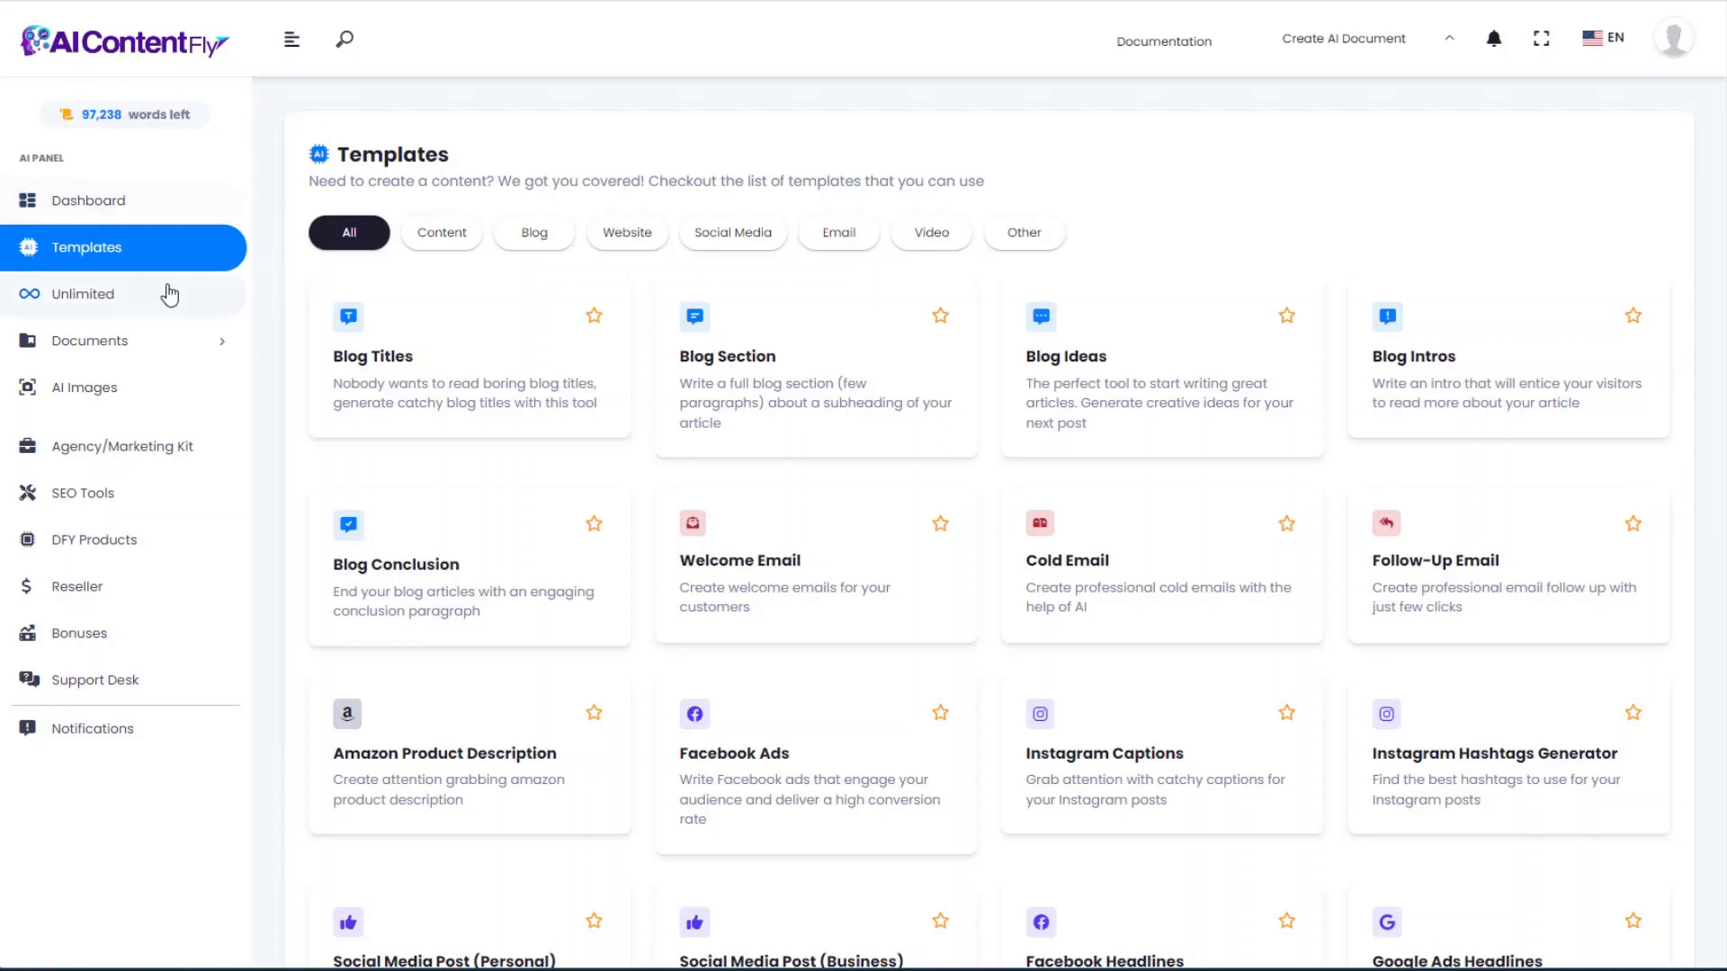
Step: Create a new workbook named 'Aquascaping' from Documents > Workbooks, then return to the templates list
{"action": "left_click", "coordinate": [108, 339]}
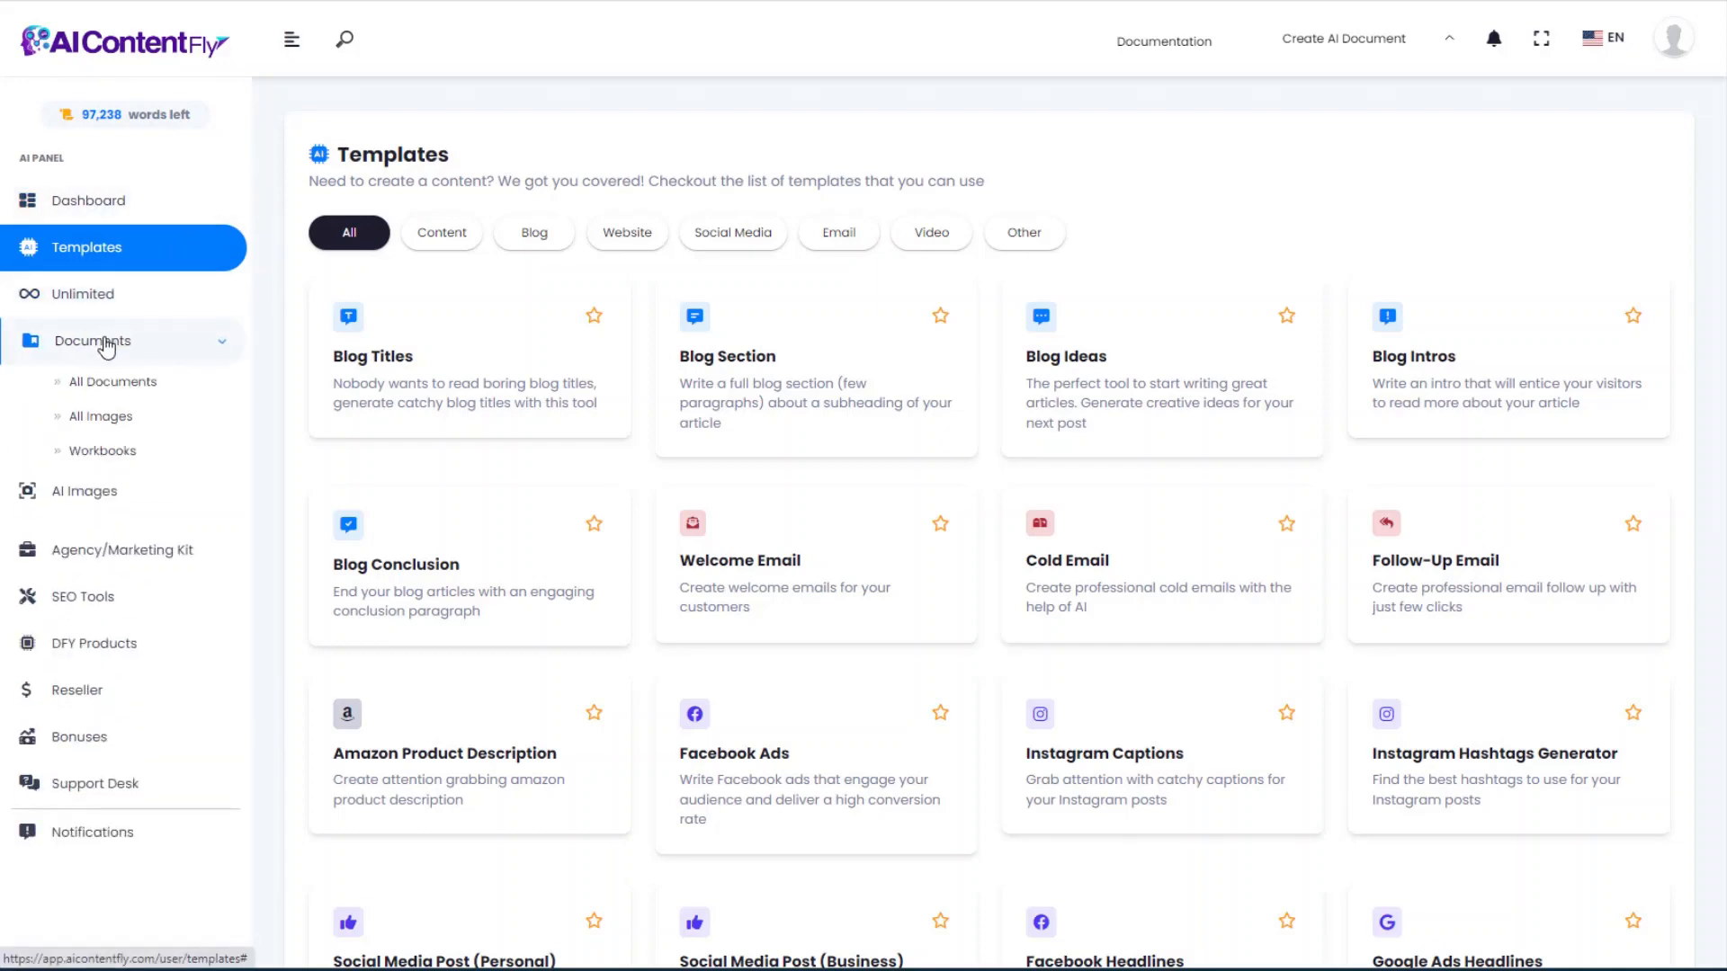
{"action": "left_click", "coordinate": [110, 452]}
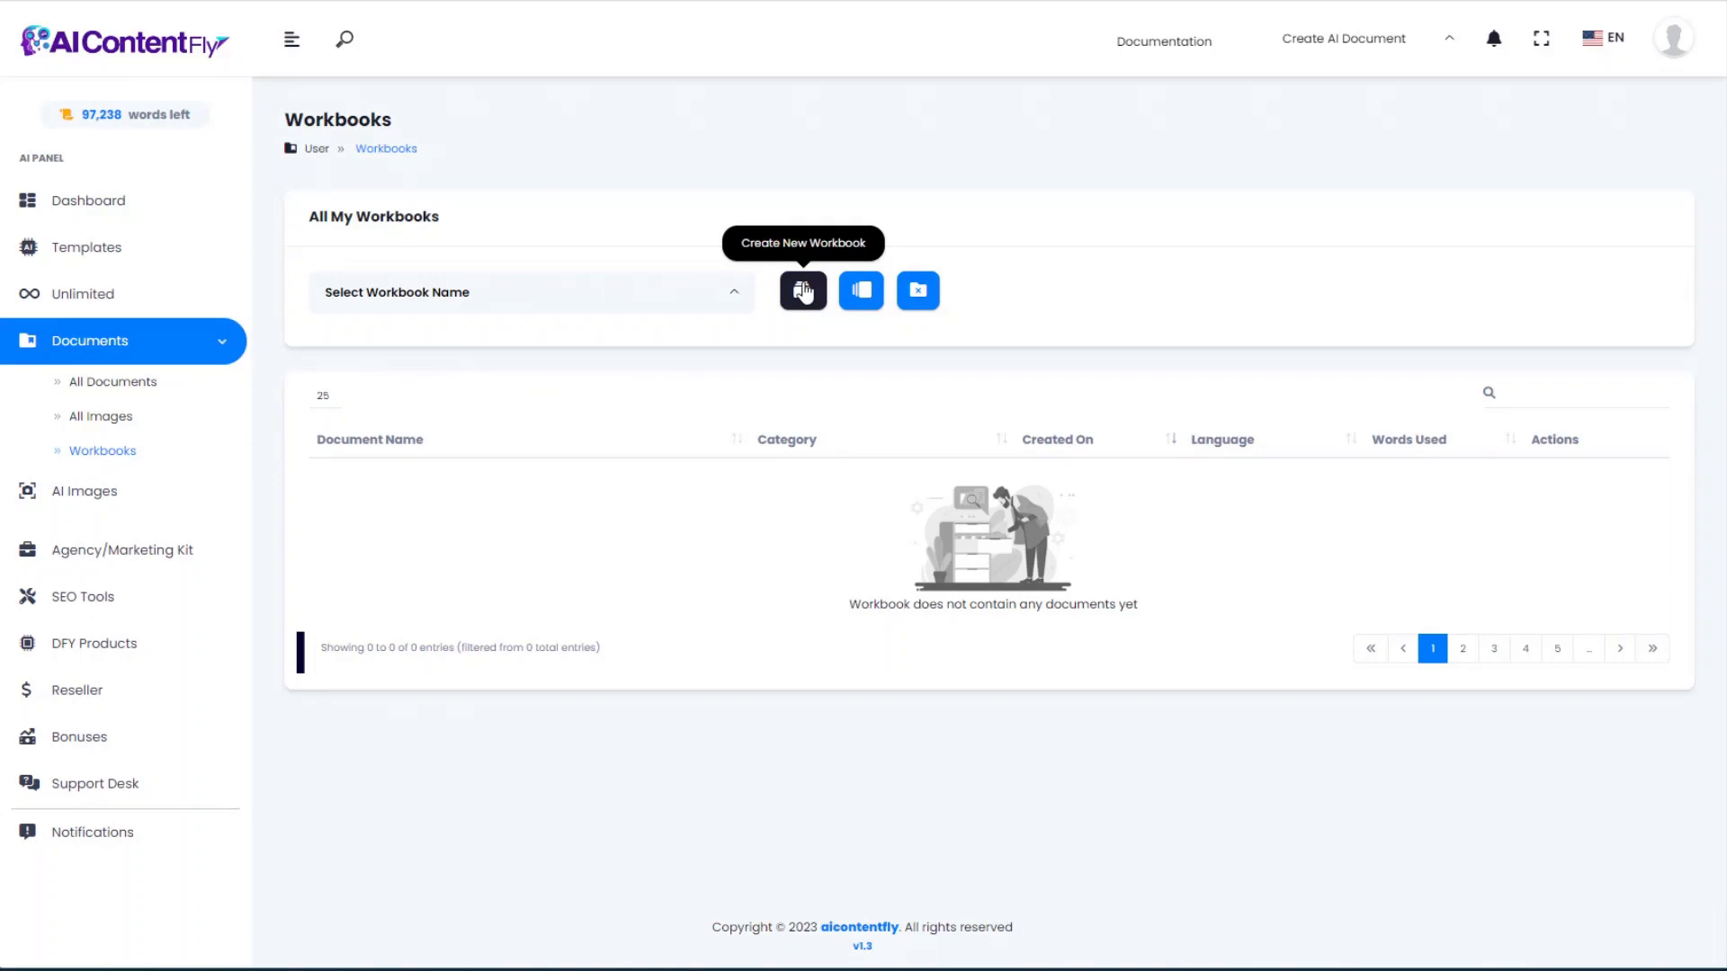
{"action": "left_click", "coordinate": [809, 293]}
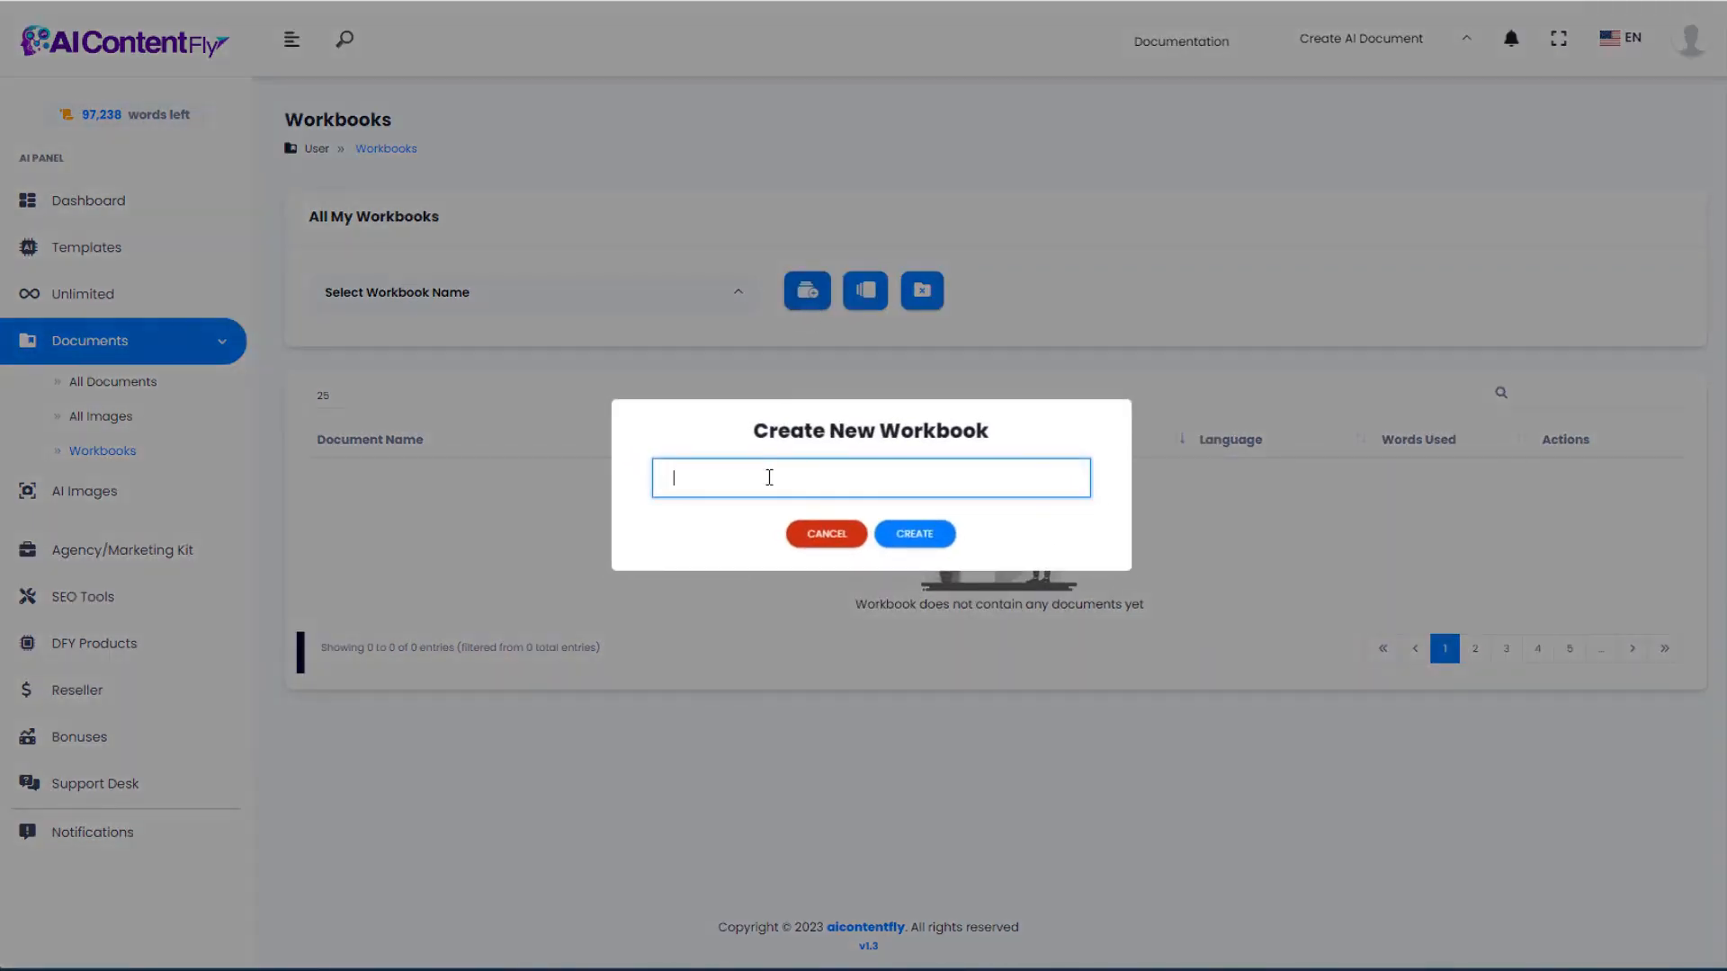
{"action": "type", "text": "Aquascaping"}
{"action": "left_click", "coordinate": [914, 534]}
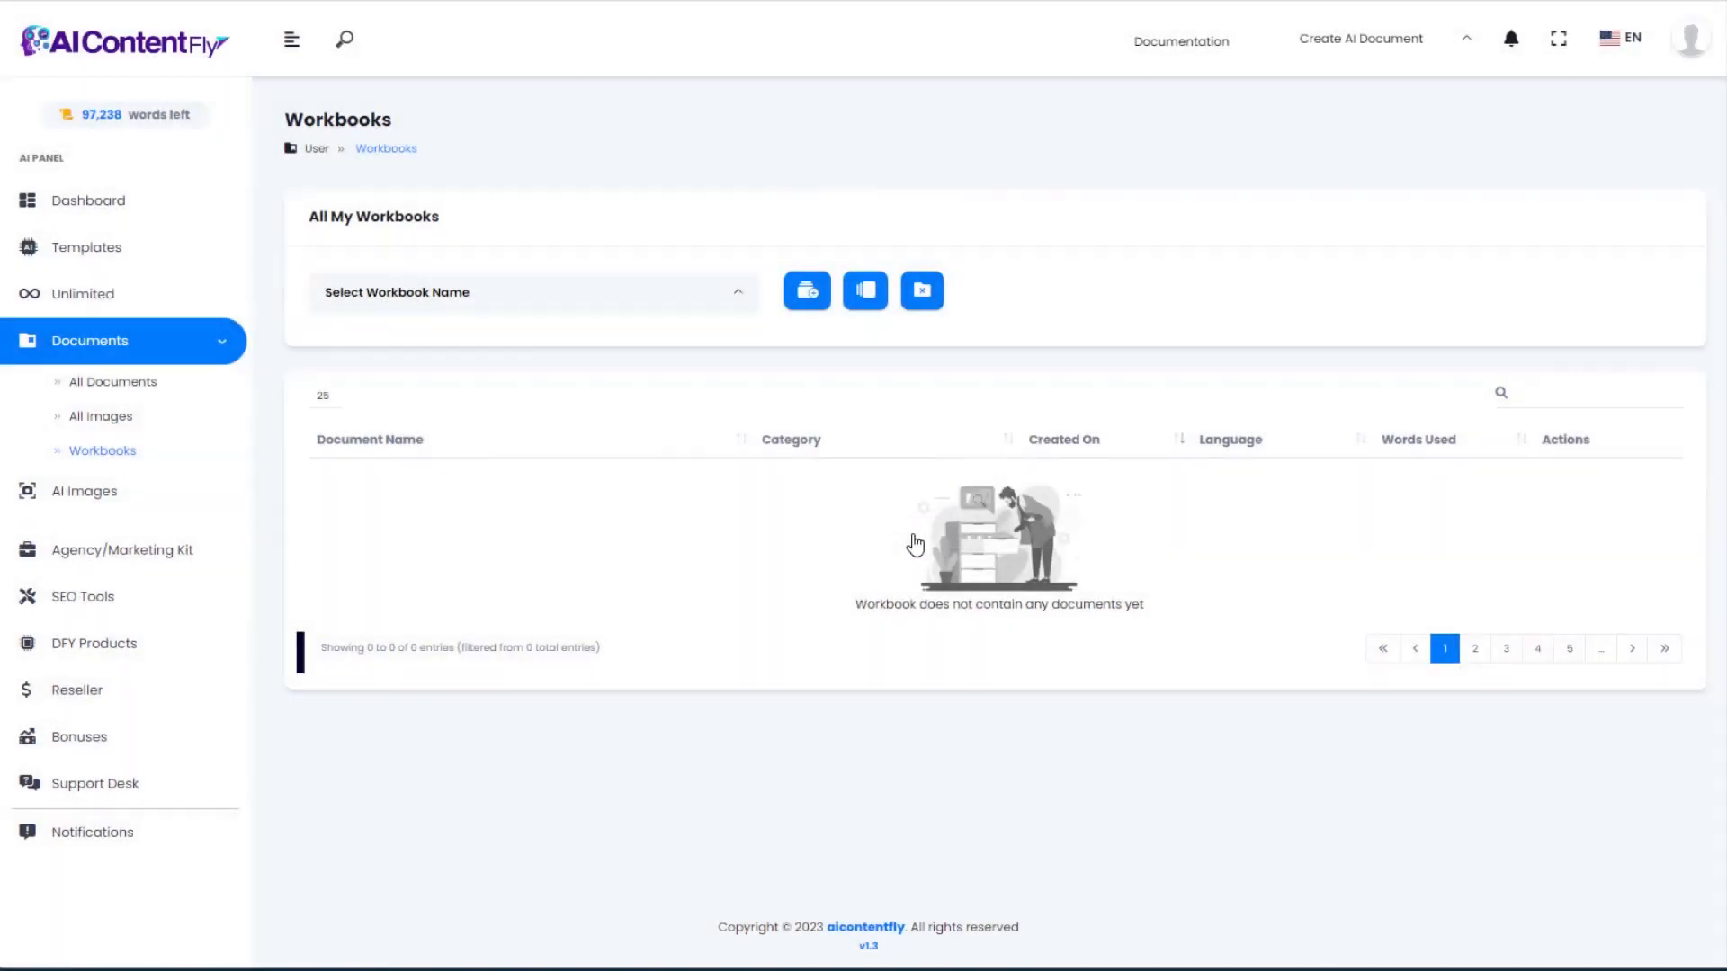
{"action": "left_click", "coordinate": [104, 247]}
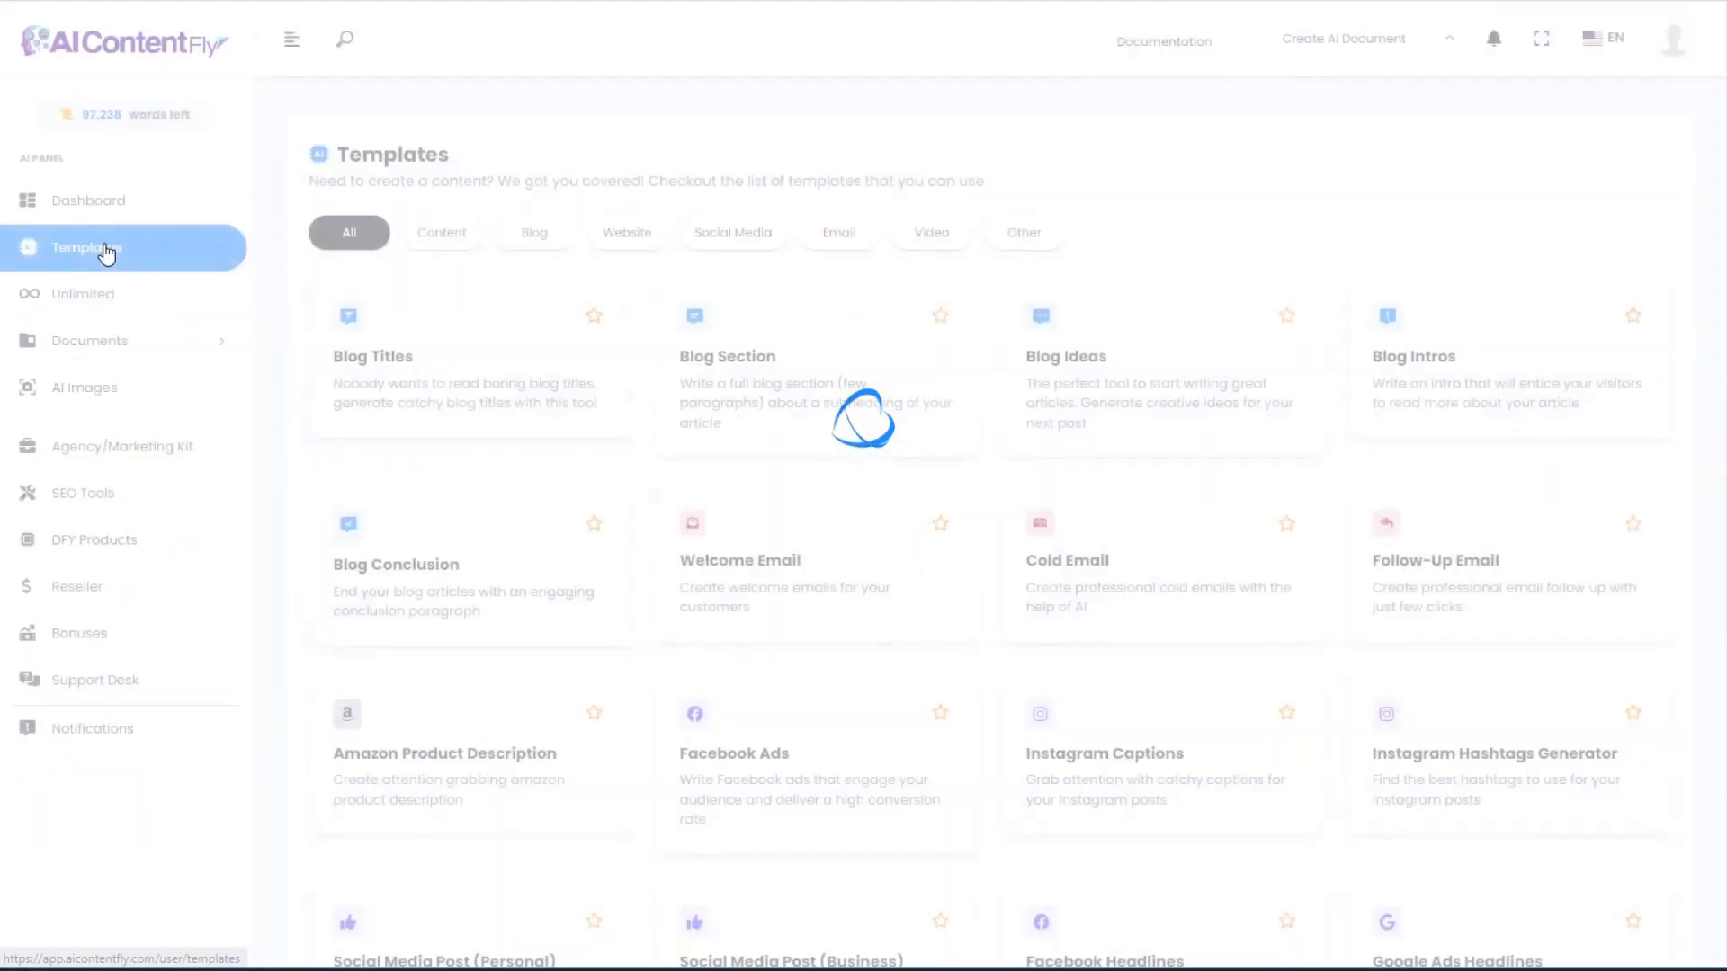
Step: Start a Blog Titles document in the Aquascaping workbook named 'aquascaping blog titles'
{"action": "left_click", "coordinate": [398, 379]}
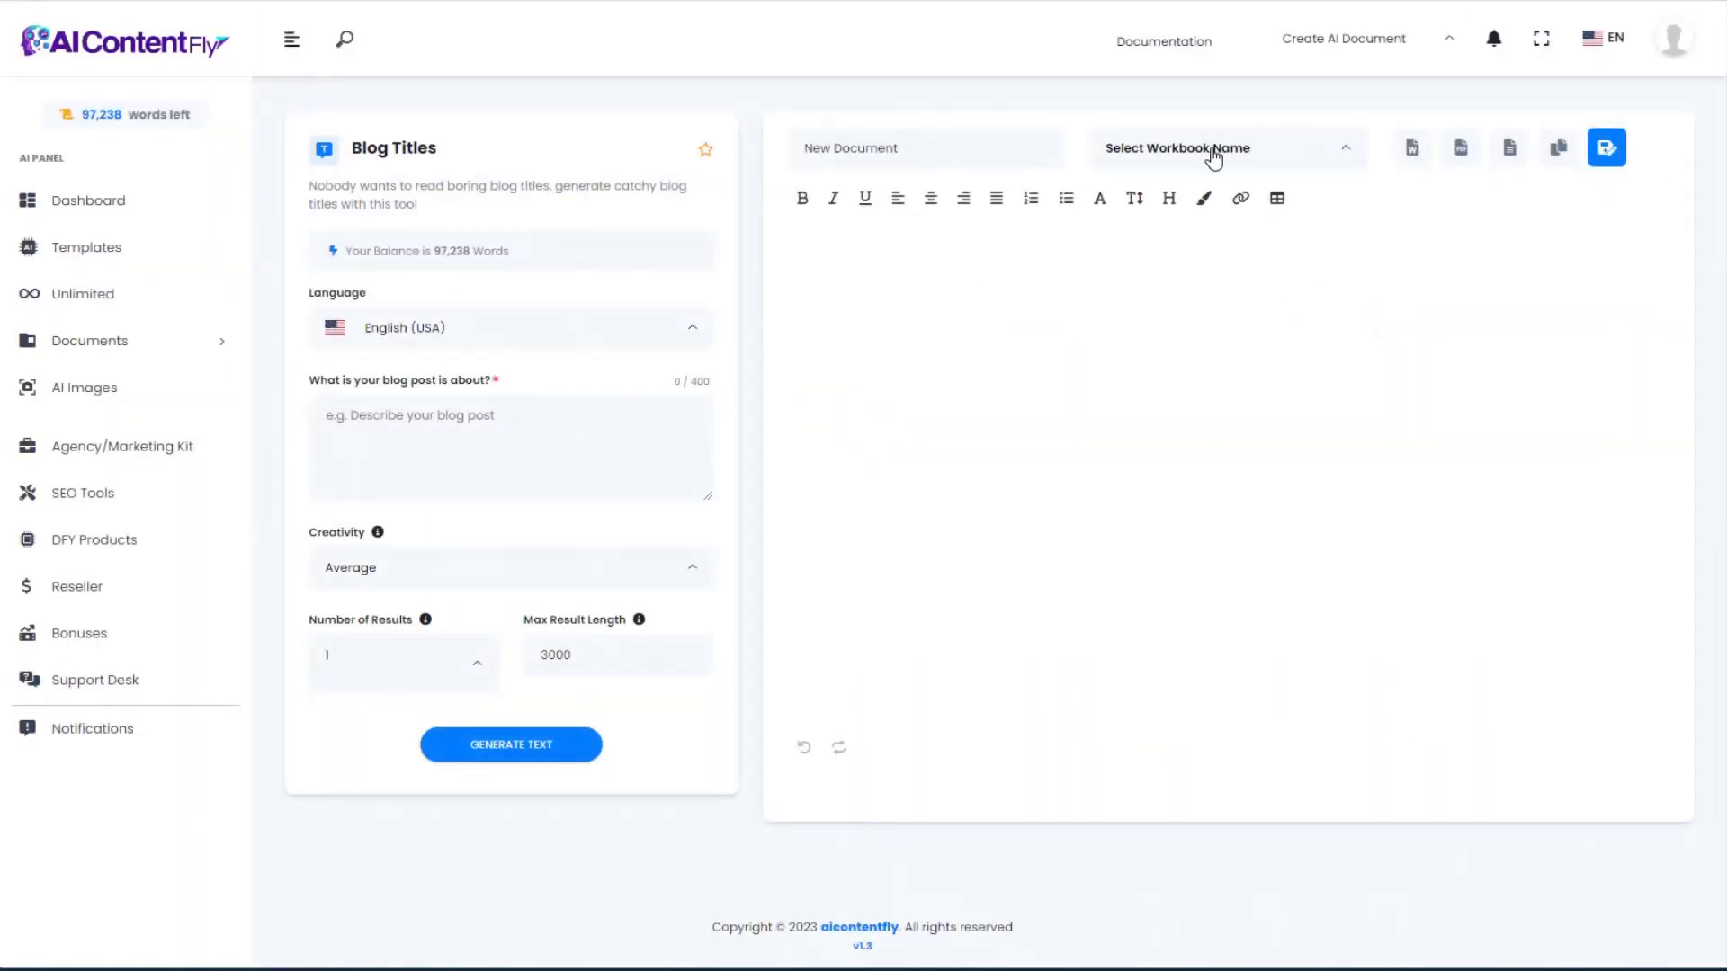
{"action": "left_click", "coordinate": [1248, 149]}
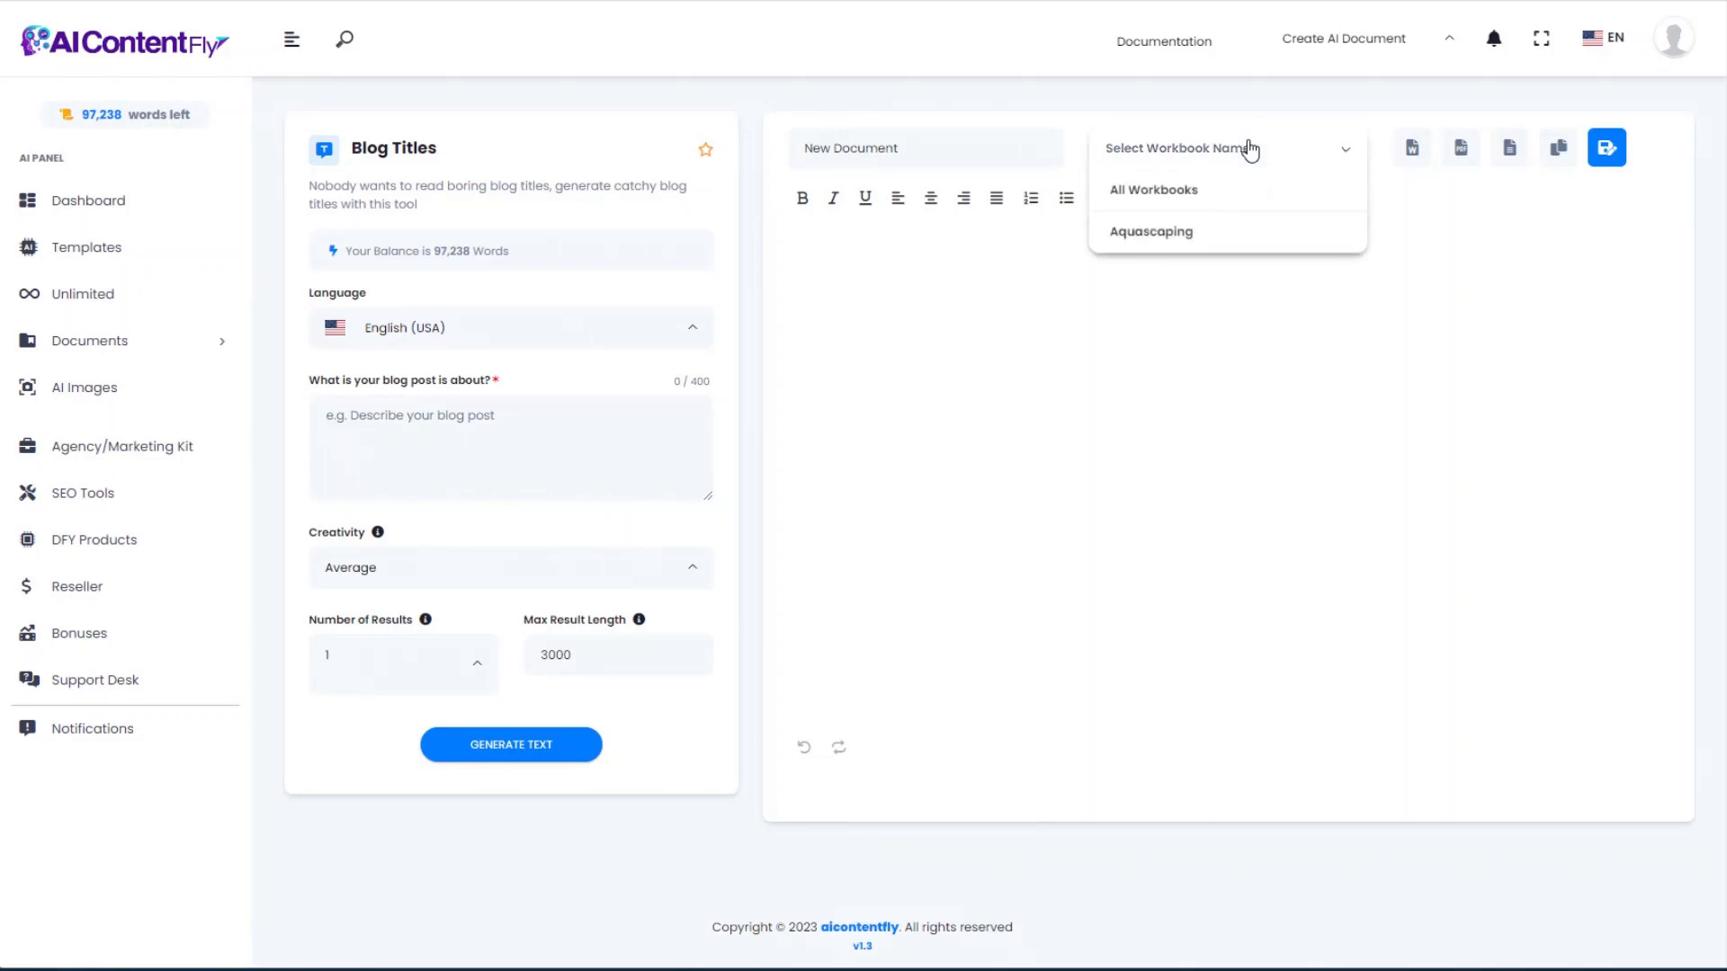
{"action": "left_click", "coordinate": [1176, 239]}
{"action": "left_click", "coordinate": [899, 164]}
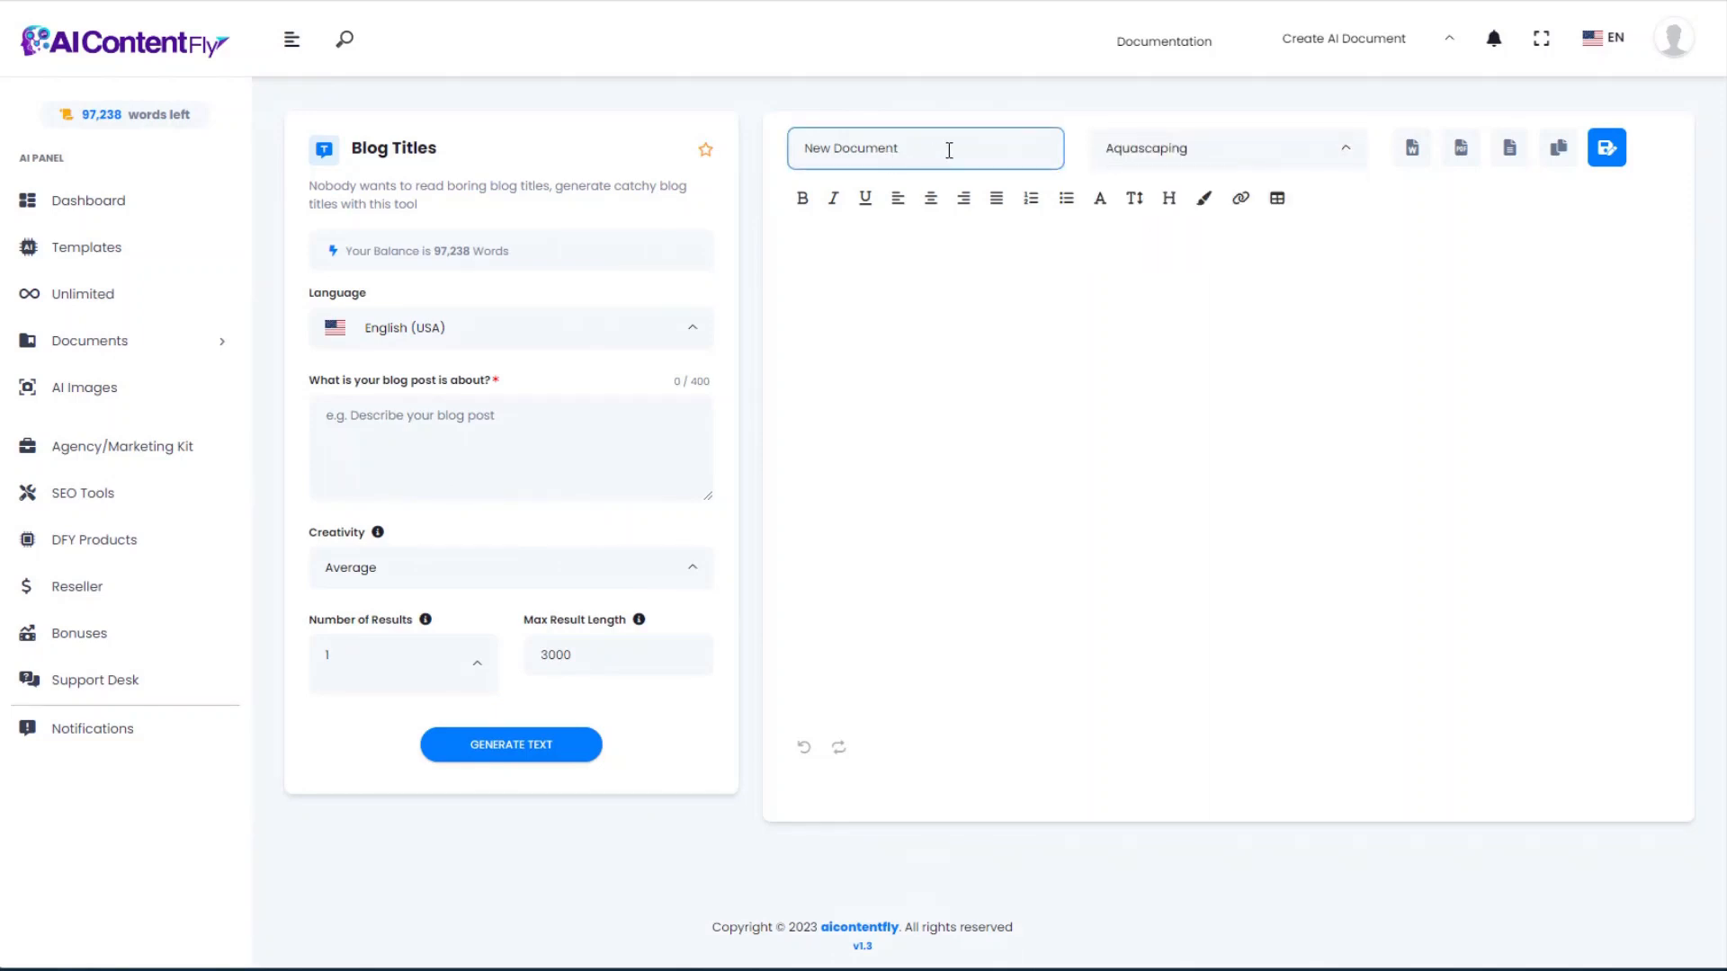
{"action": "left_click_drag", "start_coordinate": [949, 150], "coordinate": [661, 154]}
{"action": "type", "text": "aquascaping blog titles"}
Step: Paste the aquascaping topic and generate titles with Average creativity and 3000 maximum length
{"action": "left_click", "coordinate": [340, 408]}
{"action": "type", "text": "What is aquascaping? Explain the basics and details all about aquascaping."}
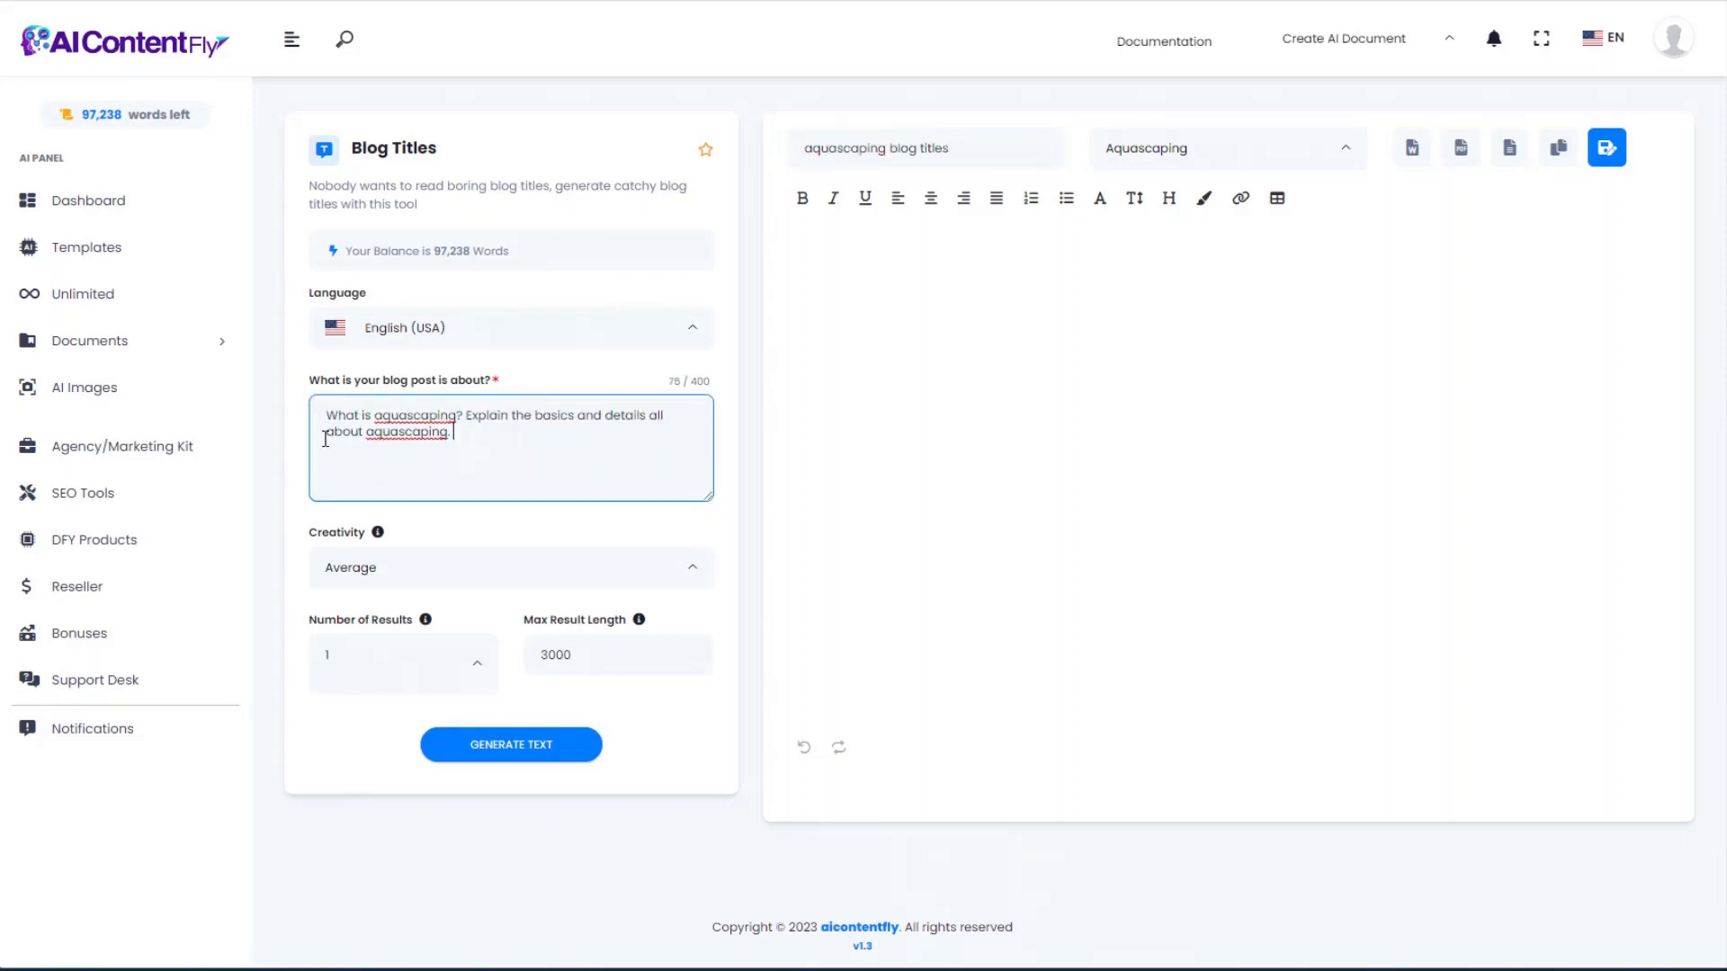
{"action": "left_click", "coordinate": [497, 568]}
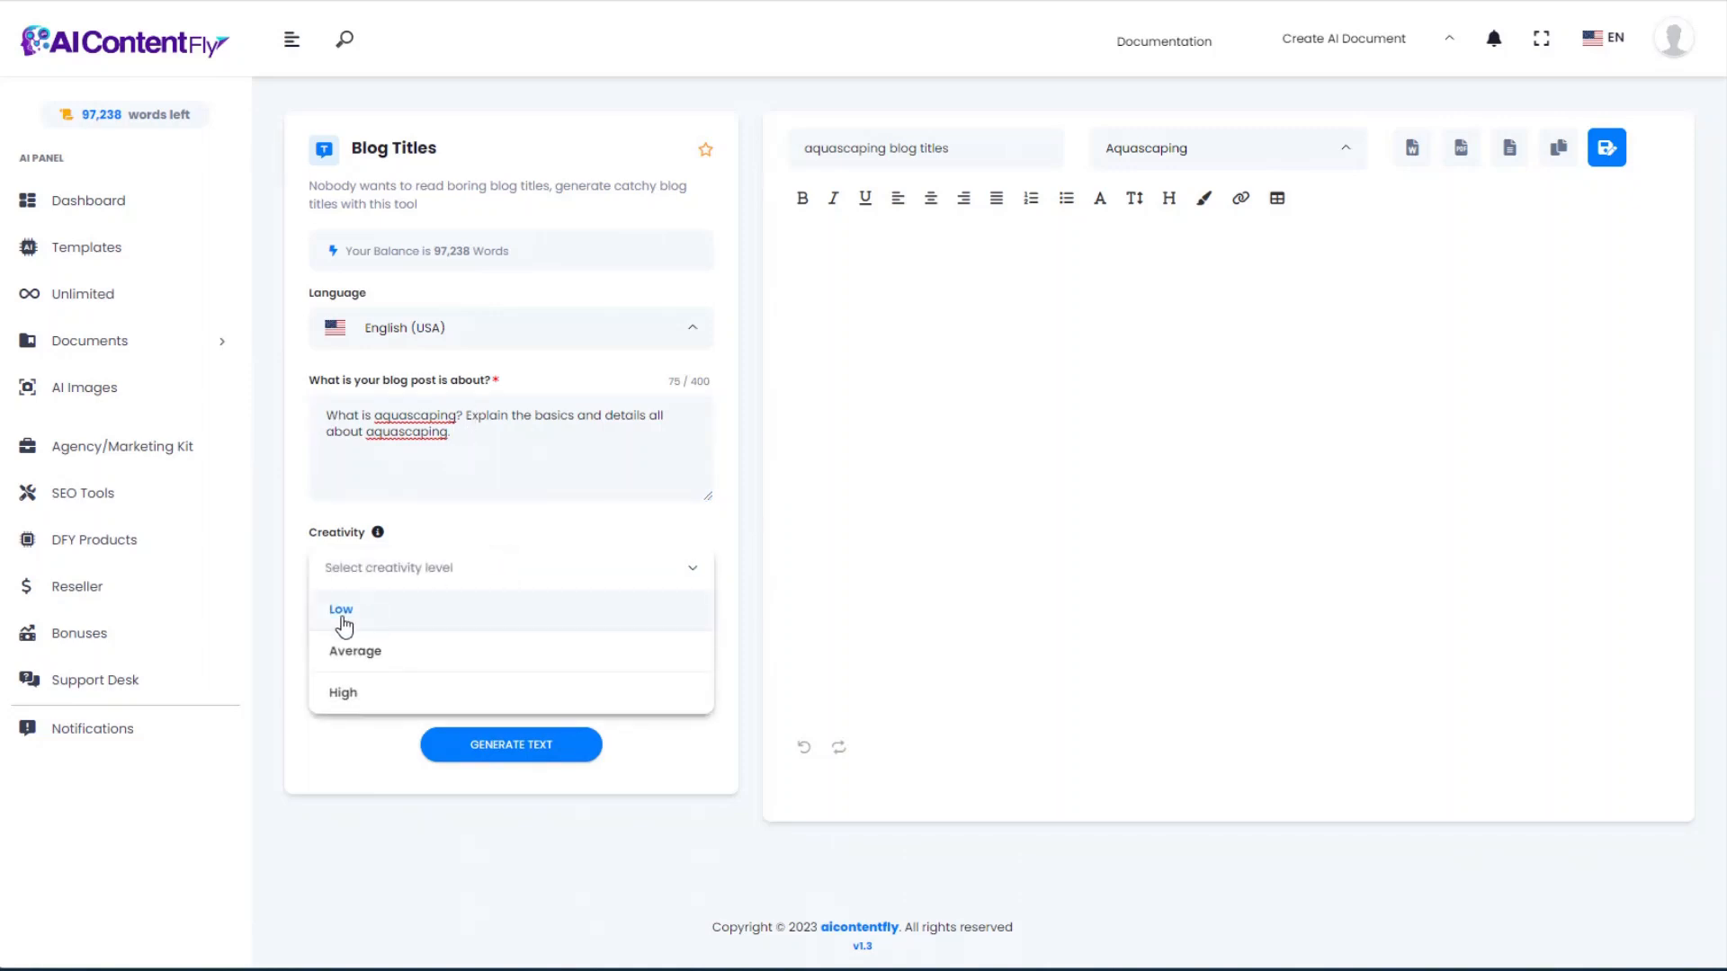
{"action": "left_click", "coordinate": [378, 653]}
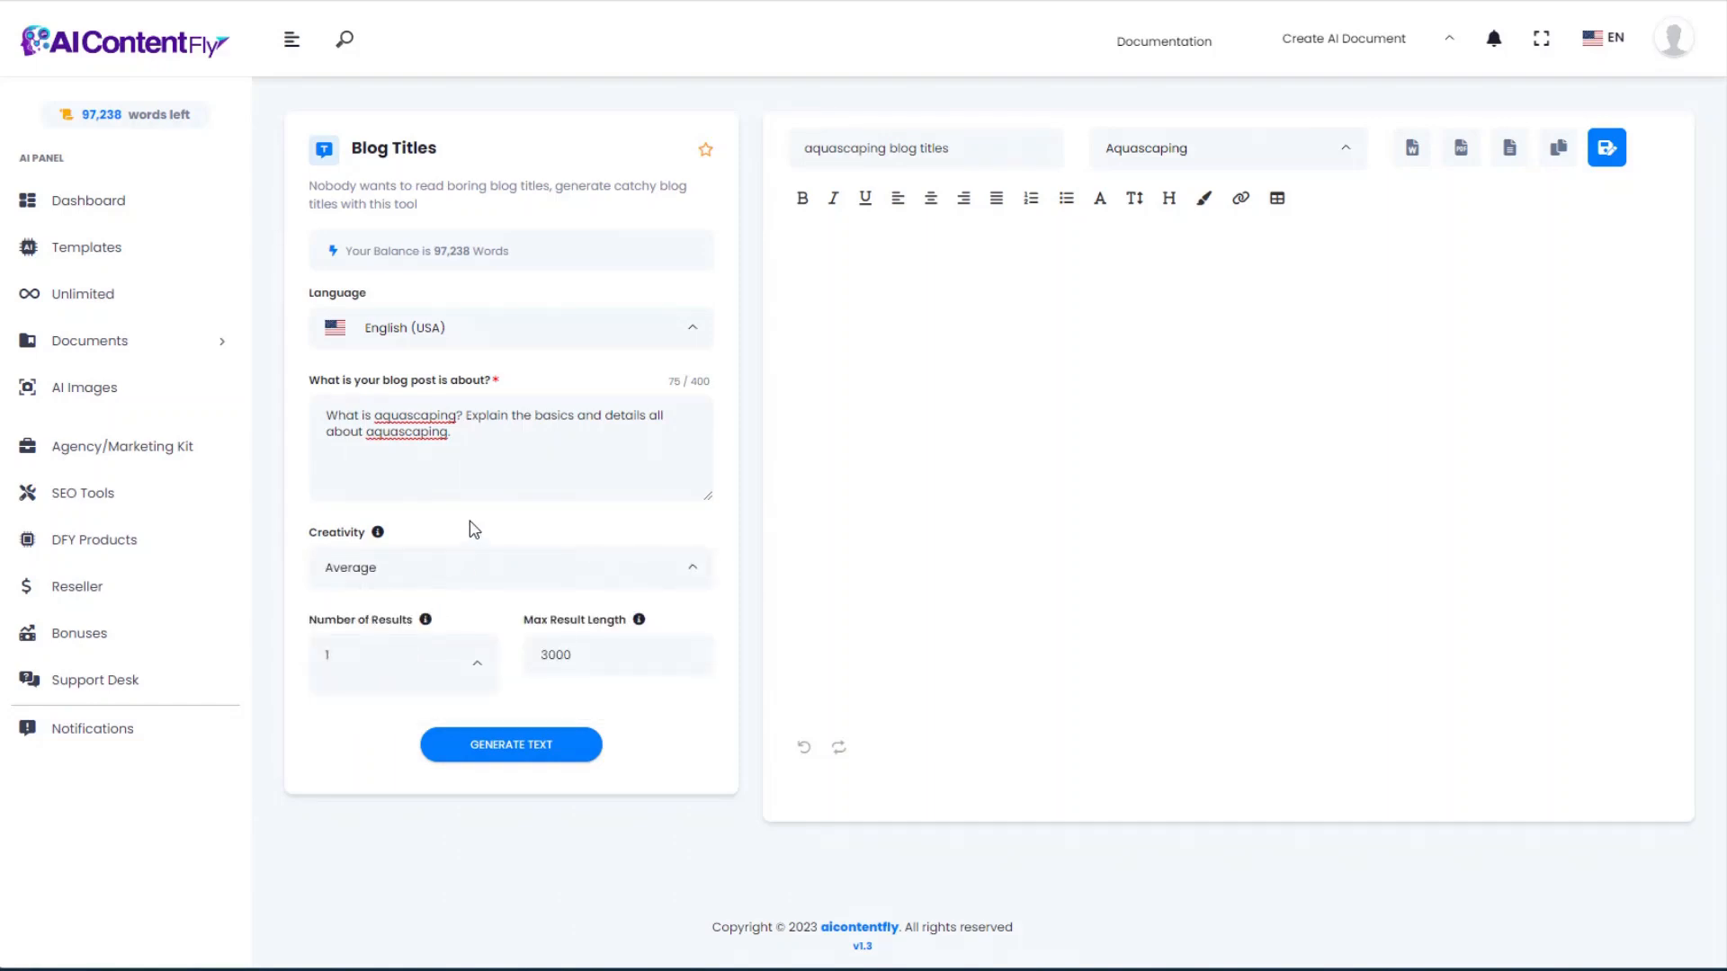
{"action": "left_click", "coordinate": [510, 575]}
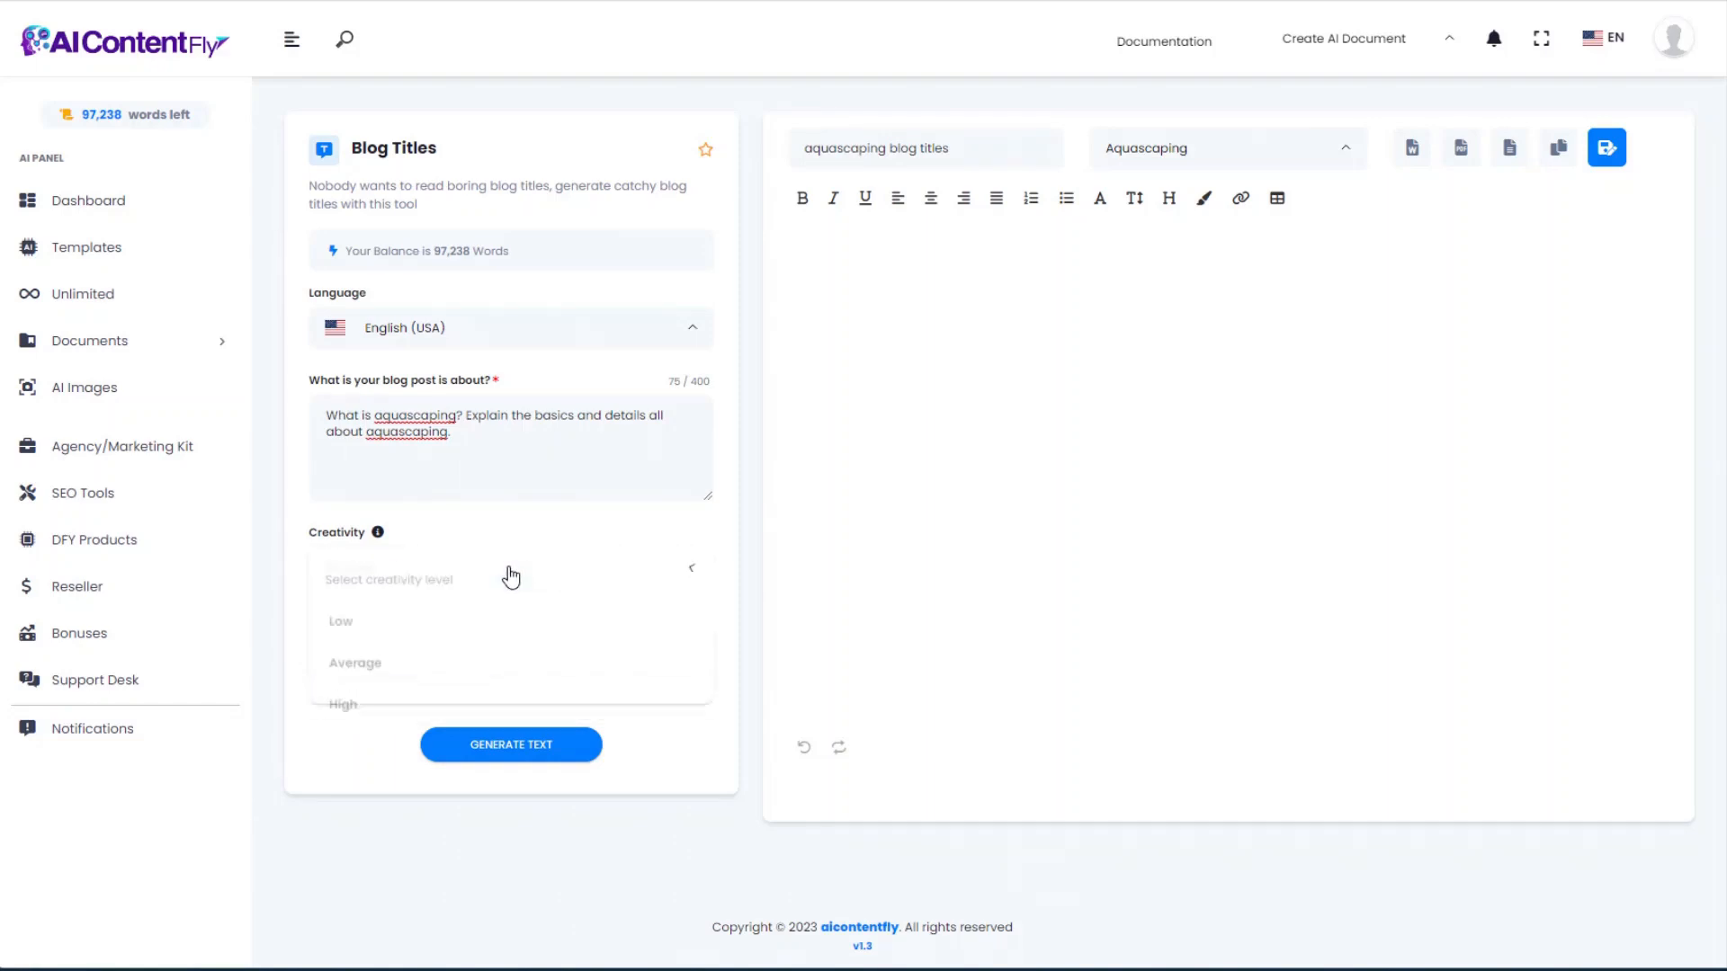
{"action": "left_click", "coordinate": [510, 576]}
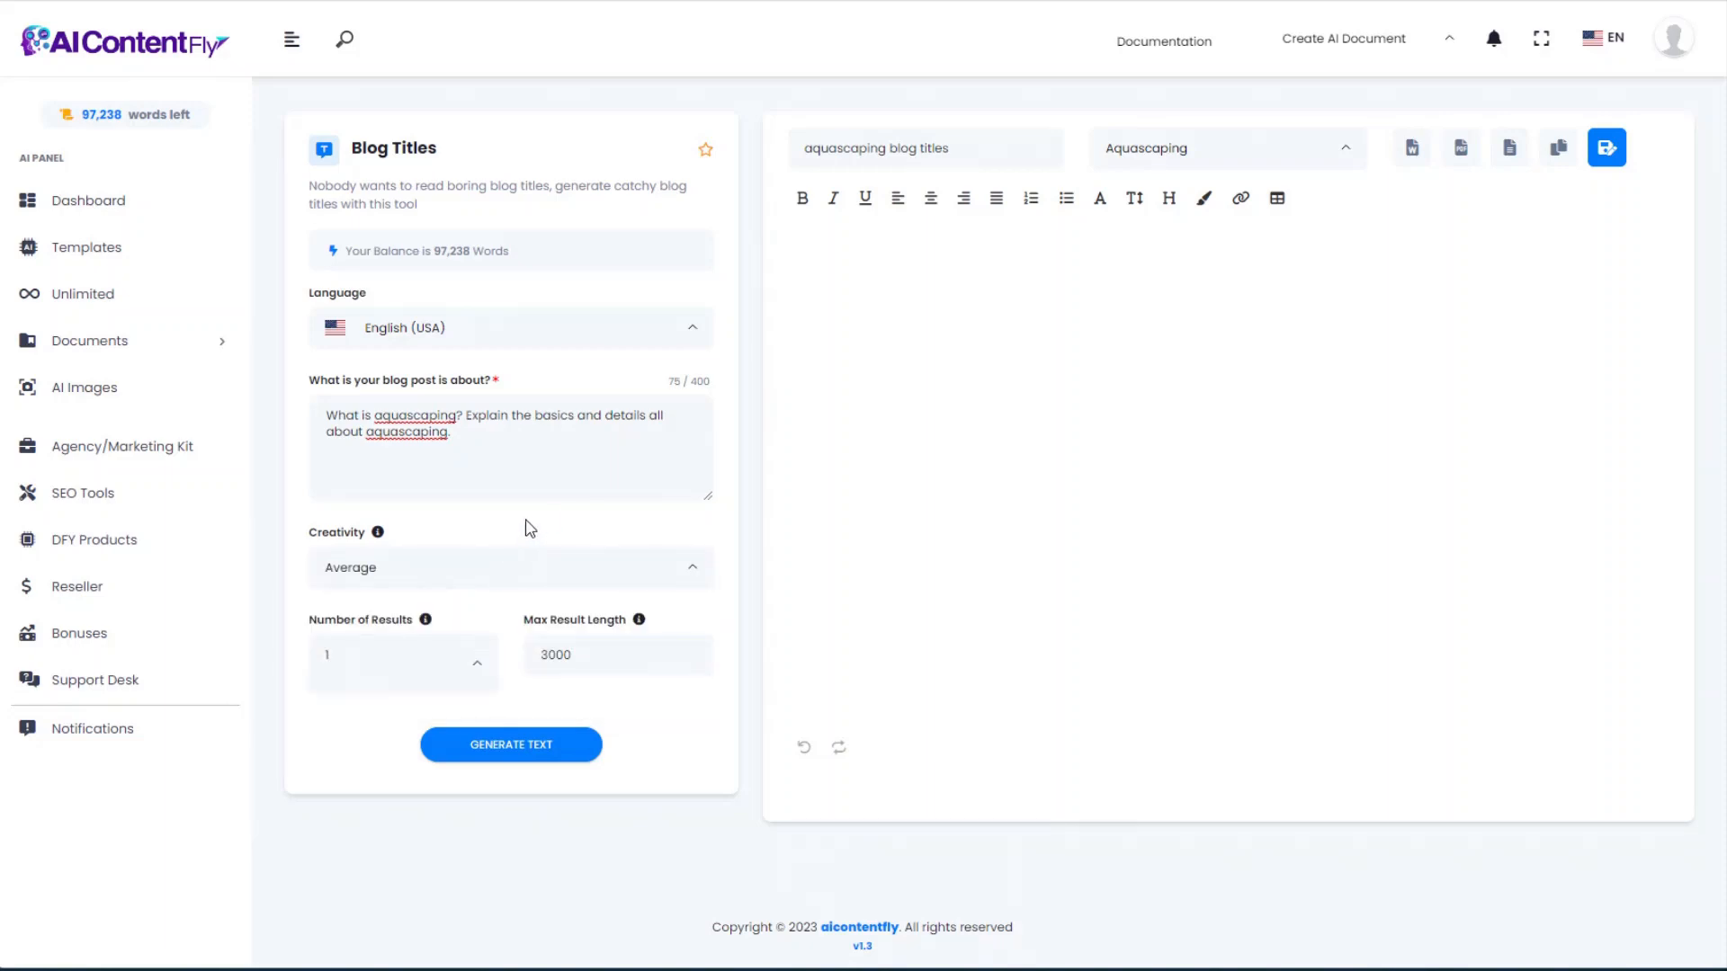
{"action": "scroll", "coordinate": [494, 557], "scroll_direction": "down", "scroll_amount": 1}
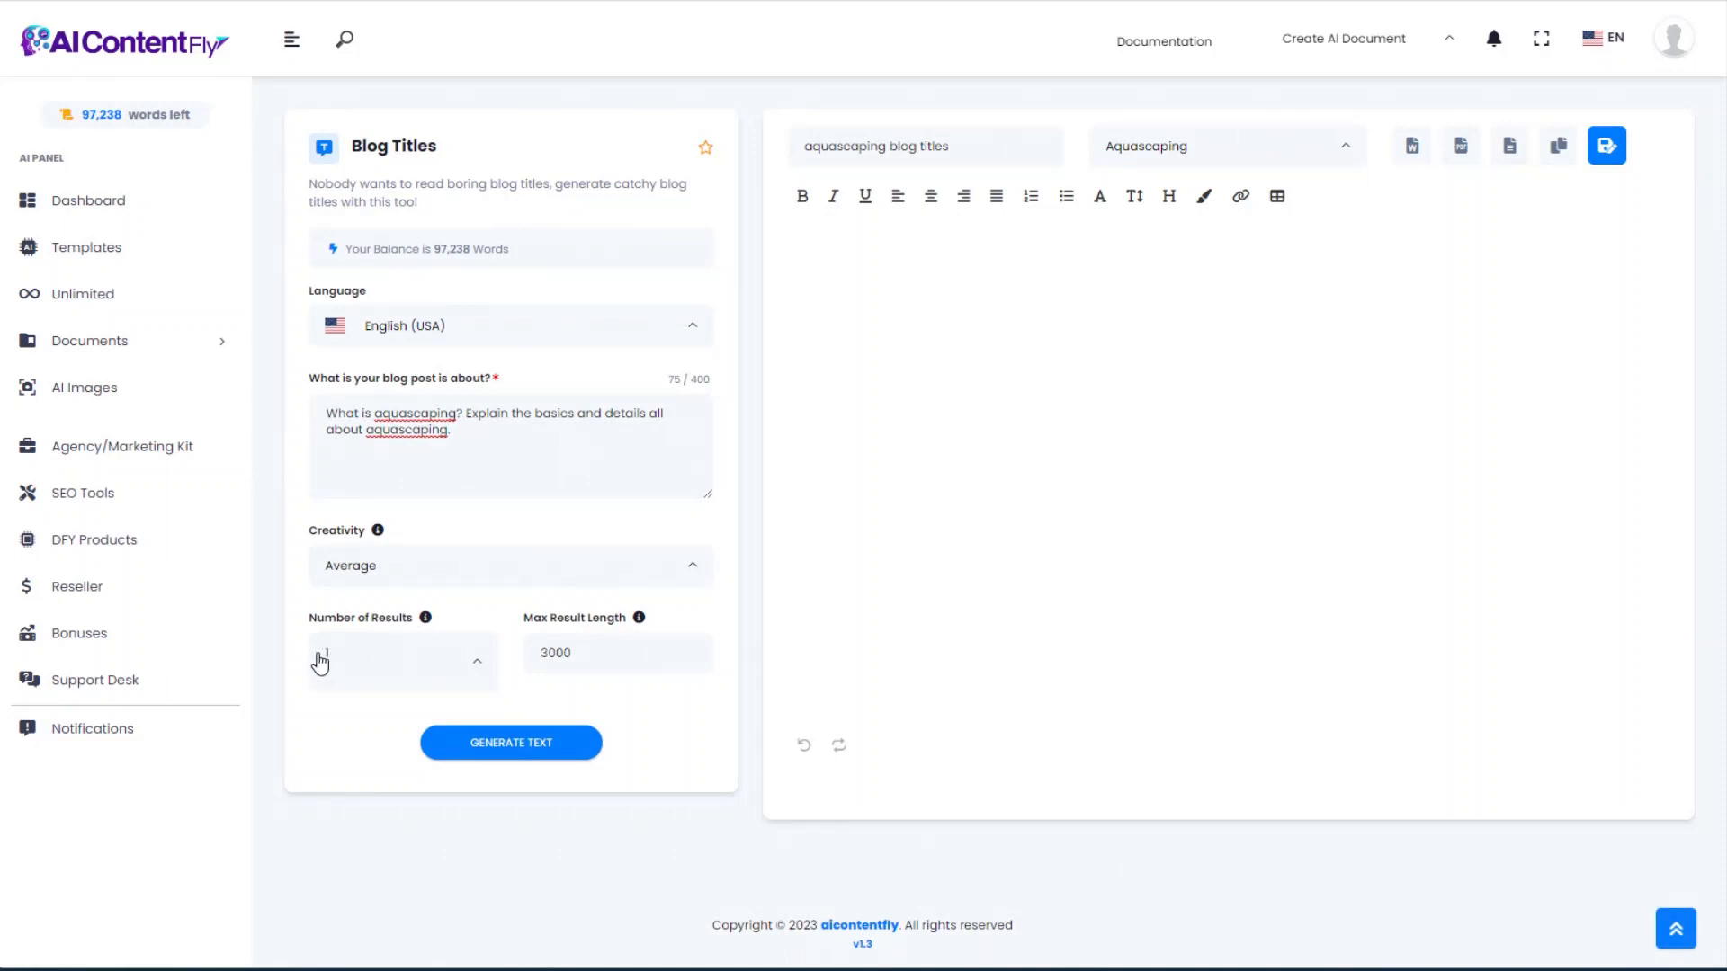
{"action": "left_click", "coordinate": [549, 636]}
{"action": "left_click_drag", "start_coordinate": [589, 651], "coordinate": [532, 651]}
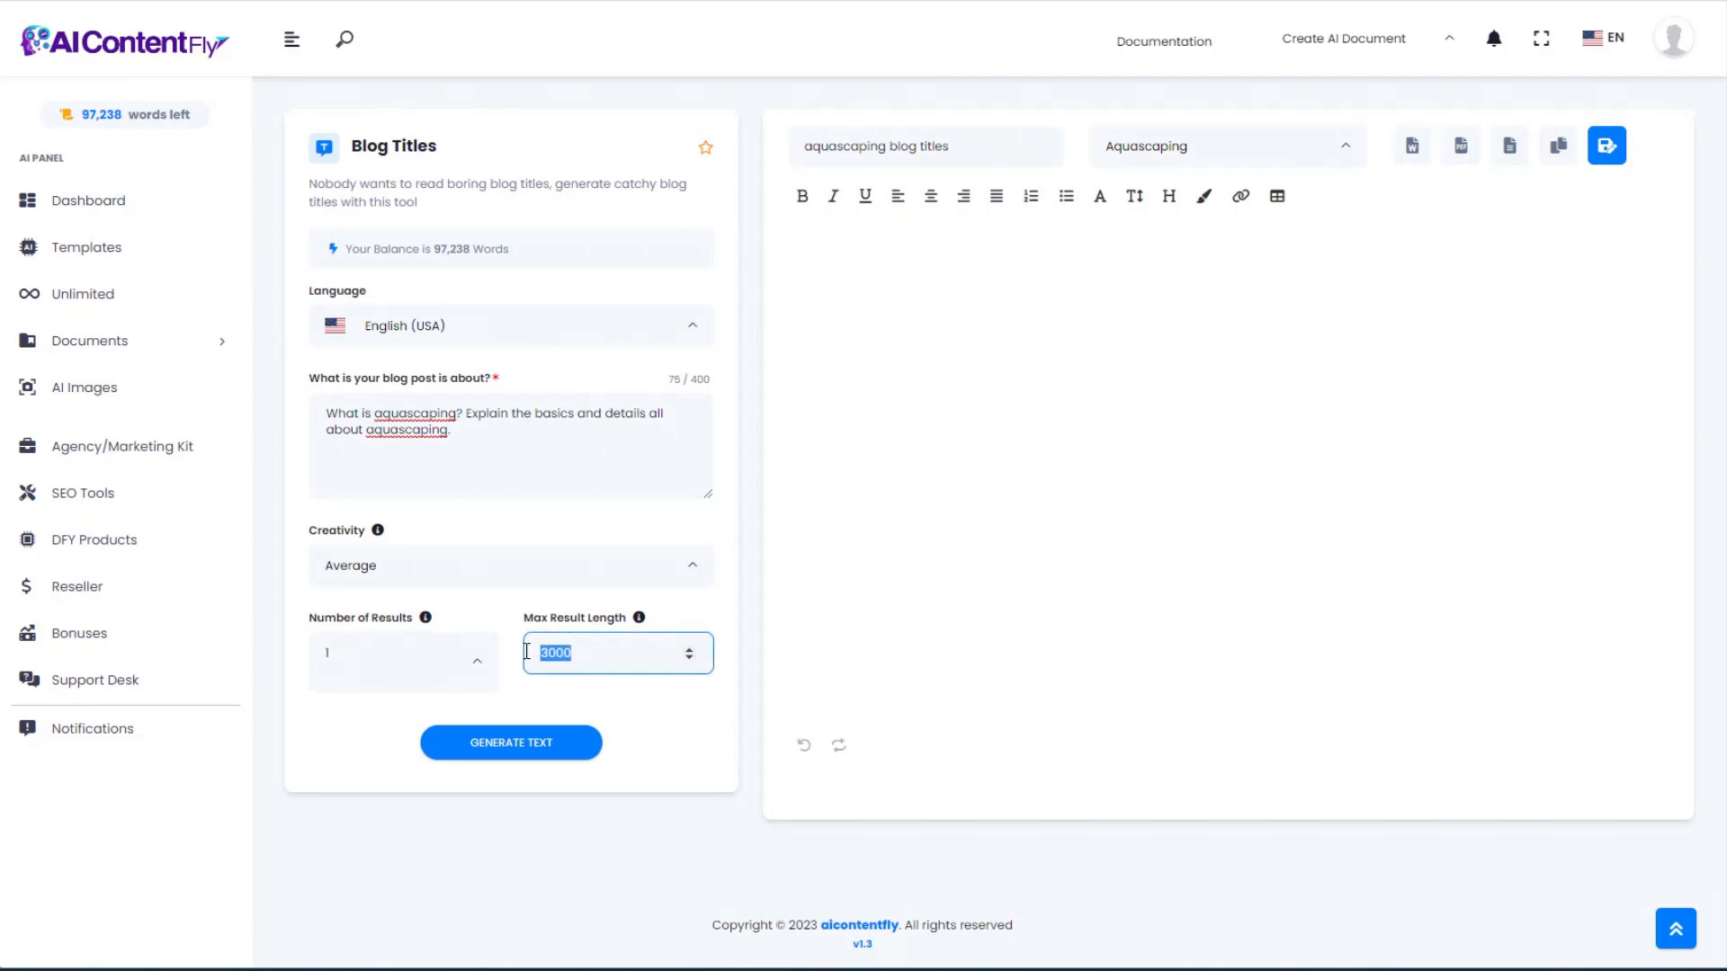
{"action": "left_click", "coordinate": [636, 671]}
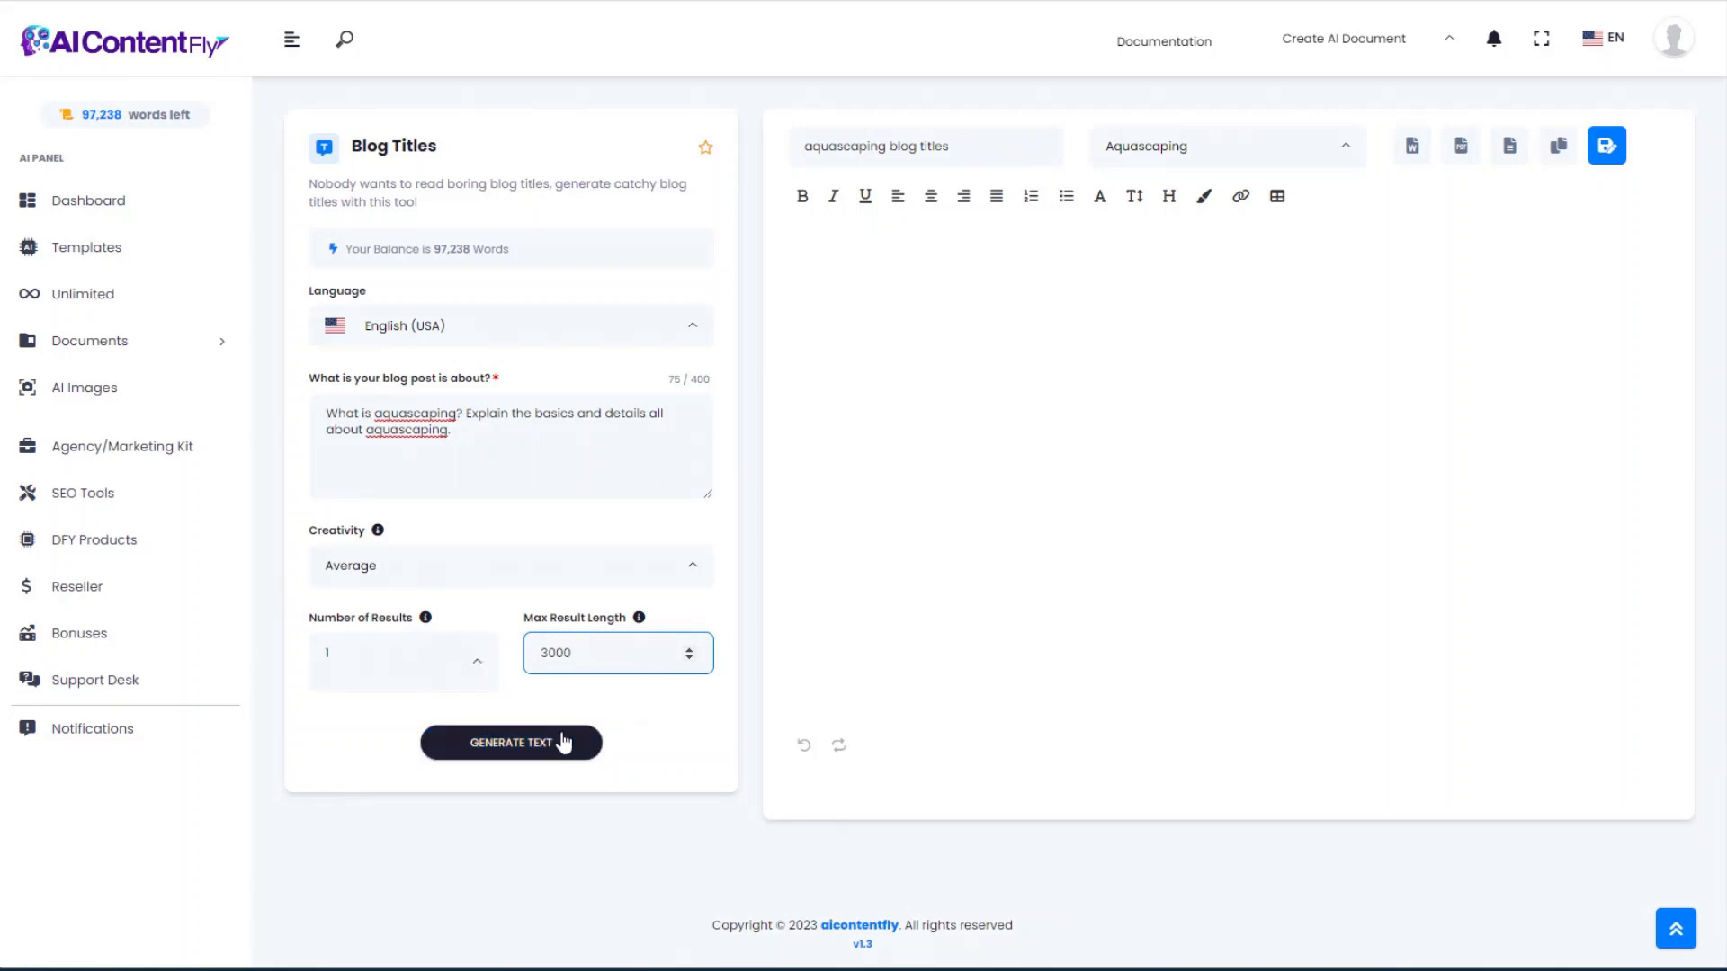
{"action": "left_click", "coordinate": [520, 750]}
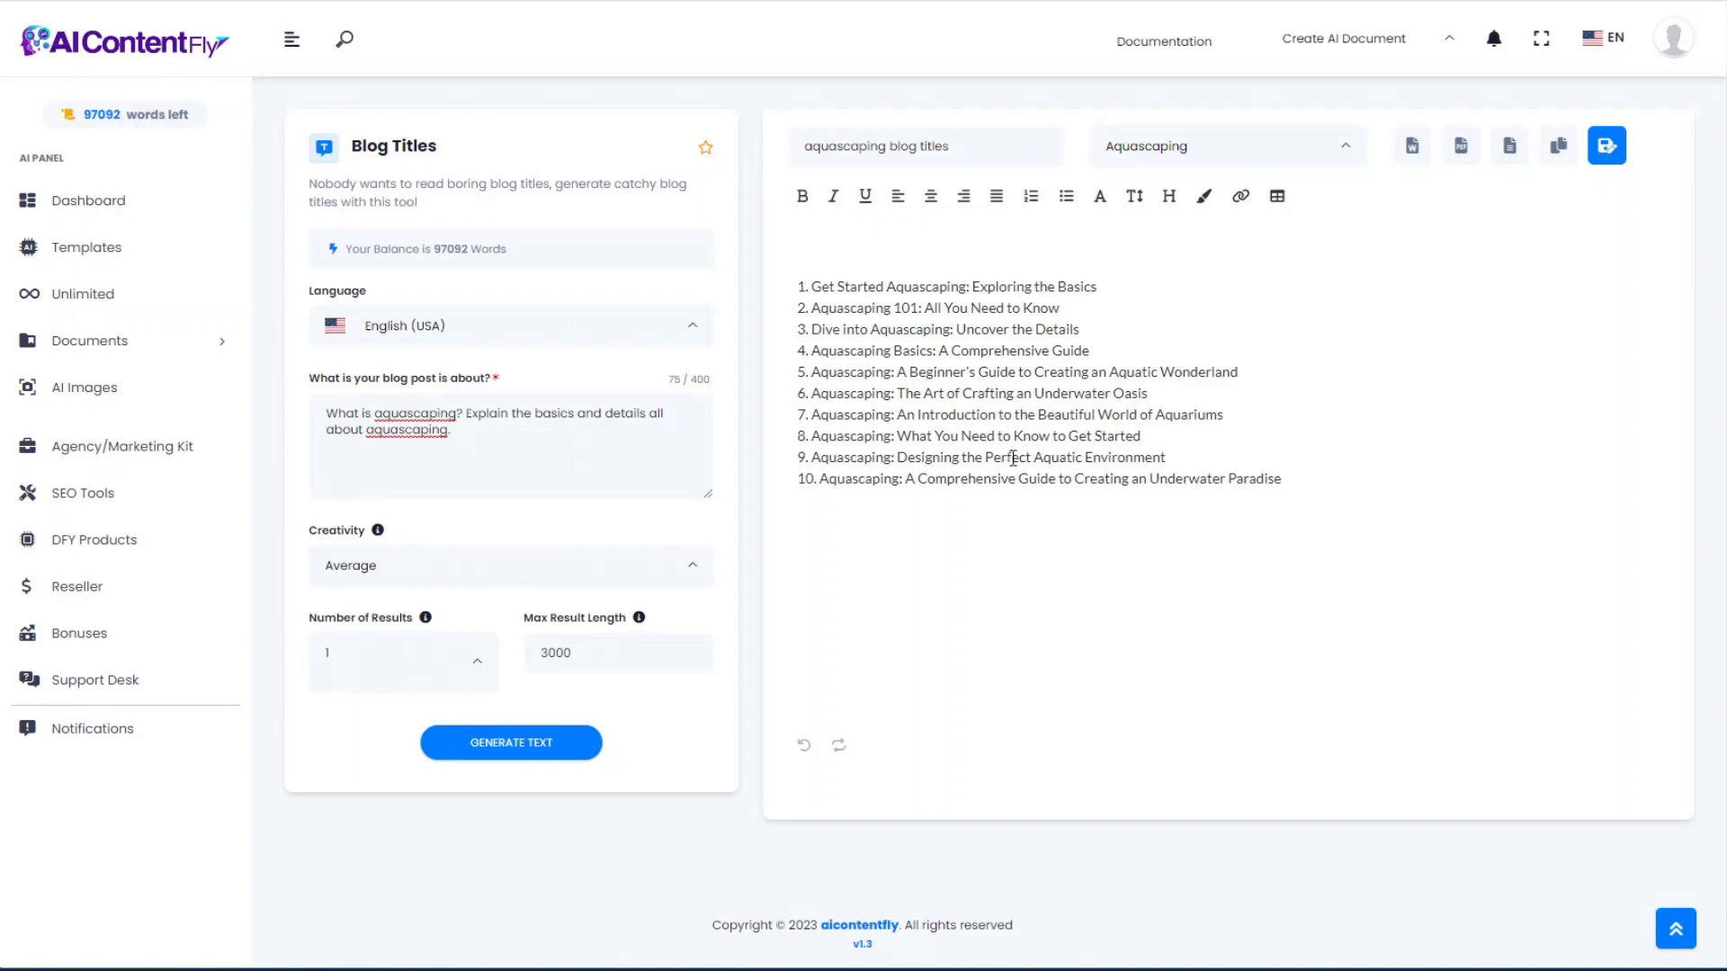
Step: Change the topic to 'about aquascaping aquariums', generate new titles and review them
{"action": "left_click", "coordinate": [427, 418]}
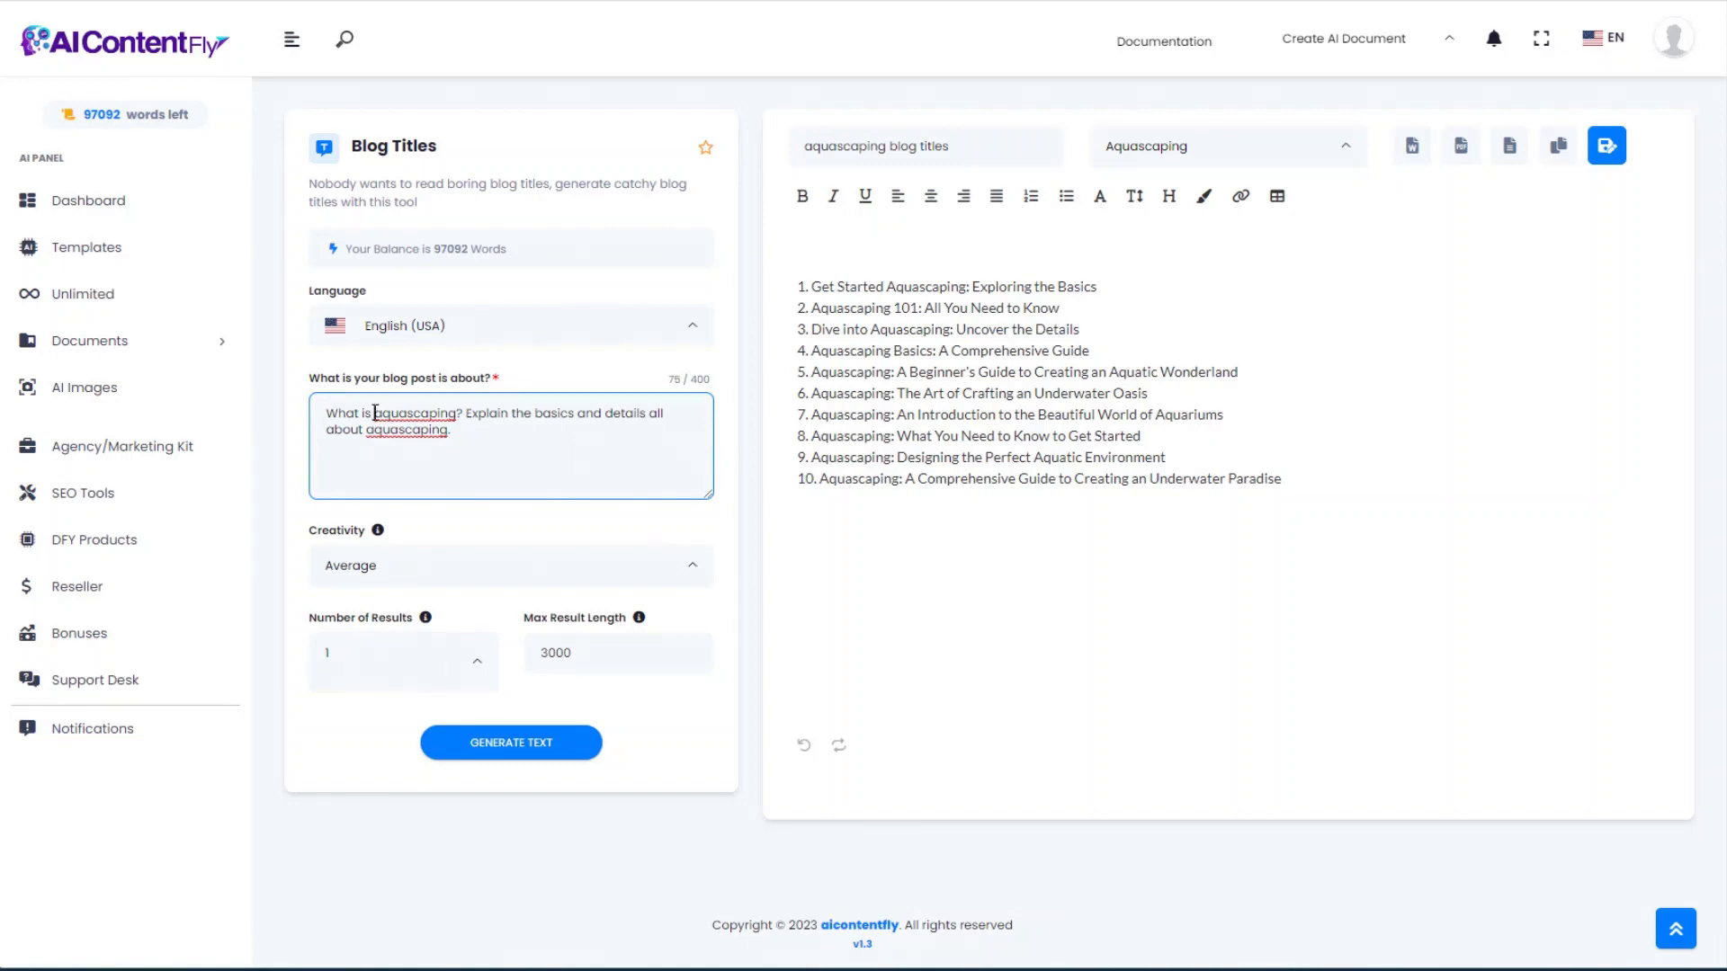
{"action": "left_click_drag", "start_coordinate": [374, 413], "coordinate": [449, 412]}
{"action": "left_click", "coordinate": [491, 428]}
{"action": "left_click_drag", "start_coordinate": [477, 433], "coordinate": [314, 406]}
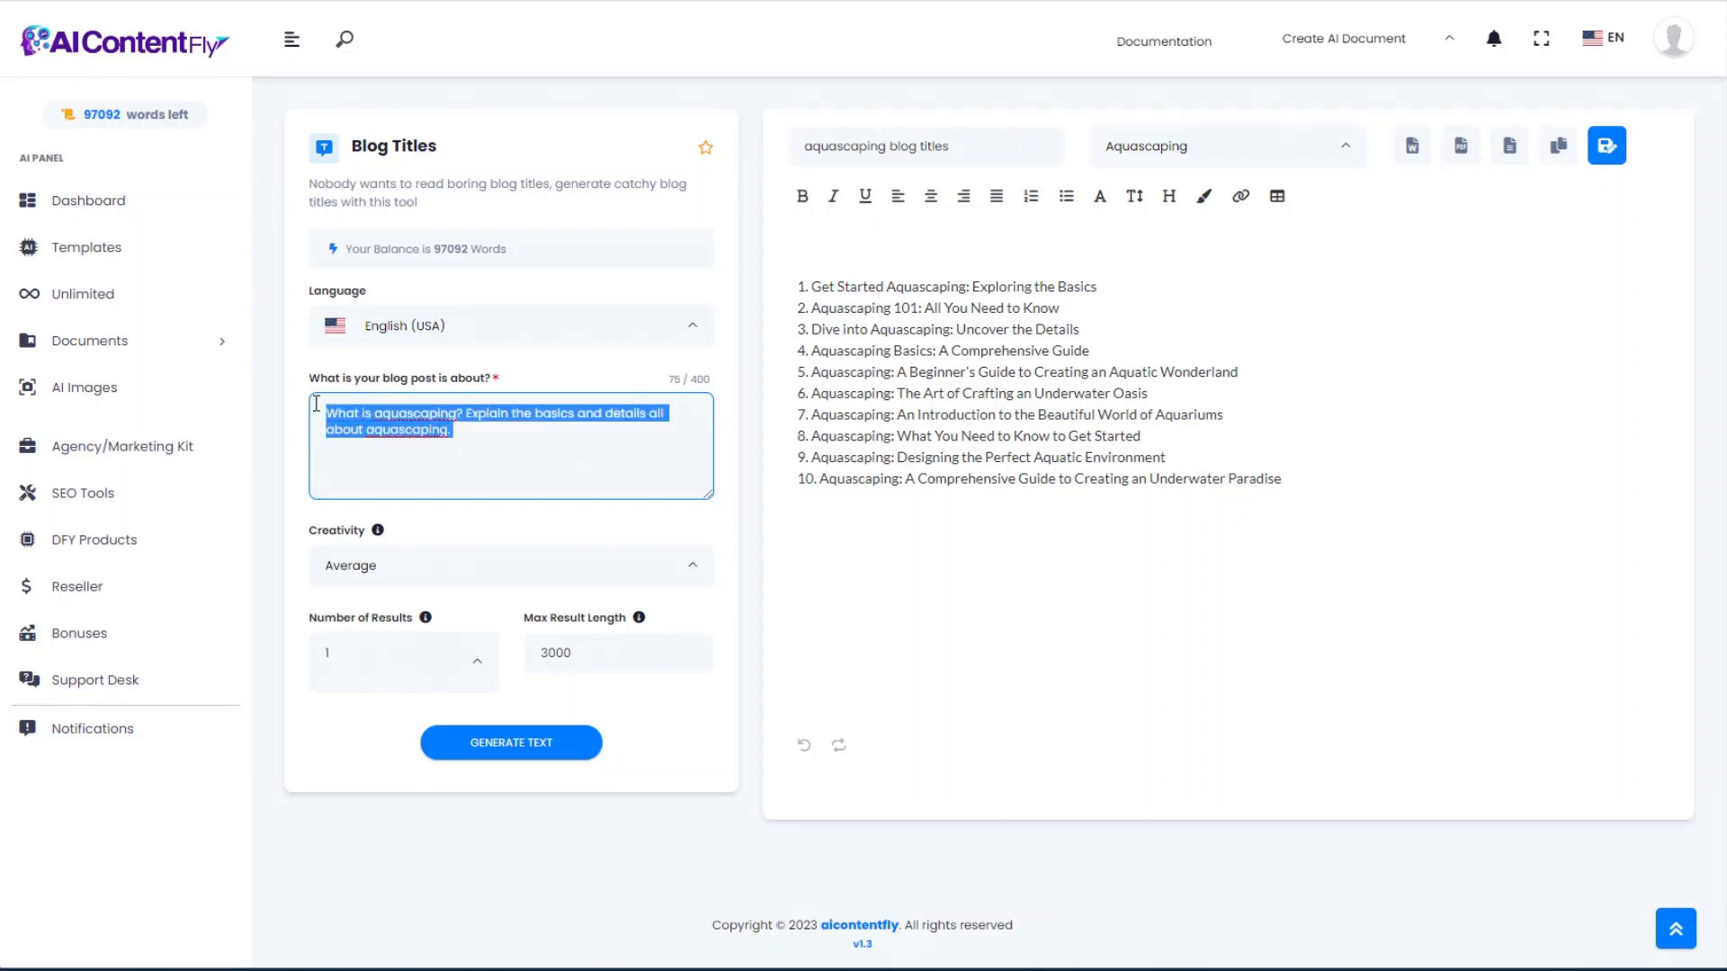
{"action": "type", "text": "about aquascaping aquariums"}
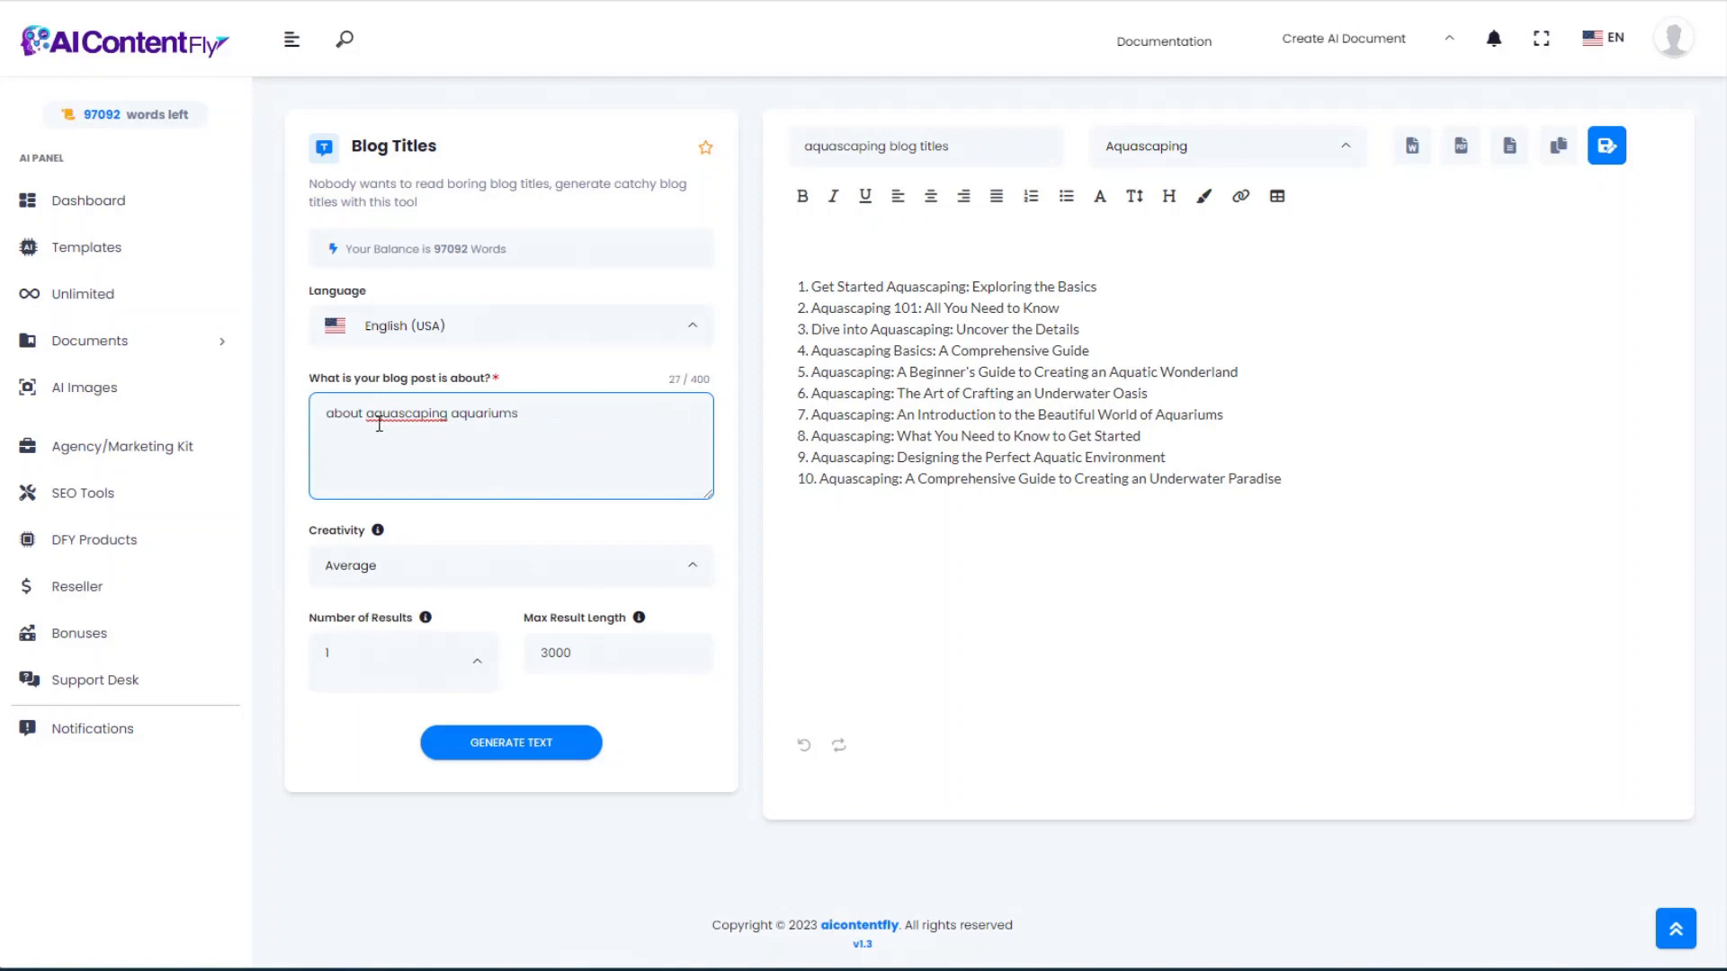
{"action": "left_click", "coordinate": [526, 749]}
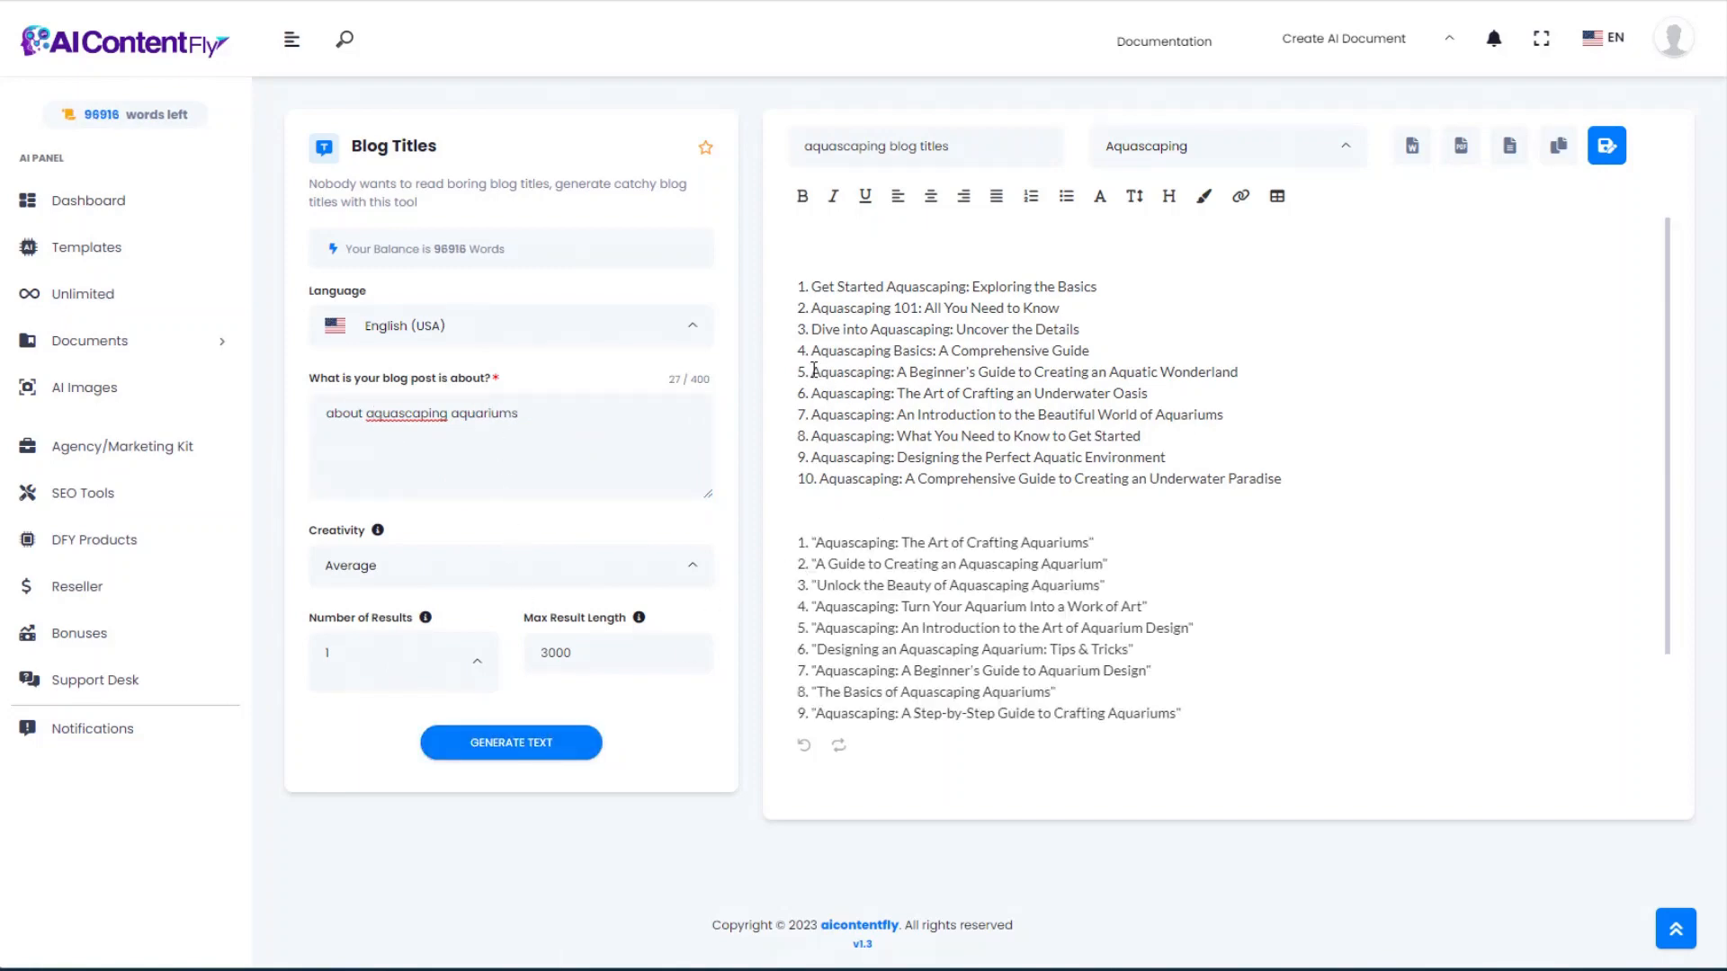
{"action": "left_click_drag", "start_coordinate": [813, 369], "coordinate": [1251, 373]}
{"action": "left_click", "coordinate": [1250, 373]}
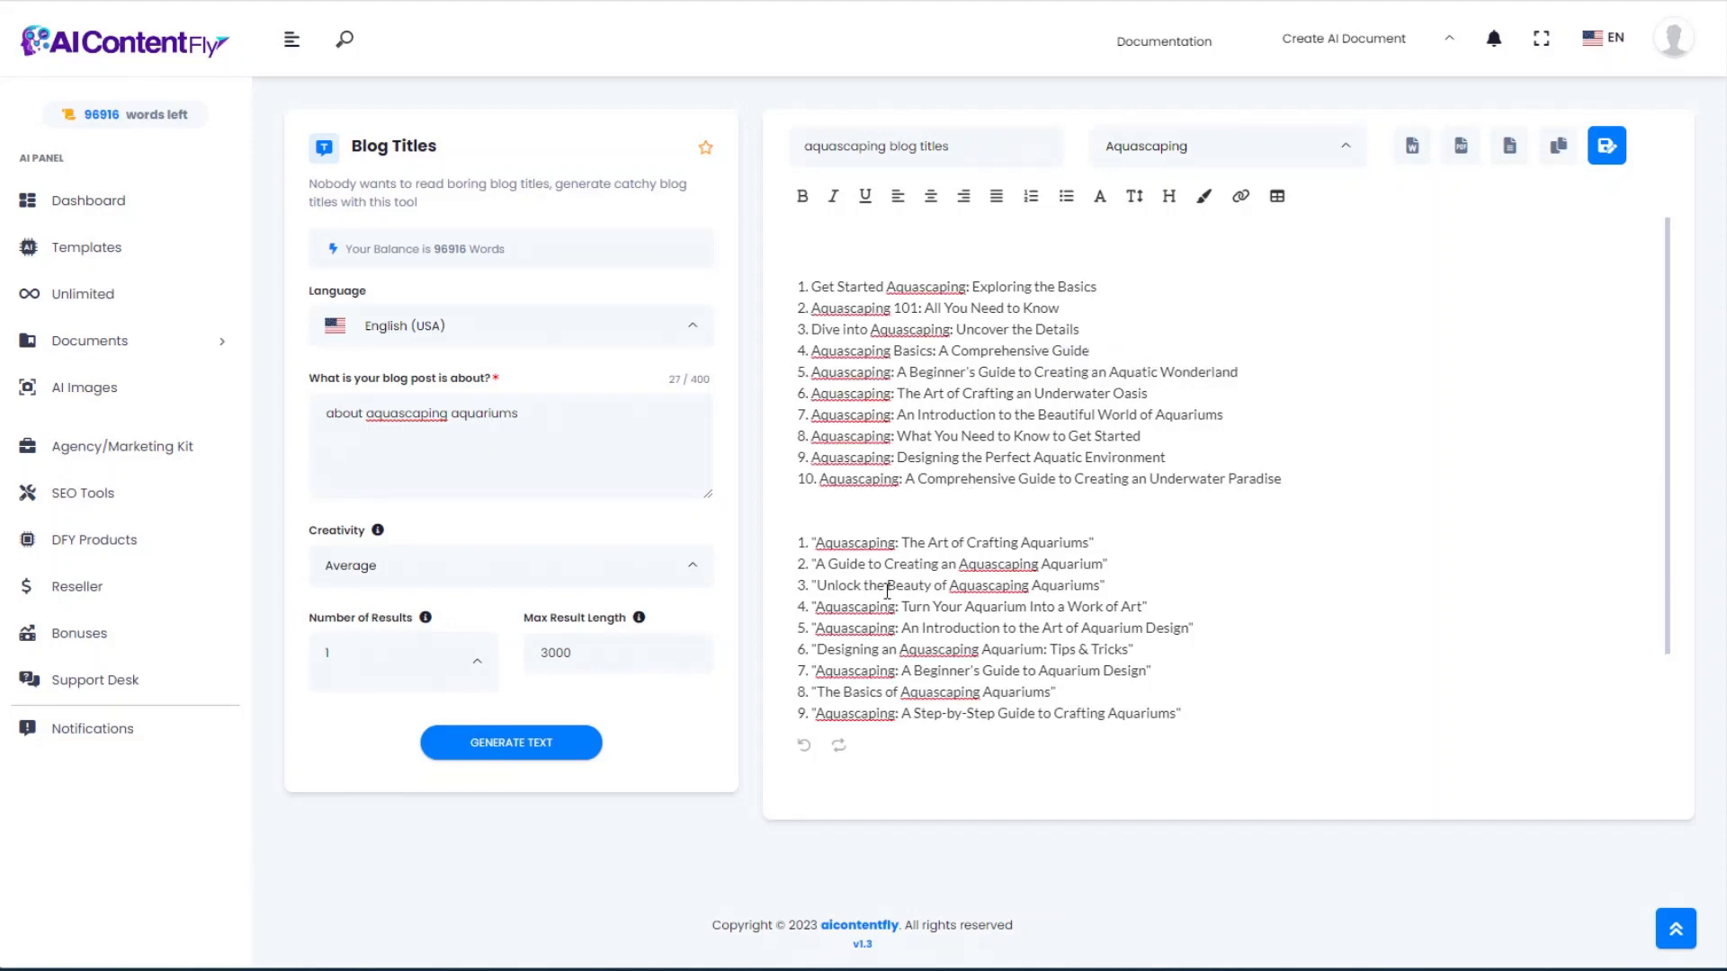
{"action": "left_click_drag", "start_coordinate": [819, 586], "coordinate": [1101, 586]}
Step: Change the topic to 'about aquascaping filters' and generate another batch of titles
{"action": "left_click_drag", "start_coordinate": [533, 417], "coordinate": [132, 420]}
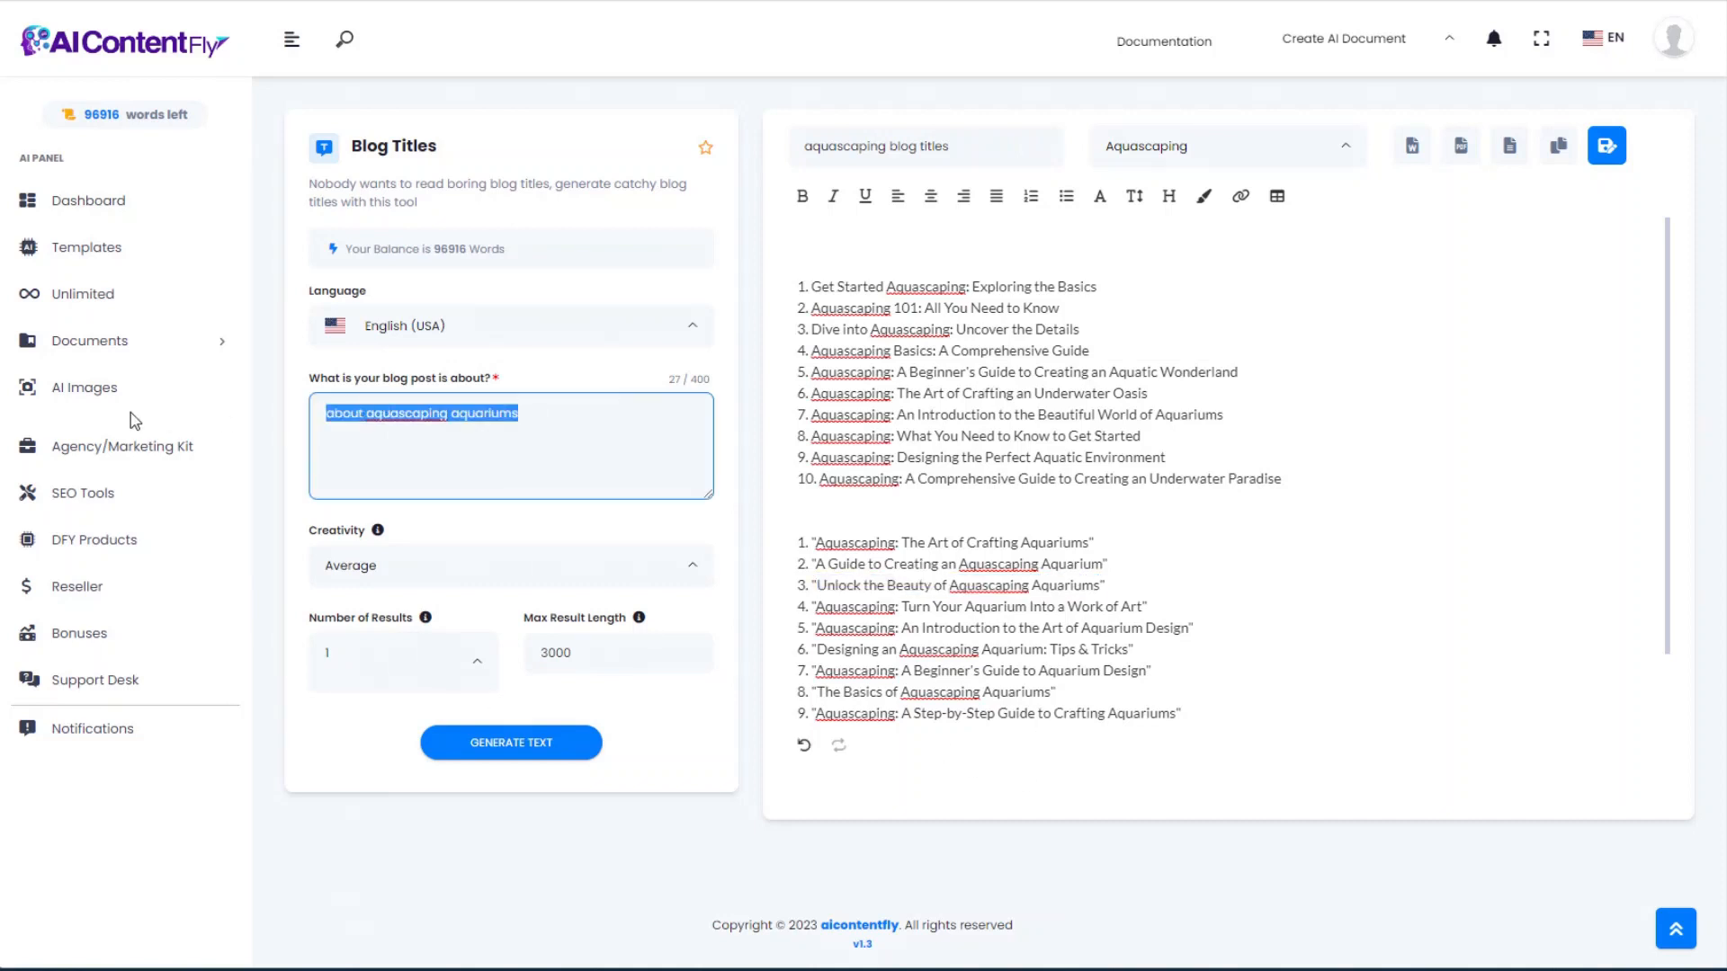
{"action": "type", "text": "about aquascaping filters"}
{"action": "left_click", "coordinate": [477, 739]}
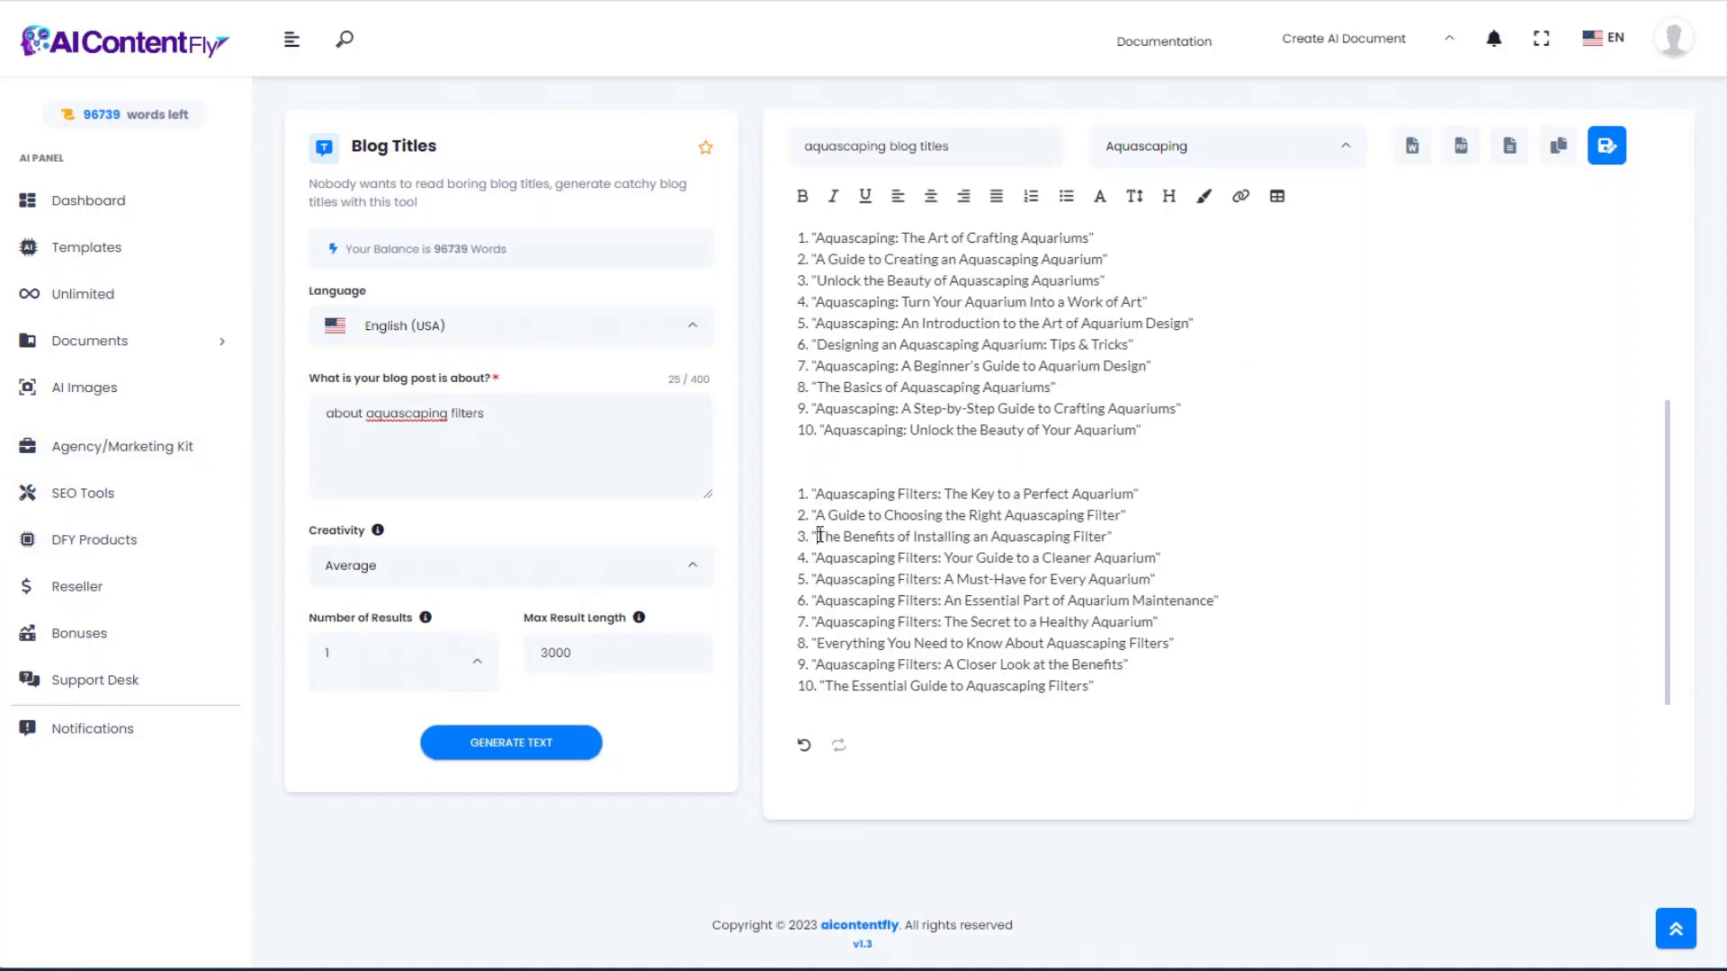
{"action": "left_click_drag", "start_coordinate": [818, 536], "coordinate": [1107, 536]}
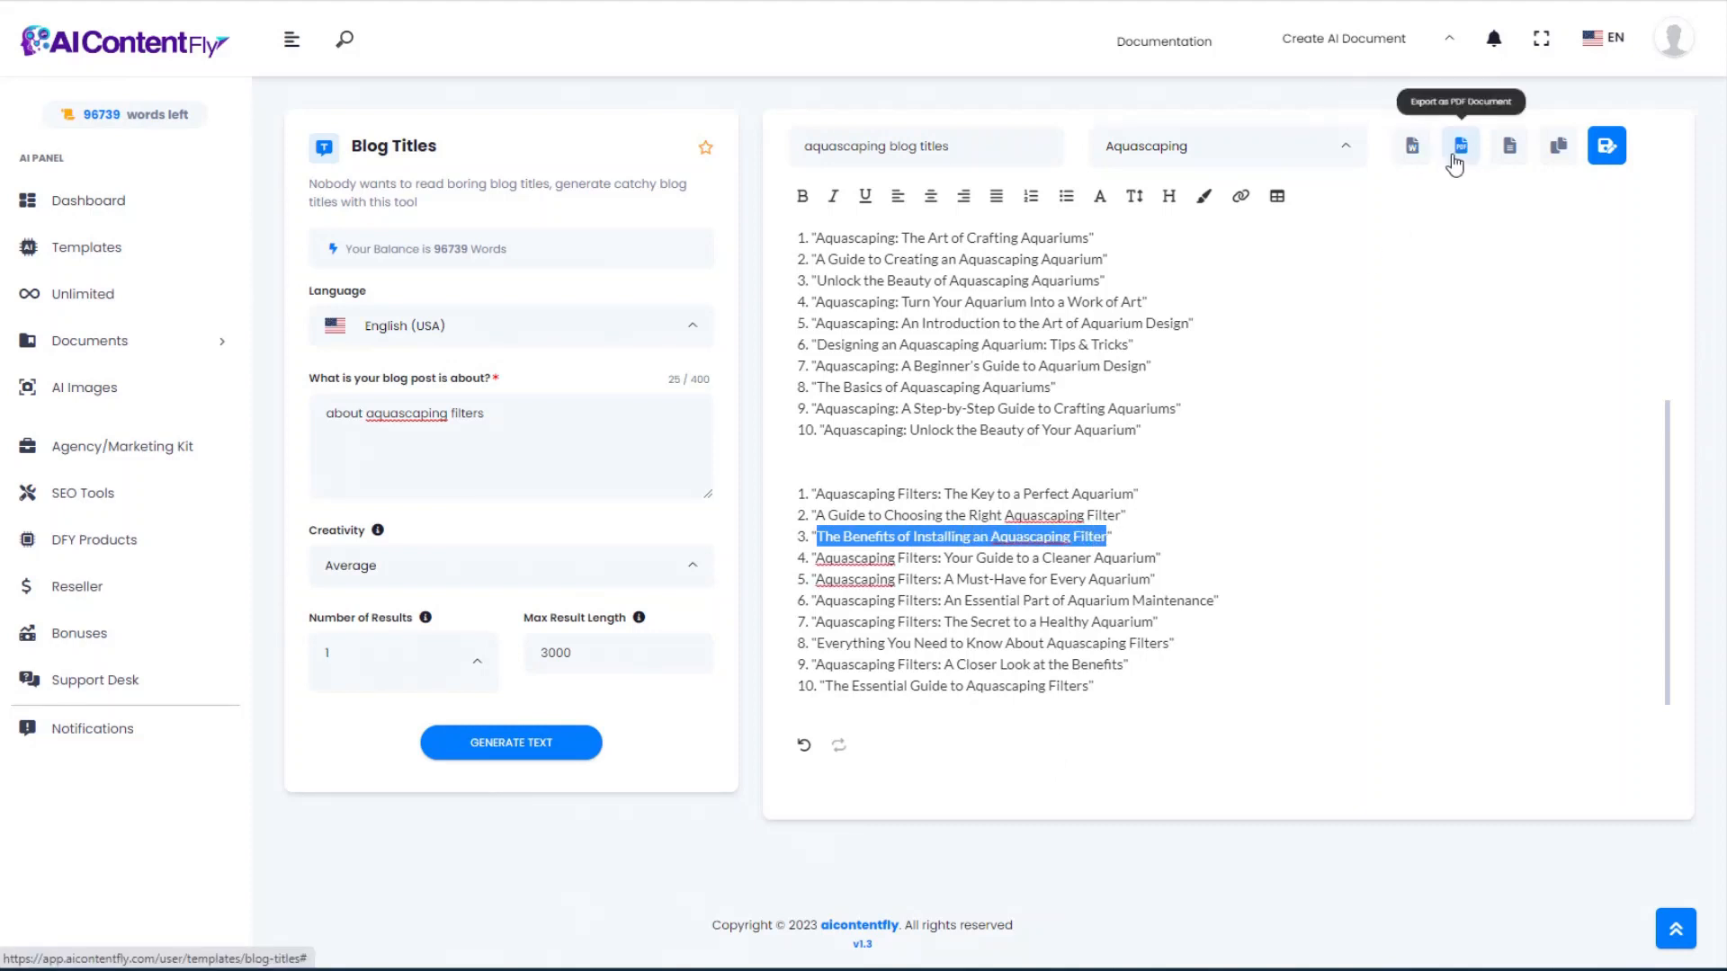
Step: Save the aquascaping blog titles document and return to the templates list
{"action": "left_click", "coordinate": [1606, 148]}
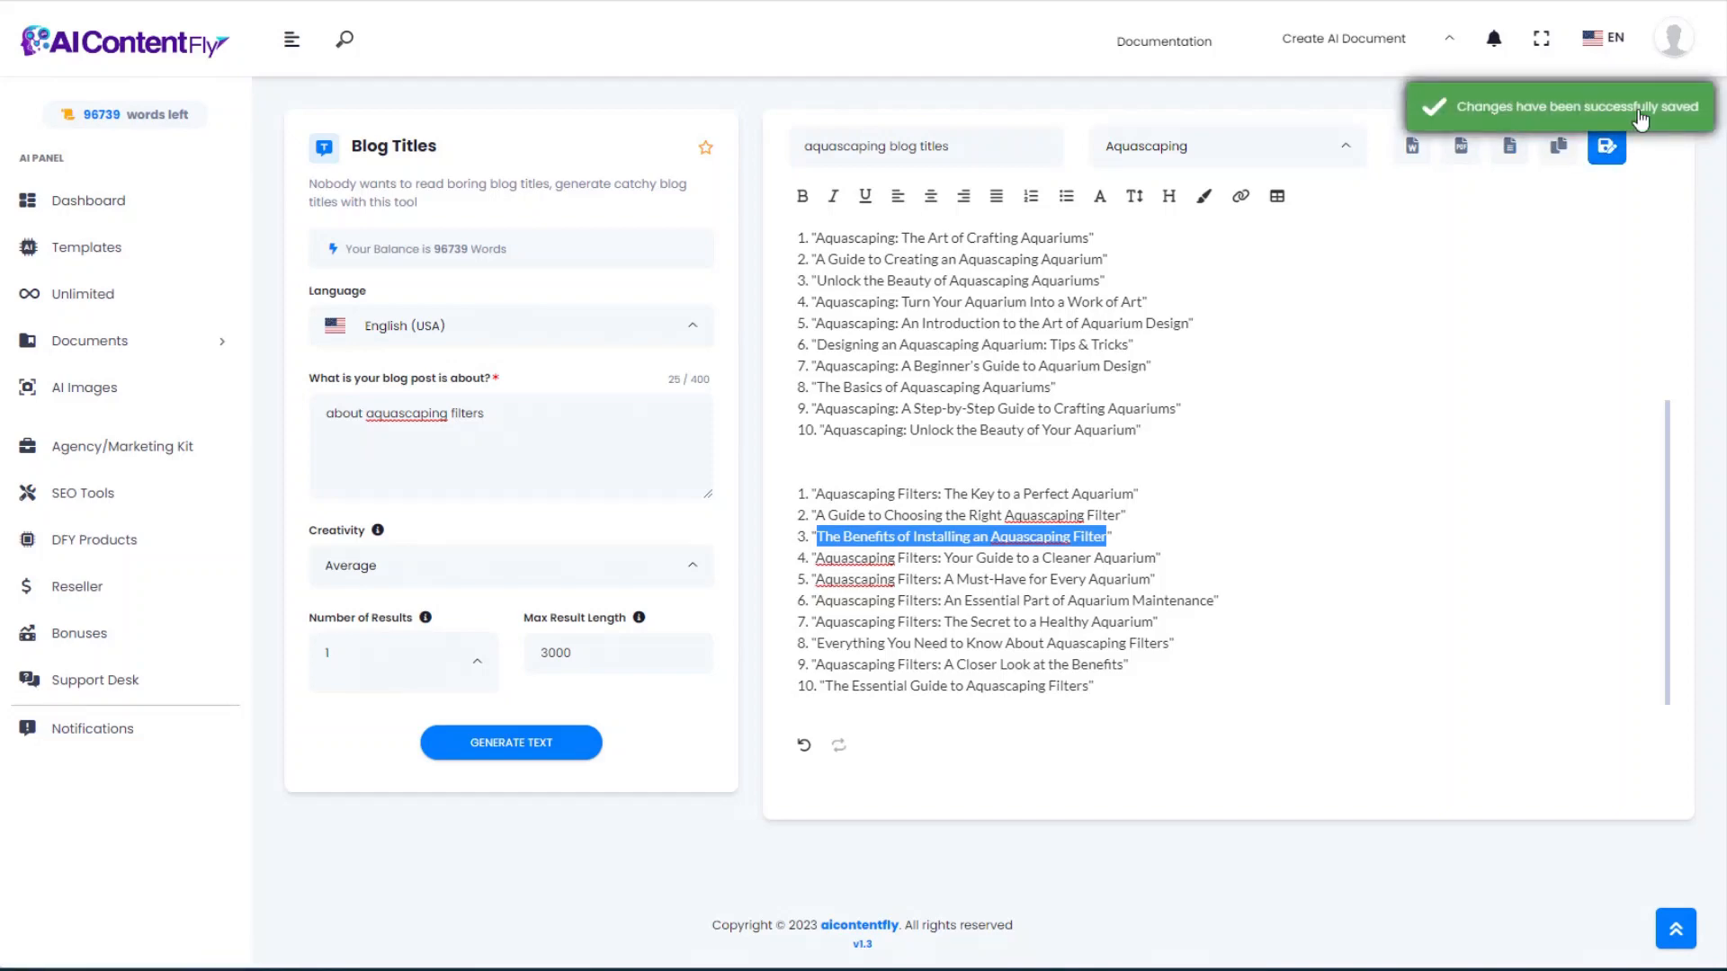
{"action": "left_click", "coordinate": [86, 247]}
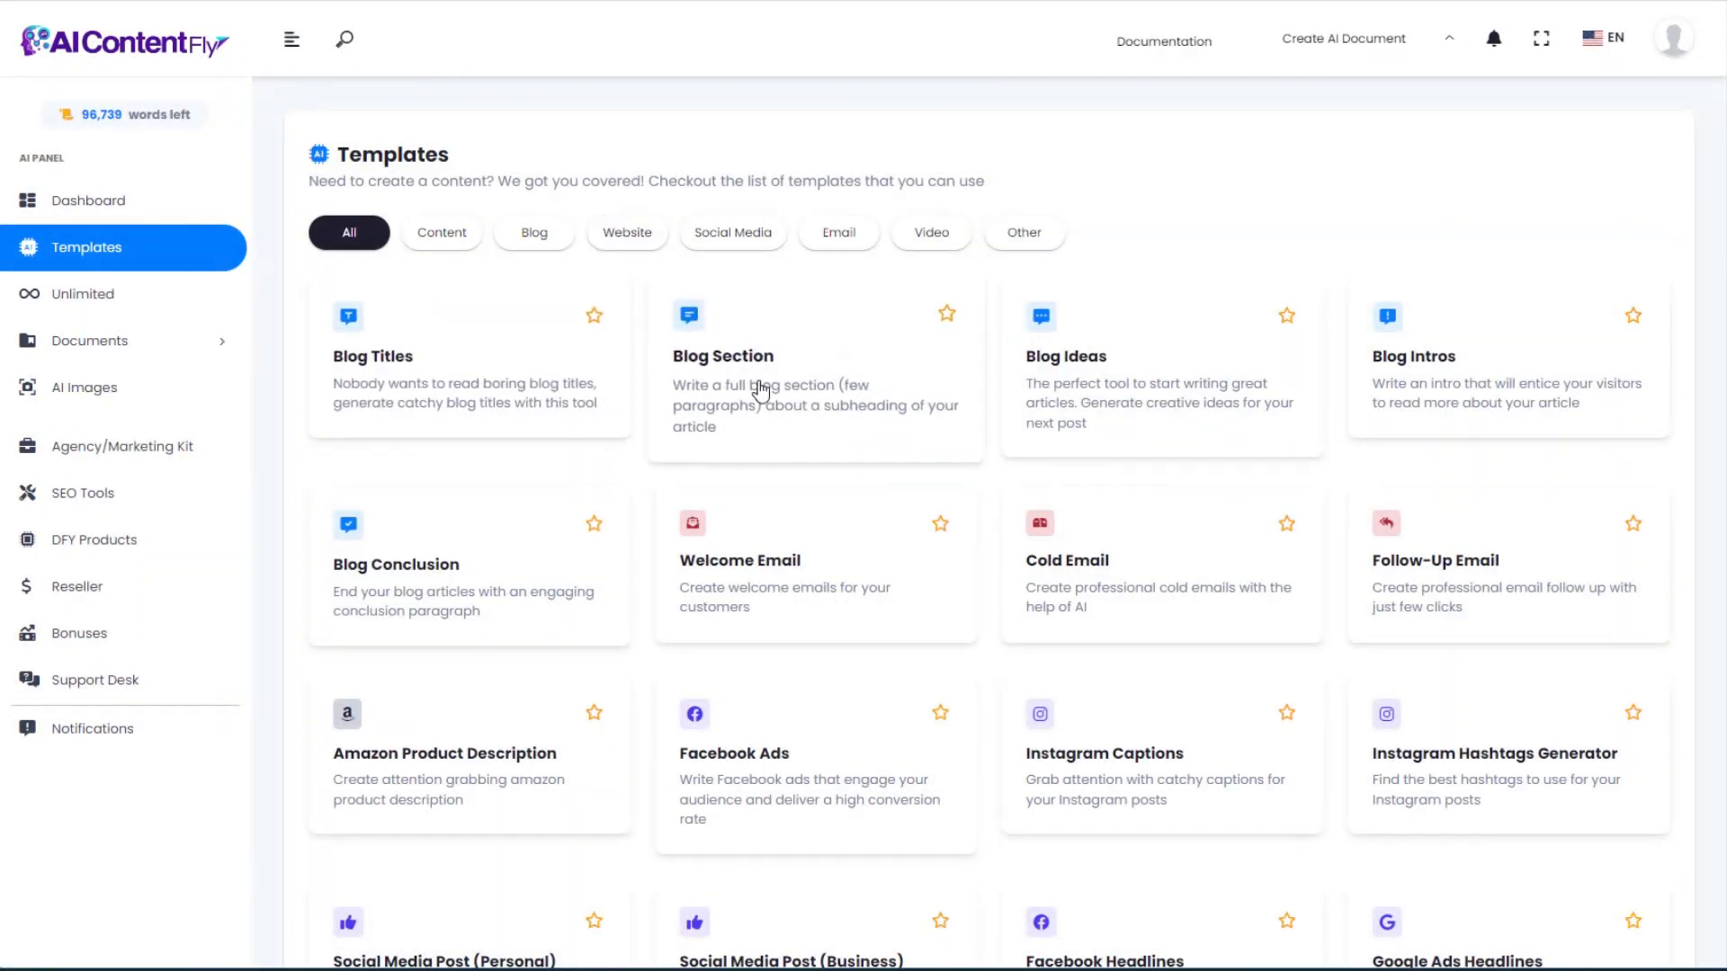
Step: Generate Blog Ideas for 'What is aquascaping' with Average creativity and a Casual tone
{"action": "left_click", "coordinate": [1120, 373]}
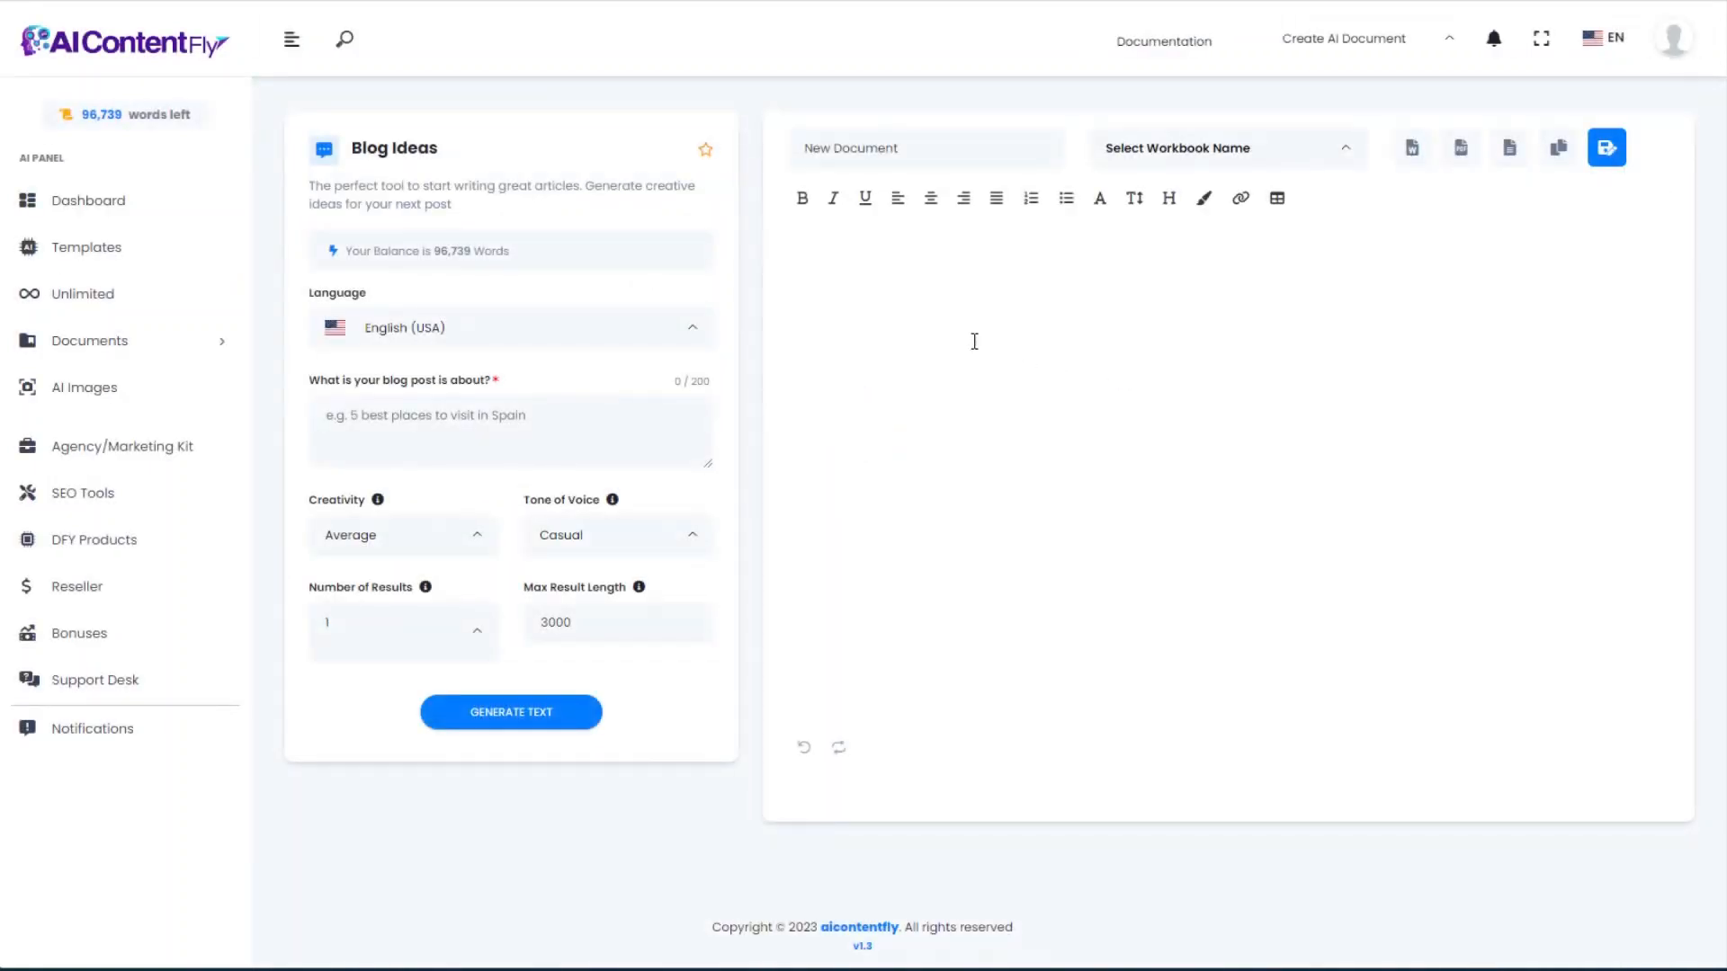
{"action": "left_click", "coordinate": [410, 420]}
{"action": "type", "text": "What is aquascaping"}
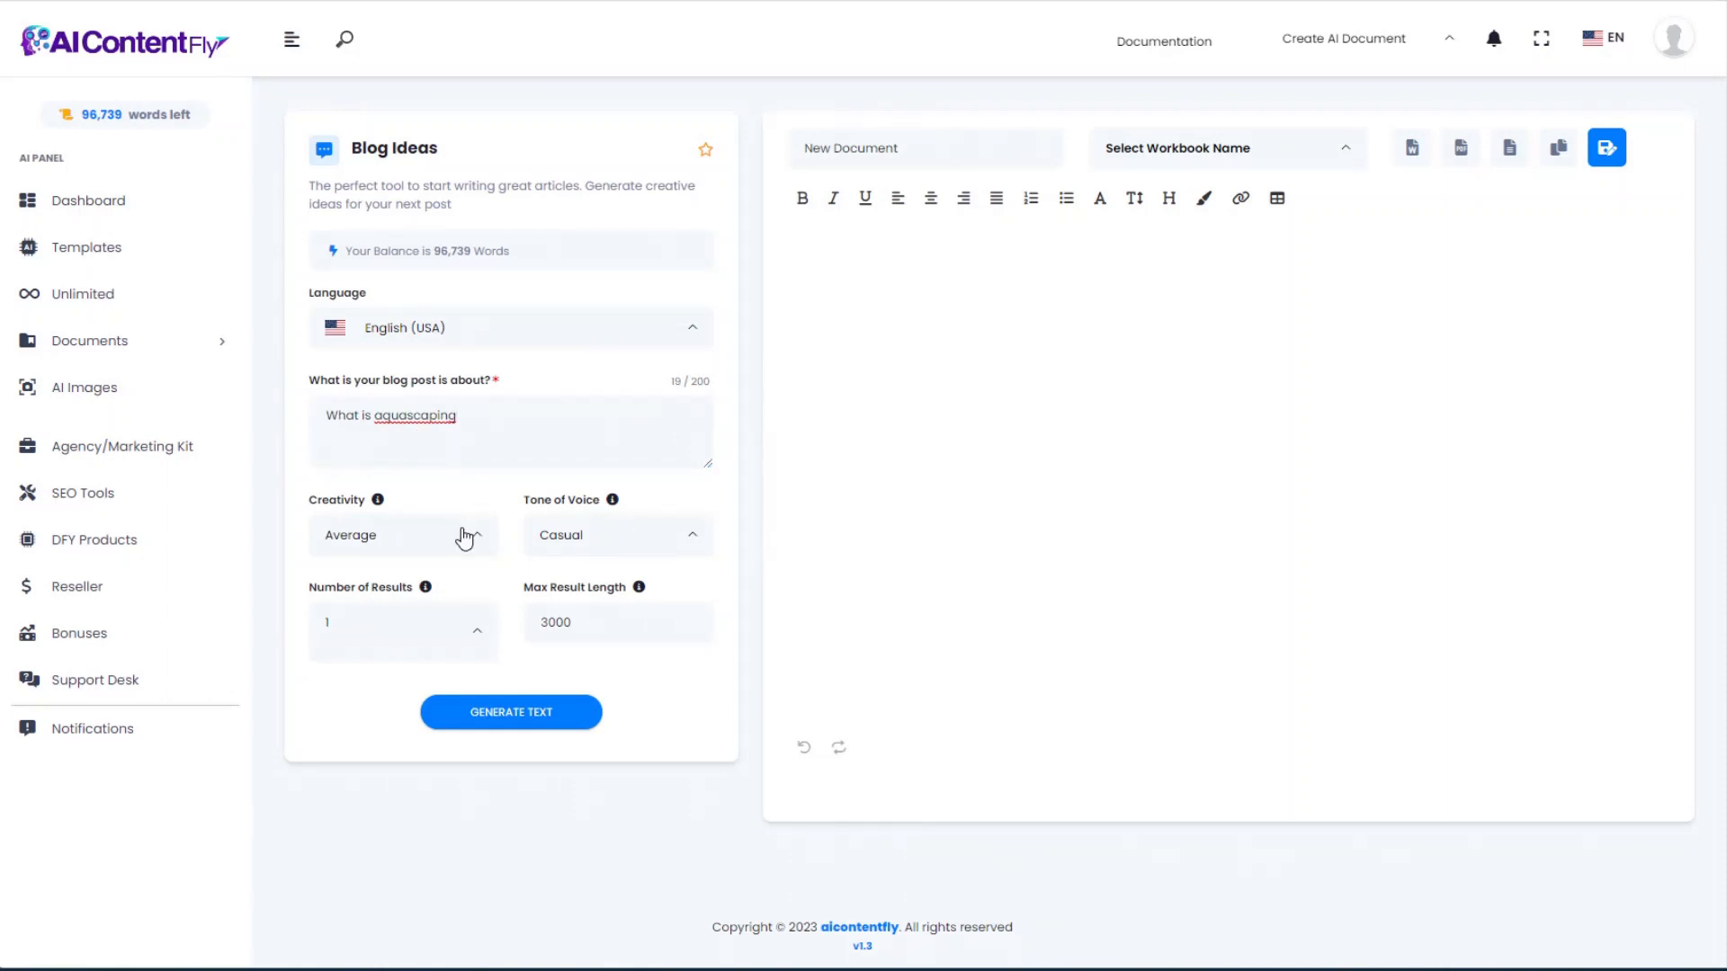
{"action": "left_click", "coordinate": [464, 536]}
{"action": "left_click", "coordinate": [355, 620]}
{"action": "left_click", "coordinate": [683, 534]}
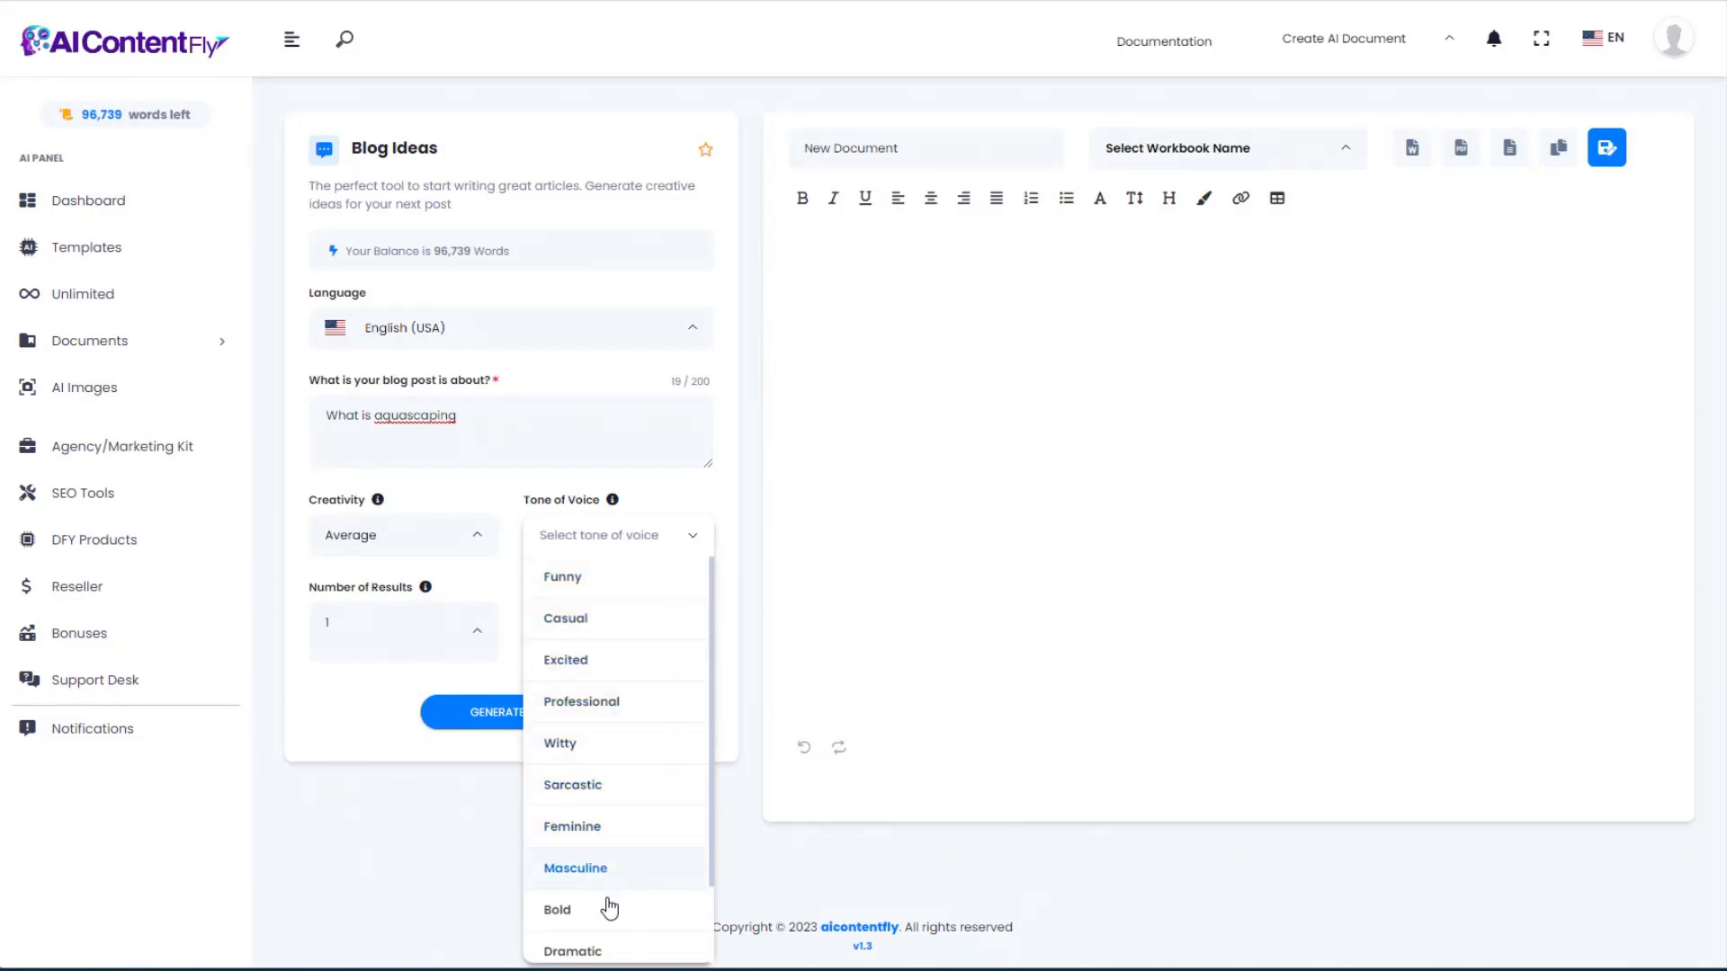
{"action": "scroll", "coordinate": [606, 908], "scroll_direction": "down", "scroll_amount": 1}
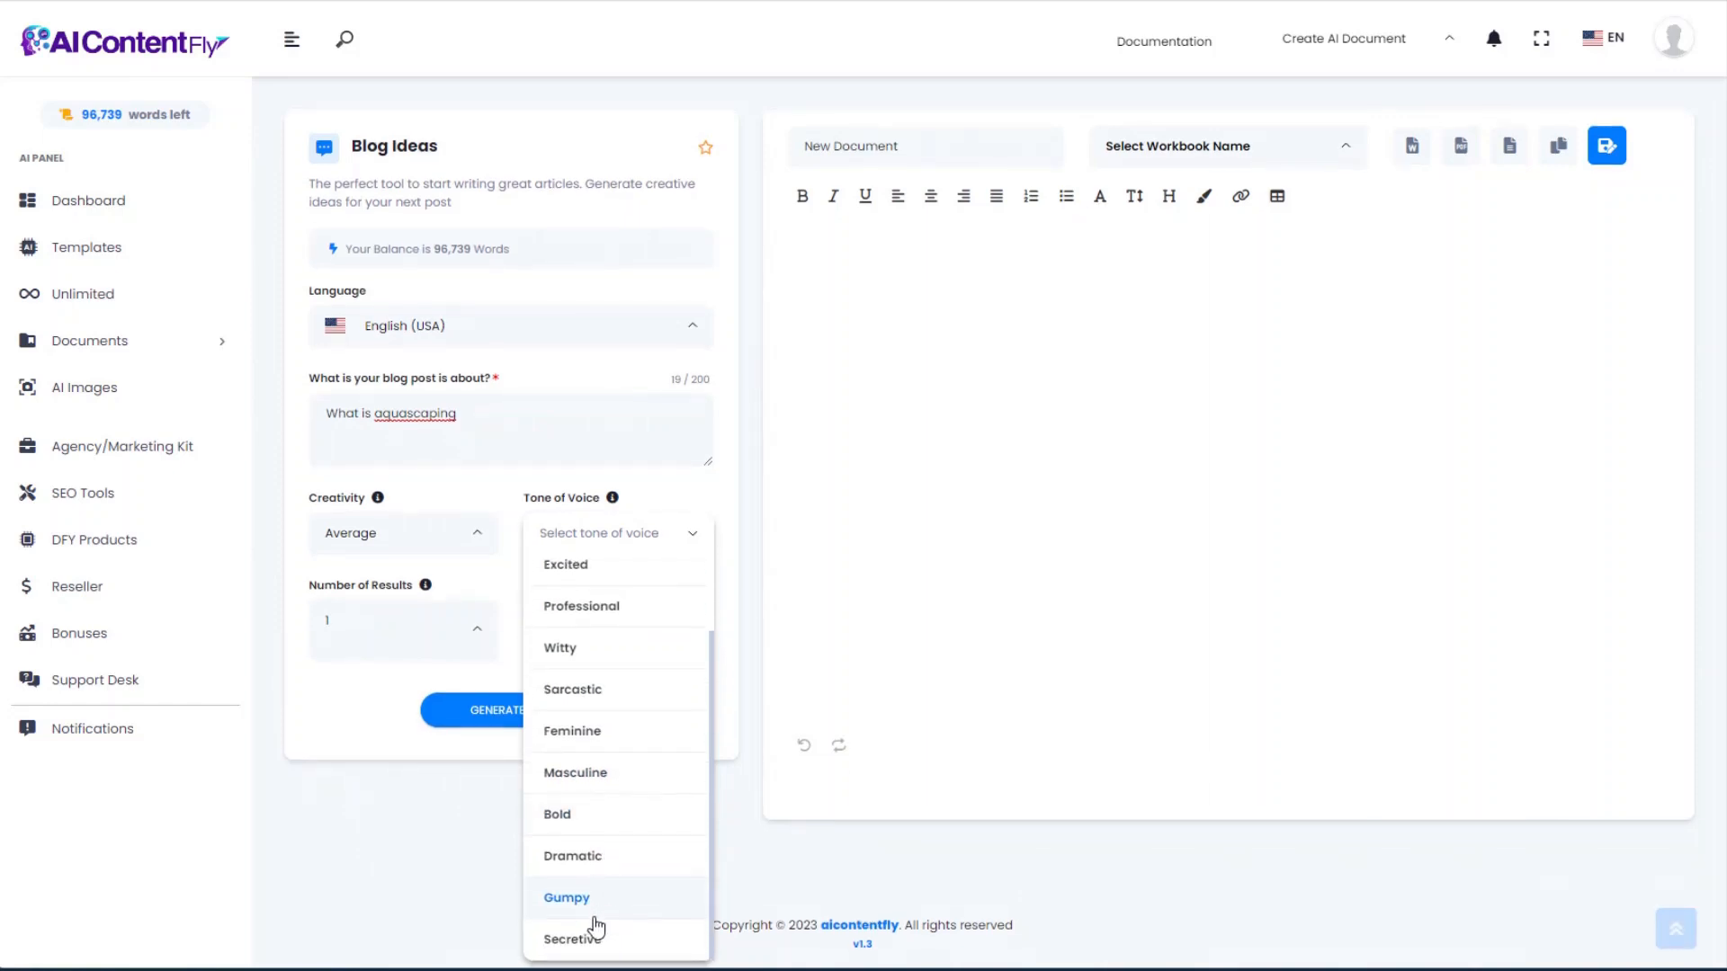
{"action": "scroll", "coordinate": [629, 755], "scroll_direction": "up", "scroll_amount": 1}
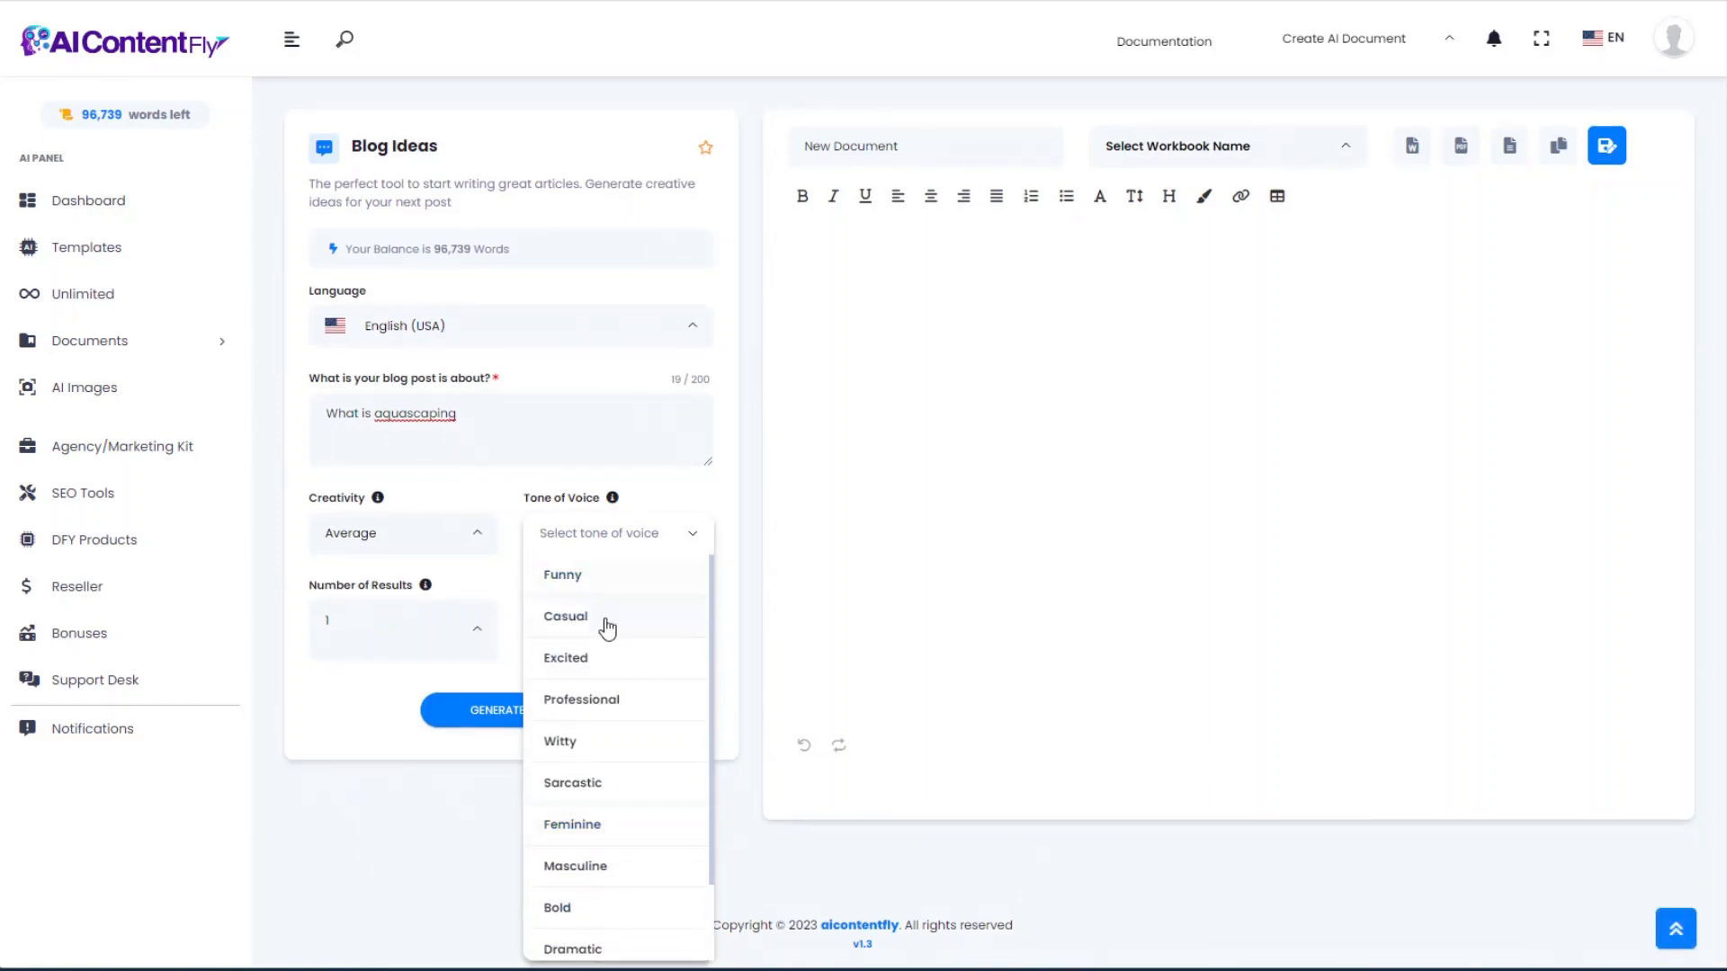
{"action": "left_click", "coordinate": [605, 619]}
{"action": "left_click", "coordinate": [489, 715]}
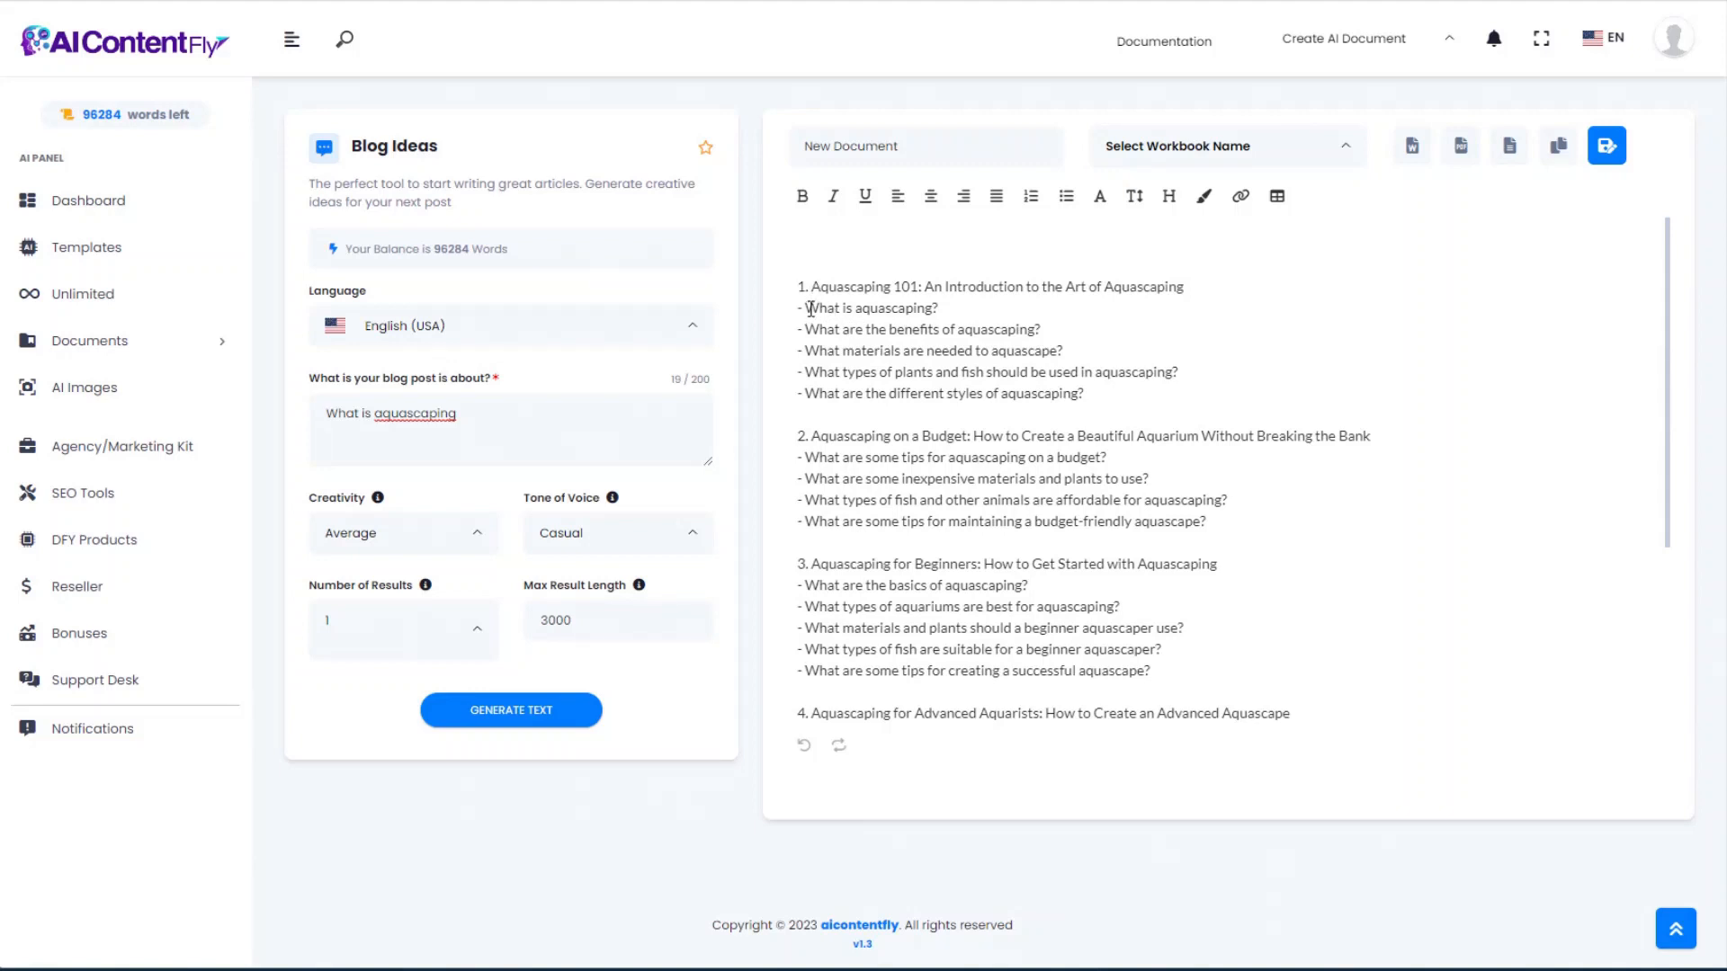
Step: Review the first generated idea and its questions in the editor
{"action": "left_click_drag", "start_coordinate": [809, 308], "coordinate": [1133, 393]}
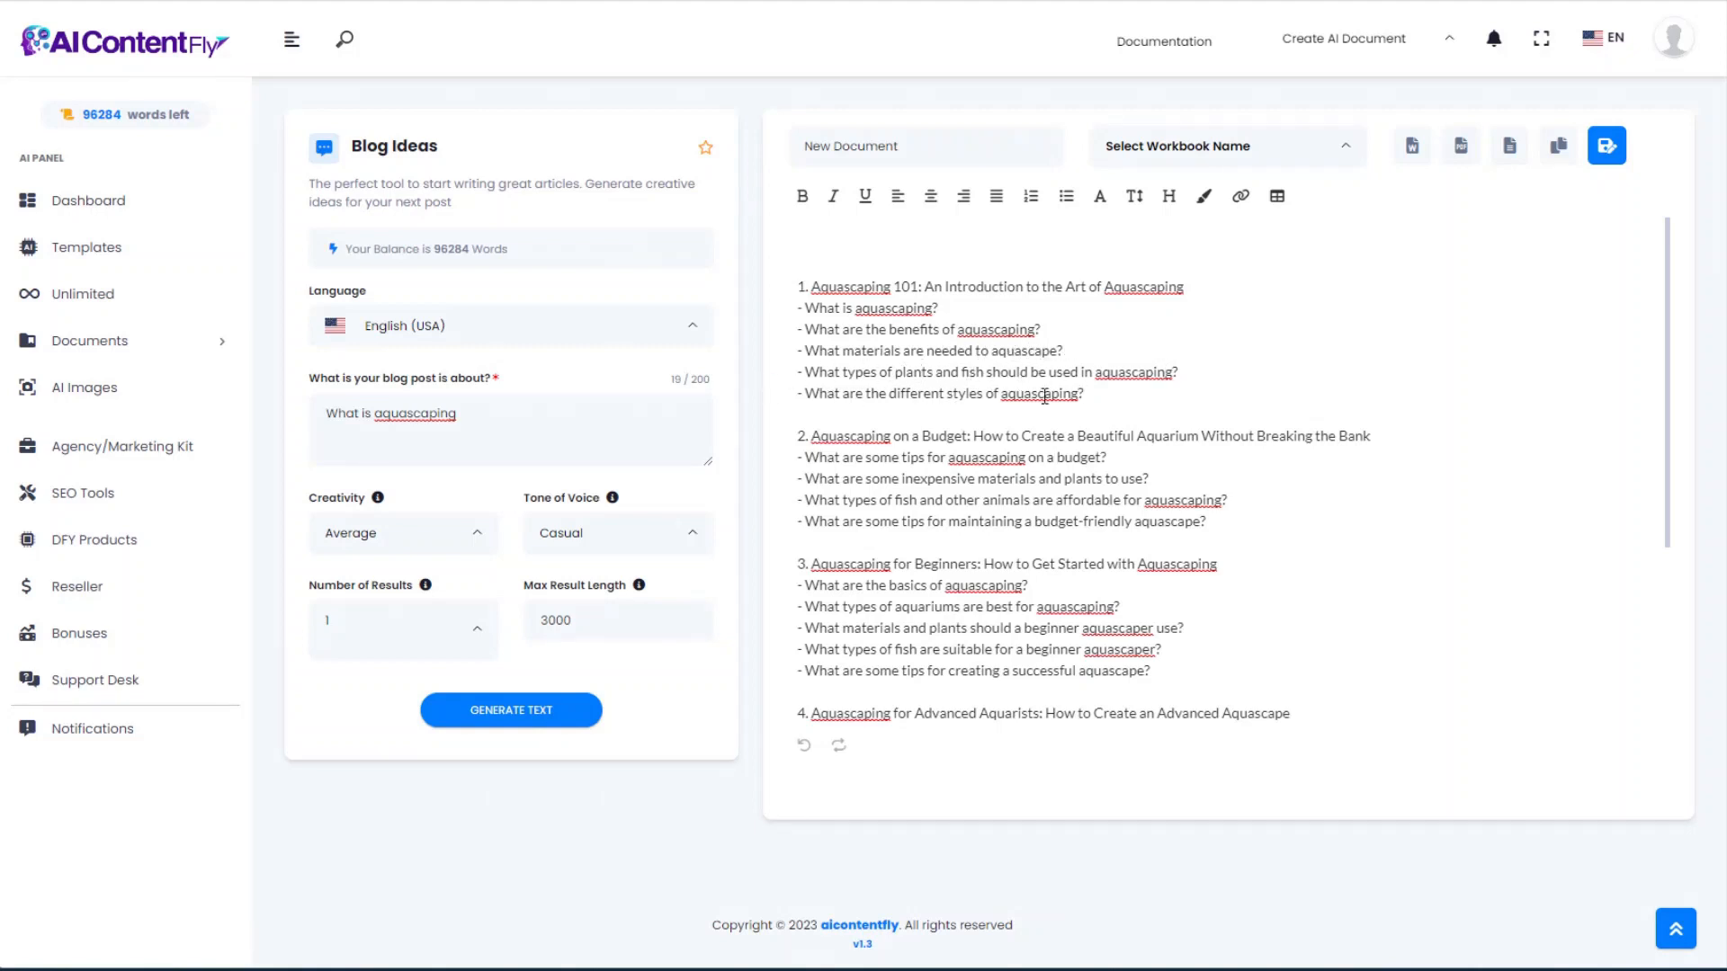
{"action": "scroll", "coordinate": [899, 391], "scroll_direction": "down", "scroll_amount": 3}
{"action": "scroll", "coordinate": [998, 499], "scroll_direction": "up", "scroll_amount": 3}
{"action": "mouse_move", "coordinate": [532, 416]}
{"action": "left_mouse_down"}
{"action": "mouse_move", "coordinate": [324, 416]}
{"action": "mouse_move", "coordinate": [504, 417]}
{"action": "left_mouse_up"}
{"action": "mouse_move", "coordinate": [806, 307]}
{"action": "left_mouse_down"}
{"action": "mouse_move", "coordinate": [1169, 376]}
{"action": "mouse_move", "coordinate": [1110, 394]}
{"action": "mouse_move", "coordinate": [855, 362]}
{"action": "mouse_move", "coordinate": [799, 329]}
{"action": "mouse_move", "coordinate": [797, 306]}
{"action": "left_mouse_up"}
{"action": "scroll", "coordinate": [876, 506], "scroll_direction": "down", "scroll_amount": 4}
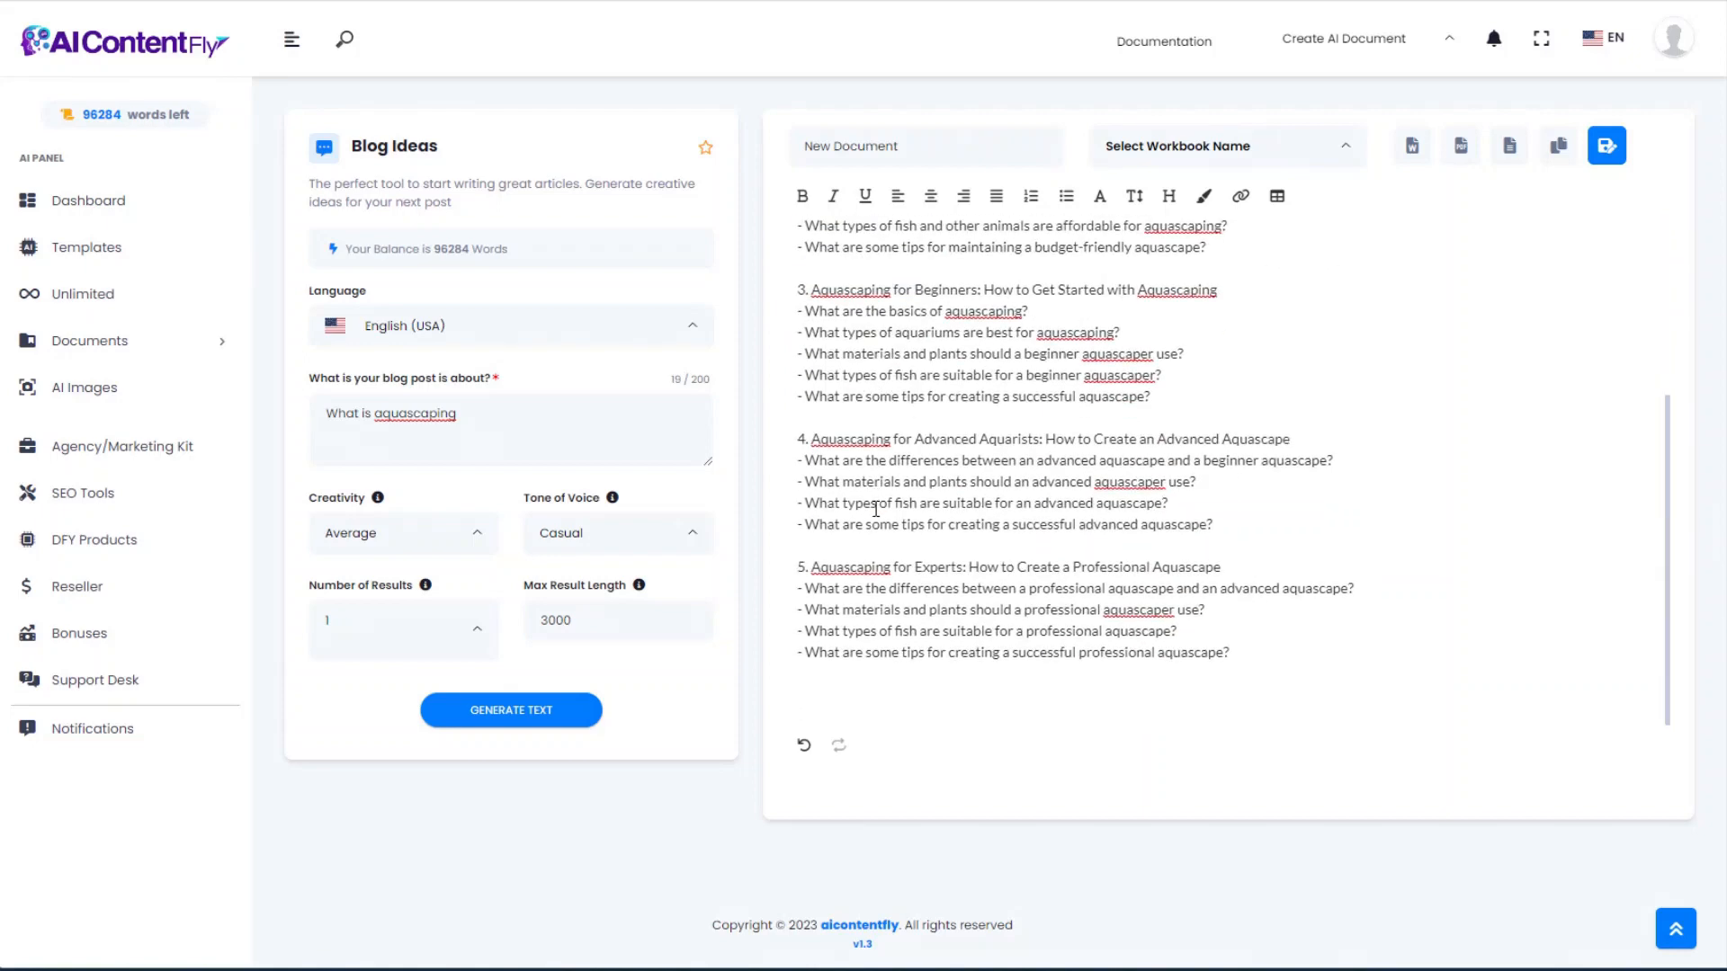
{"action": "scroll", "coordinate": [878, 506], "scroll_direction": "up", "scroll_amount": 4}
{"action": "left_click", "coordinate": [1187, 331]}
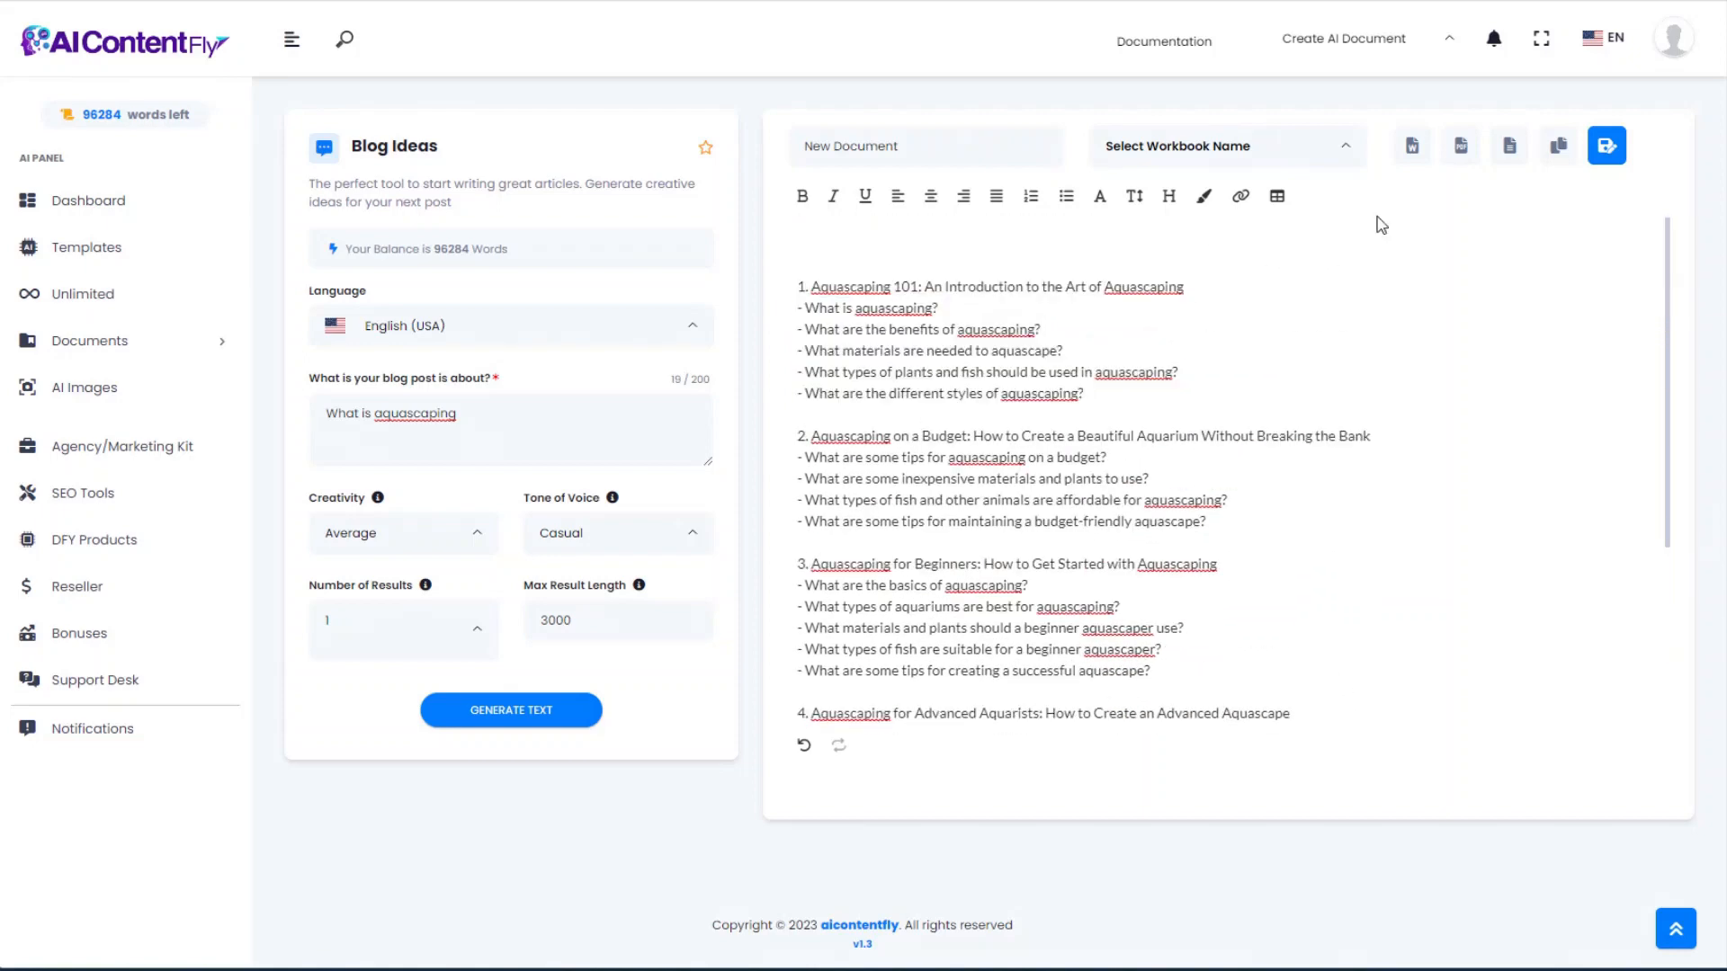
Step: Export the blog ideas as document.doc and select the first idea's title and five questions
{"action": "left_click", "coordinate": [1411, 148]}
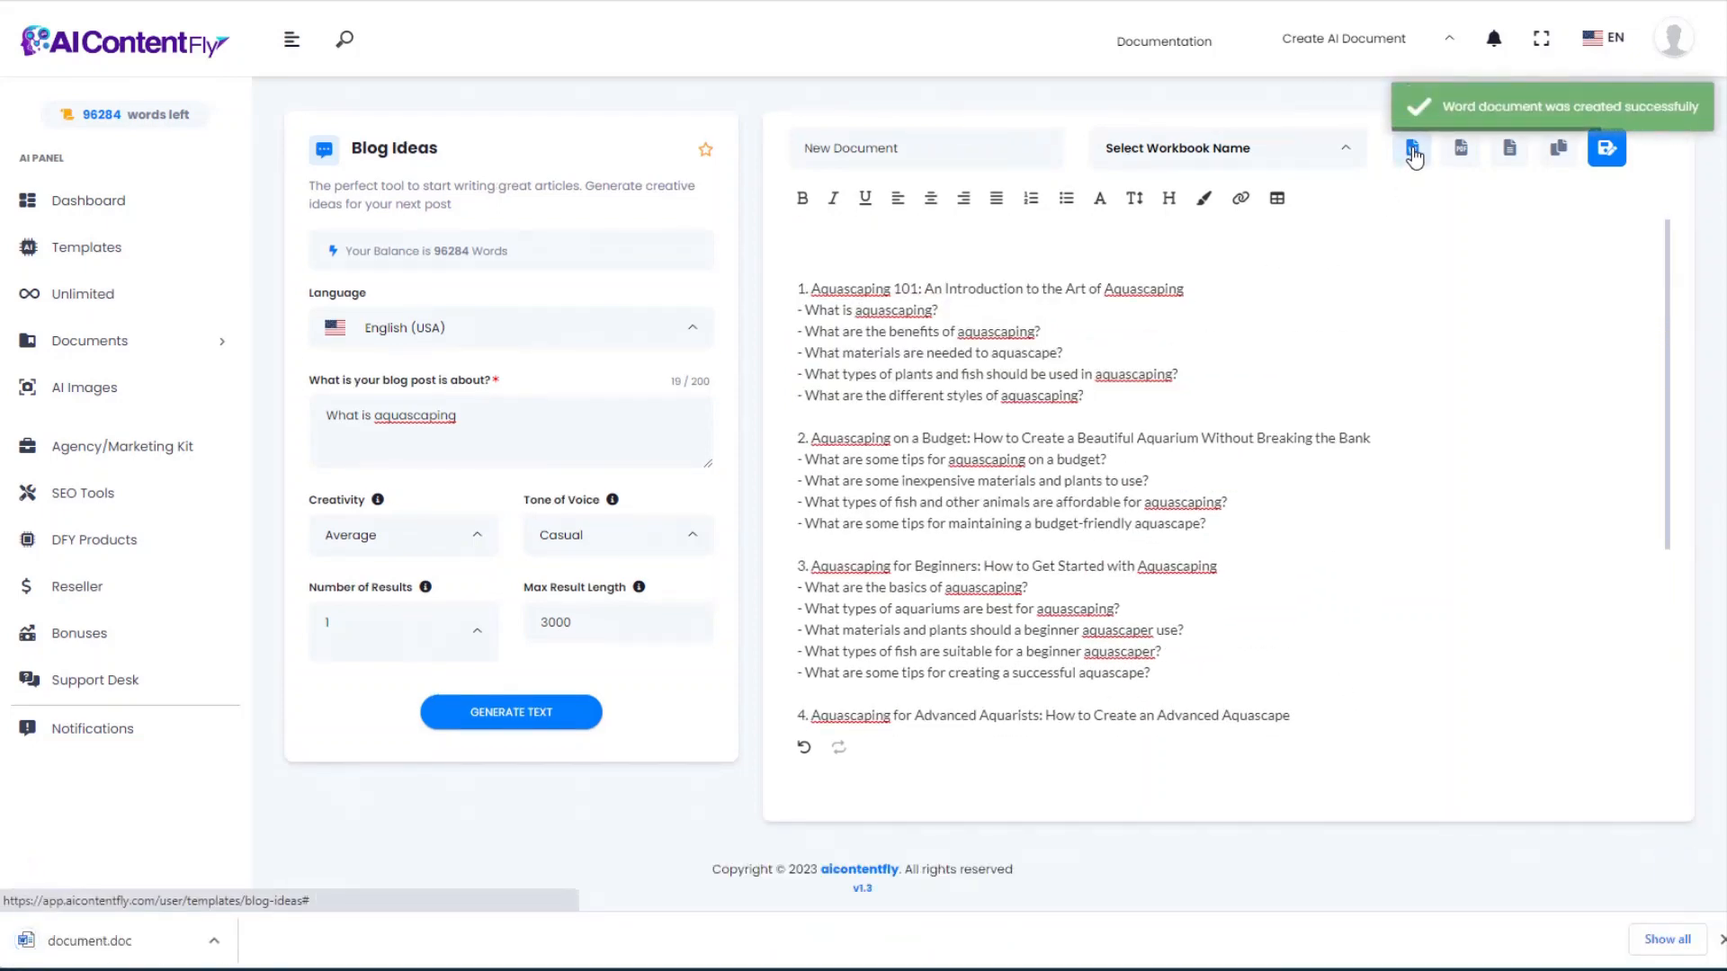
{"action": "left_click_drag", "start_coordinate": [1084, 397], "coordinate": [811, 279]}
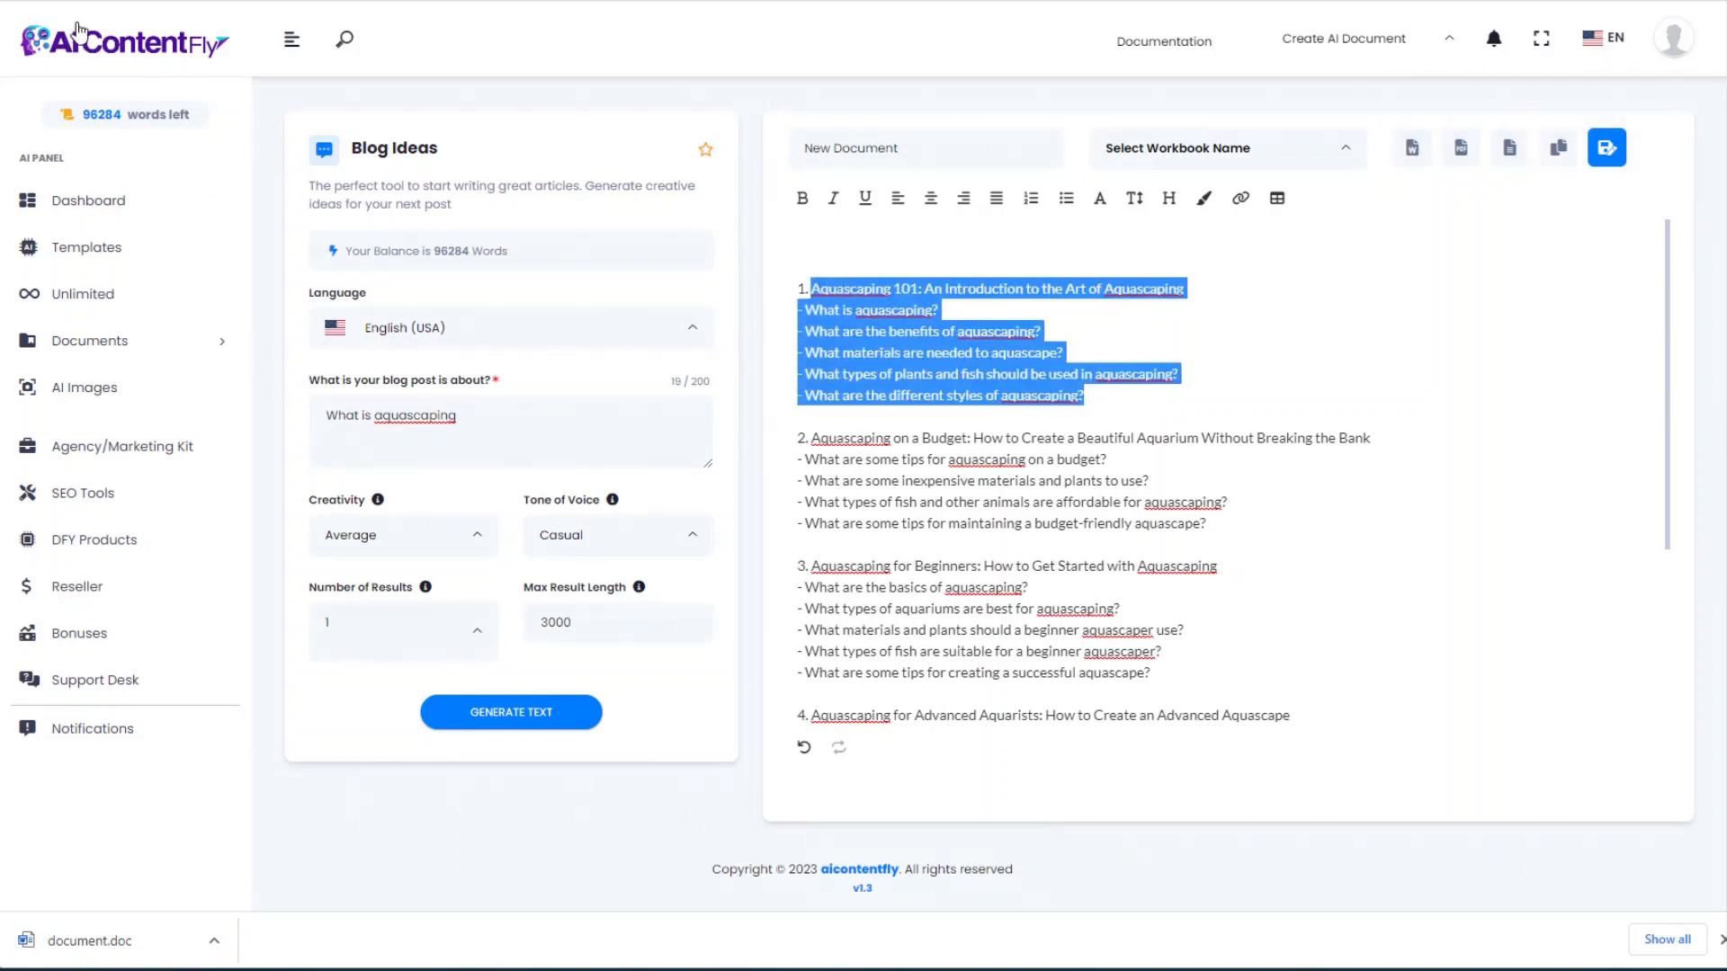
{"action": "scroll", "coordinate": [863, 468], "scroll_direction": "down", "scroll_amount": 1}
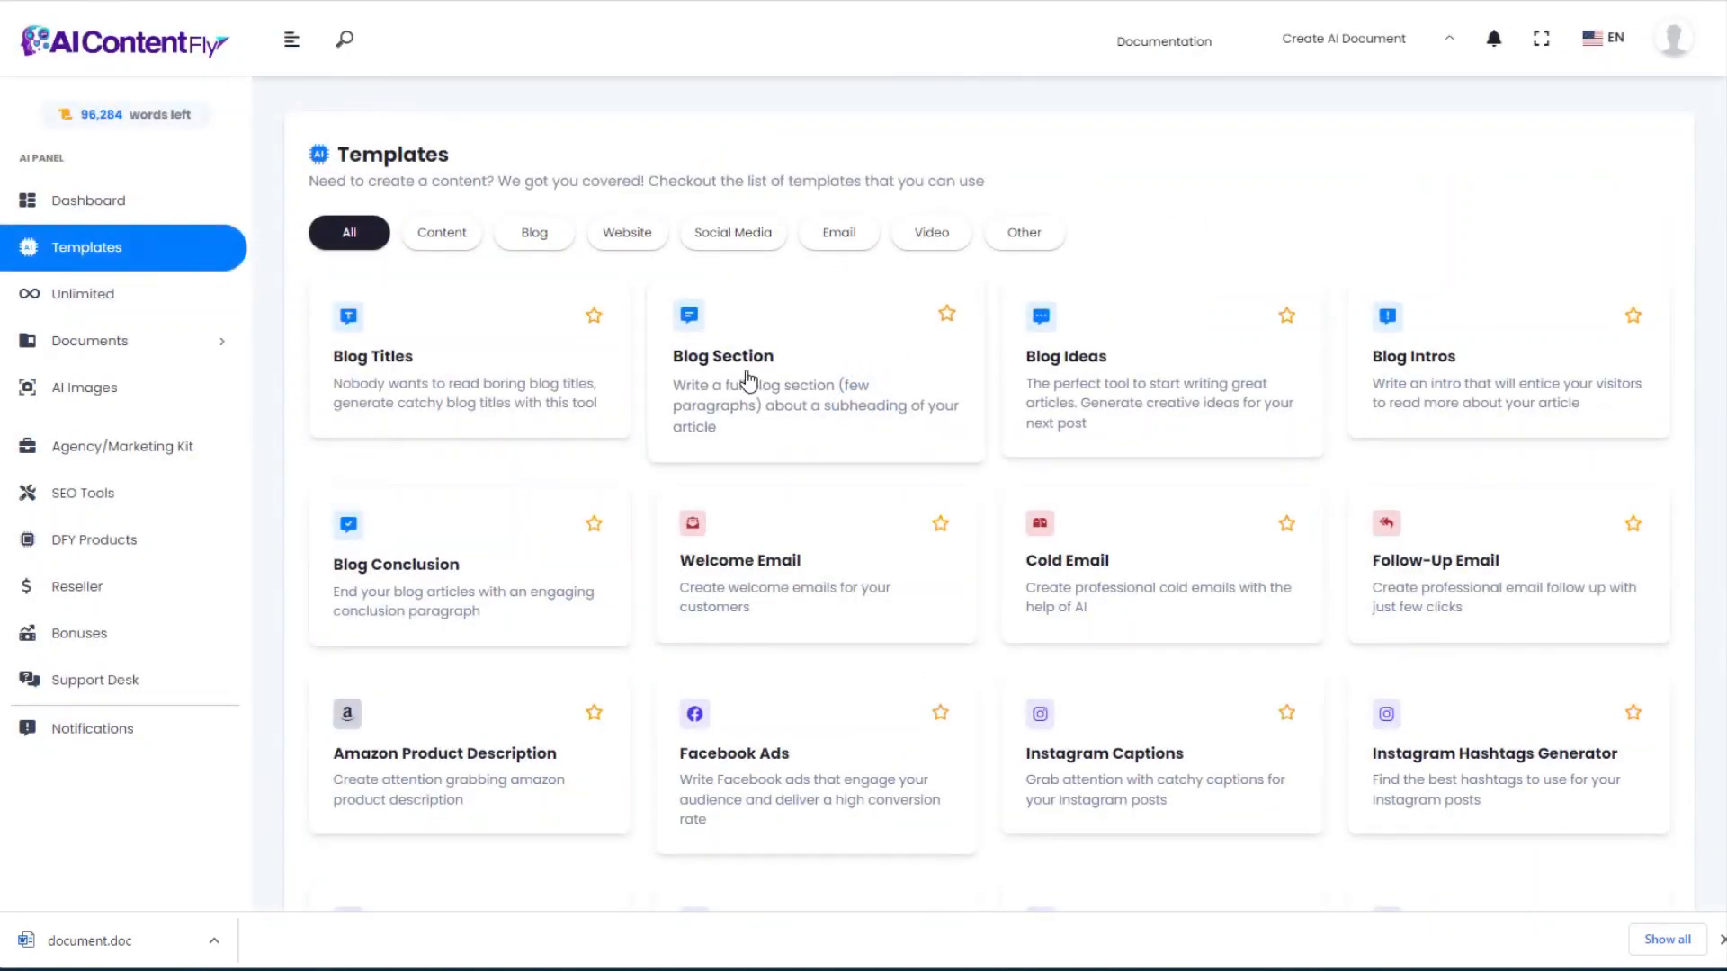
Step: In Blog Section, set the Aquascaping 101 line as Title and its questions as Subheadings
{"action": "left_click", "coordinate": [748, 381]}
{"action": "left_click", "coordinate": [329, 533]}
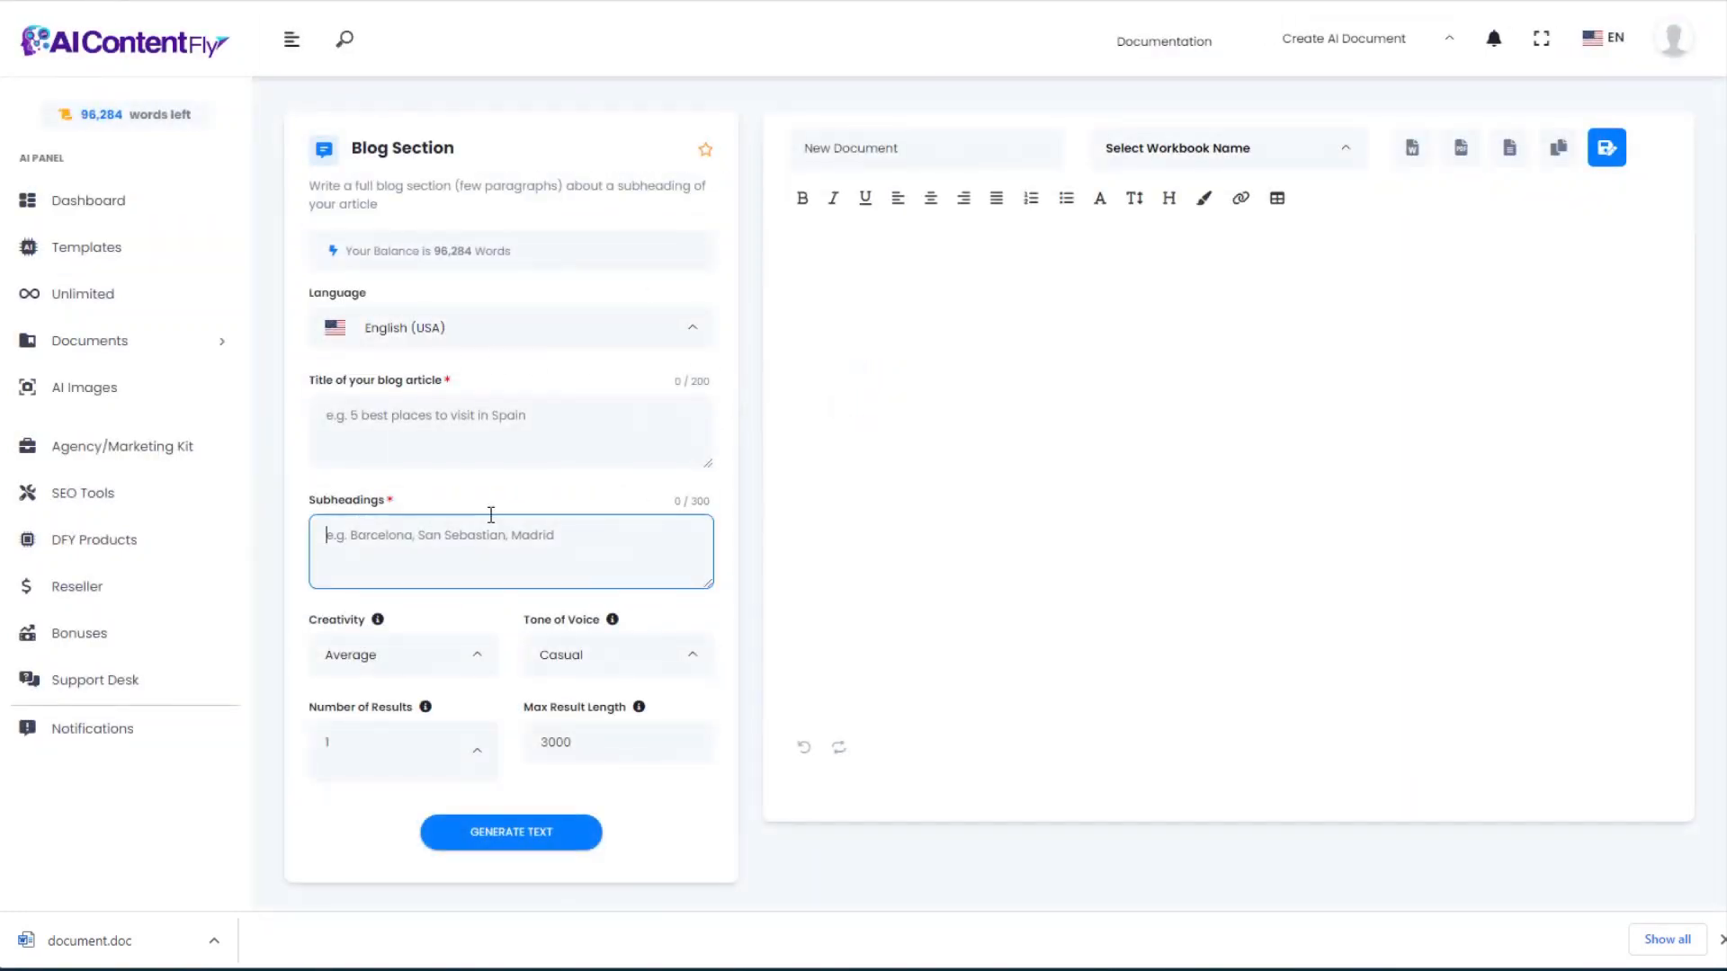
{"action": "key", "text": "ctrl+v"}
{"action": "scroll", "coordinate": [500, 530], "scroll_direction": "up", "scroll_amount": 2}
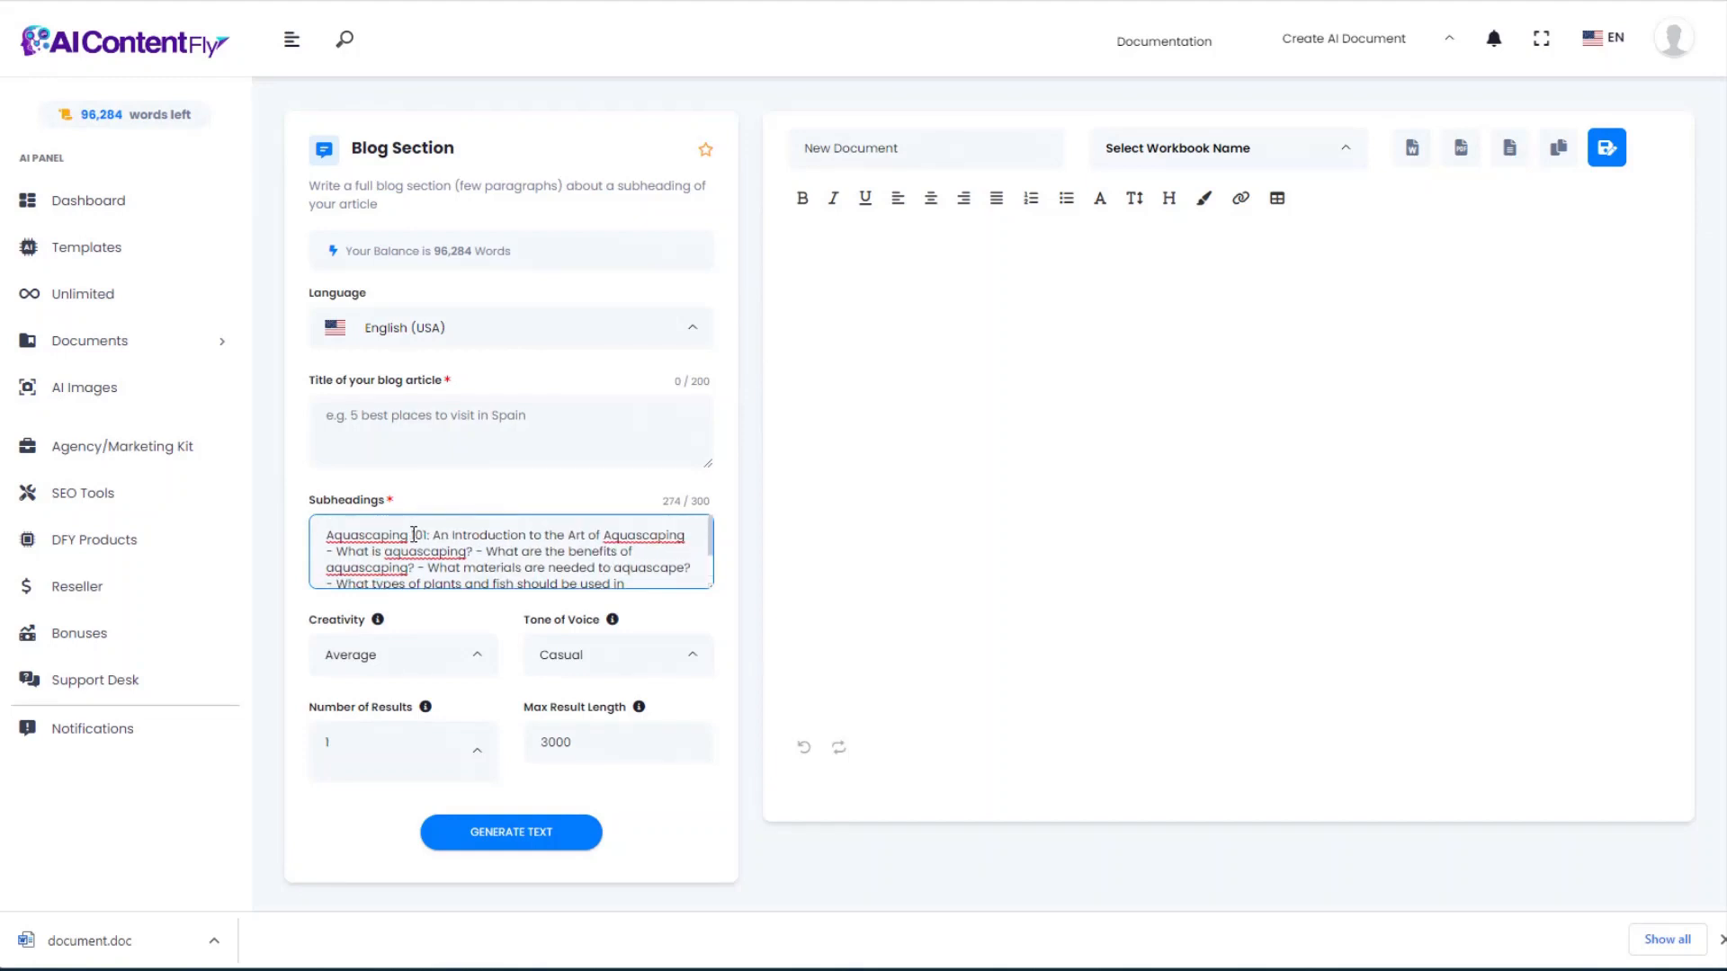
{"action": "left_click_drag", "start_coordinate": [326, 536], "coordinate": [691, 536]}
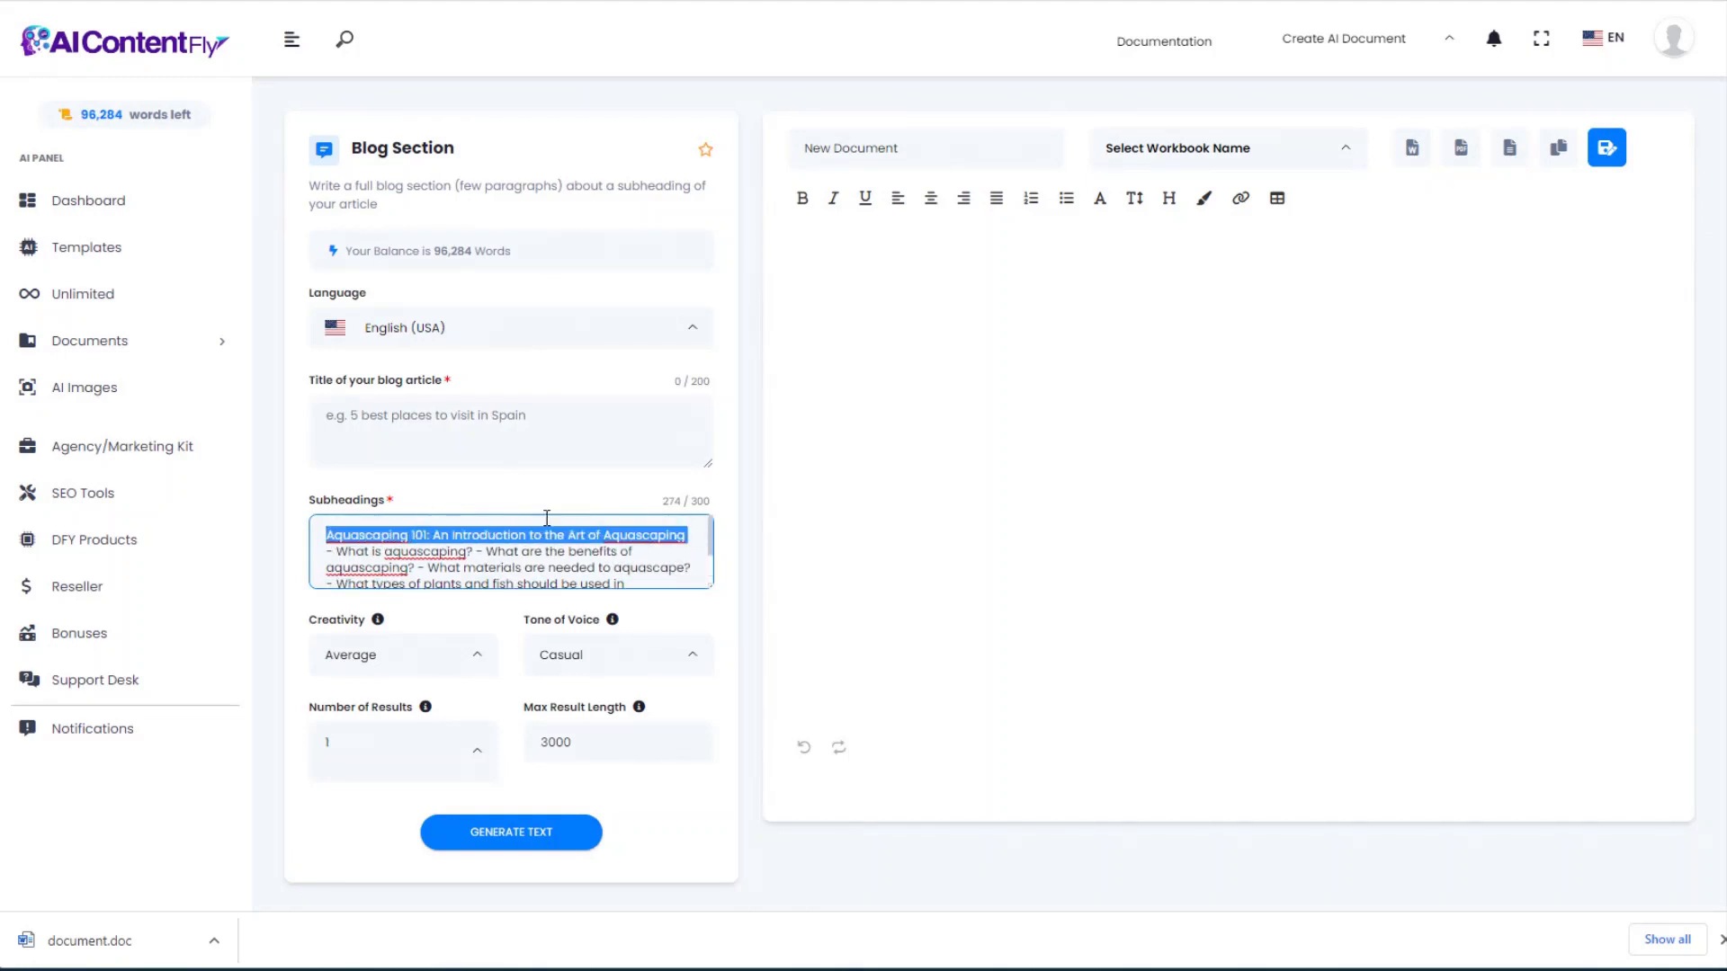
{"action": "key", "text": "ctrl+x"}
{"action": "left_click", "coordinate": [396, 419]}
{"action": "key", "text": "ctrl+v"}
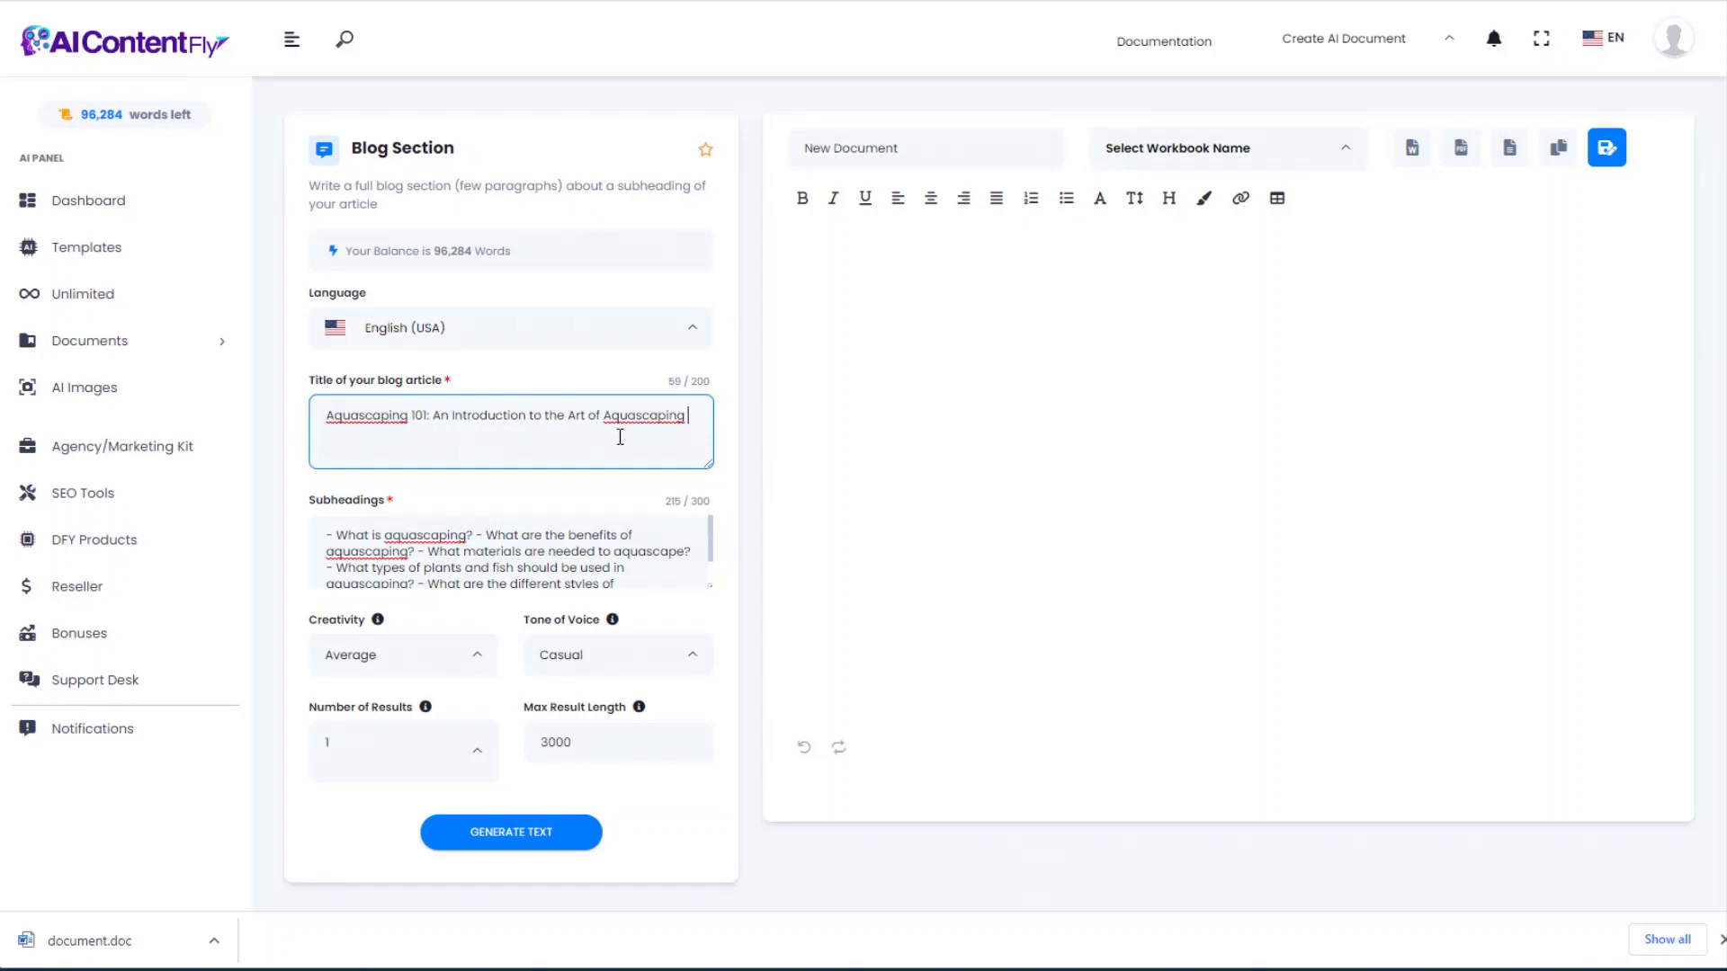
{"action": "left_click", "coordinate": [709, 533]}
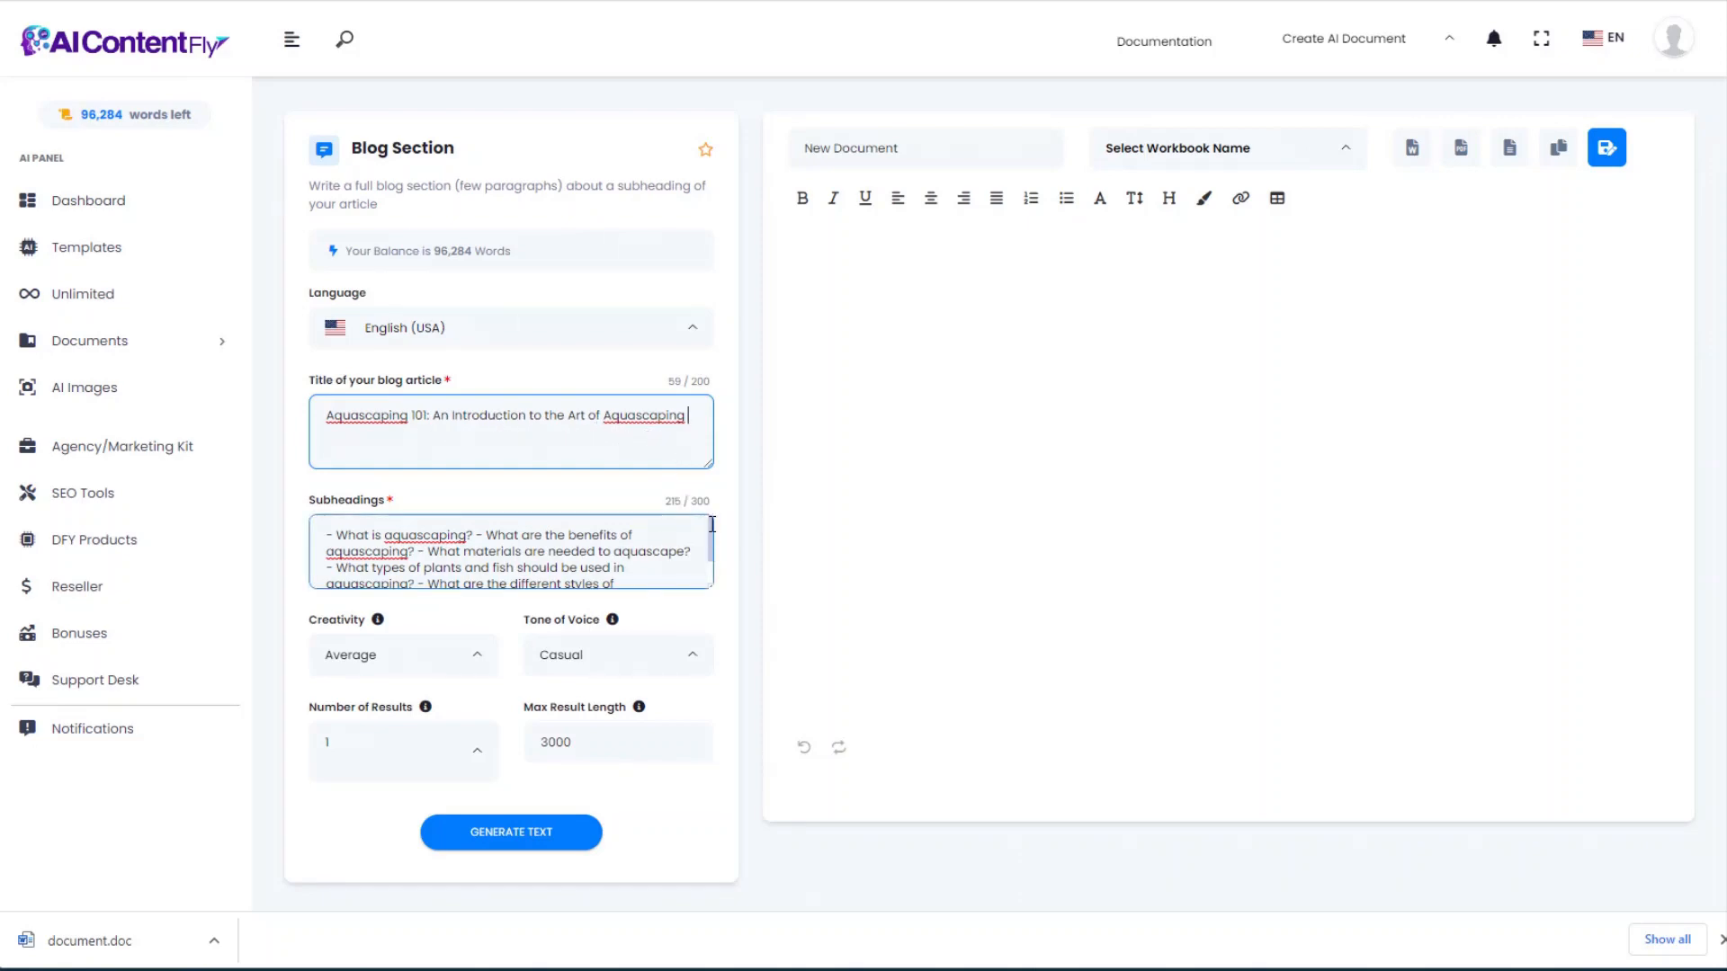
{"action": "left_click_drag", "start_coordinate": [713, 520], "coordinate": [711, 567]}
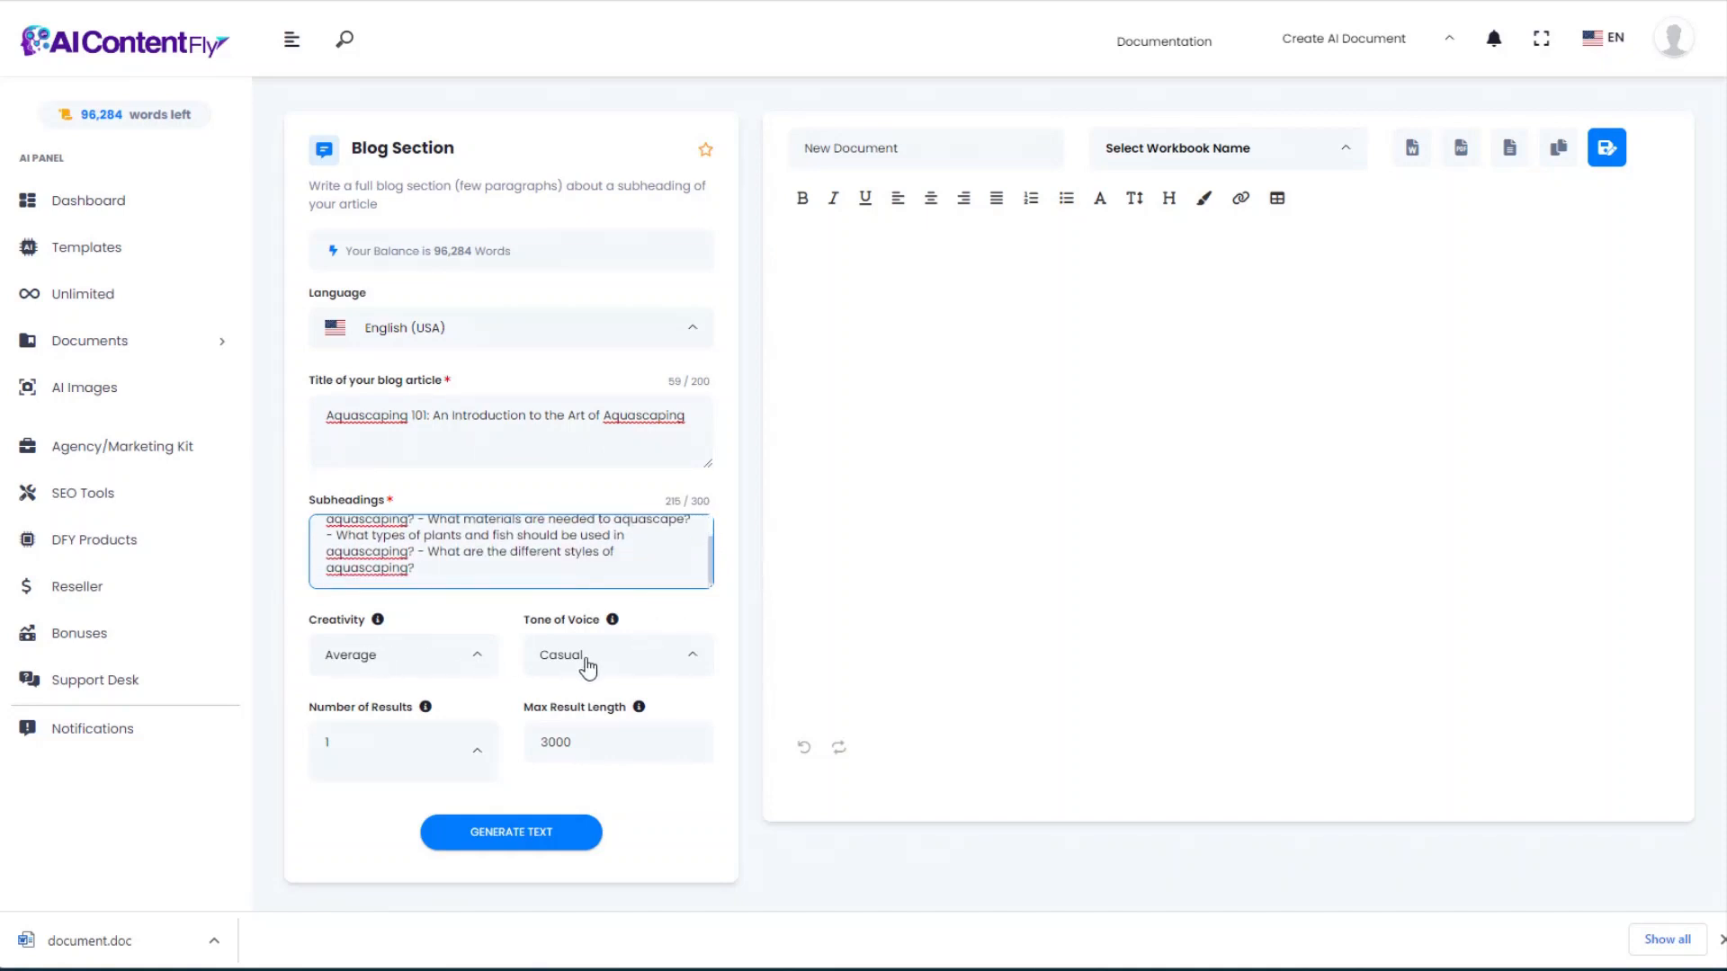
Step: Generate the blog section and export it as document (1).doc
{"action": "left_click", "coordinate": [536, 828]}
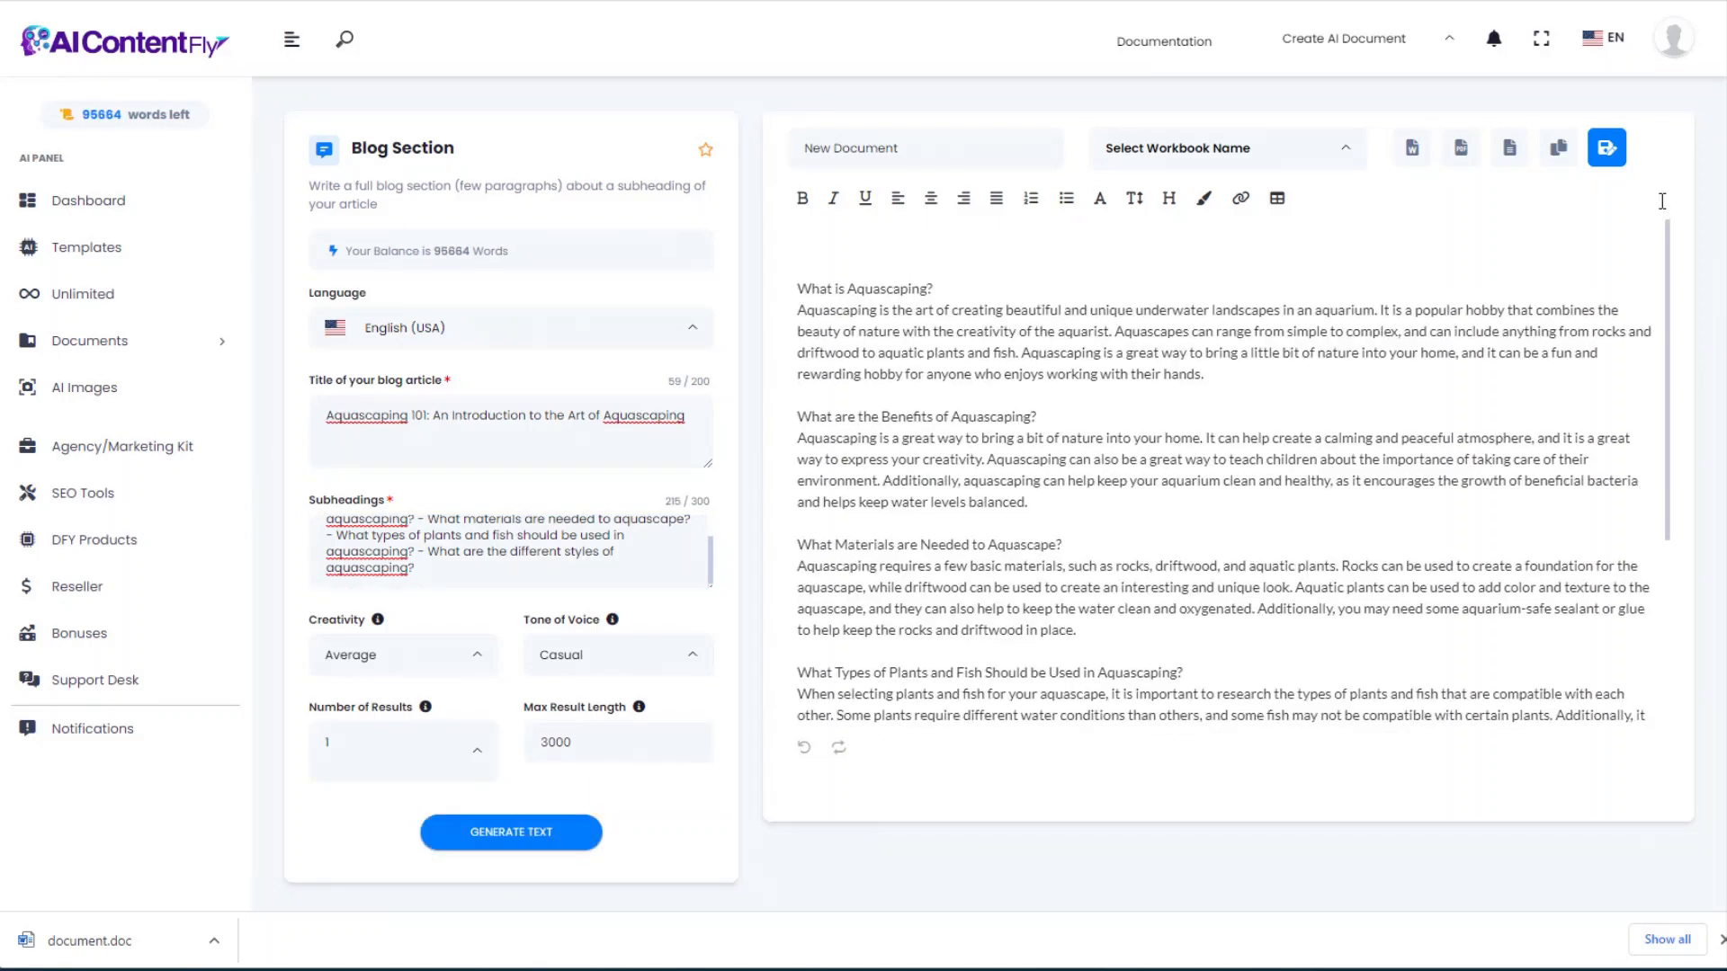
{"action": "scroll", "coordinate": [1657, 225], "scroll_direction": "down", "scroll_amount": 3}
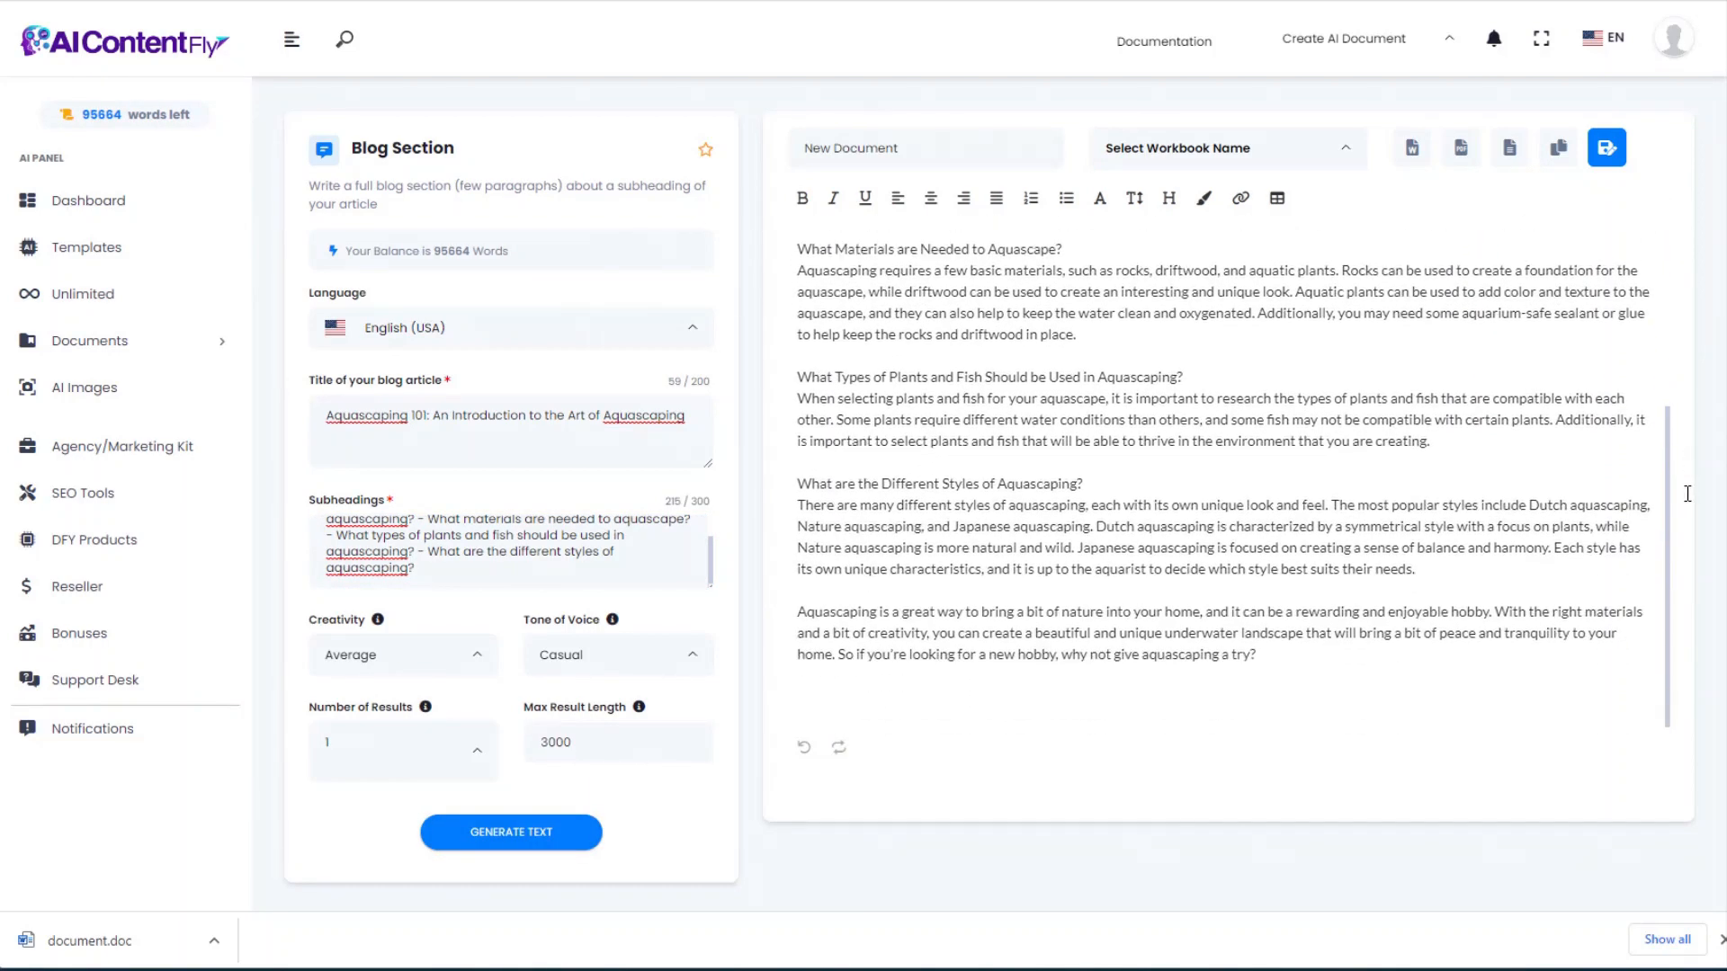
{"action": "scroll", "coordinate": [1656, 409], "scroll_direction": "up", "scroll_amount": 3}
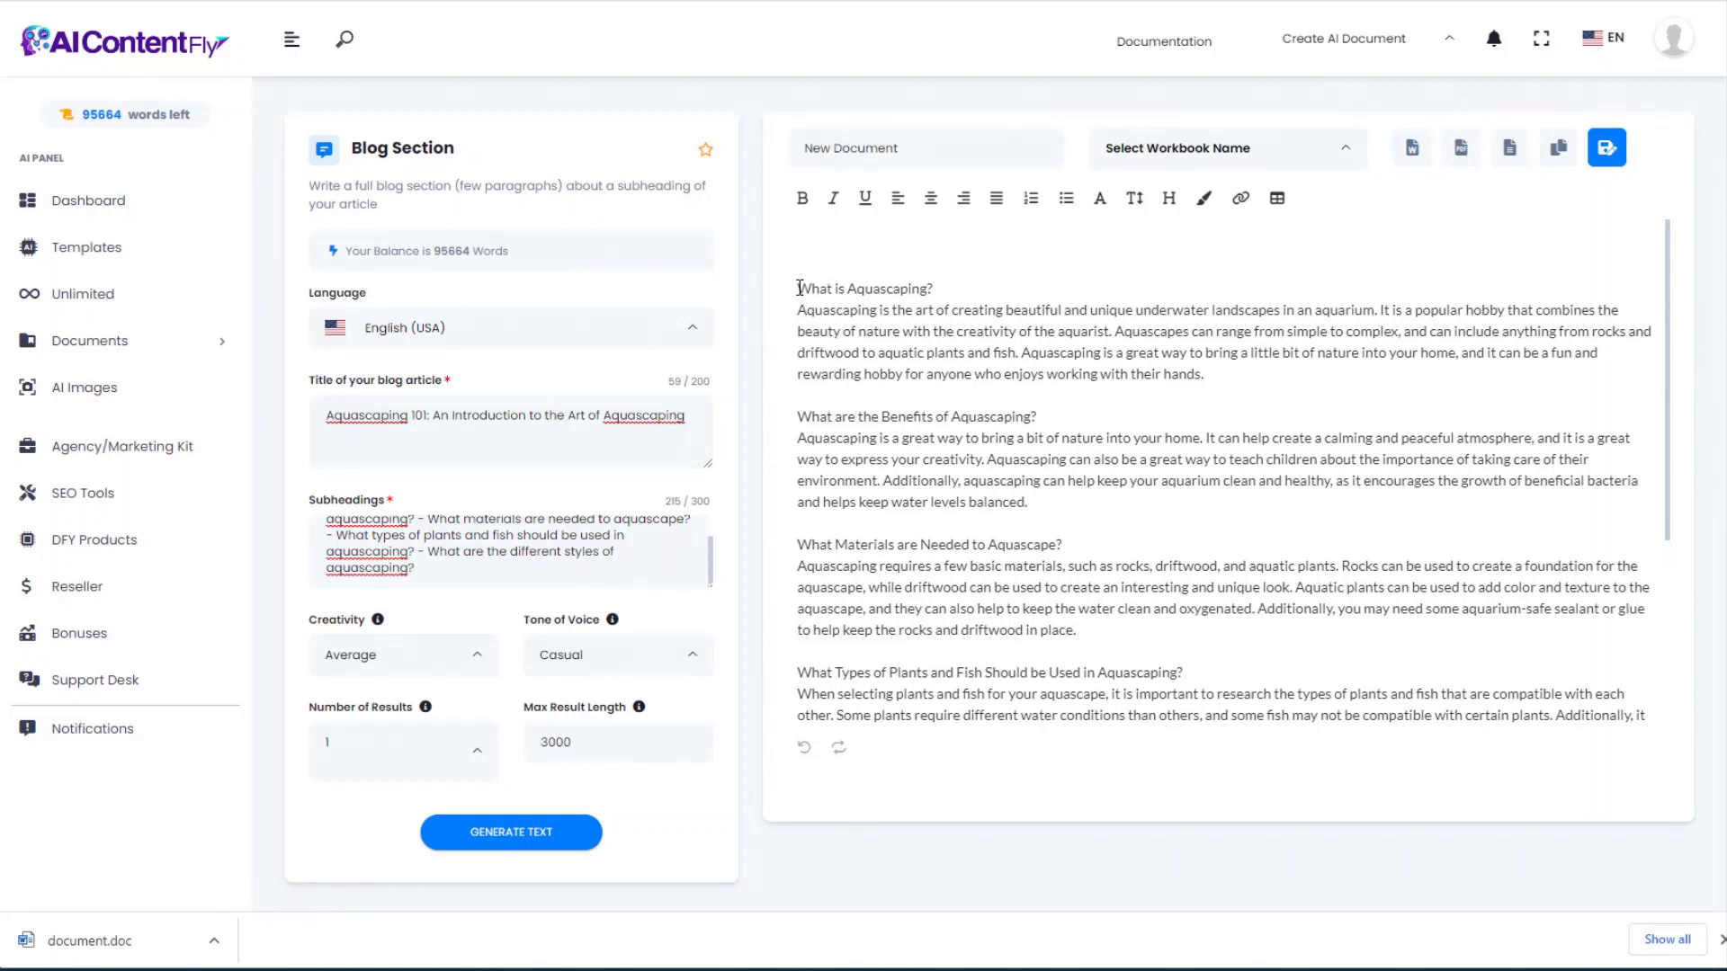
{"action": "left_click", "coordinate": [1413, 151]}
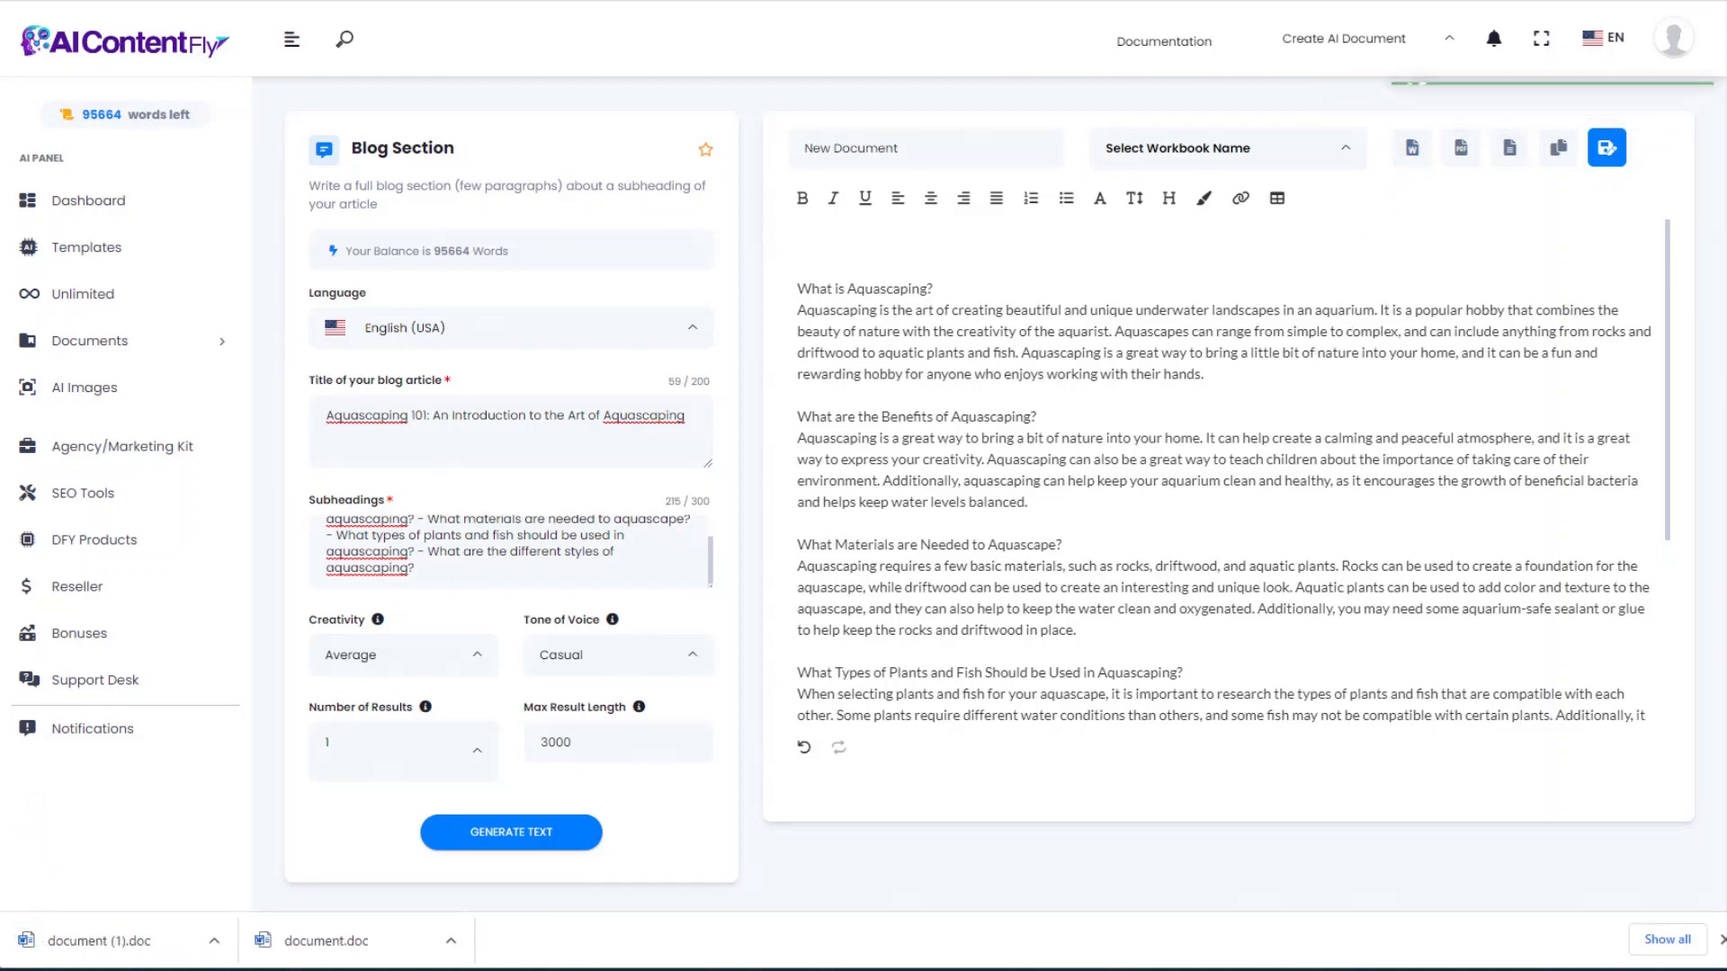
{"action": "key", "text": "alt+Left"}
{"action": "left_click", "coordinate": [1468, 375]}
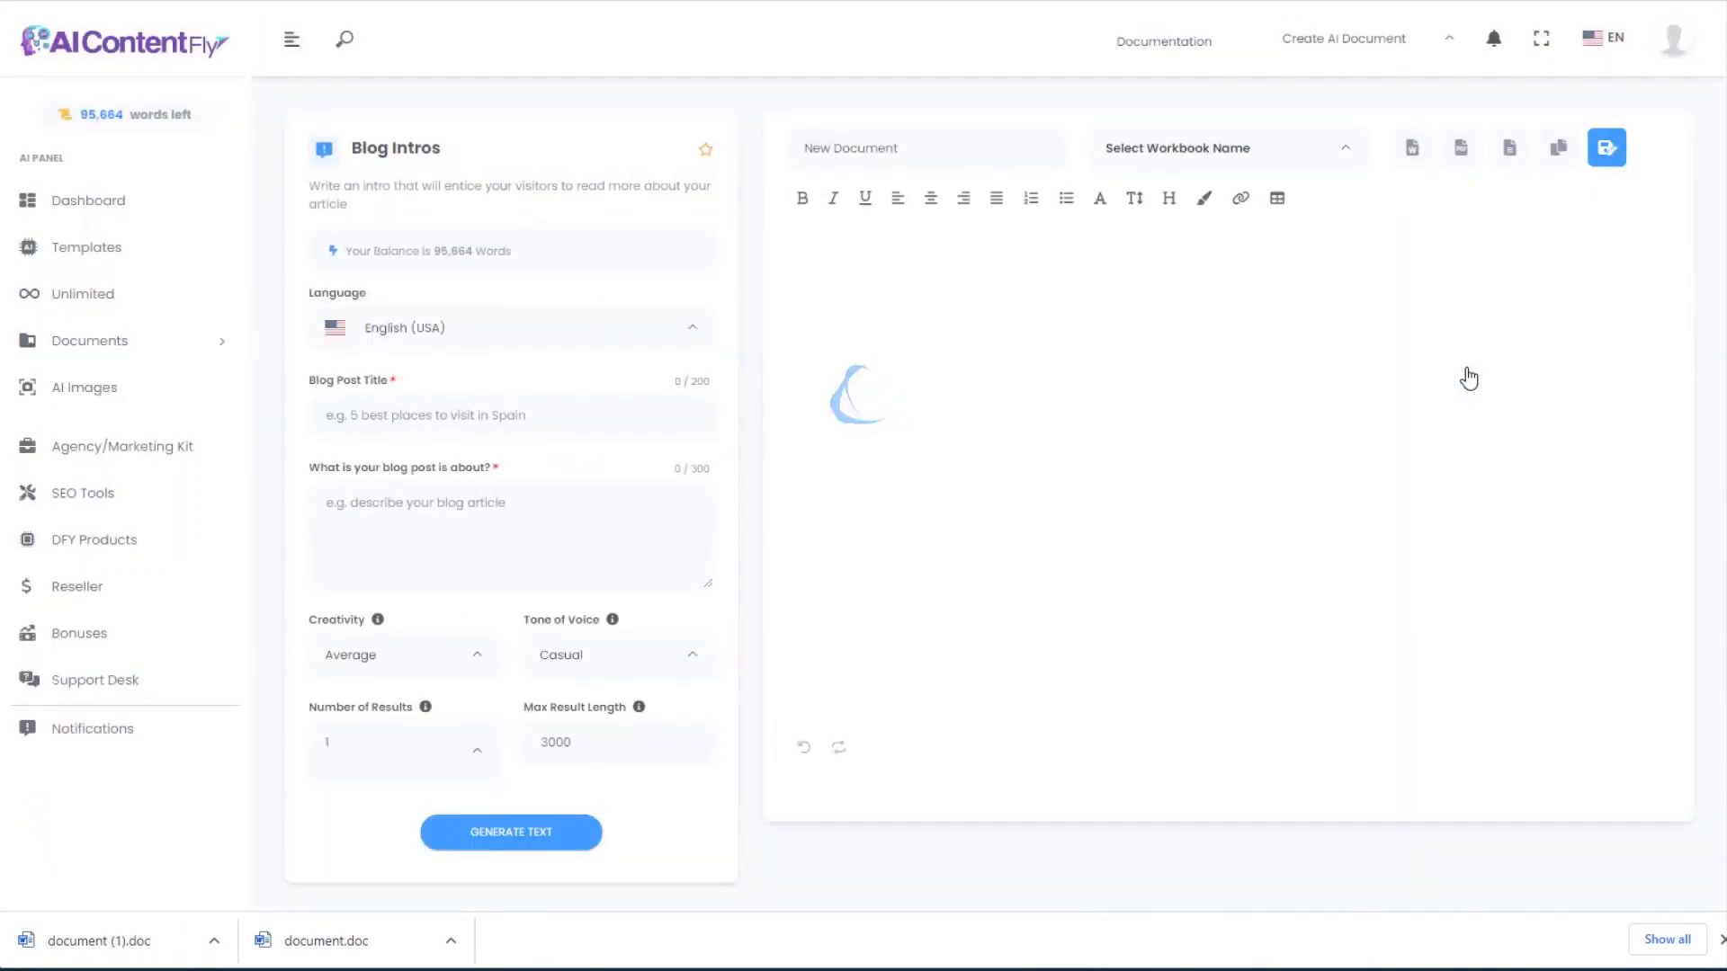
Step: Generate a blog intro from the Aquascaping 101 title with its five questions as description
{"action": "left_click", "coordinate": [371, 415]}
{"action": "key", "text": "ctrl+v"}
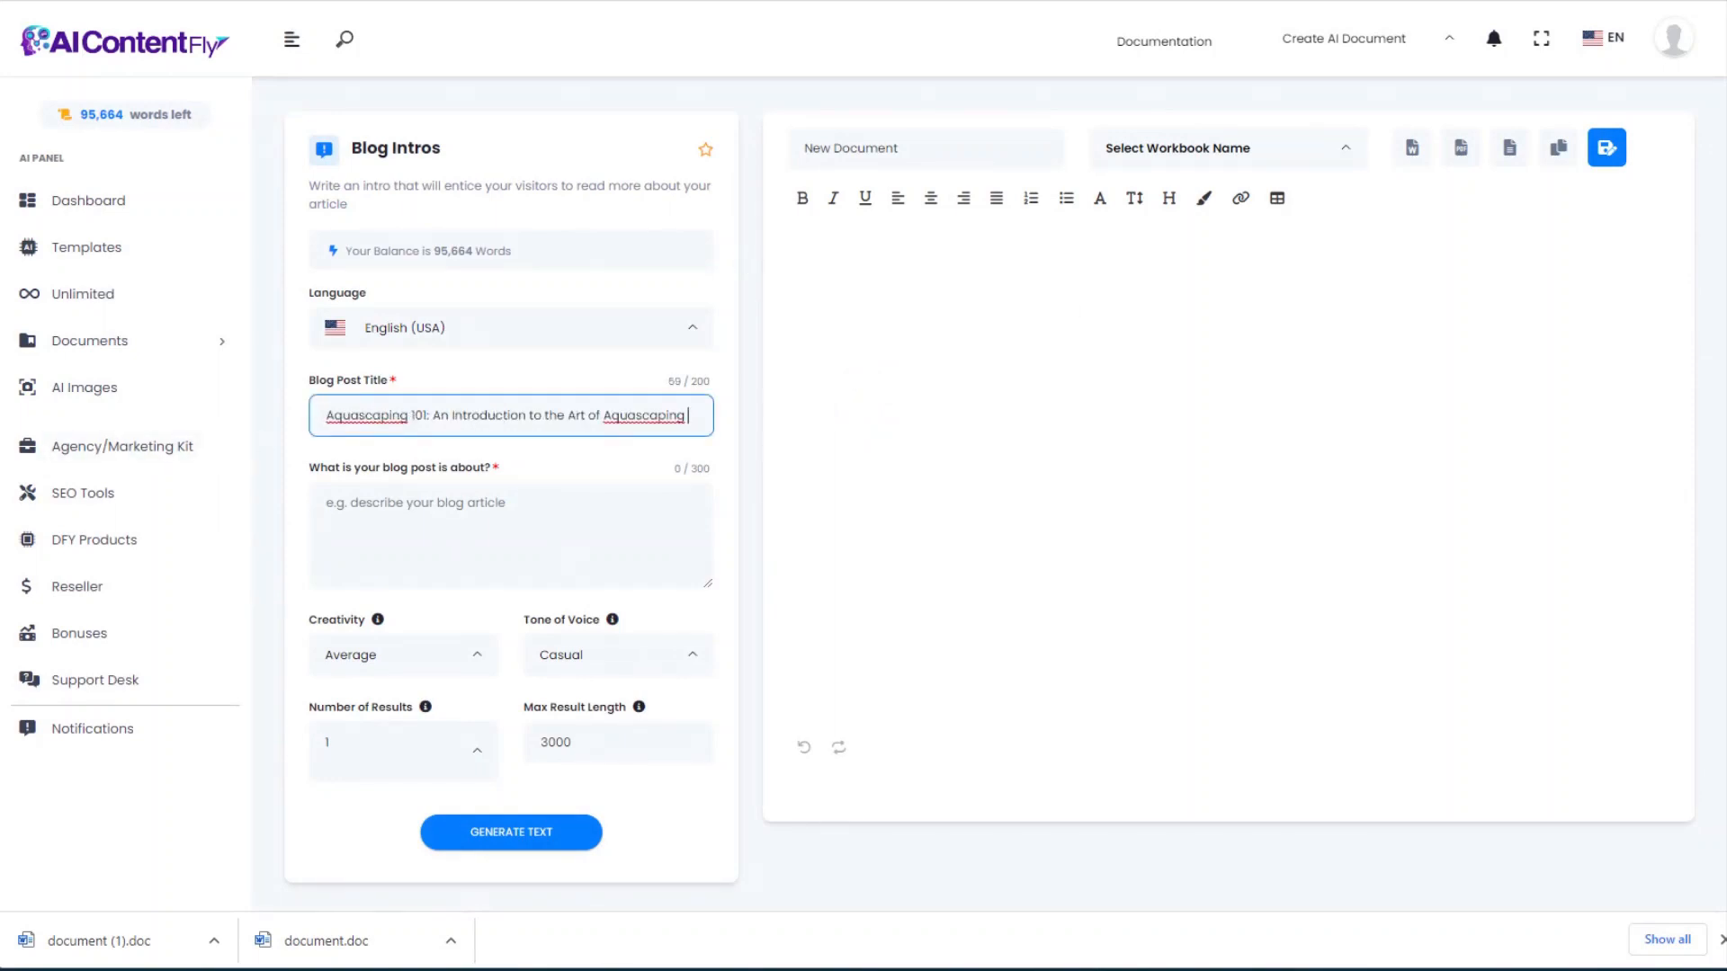
{"action": "key", "text": "alt+Tab"}
{"action": "left_click", "coordinate": [381, 494]}
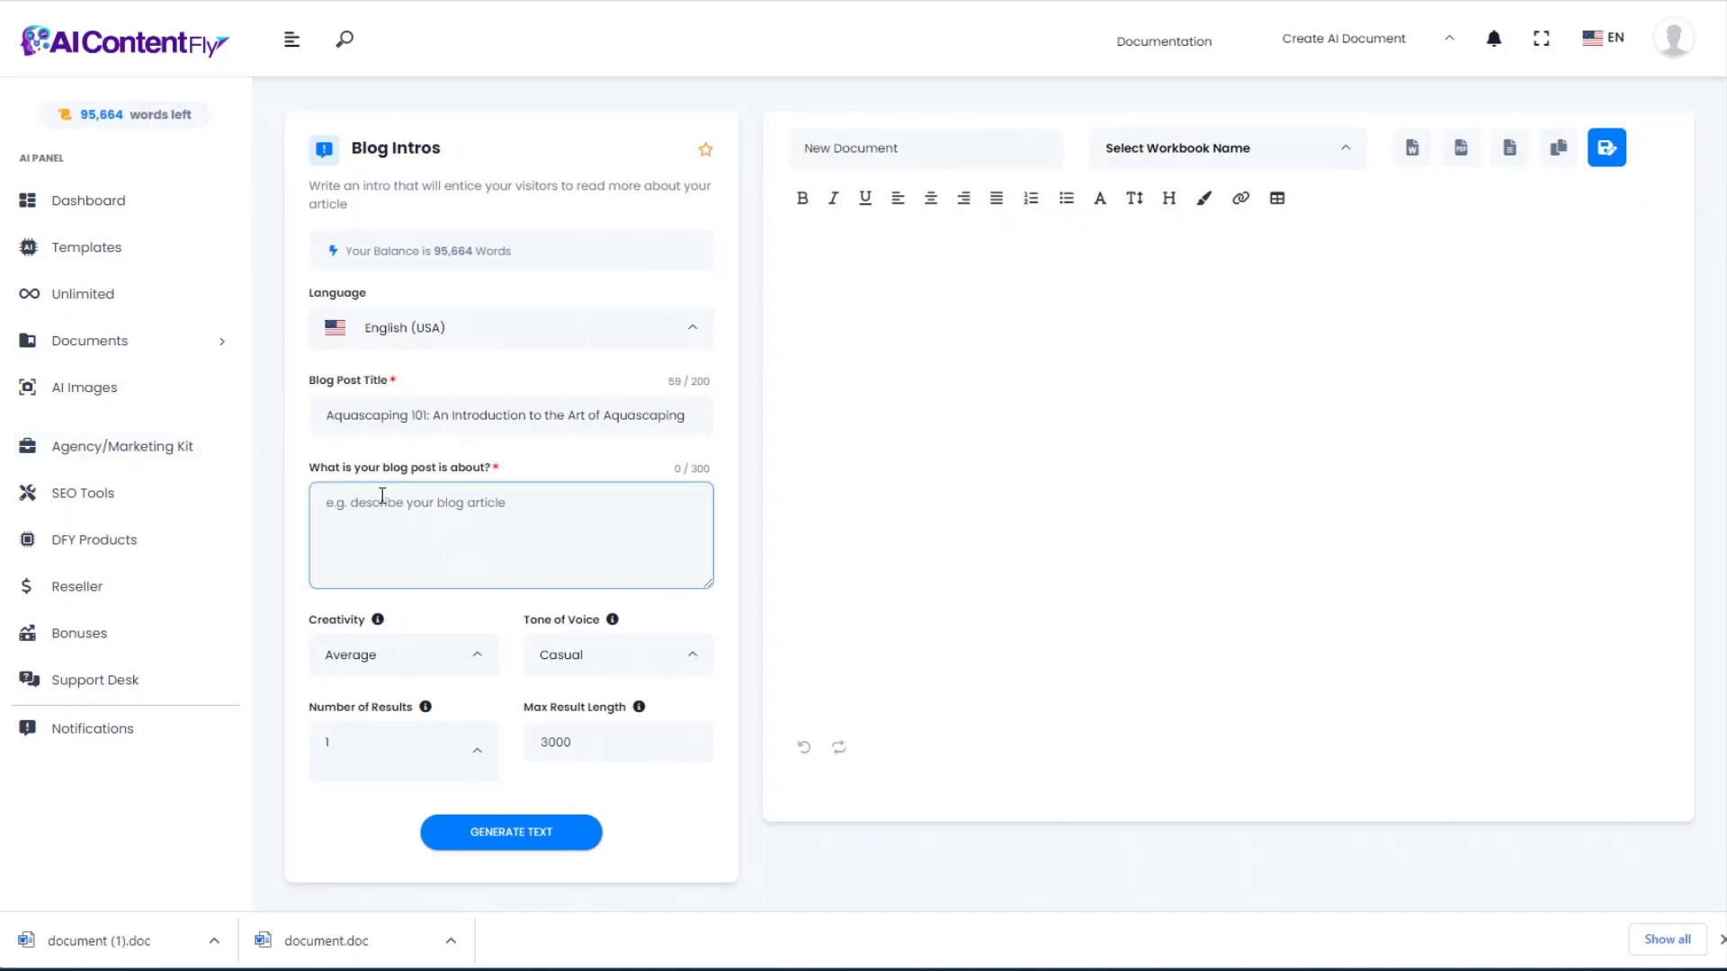
{"action": "key", "text": "ctrl+v"}
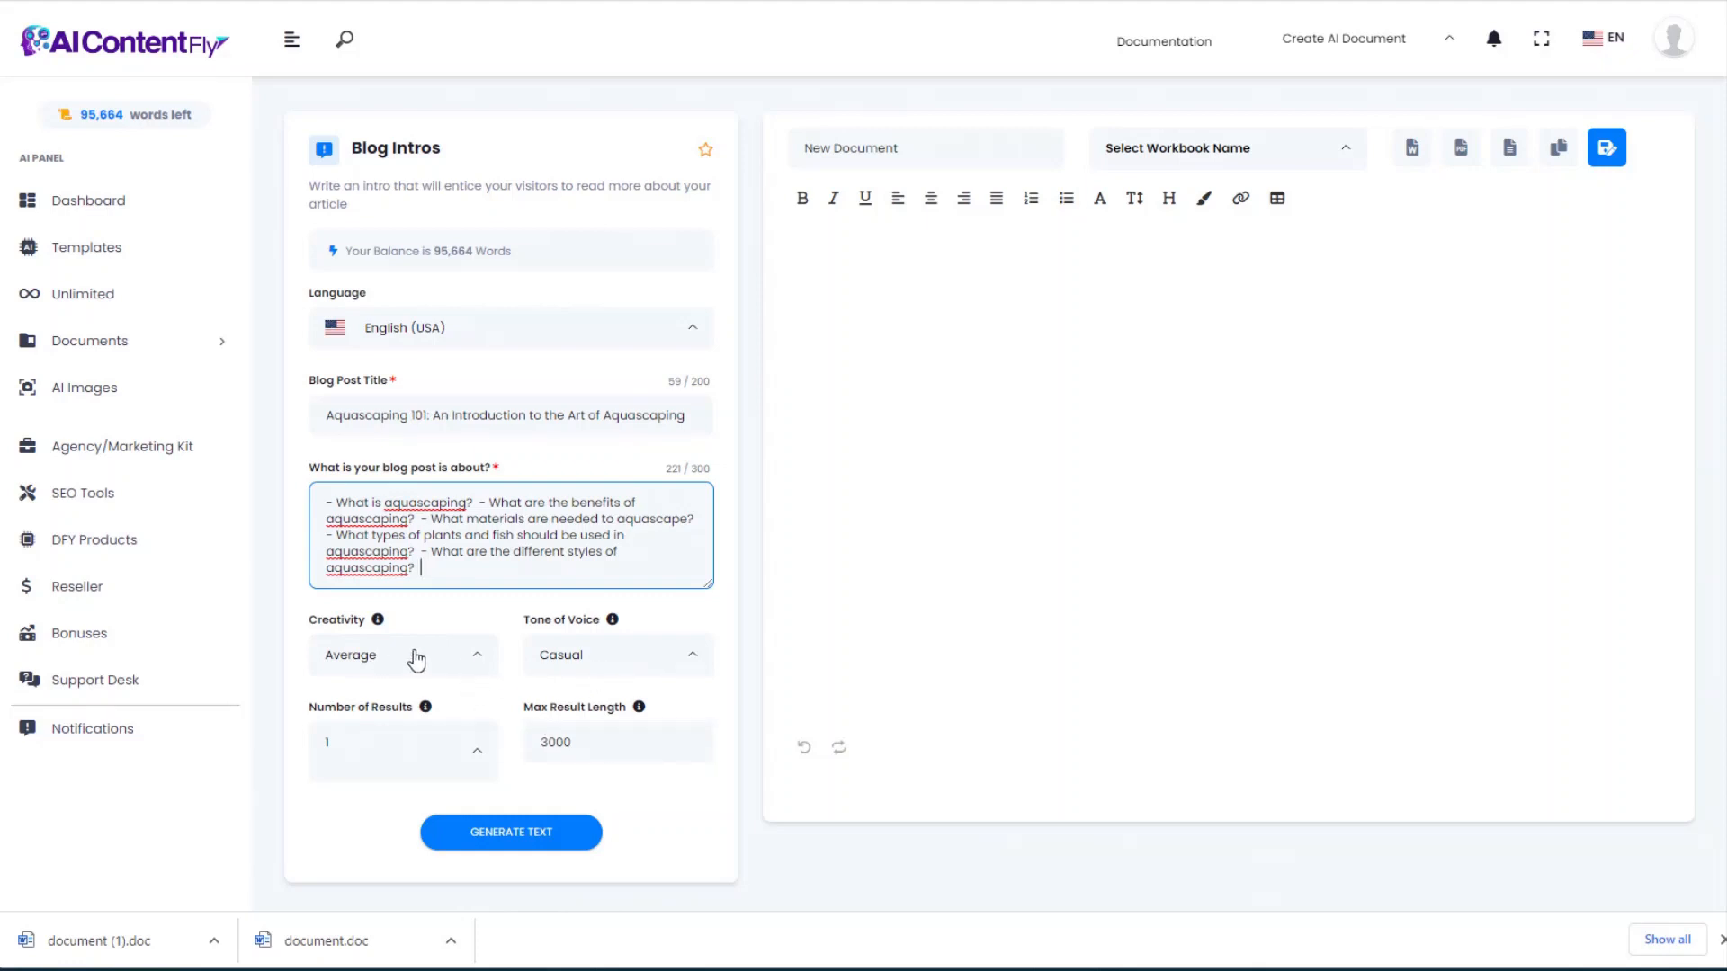
{"action": "left_click", "coordinate": [528, 836]}
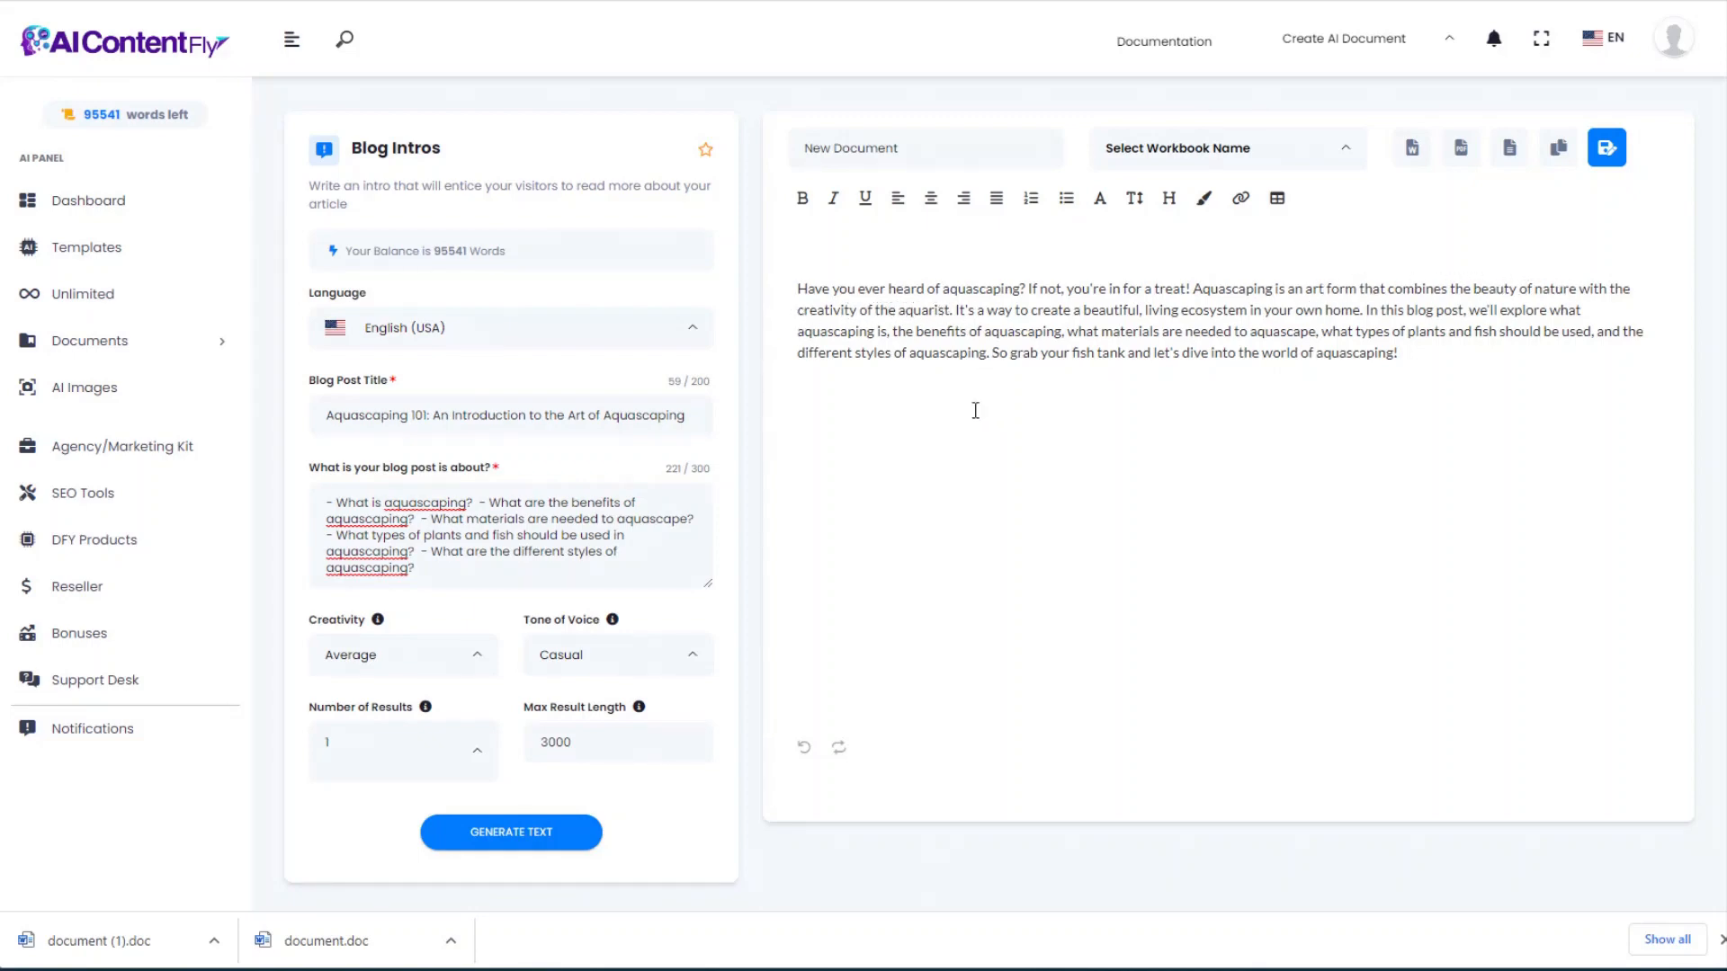
{"action": "left_click", "coordinate": [126, 56]}
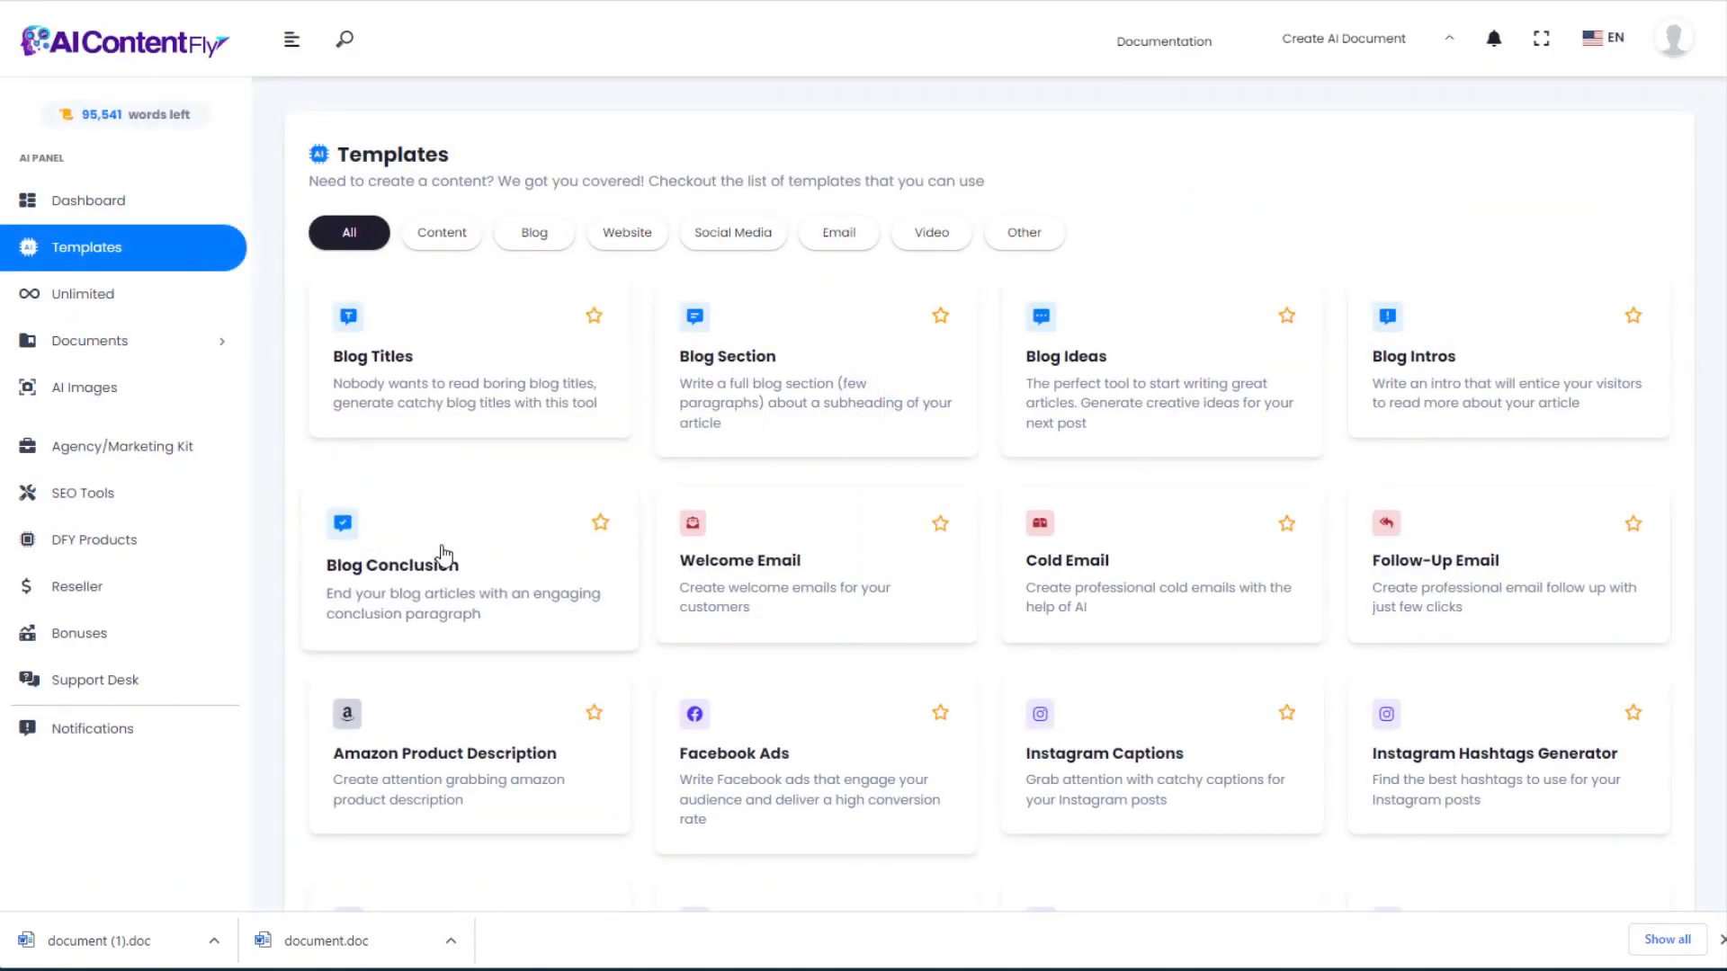
Step: Generate a Blog Conclusion from the Aquascaping 101 title and its five questions
{"action": "left_click", "coordinate": [441, 562]}
{"action": "left_click", "coordinate": [358, 398]}
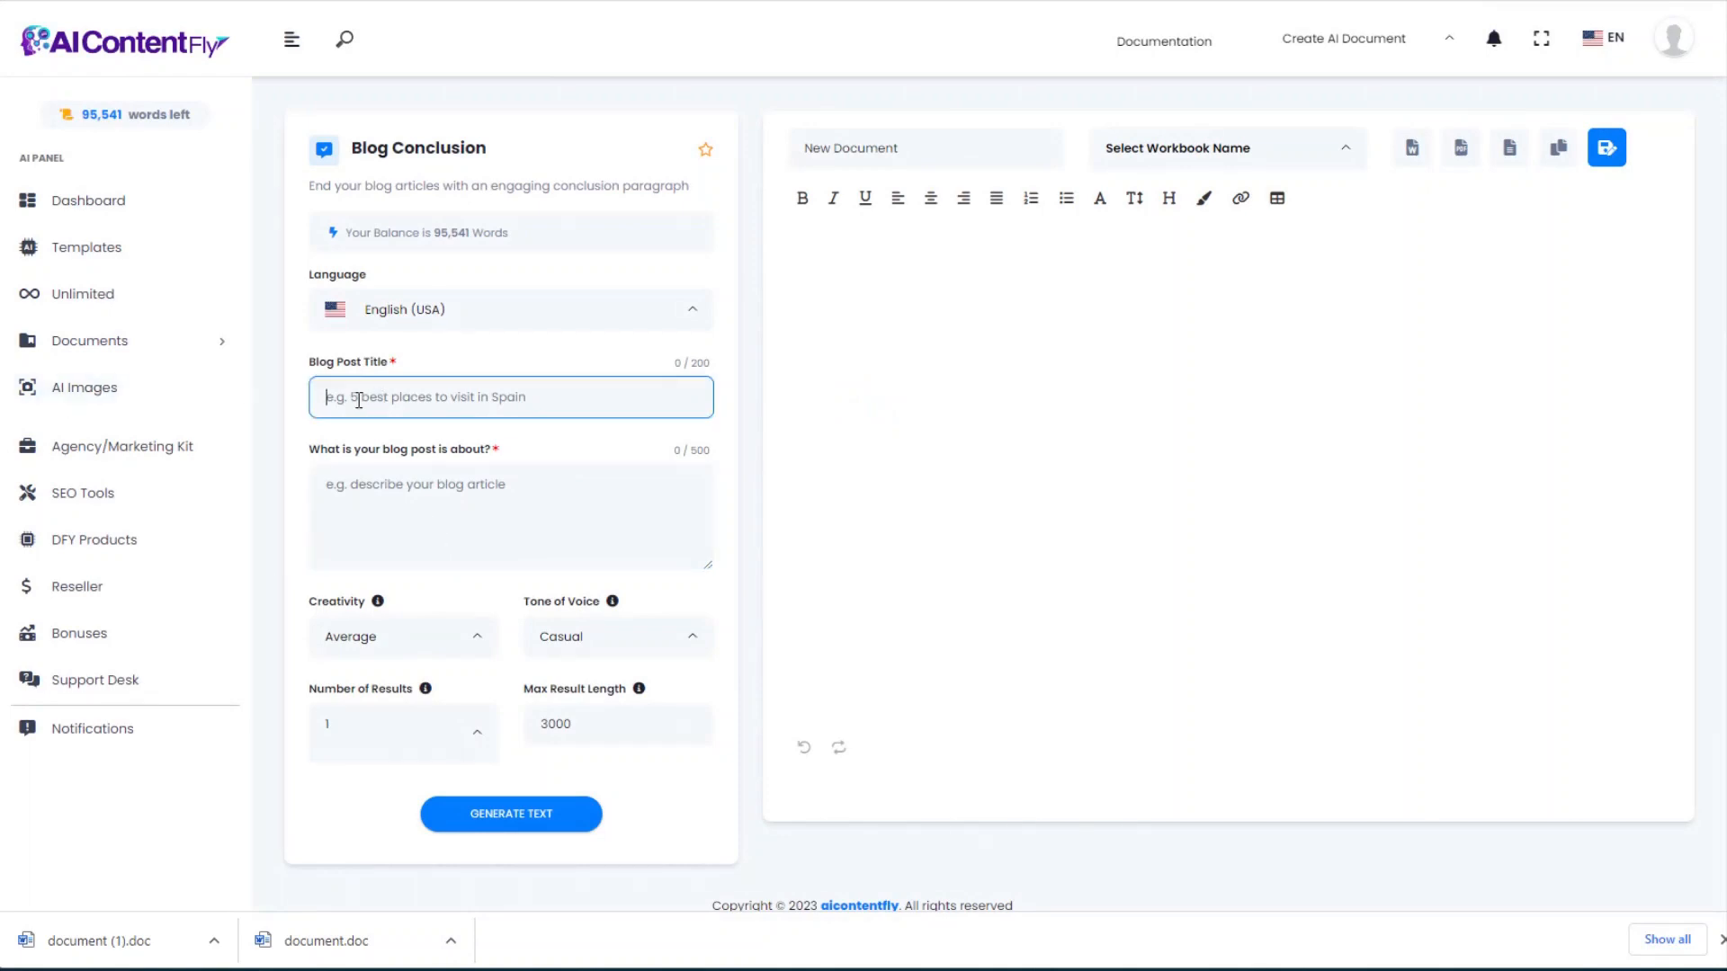
{"action": "key", "text": "ctrl+v"}
{"action": "key", "text": "alt+Tab"}
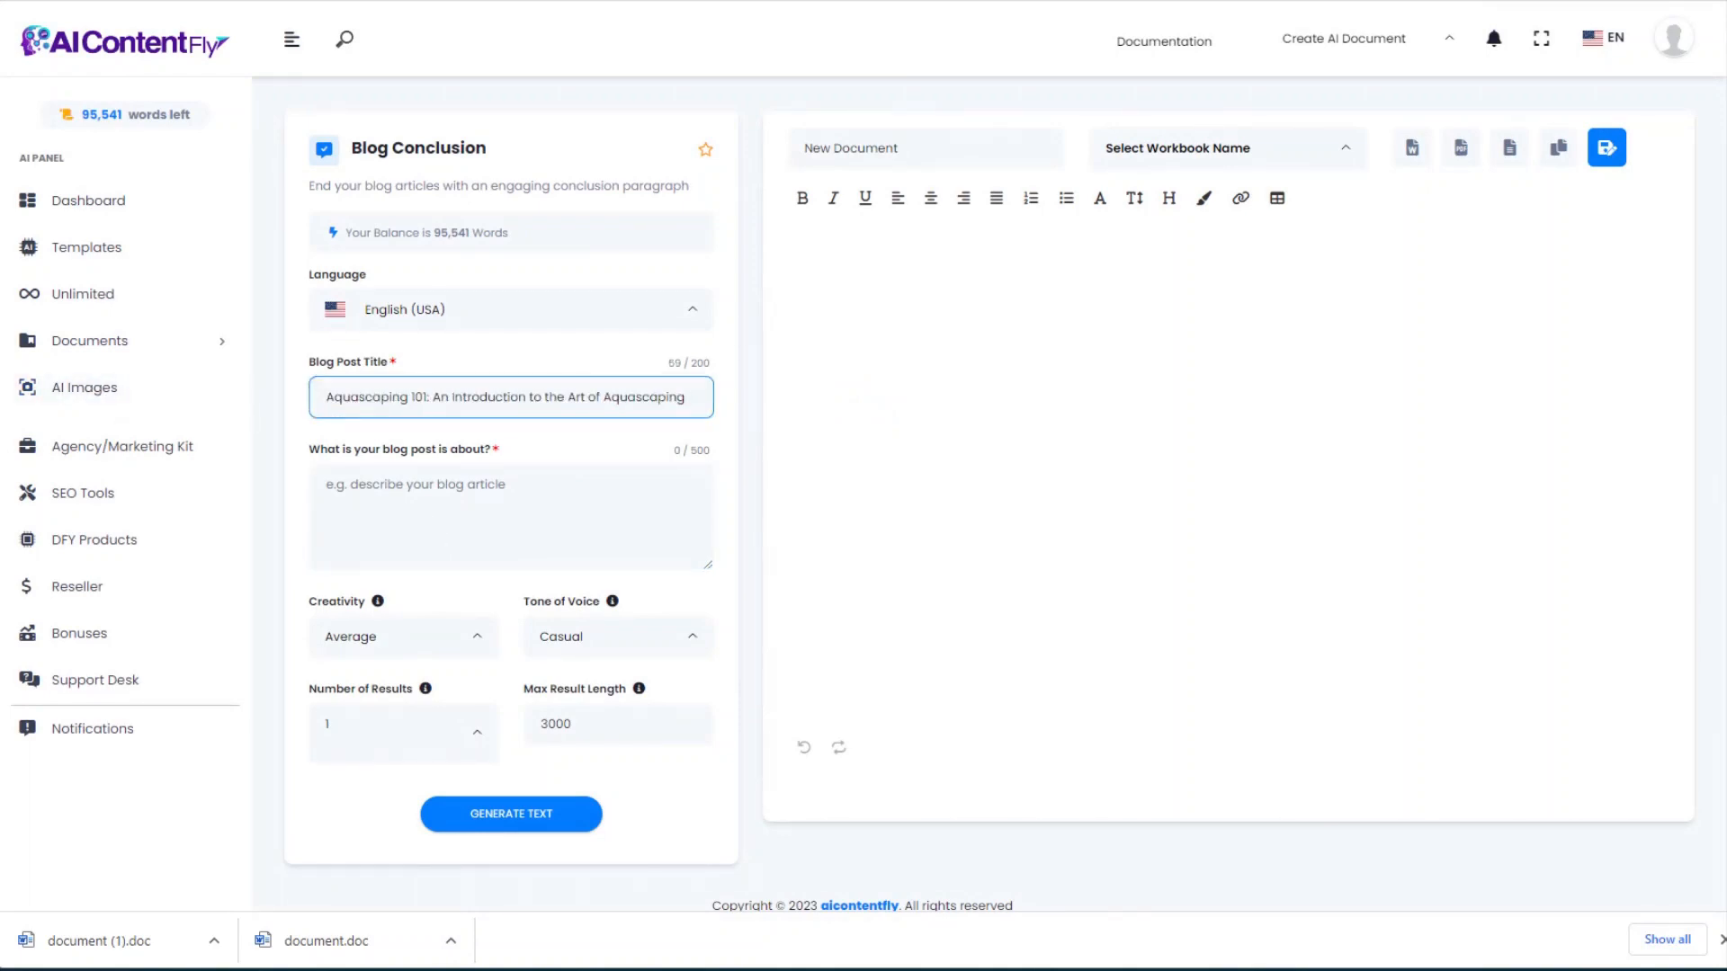
{"action": "left_click", "coordinate": [431, 528]}
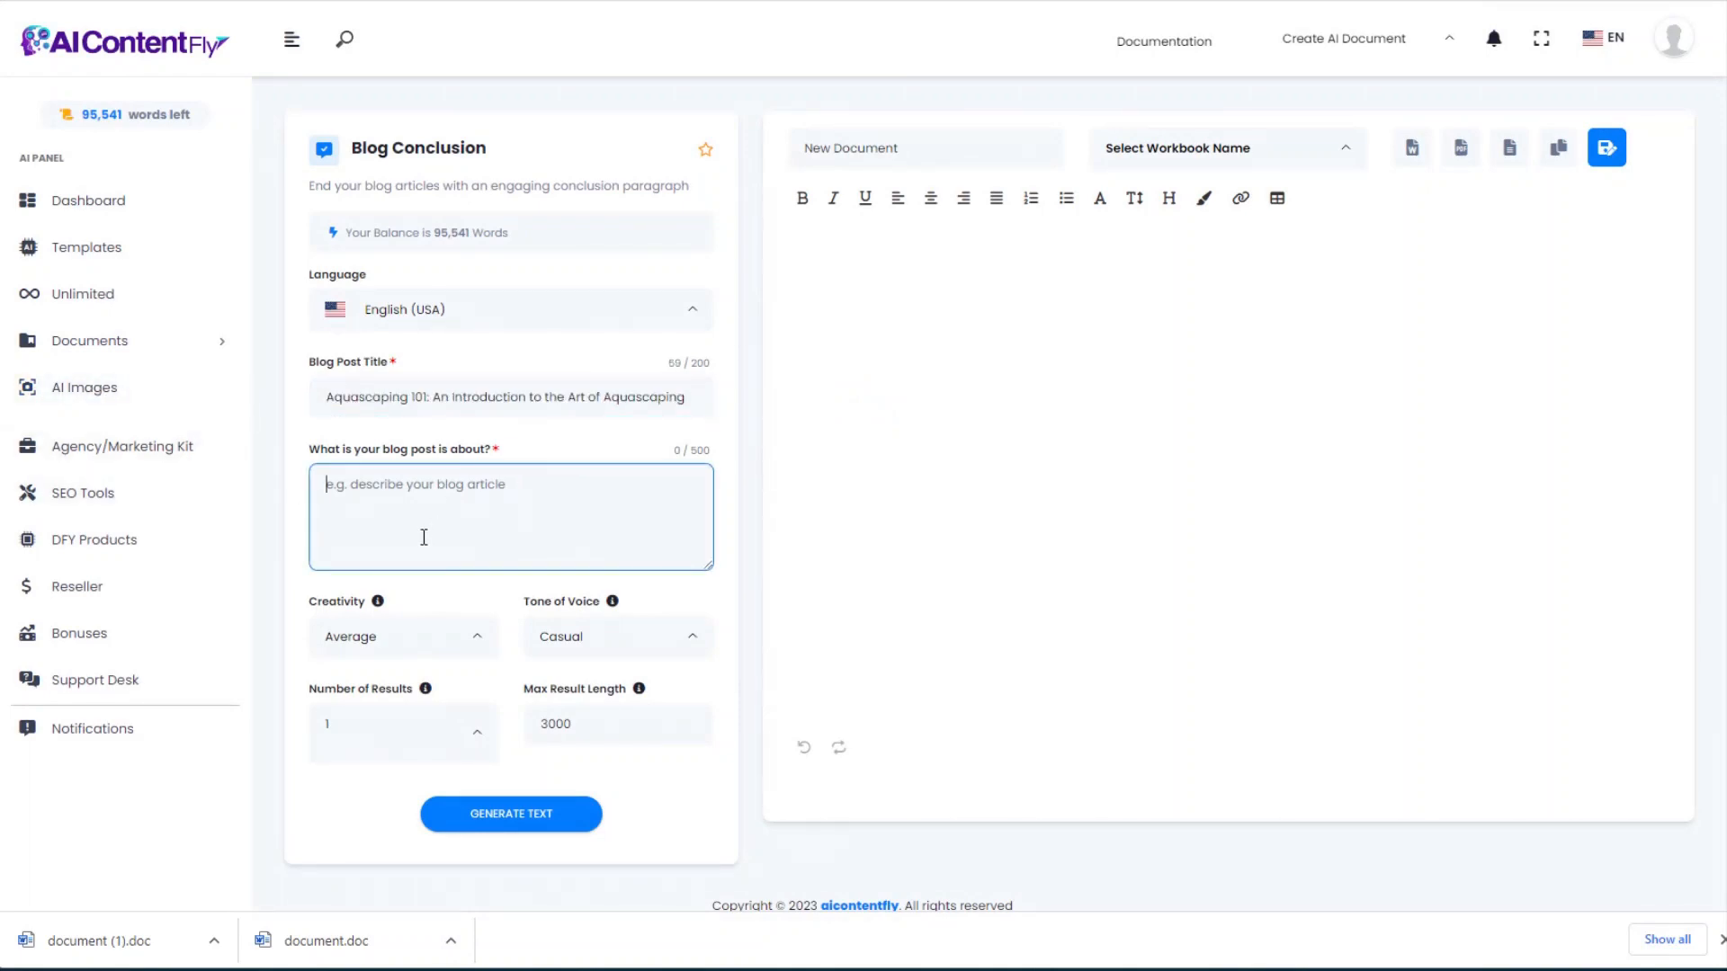
{"action": "key", "text": "ctrl+v"}
{"action": "left_click", "coordinate": [532, 821]}
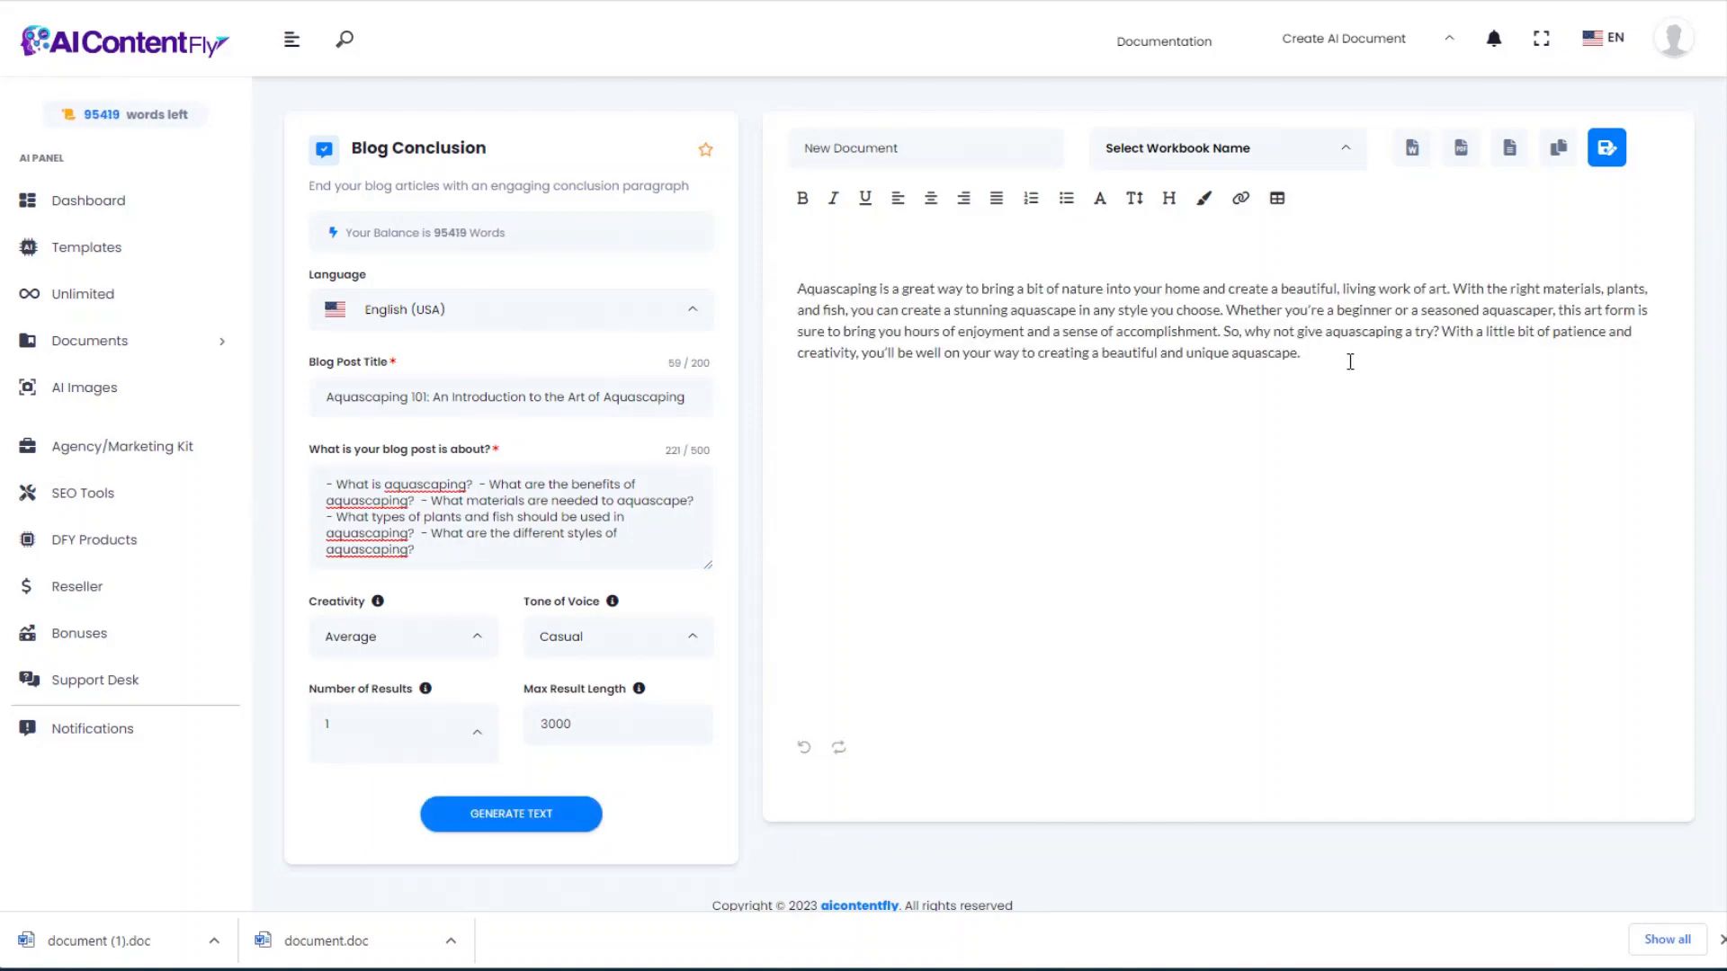
{"action": "left_click_drag", "start_coordinate": [1350, 361], "coordinate": [792, 290]}
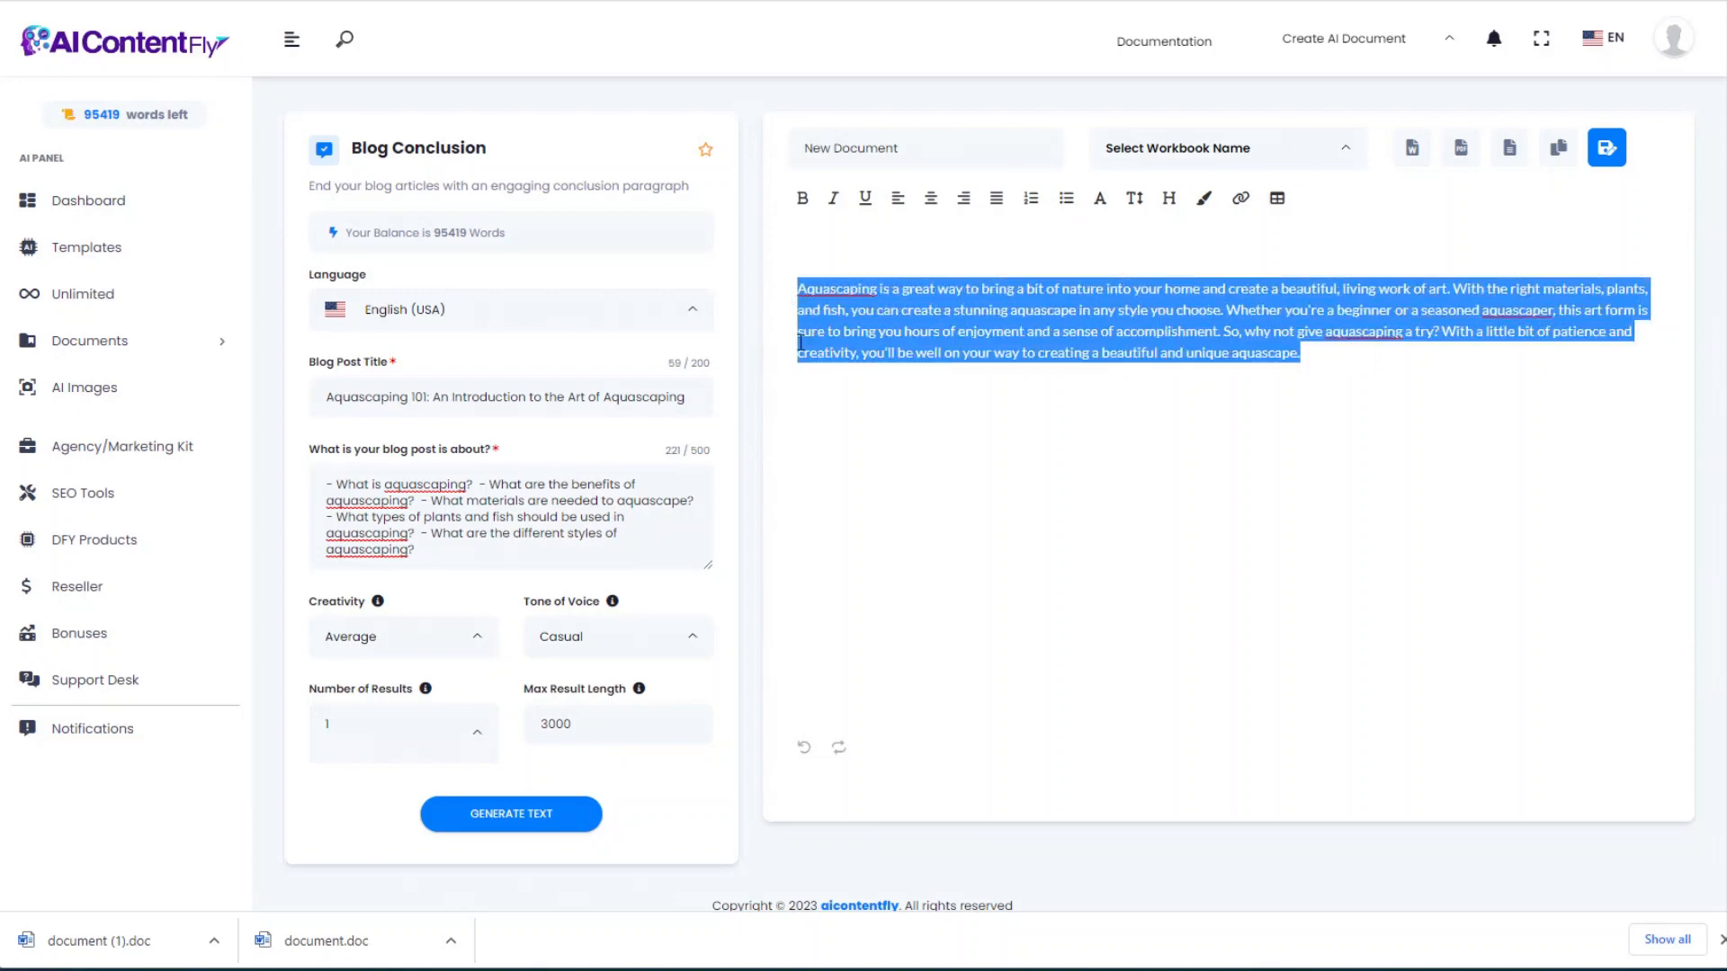
{"action": "left_click", "coordinate": [910, 609]}
{"action": "key", "text": "alt+Left"}
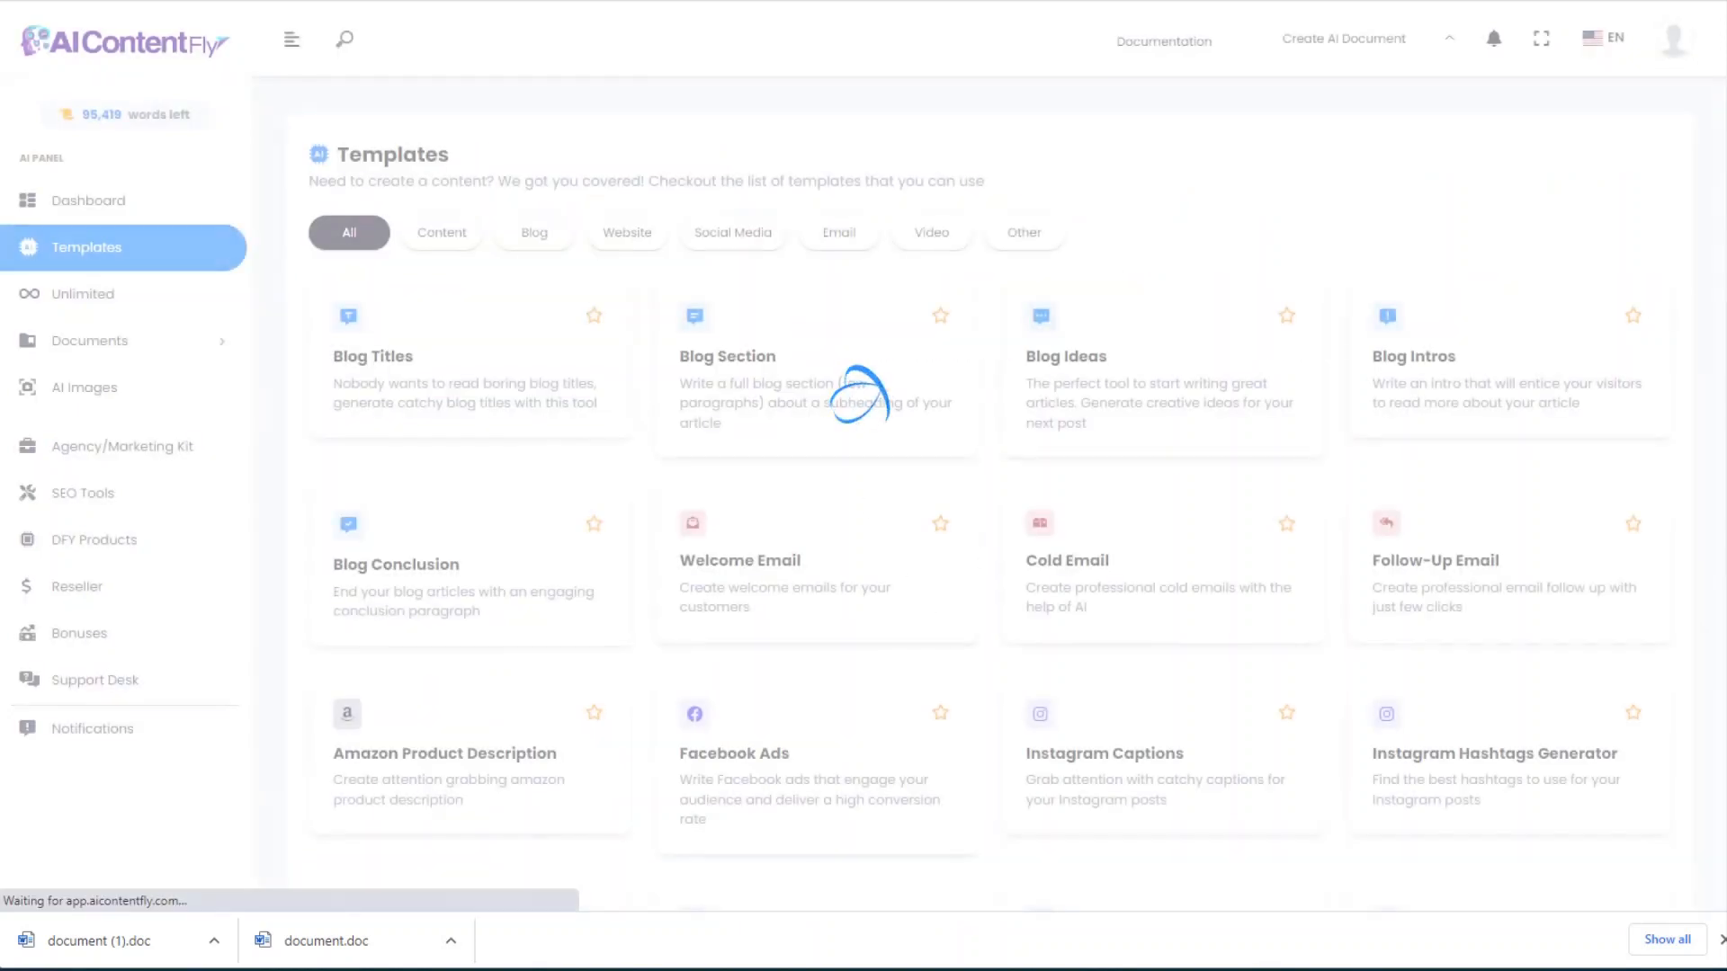
Step: Generate a Welcome Email by filling in the company name, business description and target audience
{"action": "left_click", "coordinate": [773, 567]}
{"action": "left_click", "coordinate": [354, 401]}
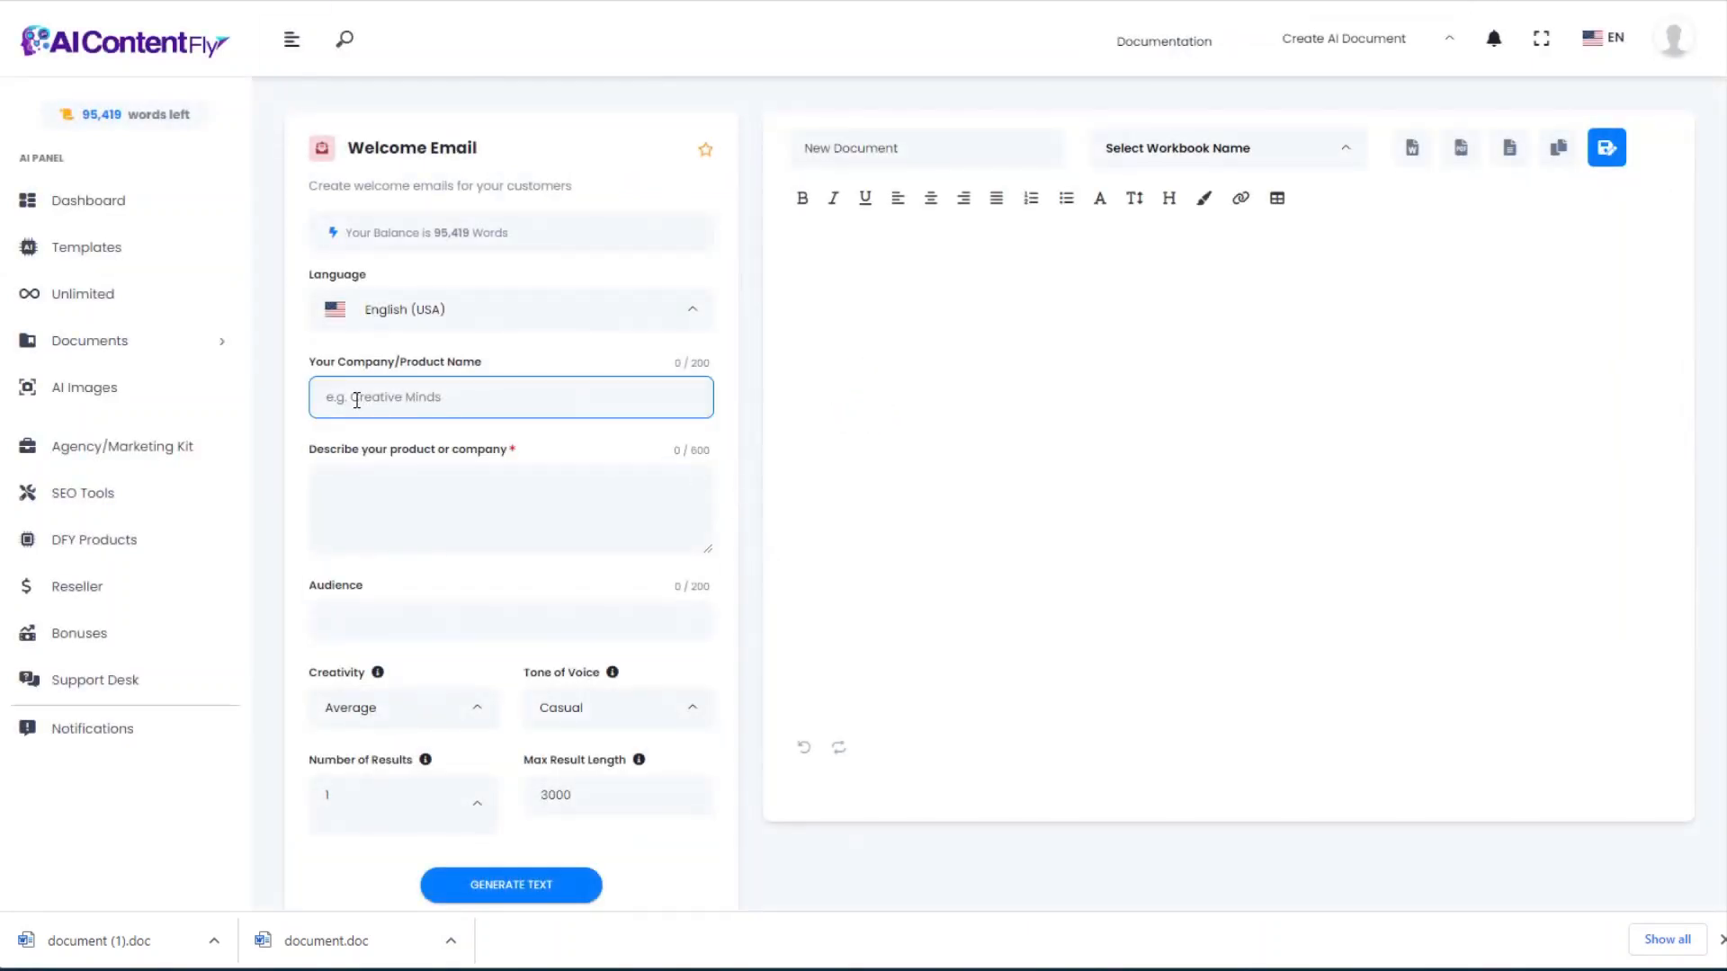
{"action": "key", "text": "ctrl+v"}
{"action": "key", "text": "Tab"}
{"action": "key", "text": "ctrl+v"}
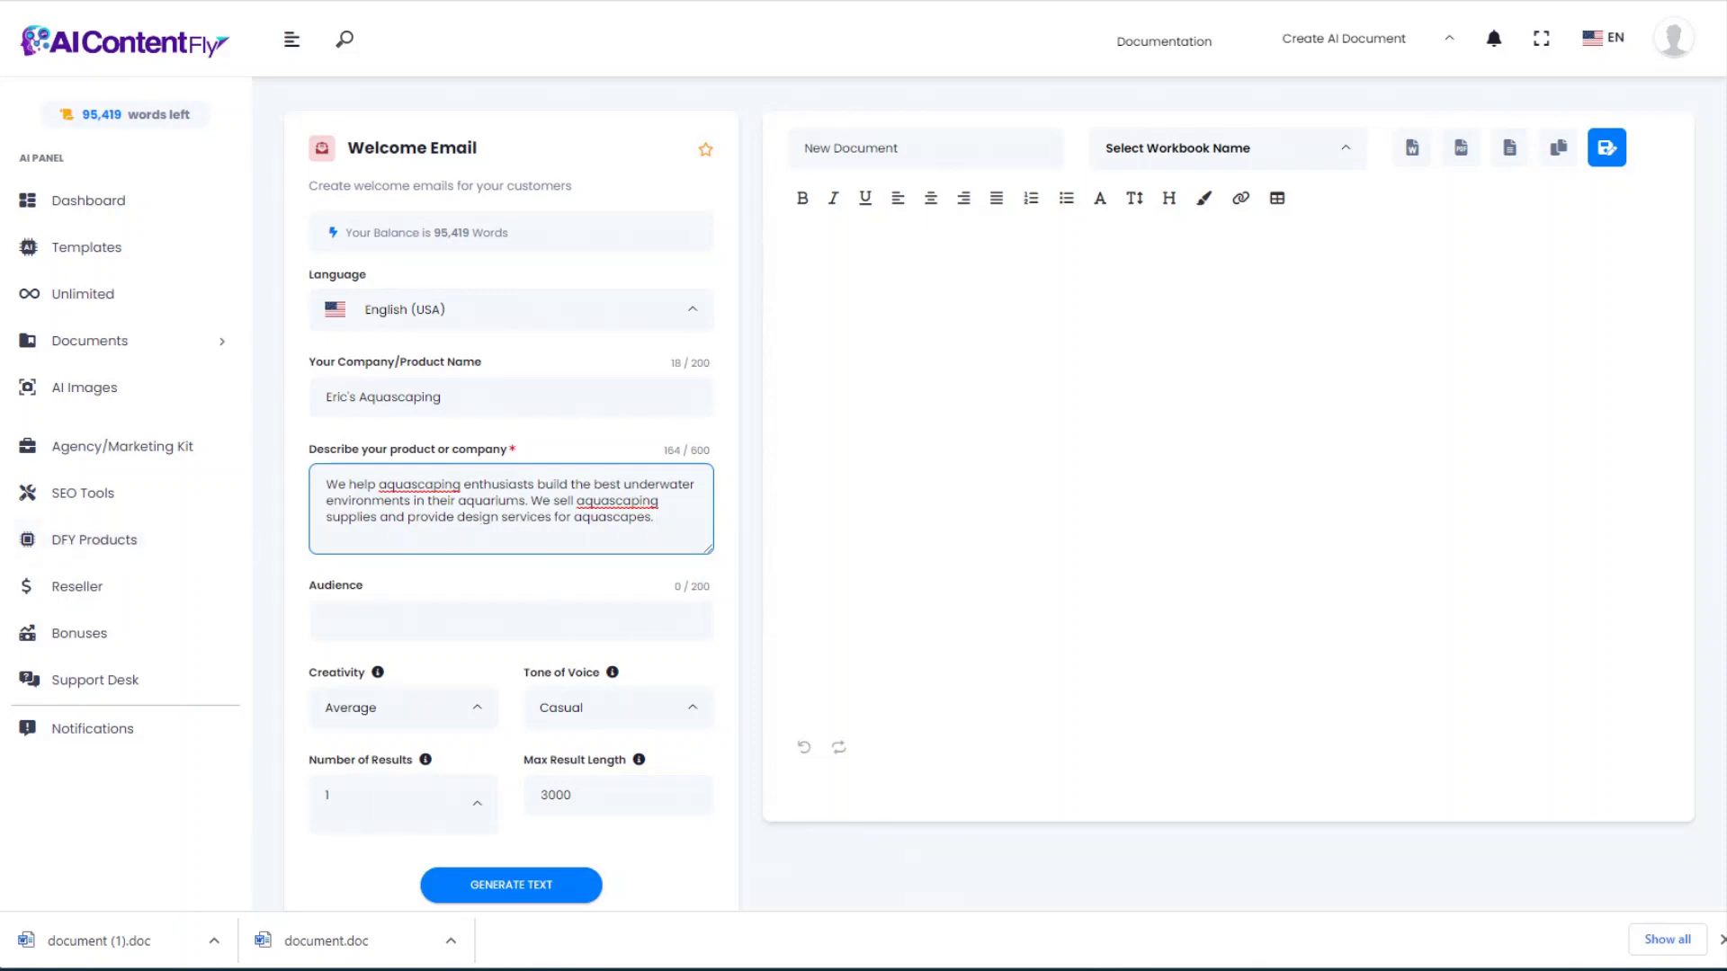
{"action": "left_click", "coordinate": [362, 621]}
{"action": "type", "text": "People who enjoy creating aquascapes in their aquariums"}
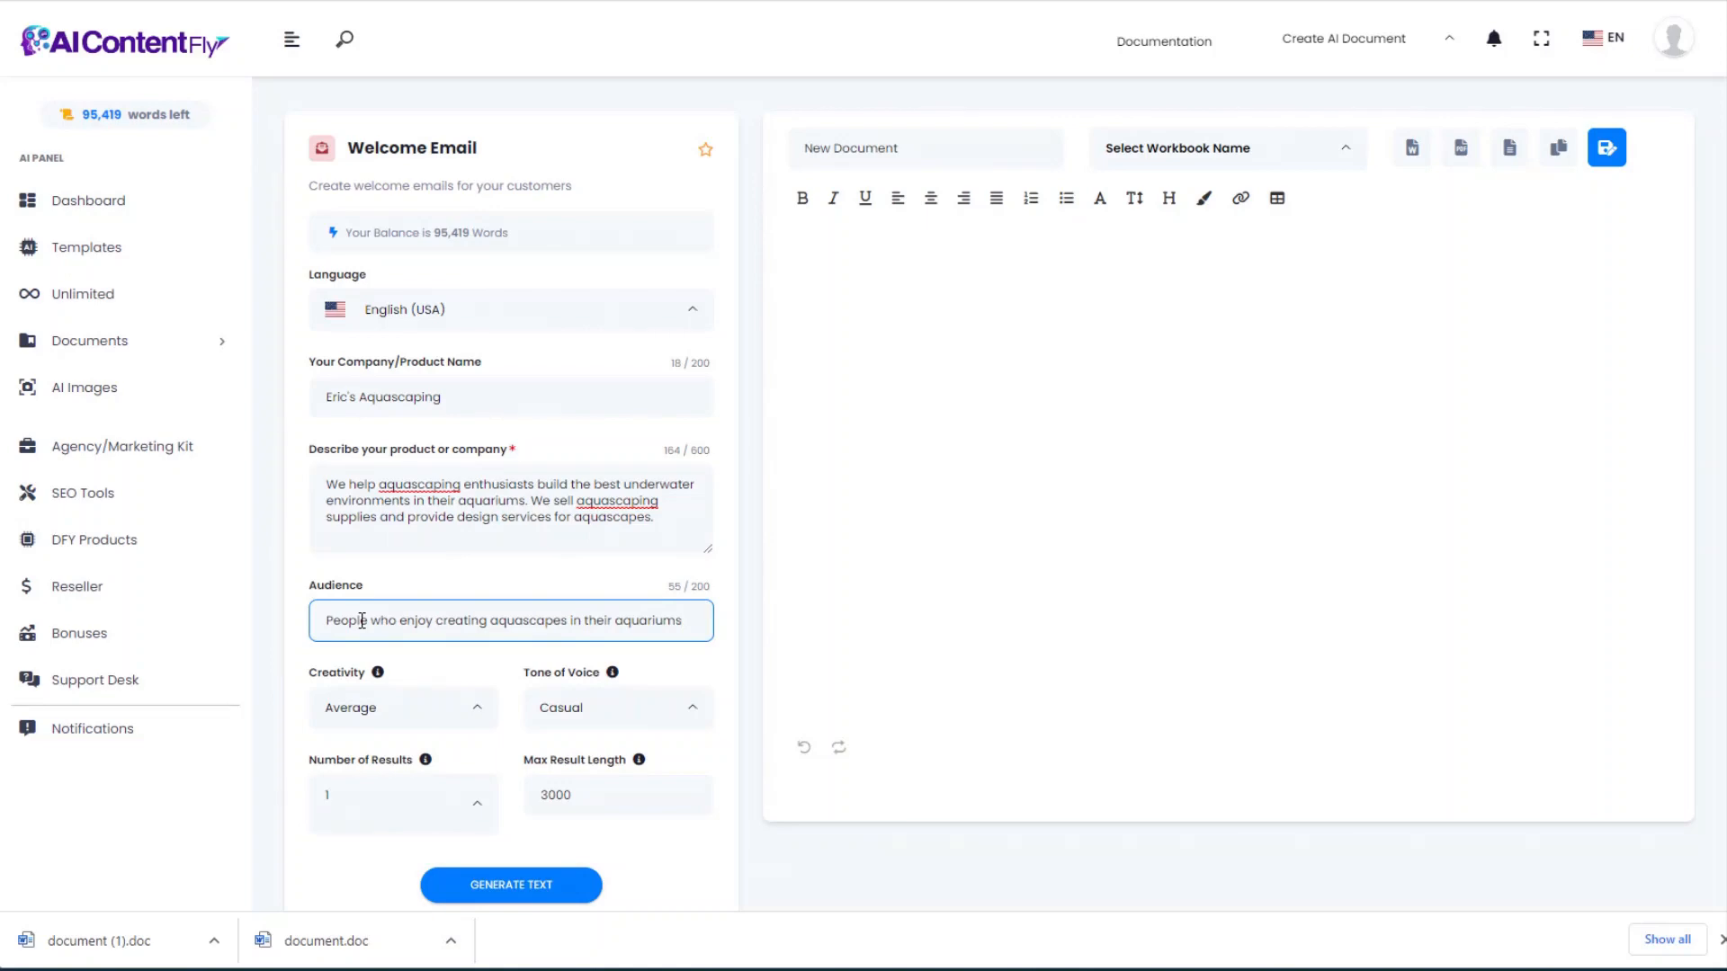
{"action": "left_click", "coordinate": [375, 503]}
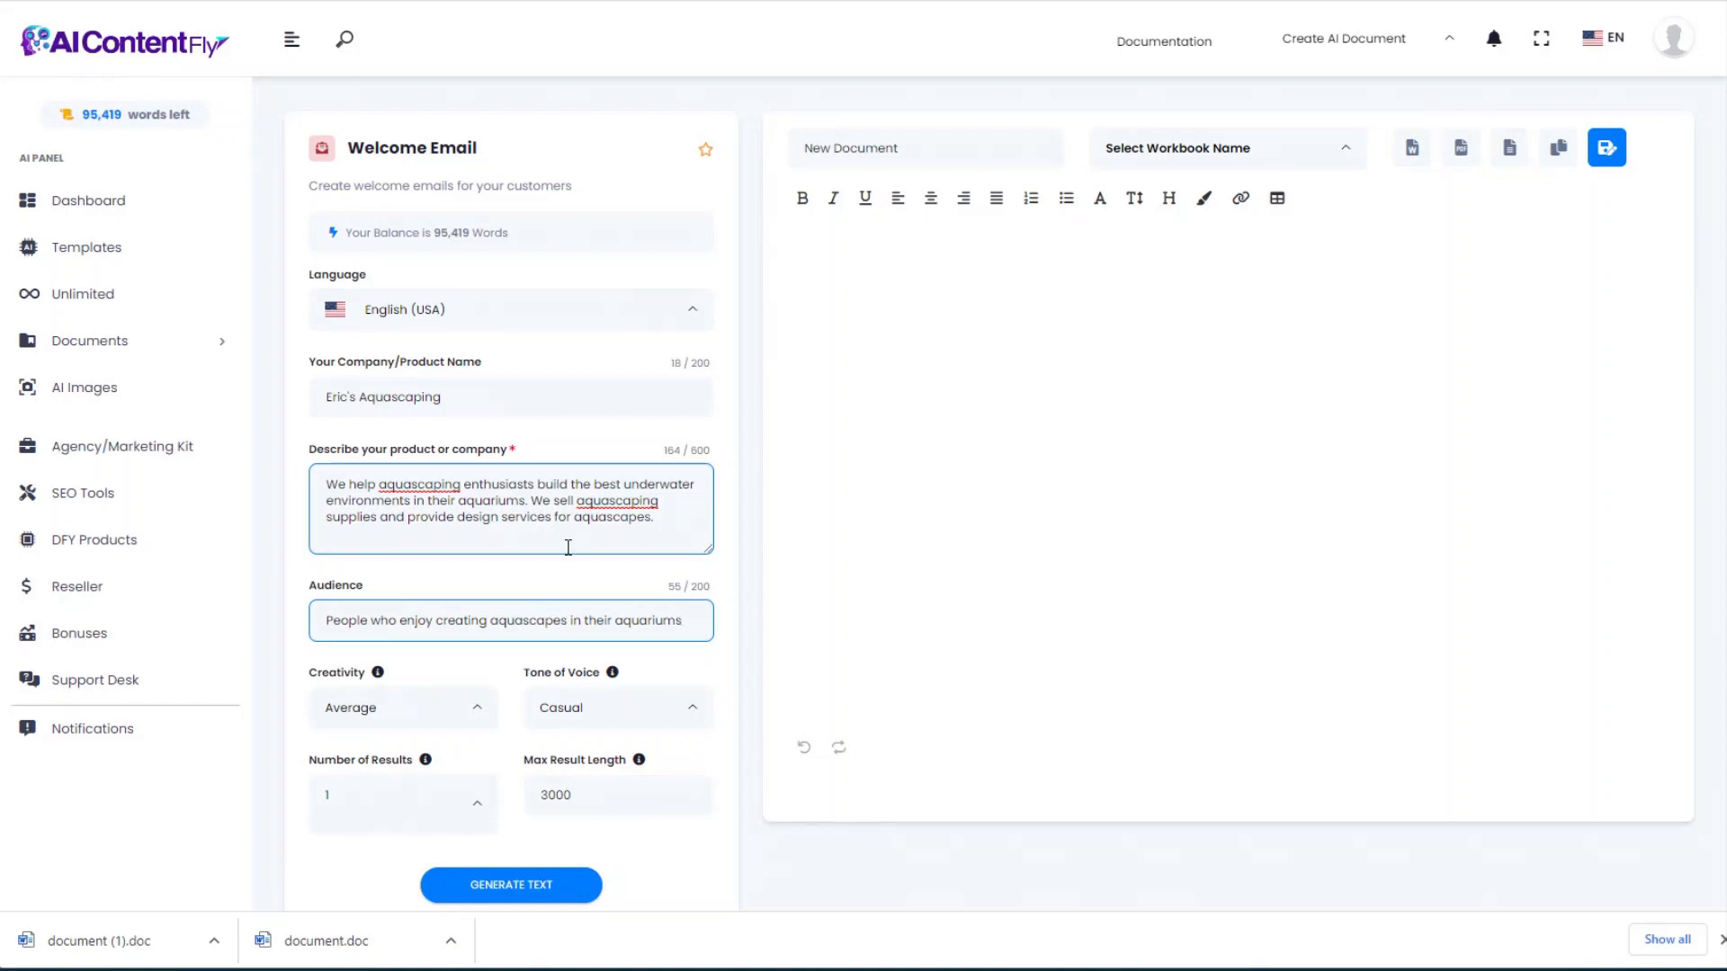
{"action": "left_click", "coordinate": [520, 886]}
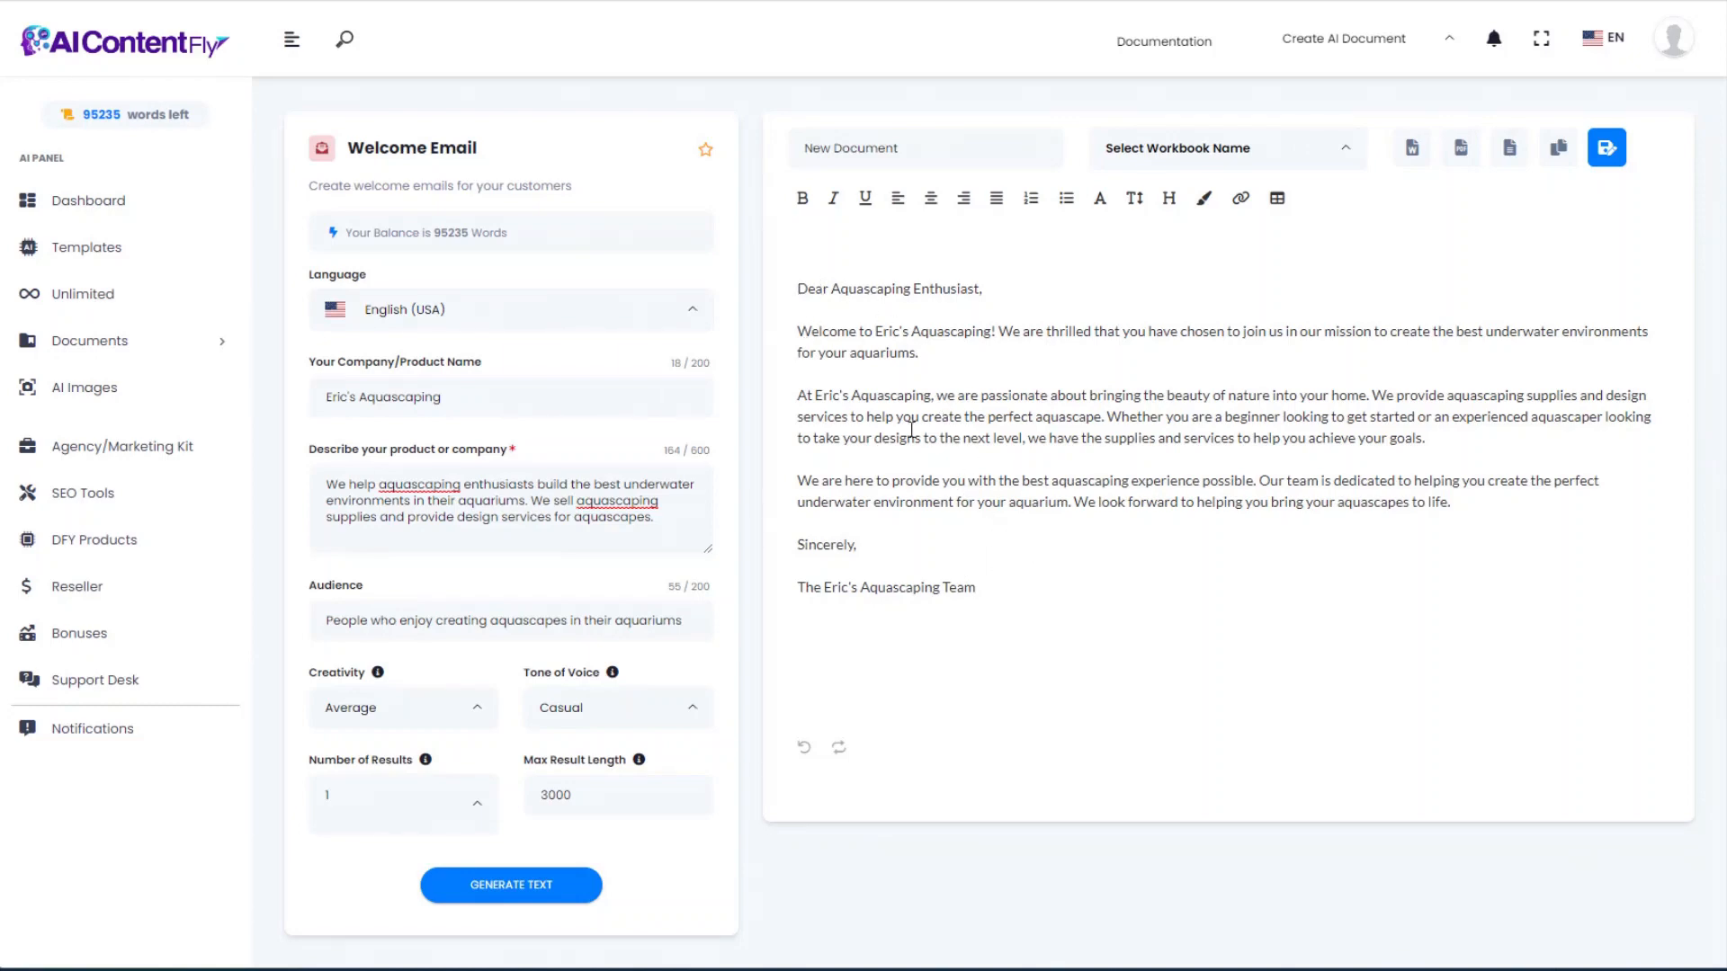
{"action": "left_click", "coordinate": [36, 2]}
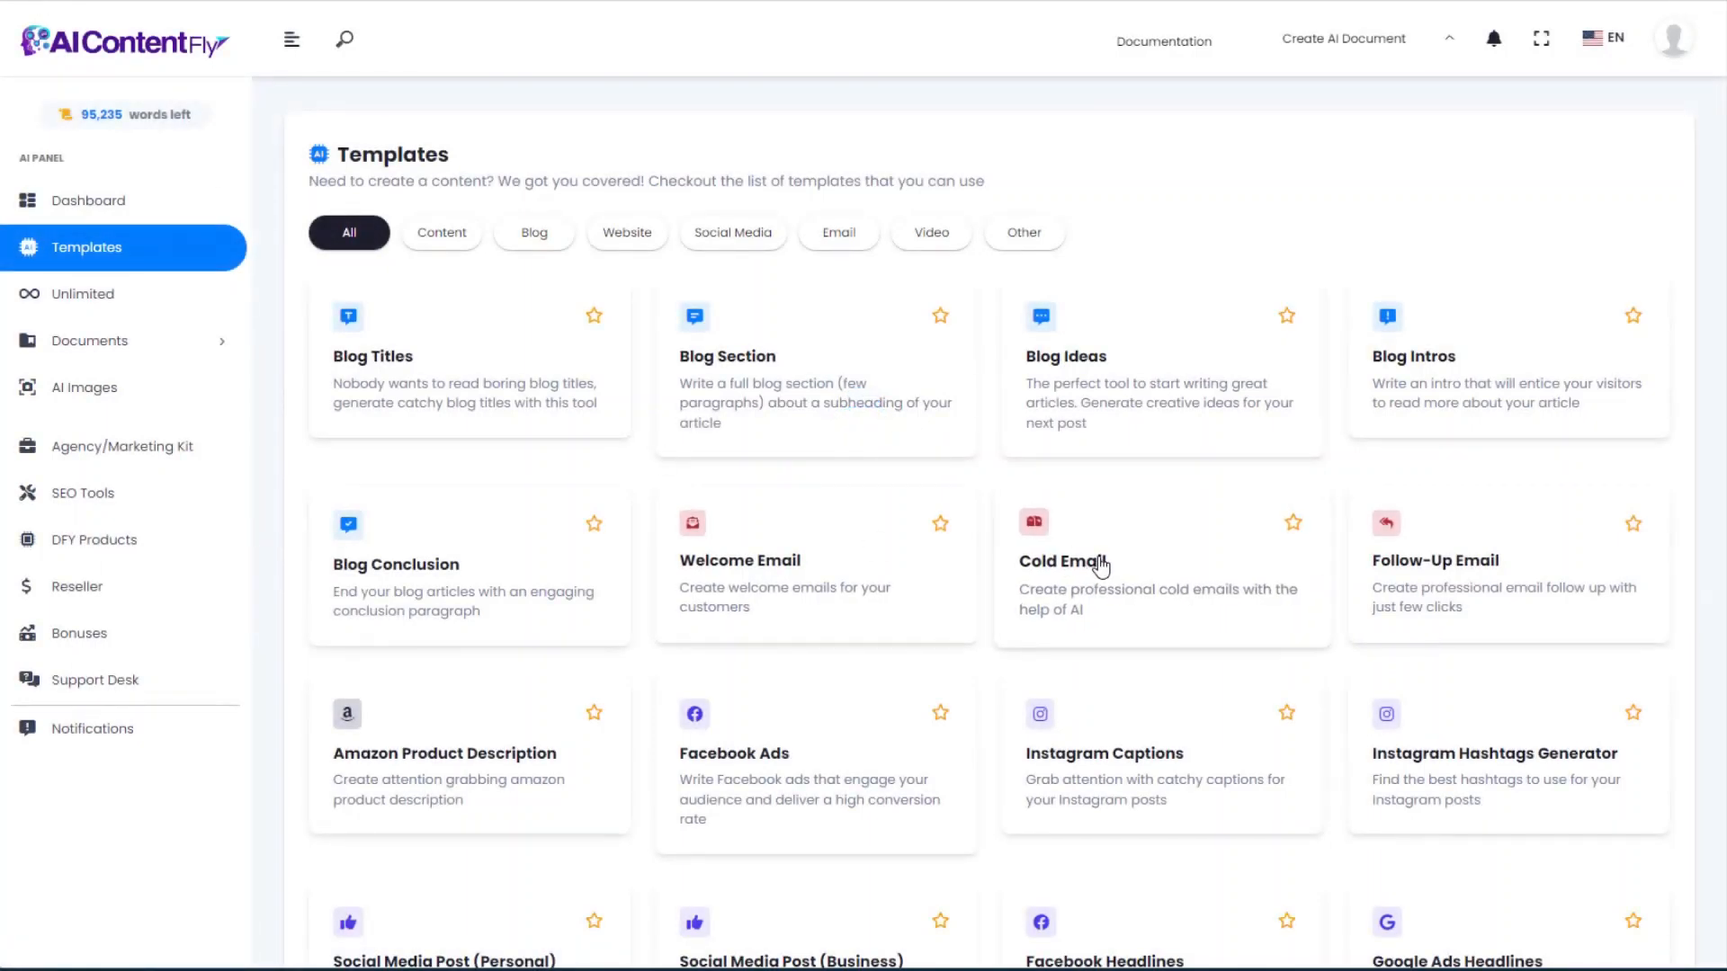
Step: Fill the Cold Email template's product description and email context with the pasted text
{"action": "left_click", "coordinate": [1098, 566]}
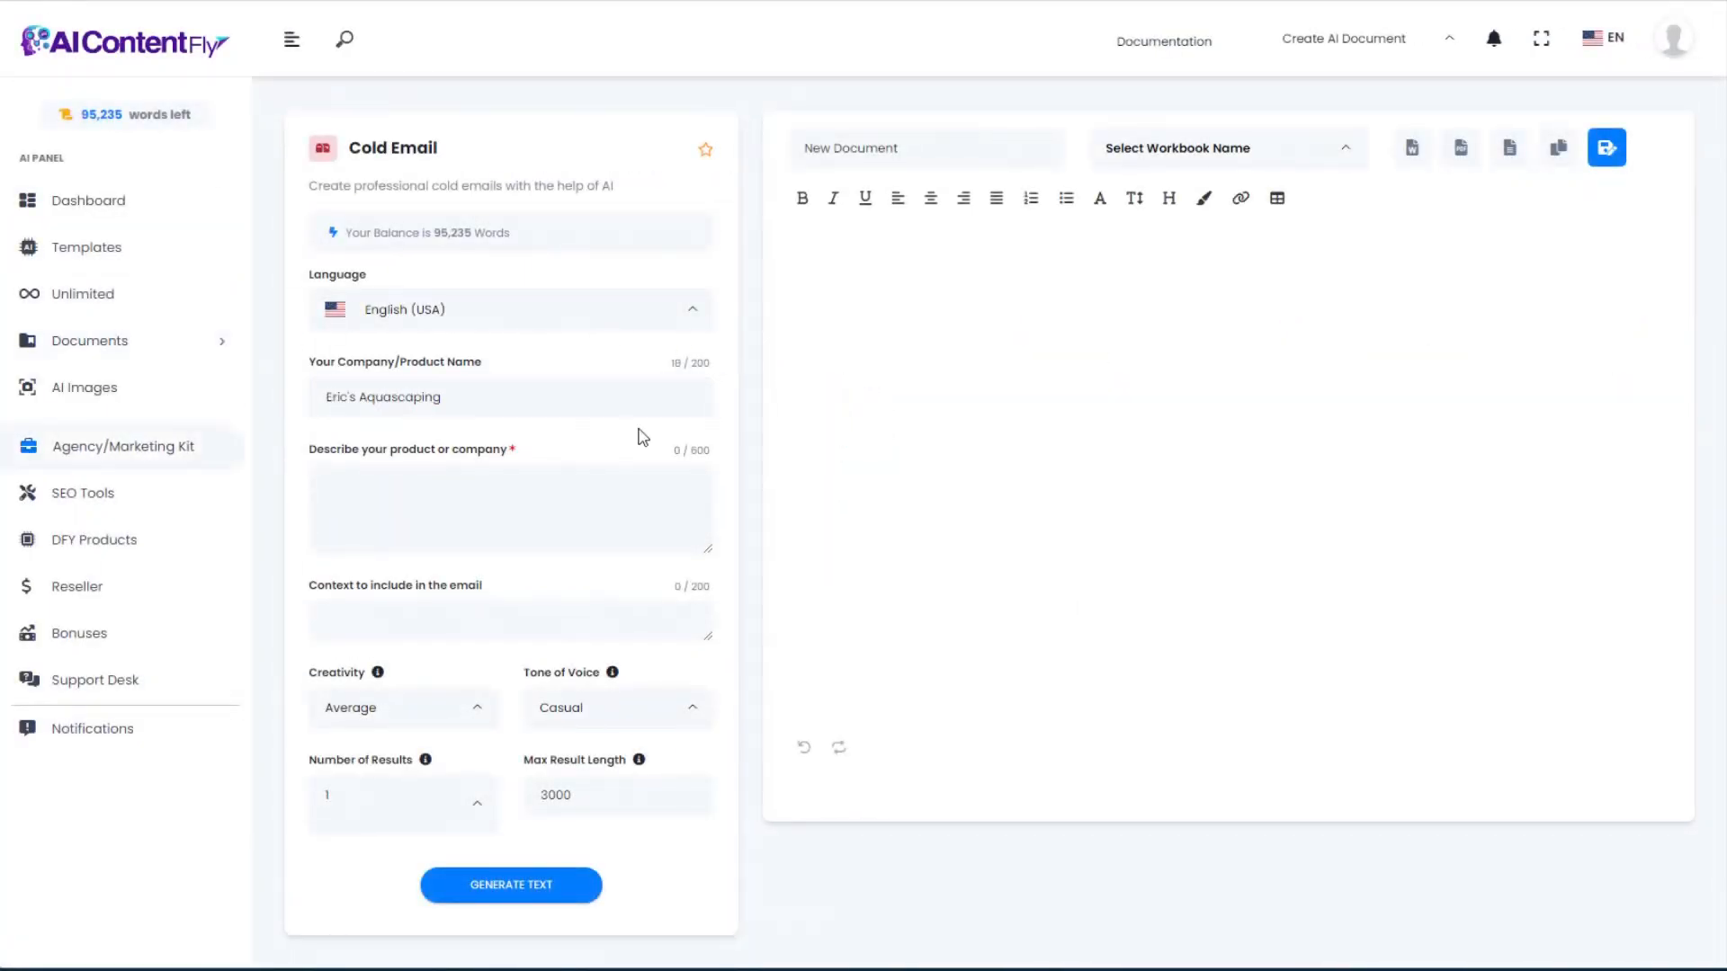
{"action": "left_click", "coordinate": [601, 499]}
{"action": "type", "text": "We help aquascaping enthusiasts build the best underwater environments in their aquariums. We sell aquascaping supplies and provide design services for aquascapes."}
{"action": "left_click", "coordinate": [389, 605]}
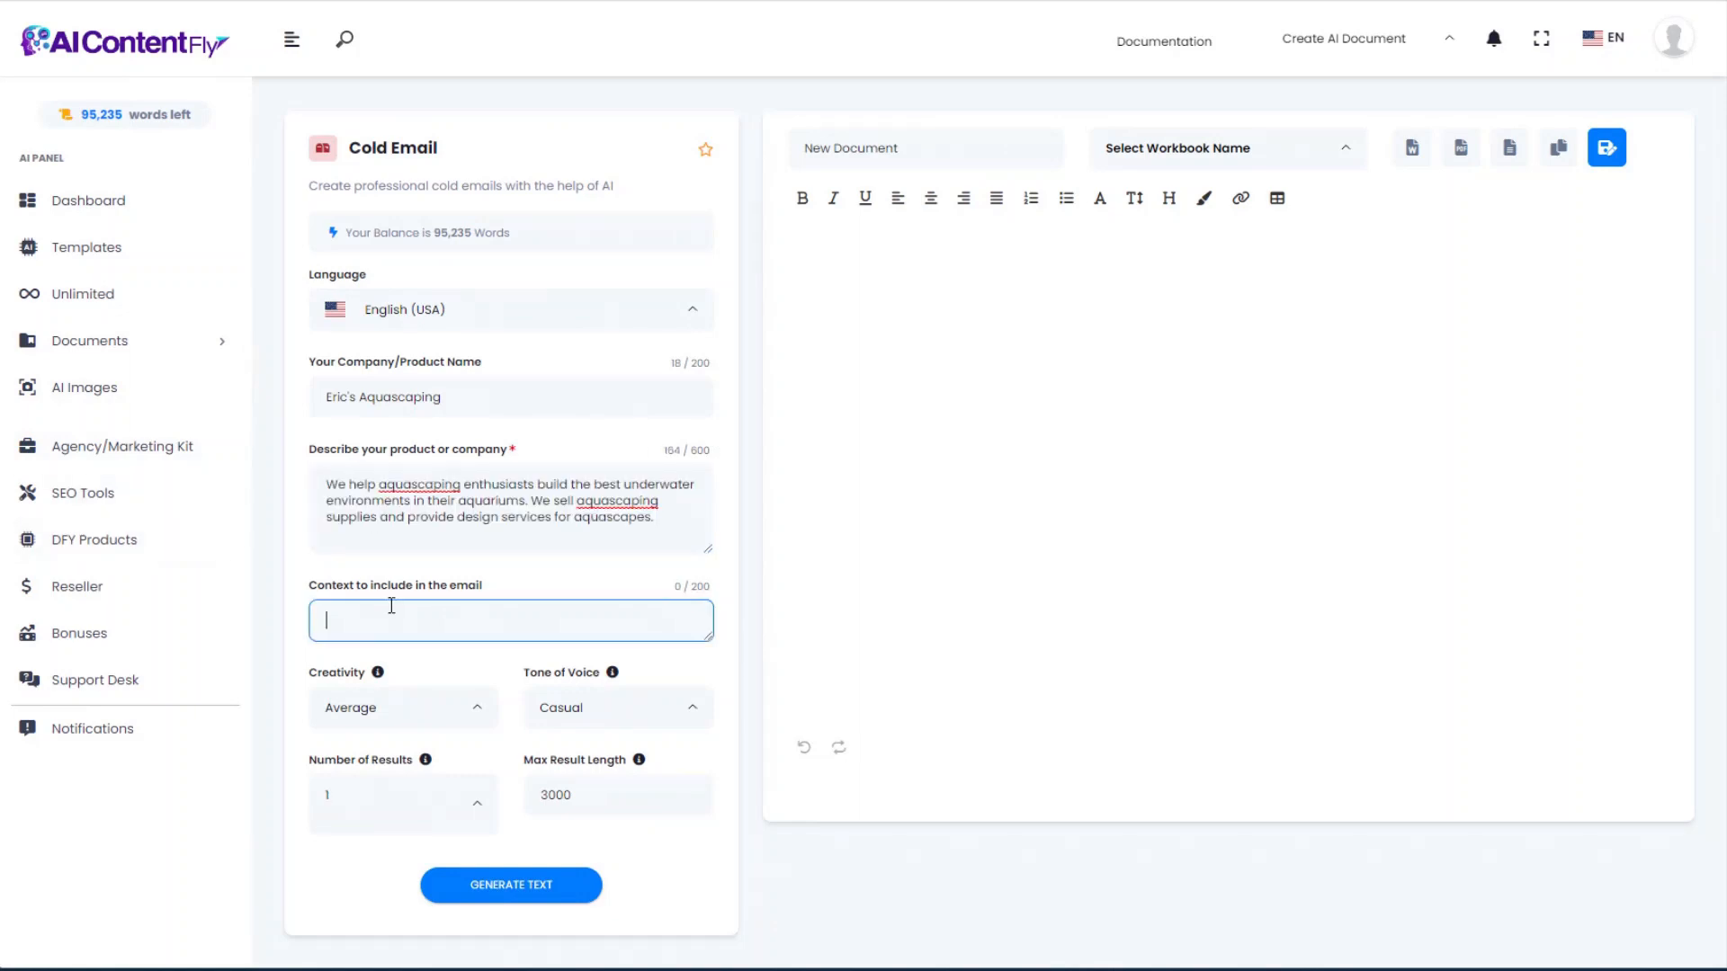
{"action": "type", "text": "People who enjoy creating aquascapes in their aquariums"}
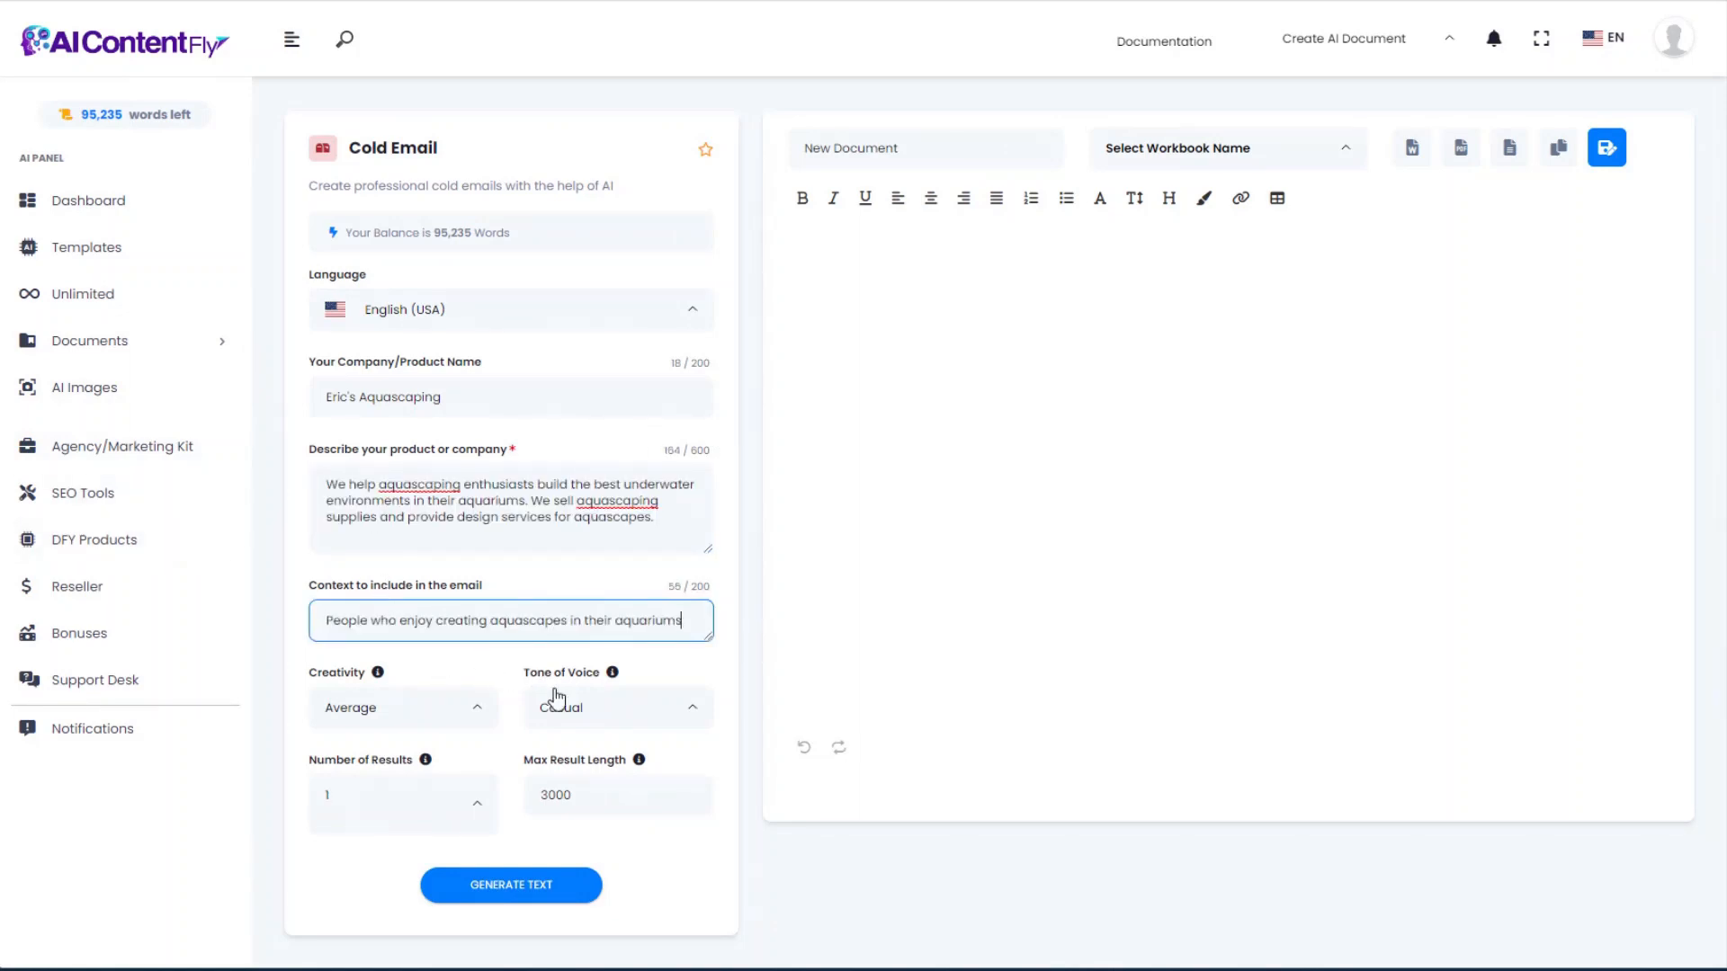
Step: Generate the cold email and select its subject line 'Create the Aquascape of Your Dreams'
{"action": "left_click", "coordinate": [538, 883]}
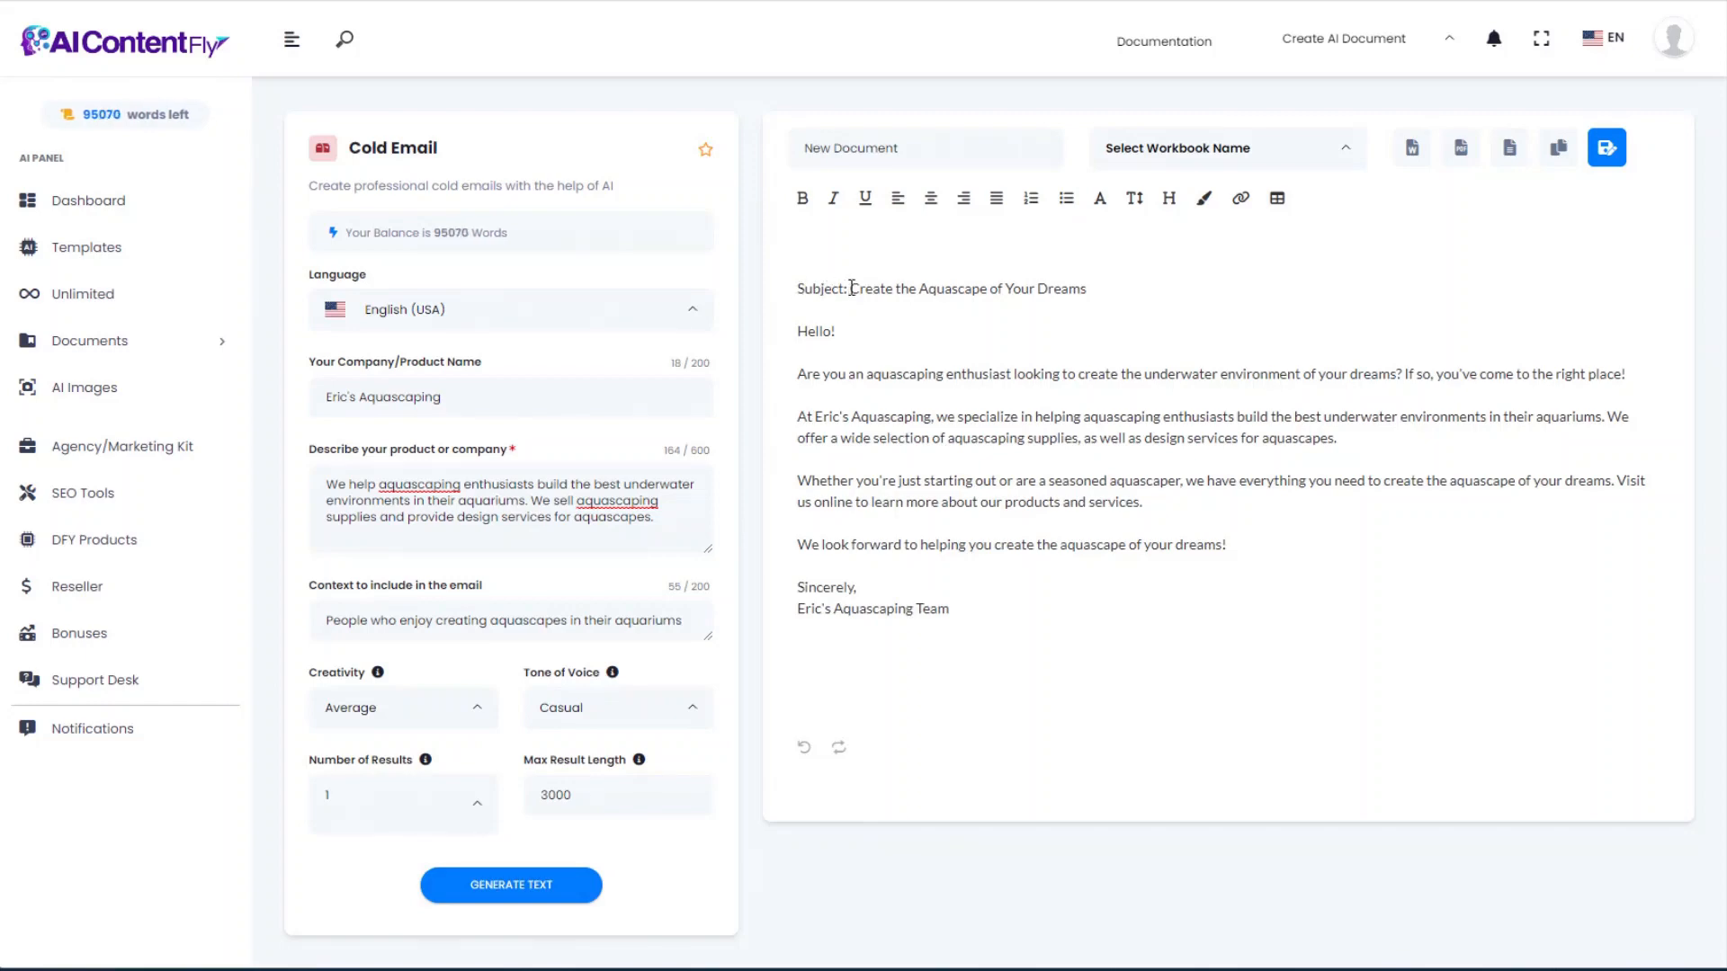
{"action": "left_click_drag", "start_coordinate": [851, 287], "coordinate": [1145, 281]}
{"action": "left_click", "coordinate": [1173, 315]}
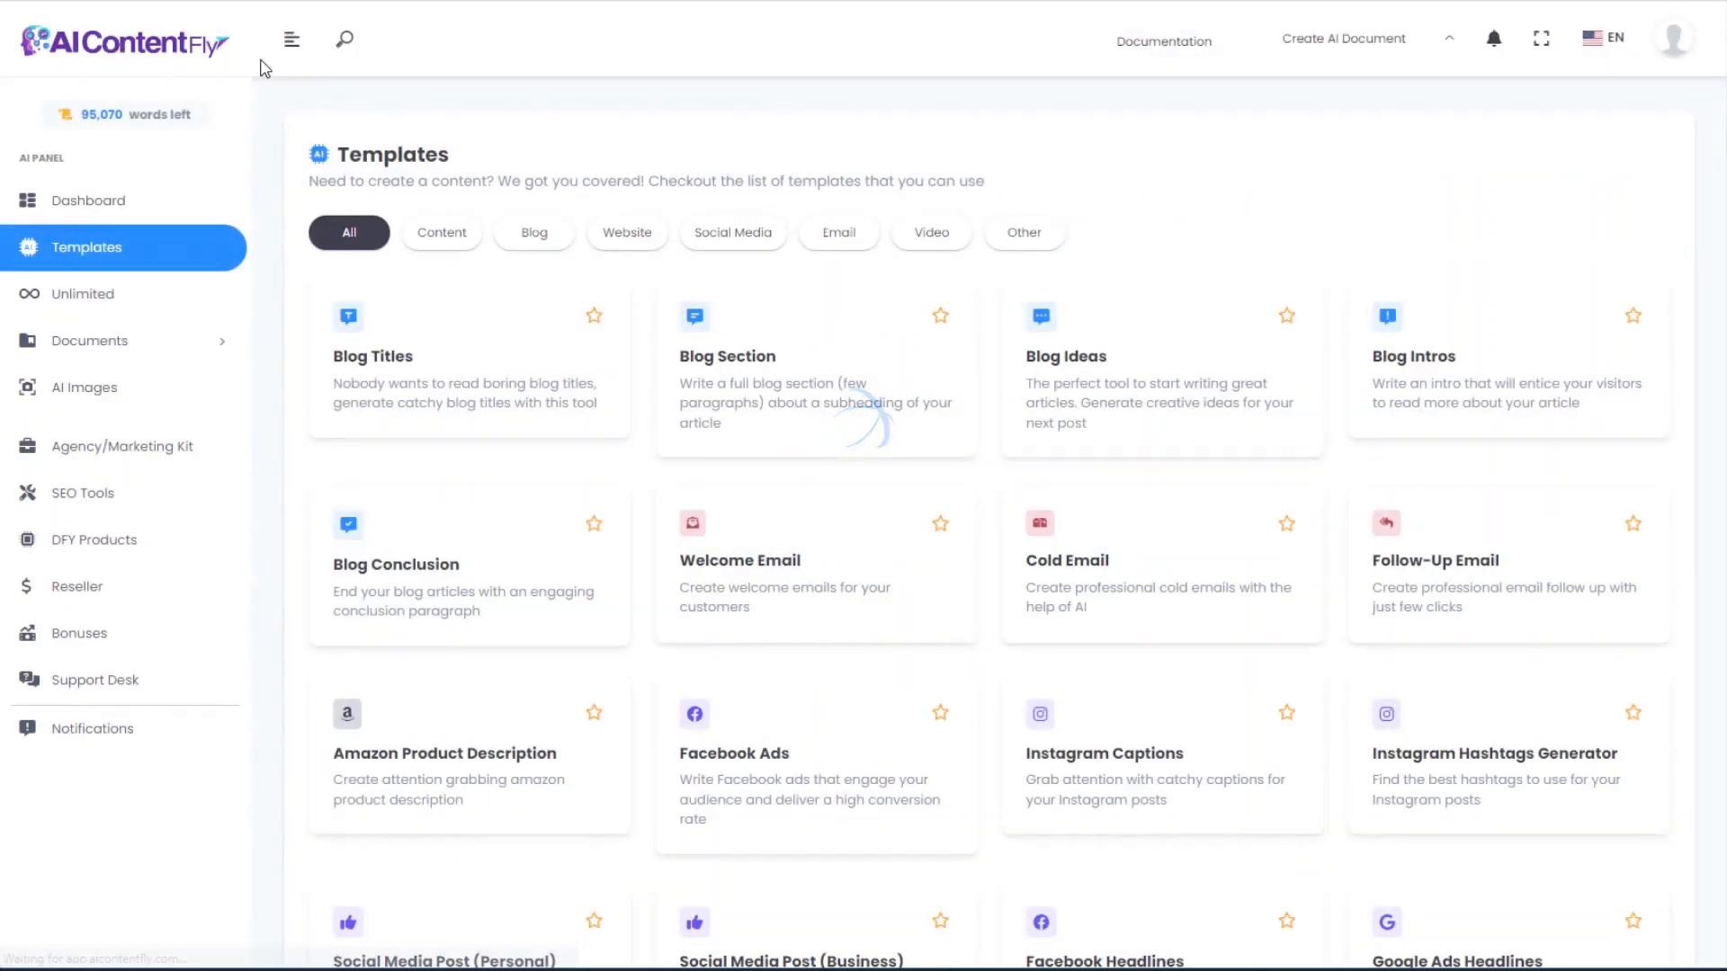
Step: In the Follow-Up Email template, enter company 'Eric's Aquascaping' and paste the product description
{"action": "left_click", "coordinate": [1465, 563]}
{"action": "left_click", "coordinate": [586, 498]}
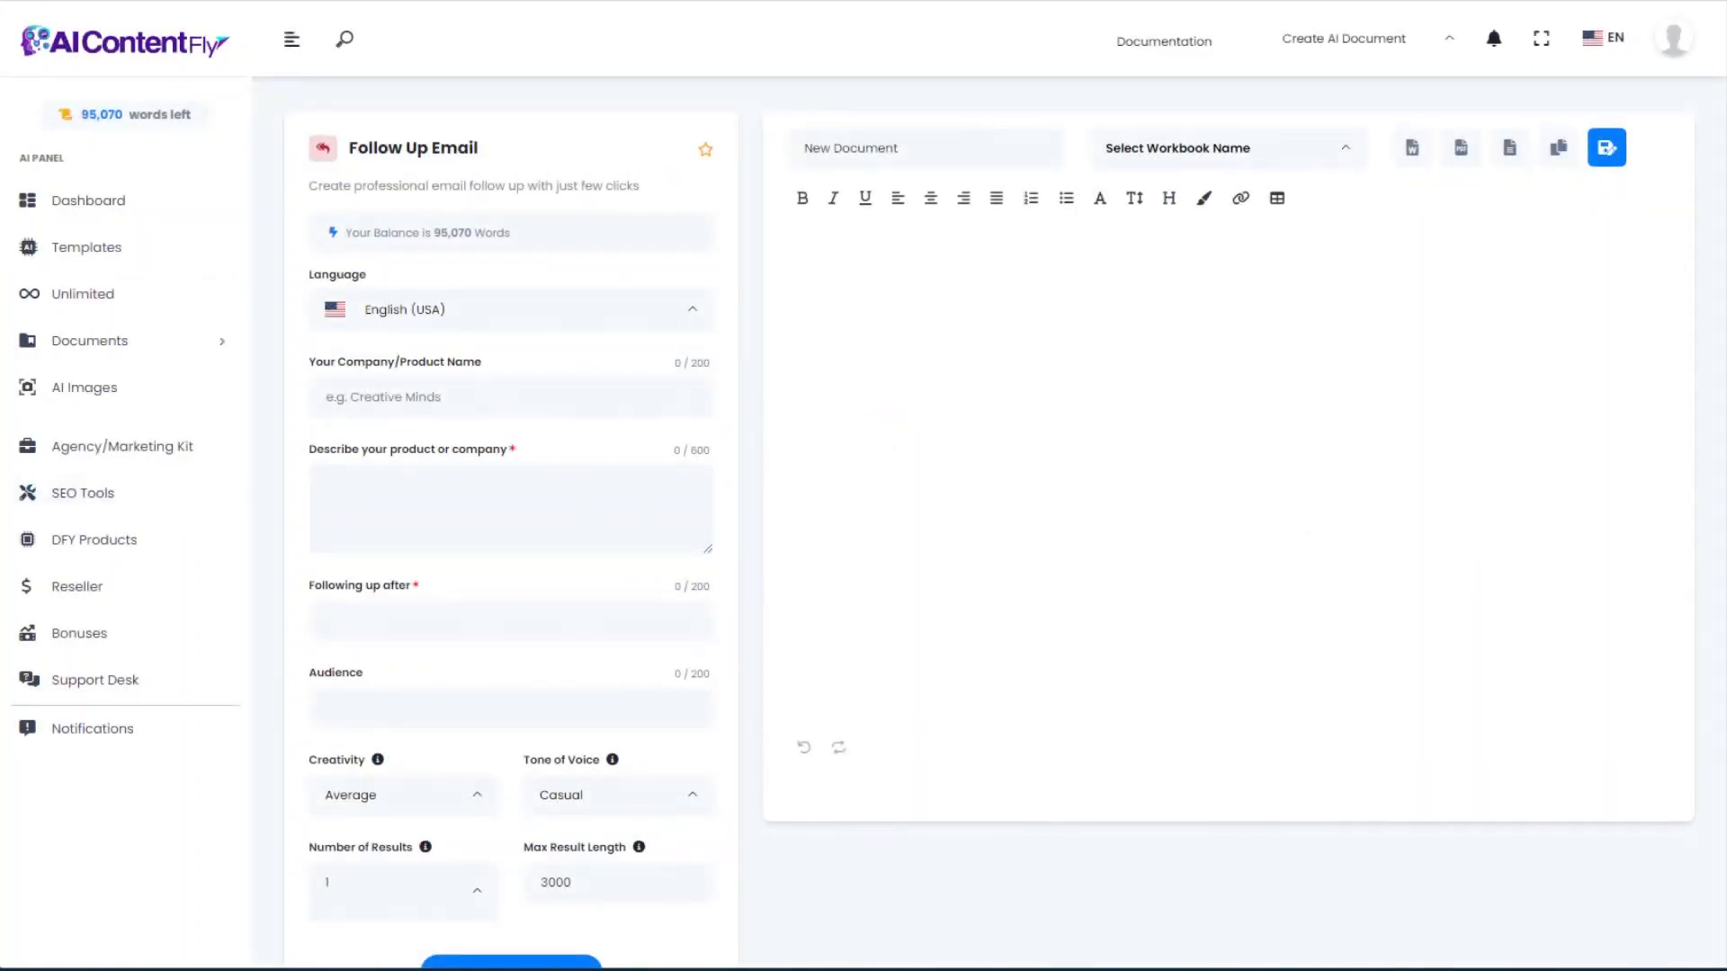
{"action": "left_click", "coordinate": [511, 397]}
{"action": "type", "text": "Eric's Aquascaping"}
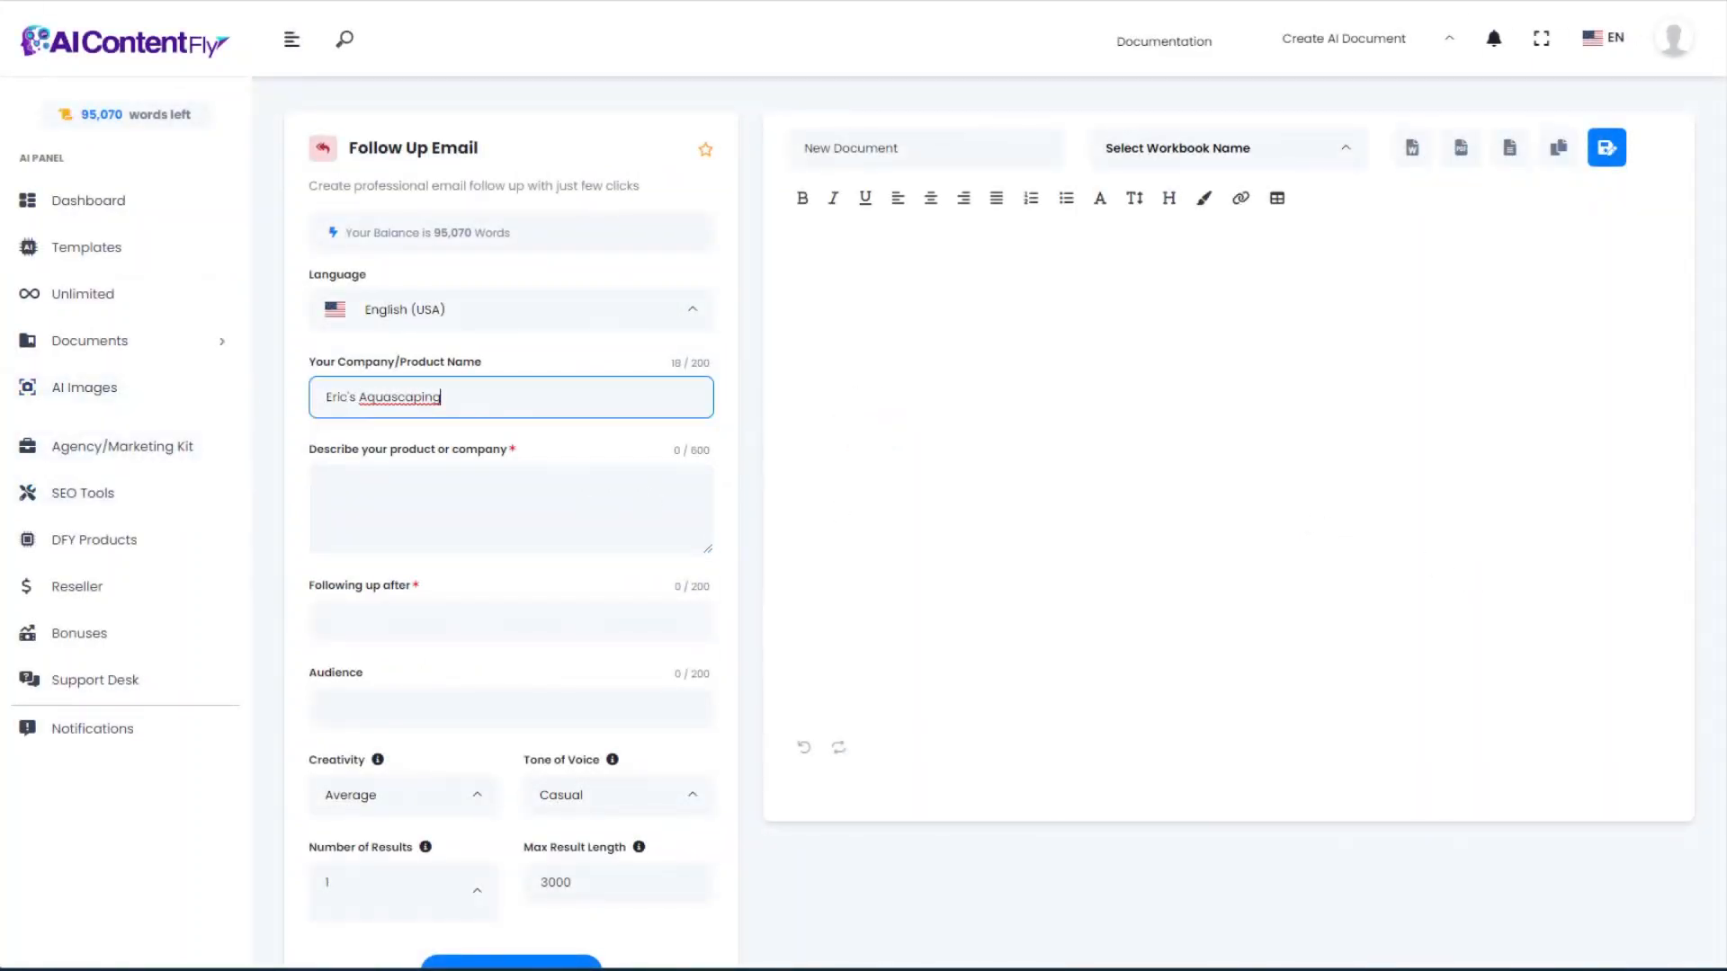
{"action": "left_click", "coordinate": [339, 490]}
{"action": "type", "text": "We help aquascaping enthusiasts build the best underwater environments in their aquariums. We sell aquascaping supplies and provide design services for aquascapes."}
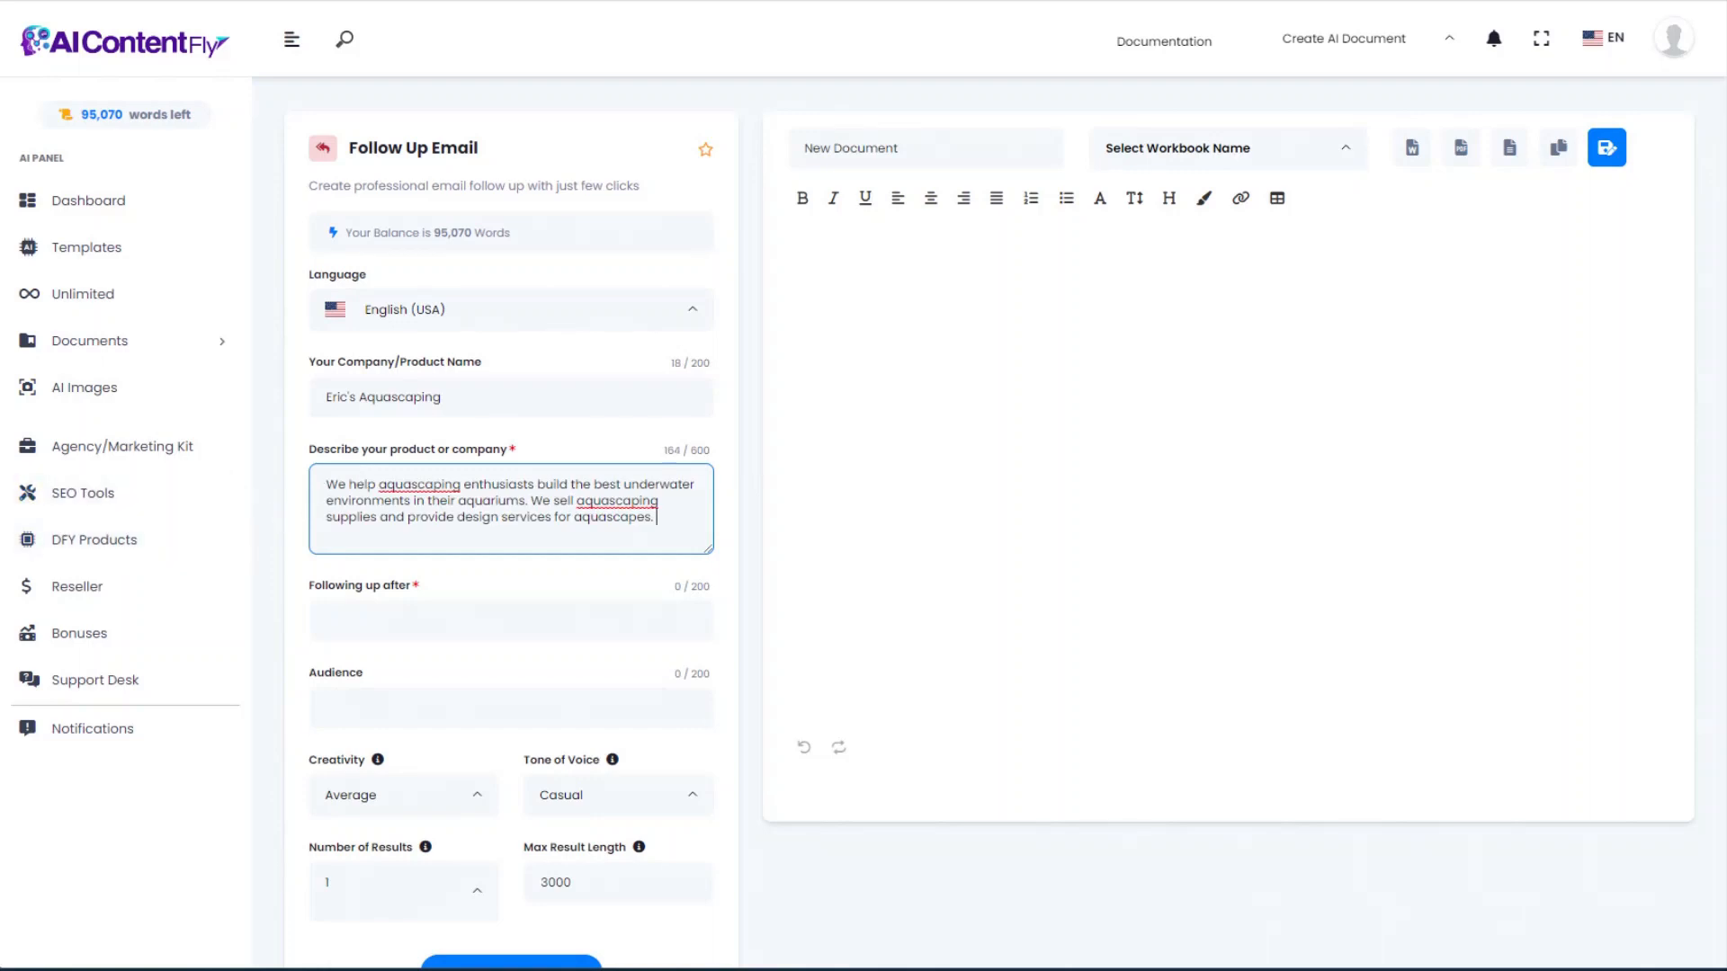
Step: Add the audience and the free aquascaping ebook download as the follow-up reason, then generate the email
{"action": "left_click", "coordinate": [367, 709]}
{"action": "type", "text": "People who enjoy creating aquascapes in their aquariums"}
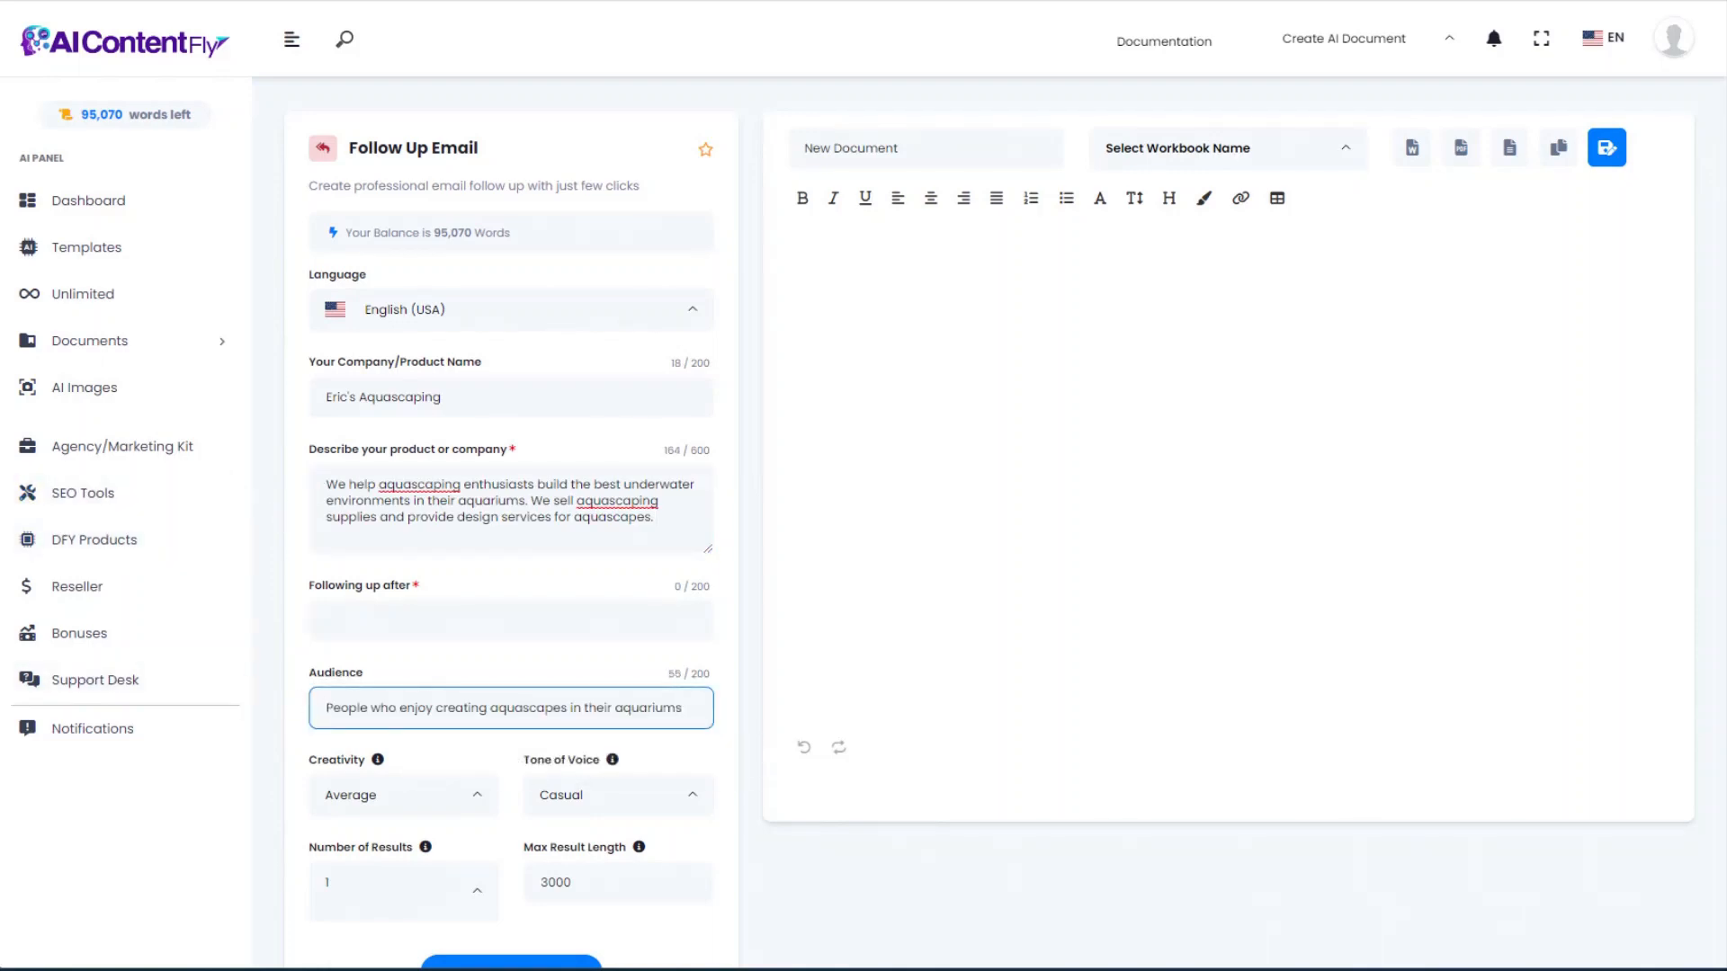
{"action": "left_click", "coordinate": [367, 614]}
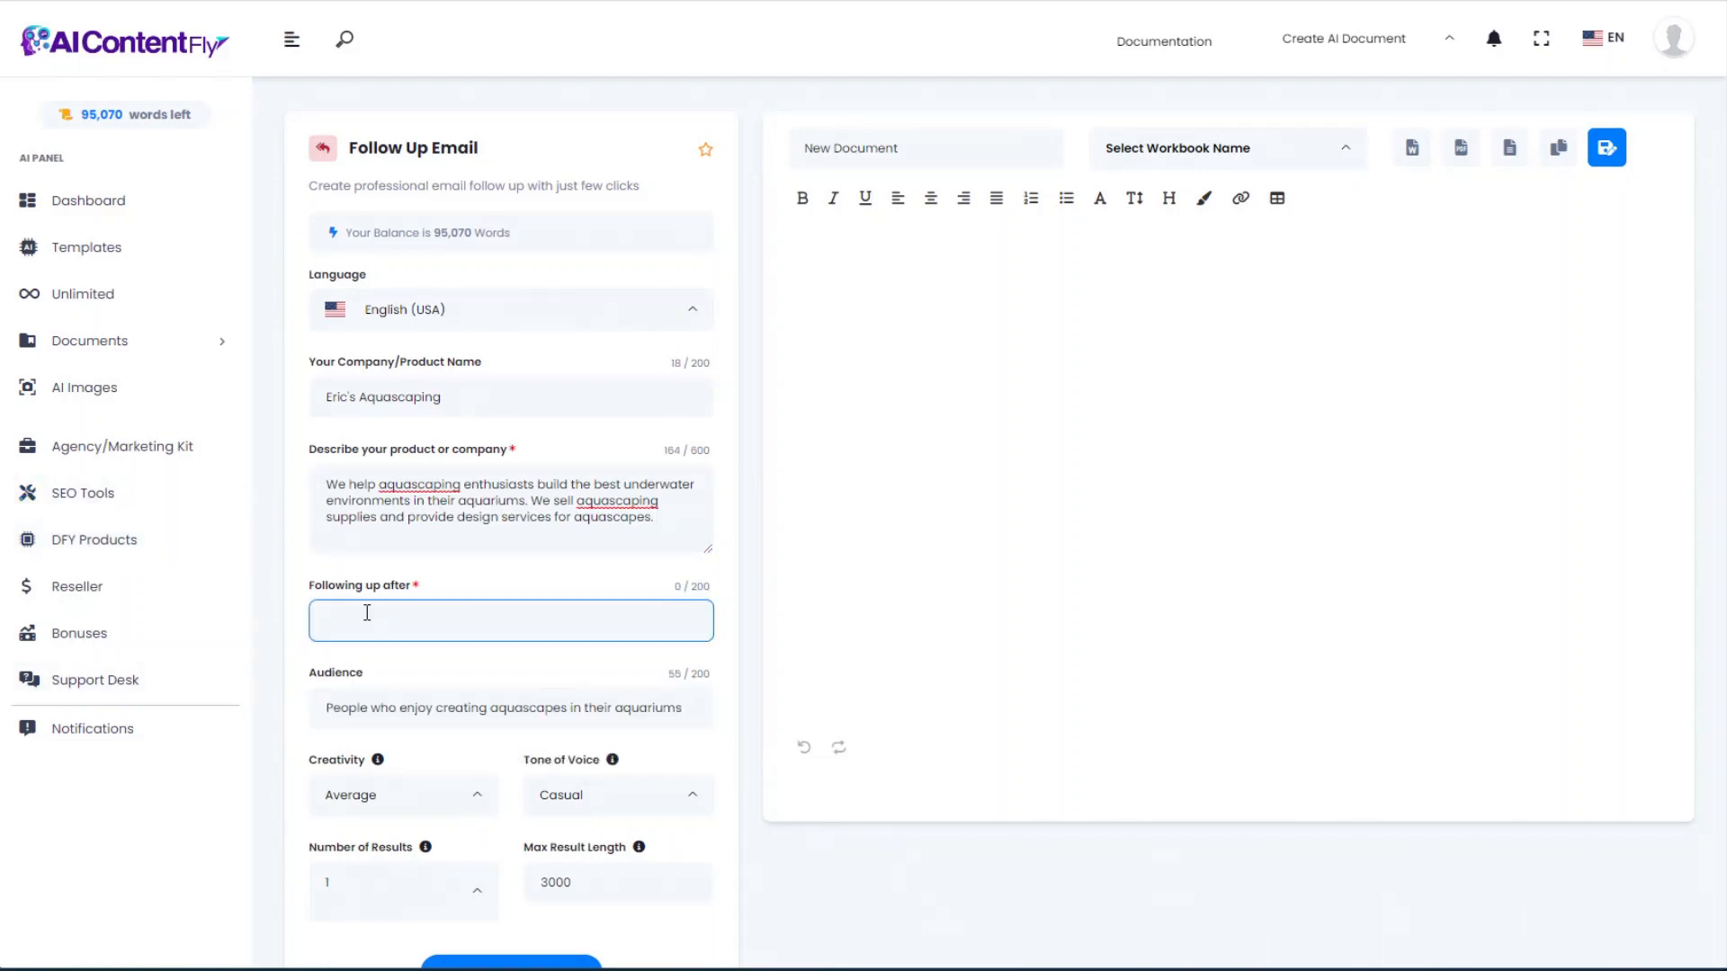
{"action": "type", "text": "The prospect downloaded our free ebook about aquascaping"}
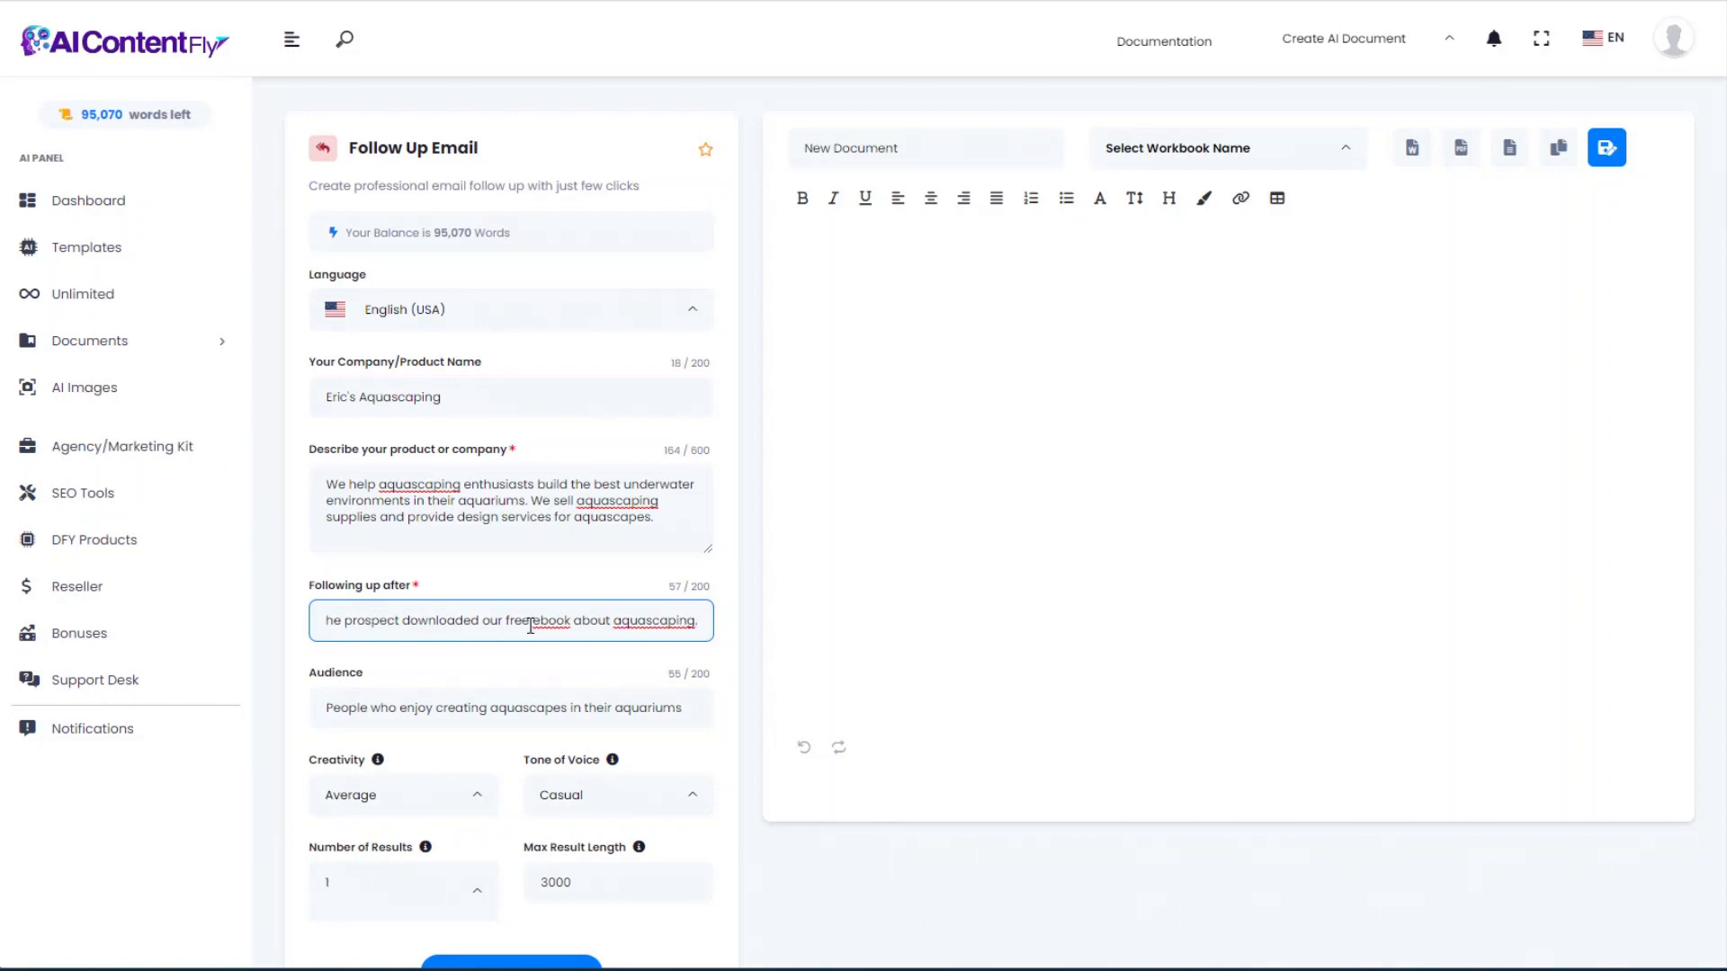
{"action": "left_click_drag", "start_coordinate": [554, 621], "coordinate": [708, 624]}
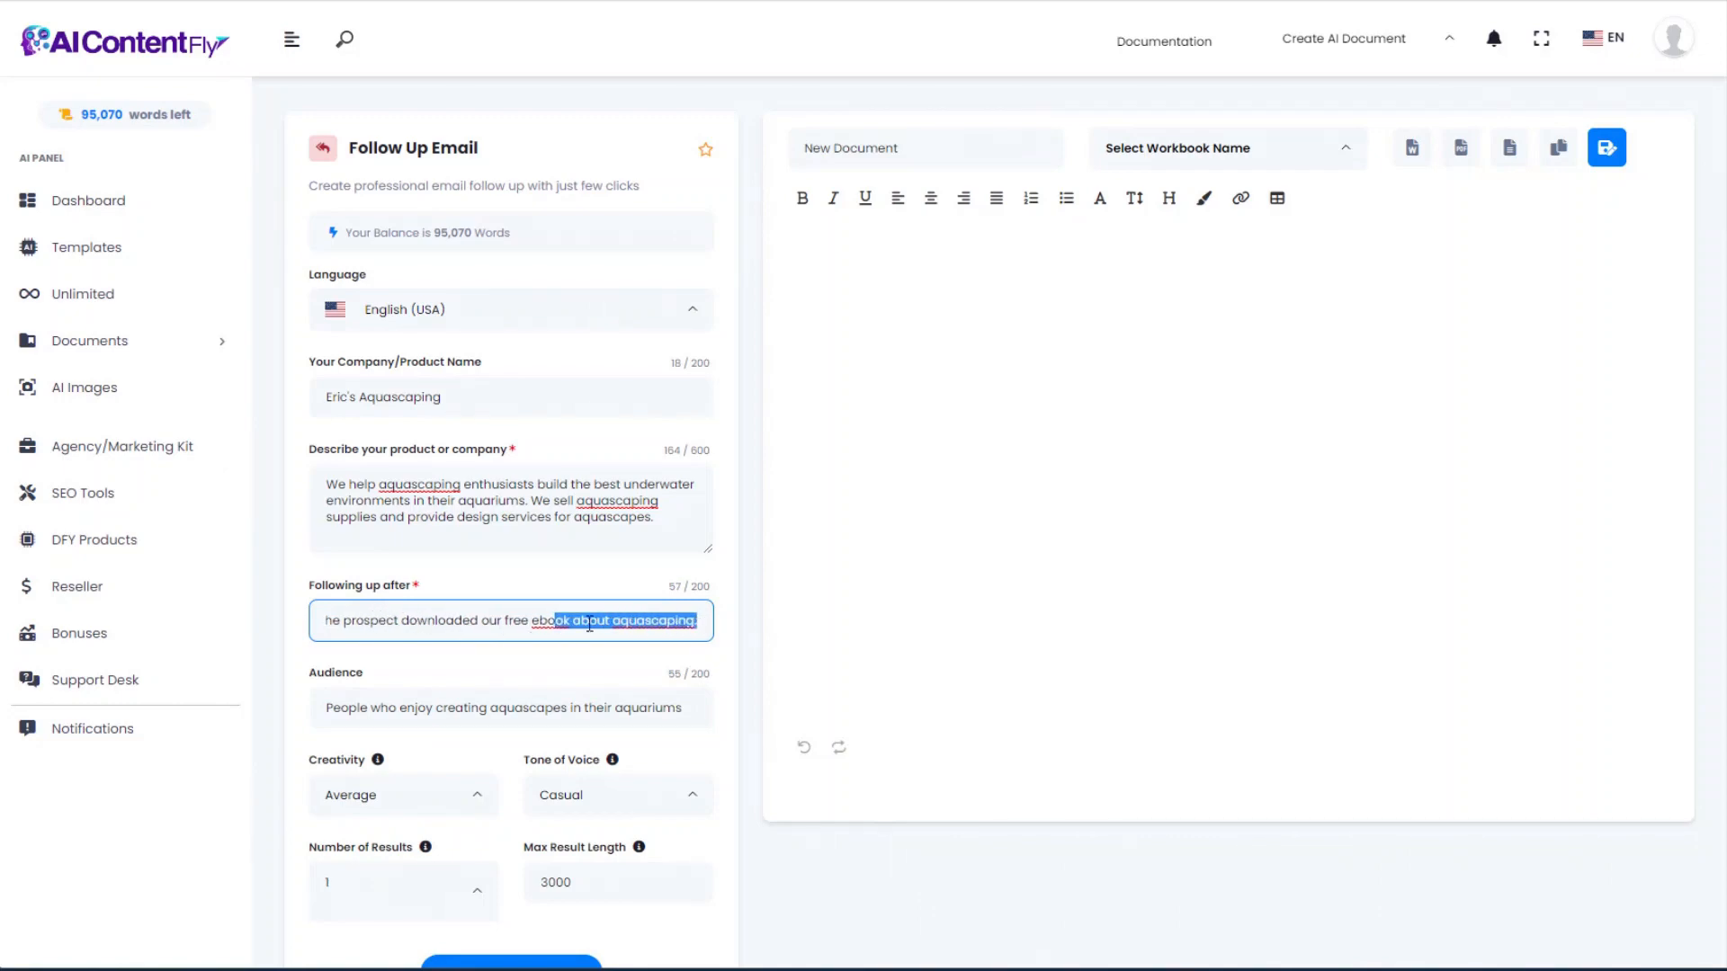
{"action": "scroll", "coordinate": [589, 624], "scroll_direction": "down", "scroll_amount": 2}
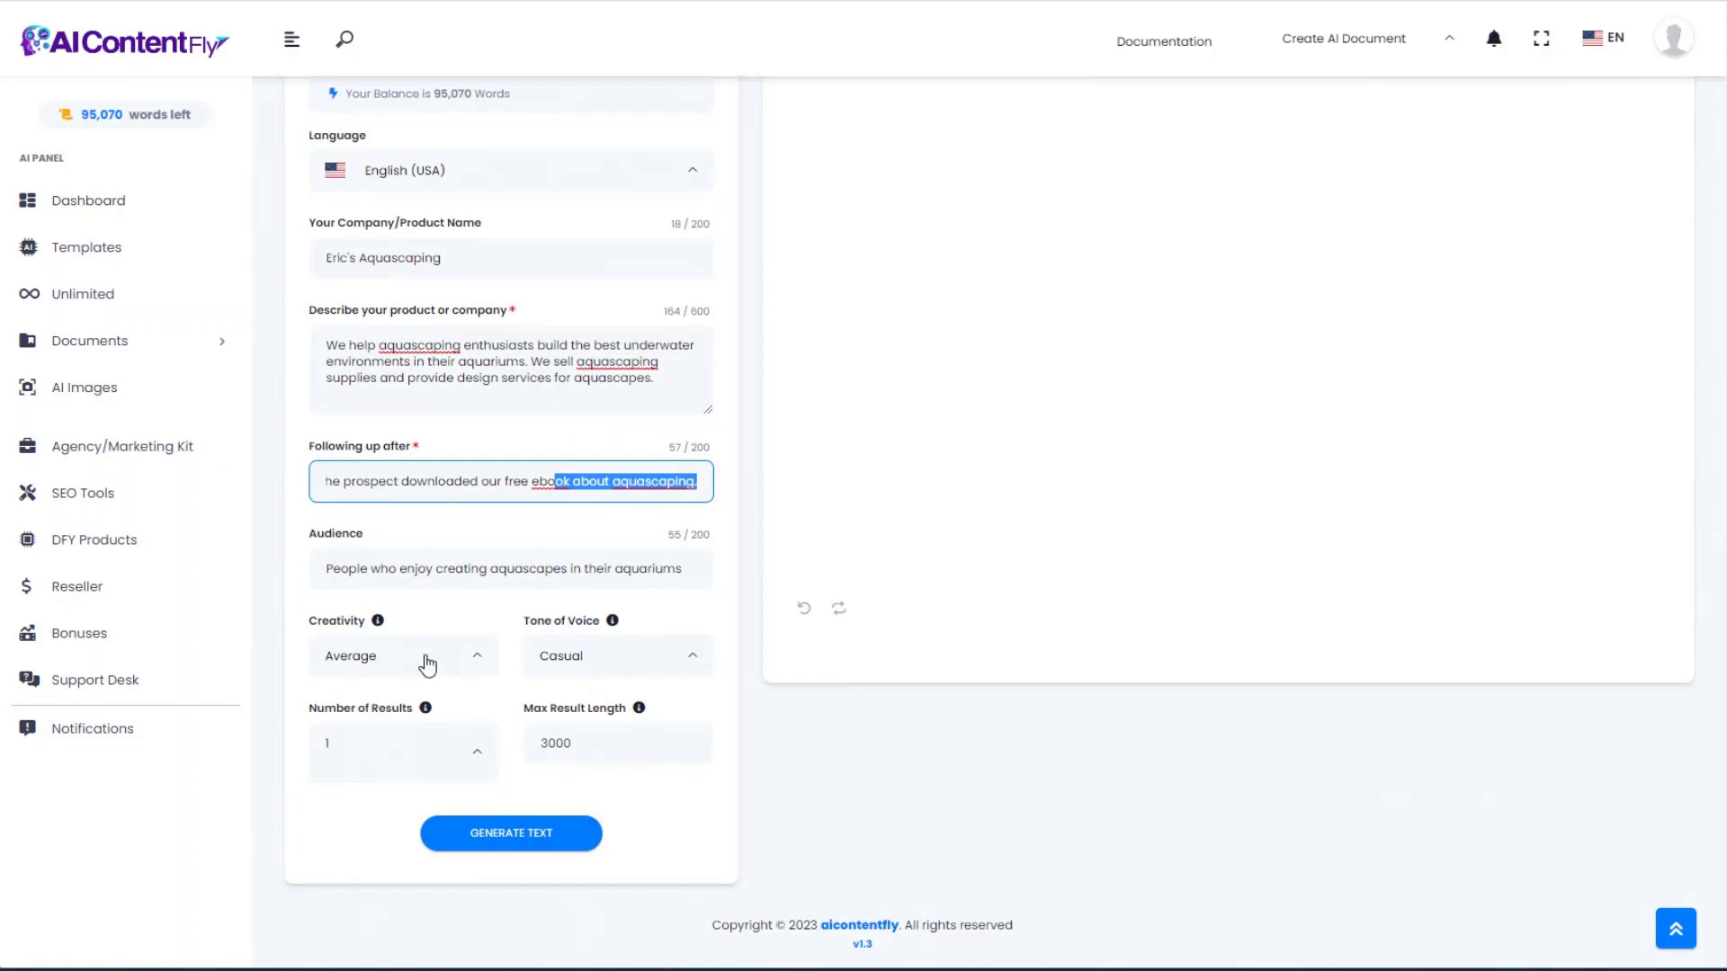
{"action": "left_click", "coordinate": [536, 836]}
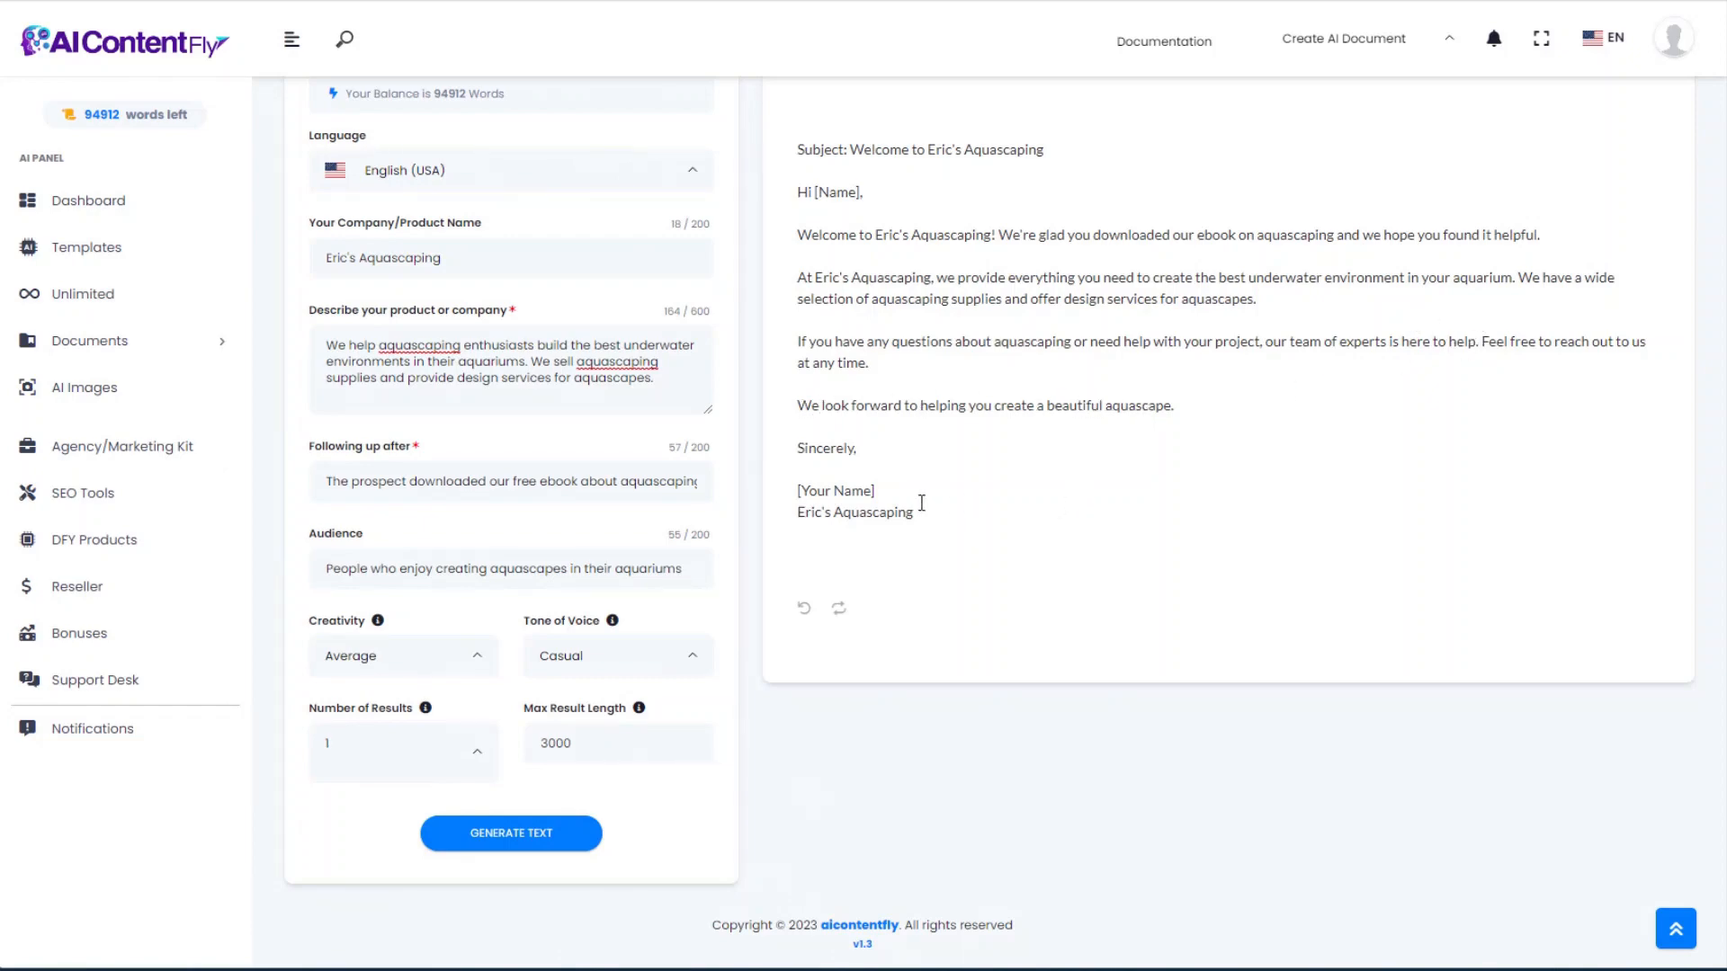
{"action": "key", "text": "alt+Left"}
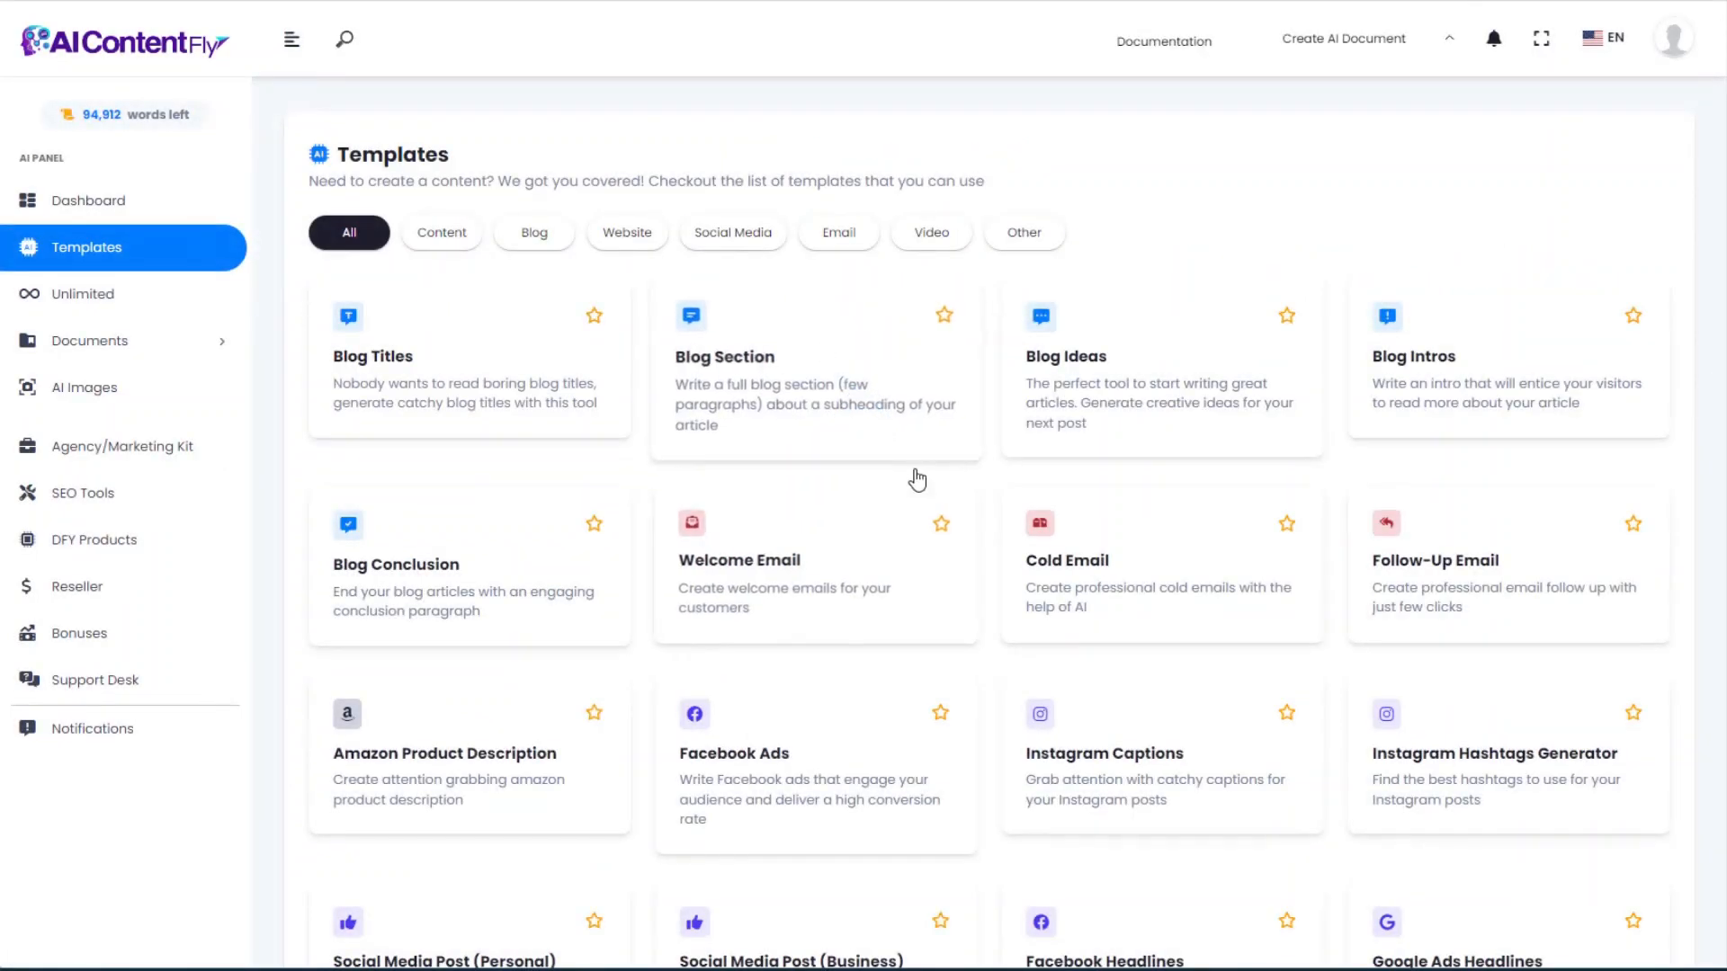
Step: Generate an Amazon product description for 'Gray Slate Rocks for Aquascaping' with its focus keywords
{"action": "scroll", "coordinate": [908, 481], "scroll_direction": "down", "scroll_amount": 3}
{"action": "scroll", "coordinate": [886, 544], "scroll_direction": "down", "scroll_amount": 2}
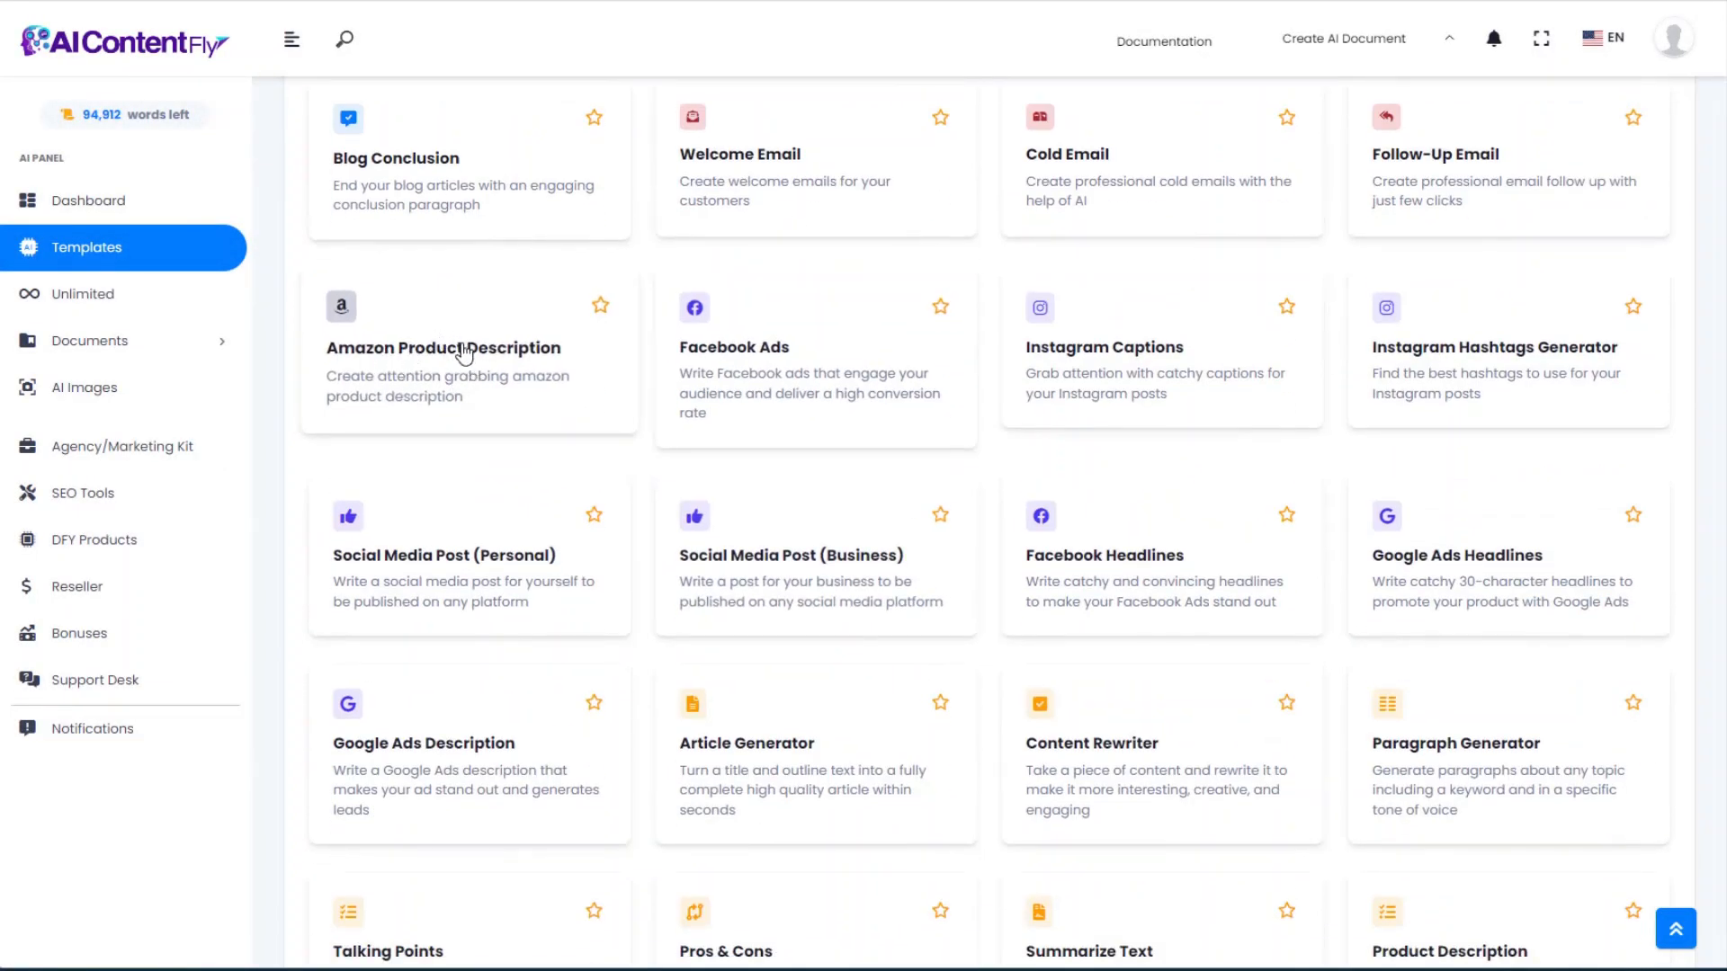
{"action": "left_click", "coordinate": [432, 358]}
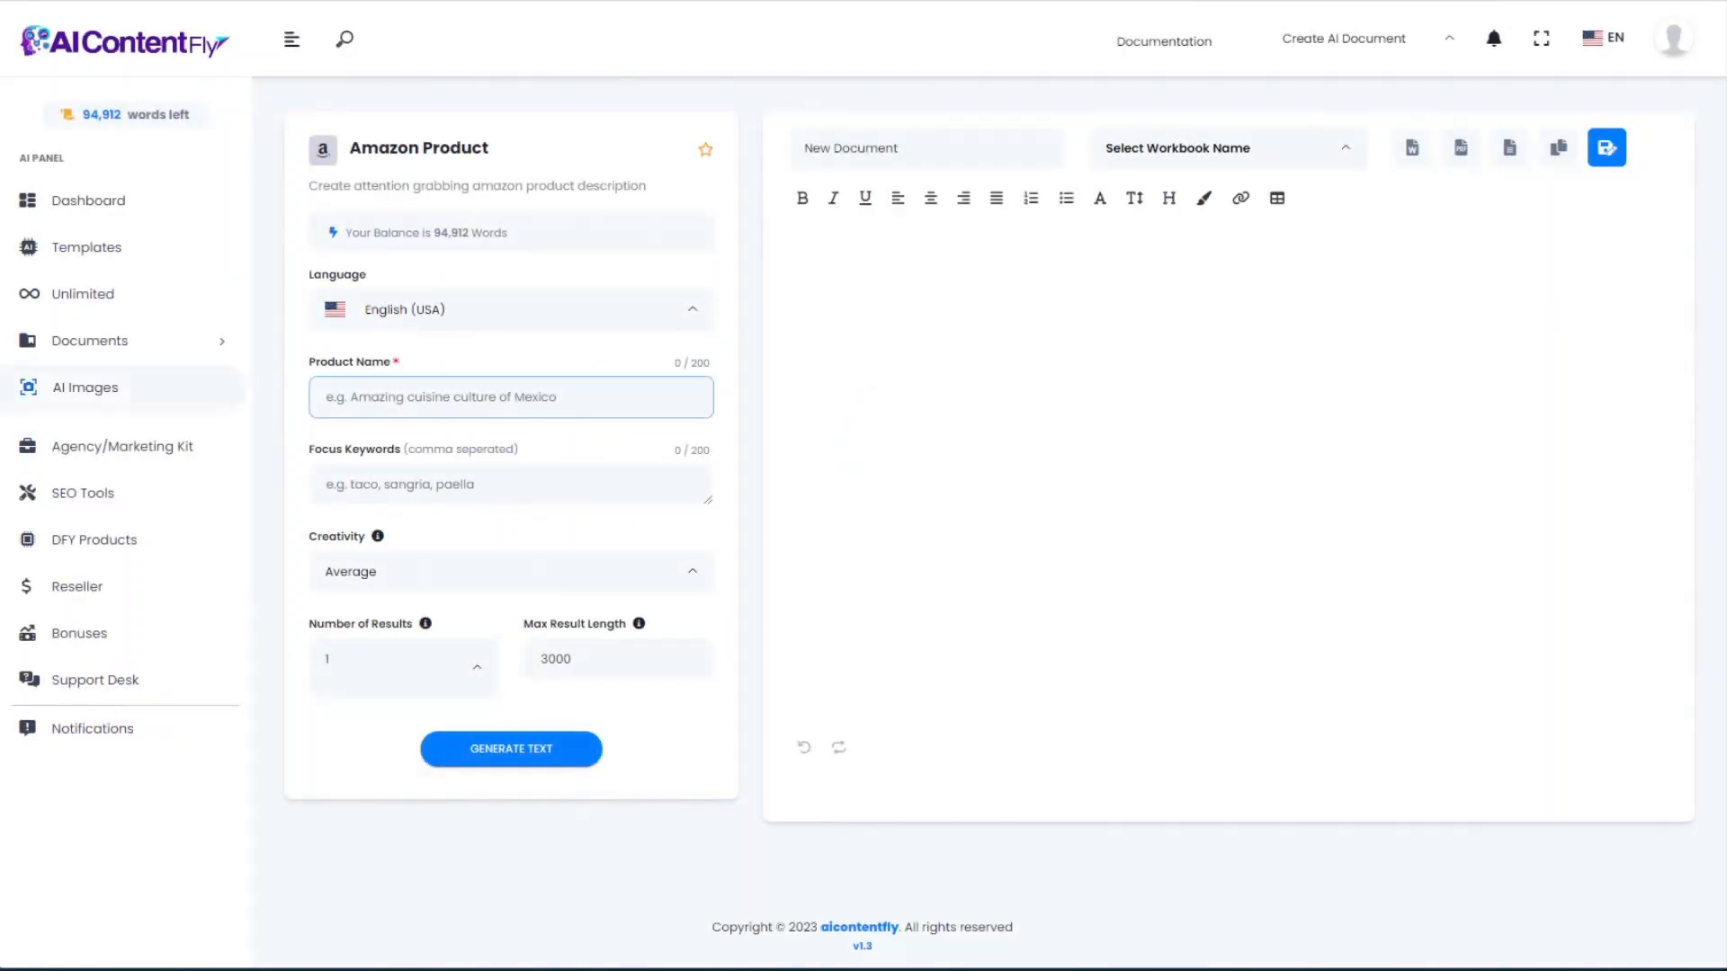
{"action": "left_click", "coordinate": [327, 401]}
{"action": "type", "text": "Gray Slate Rocks for Aquascaping"}
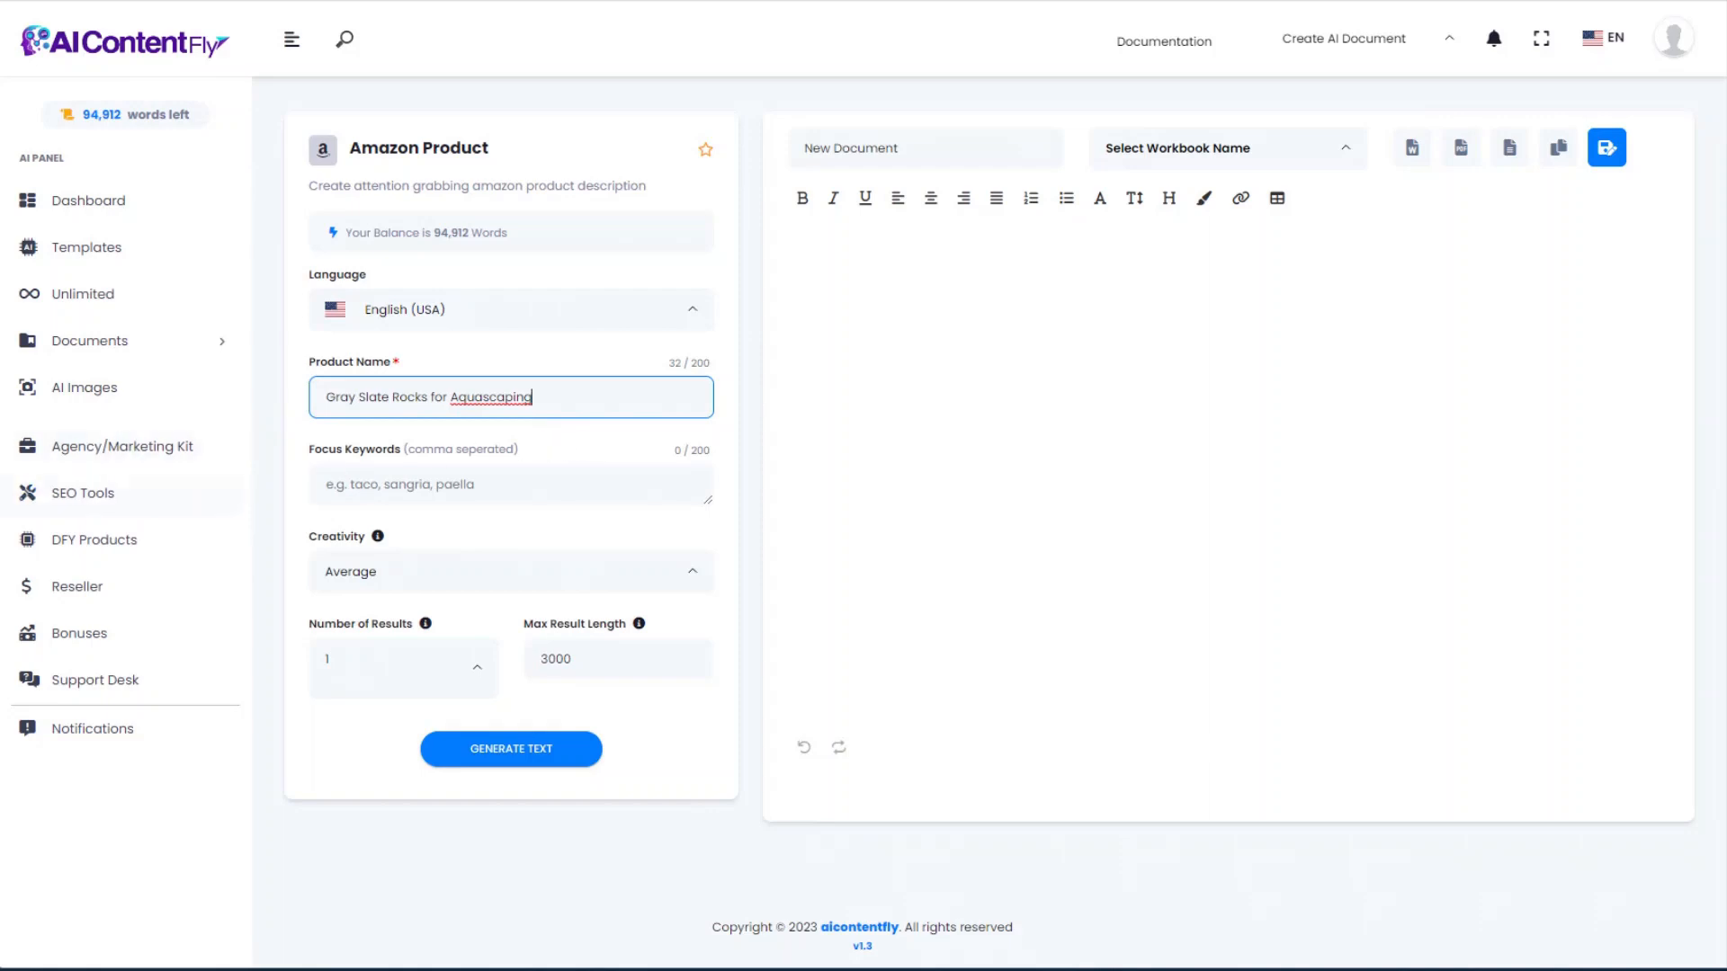
{"action": "left_click", "coordinate": [317, 475]}
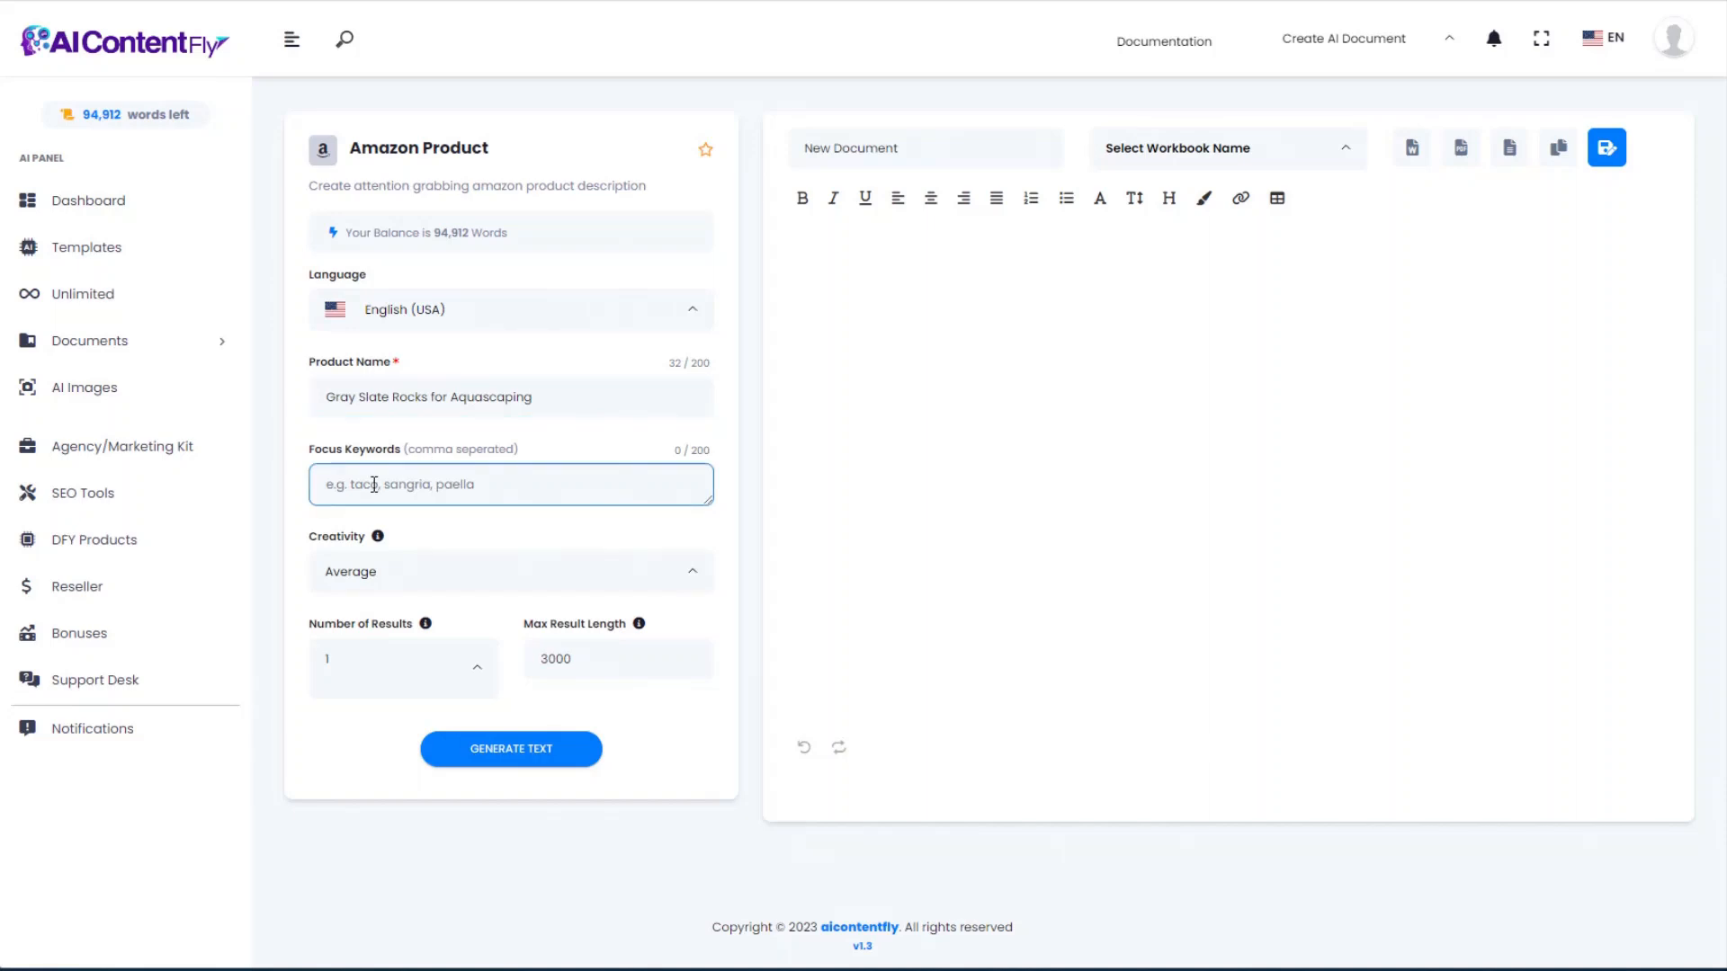
{"action": "type", "text": "aquascape, aquarium, rocks, slate, natural, beautiful, safe"}
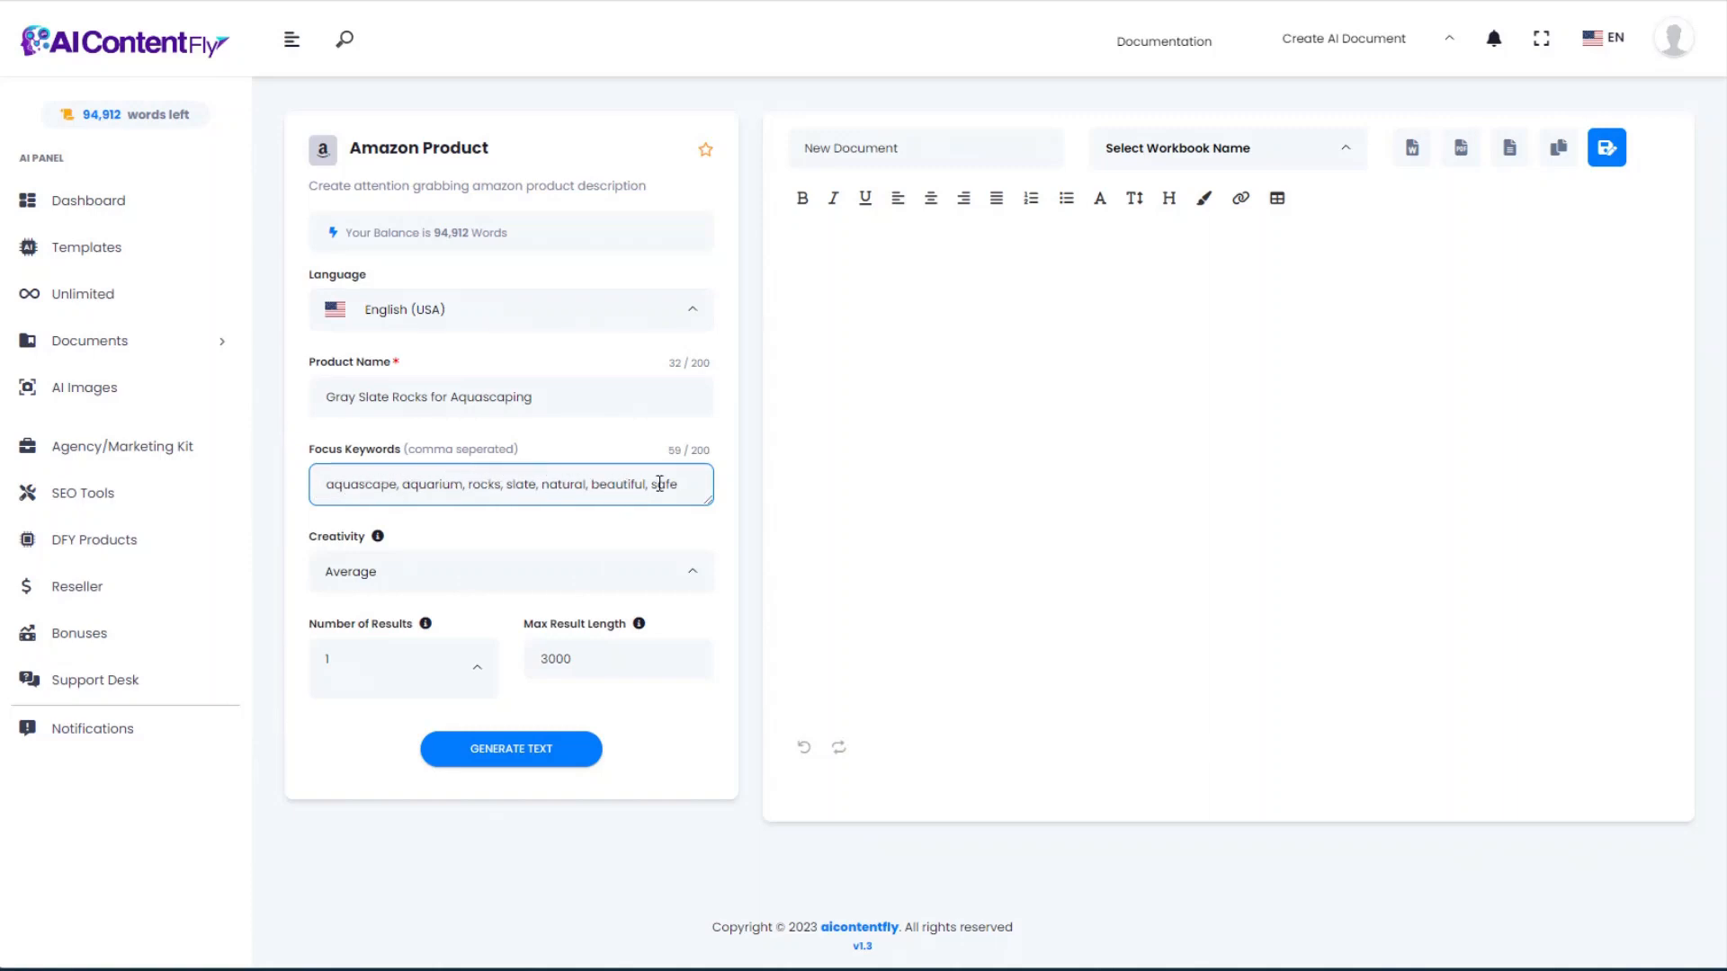
{"action": "left_click", "coordinate": [490, 749]}
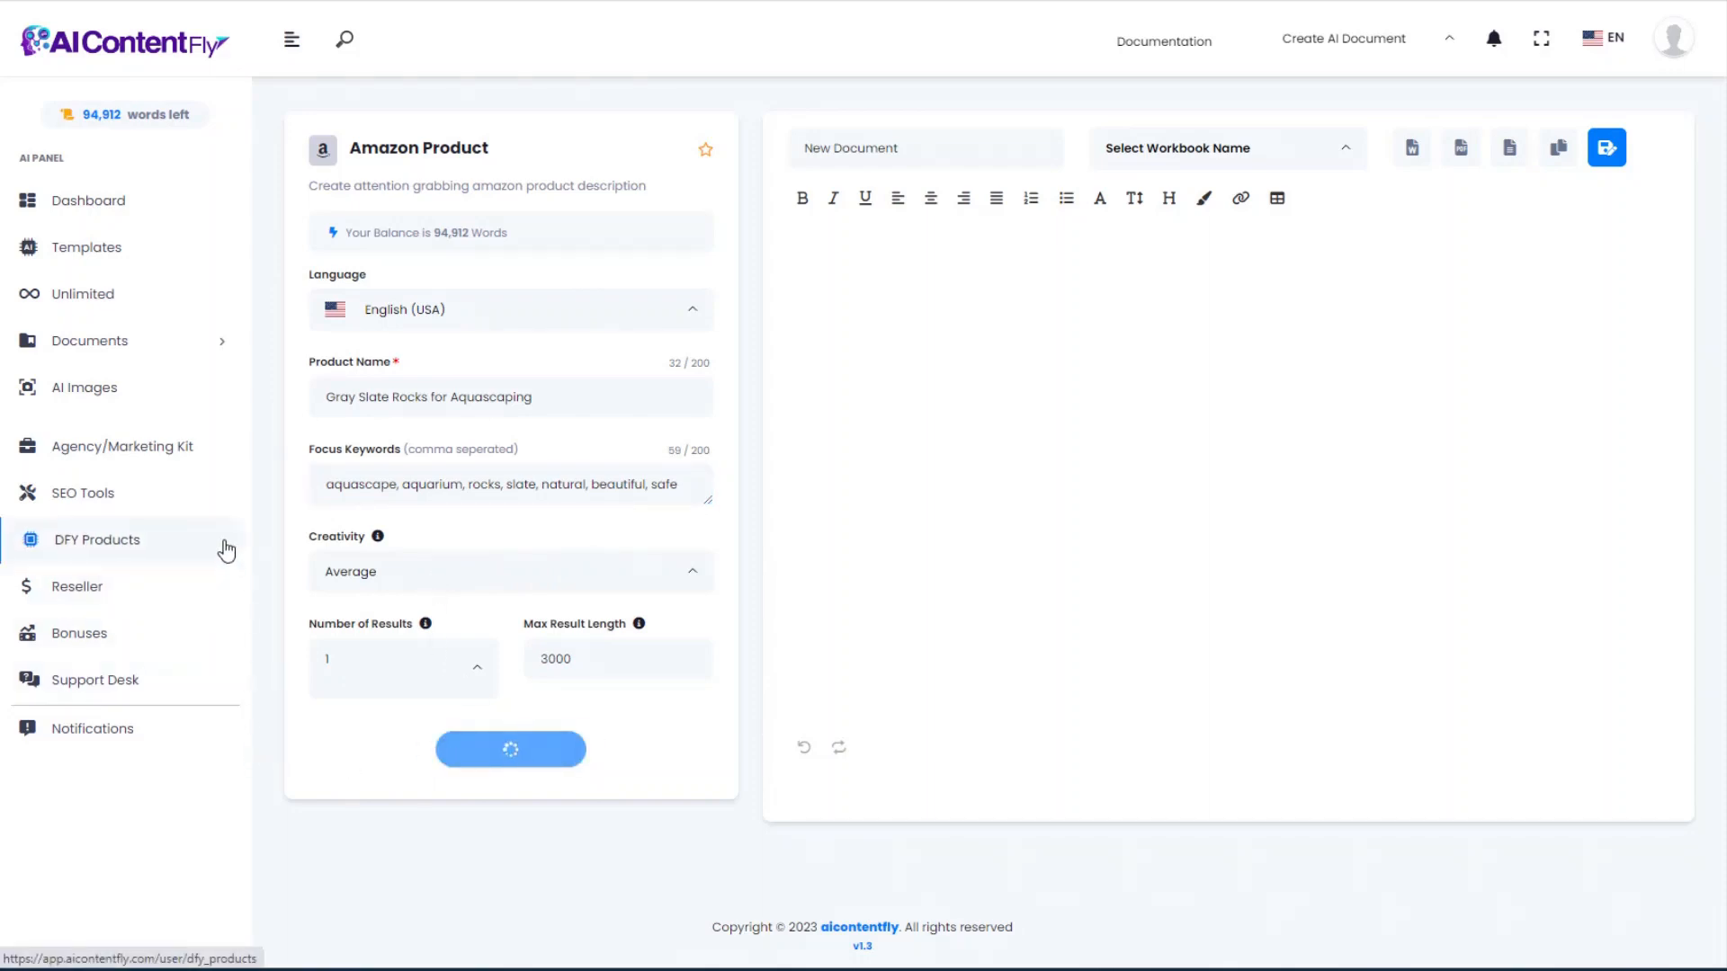
{"action": "left_click_drag", "start_coordinate": [1009, 353], "coordinate": [793, 285]}
{"action": "key", "text": "ctrl+c"}
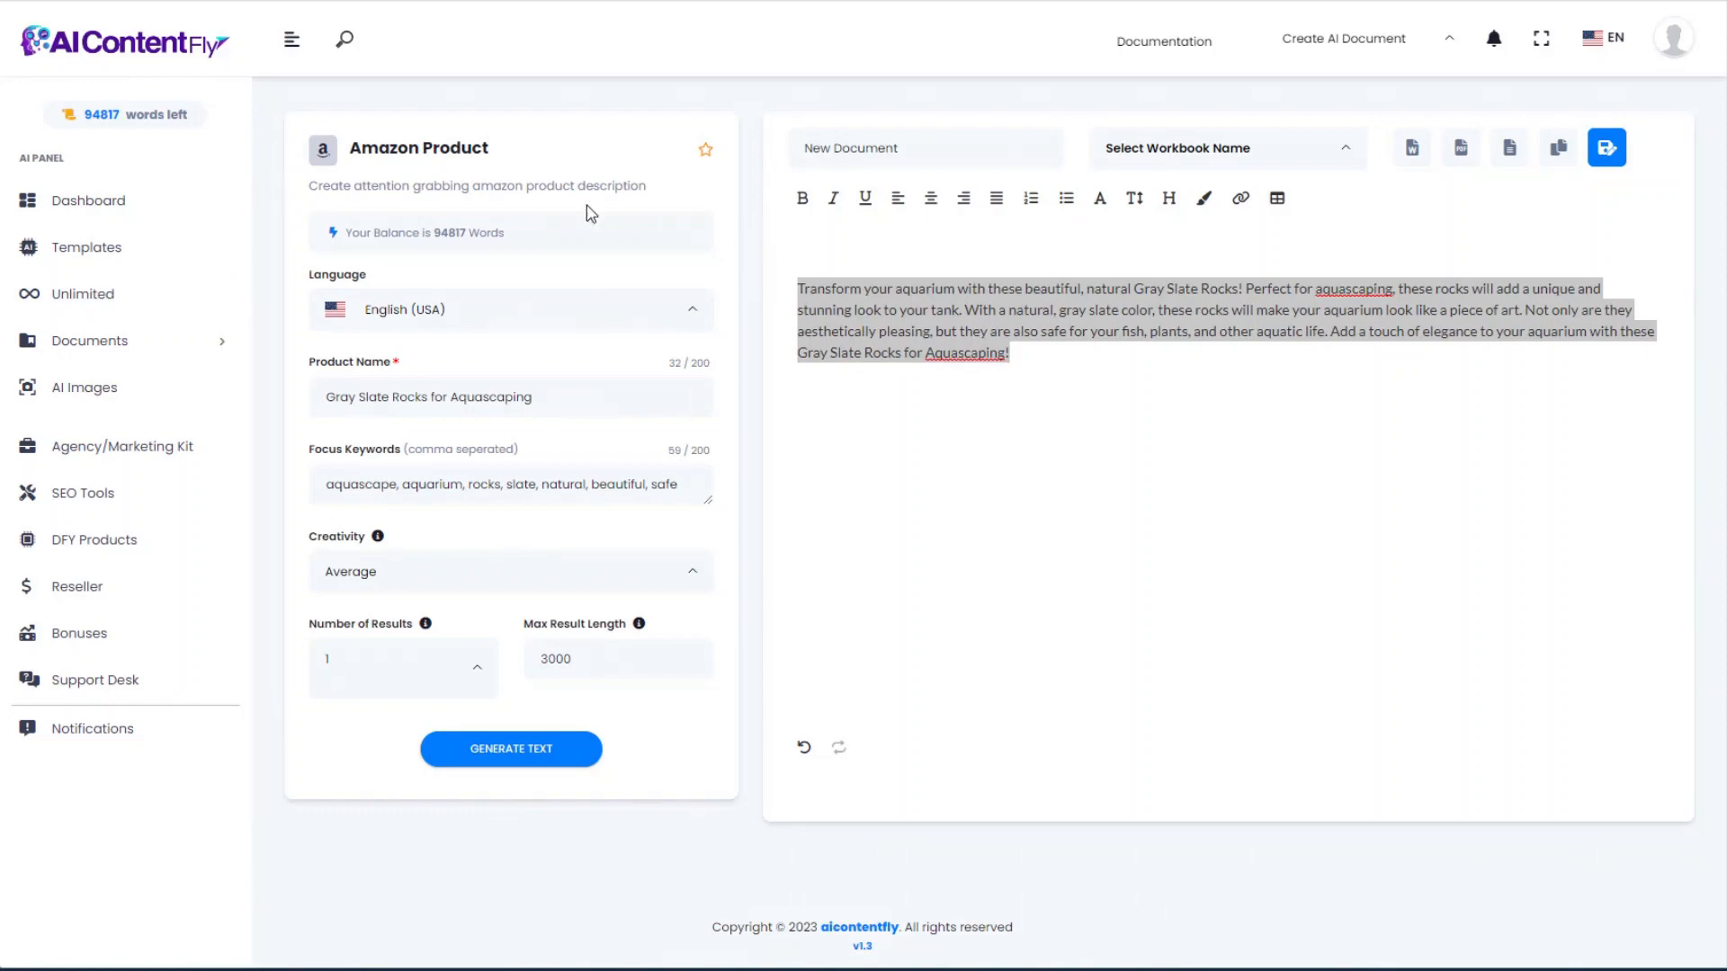
{"action": "key", "text": "alt+Left"}
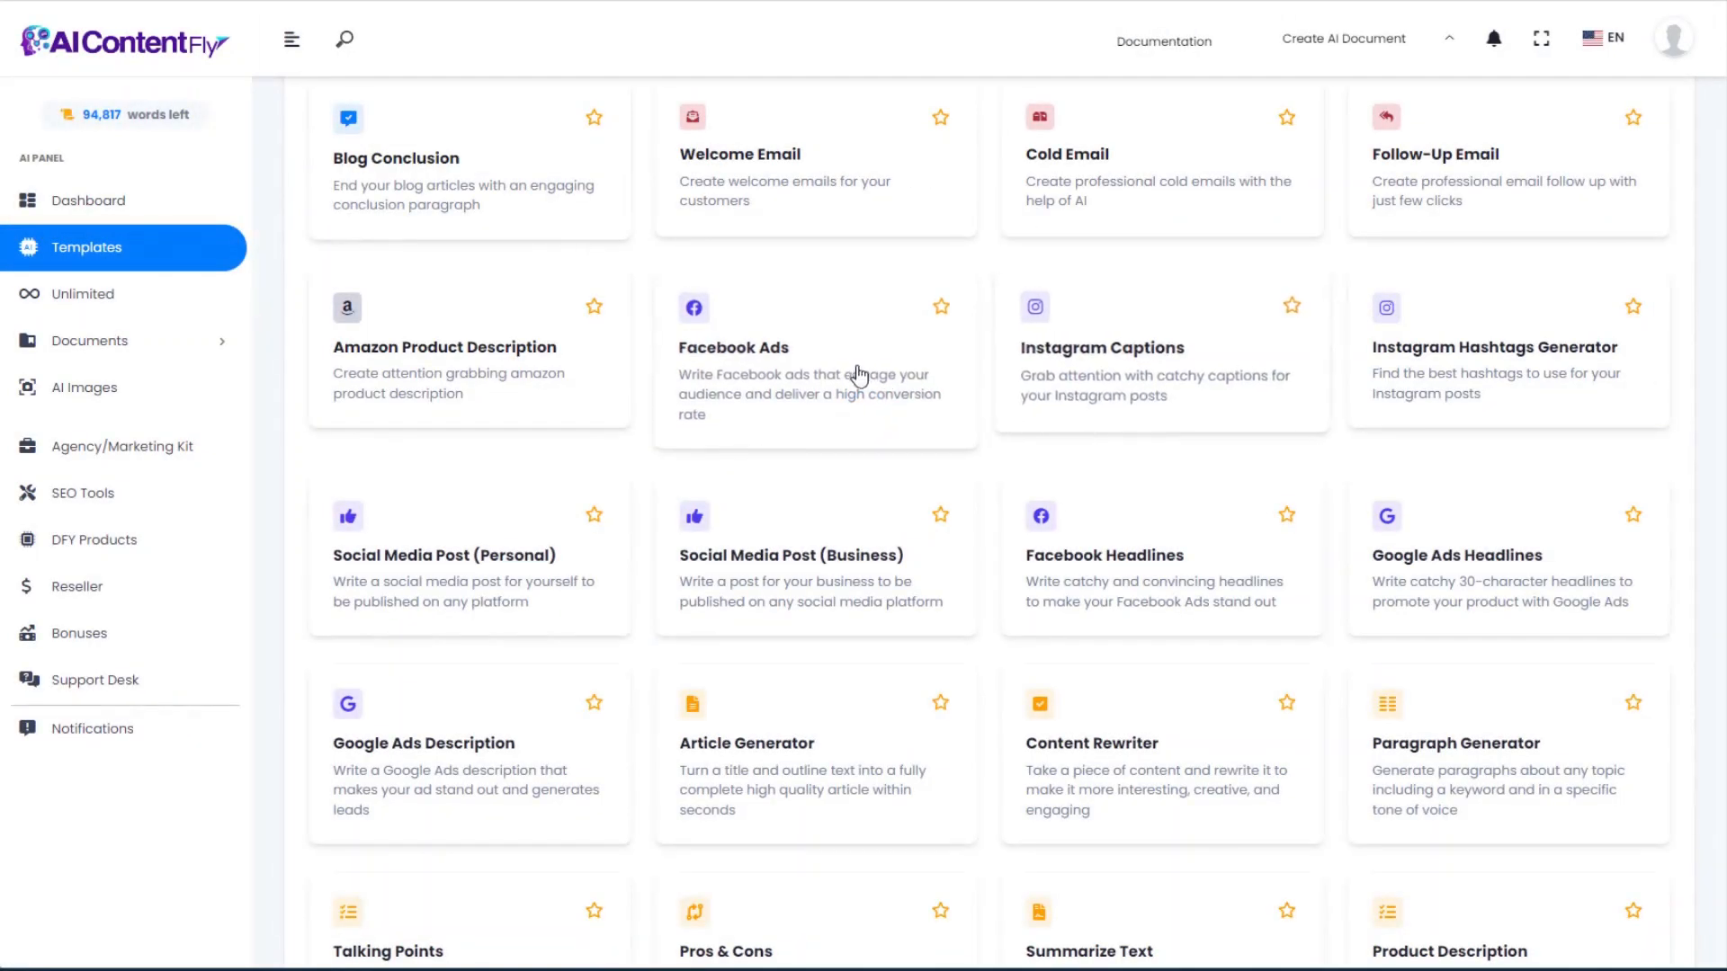
Step: In Facebook Ads, enter product 'Gray Slate Rocks for Aquascaping' and the aquascaping-enthusiast audience
{"action": "left_click", "coordinate": [800, 368]}
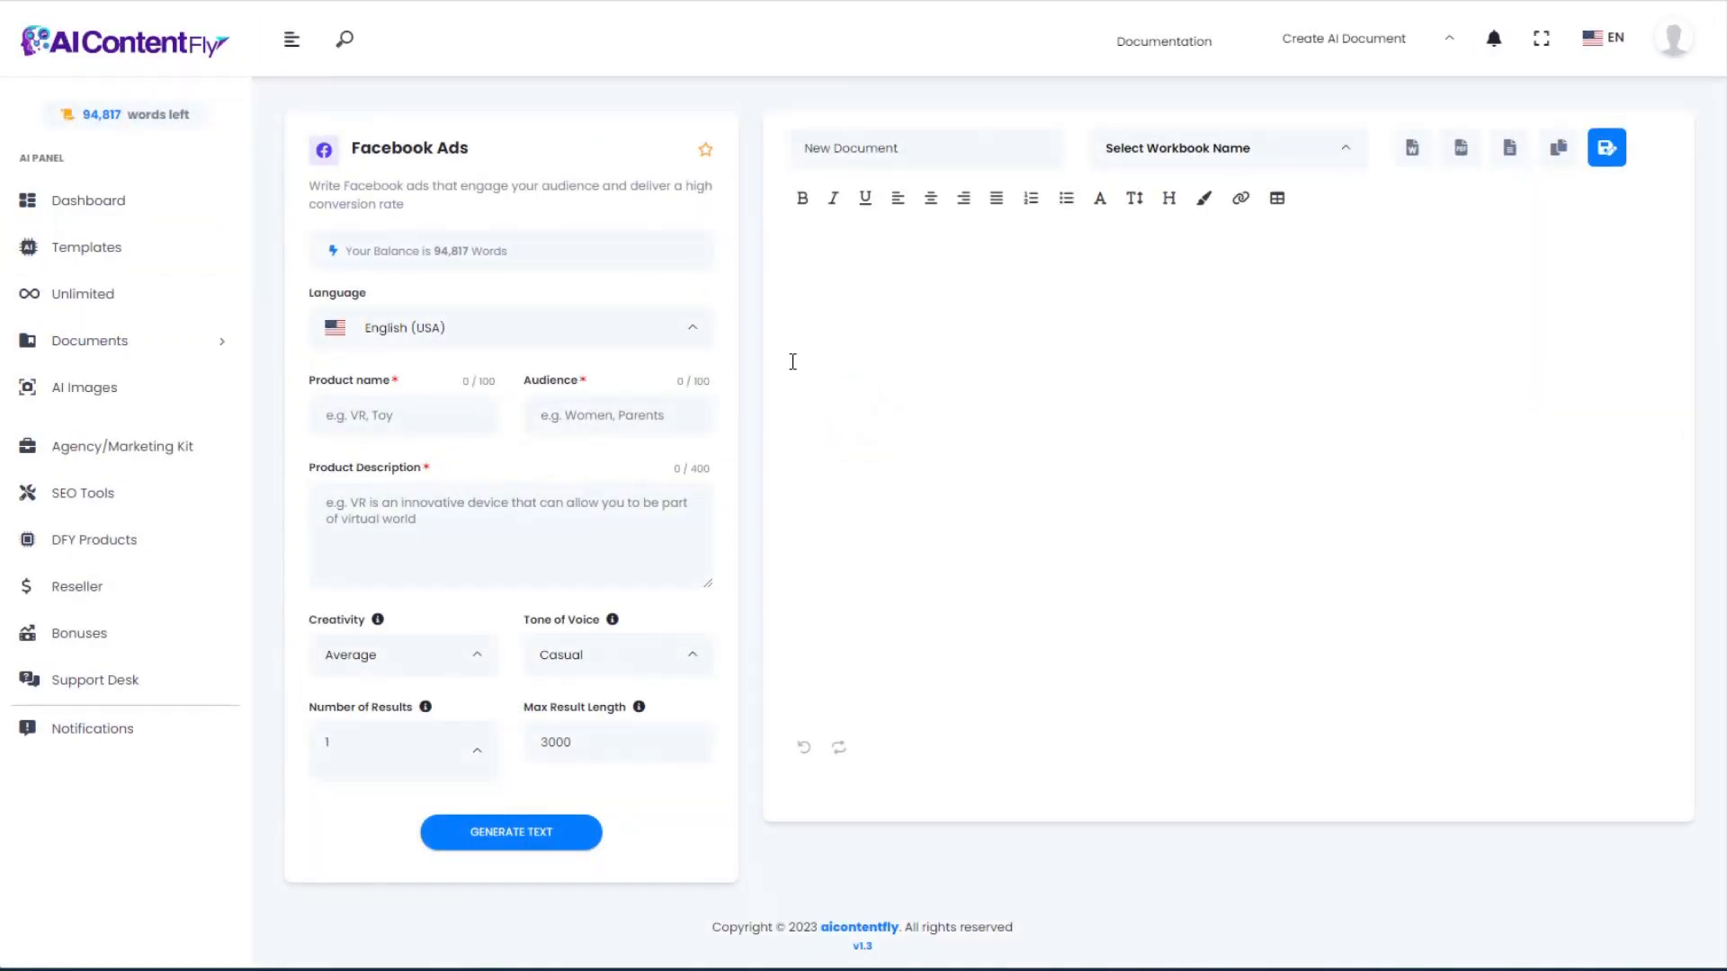
{"action": "left_click", "coordinate": [375, 415]}
{"action": "key", "text": "ctrl+v"}
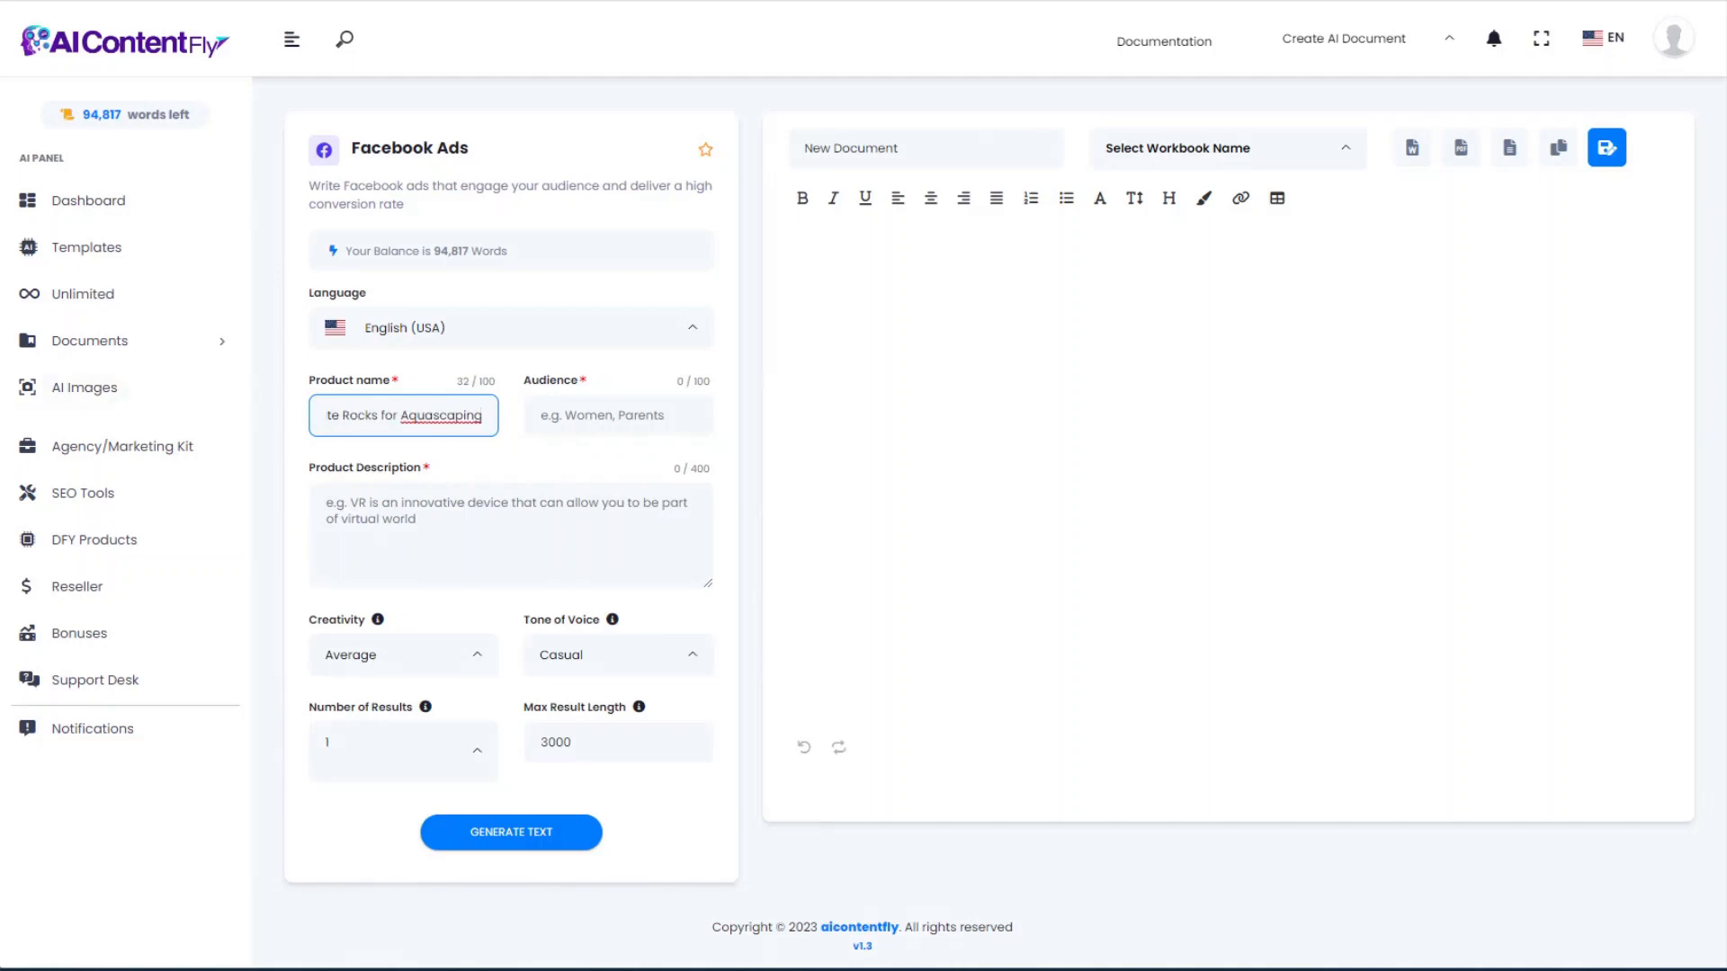
{"action": "key", "text": "alt+Tab"}
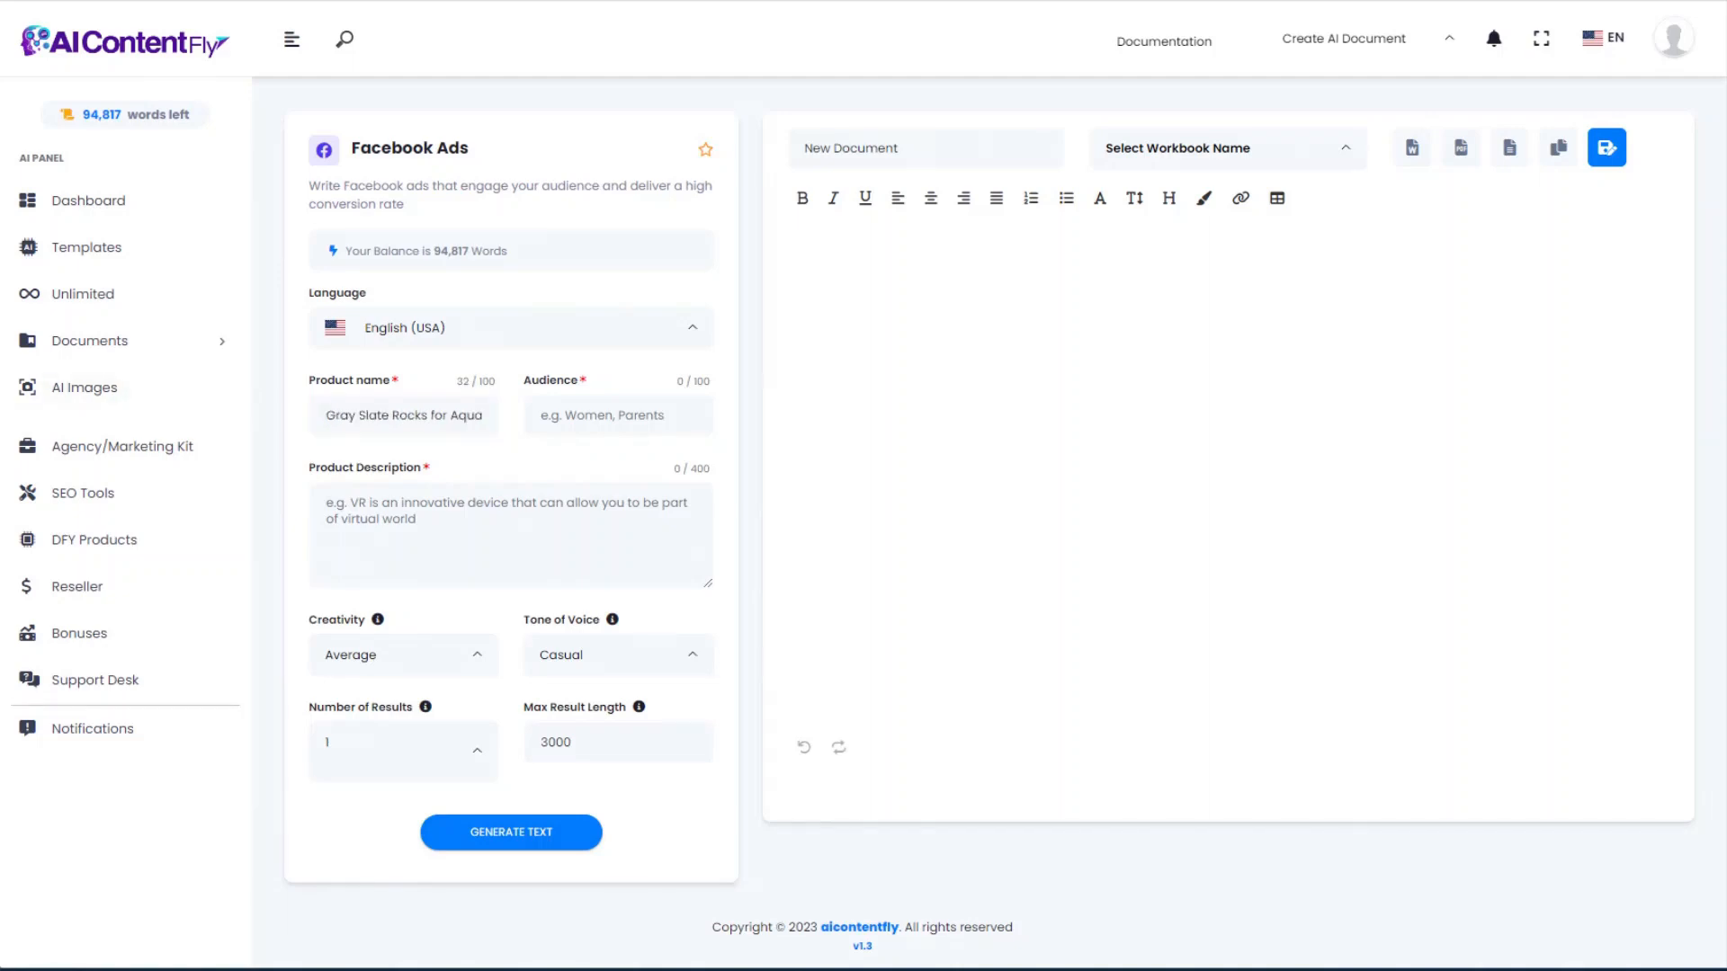
{"action": "left_click", "coordinate": [540, 419]}
{"action": "key", "text": "ctrl+v"}
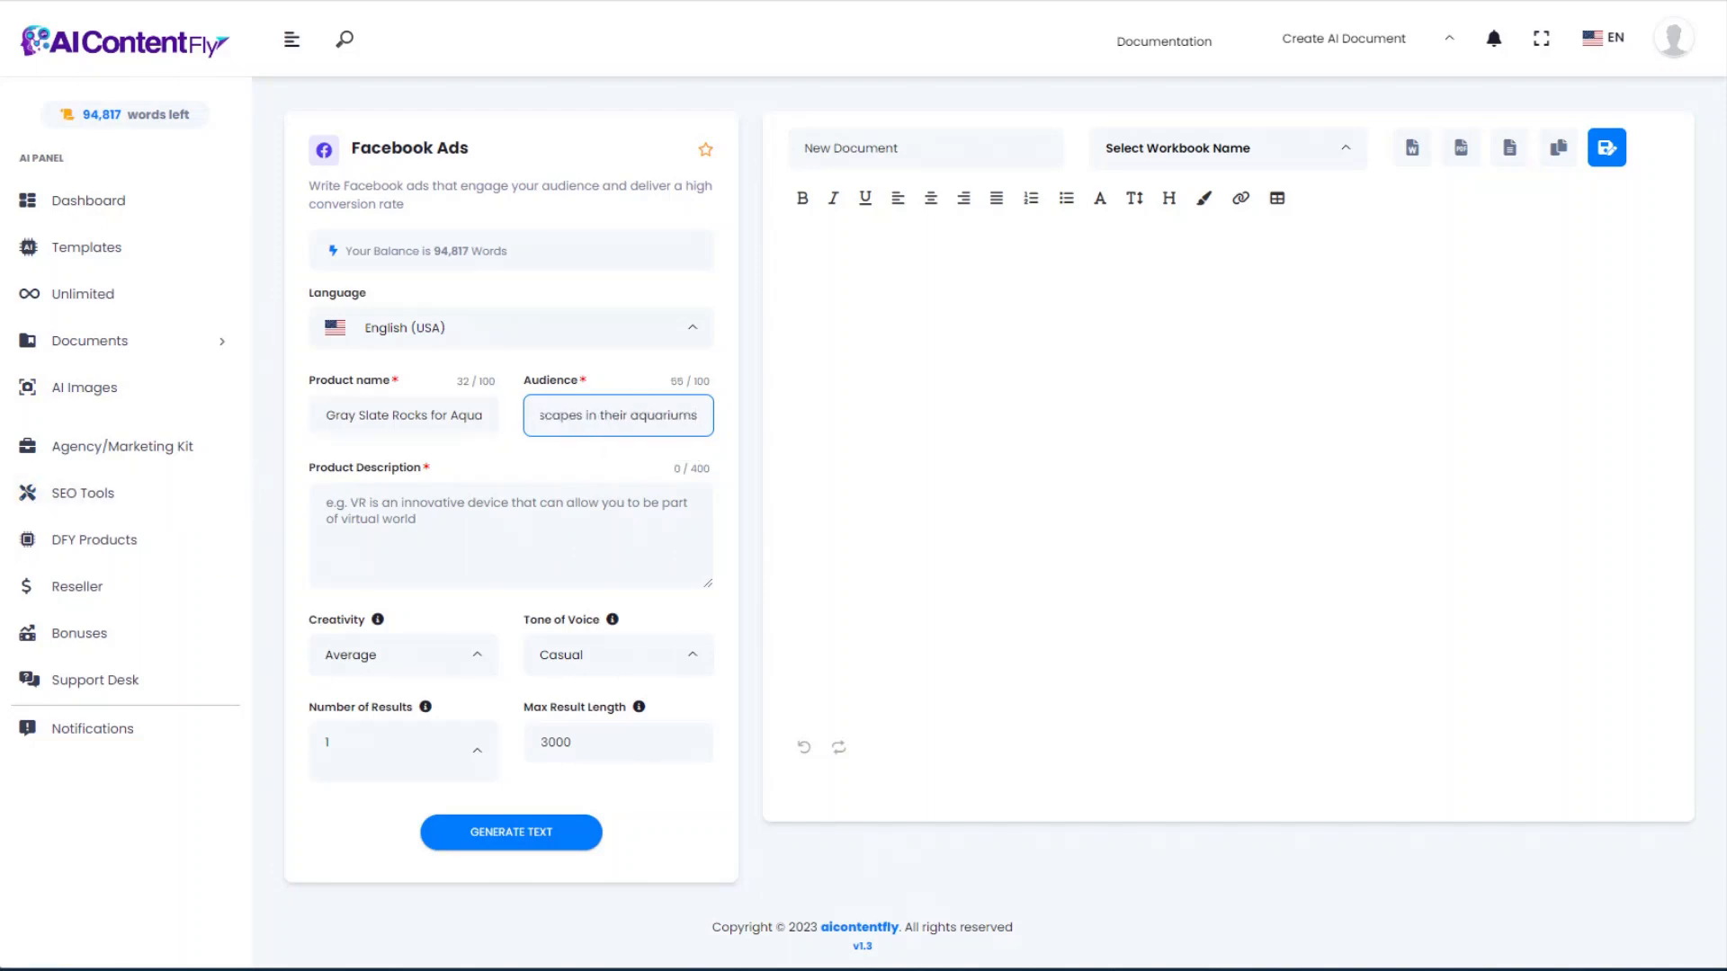
{"action": "key", "text": "alt+Tab"}
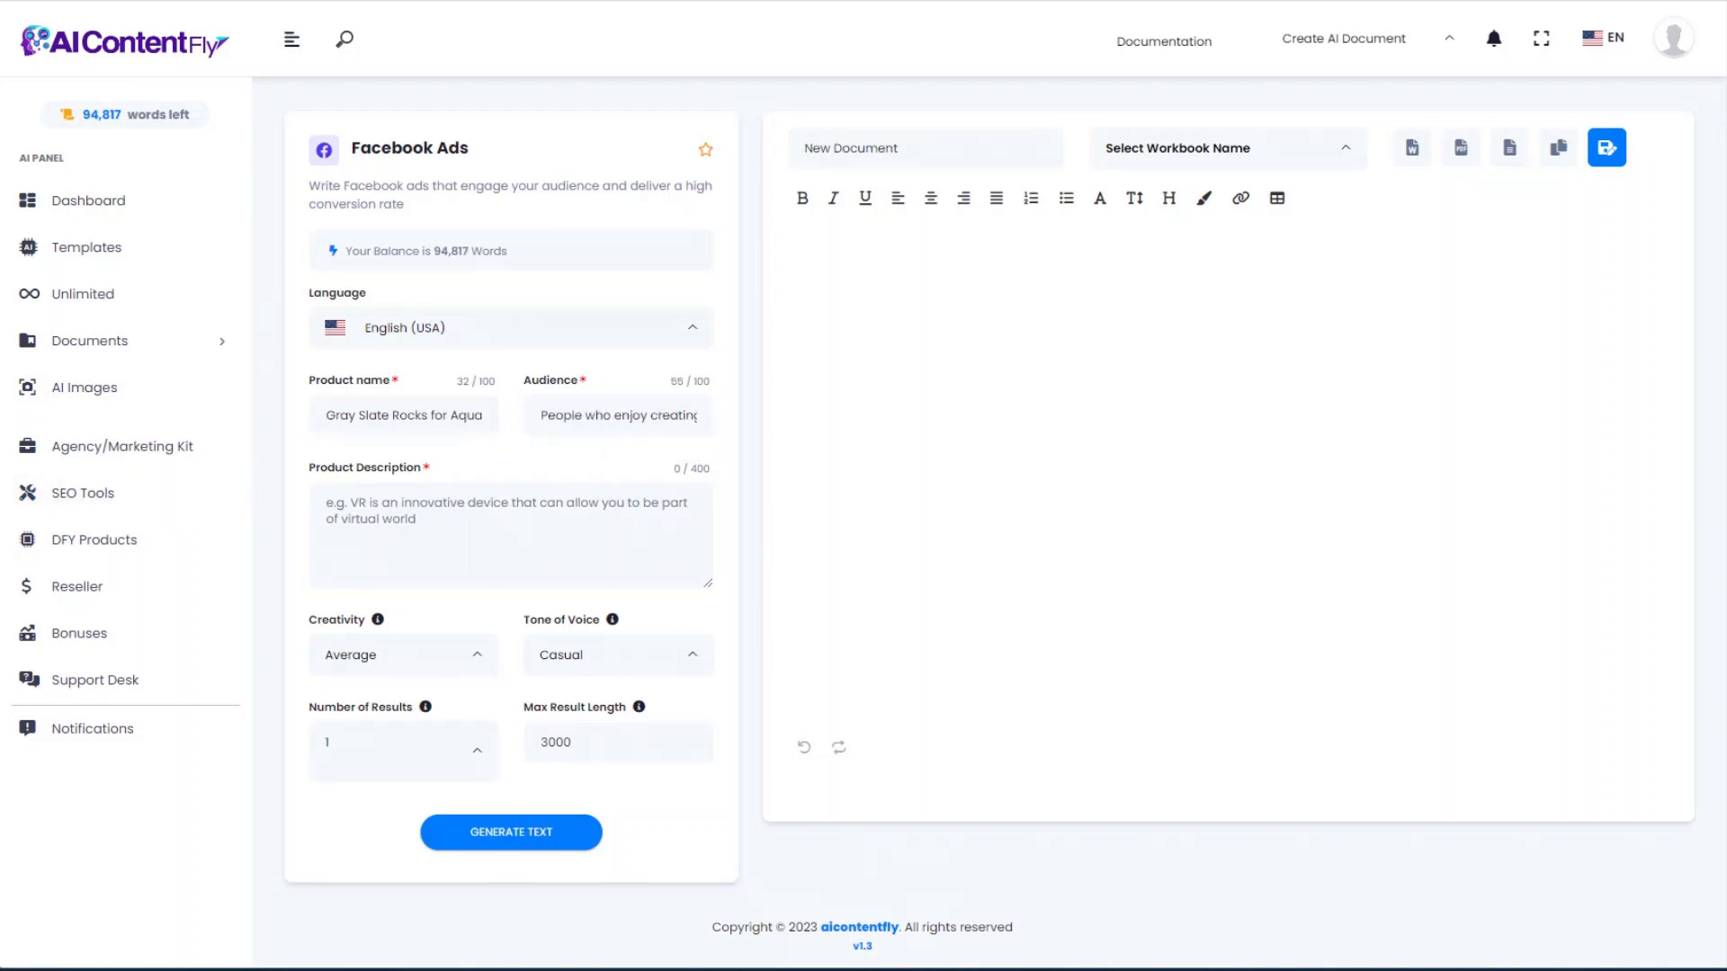
Step: Paste the product description trimmed under 400 characters and generate the casual ad
{"action": "left_click", "coordinate": [341, 498]}
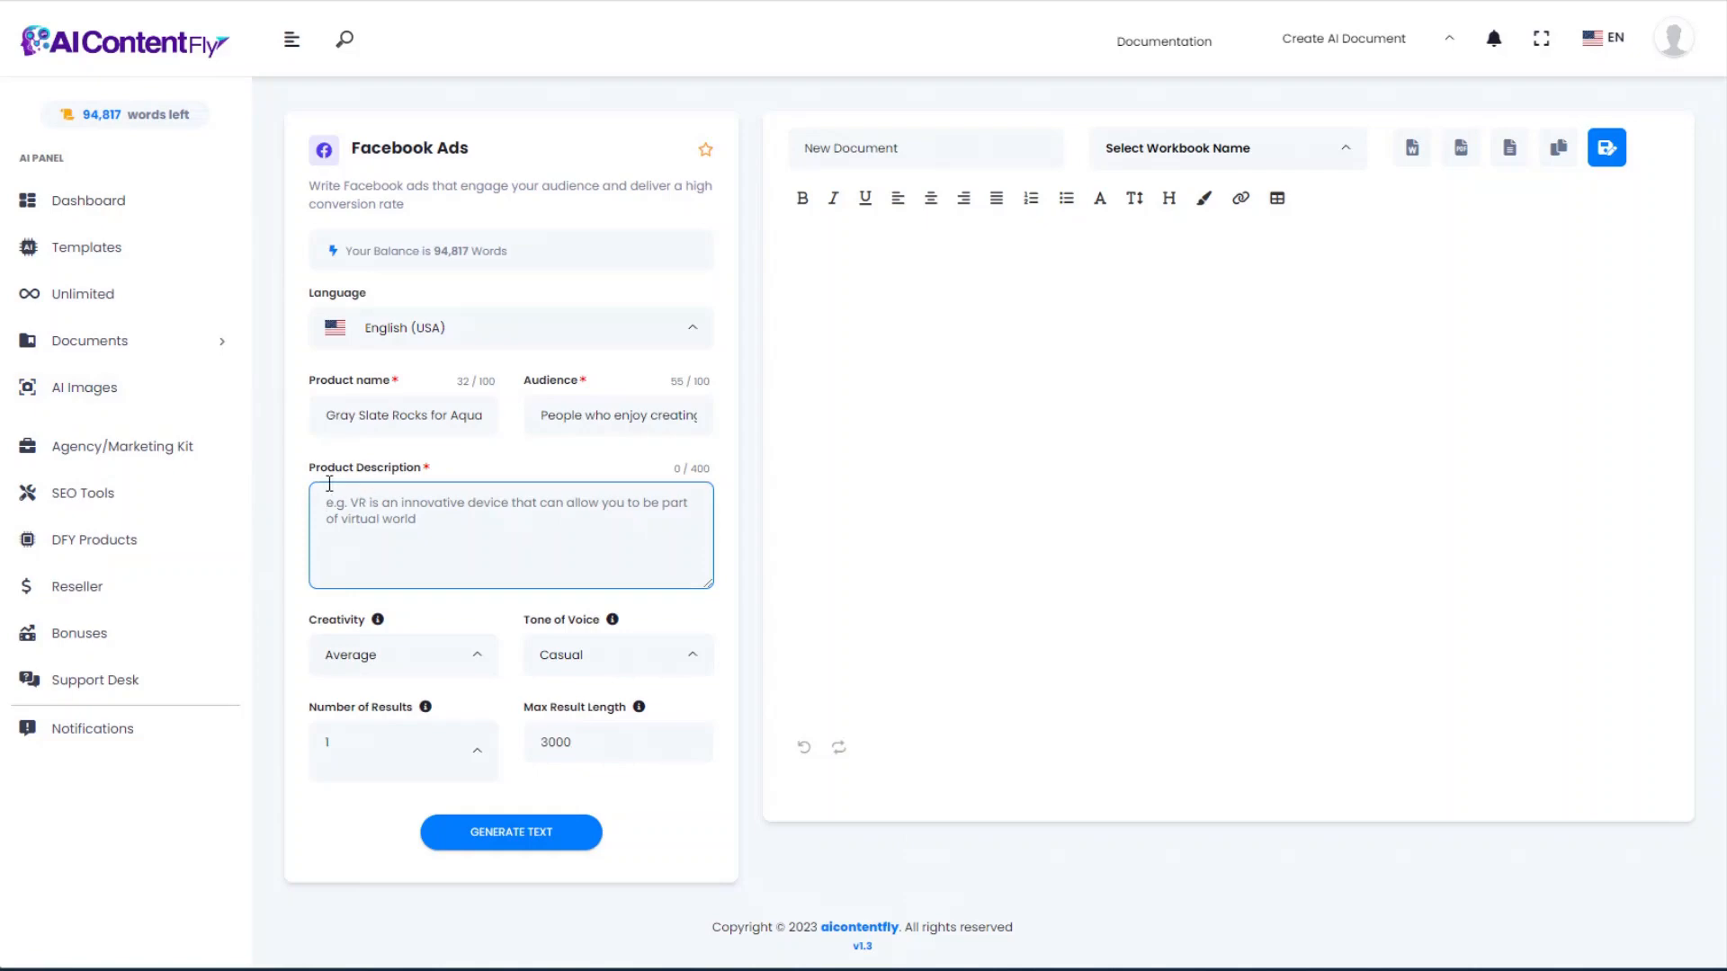
{"action": "key", "text": "ctrl+v"}
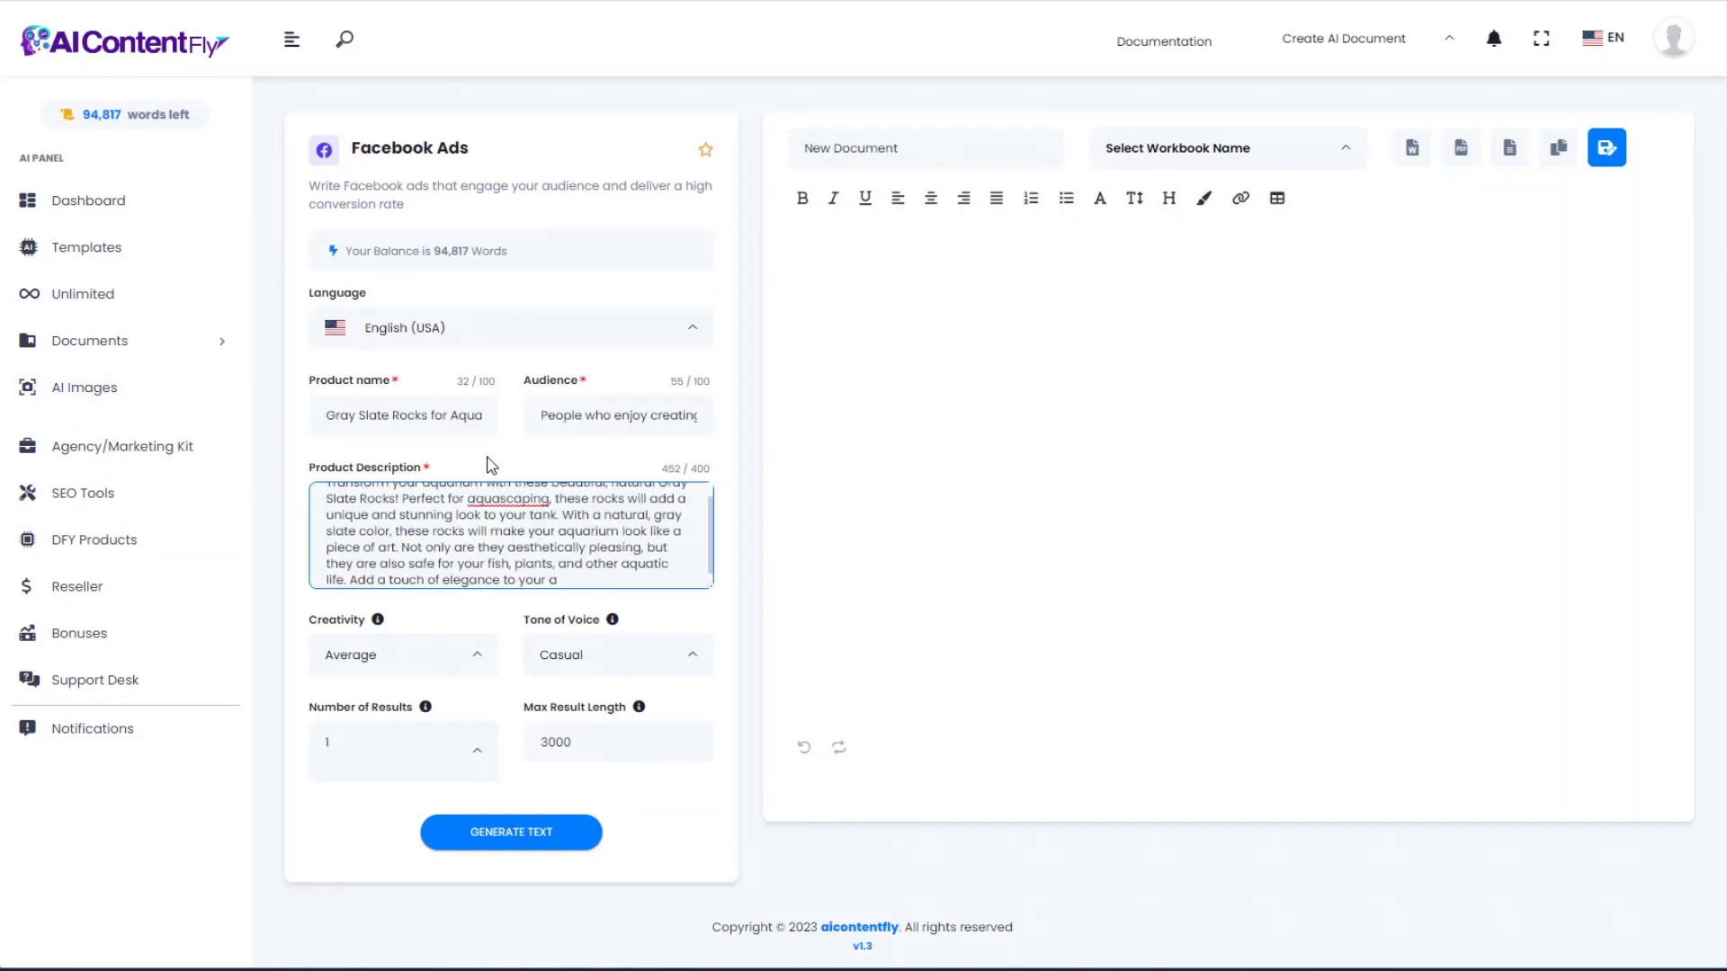
{"action": "left_click_drag", "start_coordinate": [553, 579], "coordinate": [356, 568]}
{"action": "key", "text": "BackSpace"}
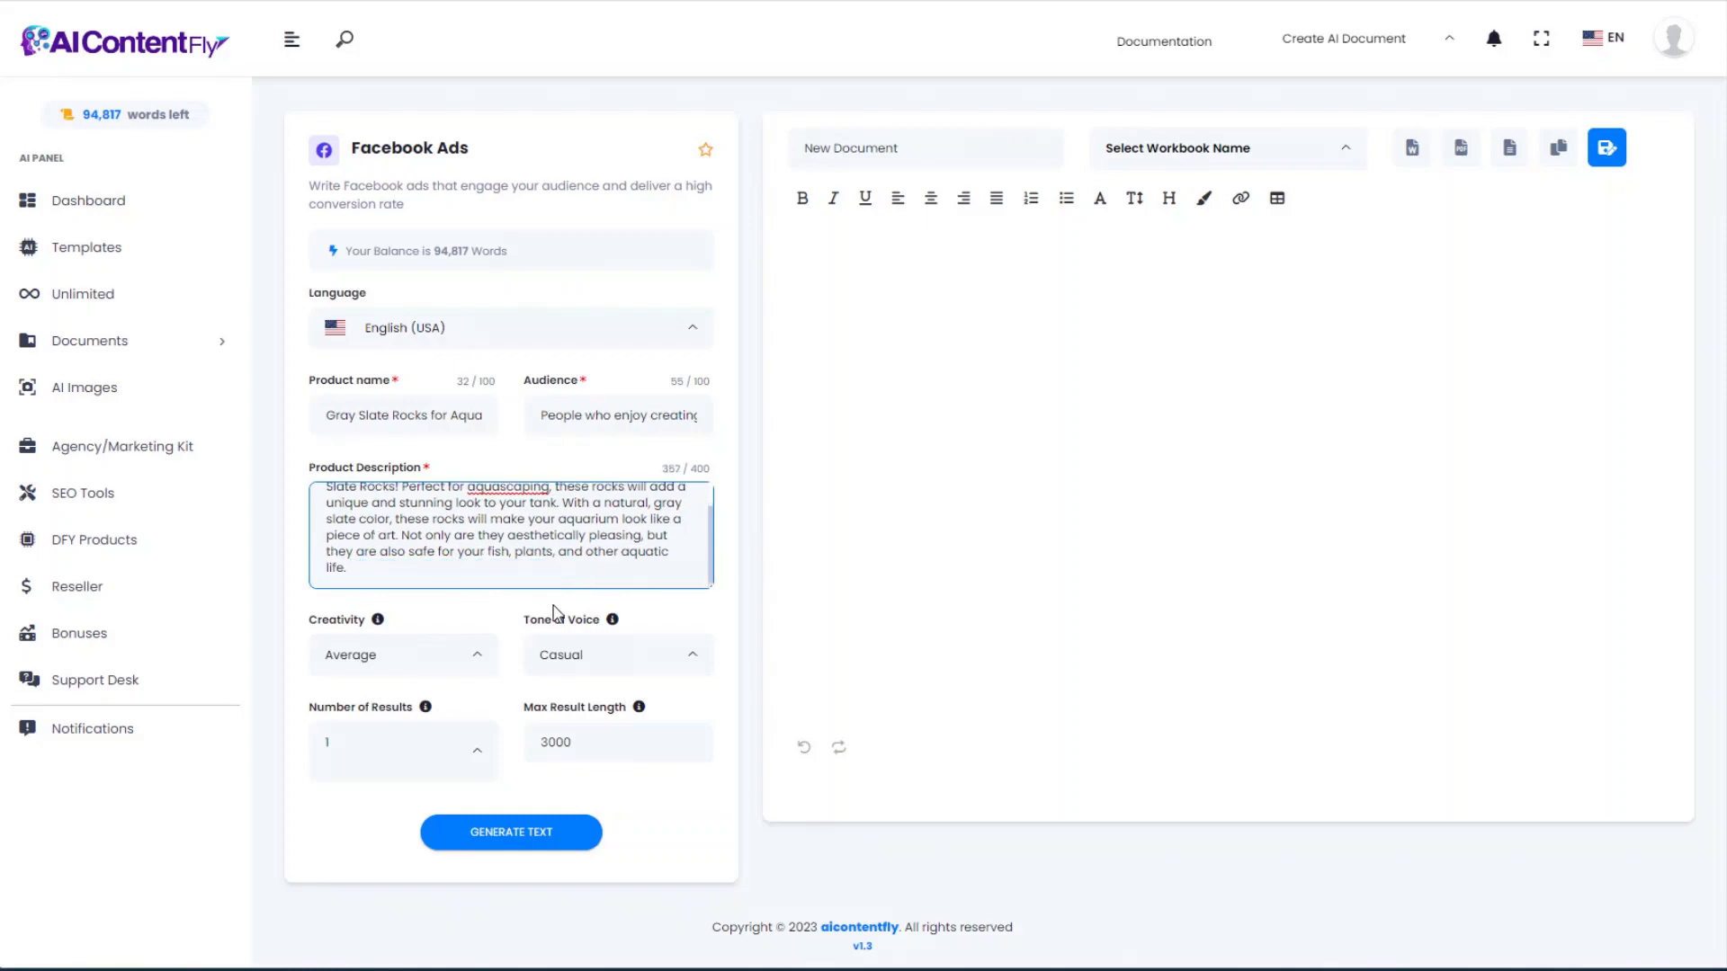
{"action": "left_click", "coordinate": [517, 844]}
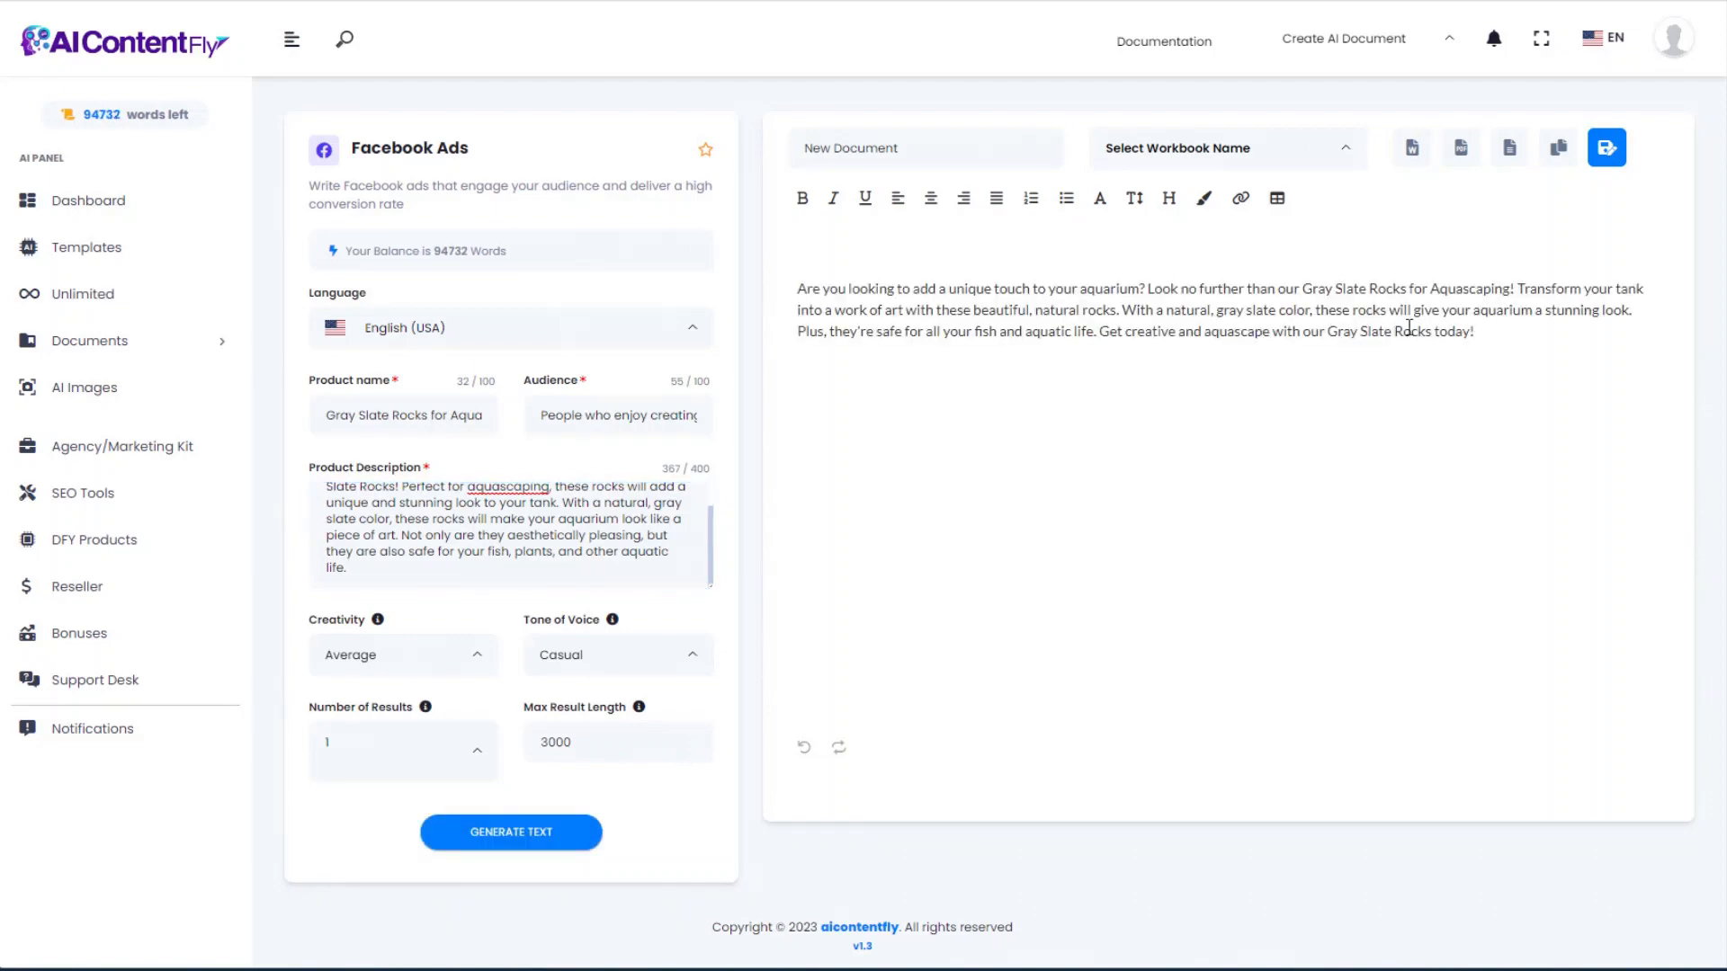
{"action": "left_click_drag", "start_coordinate": [1487, 330], "coordinate": [1541, 348]}
{"action": "left_click", "coordinate": [818, 288]}
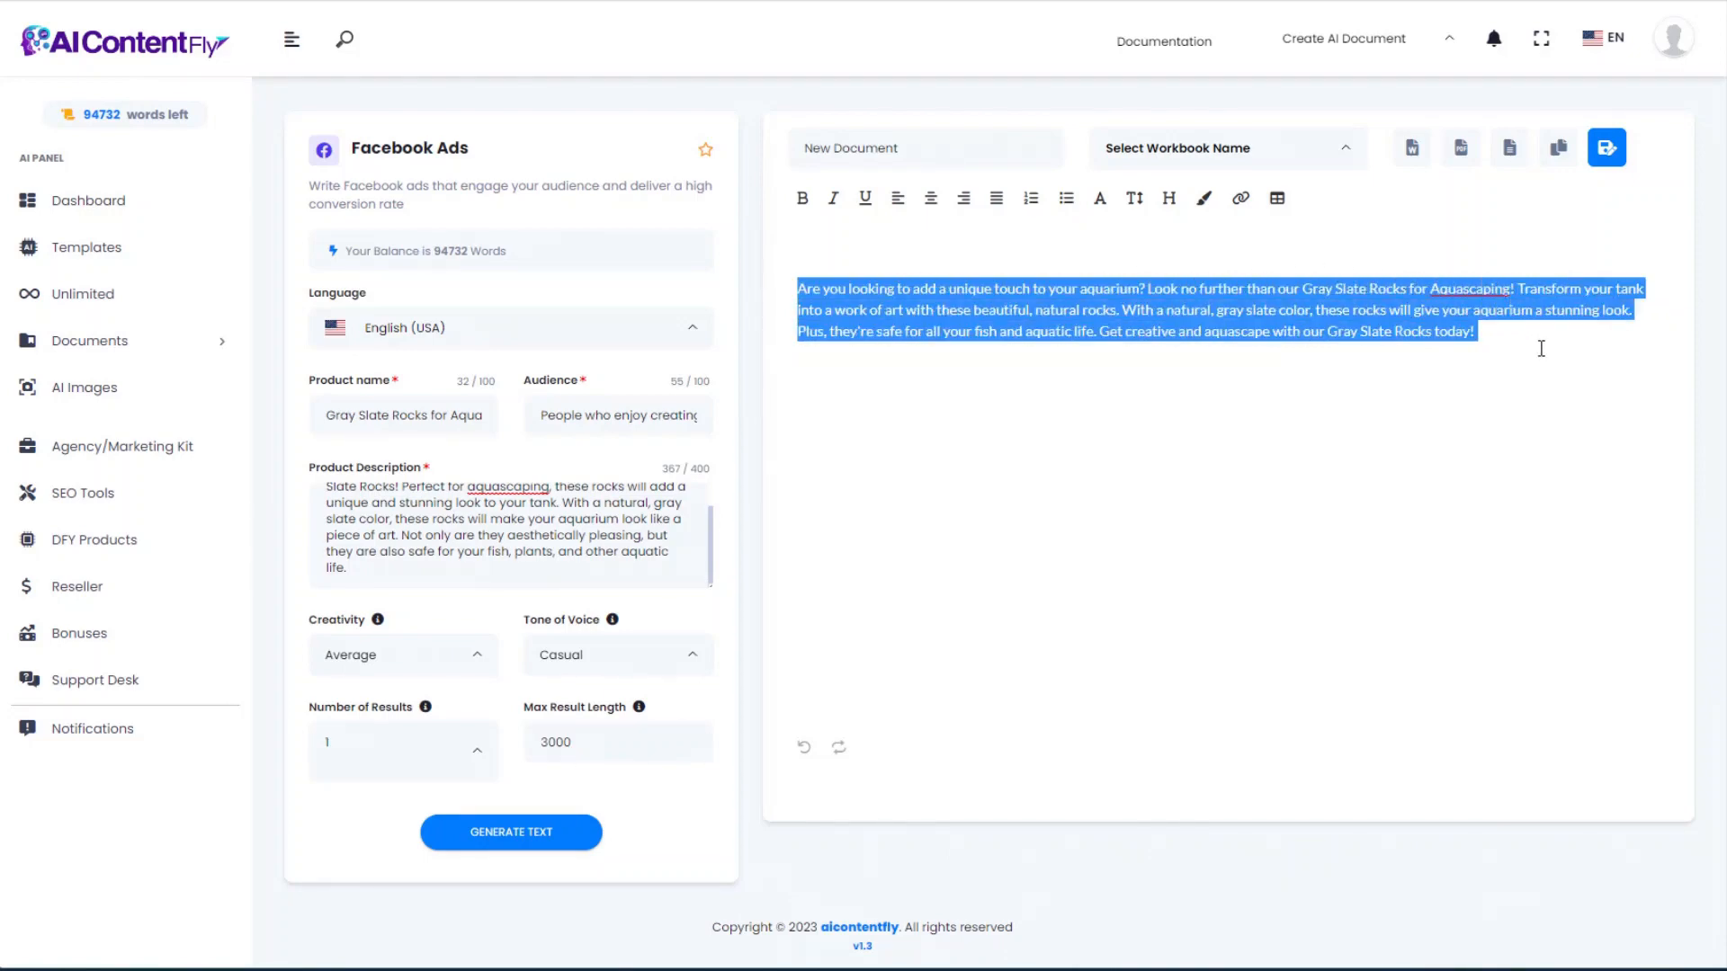
{"action": "key", "text": "alt+Left"}
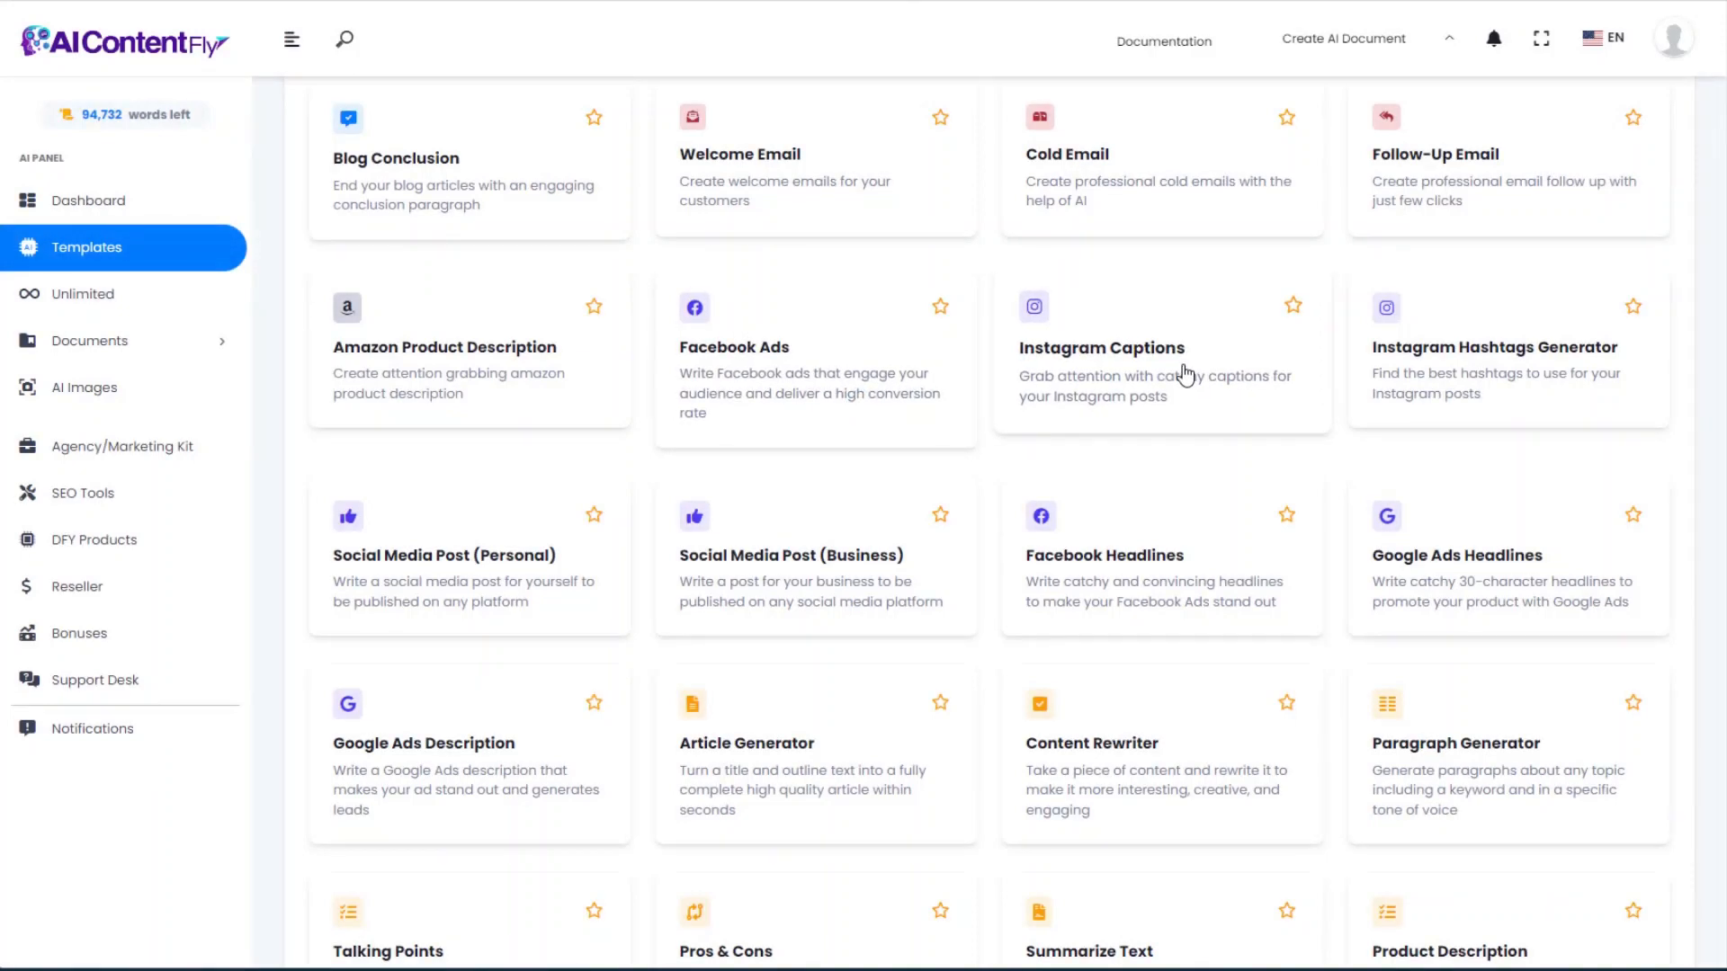
Step: Generate five casual Instagram captions about getting started with aquascaping from the pasted topic
{"action": "left_click", "coordinate": [1185, 376]}
{"action": "left_click", "coordinate": [387, 398]}
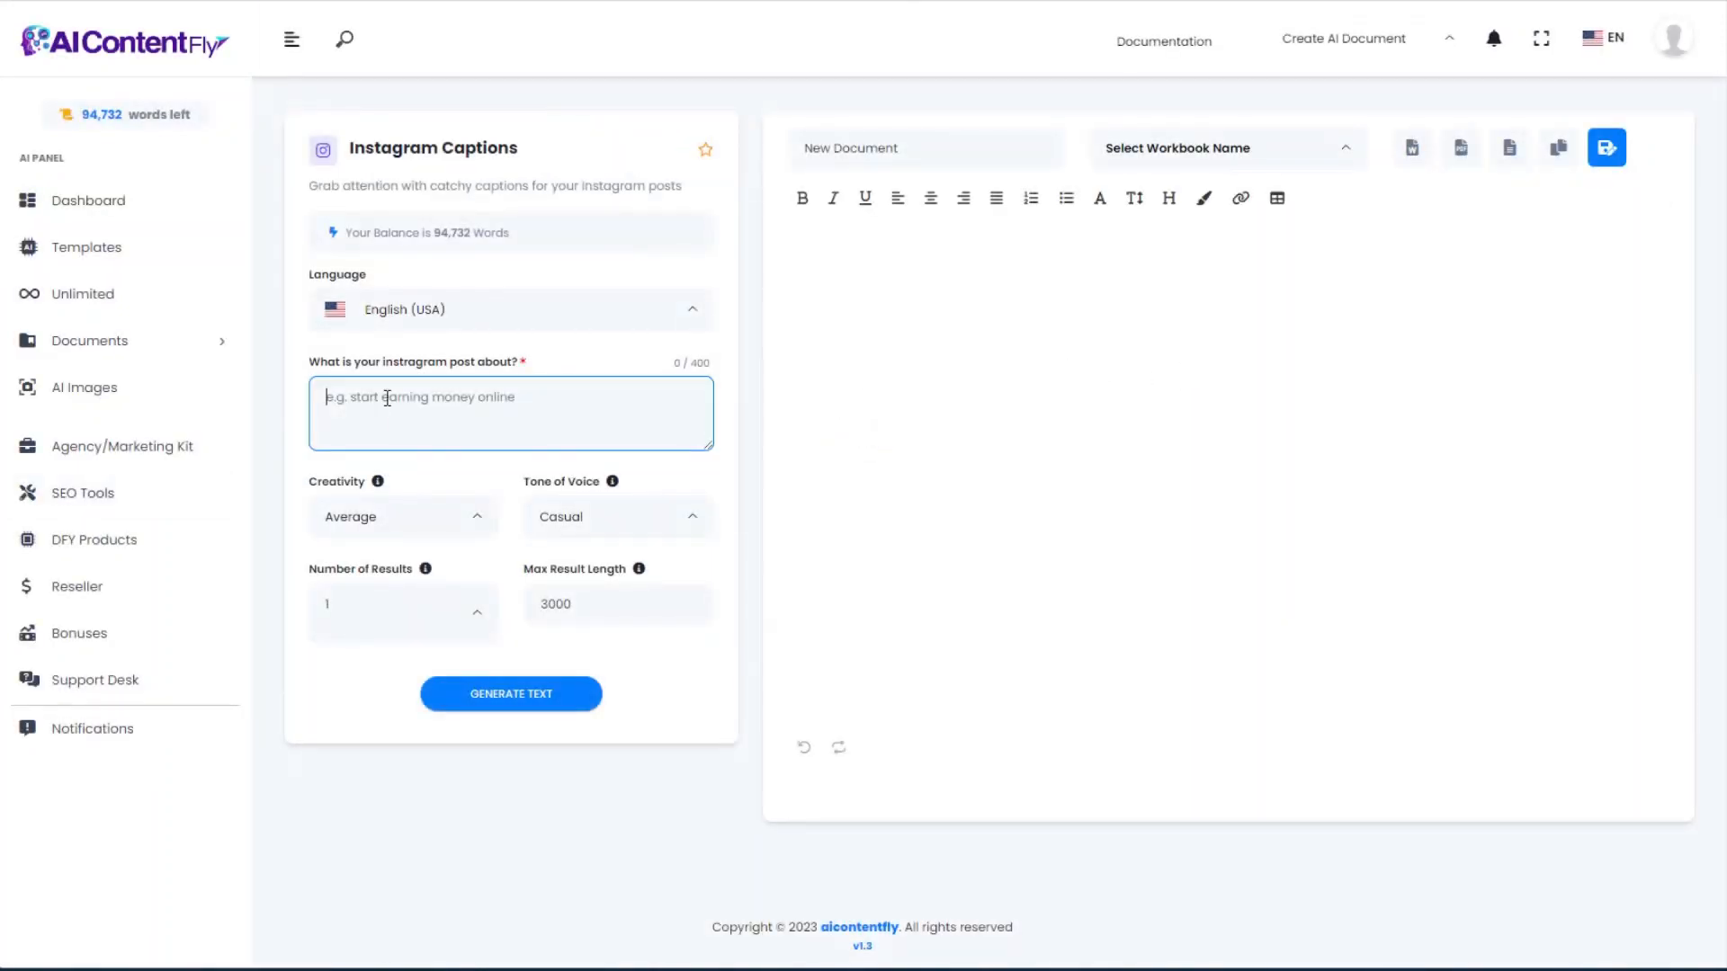
{"action": "type", "text": "How to get started with aquascaping, for beginners who are interested in learning how to create an aquascape in an aquarium."}
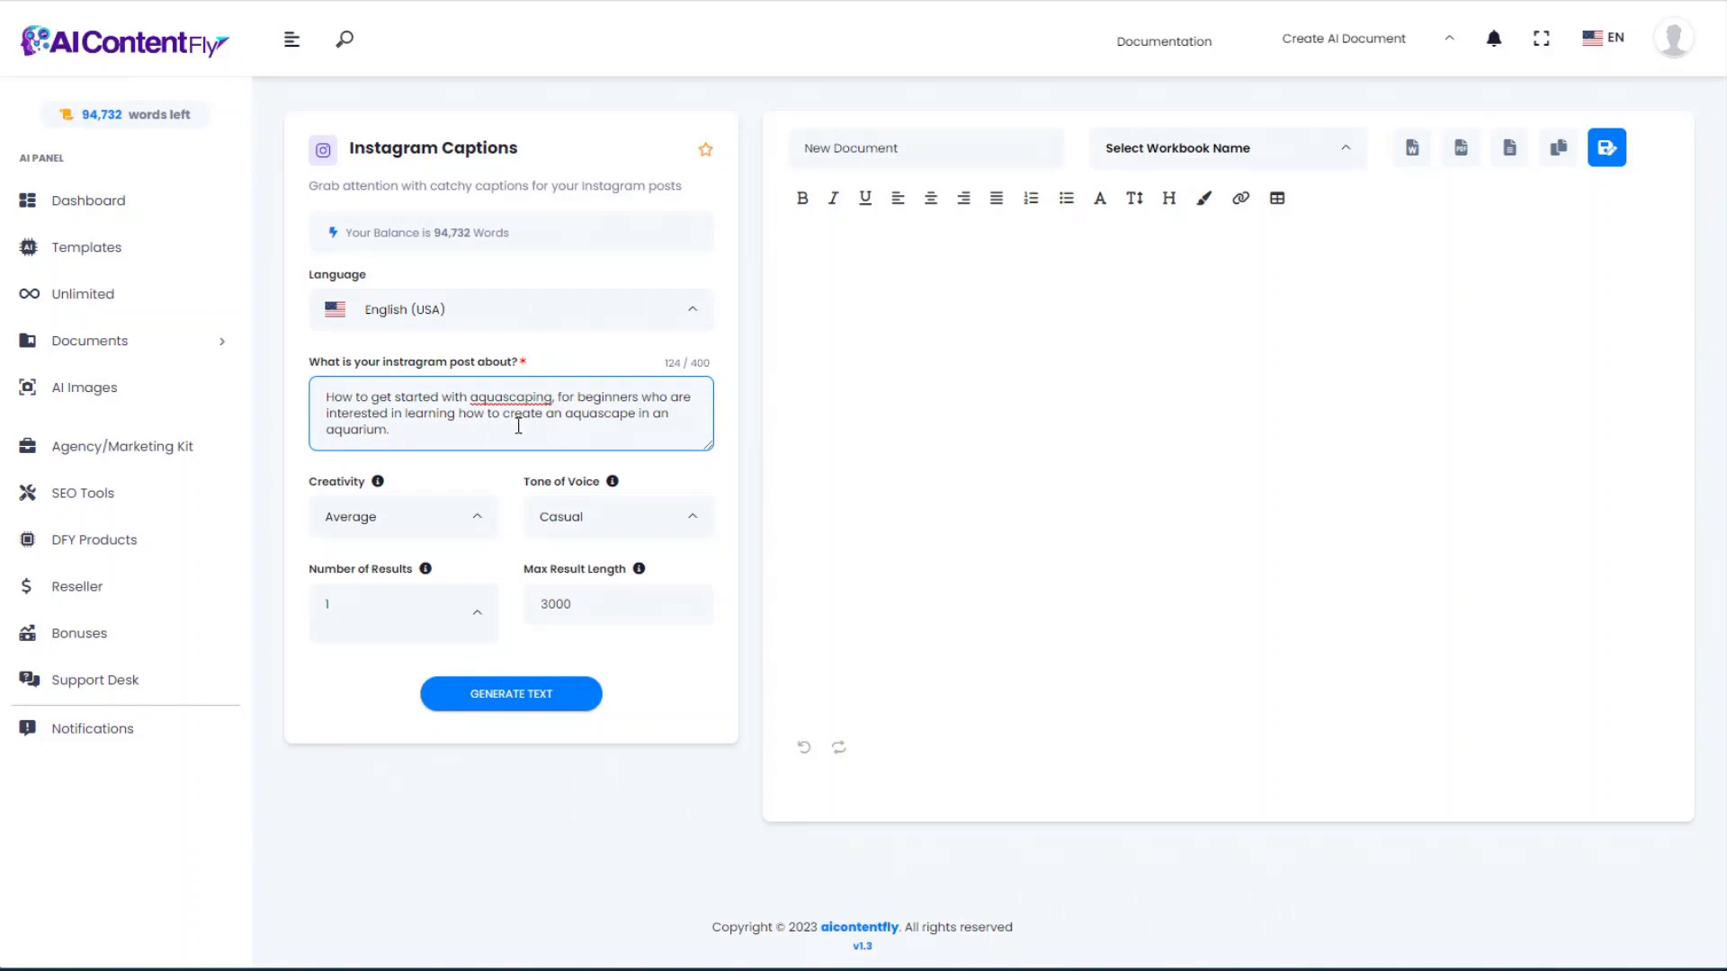
{"action": "left_click", "coordinate": [531, 697]}
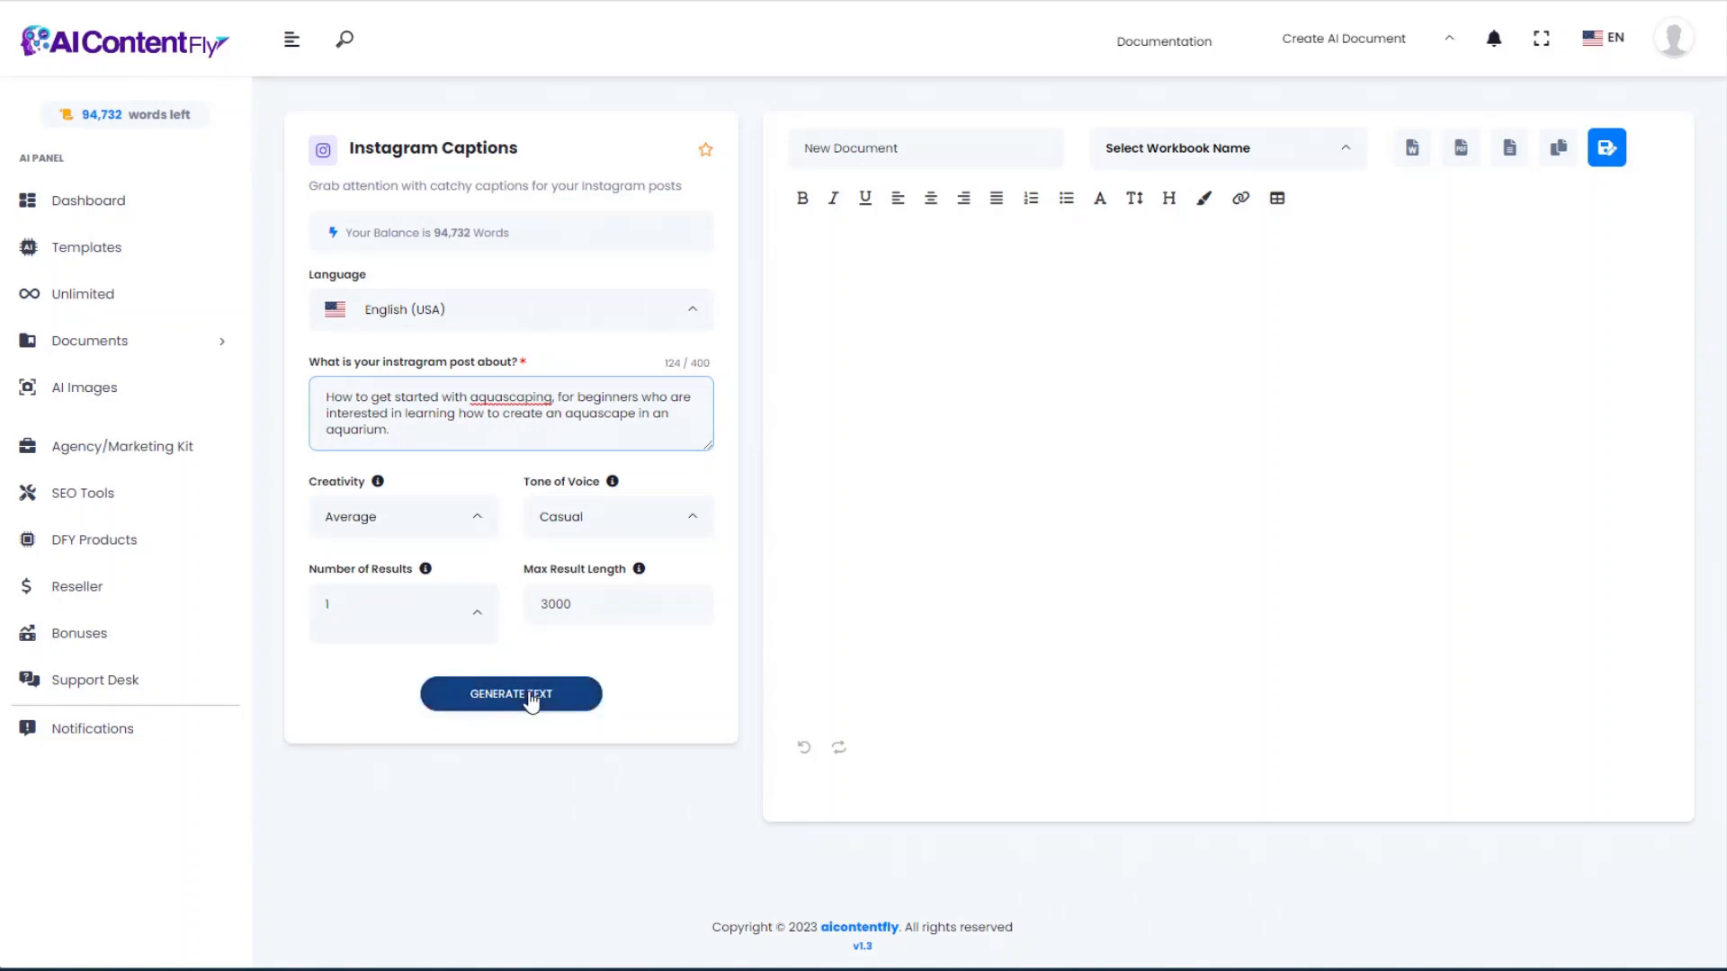
{"action": "left_click", "coordinate": [531, 698]}
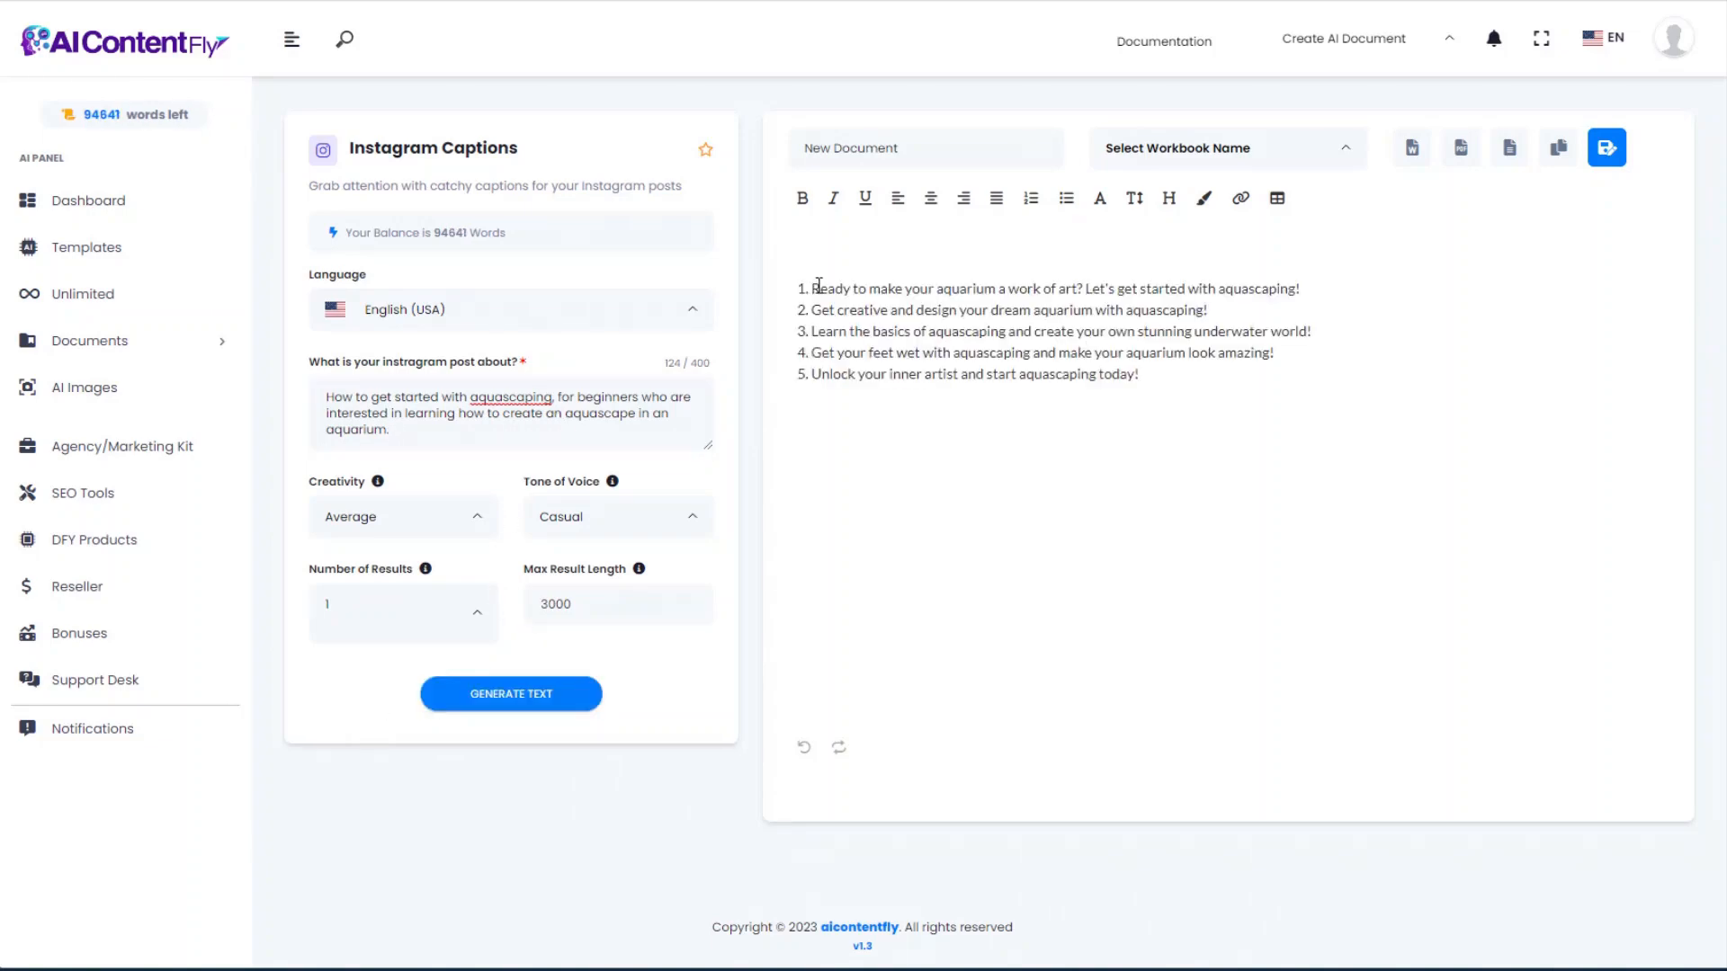
{"action": "left_click_drag", "start_coordinate": [1168, 374], "coordinate": [809, 286]}
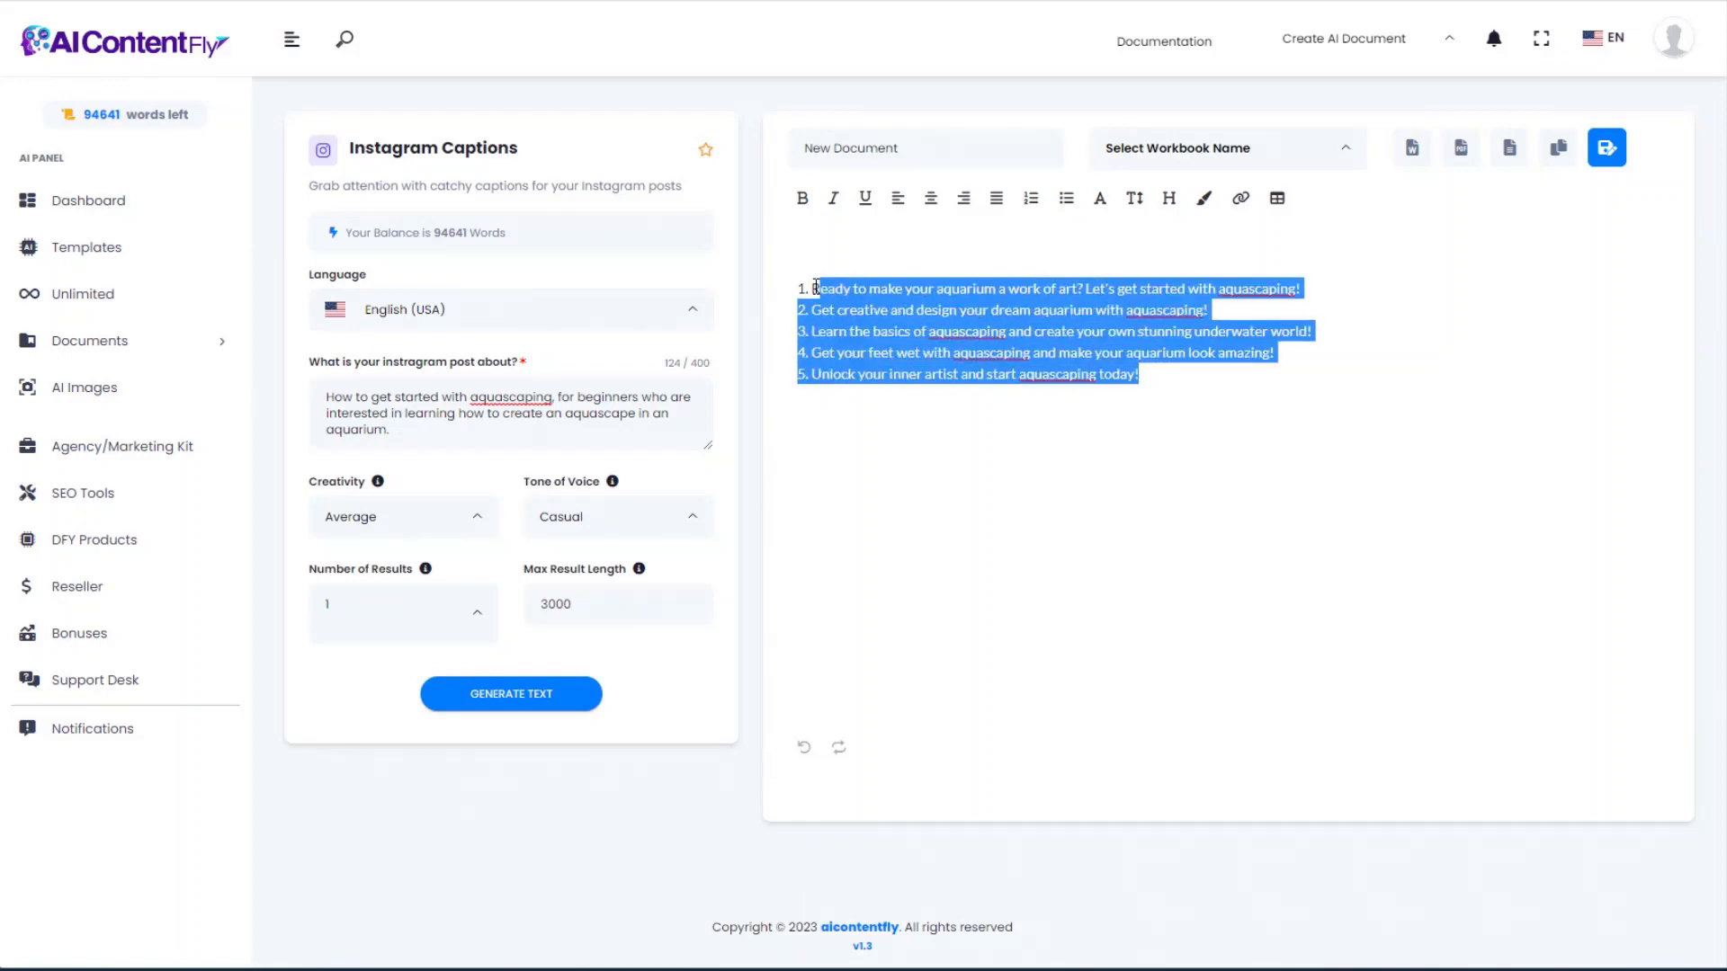
{"action": "left_click", "coordinate": [893, 329]}
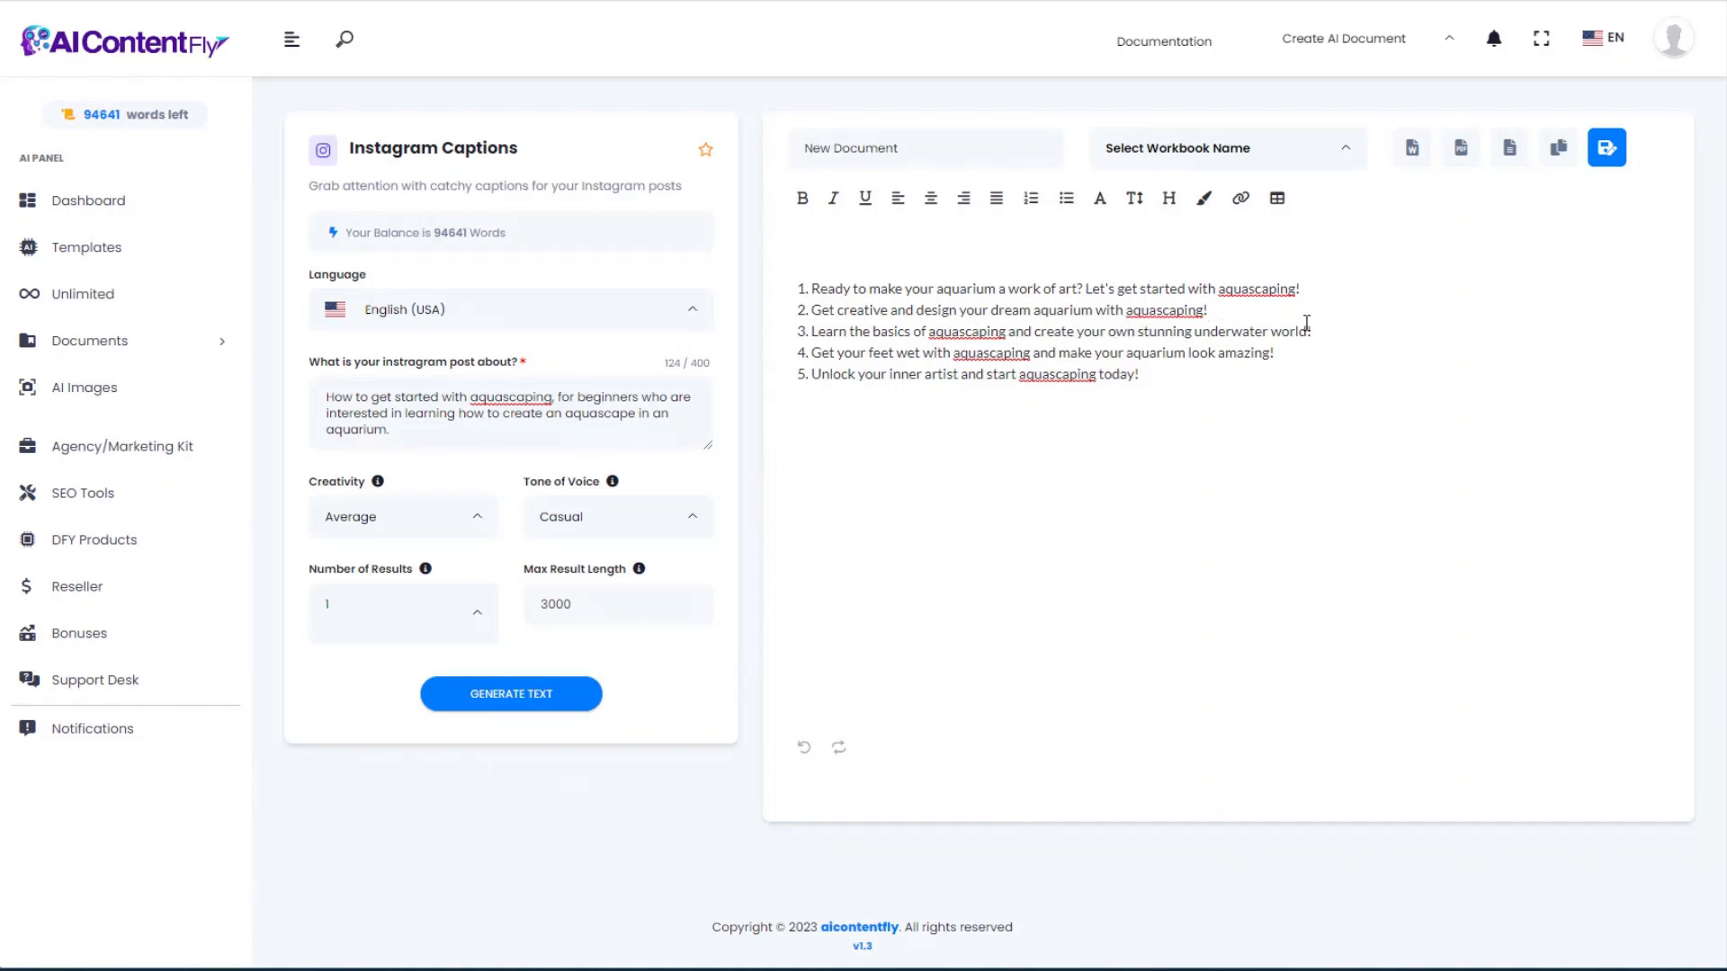
{"action": "left_click", "coordinate": [69, 16]}
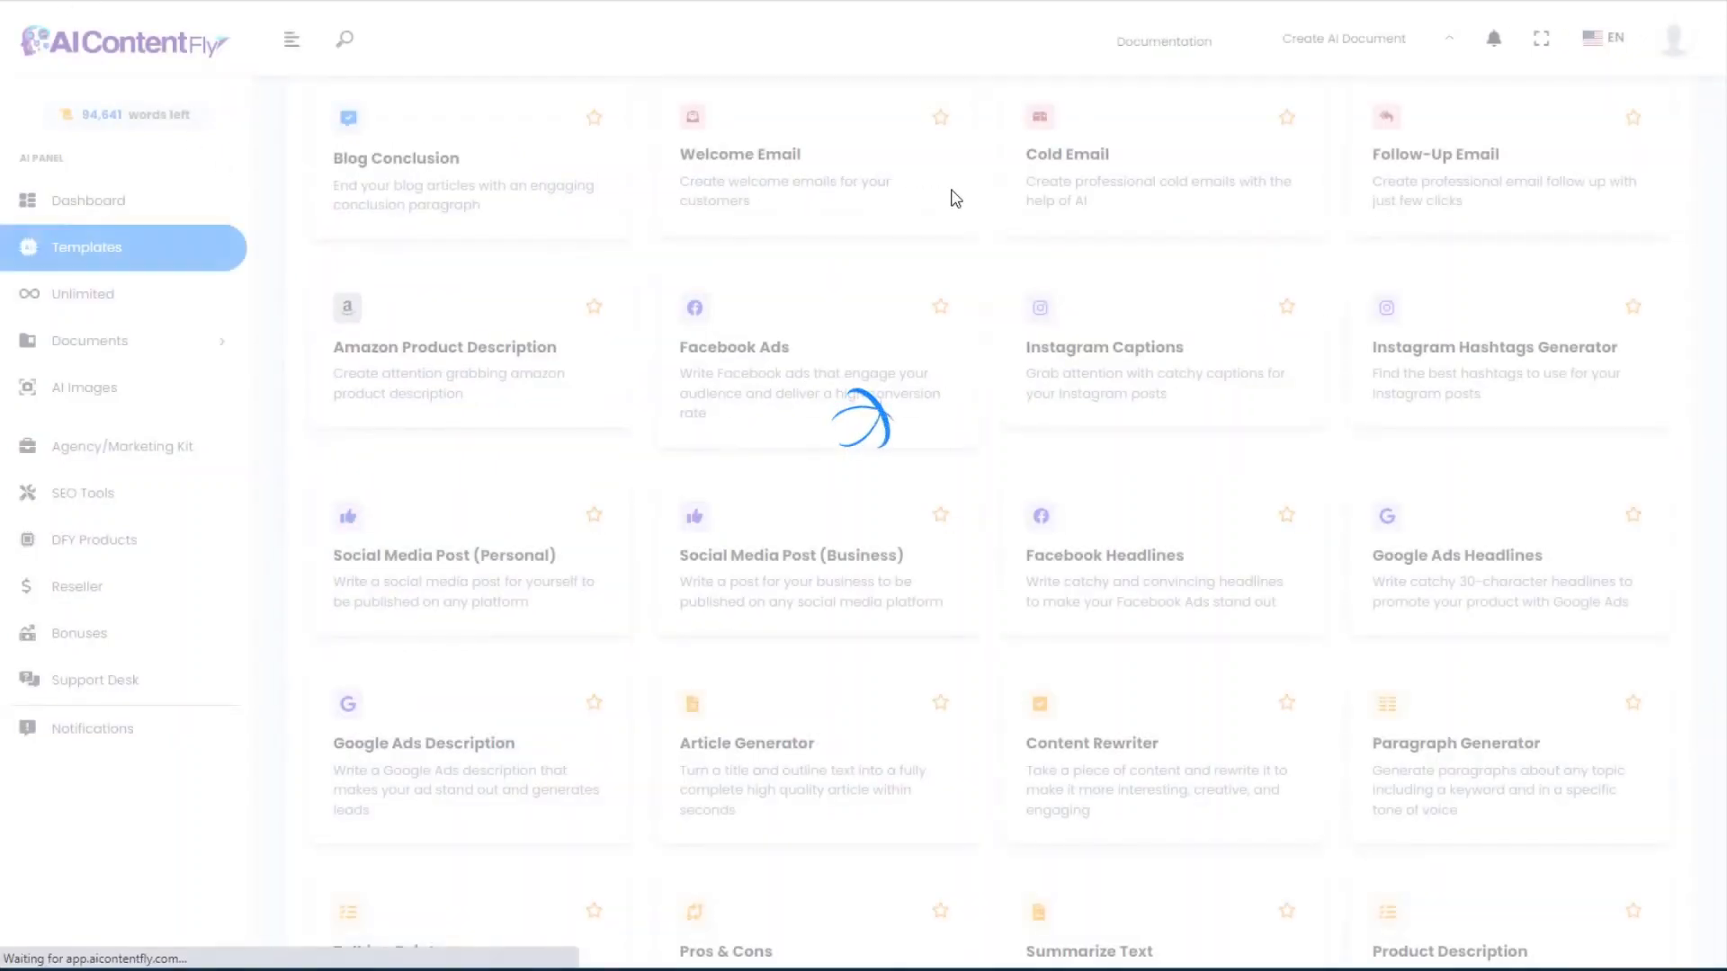
Step: Generate Instagram hashtags for the keyword 'aquascape', yielding tags like #aquascaping and #plantedtank
{"action": "left_click", "coordinate": [1461, 369]}
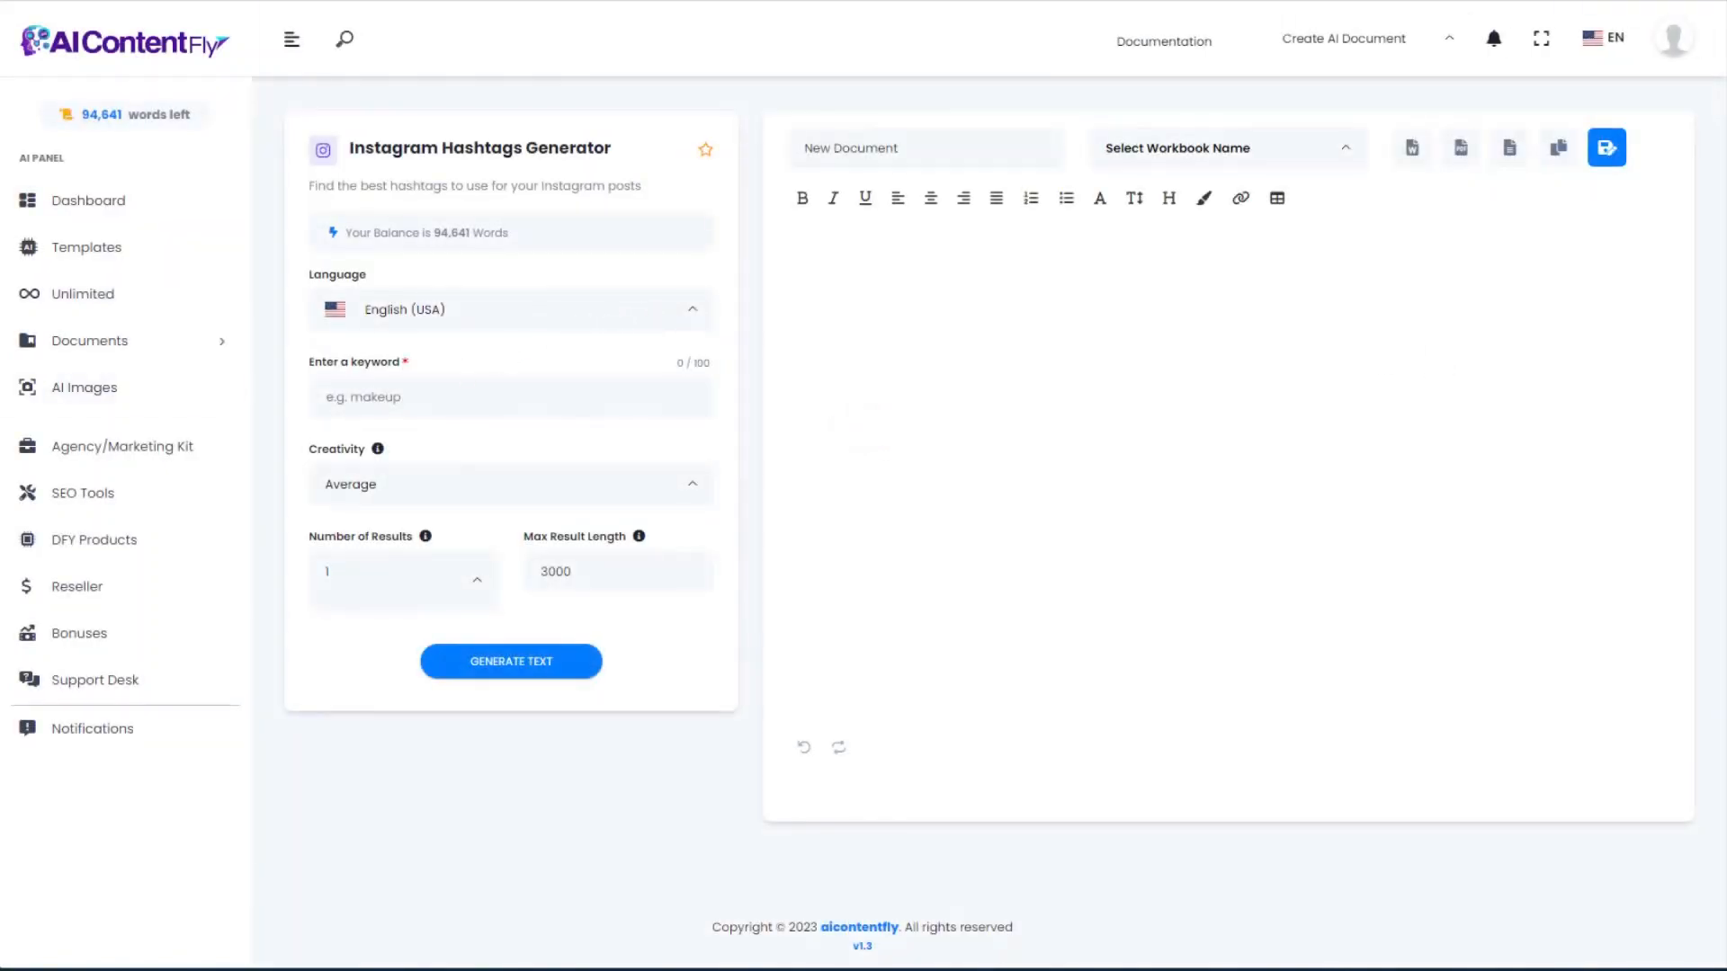
{"action": "left_click", "coordinate": [386, 392]}
{"action": "type", "text": "aquascape"}
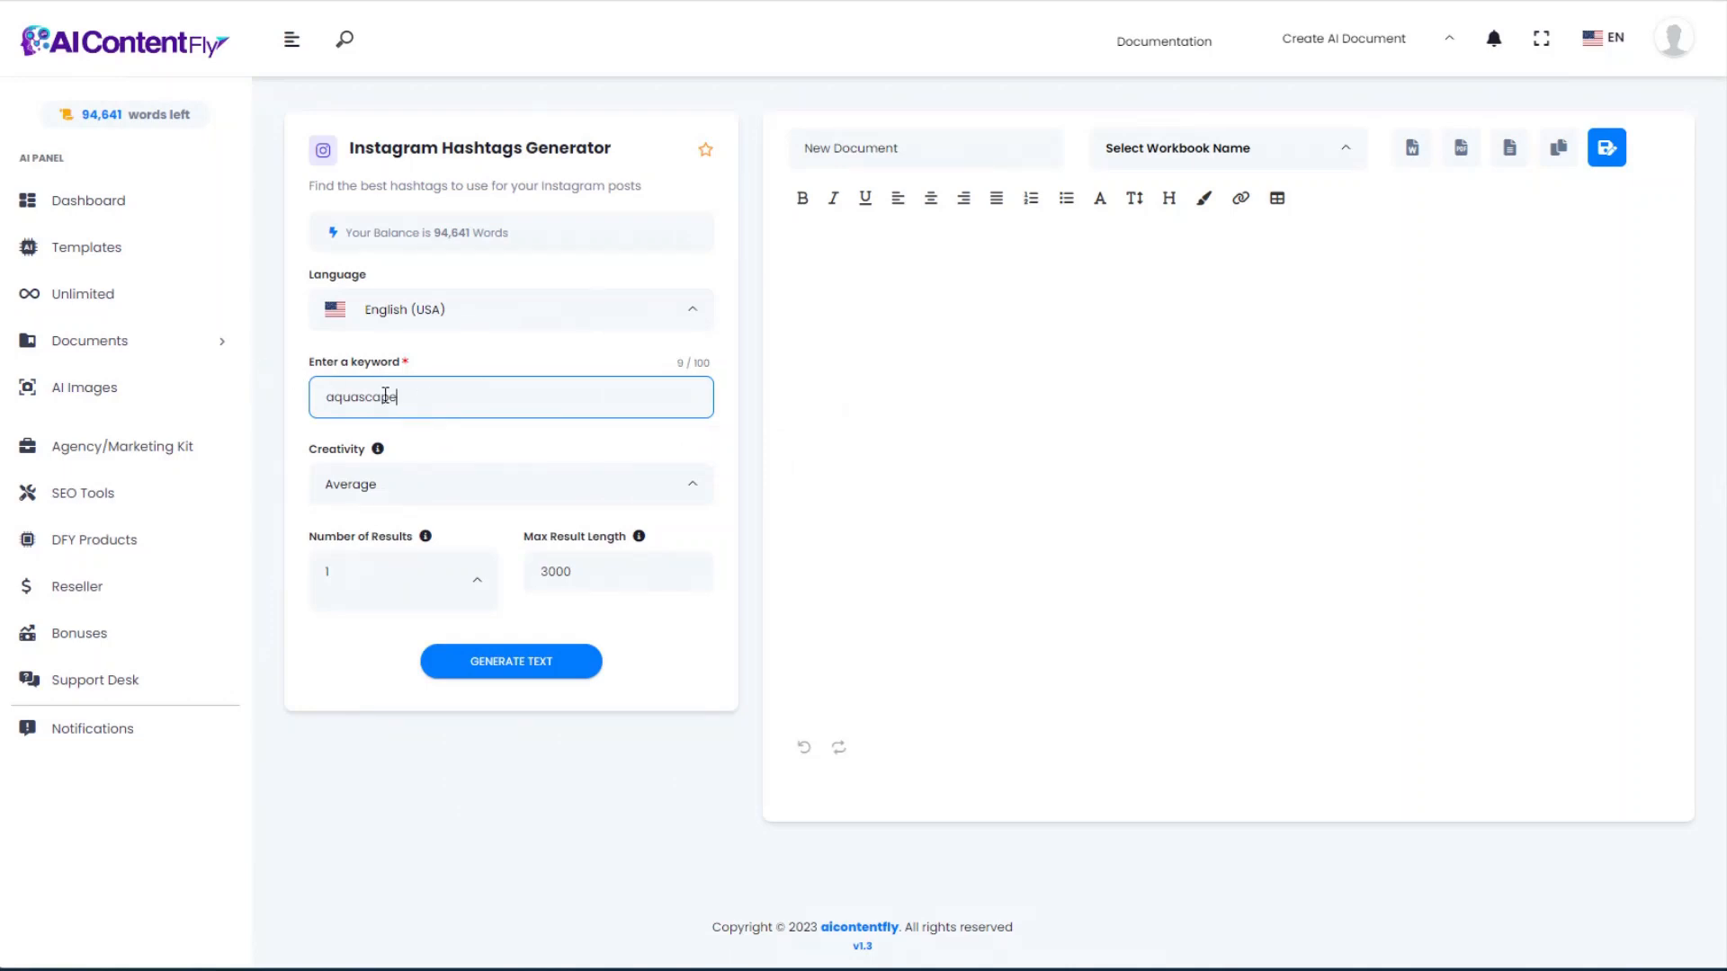
{"action": "left_click", "coordinate": [525, 666]}
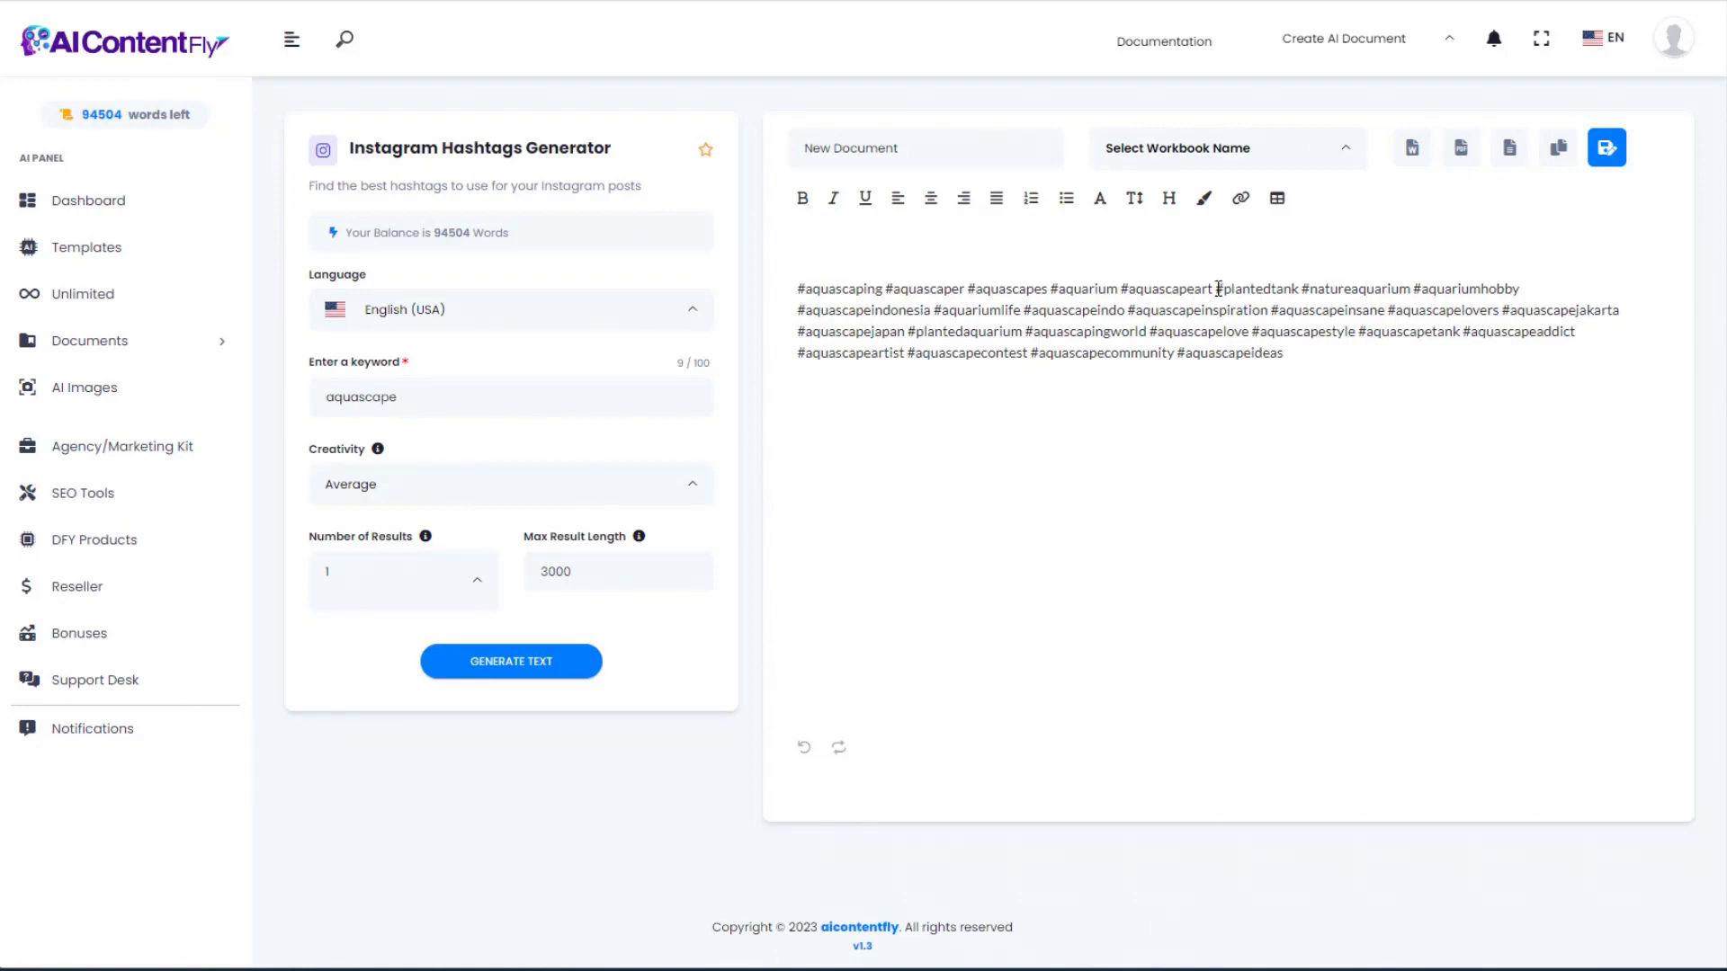
{"action": "left_click_drag", "start_coordinate": [1218, 289], "coordinate": [1298, 285]}
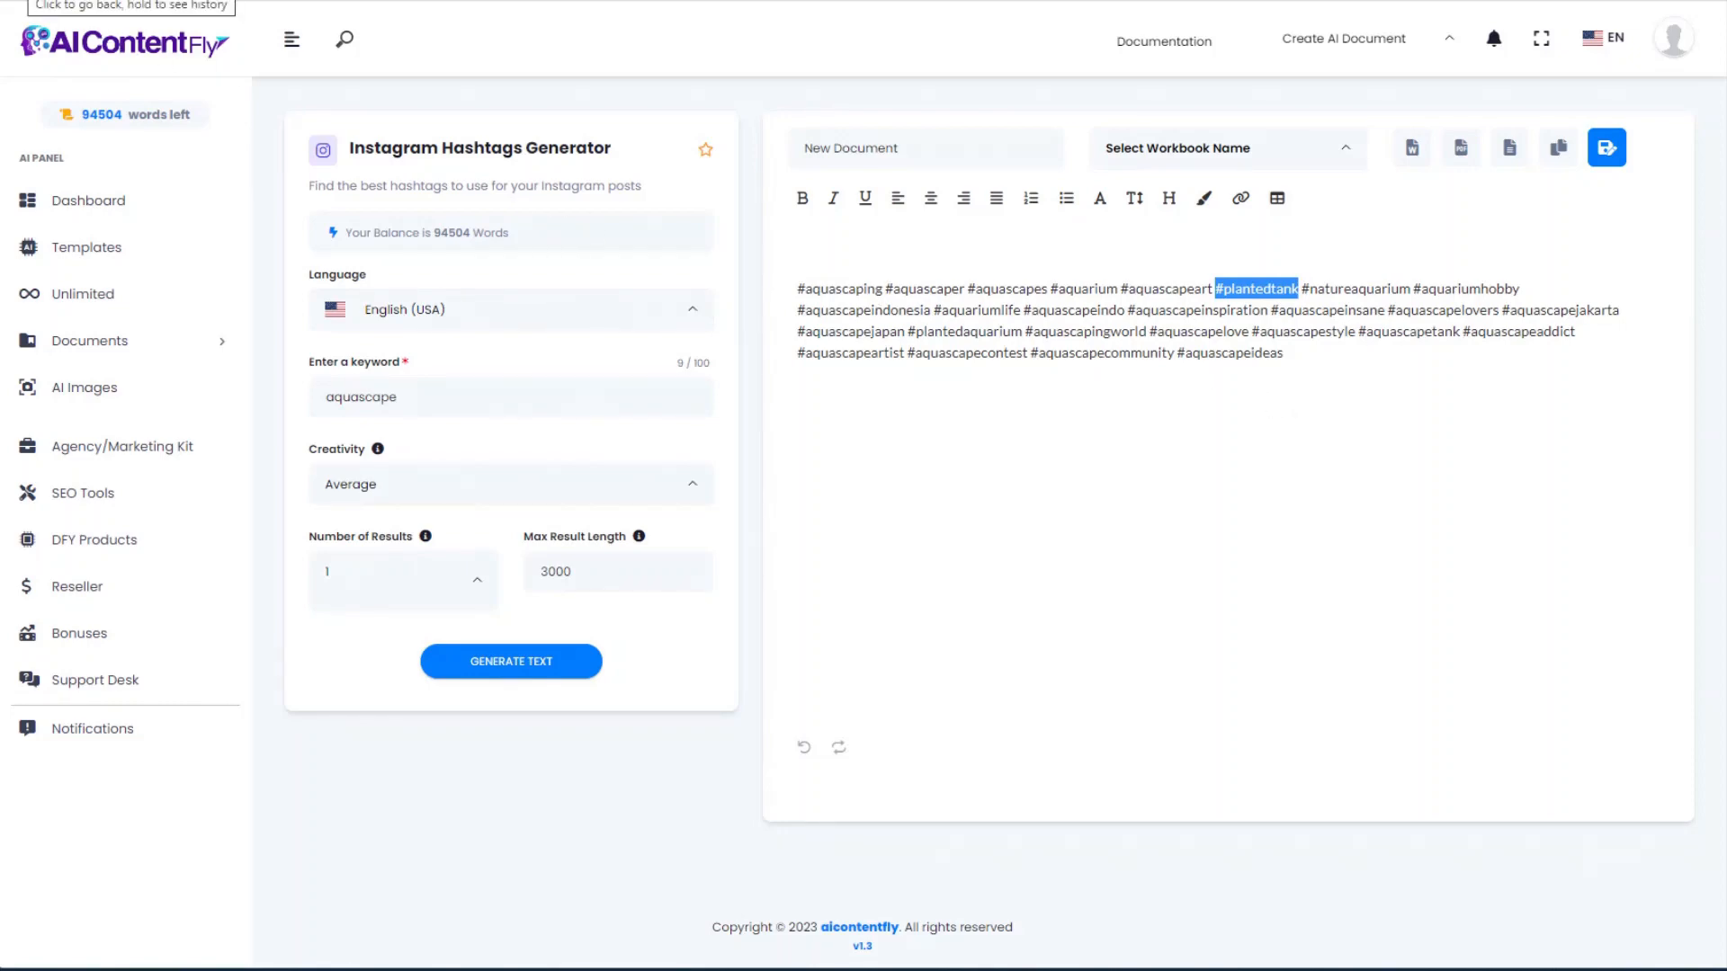
{"action": "key", "text": "alt+Left"}
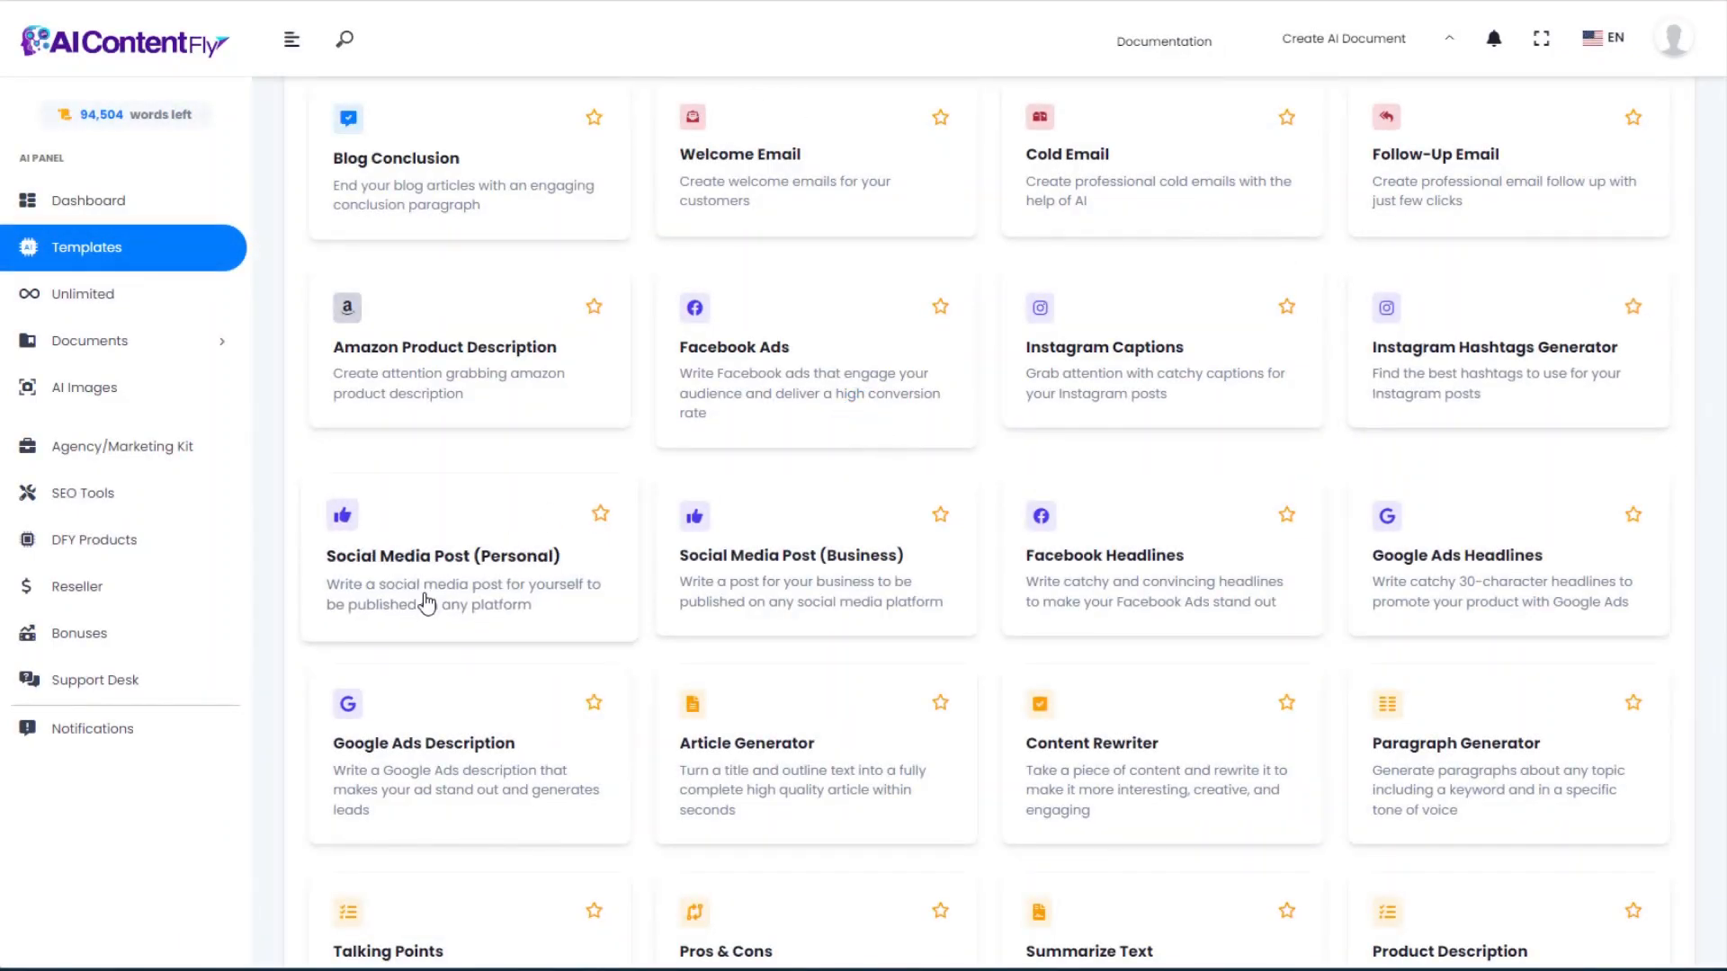
Step: Generate a casual personal post about a newly finished aquascape, ending in hashtags
{"action": "left_click", "coordinate": [414, 585]}
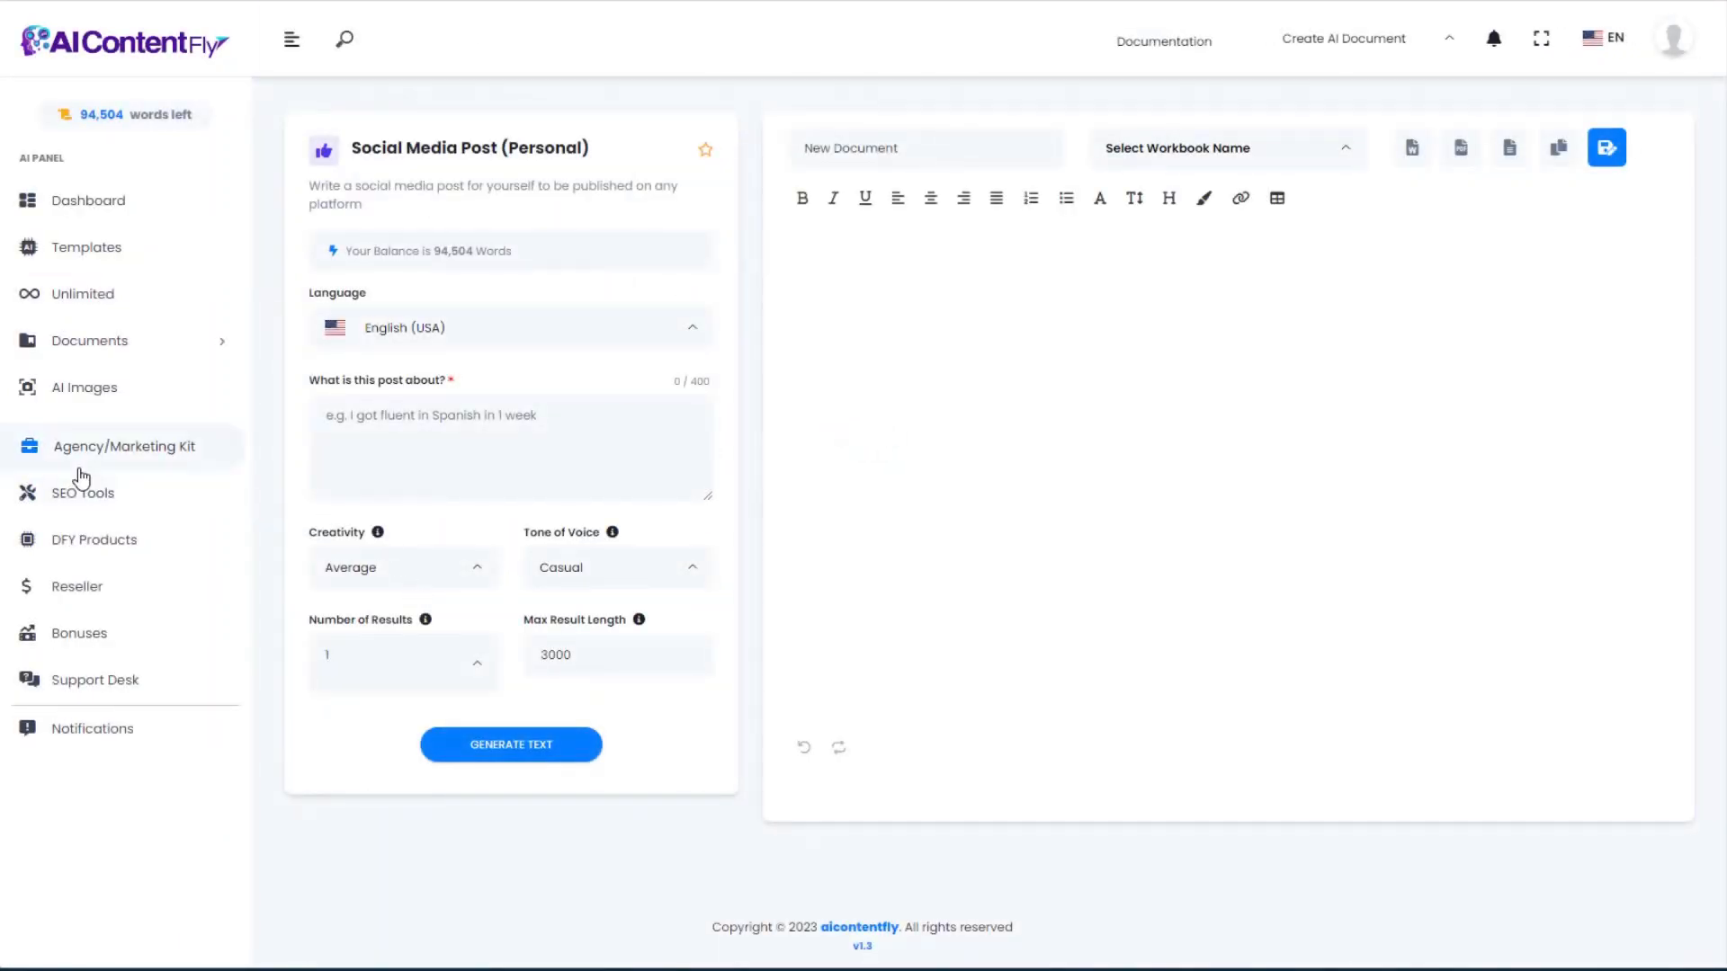
{"action": "left_click", "coordinate": [410, 418]}
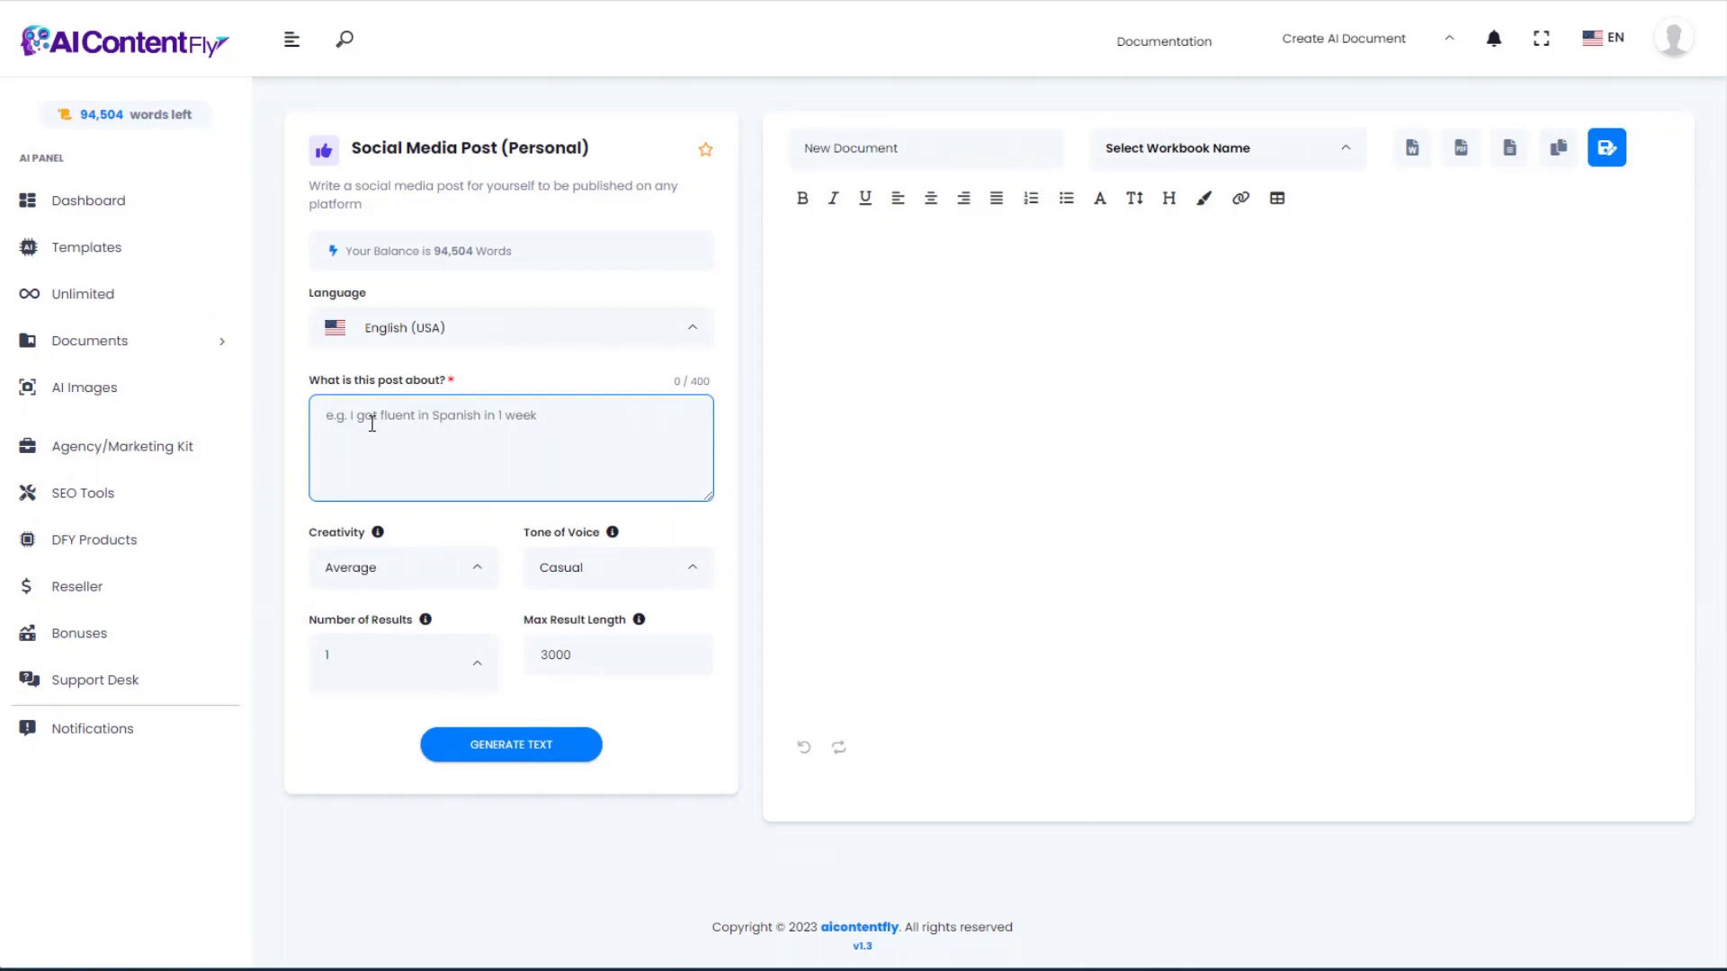
{"action": "type", "text": "My new aquascape that I created in my aquarium."}
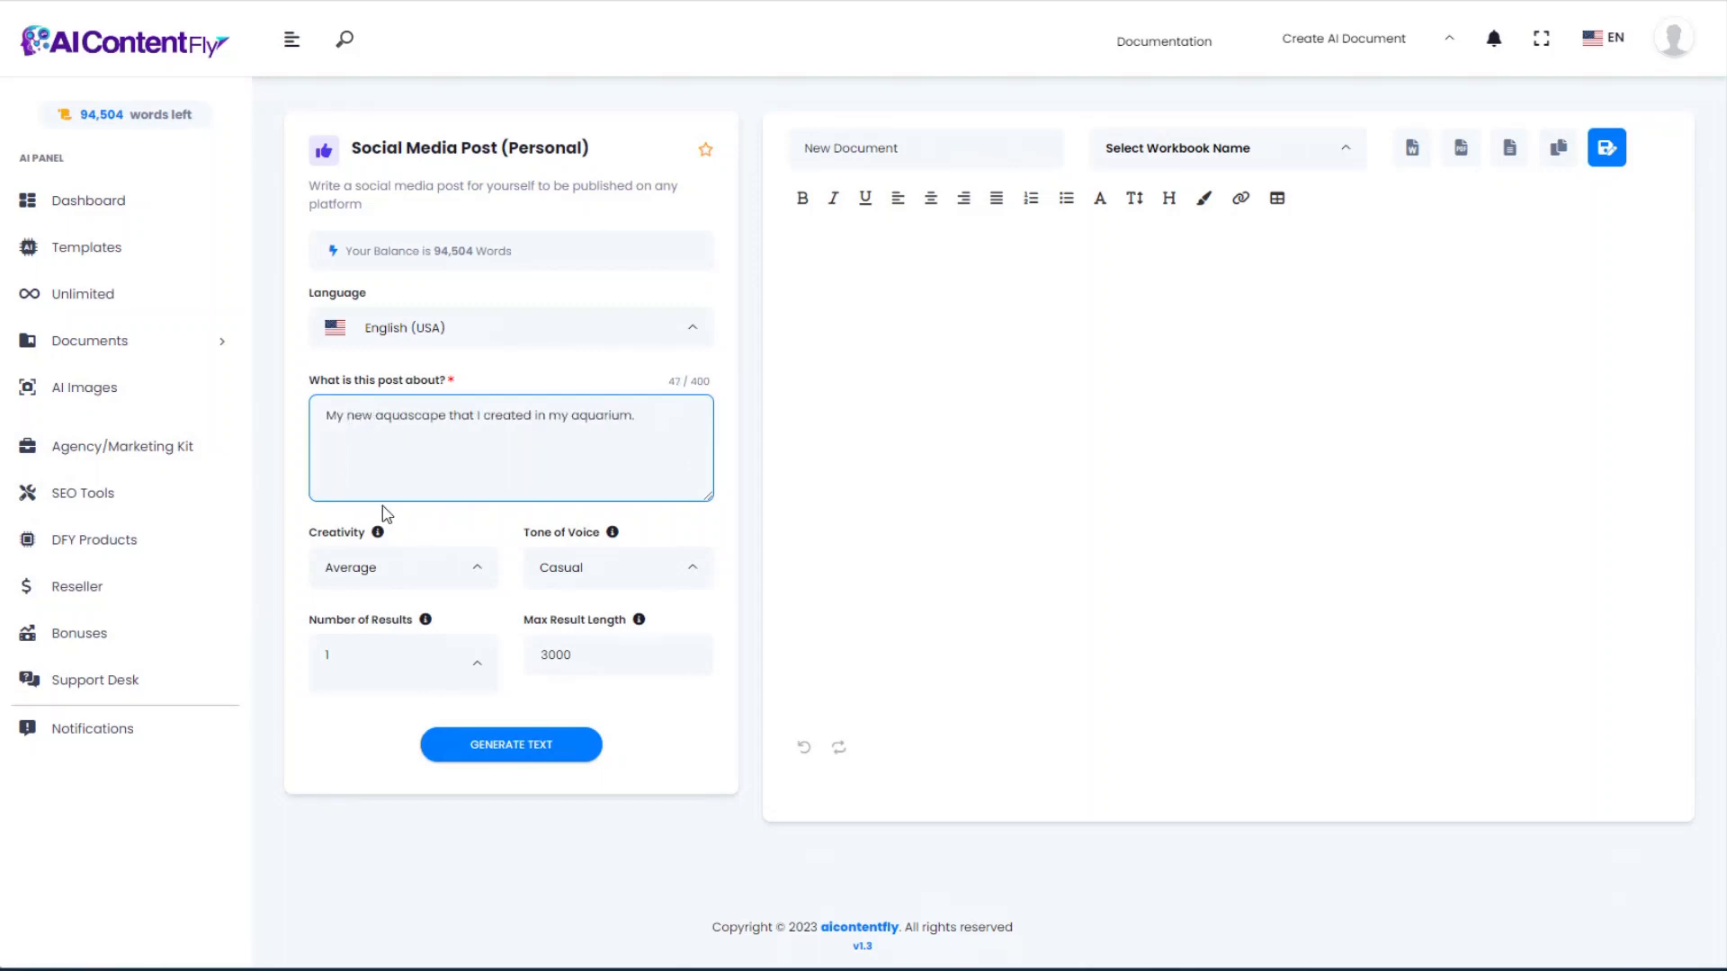
{"action": "left_click", "coordinate": [522, 754]}
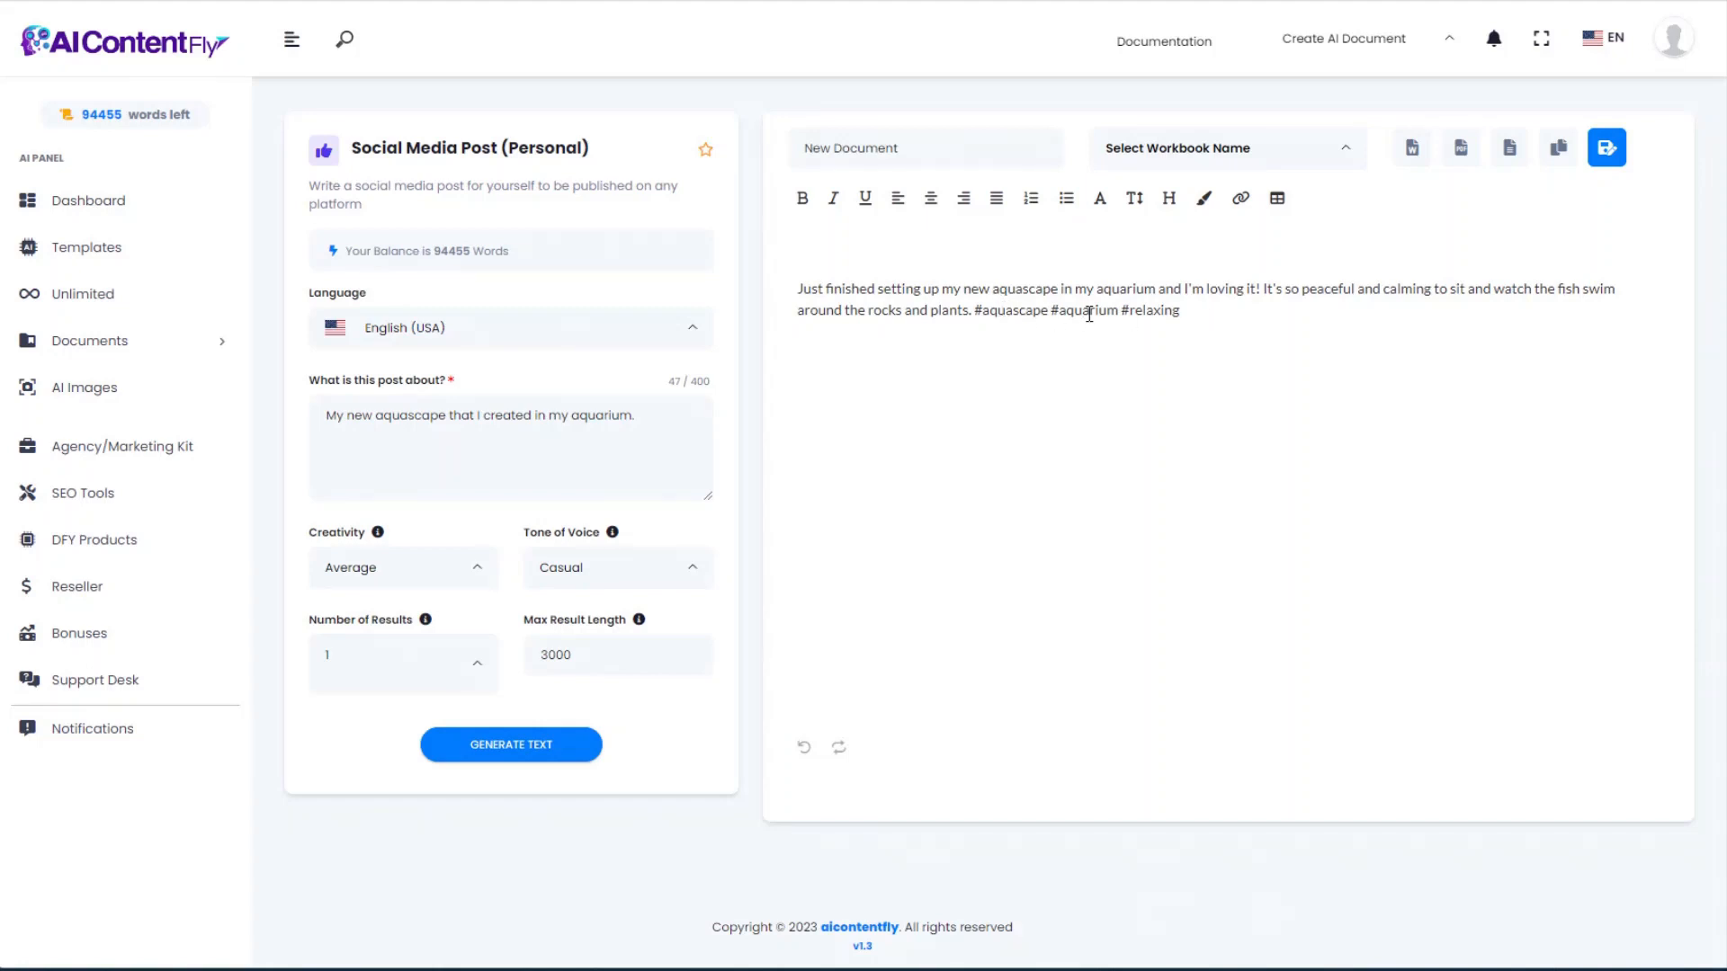
{"action": "left_click_drag", "start_coordinate": [1204, 308], "coordinate": [973, 314]}
{"action": "left_click", "coordinate": [960, 382]}
{"action": "key", "text": "alt+Left"}
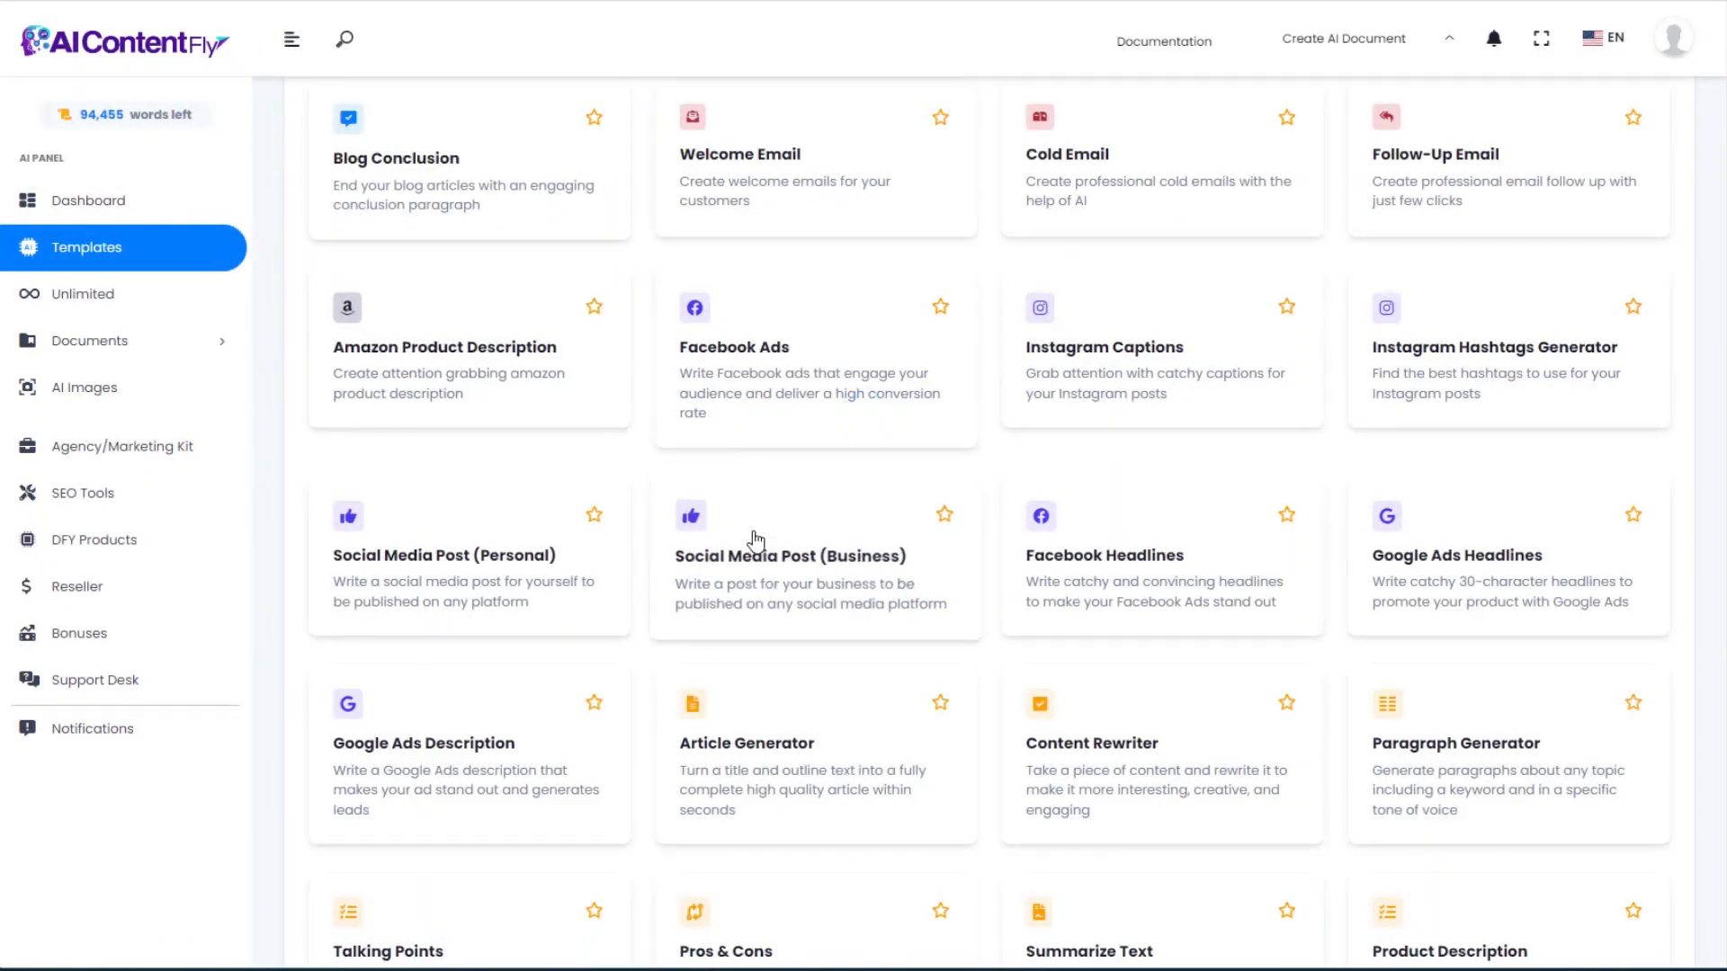
Step: Generate a business post for Eric's Aquascaping about getting started with aquascaping, from the pasted company details and topic
{"action": "left_click", "coordinate": [777, 587]}
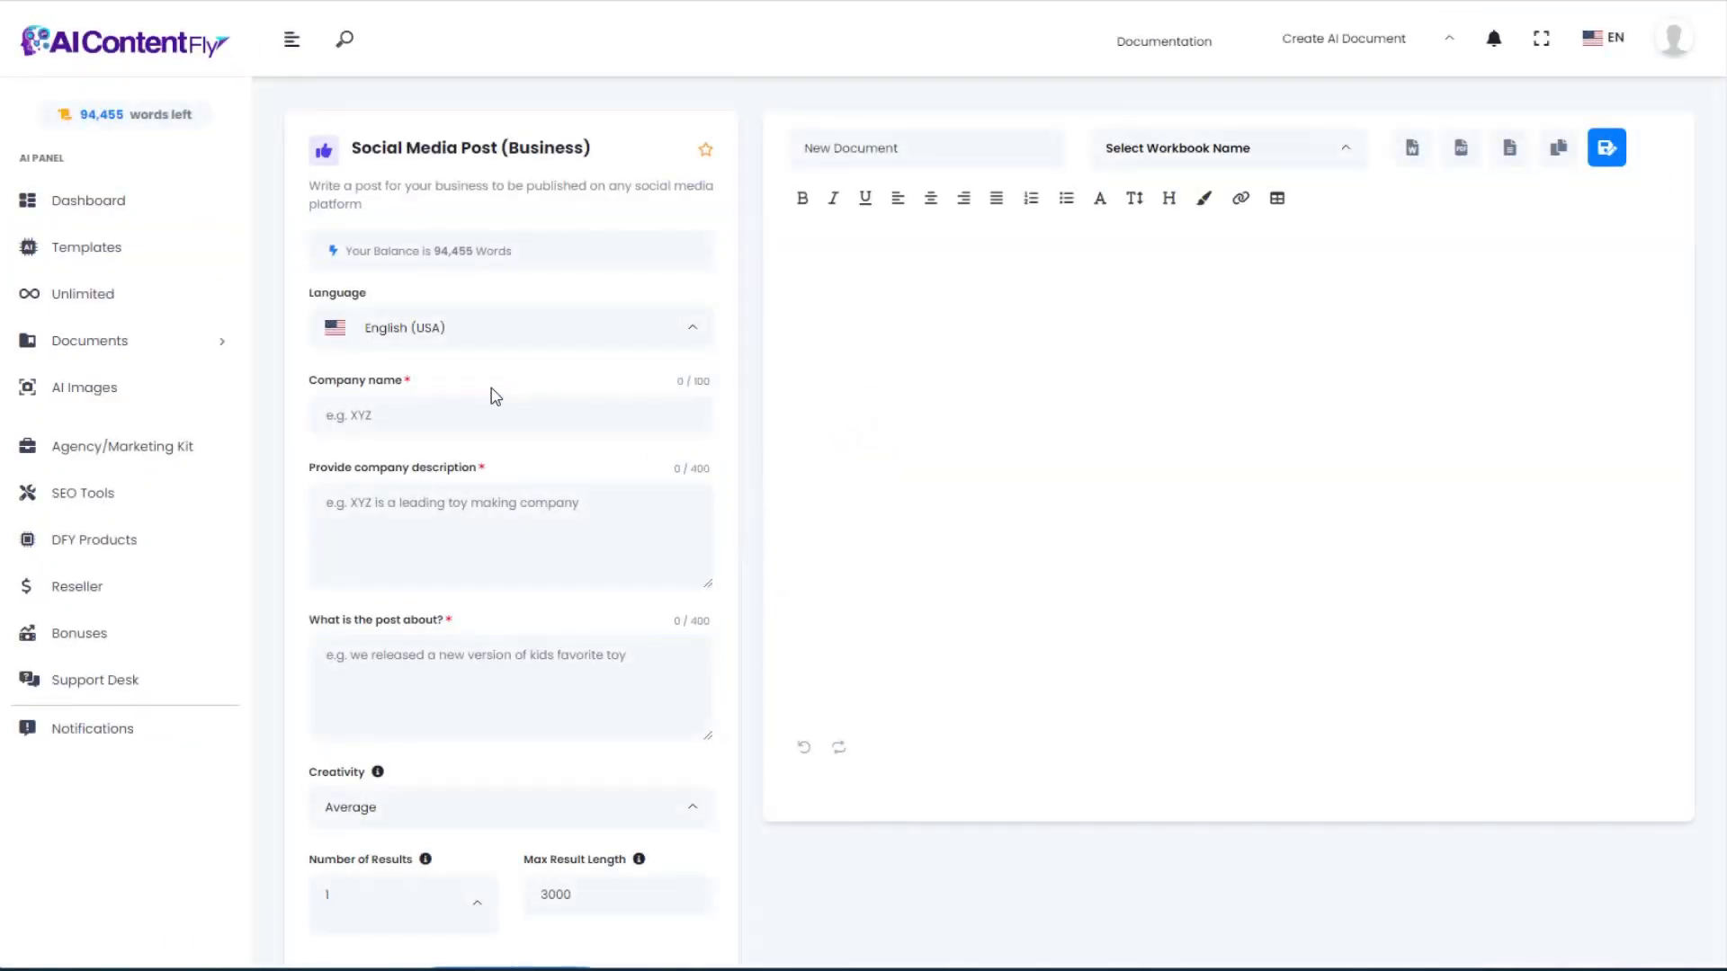
{"action": "scroll", "coordinate": [516, 404], "scroll_direction": "down", "scroll_amount": 2}
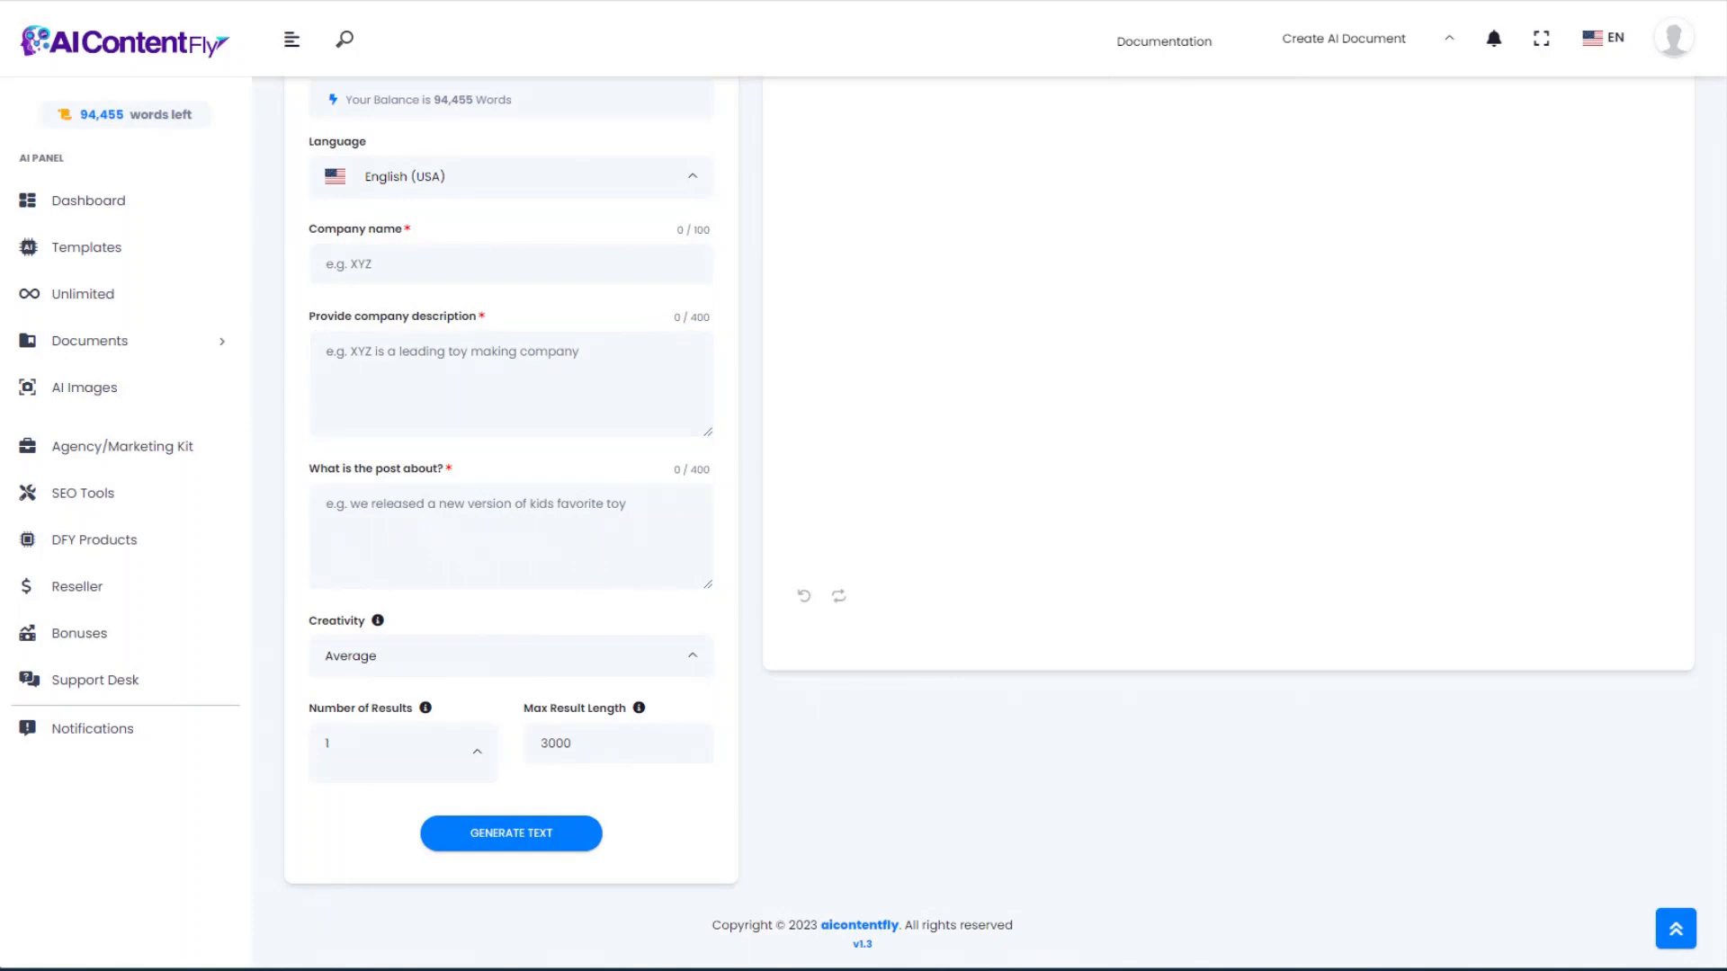
{"action": "left_click", "coordinate": [388, 257]}
{"action": "type", "text": "Eric's Aquascaping"}
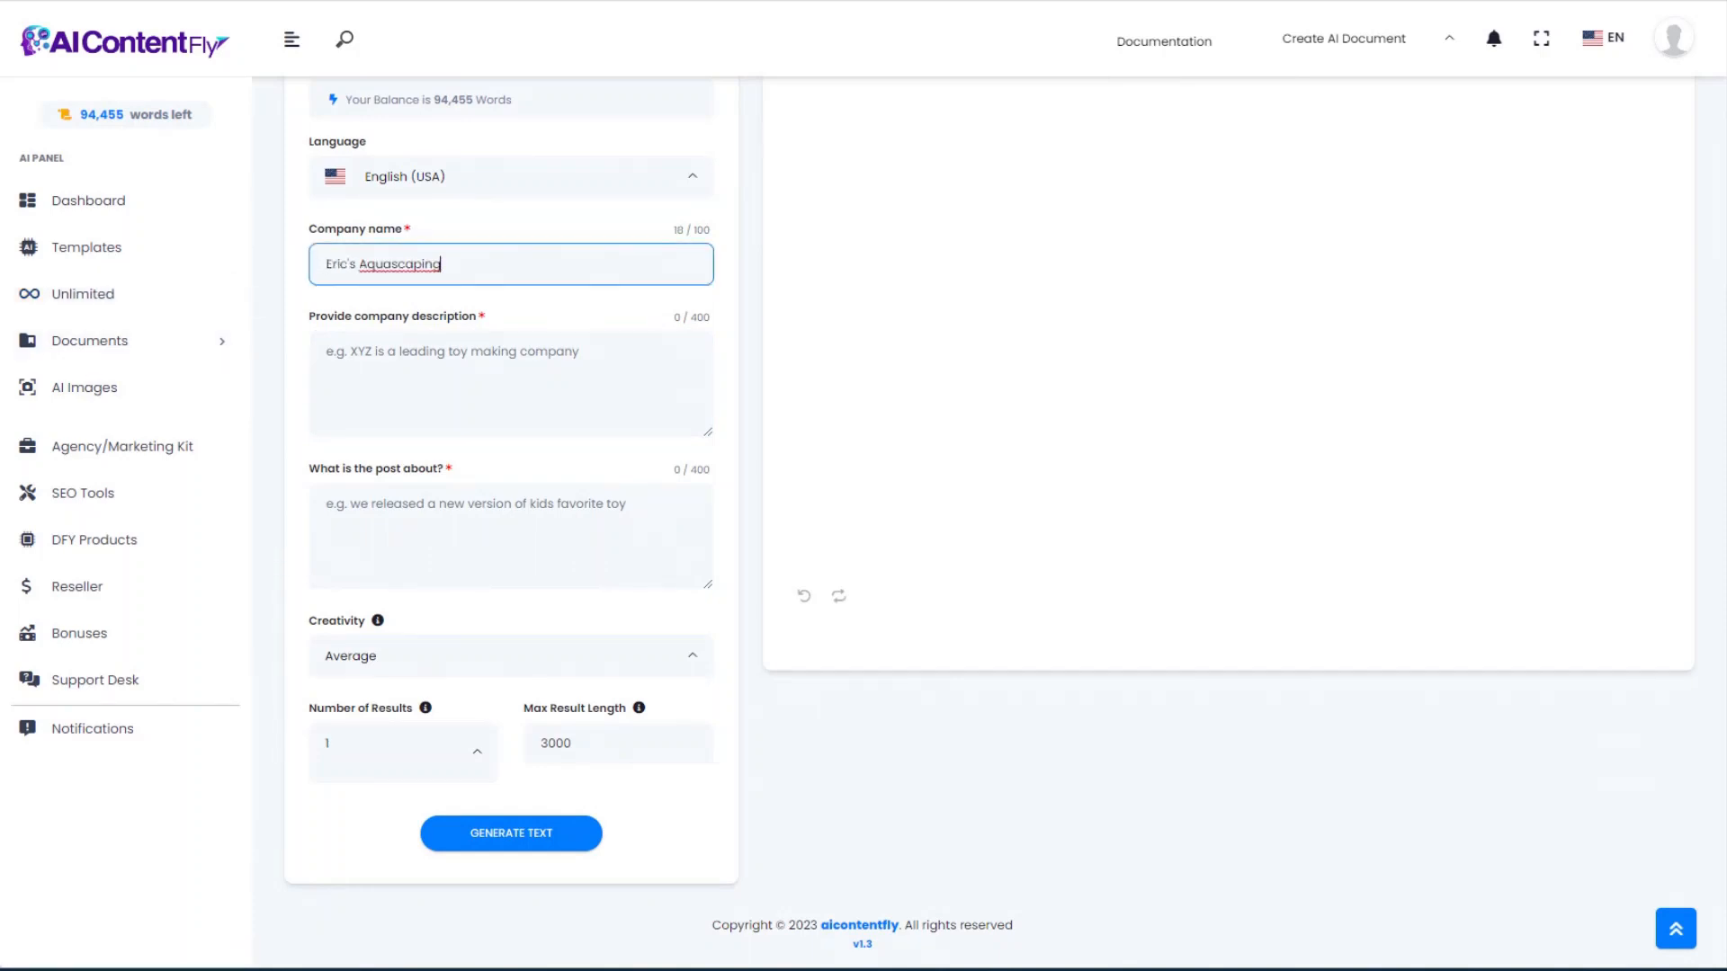
{"action": "left_click", "coordinate": [405, 358]}
{"action": "type", "text": "We help aquascaping enthusiasts build the best underwater environments in their aquariums. We sell aquascaping supplies and provide design services for aquascapes."}
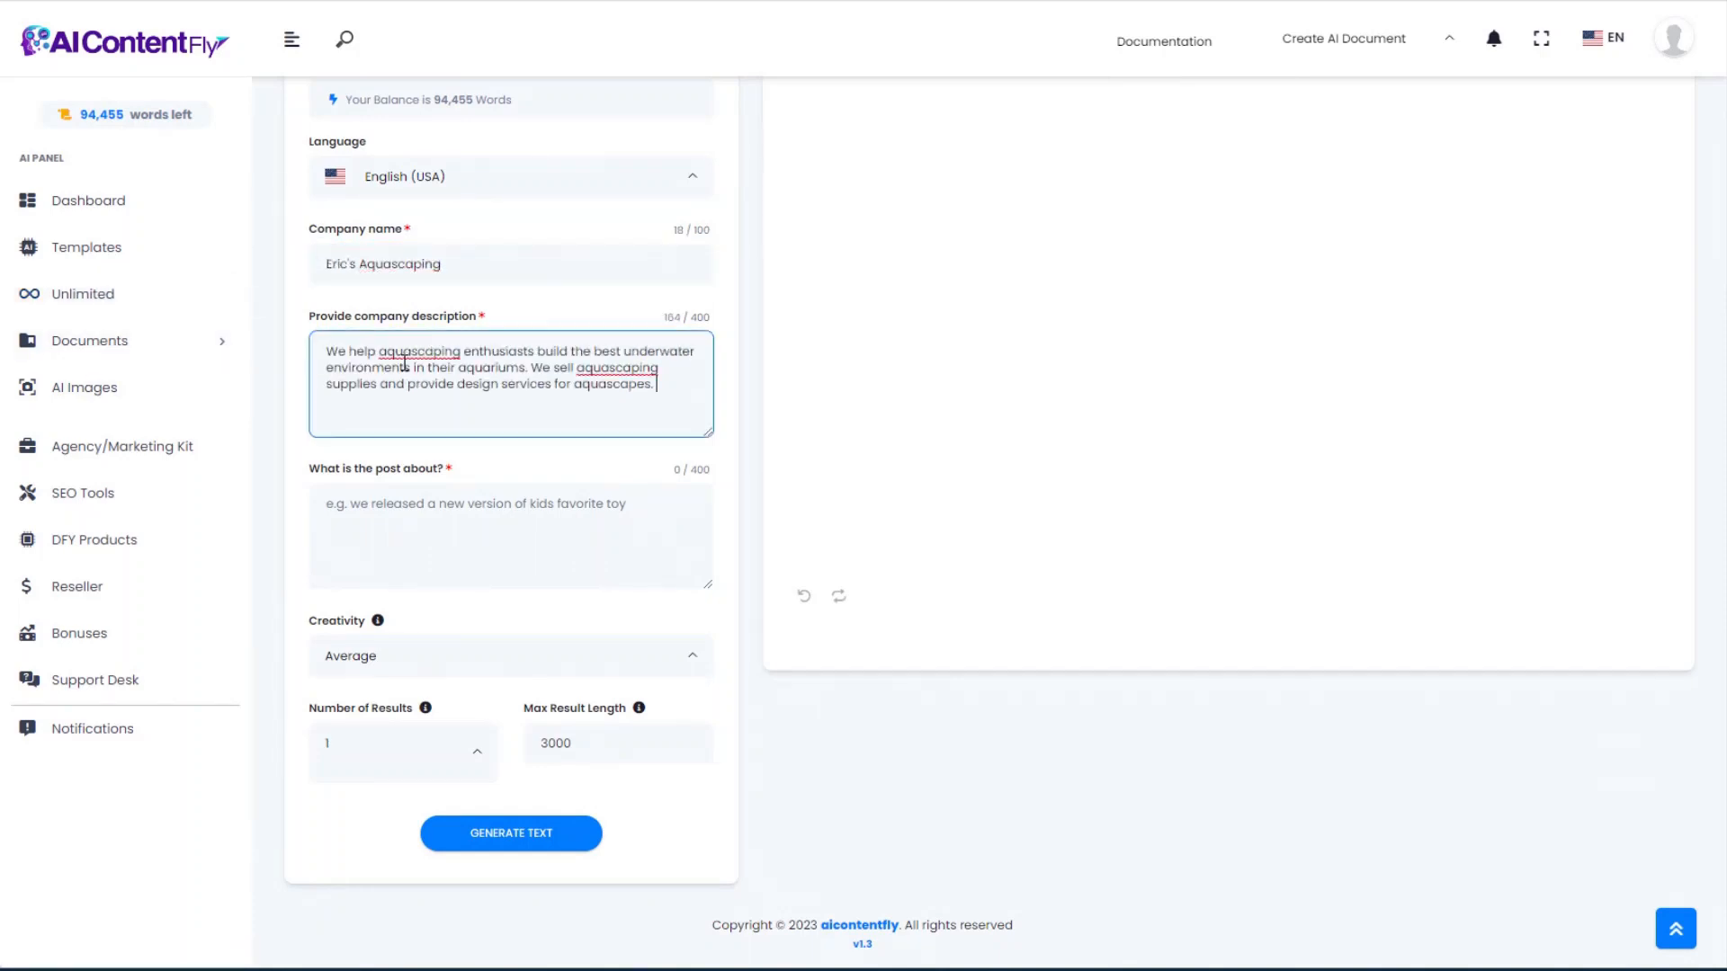
{"action": "left_click", "coordinate": [391, 508]}
{"action": "type", "text": "How to get started with aquascaping, for beginners who are interested in learning how to create an aquascape in an aquarium."}
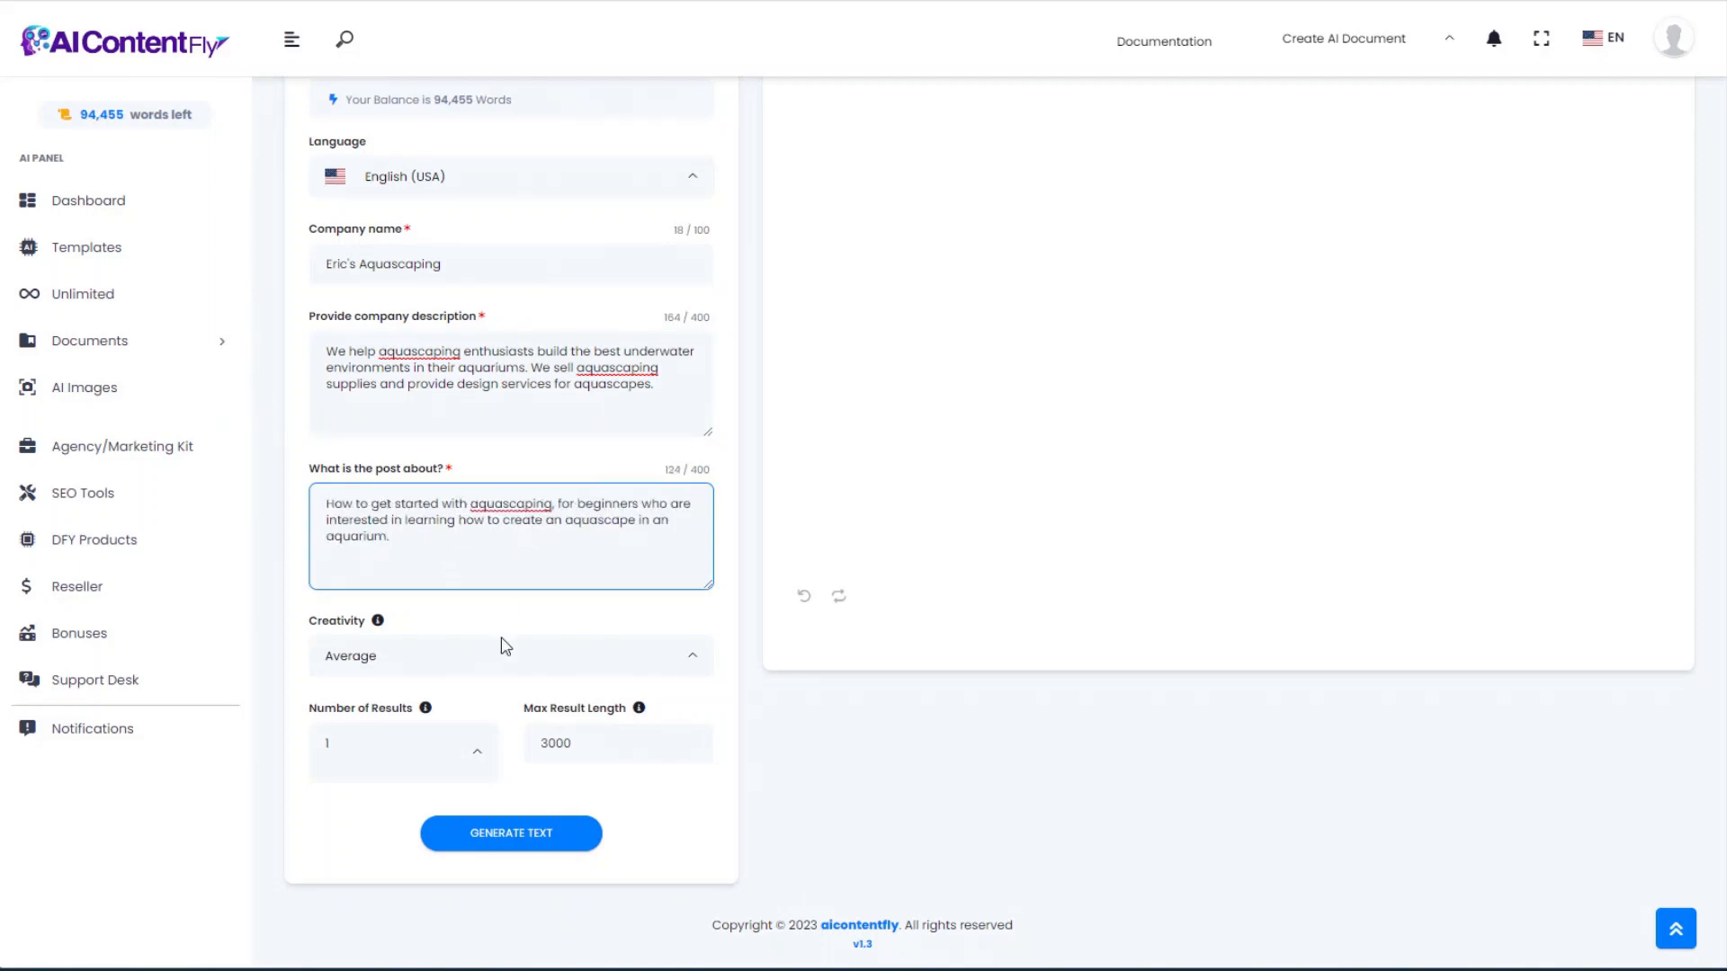
{"action": "left_click", "coordinate": [505, 843]}
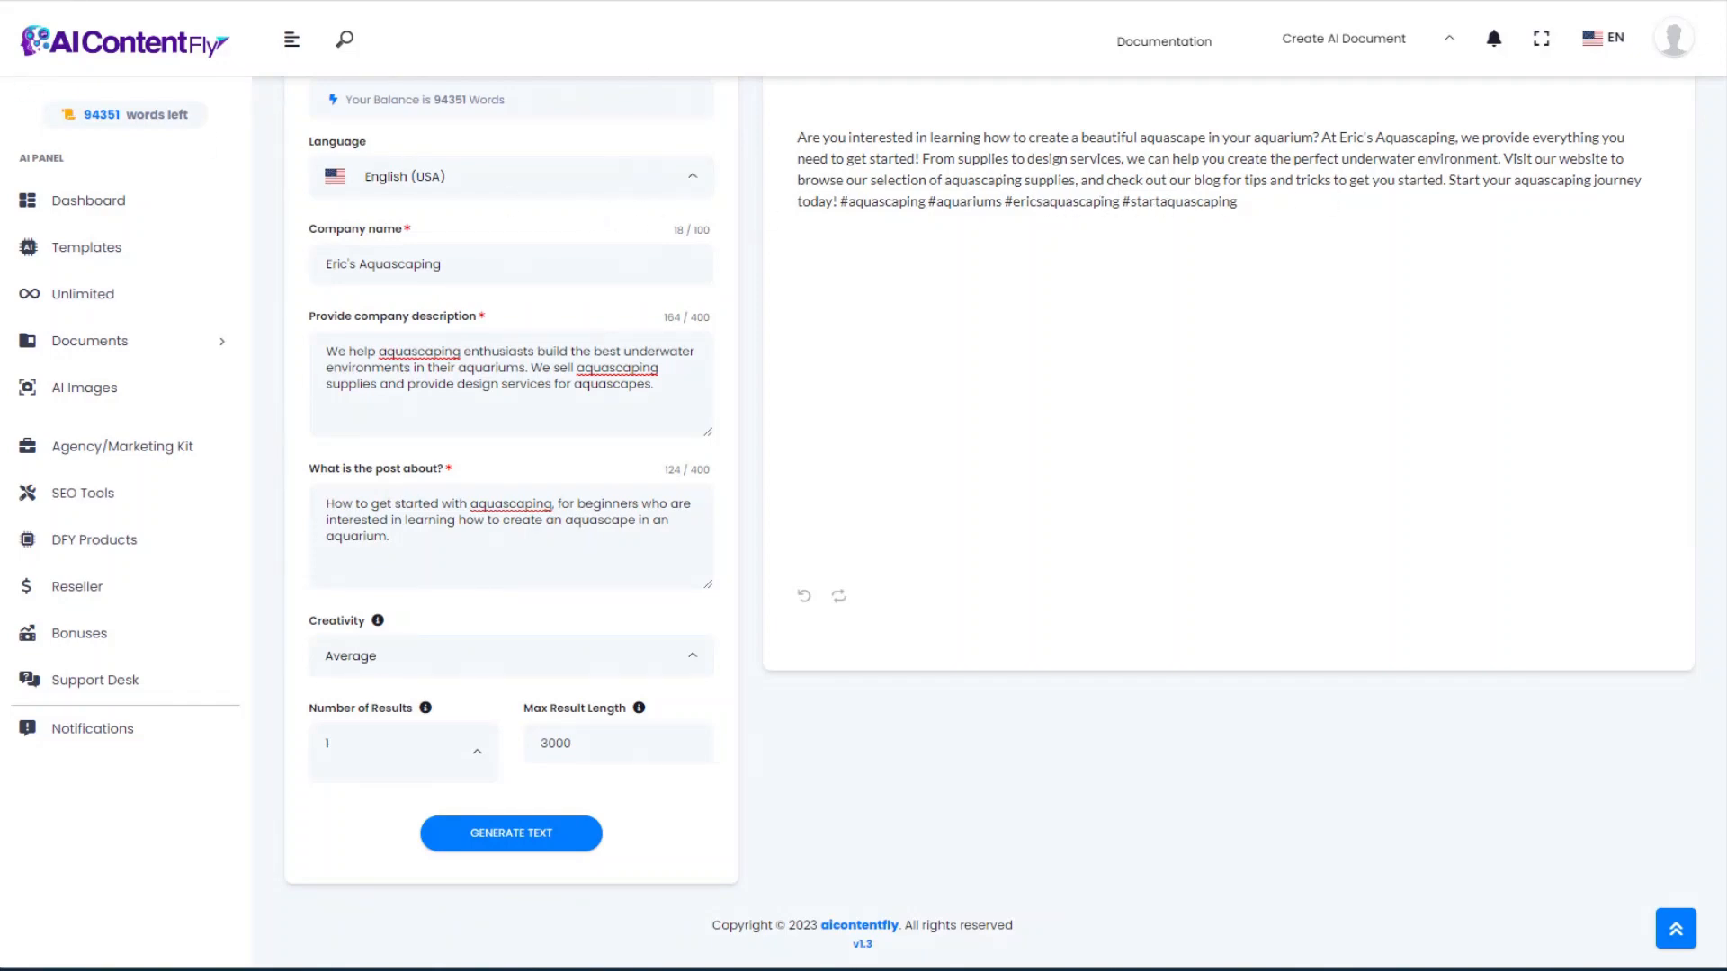
{"action": "key", "text": "alt+Left"}
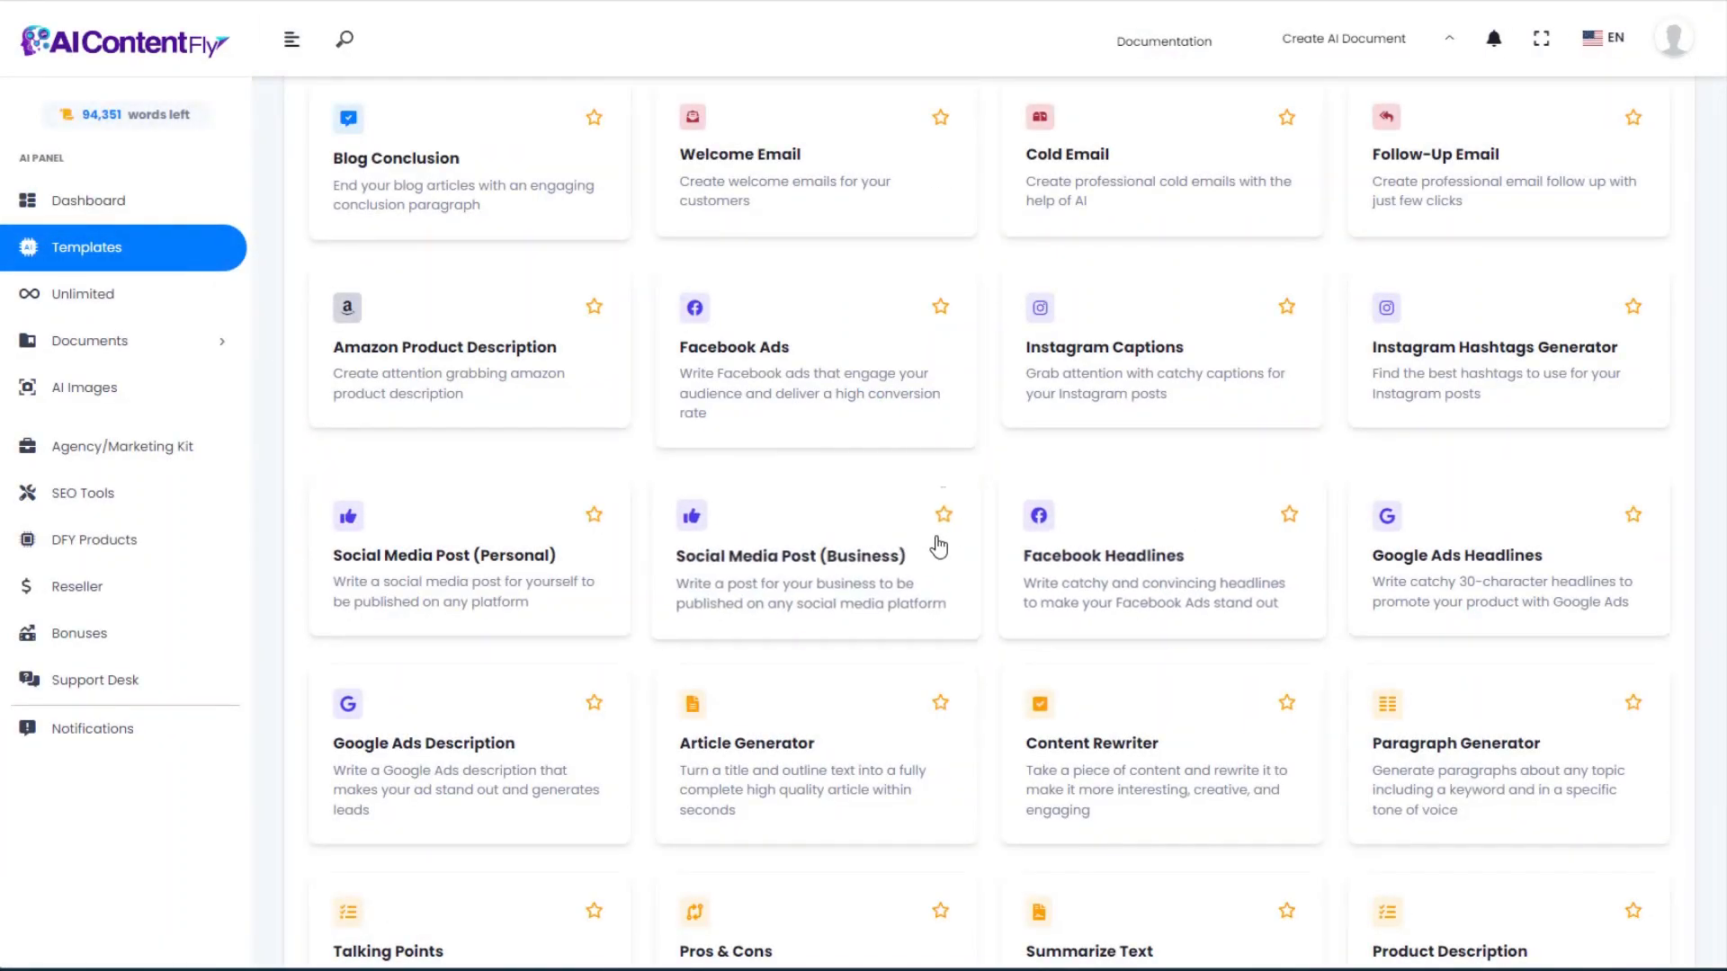
Step: In Facebook Headlines, enter product 'Gray Slate Rocks for Aquascaping' and the target audience
{"action": "scroll", "coordinate": [938, 546], "scroll_direction": "down", "scroll_amount": 1}
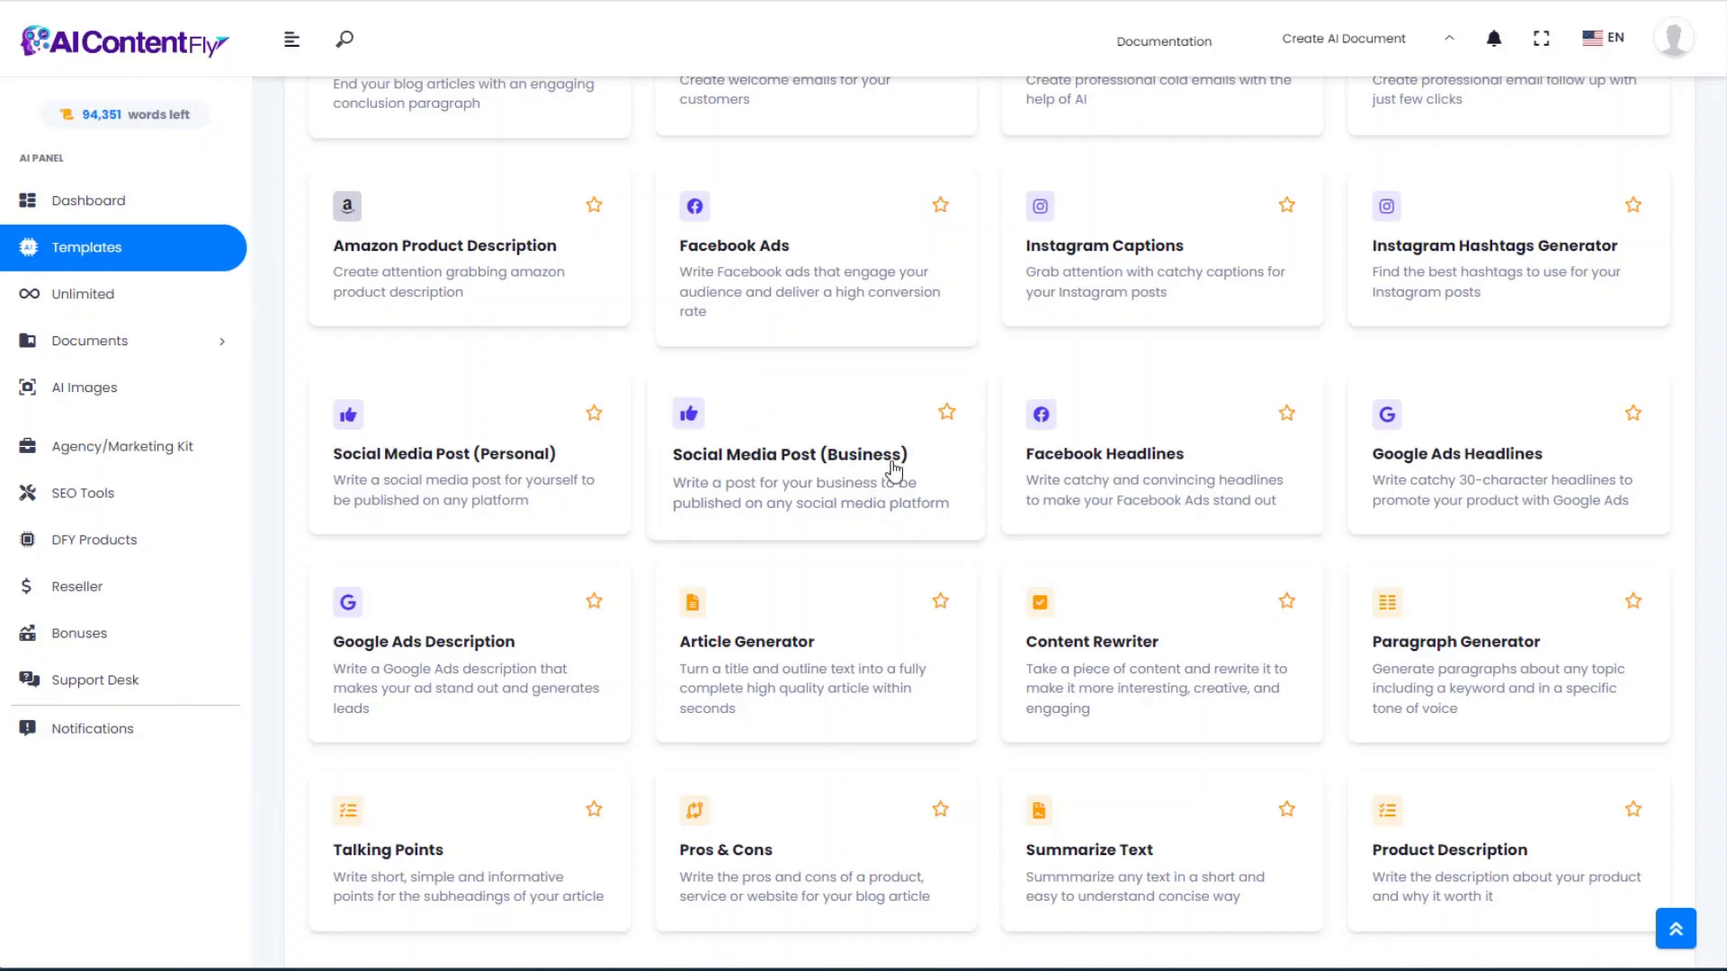
{"action": "left_click", "coordinate": [1112, 469]}
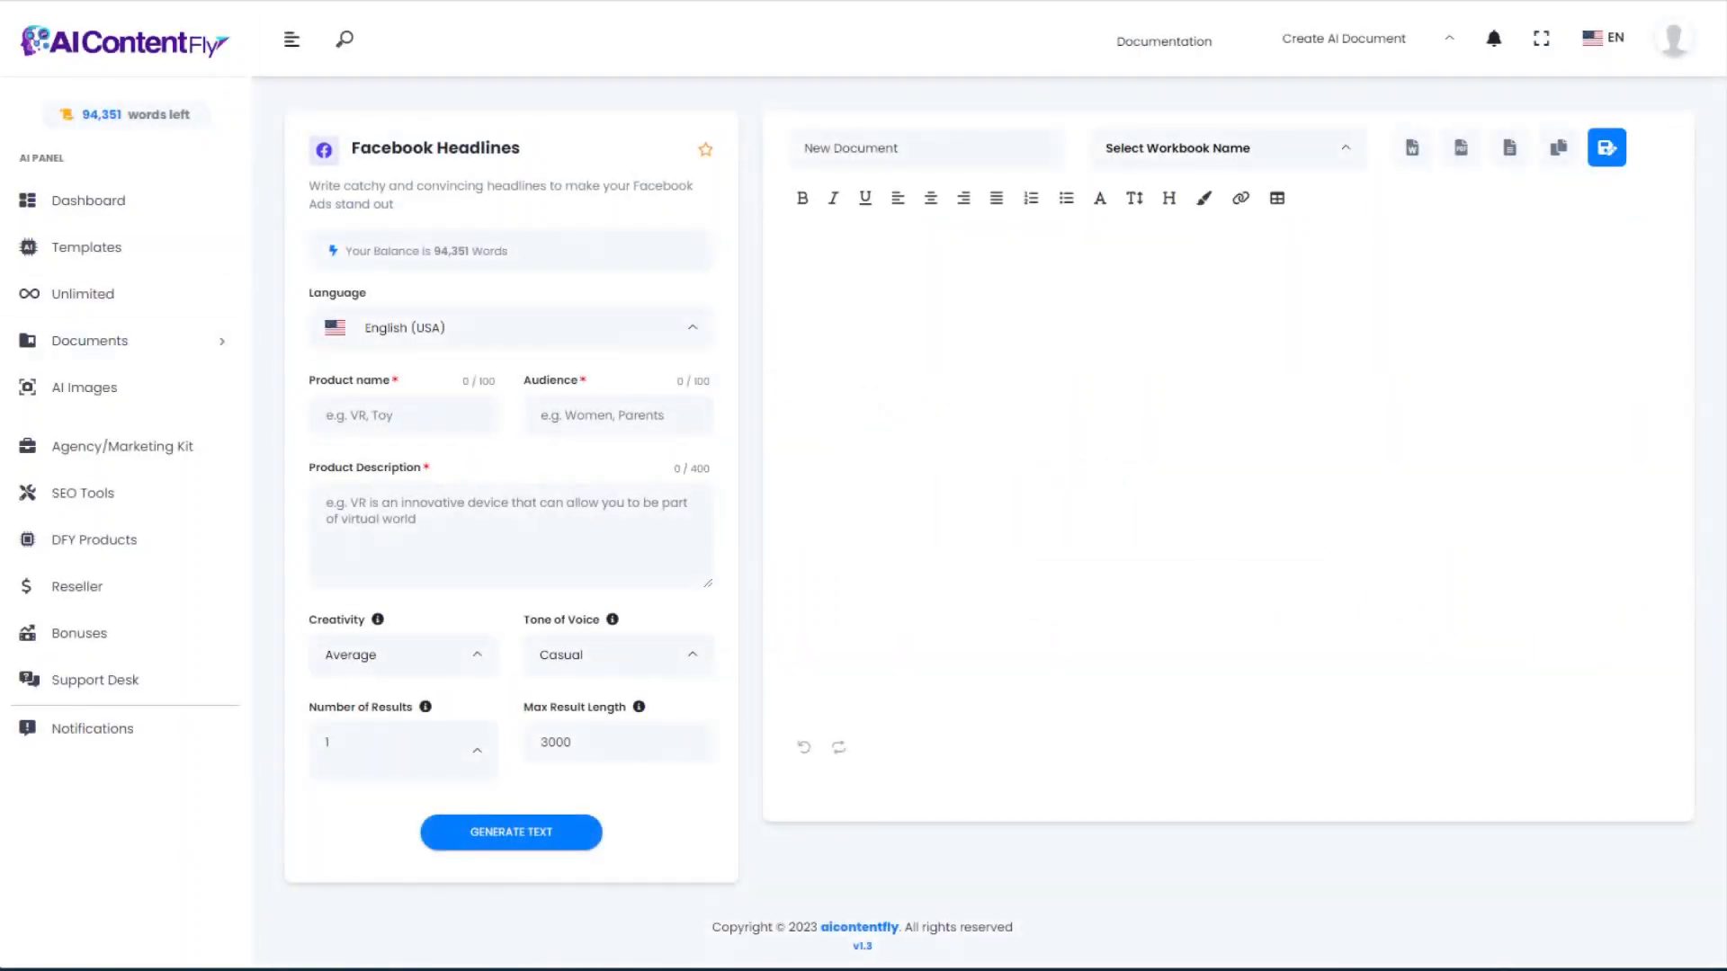
{"action": "left_click", "coordinate": [349, 419]}
{"action": "key", "text": "ctrl+v"}
{"action": "left_click", "coordinate": [549, 412]}
{"action": "type", "text": "People who enjoy creating aquascapes in their aquariums"}
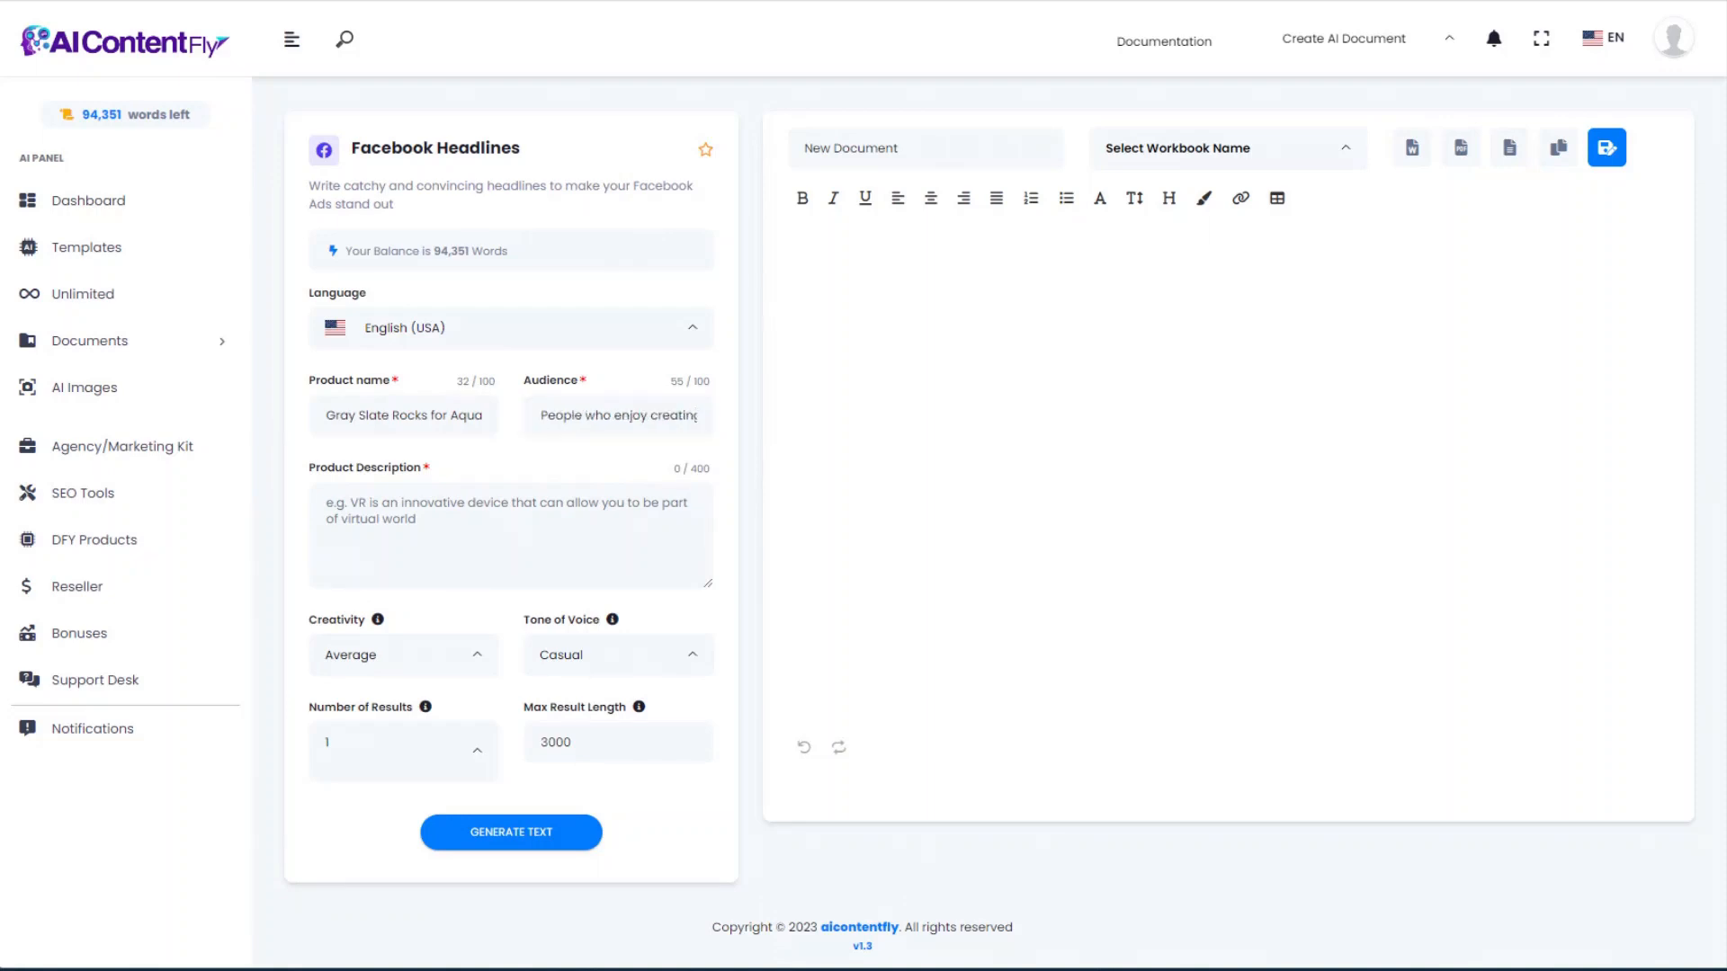
Step: Paste the product description and delete its last sentence to fit the character limit
{"action": "left_click", "coordinate": [386, 513]}
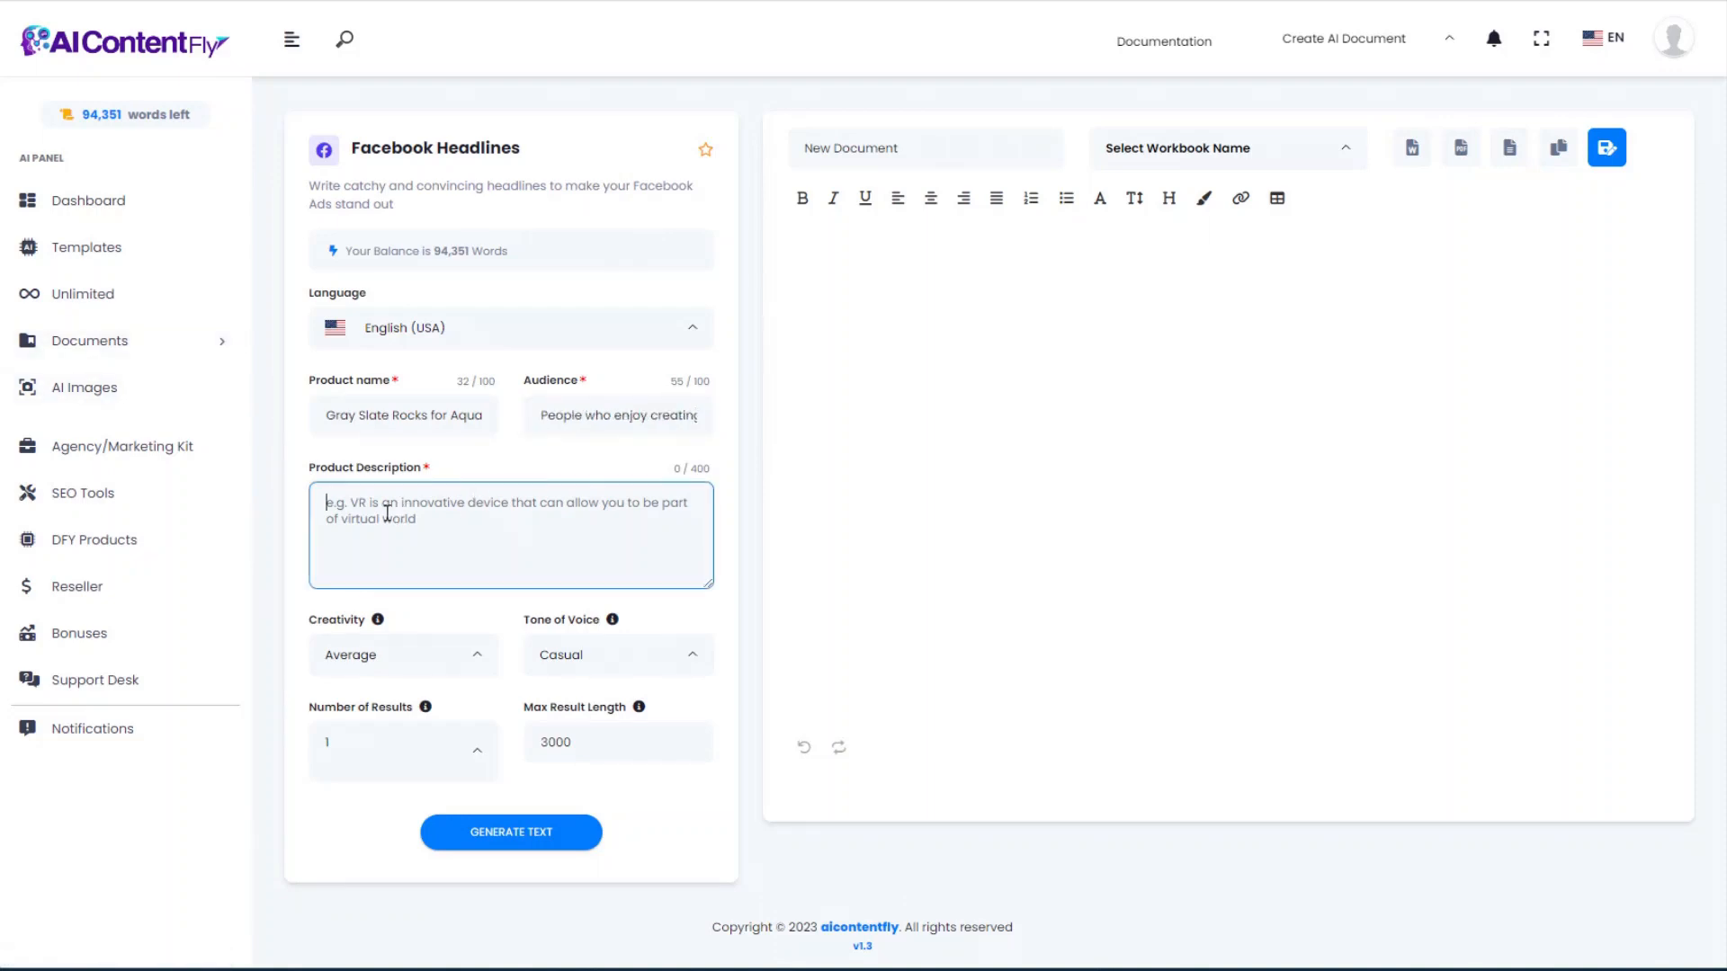
{"action": "type", "text": "Transform your aquarium with these beautiful, natural Gray Slate Rocks! Perfect for aquascaping, these rocks will add a unique and stunning look to your tank. With a natural, gray slate color, these rocks will make your aquarium look like a piece of art. Not only are they aesthetically pleasing, but they are also safe for your fish, plants, and other aquatic life. Add a touch of elegance to your a"}
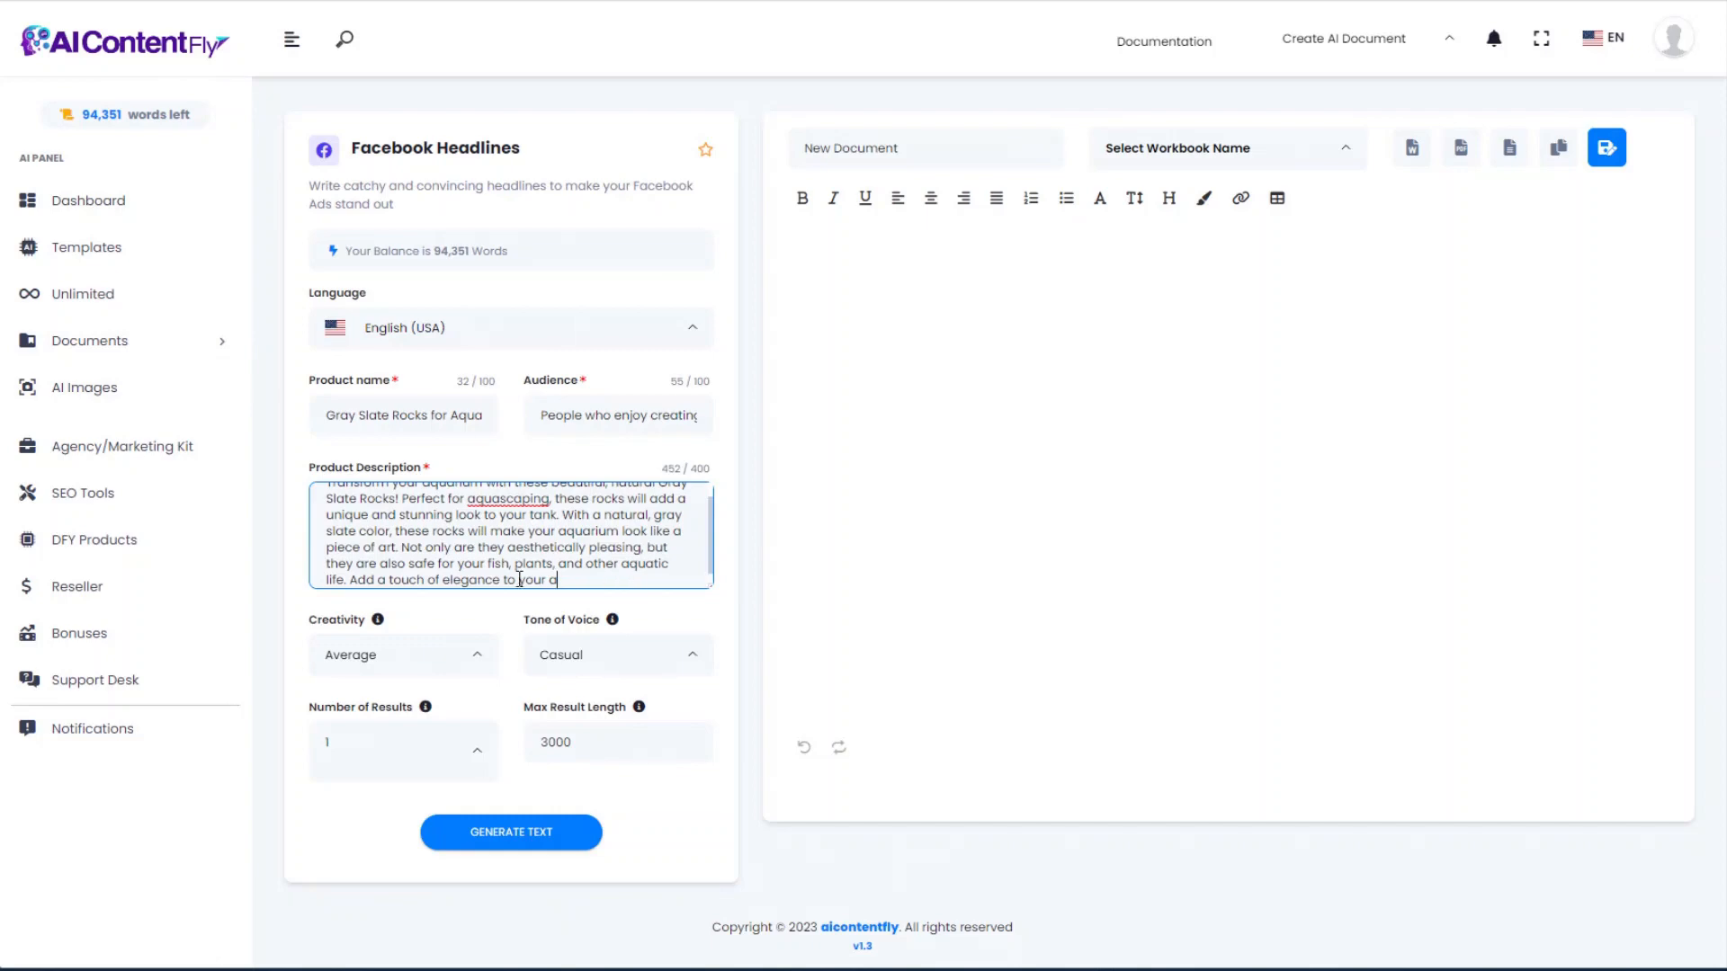
{"action": "left_click_drag", "start_coordinate": [557, 580], "coordinate": [351, 580]}
{"action": "key", "text": "BackSpace"}
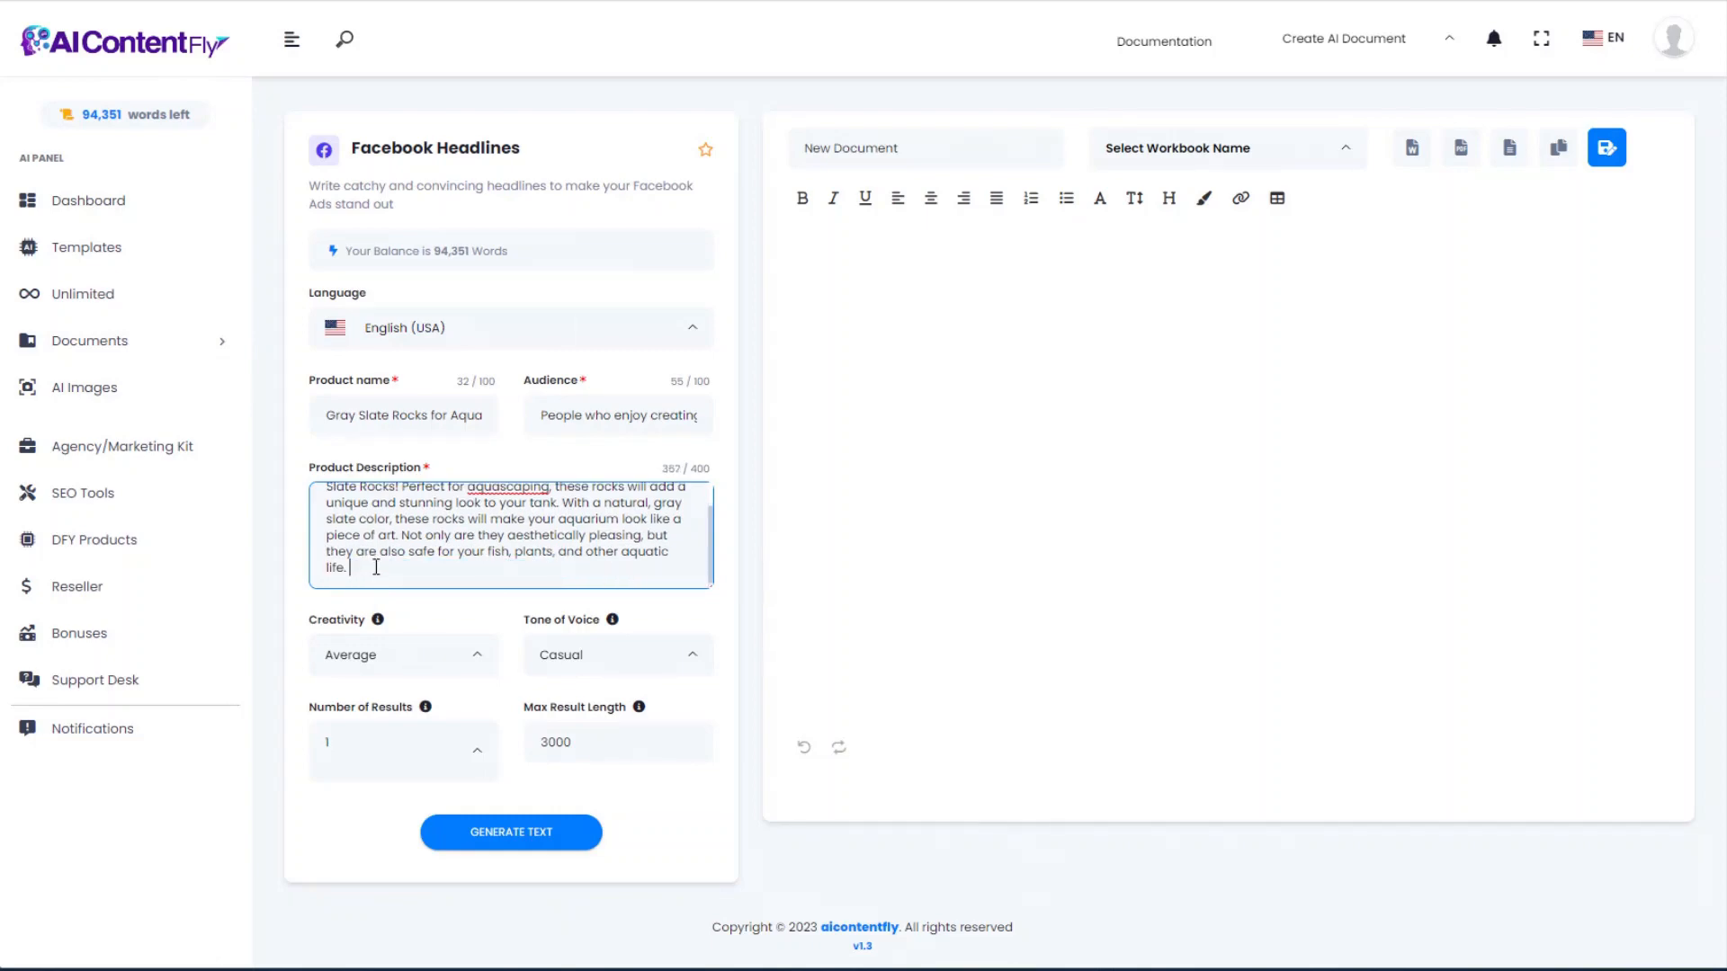
{"action": "scroll", "coordinate": [499, 538], "scroll_direction": "up", "scroll_amount": 2}
{"action": "scroll", "coordinate": [476, 538], "scroll_direction": "down", "scroll_amount": 2}
{"action": "left_click_drag", "start_coordinate": [360, 503], "coordinate": [390, 551]}
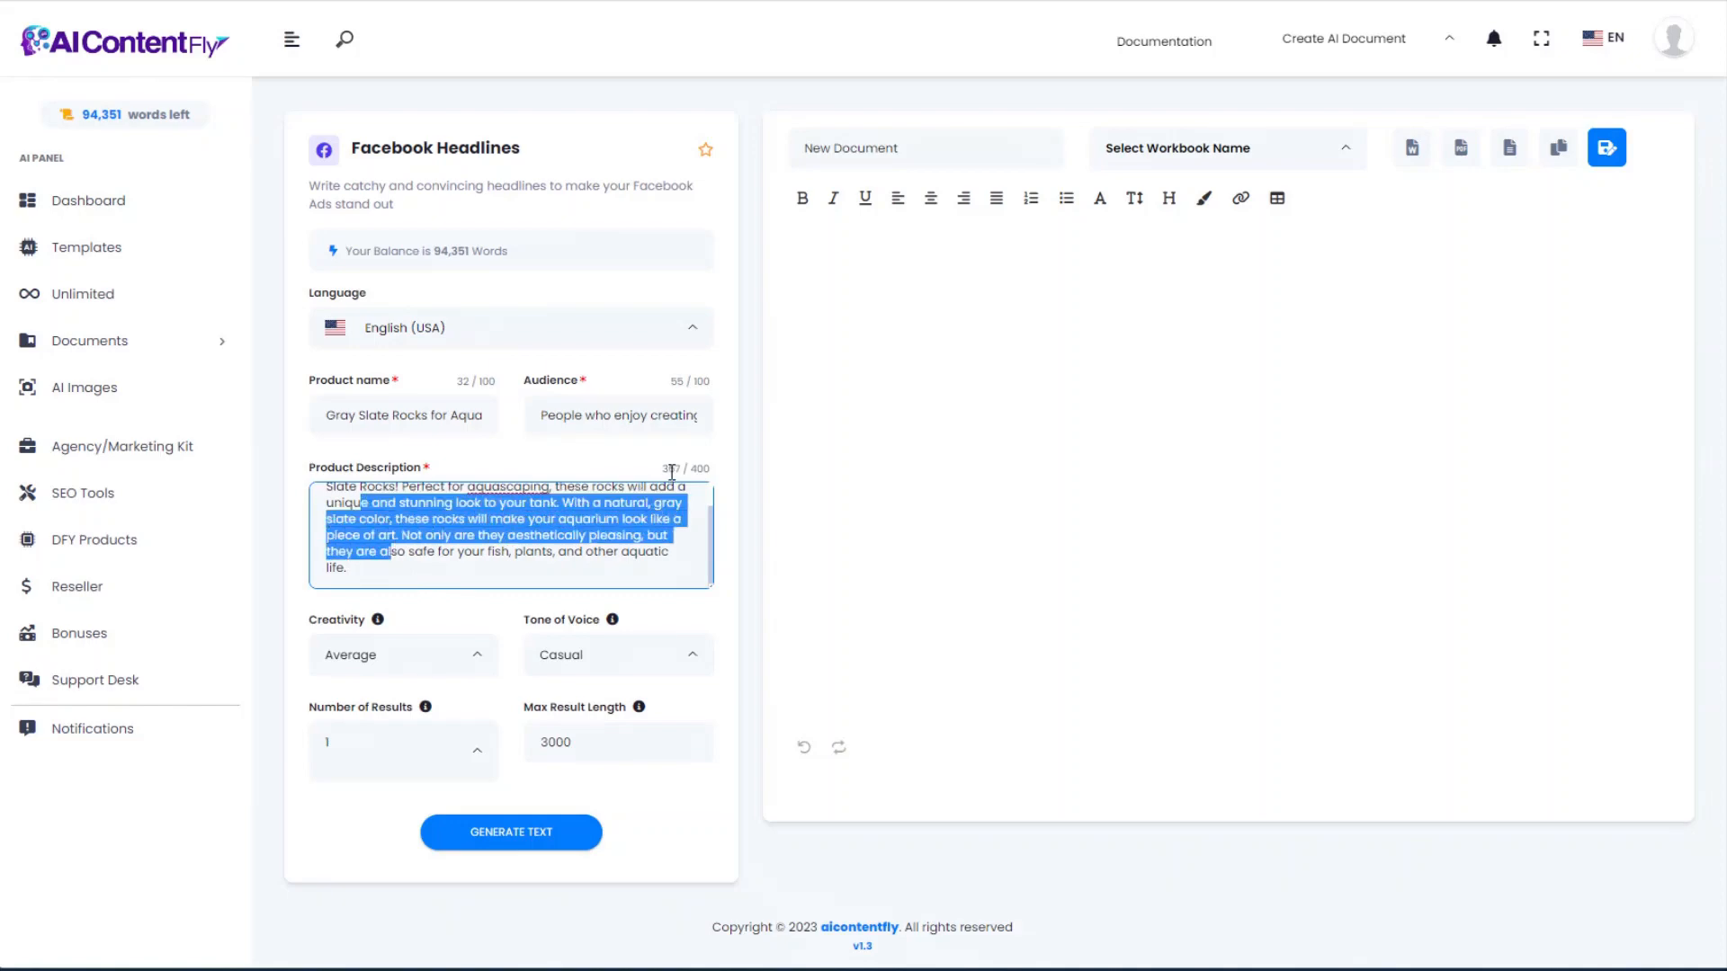
{"action": "left_click_drag", "start_coordinate": [667, 468], "coordinate": [706, 468]}
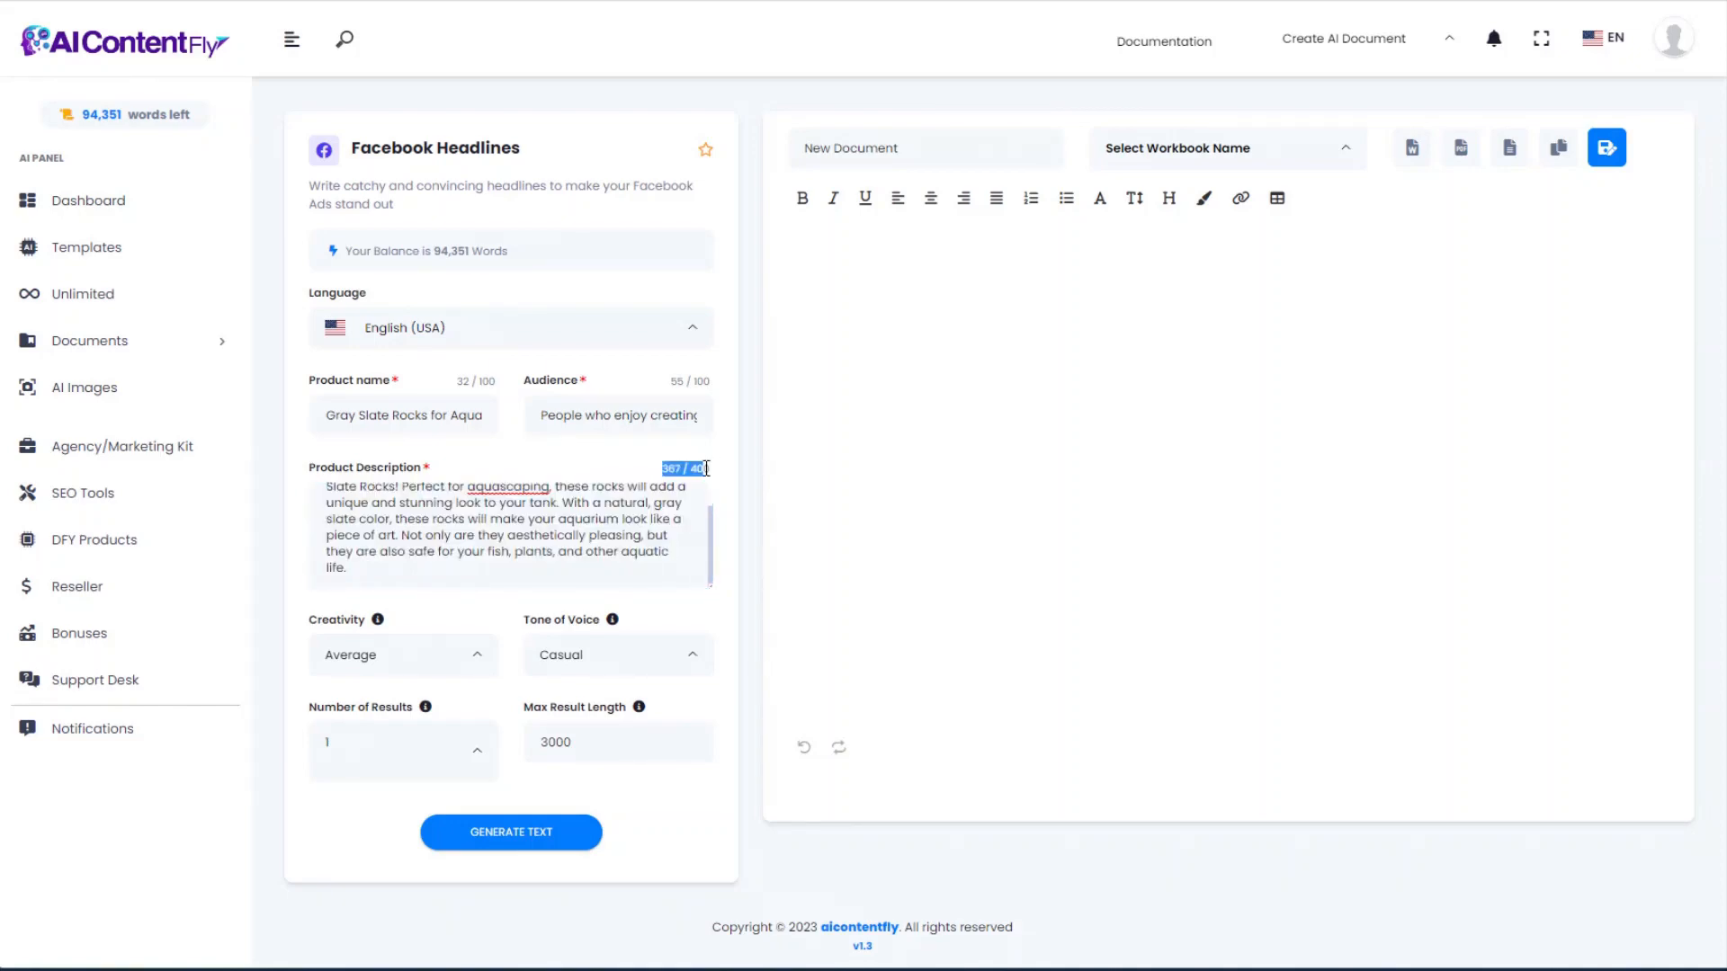
{"action": "left_click", "coordinate": [698, 473]}
{"action": "left_click", "coordinate": [466, 554]}
{"action": "scroll", "coordinate": [464, 554], "scroll_direction": "up", "scroll_amount": 1}
{"action": "scroll", "coordinate": [455, 548], "scroll_direction": "down", "scroll_amount": 1}
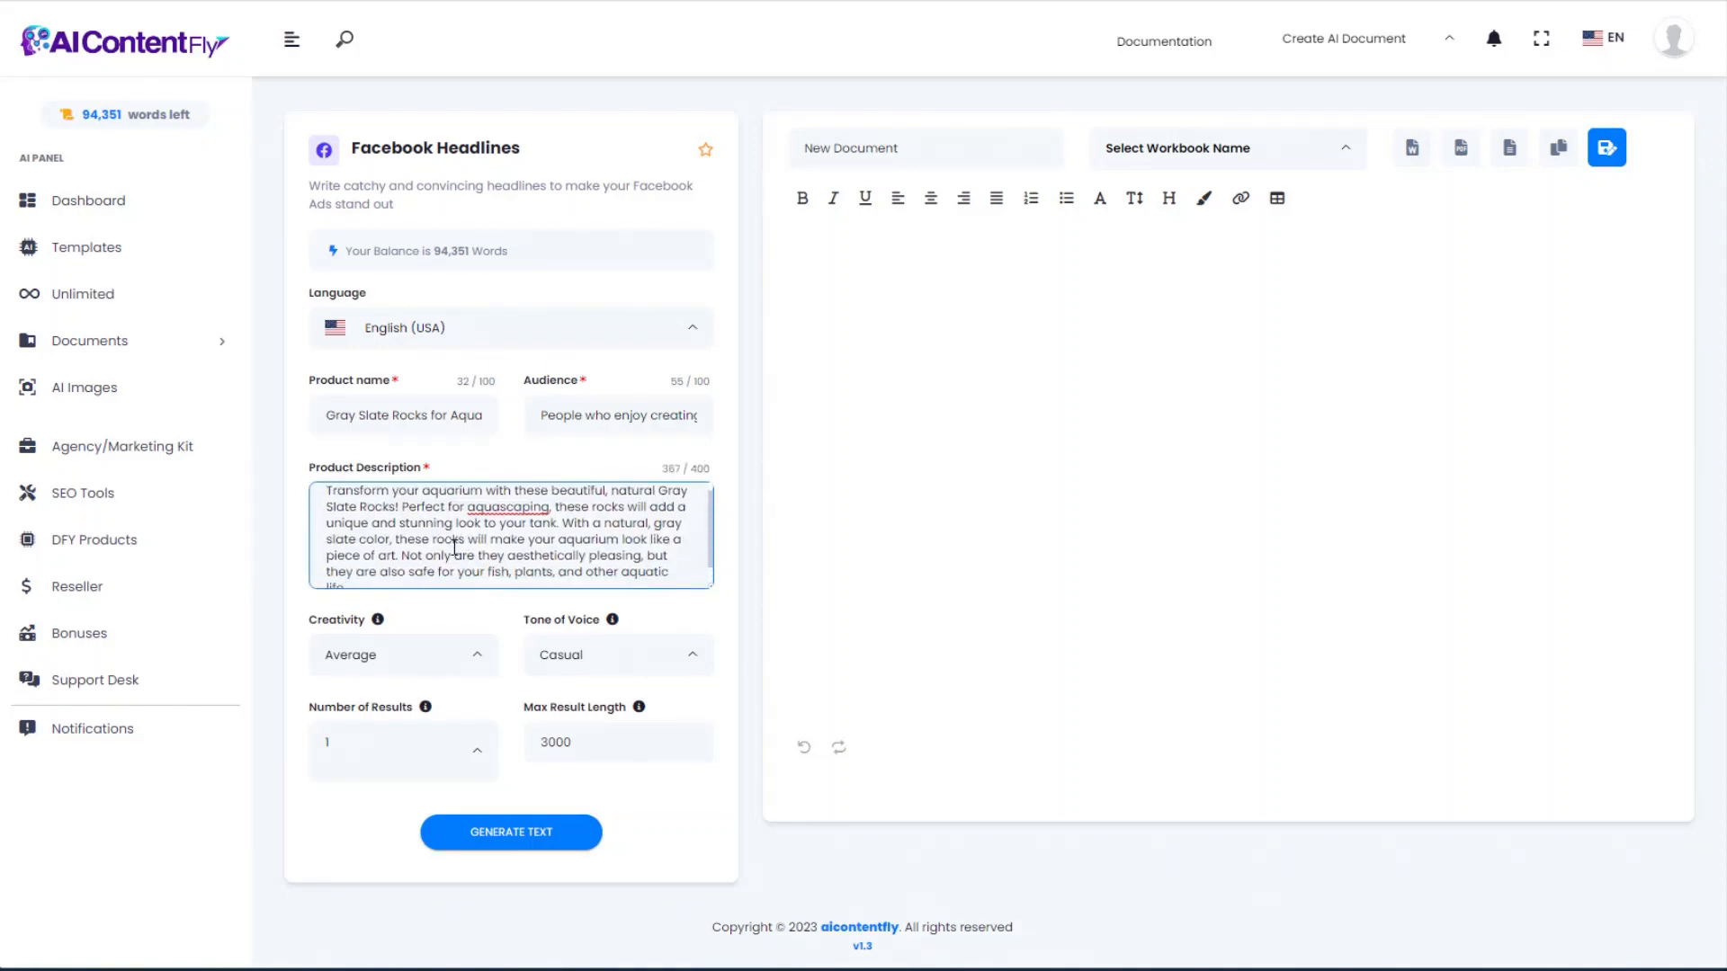
{"action": "left_click", "coordinate": [384, 569]}
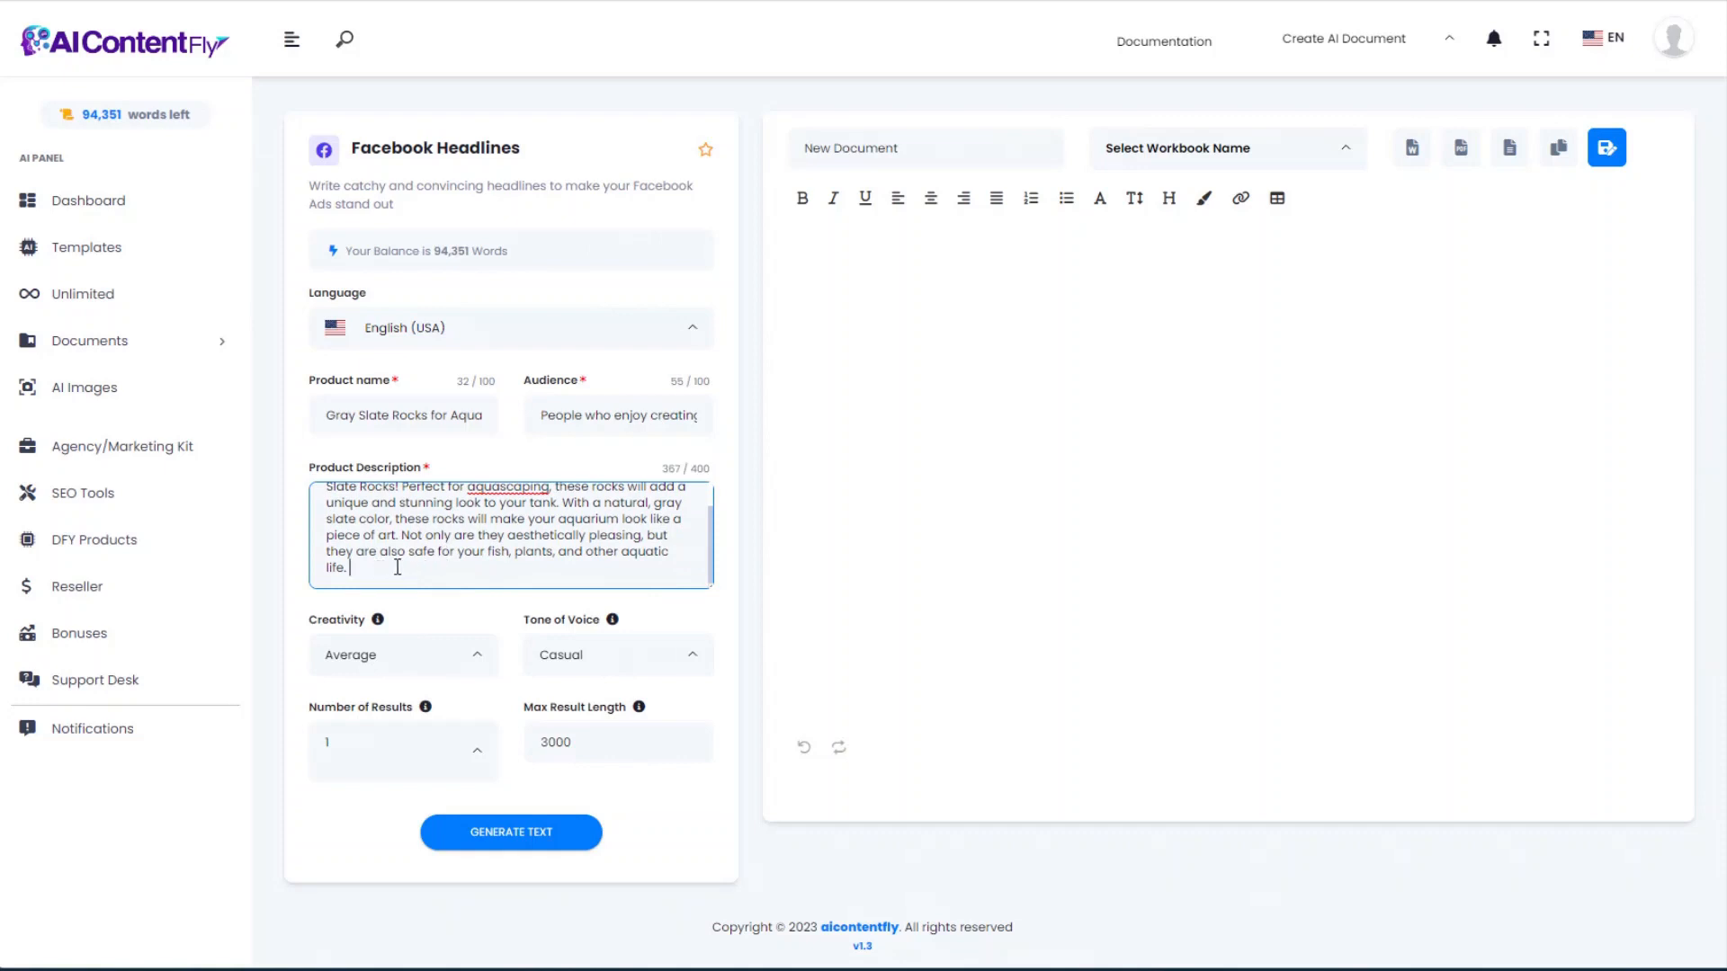
Step: Generate the headline 'Transform Your Aquarium into a Work of Art with Gray Slate Rocks for Aquascaping!'
{"action": "left_click", "coordinate": [517, 834]}
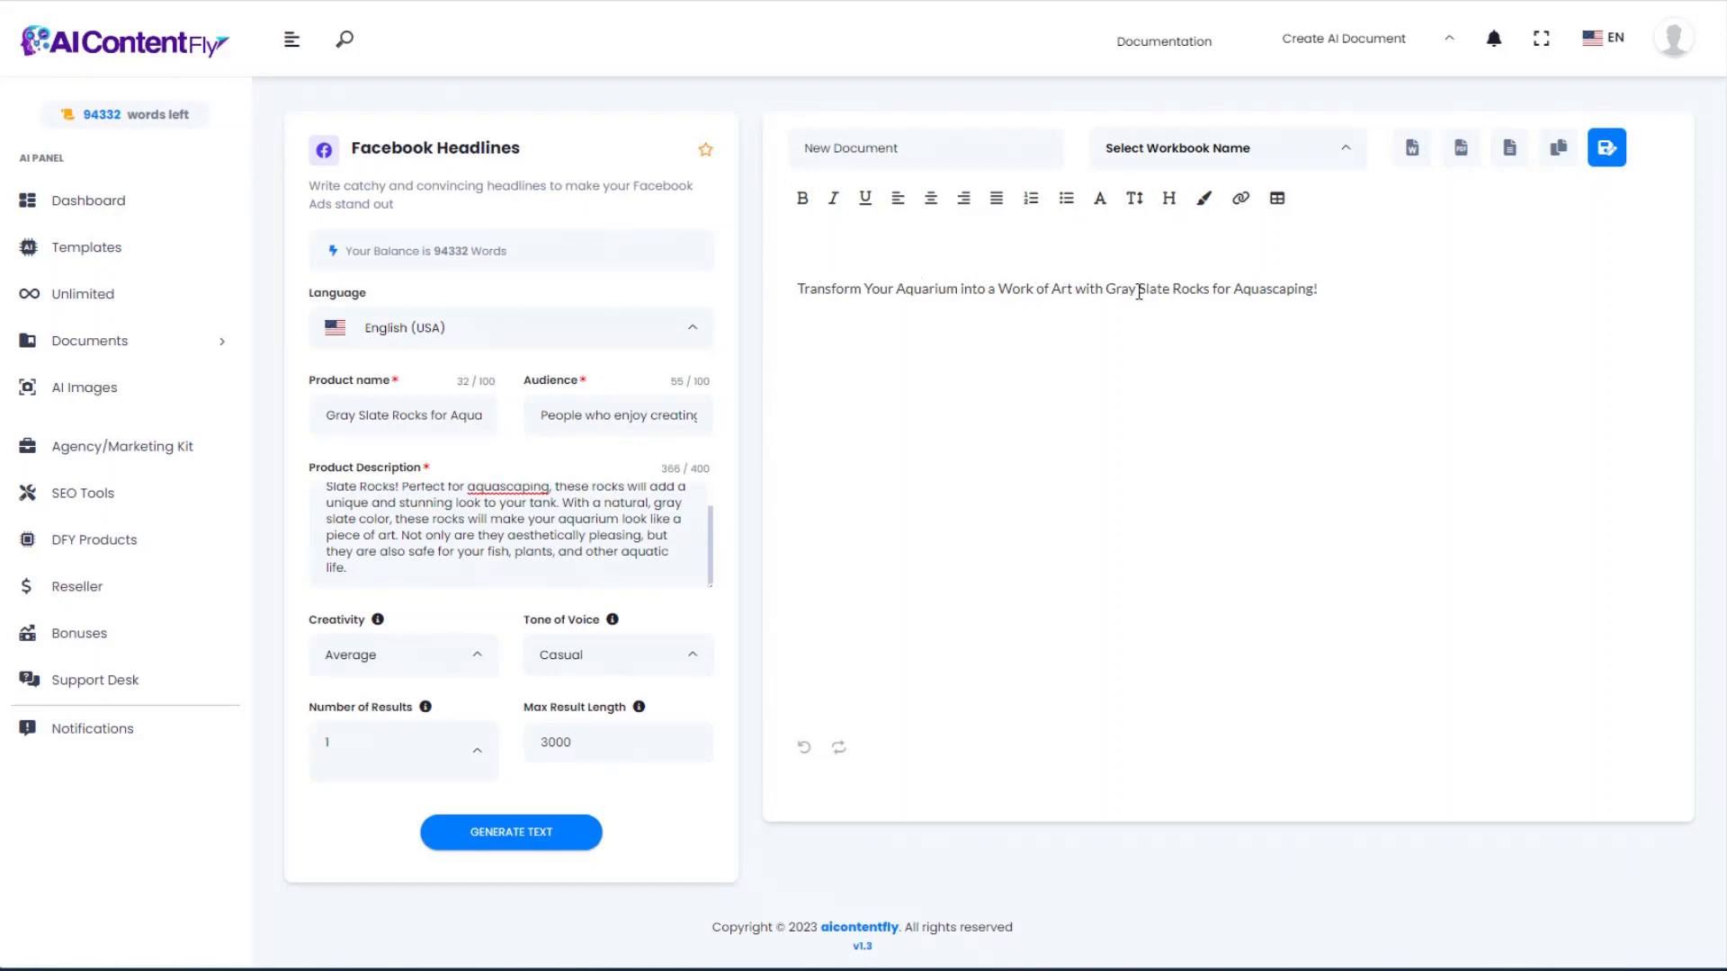
{"action": "left_click_drag", "start_coordinate": [1320, 286], "coordinate": [787, 297]}
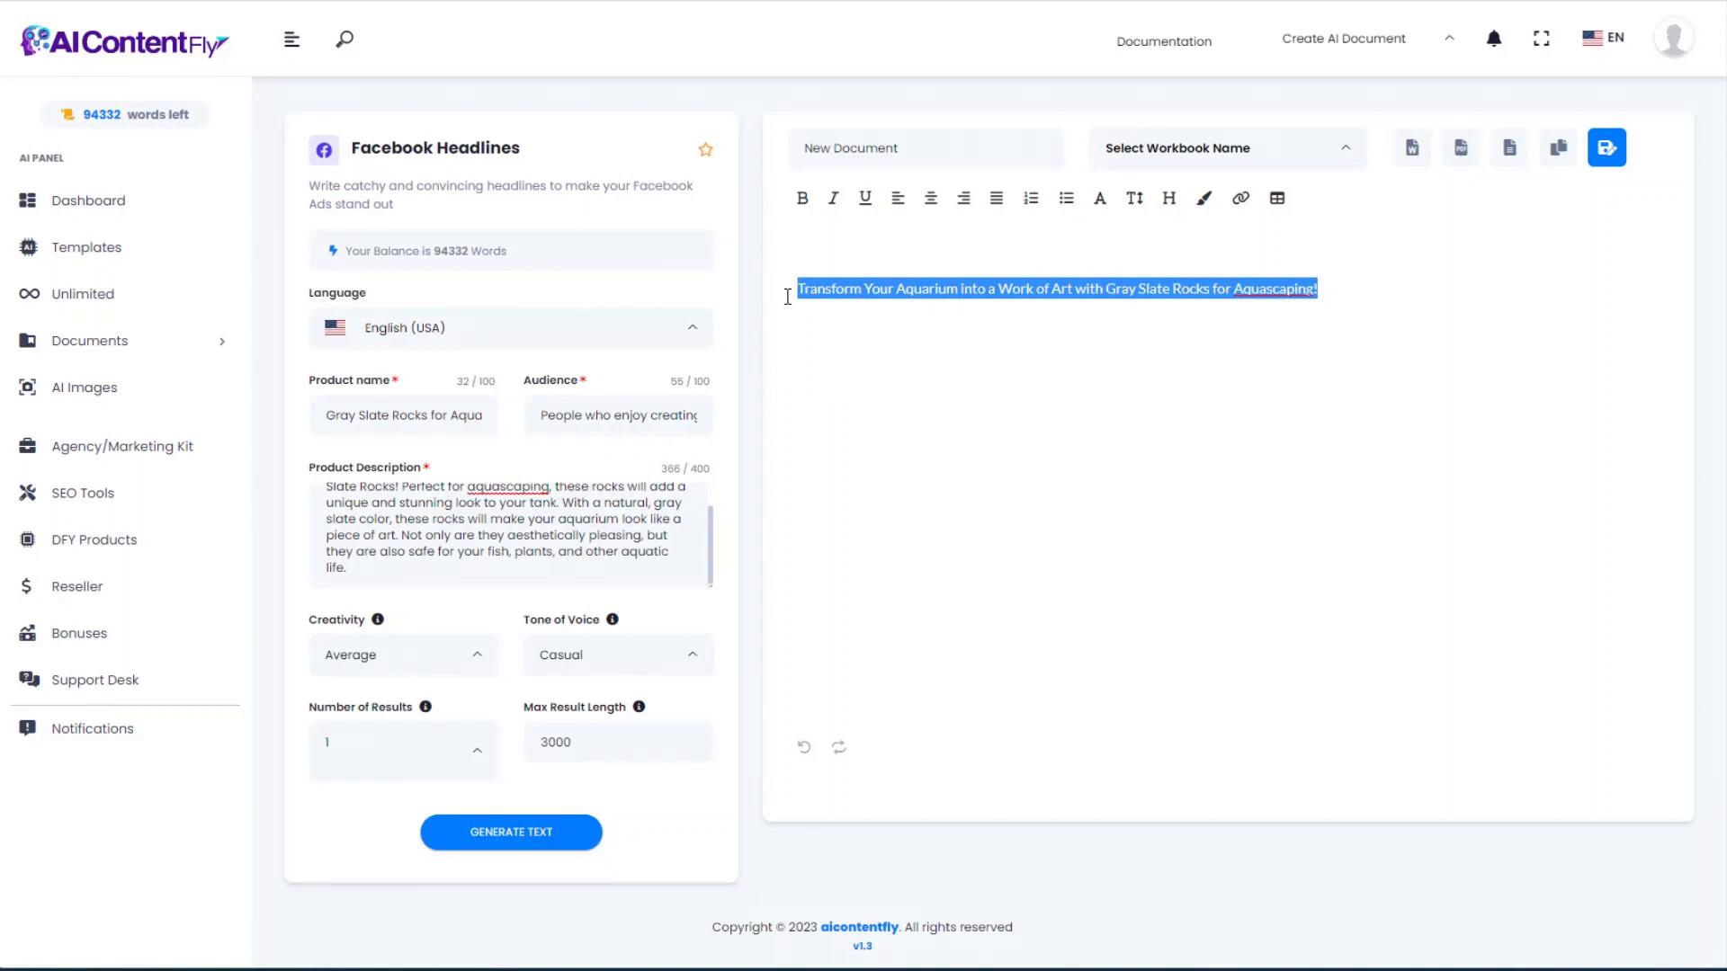
{"action": "left_click", "coordinate": [389, 414]}
{"action": "key", "text": "alt+Left"}
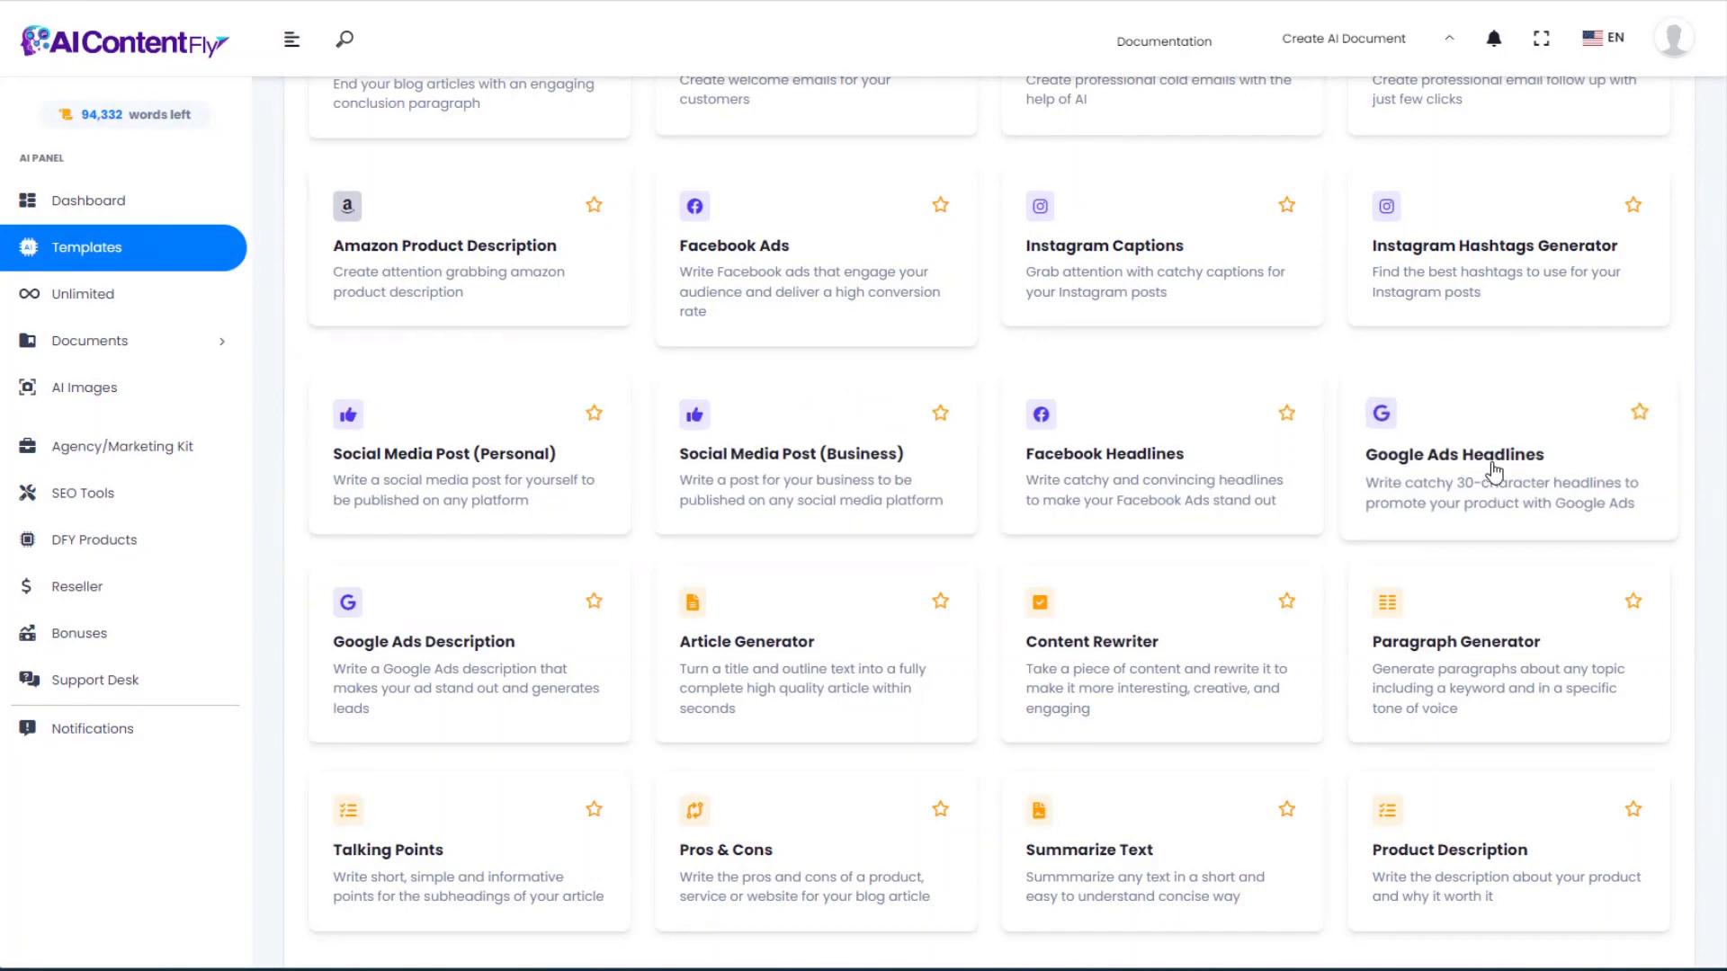
Step: In Google Ads Headlines, enter the gray slate rocks product name and the suggested audience
{"action": "left_click", "coordinate": [1494, 470]}
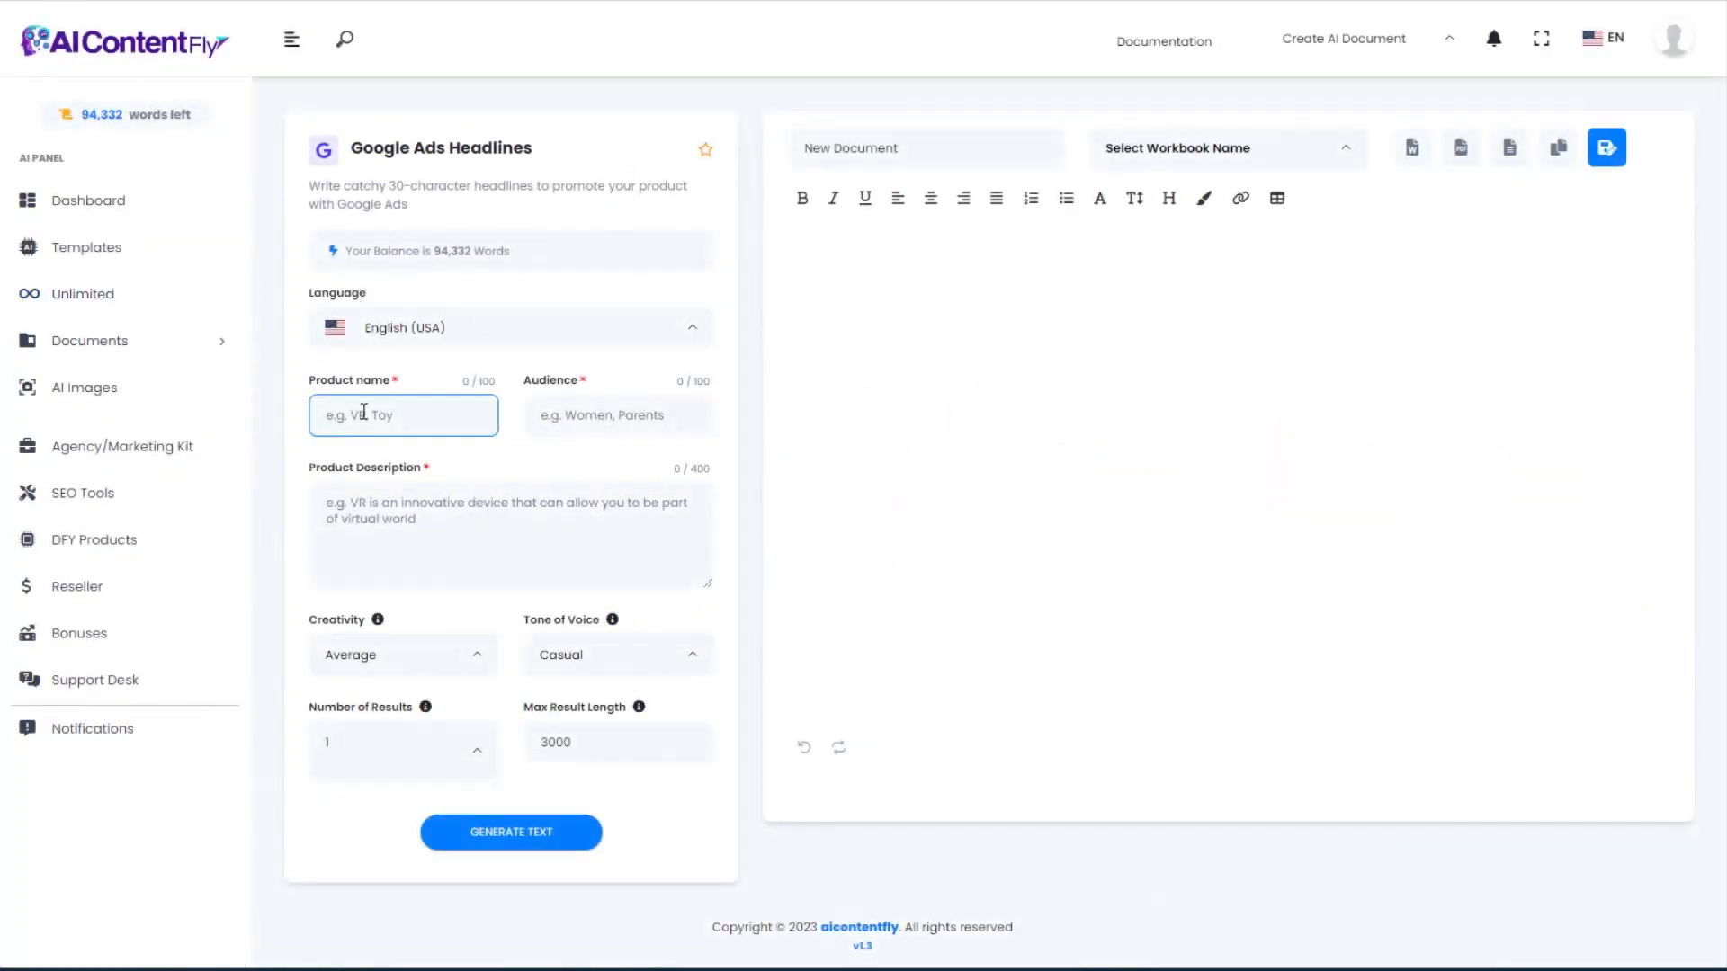
{"action": "key", "text": "ctrl+v"}
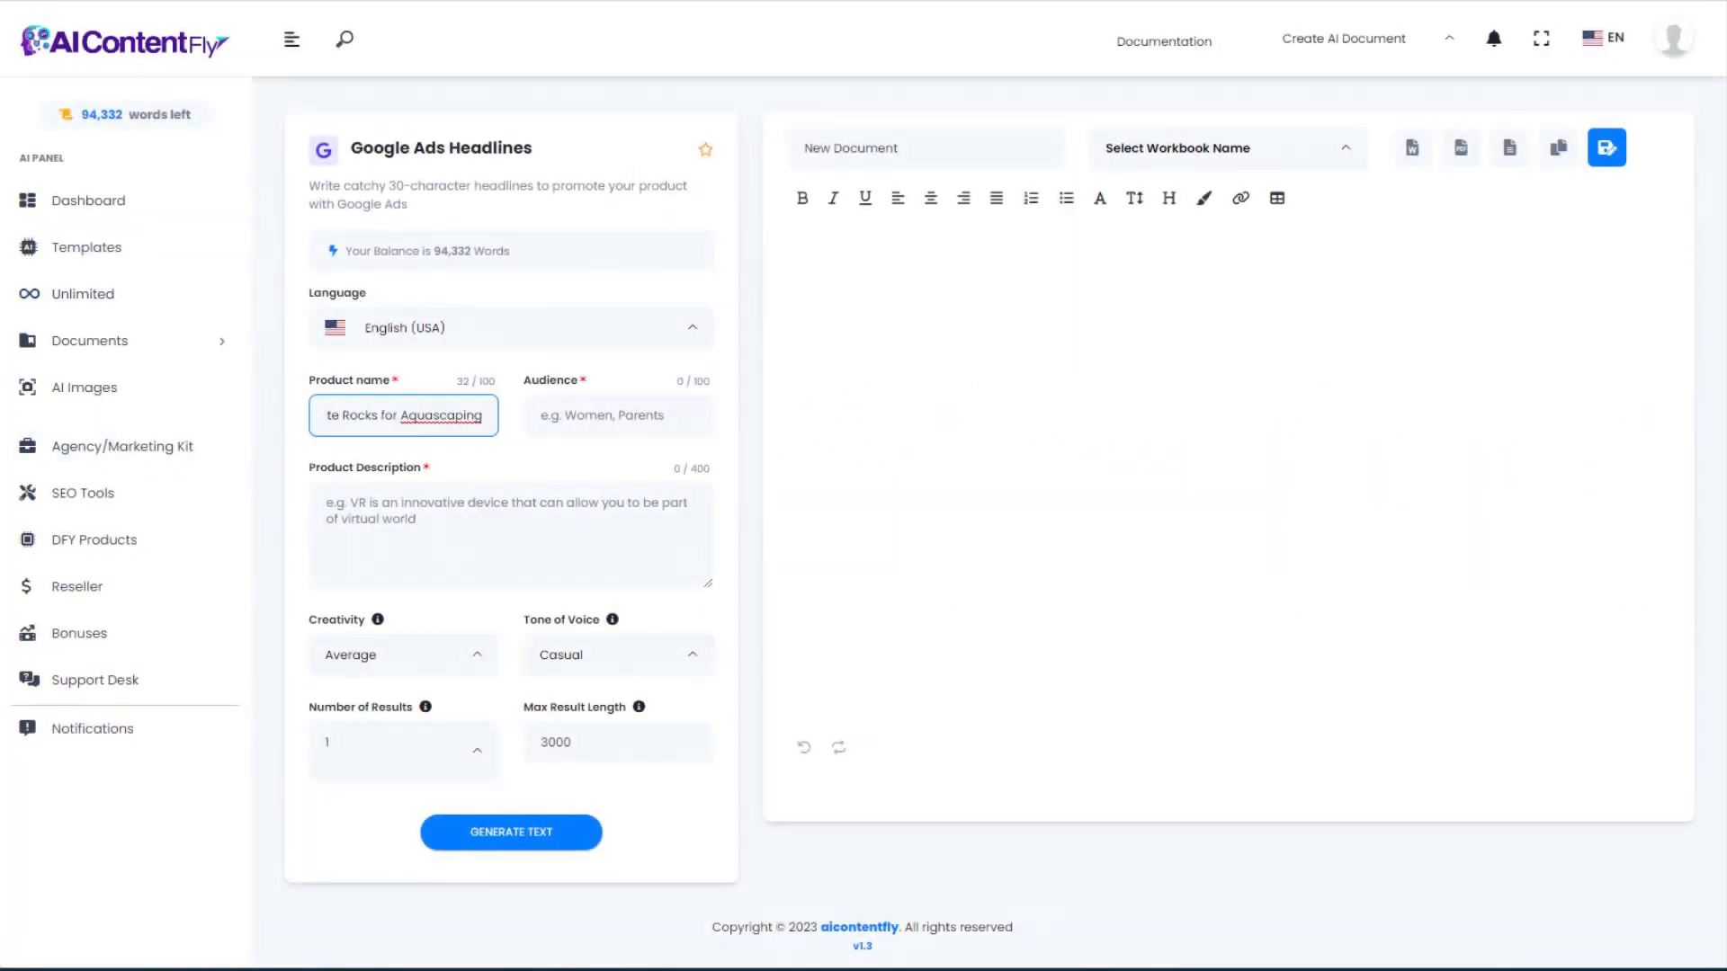
{"action": "left_click", "coordinate": [585, 419]}
{"action": "key", "text": "Down"}
{"action": "key", "text": "Return"}
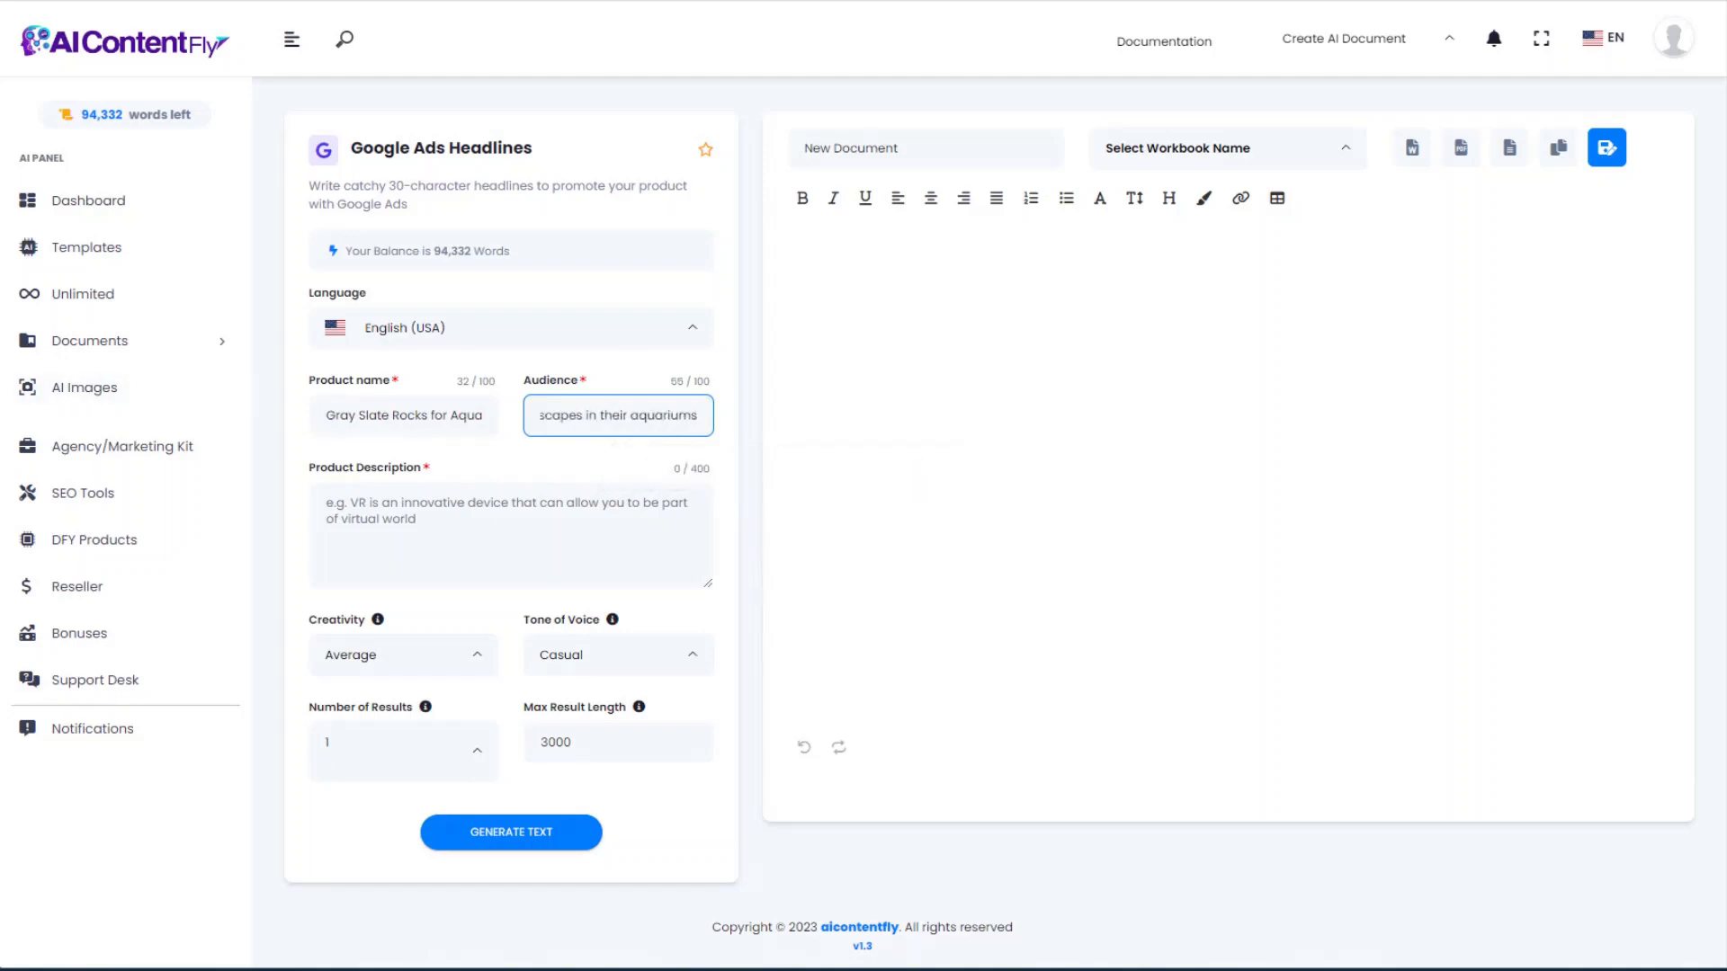
Step: Paste the product description without its unfinished last sentence and generate ten ad headlines
{"action": "left_click", "coordinate": [415, 535]}
{"action": "key", "text": "ctrl+v"}
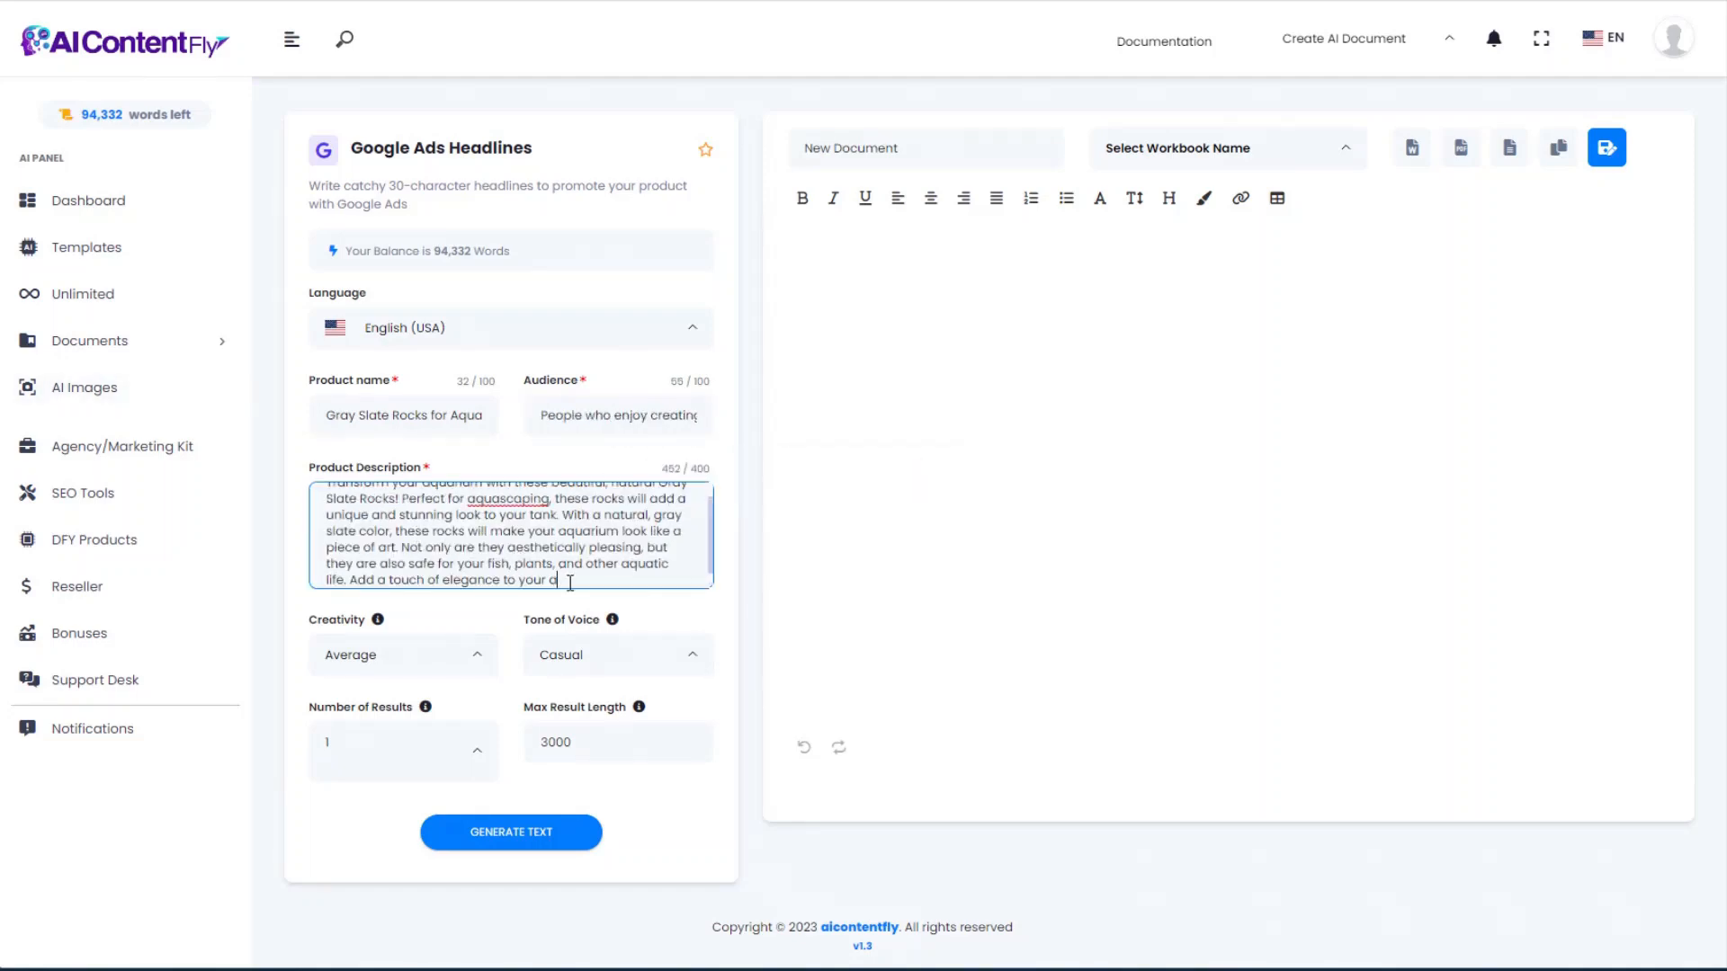
{"action": "left_click_drag", "start_coordinate": [571, 583], "coordinate": [351, 589]}
{"action": "key", "text": "BackSpace"}
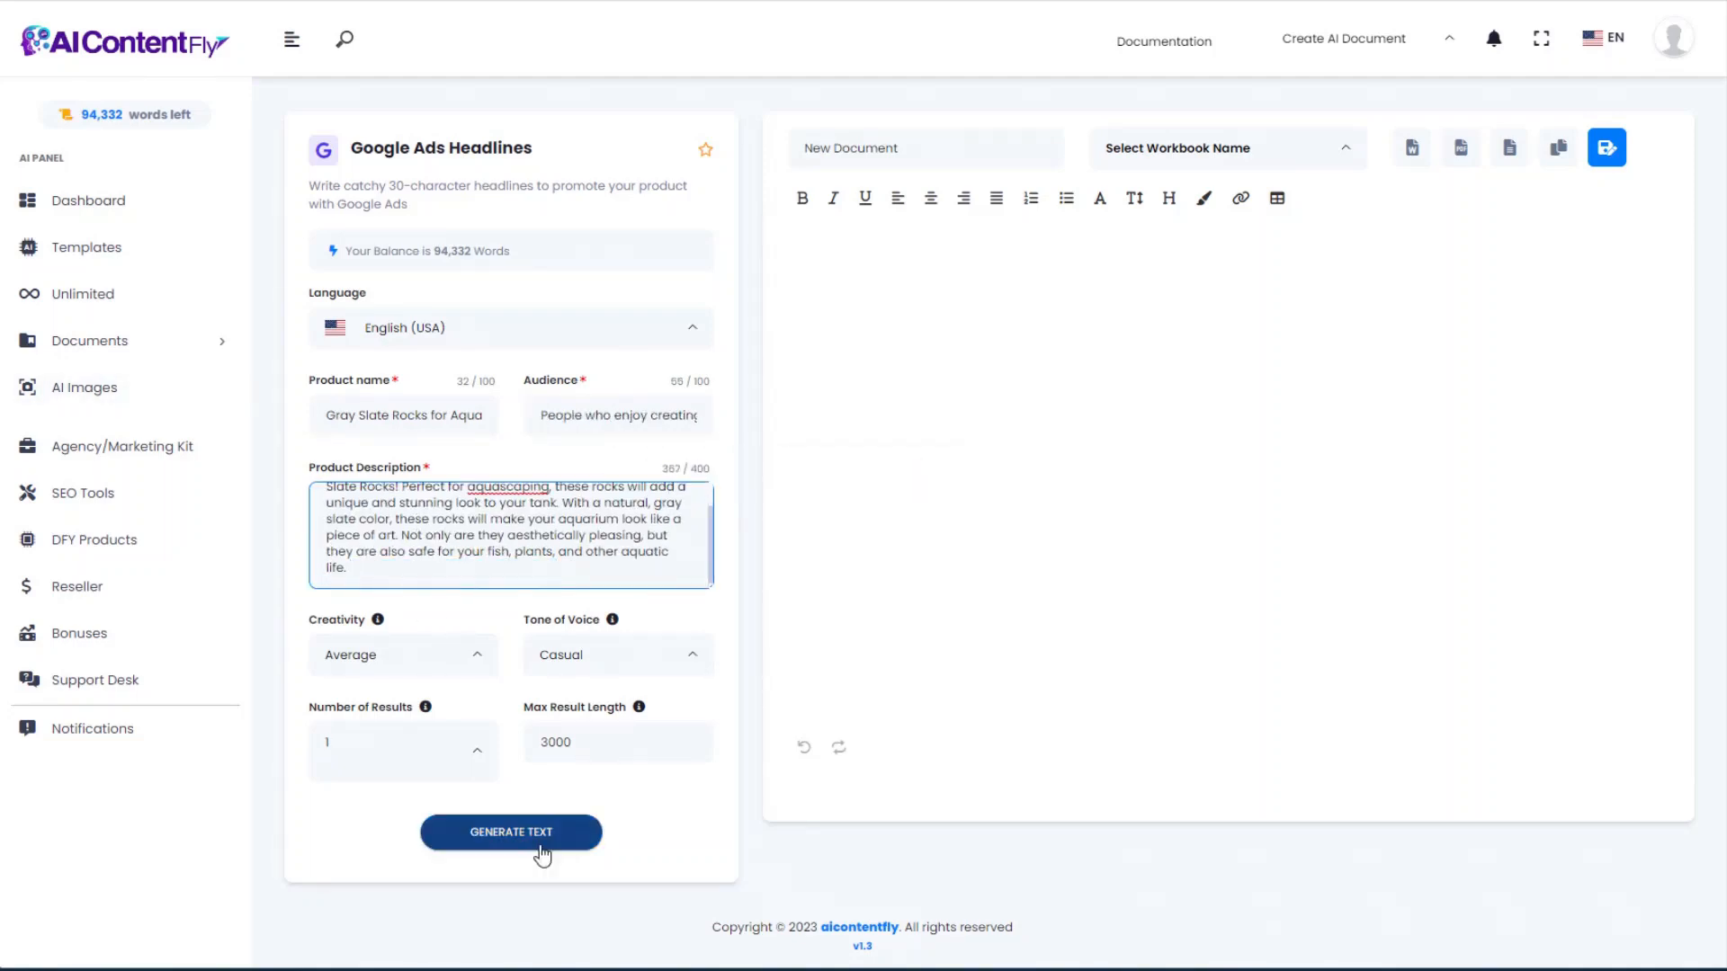
{"action": "left_click", "coordinate": [541, 852]}
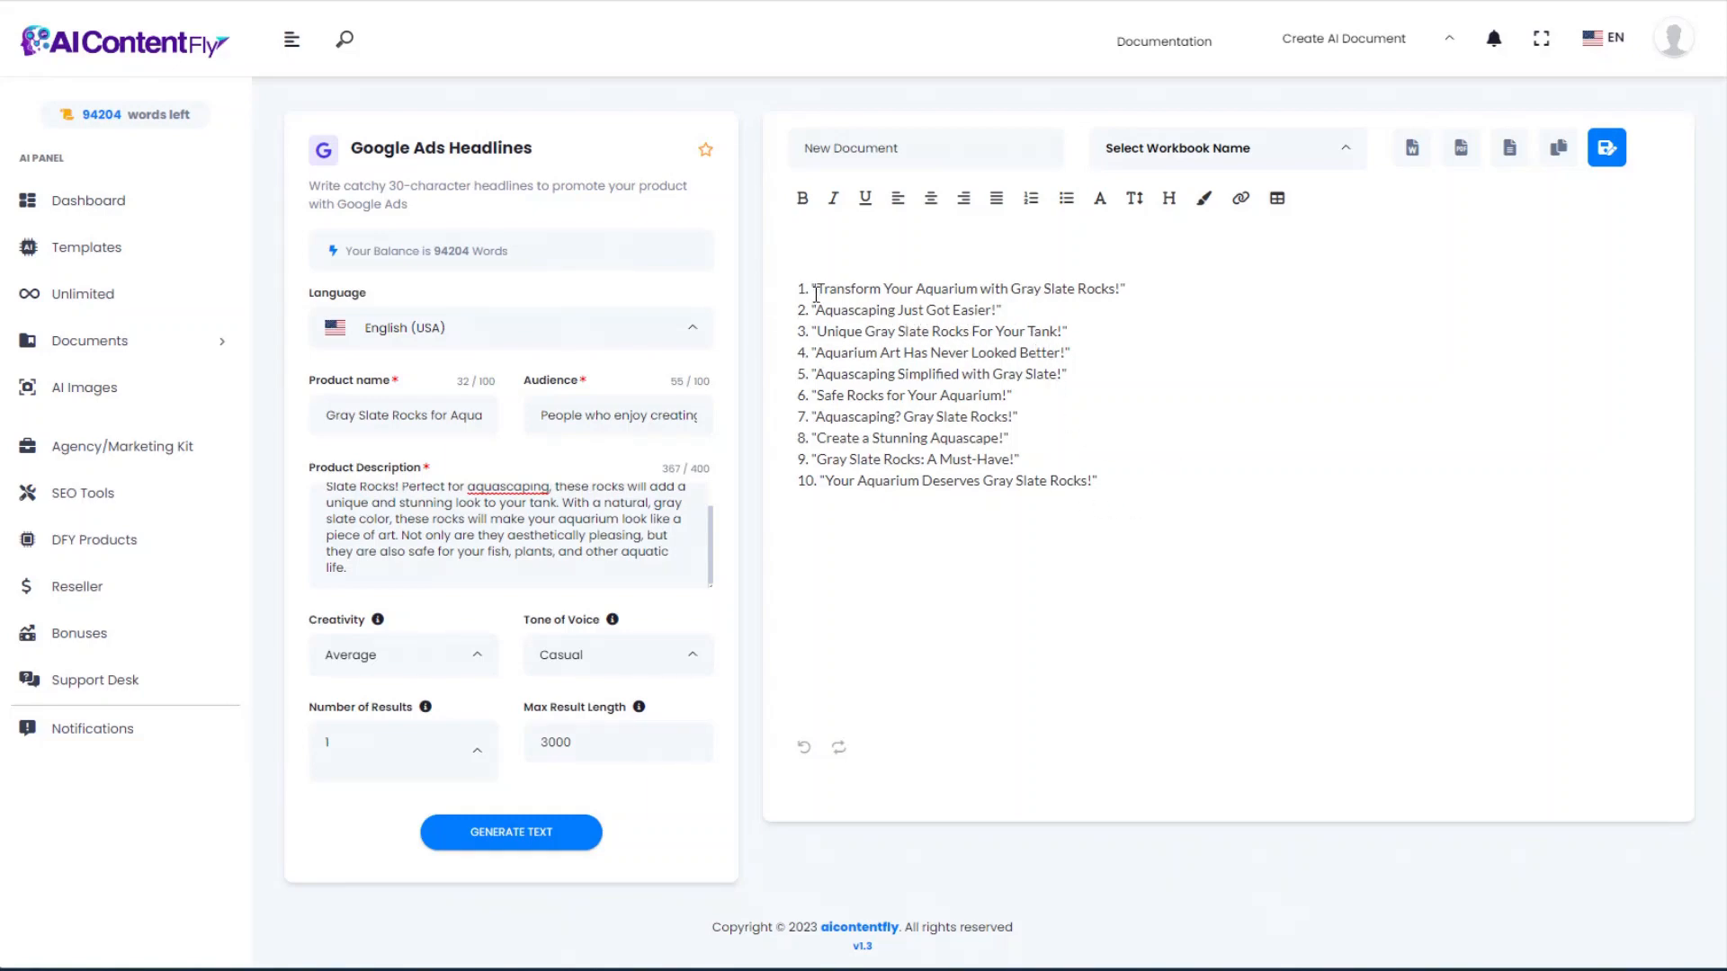
{"action": "left_click", "coordinate": [27, 0]}
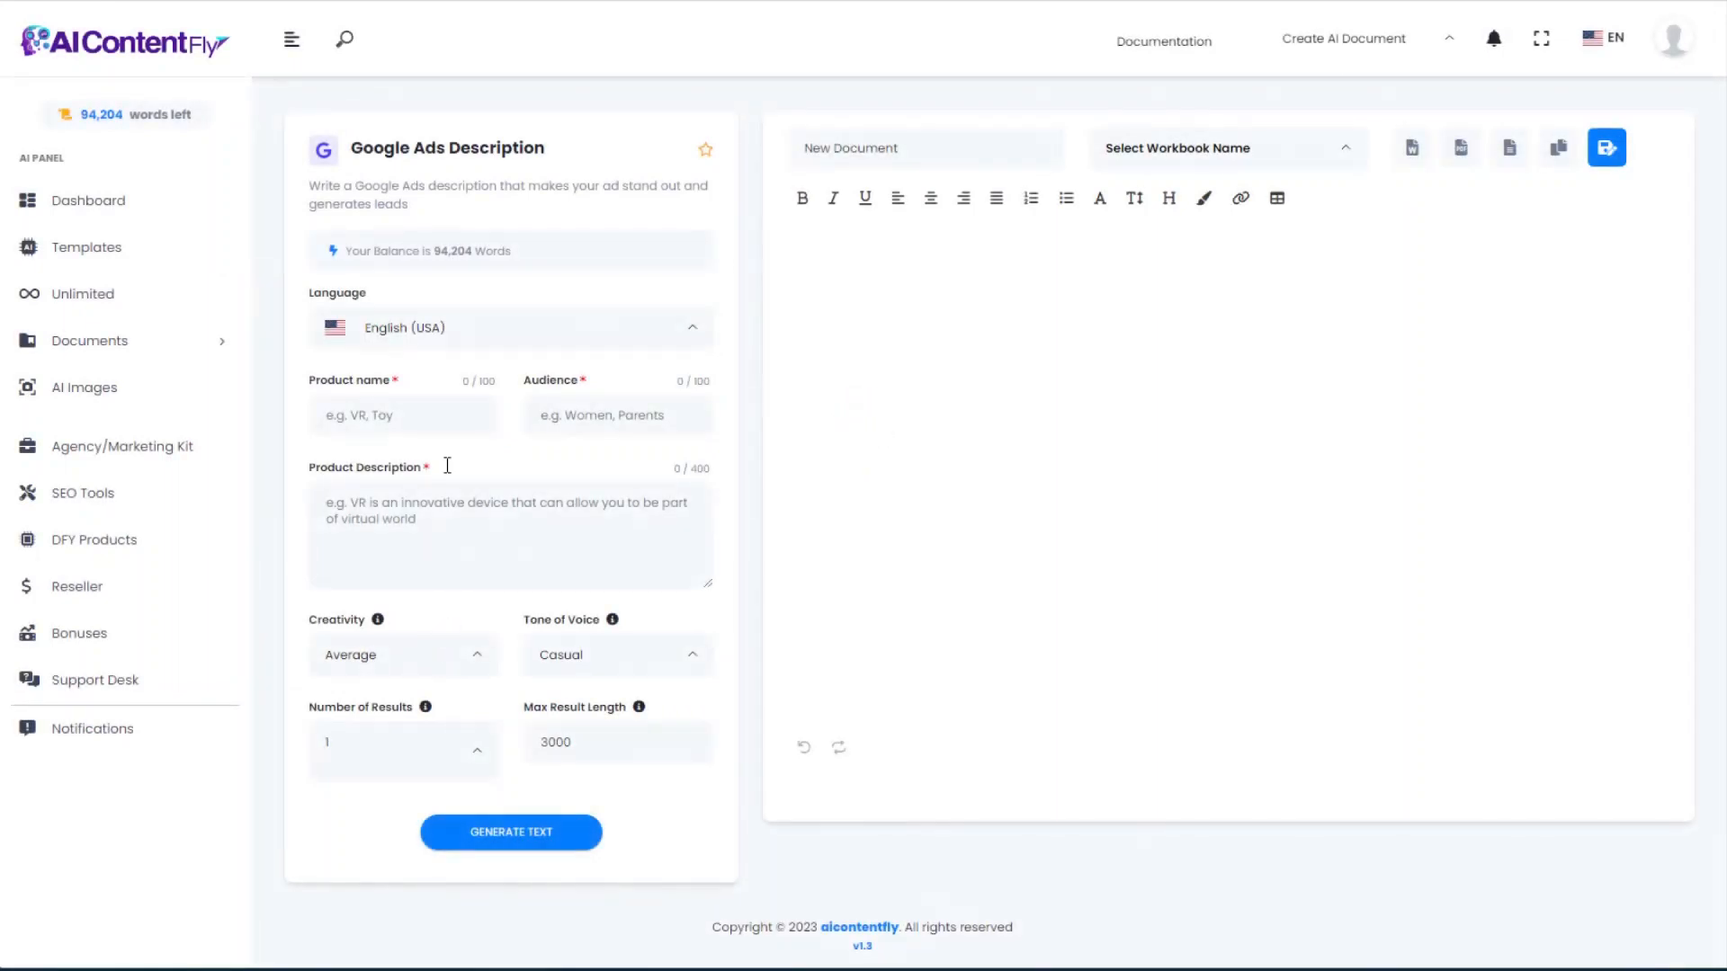
Step: Paste the Gray Slate Rocks description without its unfinished last sentence, then fill product name and audience
{"action": "left_click", "coordinate": [385, 416]}
{"action": "left_click", "coordinate": [378, 512]}
{"action": "key", "text": "ctrl+v"}
{"action": "left_click_drag", "start_coordinate": [563, 580], "coordinate": [353, 578]}
{"action": "key", "text": "BackSpace"}
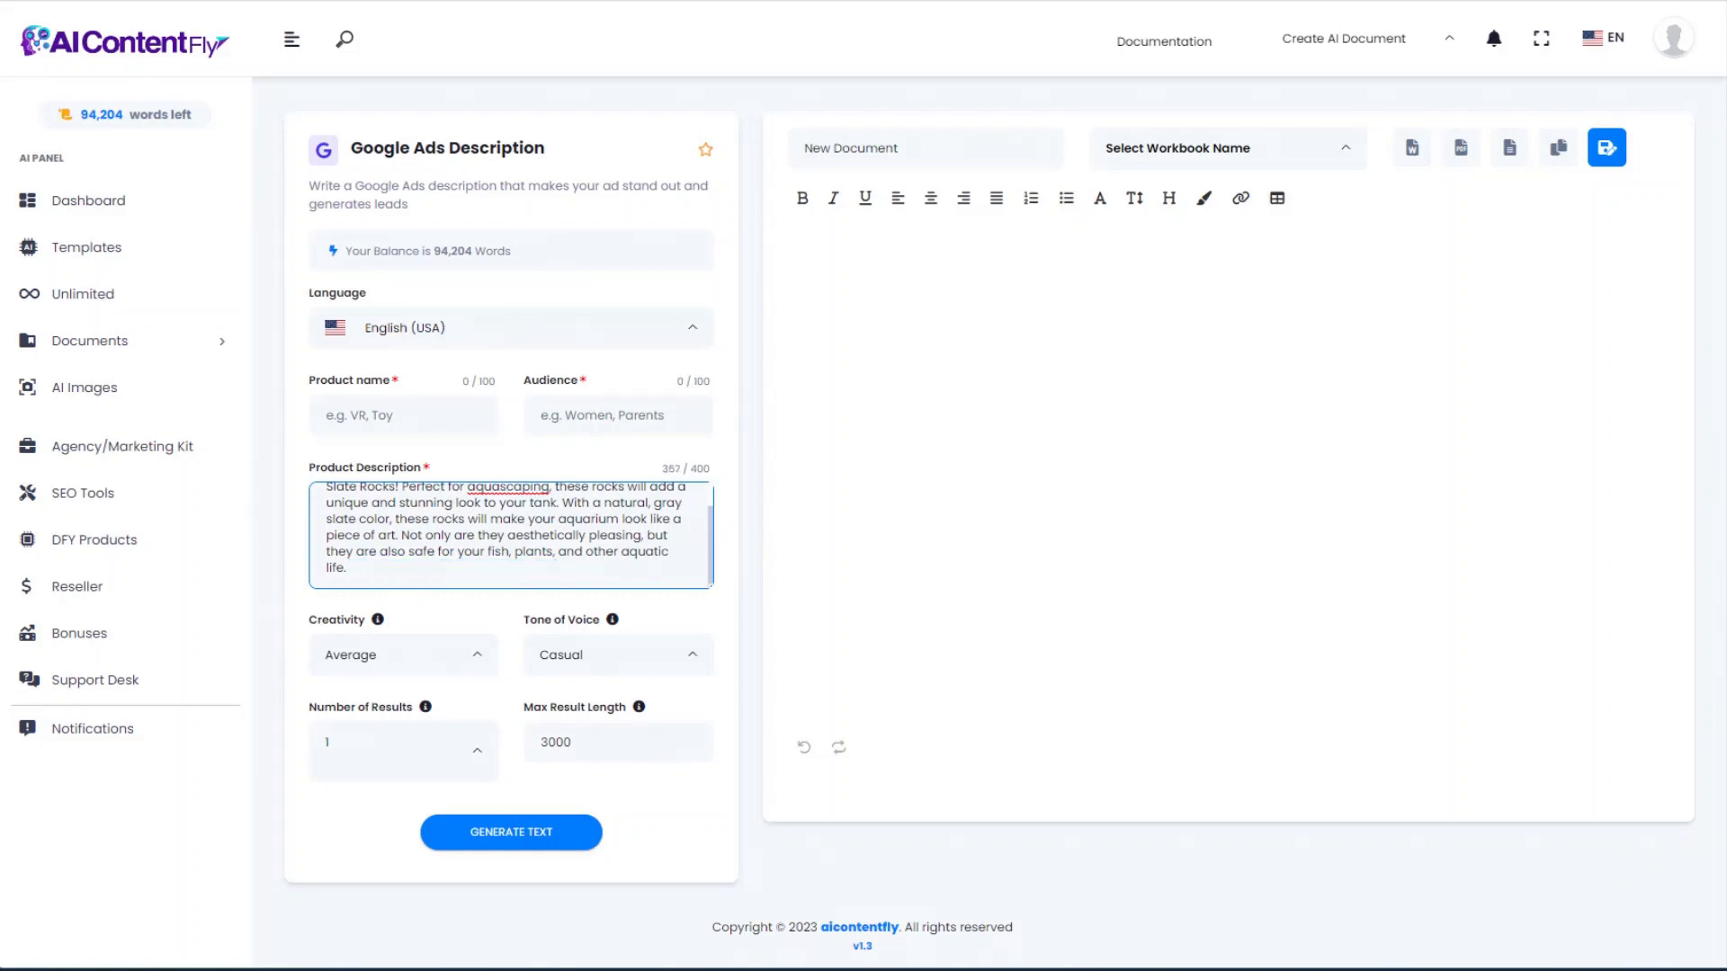
{"action": "left_click", "coordinate": [419, 409]}
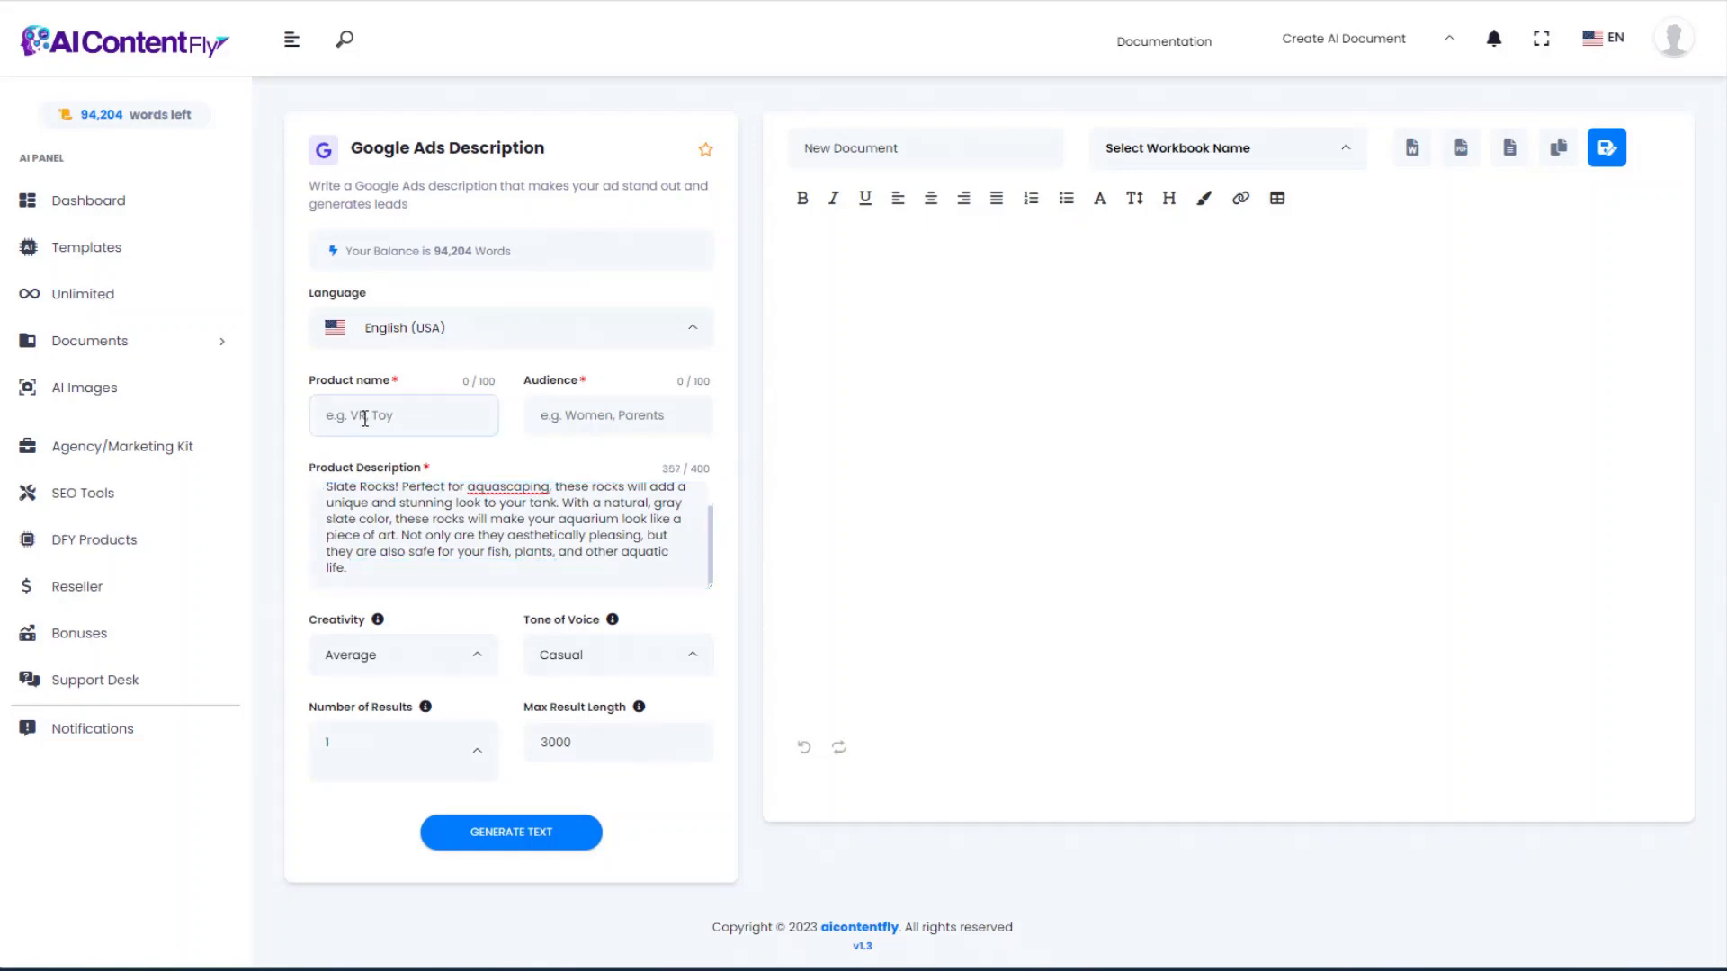
{"action": "type", "text": "Gray Slate Rocks for Aquascaping"}
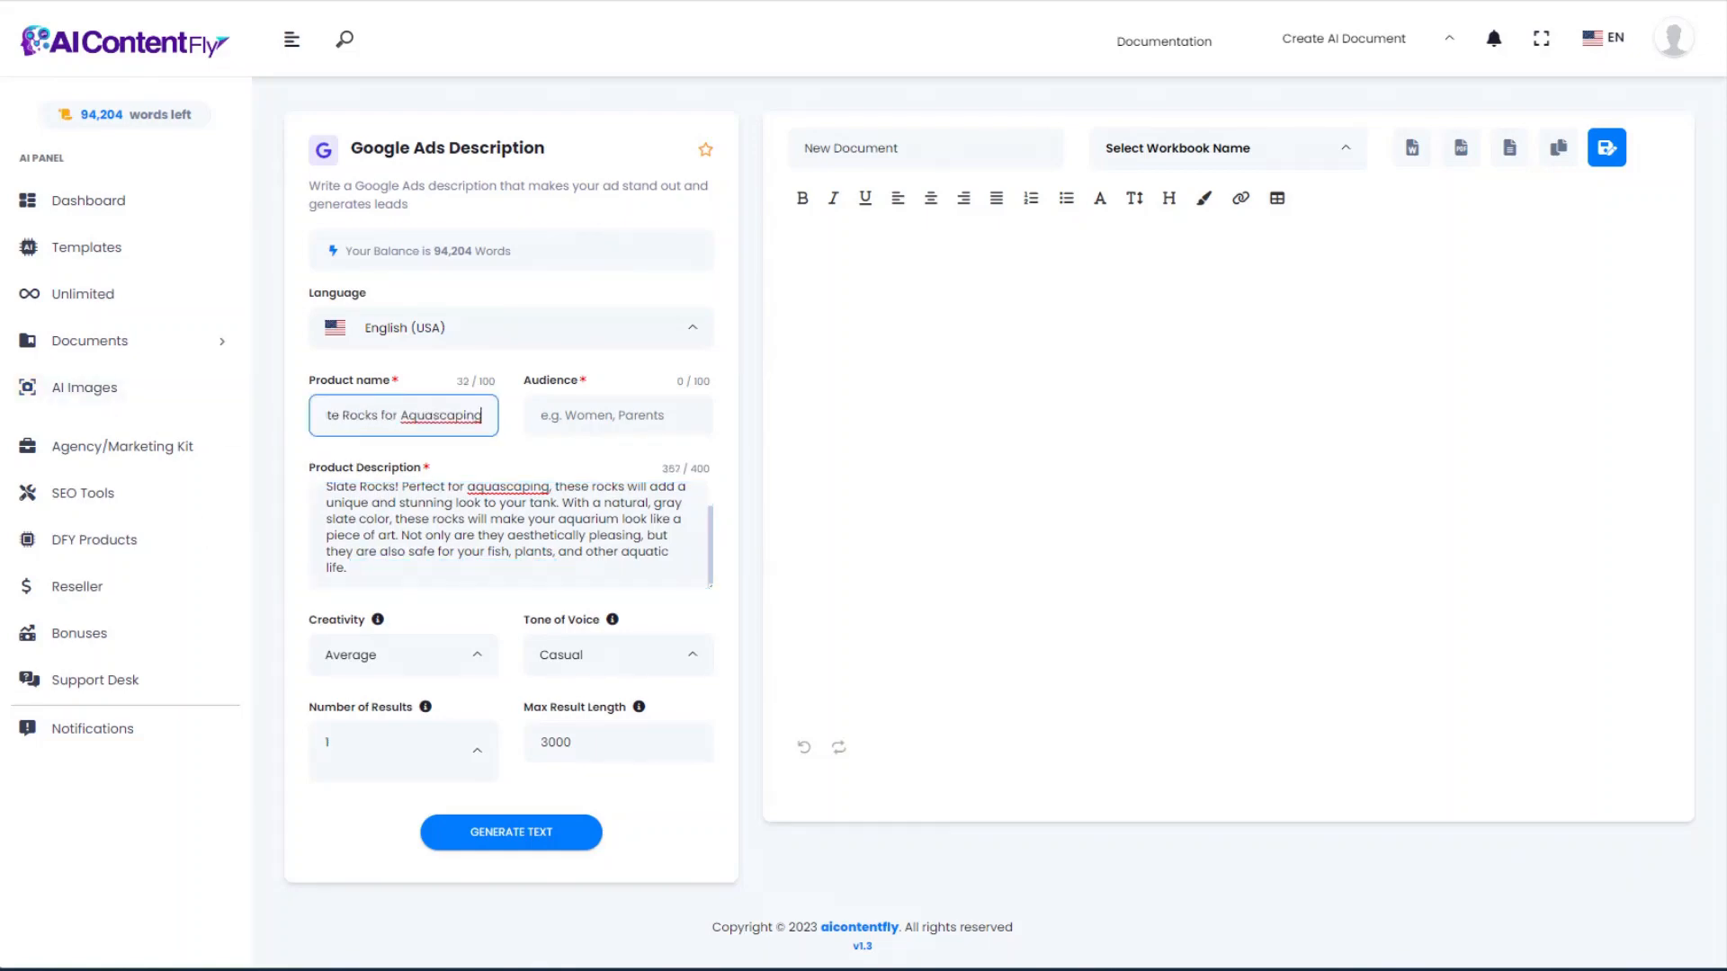
{"action": "left_click", "coordinate": [624, 416]}
{"action": "left_click", "coordinate": [679, 469]}
Step: Generate the casual Google Ads description, review it, and return to Templates
{"action": "left_click", "coordinate": [533, 835]}
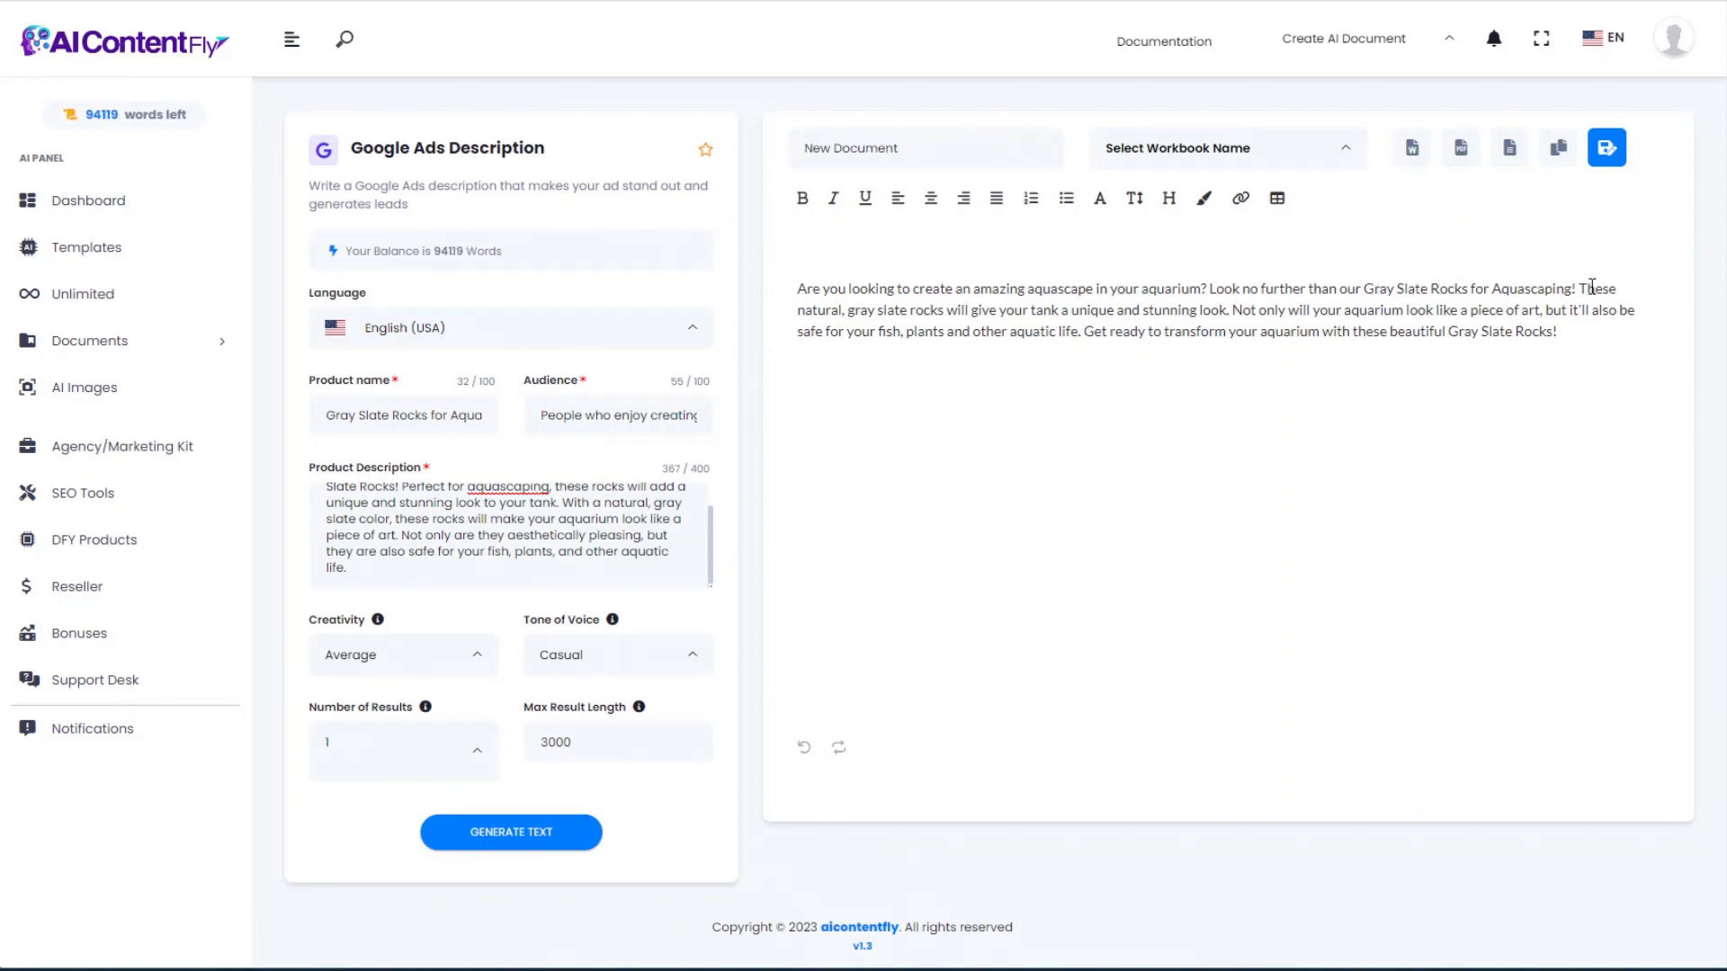
{"action": "left_click_drag", "start_coordinate": [1583, 286], "coordinate": [1597, 332]}
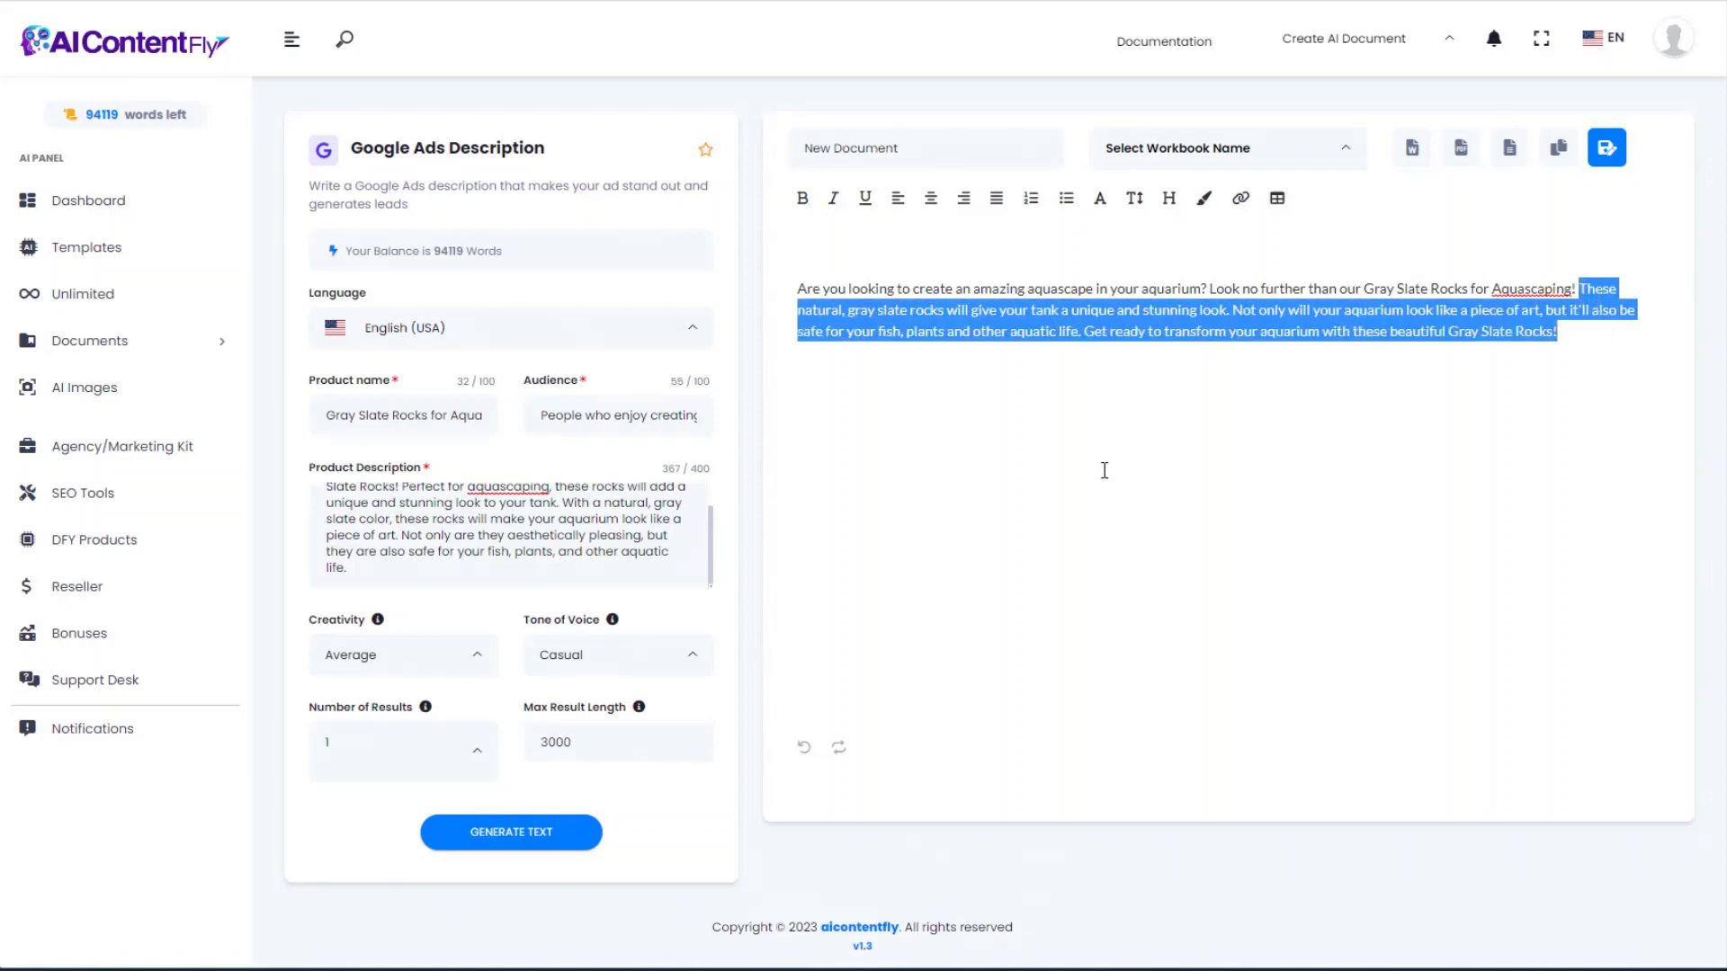
{"action": "left_click", "coordinate": [1104, 471]}
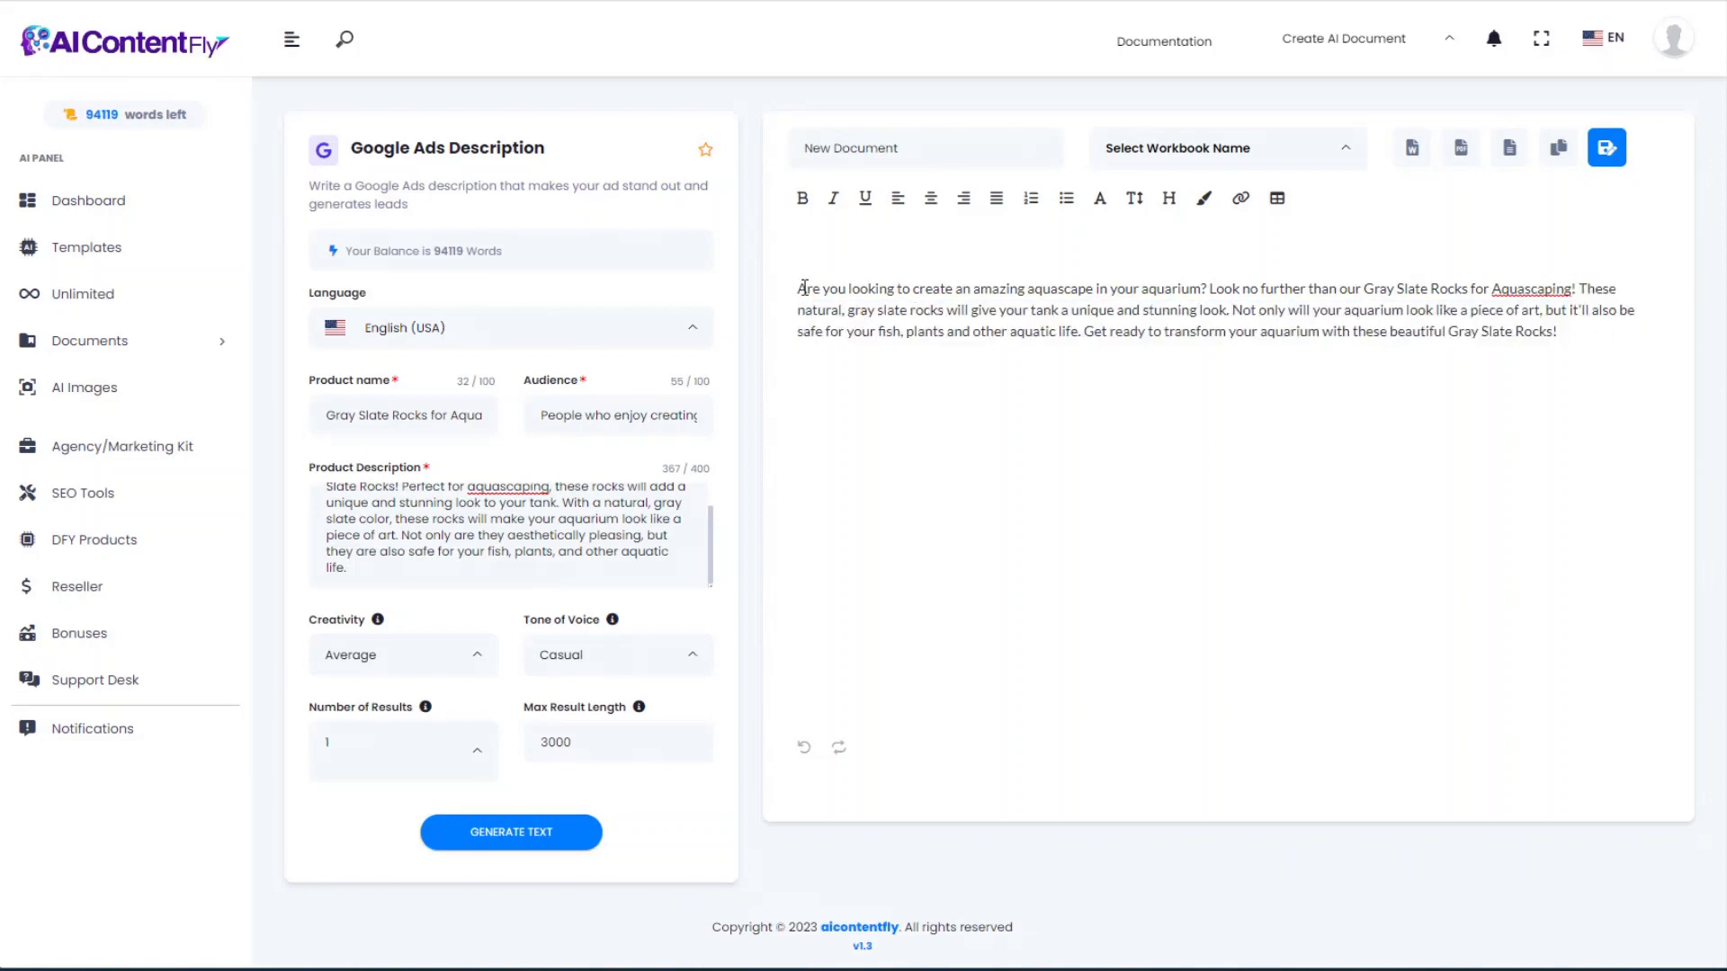
{"action": "left_click_drag", "start_coordinate": [801, 289], "coordinate": [1602, 328]}
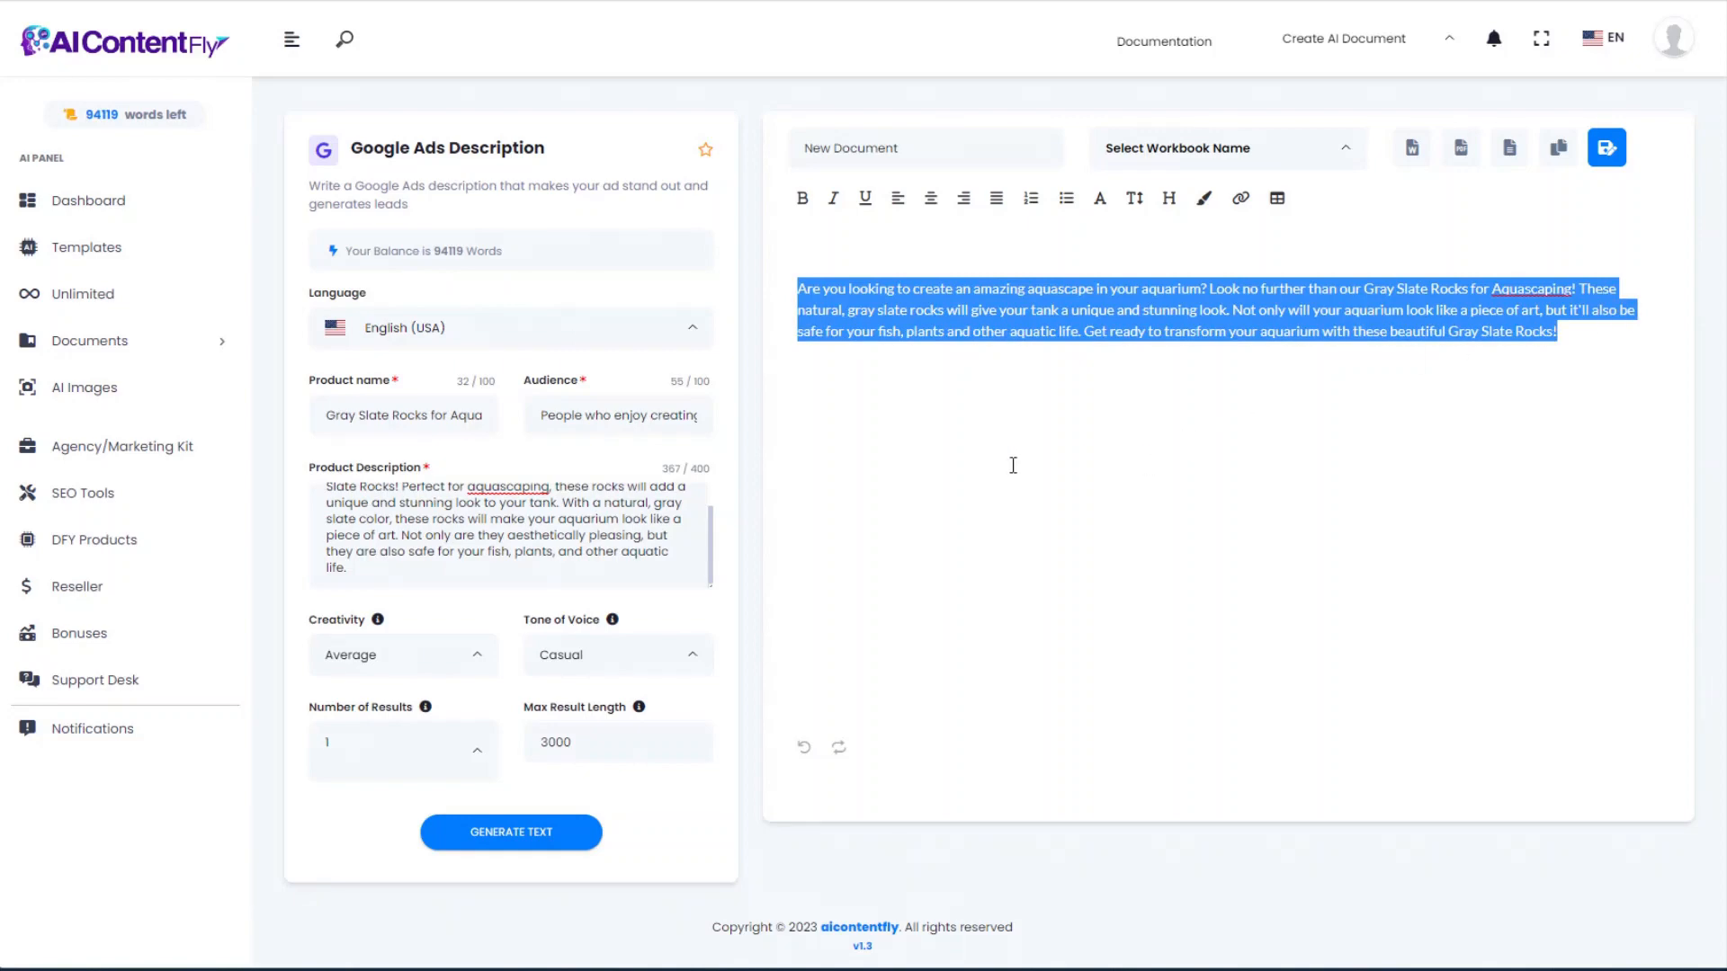
{"action": "left_click", "coordinate": [22, 2]}
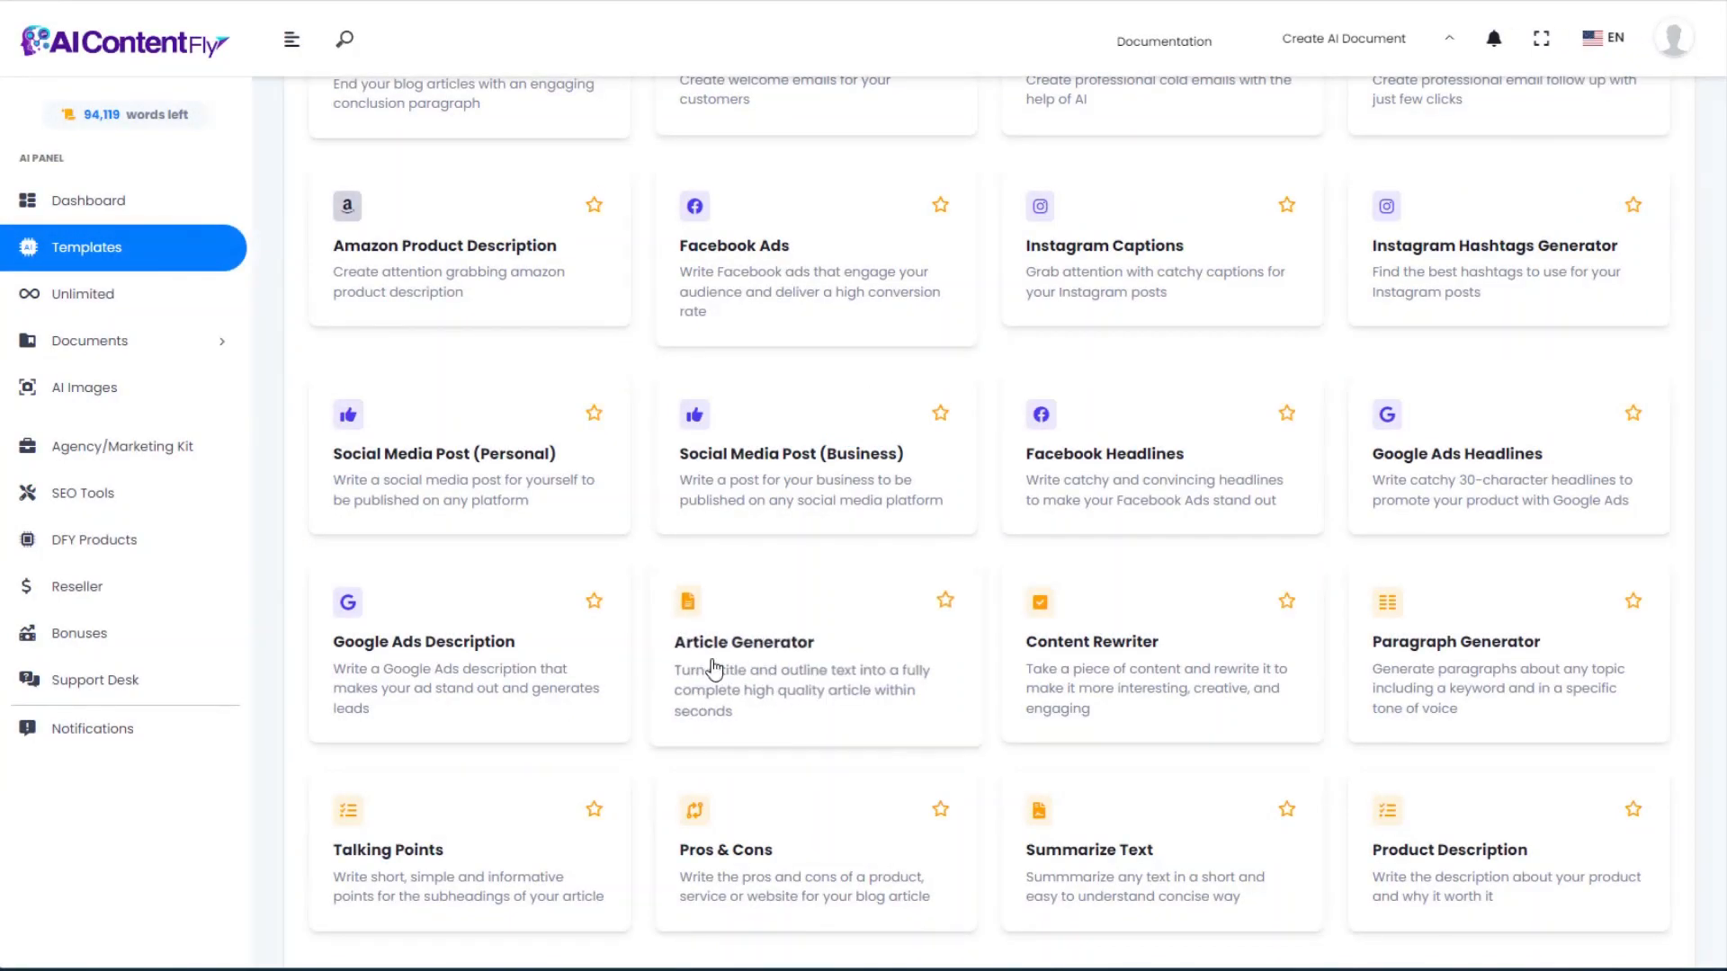
Step: Generate 'Aquascaping for Beginners: How to Get Started' in Article Generator from pasted title and keywords
{"action": "left_click", "coordinate": [767, 667]}
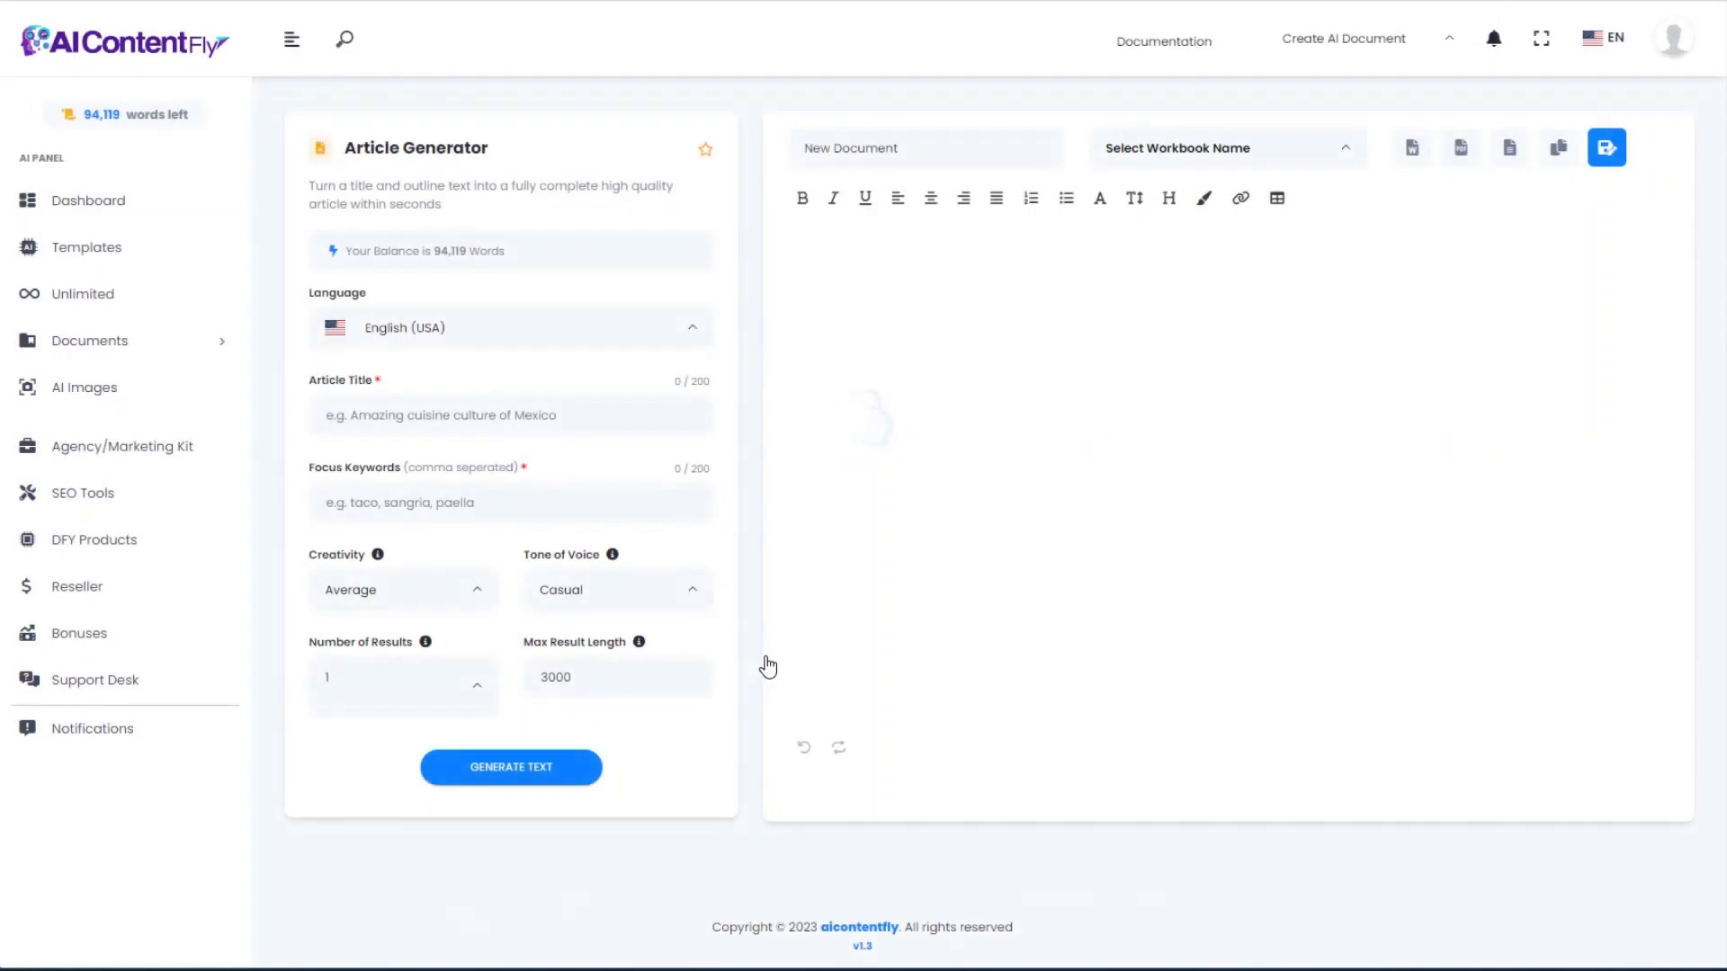
{"action": "left_click", "coordinate": [380, 411]}
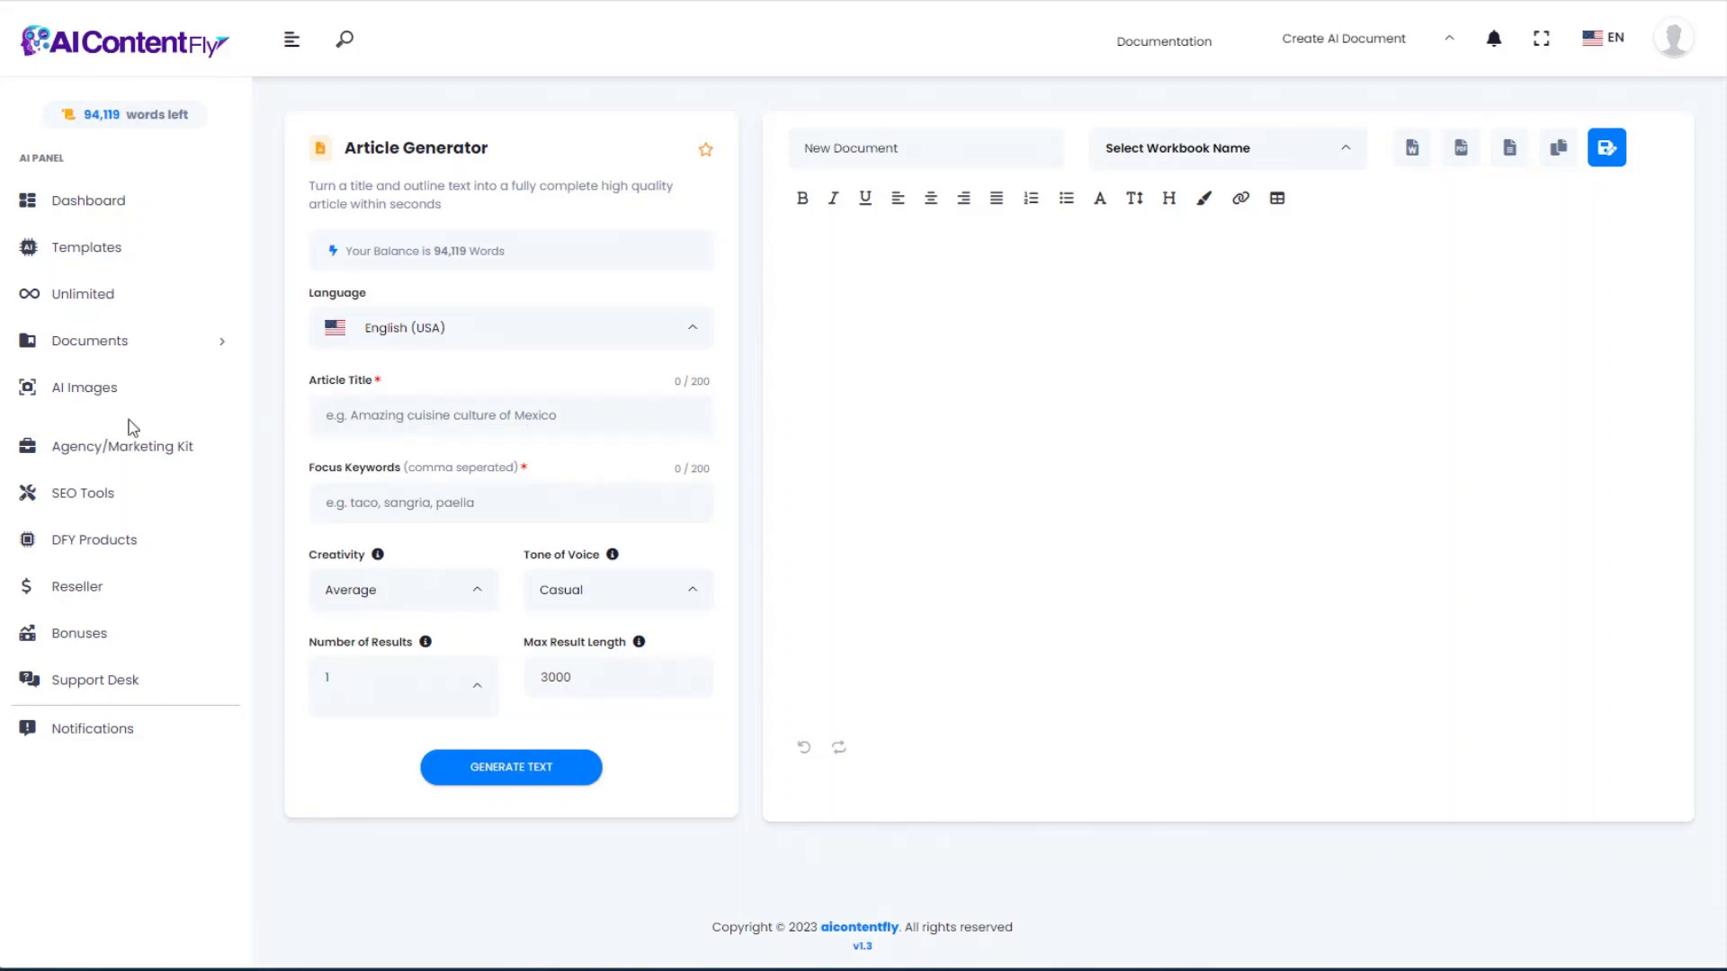
{"action": "left_click", "coordinate": [344, 411]}
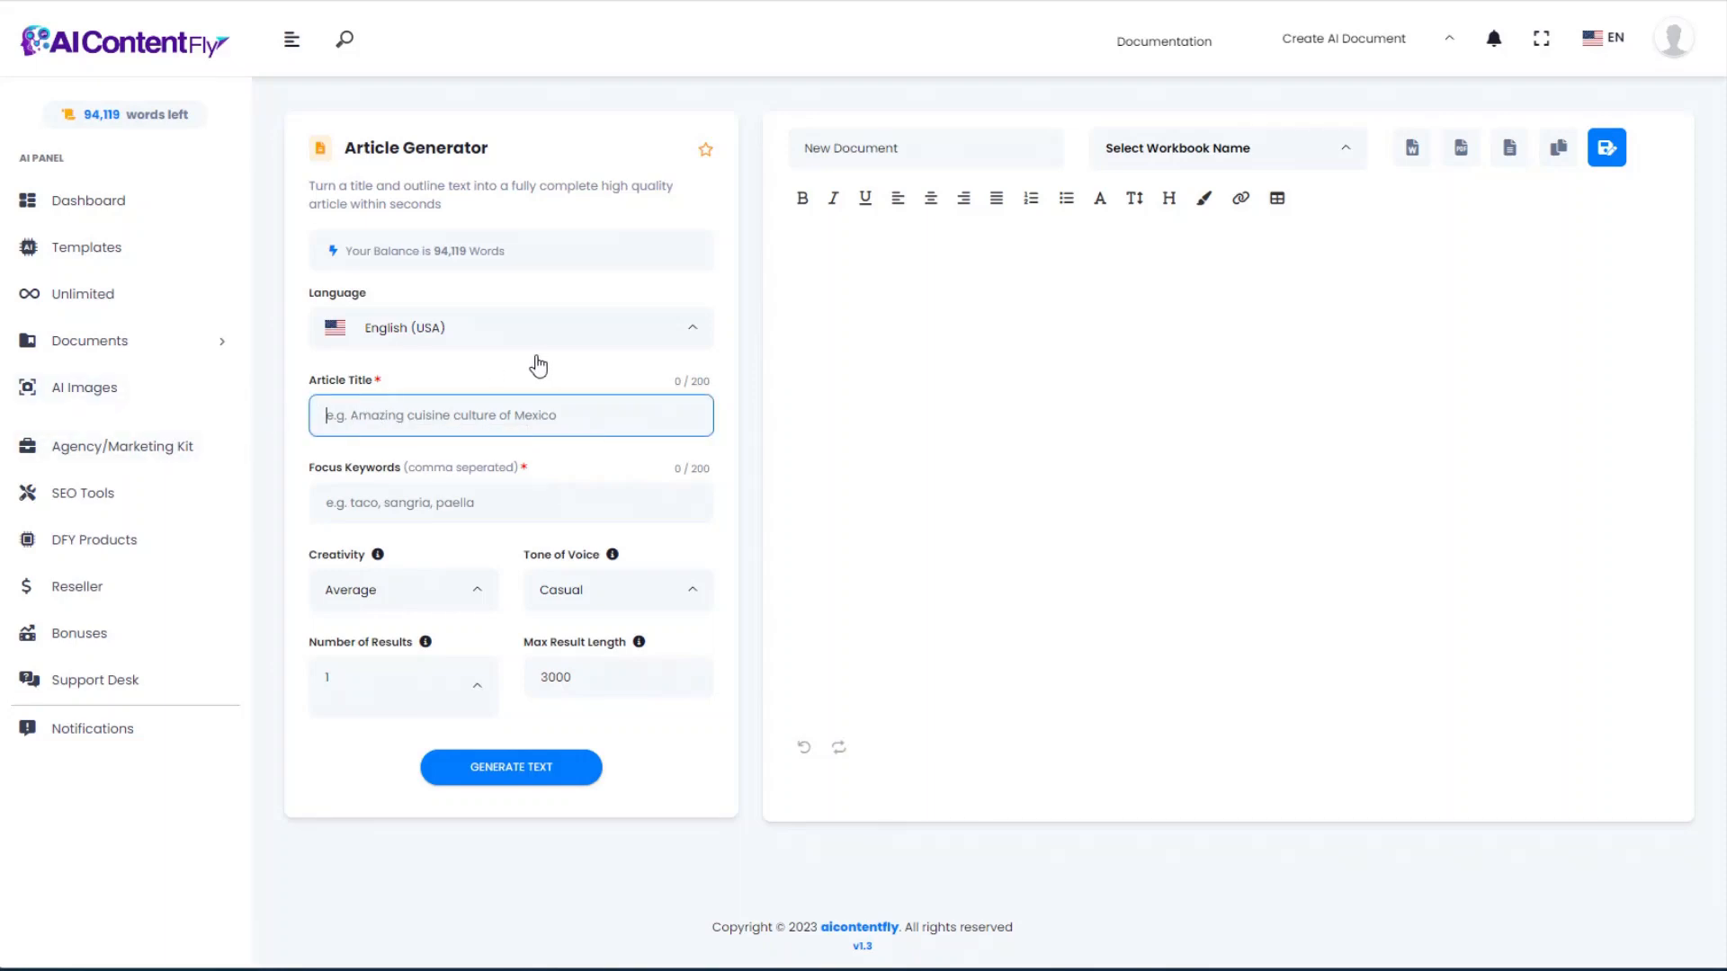
{"action": "type", "text": "Aquascaping for Beginners: How to Get Started with Aquascaping"}
{"action": "left_click", "coordinate": [376, 502]}
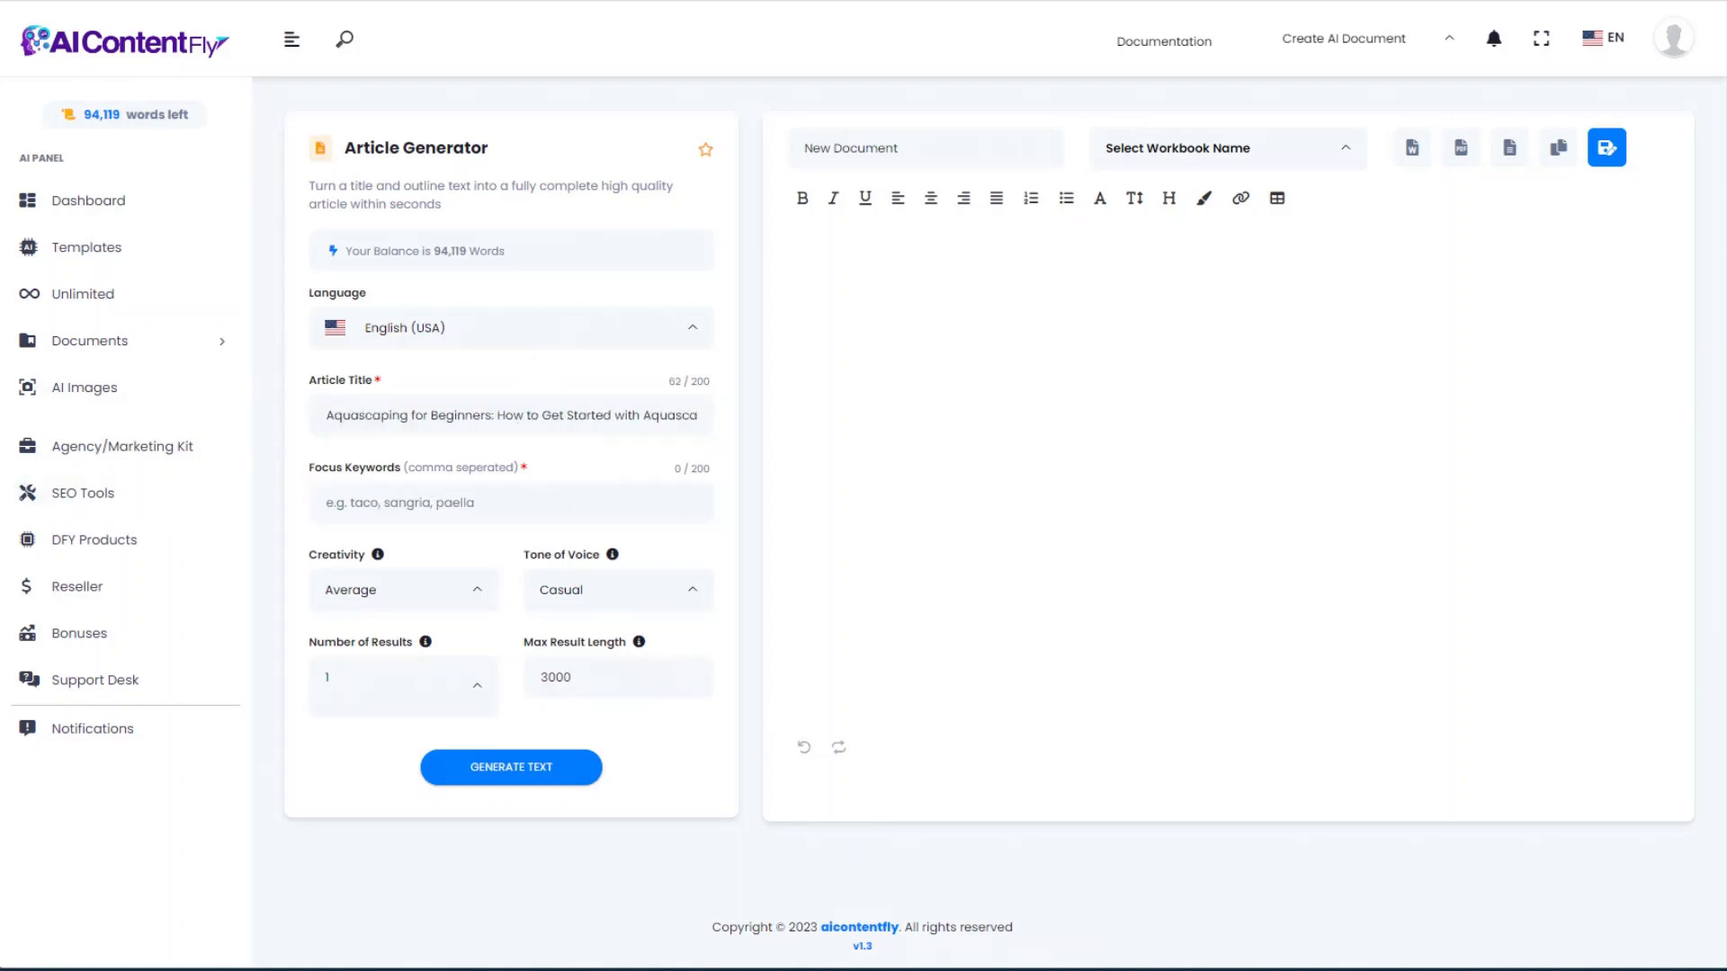
{"action": "left_click", "coordinate": [431, 502]}
{"action": "type", "text": "aquascape, aquarium, plants, tools, filters, maintenance"}
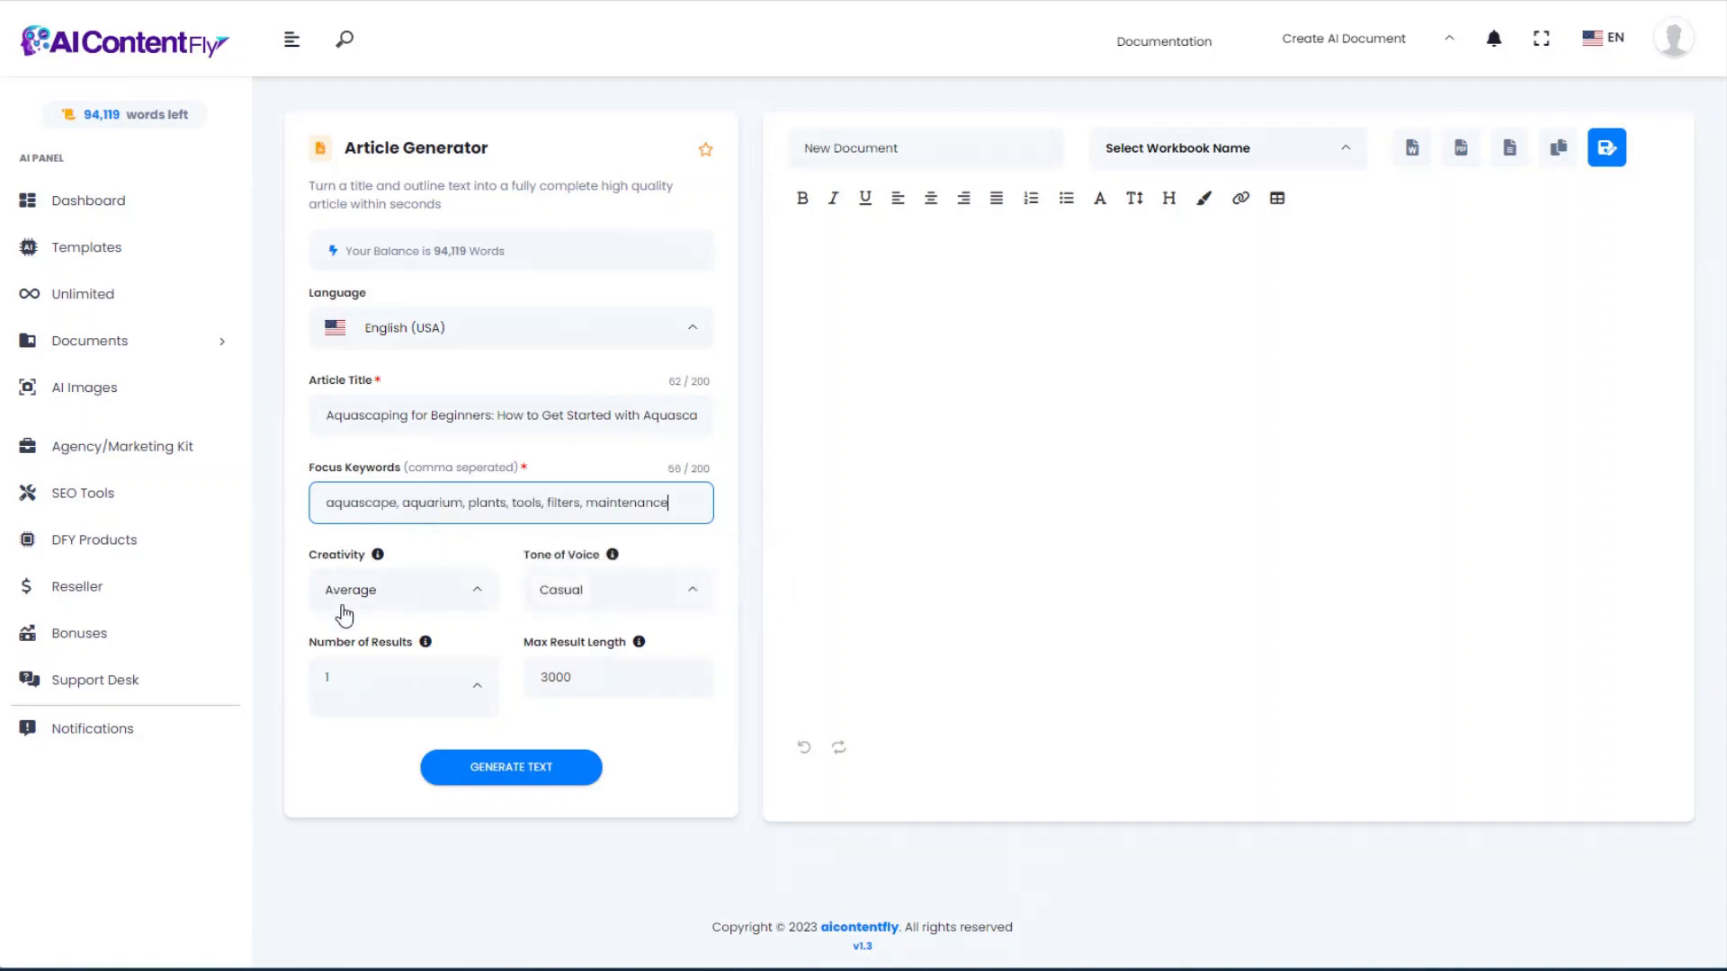
{"action": "left_click", "coordinate": [522, 764]}
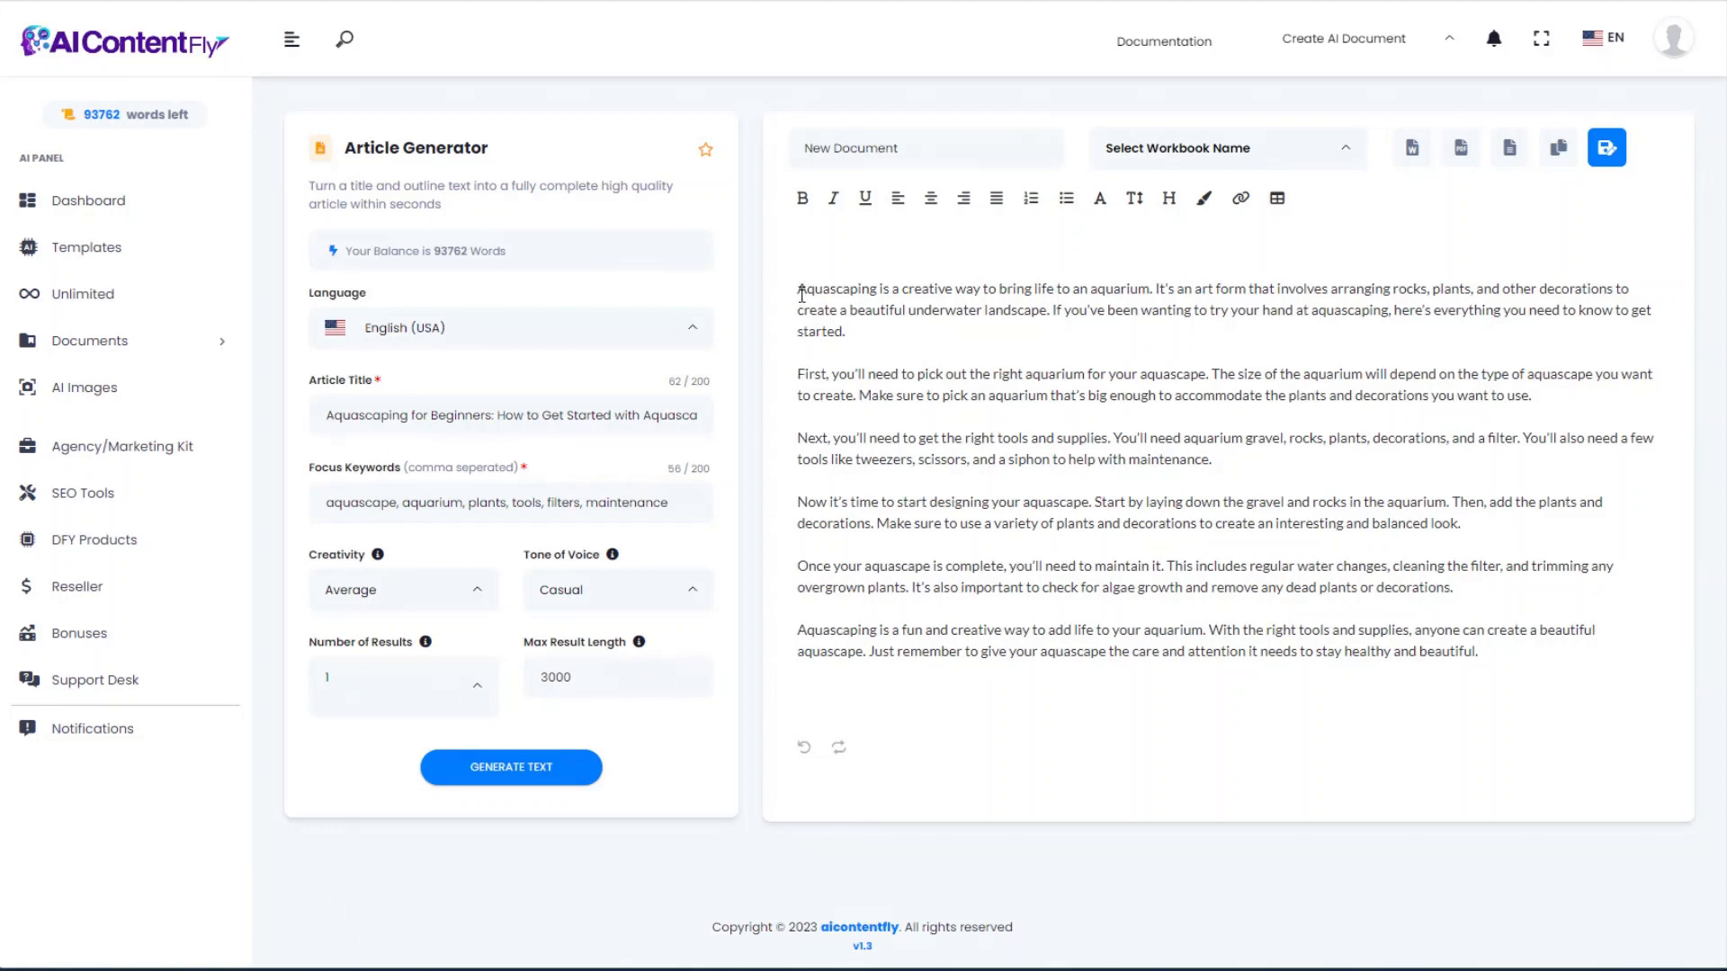
{"action": "key", "text": "alt+Left"}
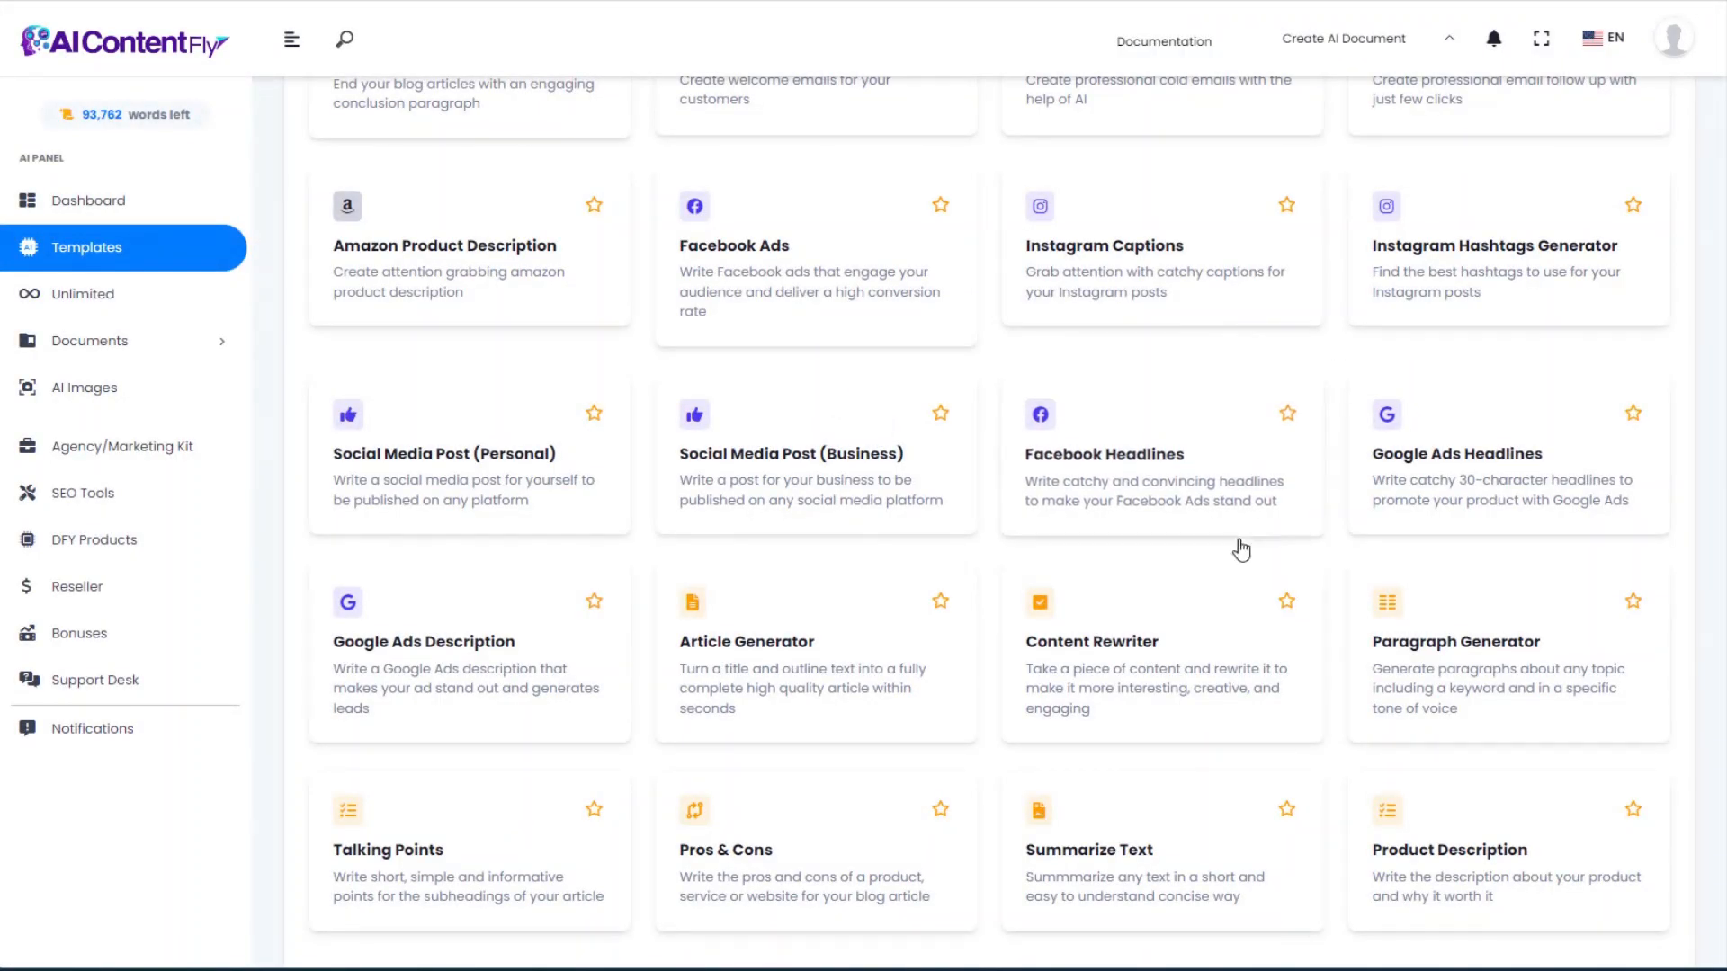
Step: Open the Content Rewriter tool and focus its empty text box
{"action": "left_click", "coordinate": [1116, 654]}
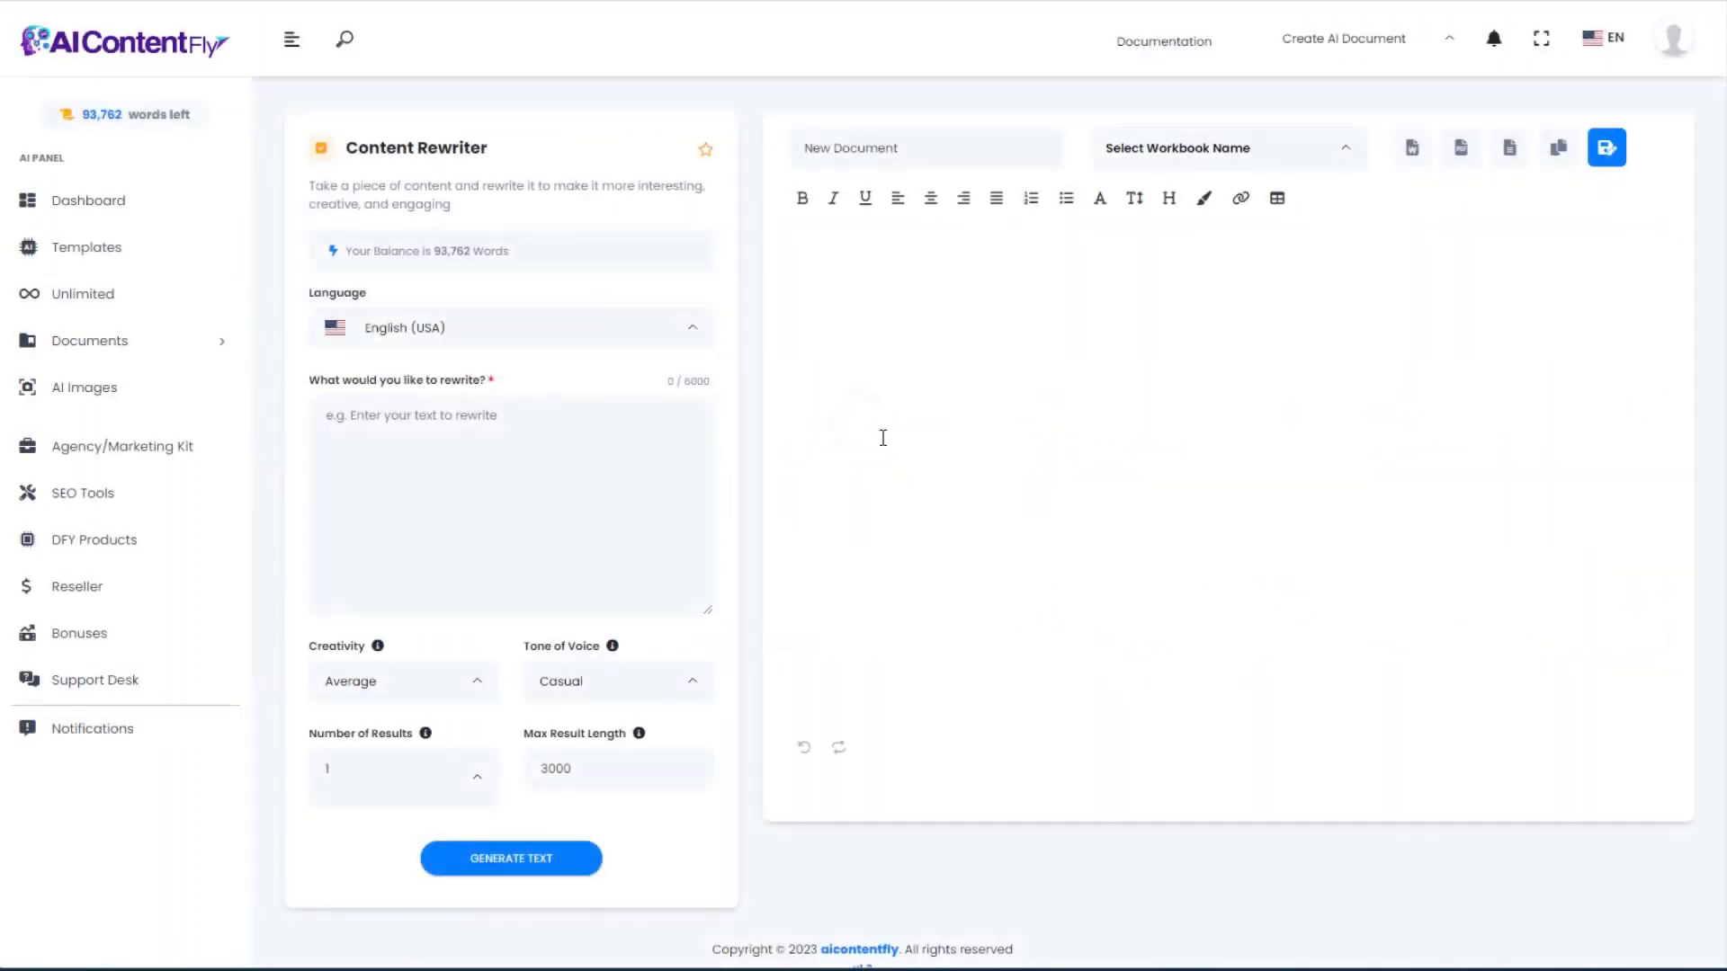
{"action": "left_click", "coordinate": [659, 436]}
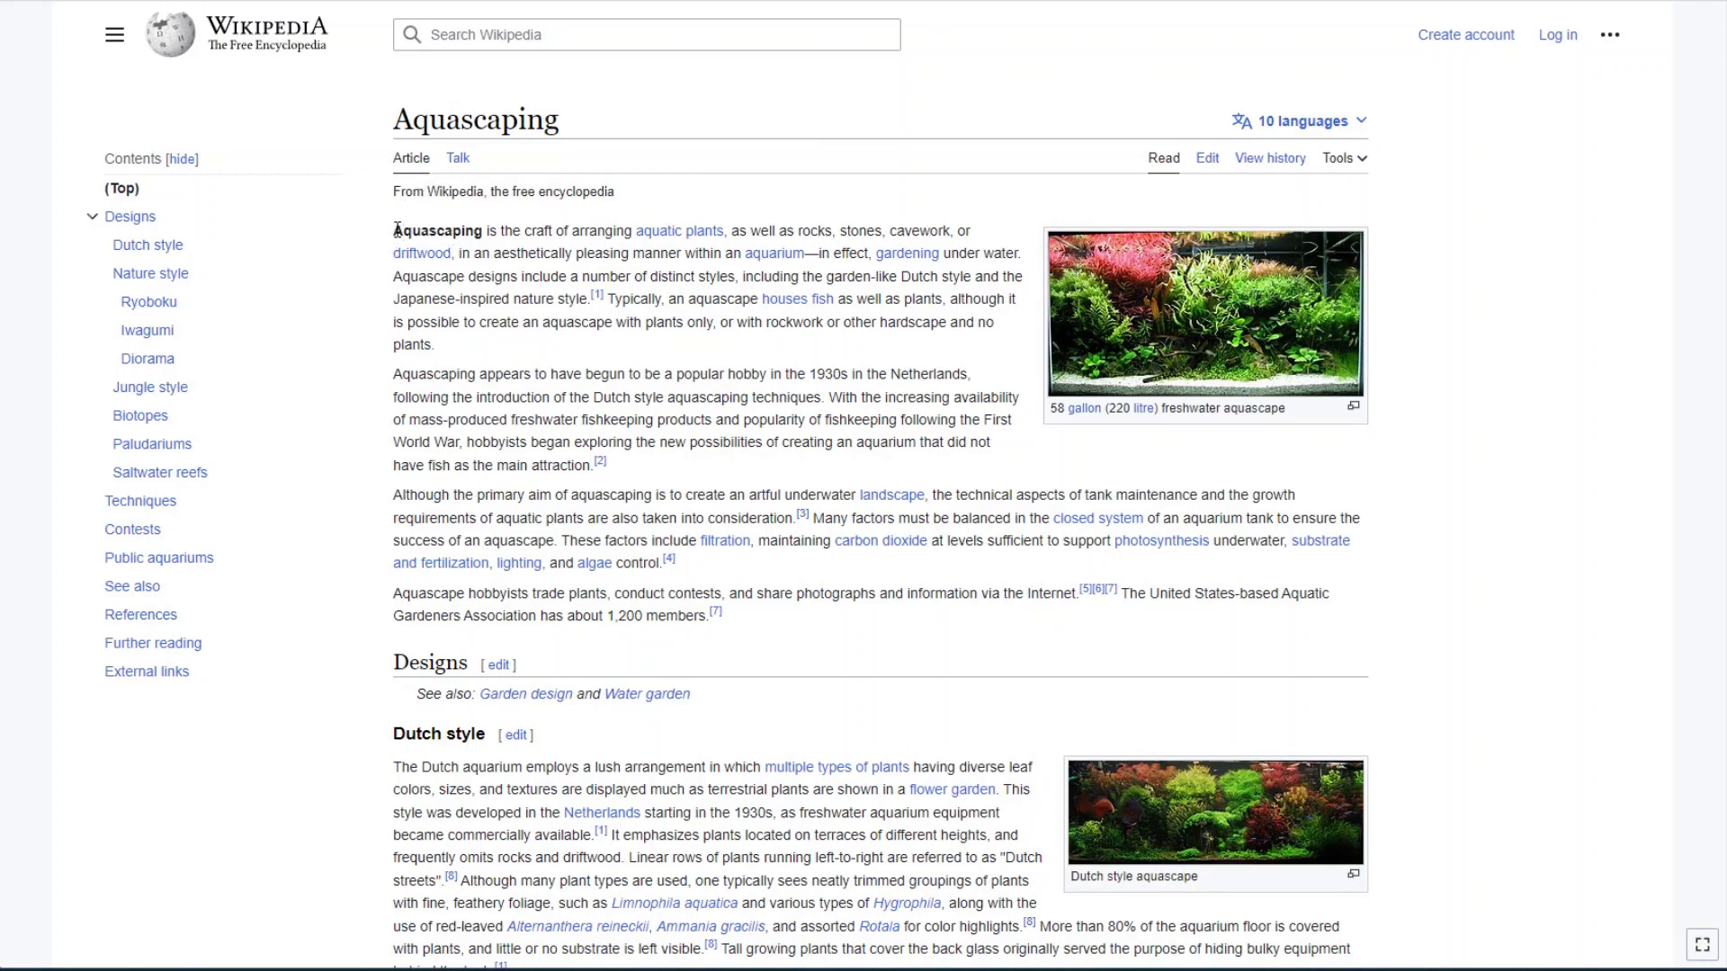
Step: Select the four intro paragraphs of Wikipedia's Aquascaping article and return to the Content Rewriter form
{"action": "left_click_drag", "start_coordinate": [396, 231], "coordinate": [801, 621]}
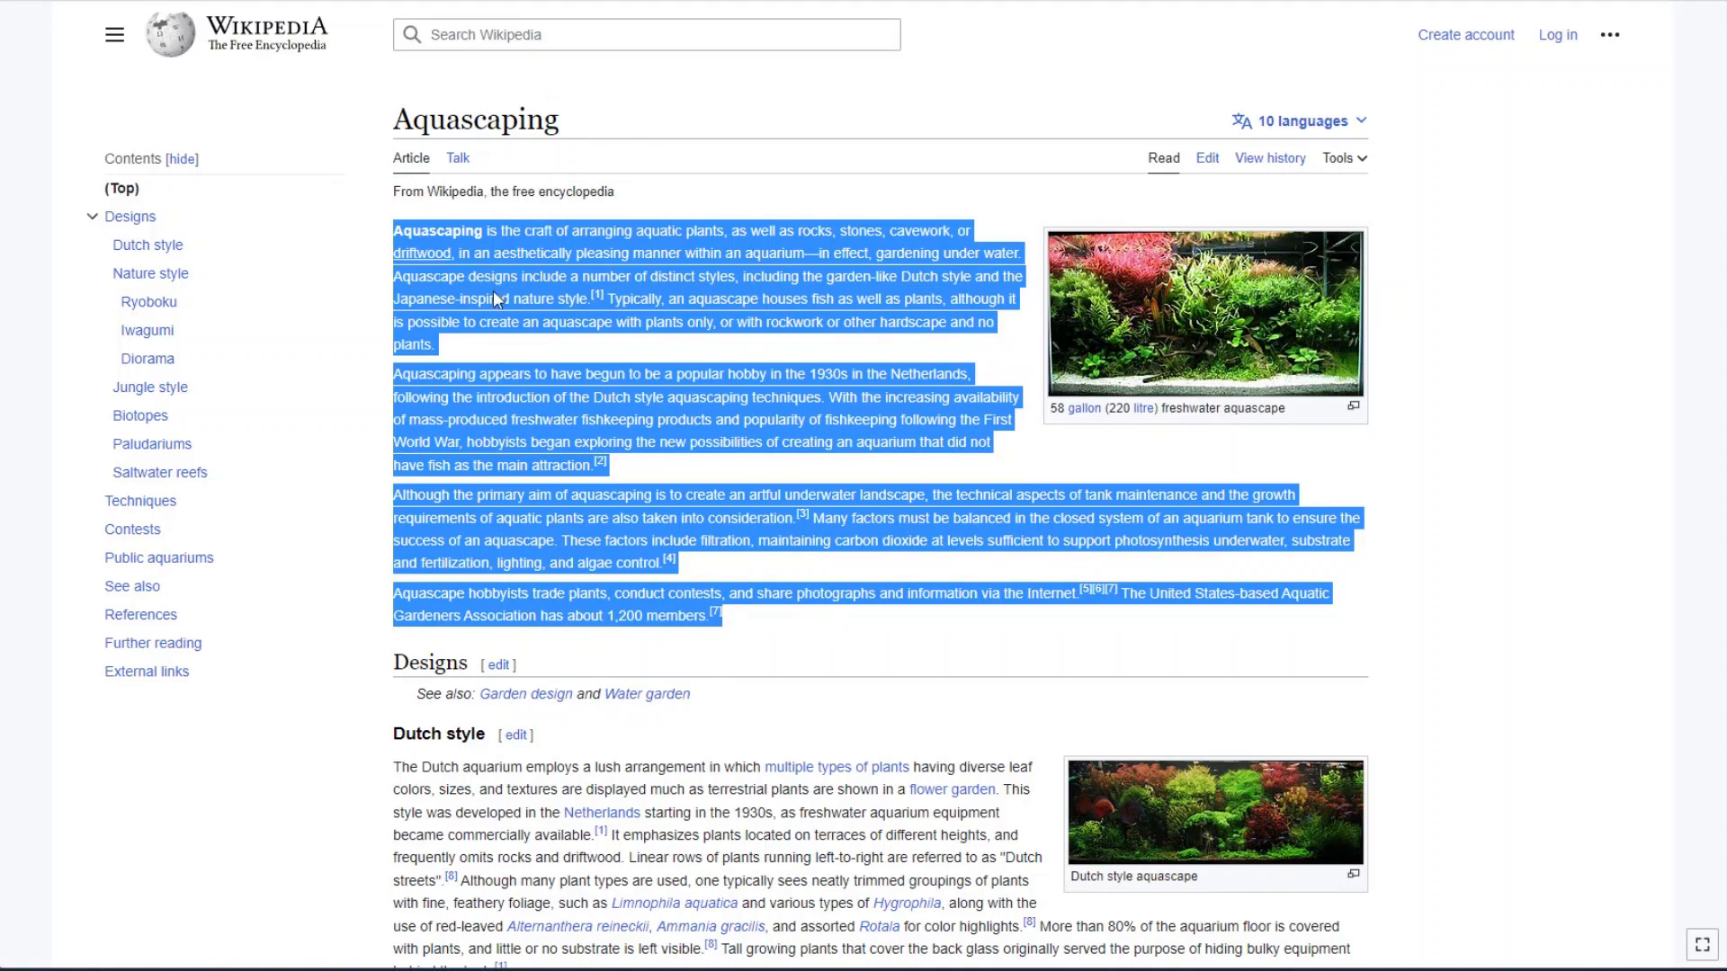
{"action": "scroll", "coordinate": [493, 297], "scroll_direction": "down", "scroll_amount": 3}
{"action": "scroll", "coordinate": [493, 297], "scroll_direction": "up", "scroll_amount": 3}
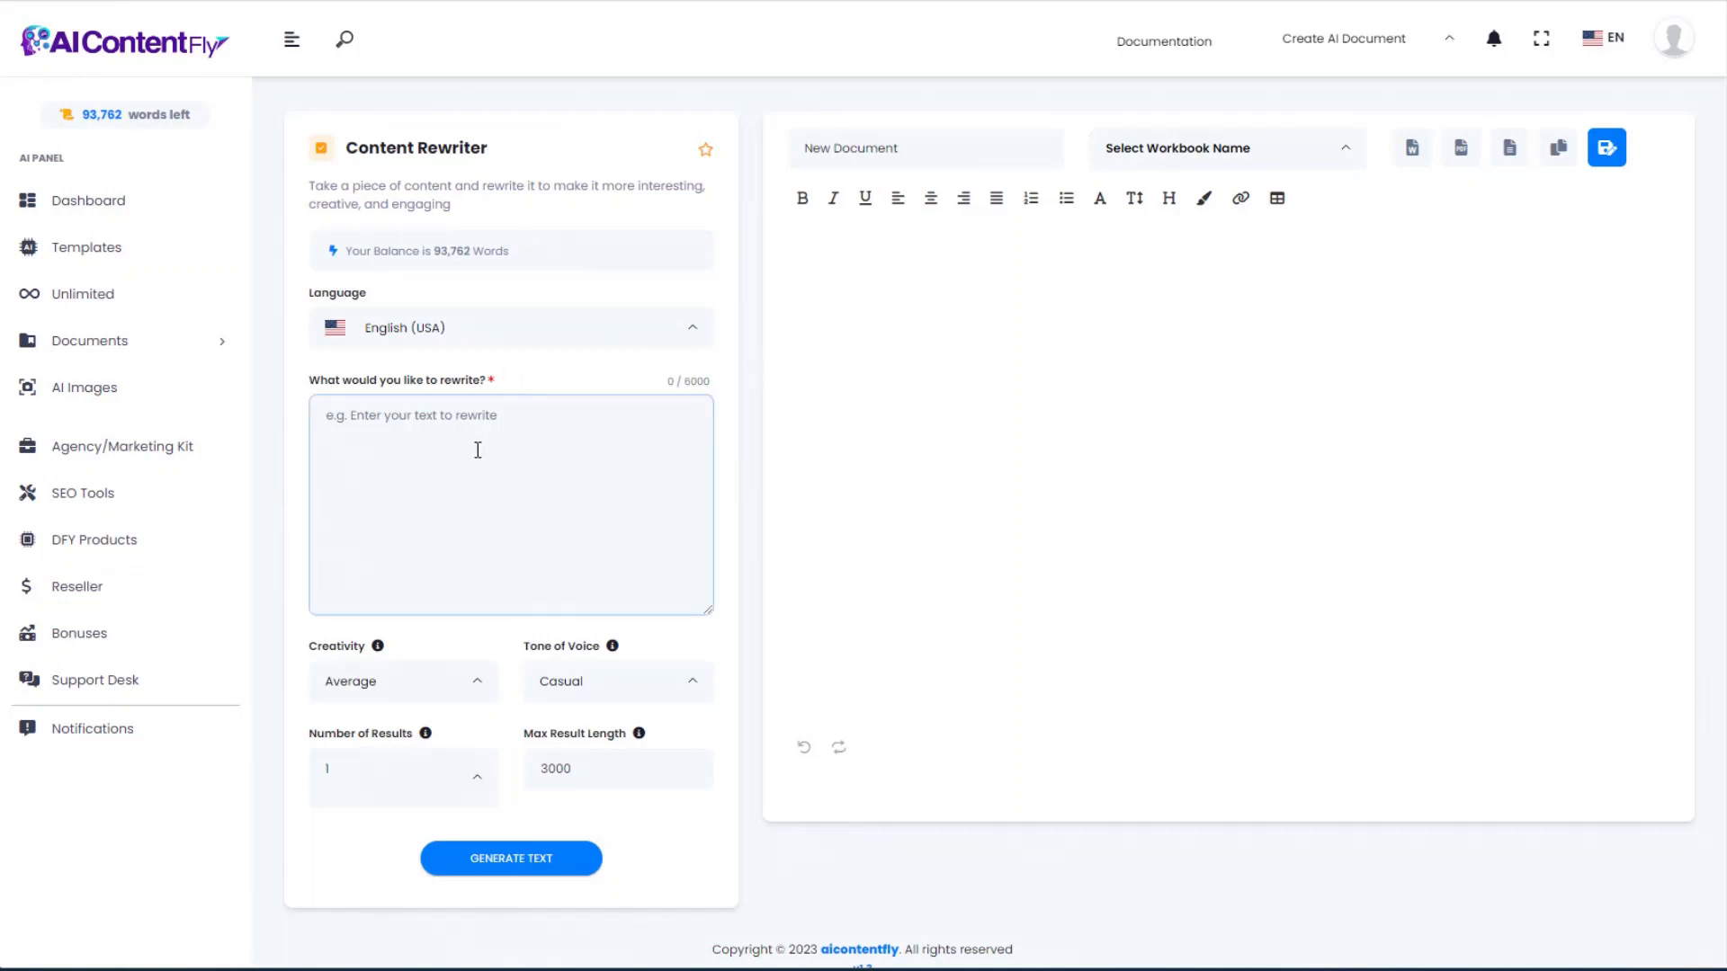
{"action": "left_click", "coordinate": [477, 450]}
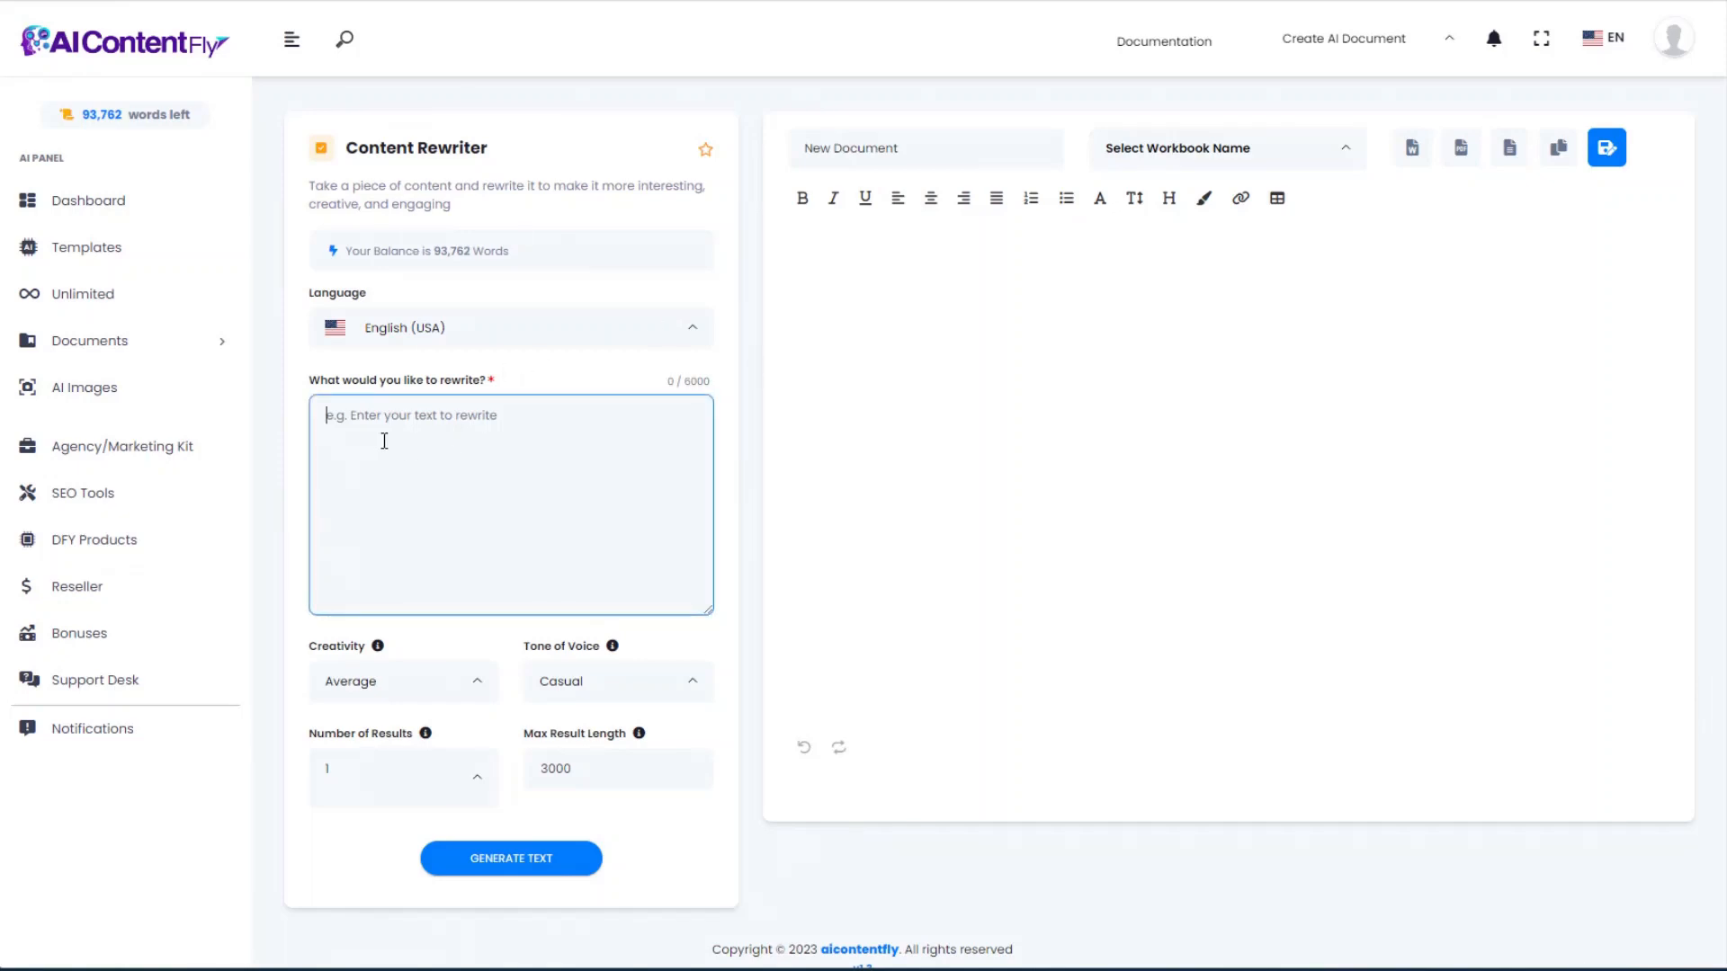
Step: Paste the 1627-character Wikipedia intro into the rewrite box and choose the Funny tone of voice
{"action": "key", "text": "ctrl+v"}
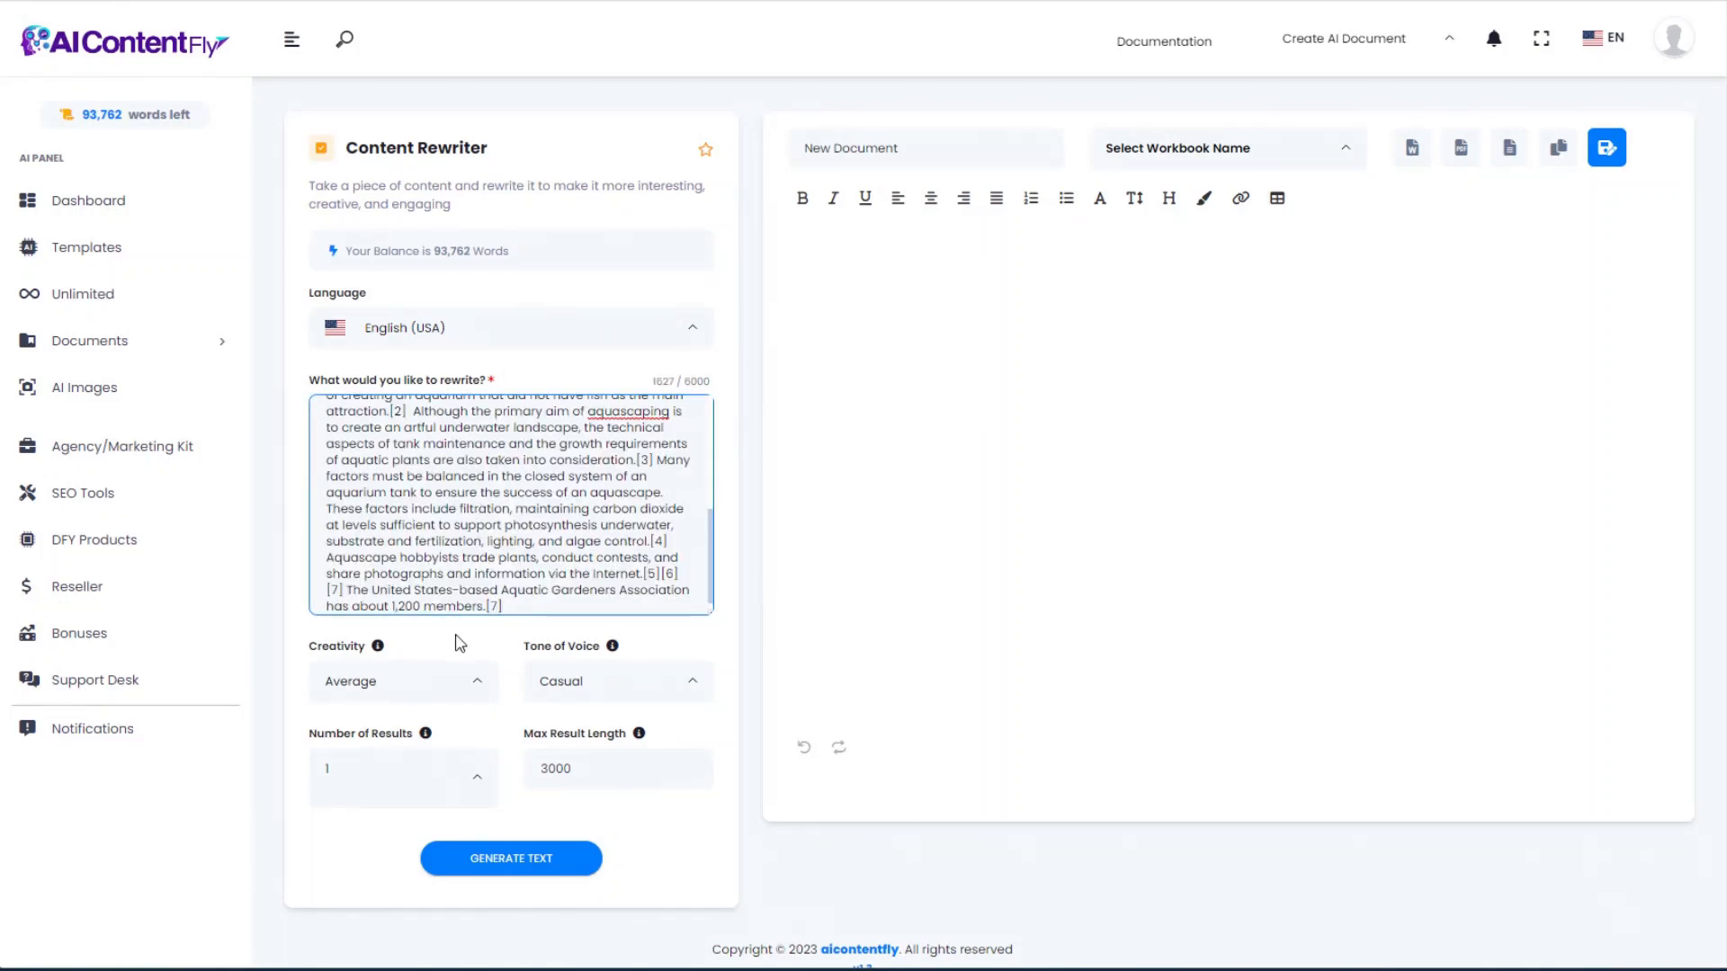
{"action": "scroll", "coordinate": [459, 640], "scroll_direction": "down", "scroll_amount": 1}
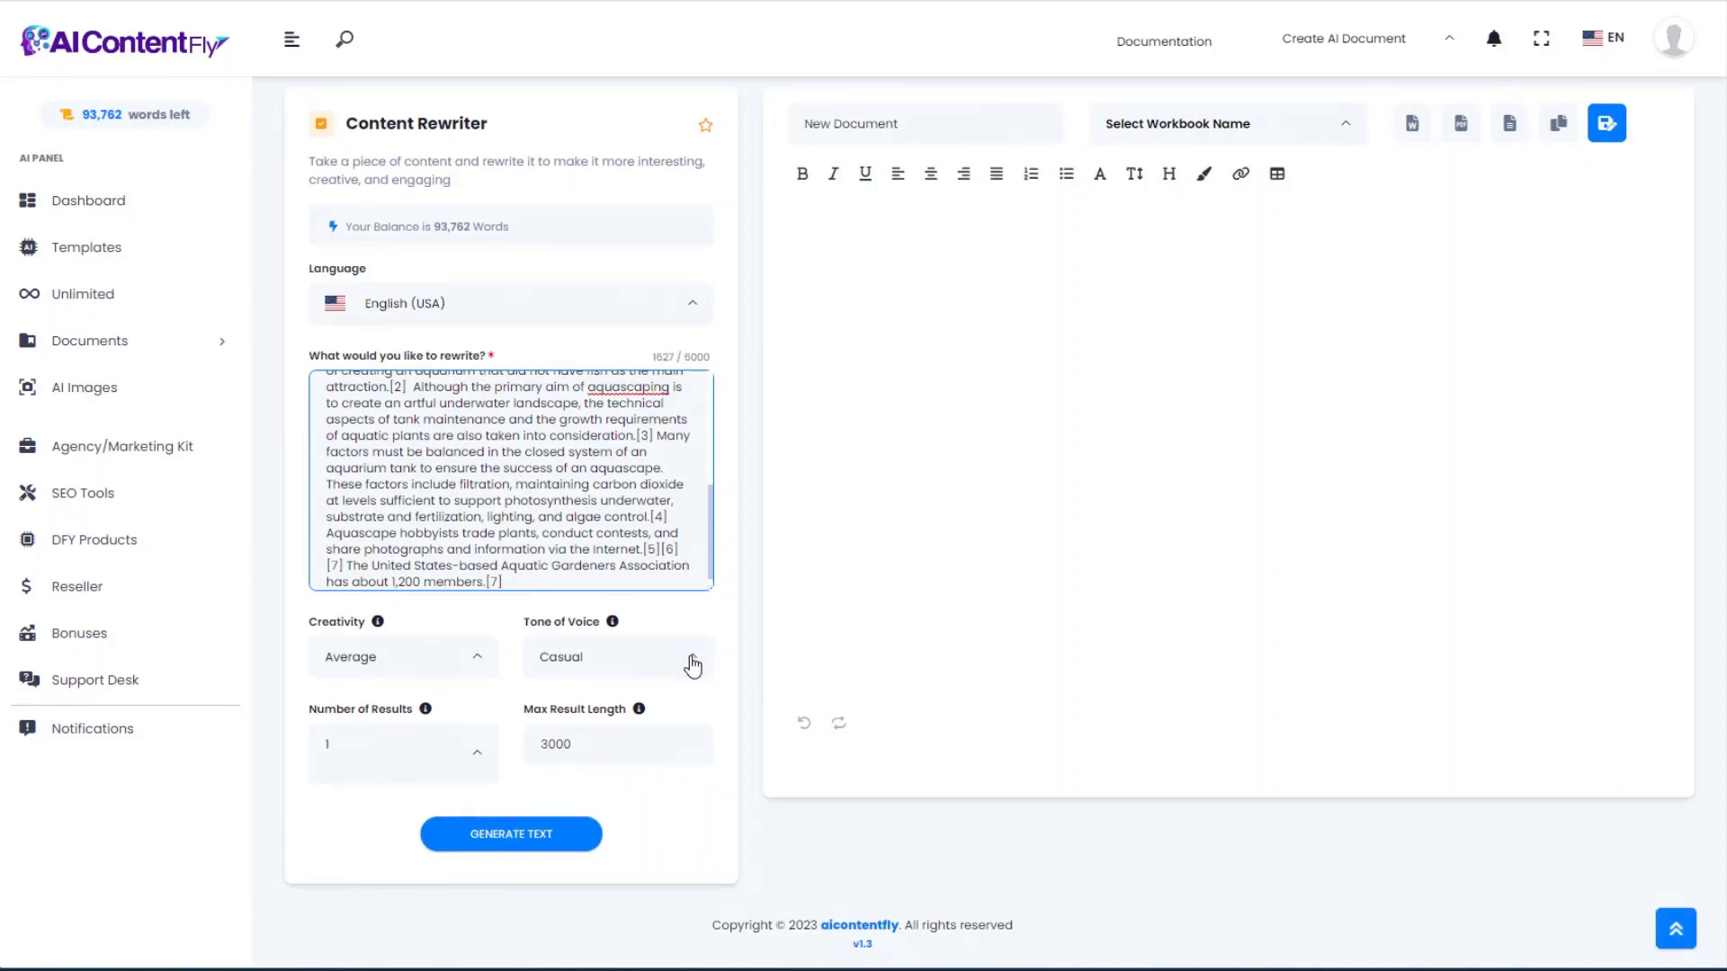
{"action": "left_click", "coordinate": [608, 663]}
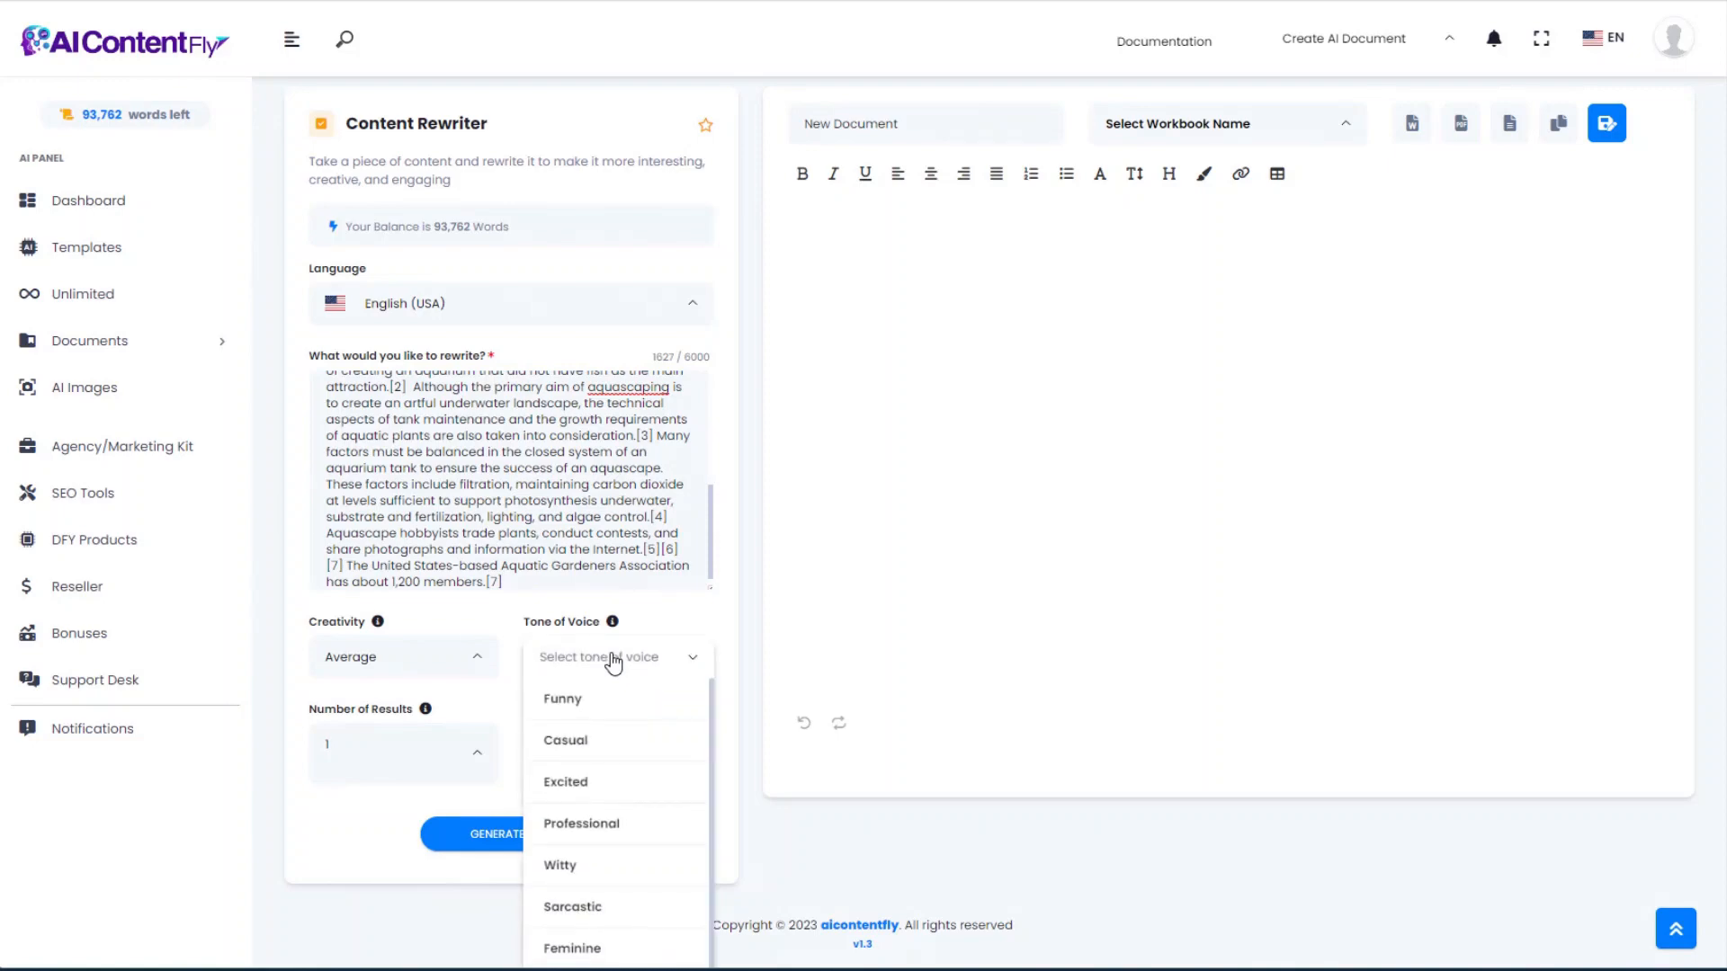
{"action": "scroll", "coordinate": [613, 835], "scroll_direction": "down", "scroll_amount": 2}
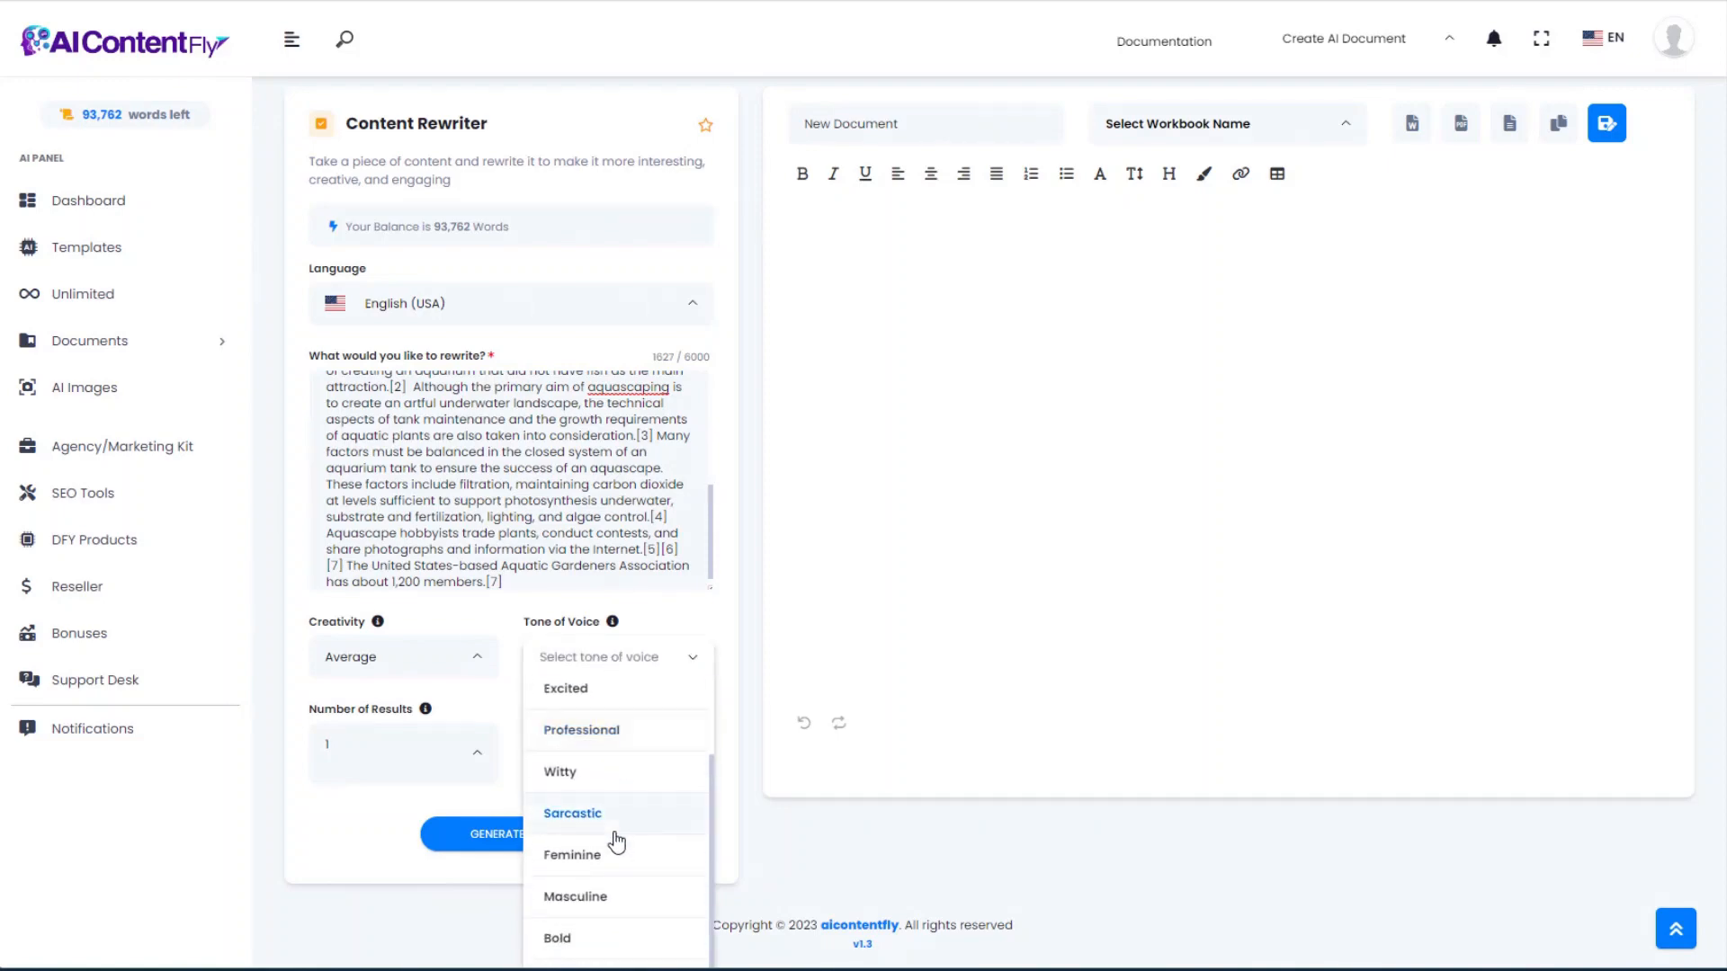
{"action": "scroll", "coordinate": [612, 836], "scroll_direction": "down", "scroll_amount": 3}
{"action": "scroll", "coordinate": [612, 858], "scroll_direction": "down", "scroll_amount": 1}
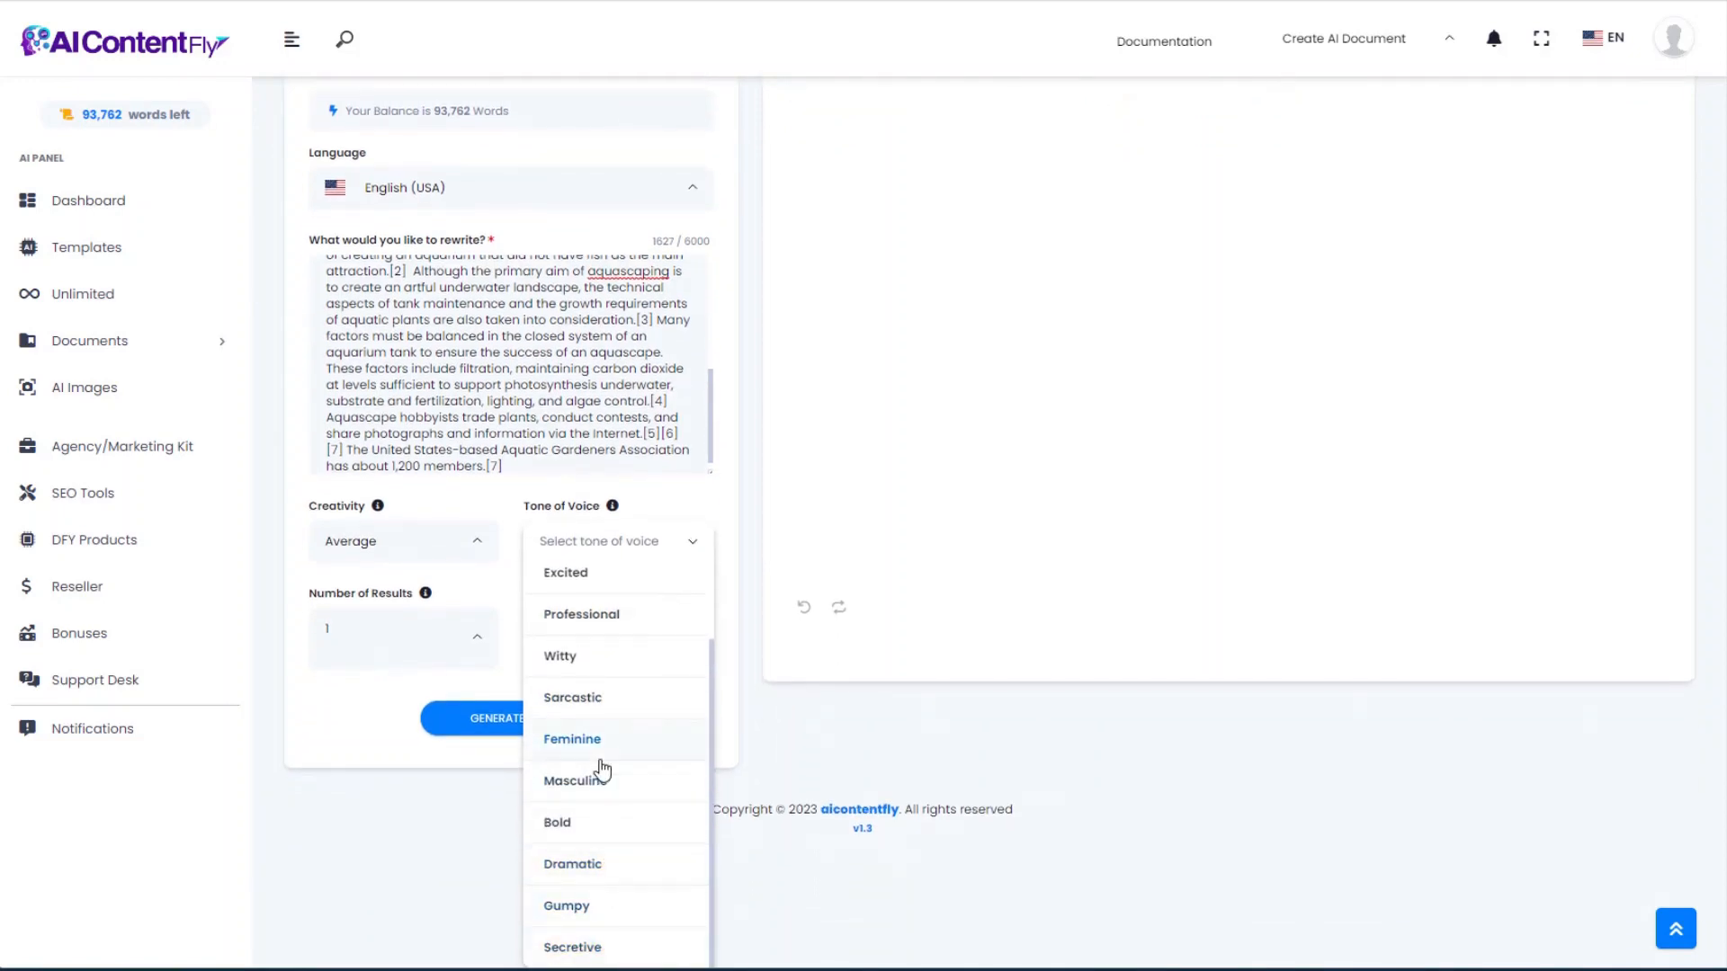
{"action": "scroll", "coordinate": [602, 768], "scroll_direction": "up", "scroll_amount": 2}
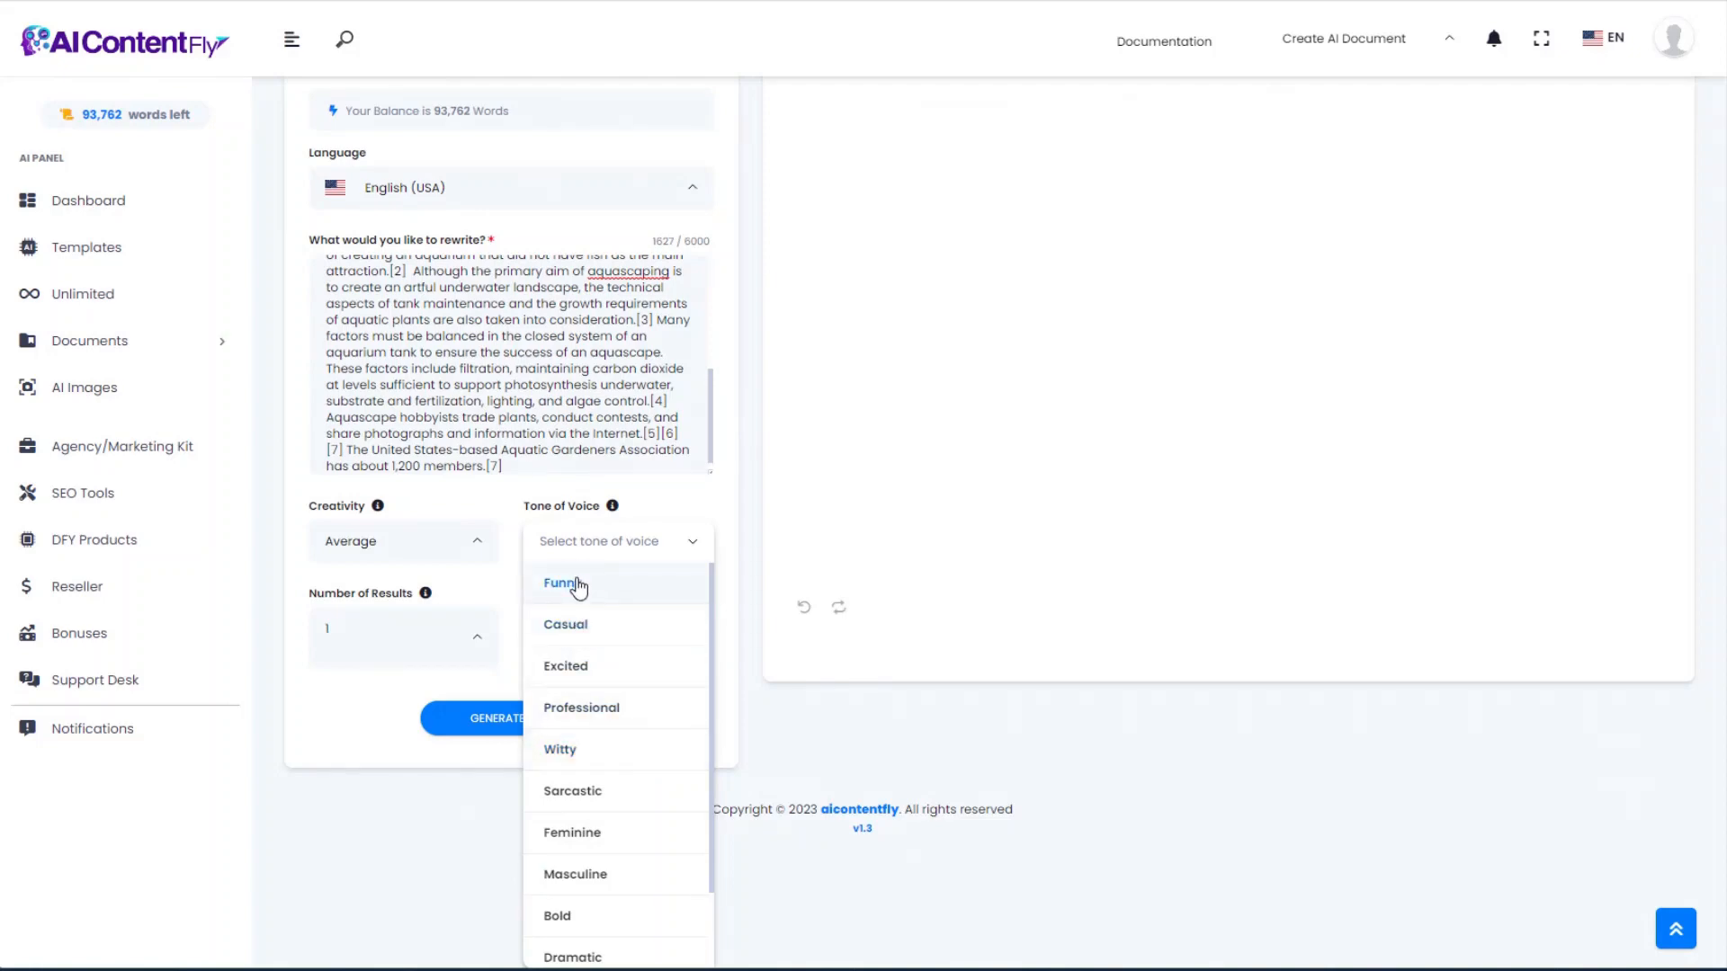
{"action": "scroll", "coordinate": [576, 584], "scroll_direction": "up", "scroll_amount": 2}
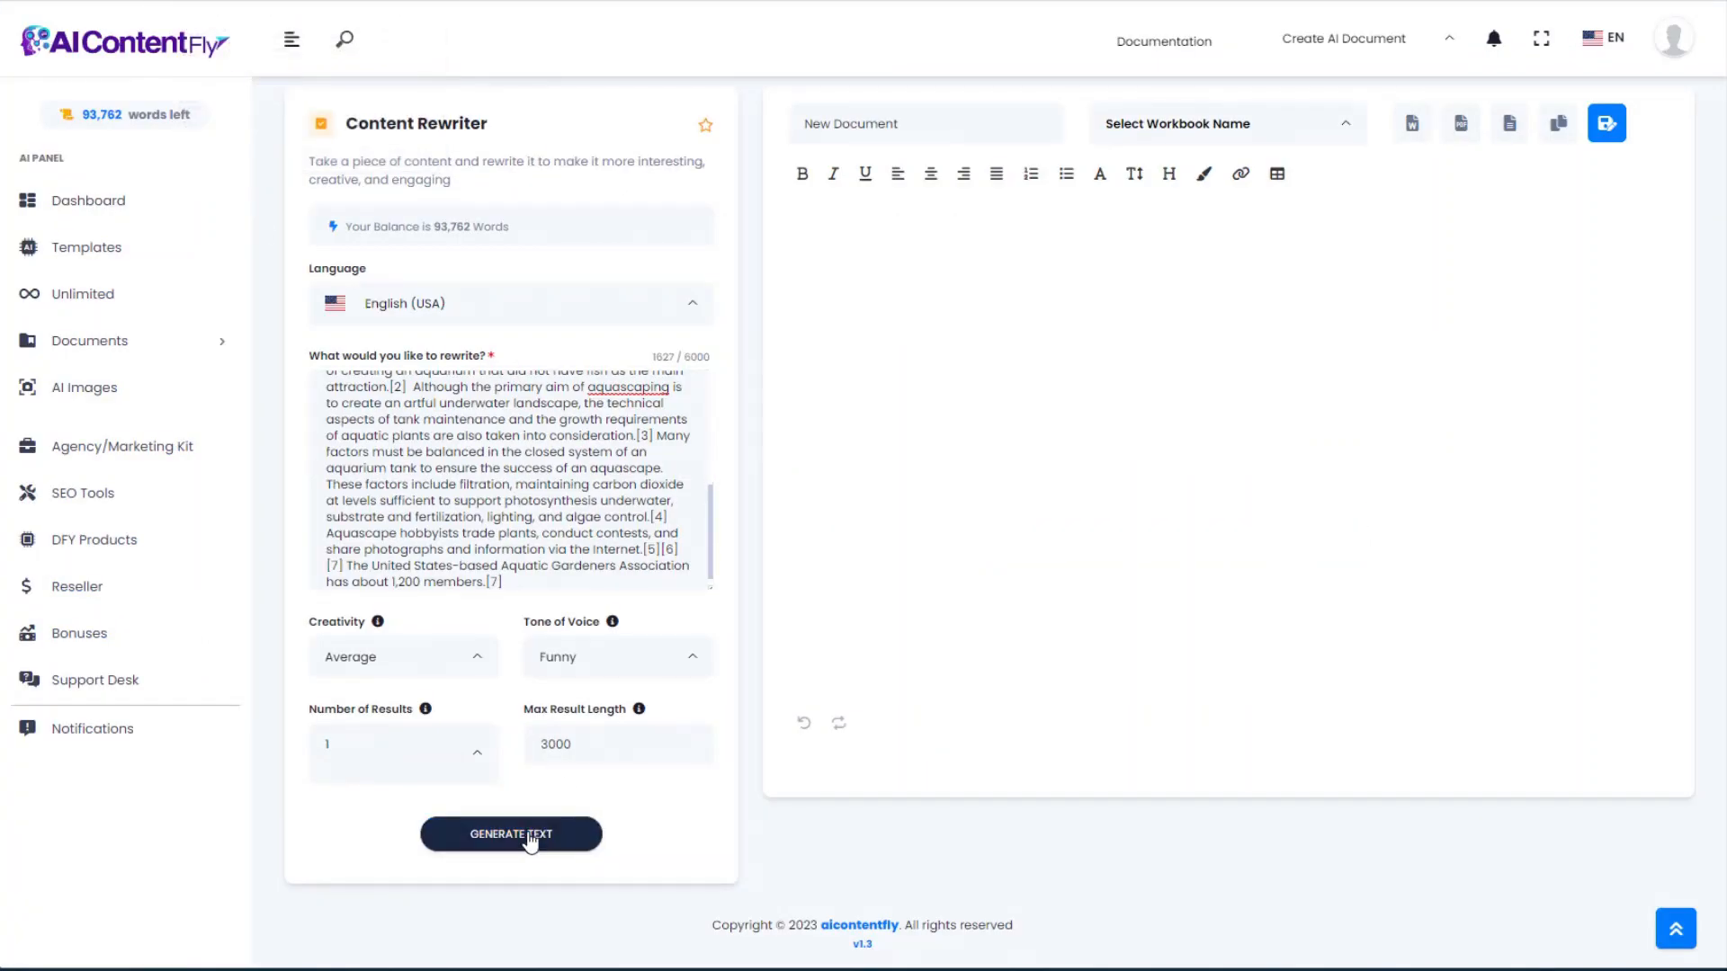
Step: Generate the Funny rewrite, review its closing lines, then switch to the Wikipedia tab
{"action": "left_click", "coordinate": [529, 837]}
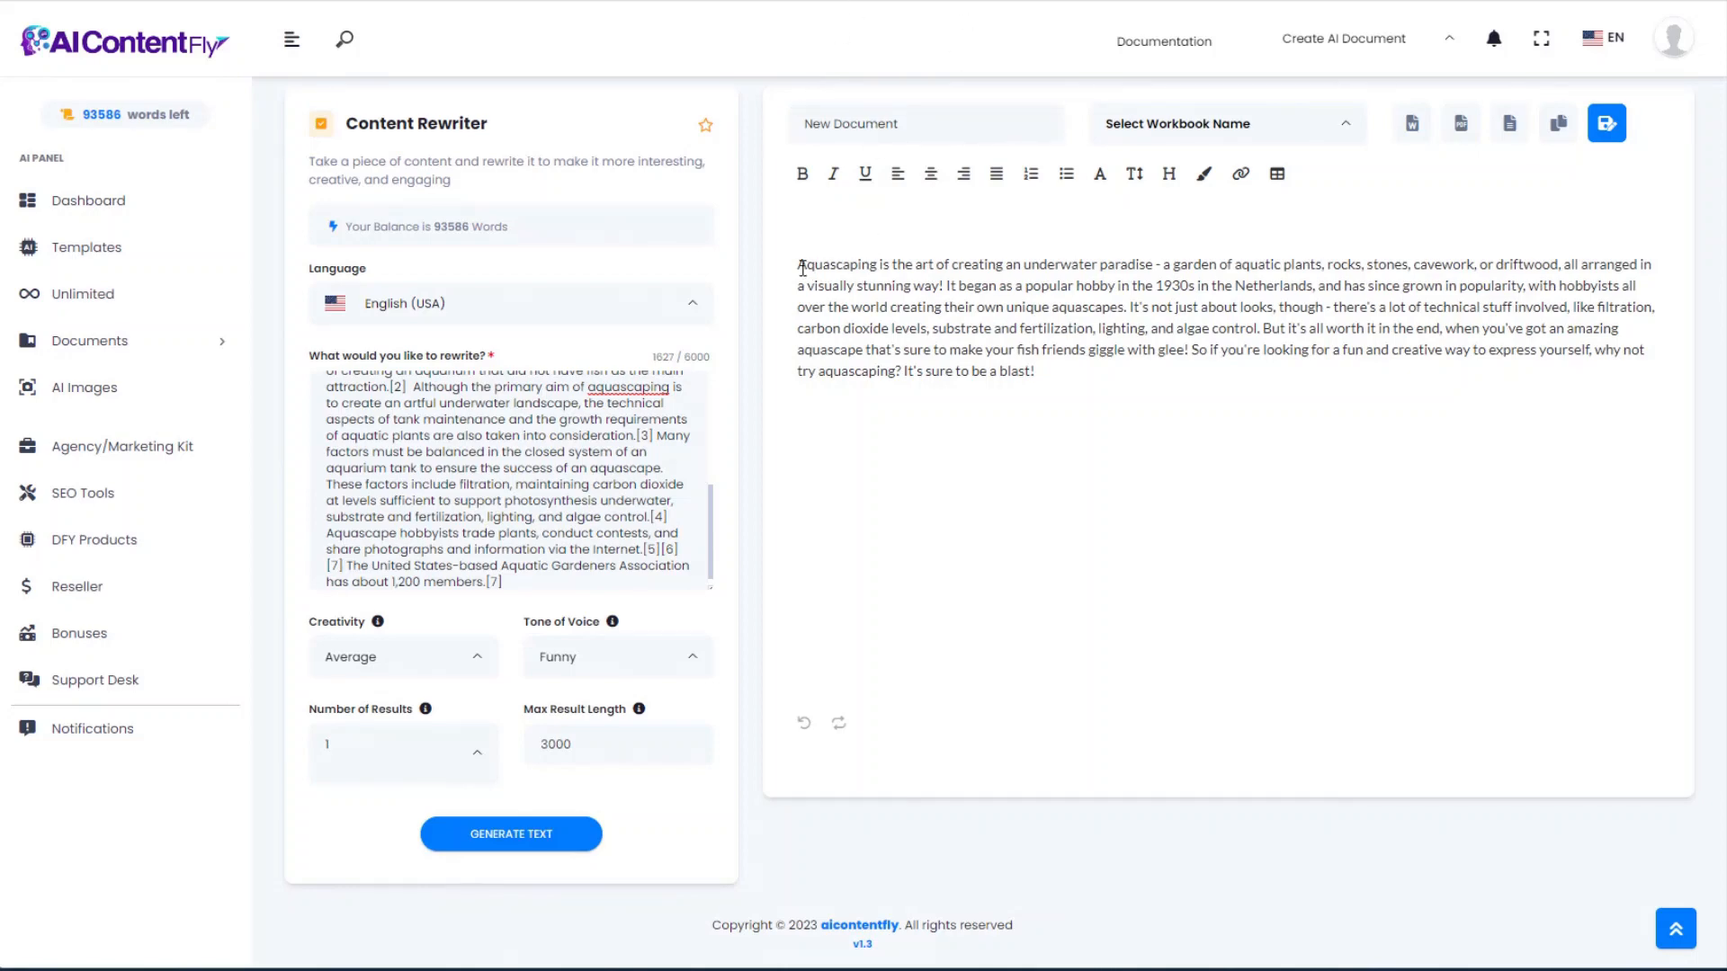
{"action": "scroll", "coordinate": [1179, 432], "scroll_direction": "up", "scroll_amount": 1}
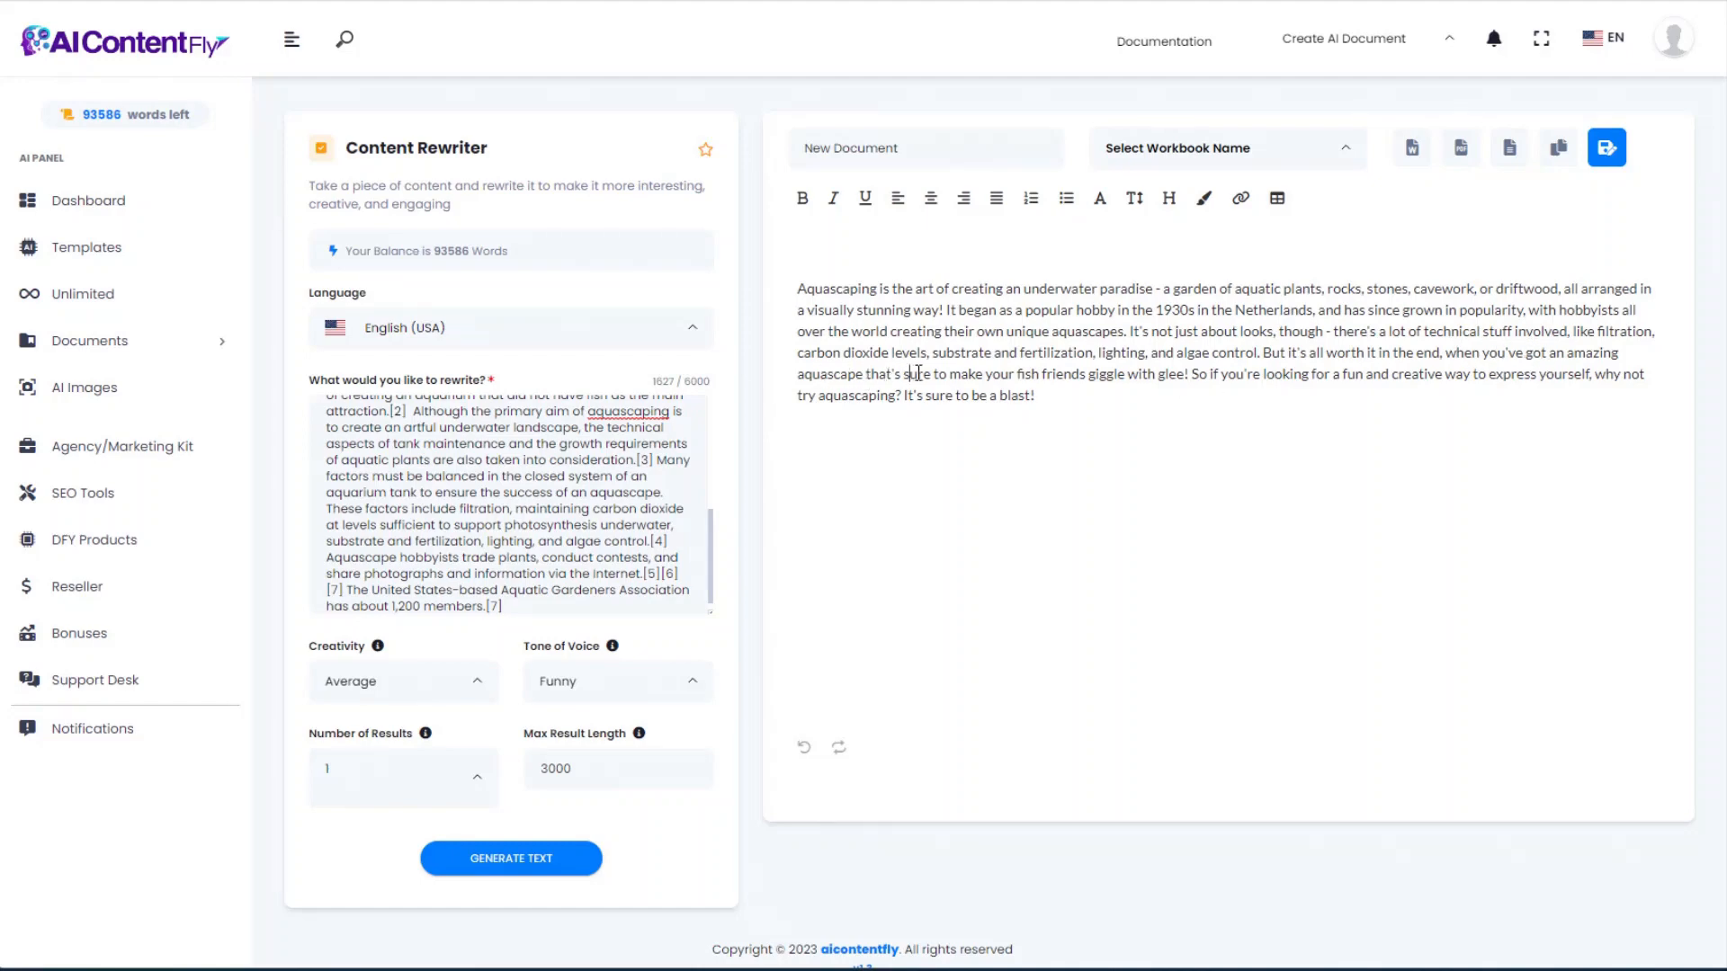
{"action": "left_click_drag", "start_coordinate": [908, 375], "coordinate": [1194, 374]}
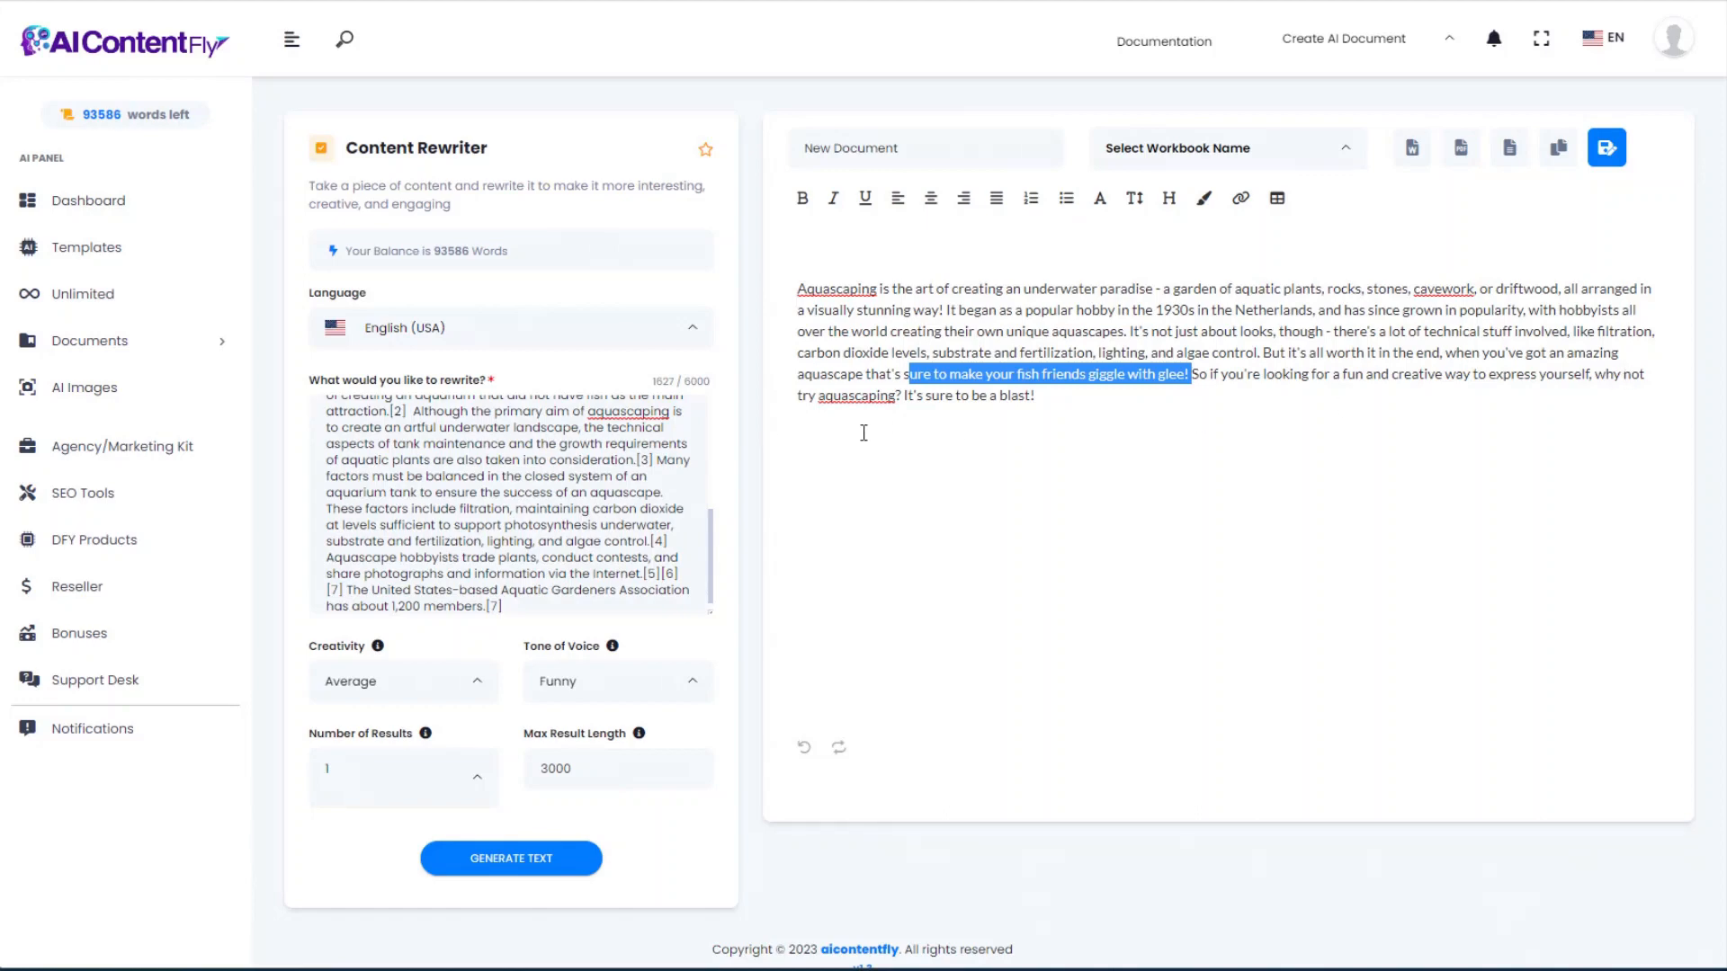
{"action": "left_click_drag", "start_coordinate": [803, 397], "coordinate": [1045, 398]}
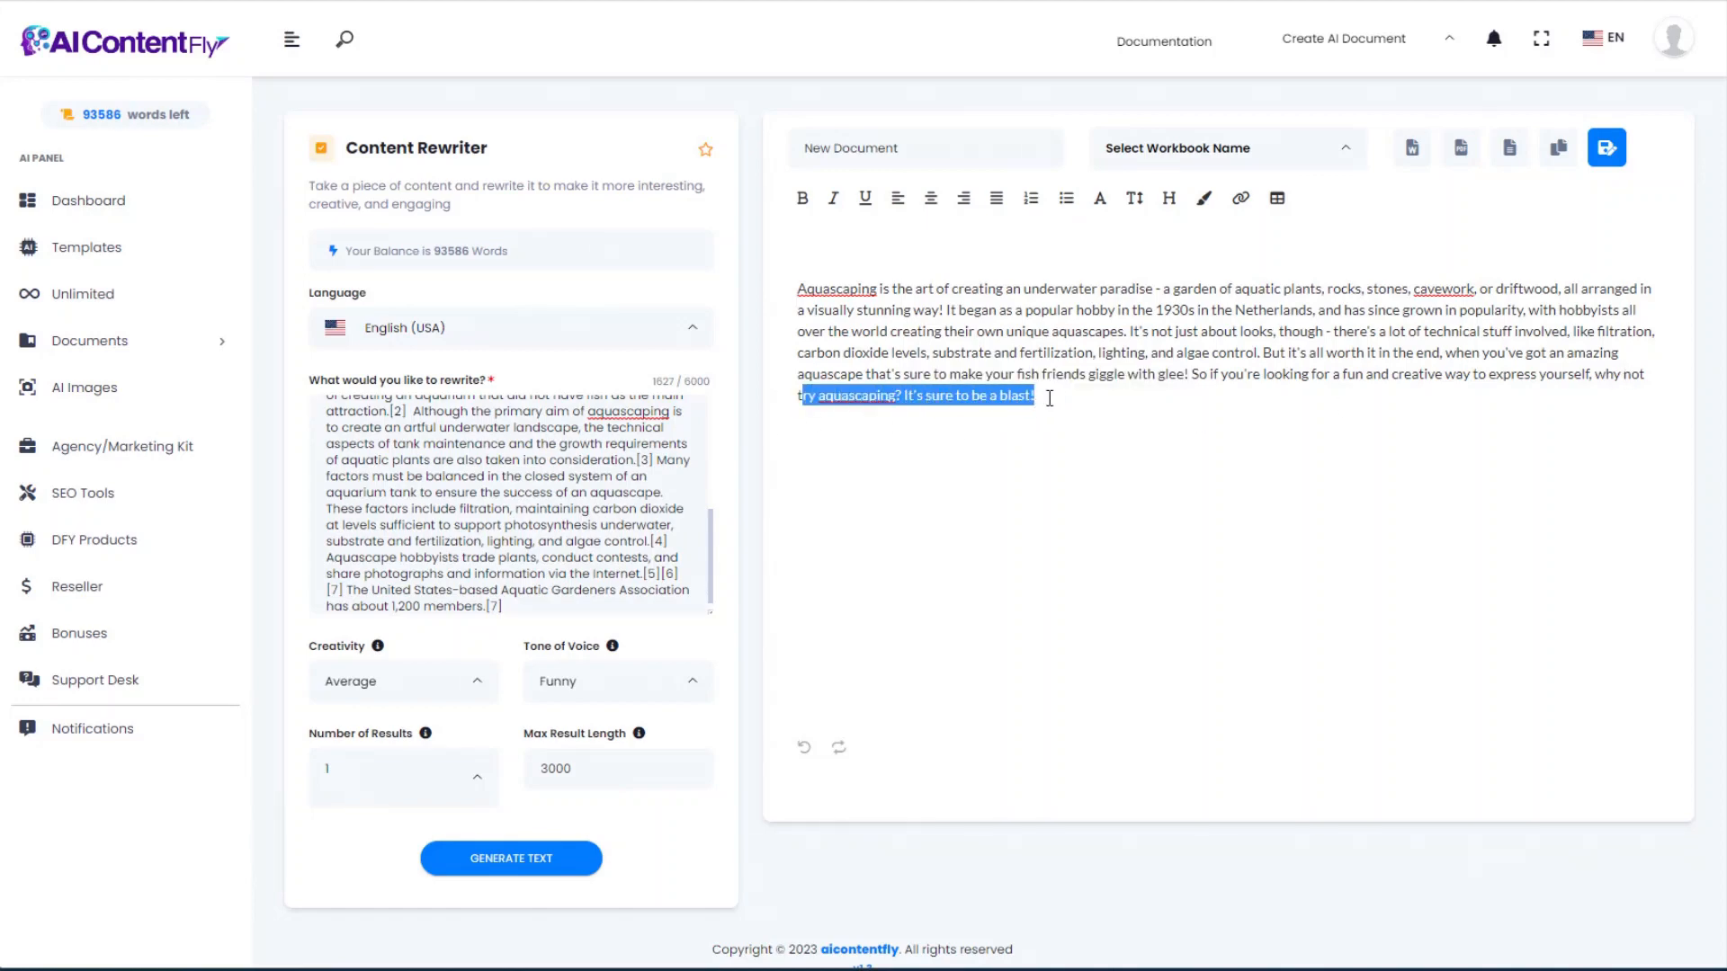
{"action": "left_click", "coordinate": [1133, 403]}
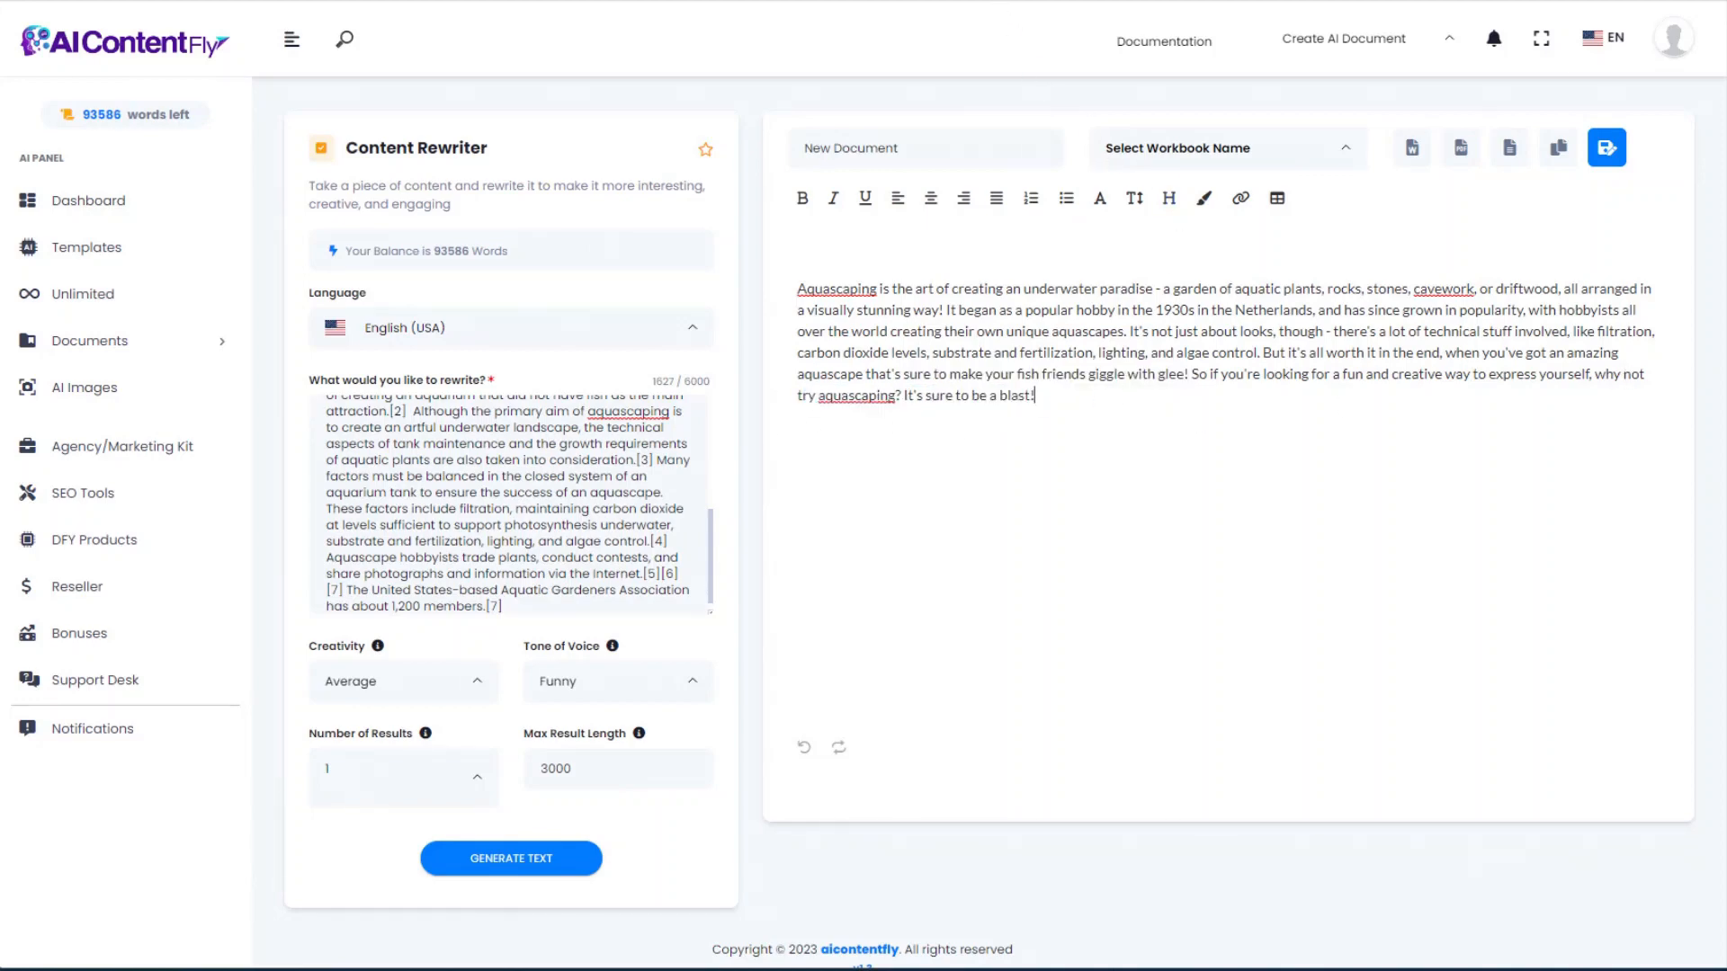
{"action": "left_click", "coordinate": [918, 2]}
Step: Open Paragraph Generator and paste the filter paragraph description and focus keywords
{"action": "key", "text": "alt+Left"}
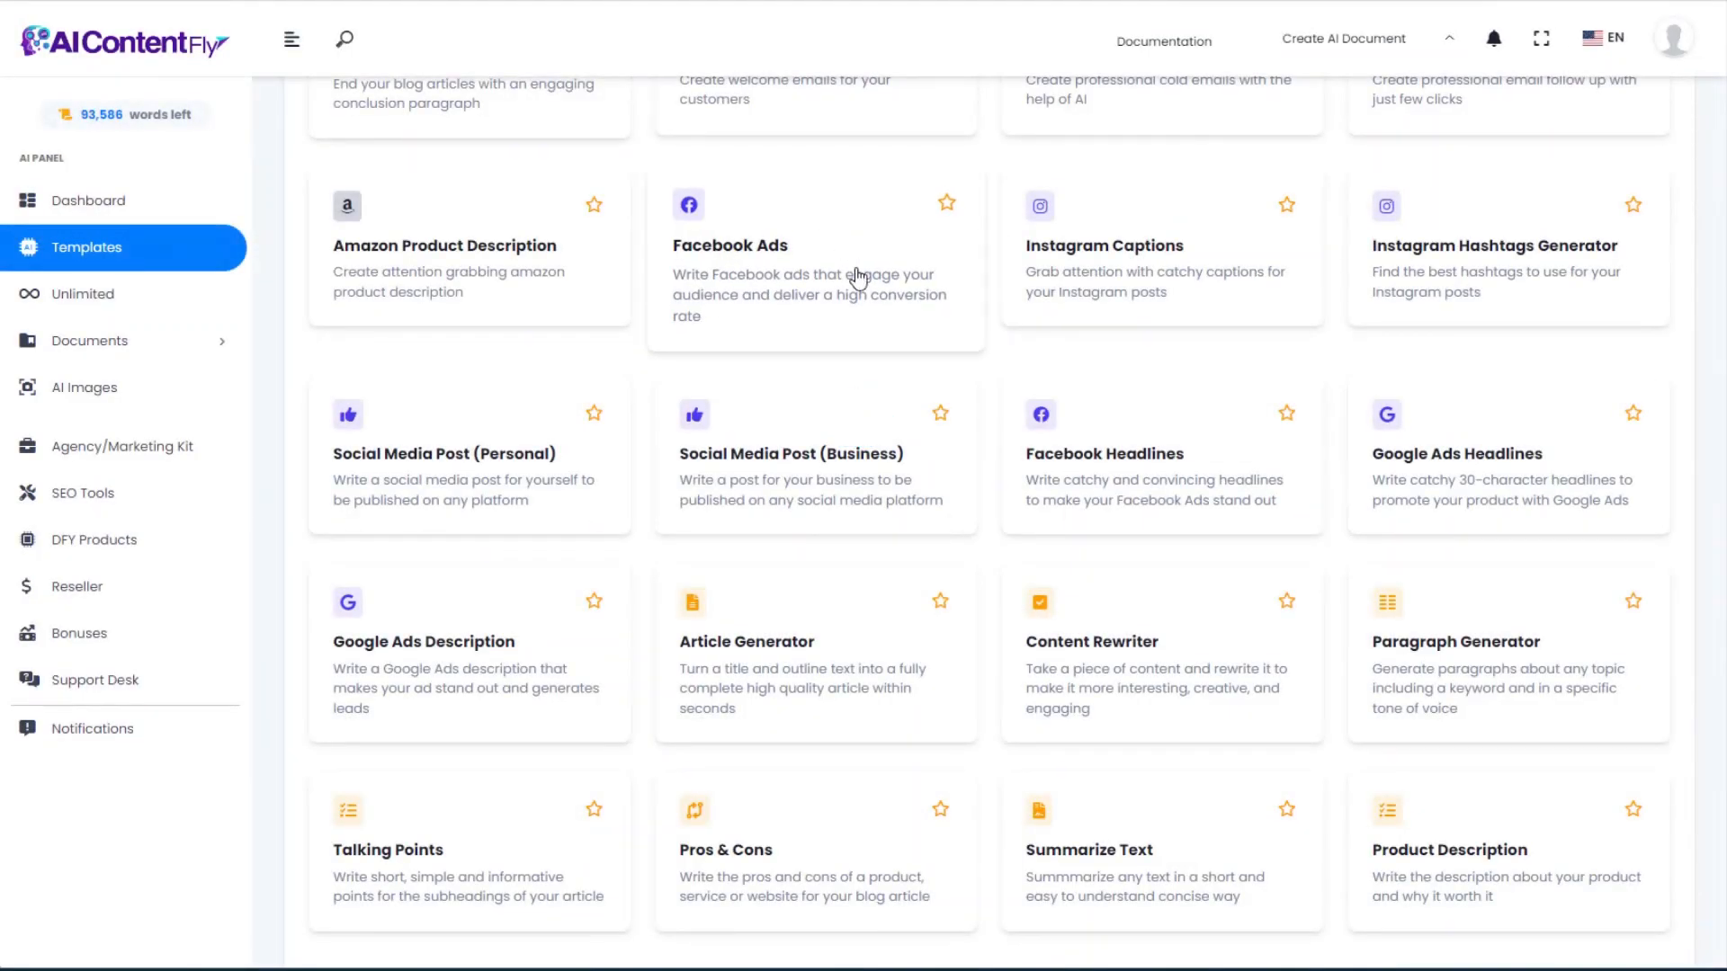
{"action": "left_click", "coordinate": [1476, 663]}
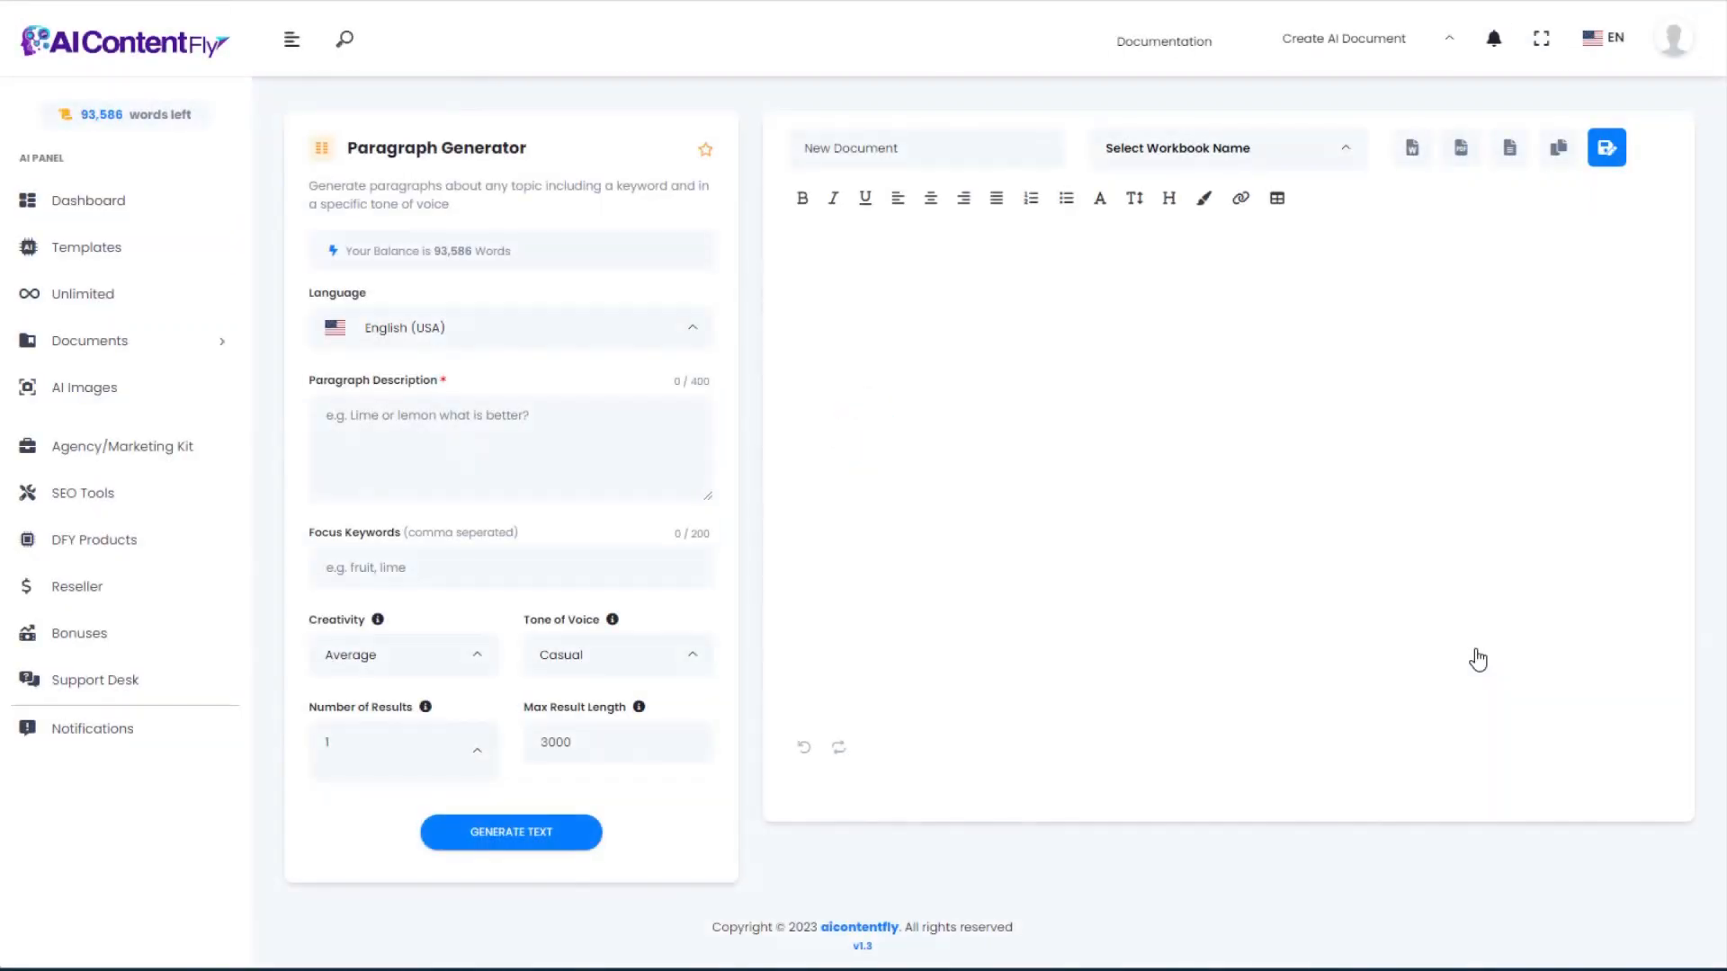
{"action": "left_click", "coordinate": [365, 457]}
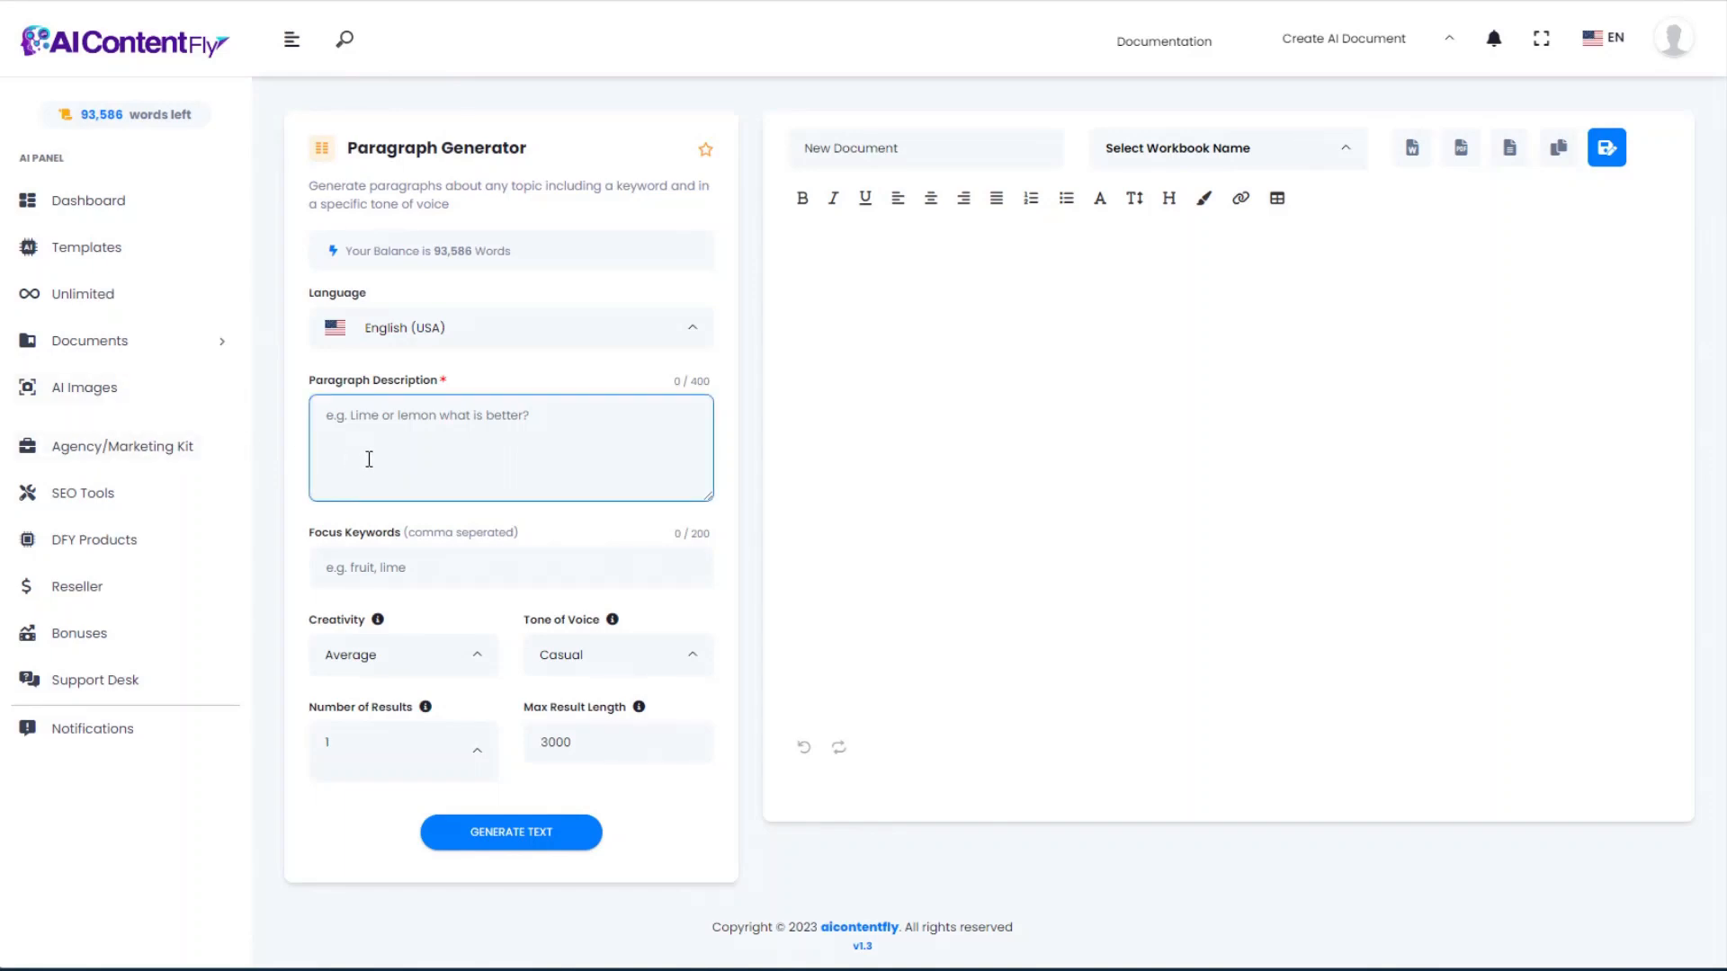
{"action": "type", "text": "How to choose a filter for your aquascape aquarium"}
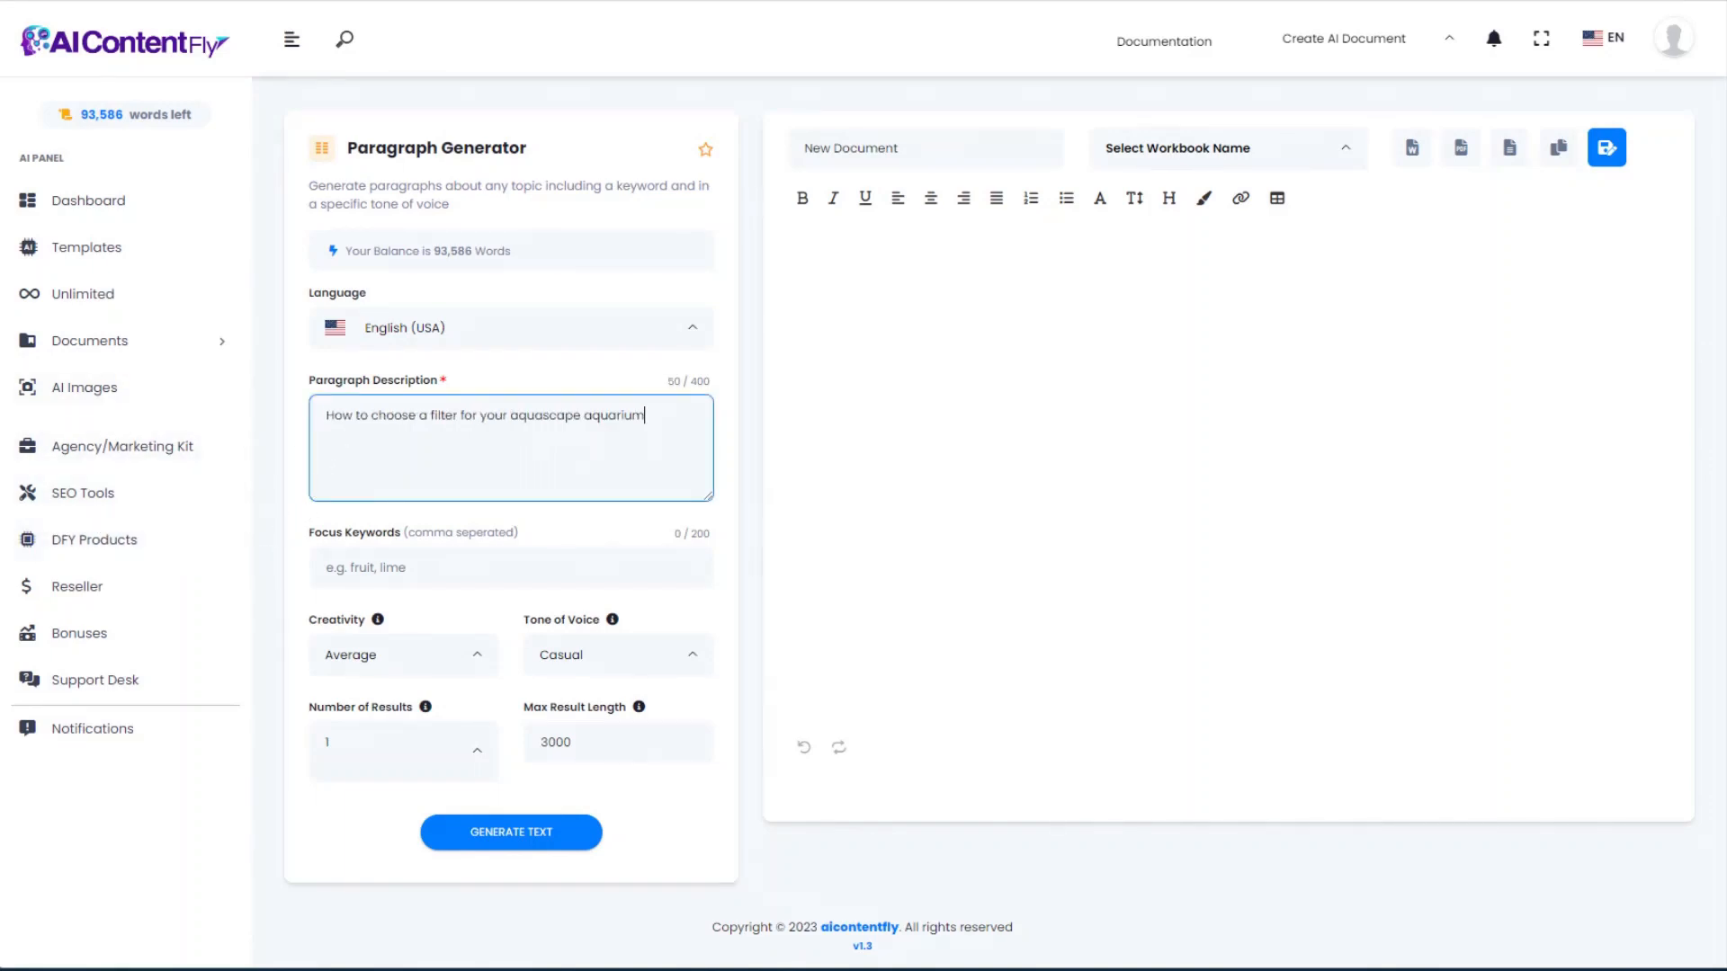
{"action": "key", "text": "Tab"}
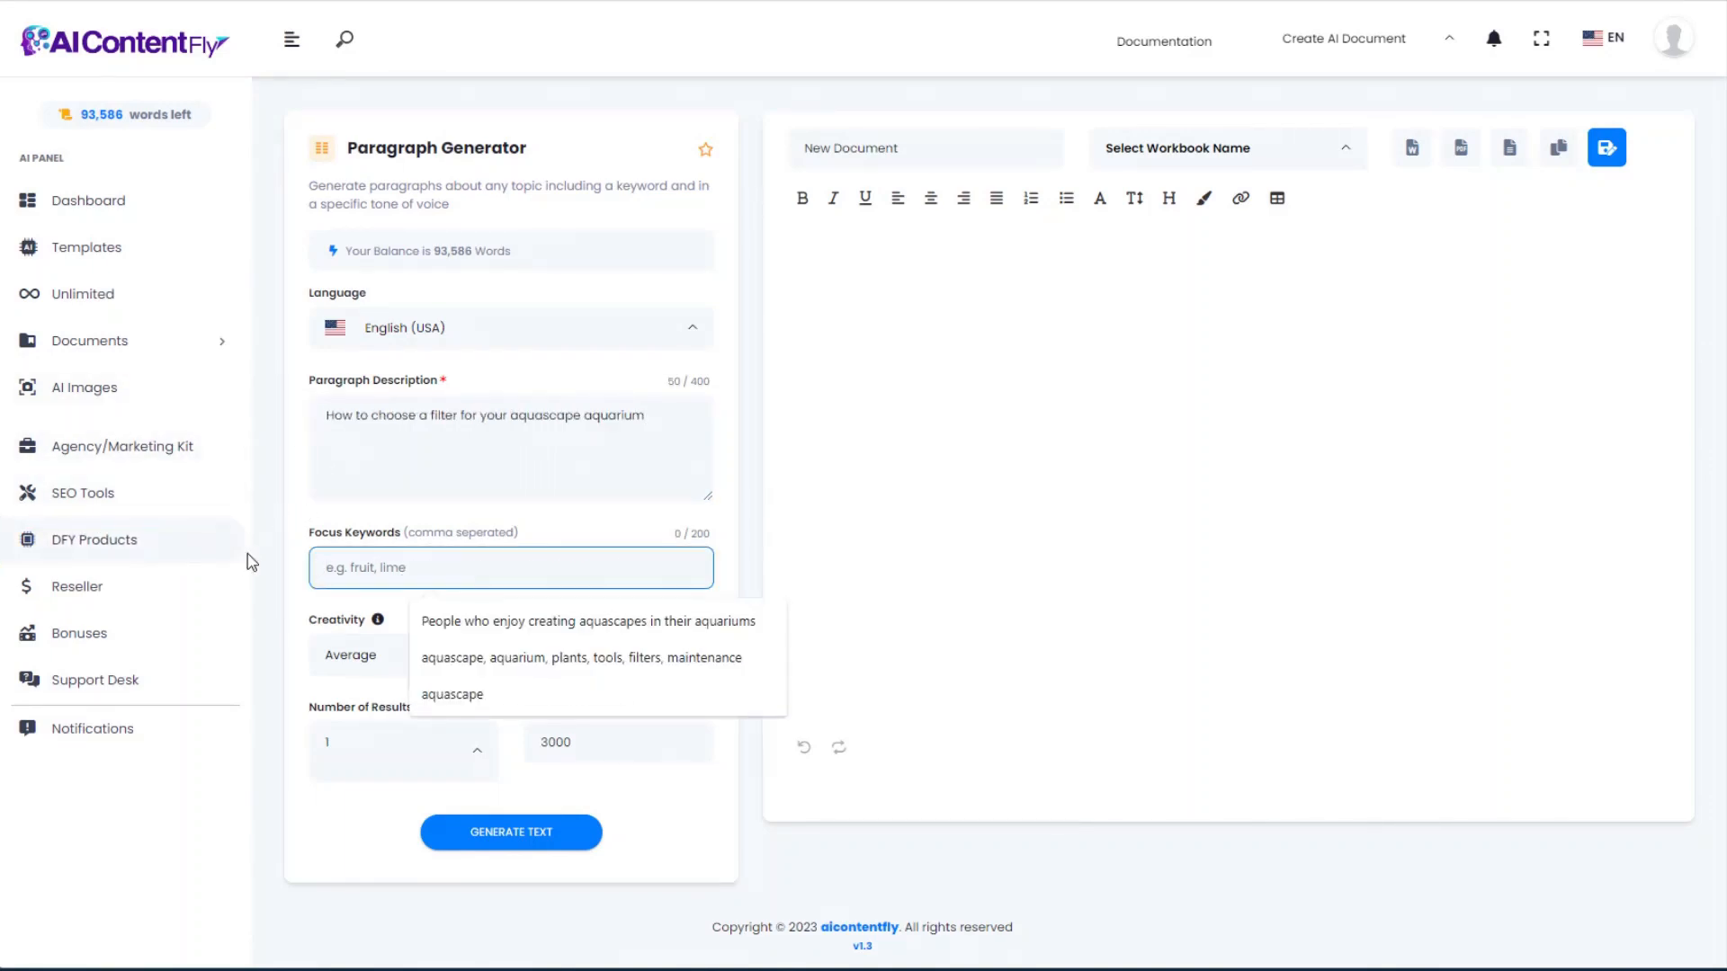
{"action": "type", "text": "filters, aquascape, aquarium, cost, maintenance"}
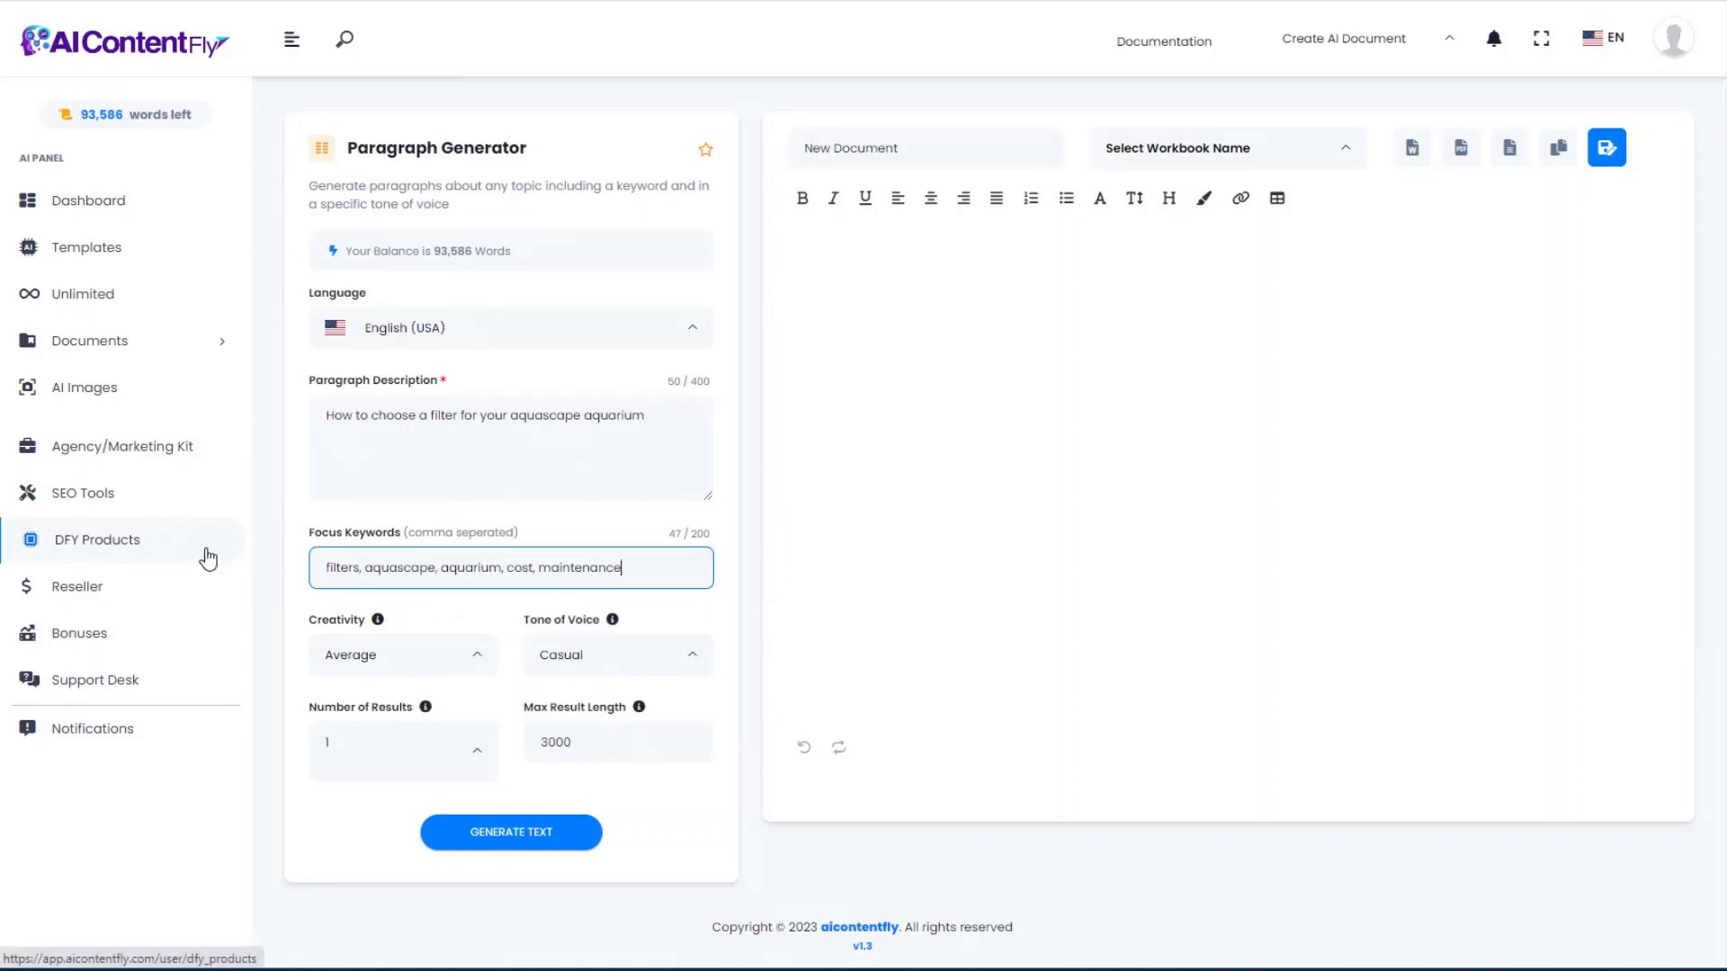
Step: Generate the paragraph on choosing an aquascape filter, review it, and return to Templates
{"action": "left_click", "coordinate": [515, 836]}
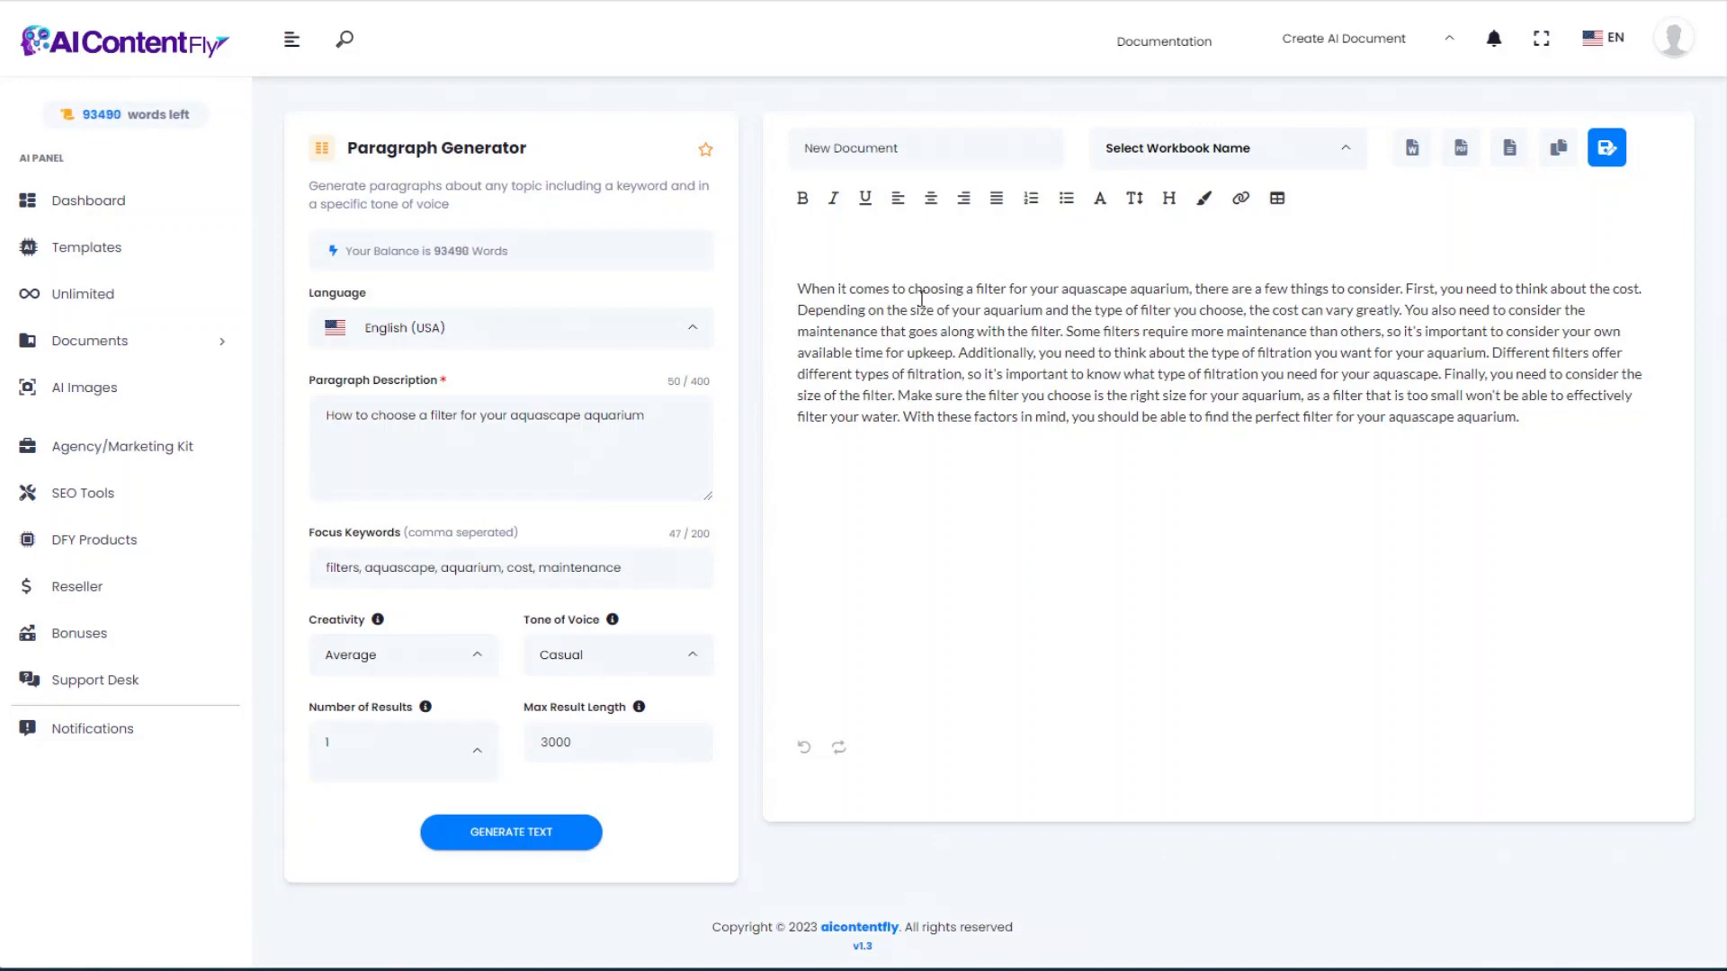
{"action": "left_click_drag", "start_coordinate": [798, 288], "coordinate": [1562, 419]}
{"action": "left_click", "coordinate": [1529, 440]}
{"action": "left_click", "coordinate": [800, 289]}
{"action": "left_click_drag", "start_coordinate": [1472, 402], "coordinate": [795, 288]}
{"action": "left_click", "coordinate": [1444, 461]}
{"action": "left_click", "coordinate": [83, 247]}
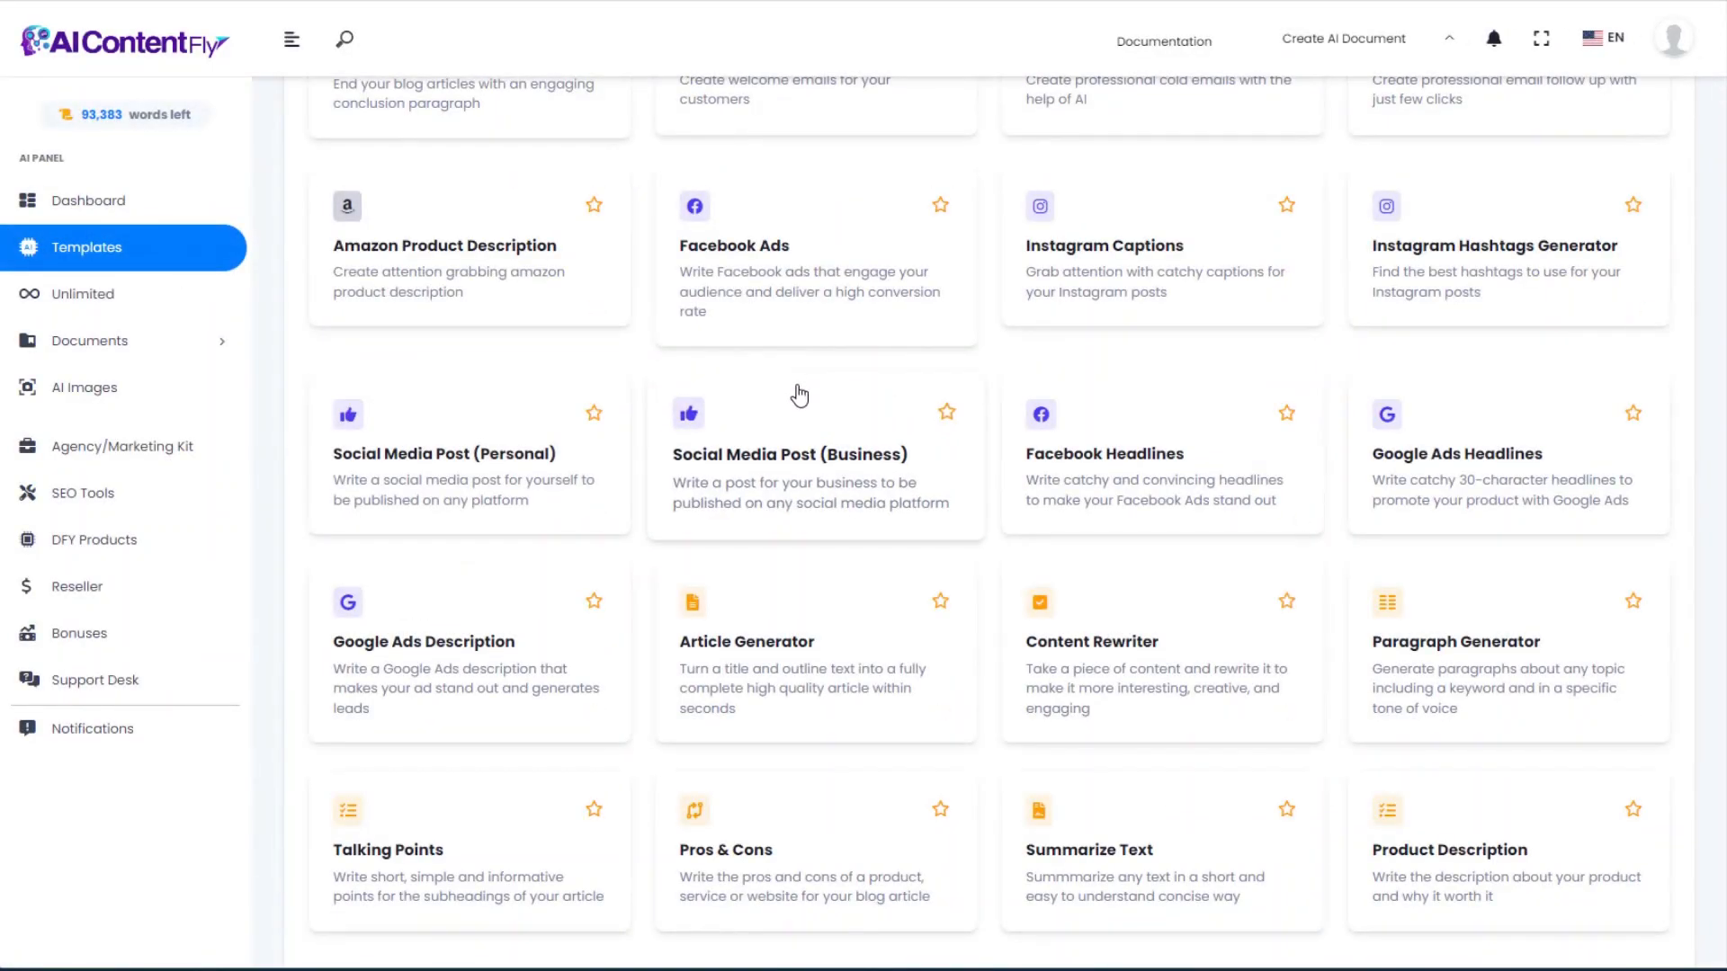
Step: In Talking Points, paste the expert aquascaping article title and the four subheading questions
{"action": "left_click", "coordinate": [398, 875]}
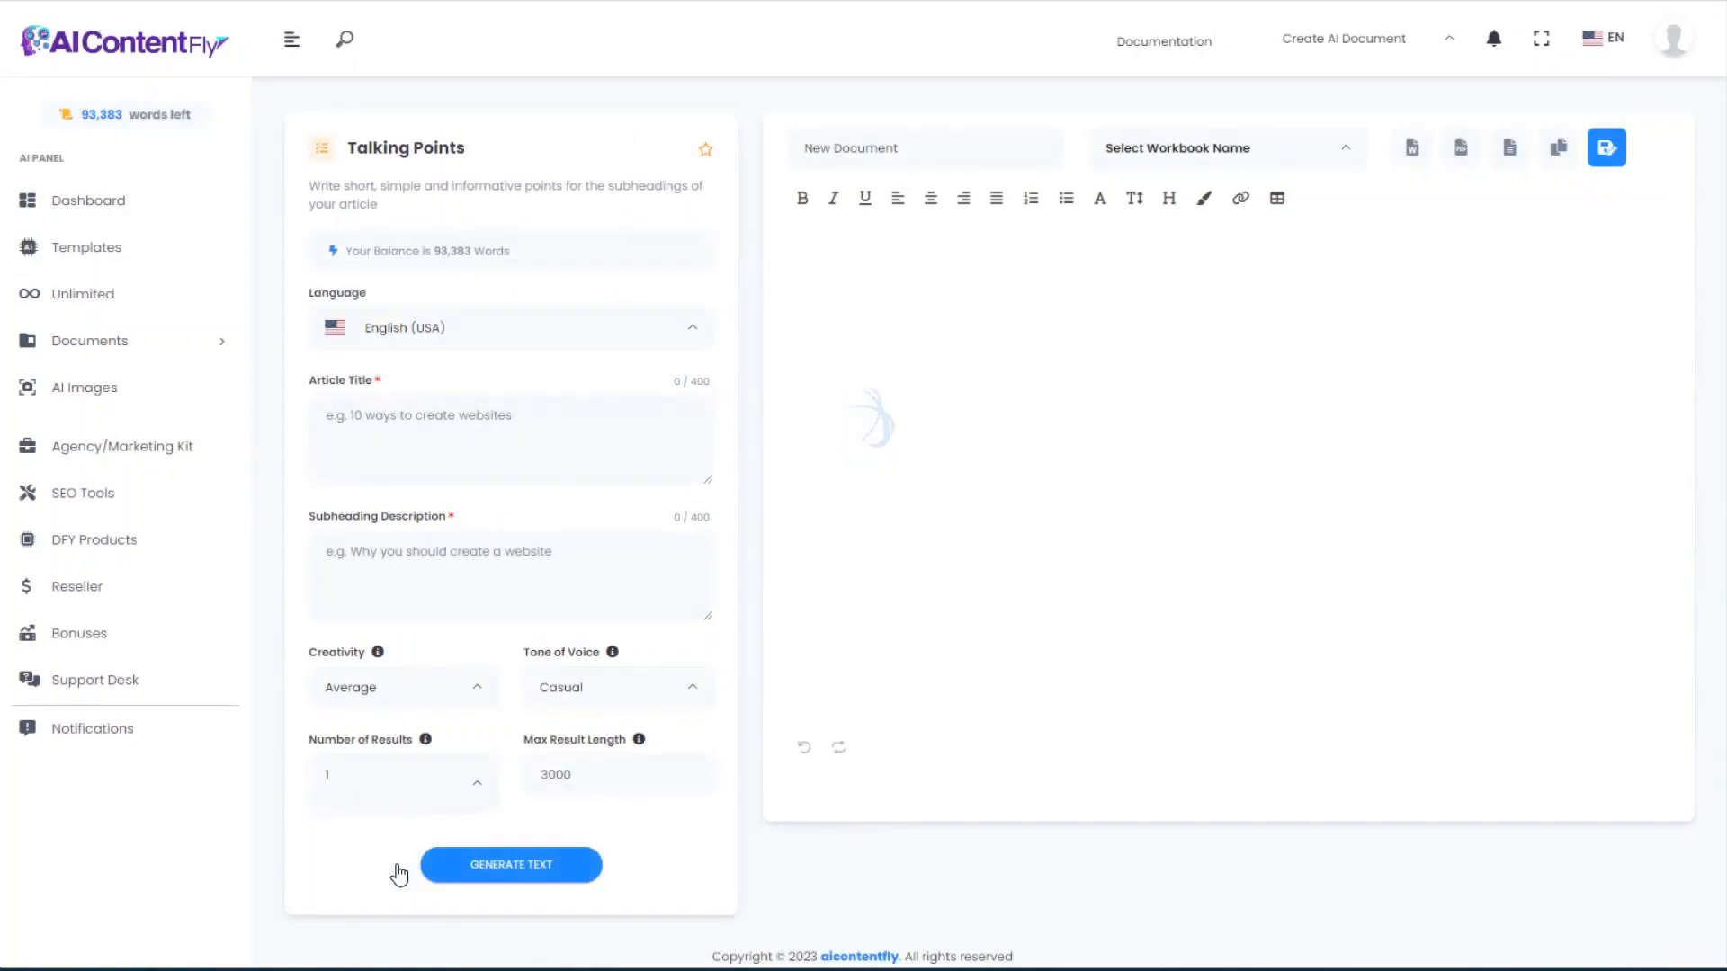
{"action": "left_click", "coordinate": [419, 432]}
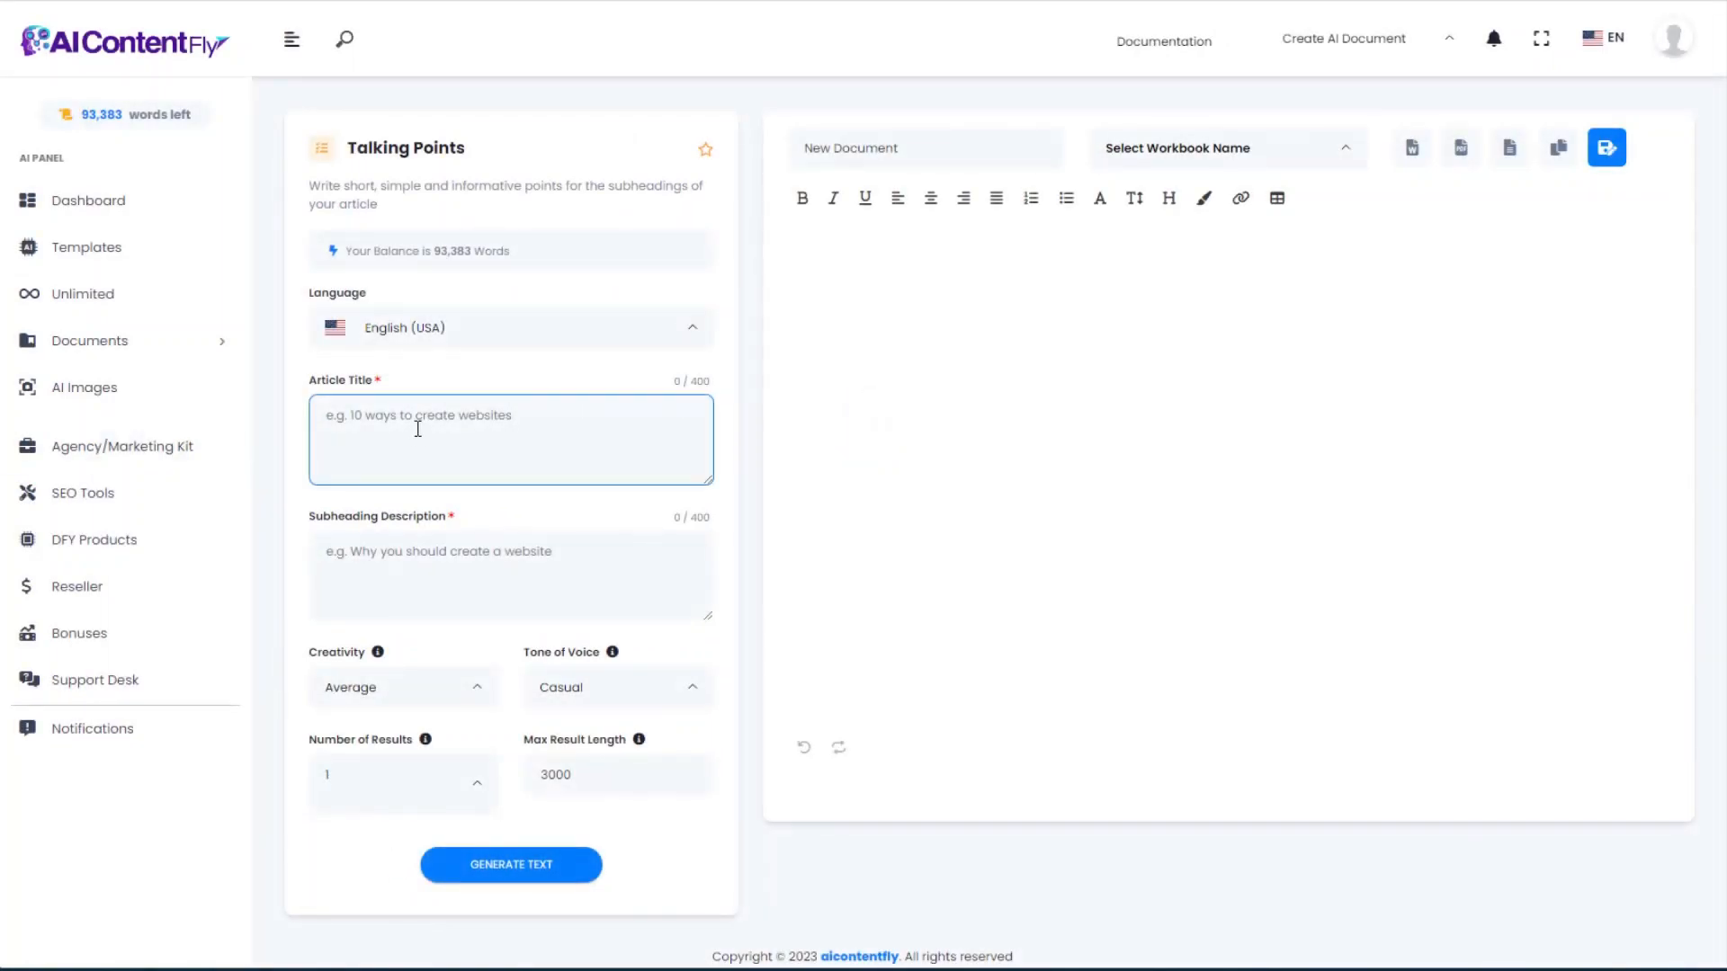
{"action": "type", "text": "Aquascaping for Experts: How to Create a Professional Aquascape"}
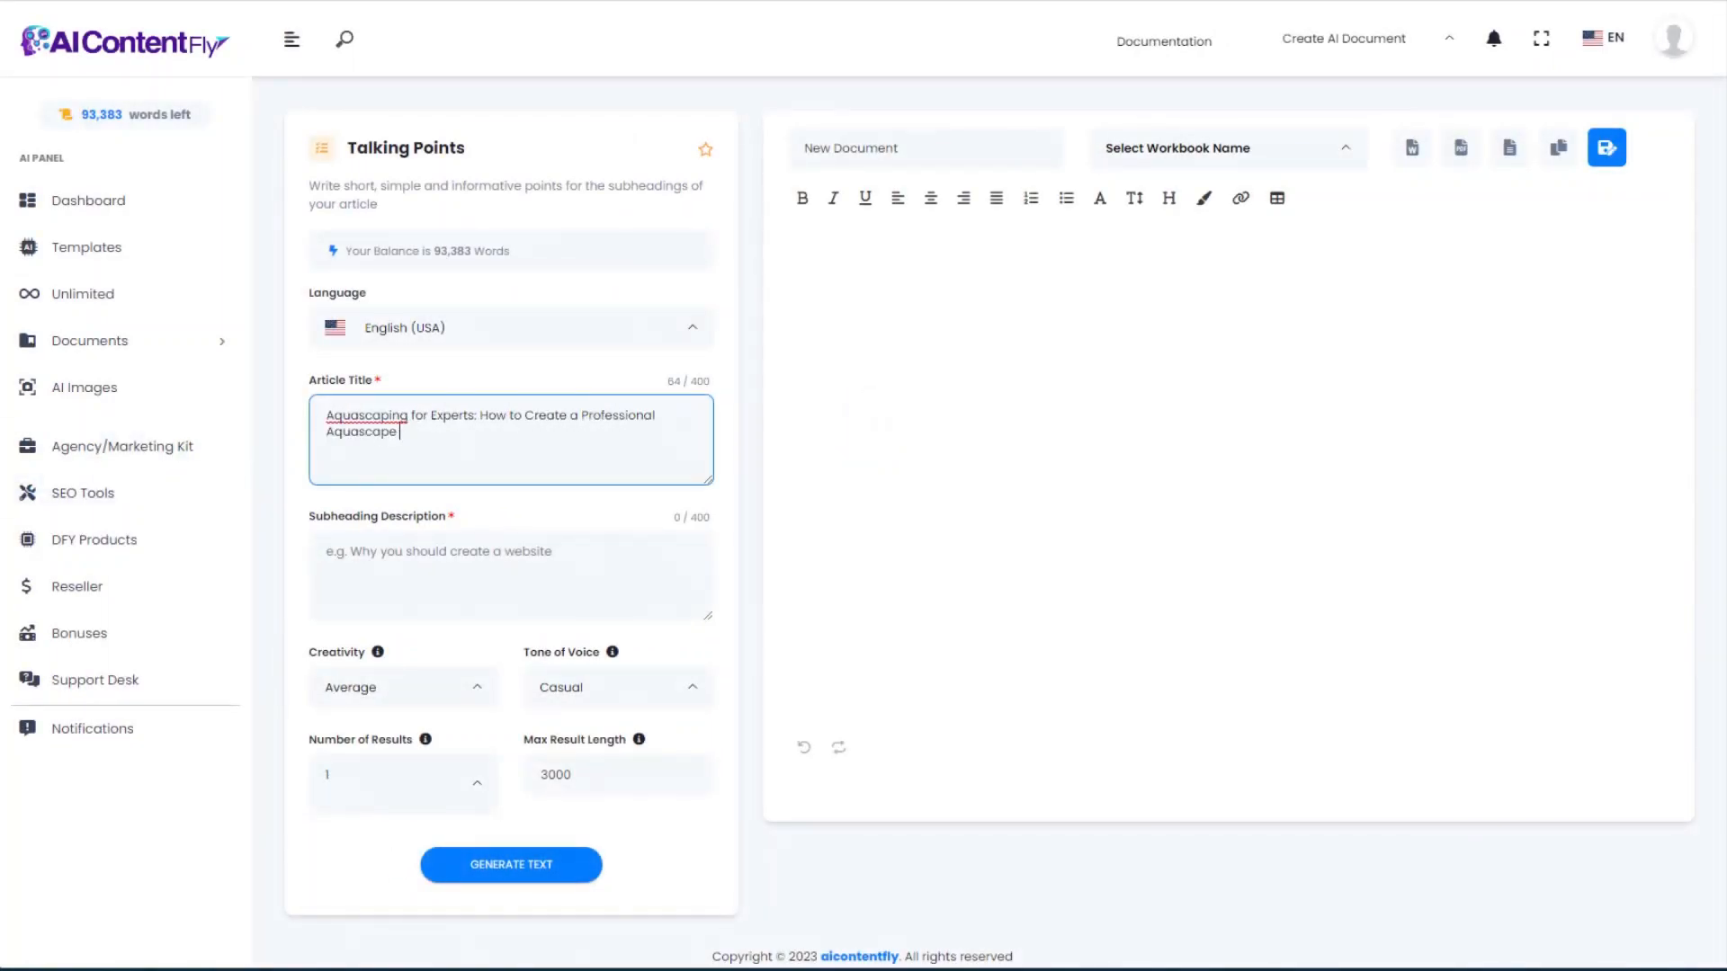
{"action": "key", "text": "alt+Tab"}
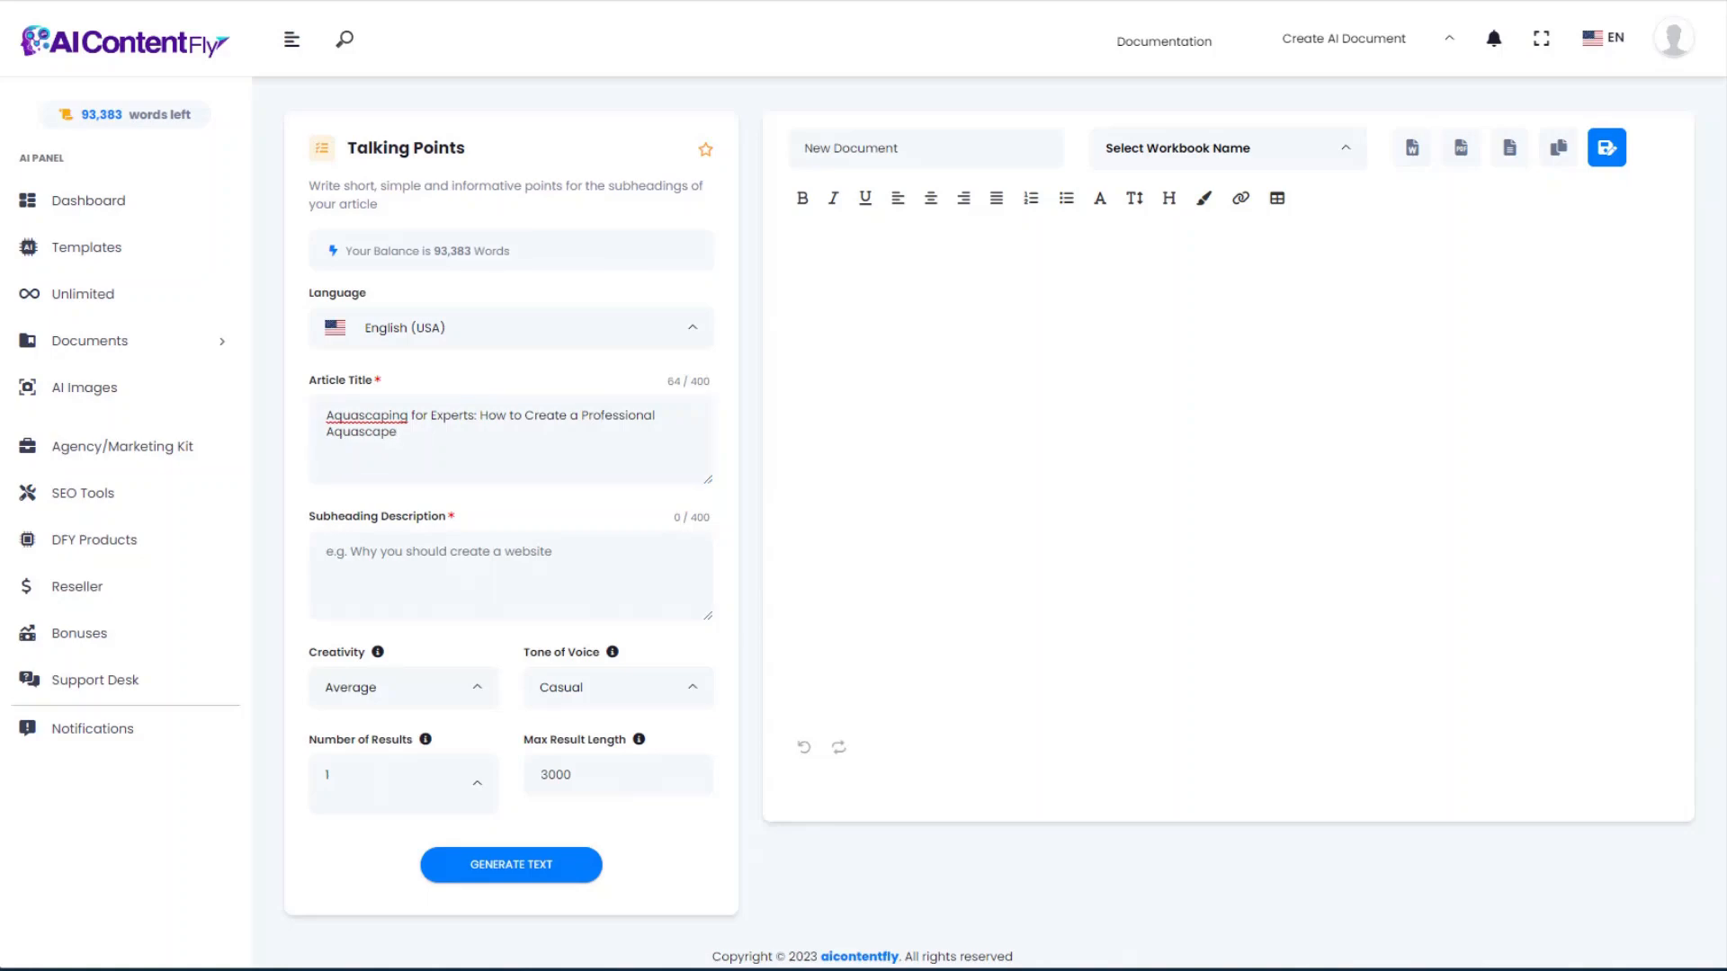
{"action": "left_click", "coordinate": [425, 547]}
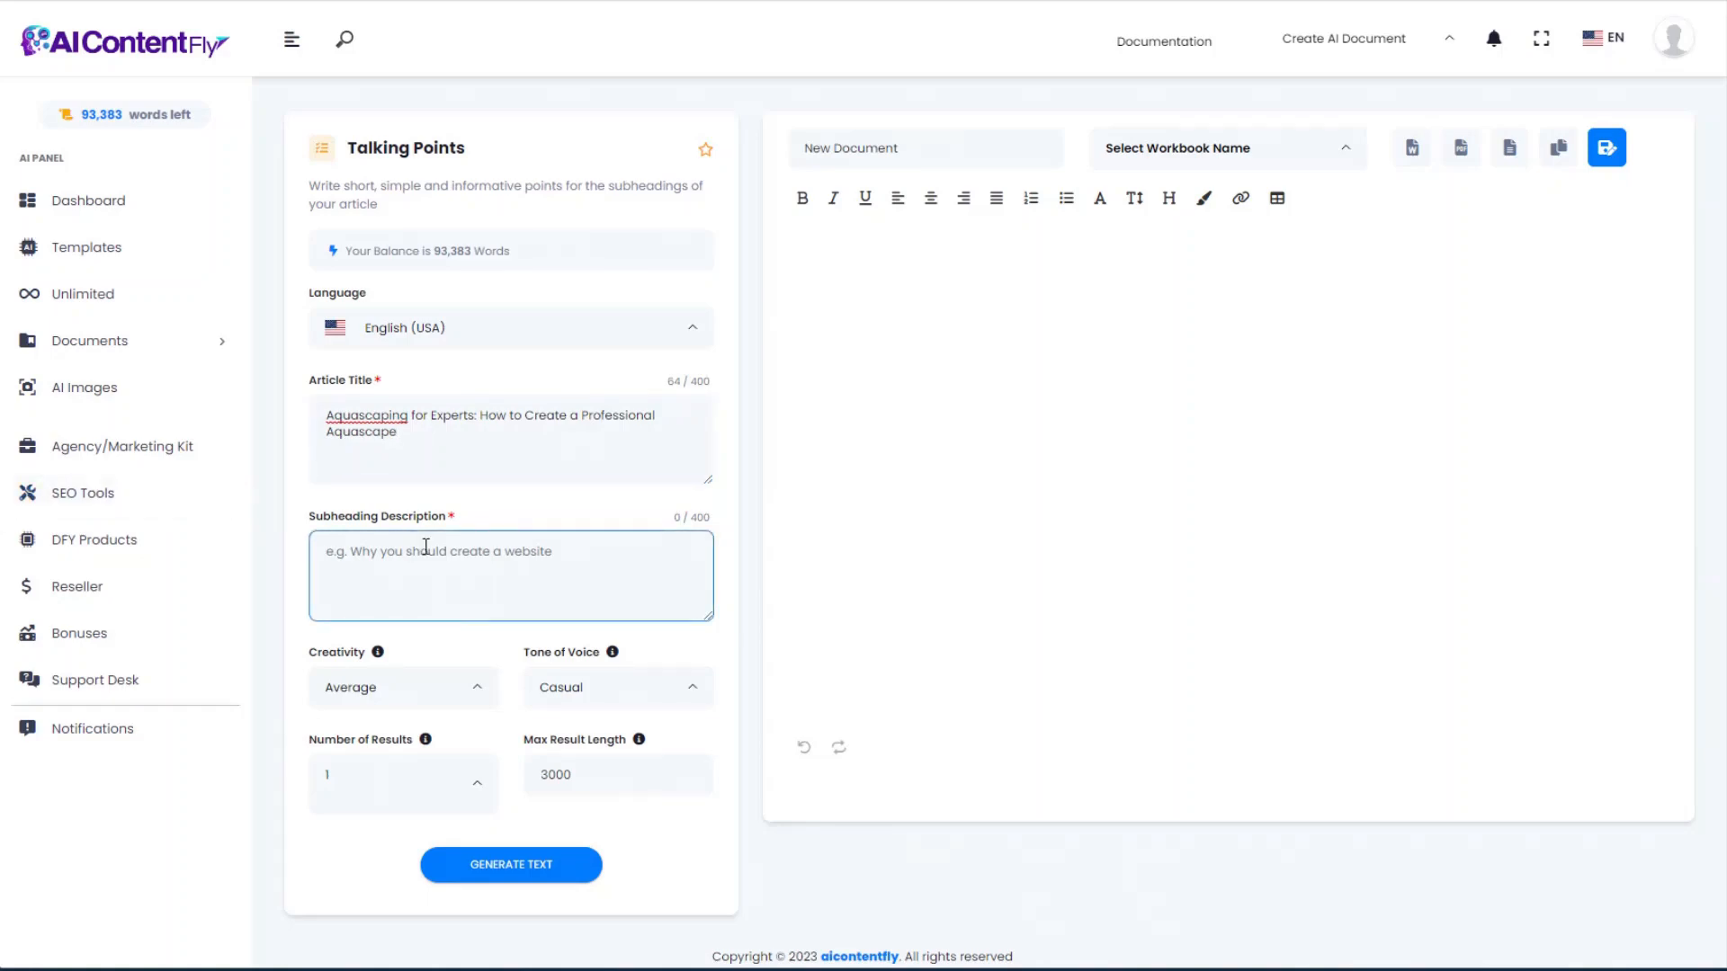
{"action": "key", "text": "ctrl+v"}
{"action": "scroll", "coordinate": [547, 577], "scroll_direction": "up", "scroll_amount": 1}
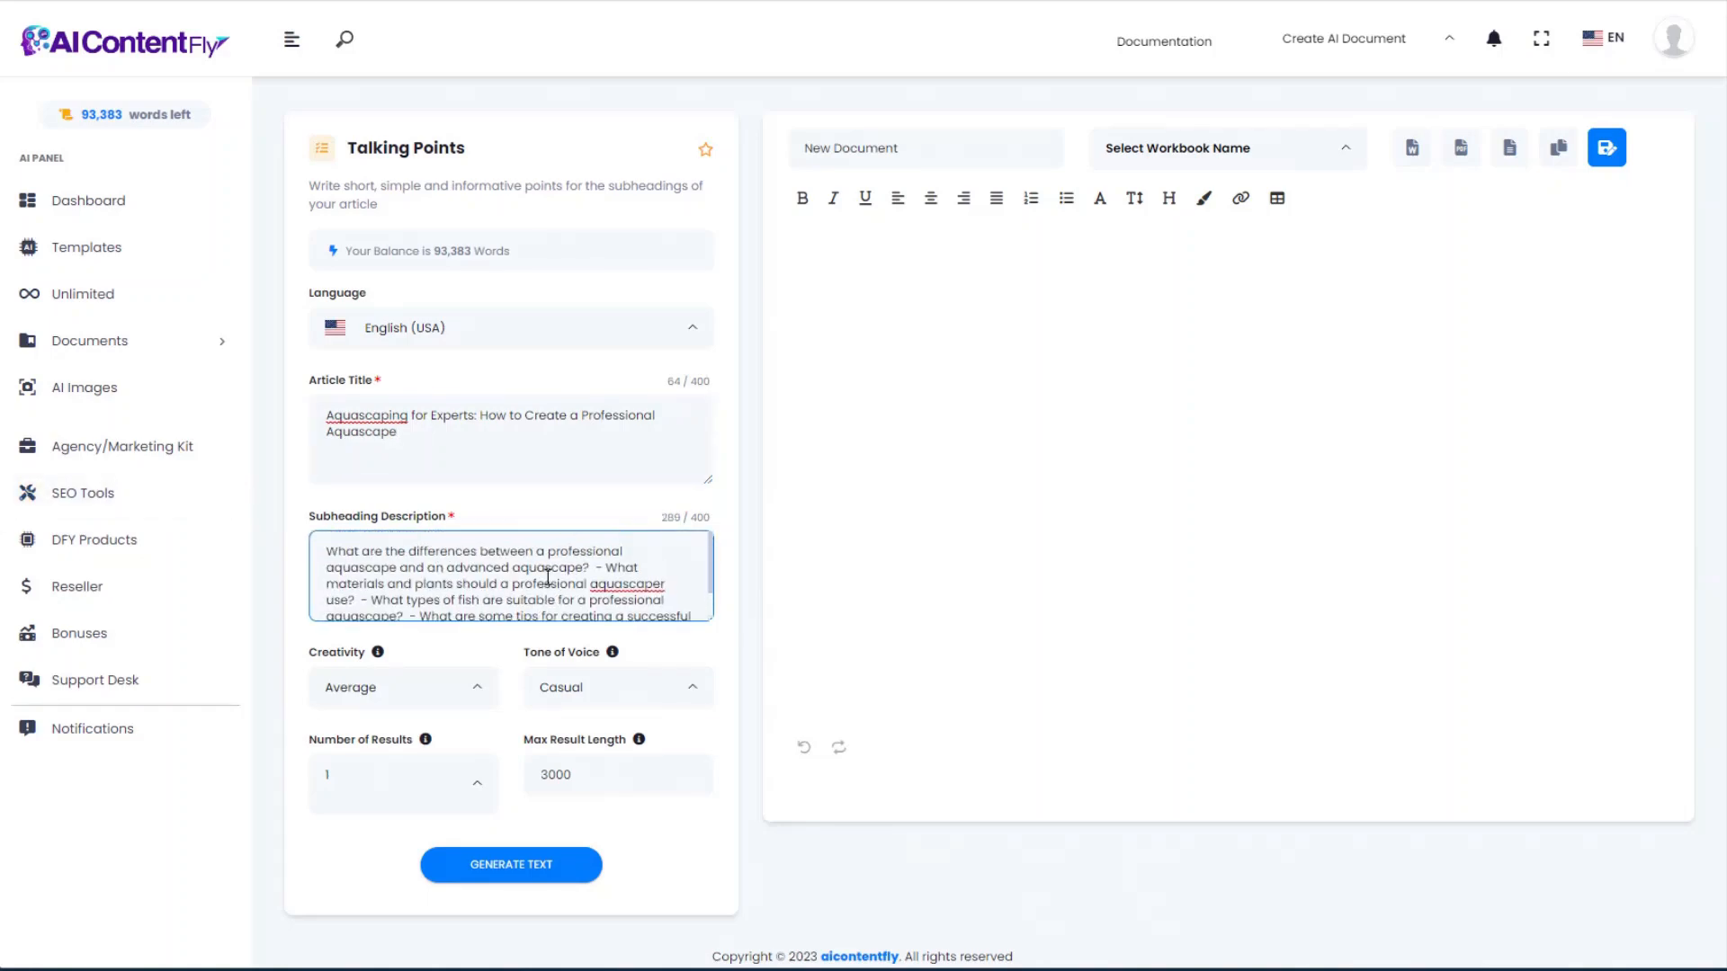
{"action": "scroll", "coordinate": [547, 577], "scroll_direction": "down", "scroll_amount": 1}
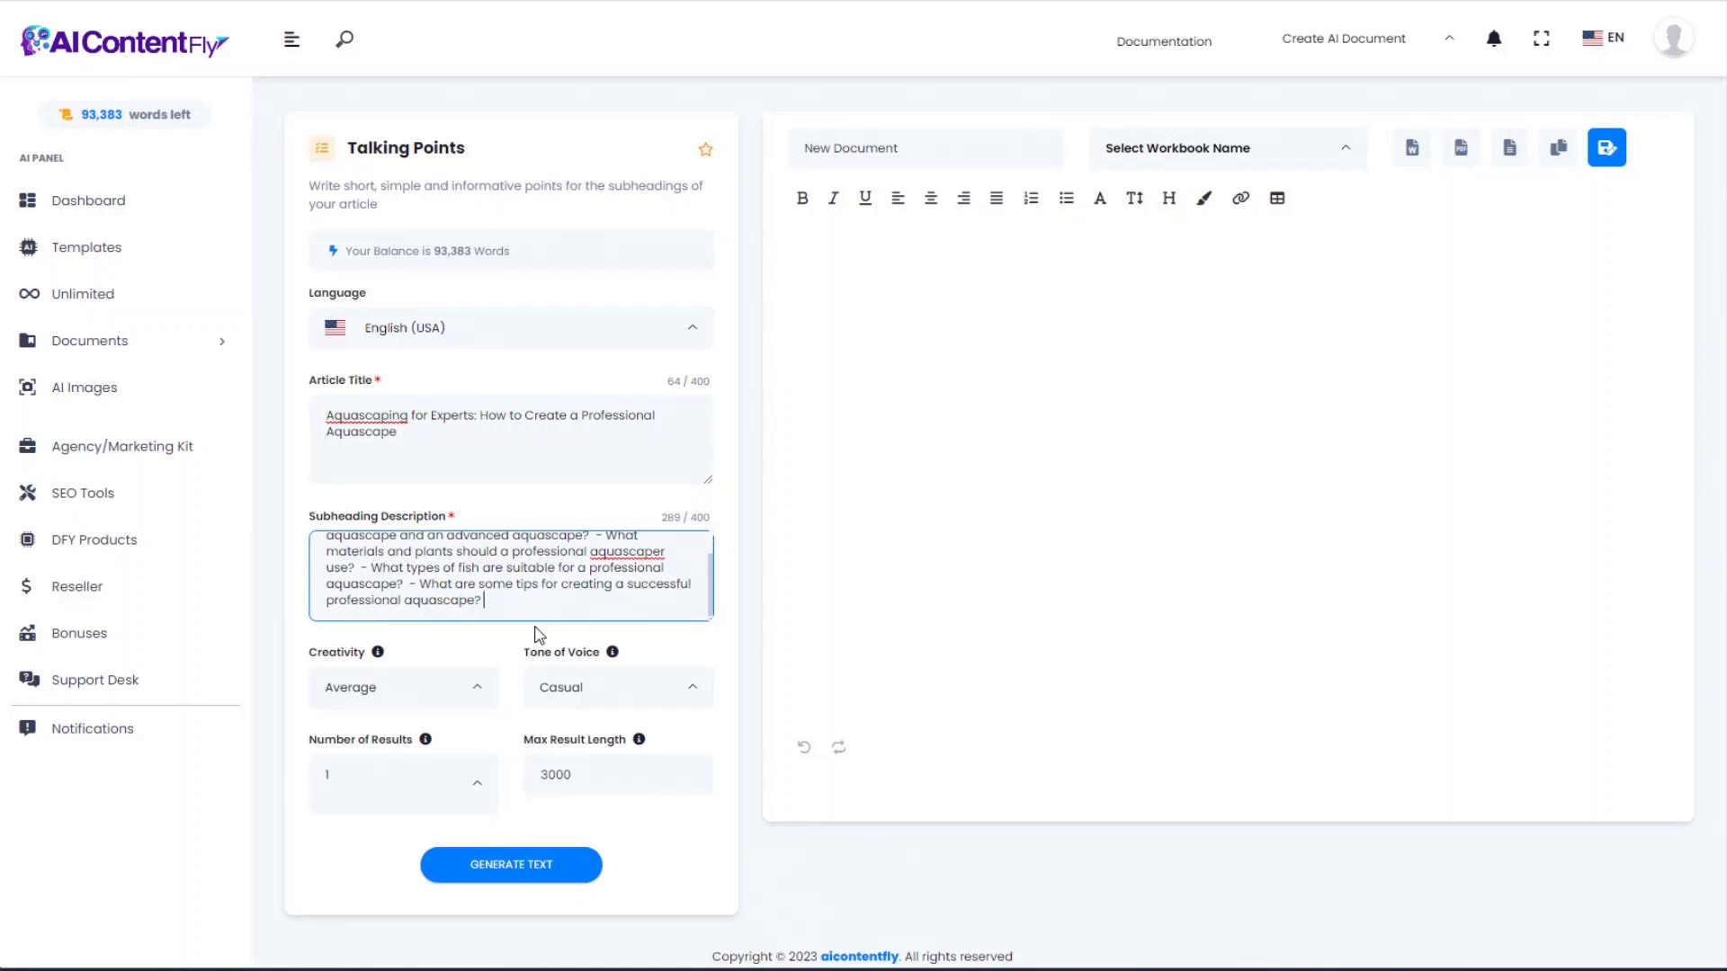
{"action": "scroll", "coordinate": [538, 587], "scroll_direction": "up", "scroll_amount": 2}
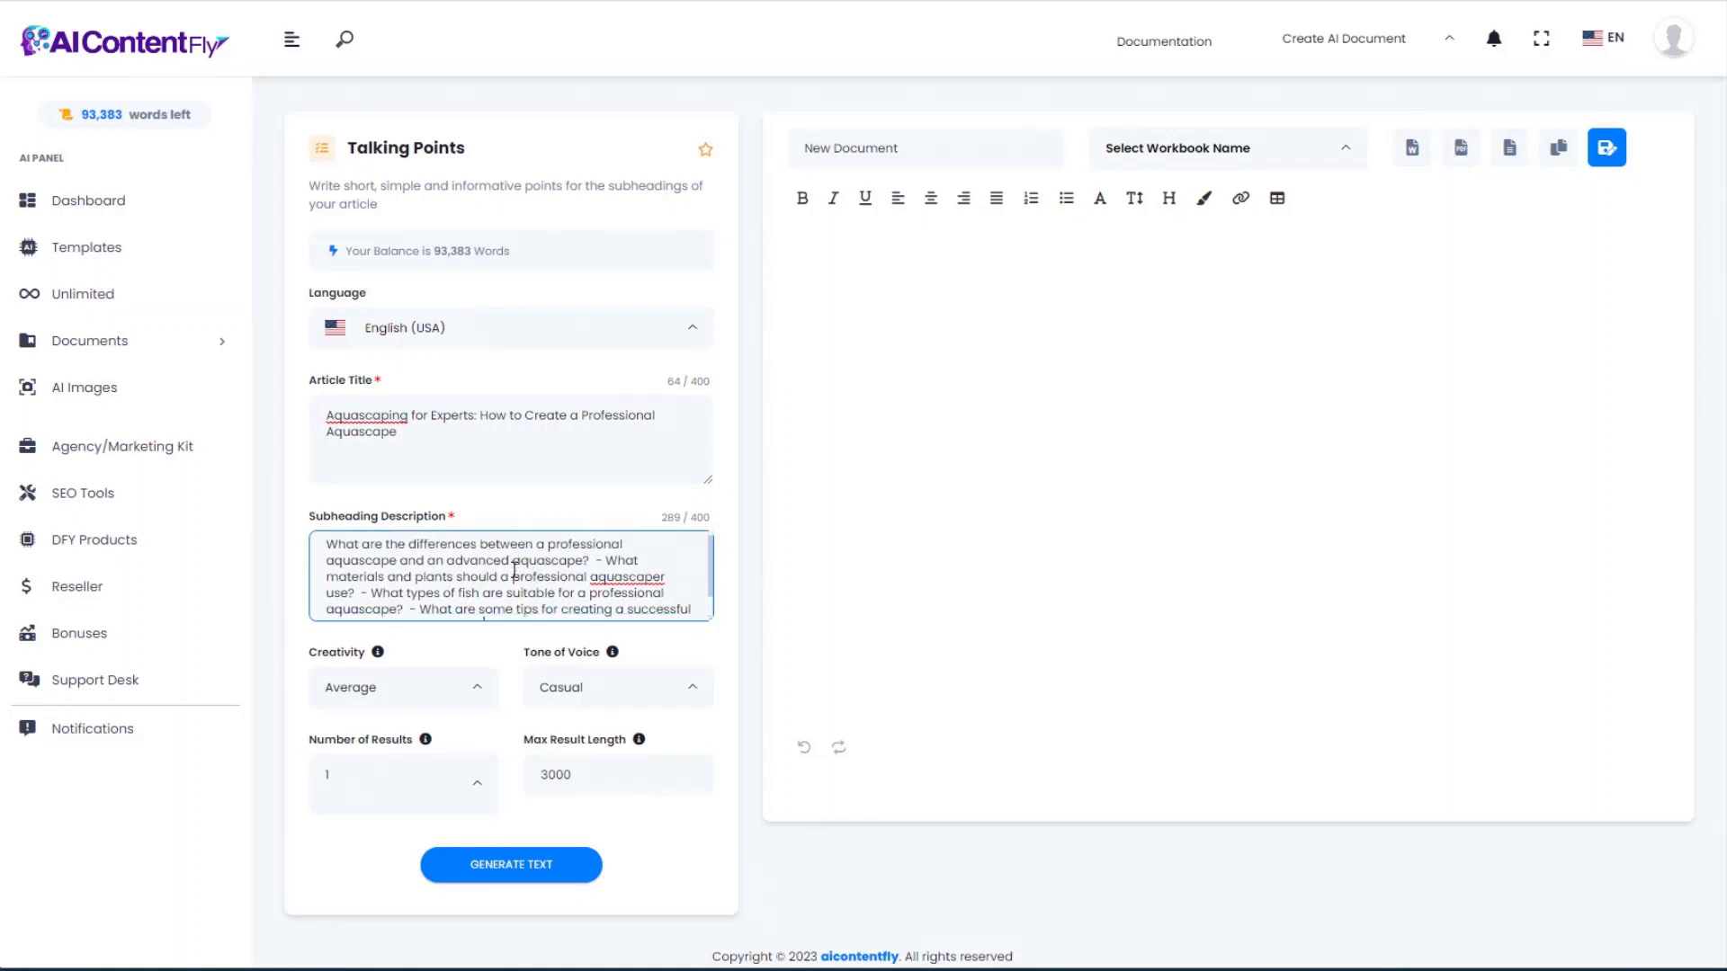
{"action": "scroll", "coordinate": [506, 577], "scroll_direction": "down", "scroll_amount": 2}
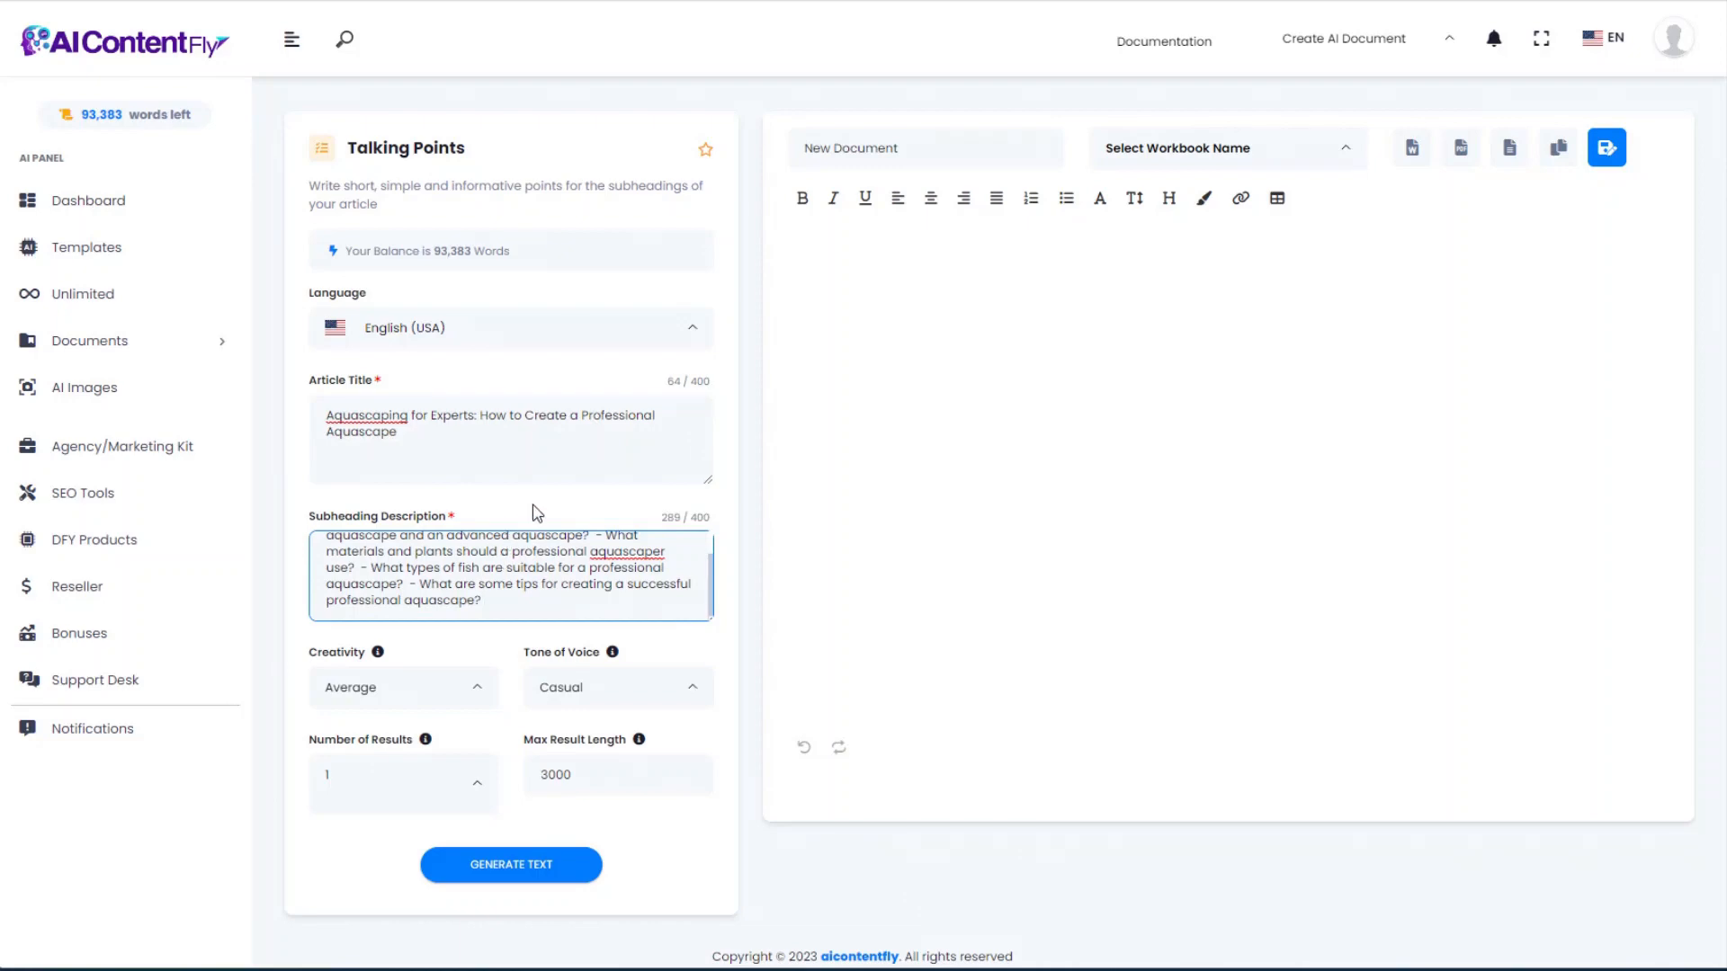
{"action": "scroll", "coordinate": [597, 566], "scroll_direction": "up", "scroll_amount": 1}
{"action": "scroll", "coordinate": [597, 567], "scroll_direction": "down", "scroll_amount": 1}
Step: Generate the talking points and review the answers to each subheading question
{"action": "left_click", "coordinate": [531, 866]}
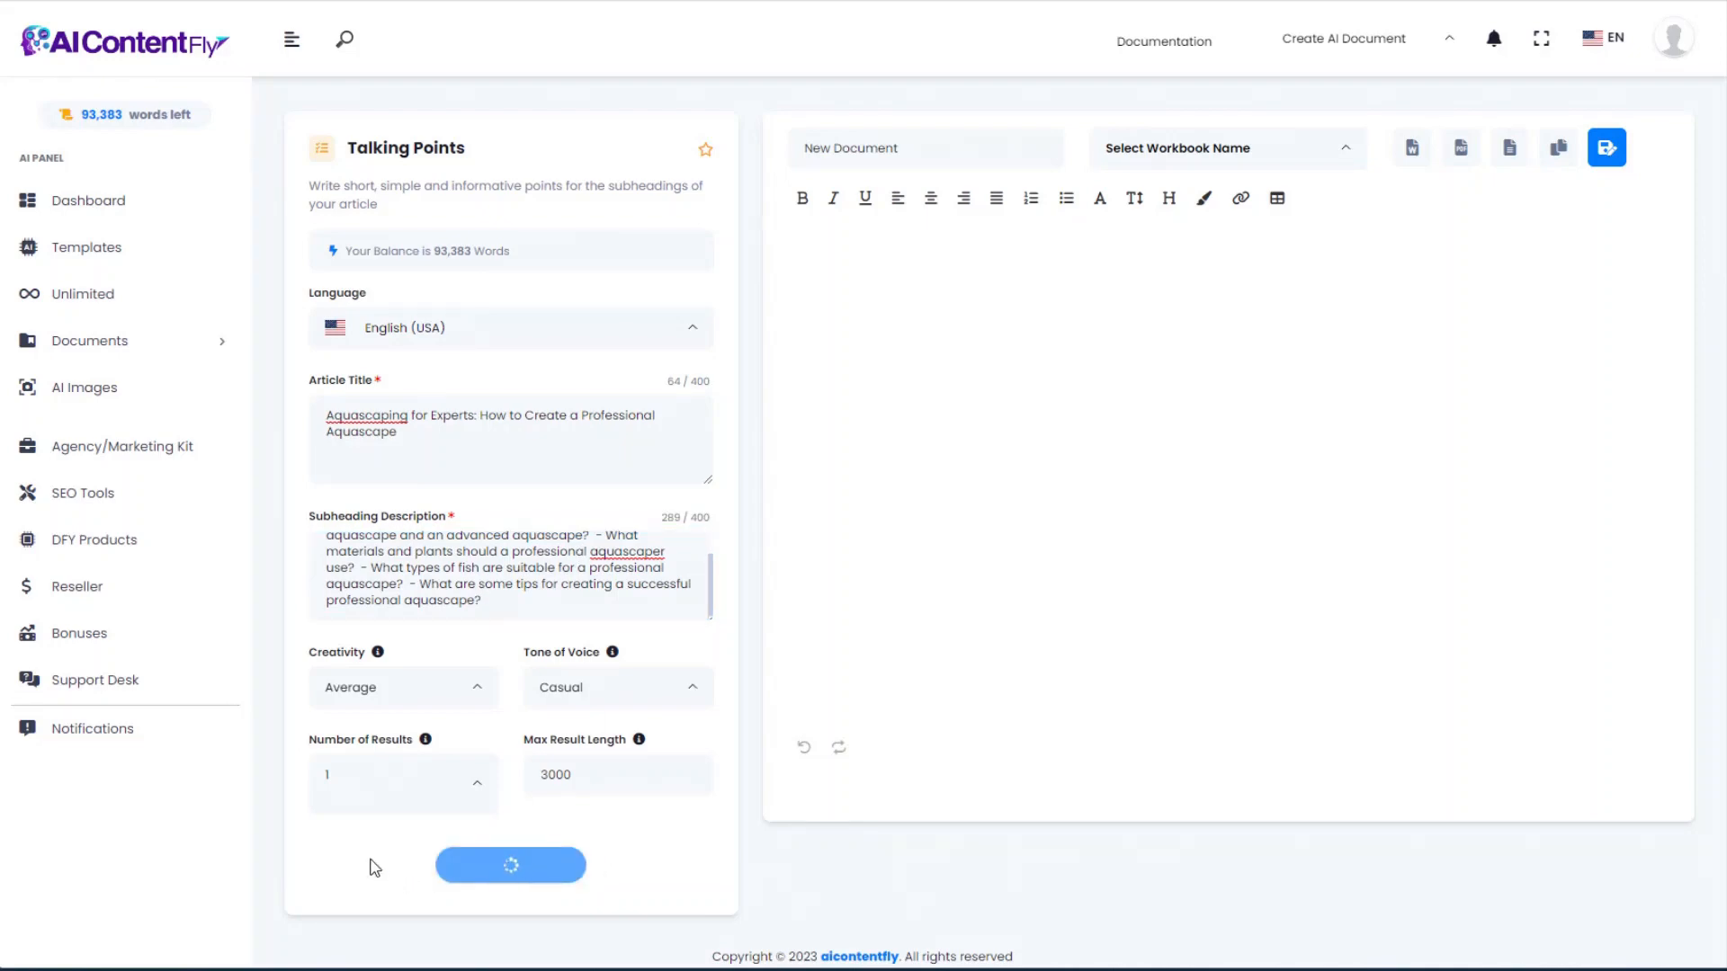
{"action": "scroll", "coordinate": [1688, 465], "scroll_direction": "down", "scroll_amount": 3}
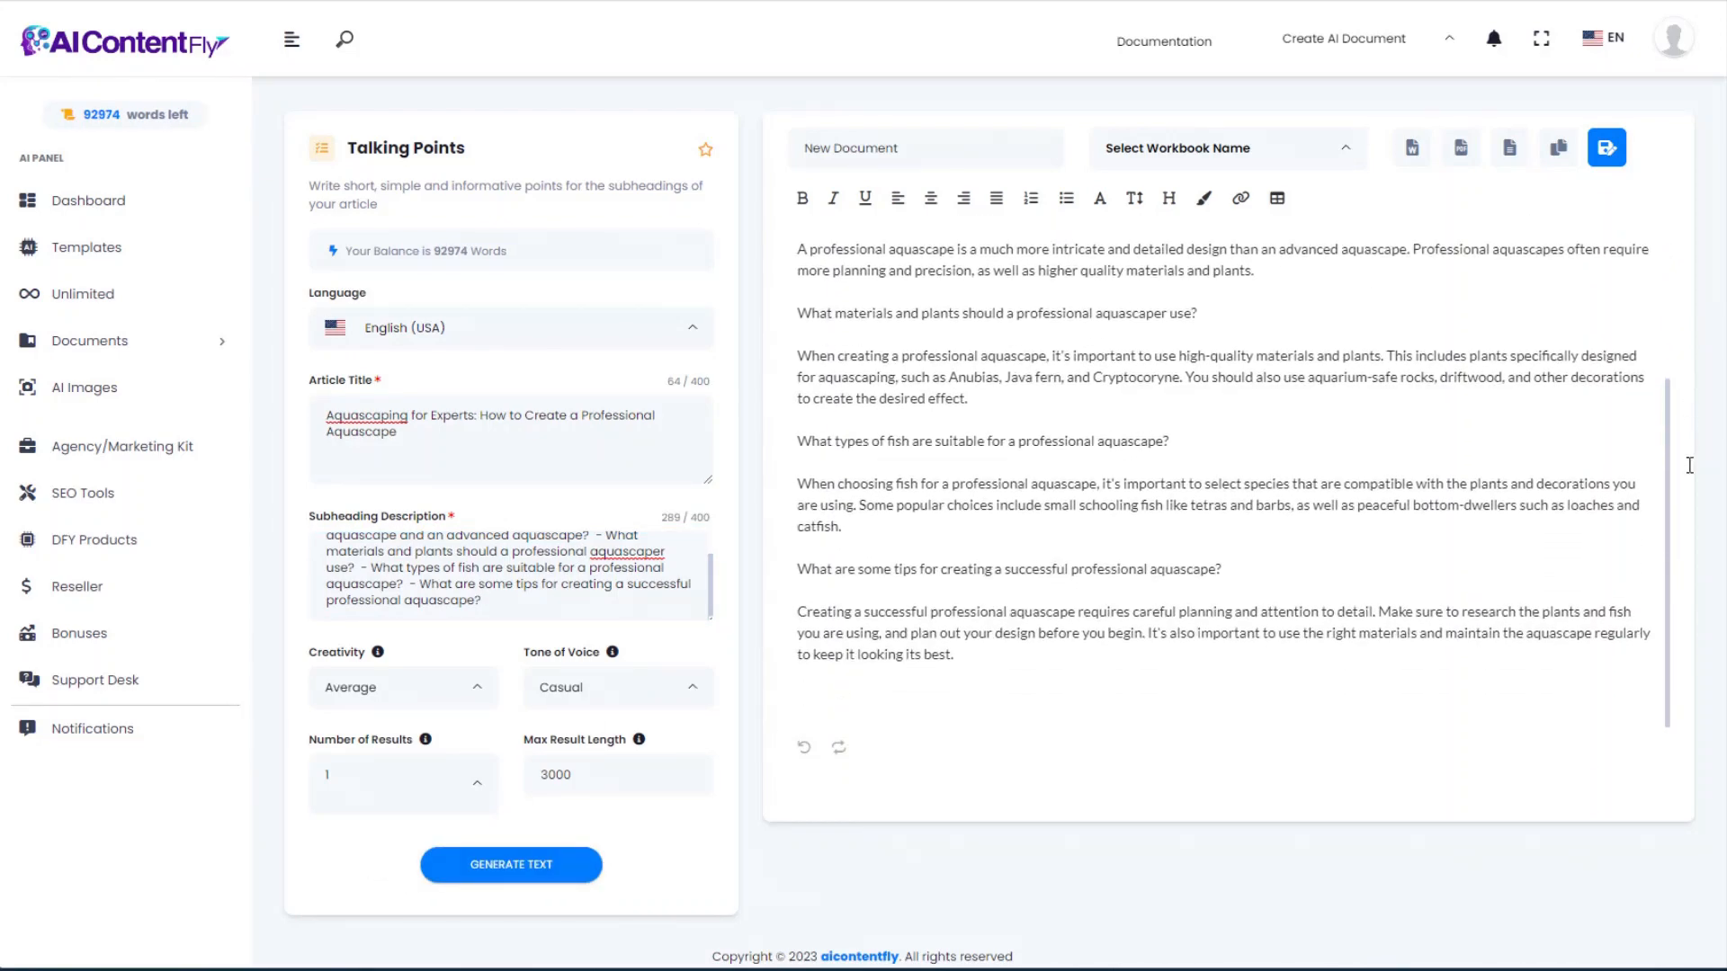
{"action": "scroll", "coordinate": [1679, 371], "scroll_direction": "up", "scroll_amount": 3}
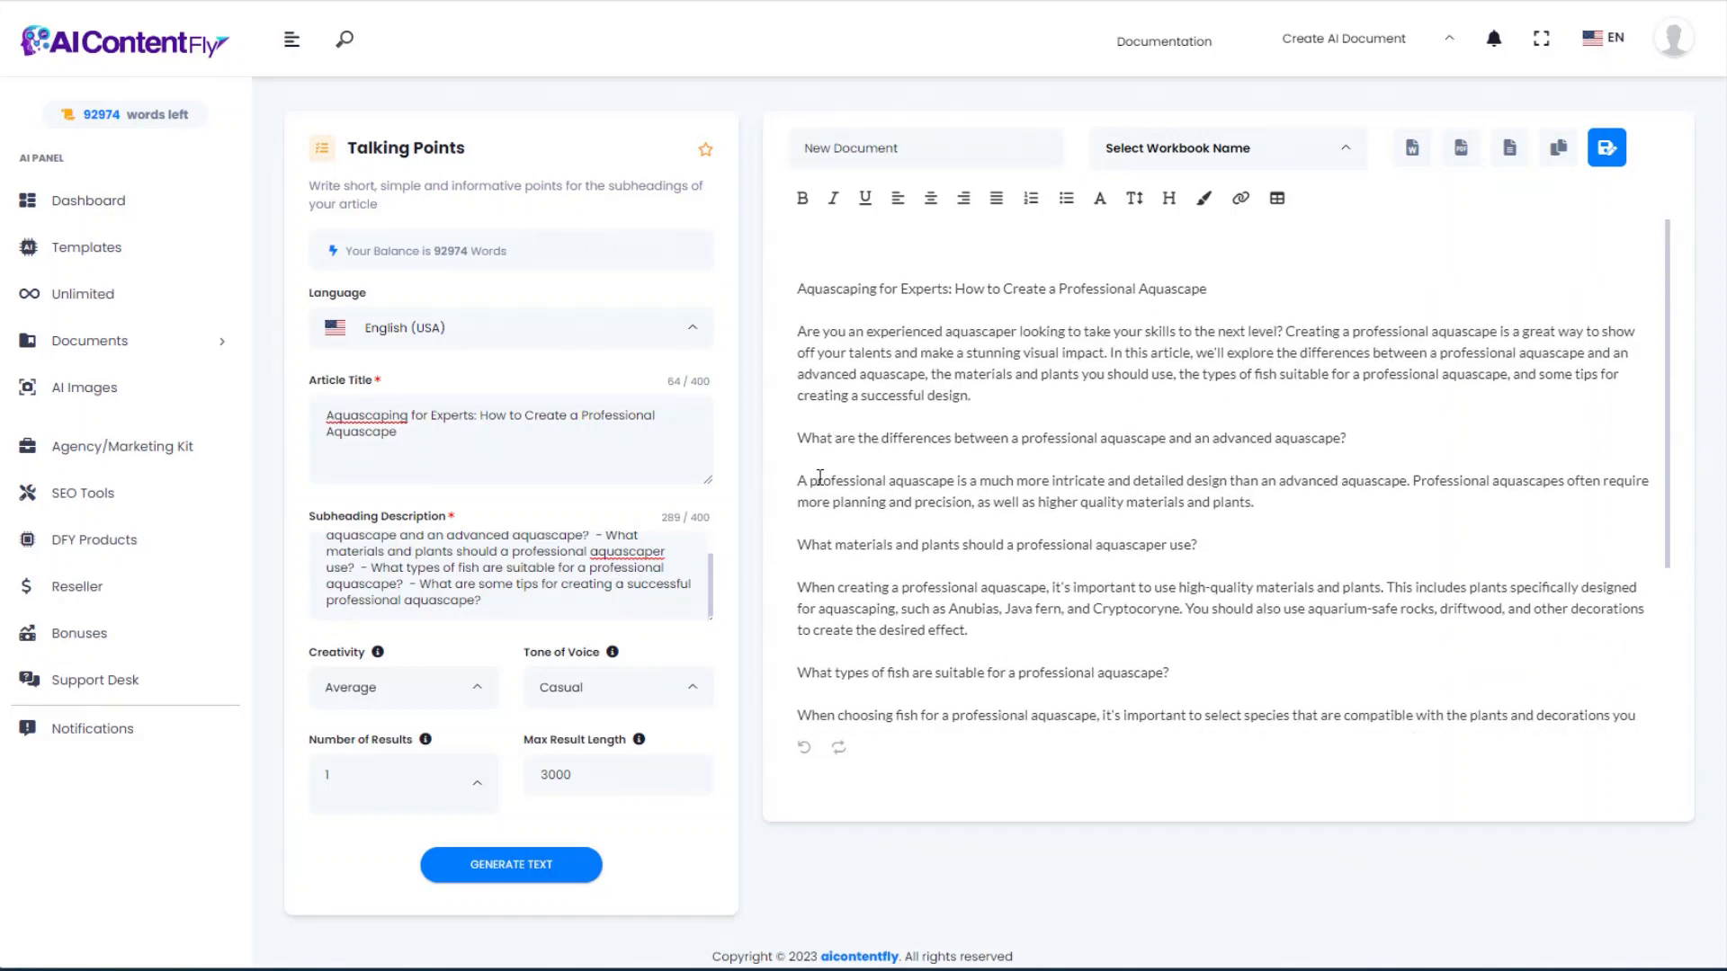
{"action": "left_click_drag", "start_coordinate": [798, 480], "coordinate": [1282, 519]}
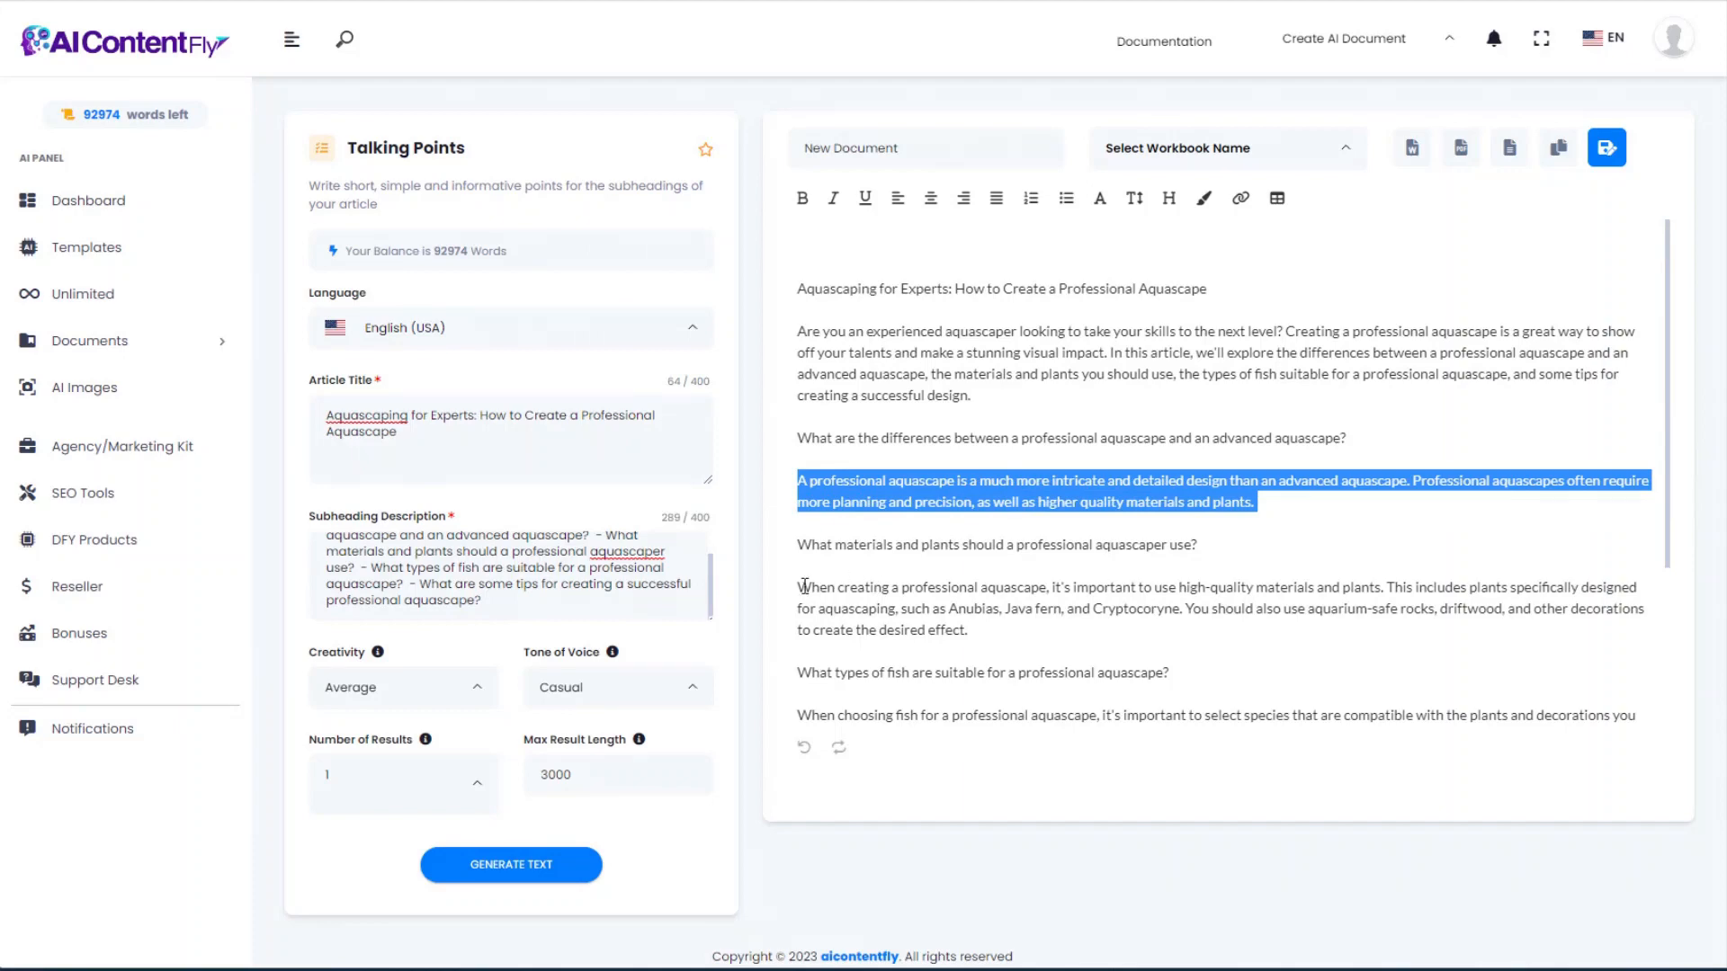
{"action": "left_click_drag", "start_coordinate": [808, 585], "coordinate": [1068, 636]}
{"action": "left_click", "coordinate": [1138, 655]}
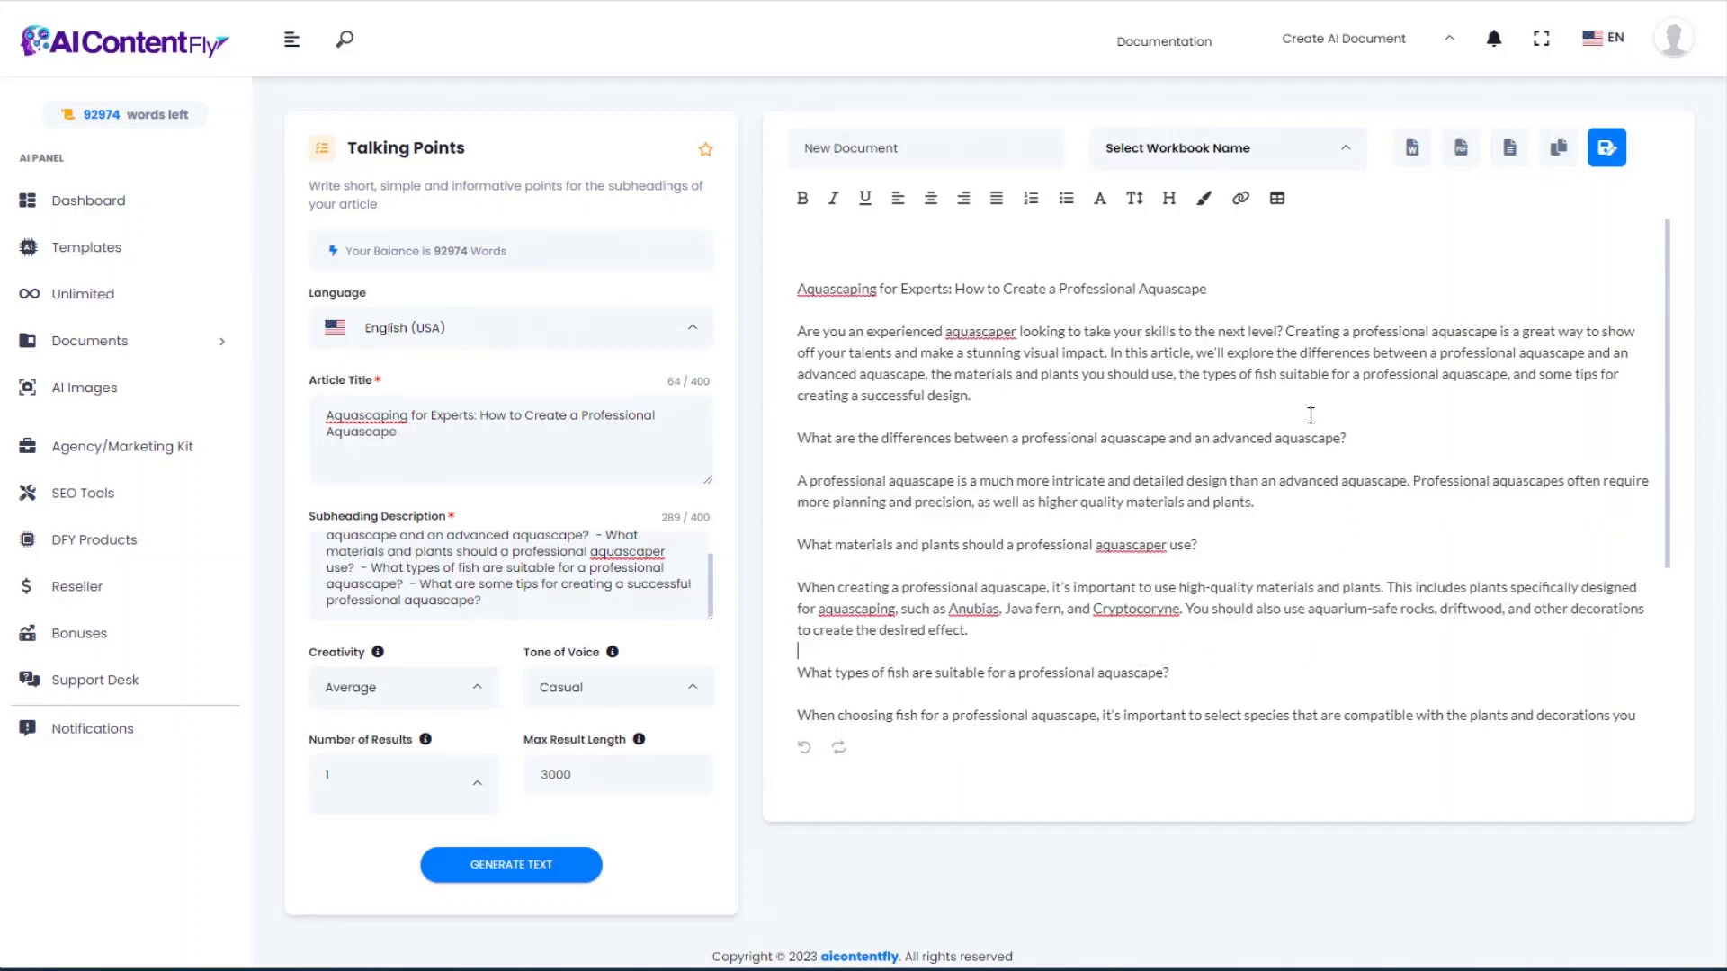
{"action": "scroll", "coordinate": [1310, 417], "scroll_direction": "down", "scroll_amount": 1}
{"action": "key", "text": "alt+Left"}
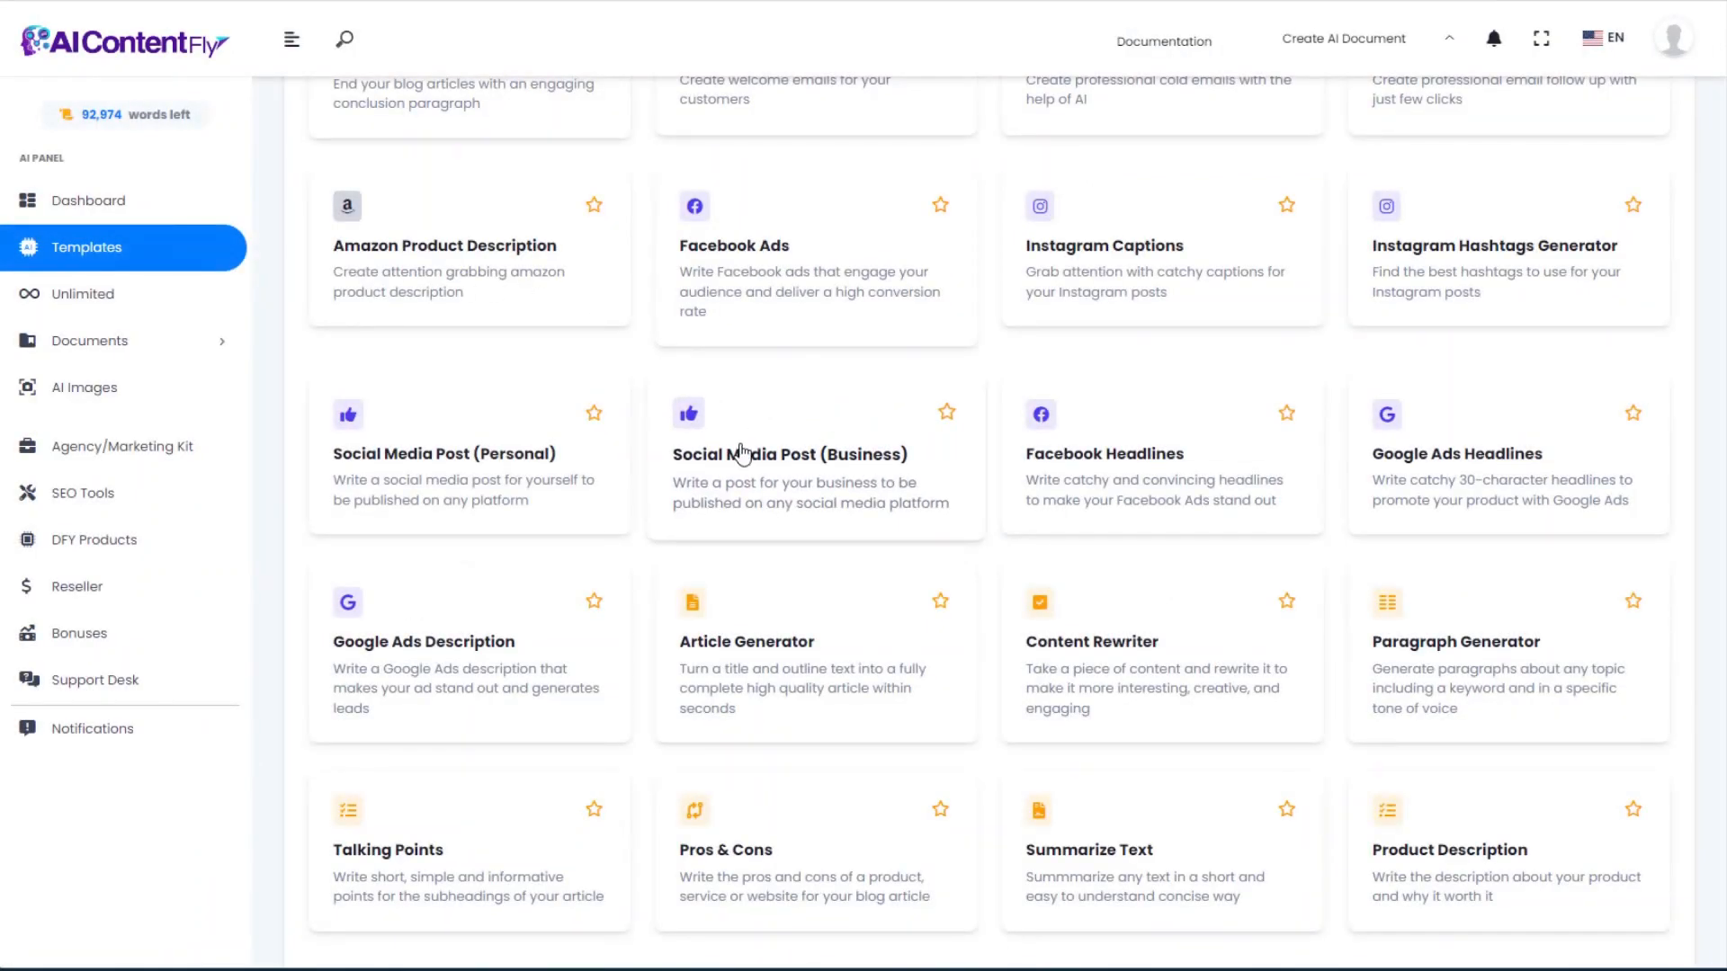
Step: Open the Pros & Cons template and focus its product details form
{"action": "scroll", "coordinate": [738, 441], "scroll_direction": "down", "scroll_amount": 3}
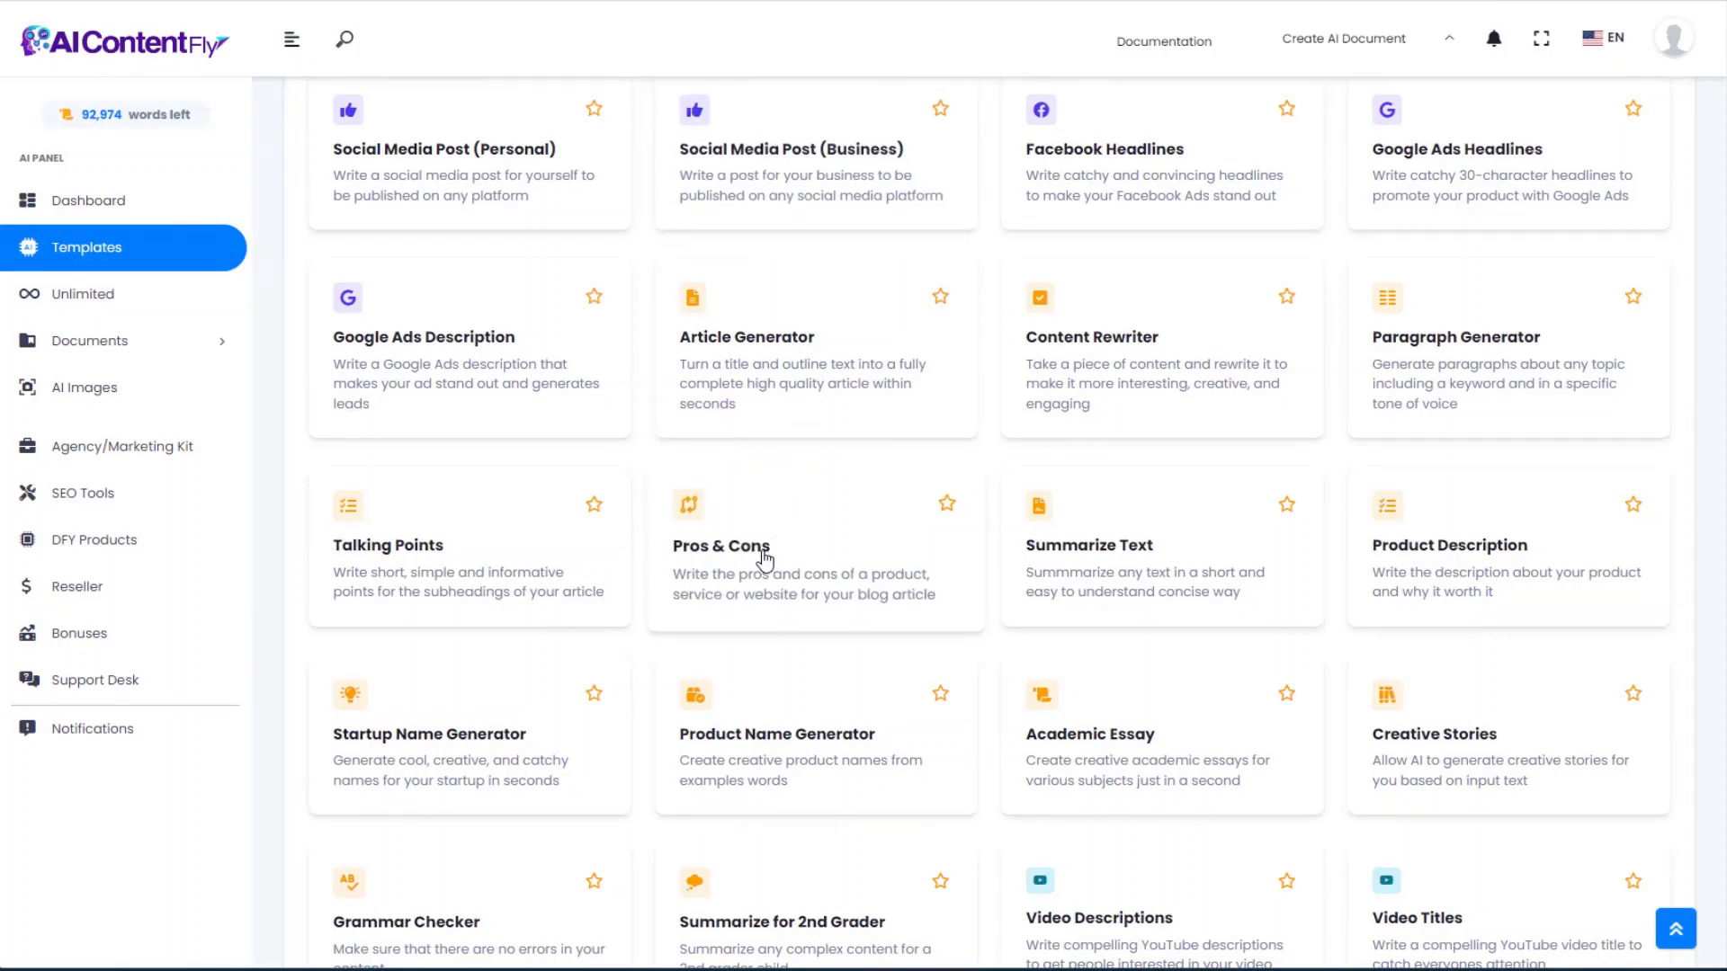
{"action": "left_click", "coordinate": [765, 559]}
{"action": "left_click", "coordinate": [585, 492]}
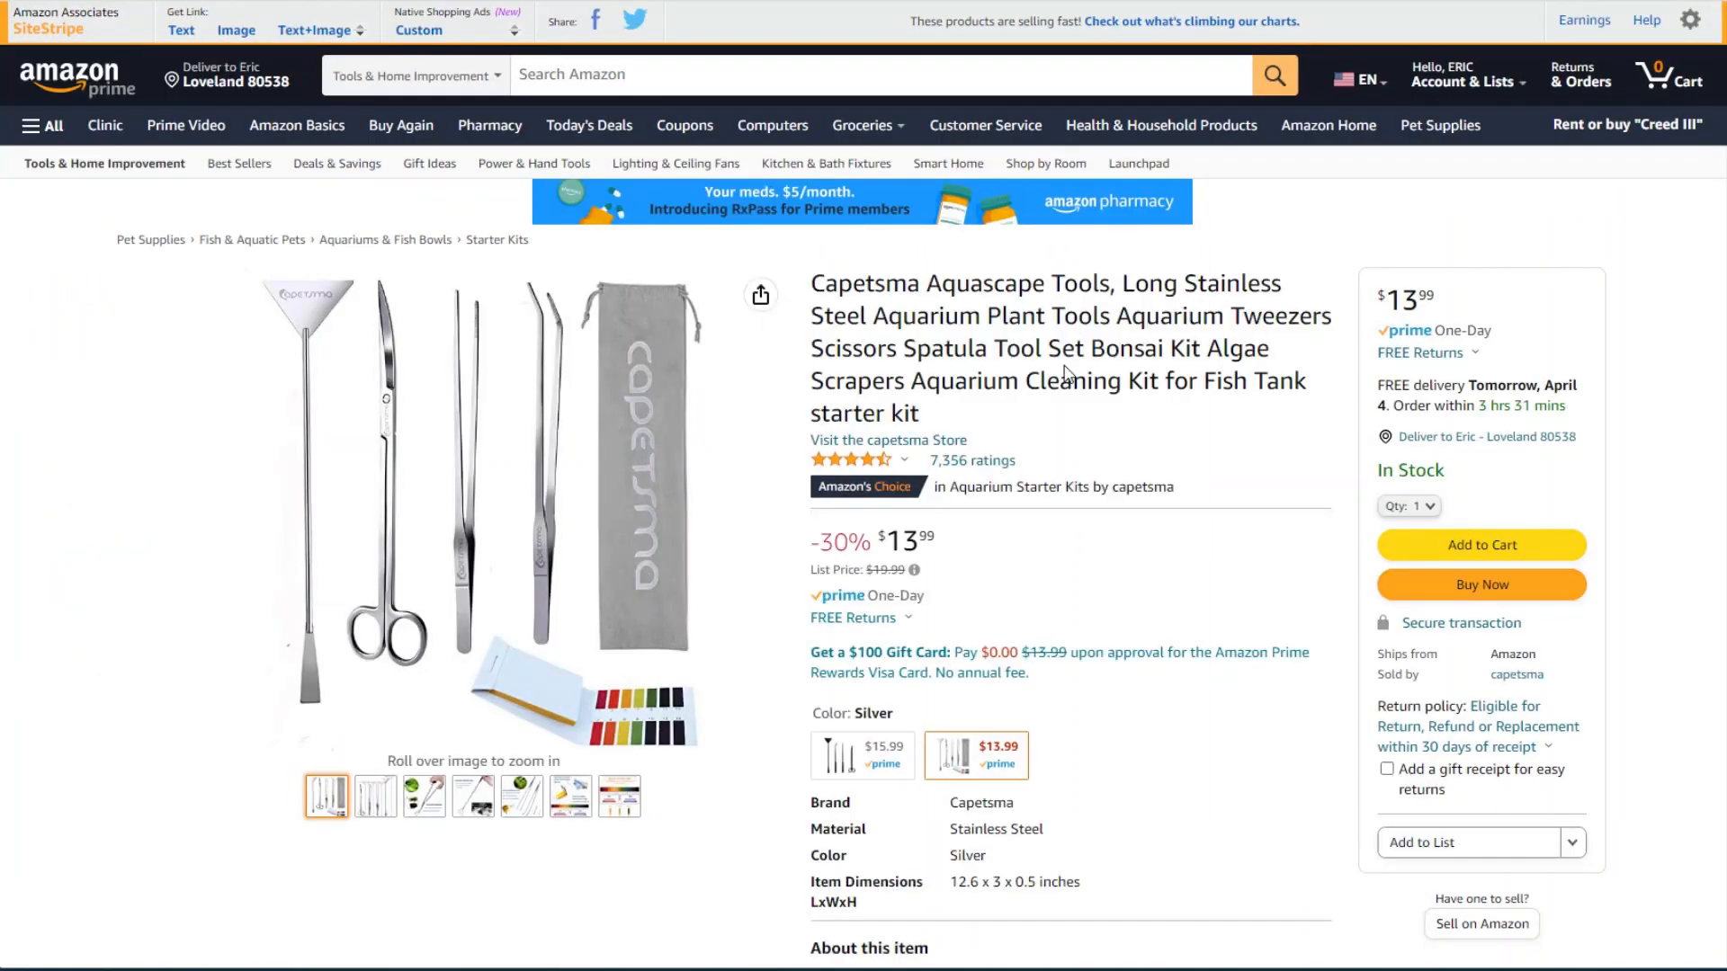
Step: Copy 'Capetsma Aquascape Tools' from the Amazon listing into the Product Name field
{"action": "scroll", "coordinate": [1070, 378], "scroll_direction": "down", "scroll_amount": 4}
{"action": "scroll", "coordinate": [1099, 401], "scroll_direction": "up", "scroll_amount": 4}
{"action": "left_click_drag", "start_coordinate": [815, 280], "coordinate": [1110, 279]}
{"action": "key", "text": "ctrl+c"}
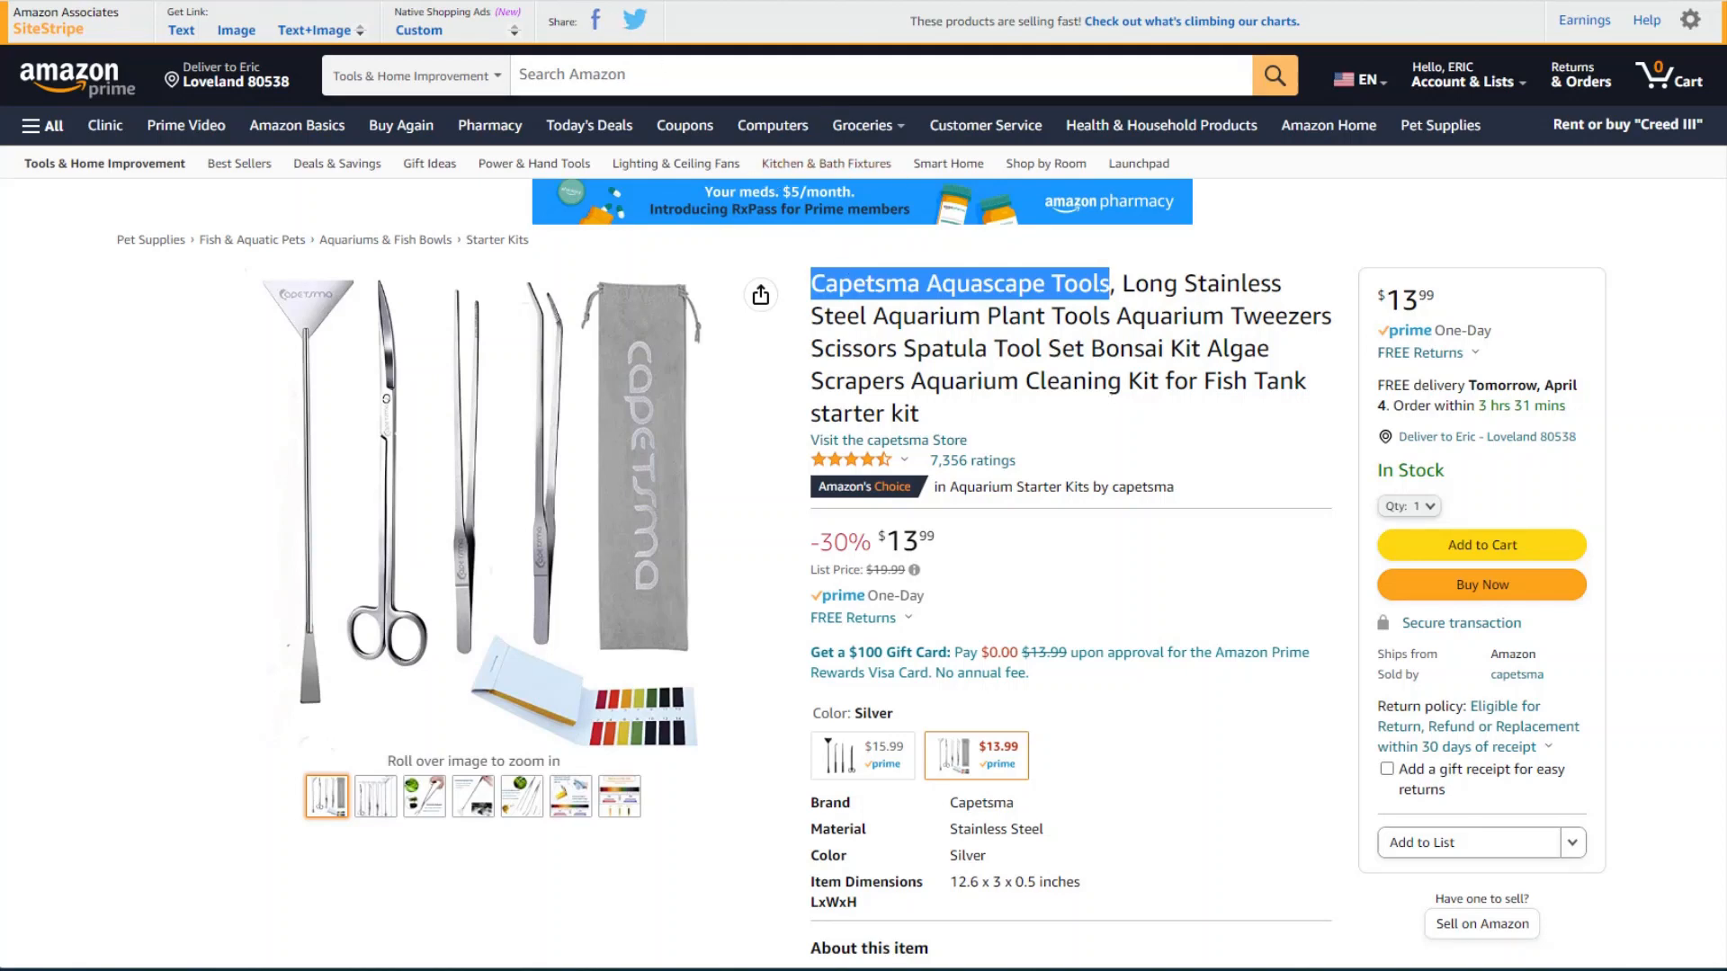
{"action": "key", "text": "ctrl+Tab"}
{"action": "left_click", "coordinate": [455, 416]}
{"action": "key", "text": "ctrl+v"}
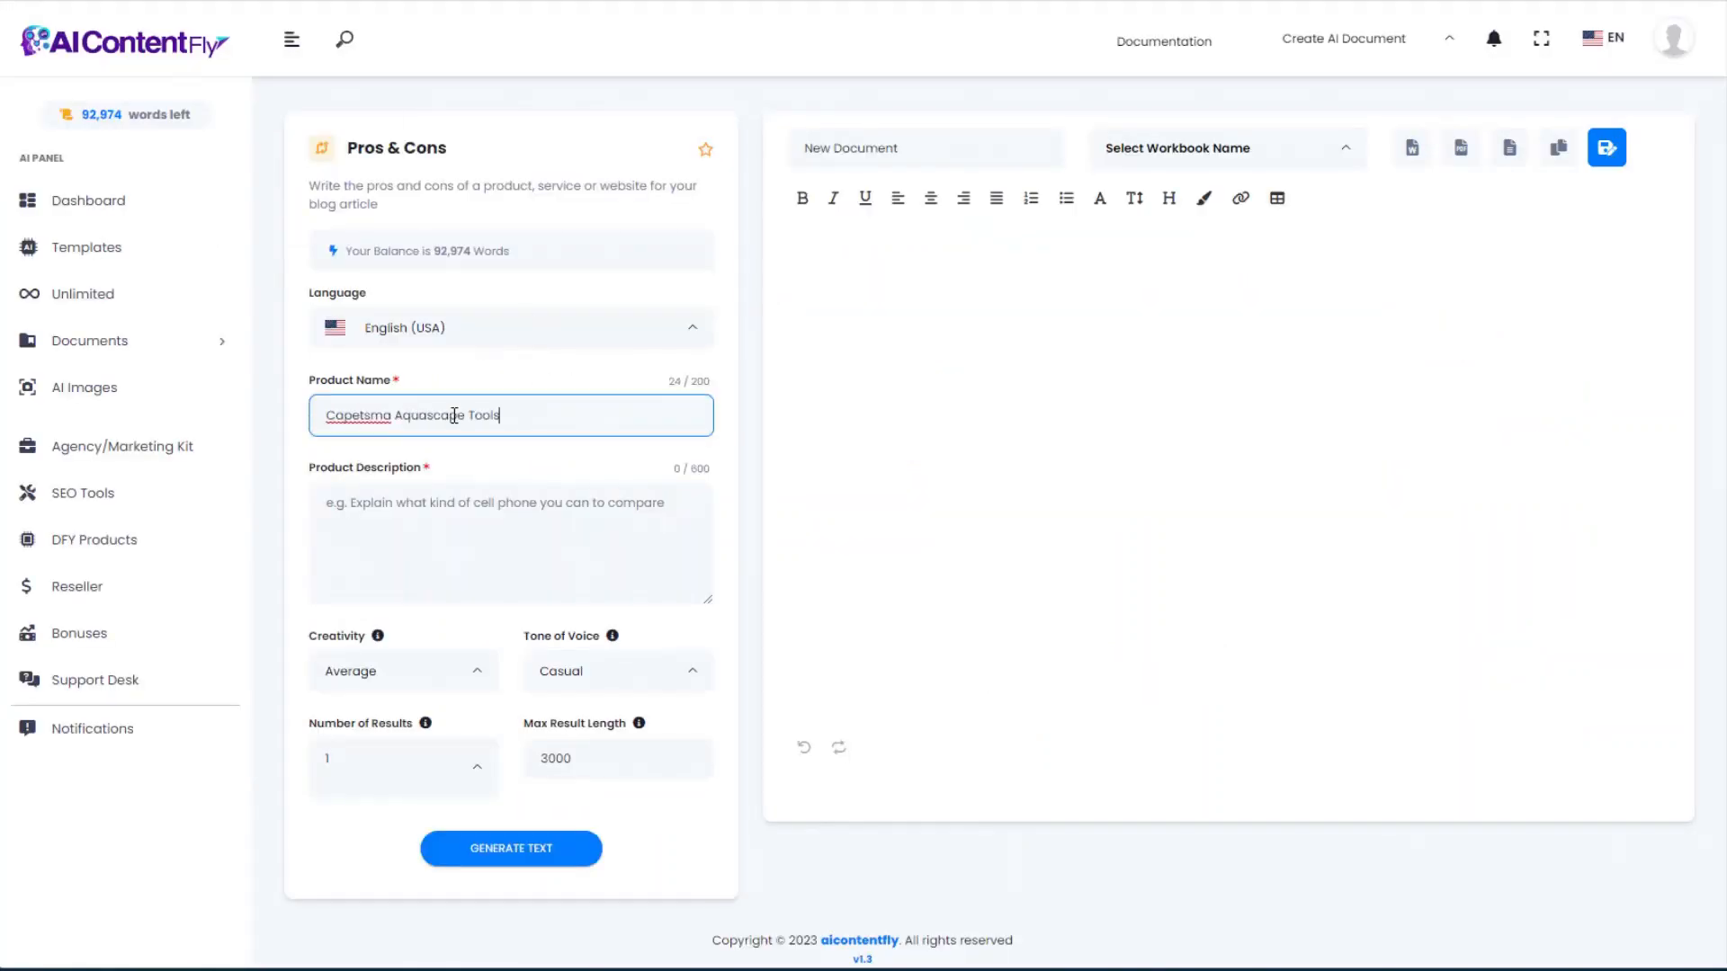
Step: Copy the About this item feature bullets into the Product Description field
{"action": "key", "text": "ctrl+shift+Tab"}
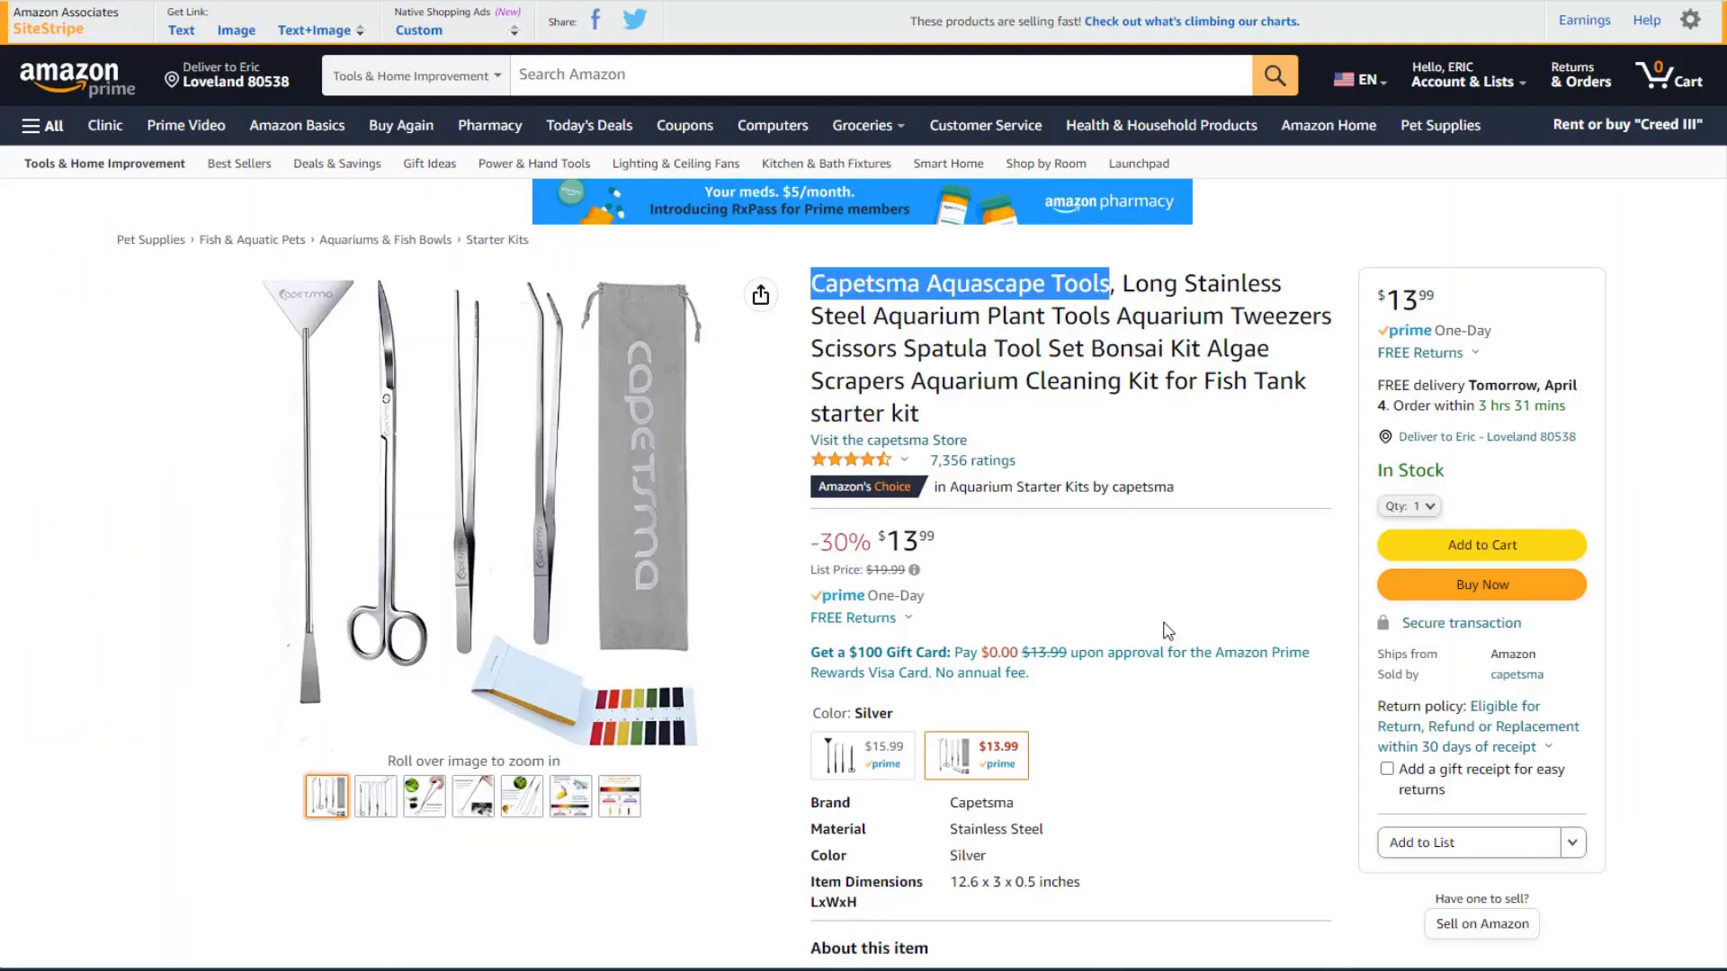
{"action": "scroll", "coordinate": [834, 282], "scroll_direction": "down", "scroll_amount": 8}
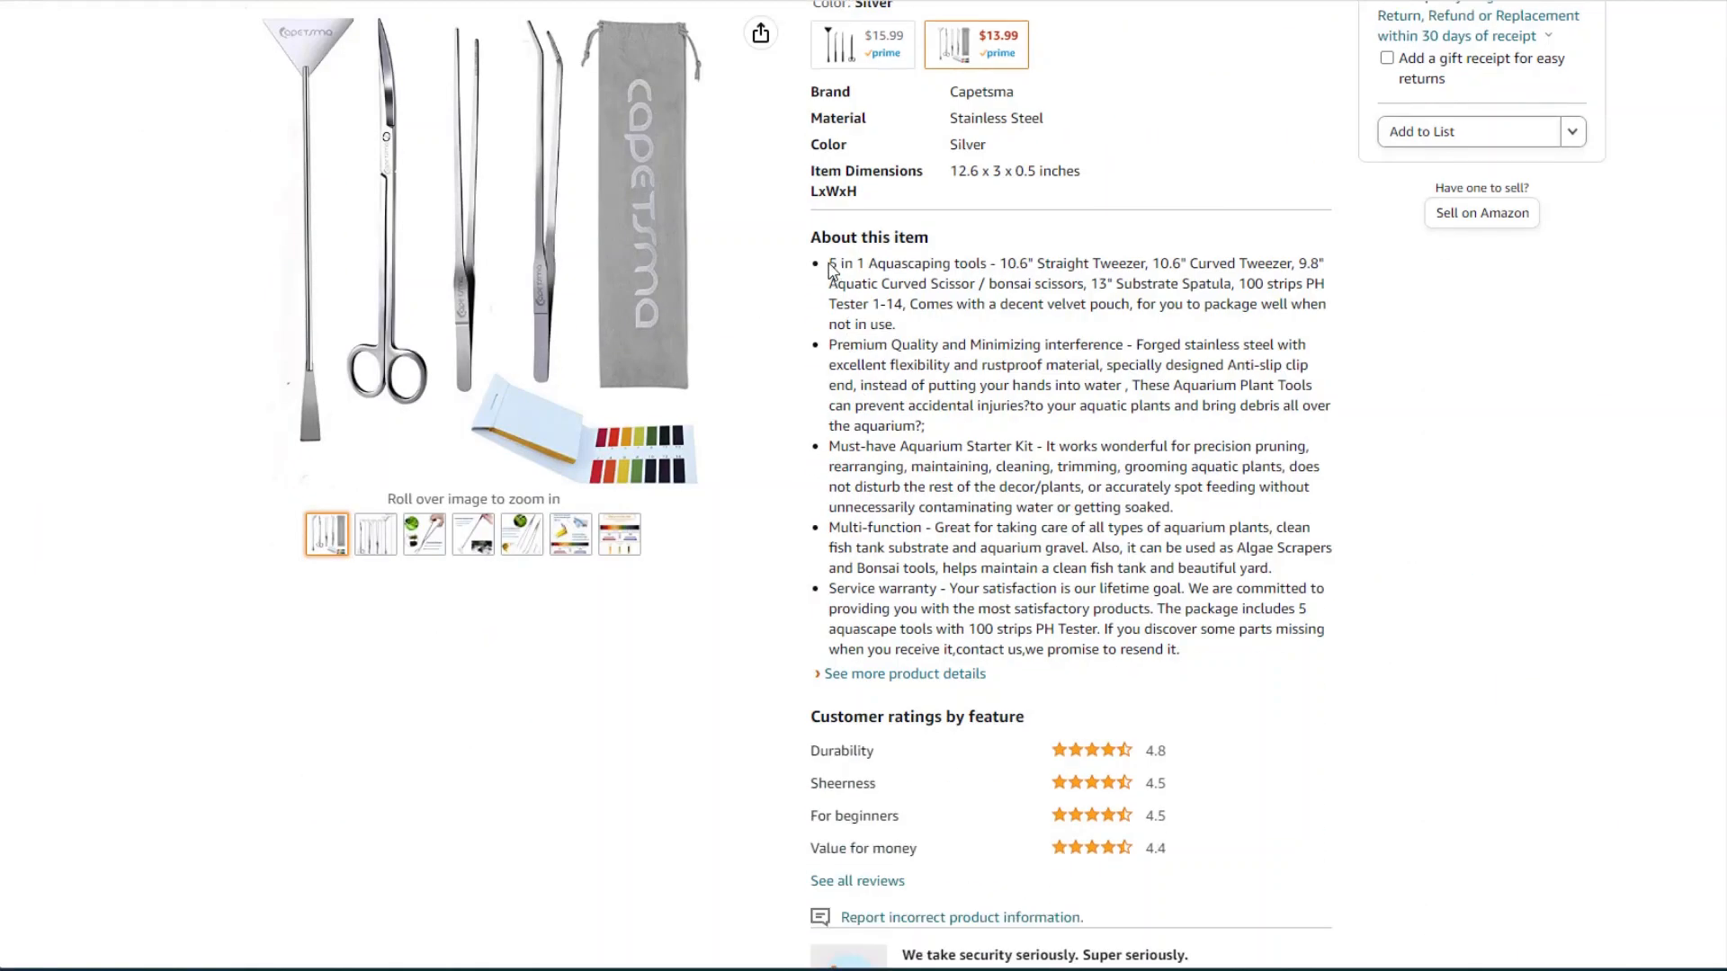
{"action": "left_click_drag", "start_coordinate": [829, 261], "coordinate": [1233, 655]}
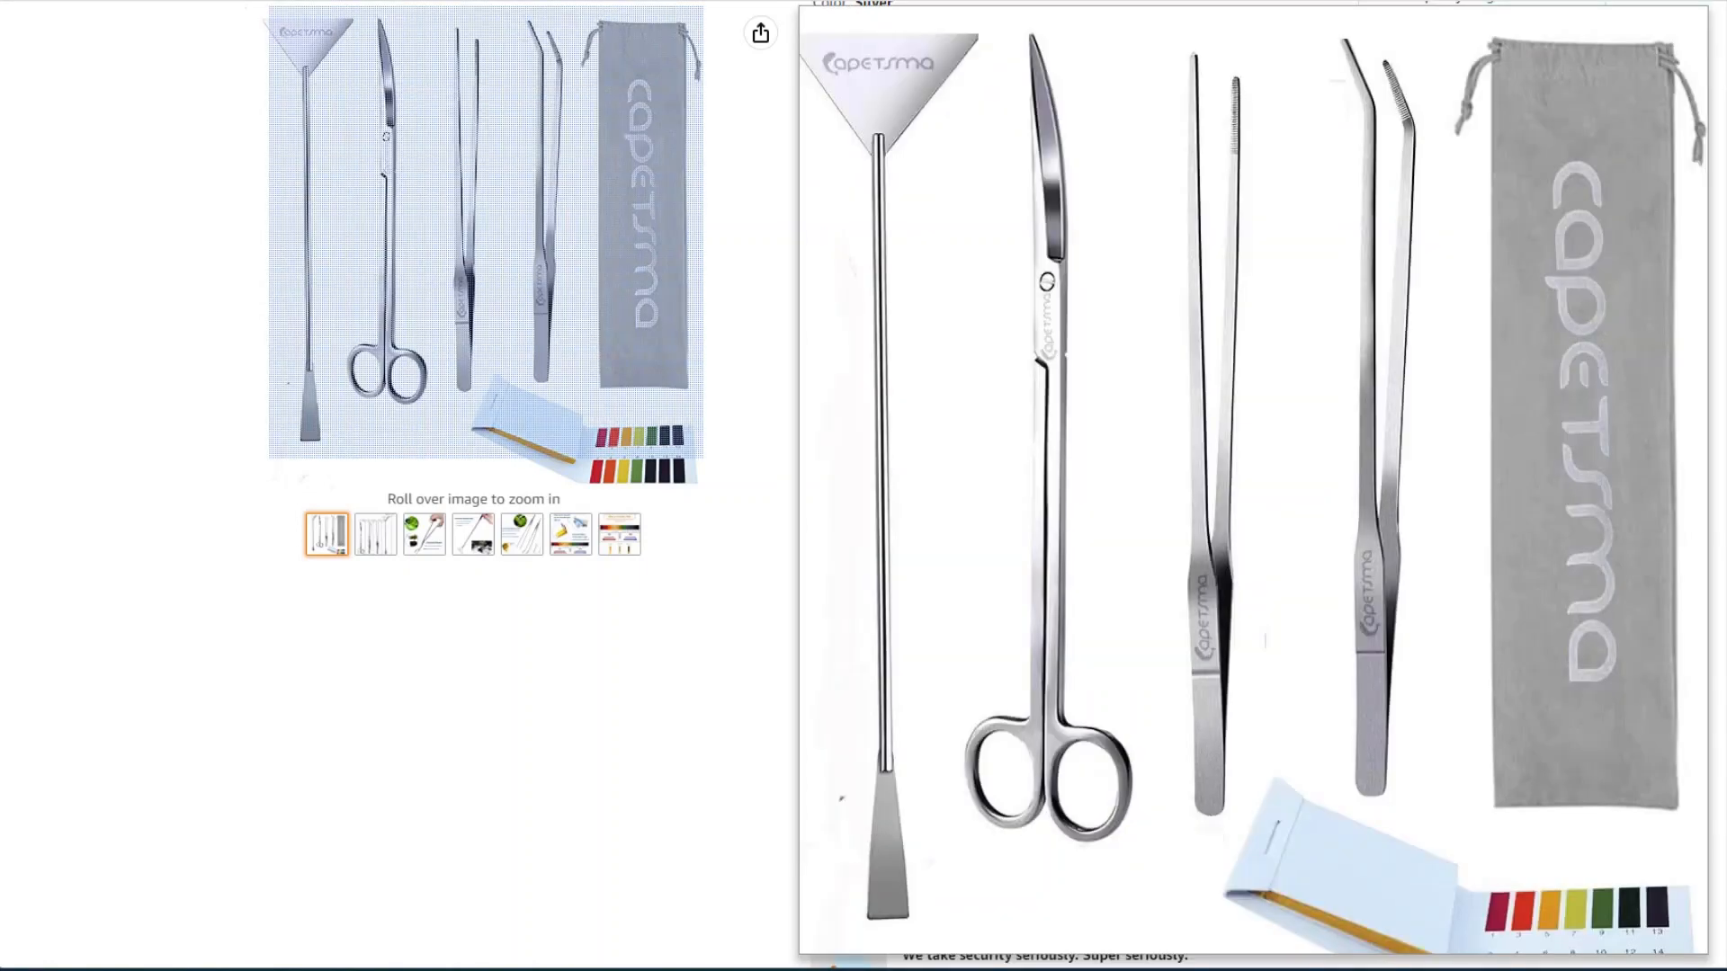
{"action": "key", "text": "ctrl+Tab"}
{"action": "left_click", "coordinate": [486, 517]}
{"action": "key", "text": "ctrl+v"}
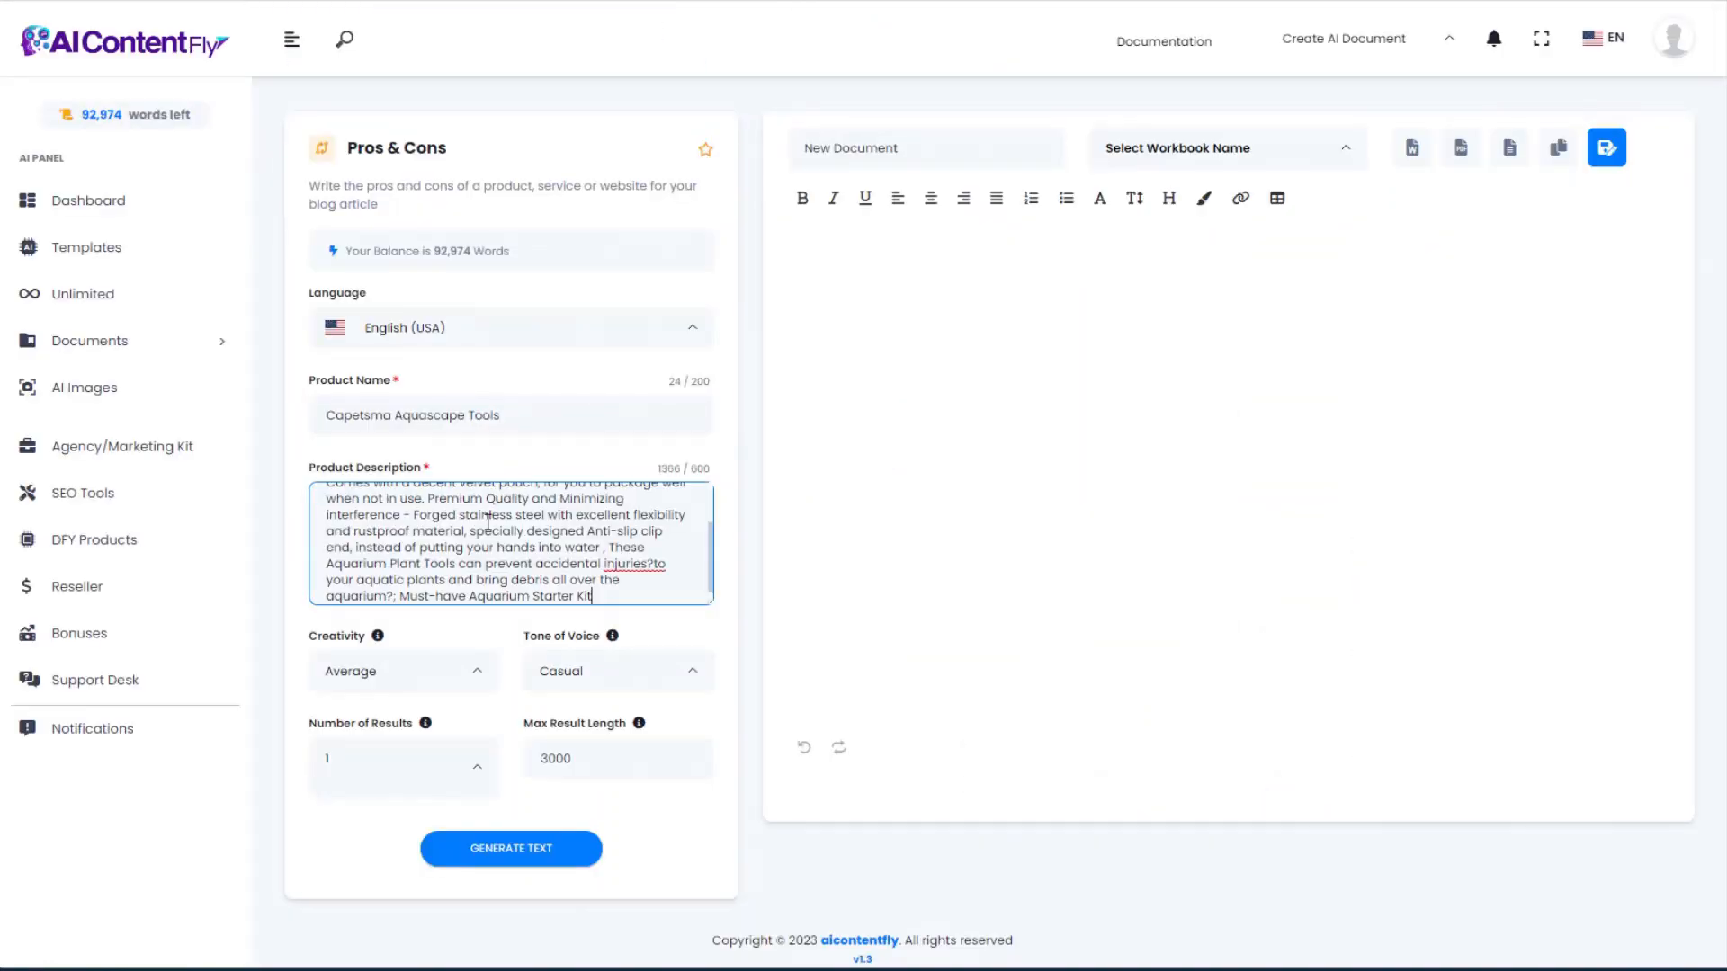
Step: Generate five pros and three cons for Capetsma Aquascape Tools, review them, and return to Templates
{"action": "left_click", "coordinate": [539, 852]}
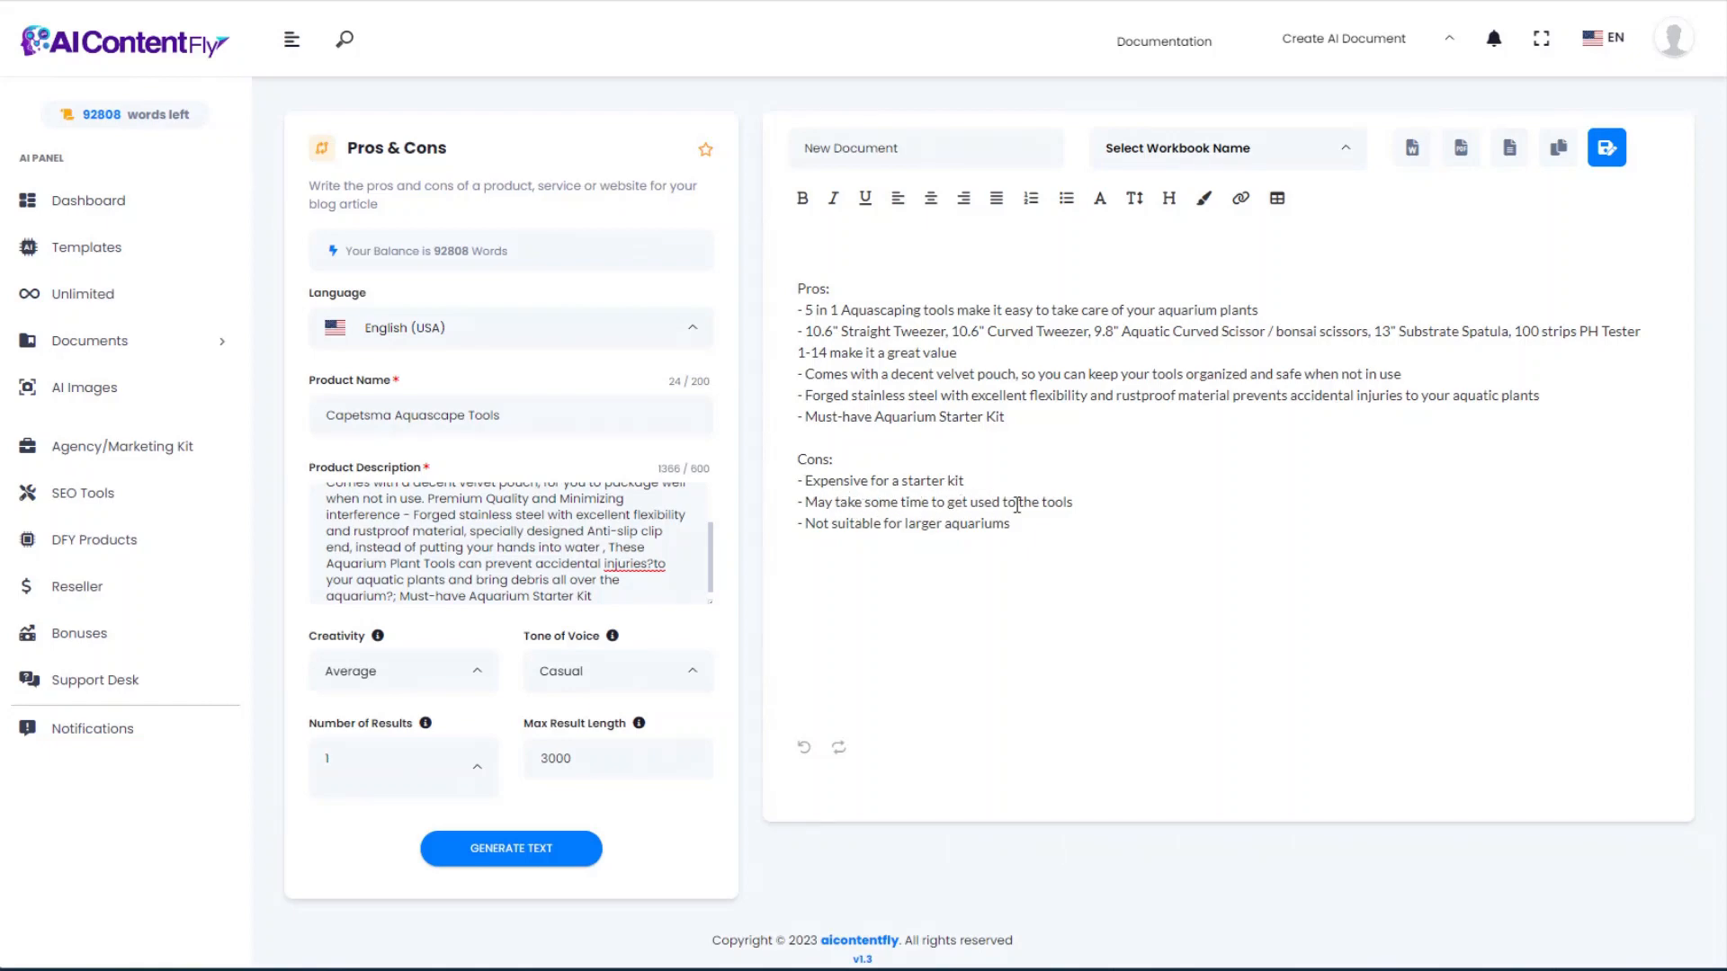
{"action": "left_click_drag", "start_coordinate": [806, 526], "coordinate": [1013, 522]}
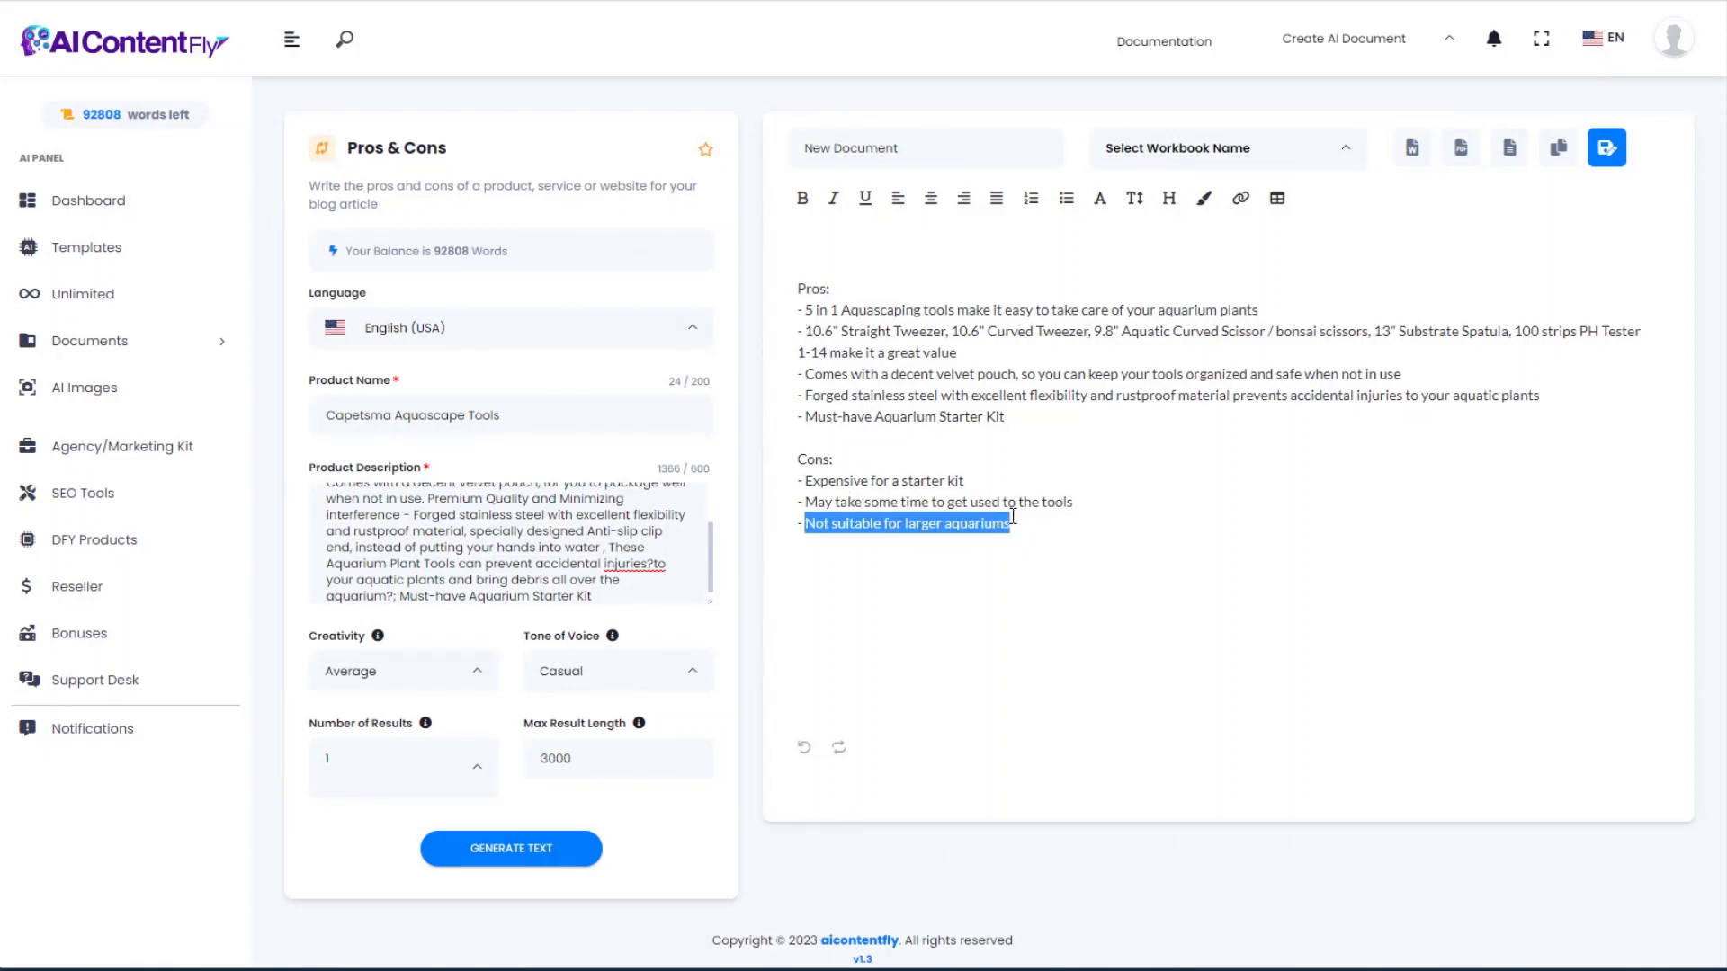
{"action": "left_click", "coordinate": [1025, 550]}
{"action": "scroll", "coordinate": [1006, 591], "scroll_direction": "down", "scroll_amount": 1}
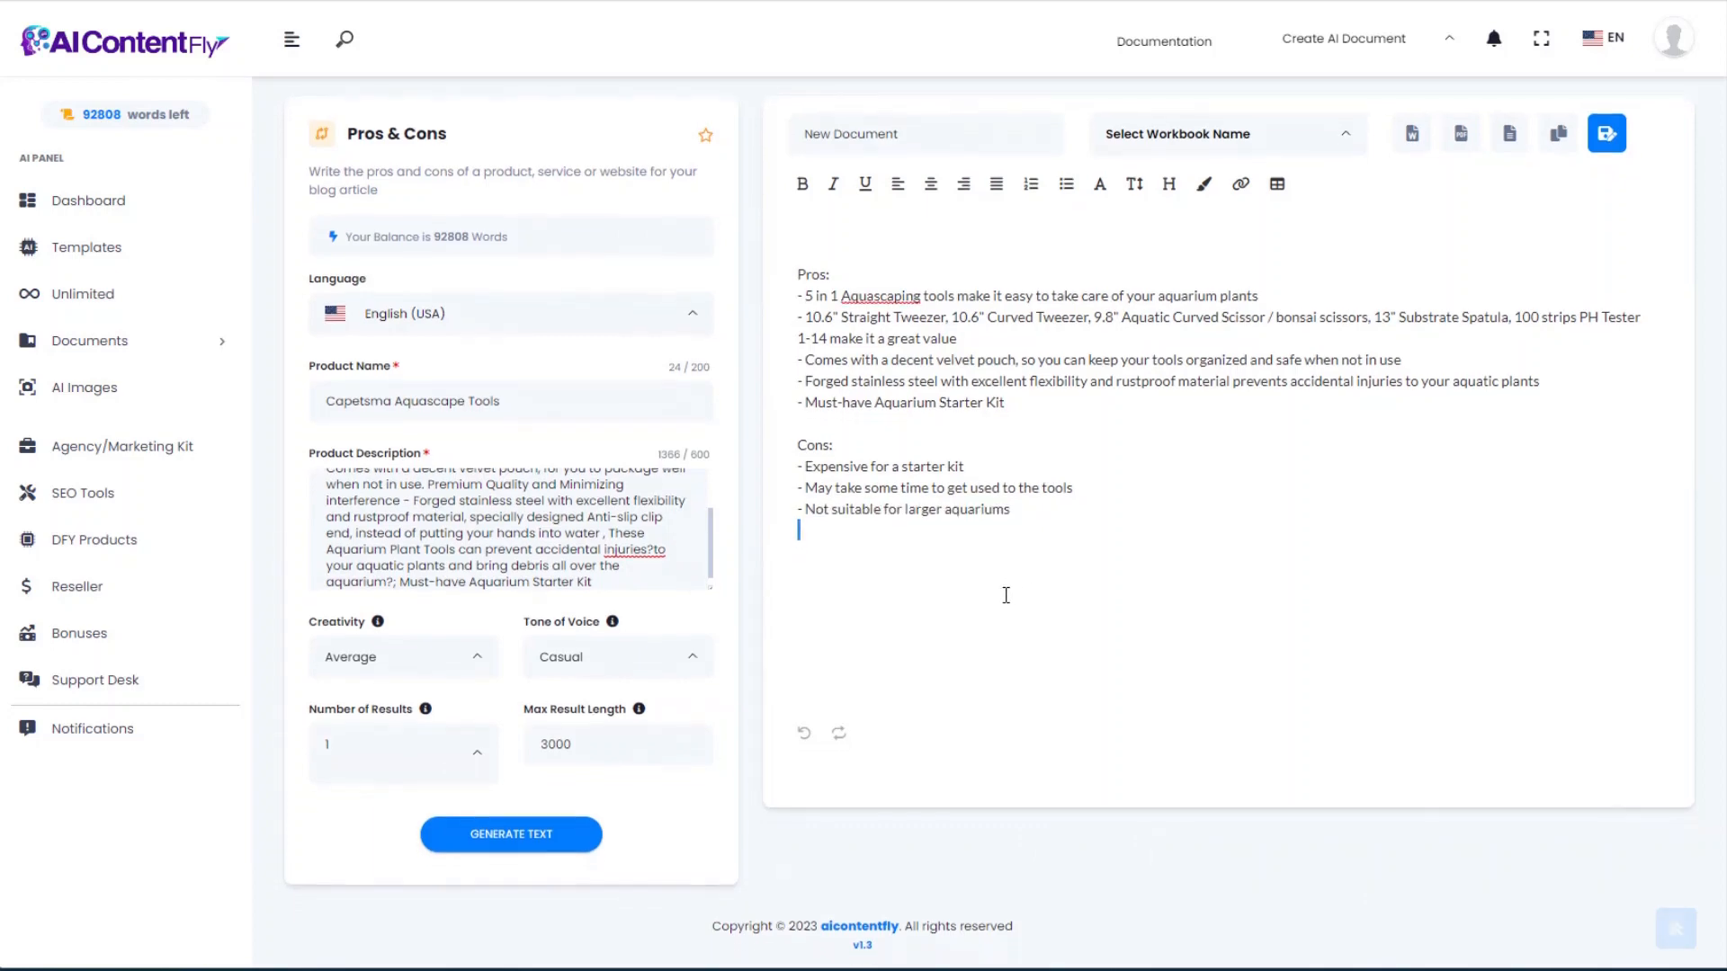
{"action": "scroll", "coordinate": [1005, 593], "scroll_direction": "up", "scroll_amount": 1}
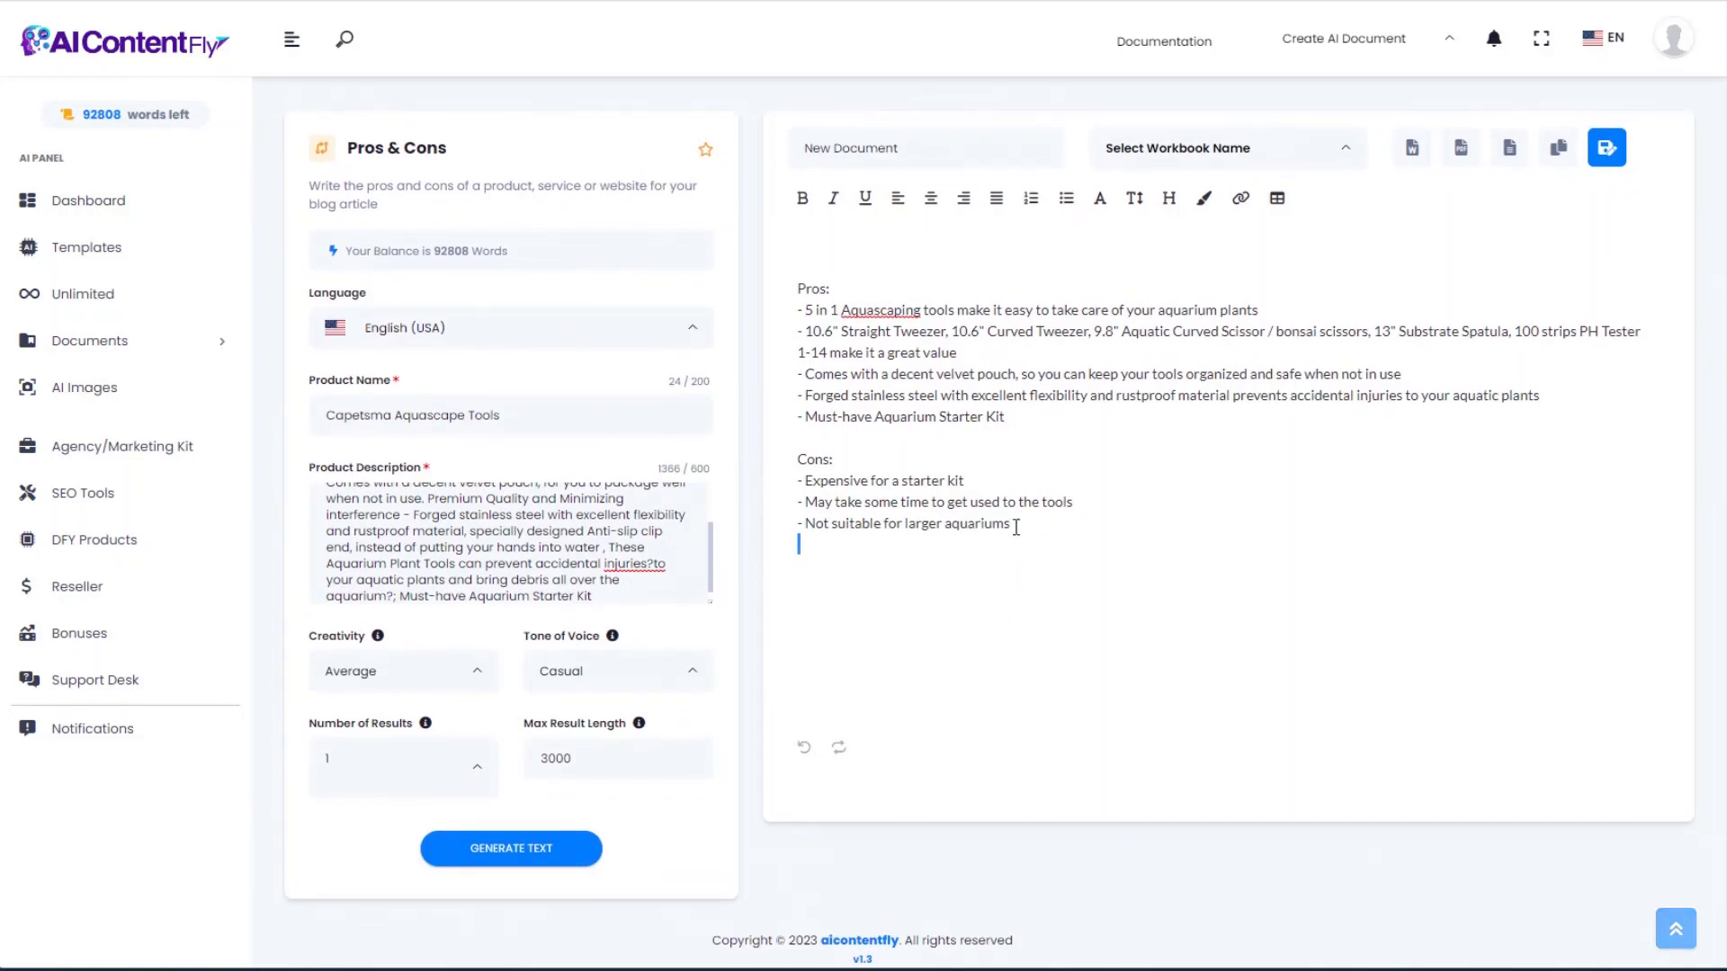
{"action": "key", "text": "alt+Left"}
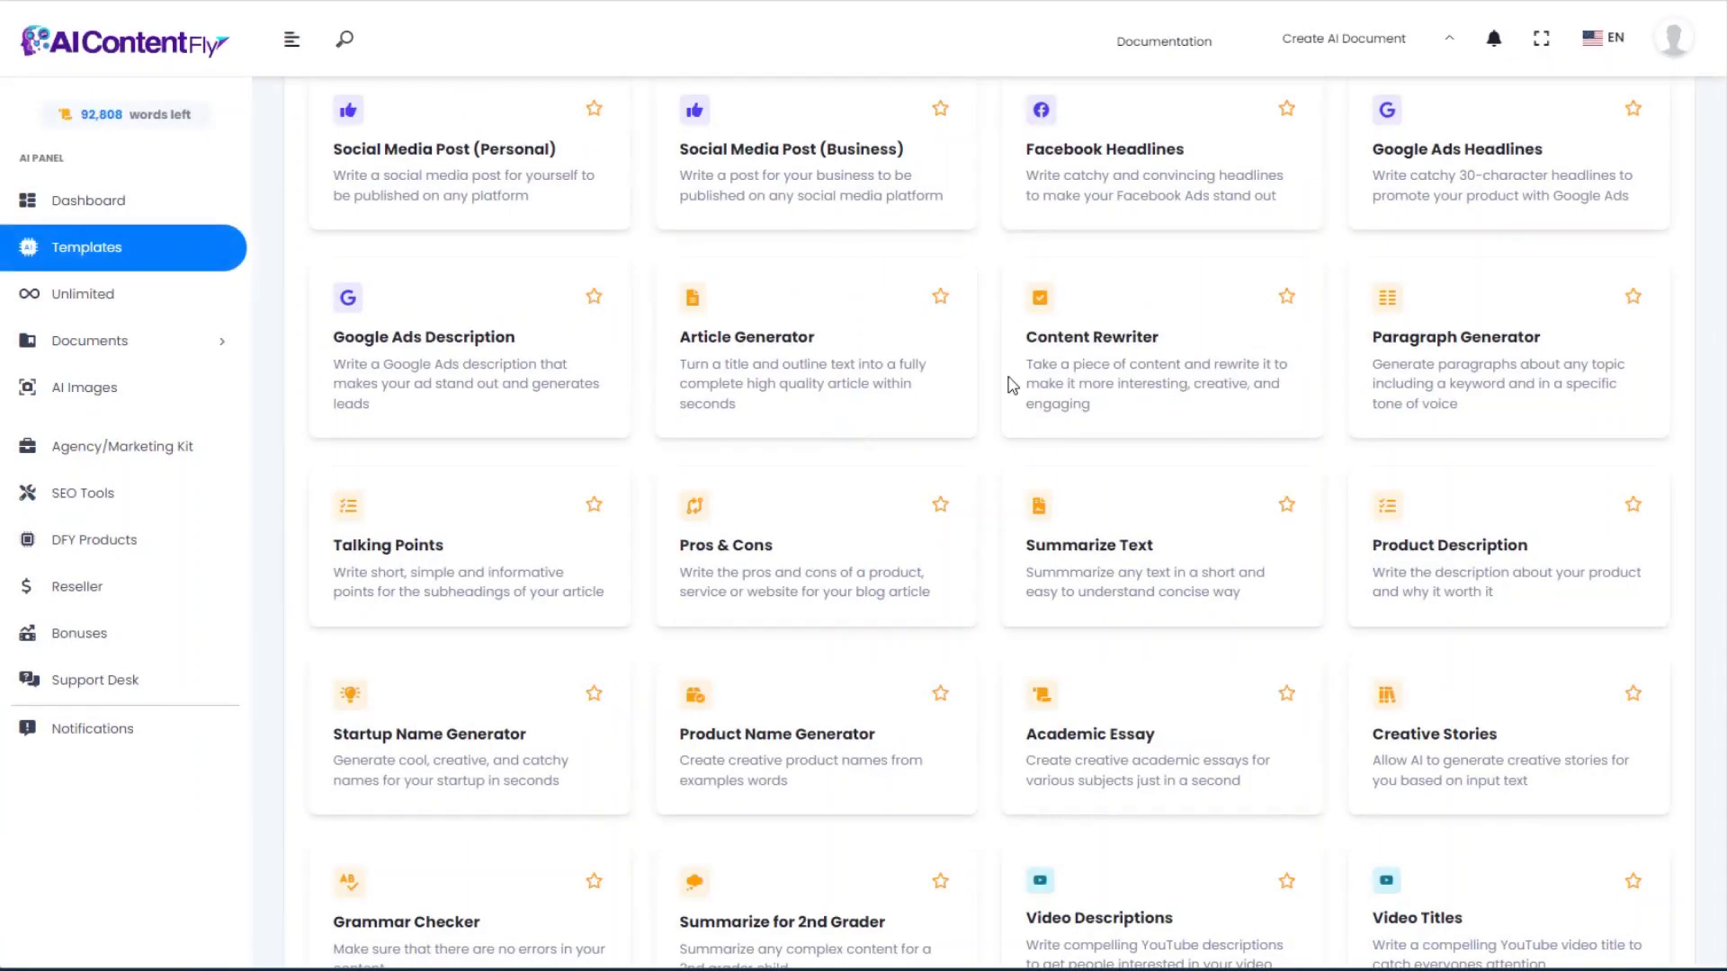
Step: Open the Summarize Text tool and select the Wikipedia Aquascaping text from the introduction through Dutch style
{"action": "left_click", "coordinate": [1138, 560]}
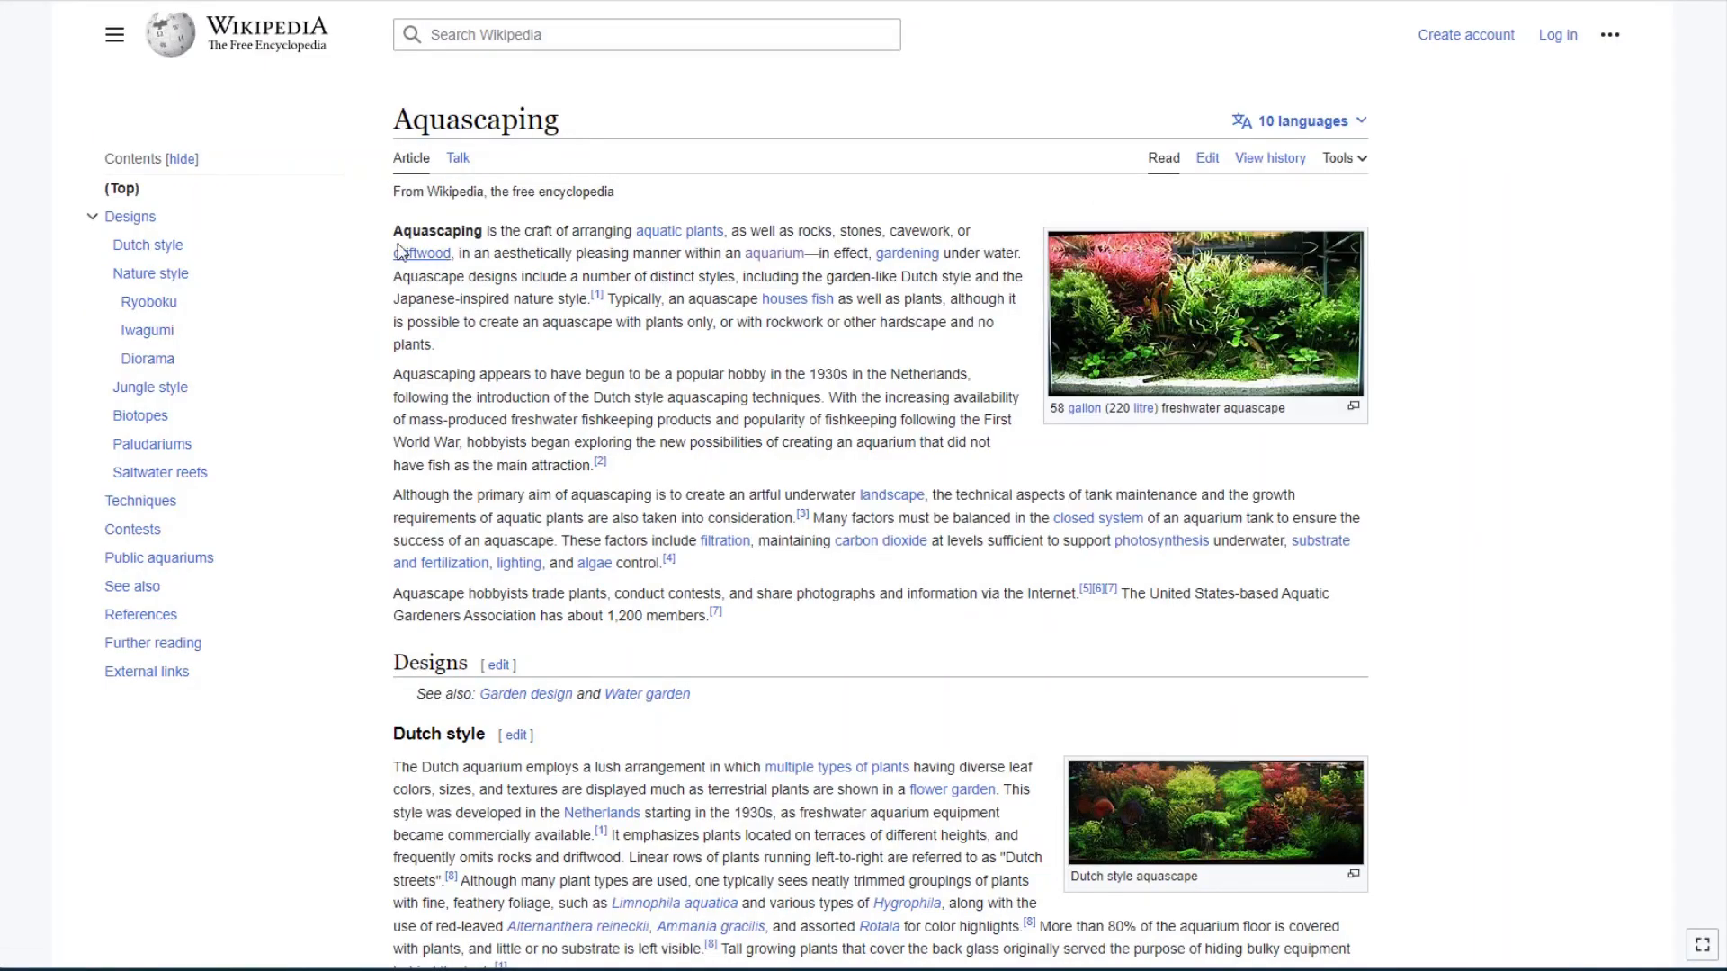
{"action": "left_click_drag", "start_coordinate": [395, 232], "coordinate": [649, 560]}
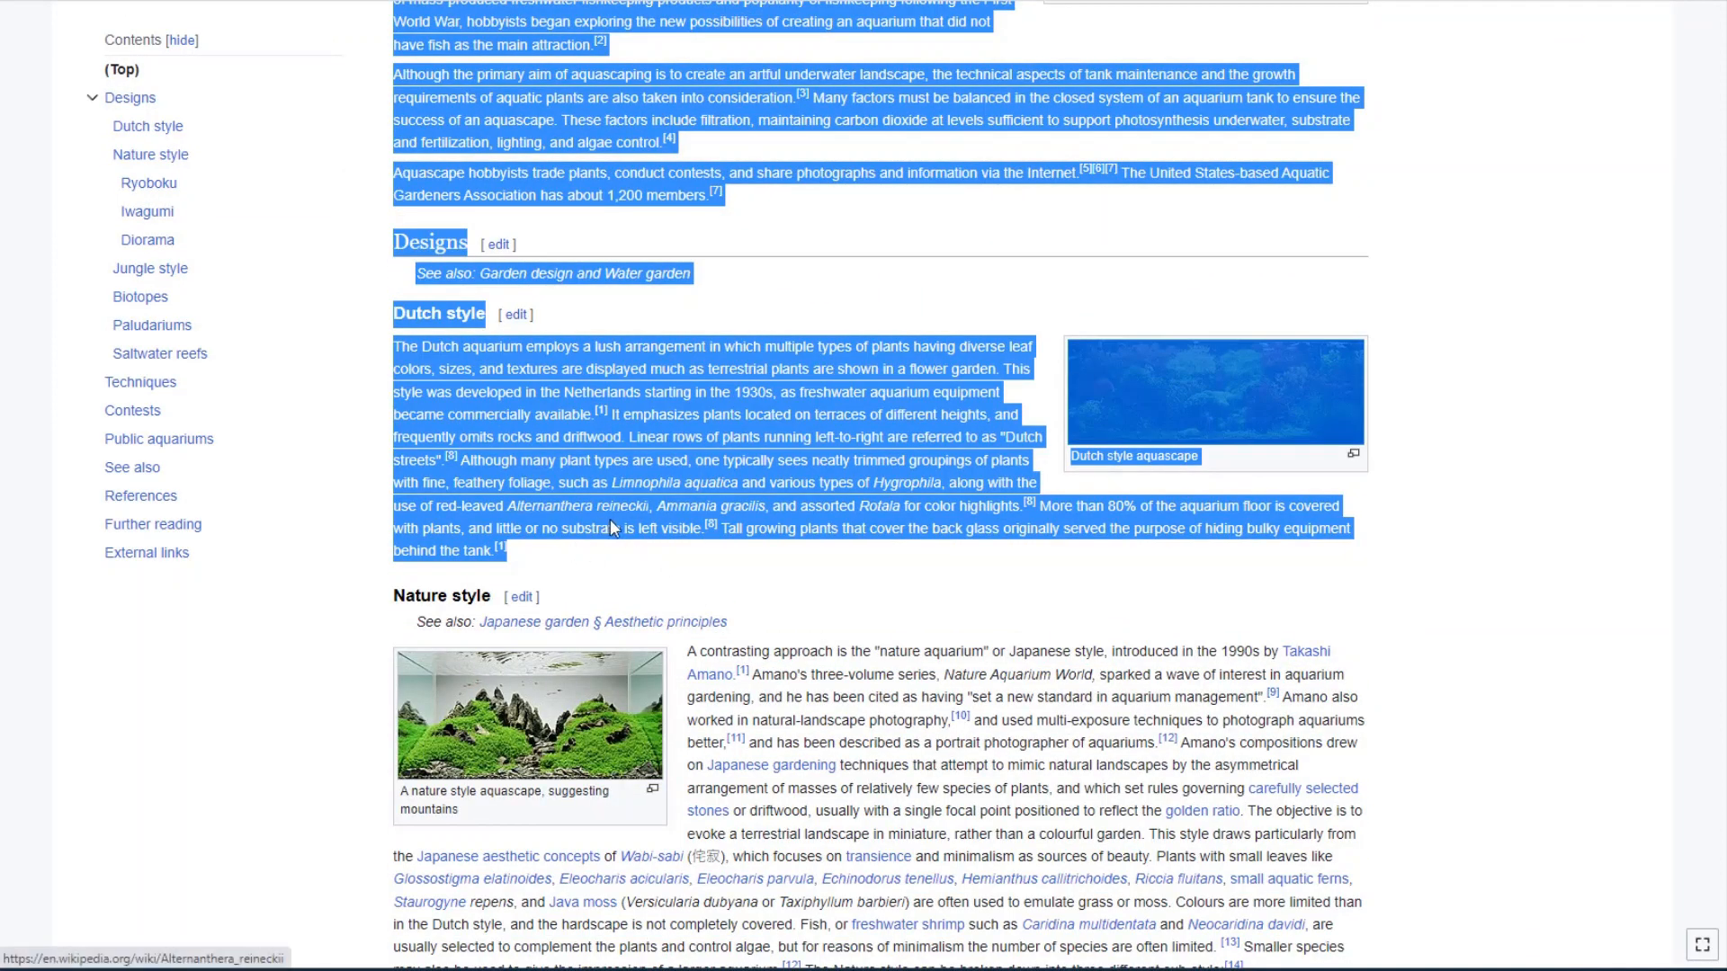
{"action": "key", "text": "alt+Tab"}
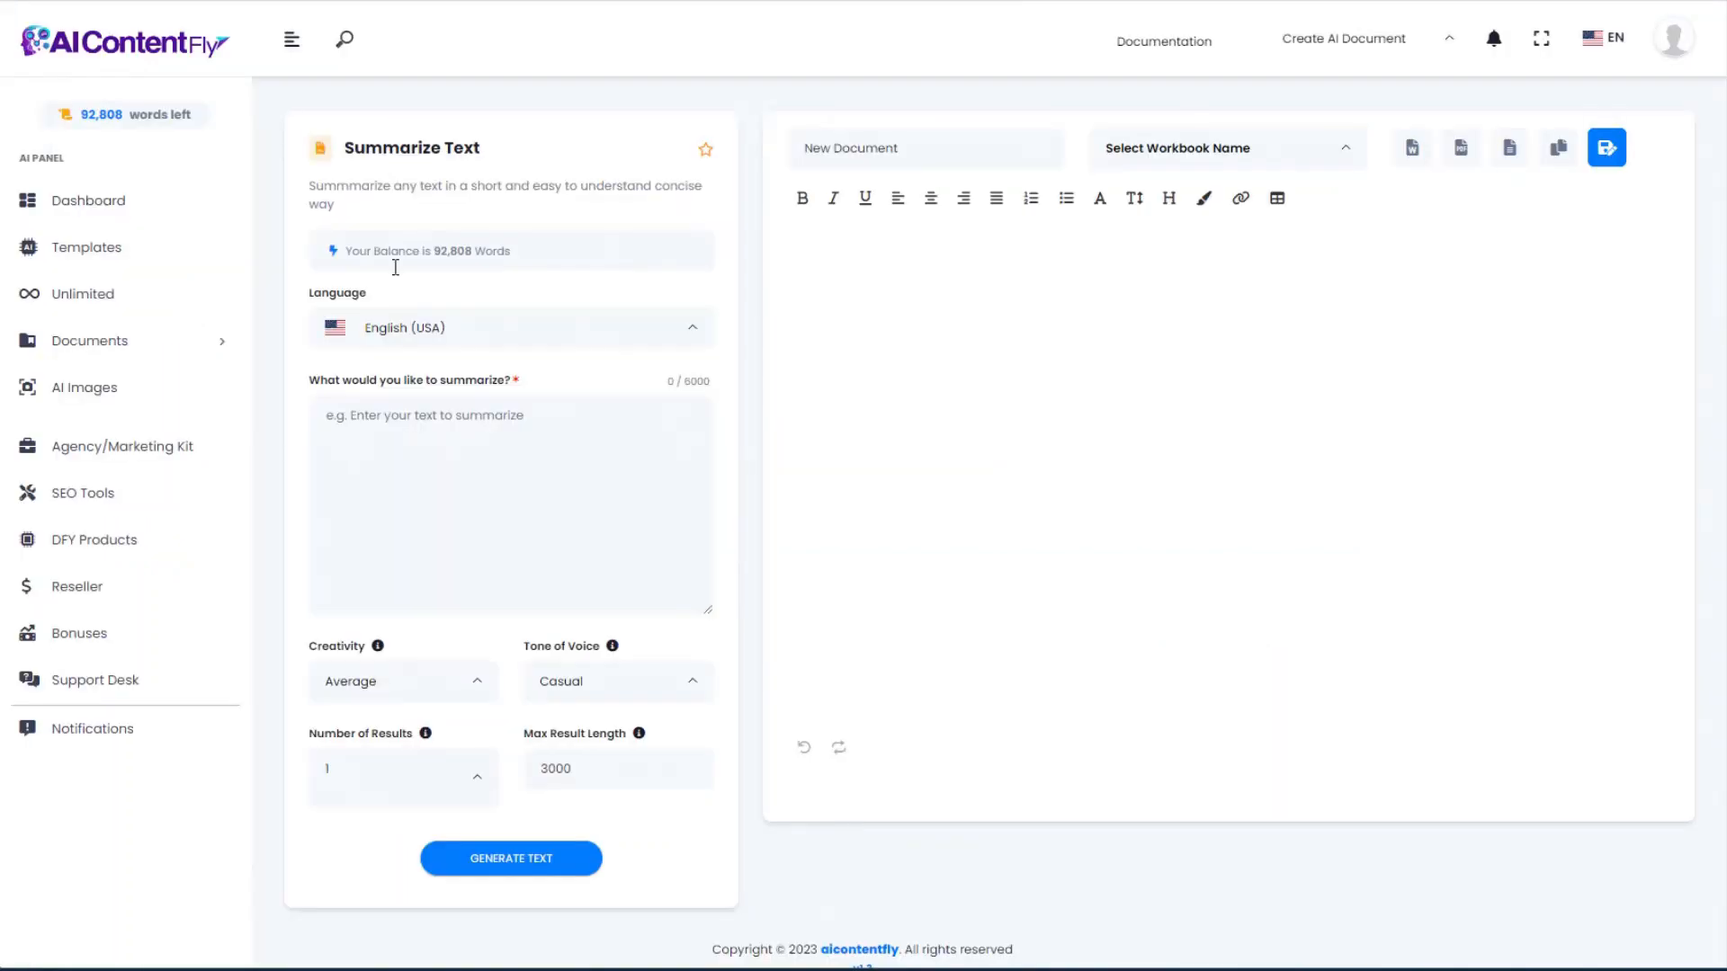
Step: Paste the 2902-character Aquascaping text into the summarize field and generate its summary
{"action": "left_click", "coordinate": [482, 450]}
{"action": "key", "text": "ctrl+v"}
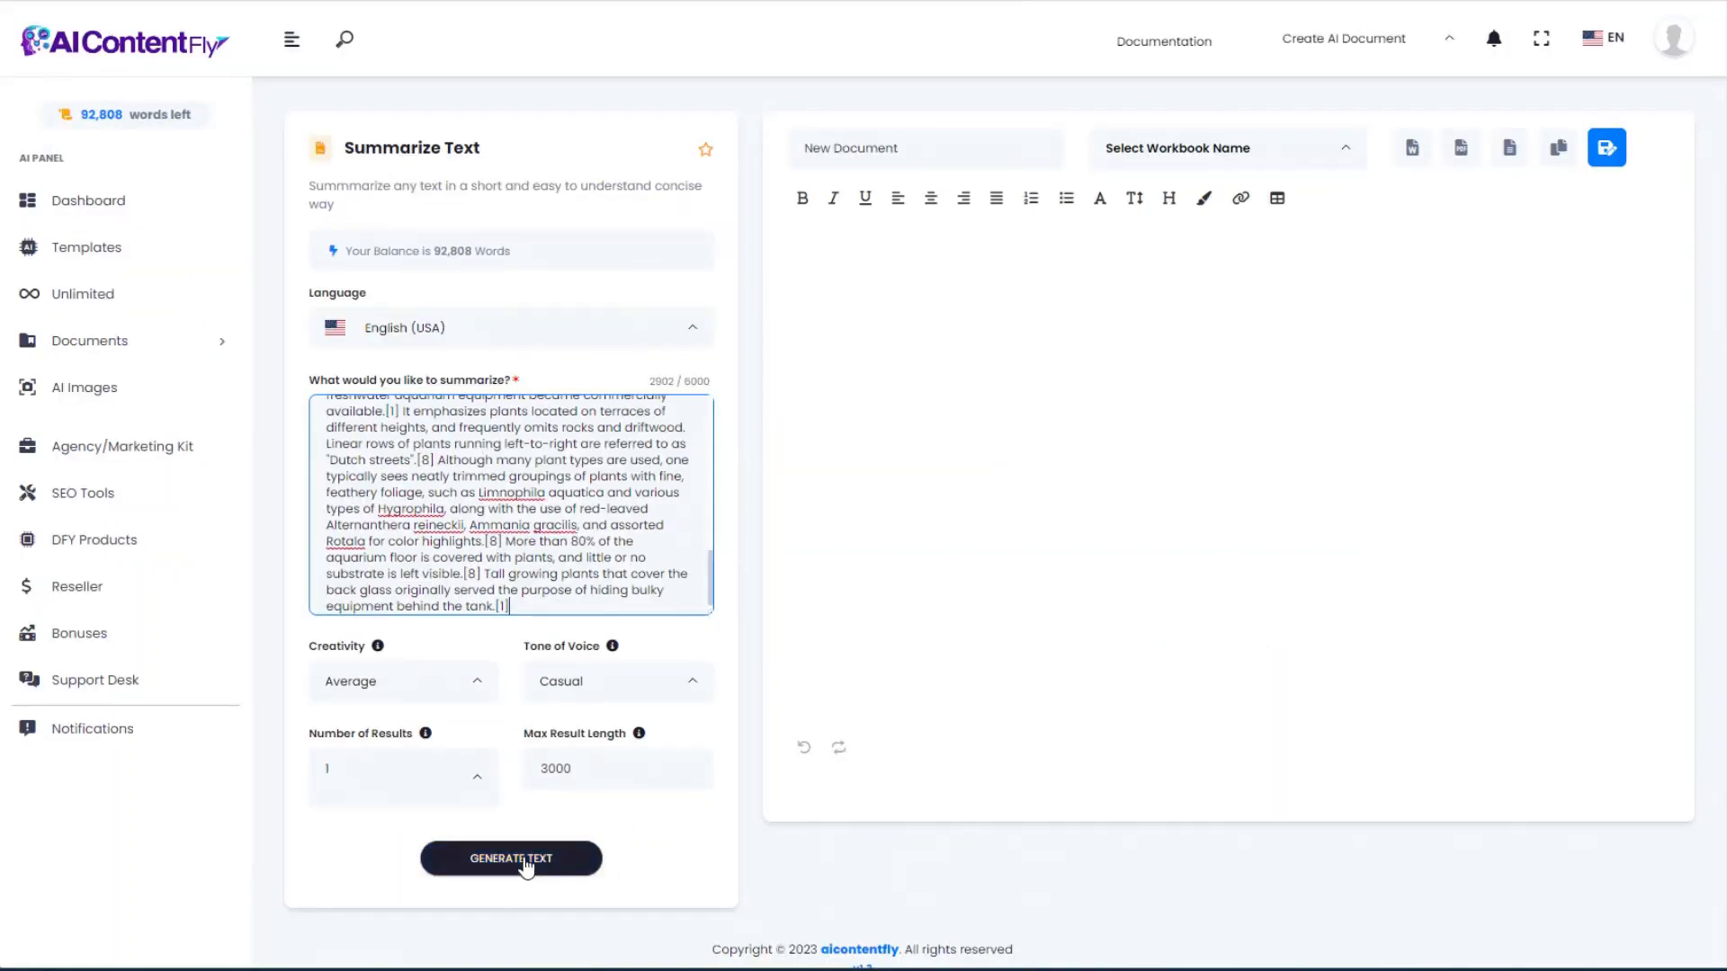
{"action": "left_click", "coordinate": [493, 867]}
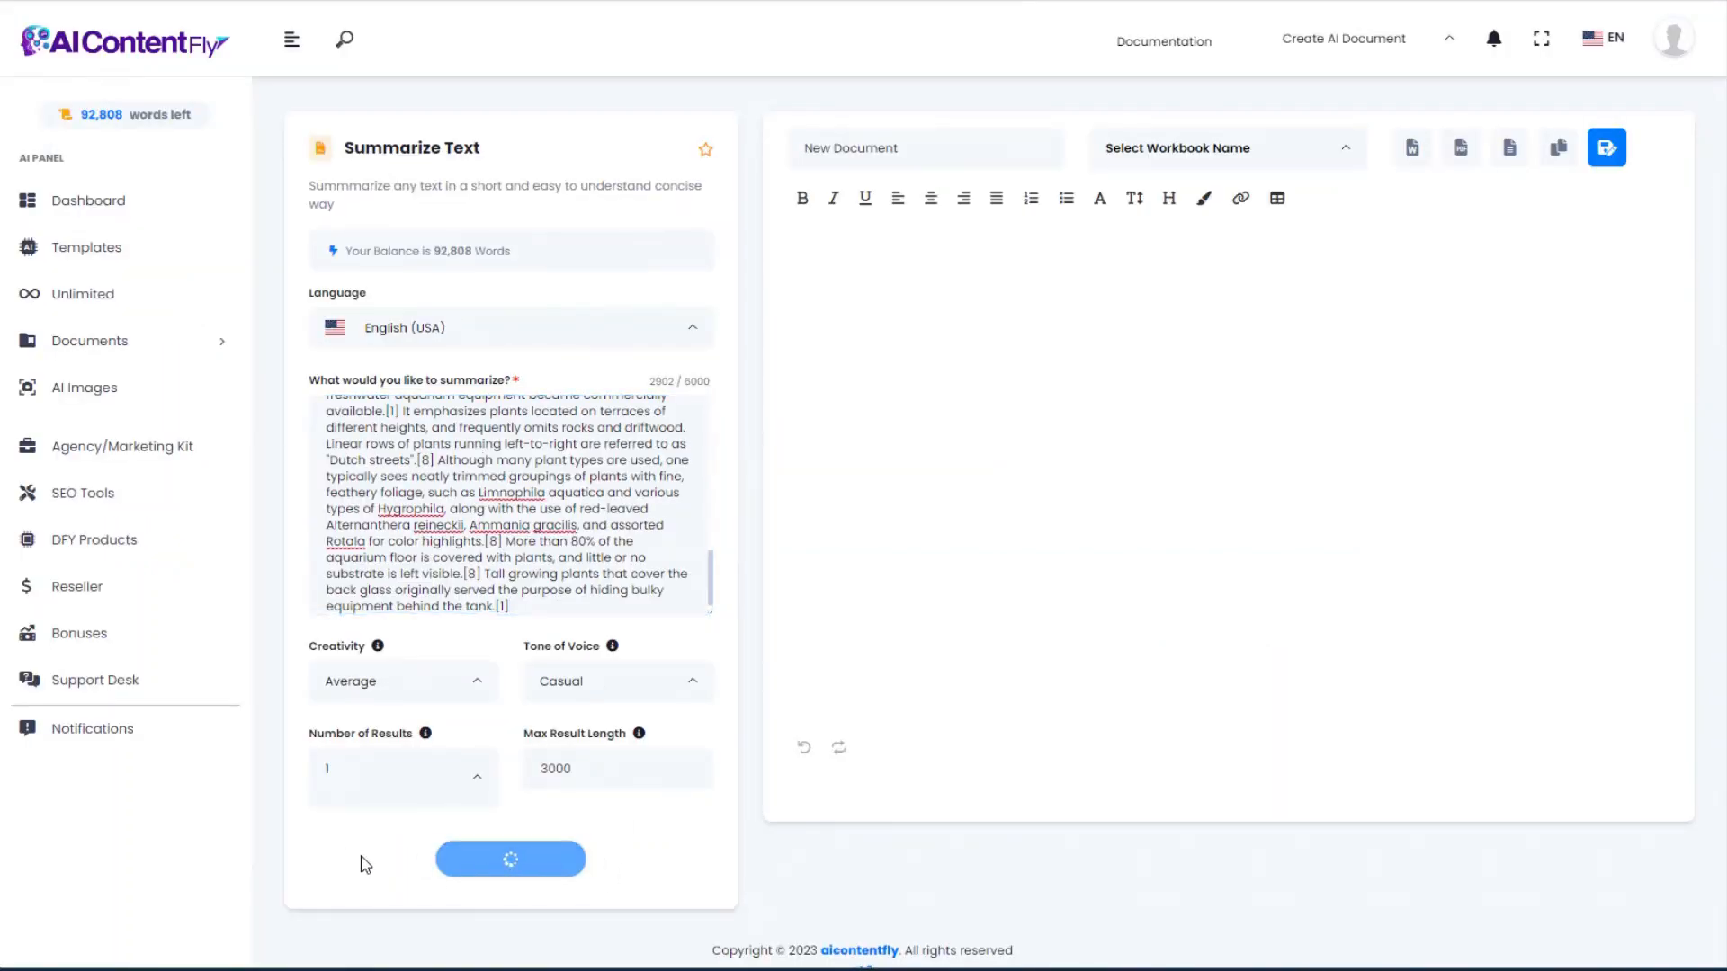
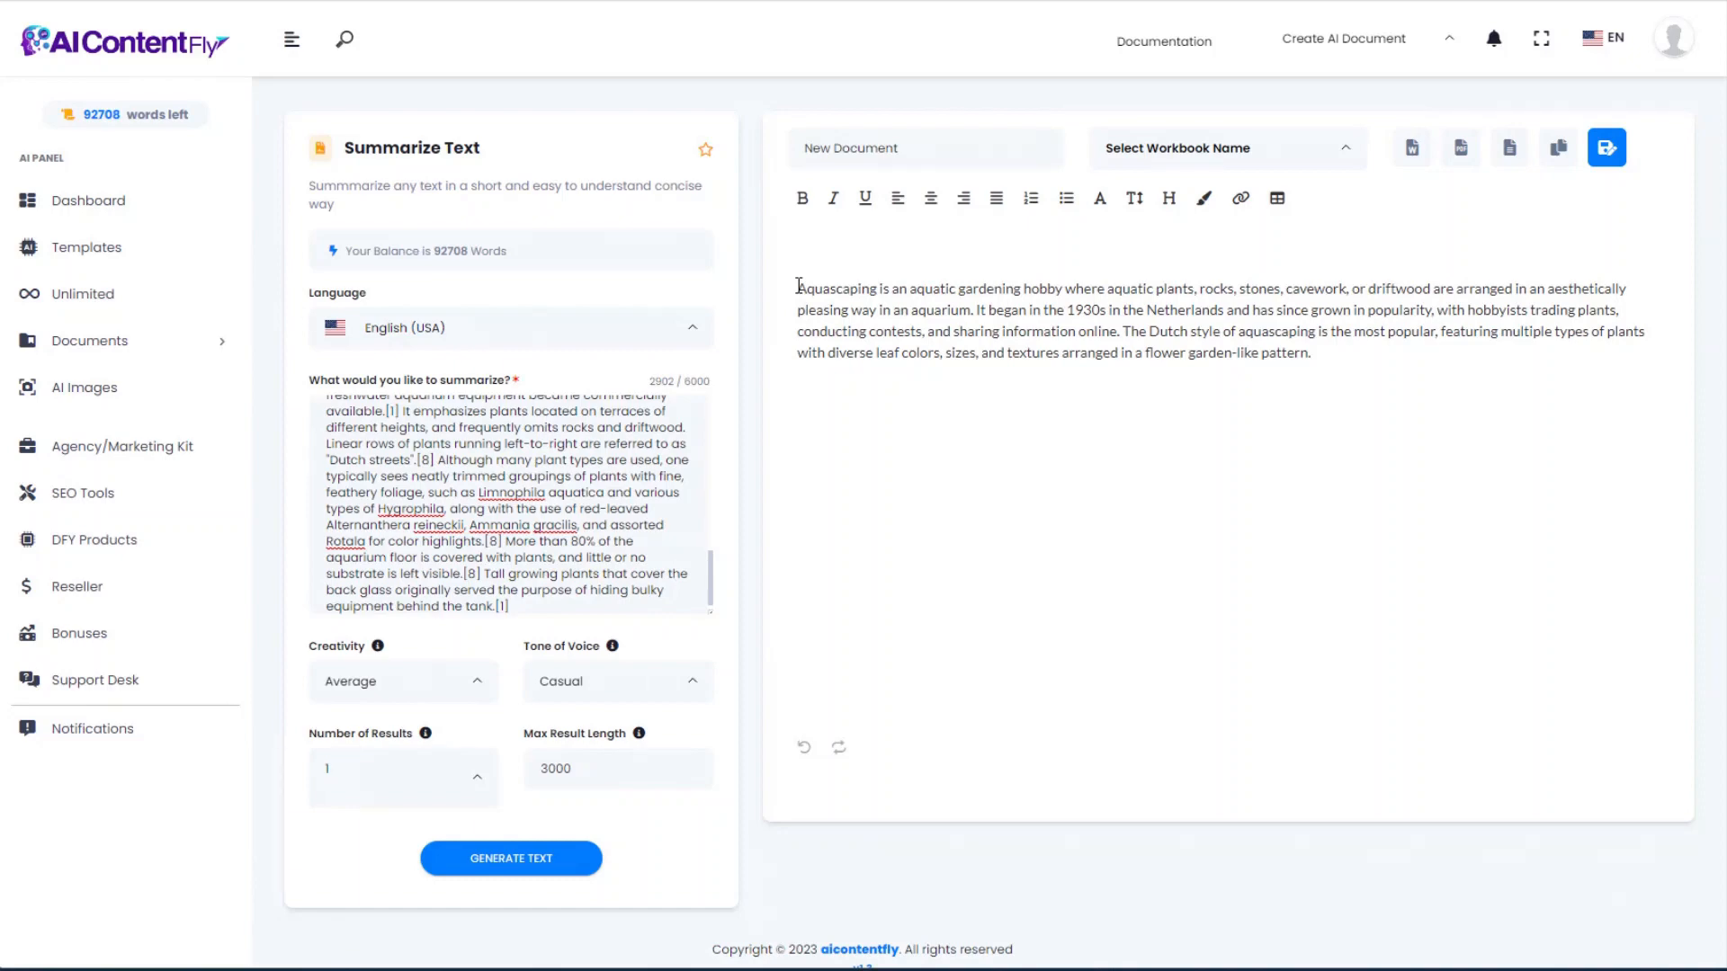
Step: Leave Summarize Text for Templates and open the Product Name Generator form
{"action": "key", "text": "alt+Left"}
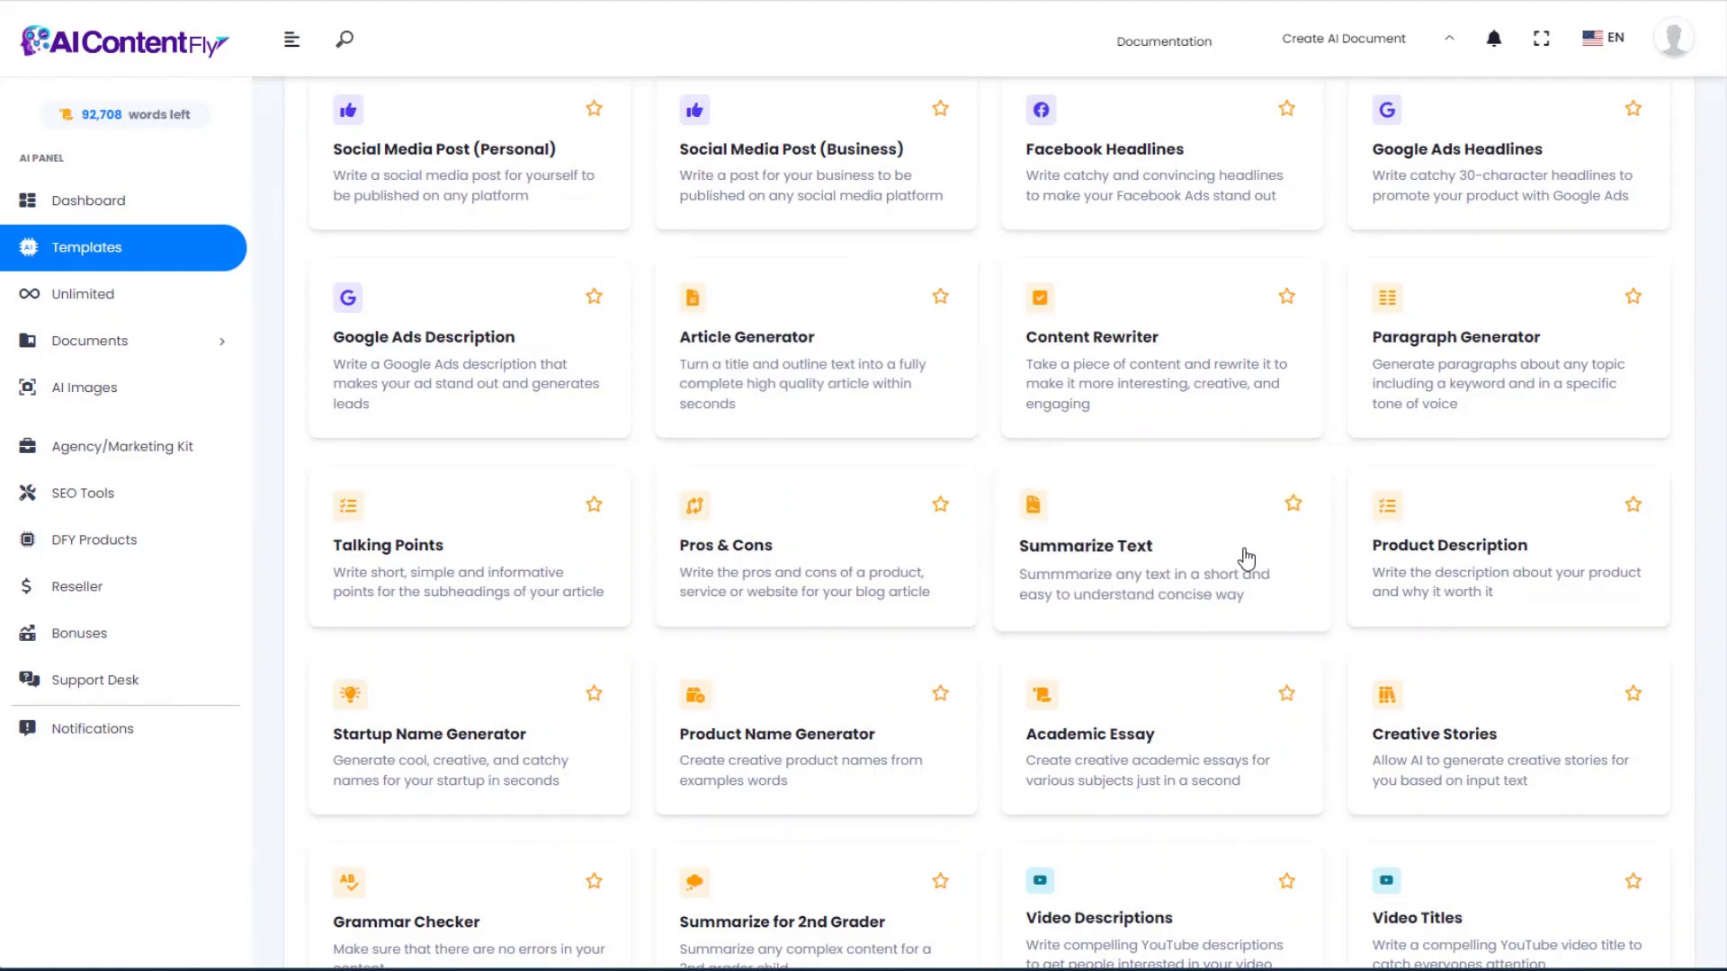
{"action": "left_click", "coordinate": [816, 758]}
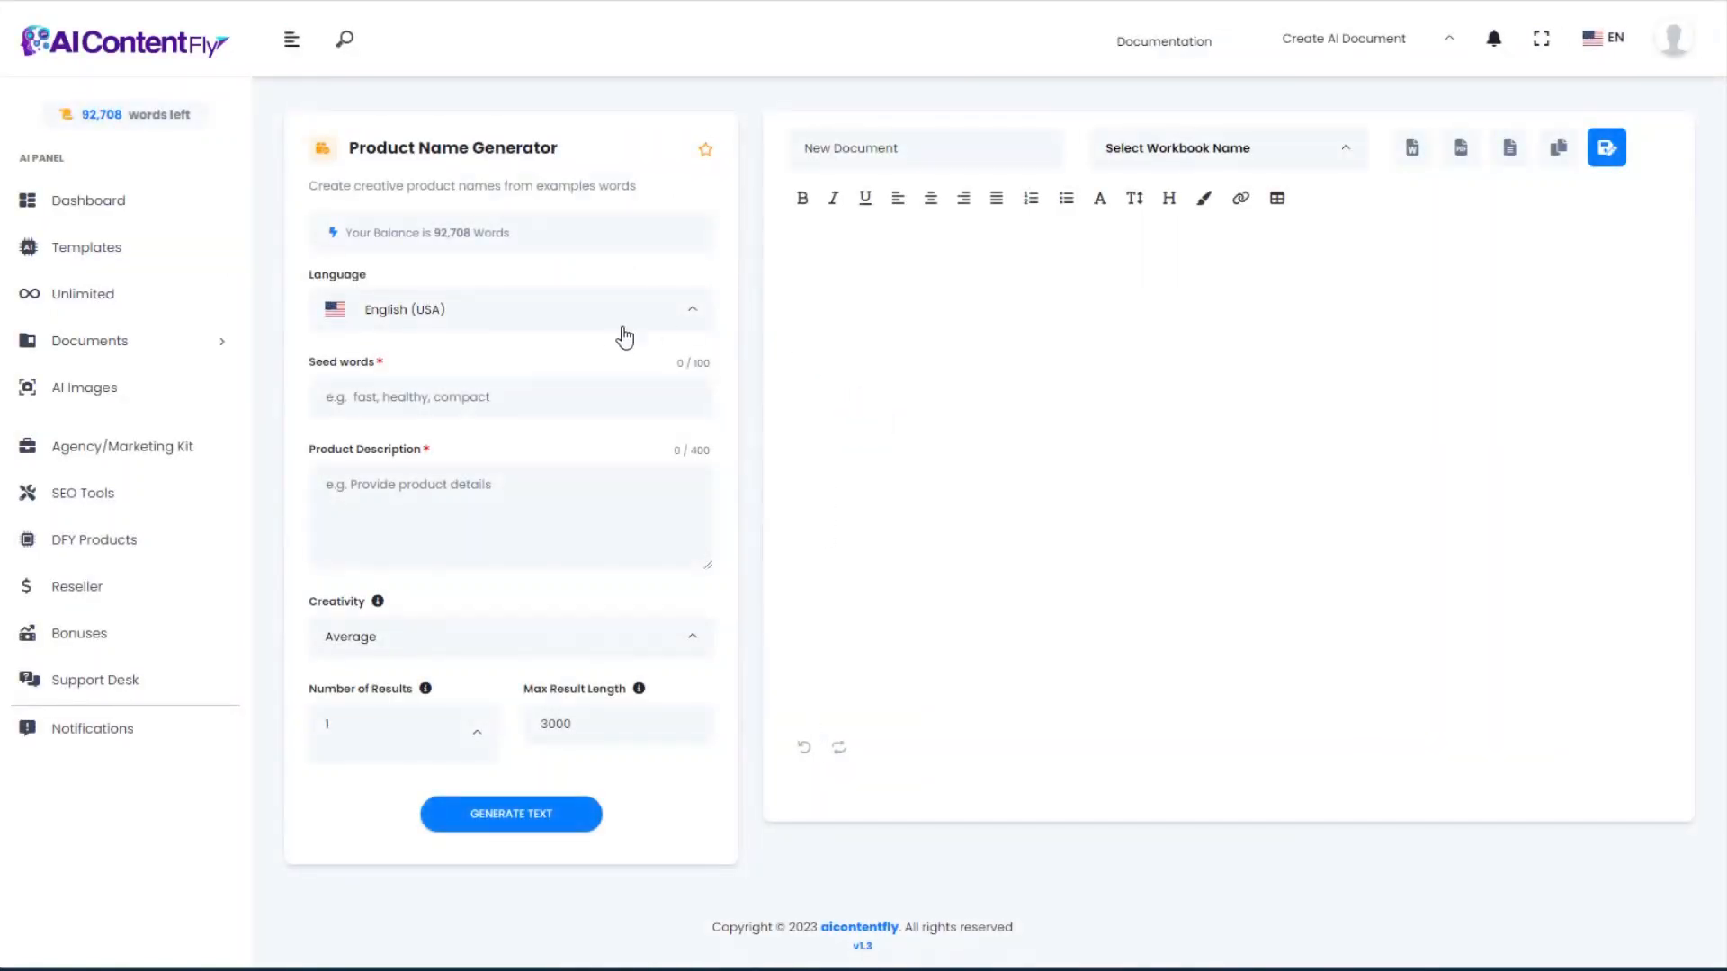
Step: Generate ten aquascaping course names, such as Aquascaping Made Easy, from the seed words and course description
{"action": "left_click", "coordinate": [382, 398]}
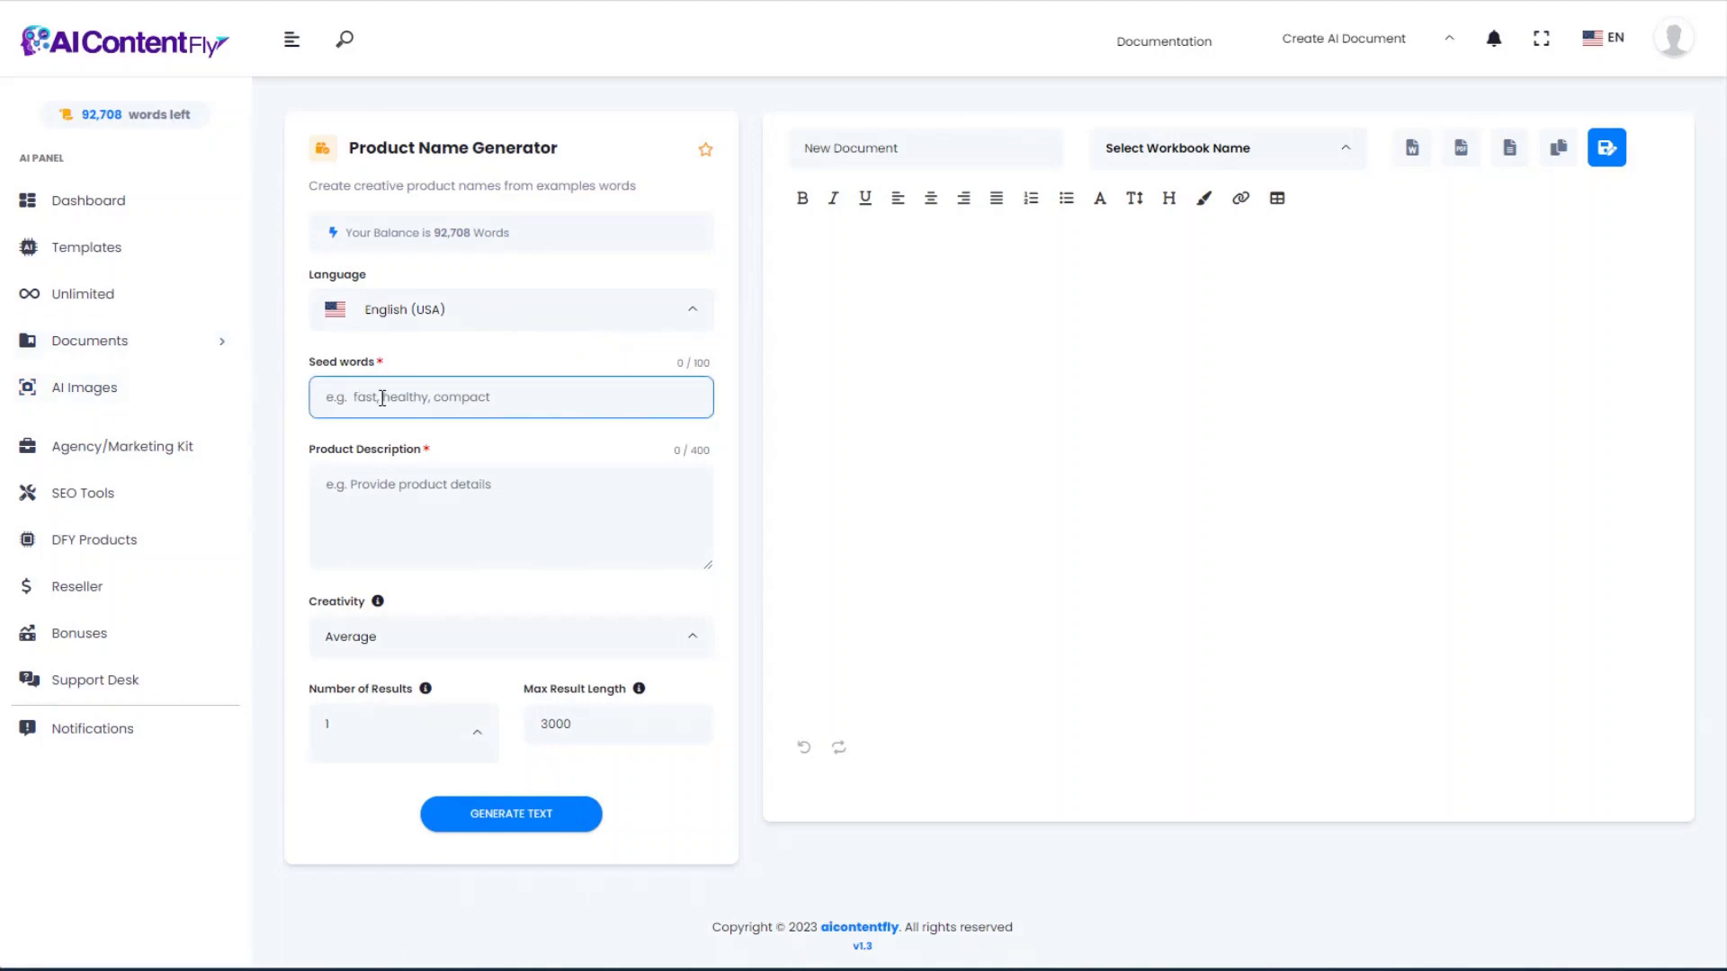
{"action": "type", "text": "aquascaping, how to, aquarium"}
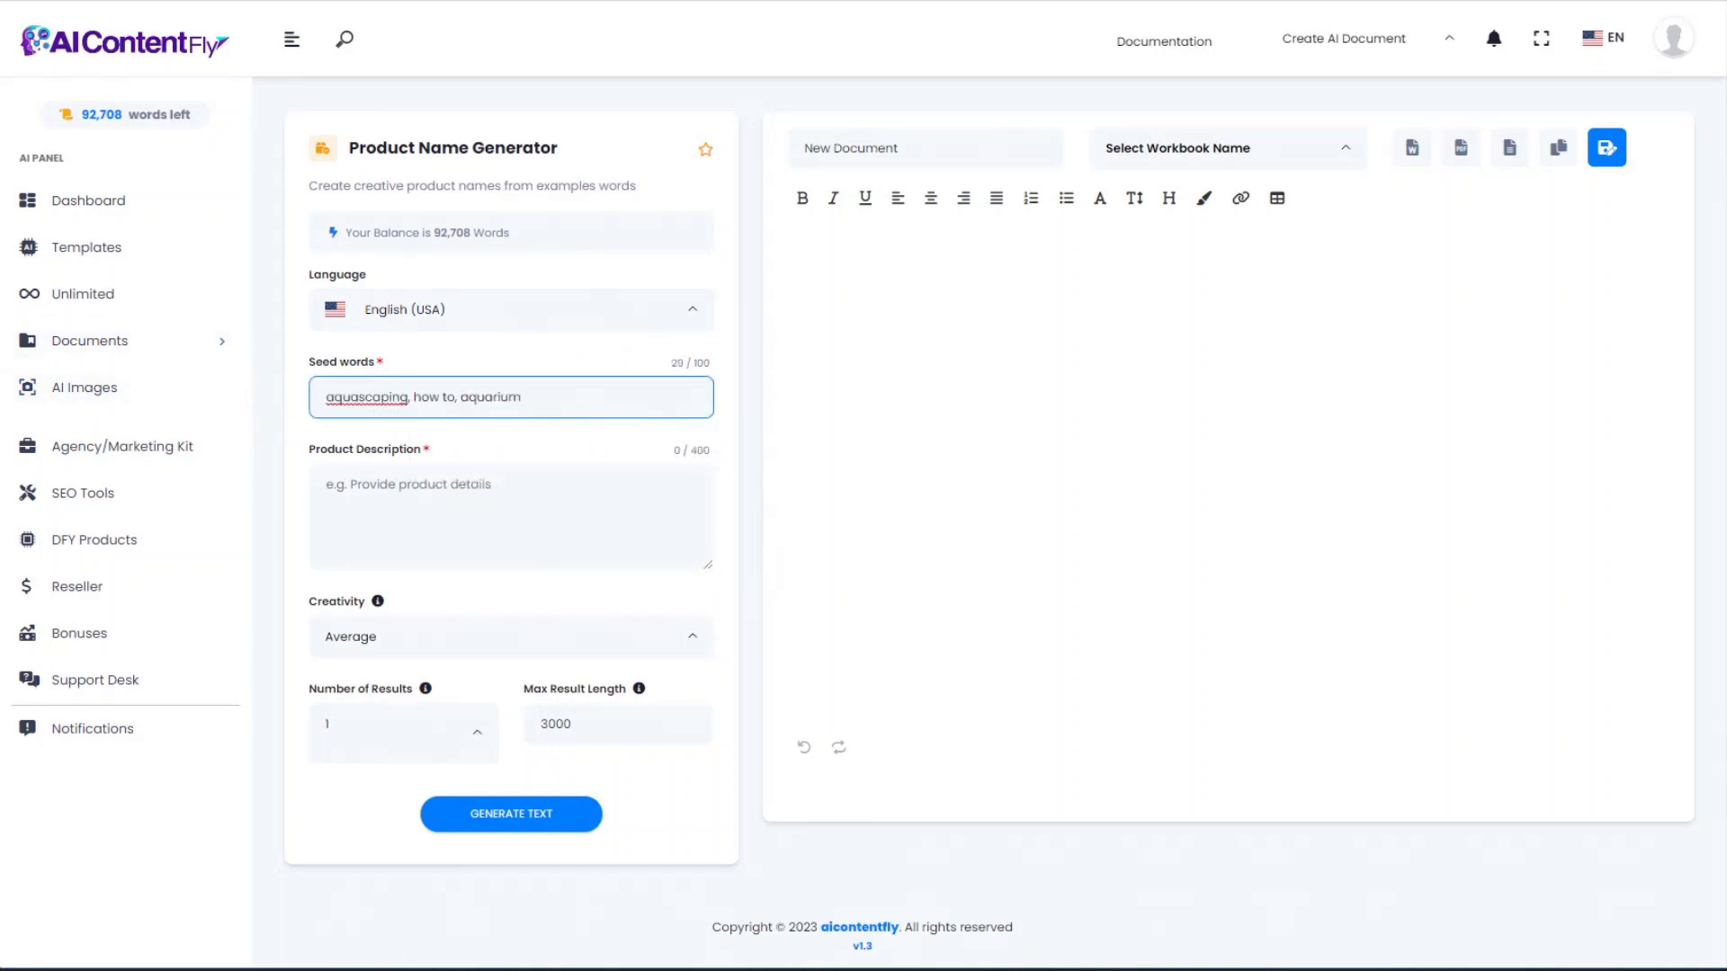
{"action": "key", "text": "alt+Tab"}
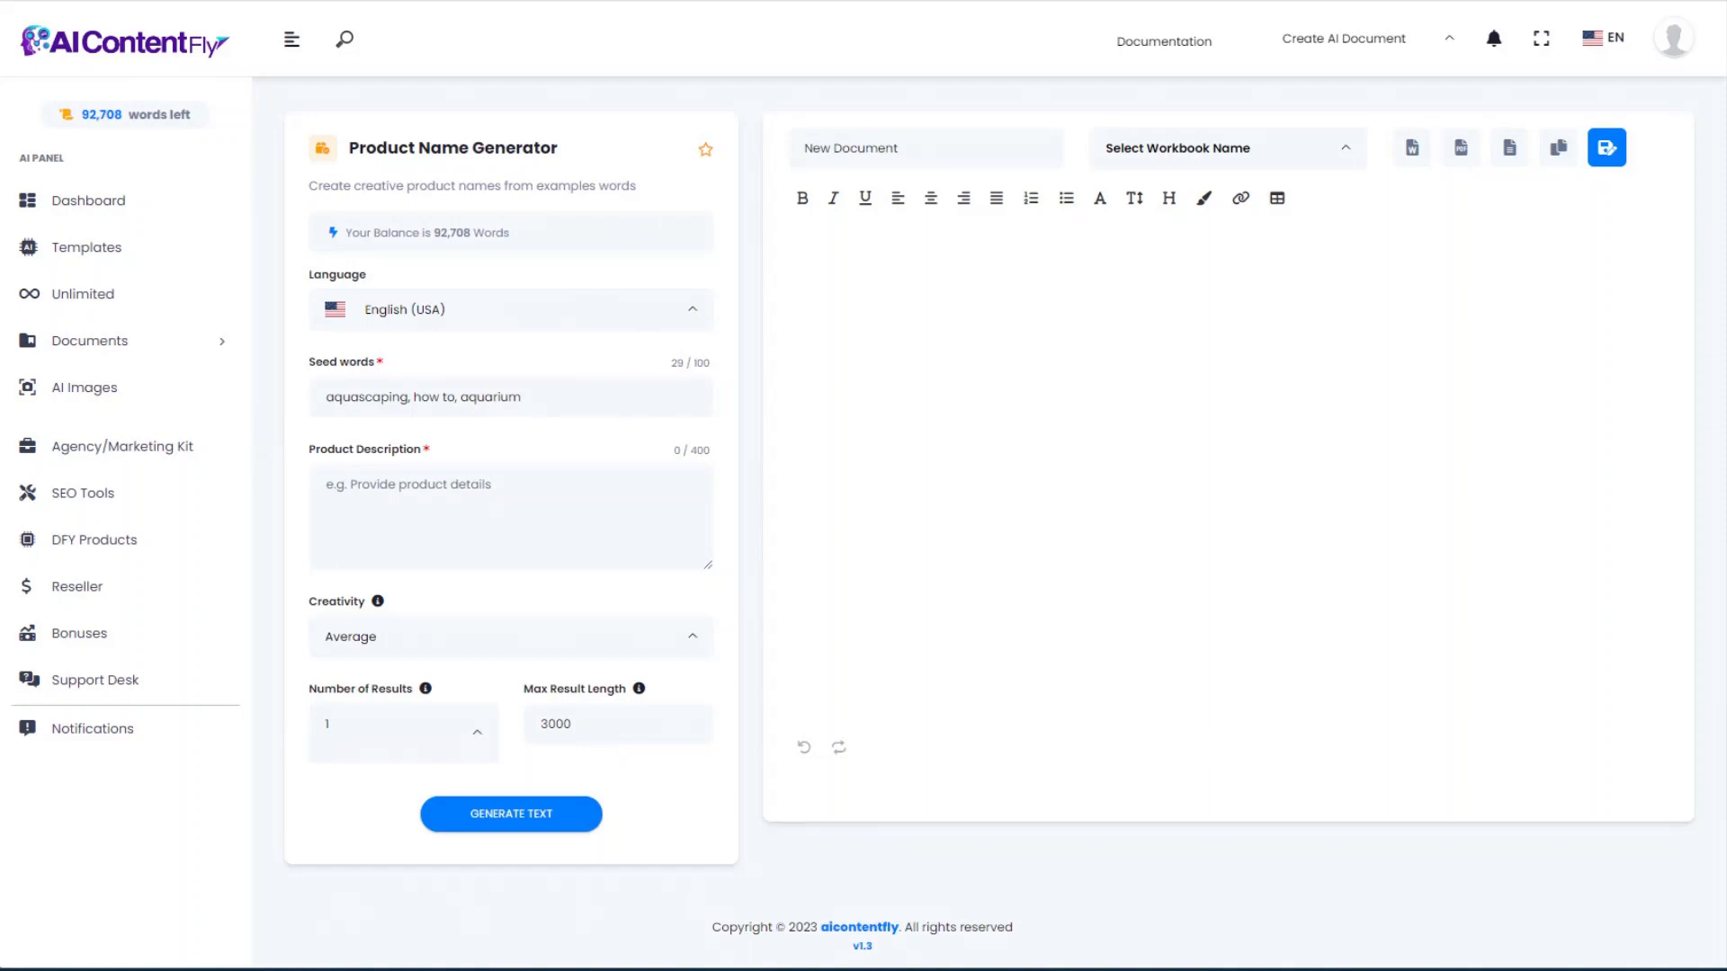
{"action": "left_click", "coordinate": [396, 488]}
{"action": "type", "text": "This is a video course containing 10 step by step videos teaching how to set up your own aquascape at home in your own aquarium."}
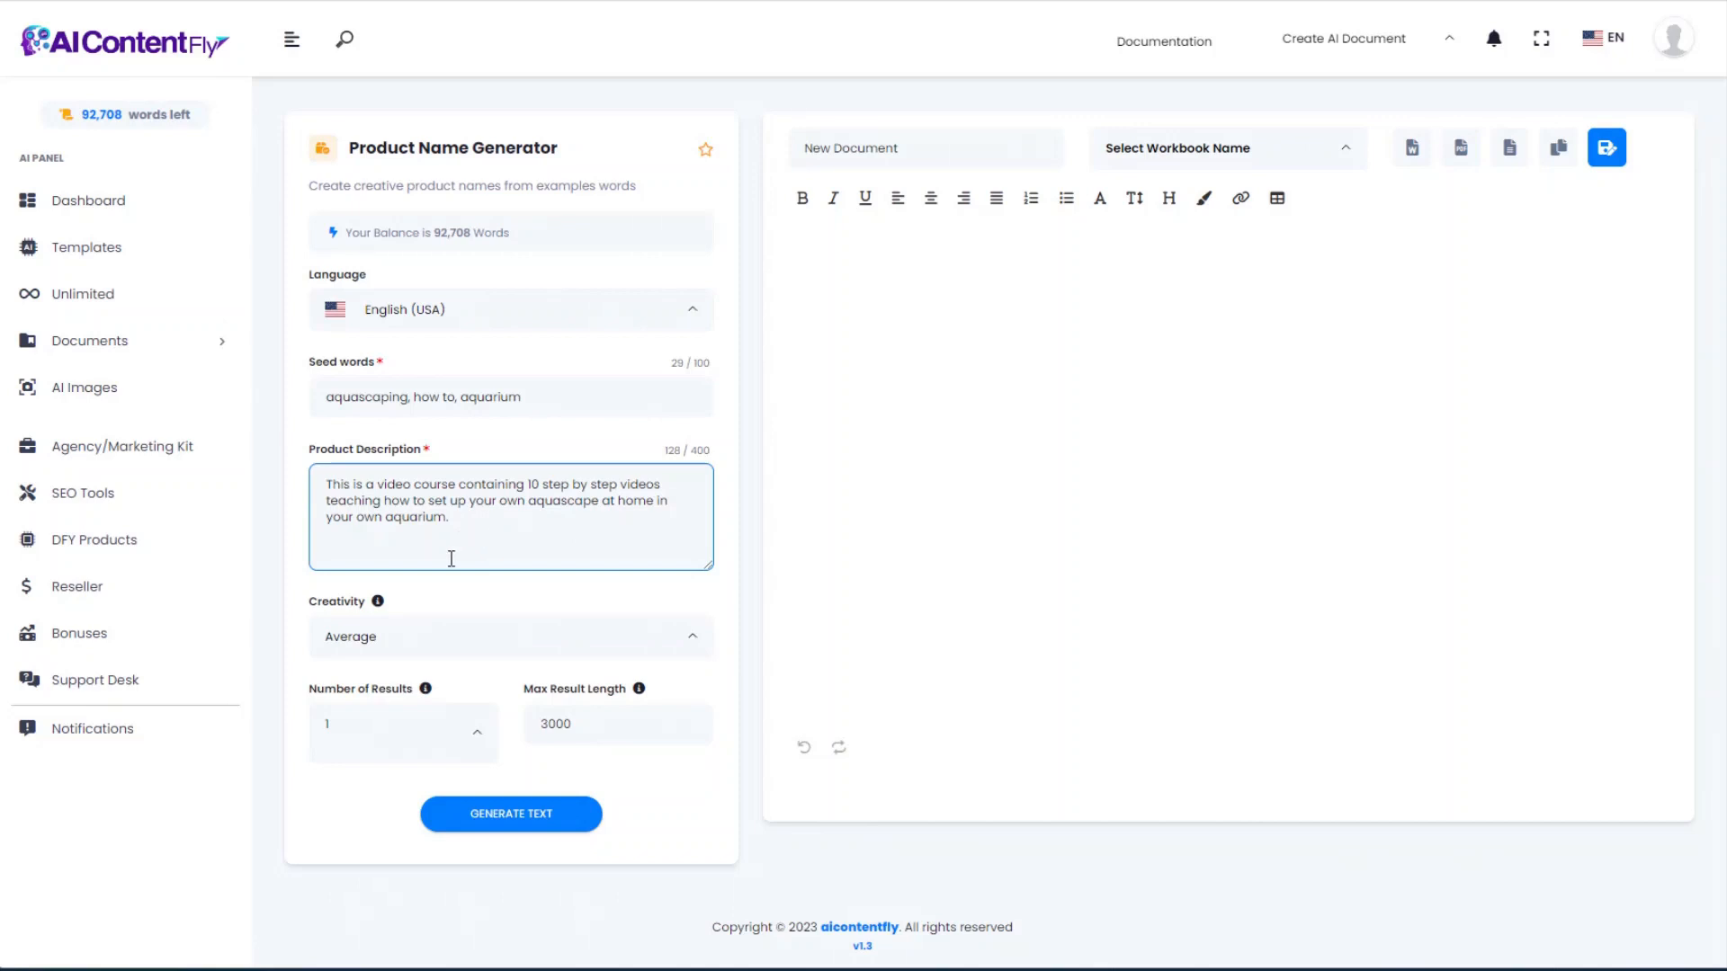
{"action": "left_click", "coordinate": [519, 822]}
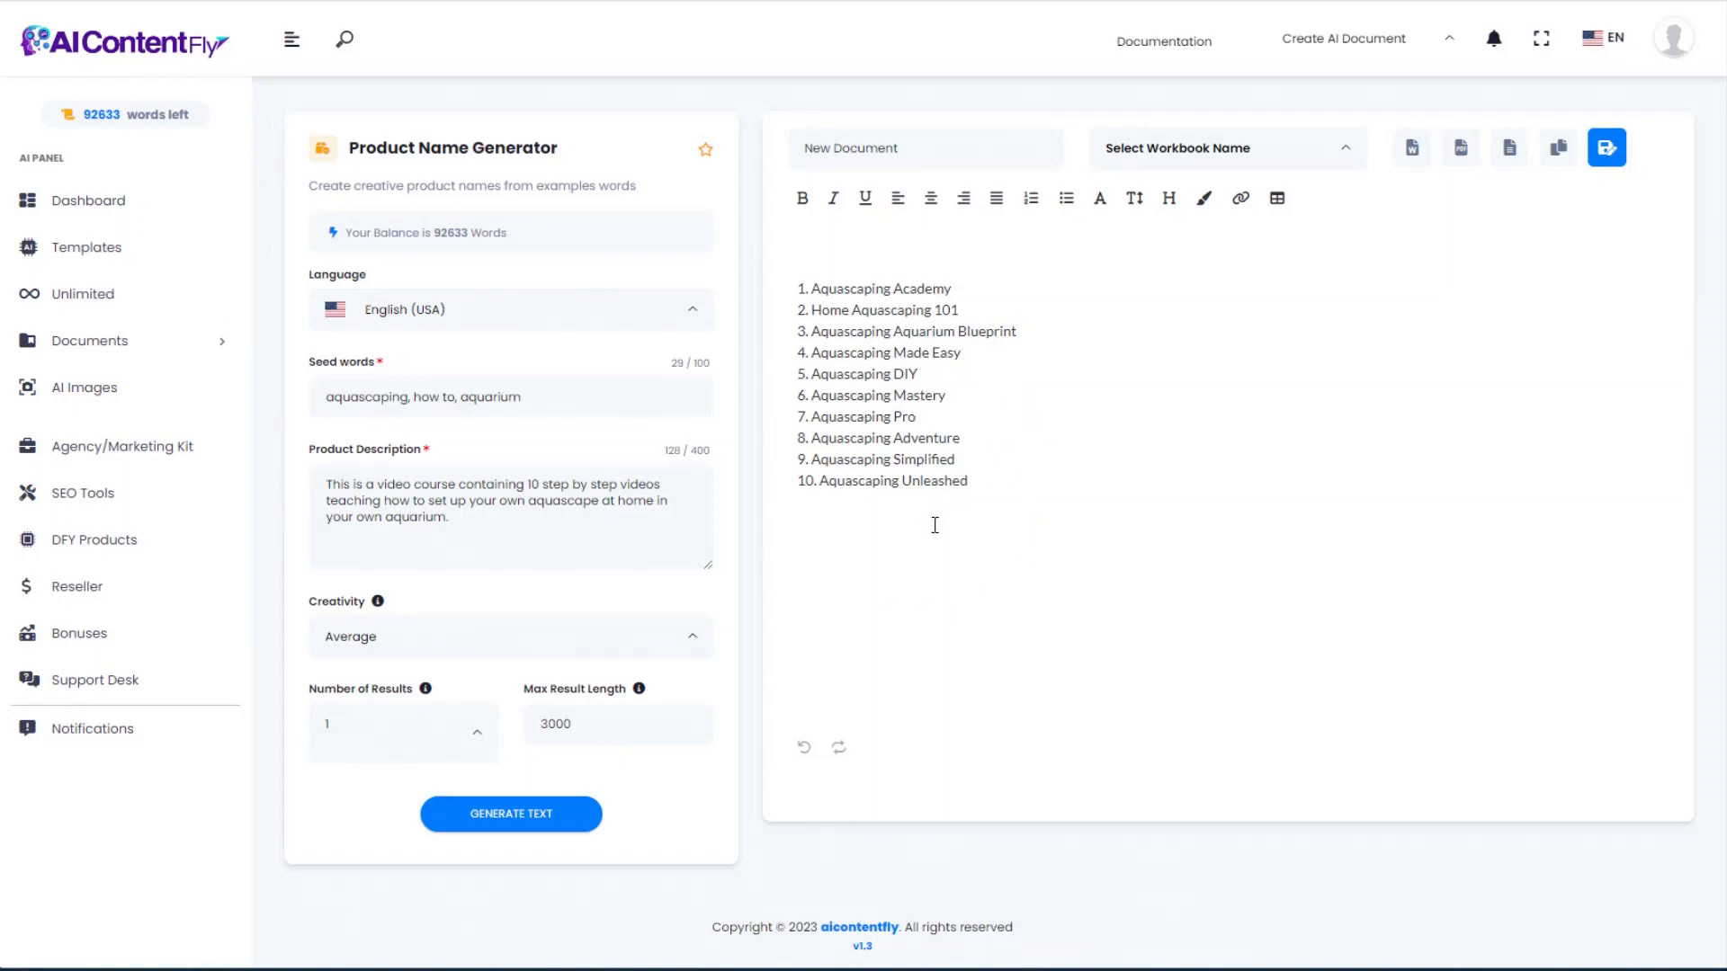
{"action": "left_click_drag", "start_coordinate": [980, 478], "coordinate": [754, 279]}
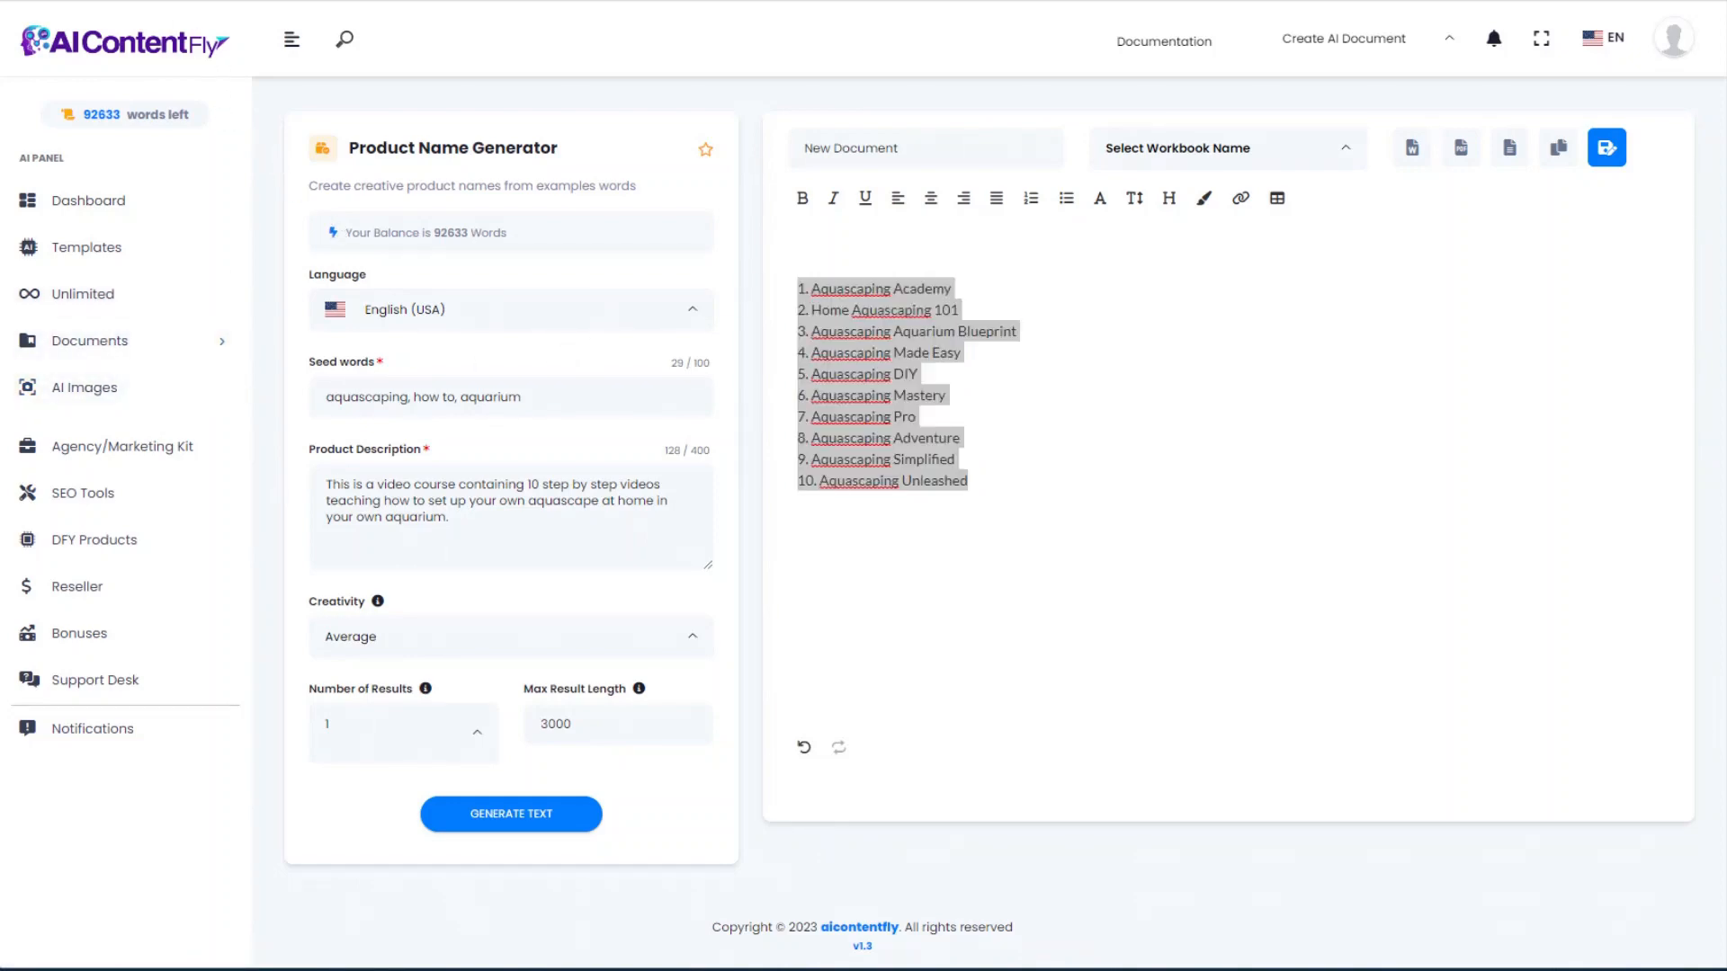
{"action": "key", "text": "alt+Left"}
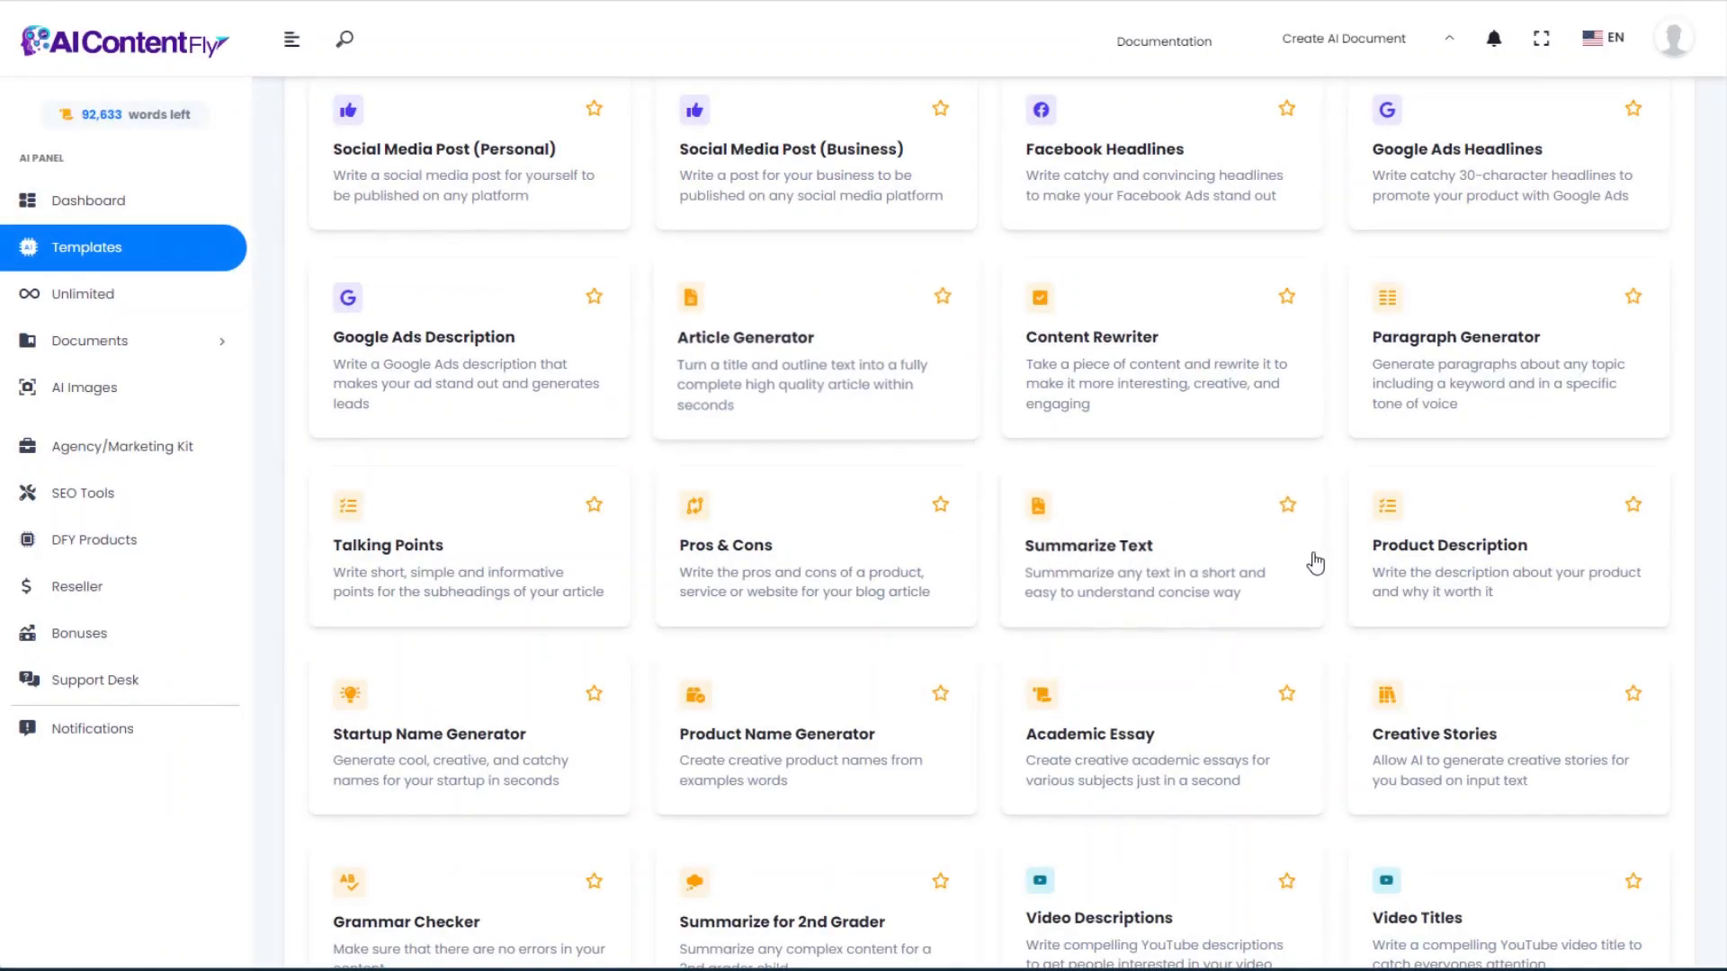
Step: Fill the Product Description form with Aquascaping Made Easy, the hobbyist audience and the course description
{"action": "left_click", "coordinate": [1486, 562]}
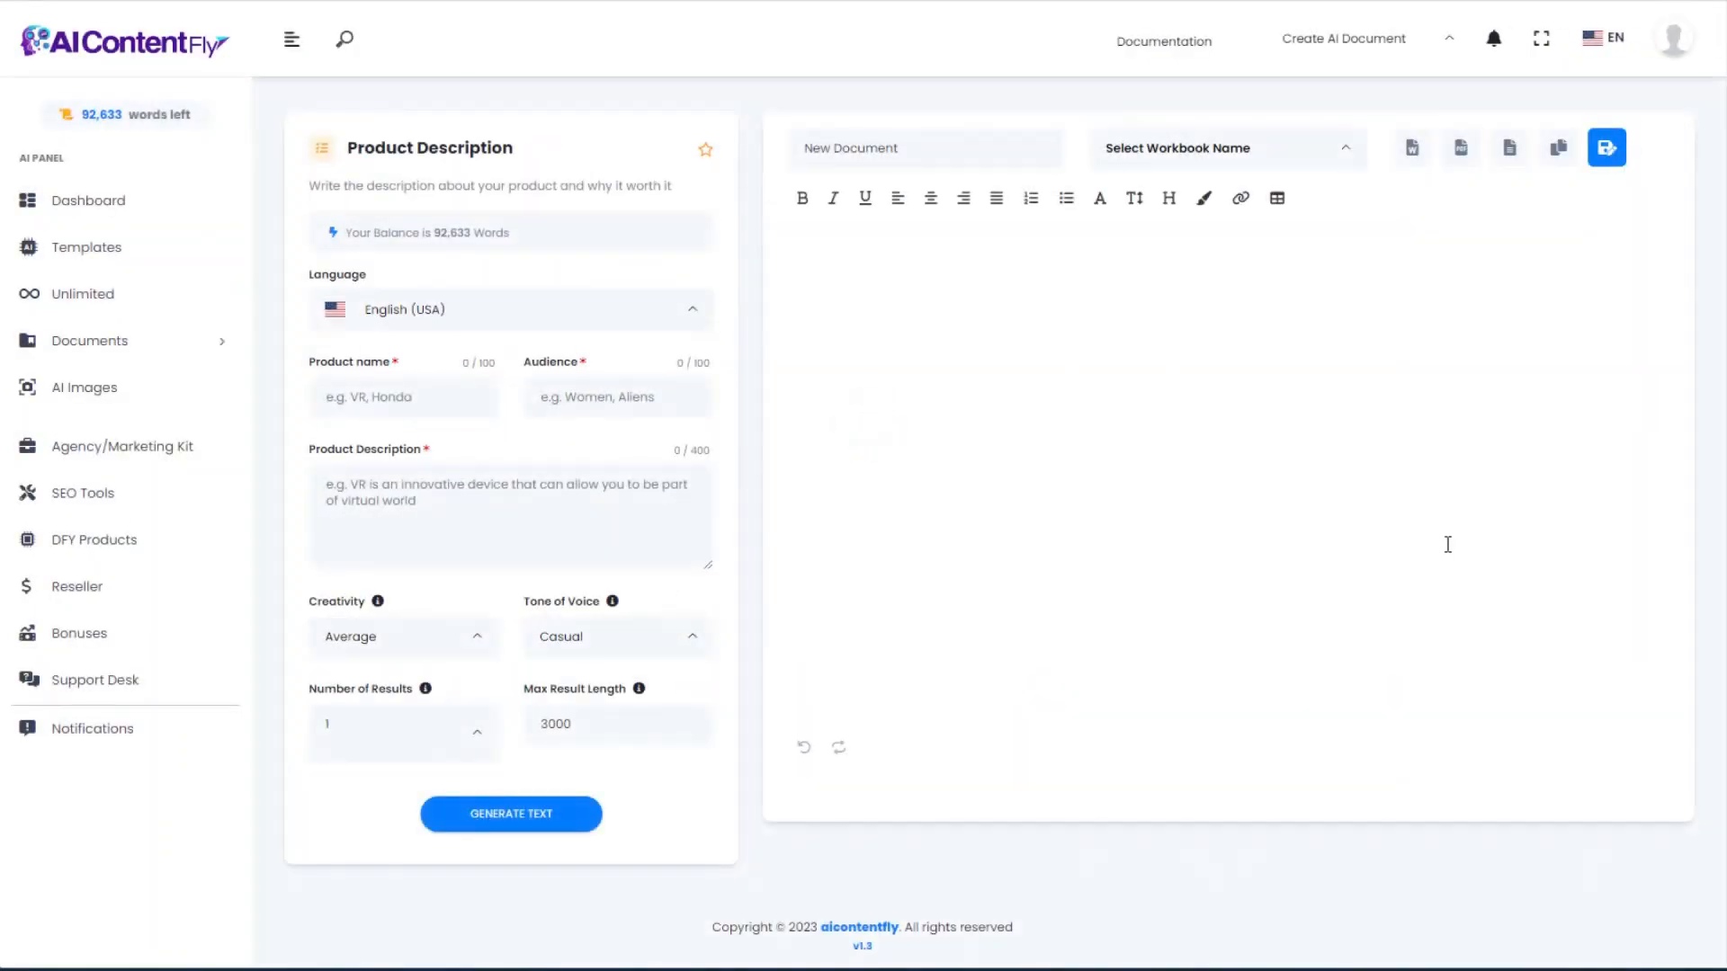
{"action": "left_click", "coordinate": [427, 486]}
{"action": "left_click", "coordinate": [355, 389]}
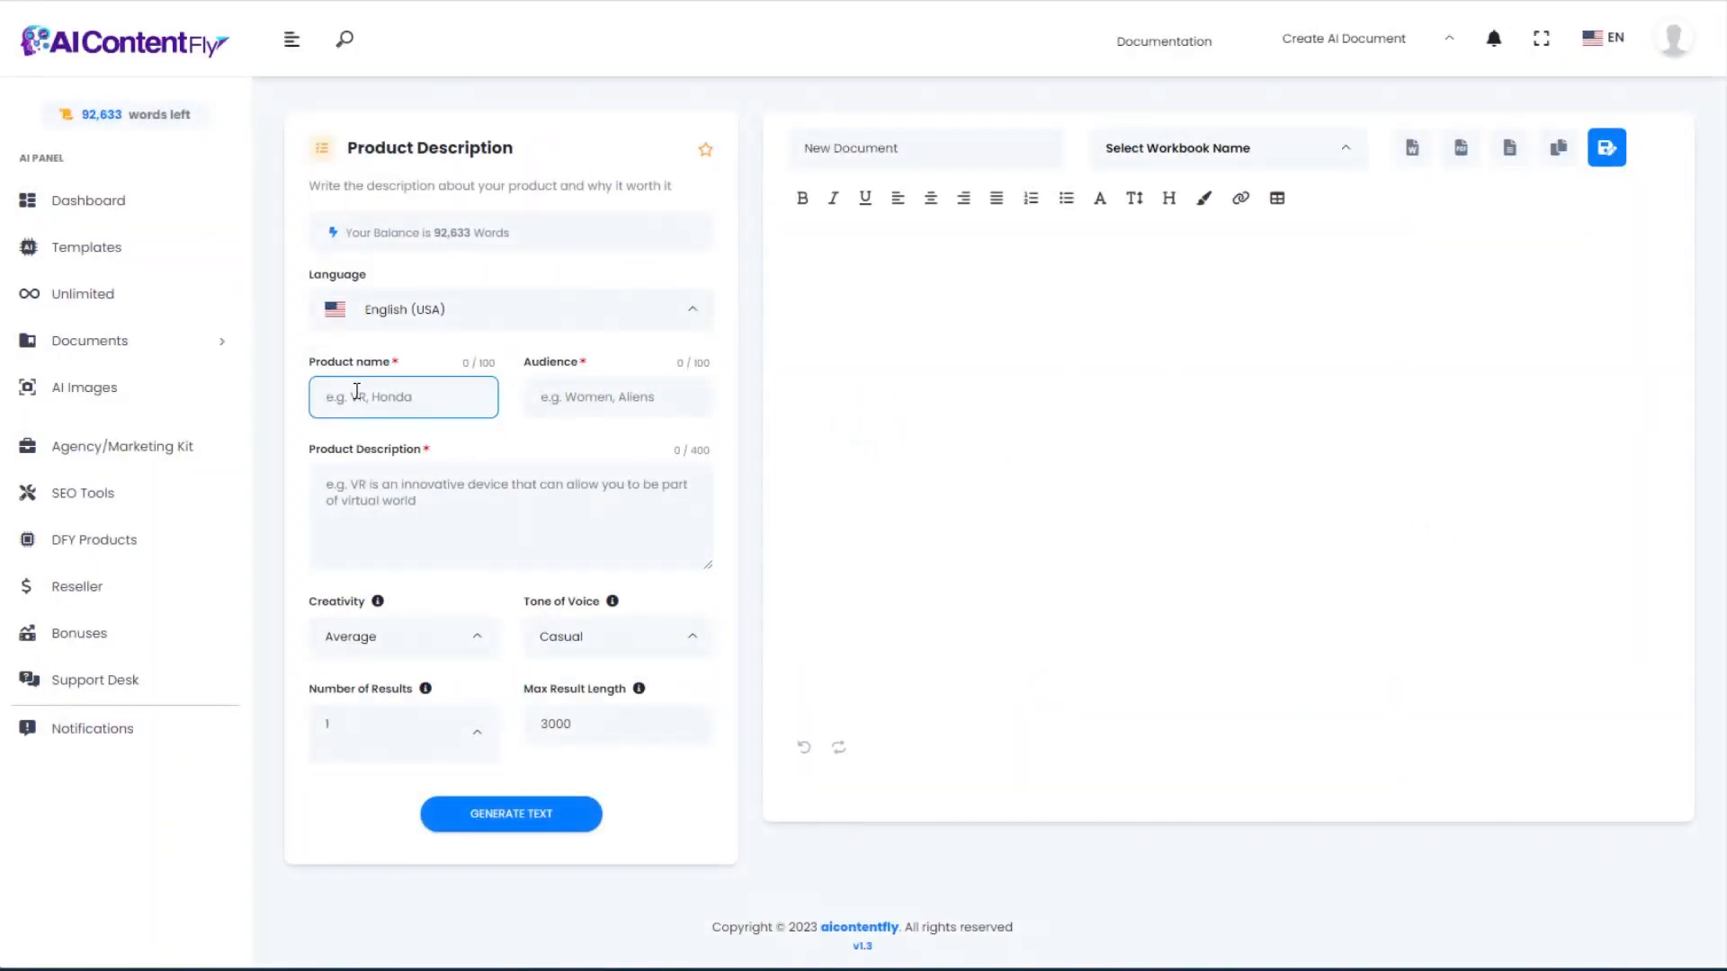
{"action": "type", "text": "Aquascaping Made Easy"}
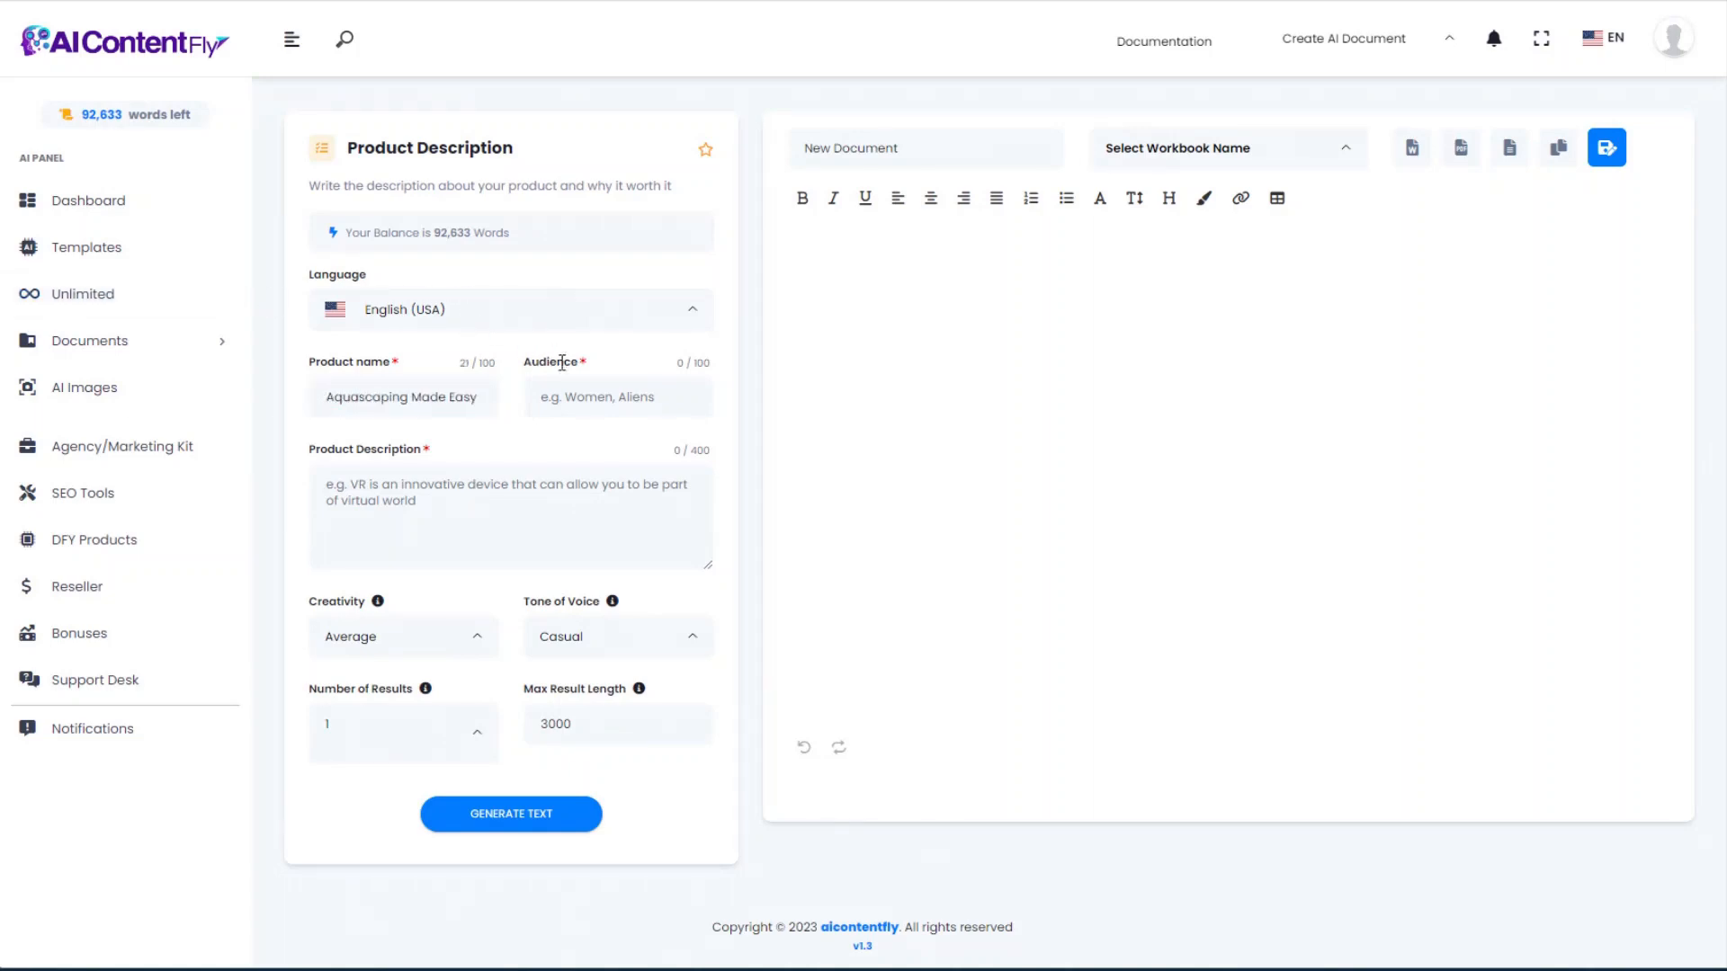
{"action": "left_click", "coordinate": [580, 398]}
{"action": "type", "text": "People who enjoy creating aquascapes in their aquariums"}
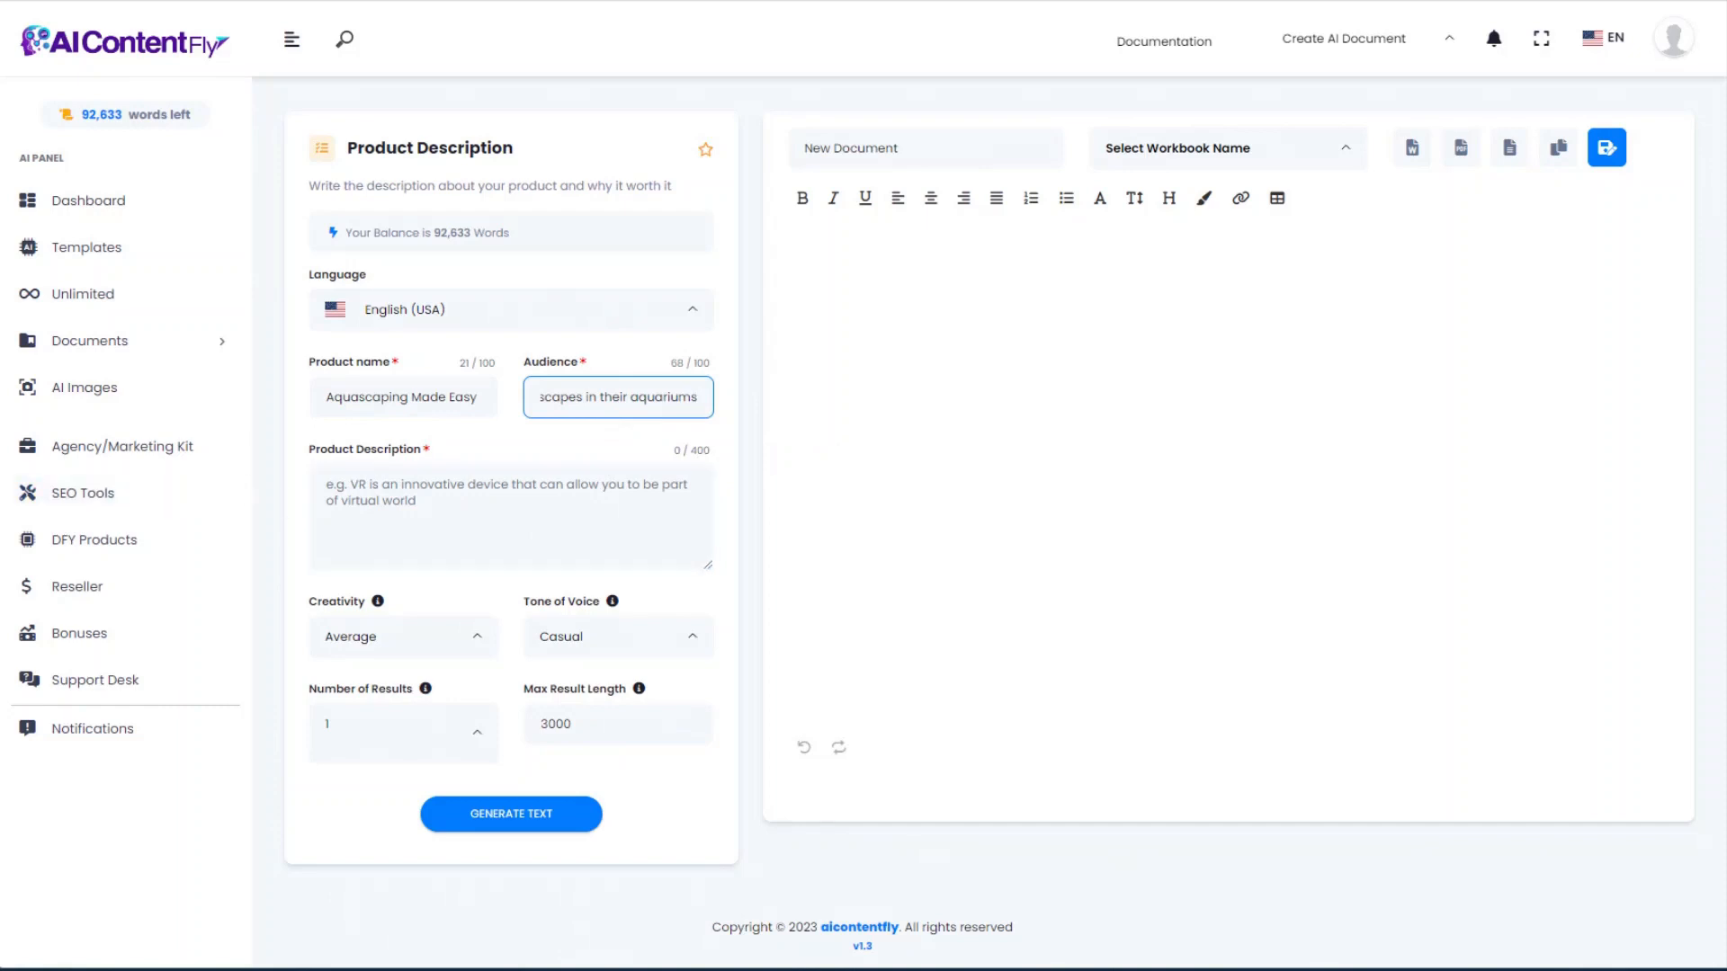
{"action": "left_click", "coordinate": [368, 502]}
{"action": "type", "text": "This is a video course containing 10 step by step videos teaching how to set up your own aquascape at home in your own aquarium."}
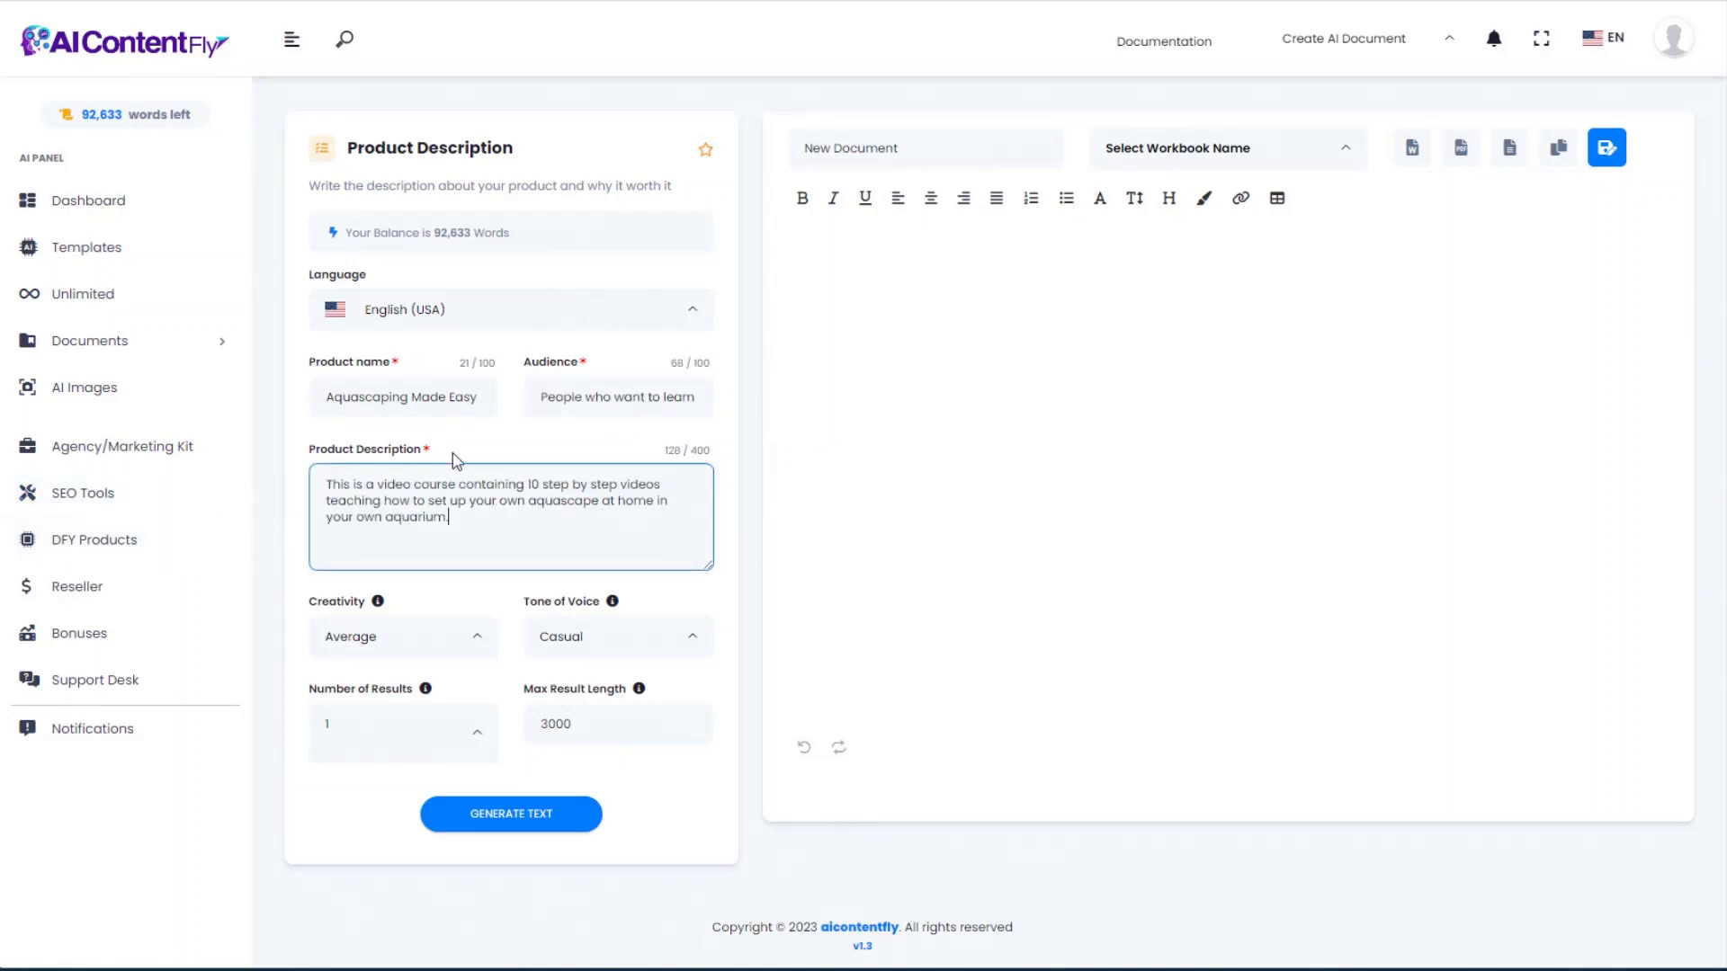
{"action": "key", "text": "ctrl+a"}
{"action": "left_click_drag", "start_coordinate": [349, 146], "coordinate": [520, 157]}
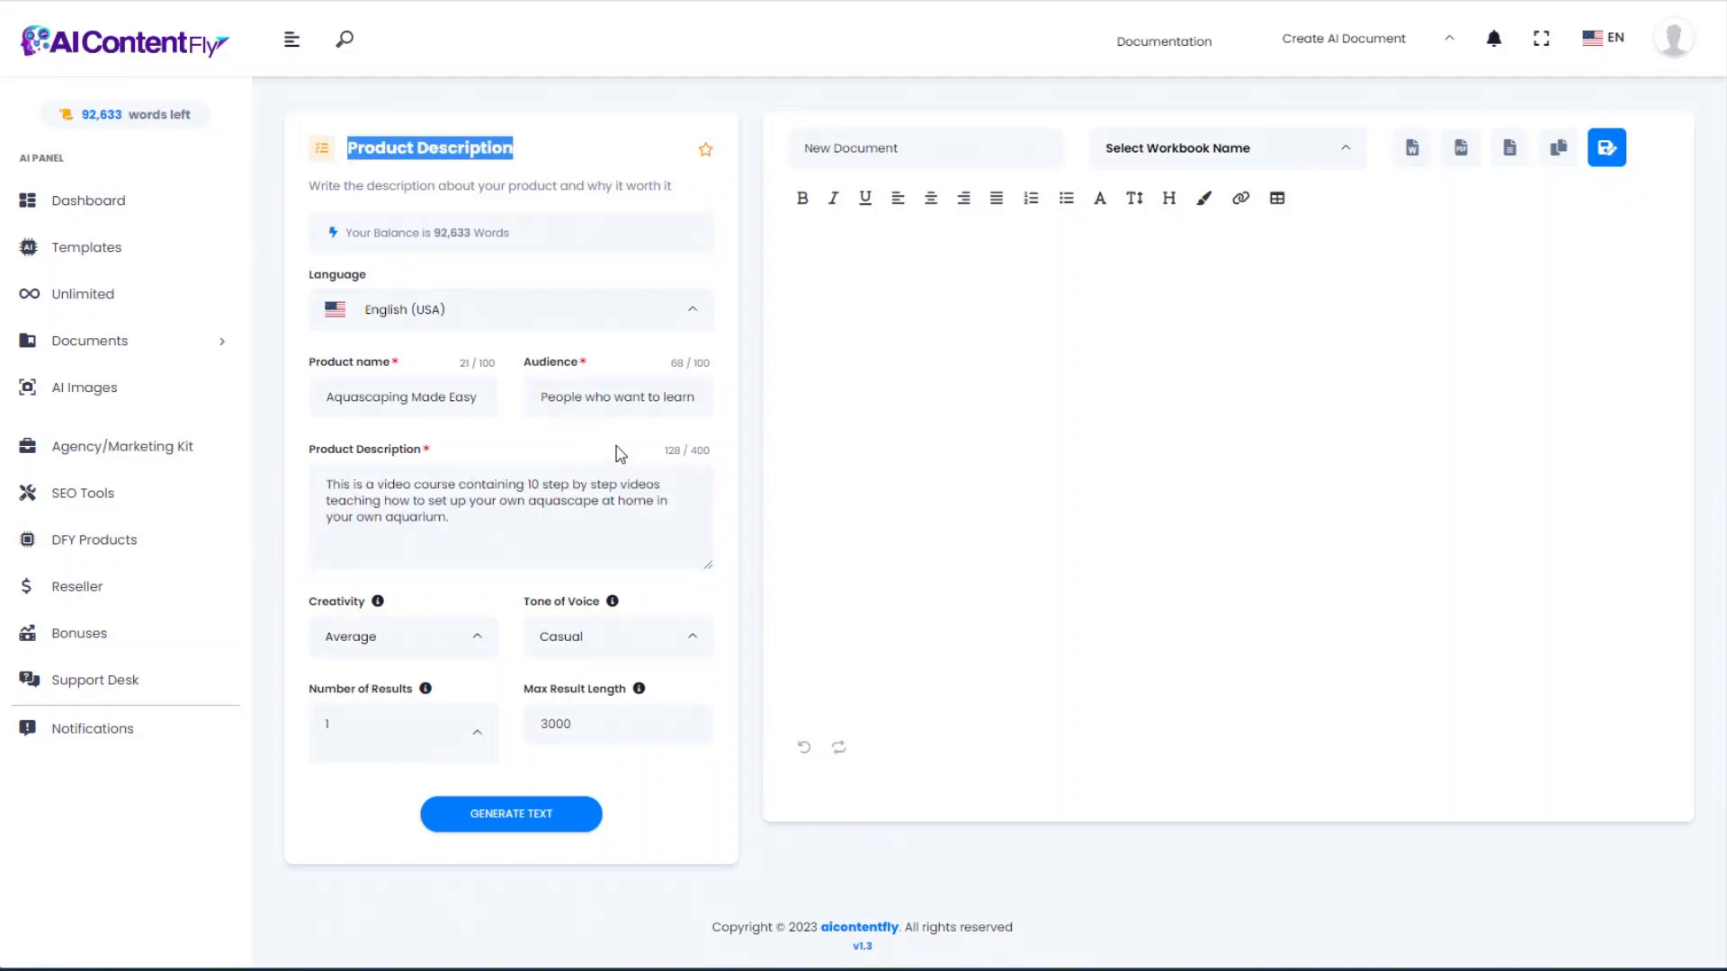
{"action": "left_click", "coordinate": [498, 516]}
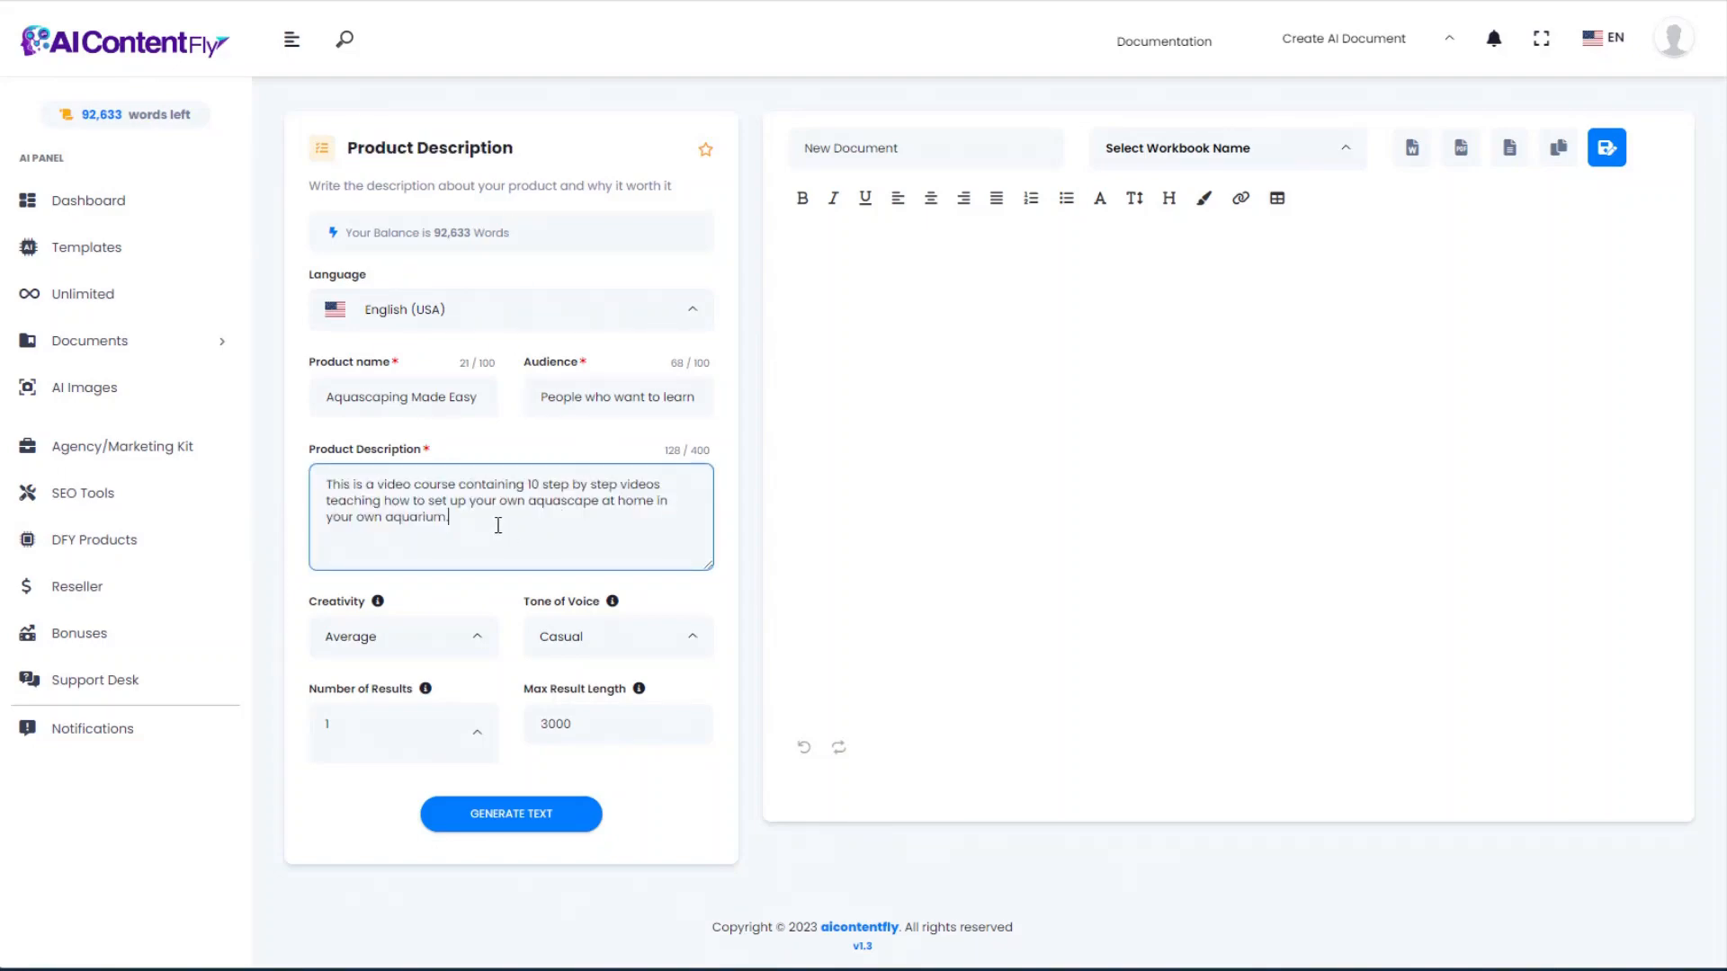
{"action": "left_click_drag", "start_coordinate": [452, 517], "coordinate": [329, 480]}
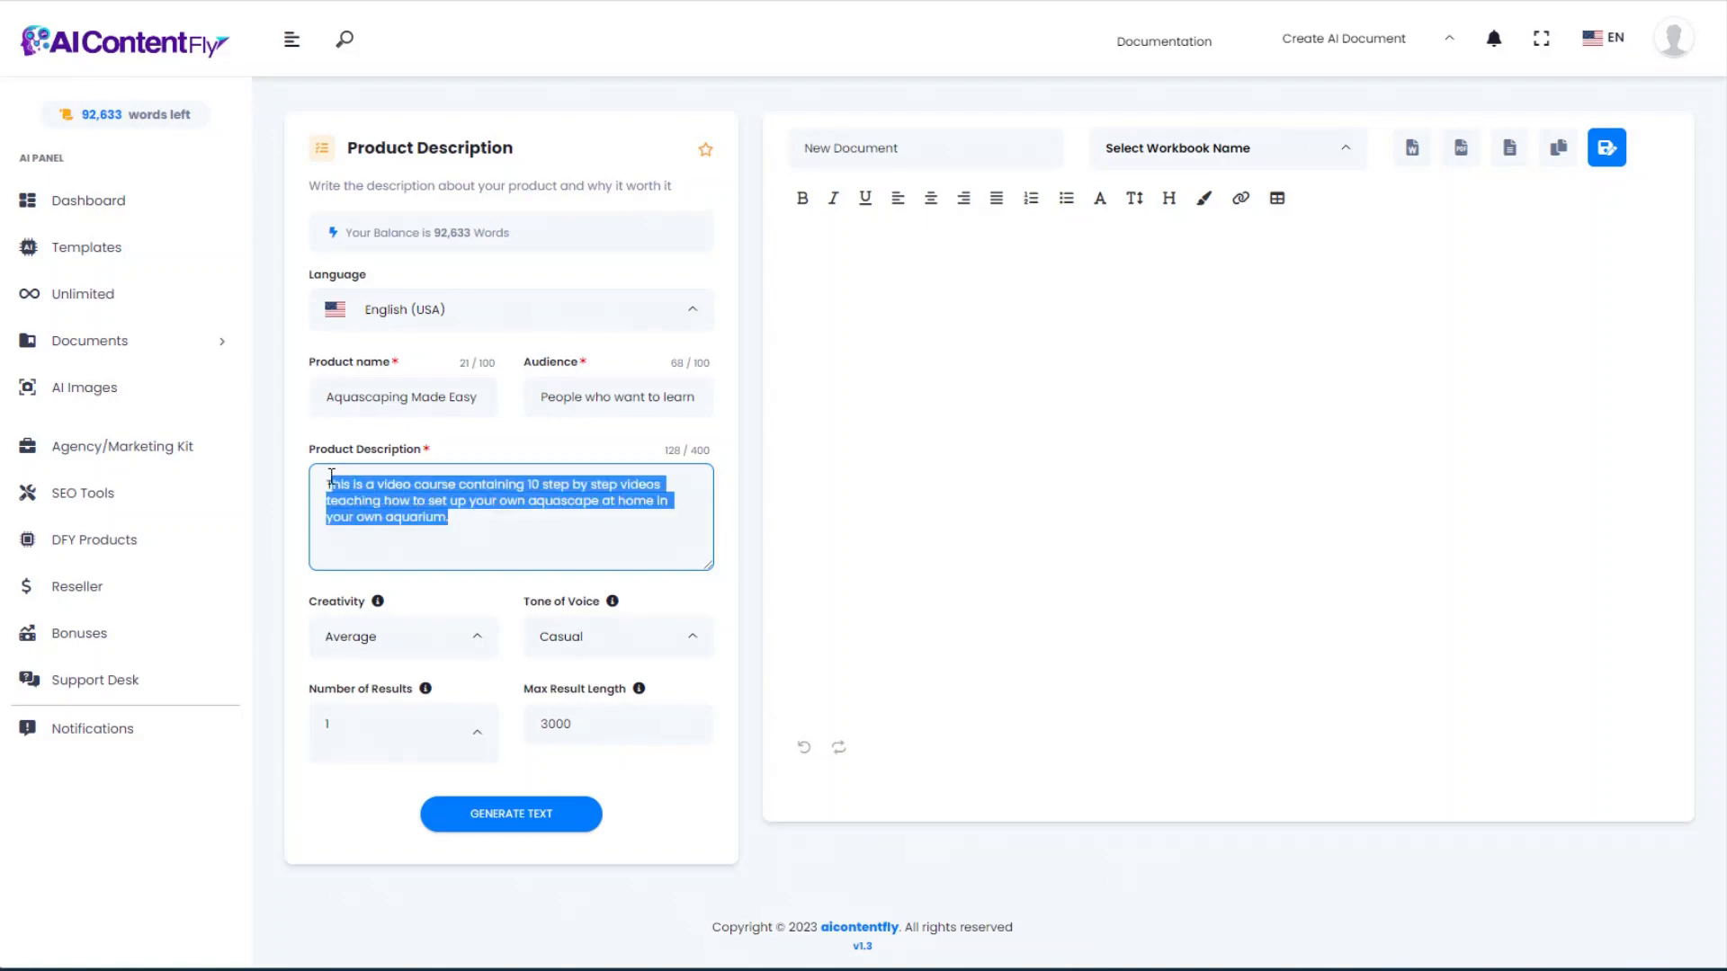
{"action": "left_click", "coordinate": [479, 520]}
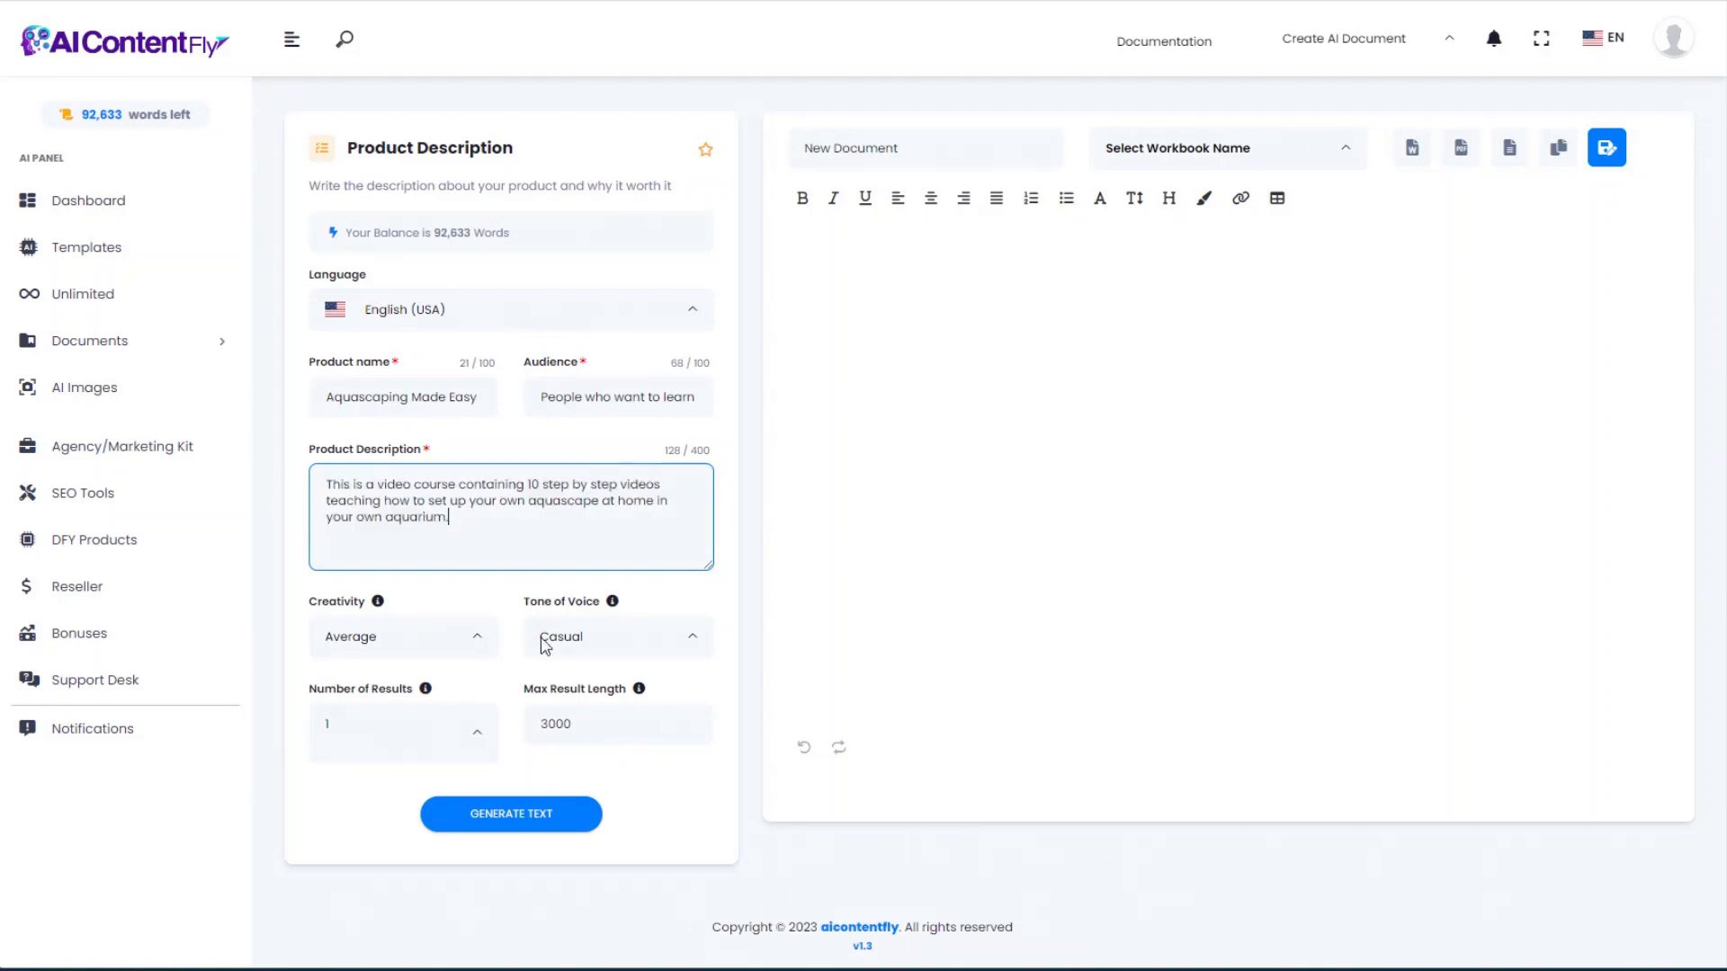
Step: Generate the three-paragraph course description, select the output, and return to Templates
{"action": "left_click", "coordinate": [529, 821]}
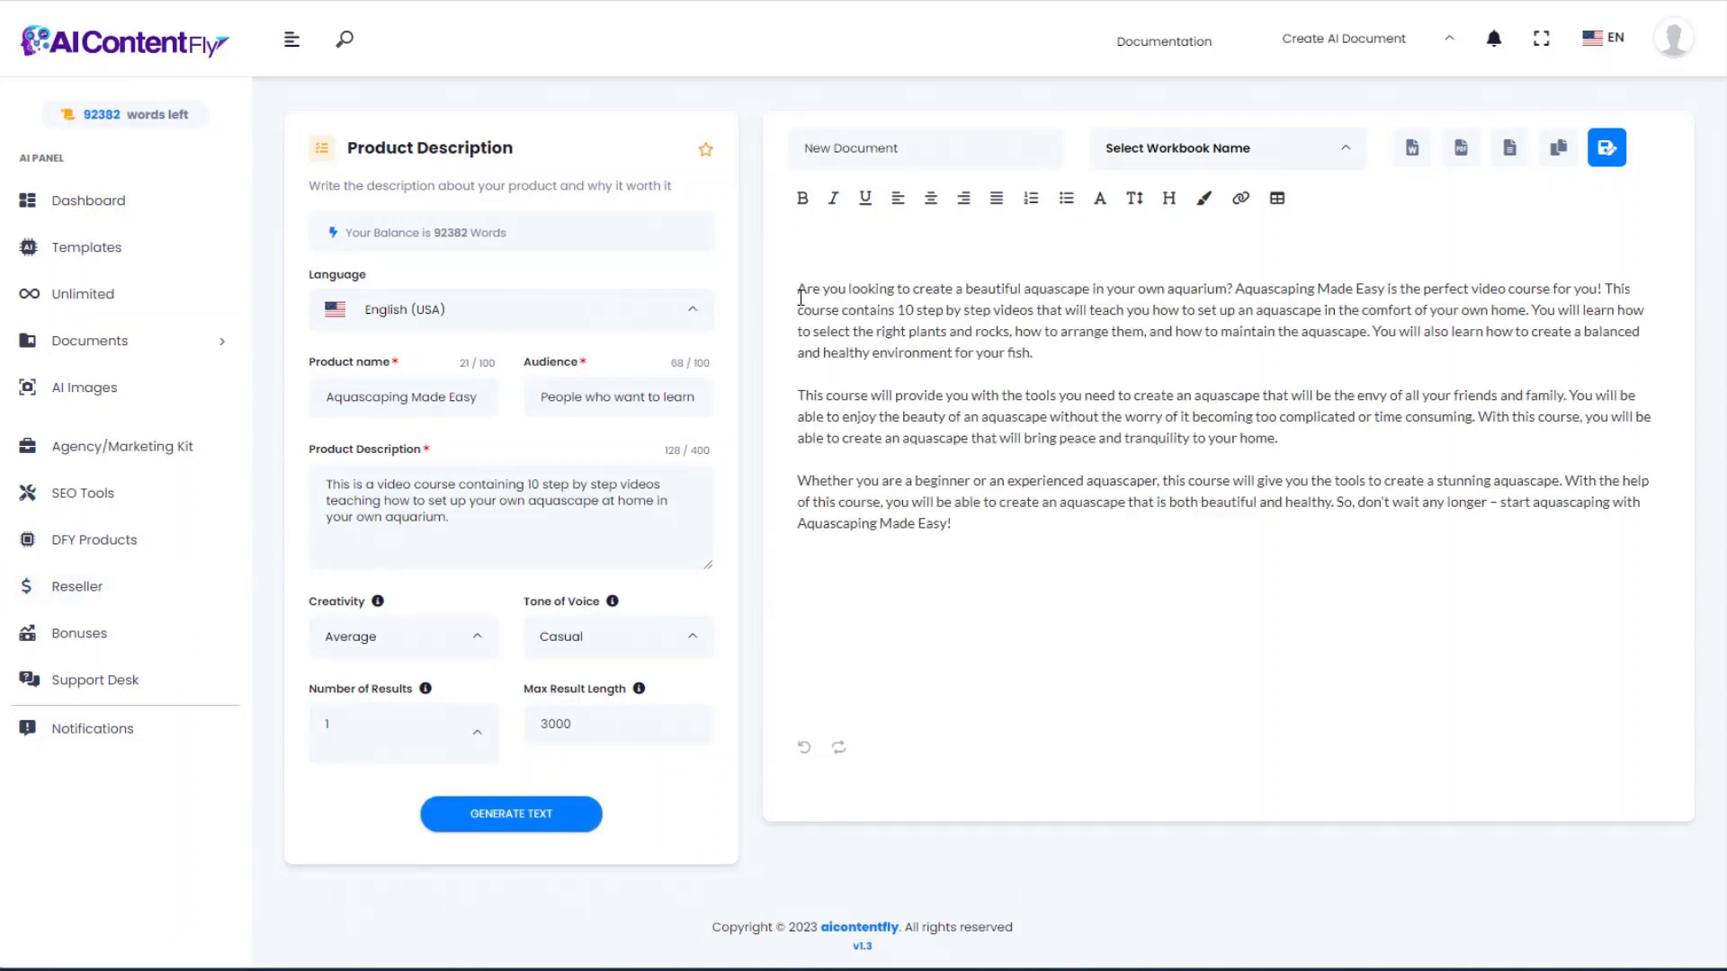
{"action": "left_click", "coordinate": [567, 518]}
{"action": "left_click_drag", "start_coordinate": [468, 533], "coordinate": [324, 490]}
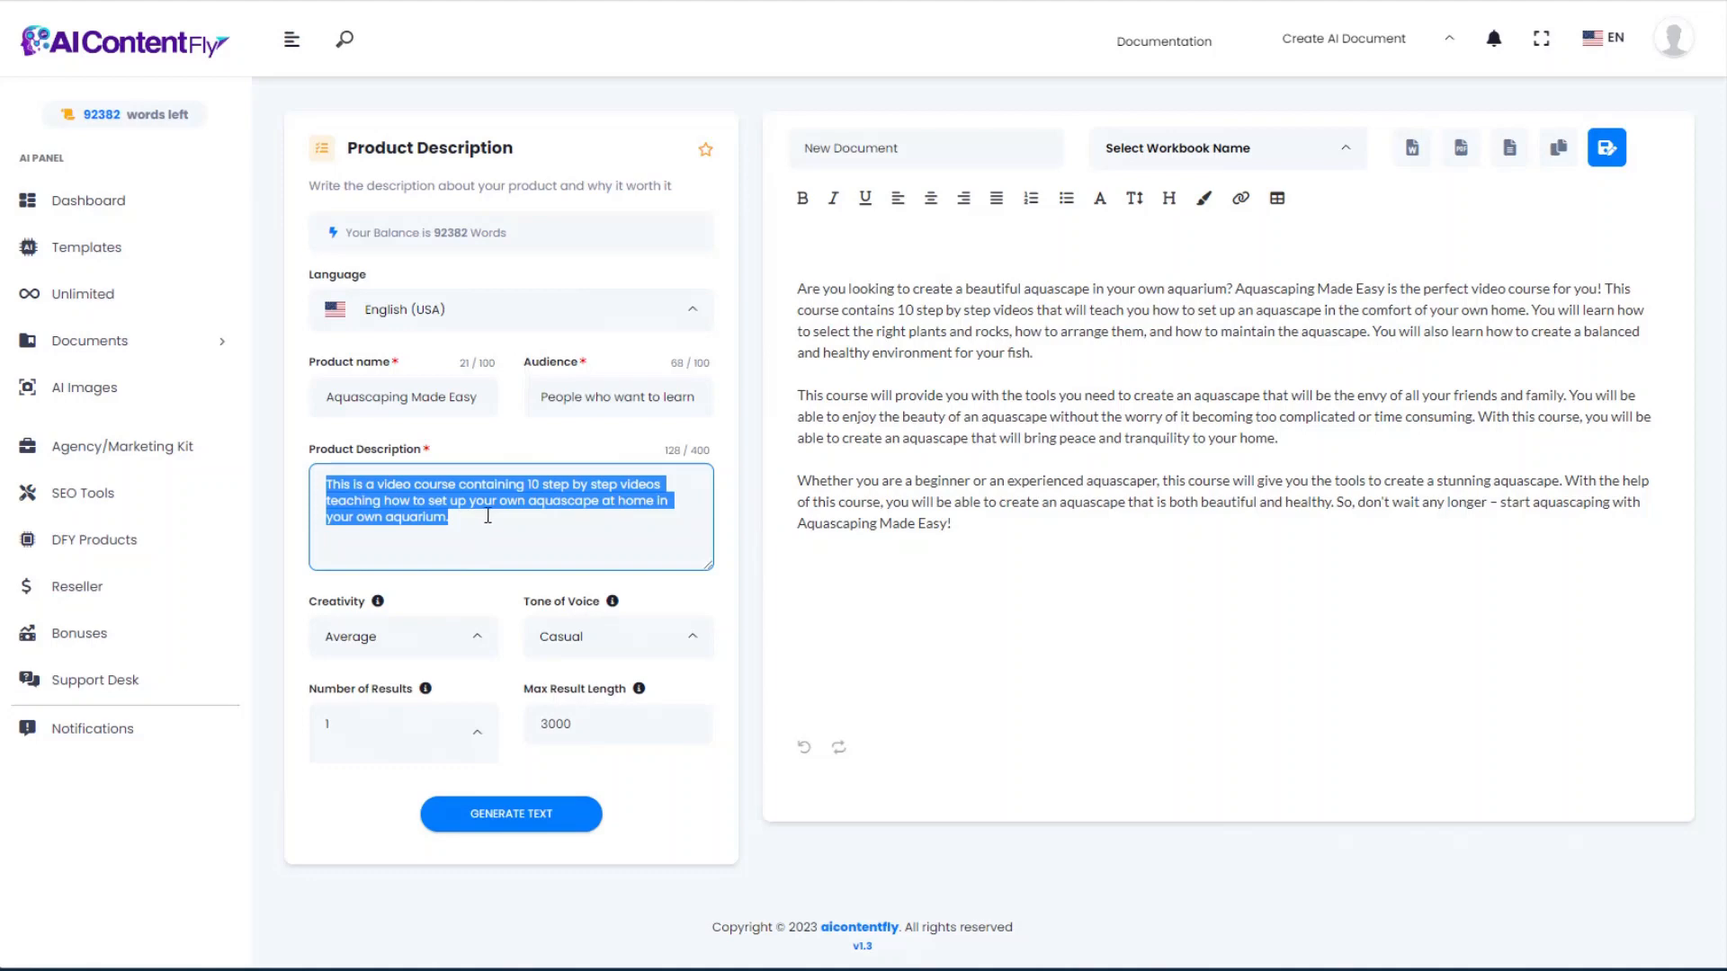
{"action": "left_click_drag", "start_coordinate": [800, 288], "coordinate": [921, 420]}
{"action": "left_click_drag", "start_coordinate": [971, 517], "coordinate": [781, 302]}
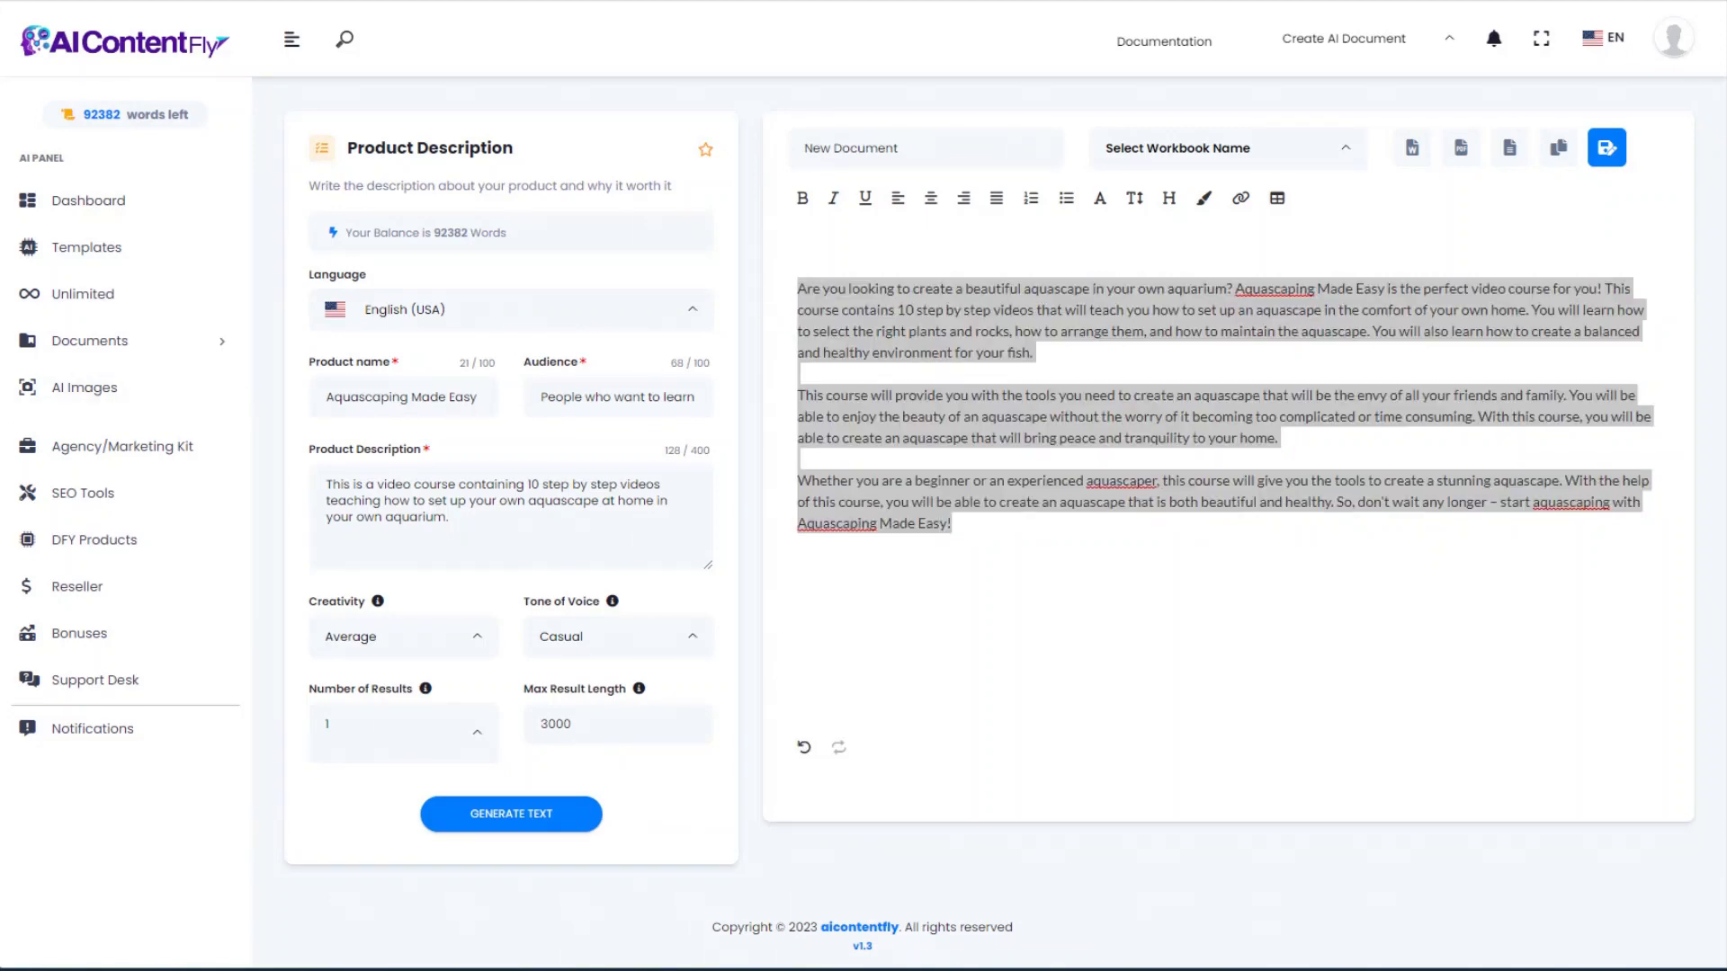
{"action": "key", "text": "alt+Left"}
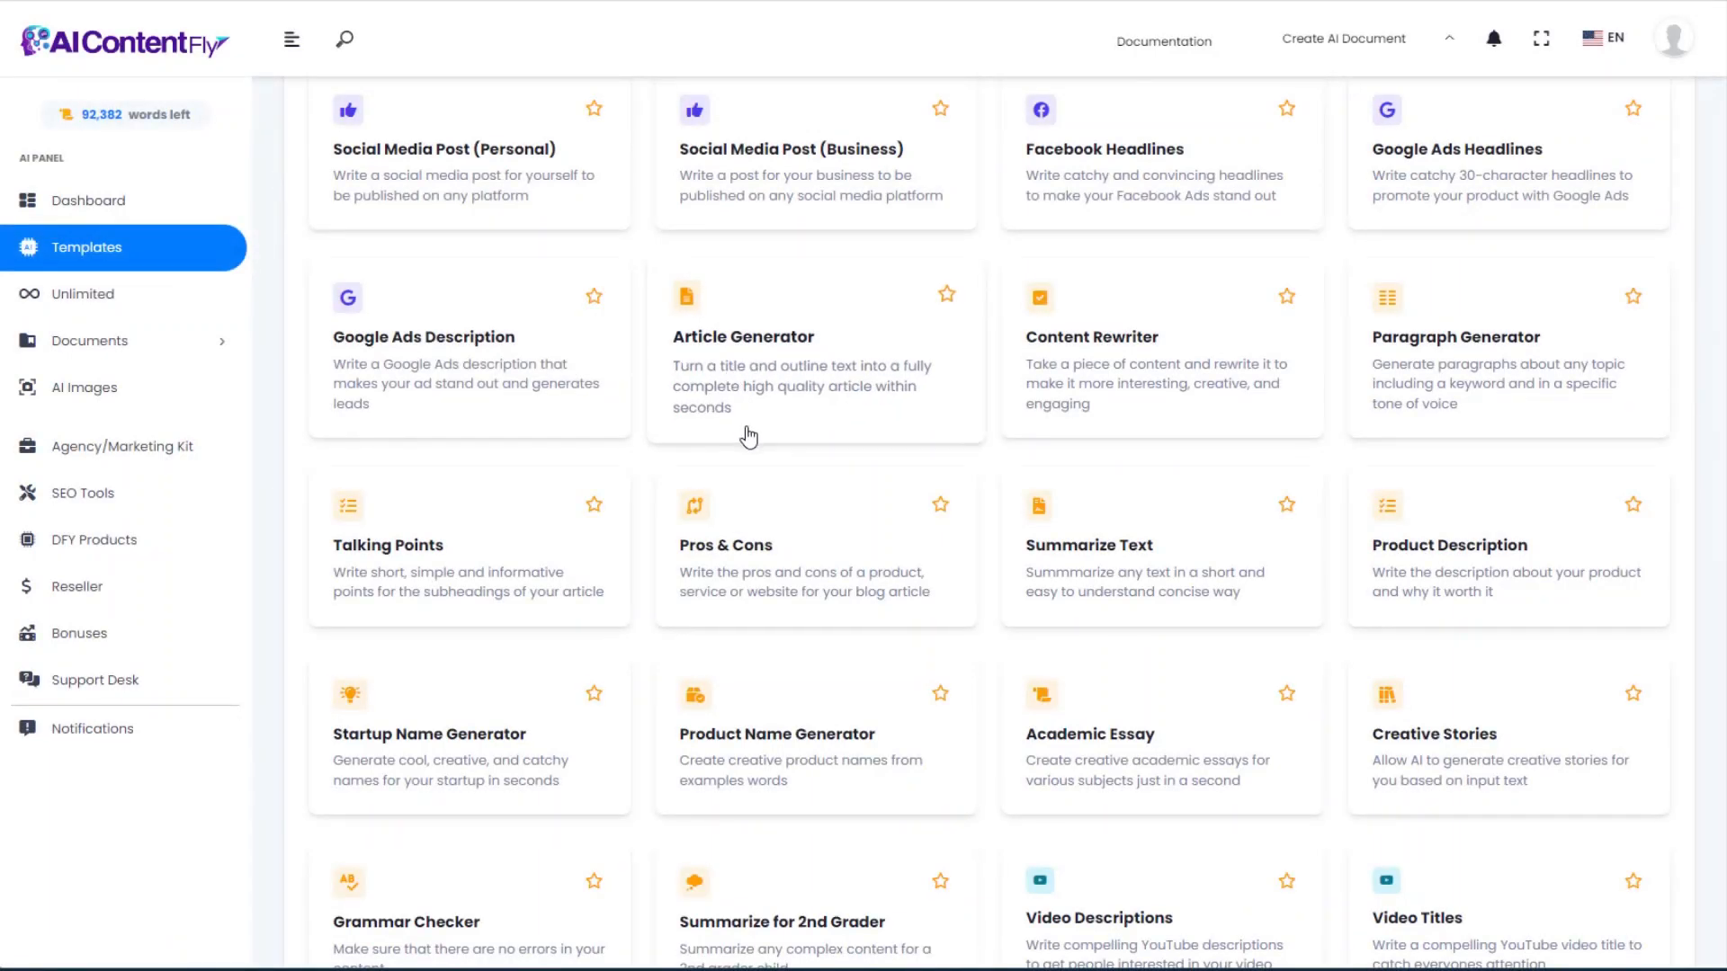
Step: Generate ten aquascaping startup names, like AquaScape Dreams and Aquascape Architects, from seed words and a description
{"action": "left_click", "coordinate": [493, 744]}
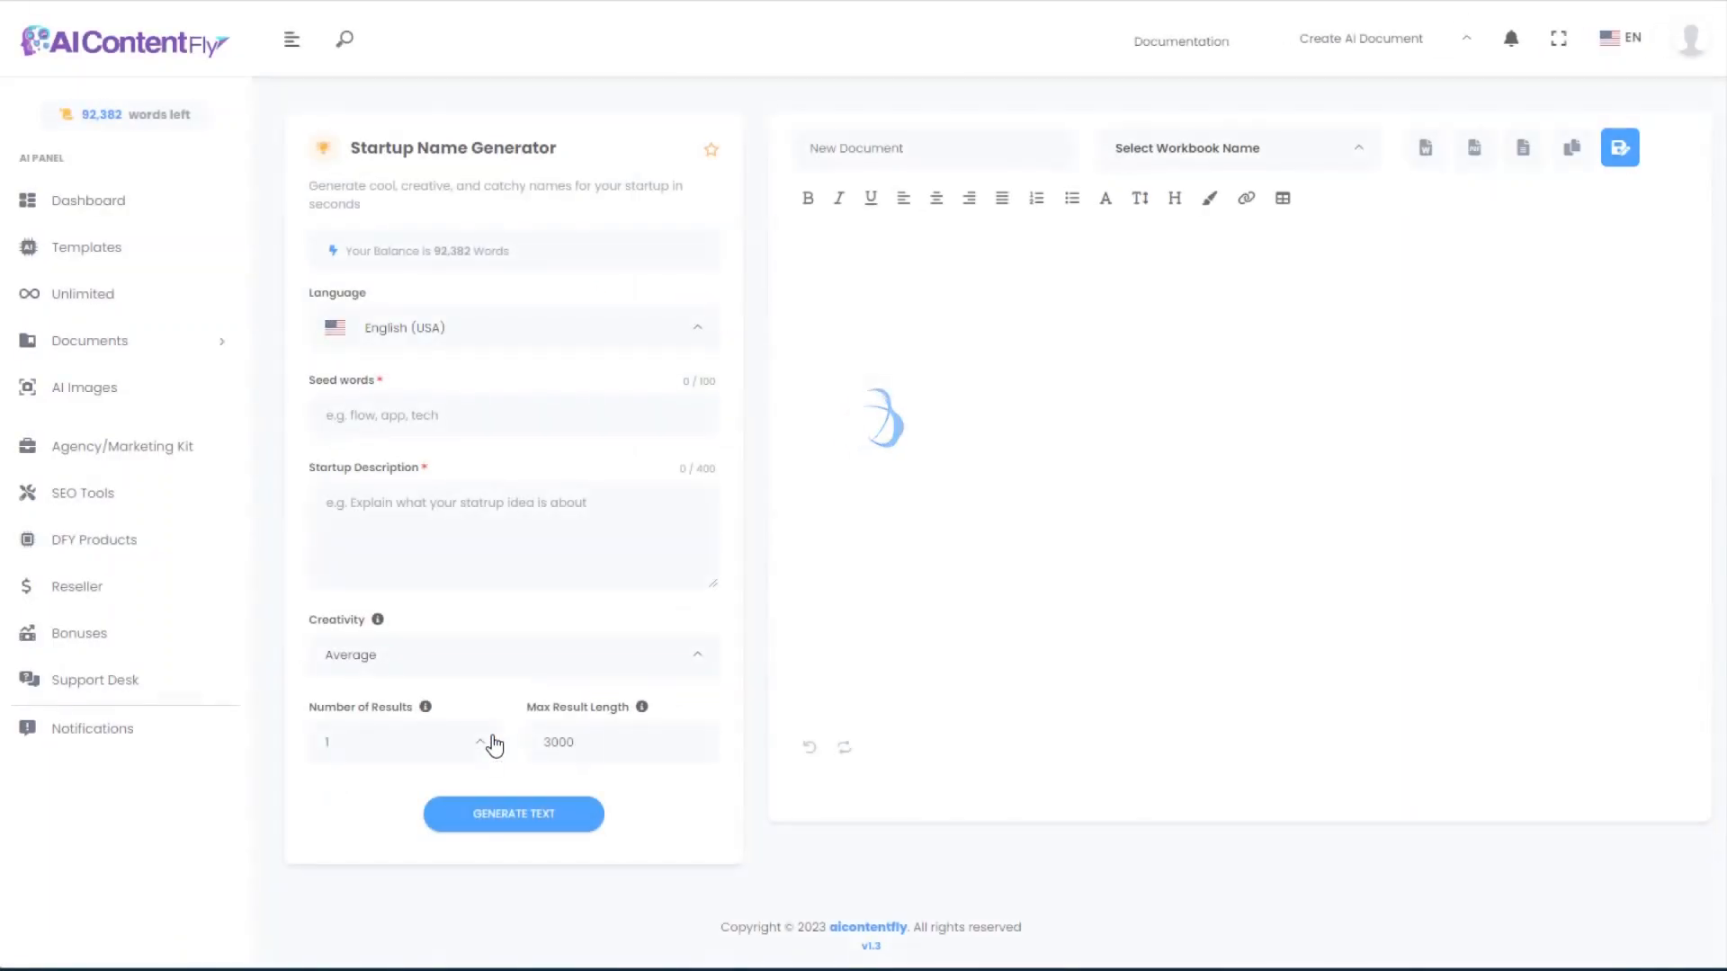
{"action": "type", "text": "aquascaping, aquarium, aquascaping supplies, aquascaping design"}
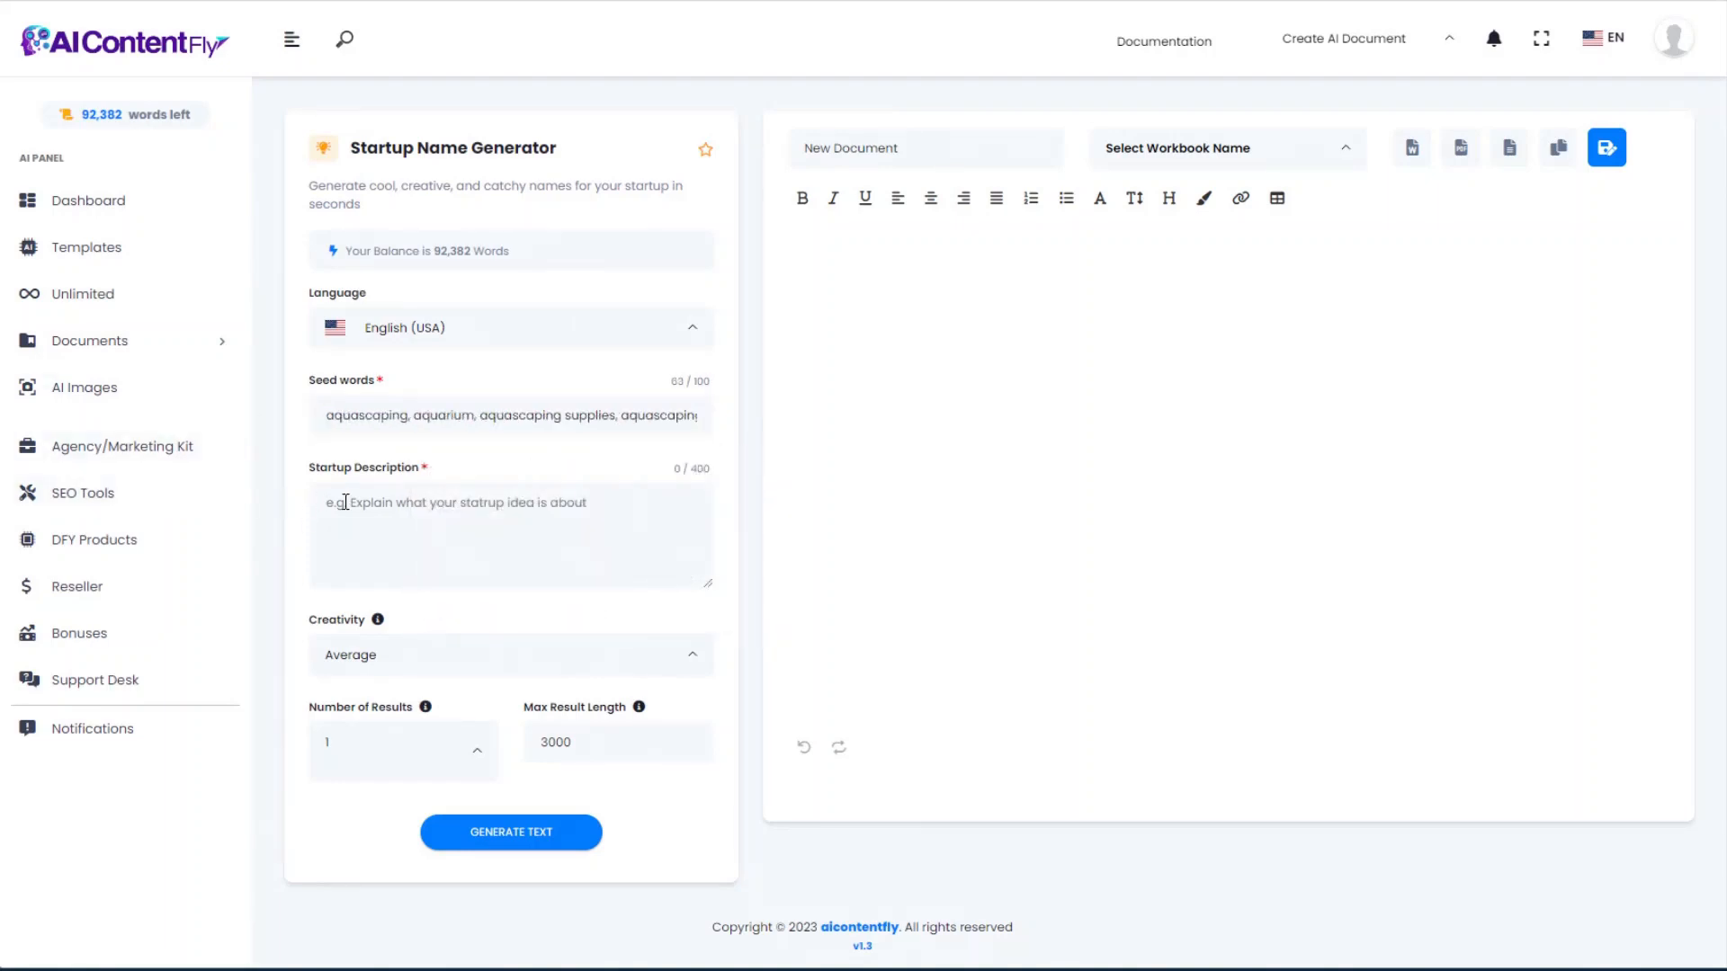
{"action": "left_click", "coordinate": [322, 529]}
{"action": "type", "text": "We help aquascaping enthusiasts build the best underwater environments in their aquariums. We sell aquascaping supplies and provide design services for aquascapes."}
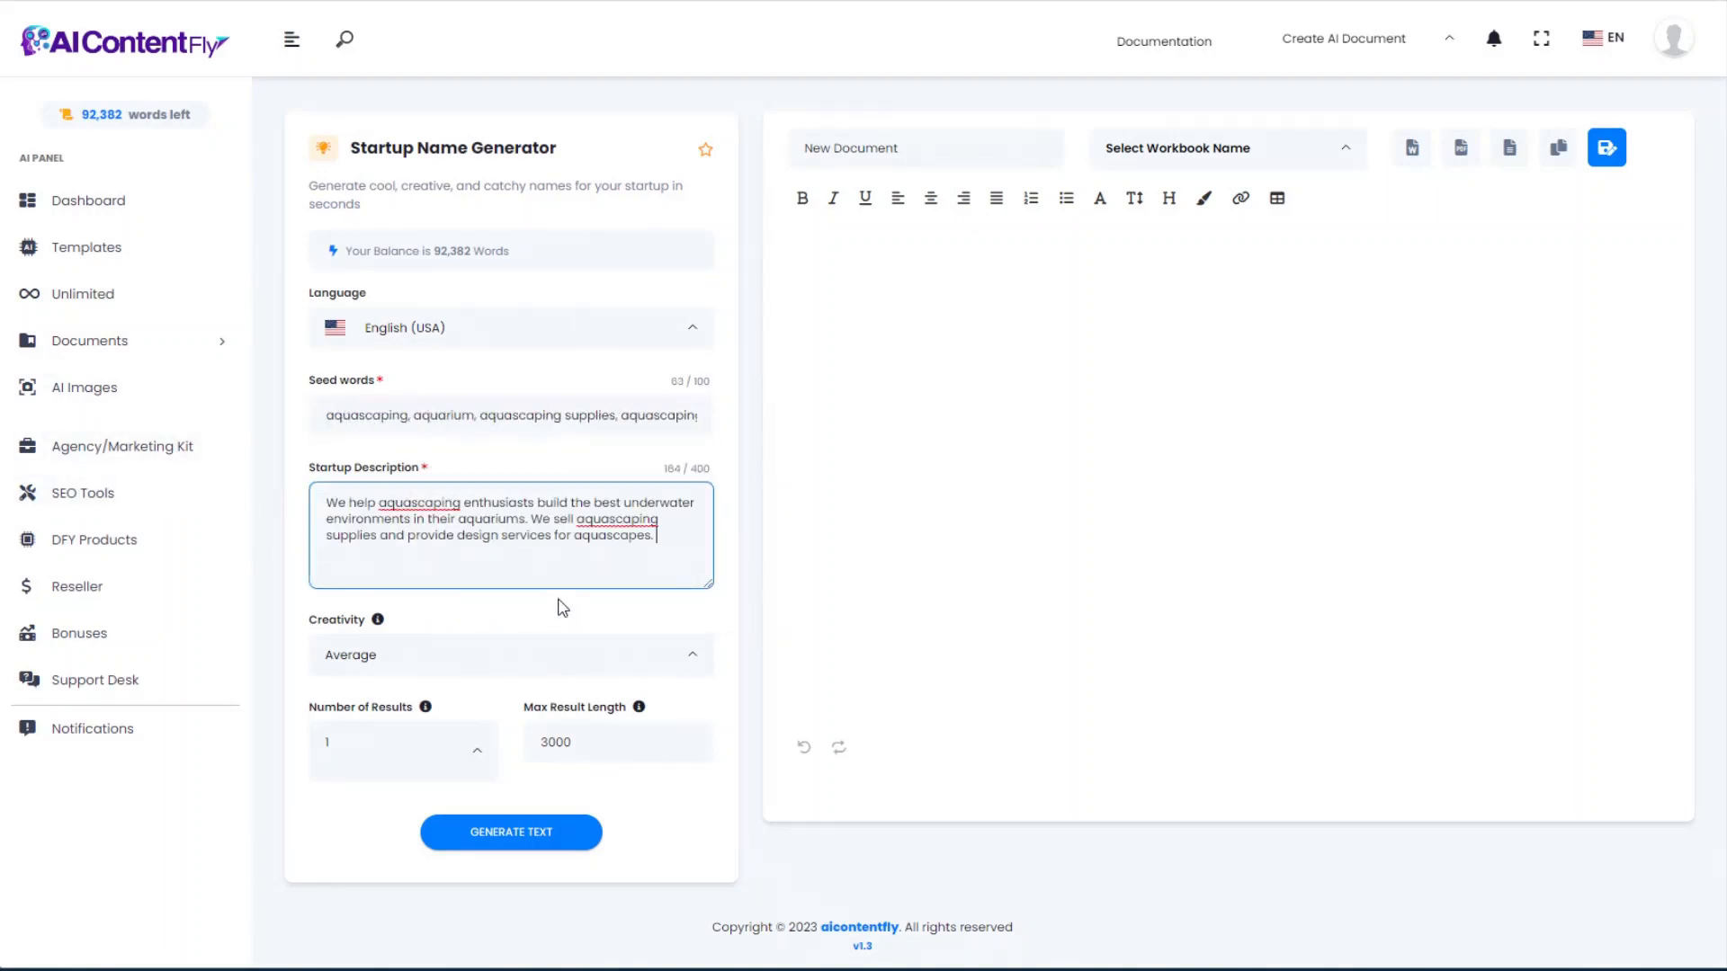
{"action": "left_click", "coordinate": [518, 833]}
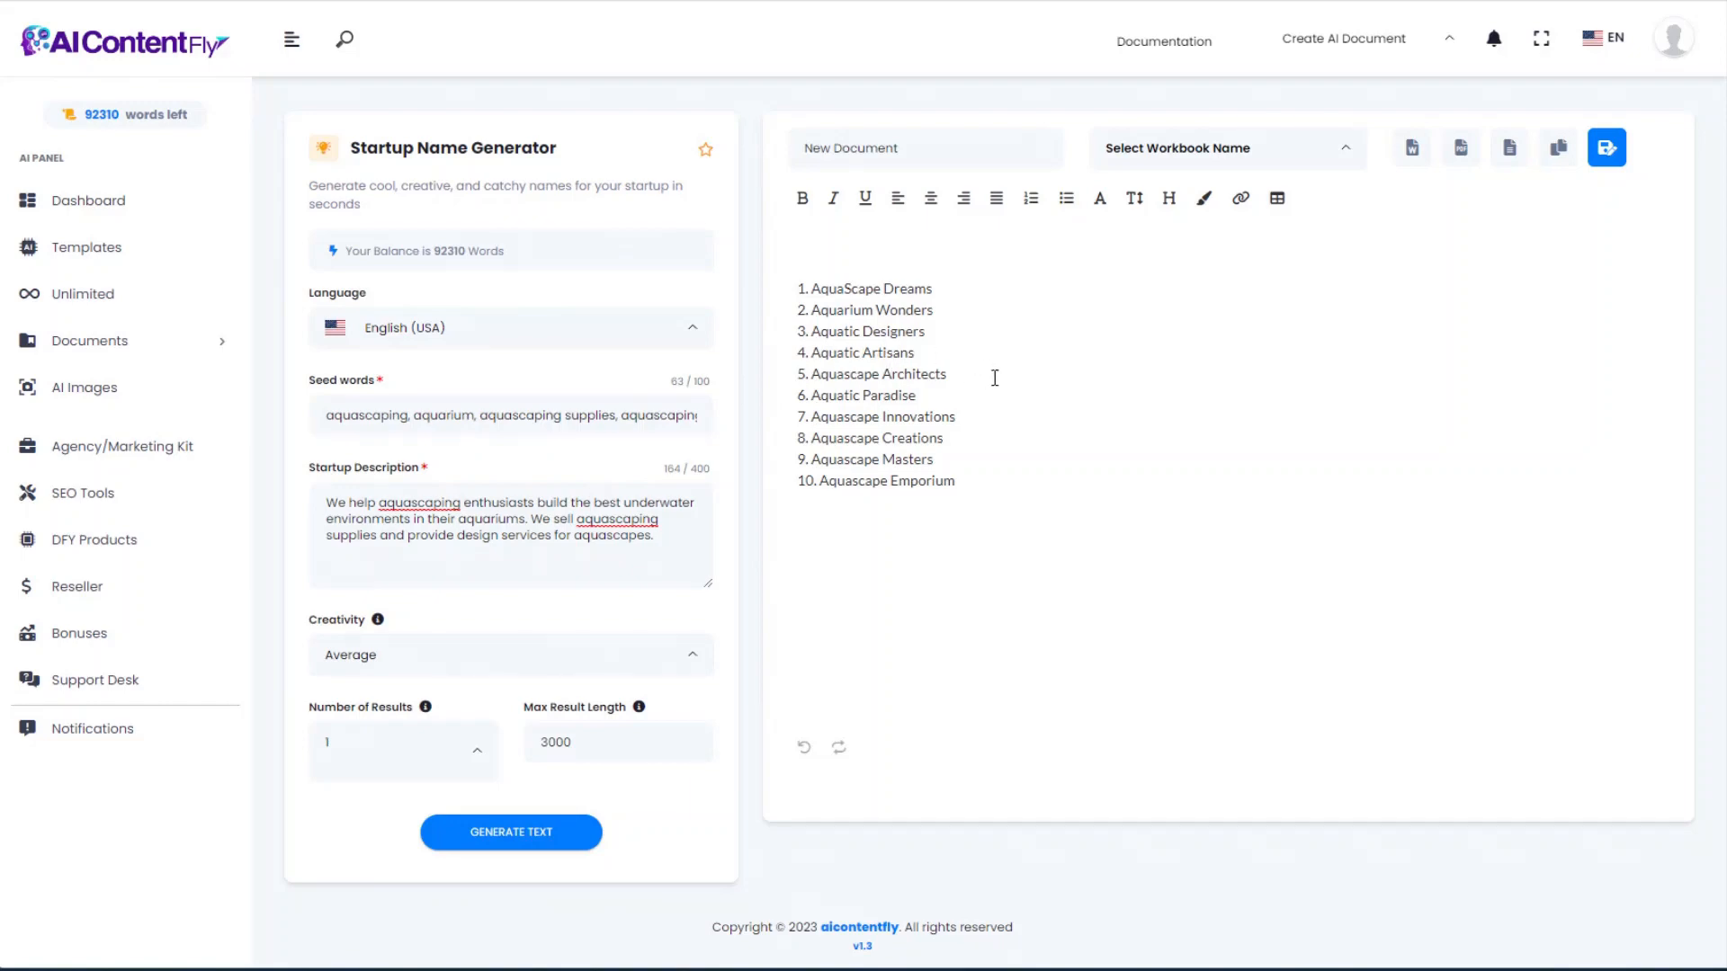
{"action": "left_click_drag", "start_coordinate": [955, 372], "coordinate": [814, 375]}
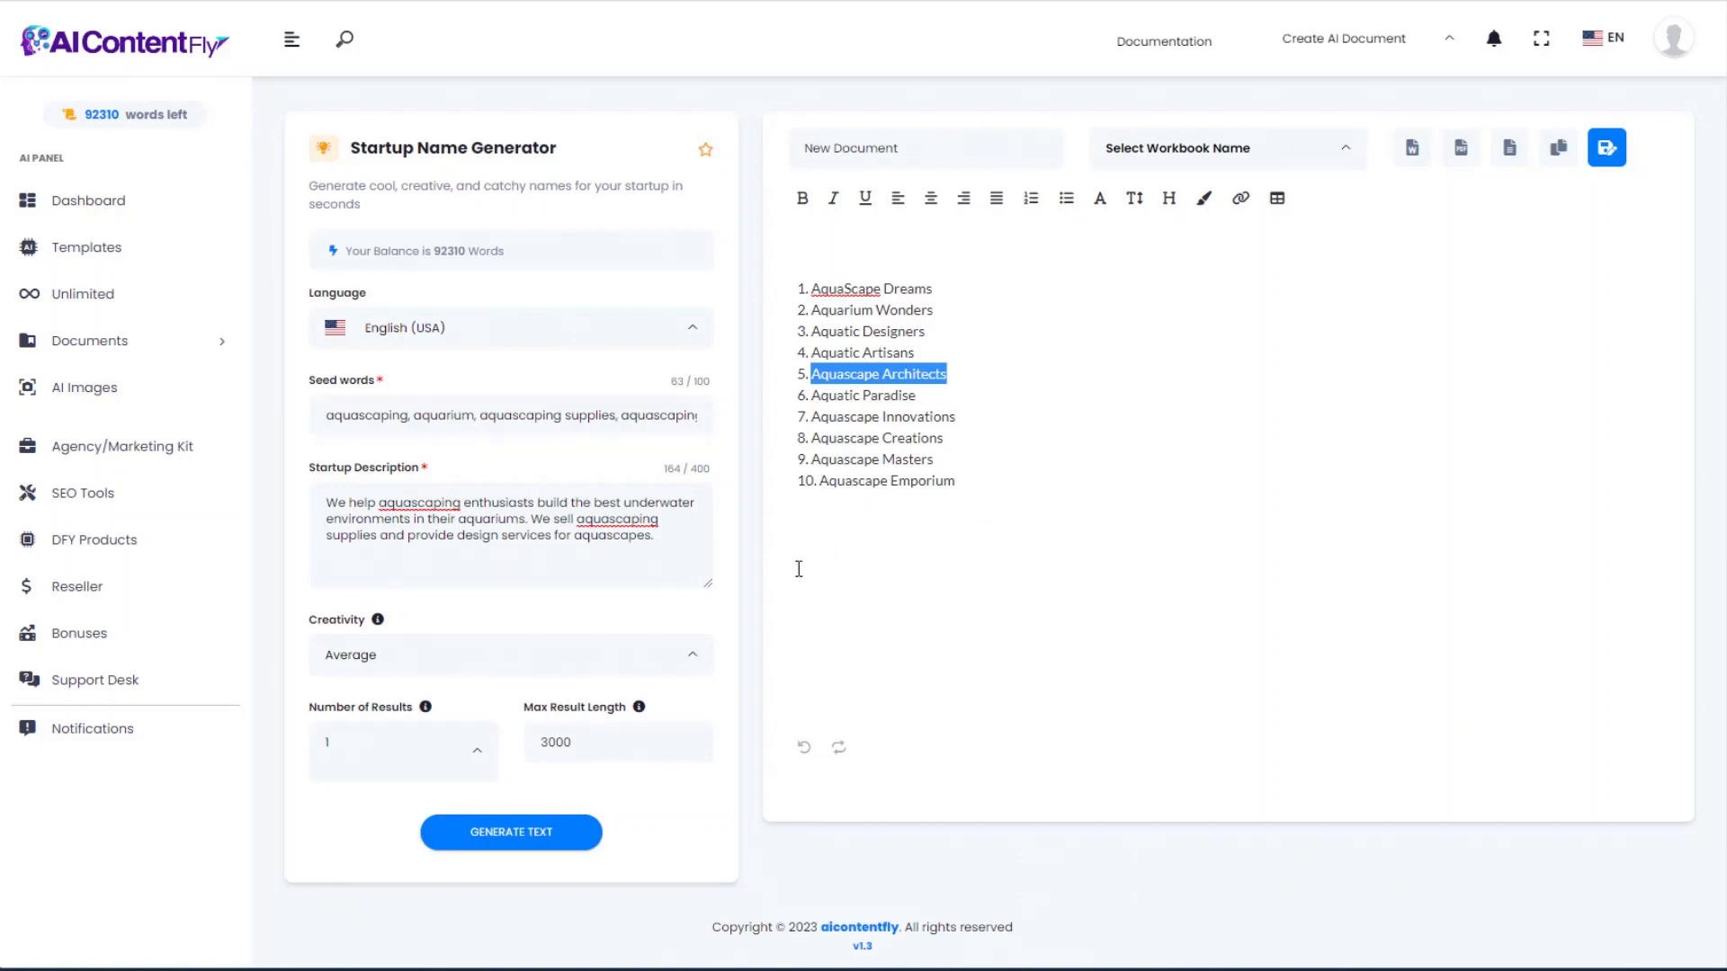
{"action": "left_click", "coordinate": [28, 2]}
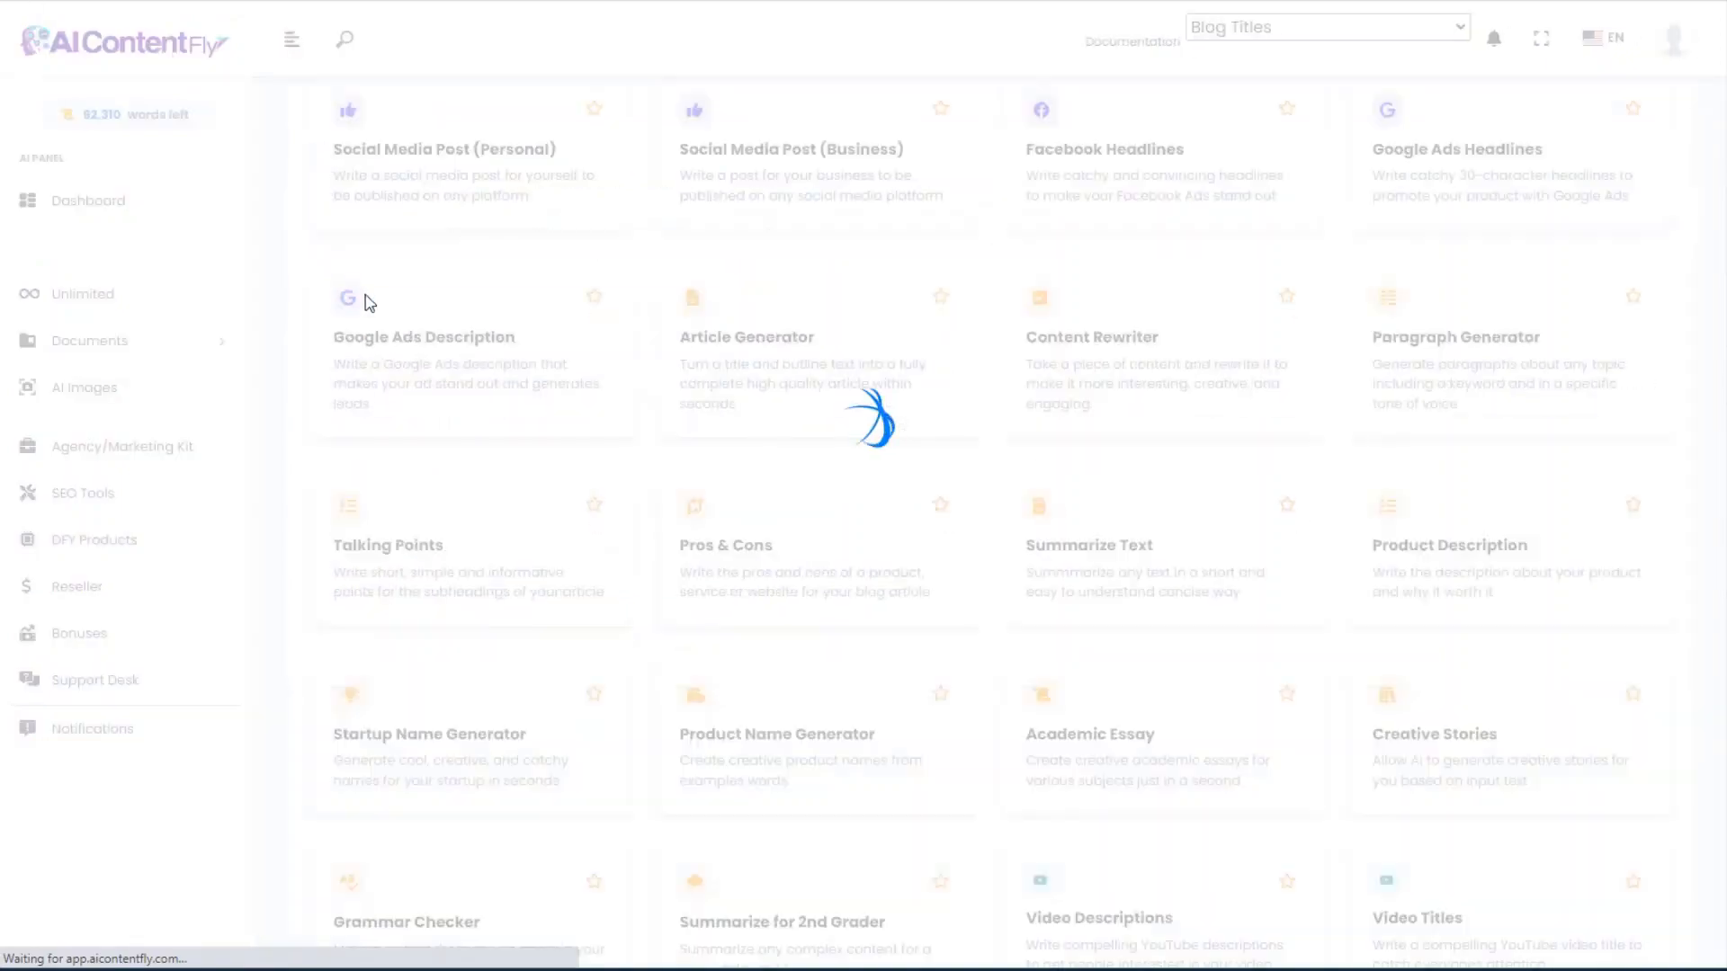
Step: Open the Academic Essay template and put the cursor in its empty Essay Title field
{"action": "scroll", "coordinate": [1164, 642], "scroll_direction": "down", "scroll_amount": 2}
{"action": "scroll", "coordinate": [1166, 644], "scroll_direction": "down", "scroll_amount": 4}
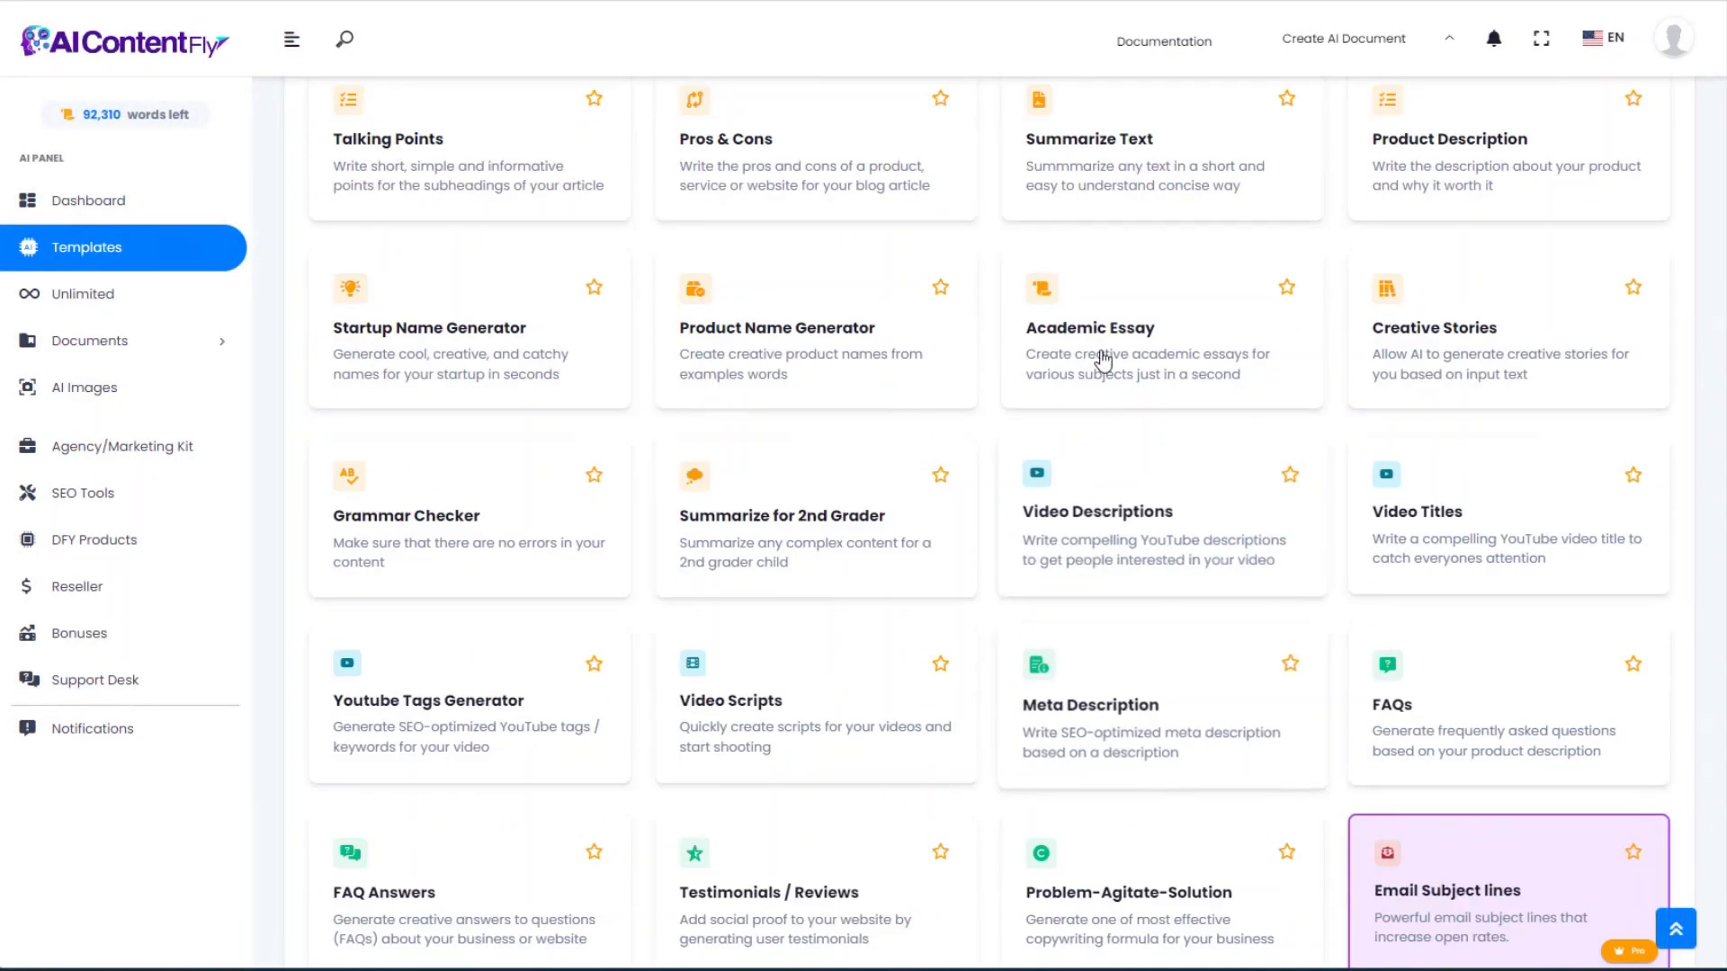
{"action": "left_click", "coordinate": [1091, 225]}
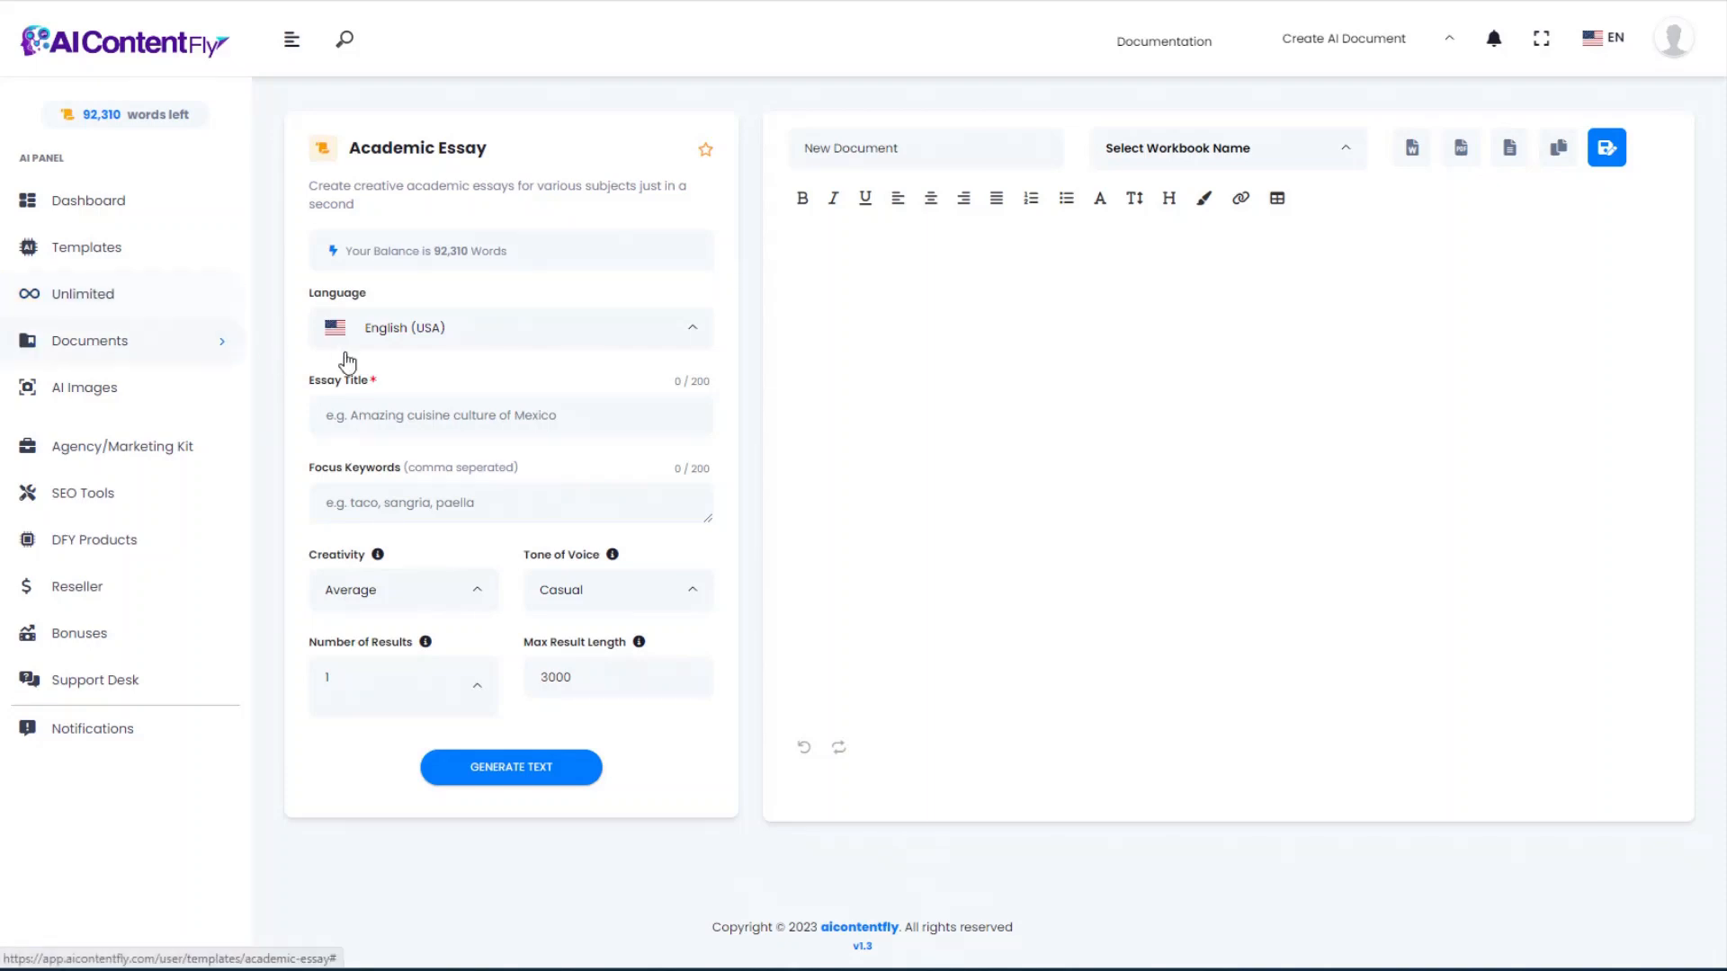
{"action": "left_click", "coordinate": [437, 419]}
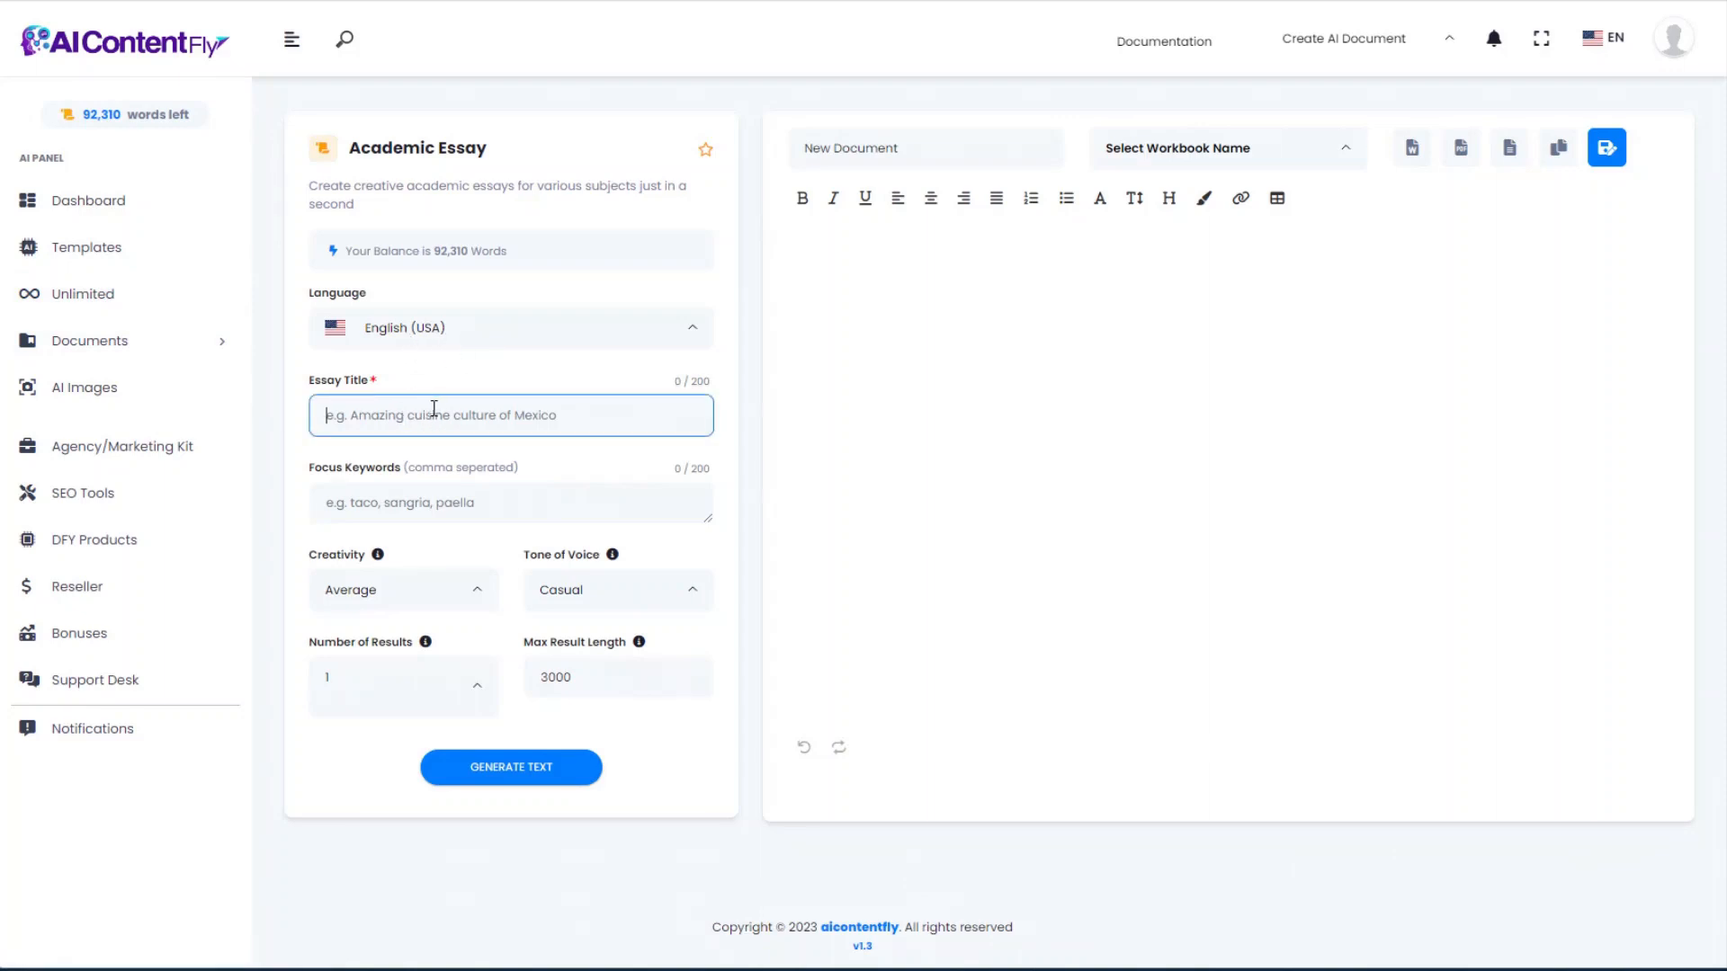
Step: Enter the aquascape science essay title and the eight aquascaping focus keywords
{"action": "type", "text": "The Scientific Factors that All Aquascape Creators Should Understand"}
{"action": "left_click_drag", "start_coordinate": [391, 419], "coordinate": [610, 420]}
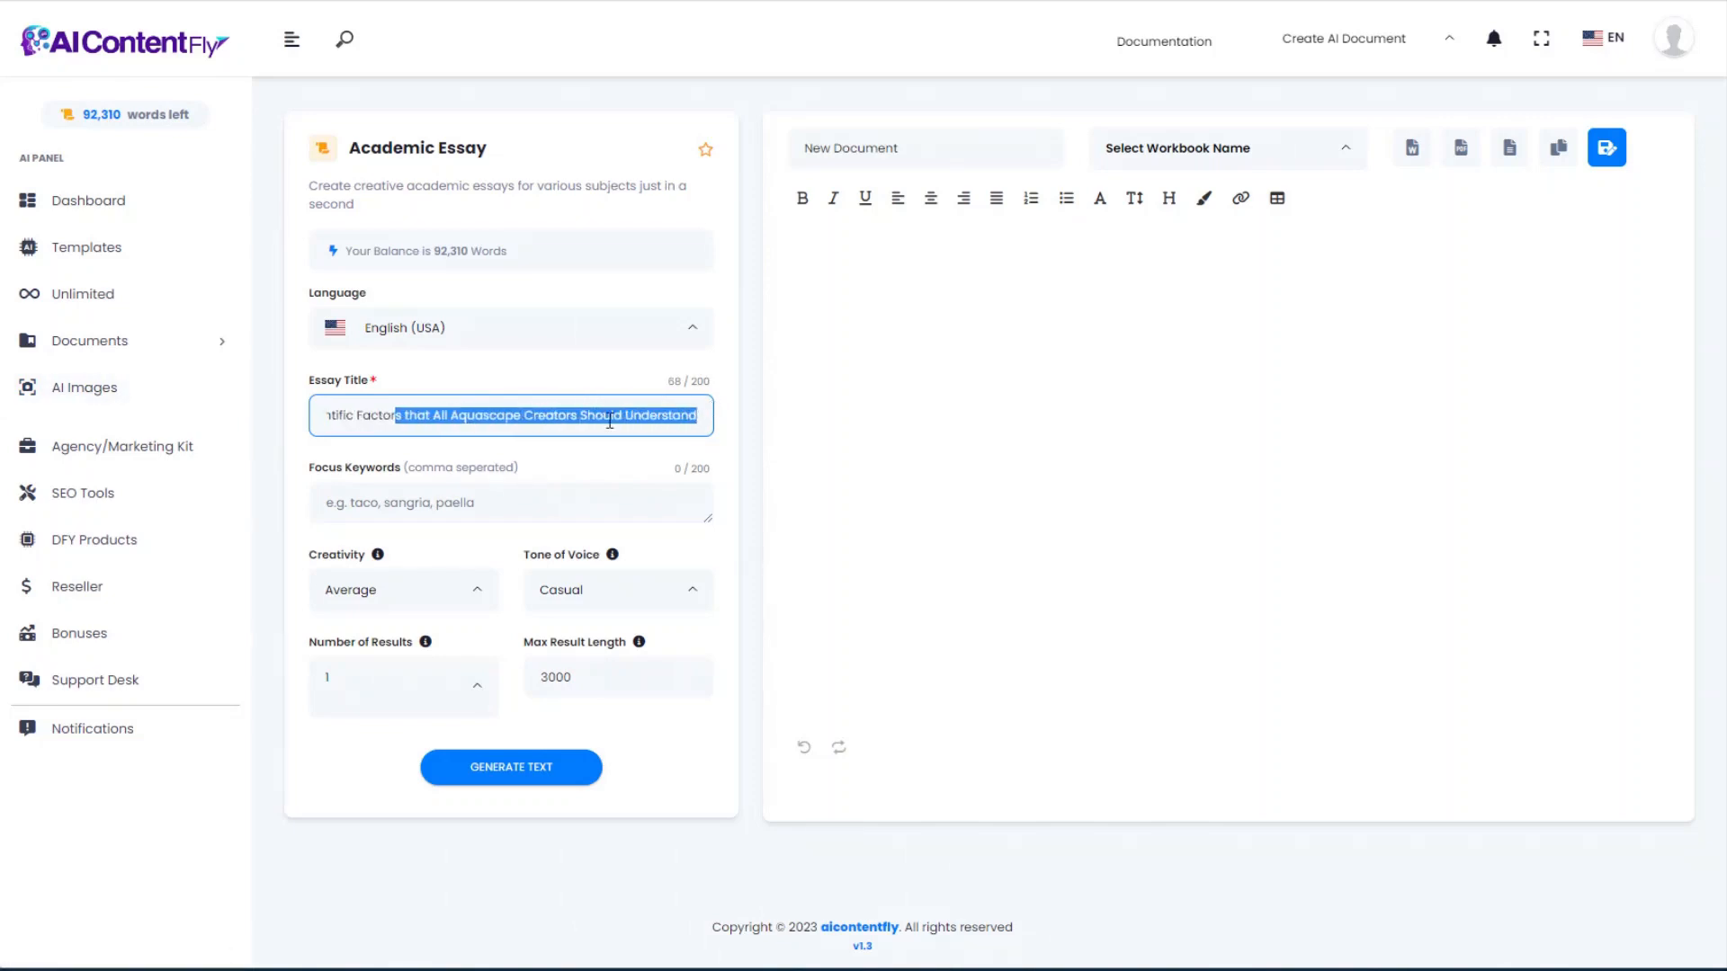
{"action": "left_click", "coordinate": [591, 418]}
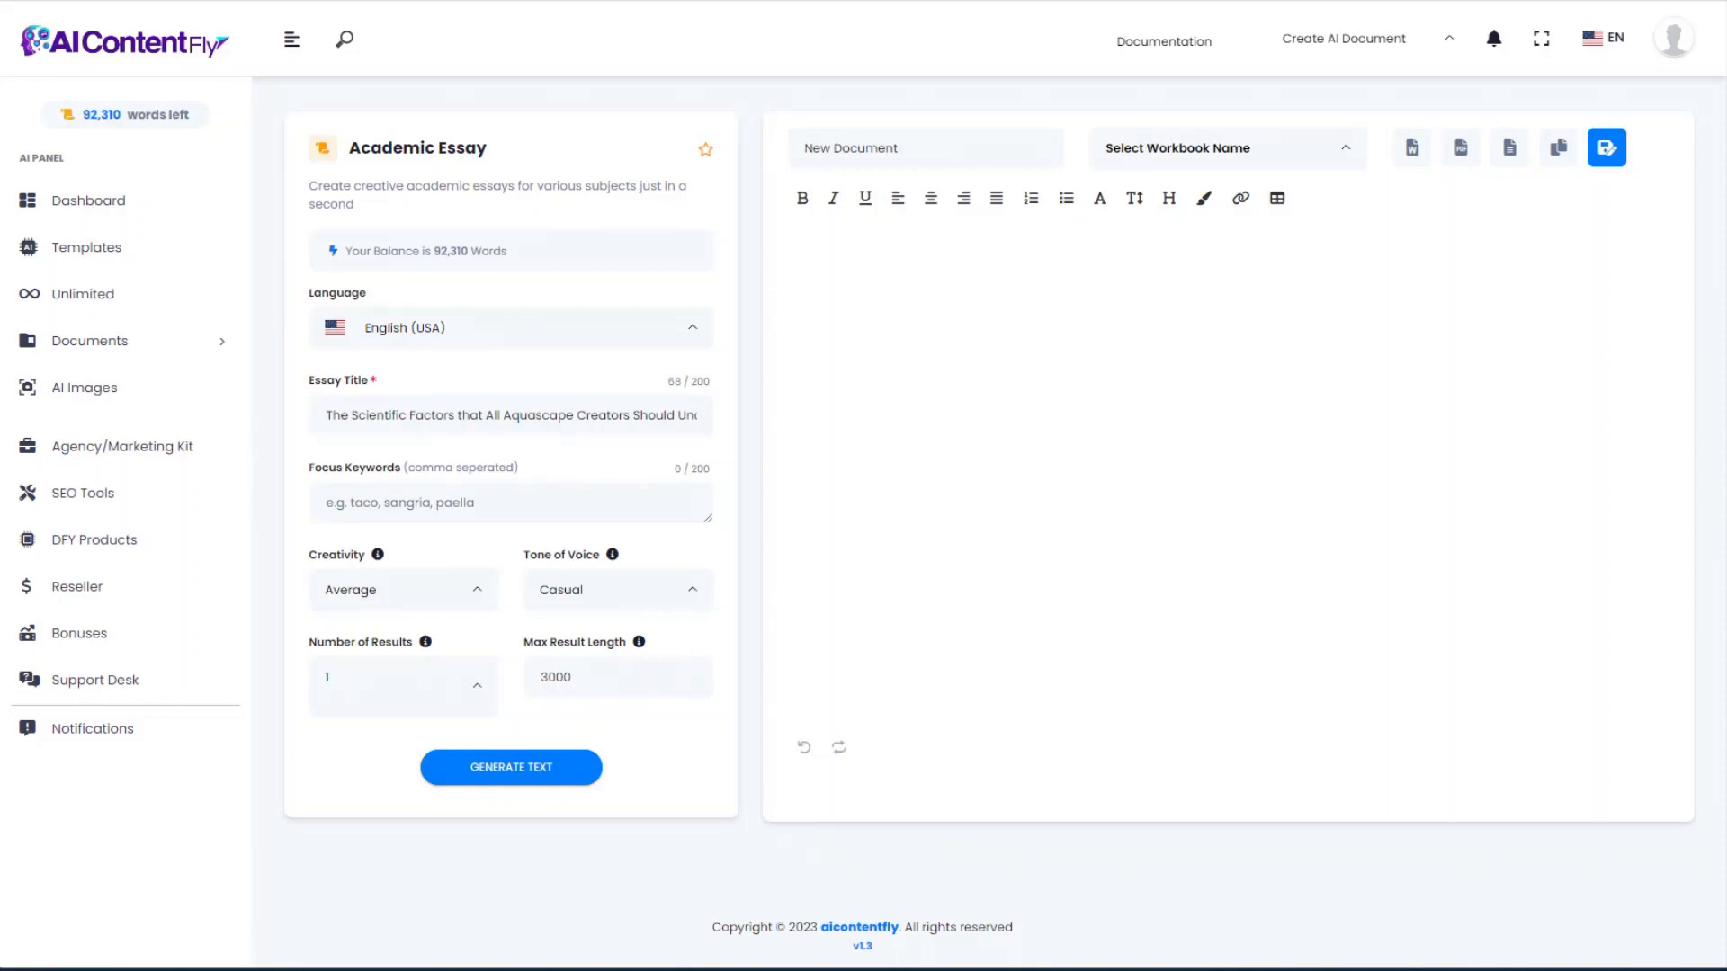
{"action": "left_click", "coordinate": [392, 502]}
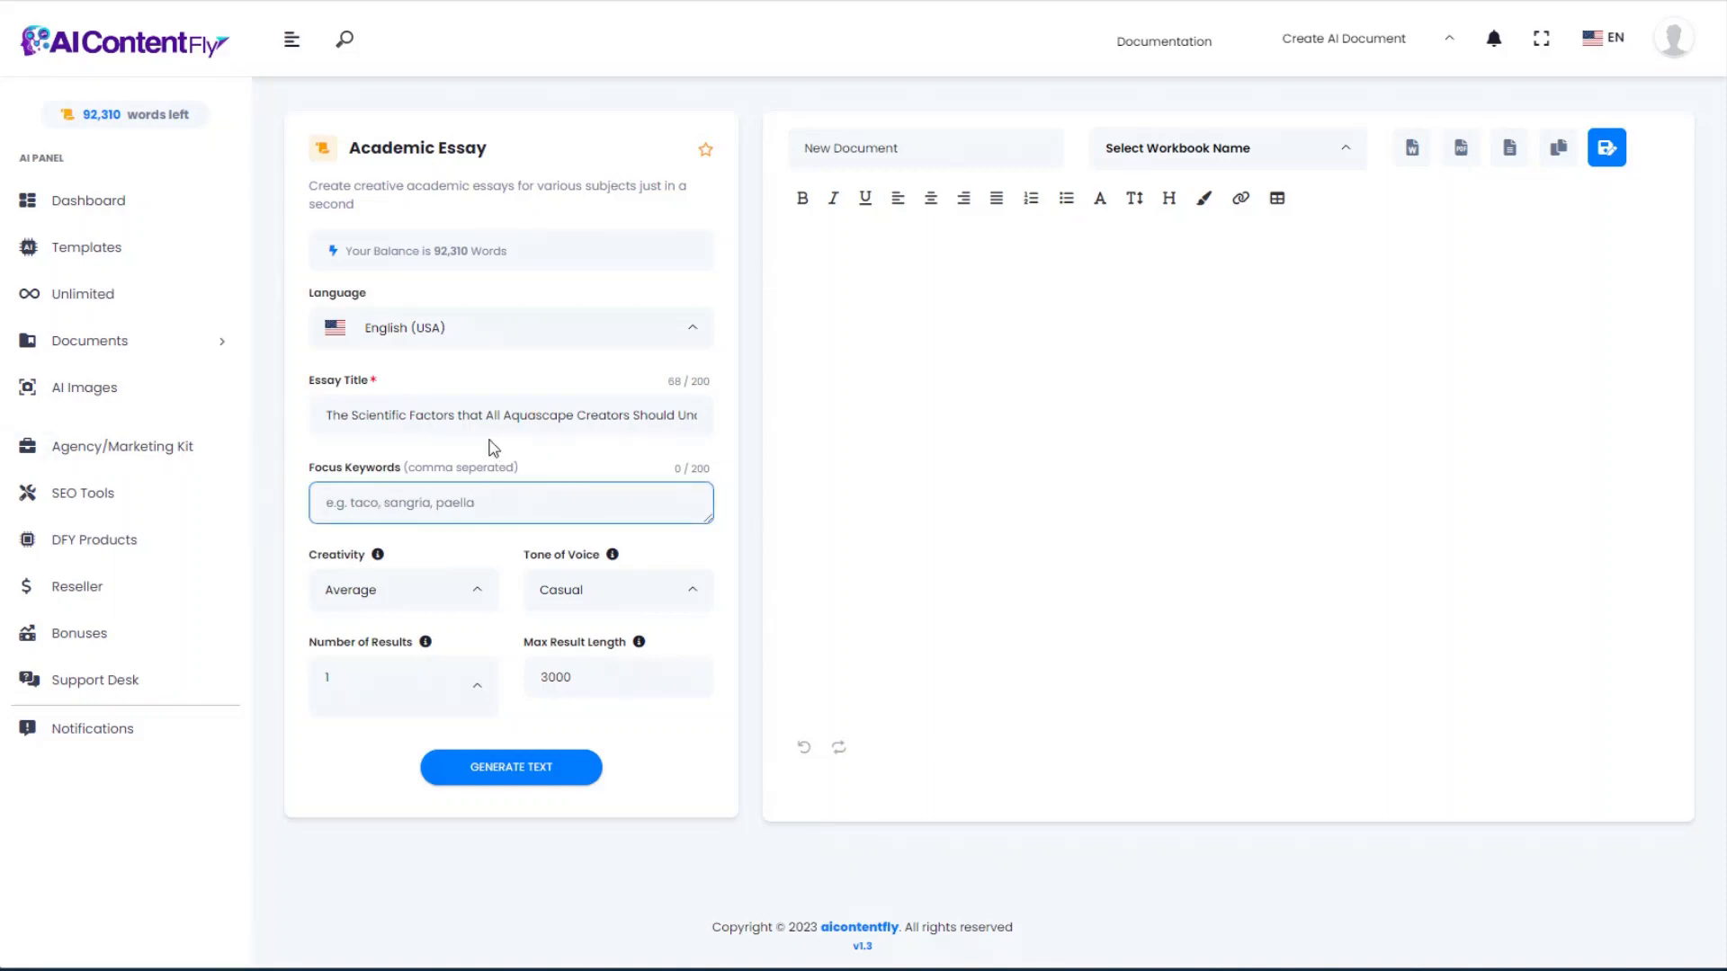
{"action": "type", "text": "aquascaping, aquarium, aquascape, science, environment, ecosystem, plants, biology"}
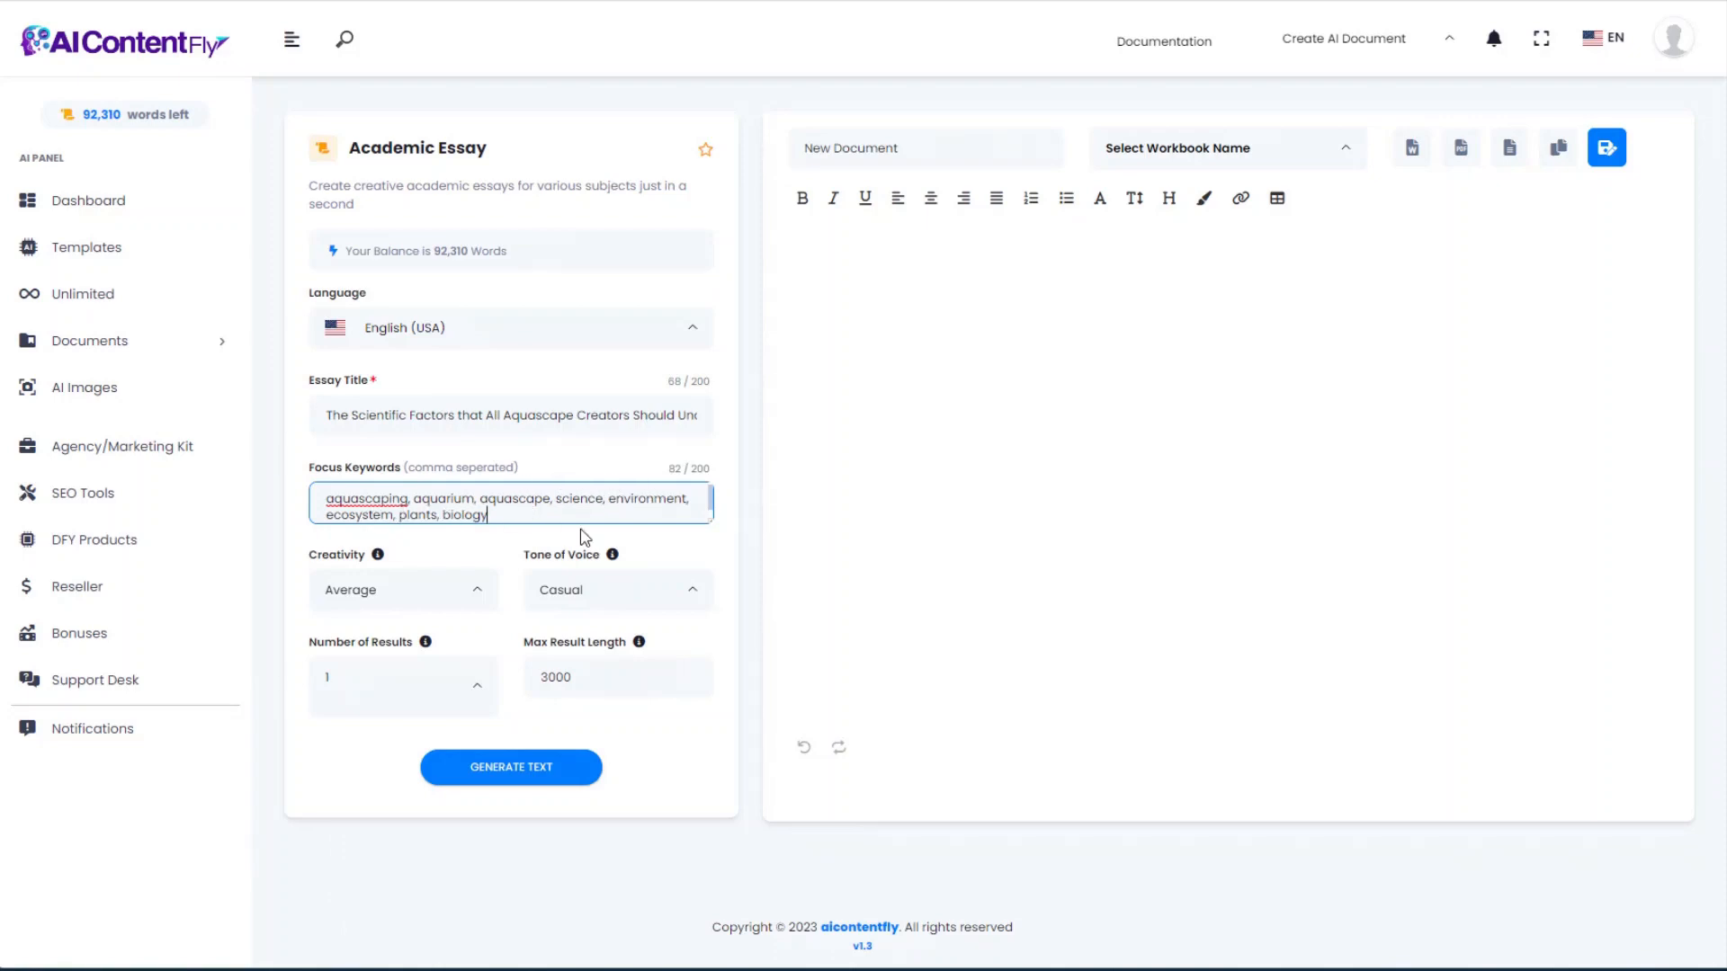
Step: Set the essay tone to Professional and start generating the essay
{"action": "scroll", "coordinate": [516, 545], "scroll_direction": "down", "scroll_amount": 2}
{"action": "scroll", "coordinate": [518, 547], "scroll_direction": "up", "scroll_amount": 2}
{"action": "scroll", "coordinate": [518, 547], "scroll_direction": "down", "scroll_amount": 2}
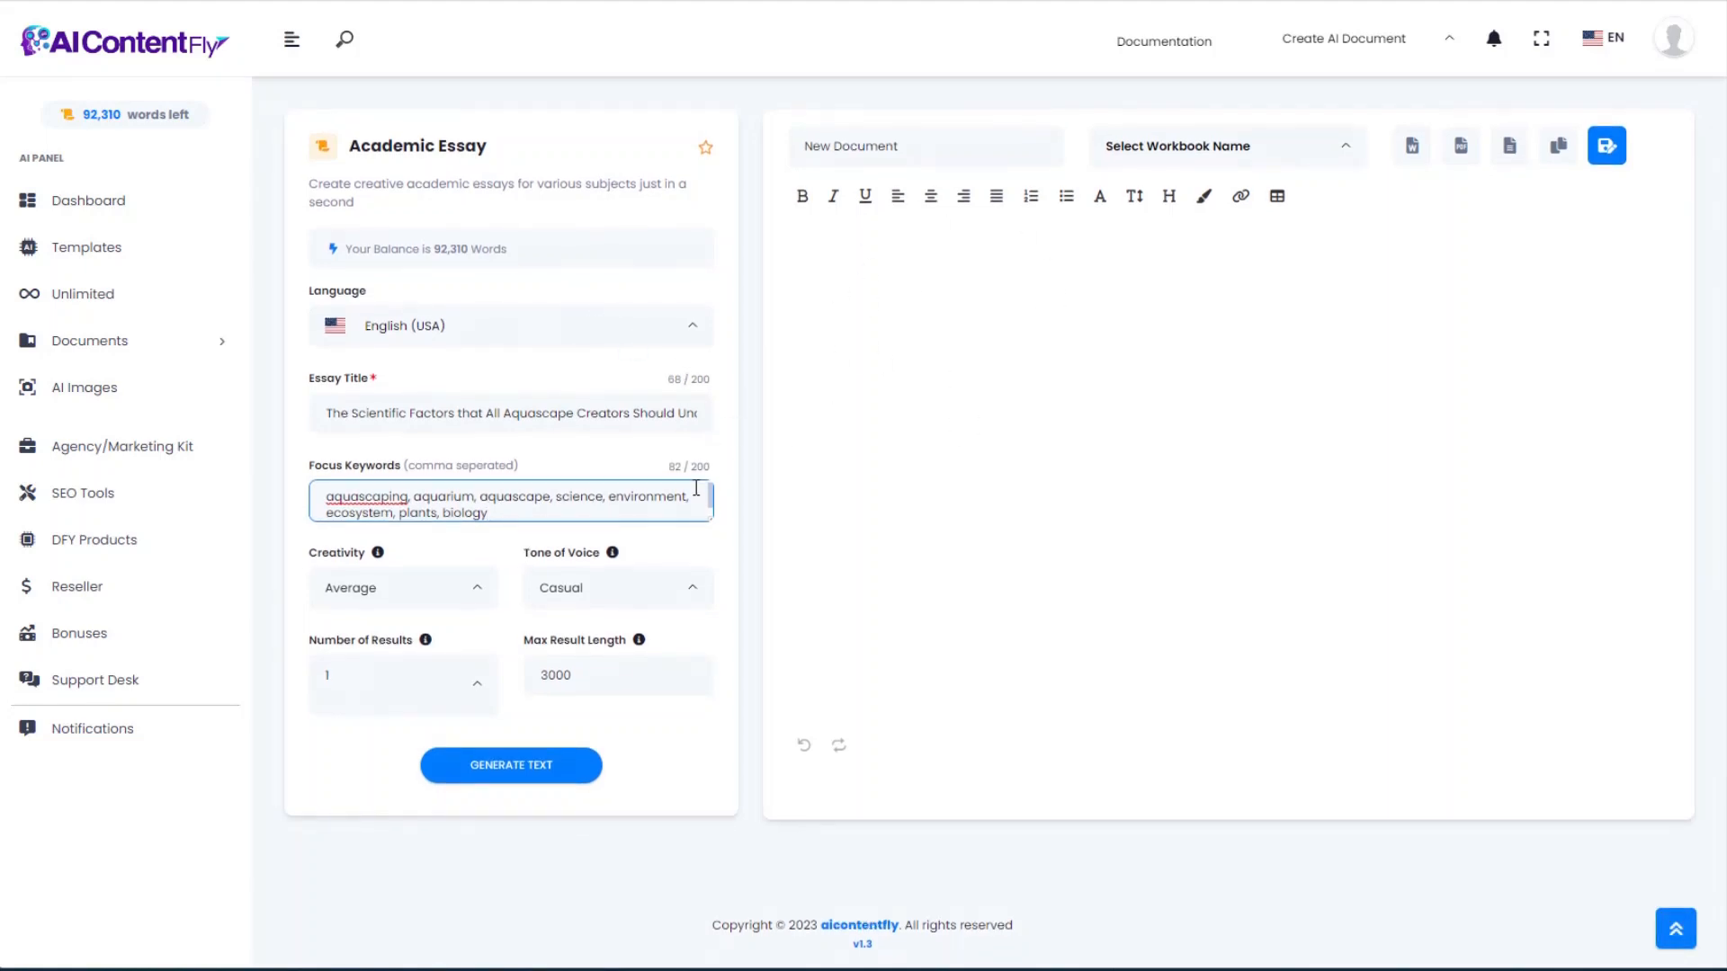
{"action": "left_click", "coordinate": [672, 588]}
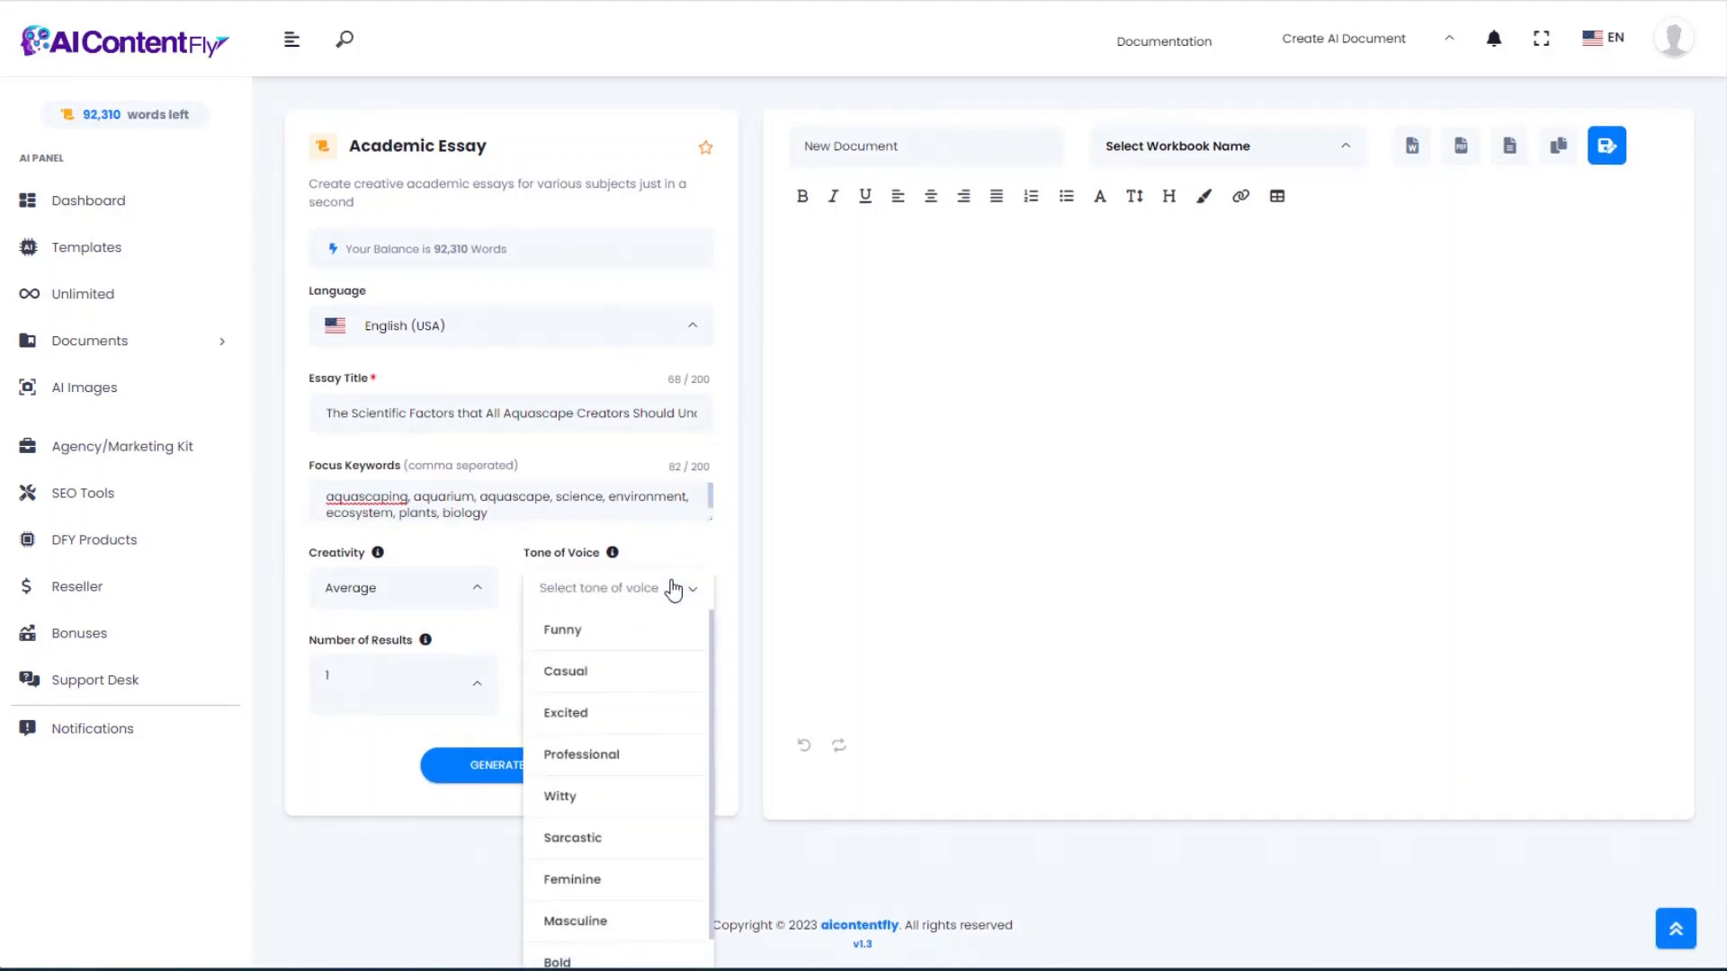
{"action": "scroll", "coordinate": [618, 769], "scroll_direction": "down", "scroll_amount": 1}
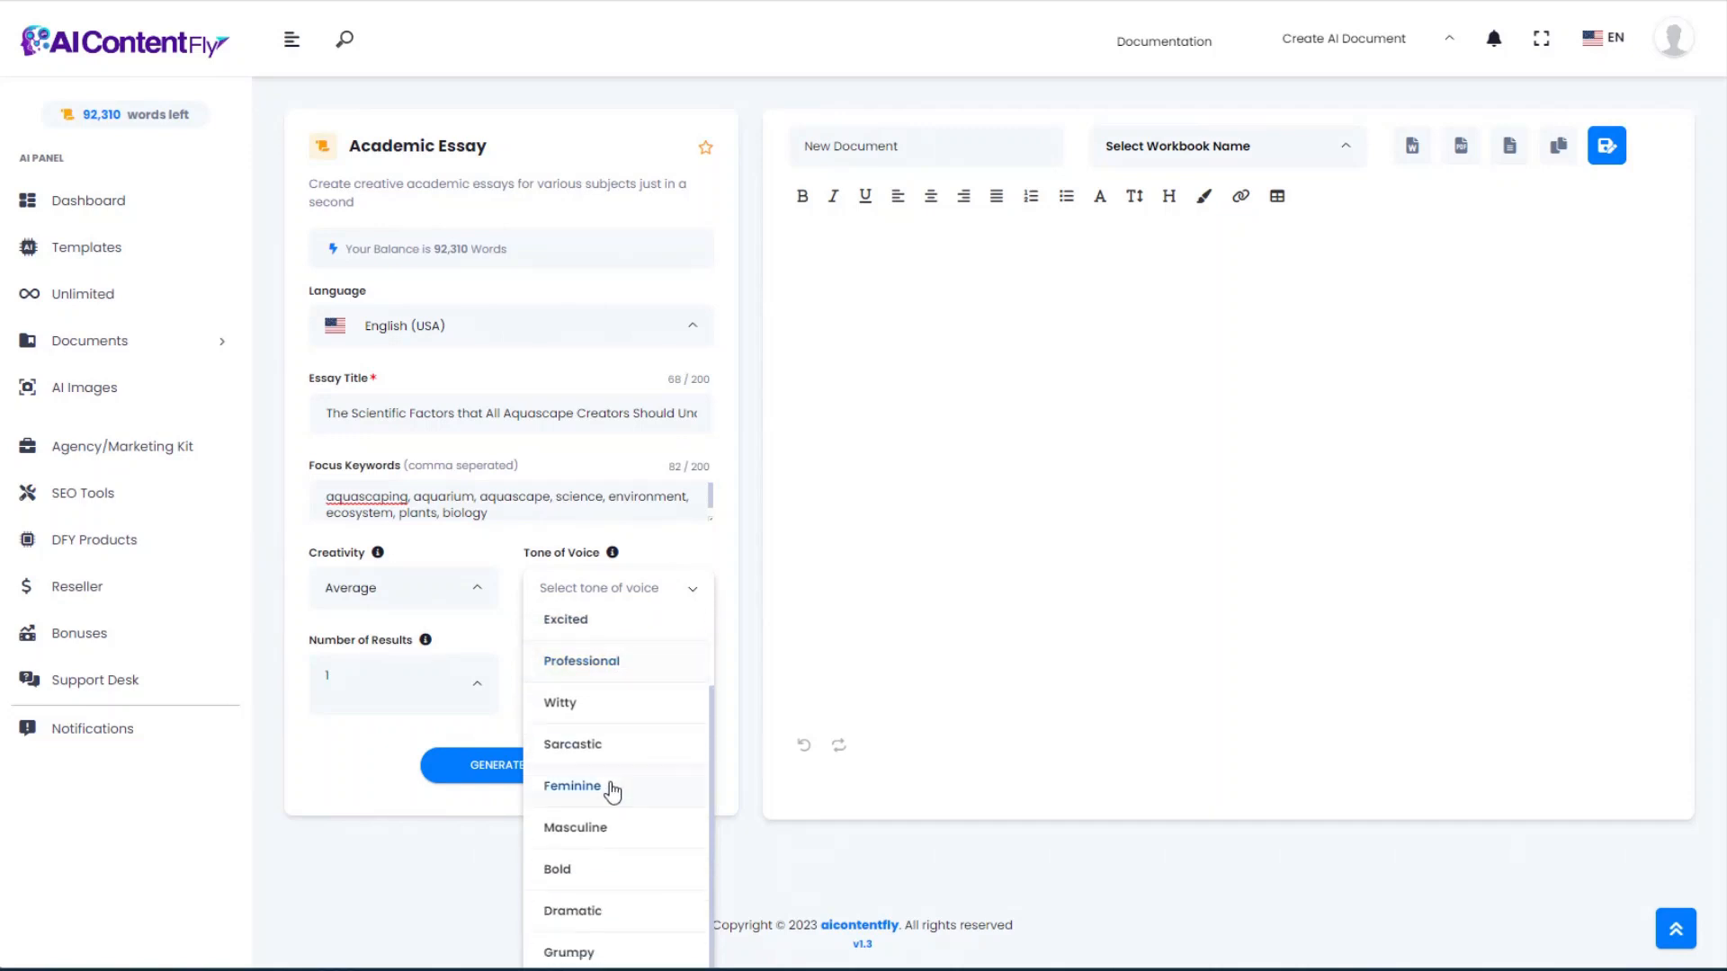
{"action": "scroll", "coordinate": [612, 791], "scroll_direction": "down", "scroll_amount": 1}
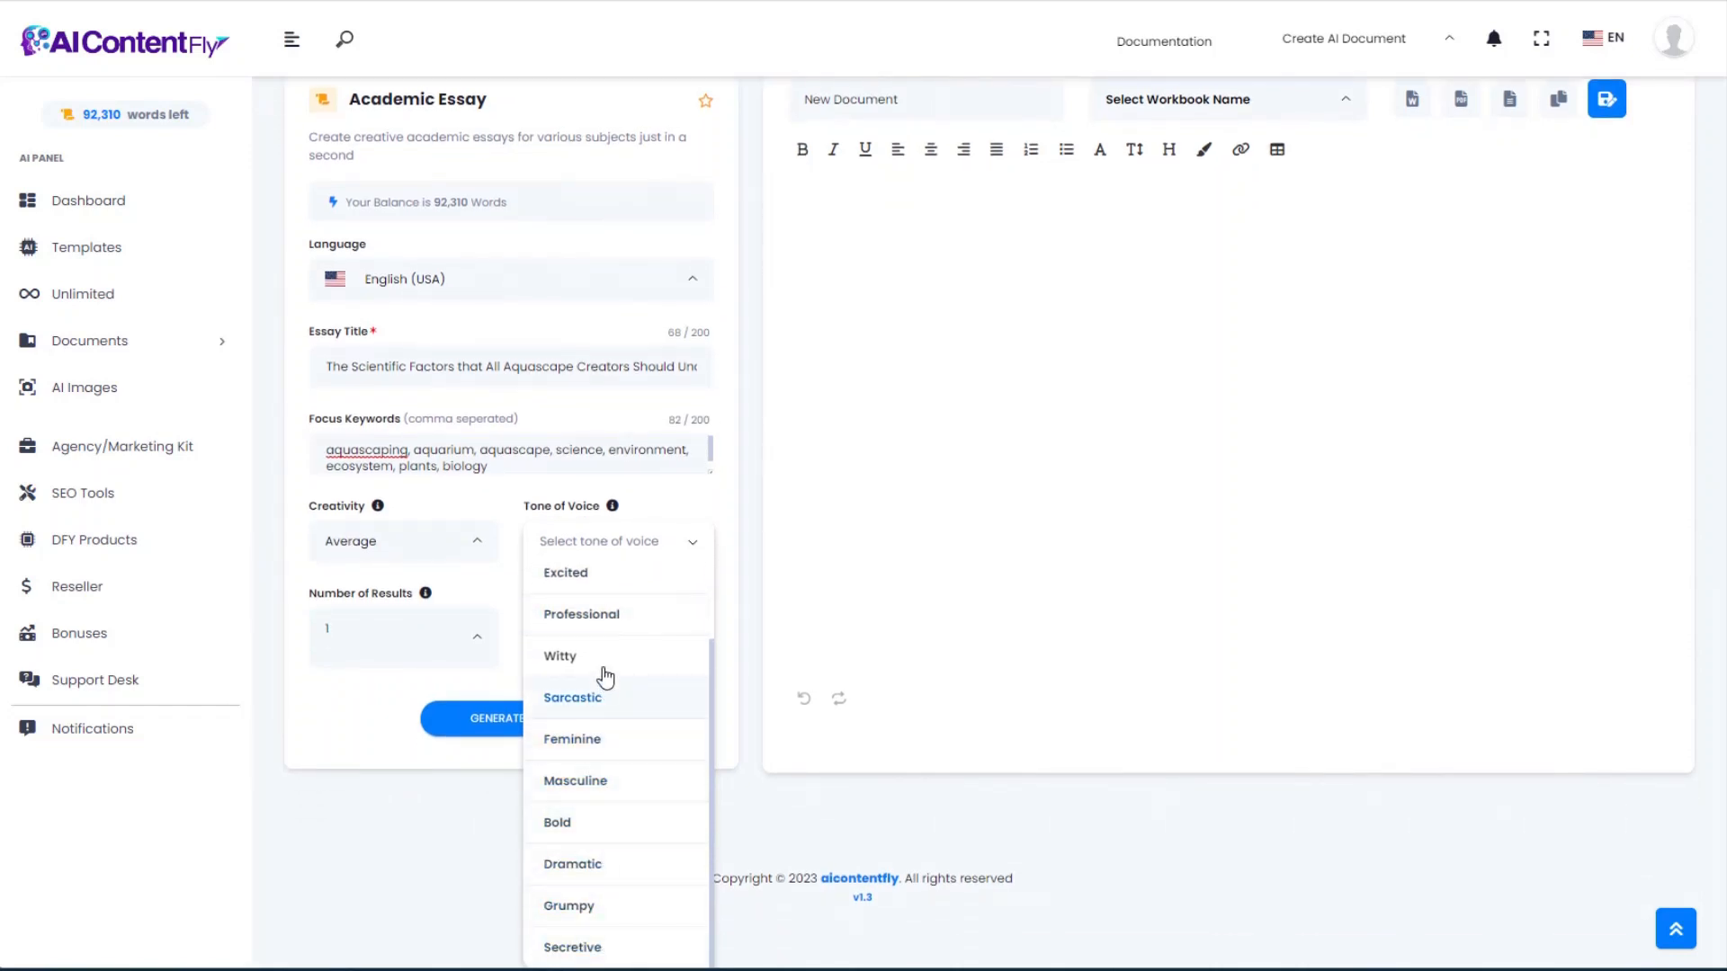
{"action": "left_click", "coordinate": [605, 617]}
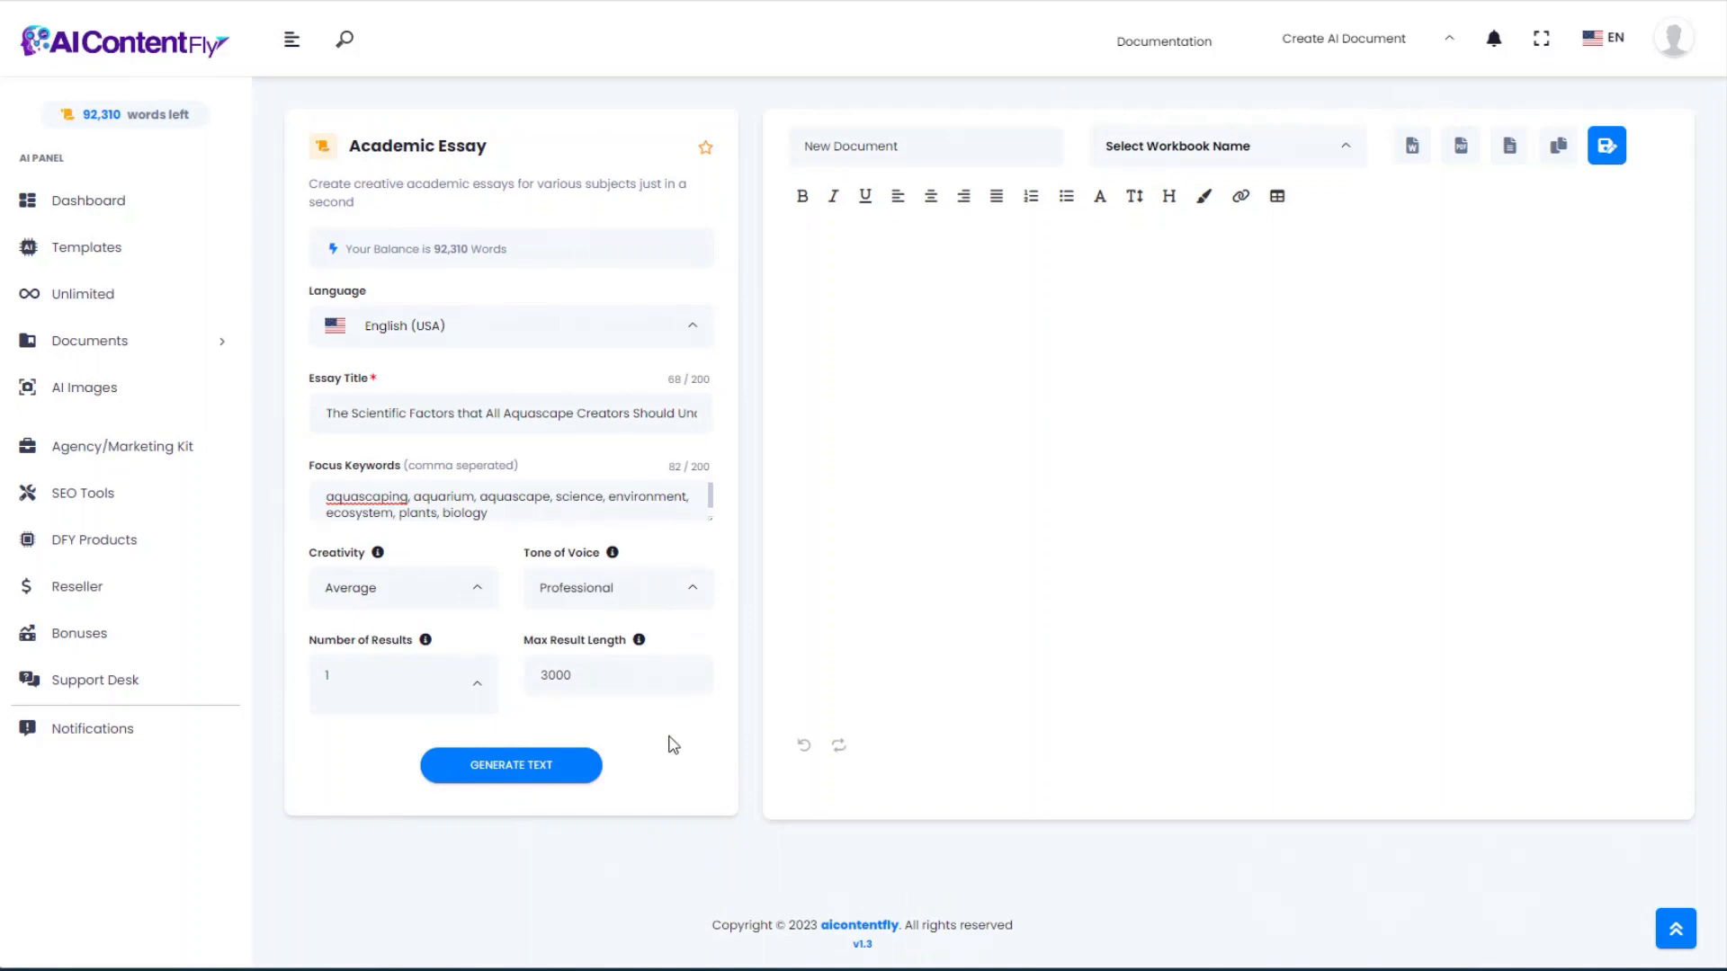
{"action": "left_click", "coordinate": [509, 770]}
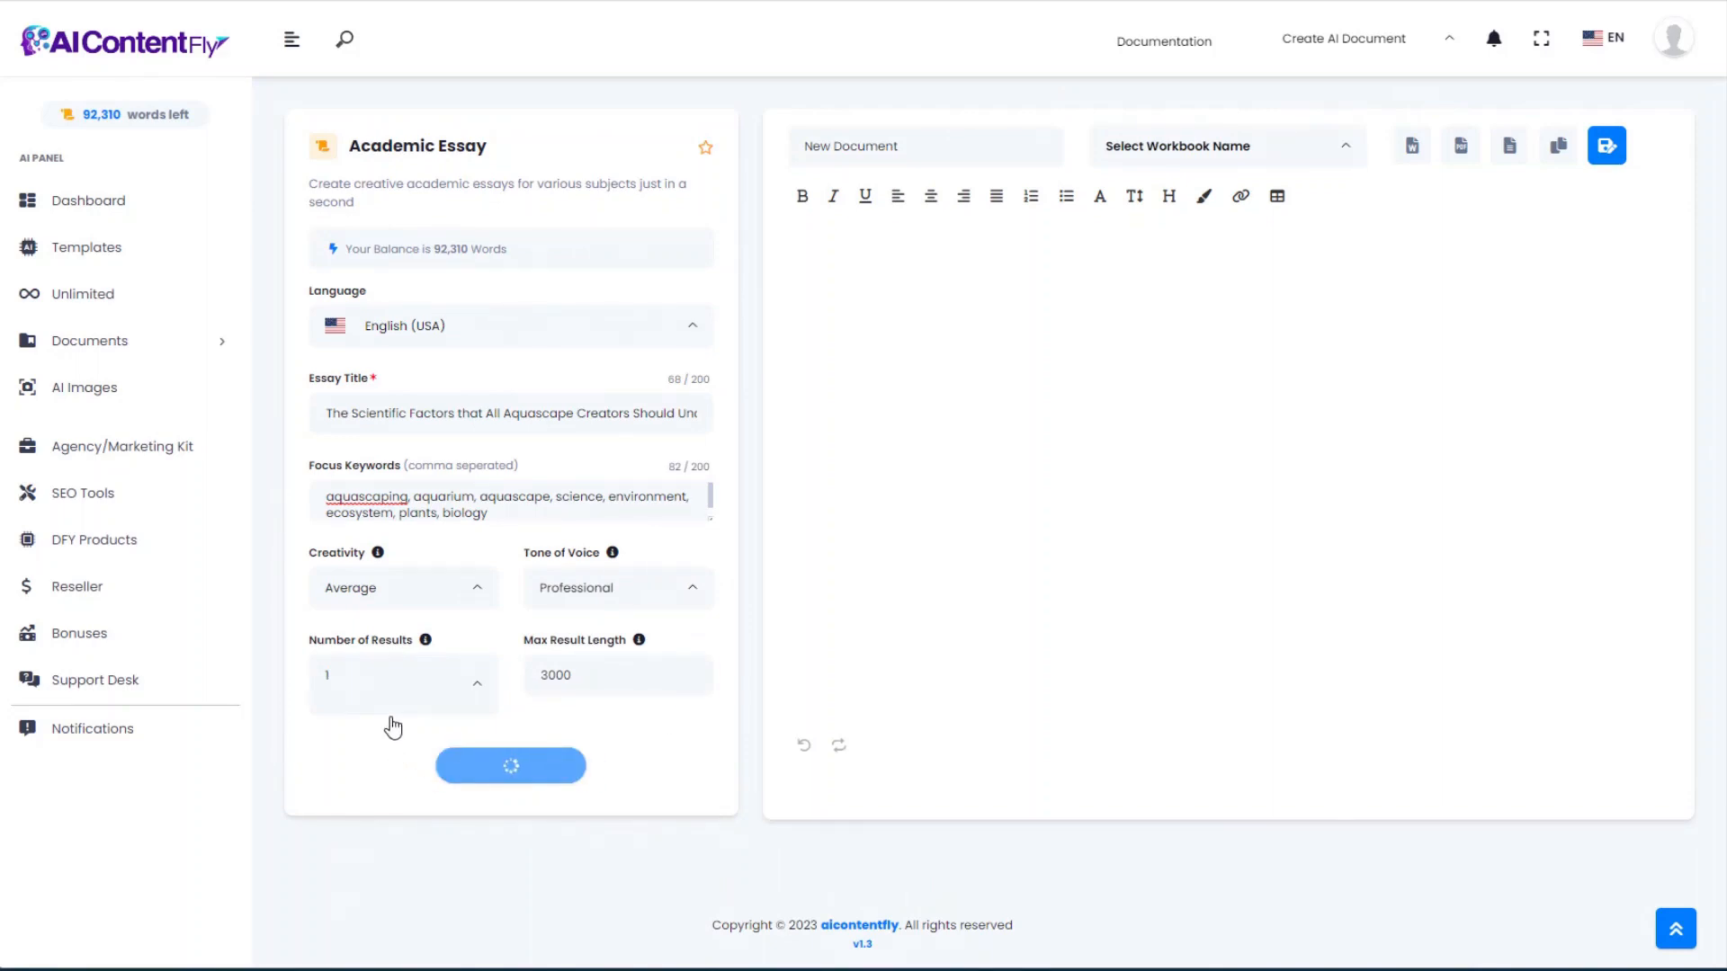
Step: Review the essay's opening paragraph and highlight the first scientific factor sentence
{"action": "scroll", "coordinate": [1381, 399], "scroll_direction": "down", "scroll_amount": 2}
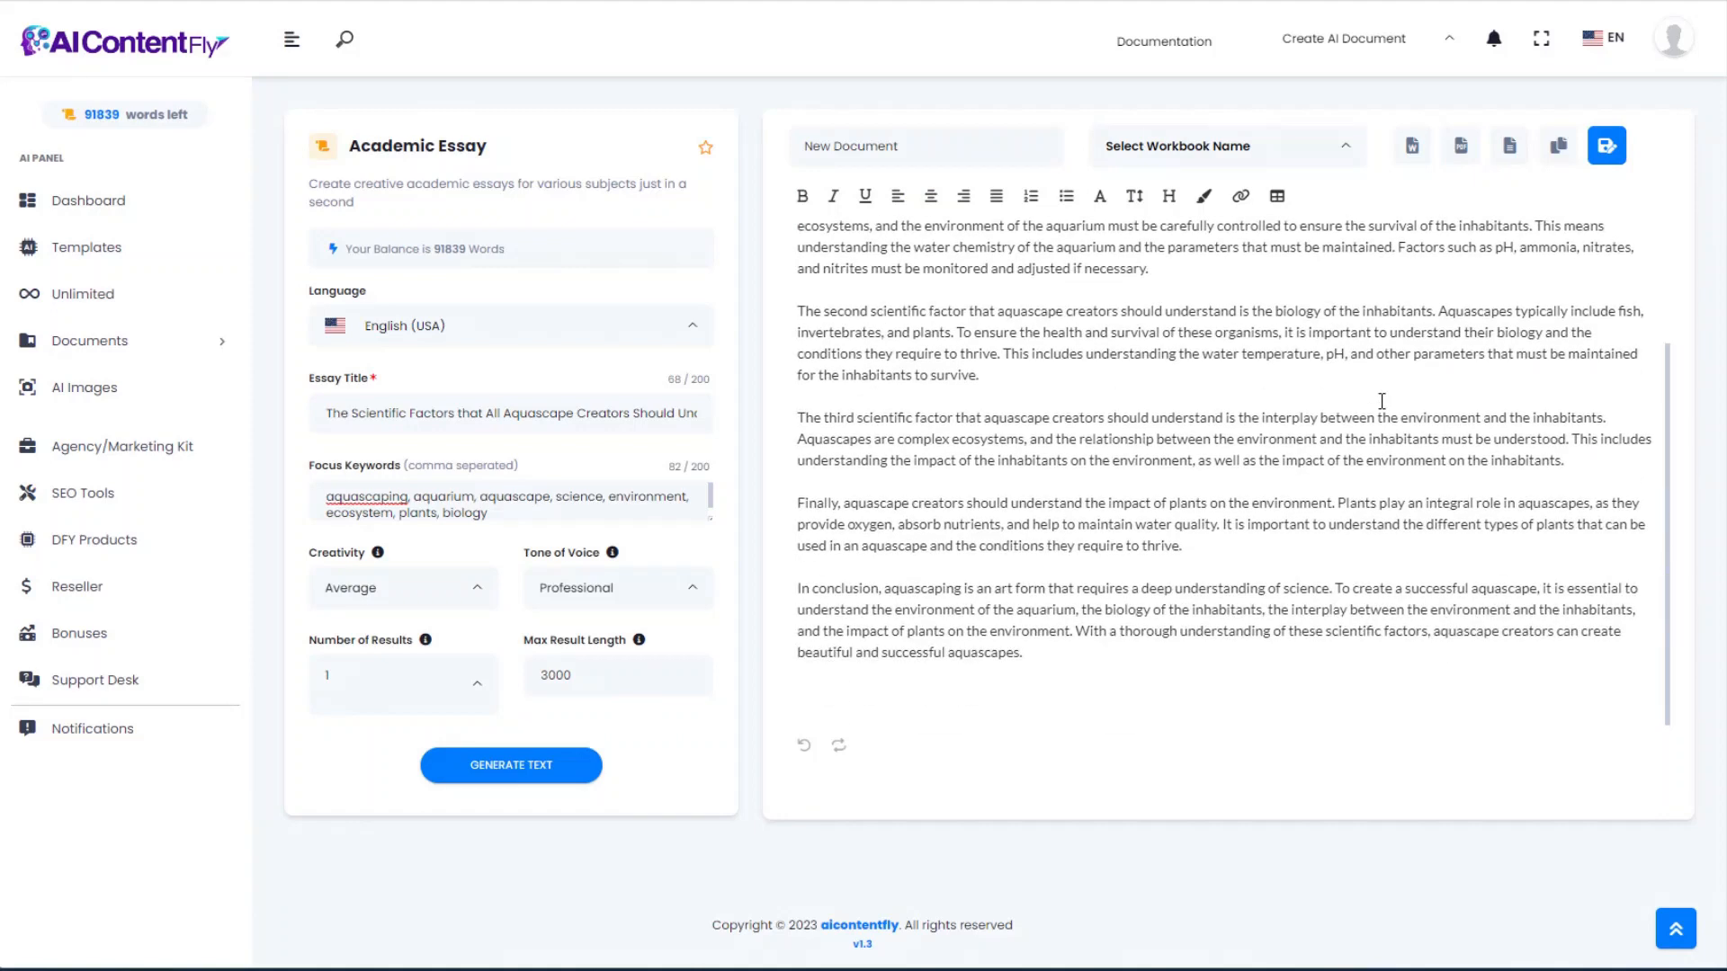
{"action": "scroll", "coordinate": [1381, 399], "scroll_direction": "up", "scroll_amount": 2}
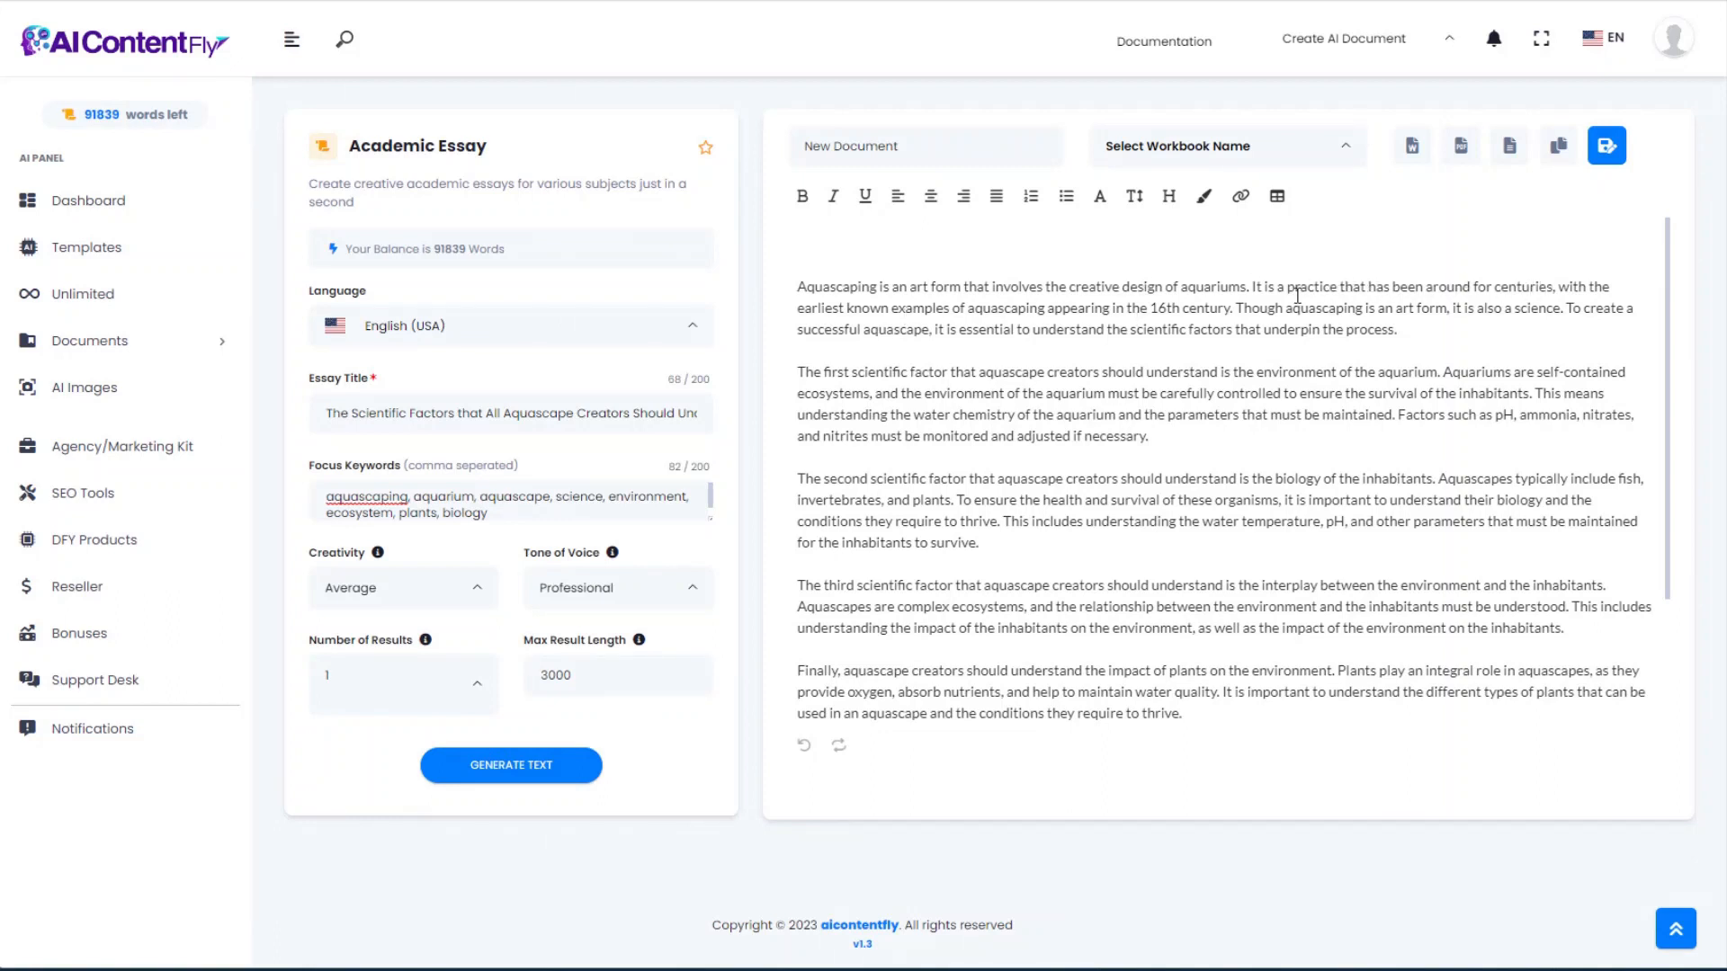
{"action": "left_click_drag", "start_coordinate": [878, 307], "coordinate": [1056, 308]}
{"action": "left_click", "coordinate": [1090, 306]}
{"action": "scroll", "coordinate": [1077, 387], "scroll_direction": "down", "scroll_amount": 1}
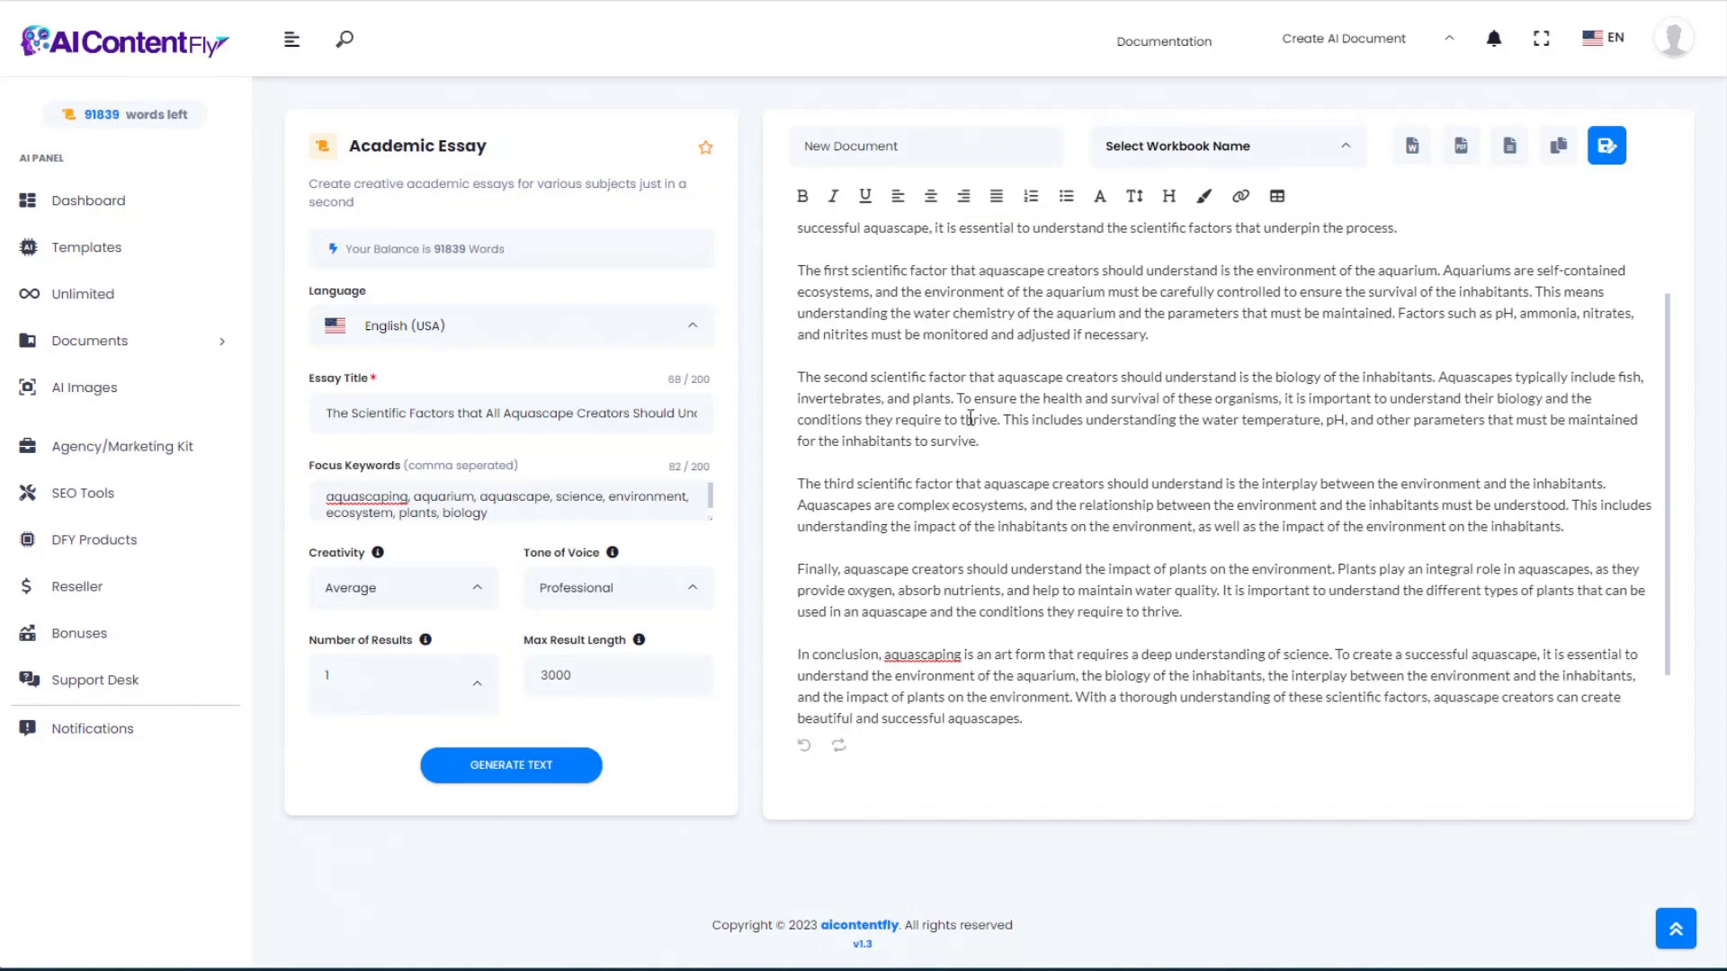
{"action": "scroll", "coordinate": [892, 532], "scroll_direction": "down", "scroll_amount": 1}
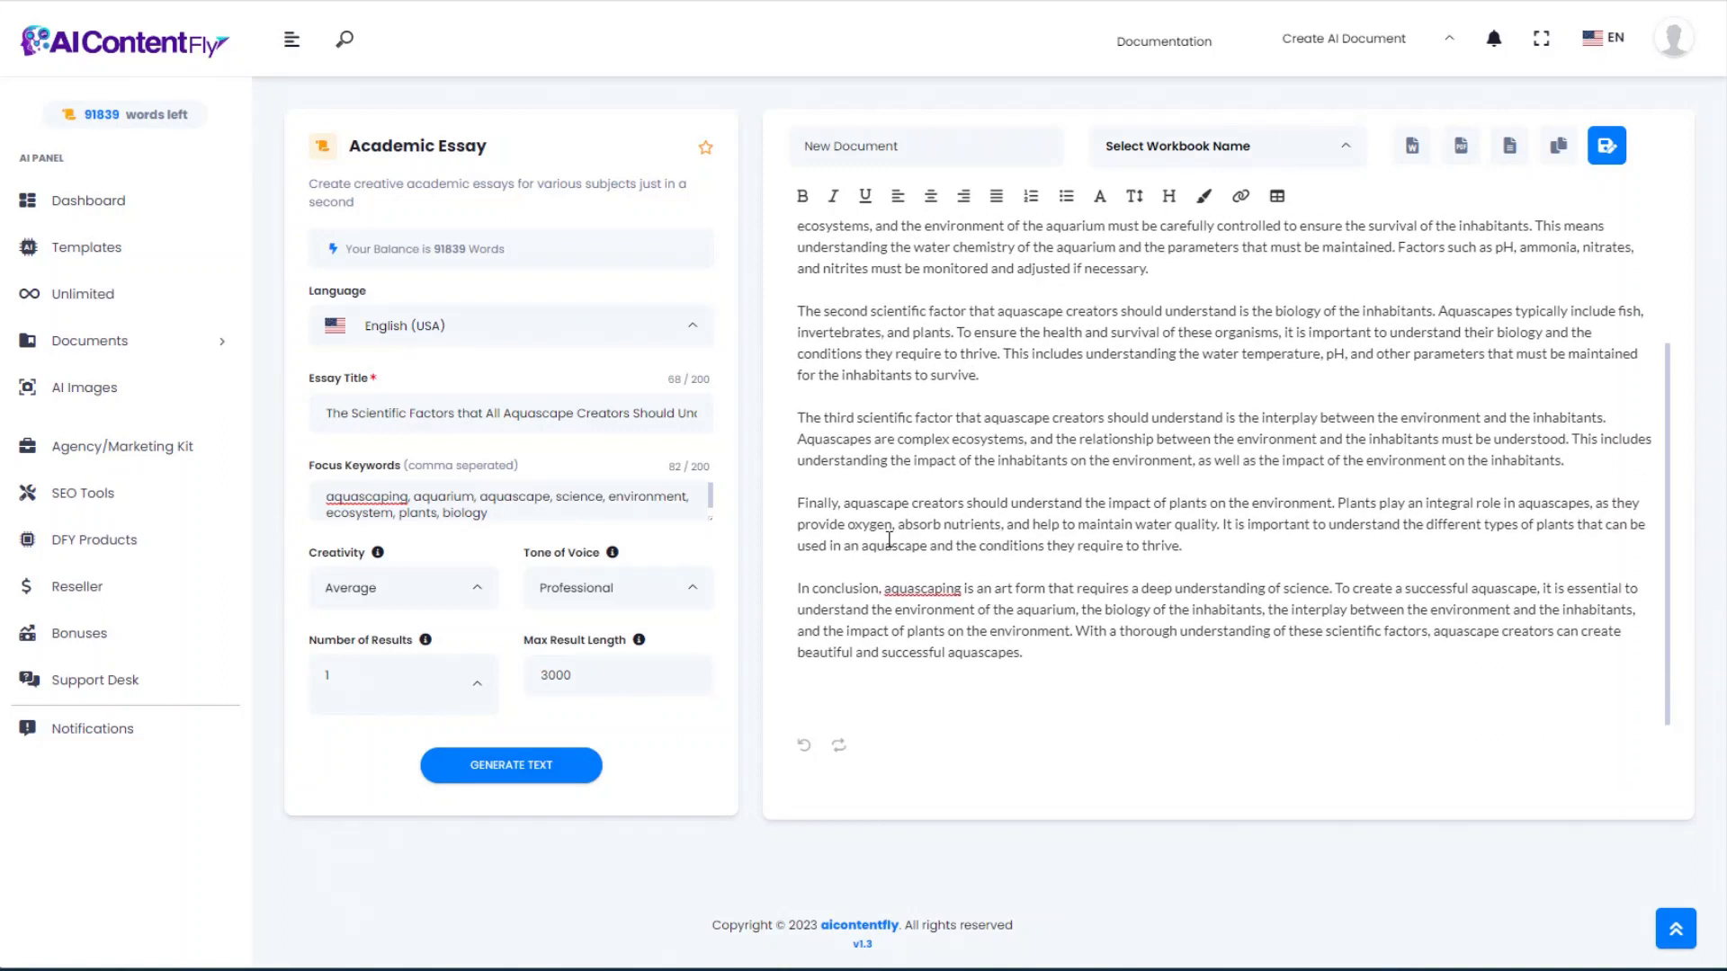
{"action": "scroll", "coordinate": [890, 536], "scroll_direction": "up", "scroll_amount": 2}
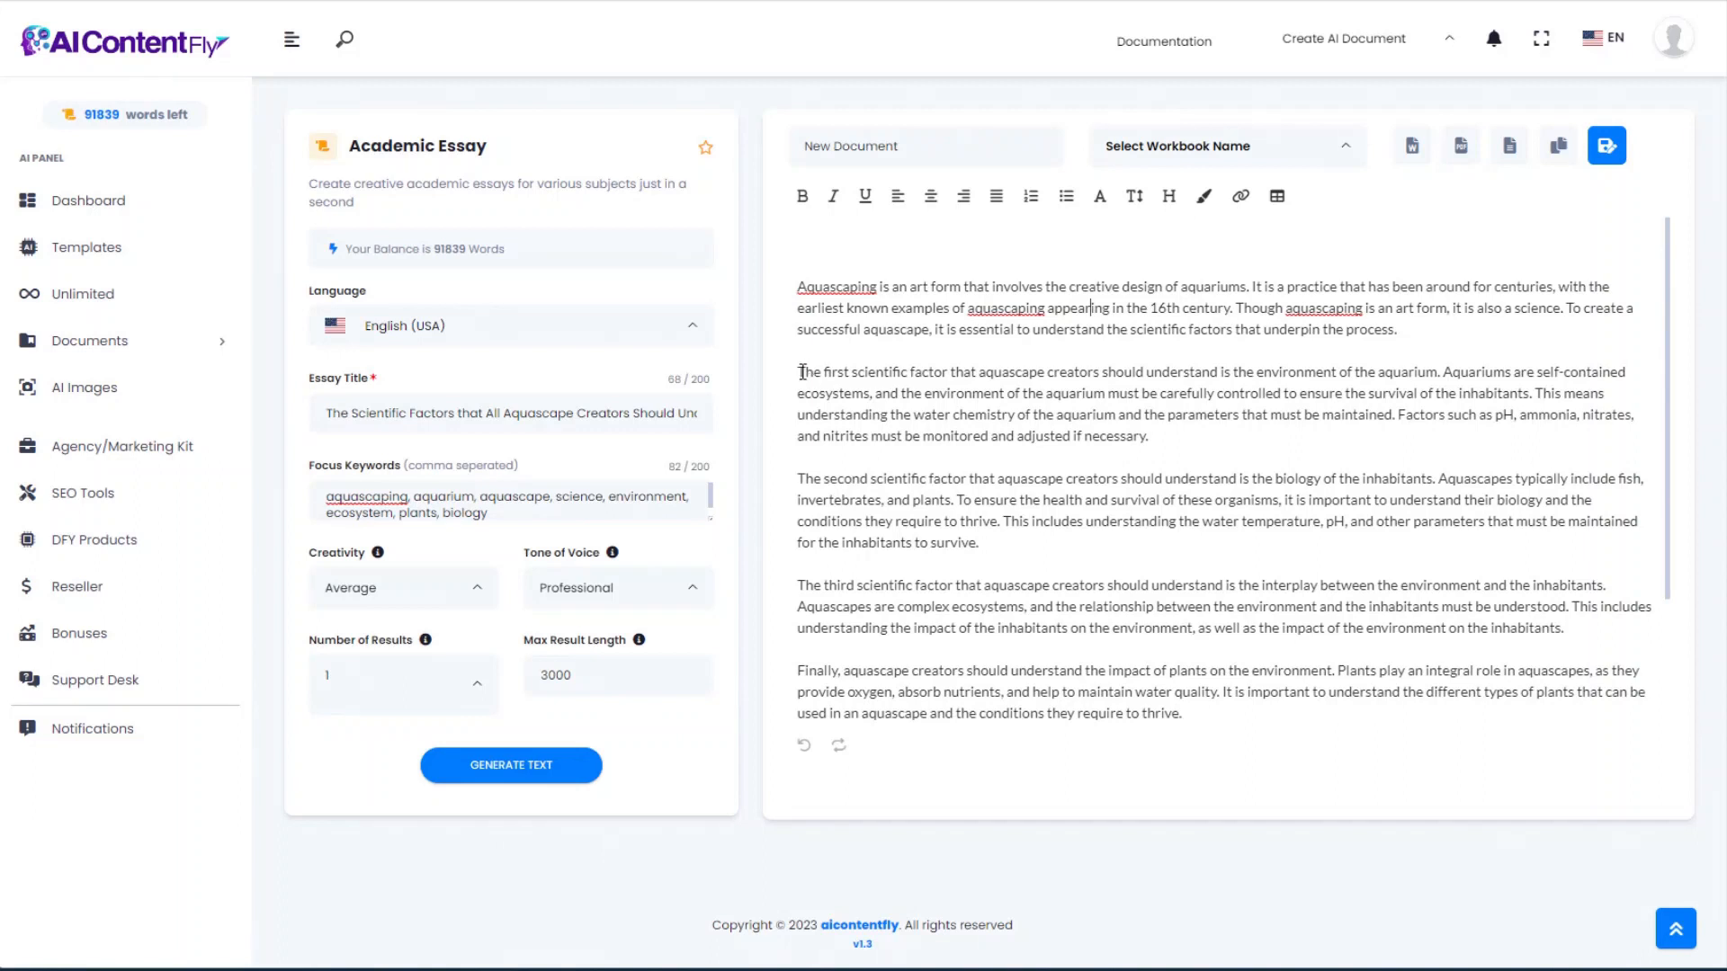
{"action": "left_click_drag", "start_coordinate": [799, 371], "coordinate": [1436, 366]}
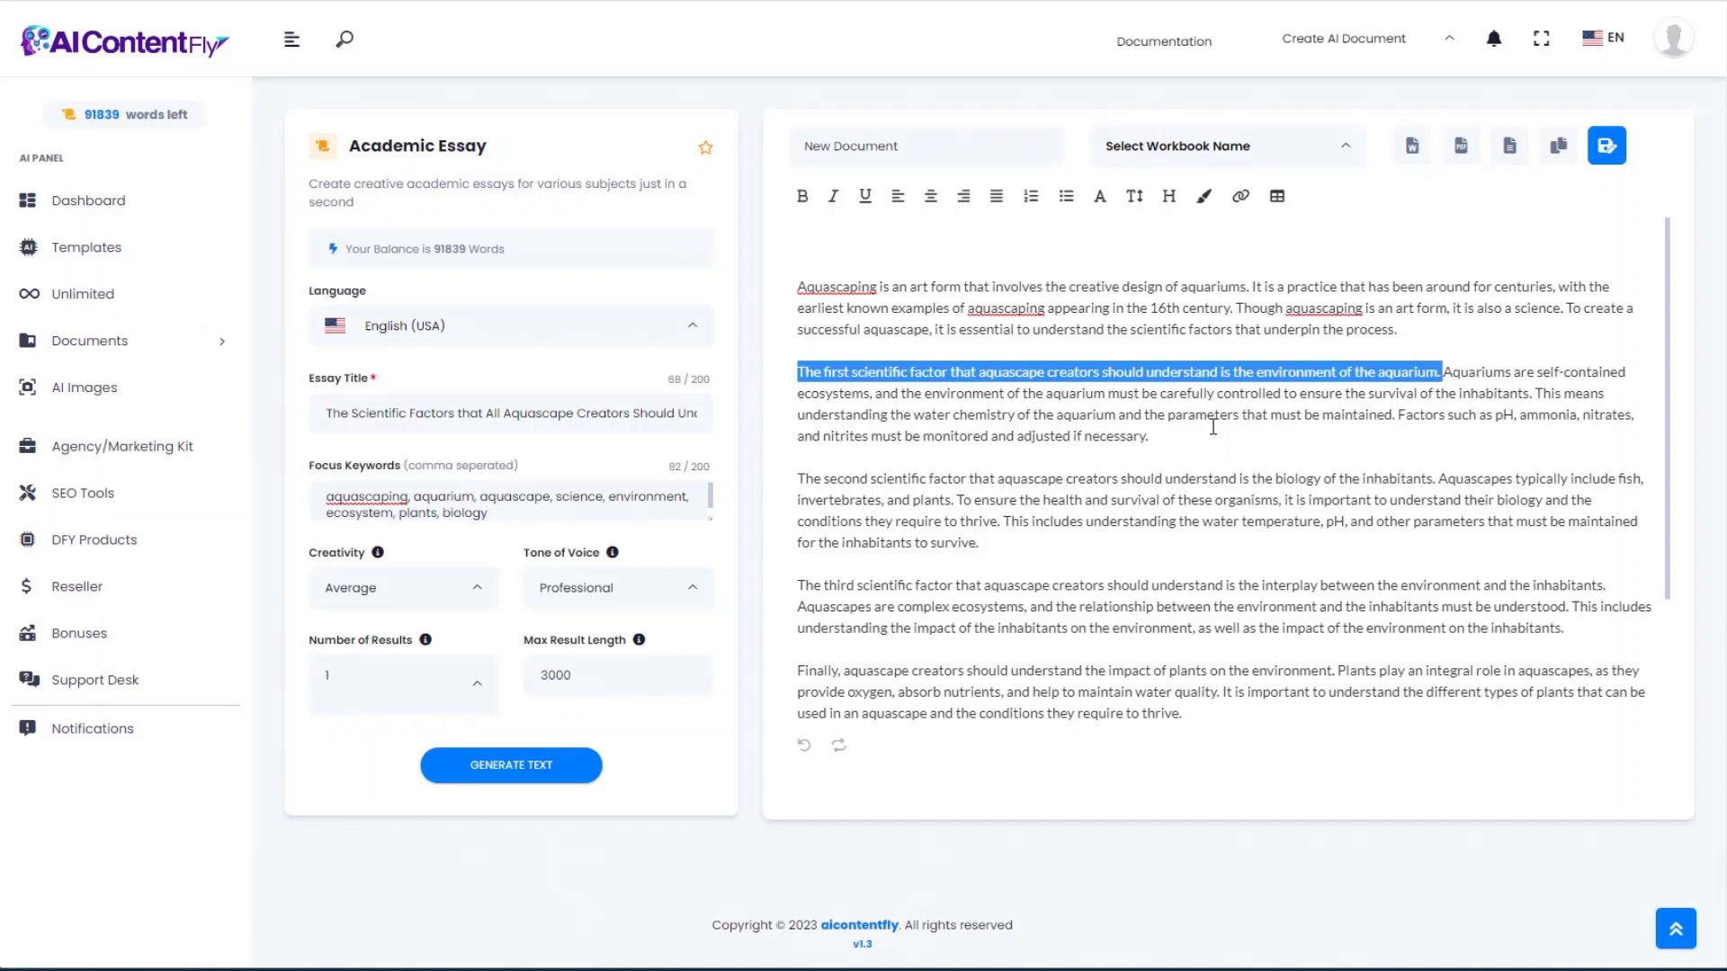
{"action": "left_click", "coordinate": [1520, 372]}
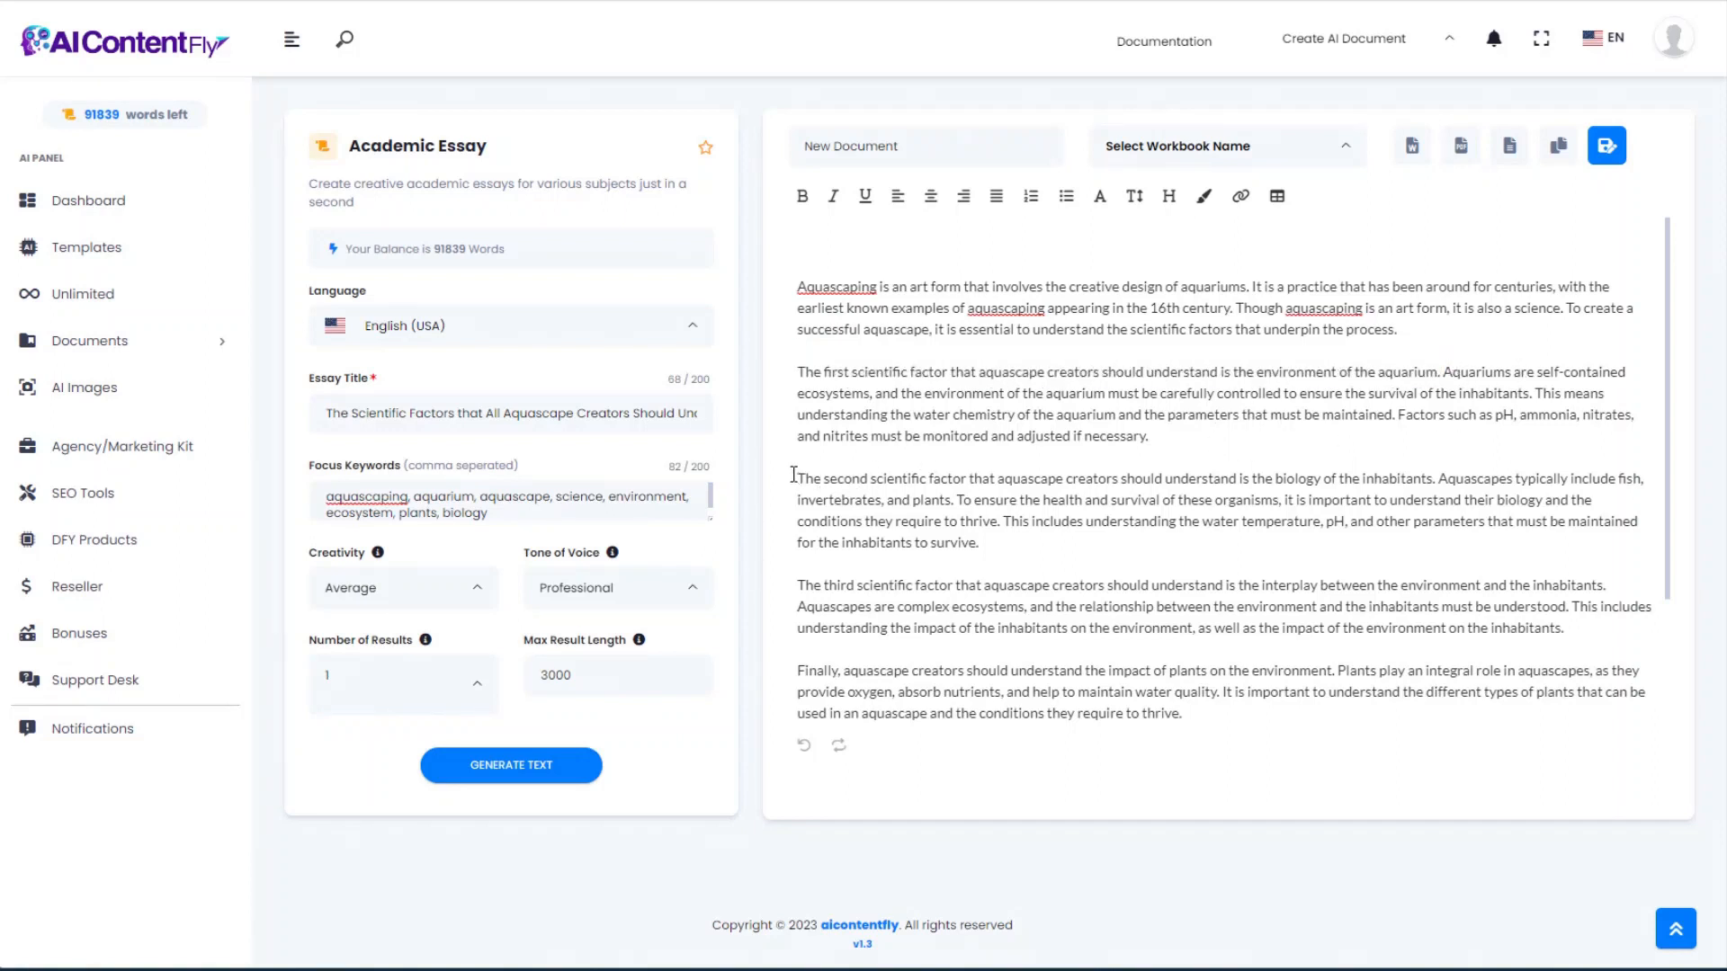
Step: Highlight the second factor paragraph and the third factor, including its interplay passage
{"action": "left_click_drag", "start_coordinate": [800, 479], "coordinate": [1495, 531]}
{"action": "scroll", "coordinate": [1094, 565], "scroll_direction": "down", "scroll_amount": 2}
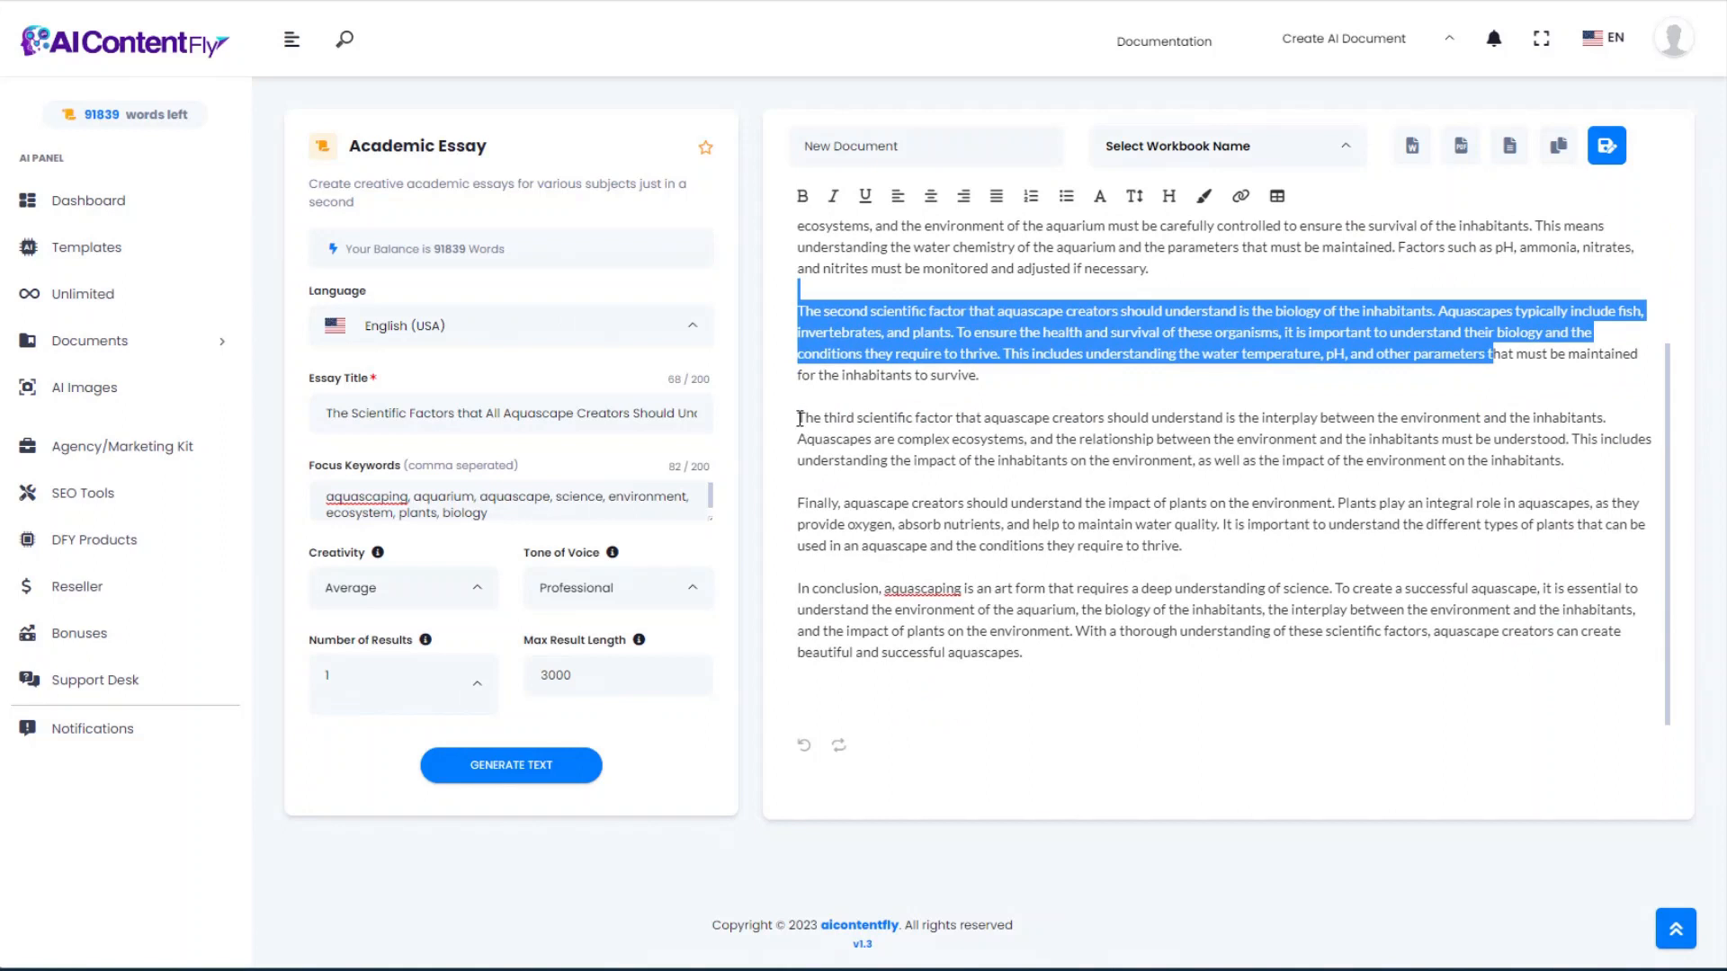
{"action": "left_click_drag", "start_coordinate": [800, 418], "coordinate": [1613, 418]}
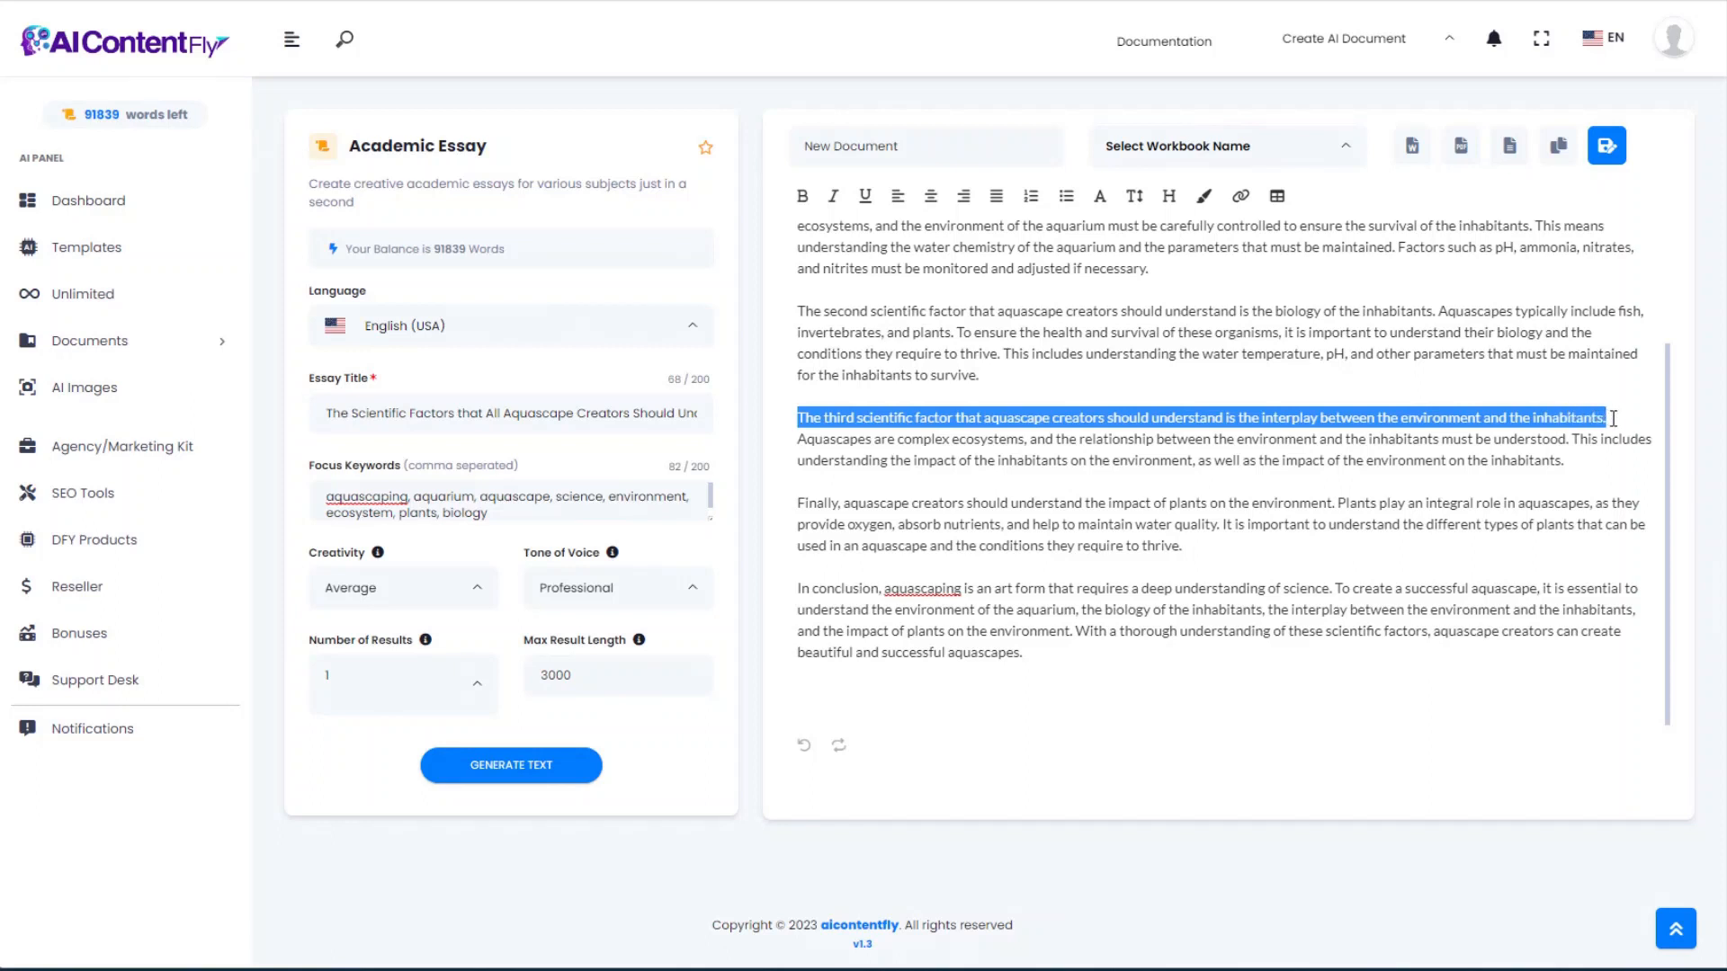
{"action": "left_click", "coordinate": [1379, 433]}
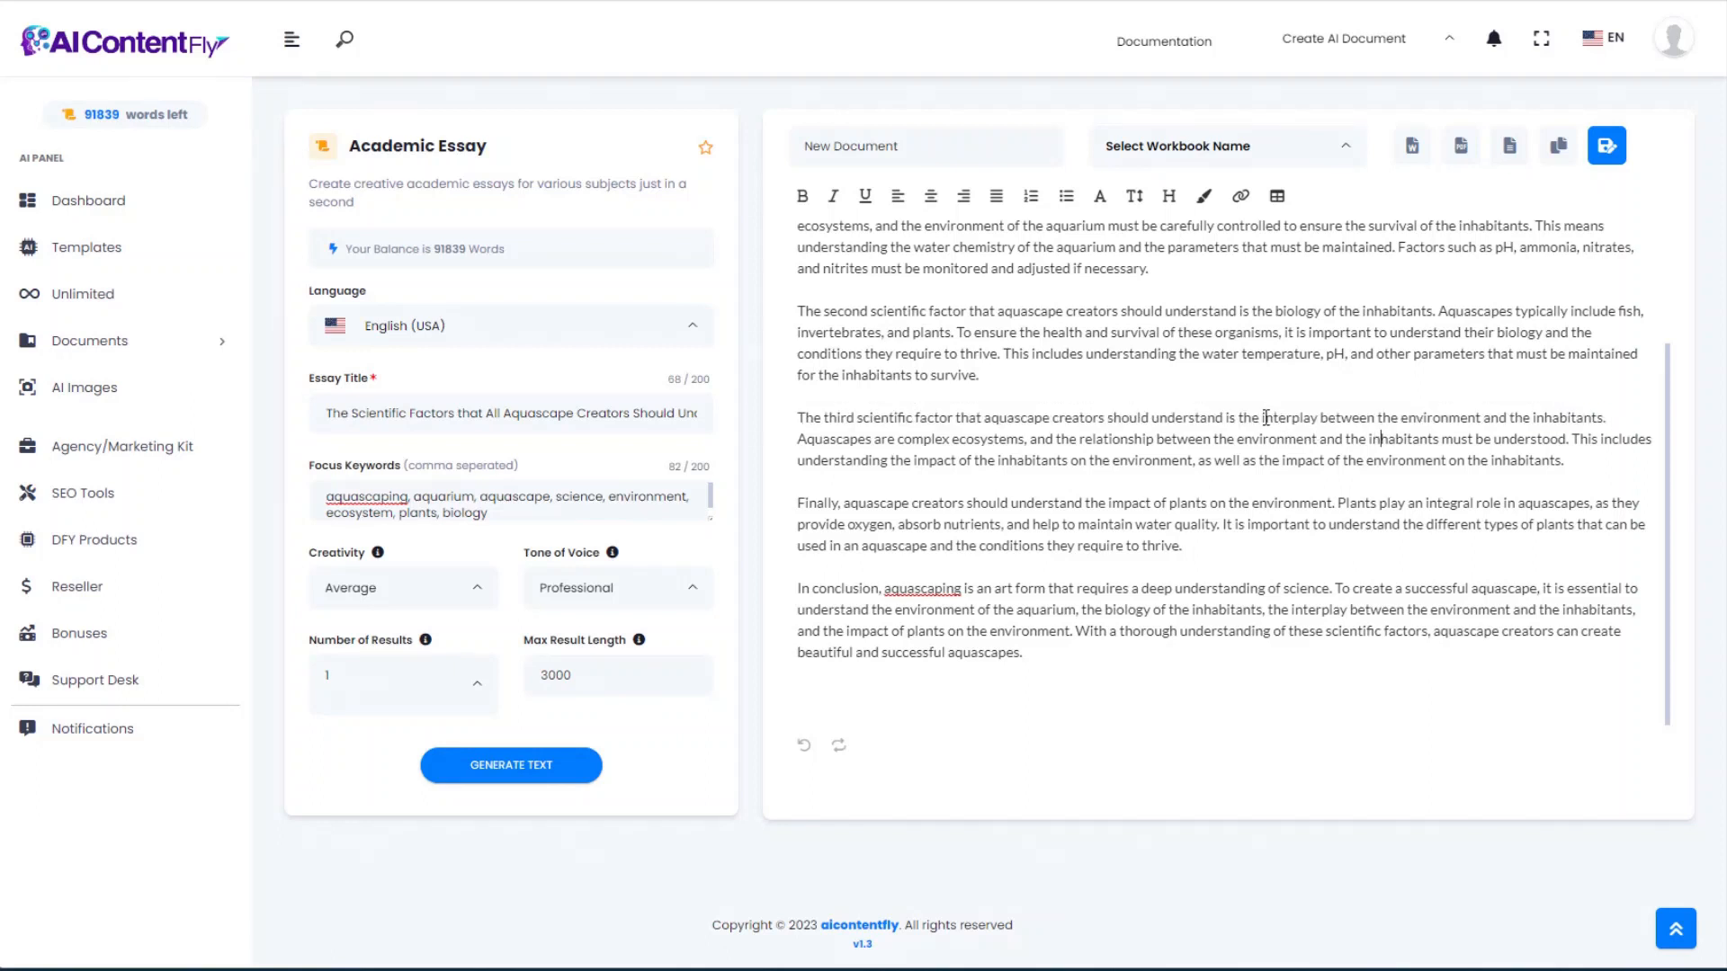
{"action": "left_click_drag", "start_coordinate": [1261, 415], "coordinate": [1619, 414]}
{"action": "left_click", "coordinate": [1244, 461]}
Step: Skim the rest of the essay, then return to Templates
{"action": "scroll", "coordinate": [1027, 501], "scroll_direction": "up", "scroll_amount": 2}
{"action": "scroll", "coordinate": [1021, 501], "scroll_direction": "down", "scroll_amount": 2}
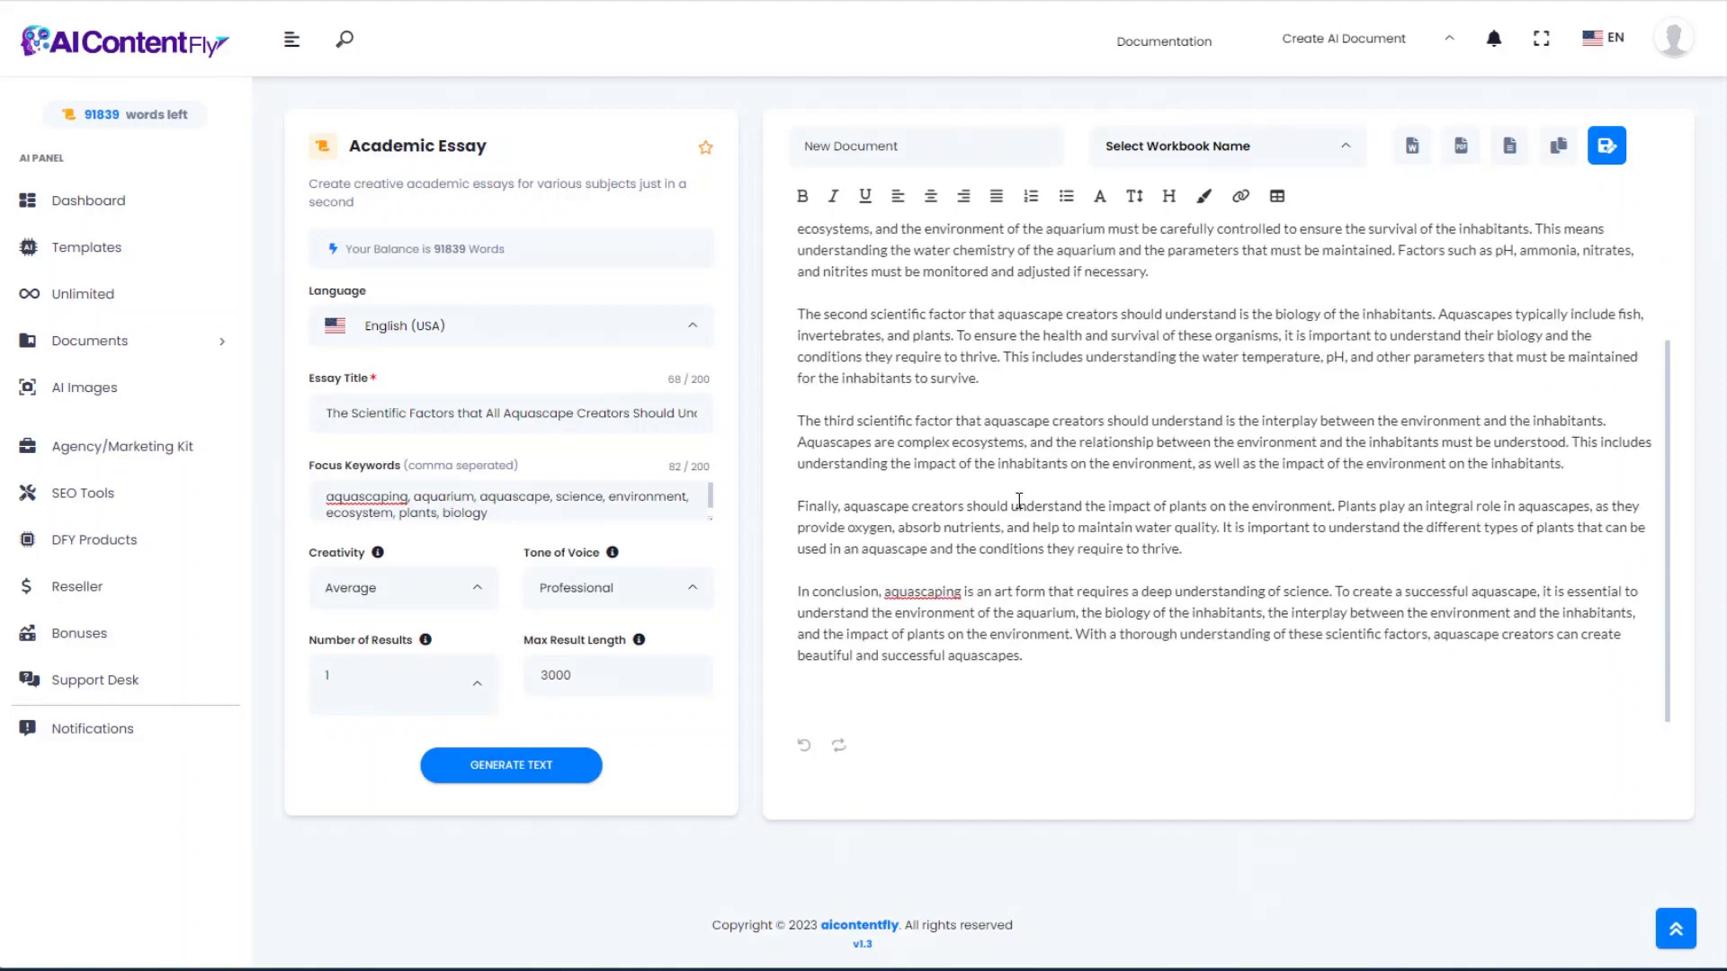
{"action": "scroll", "coordinate": [1019, 501], "scroll_direction": "up", "scroll_amount": 2}
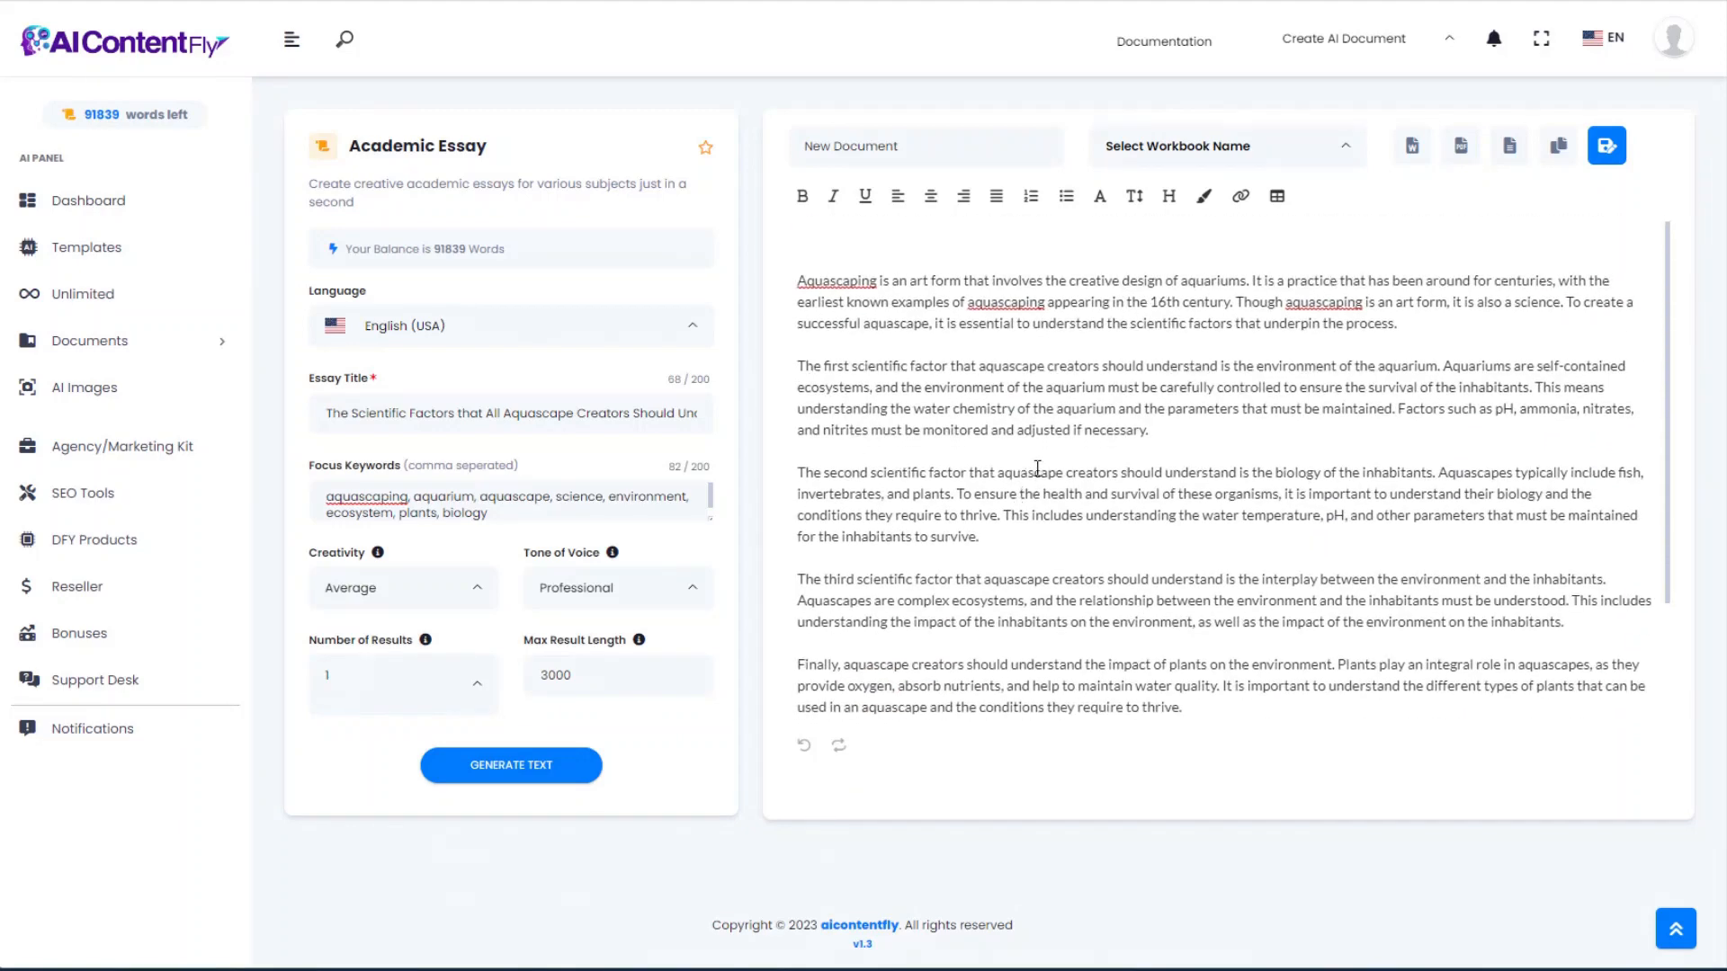
{"action": "scroll", "coordinate": [1043, 468], "scroll_direction": "down", "scroll_amount": 1}
{"action": "scroll", "coordinate": [1034, 470], "scroll_direction": "up", "scroll_amount": 1}
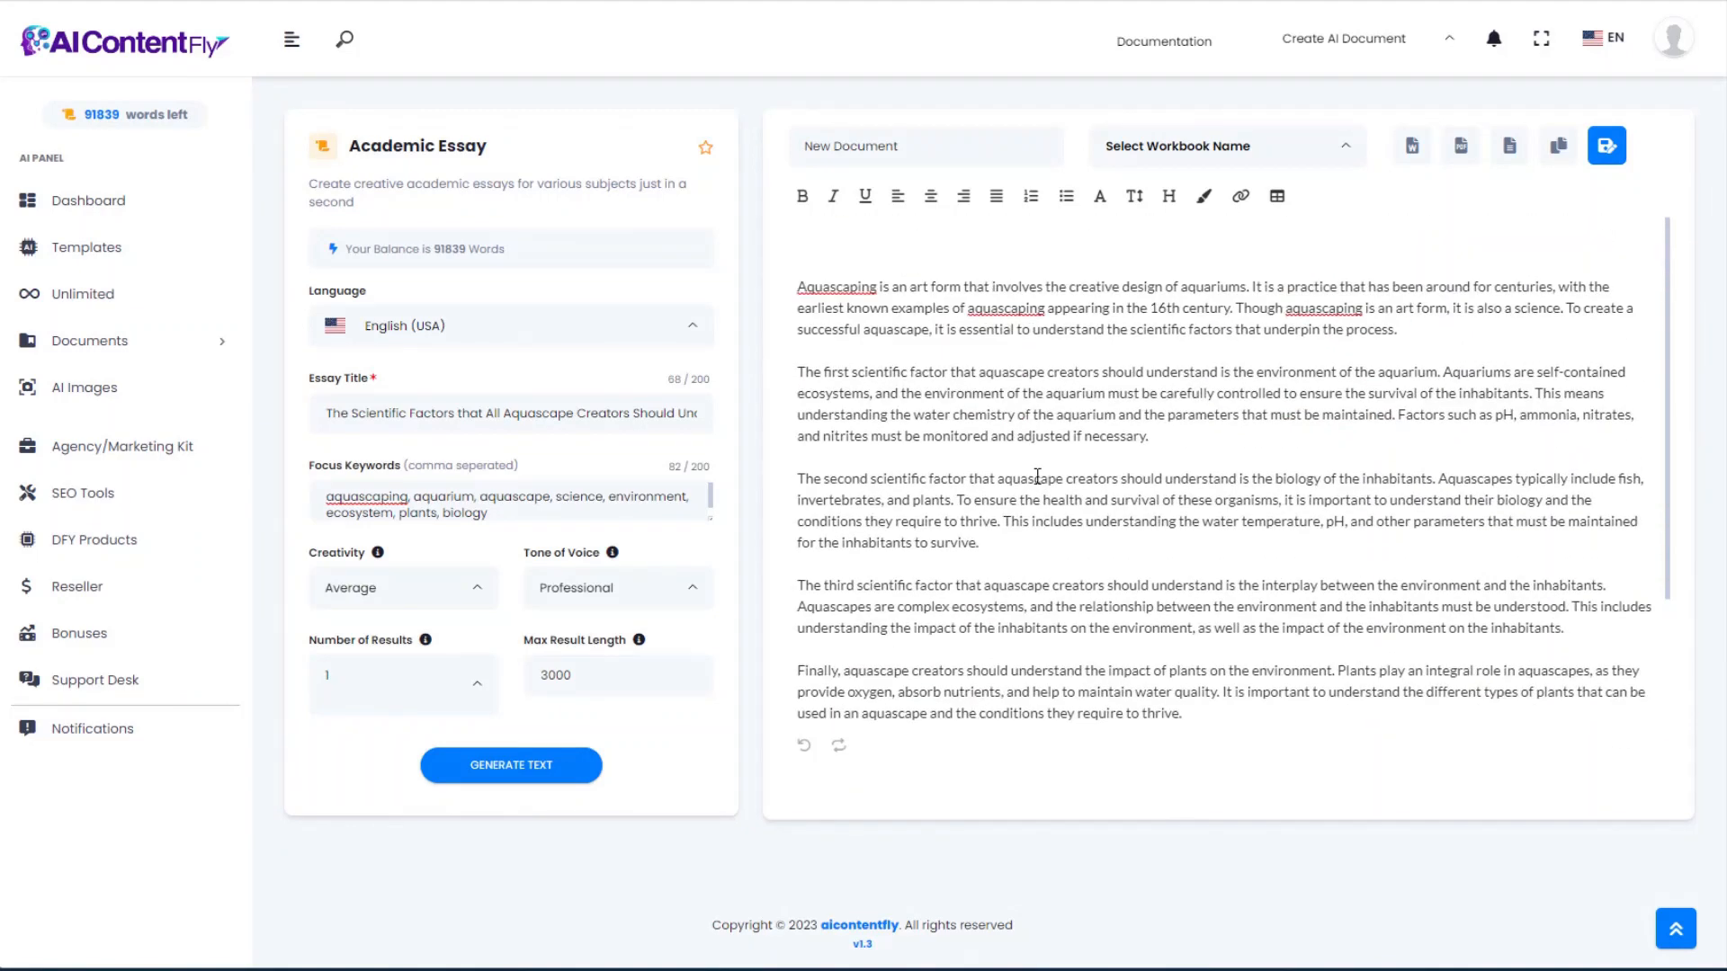
{"action": "scroll", "coordinate": [1037, 477], "scroll_direction": "down", "scroll_amount": 2}
{"action": "scroll", "coordinate": [1033, 477], "scroll_direction": "up", "scroll_amount": 2}
{"action": "scroll", "coordinate": [1034, 478], "scroll_direction": "down", "scroll_amount": 2}
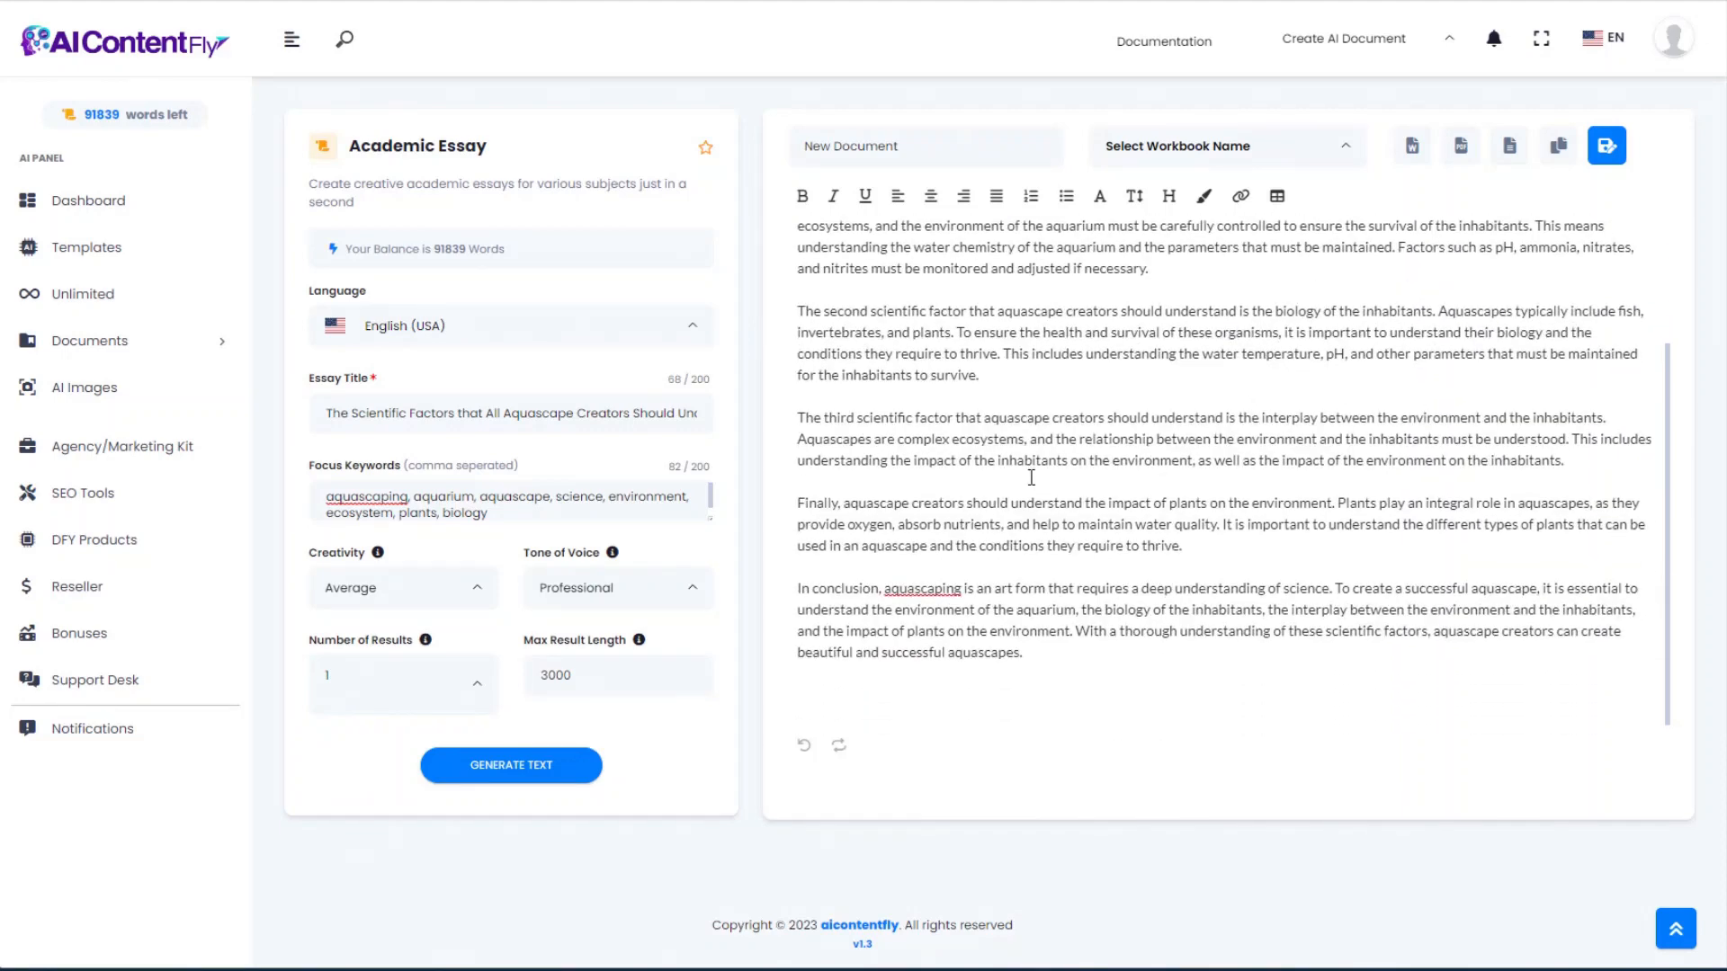
{"action": "scroll", "coordinate": [1025, 472], "scroll_direction": "up", "scroll_amount": 2}
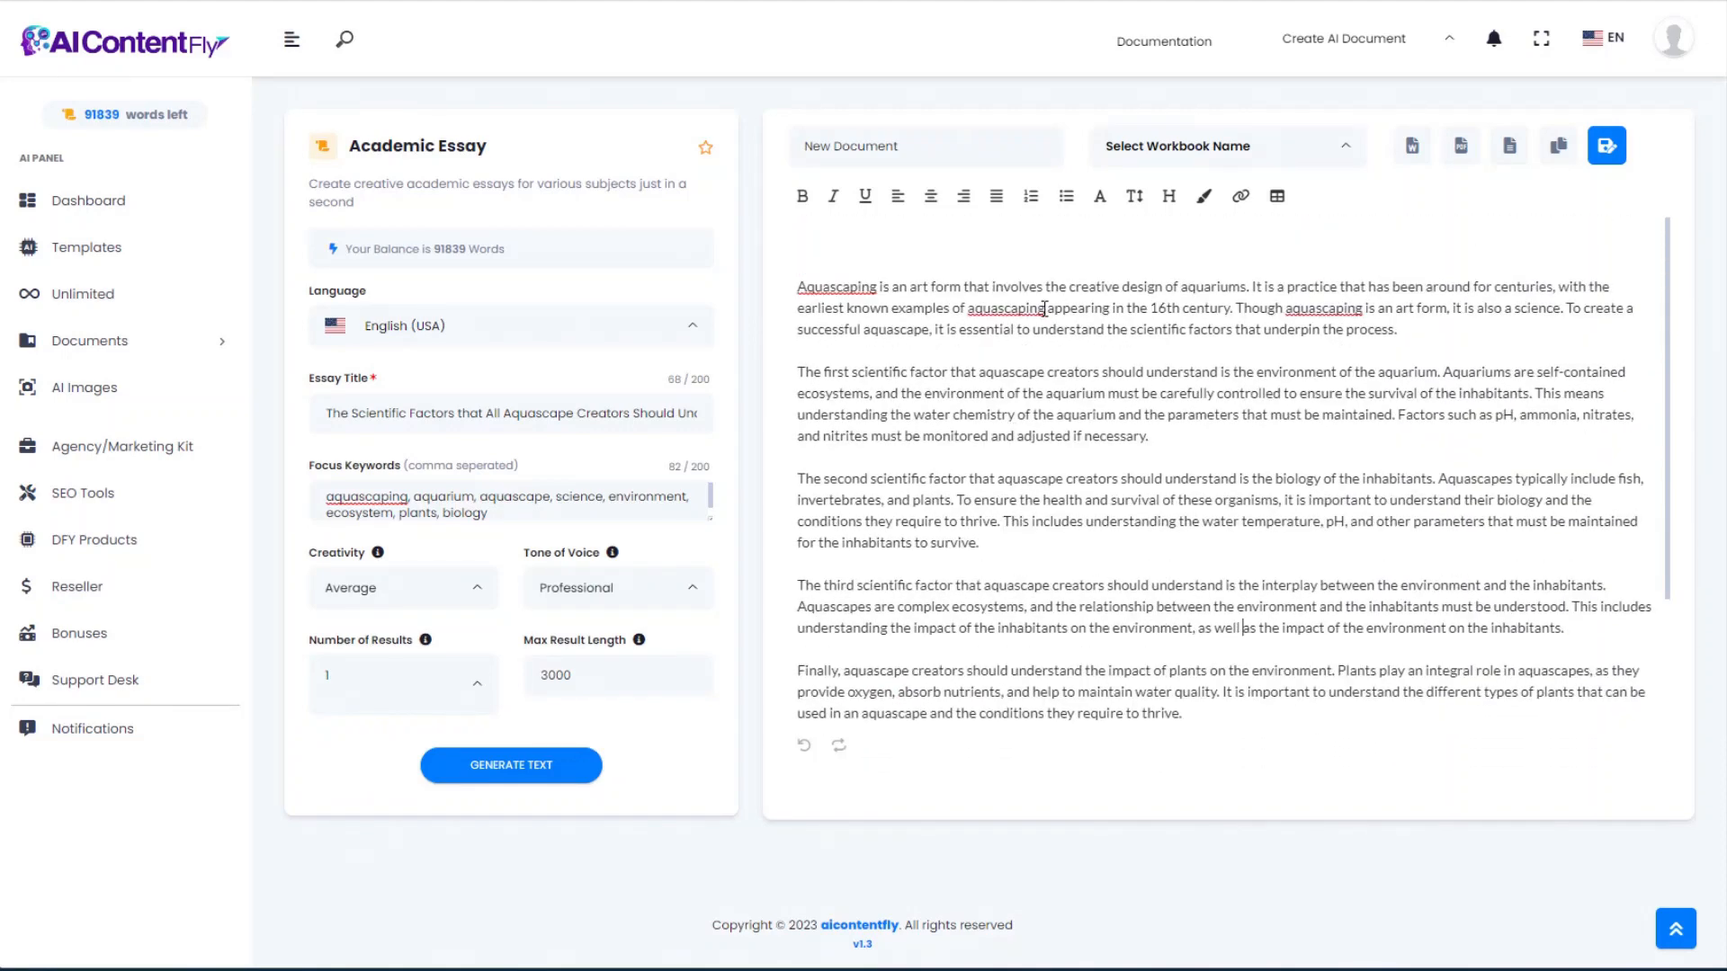
{"action": "key", "text": "alt+Left"}
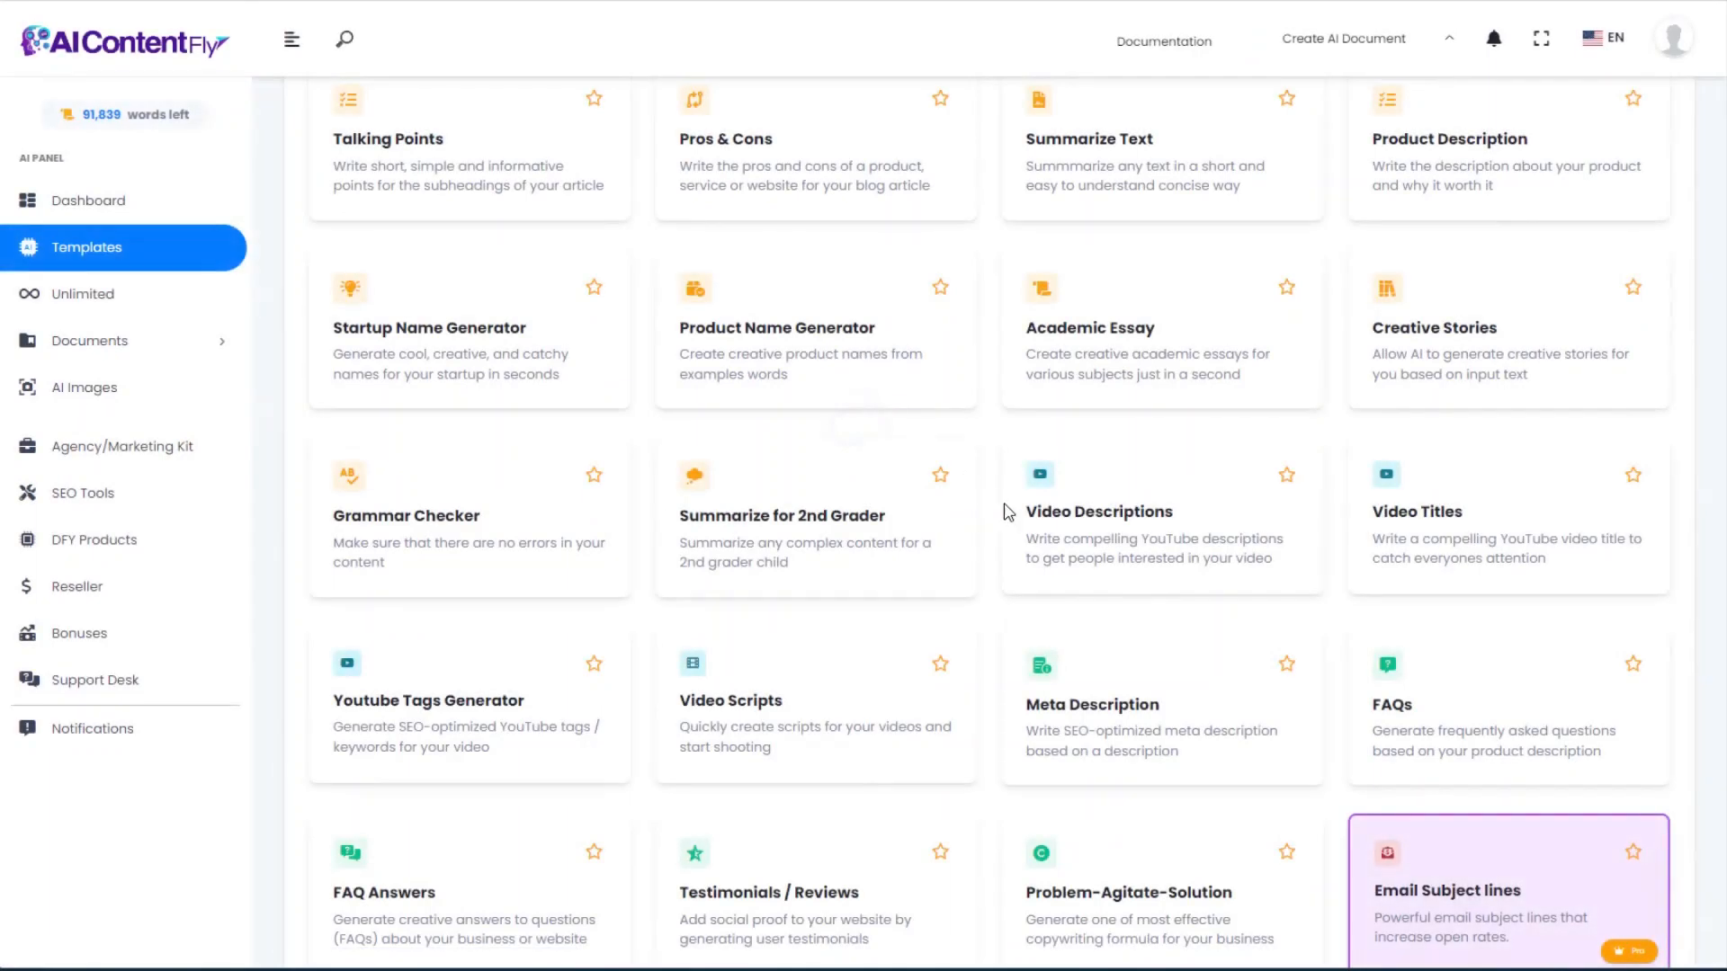
Step: Open Creative Stories and paste the 471-character outline about a boy's aquascape and tap-dancing crab
{"action": "scroll", "coordinate": [1133, 619], "scroll_direction": "down", "scroll_amount": 2}
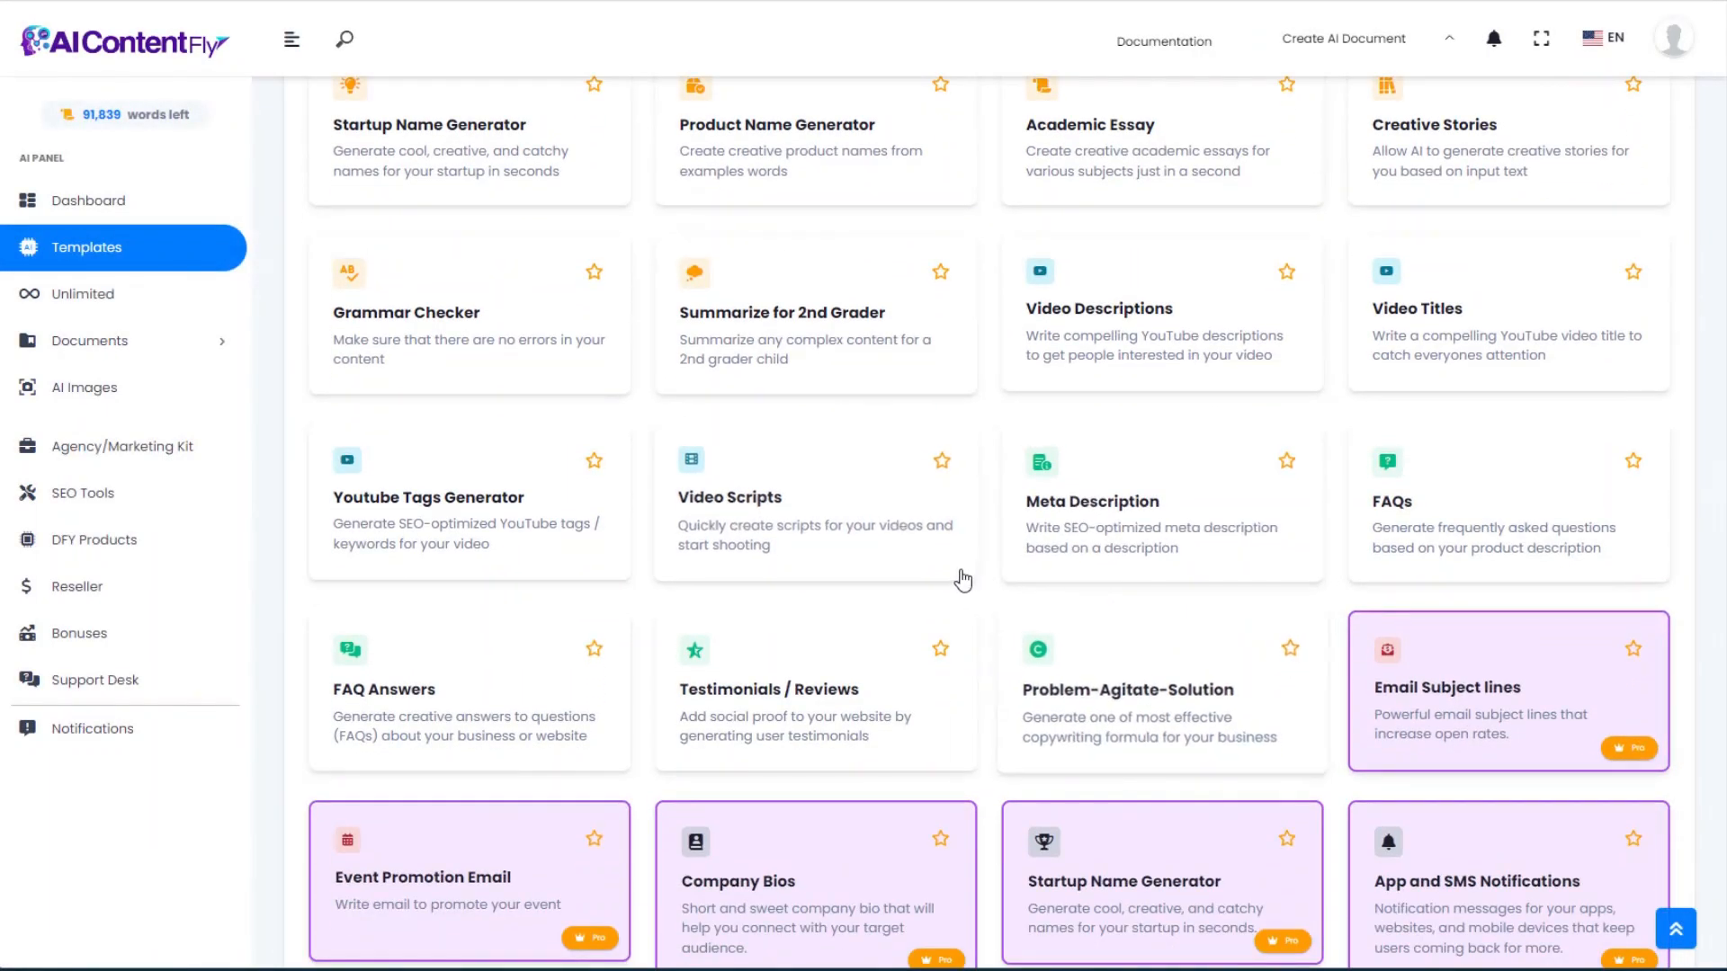
{"action": "scroll", "coordinate": [956, 579], "scroll_direction": "up", "scroll_amount": 2}
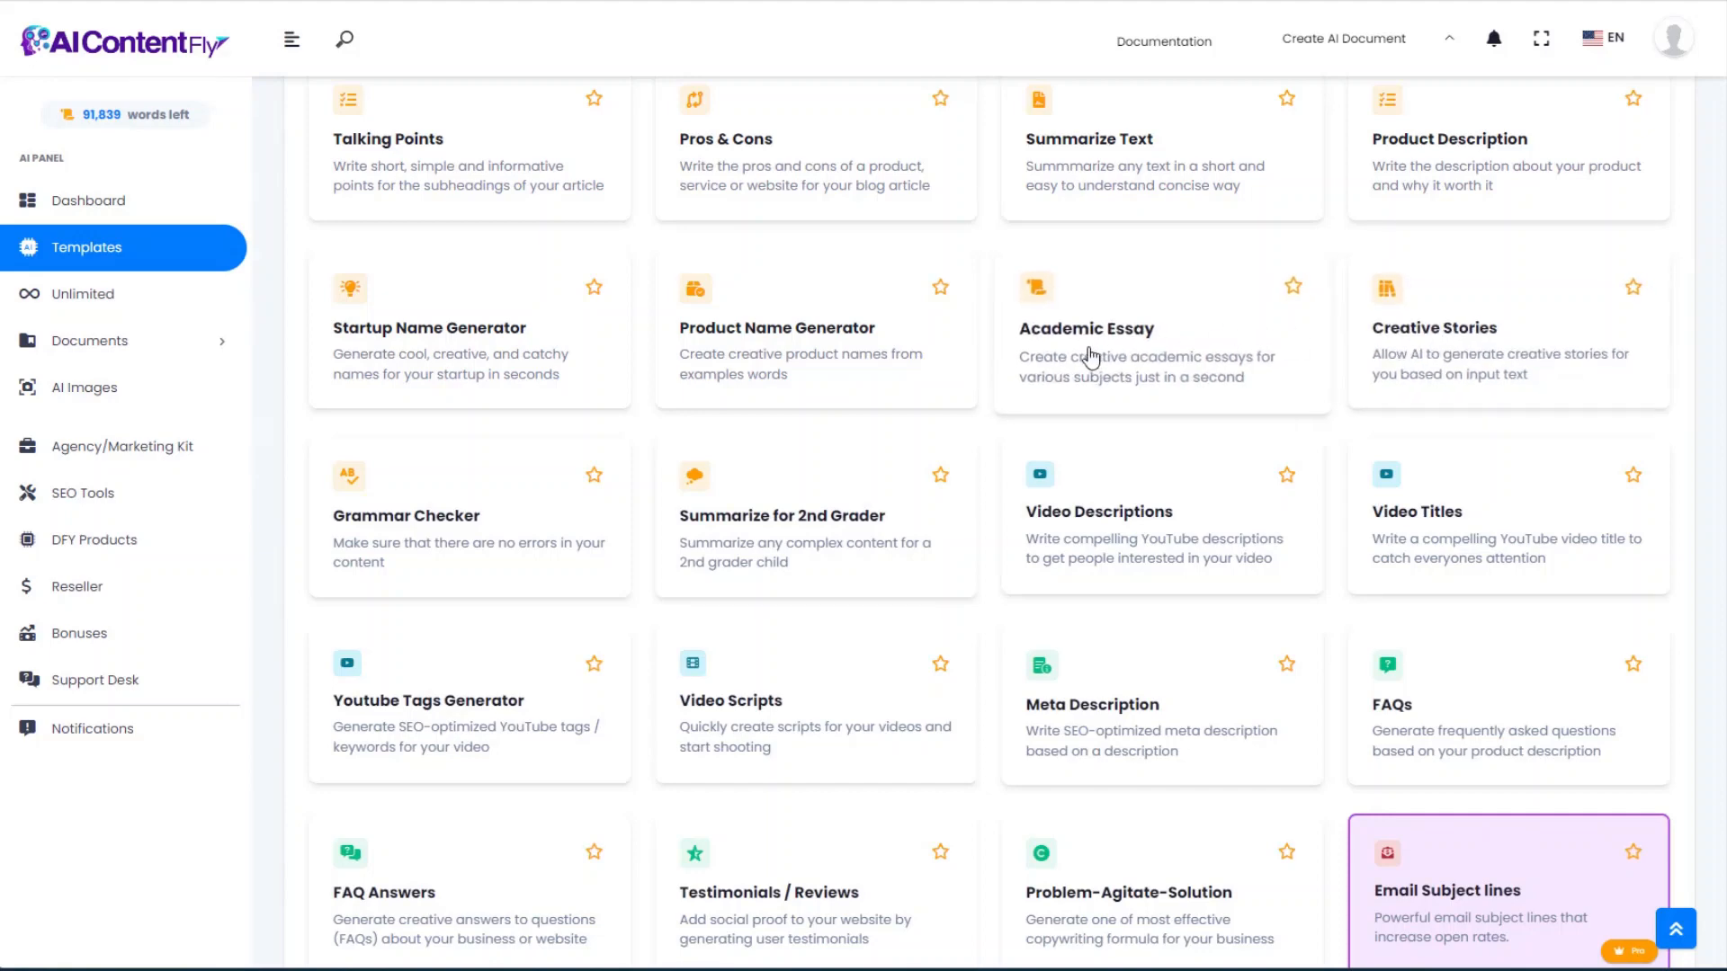
{"action": "left_click", "coordinate": [1451, 344]}
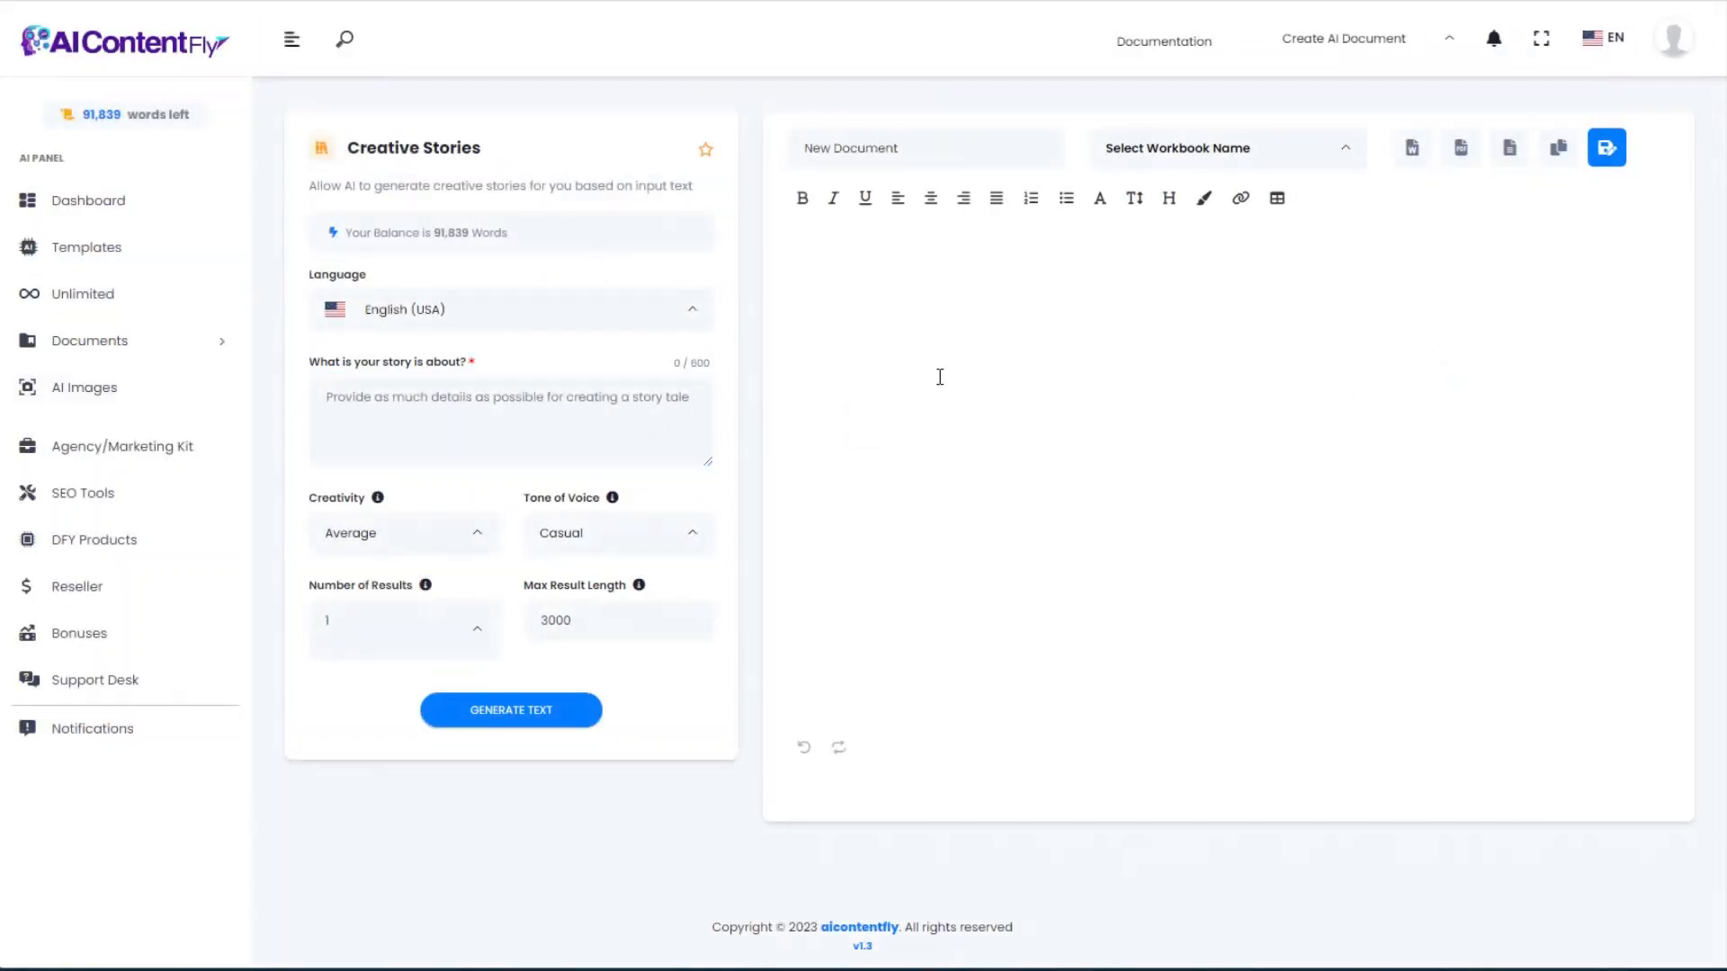
{"action": "left_click", "coordinate": [445, 406]}
{"action": "key", "text": "ctrl+v"}
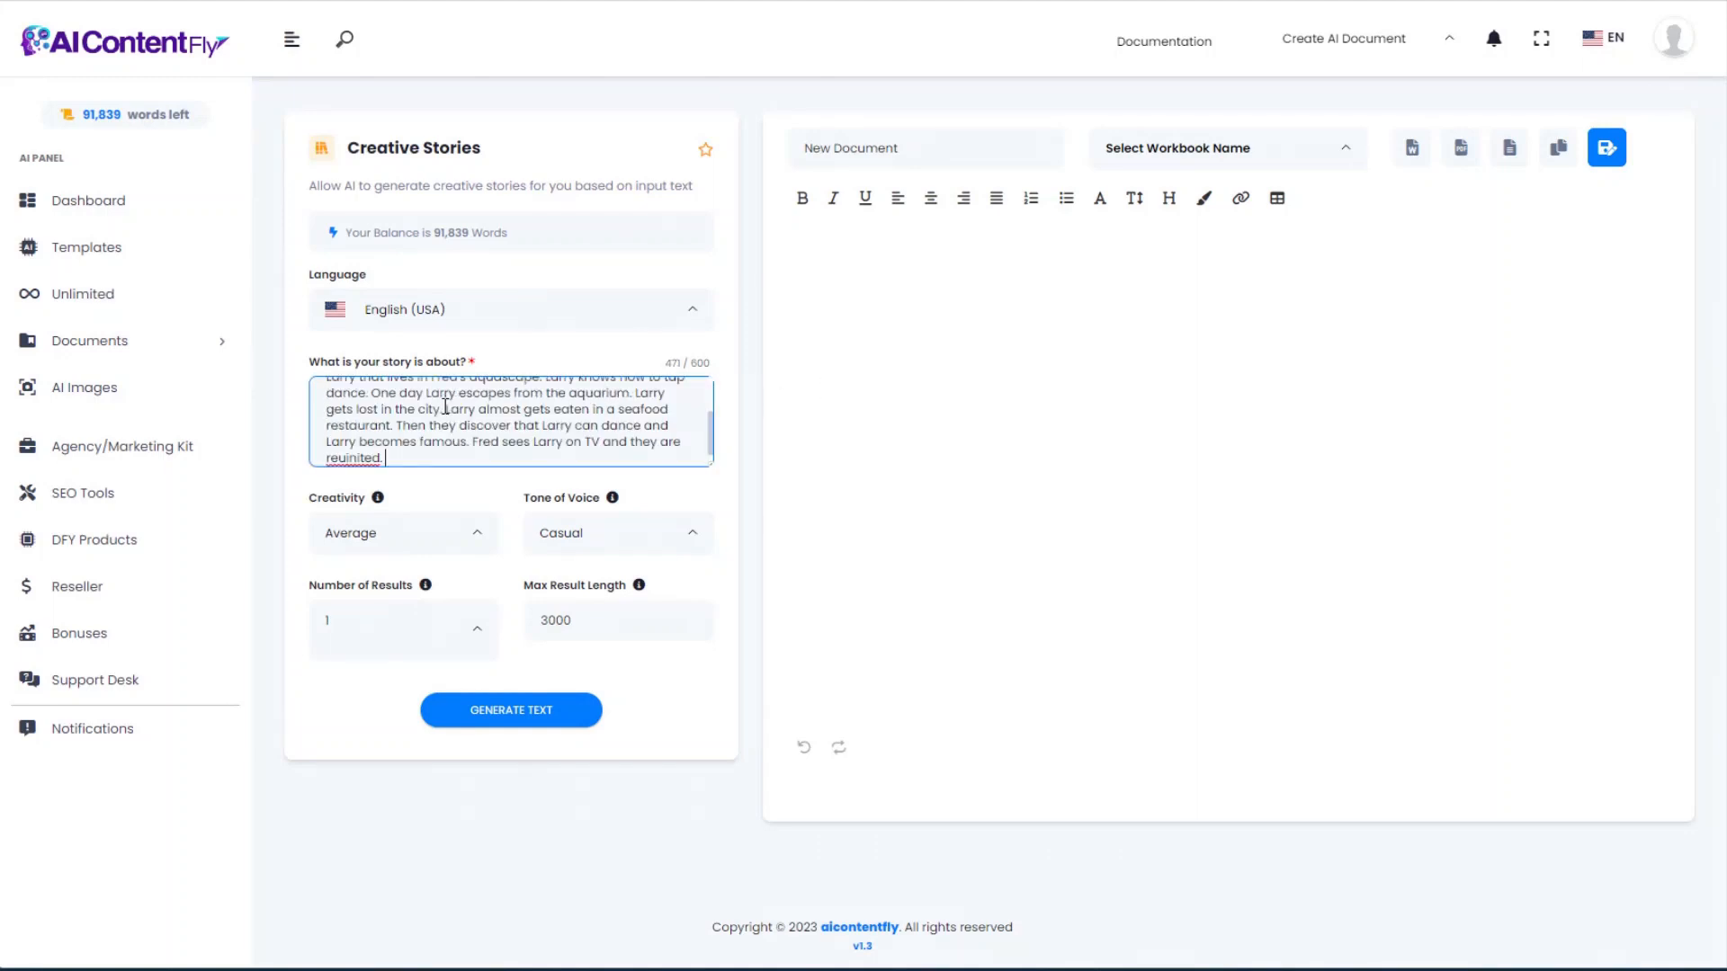
{"action": "left_click_drag", "start_coordinate": [711, 429], "coordinate": [709, 381]}
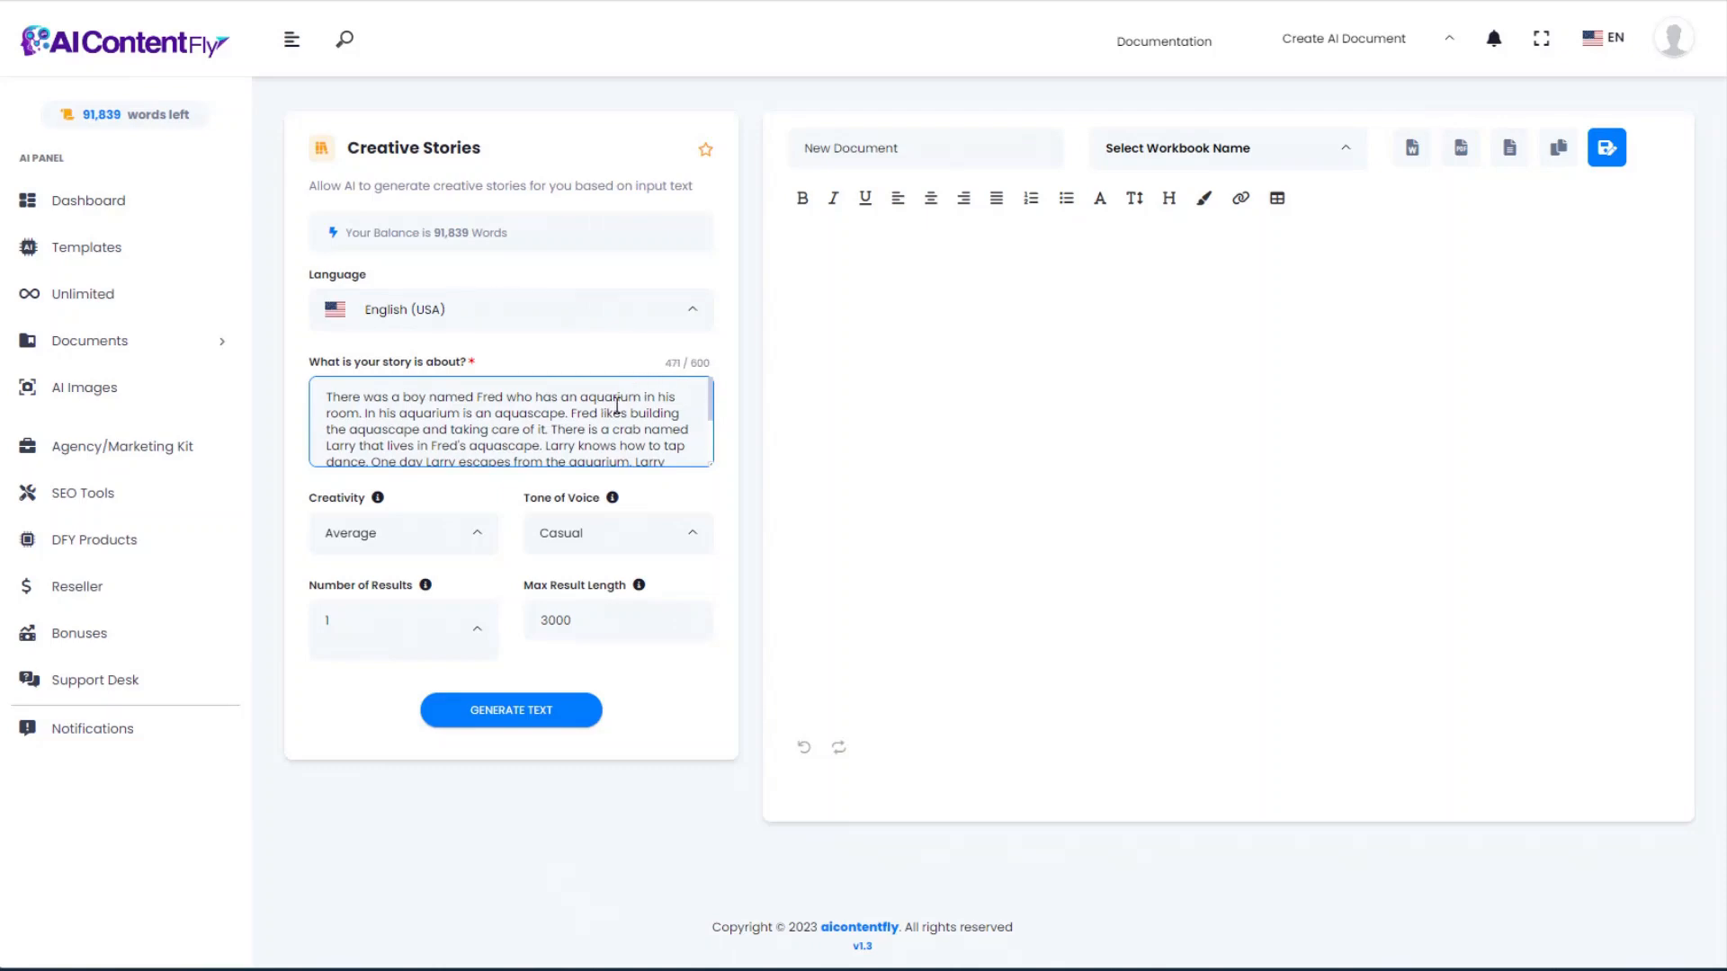
{"action": "mouse_move", "coordinate": [711, 395]}
{"action": "left_mouse_down"}
{"action": "mouse_move", "coordinate": [712, 445]}
{"action": "mouse_move", "coordinate": [711, 384]}
{"action": "left_mouse_up"}
{"action": "mouse_move", "coordinate": [712, 387]}
{"action": "left_mouse_down"}
{"action": "mouse_move", "coordinate": [711, 445]}
{"action": "mouse_move", "coordinate": [712, 387]}
{"action": "left_mouse_up"}
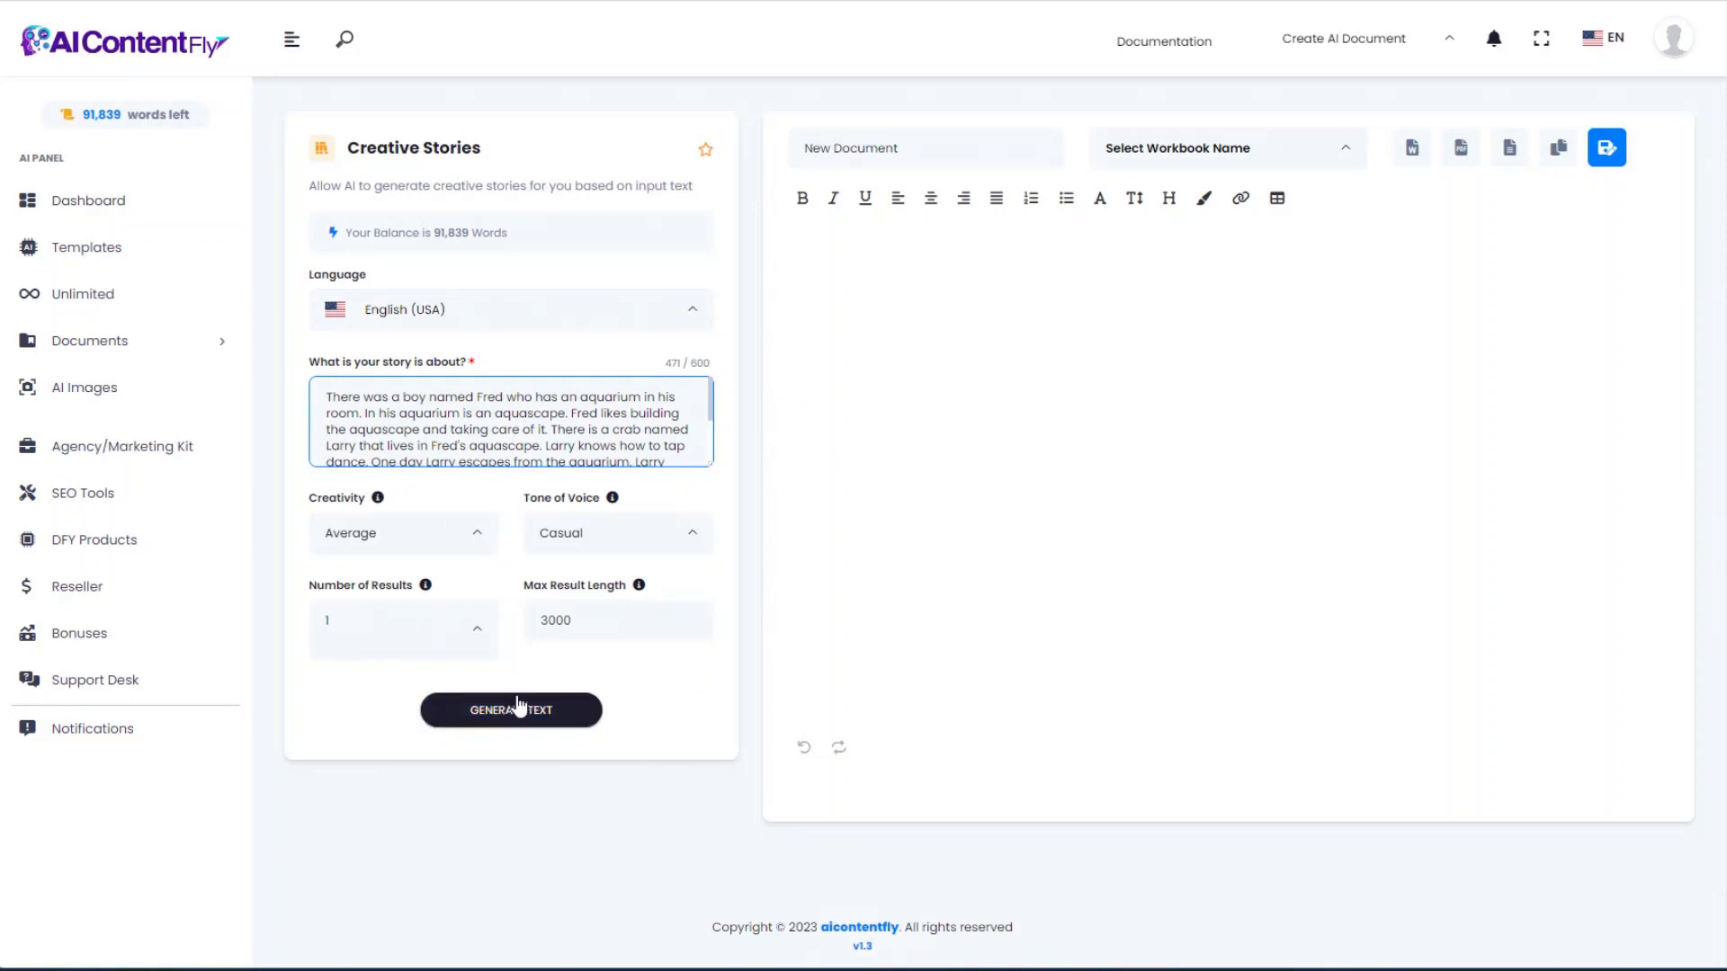
Step: Switch the story tone to Witty, generate the Fred and Larry crab story, and select it
{"action": "left_click", "coordinate": [655, 539]}
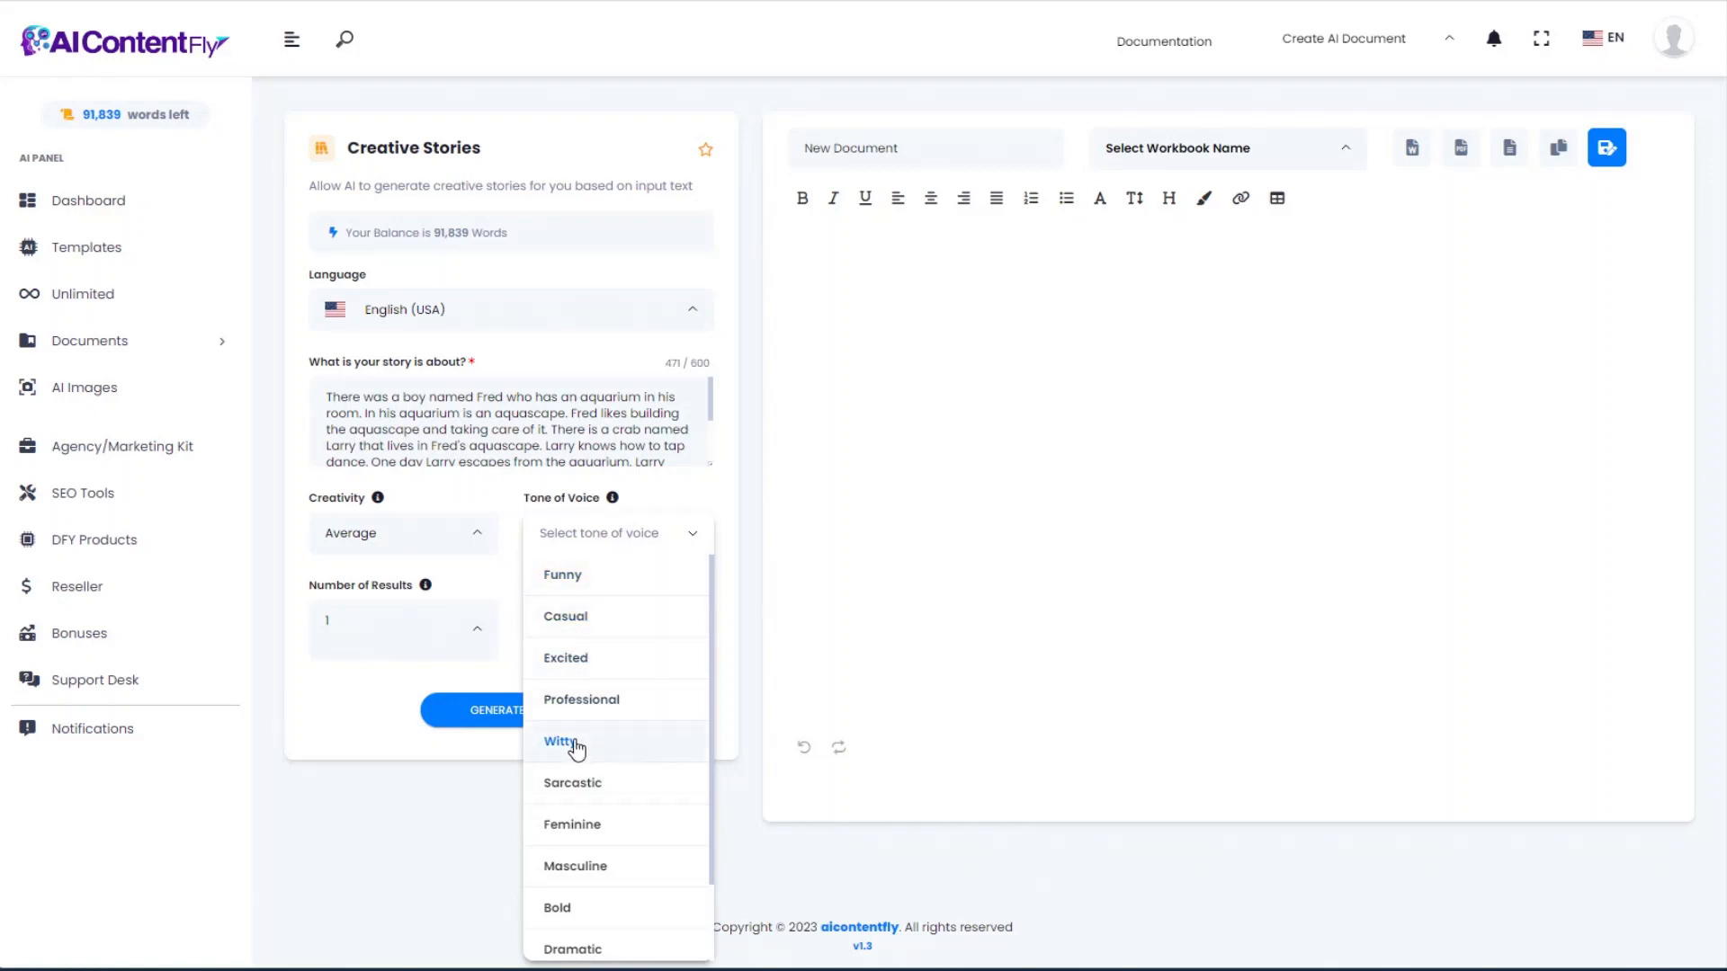
{"action": "left_click", "coordinate": [574, 742]}
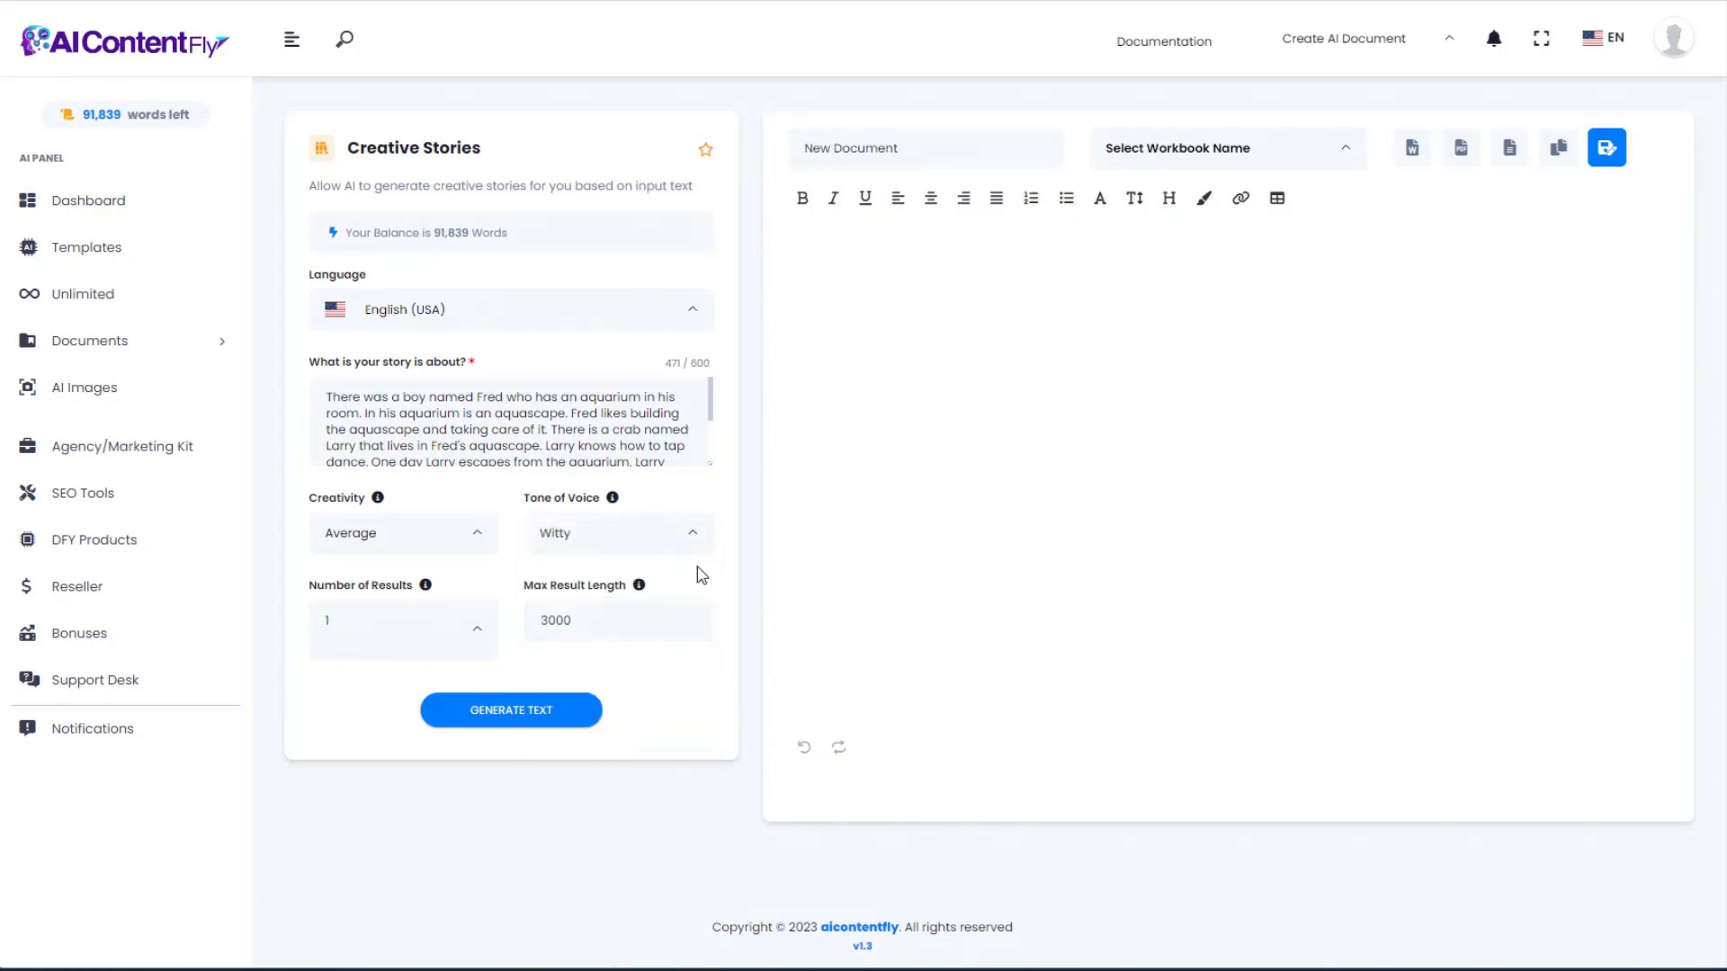
{"action": "left_click", "coordinate": [542, 715]}
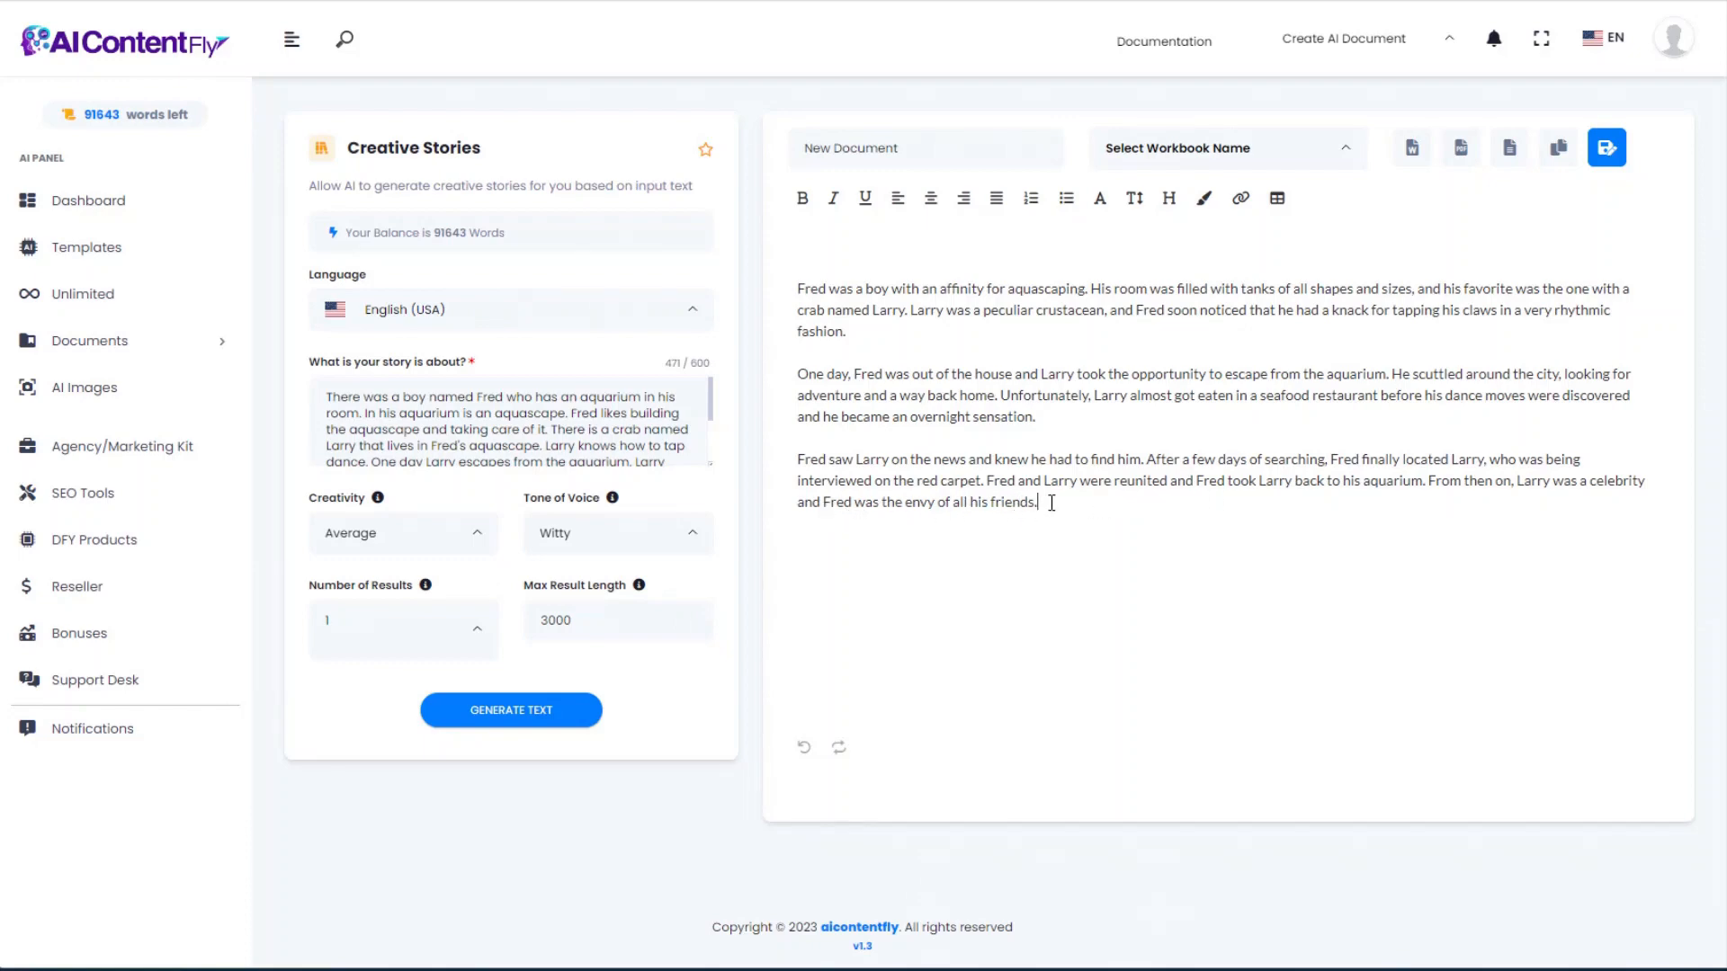
{"action": "key", "text": "ctrl+a"}
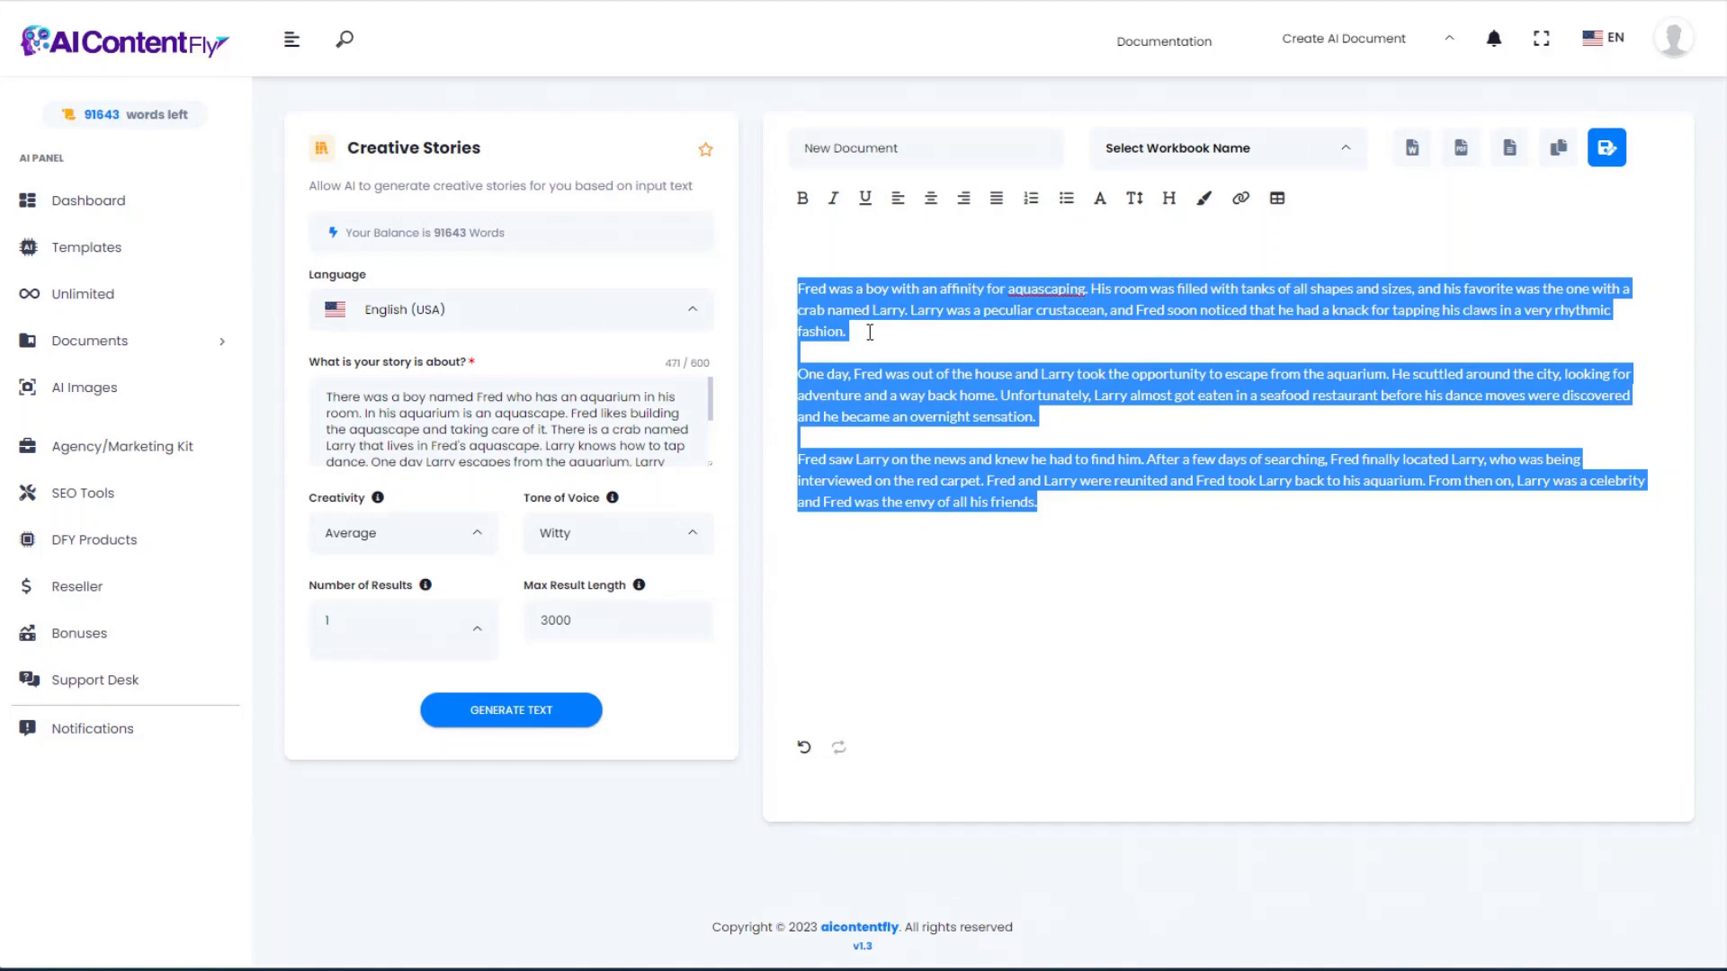
Step: Export the crab story as the Word file document (2).doc and return to Templates
{"action": "left_click", "coordinate": [1412, 150]}
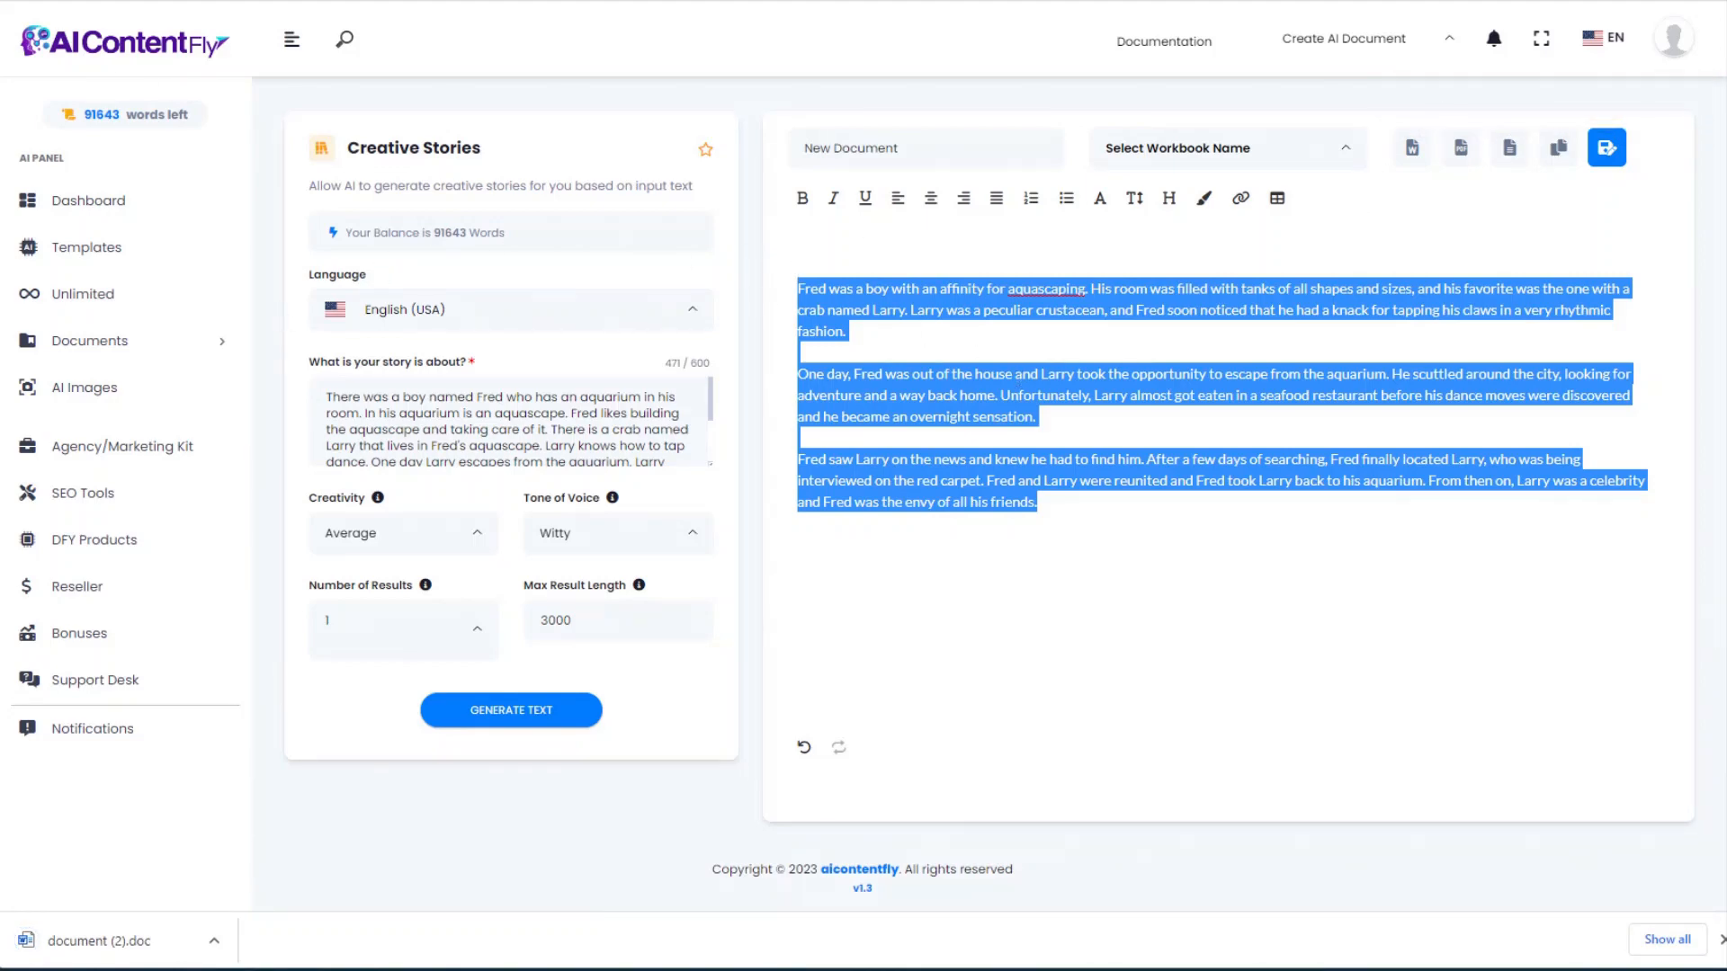
{"action": "key", "text": "alt+Left"}
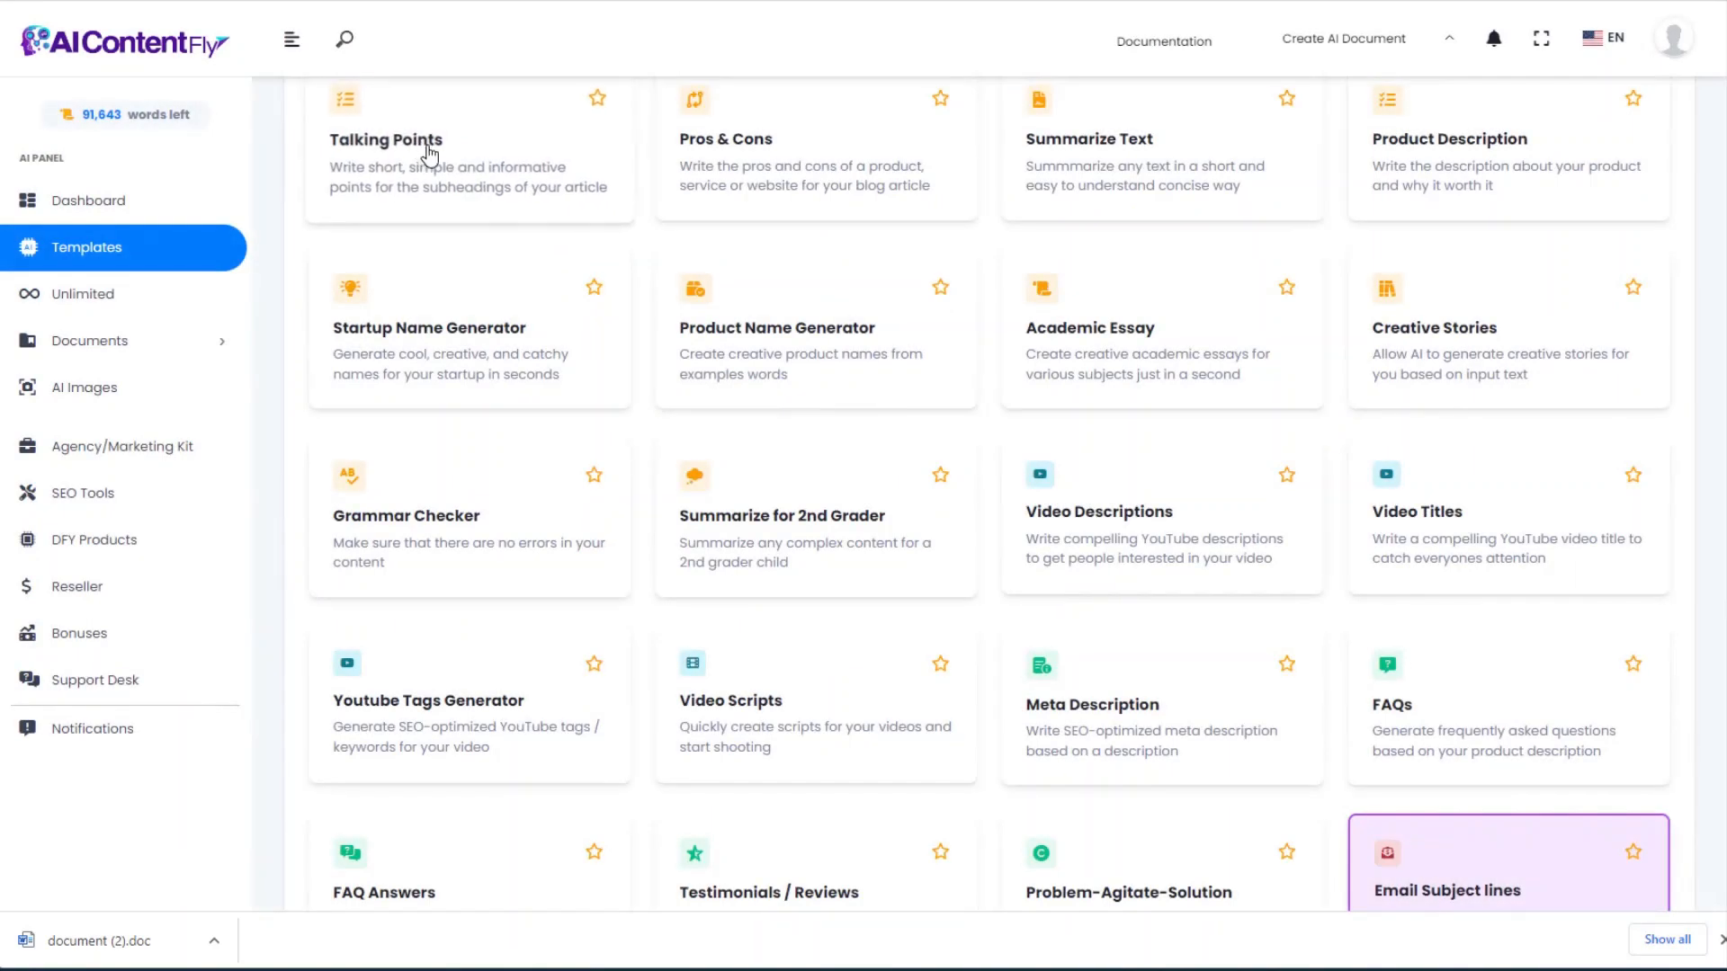
Step: Run the Fred and Larry crab story through the Grammar Checker, then return to Templates
{"action": "left_click", "coordinate": [428, 517]}
{"action": "left_click", "coordinate": [398, 392]}
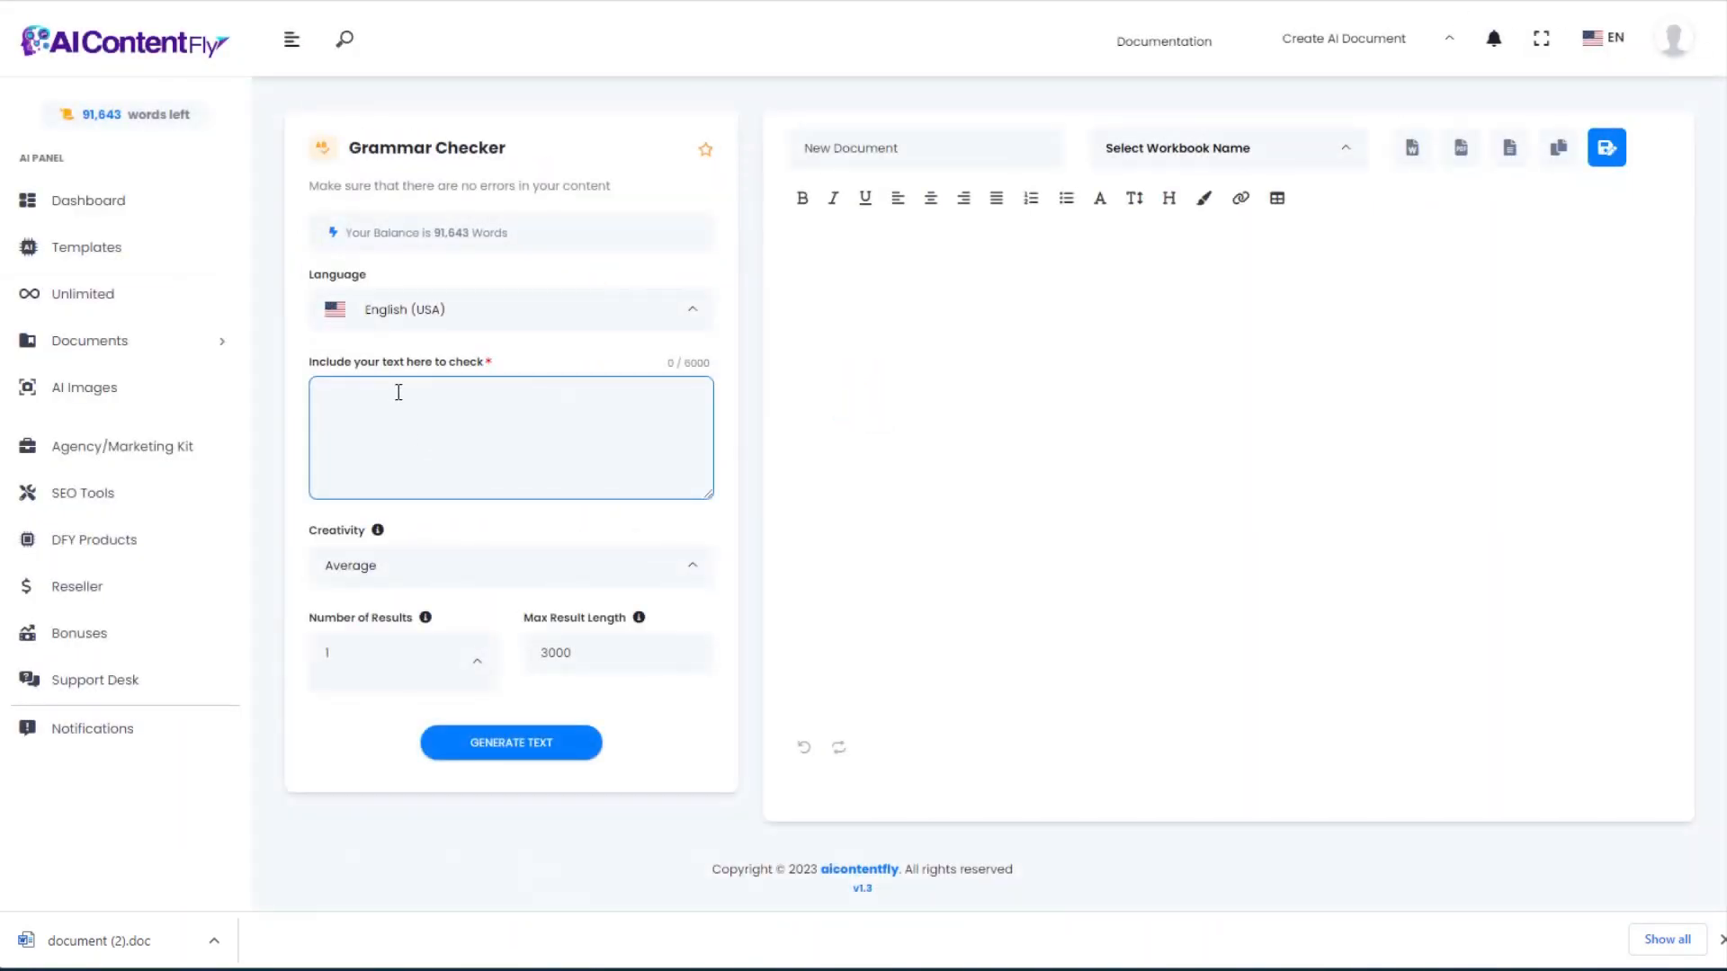
{"action": "key", "text": "ctrl+v"}
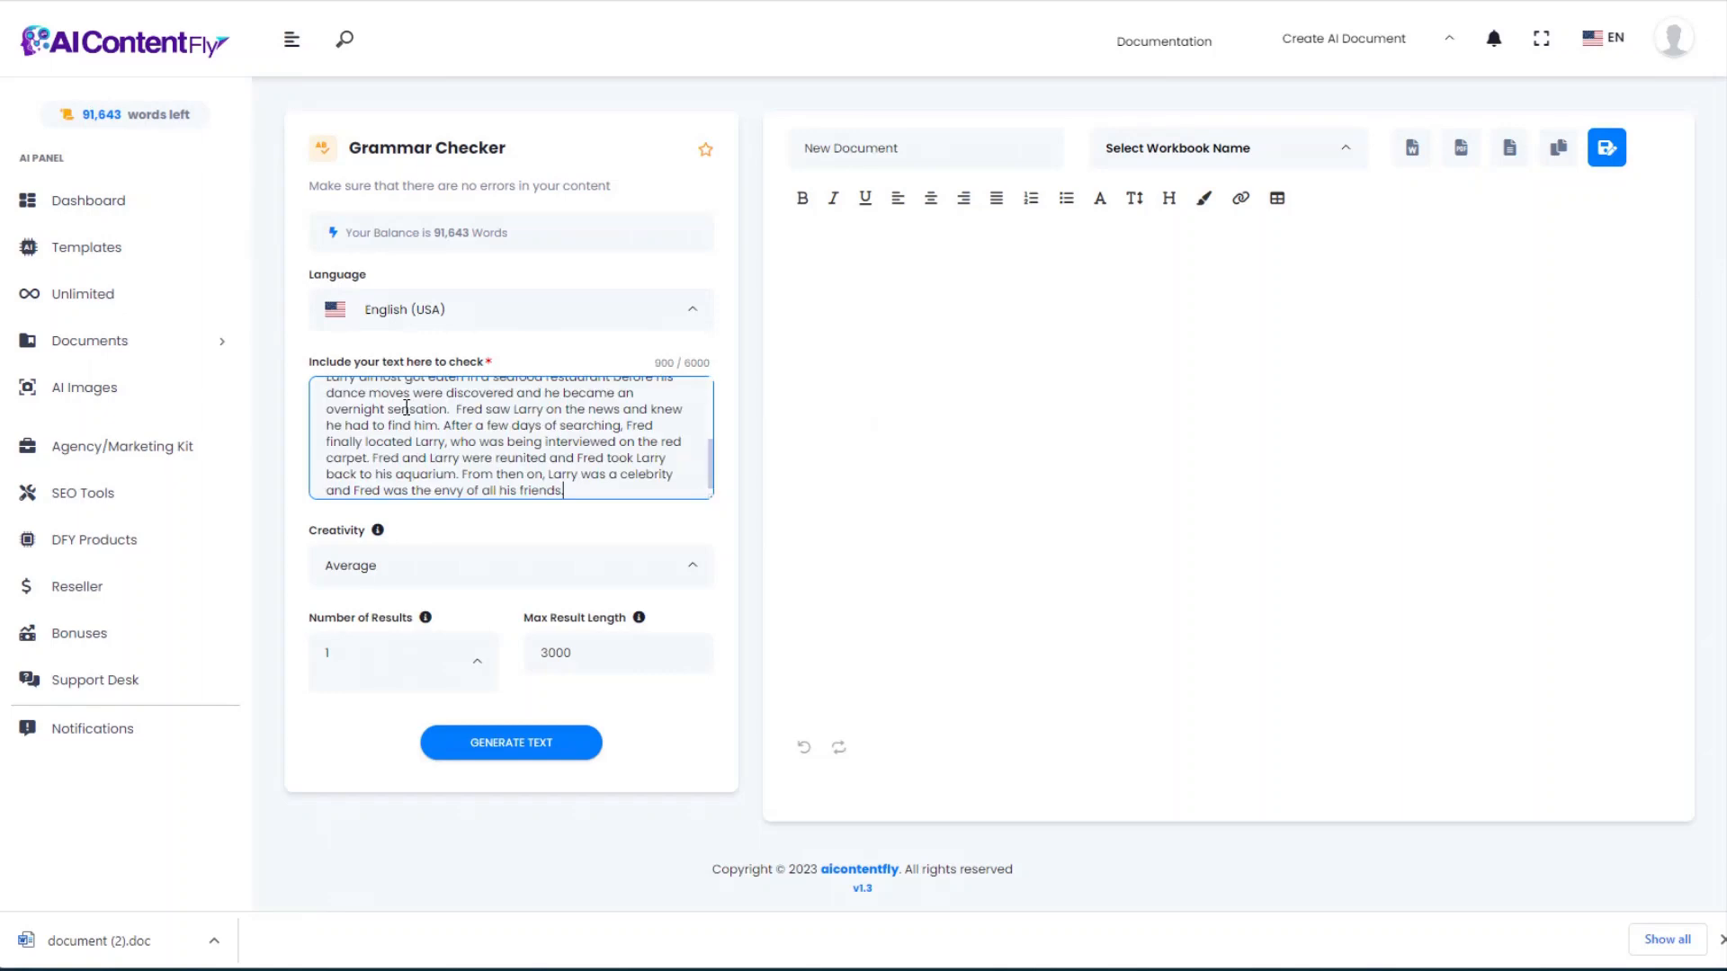
{"action": "left_click", "coordinate": [509, 743]}
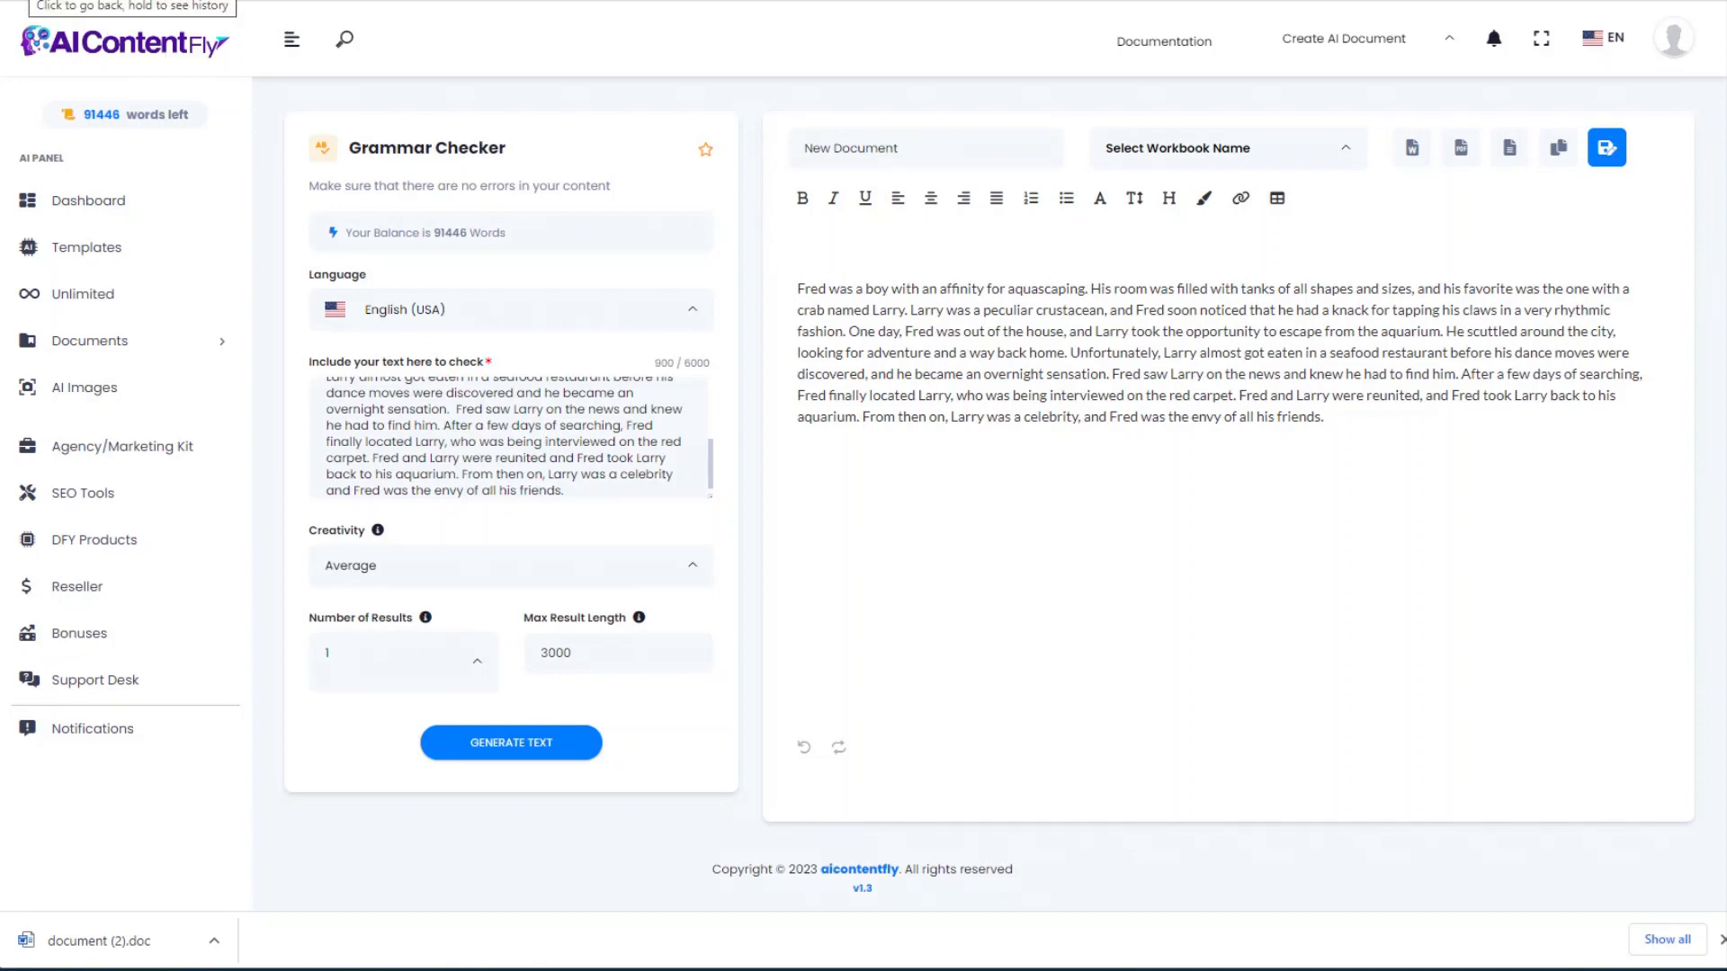
{"action": "left_click", "coordinate": [25, 1]}
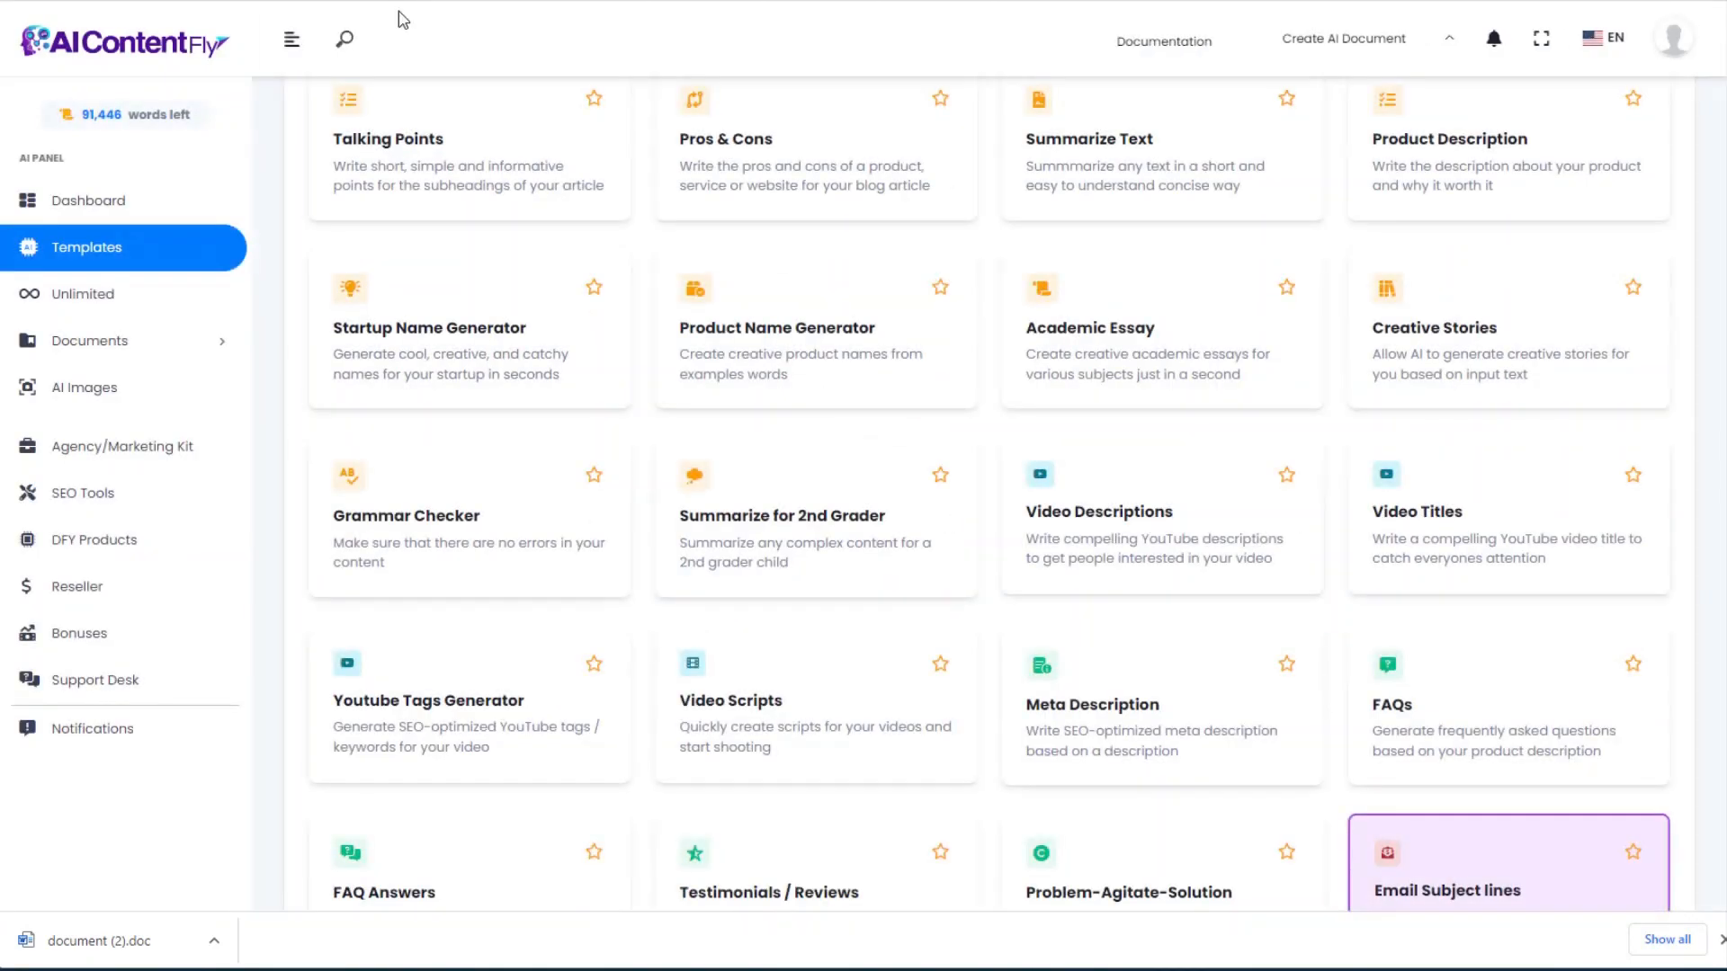
Step: Paste the 2,902-character Wikipedia passage on Dutch-style aquascaping into Summarize for 2nd Grader
{"action": "left_click", "coordinate": [814, 522]}
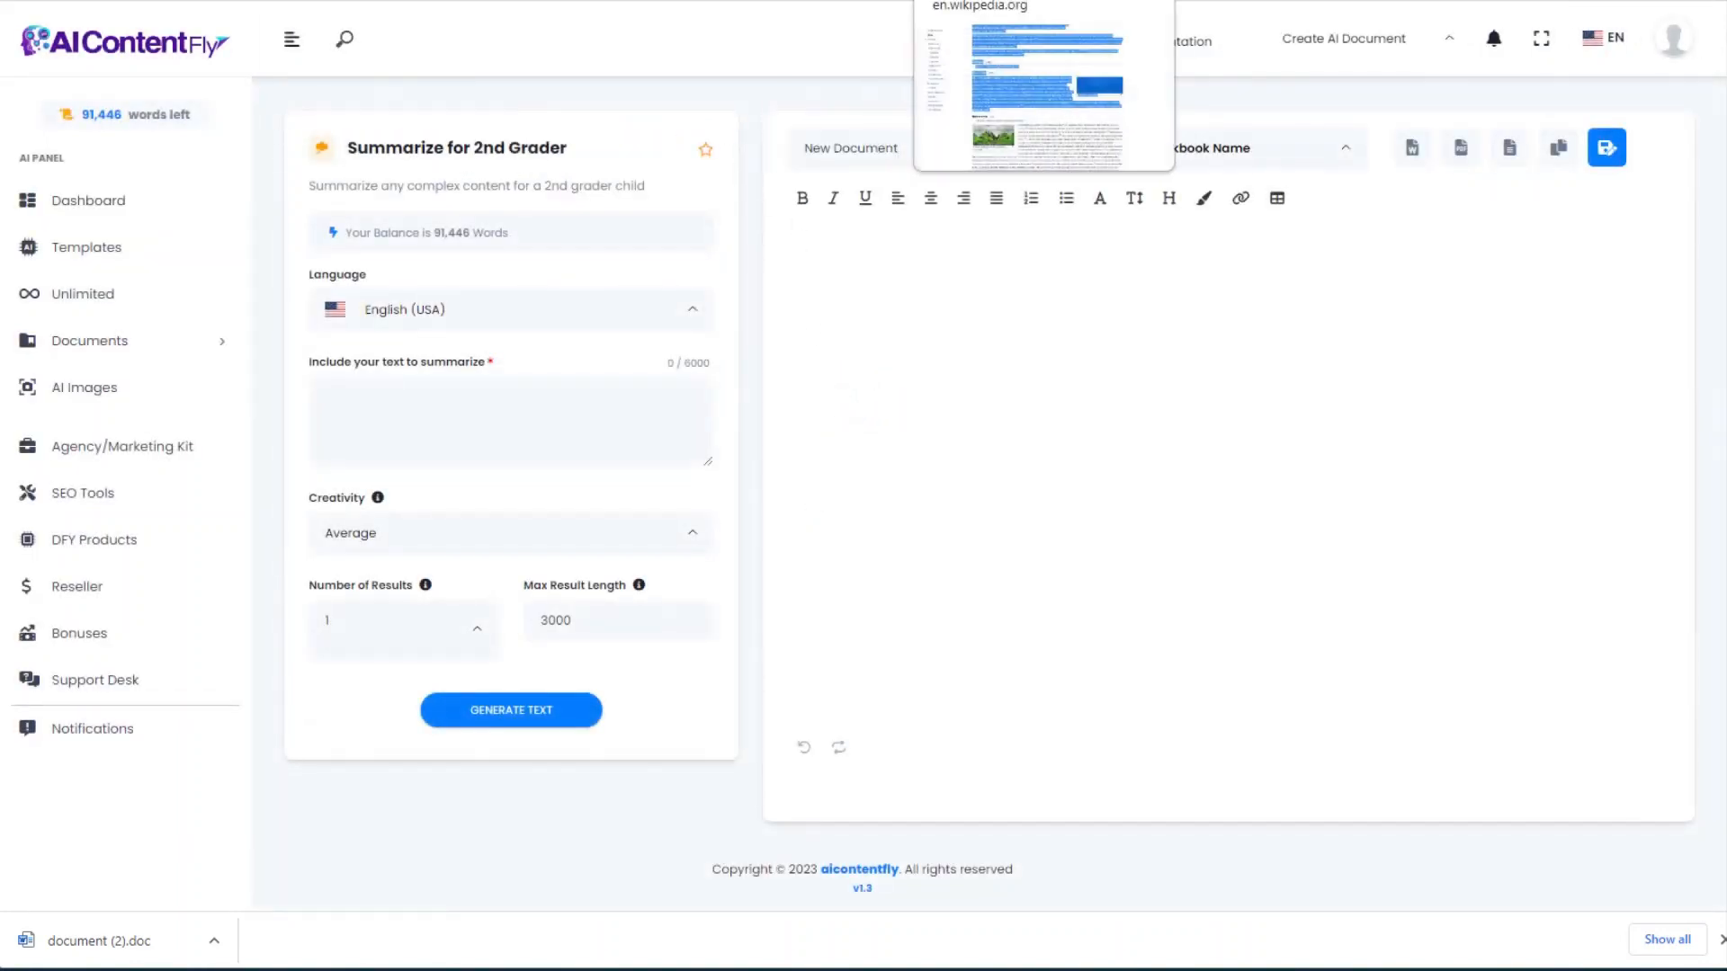
{"action": "left_click", "coordinate": [980, 1]}
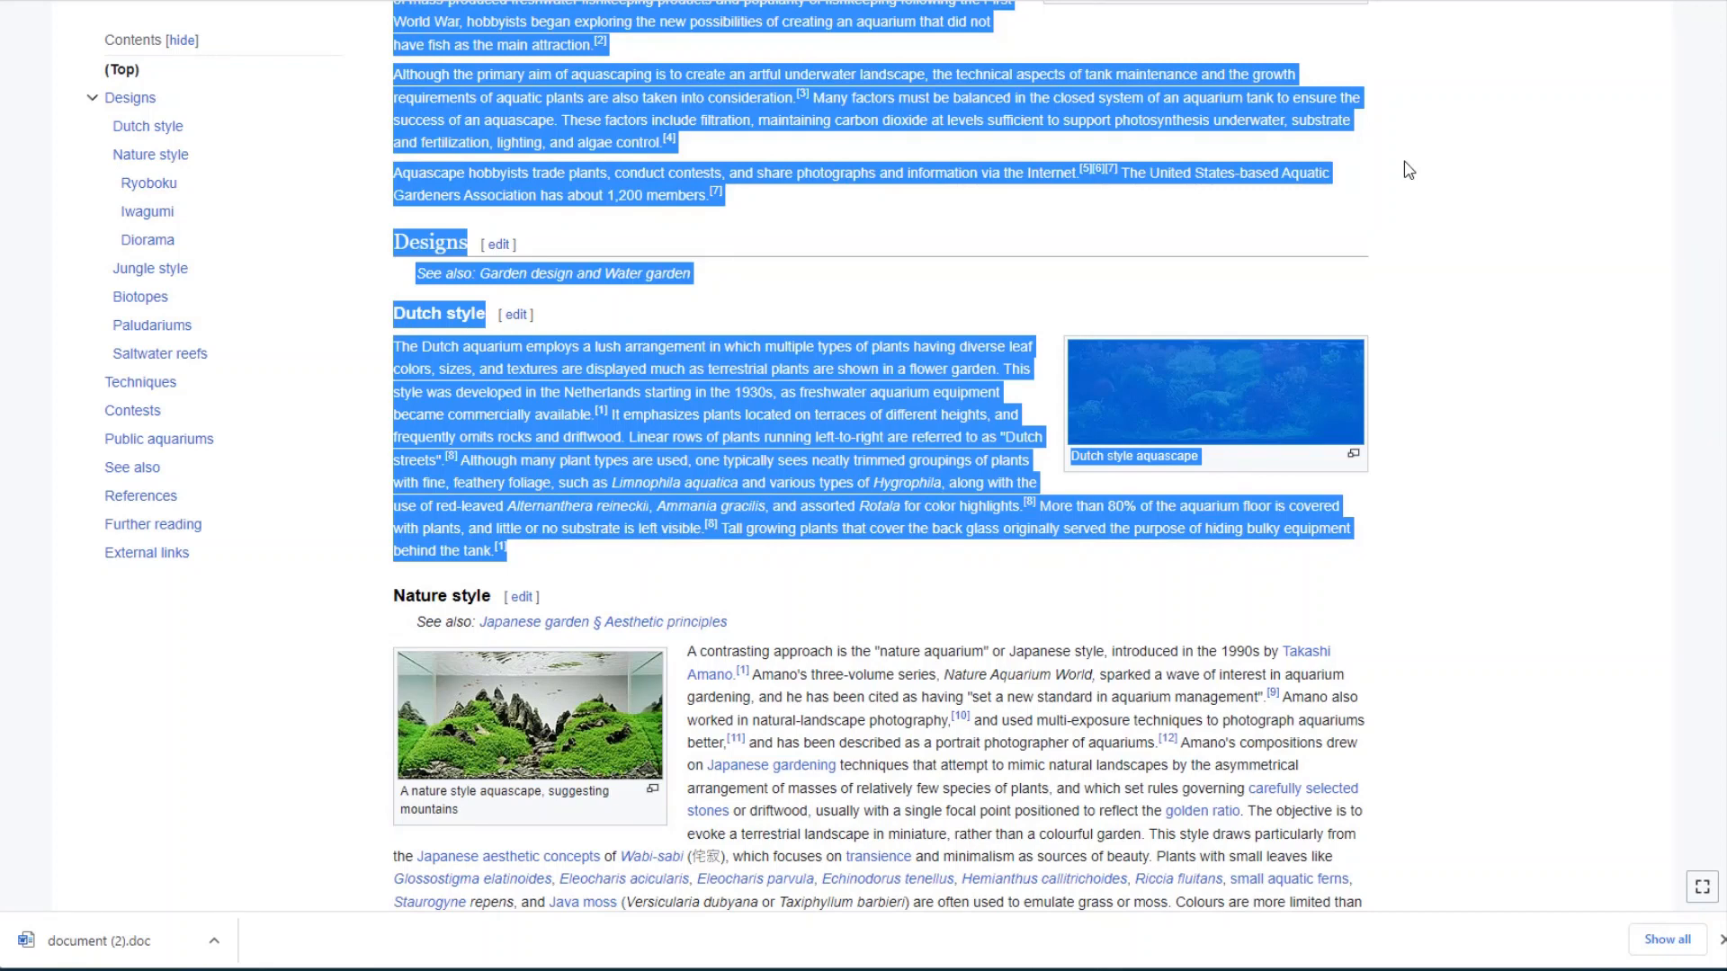
{"action": "left_click", "coordinate": [765, 1]}
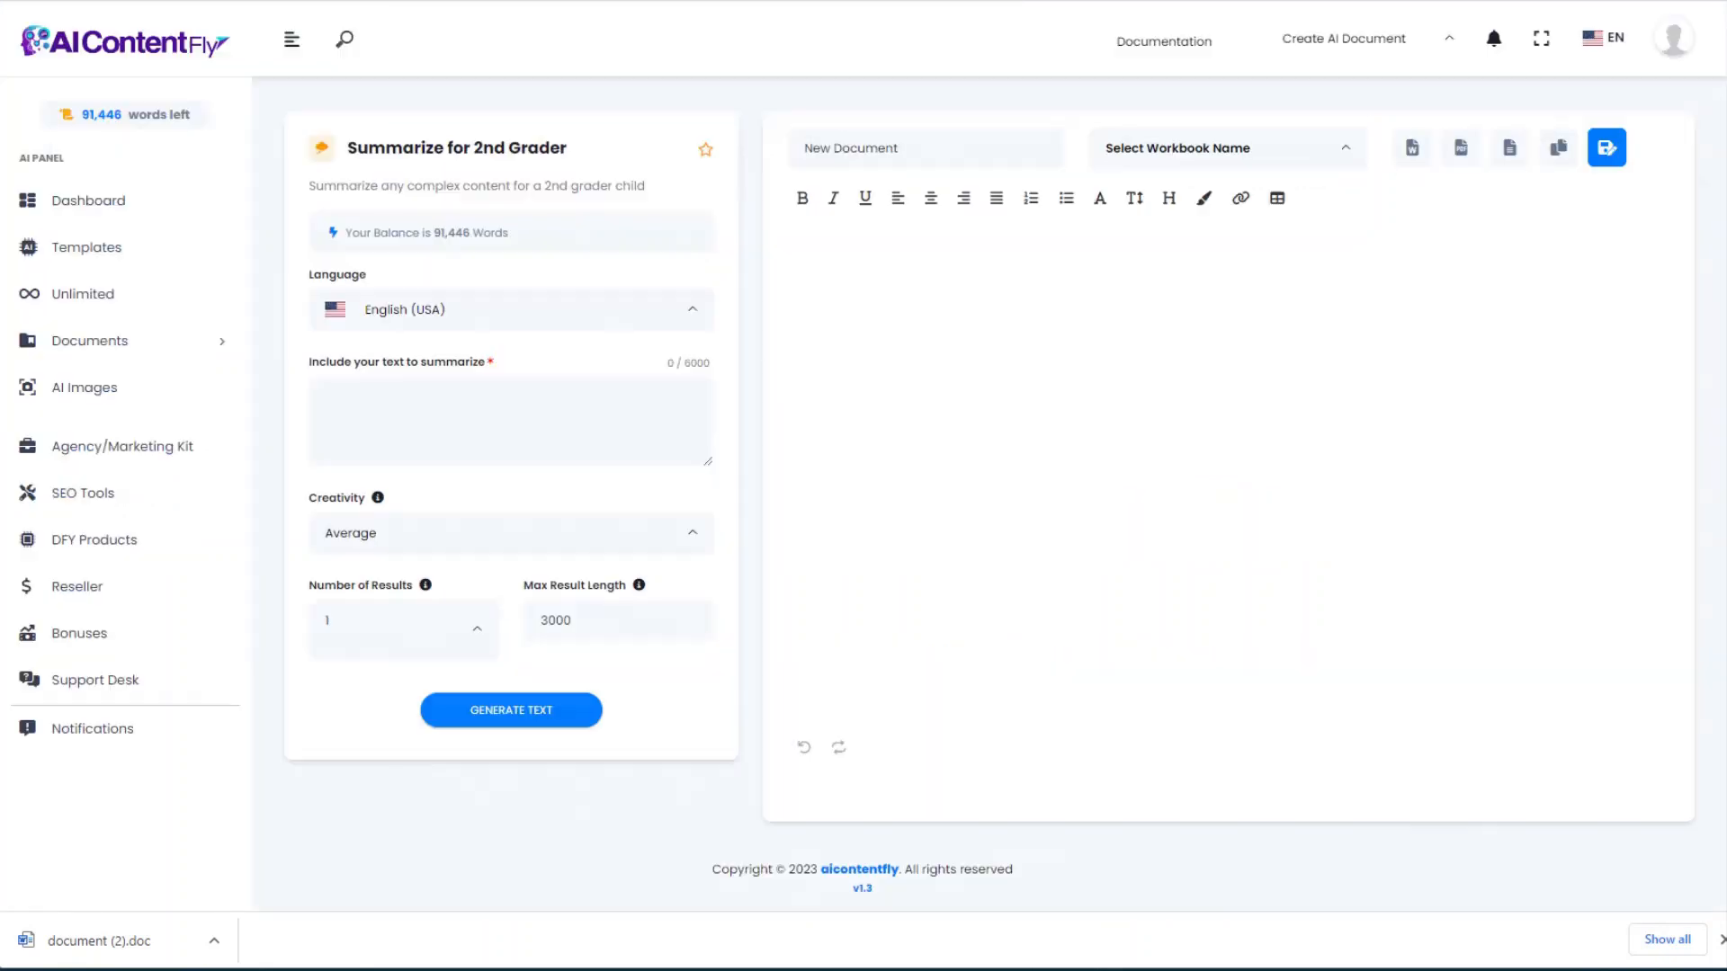
{"action": "left_click", "coordinate": [466, 408]}
{"action": "key", "text": "ctrl+v"}
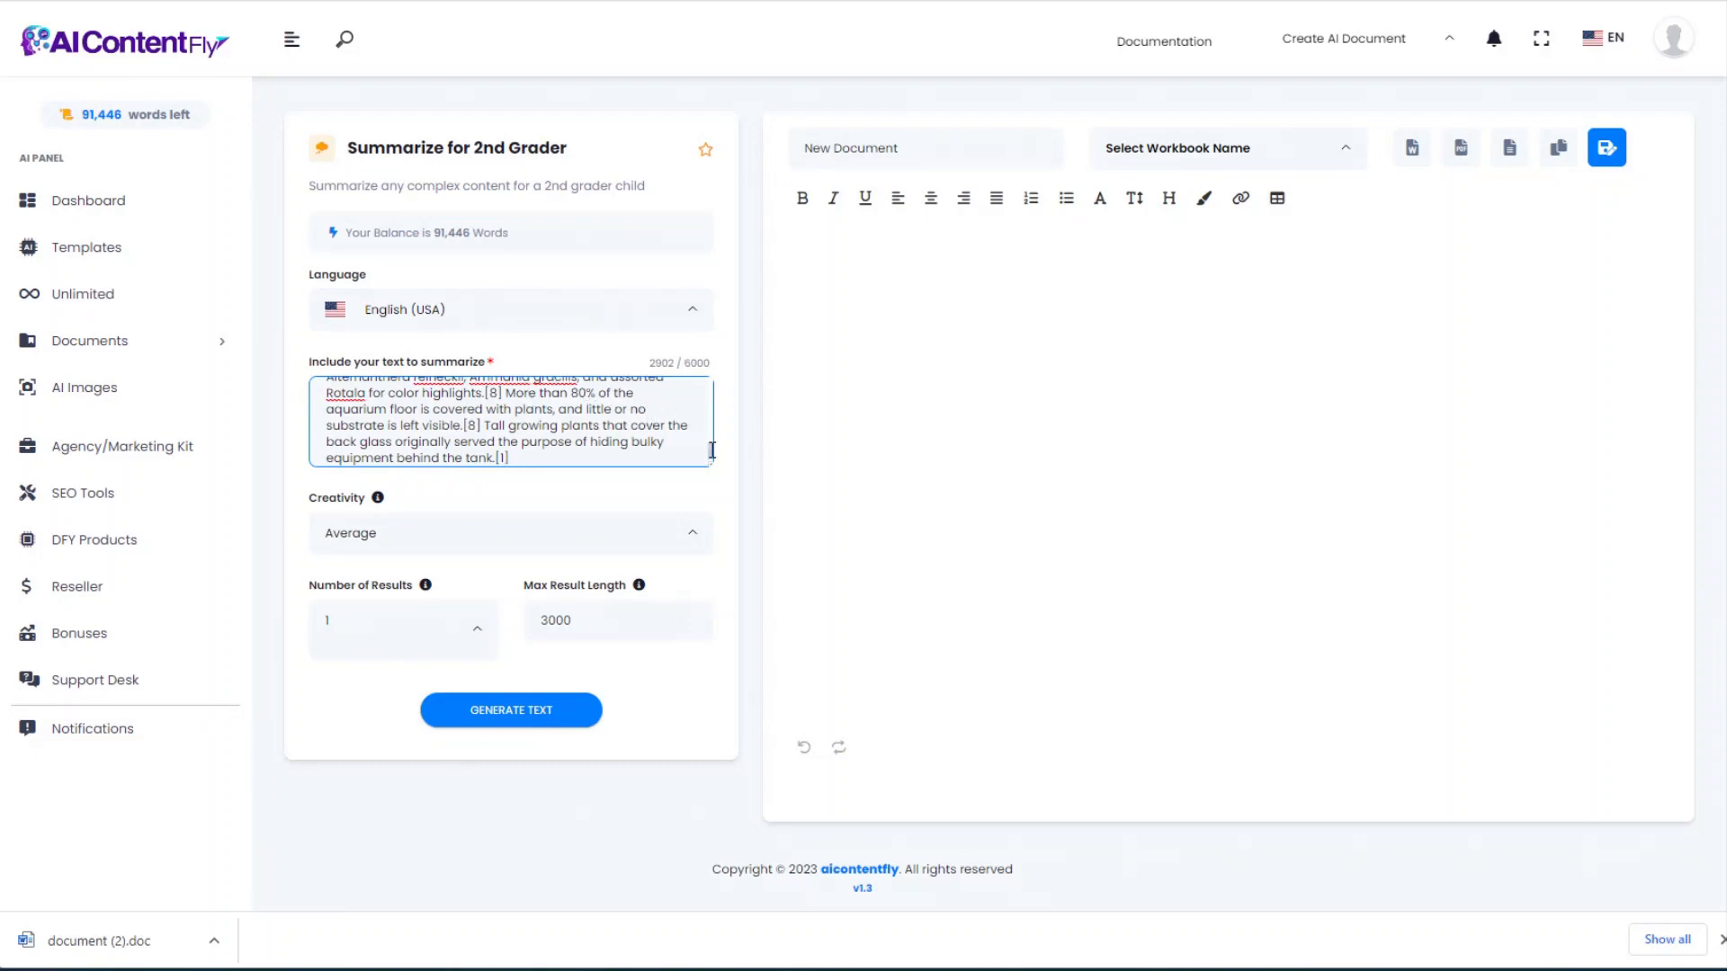
{"action": "mouse_move", "coordinate": [712, 450]}
{"action": "left_mouse_down"}
{"action": "mouse_move", "coordinate": [710, 385]}
{"action": "mouse_move", "coordinate": [707, 443]}
{"action": "left_mouse_up"}
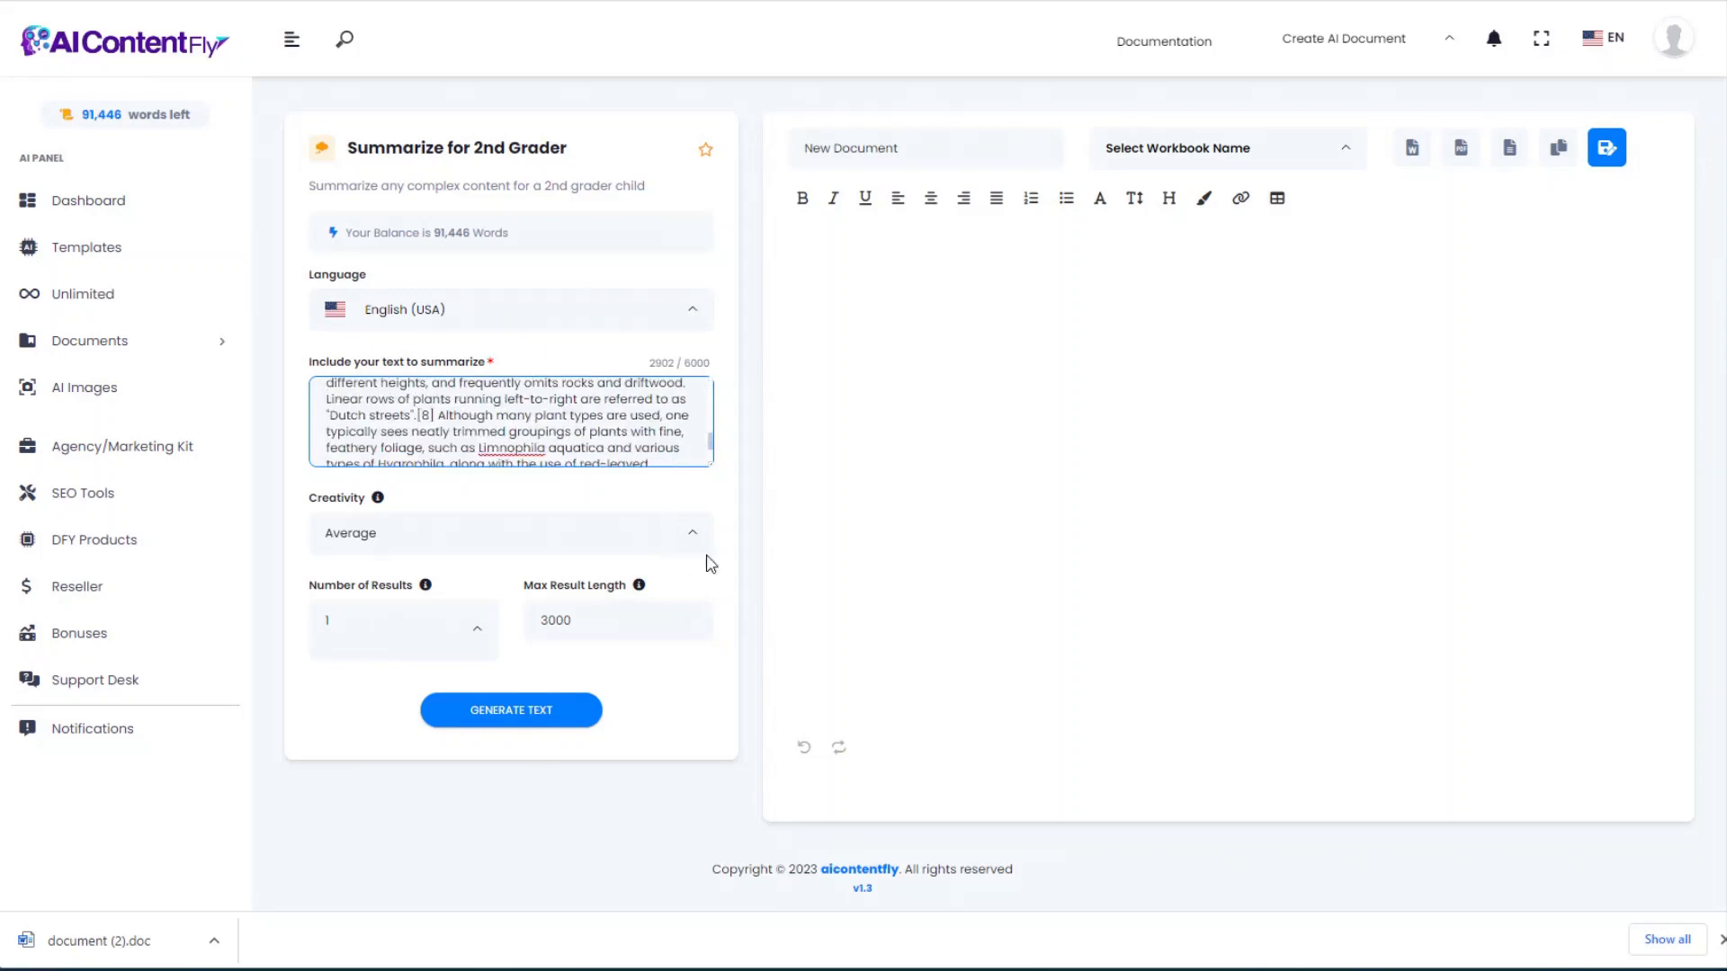
{"action": "left_click", "coordinate": [517, 715]}
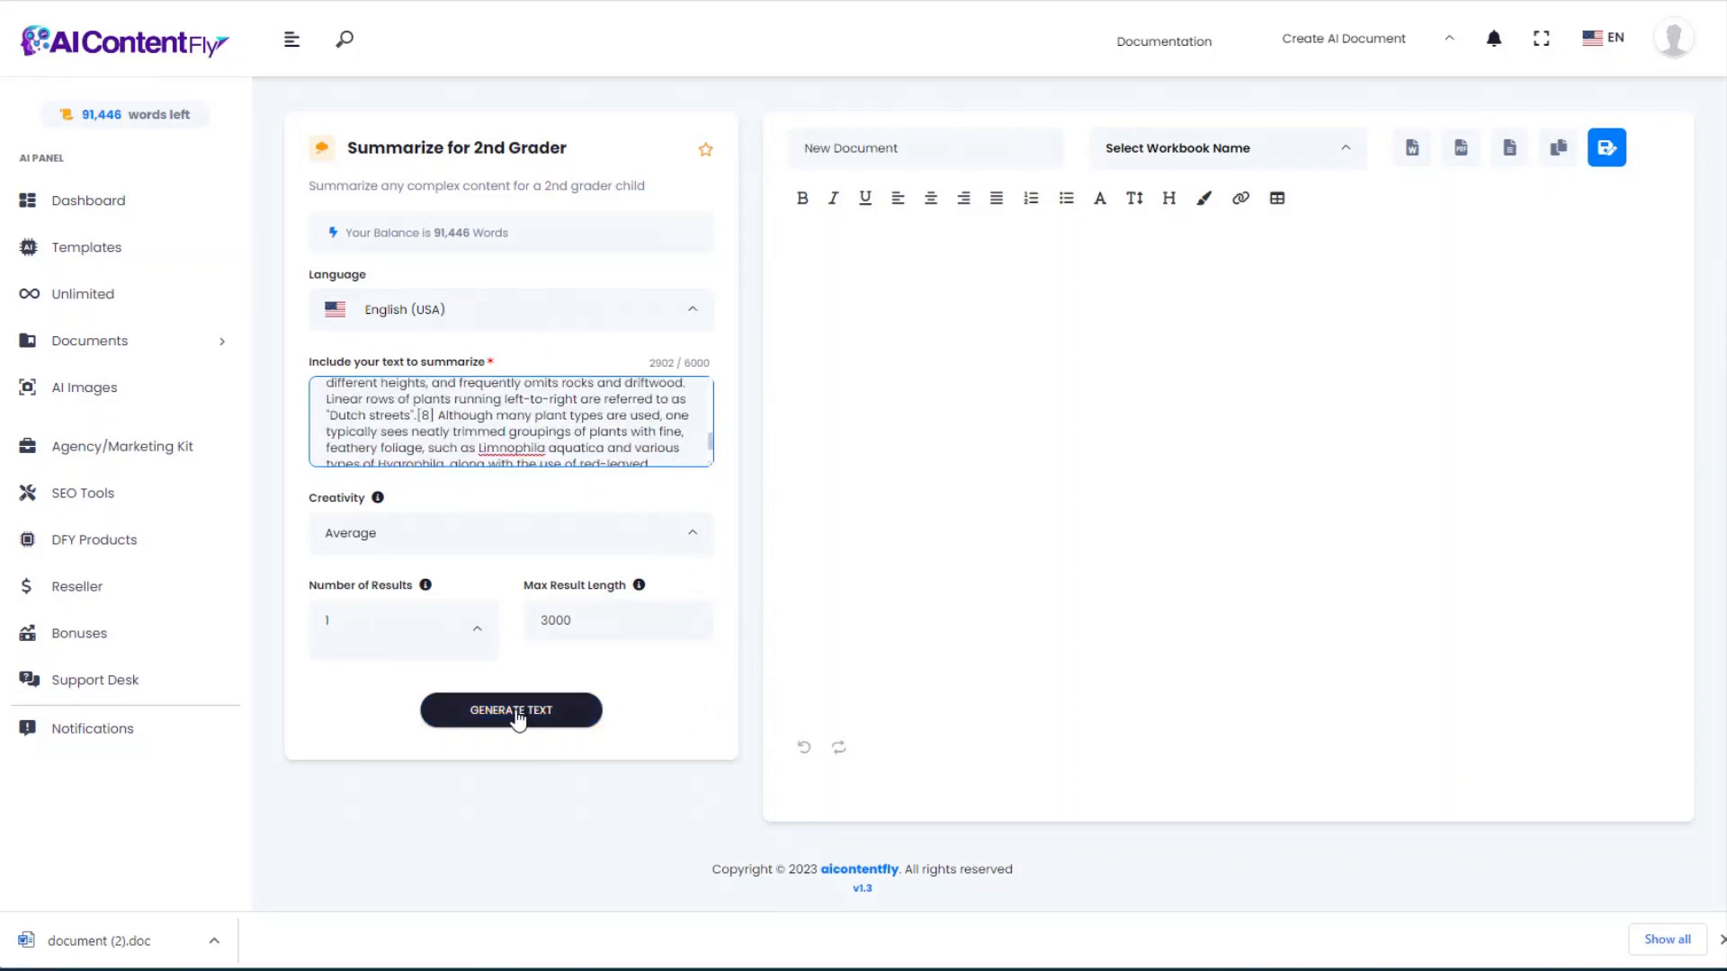
Step: Generate the three-sentence second-grade aquascaping summary, review it, and go back to Templates
{"action": "left_click", "coordinate": [517, 713]}
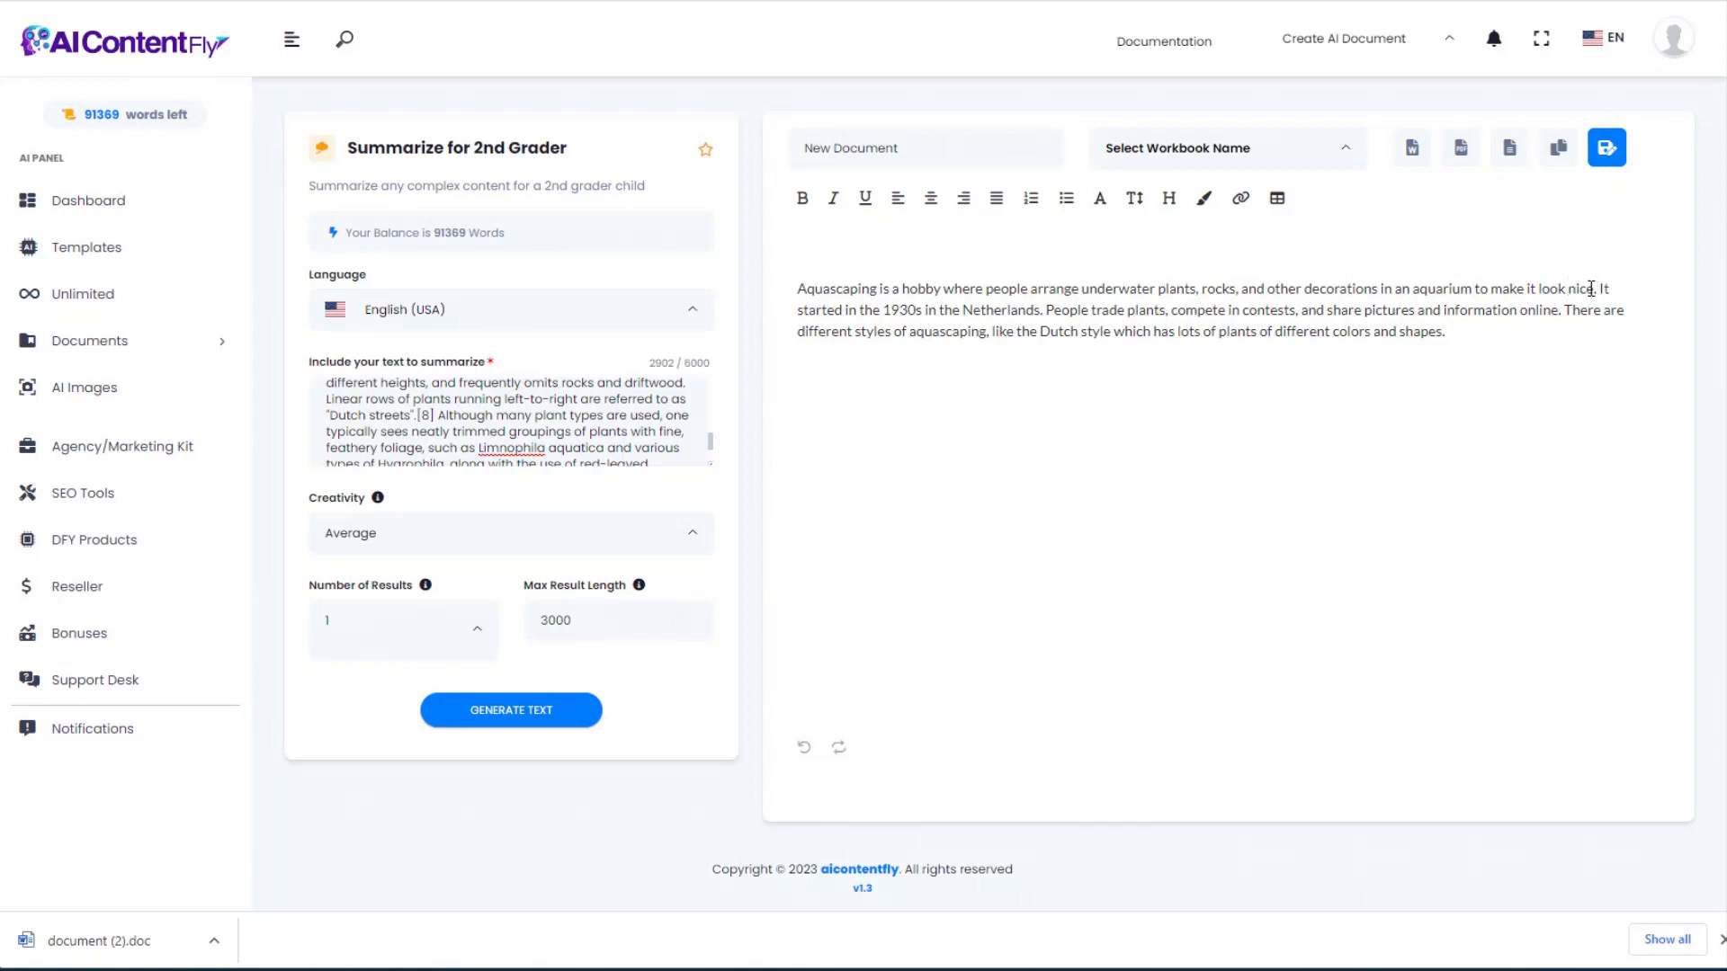
{"action": "left_click_drag", "start_coordinate": [1492, 288], "coordinate": [1596, 289]}
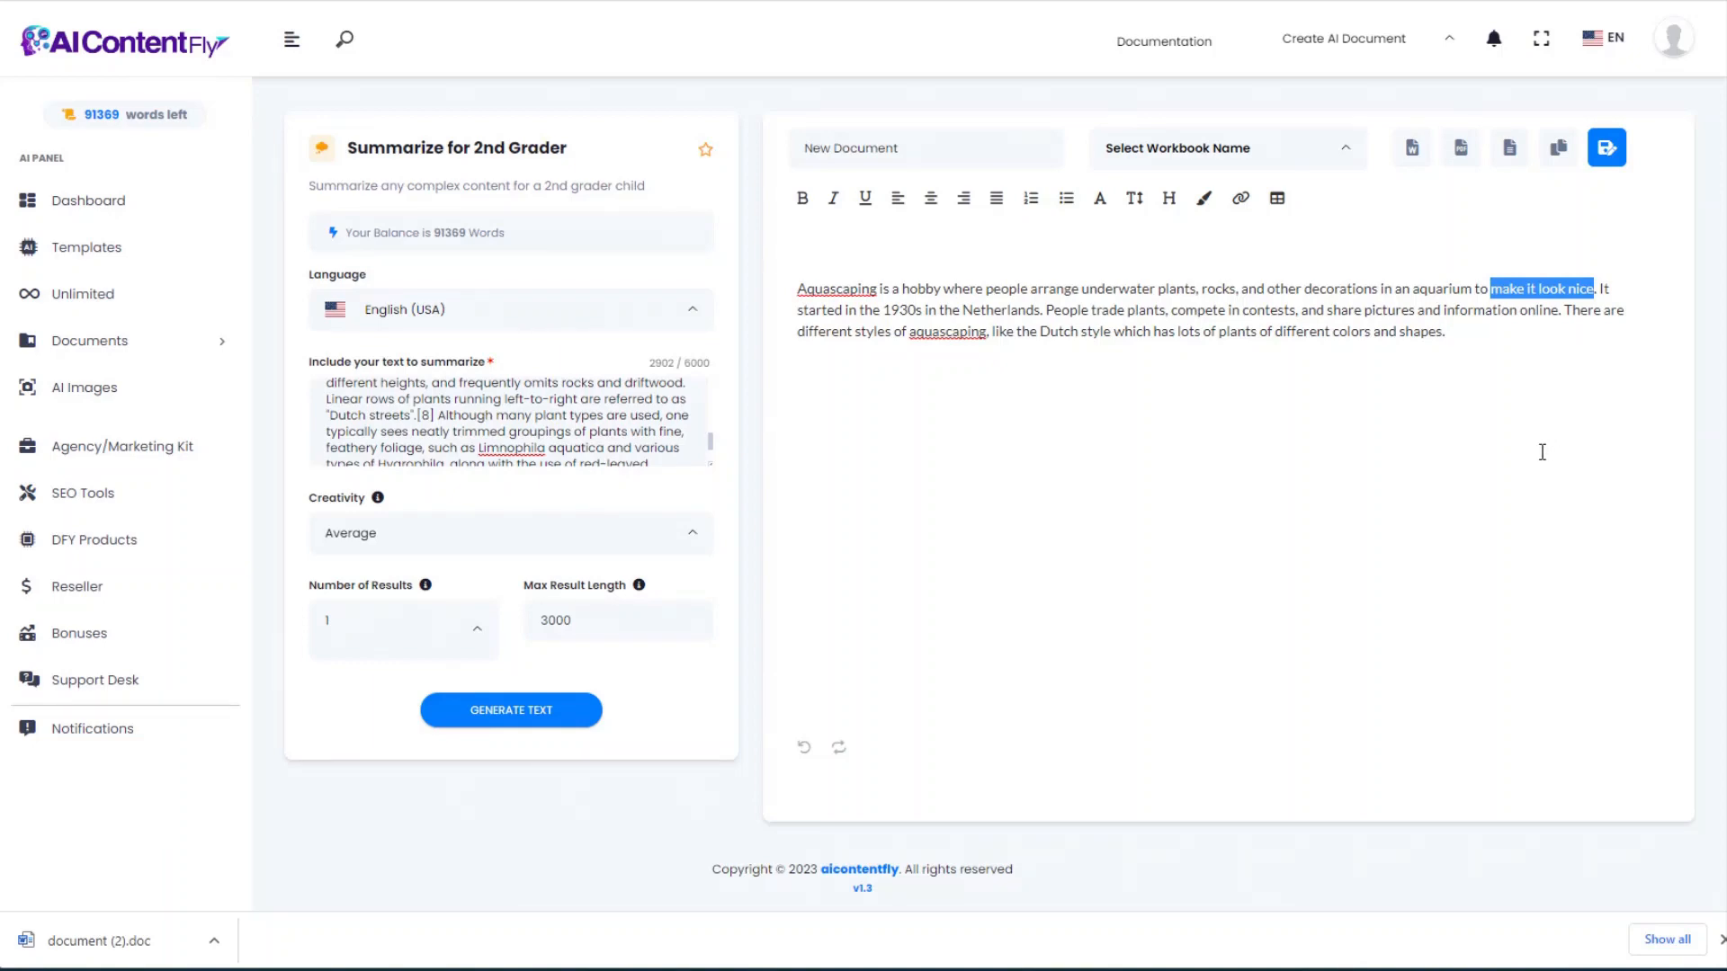
{"action": "left_click", "coordinate": [1477, 352]}
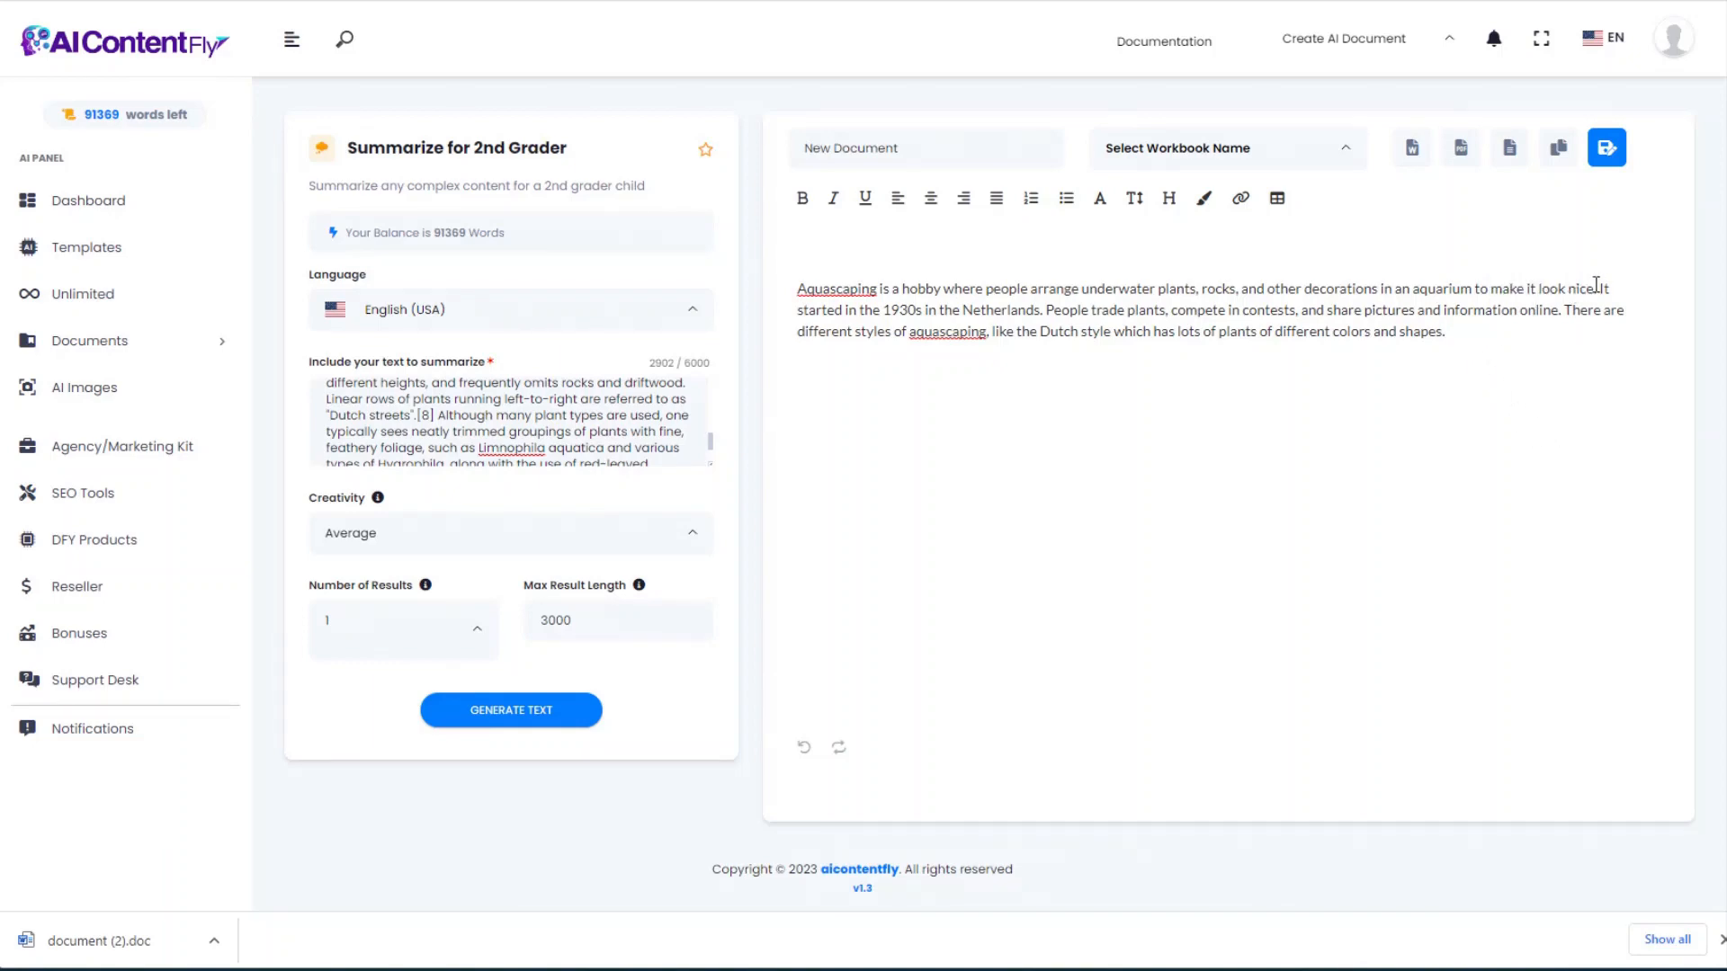
{"action": "left_click_drag", "start_coordinate": [1601, 286], "coordinate": [1503, 325]}
{"action": "left_click", "coordinate": [1483, 334]}
{"action": "key", "text": "alt+Left"}
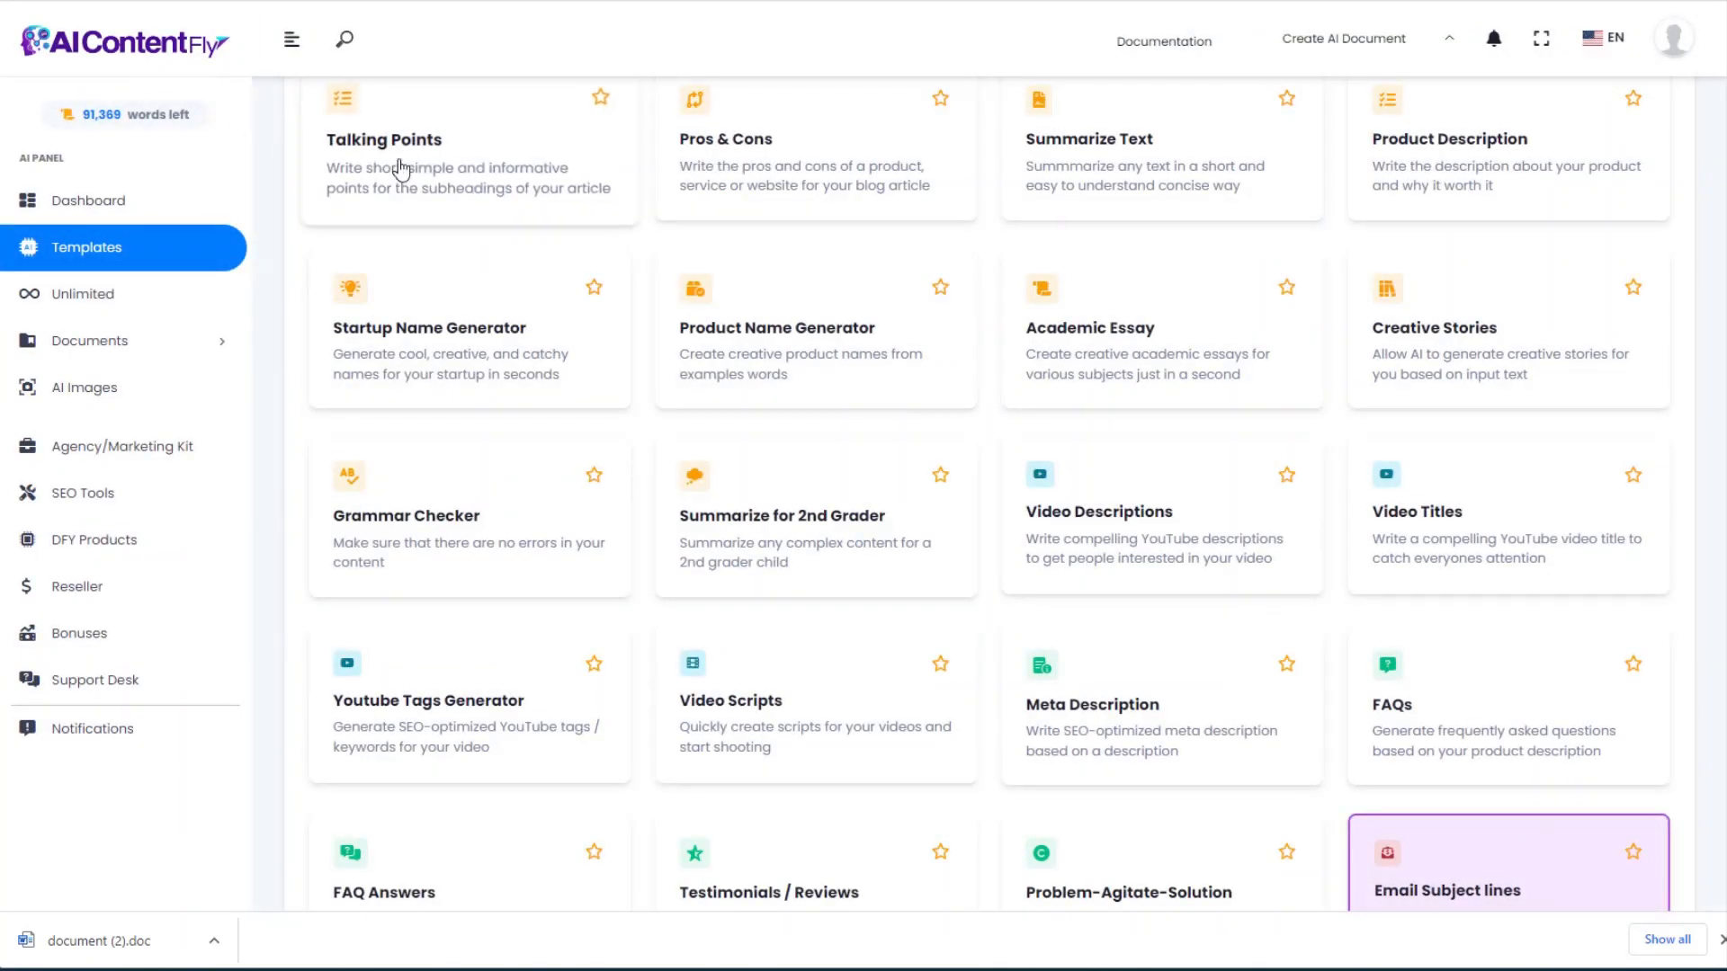
Step: Generate and copy a YouTube description for 'How to create your first aquascape'
{"action": "scroll", "coordinate": [1259, 405], "scroll_direction": "down", "scroll_amount": 2}
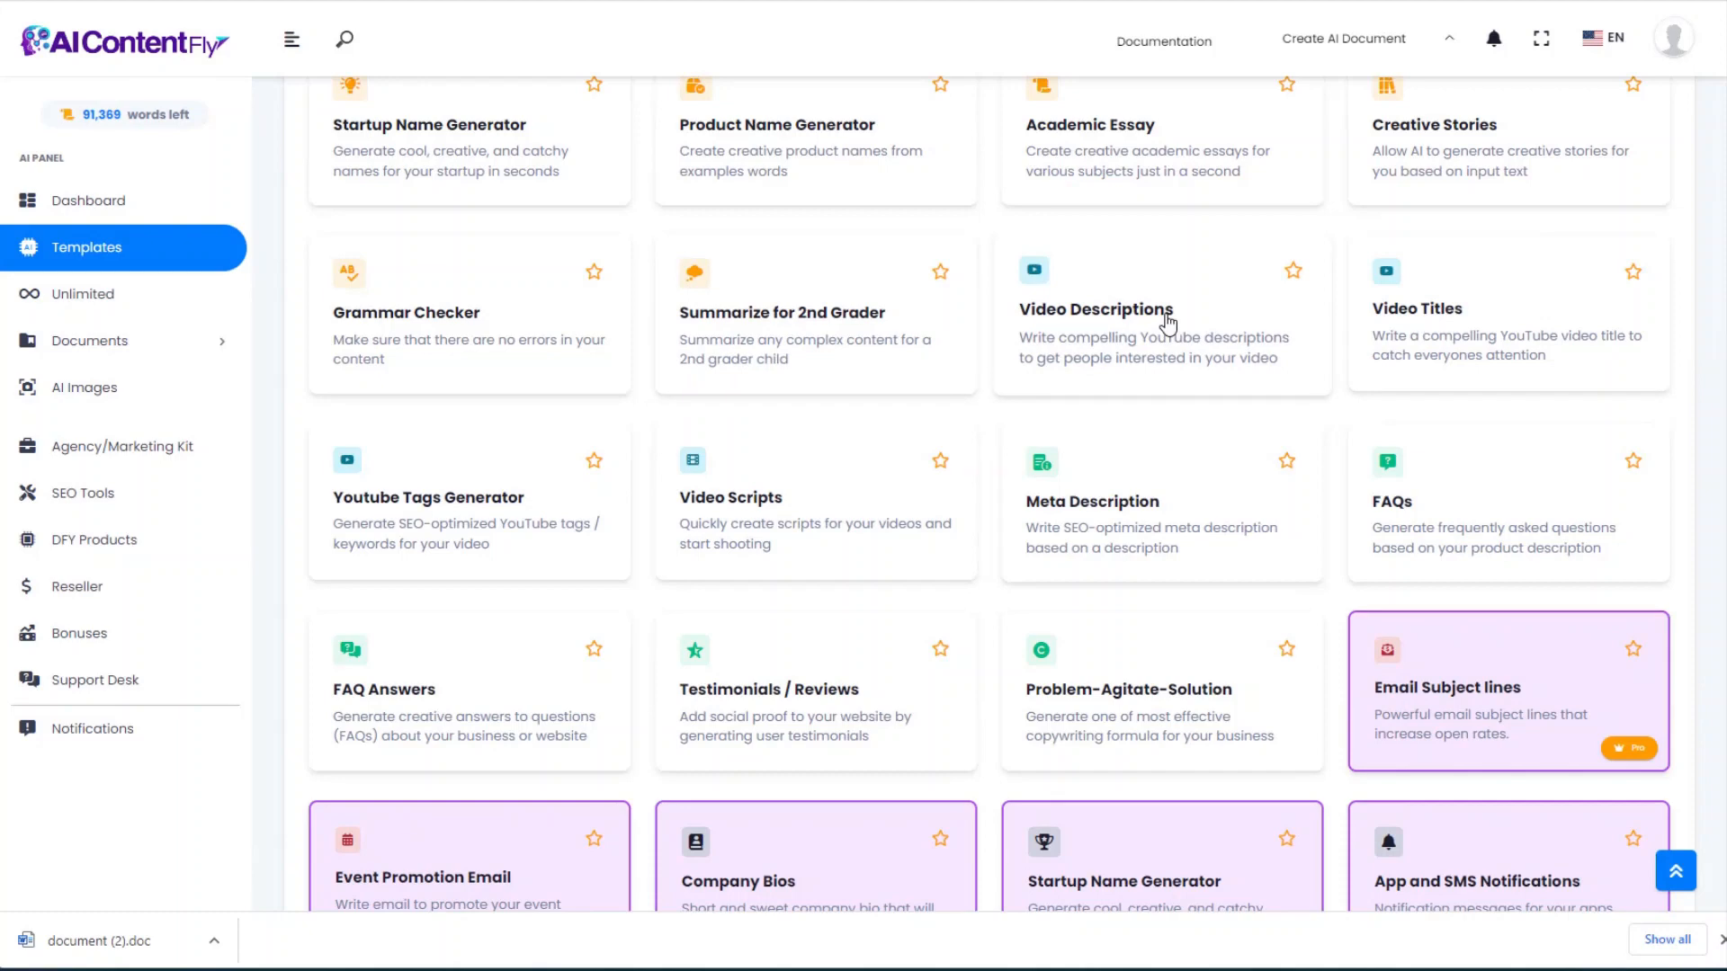
{"action": "left_click", "coordinate": [1167, 322]}
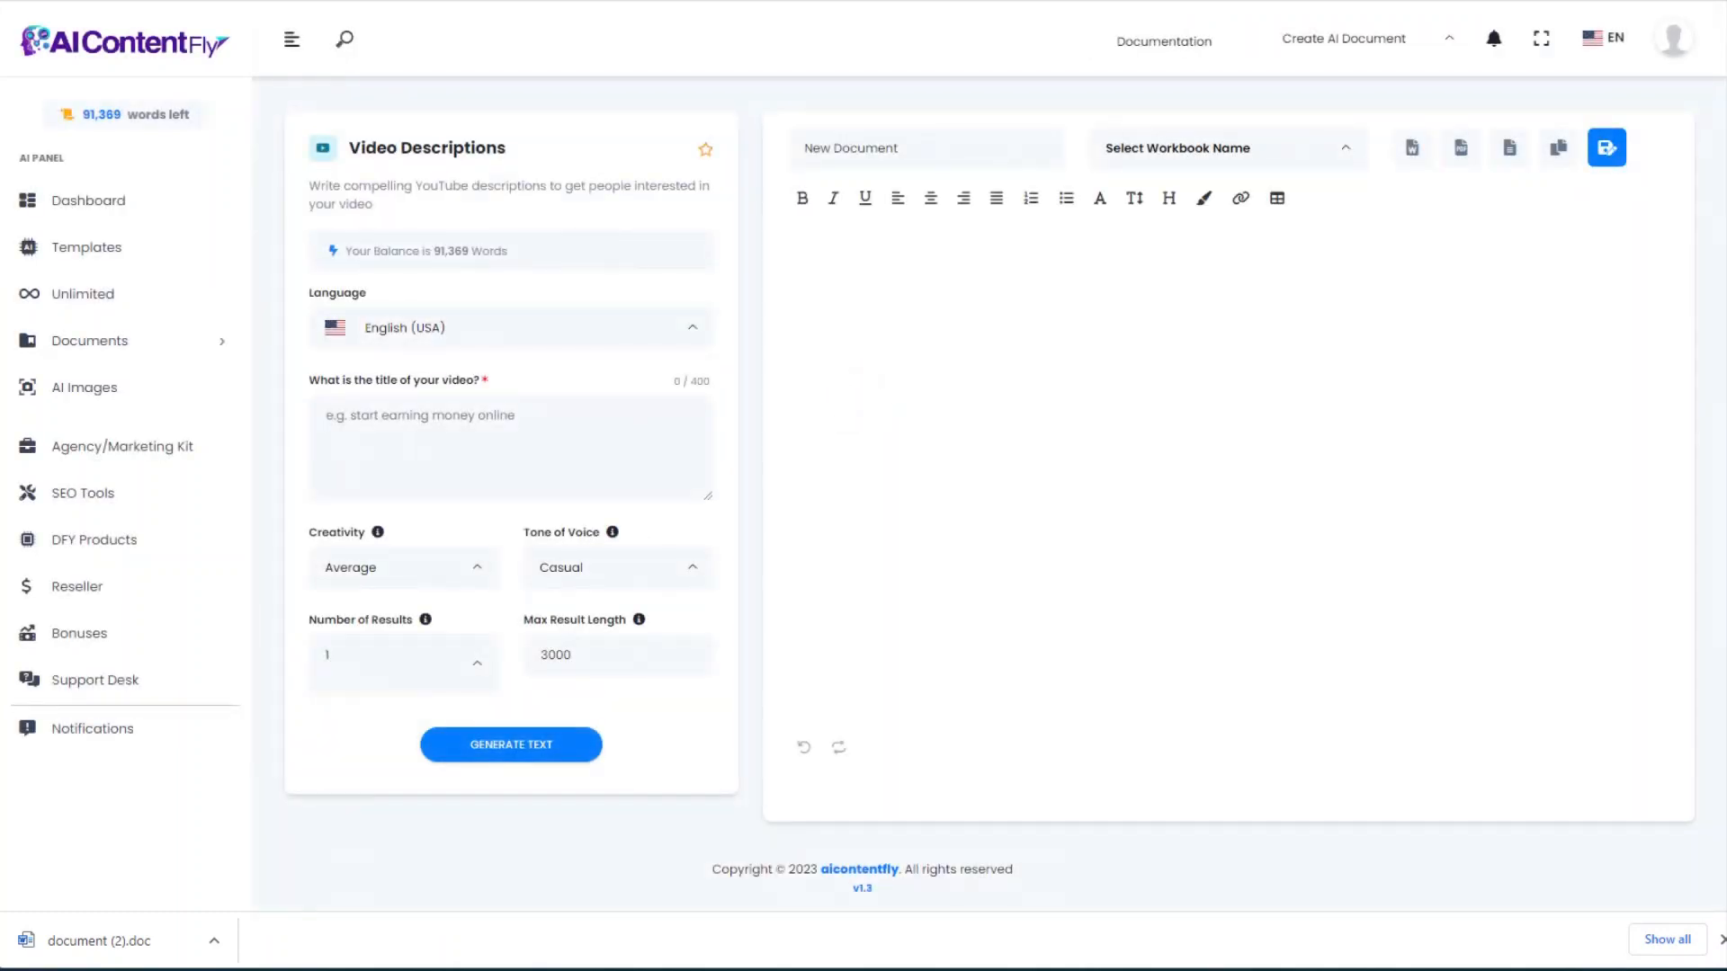
{"action": "left_click", "coordinate": [366, 423]}
{"action": "type", "text": "How to create your first aquascape"}
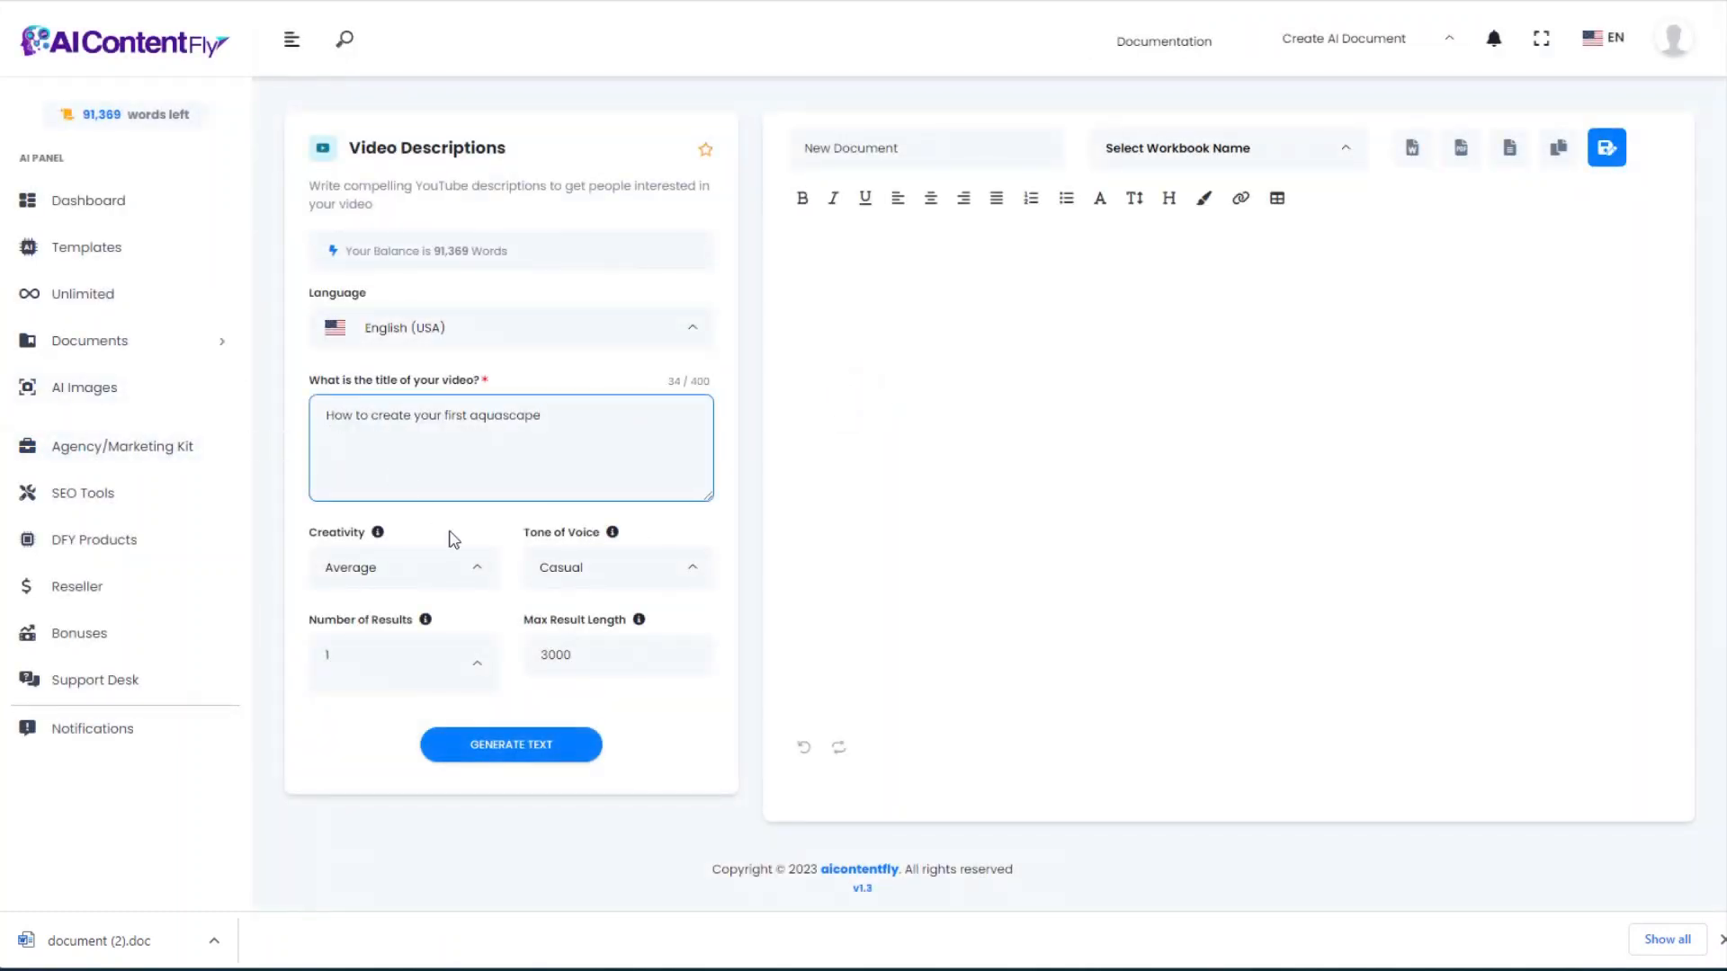
{"action": "left_click", "coordinate": [509, 749]}
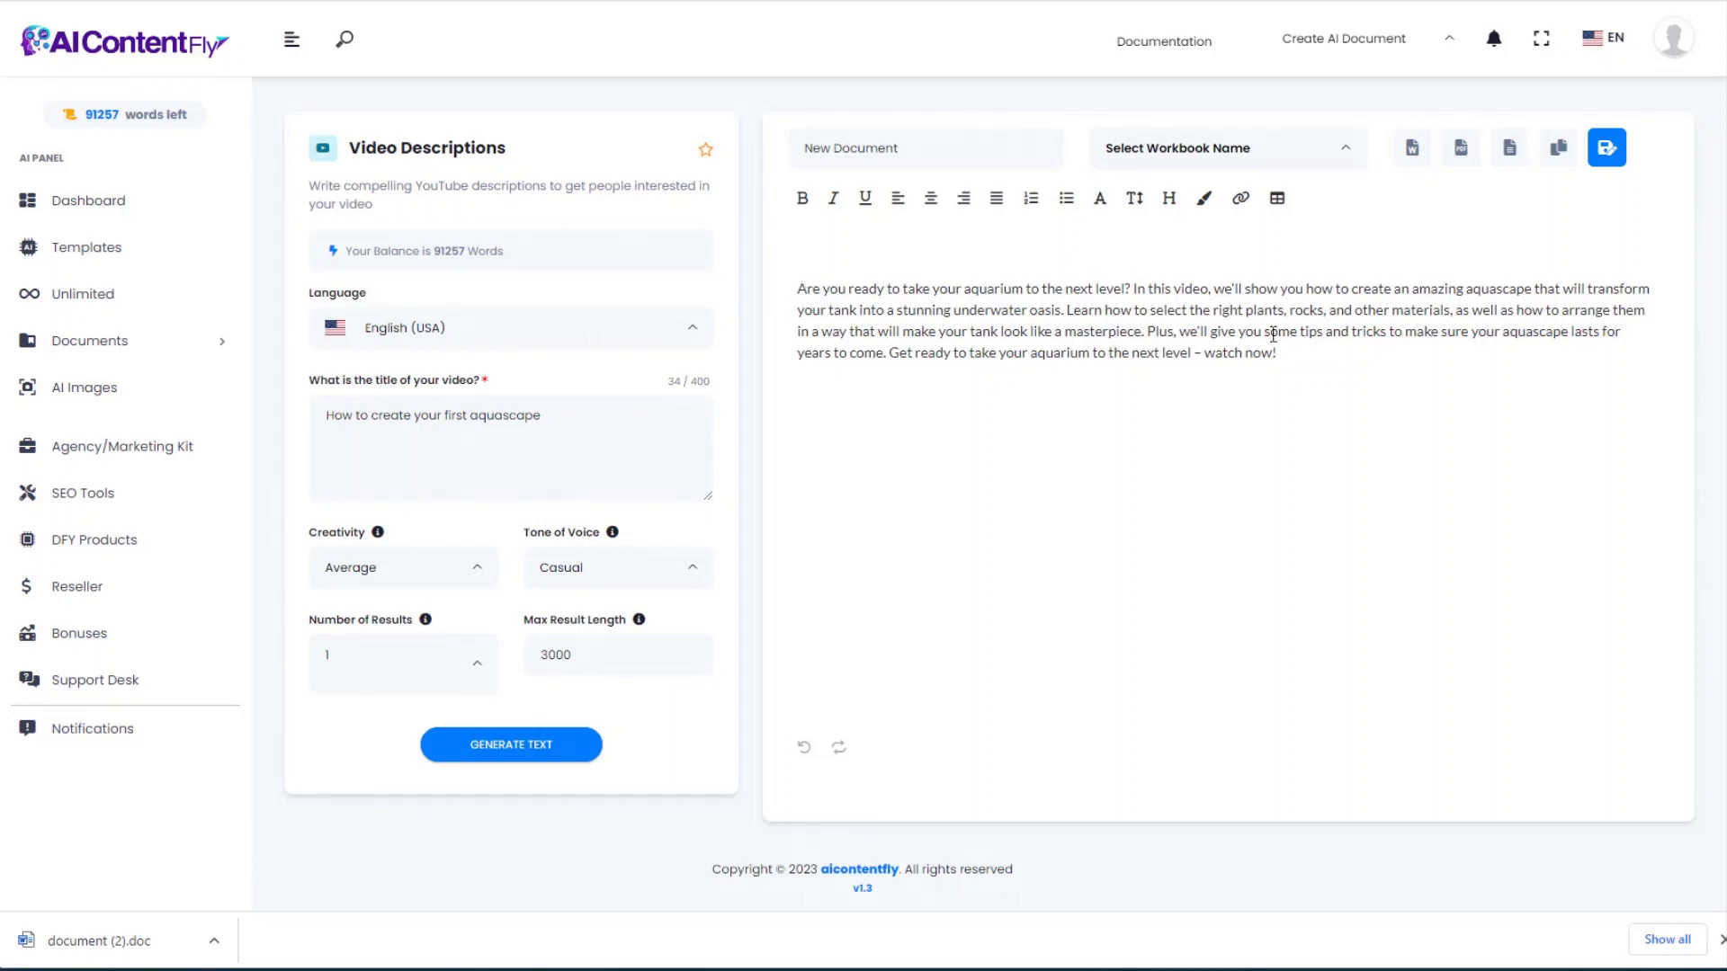
{"action": "left_click_drag", "start_coordinate": [1299, 353], "coordinate": [797, 288]}
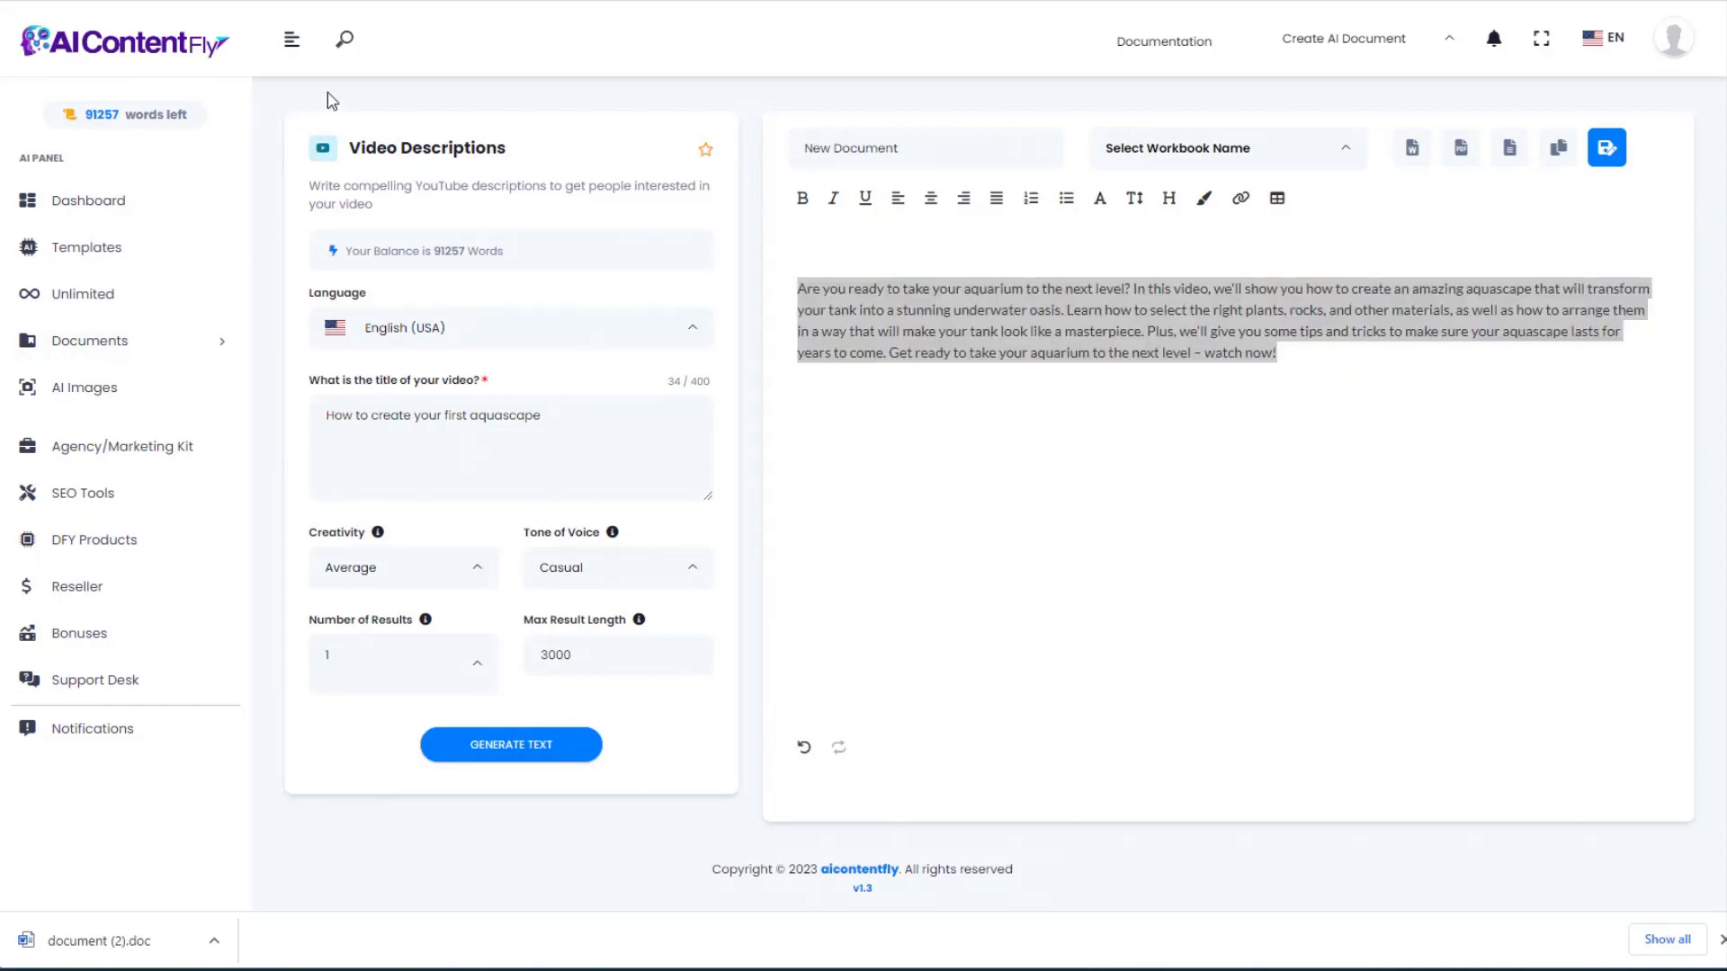
Step: Return to Templates and open the Video Titles form's description box
{"action": "left_click", "coordinate": [31, 13]}
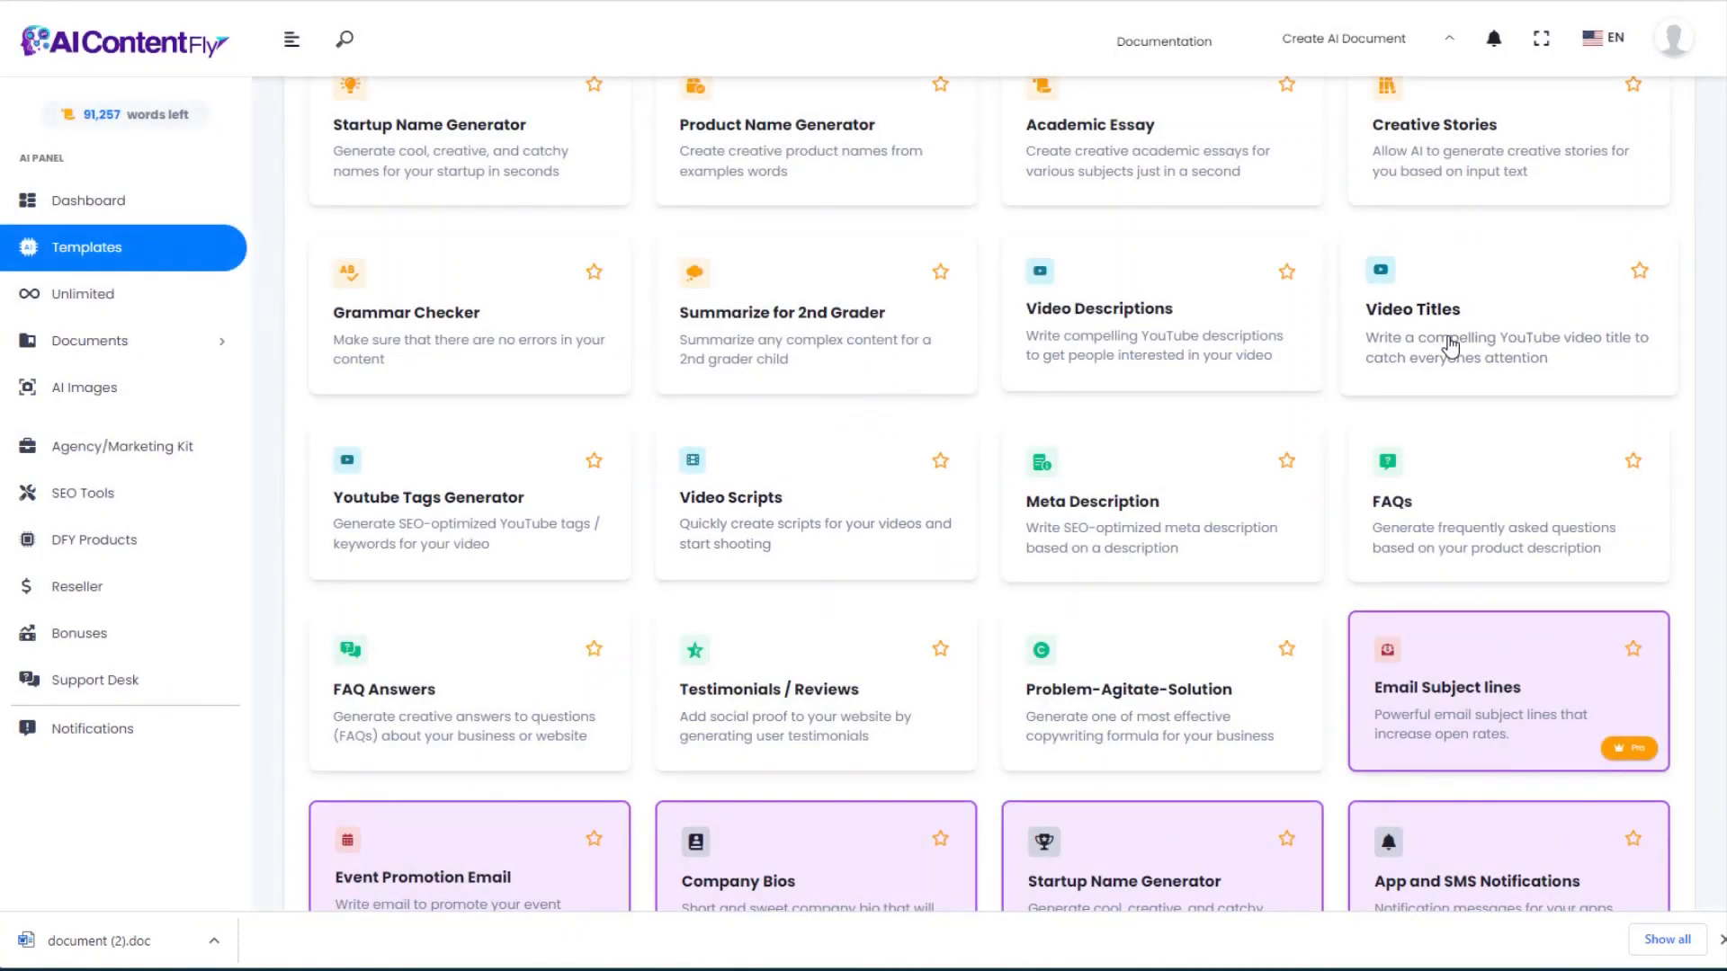
{"action": "left_click", "coordinate": [1450, 345]}
{"action": "left_click", "coordinate": [376, 430]}
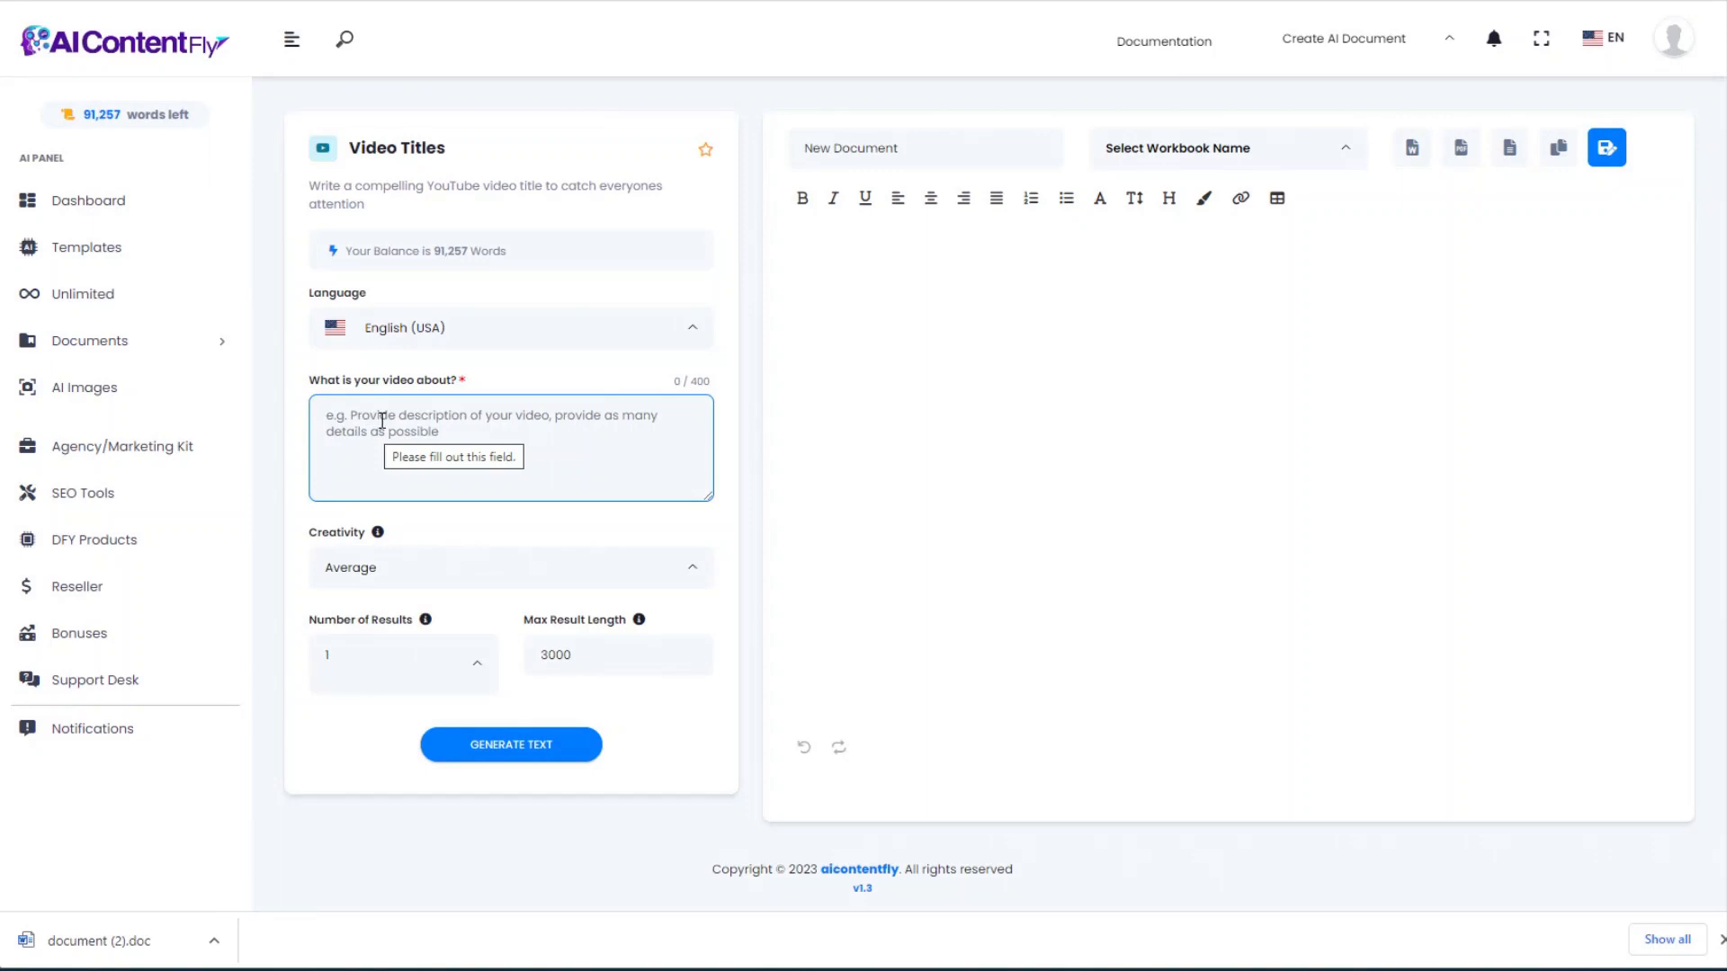
Step: Generate a video title from the pasted aquascaping video description
{"action": "key", "text": "ctrl+v"}
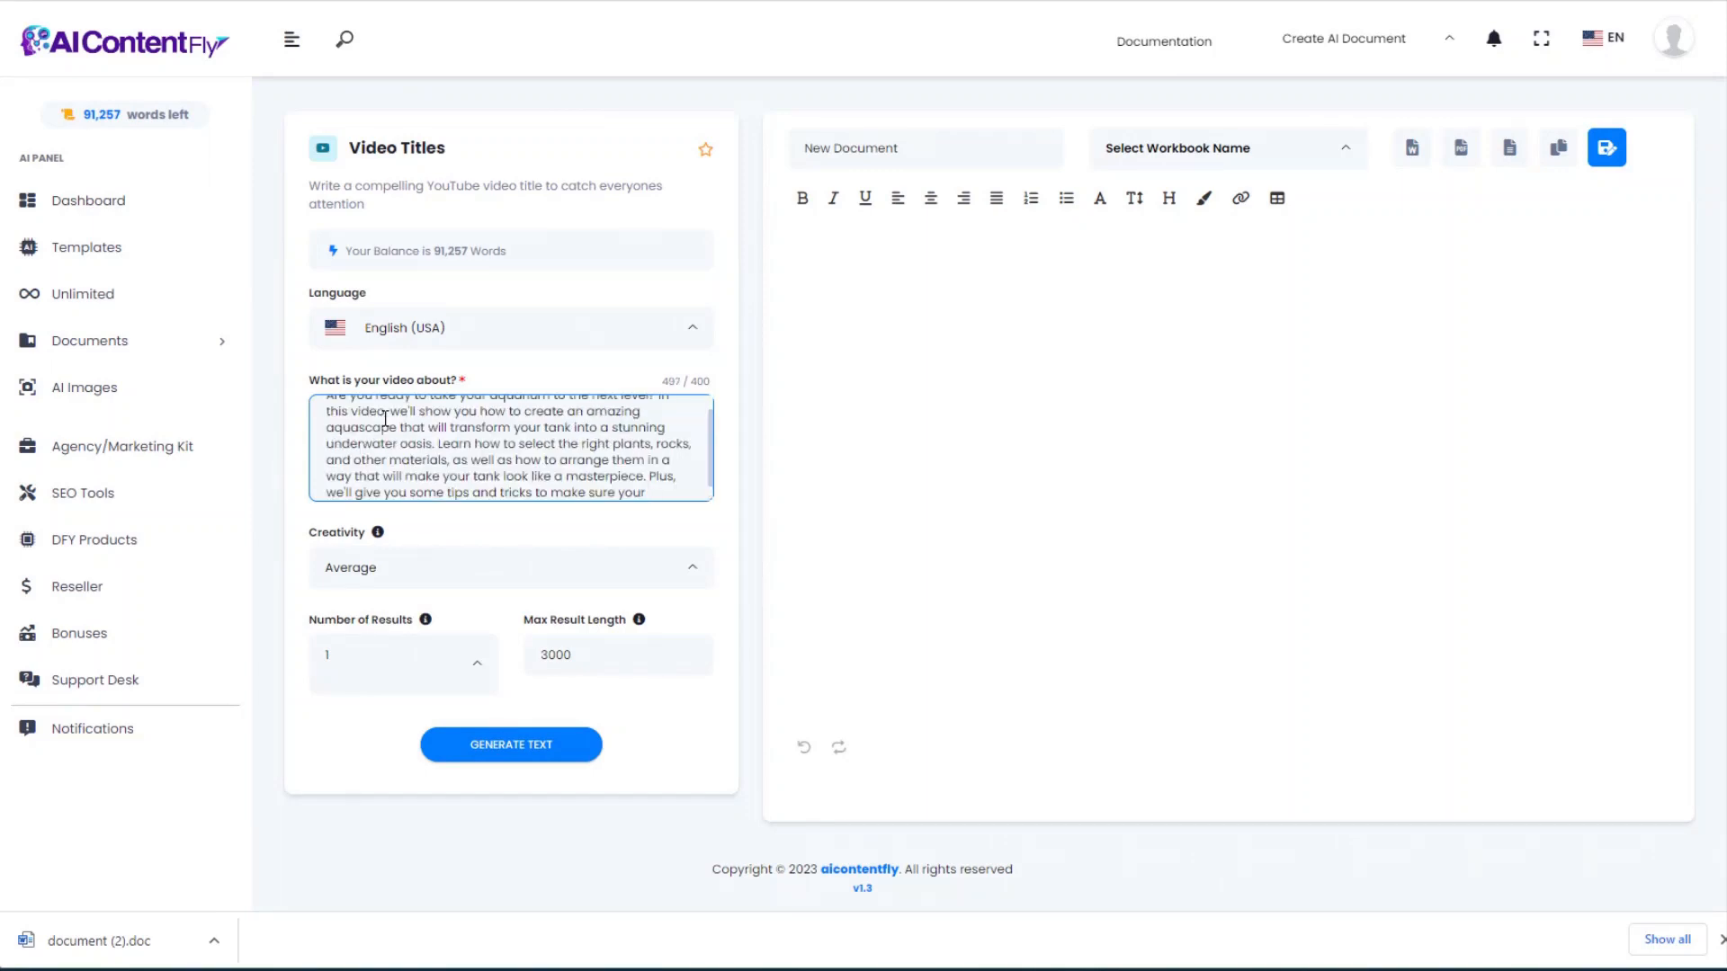
{"action": "scroll", "coordinate": [572, 476], "scroll_direction": "up", "scroll_amount": 1}
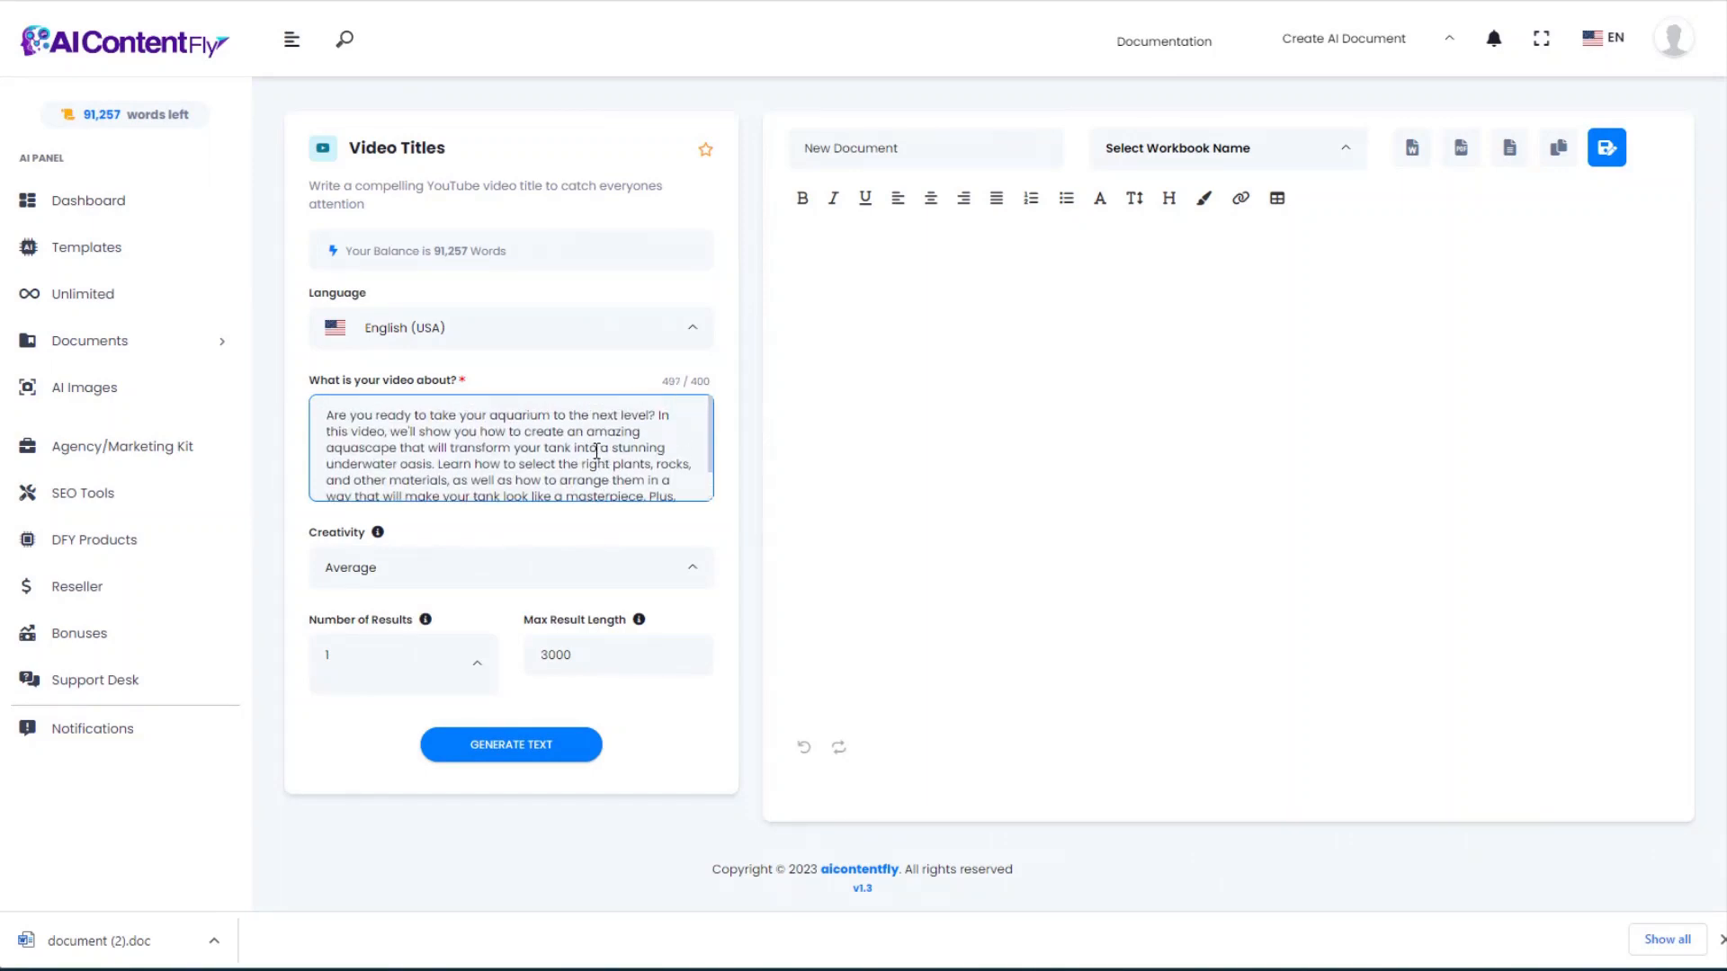
{"action": "scroll", "coordinate": [576, 484], "scroll_direction": "down", "scroll_amount": 2}
{"action": "scroll", "coordinate": [627, 432], "scroll_direction": "up", "scroll_amount": 2}
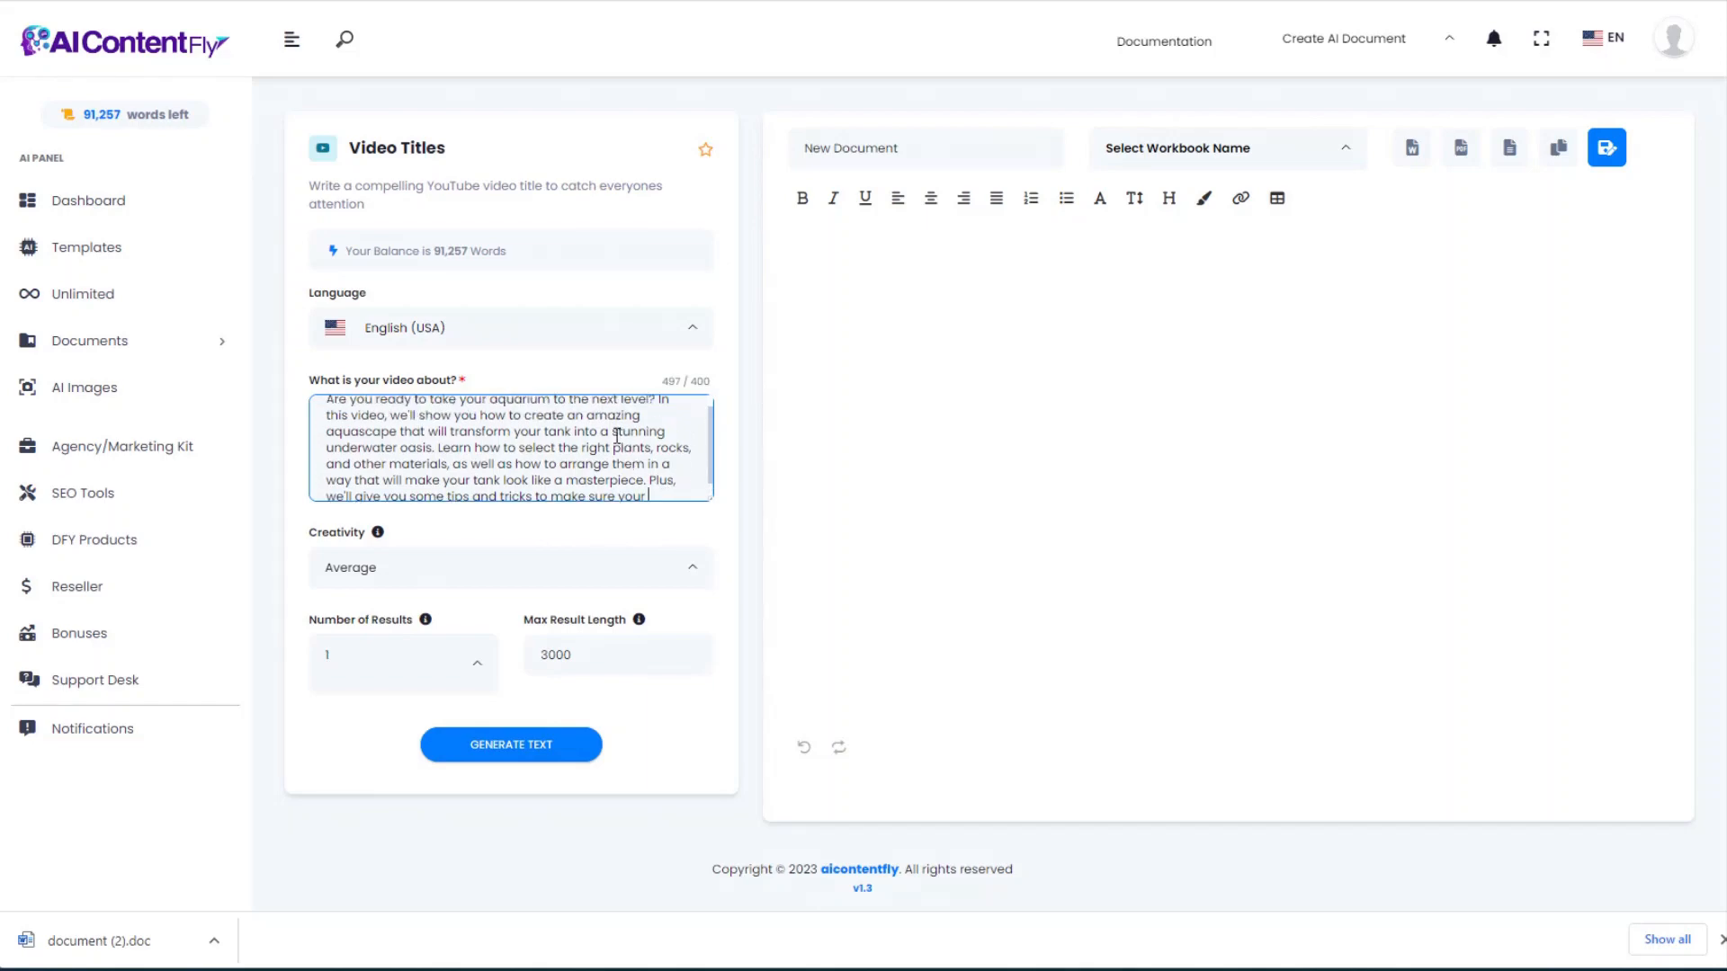
{"action": "scroll", "coordinate": [566, 441], "scroll_direction": "down", "scroll_amount": 2}
{"action": "scroll", "coordinate": [558, 461], "scroll_direction": "up", "scroll_amount": 2}
{"action": "scroll", "coordinate": [540, 504], "scroll_direction": "down", "scroll_amount": 2}
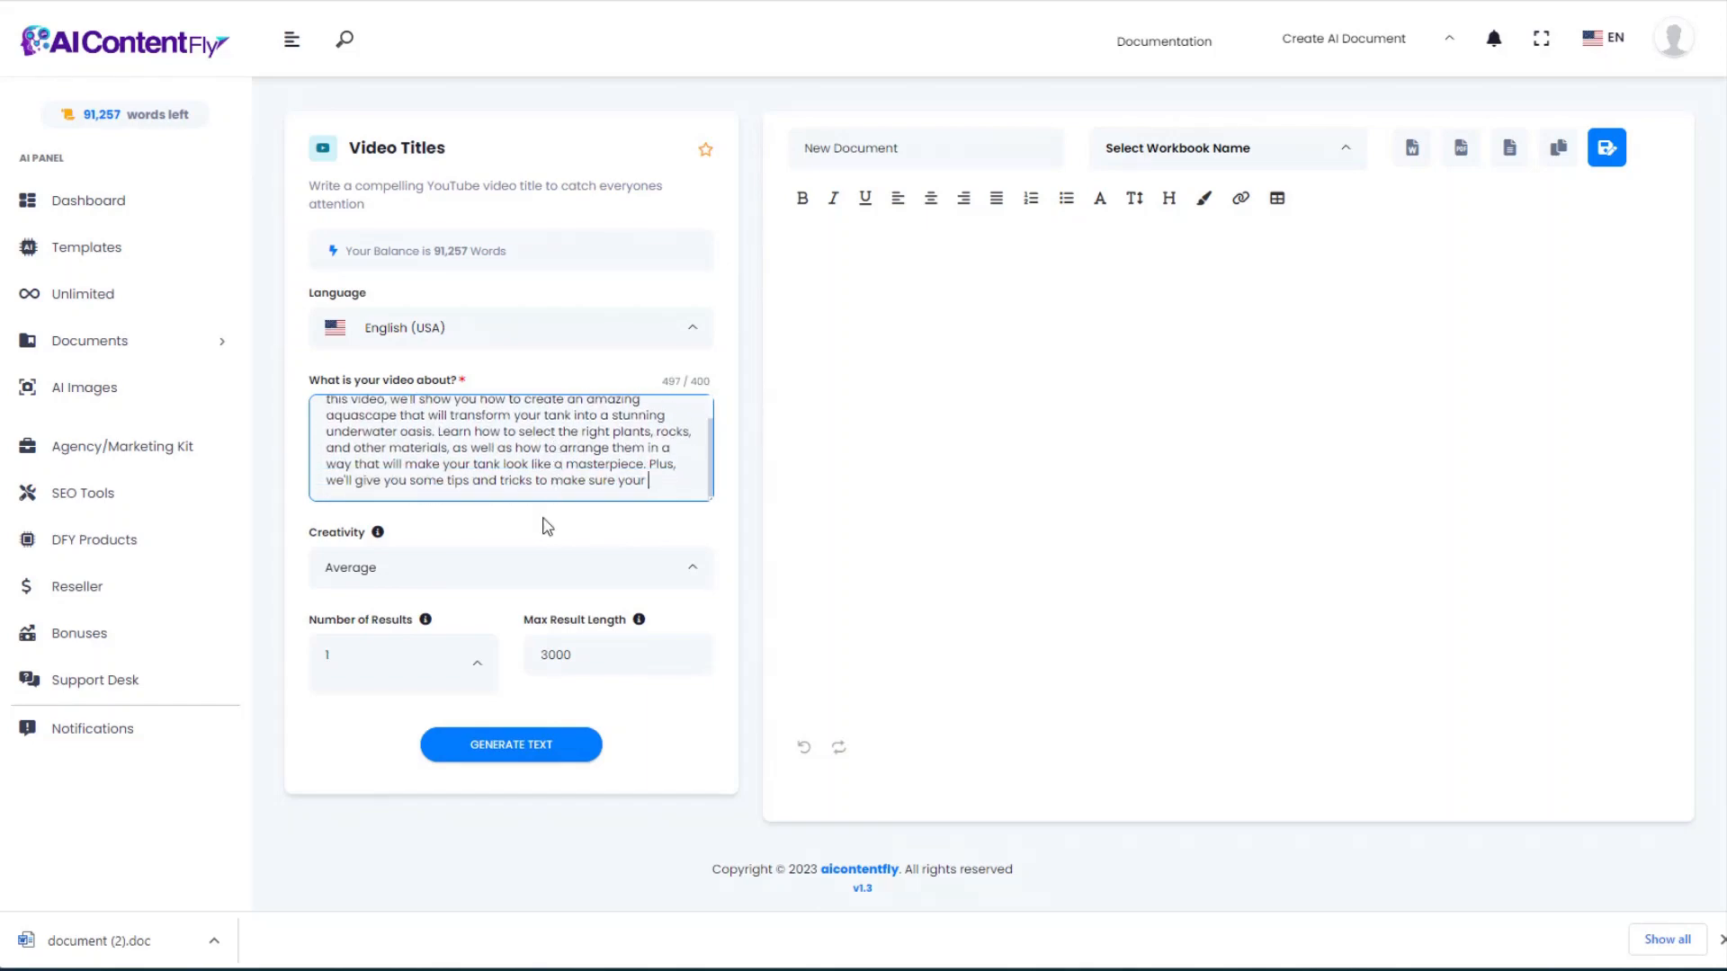
{"action": "left_click", "coordinate": [539, 751]}
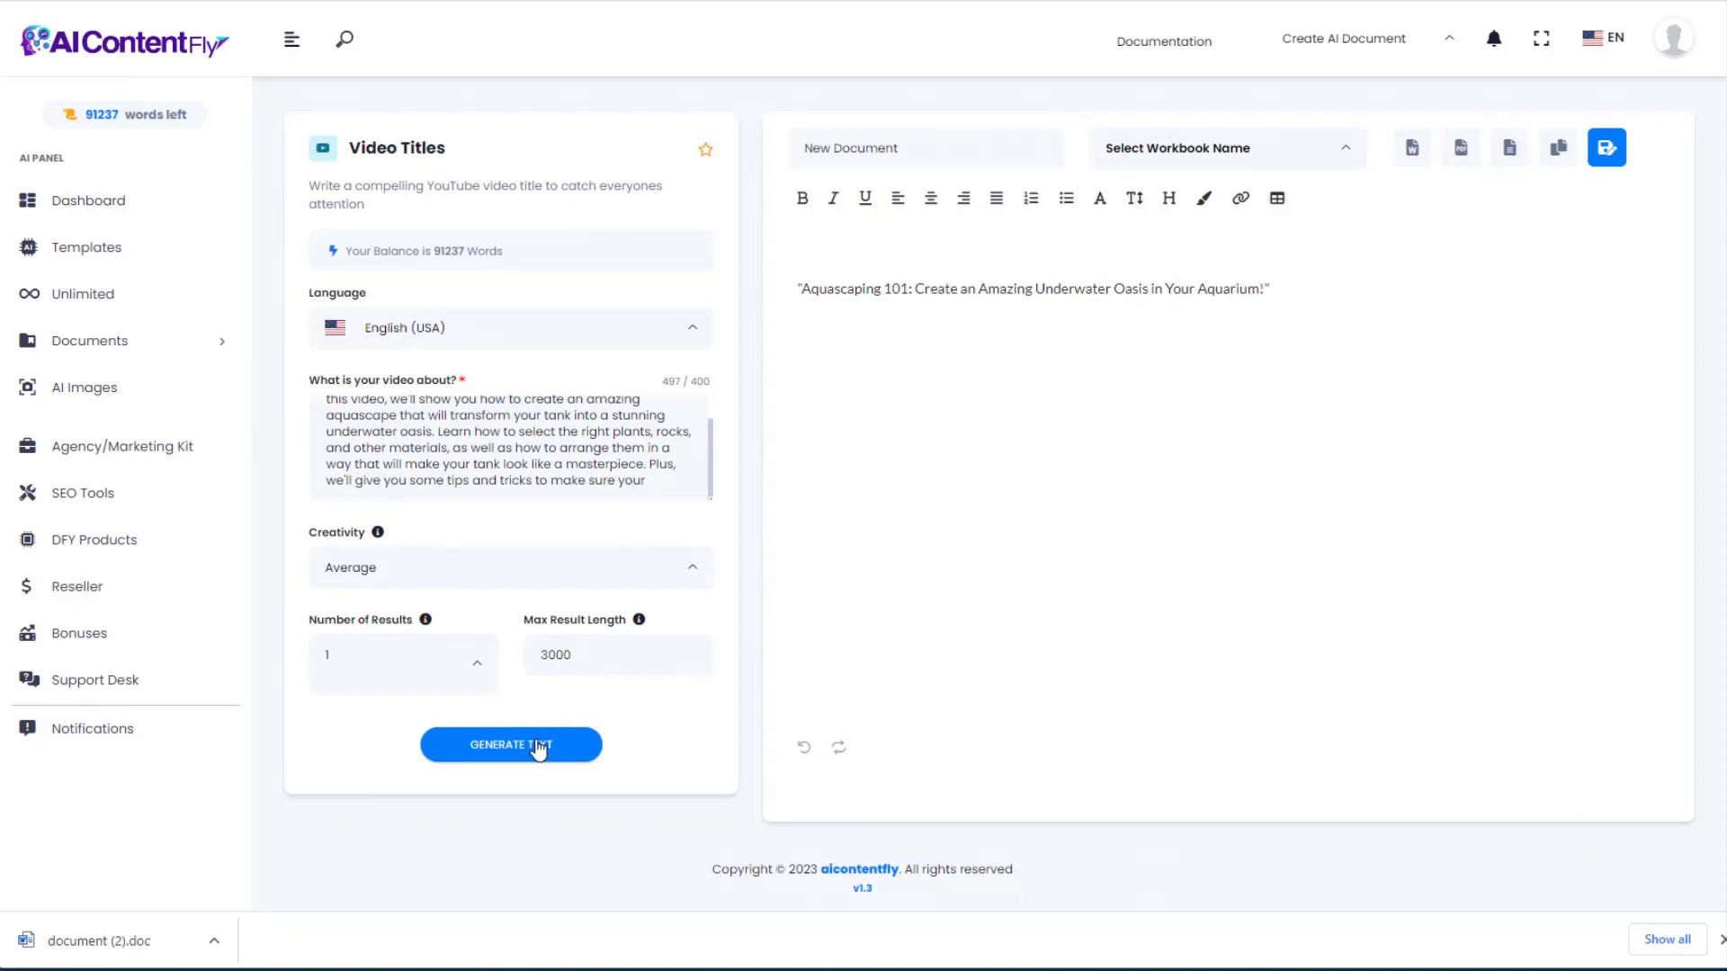
Step: Generate a second title, copy 'Aquascaping 101: Create an Amazing Underwater Oasis…', and return to Templates
{"action": "left_click", "coordinate": [509, 752]}
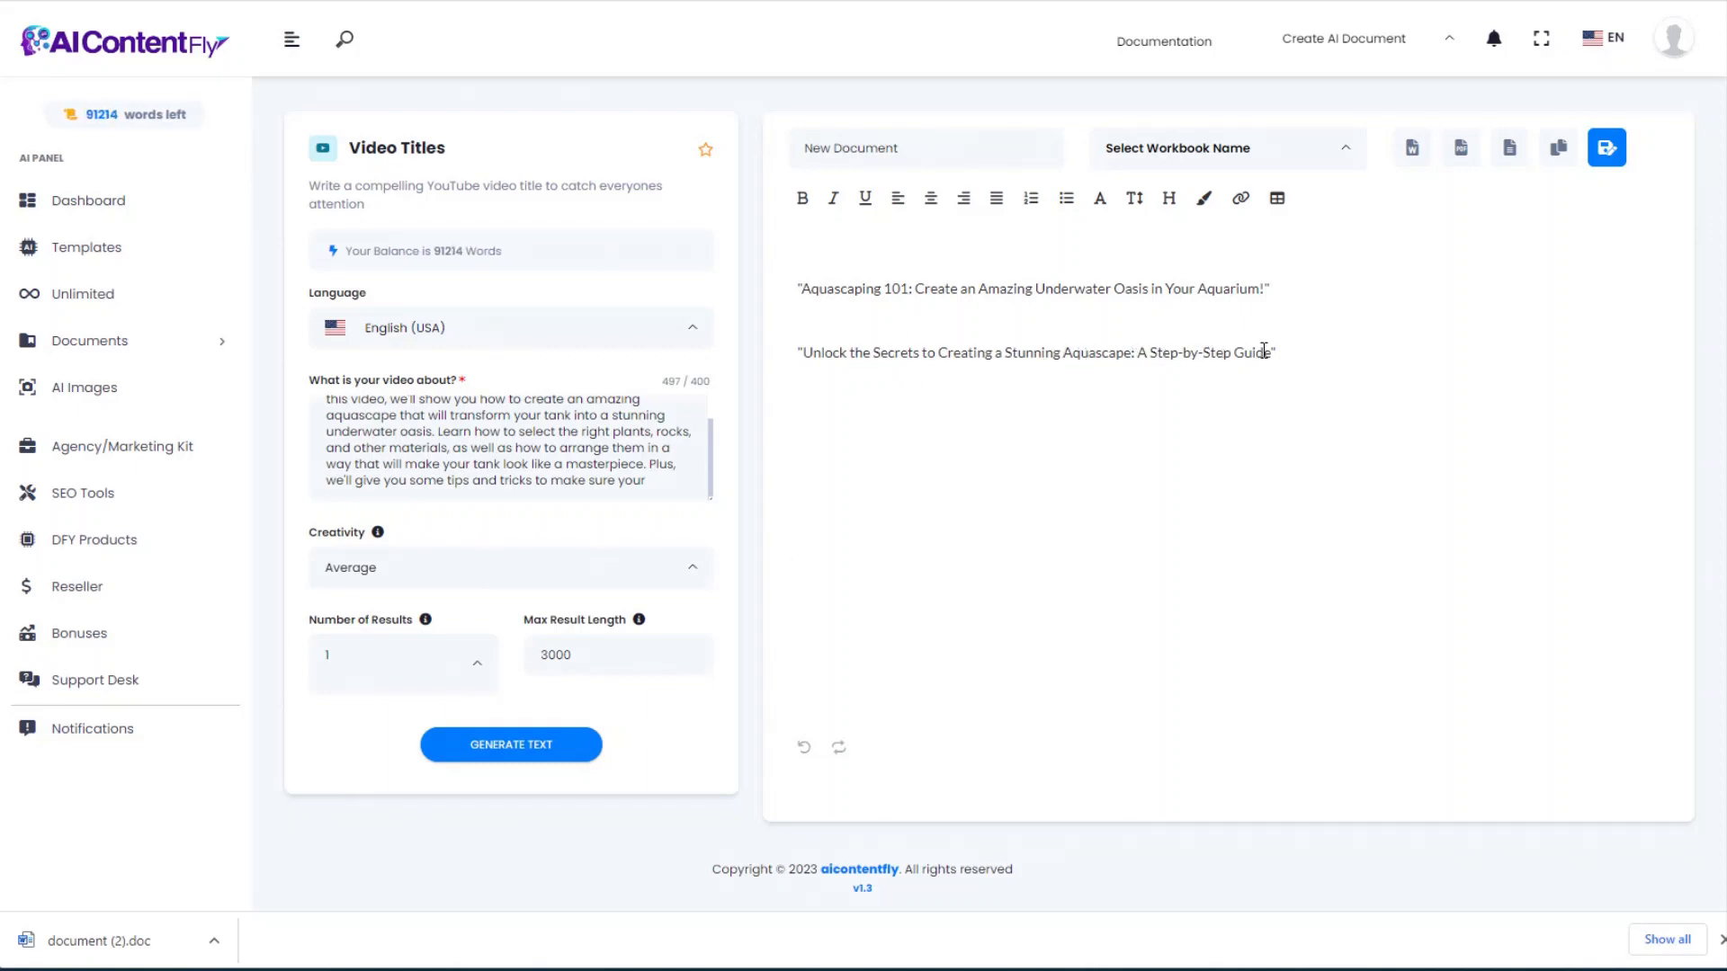
{"action": "left_click_drag", "start_coordinate": [1270, 351], "coordinate": [799, 359]}
{"action": "key", "text": "ctrl+c"}
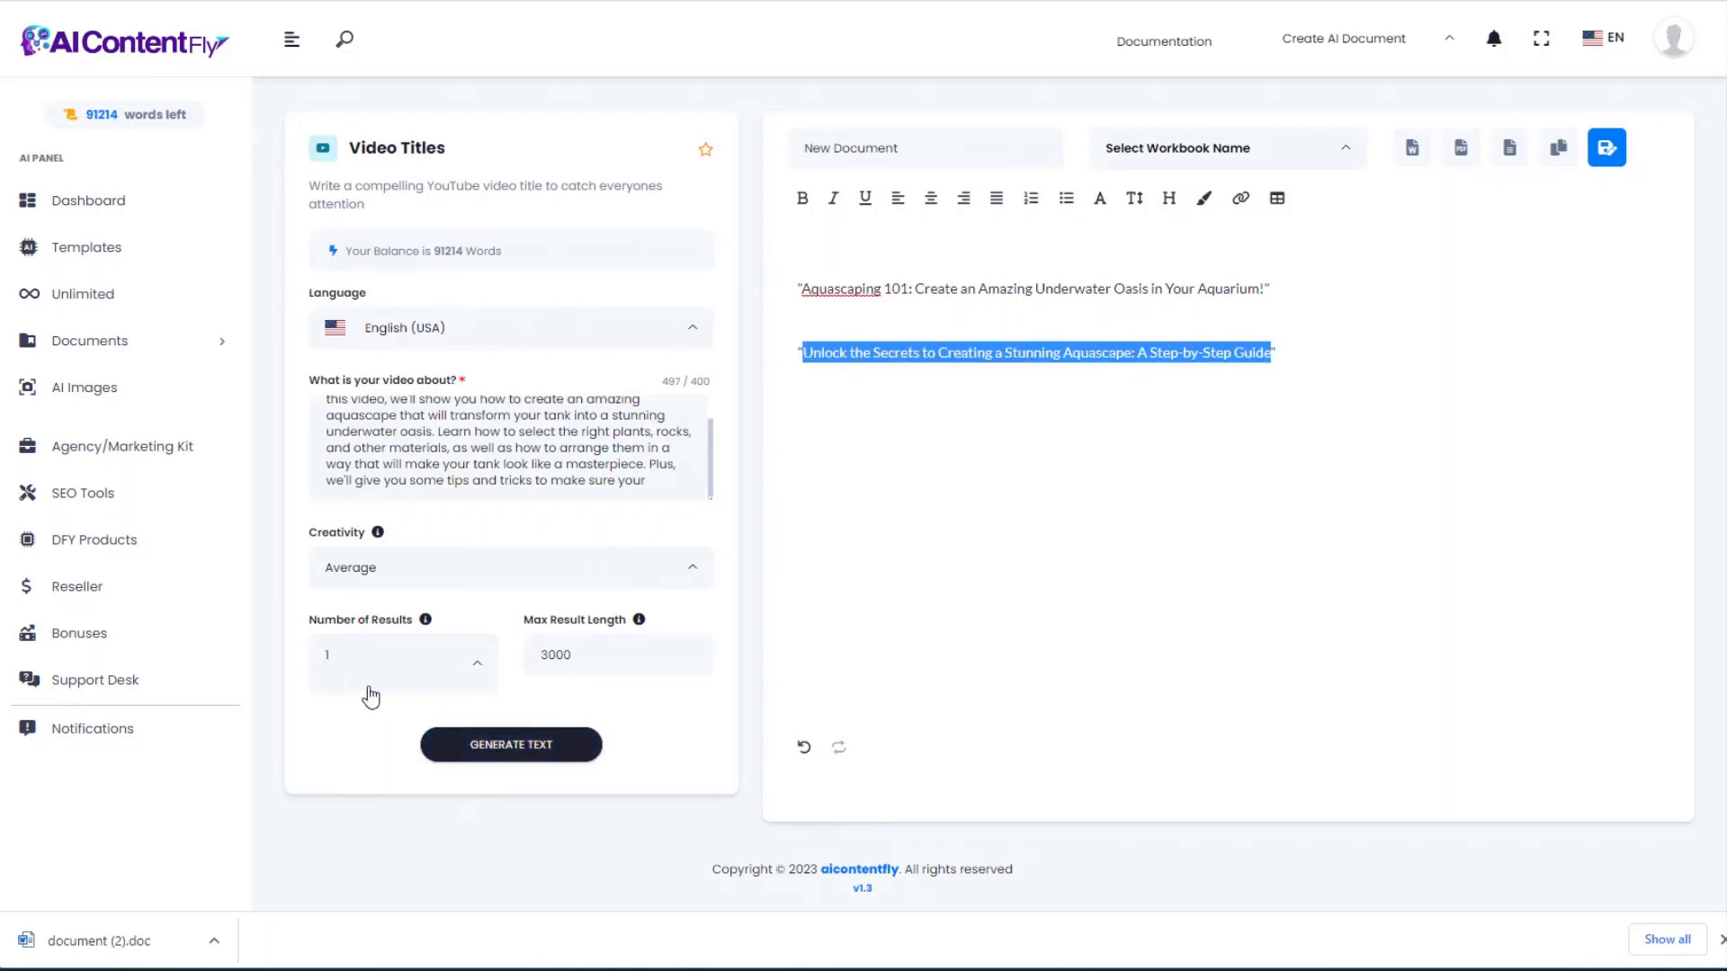
{"action": "left_click", "coordinate": [21, 1]}
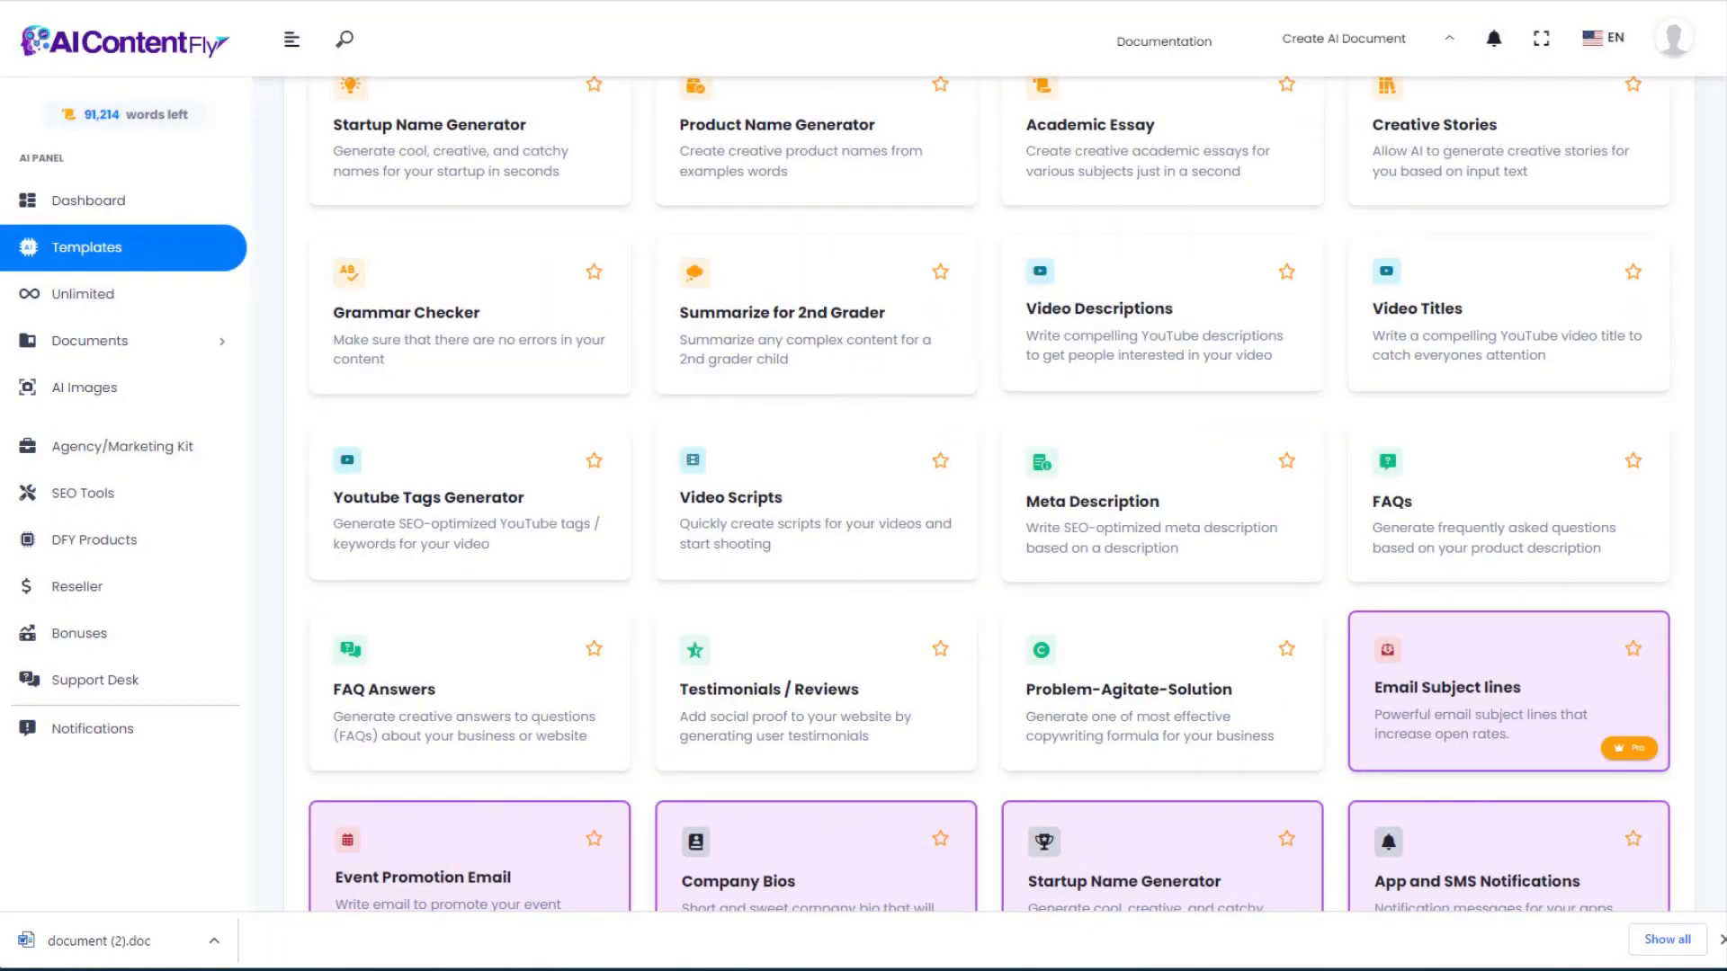
Step: Generate YouTube tags for the pasted Stunning Aquascape step-by-step title
{"action": "left_click", "coordinate": [453, 509]}
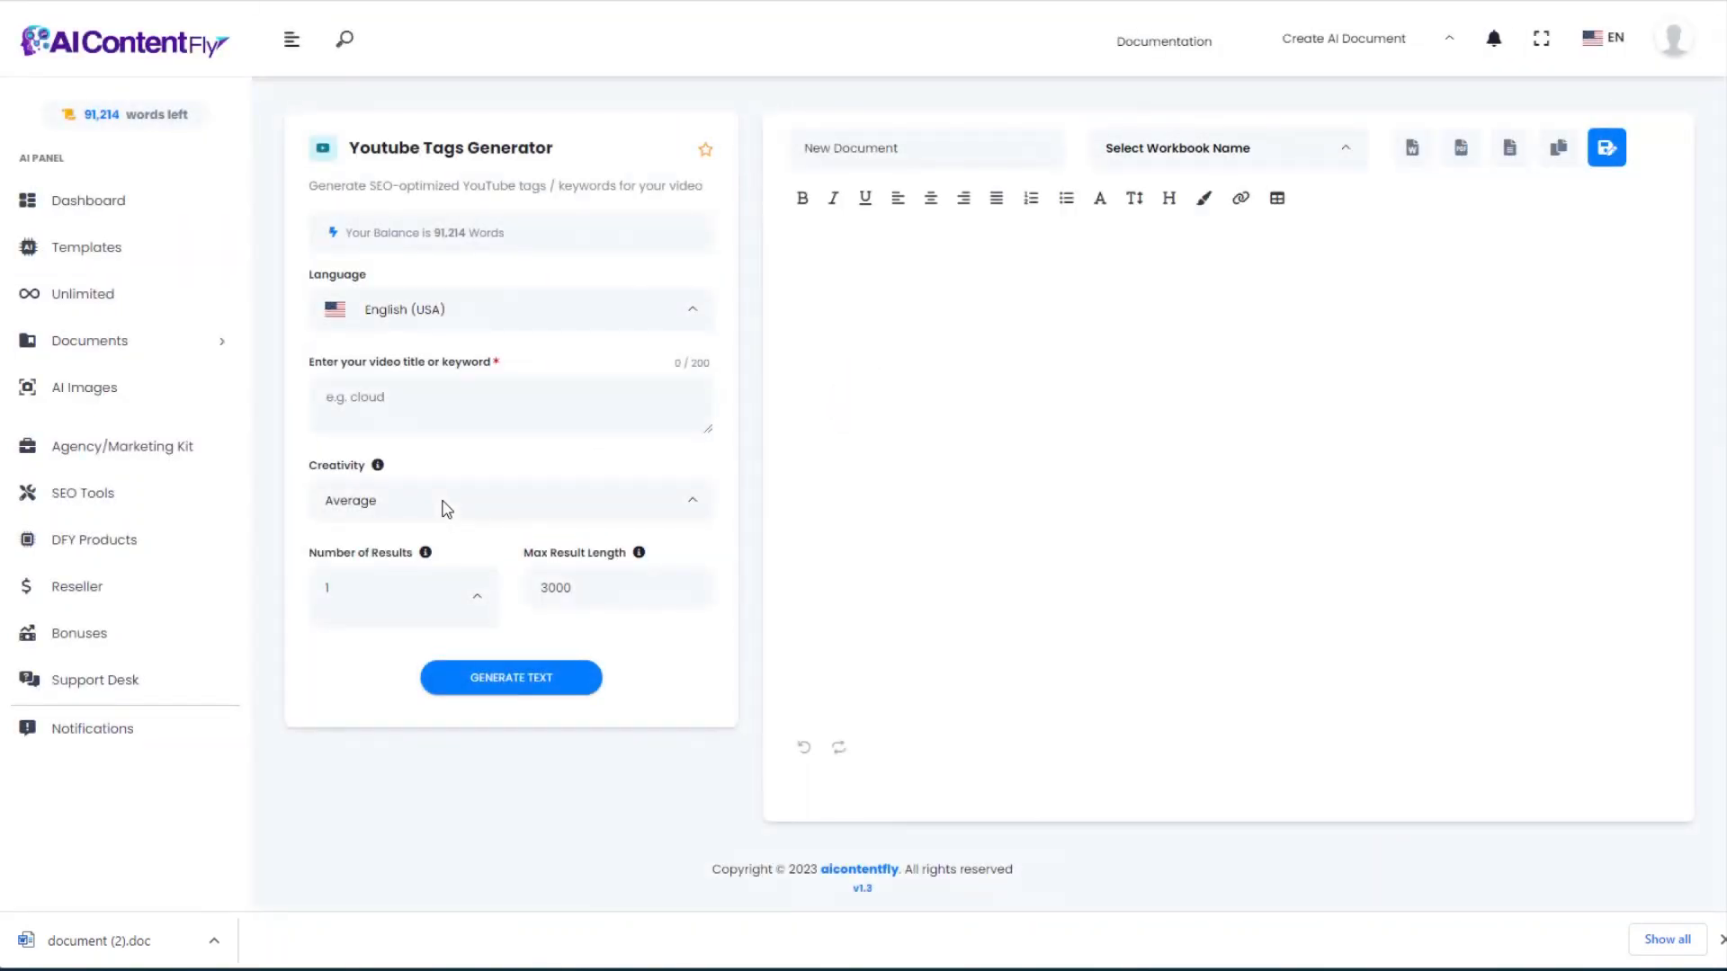
{"action": "left_click", "coordinate": [424, 388]}
{"action": "key", "text": "ctrl+v"}
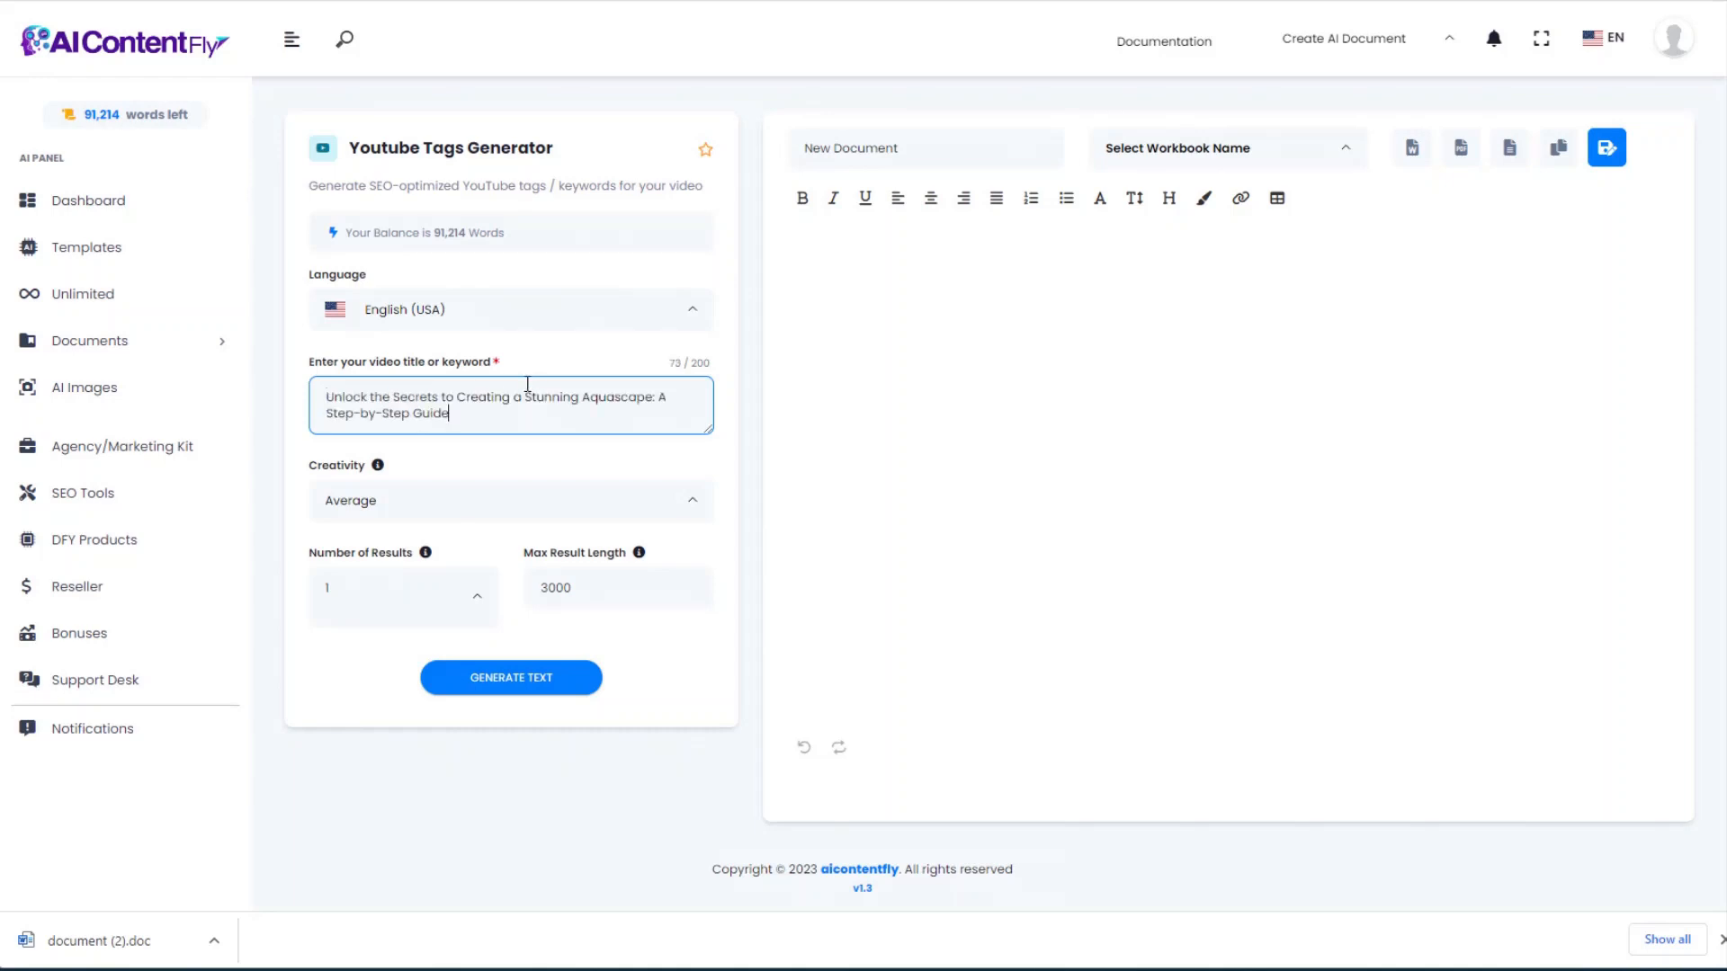
{"action": "left_click", "coordinate": [528, 687]}
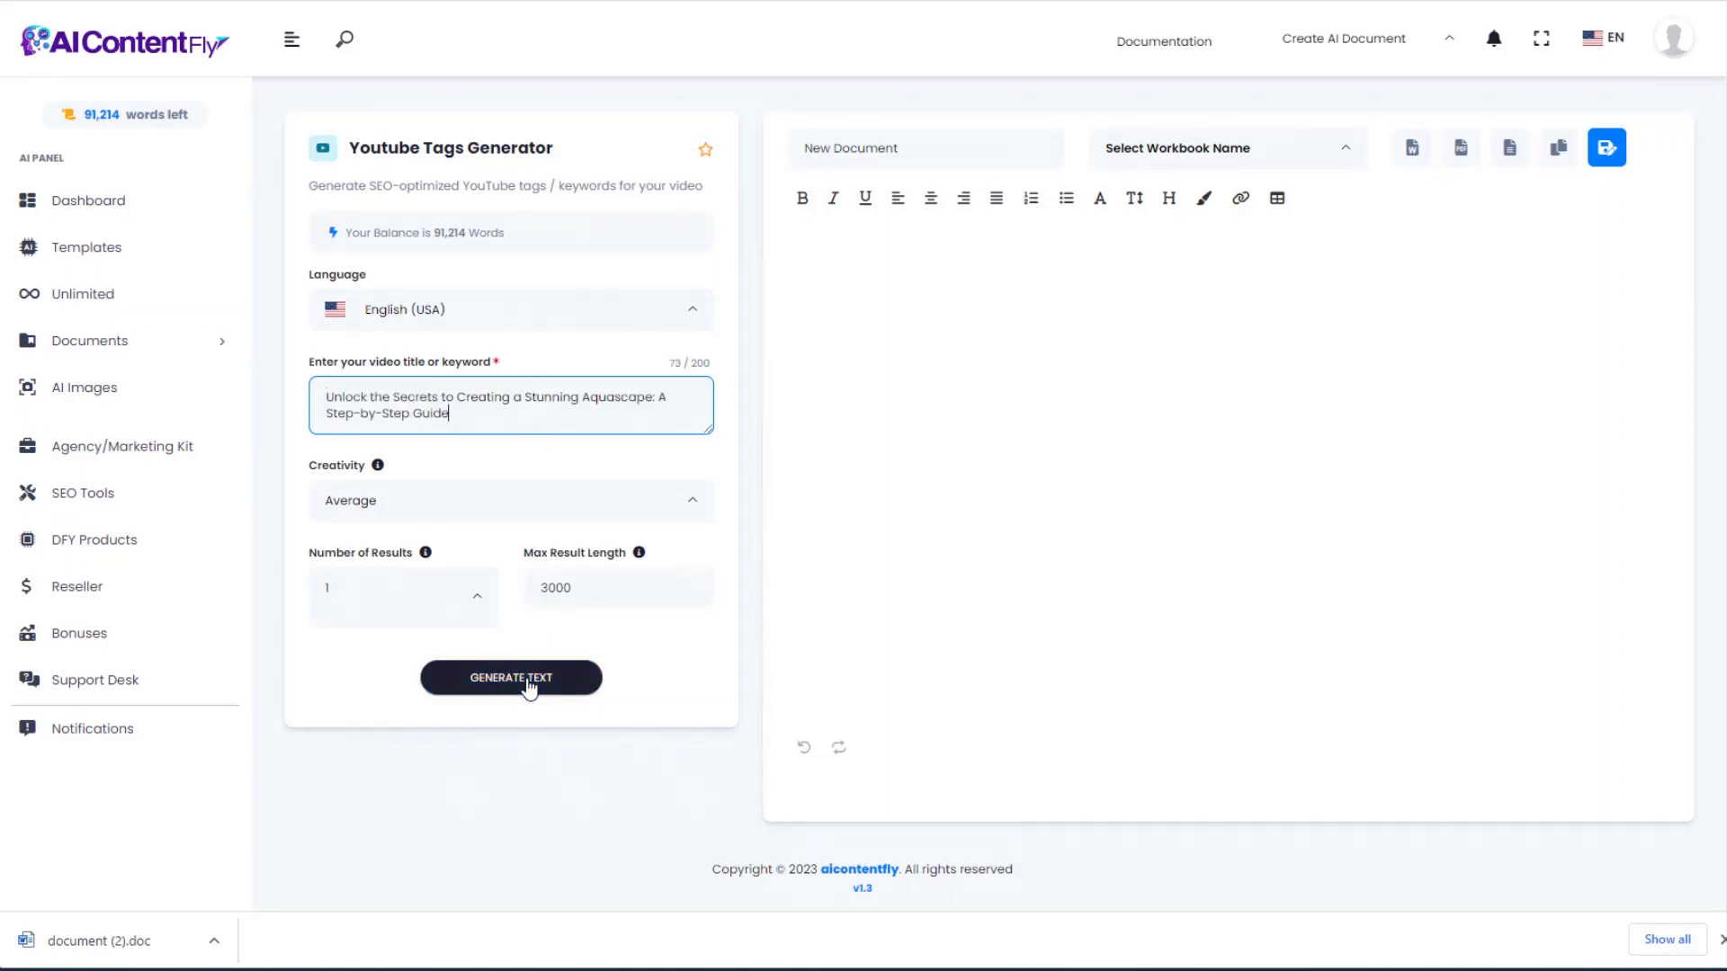
{"action": "left_click", "coordinate": [529, 686]}
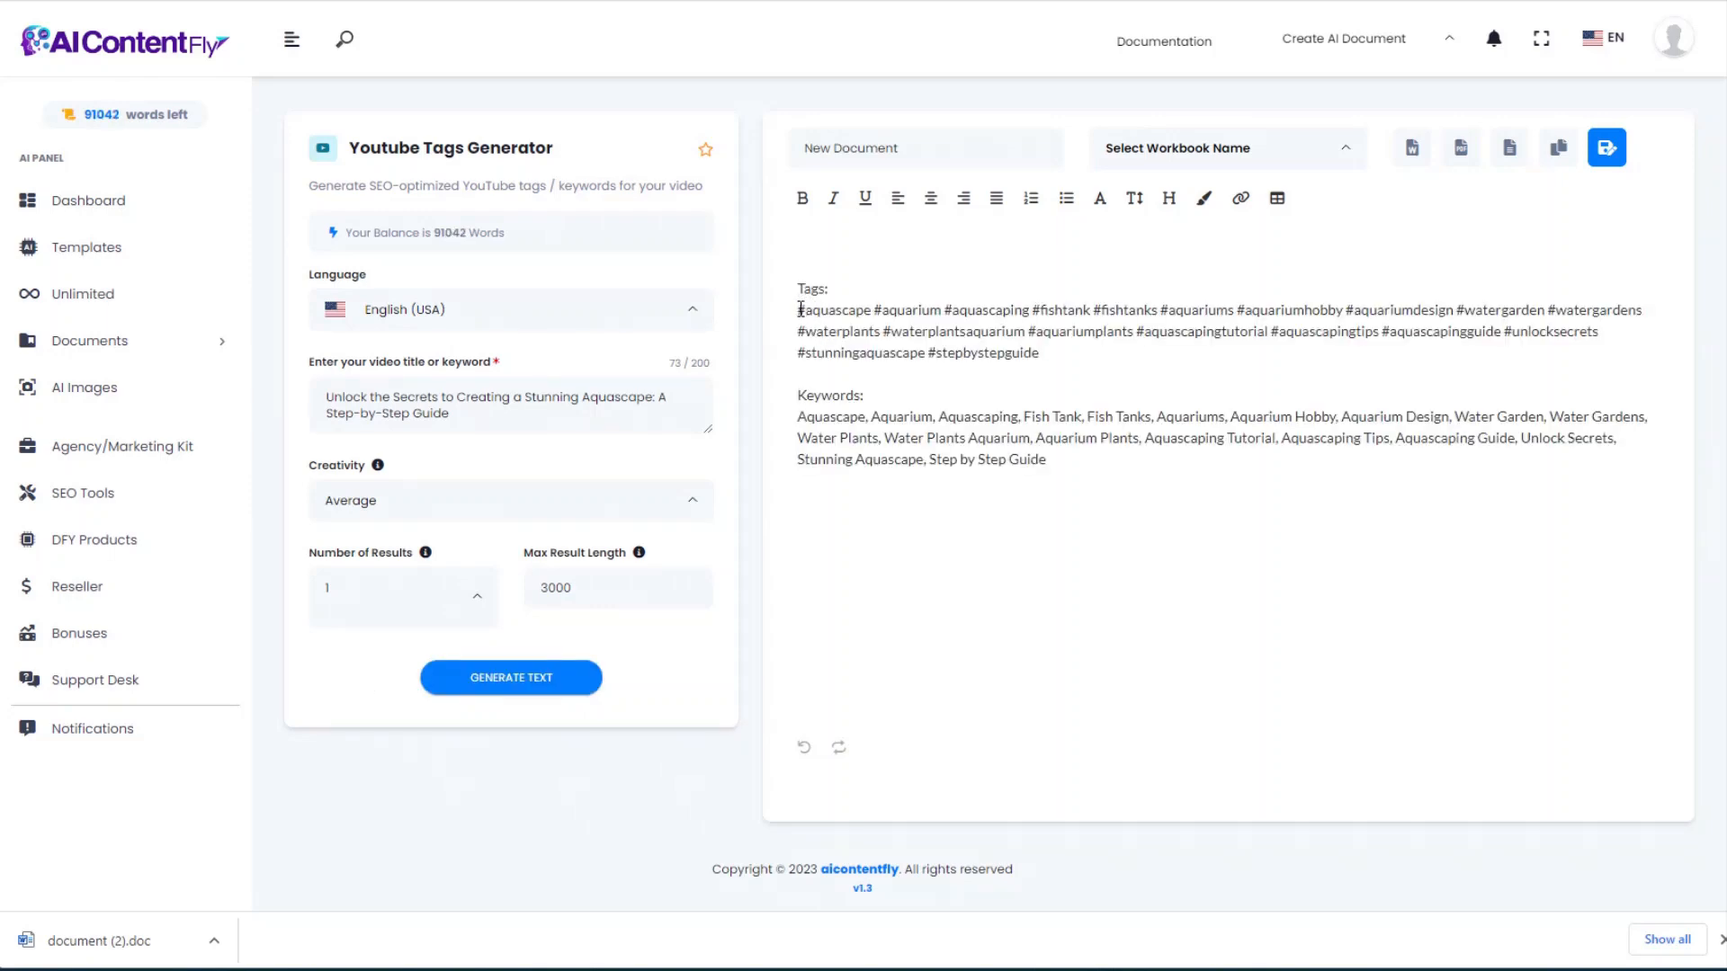
Step: Copy the generated hashtags paragraph and return to the template gallery
{"action": "left_click_drag", "start_coordinate": [800, 309], "coordinate": [967, 396]}
{"action": "left_click", "coordinate": [959, 397]}
{"action": "left_click_drag", "start_coordinate": [797, 424], "coordinate": [1033, 458]}
{"action": "left_click", "coordinate": [1075, 463]}
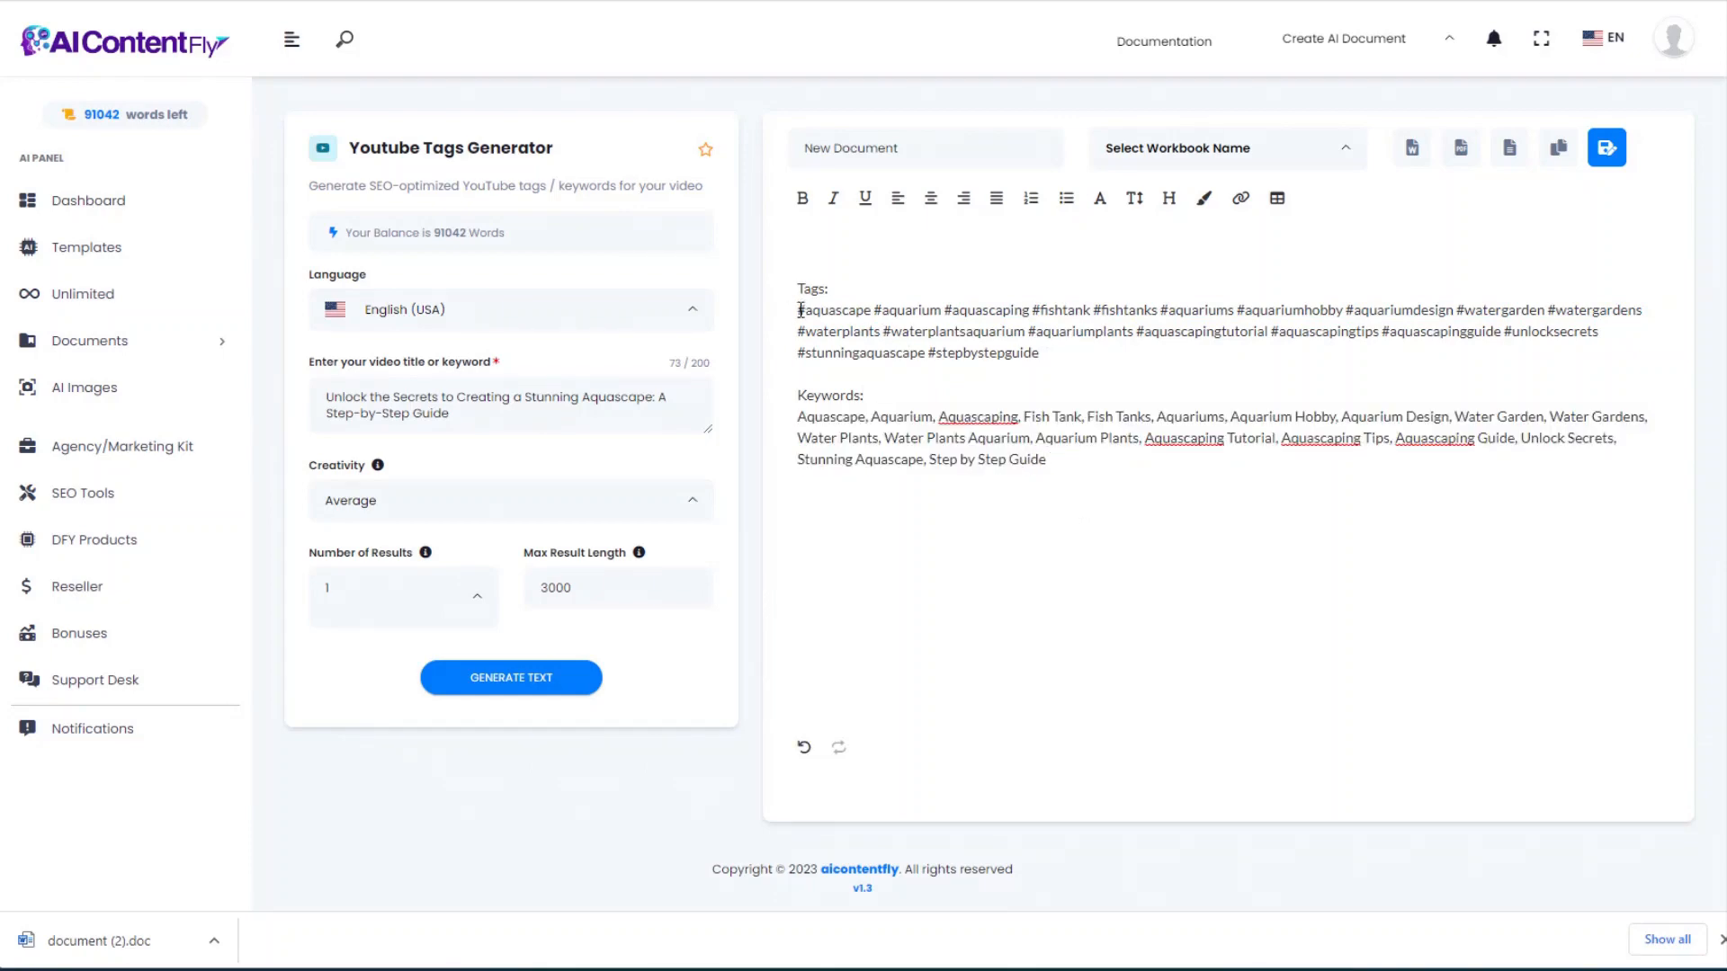
{"action": "left_click_drag", "start_coordinate": [801, 310], "coordinate": [1073, 379]}
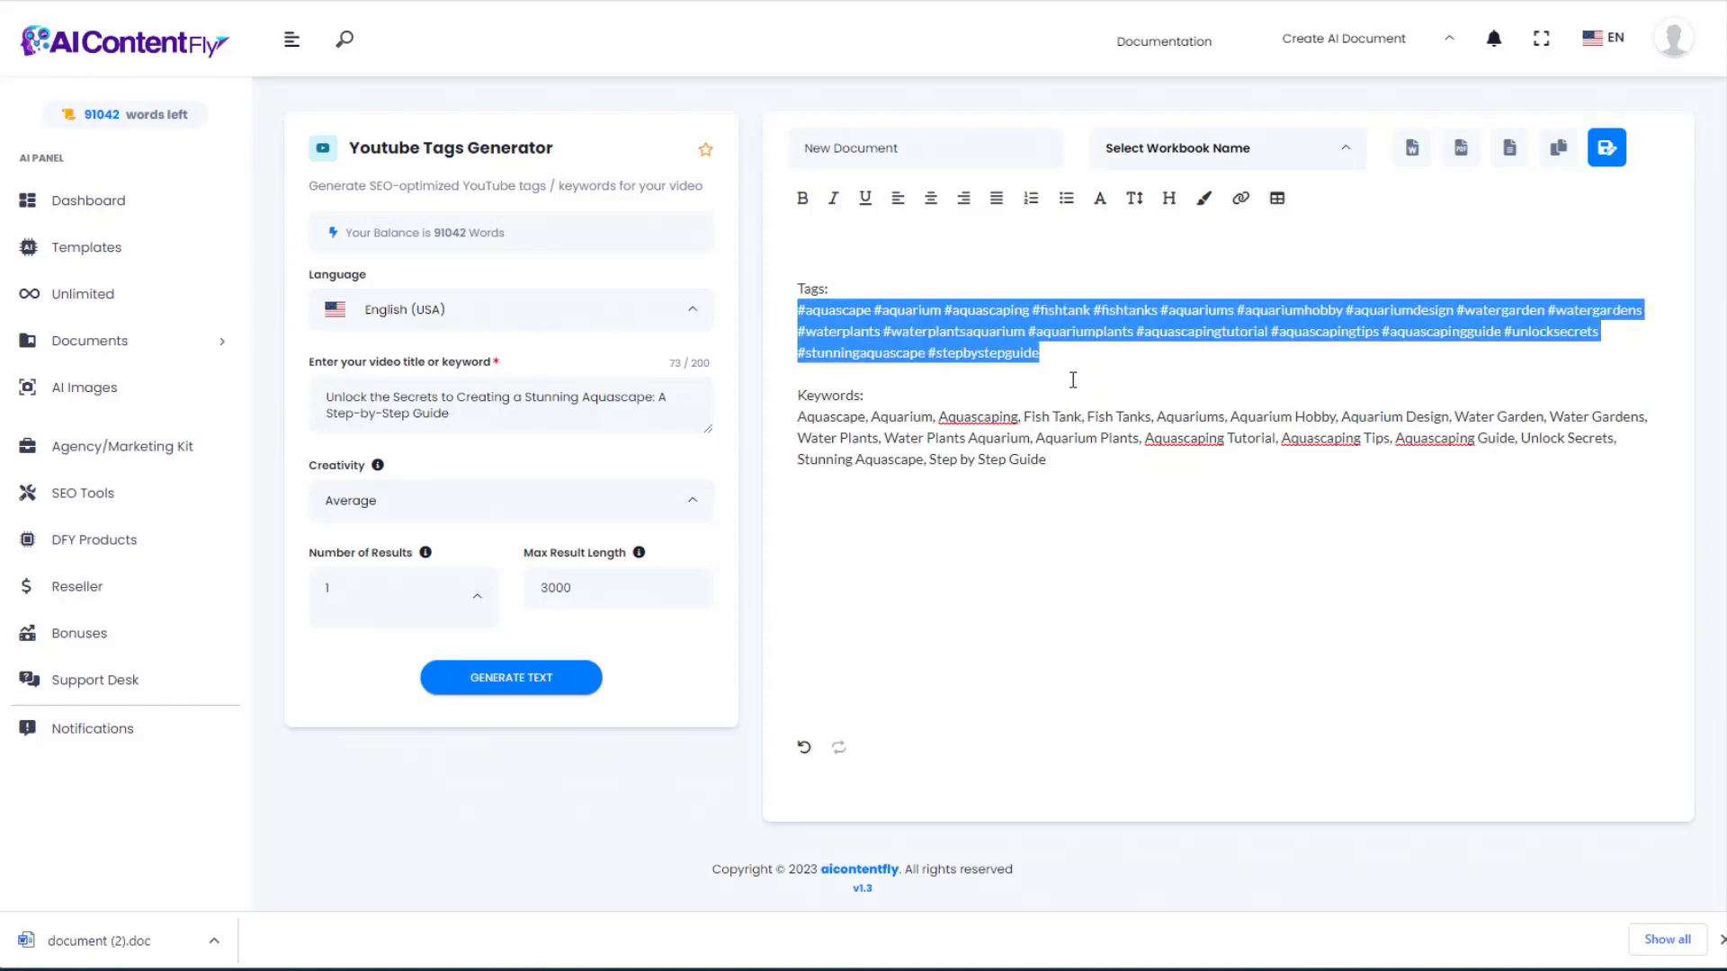
{"action": "left_click", "coordinate": [1064, 358]}
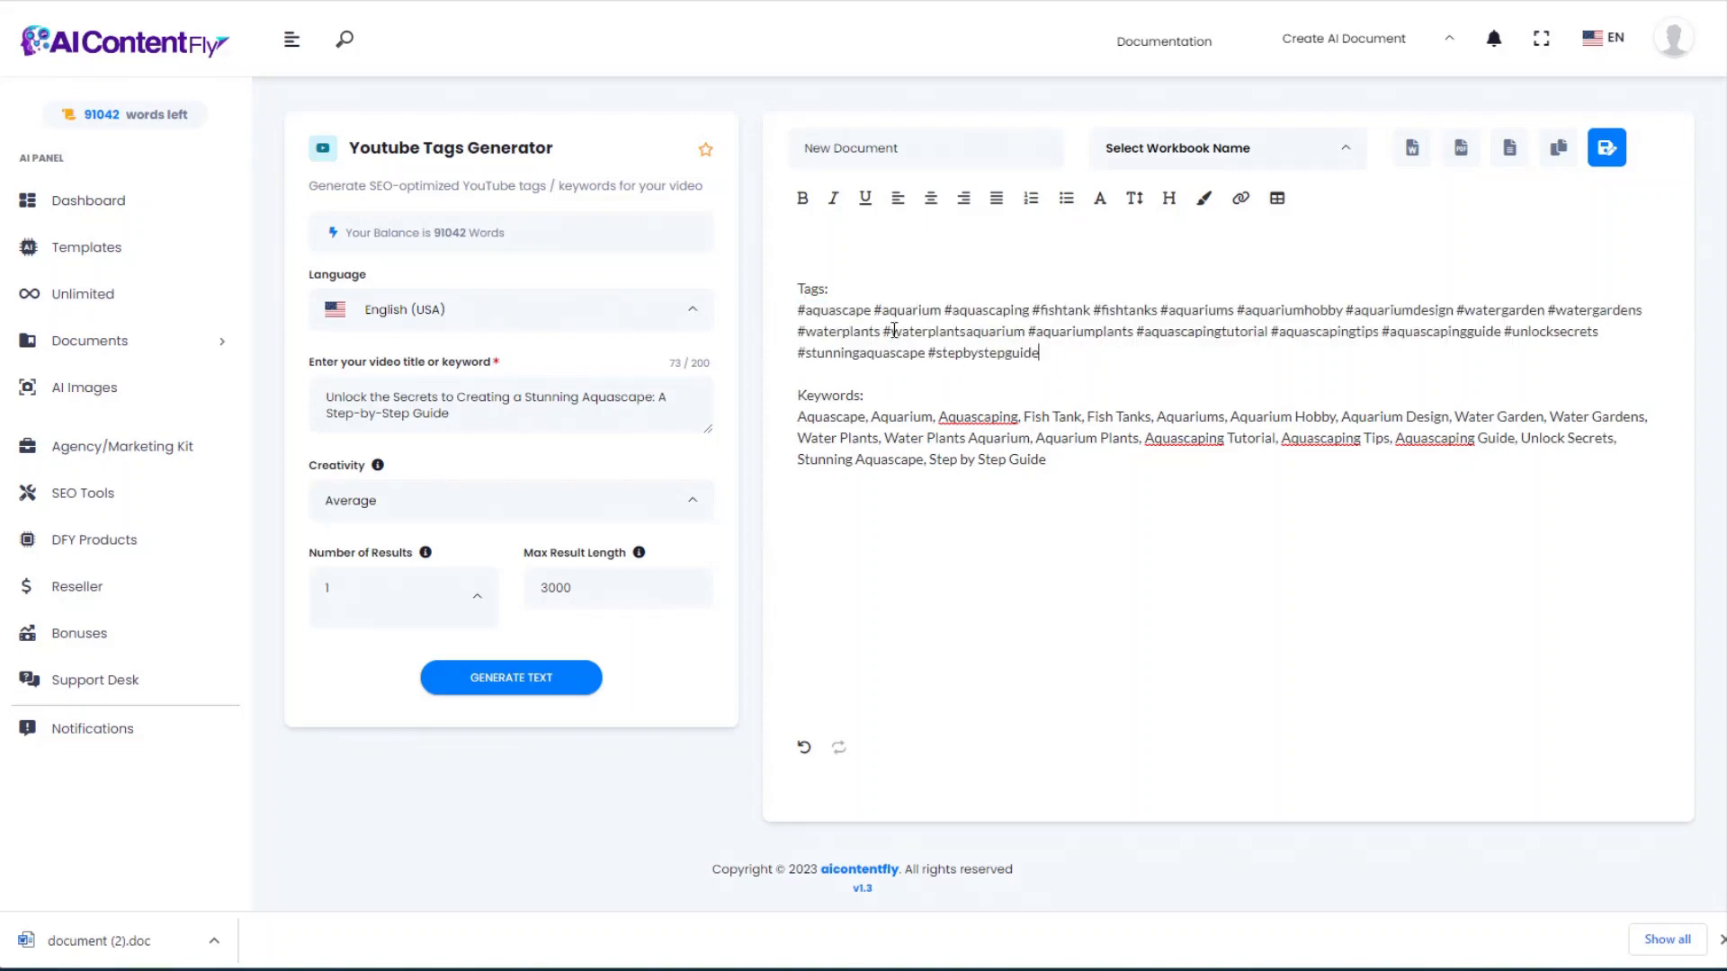
{"action": "left_click", "coordinate": [34, 1]}
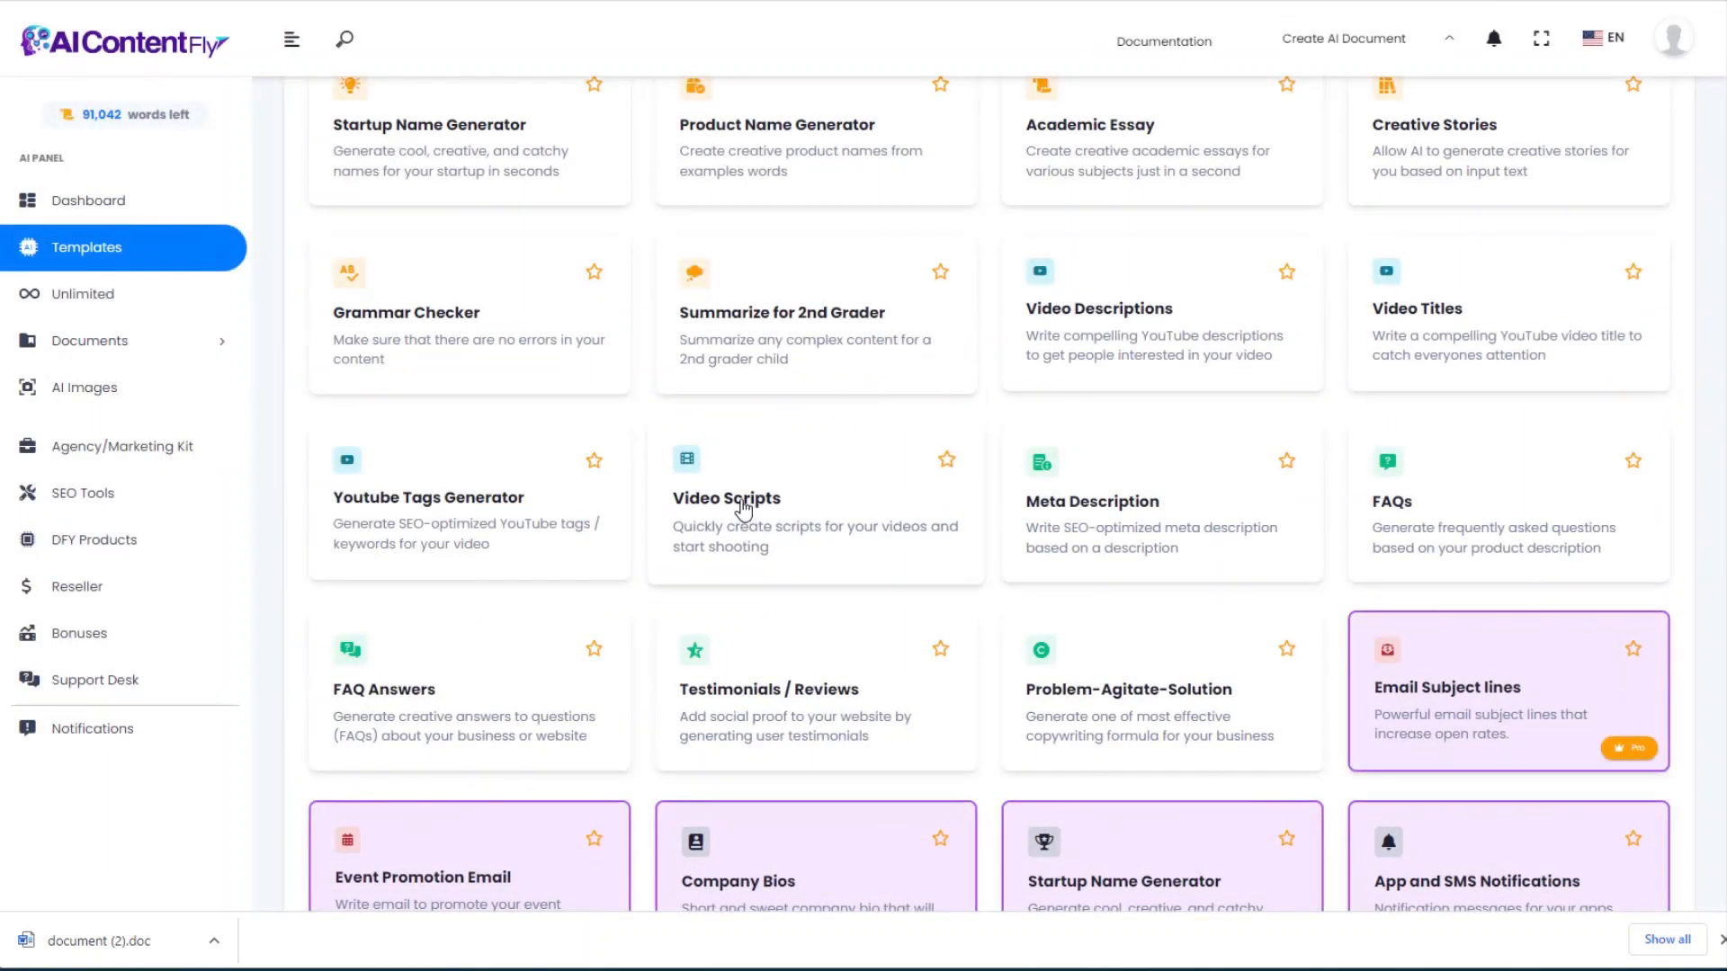
Step: Generate a casual aquascape-building video script from the pasted 497-character description, then return
{"action": "left_click", "coordinate": [743, 509]}
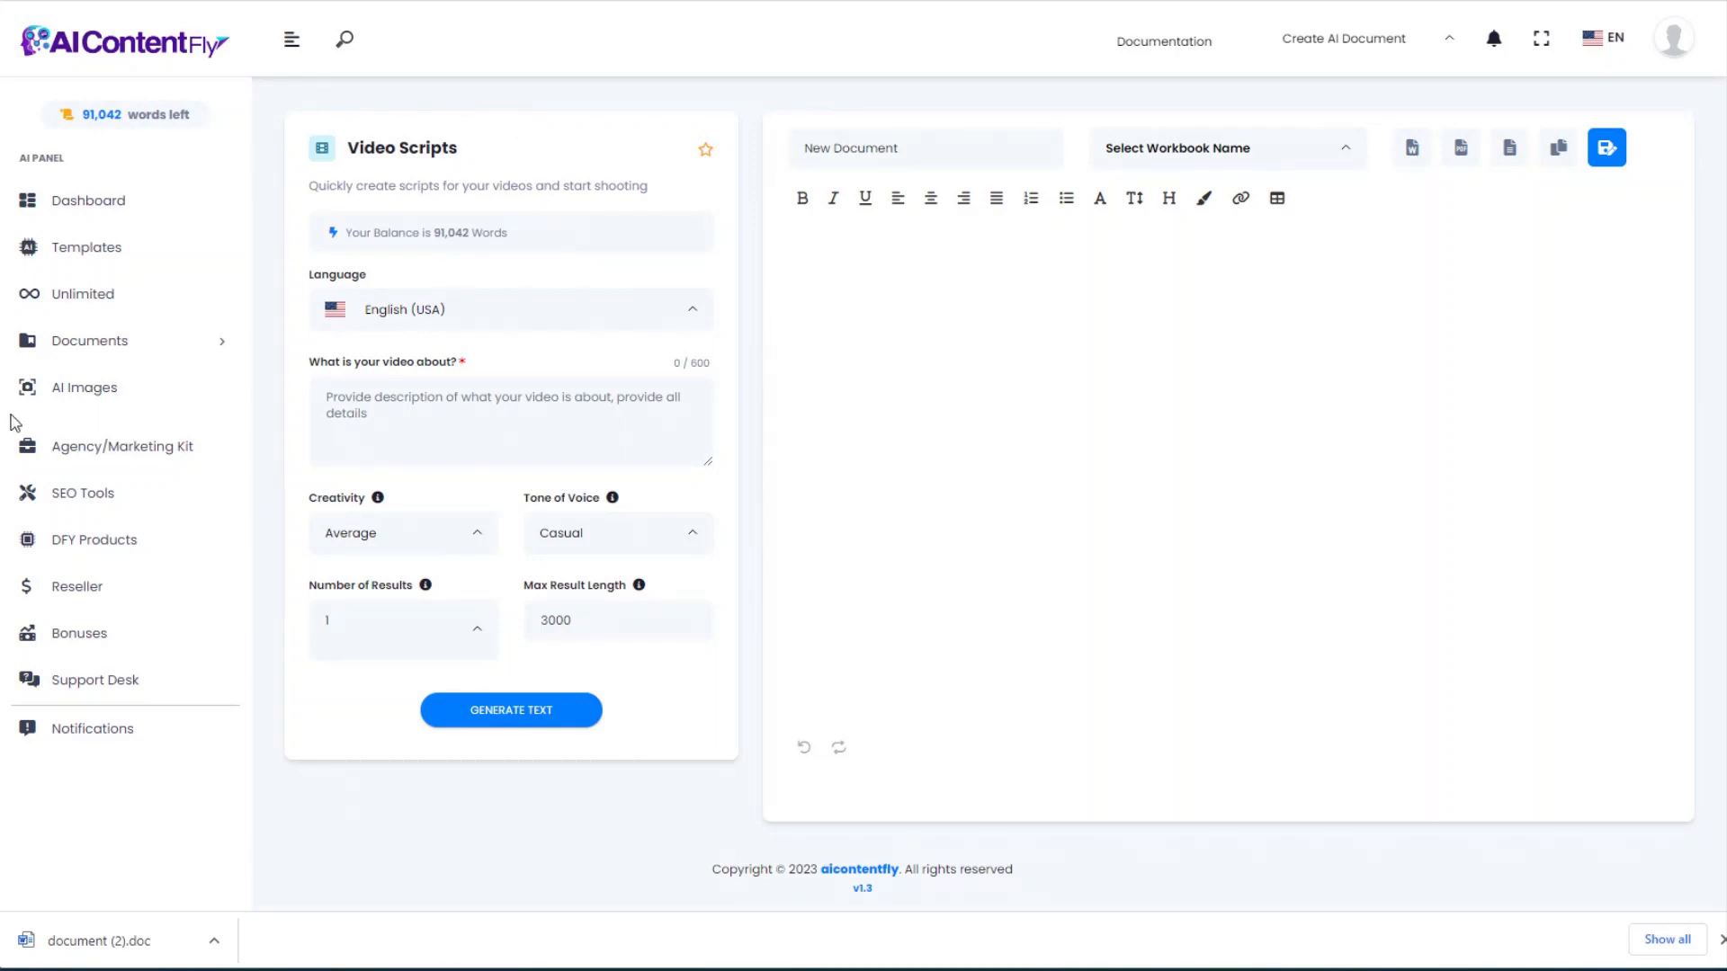
{"action": "left_click", "coordinate": [415, 409]}
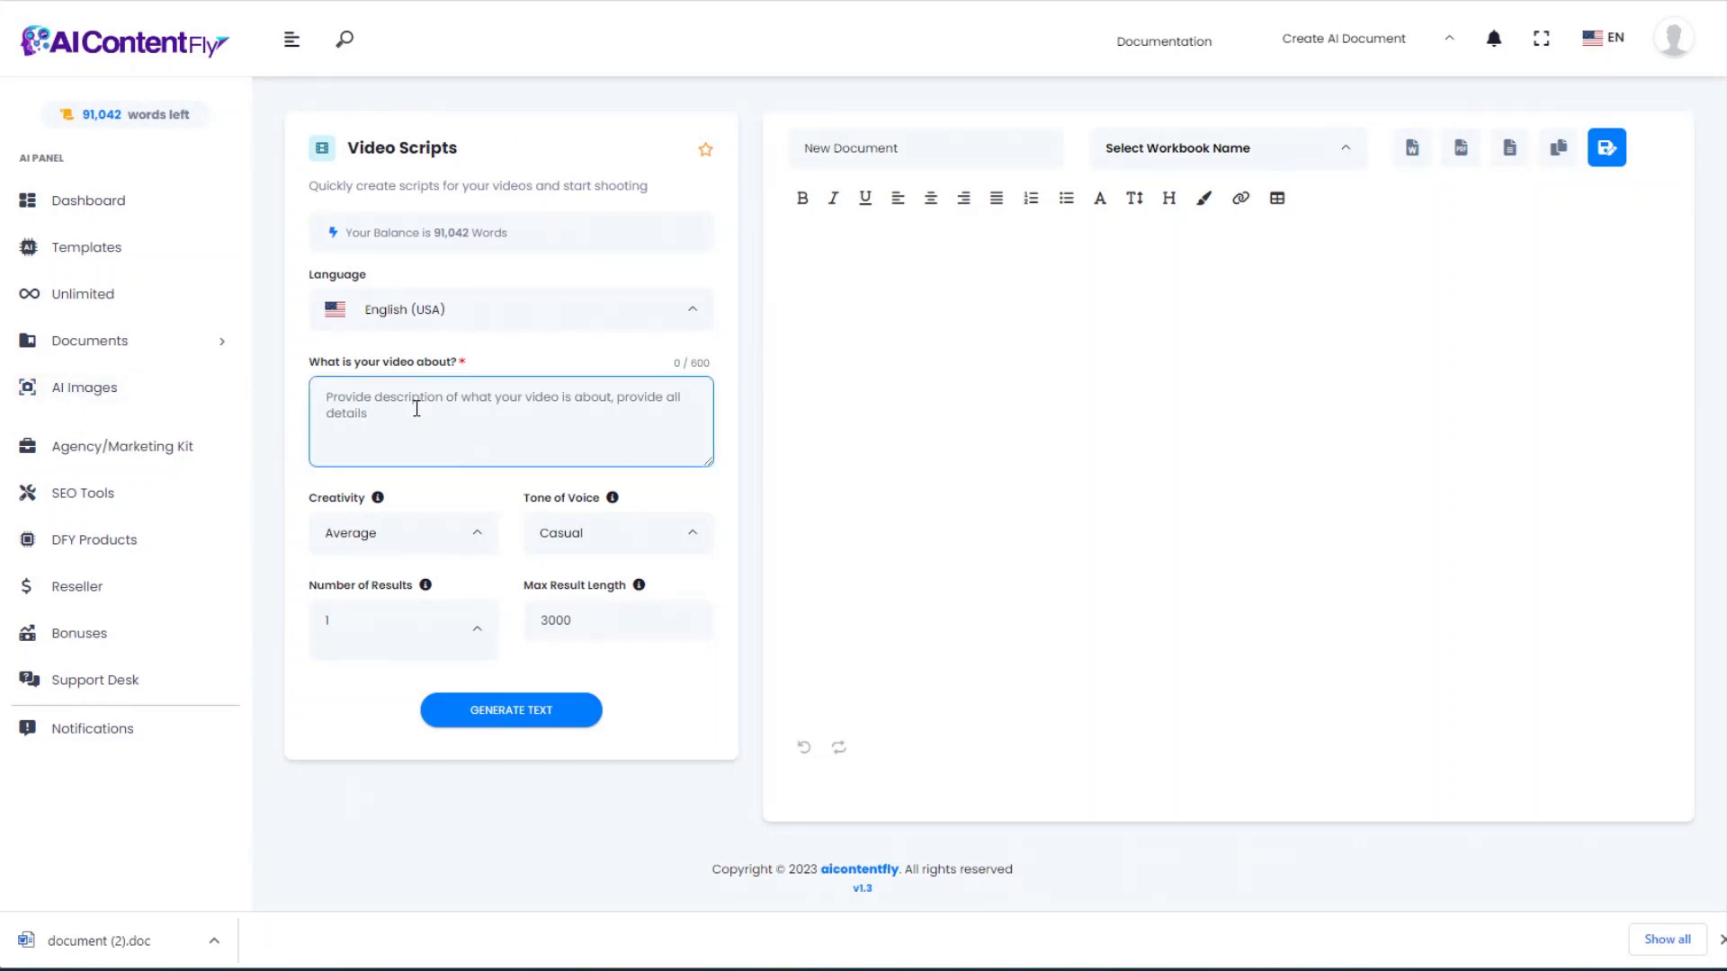
{"action": "key", "text": "ctrl+v"}
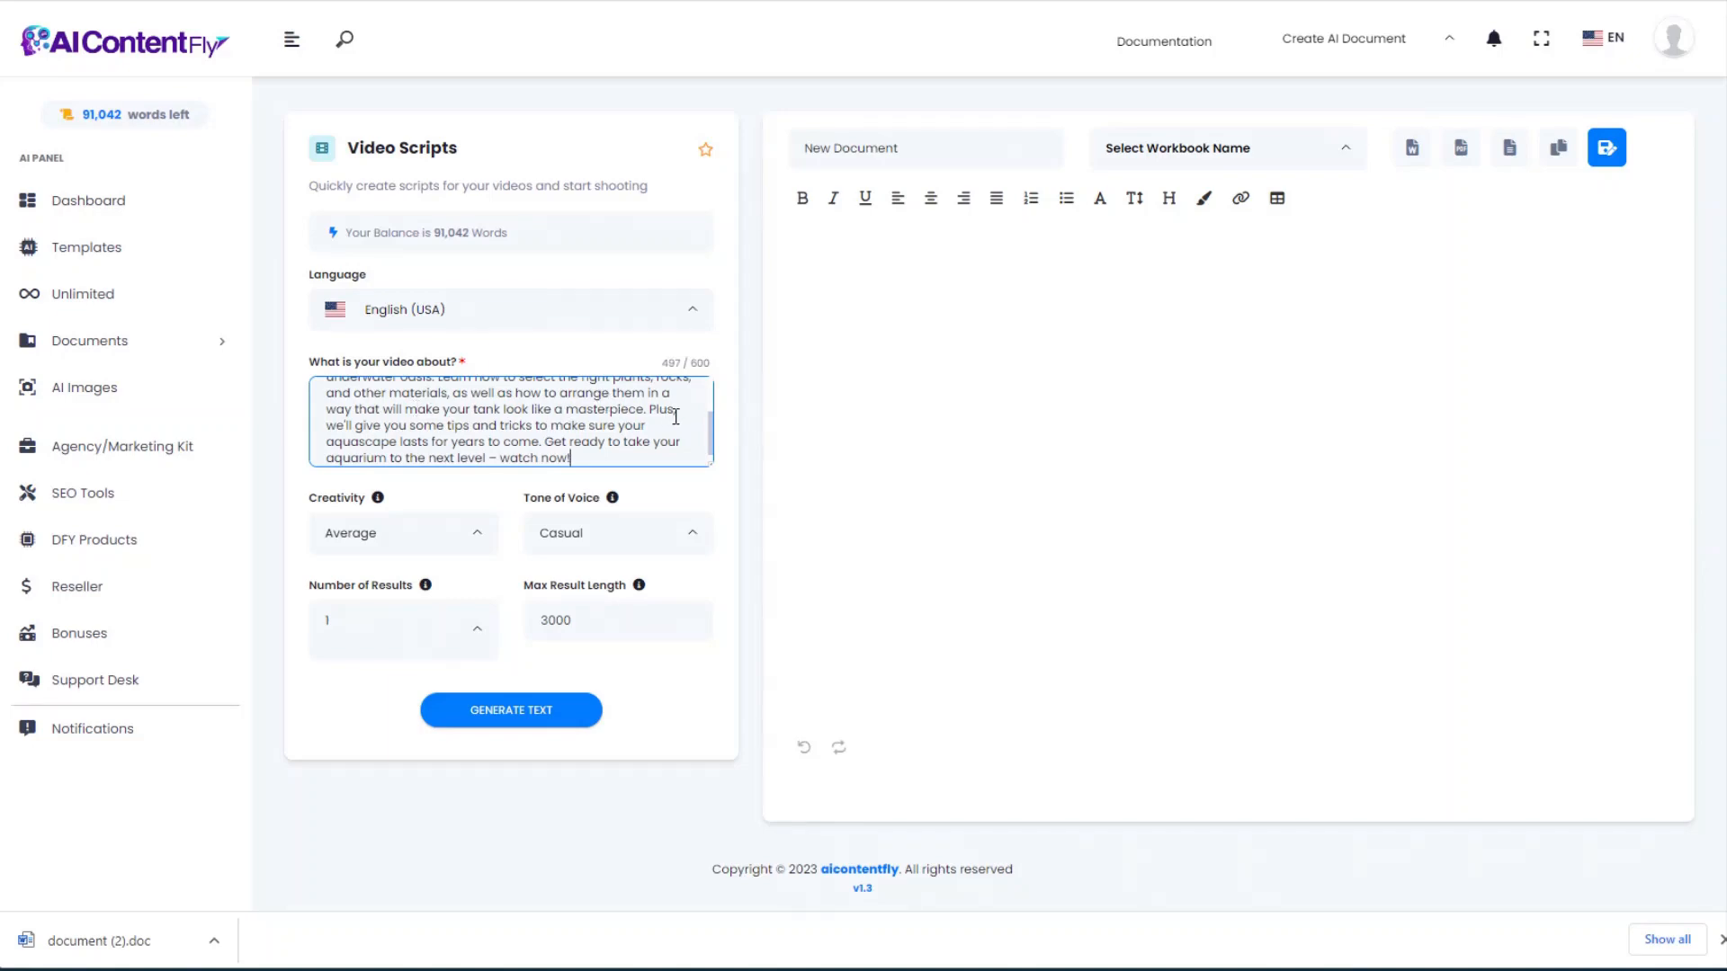
{"action": "left_click_drag", "start_coordinate": [709, 431], "coordinate": [721, 472]}
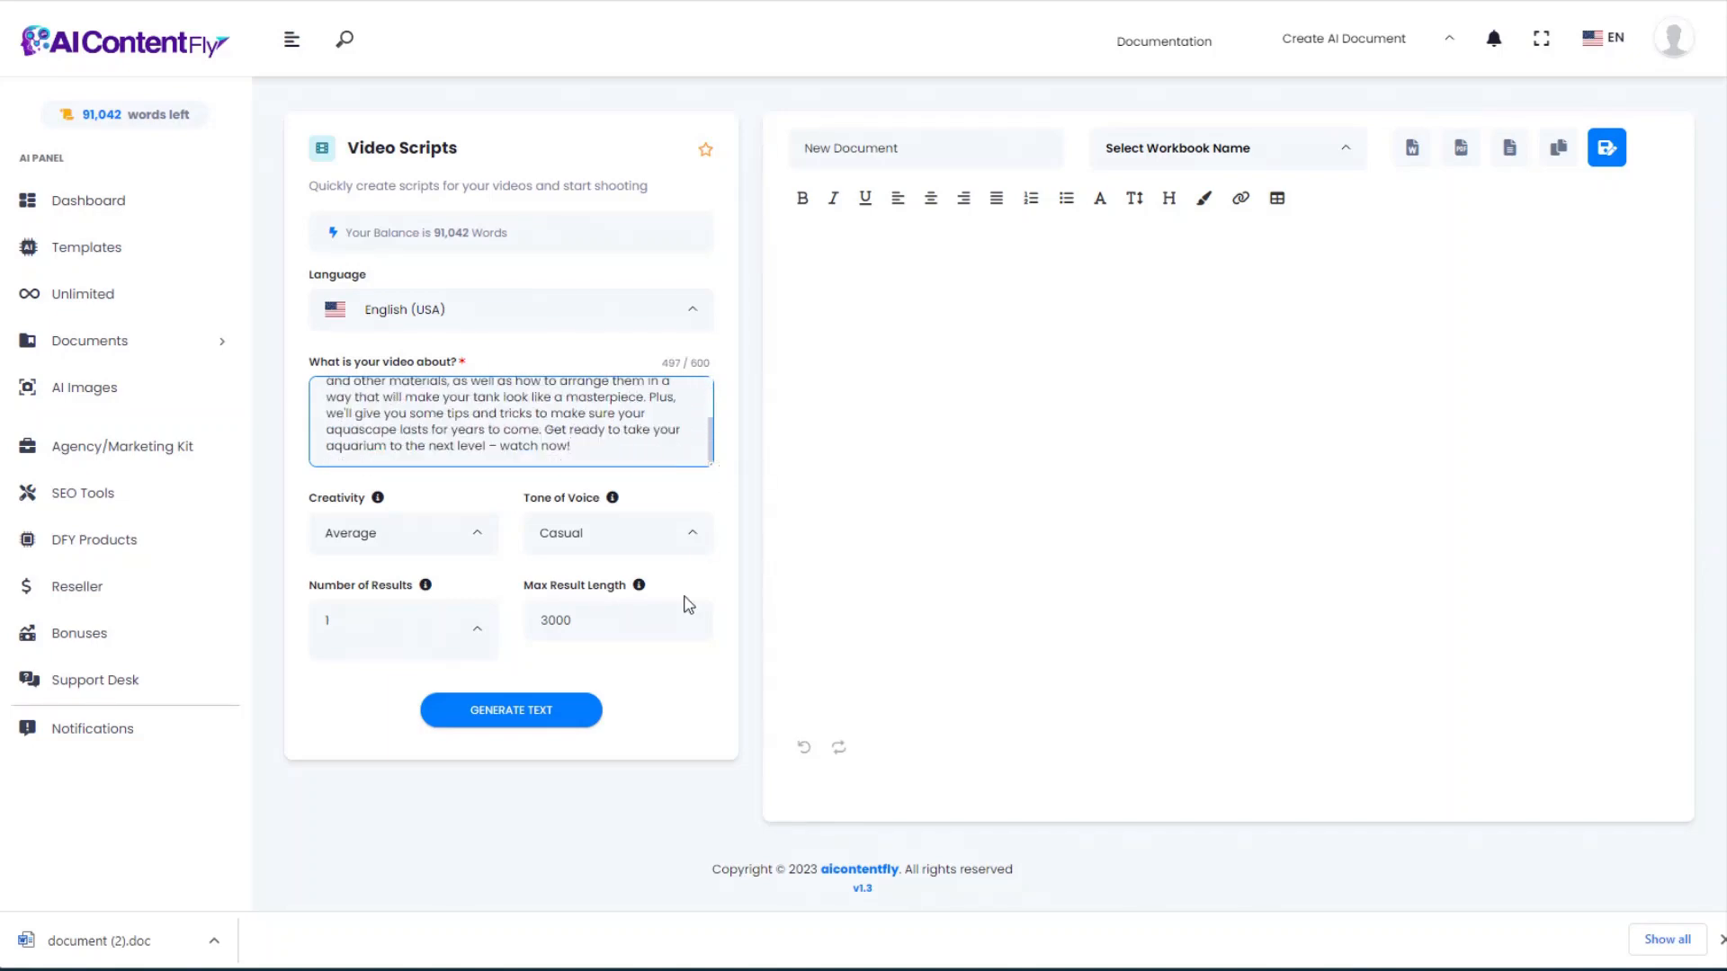
{"action": "left_click", "coordinate": [516, 717]}
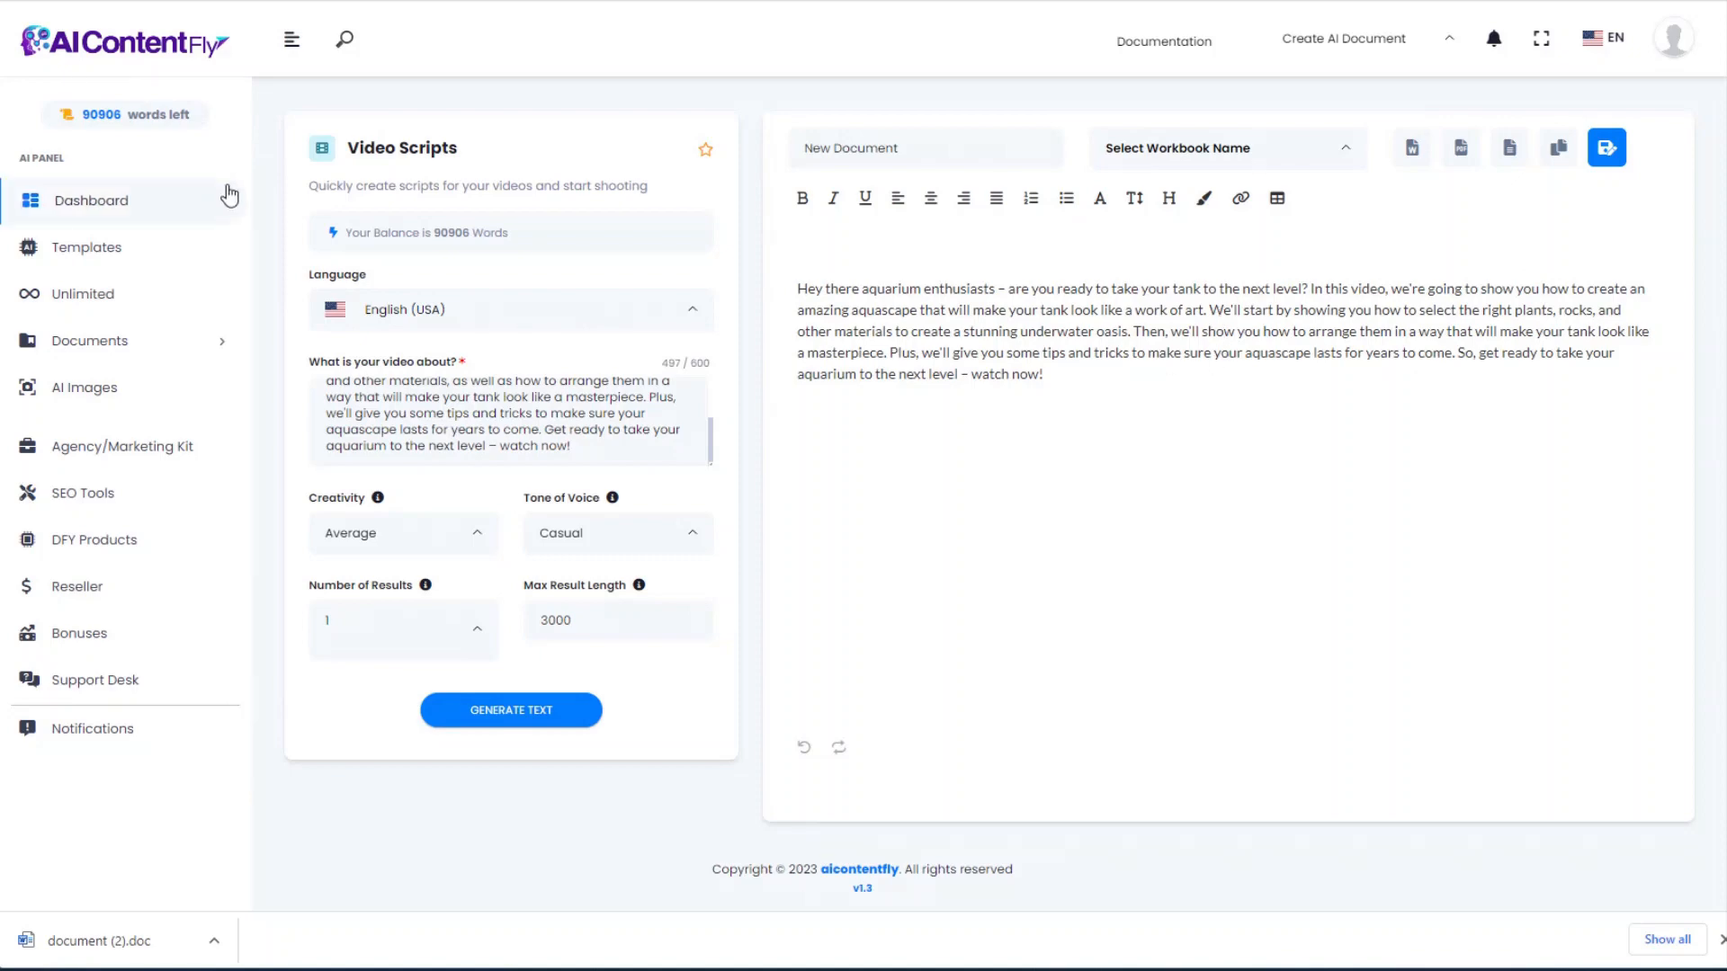
{"action": "left_click", "coordinate": [27, 0]}
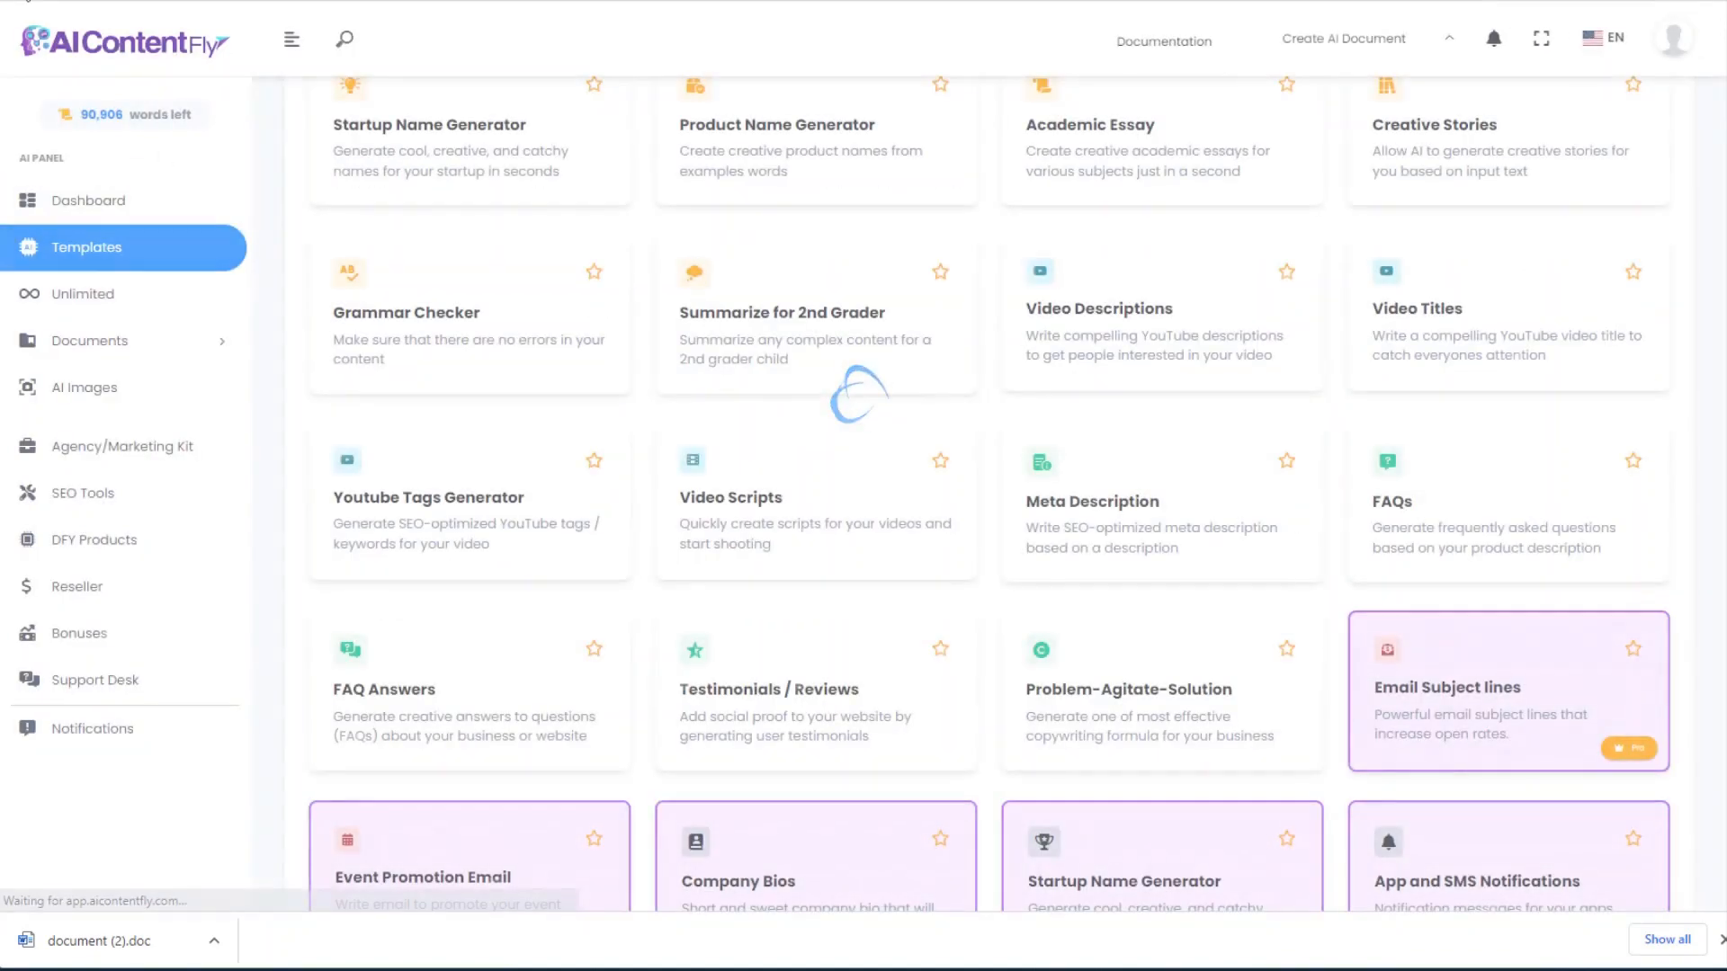
Step: Fill the Meta Description form with the shop's name, description and keywords aquascaping, aquarium, aquascape
{"action": "left_click", "coordinate": [1109, 509]}
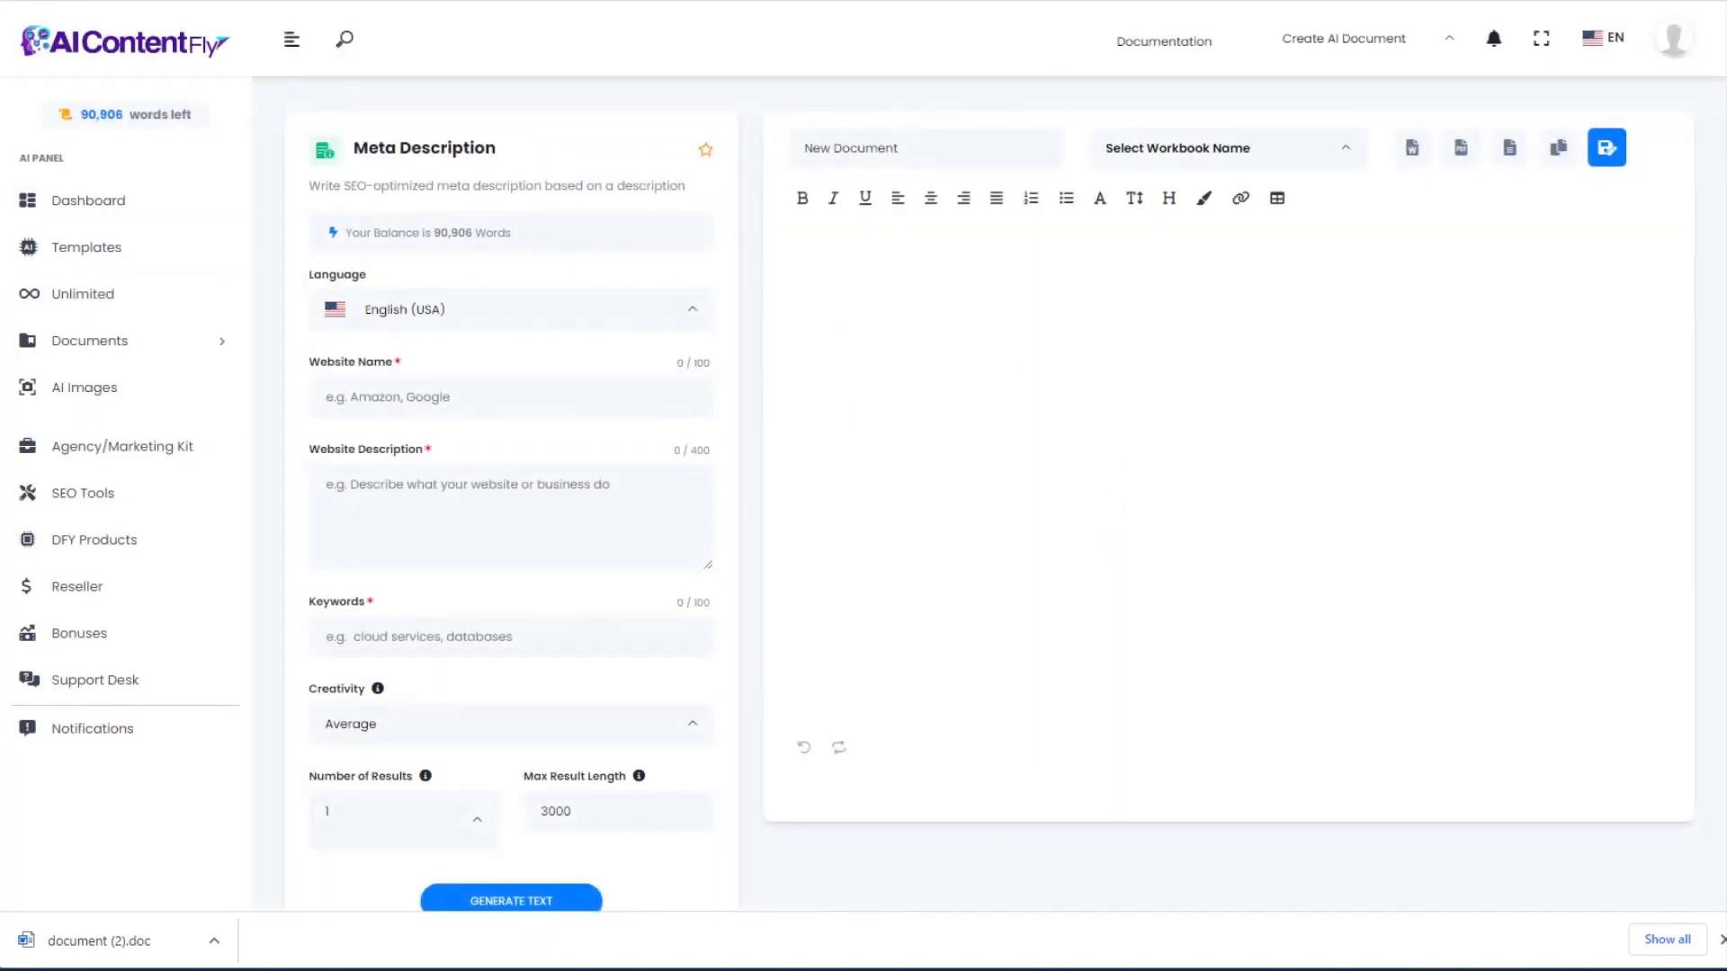
{"action": "left_click", "coordinate": [400, 392]}
{"action": "type", "text": "Eric's Aquascaping"}
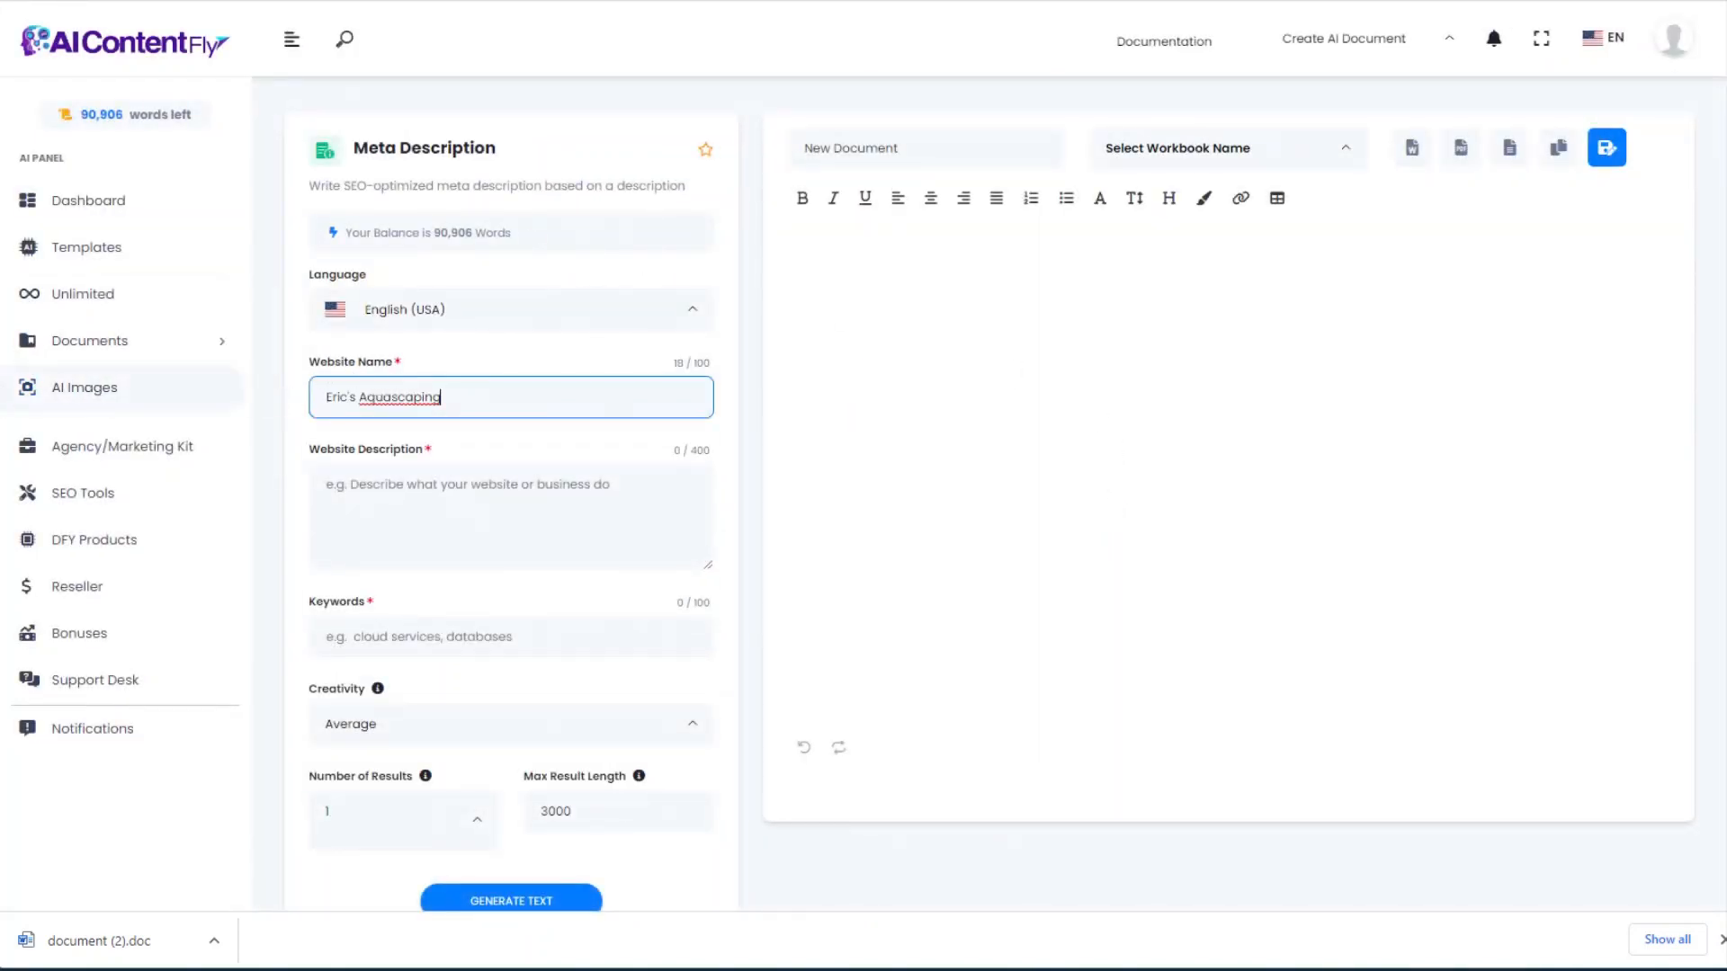
{"action": "left_click", "coordinate": [389, 485]}
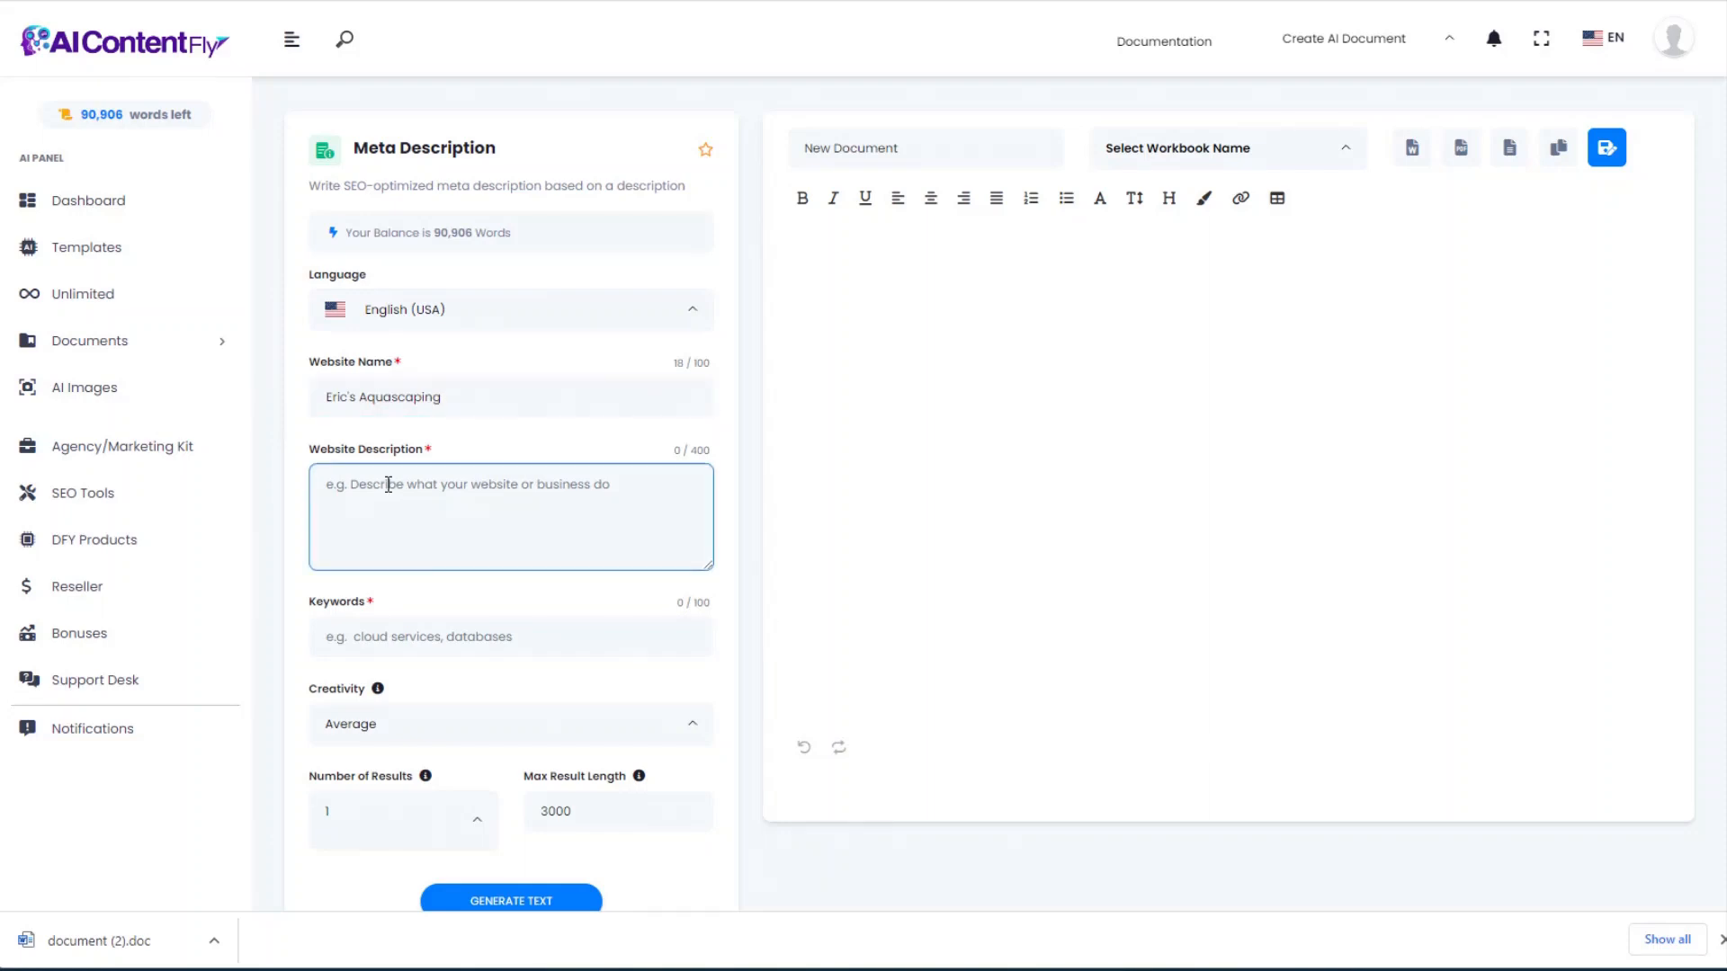
{"action": "type", "text": "We help aquascaping enthusiasts build the best underwater environments in their aquariums. We sell aquascaping supplies and provide design services for aquascapes."}
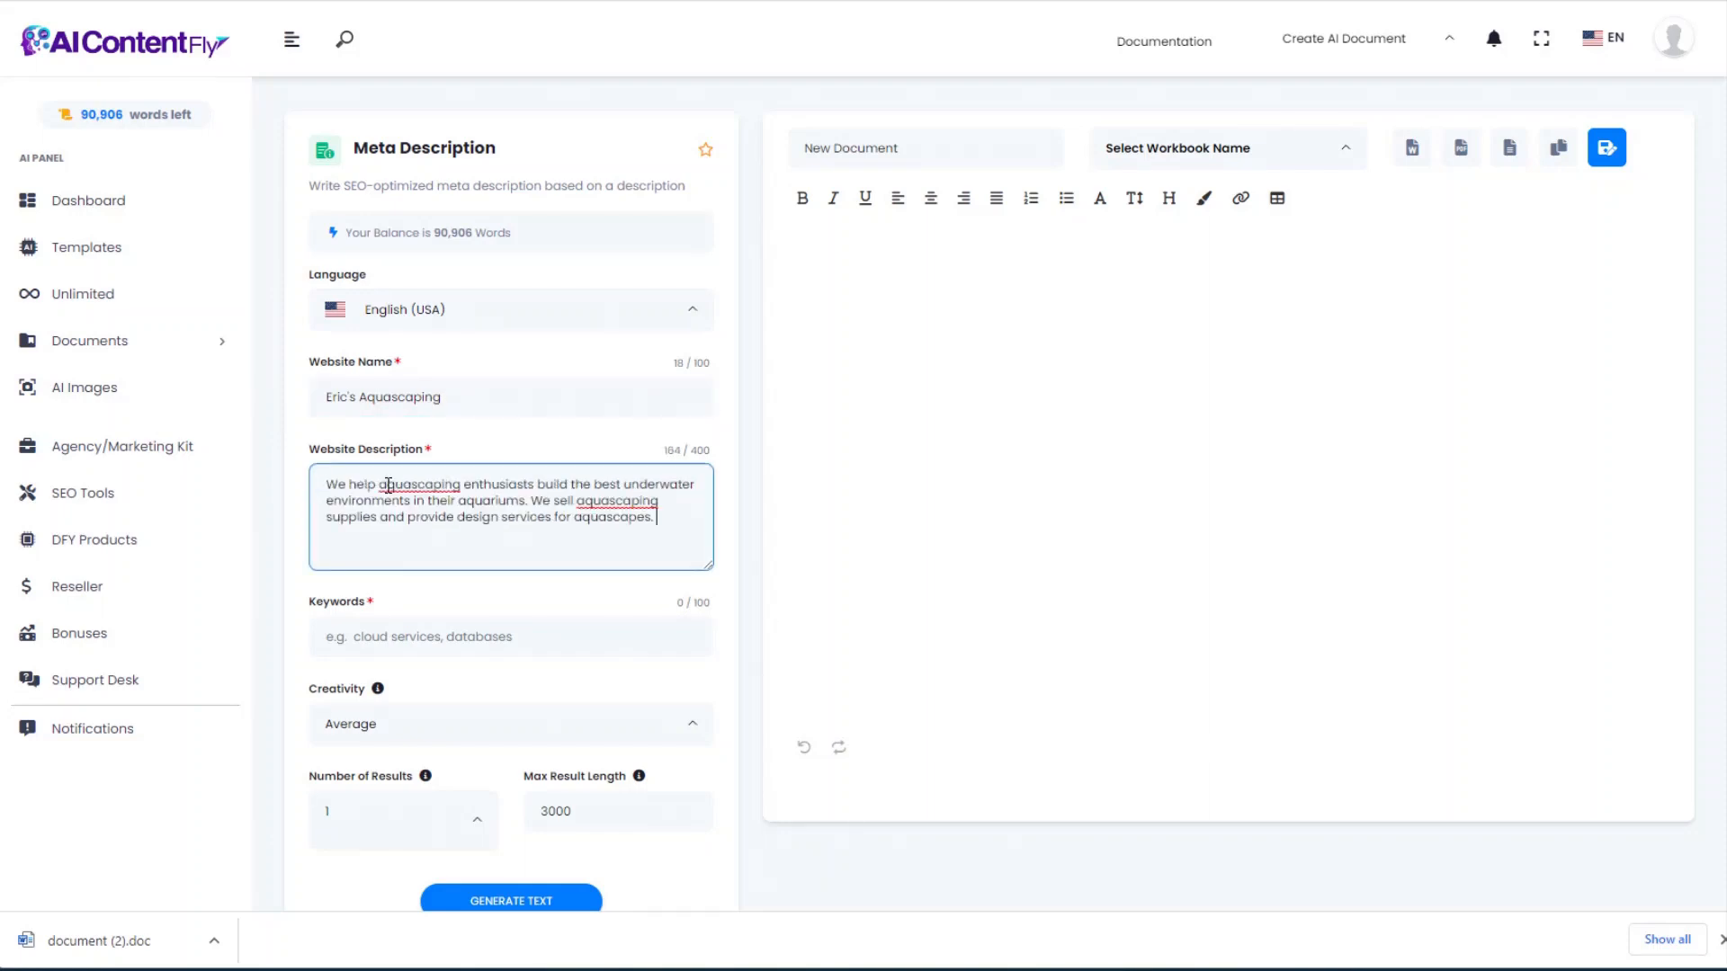
{"action": "key", "text": "Tab"}
{"action": "scroll", "coordinate": [537, 467], "scroll_direction": "down", "scroll_amount": 2}
{"action": "key", "text": "shift+Tab"}
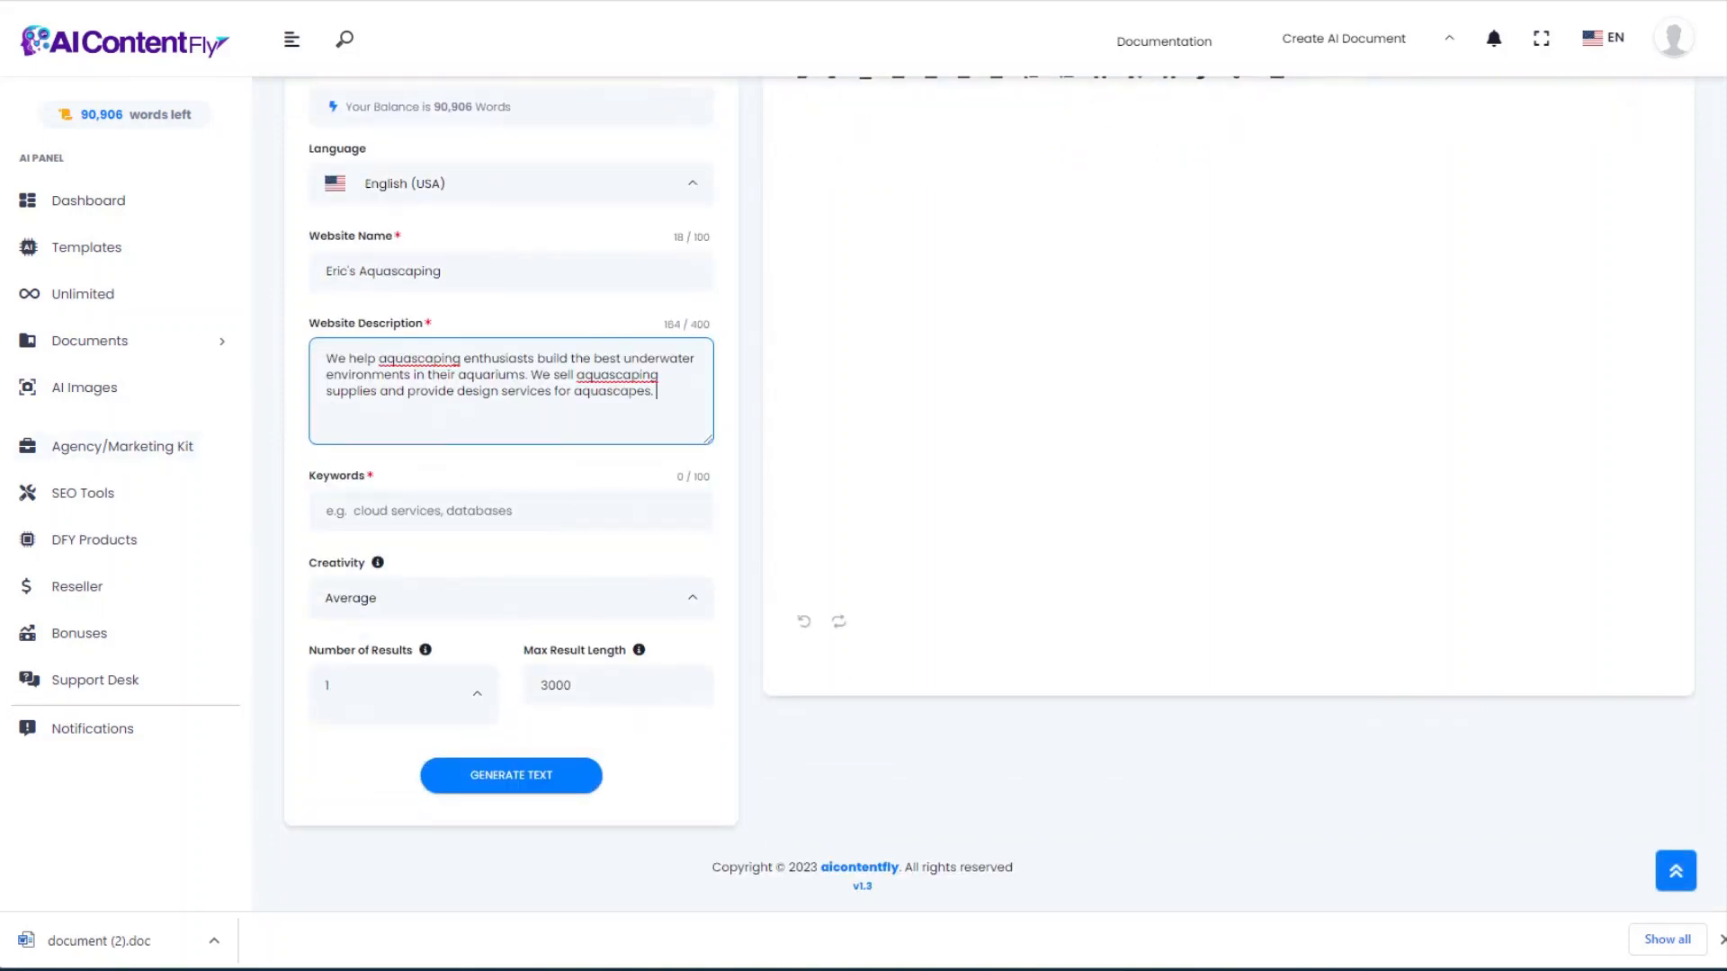
{"action": "left_click", "coordinate": [364, 508]}
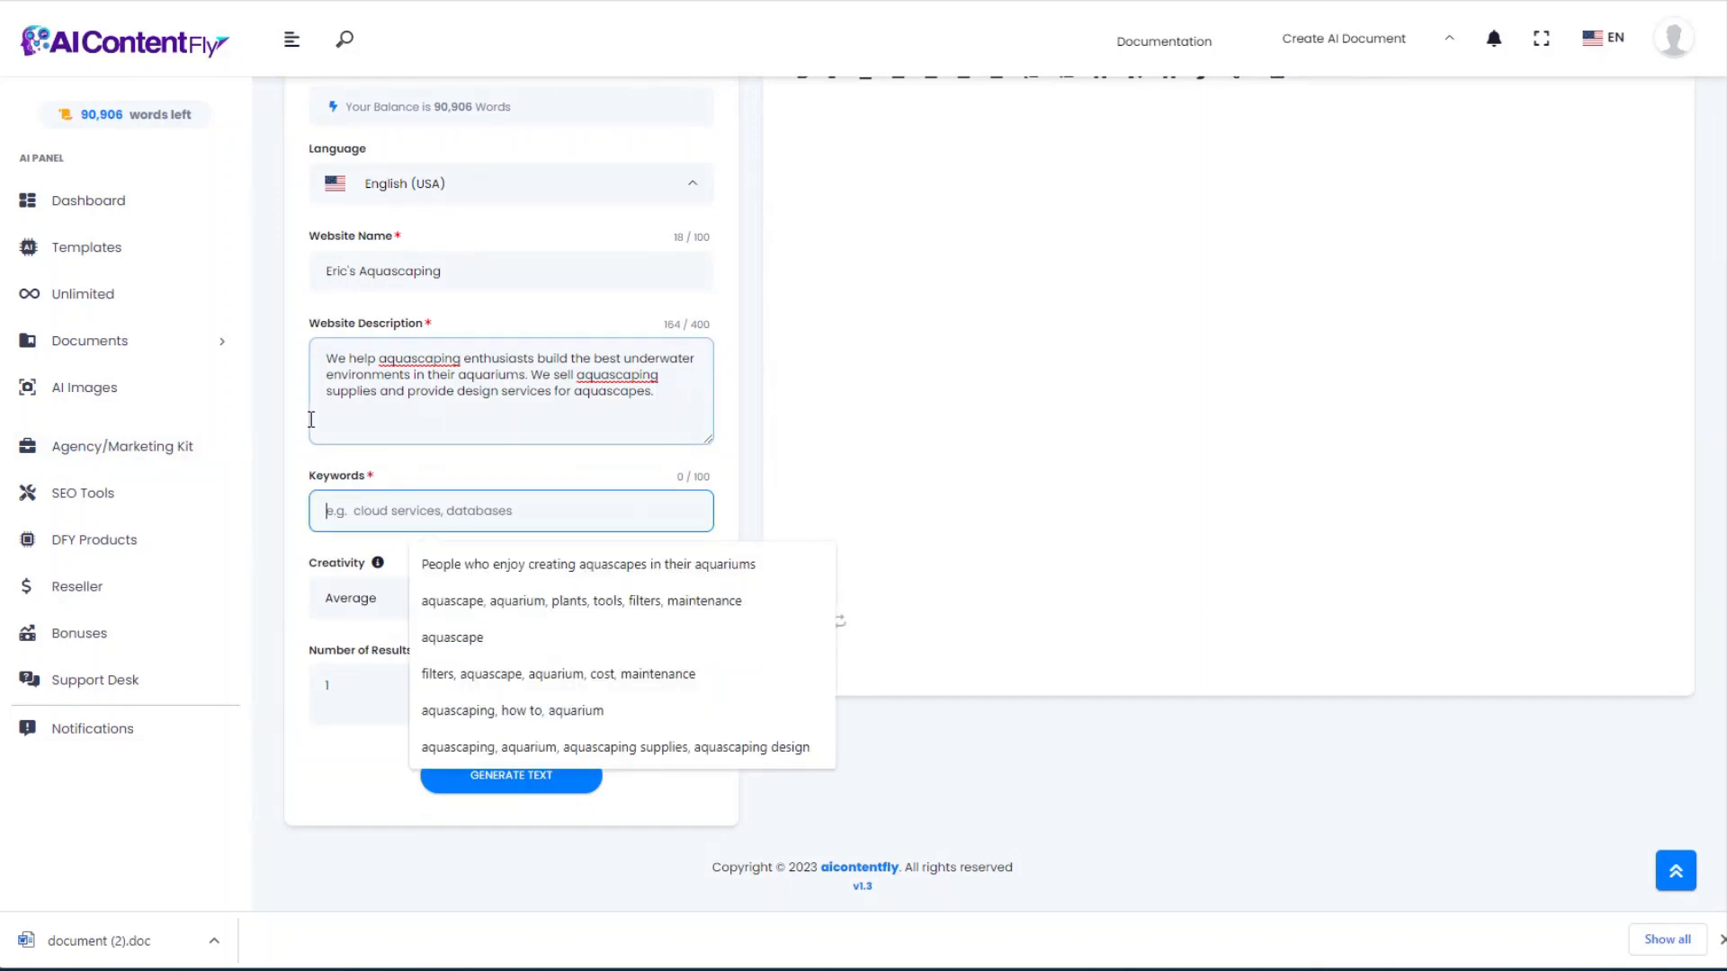
{"action": "type", "text": "aquascaping, aquarium, aquascape"}
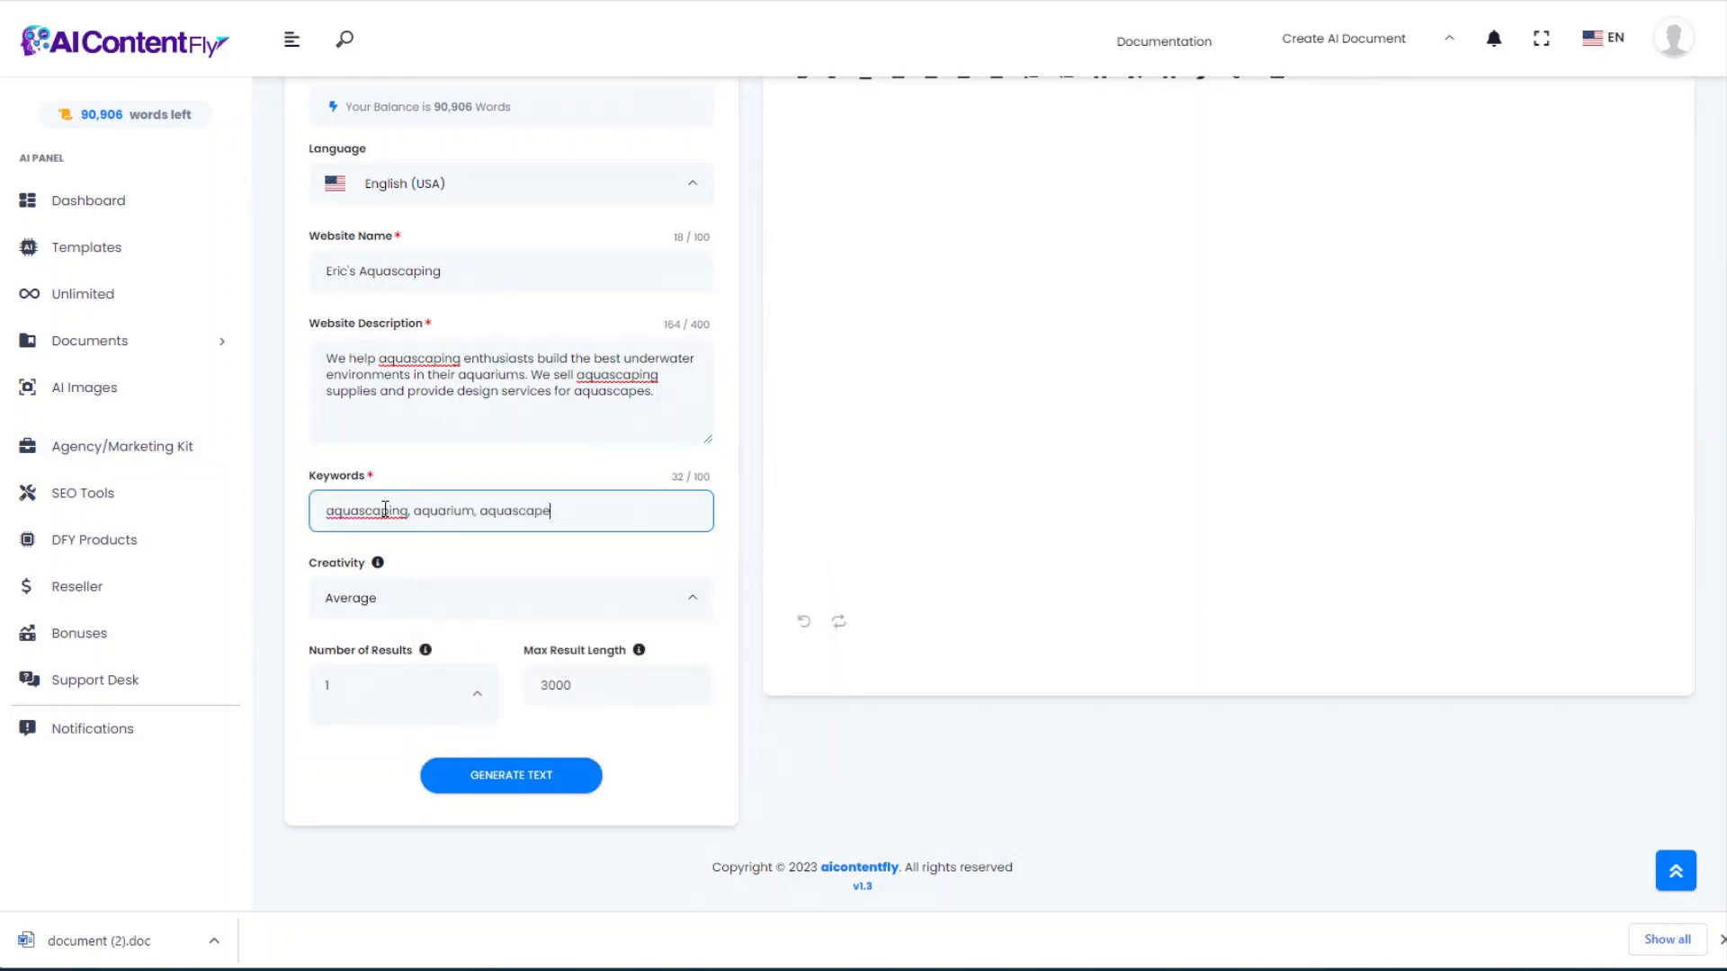
Step: Generate the two-sentence SEO meta description, review it, and return to Templates
{"action": "left_click", "coordinate": [525, 775]}
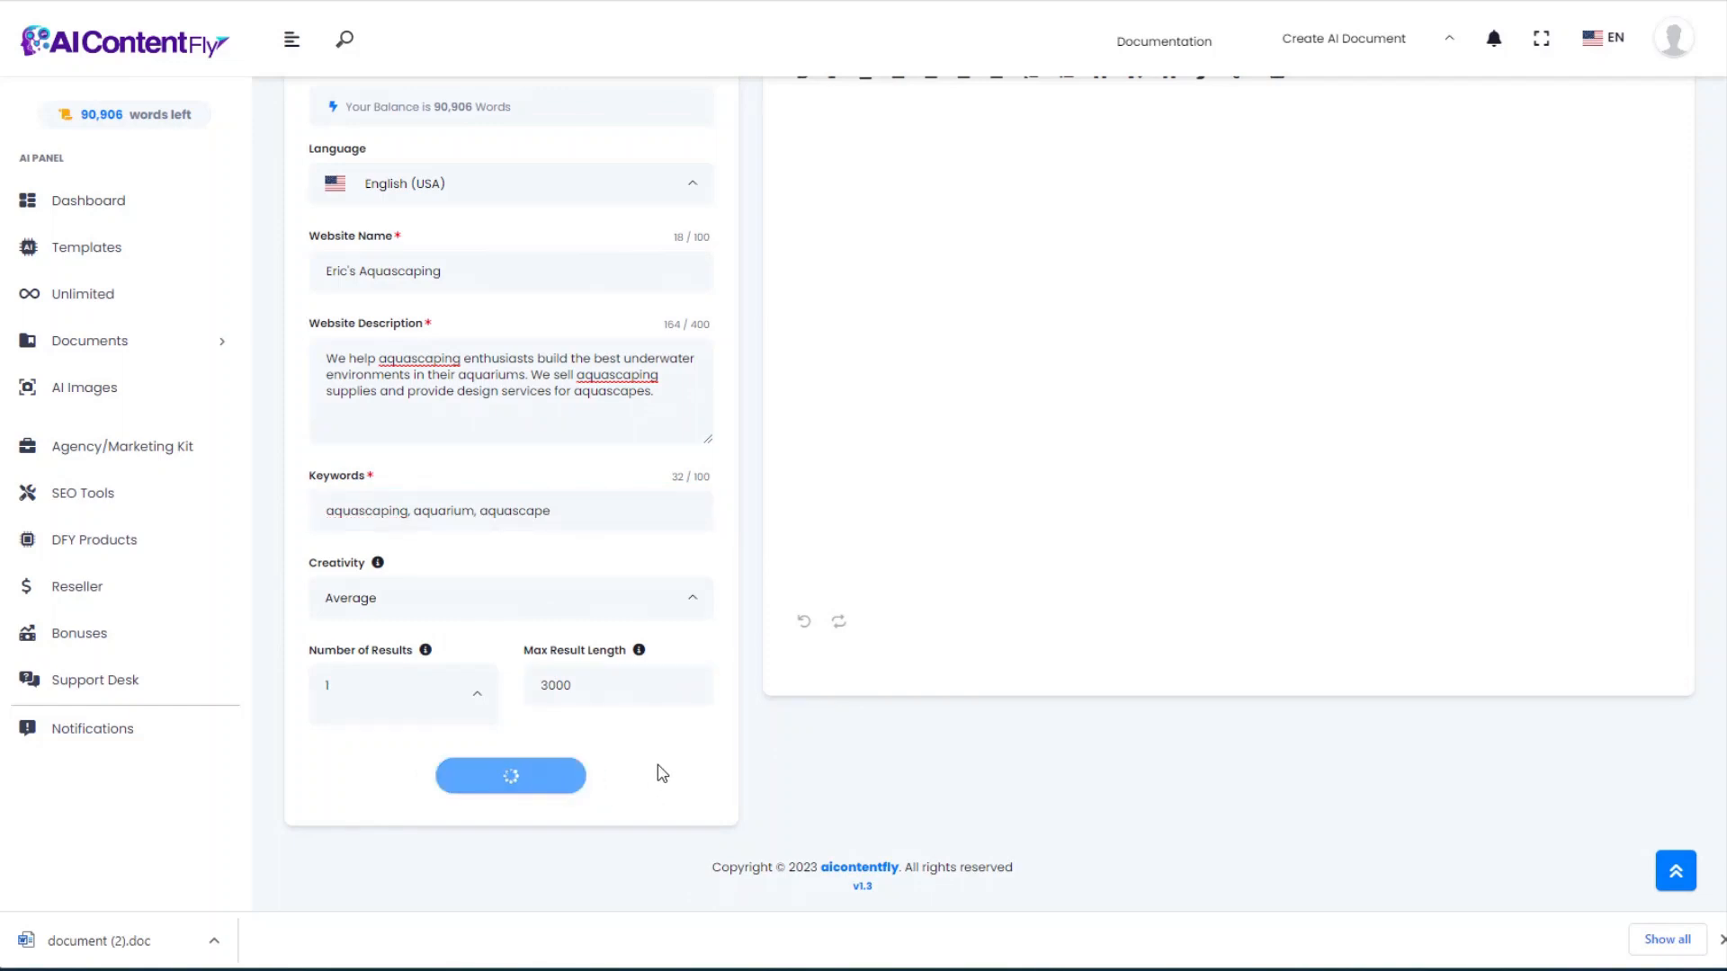
{"action": "scroll", "coordinate": [968, 643], "scroll_direction": "up", "scroll_amount": 1}
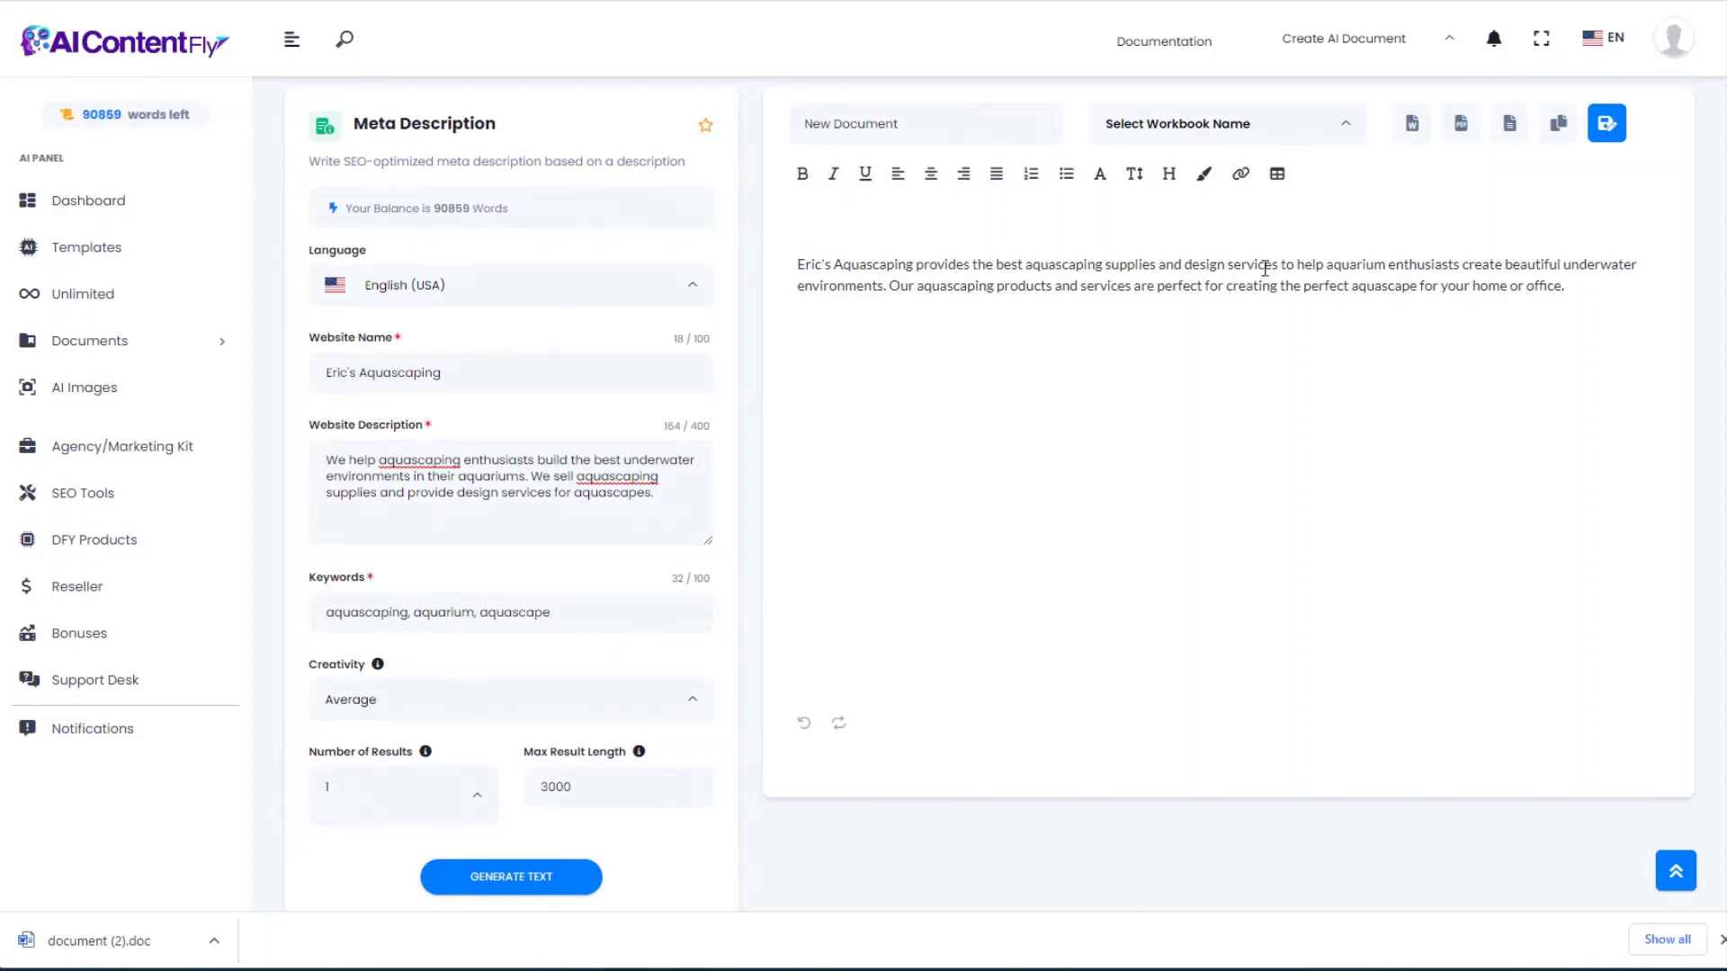
{"action": "left_click", "coordinate": [1498, 260]}
{"action": "left_click", "coordinate": [28, 0]}
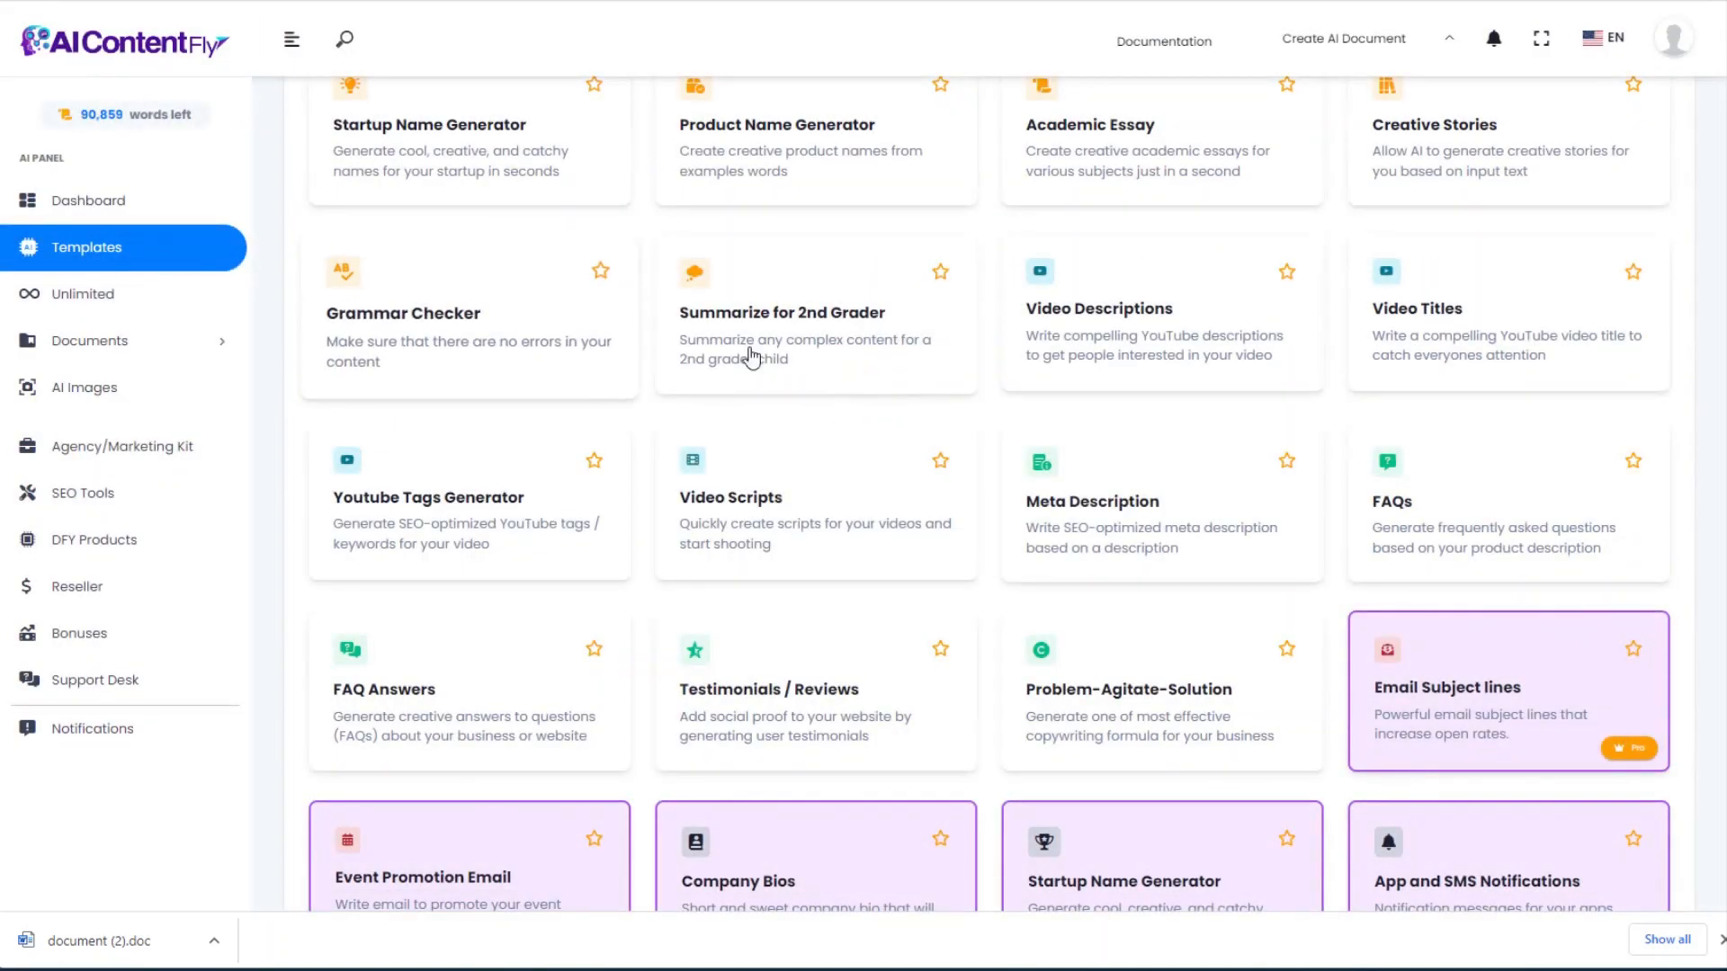
Step: Fill the FAQs form with product name Aquascaping Made Easy and the course description
{"action": "left_click", "coordinate": [1457, 503]}
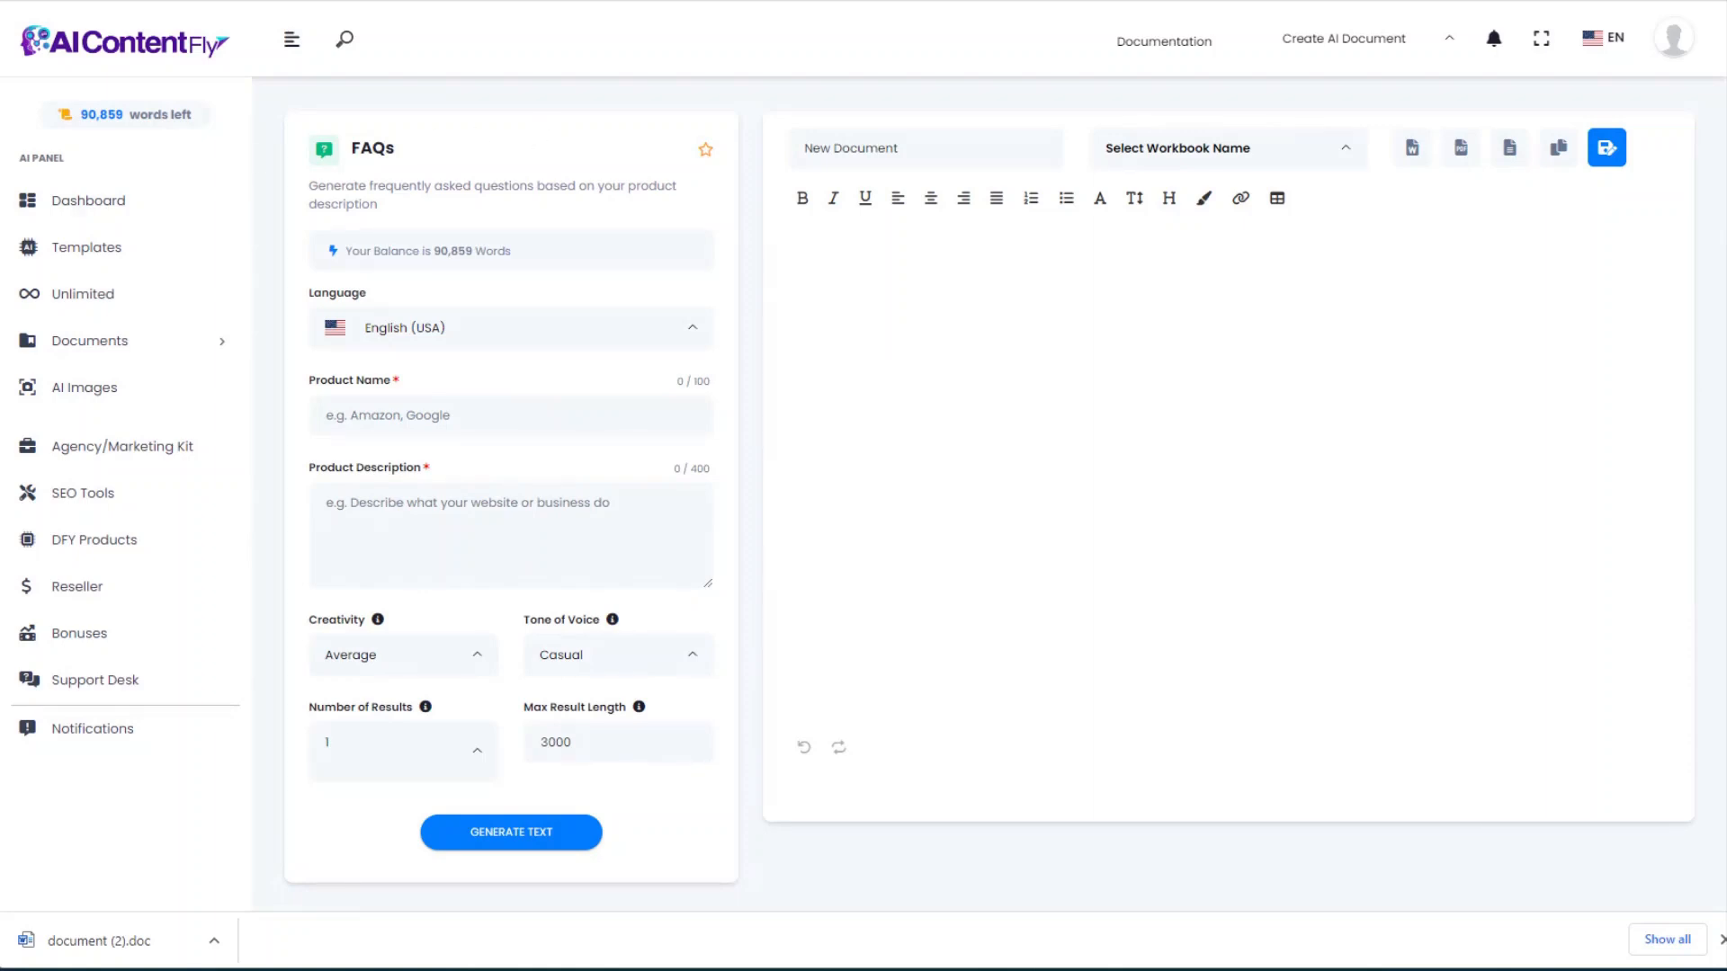
{"action": "left_click", "coordinate": [445, 406]}
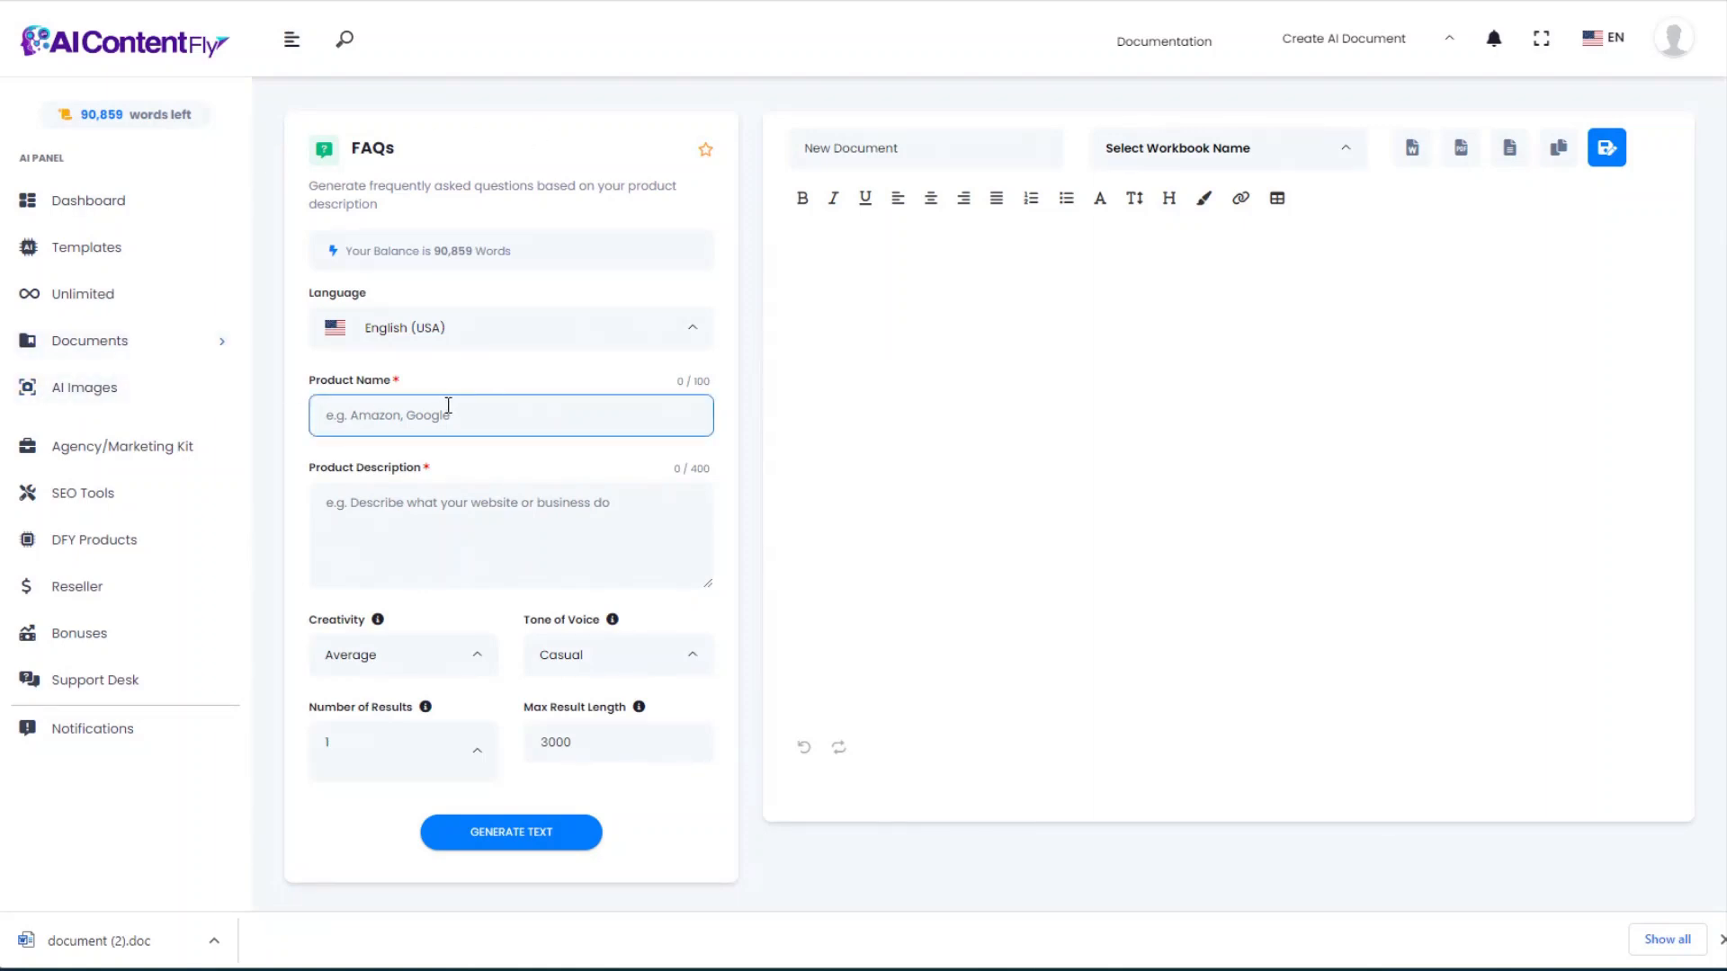
{"action": "type", "text": "Aquascaping Made Easy"}
{"action": "key", "text": "alt+Tab"}
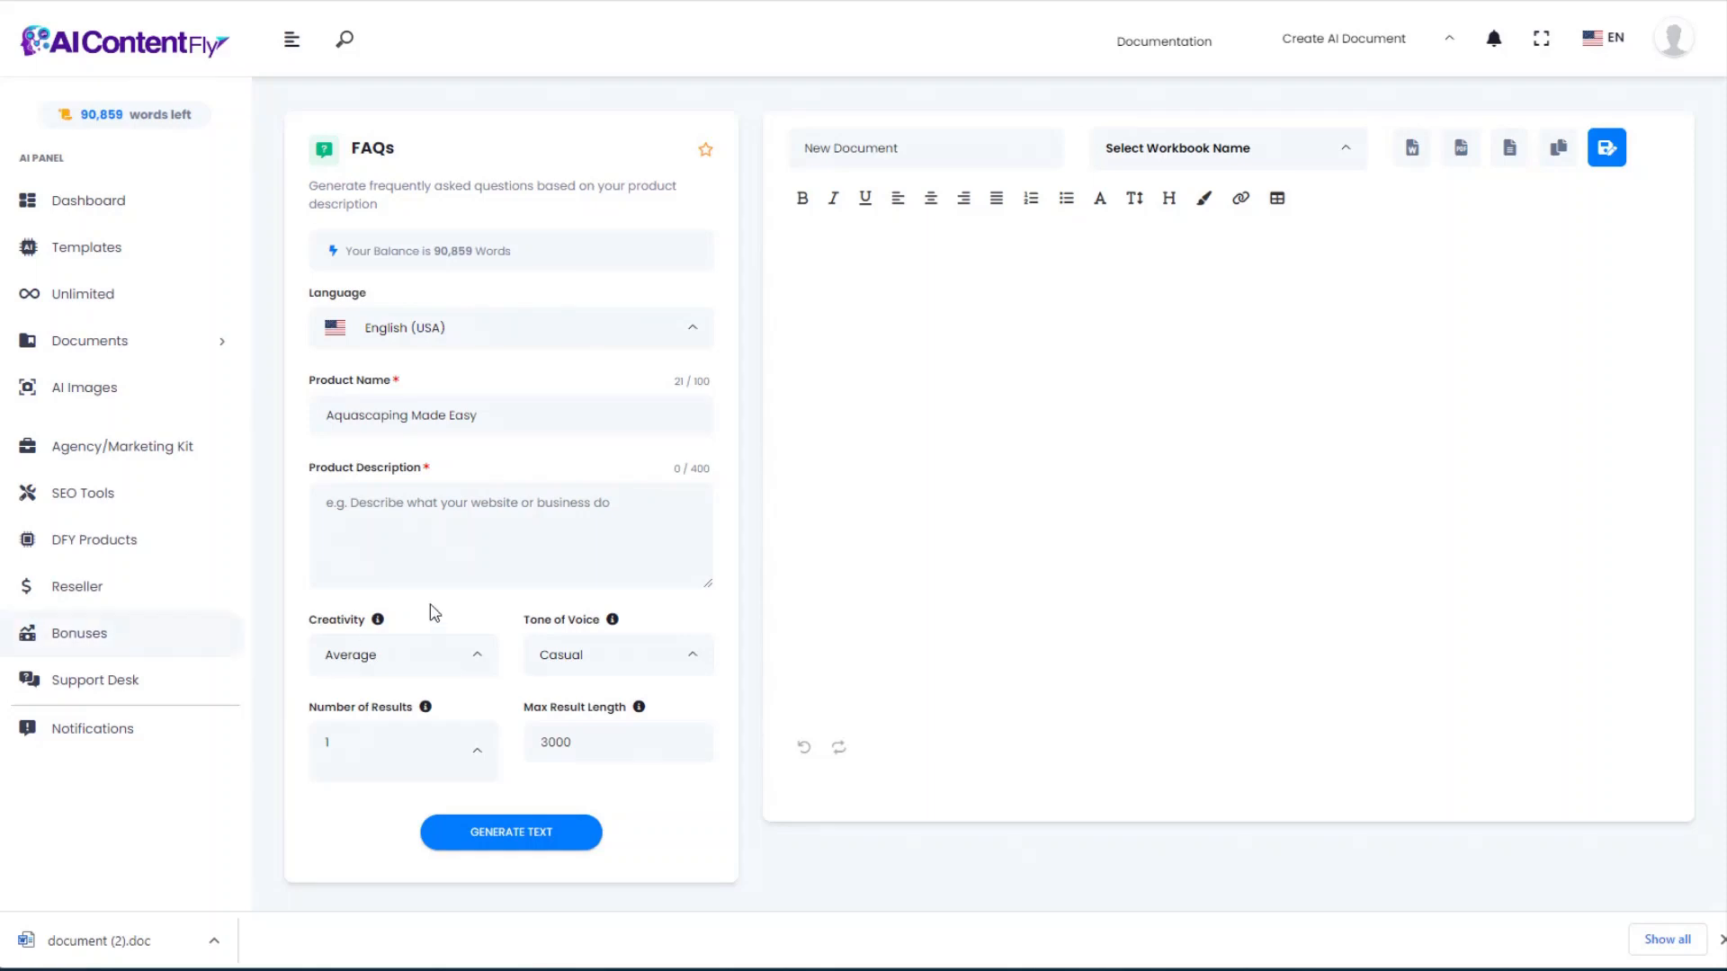
{"action": "left_click", "coordinate": [408, 512]}
{"action": "key", "text": "ctrl+v"}
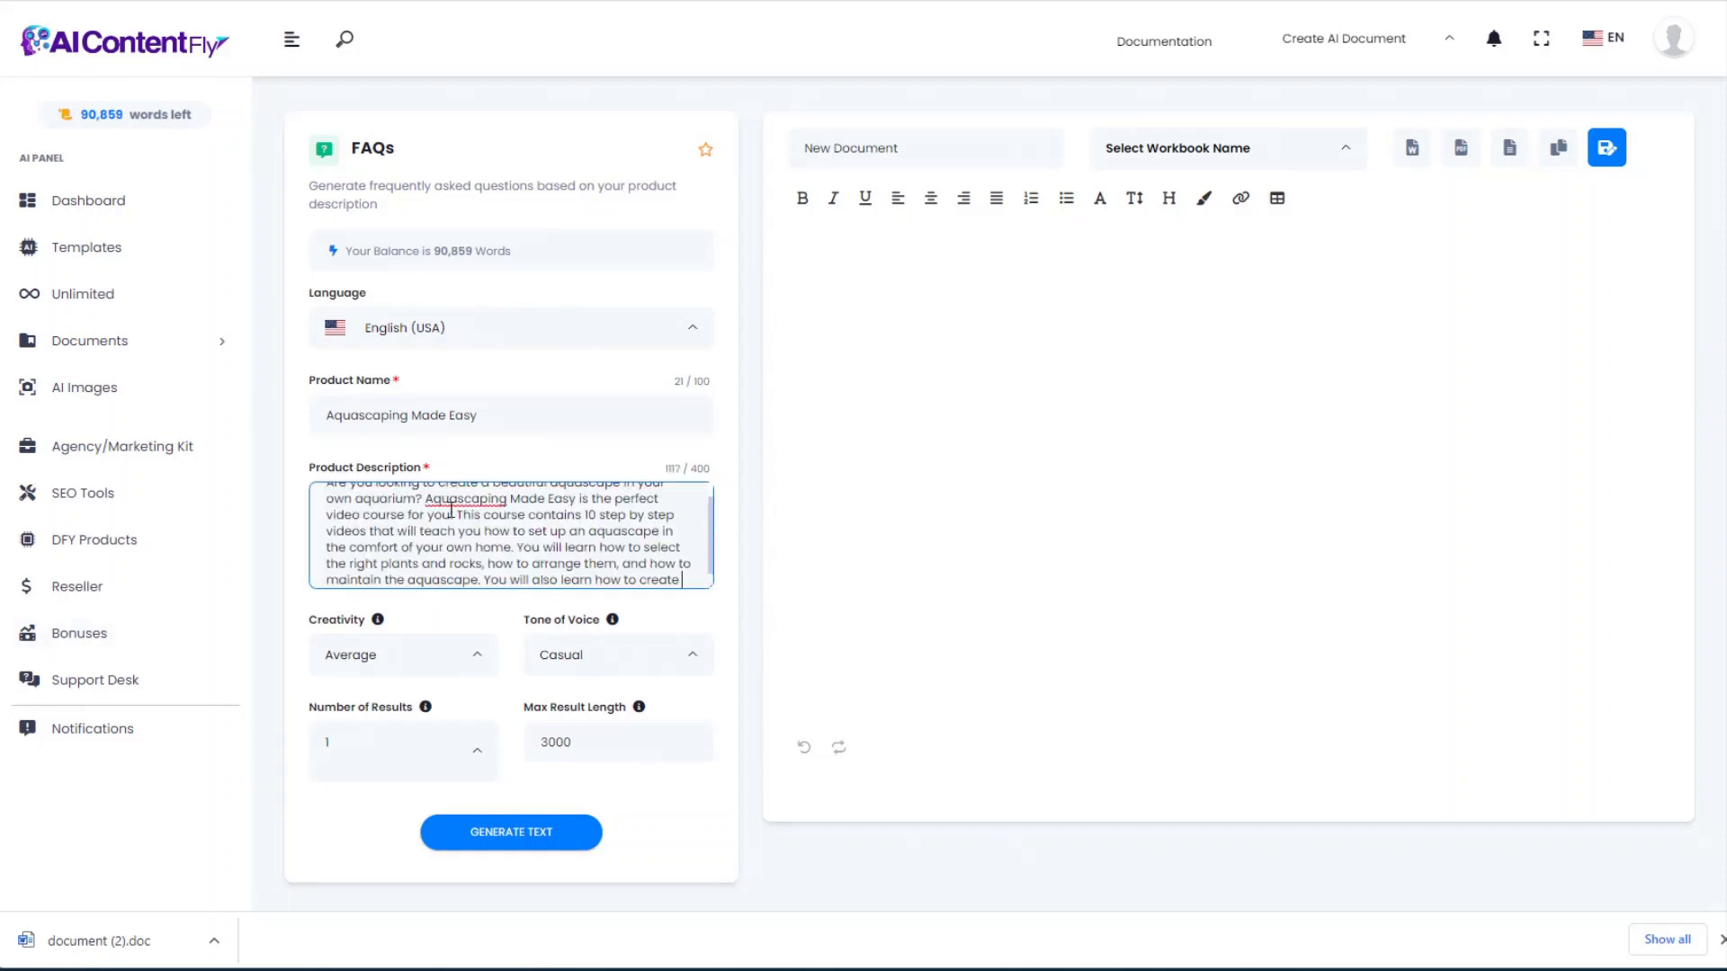
Step: Generate ten course FAQs, review them, and go back to Templates
{"action": "left_click", "coordinate": [544, 832]}
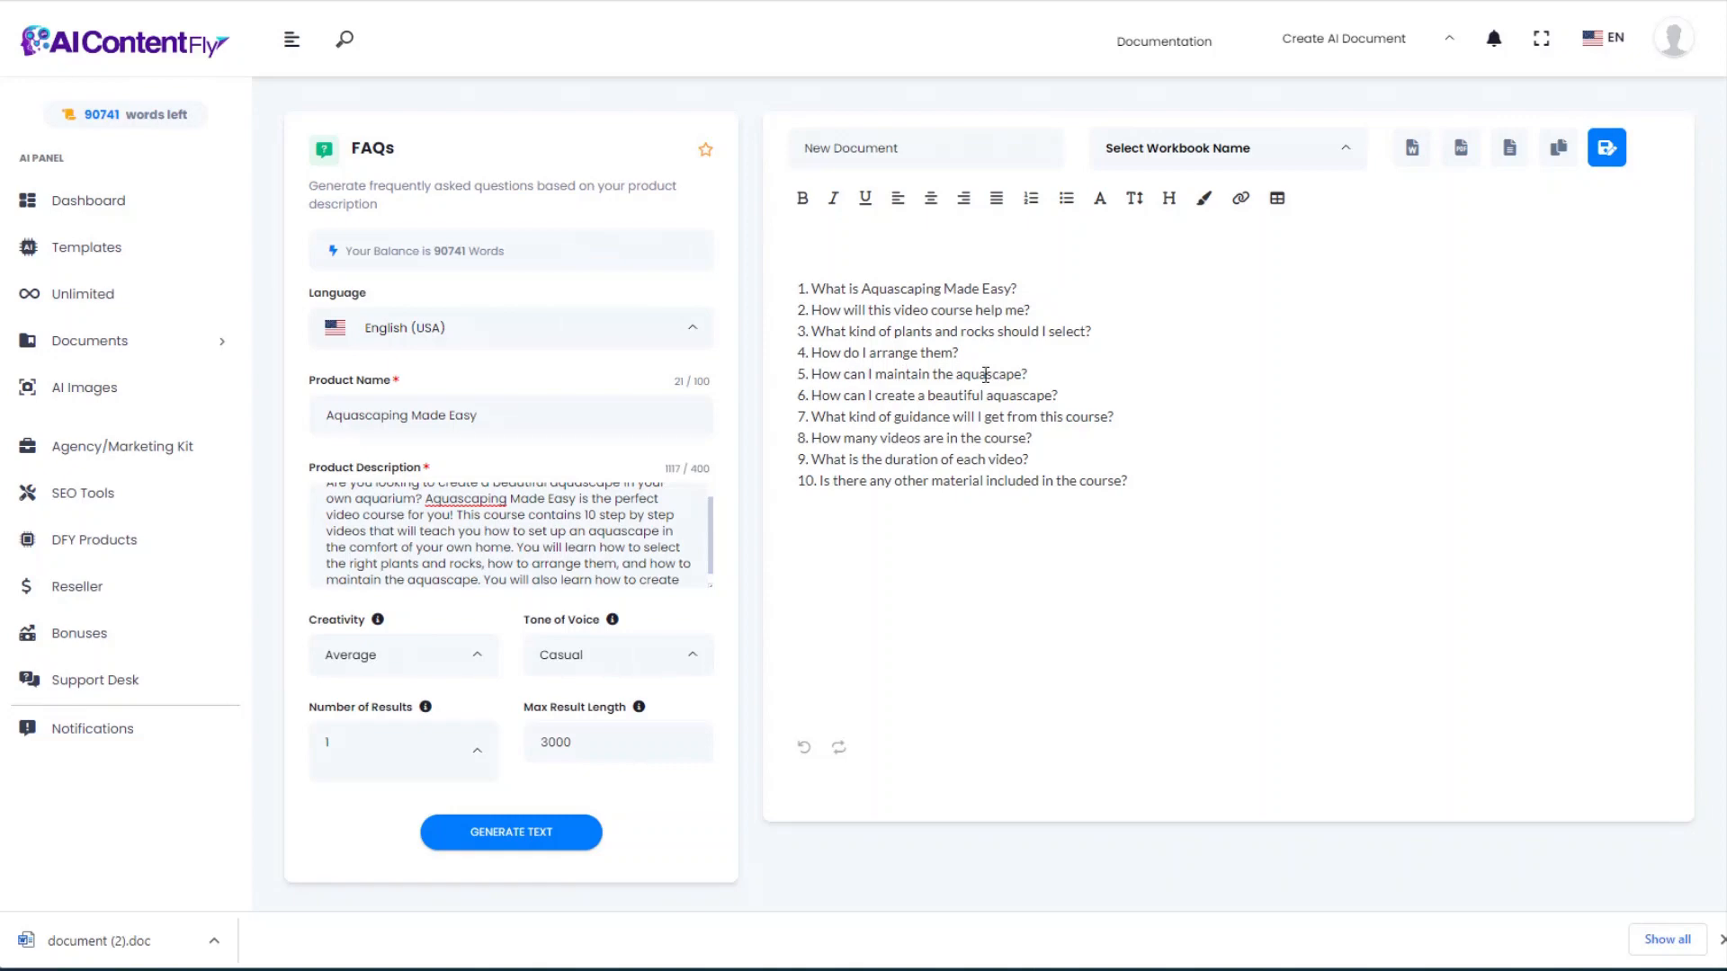
{"action": "left_click", "coordinate": [564, 411]}
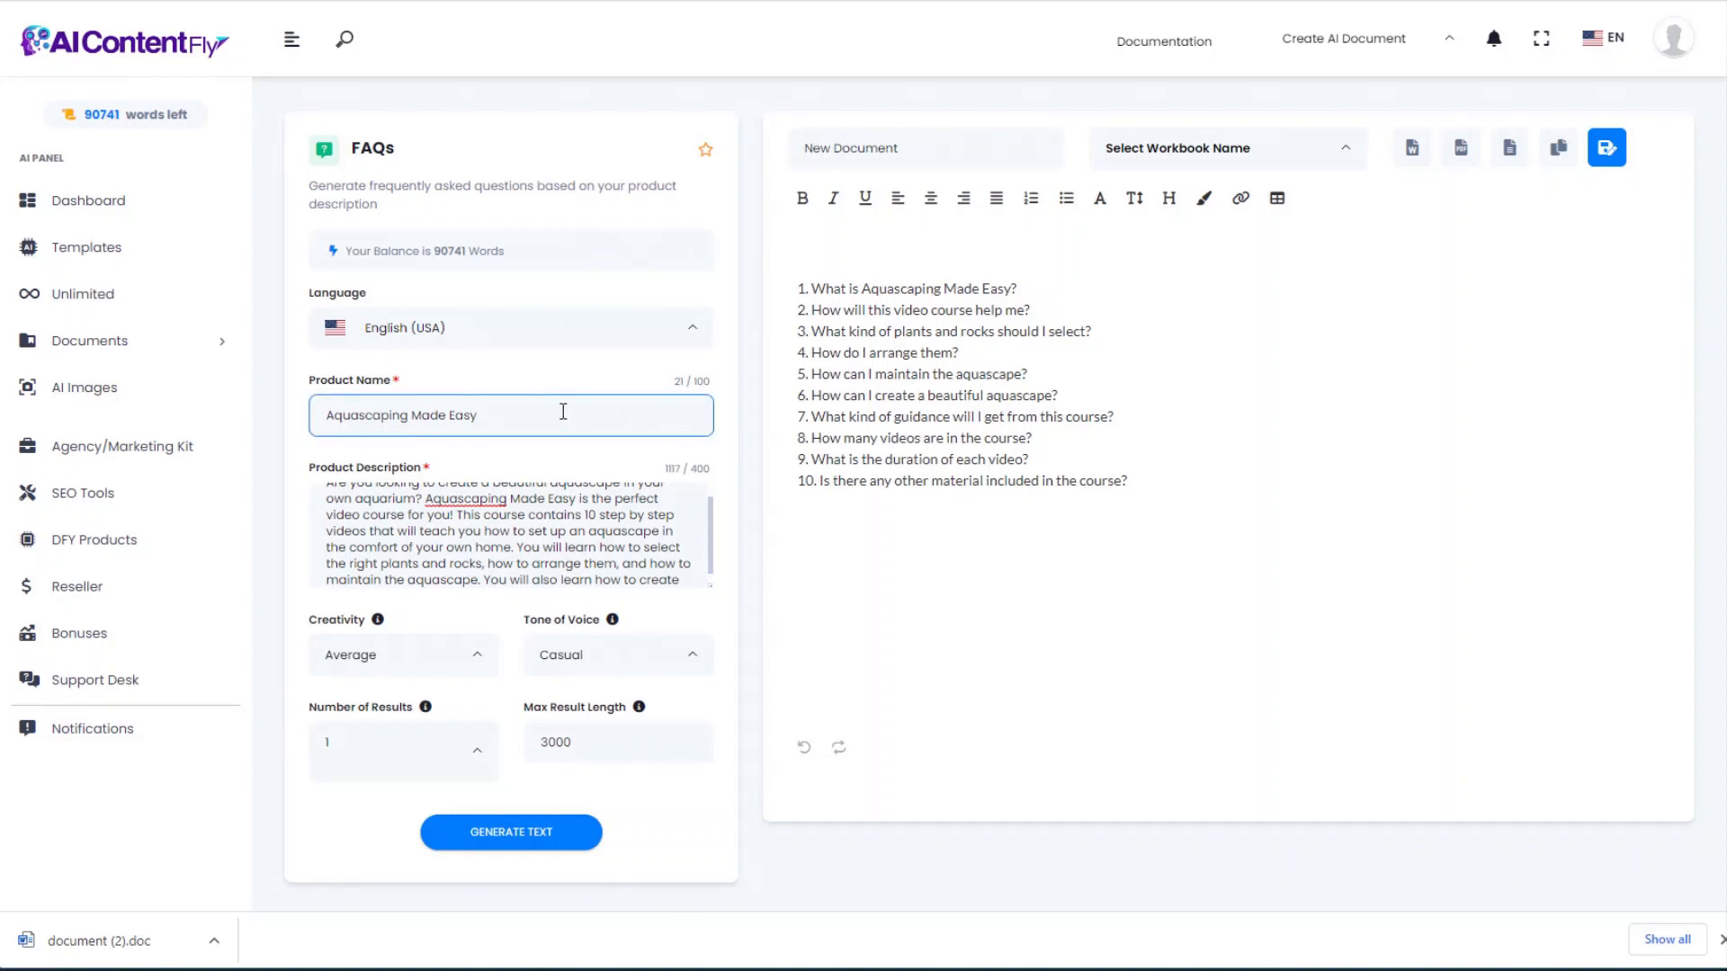
{"action": "left_click", "coordinate": [534, 515]}
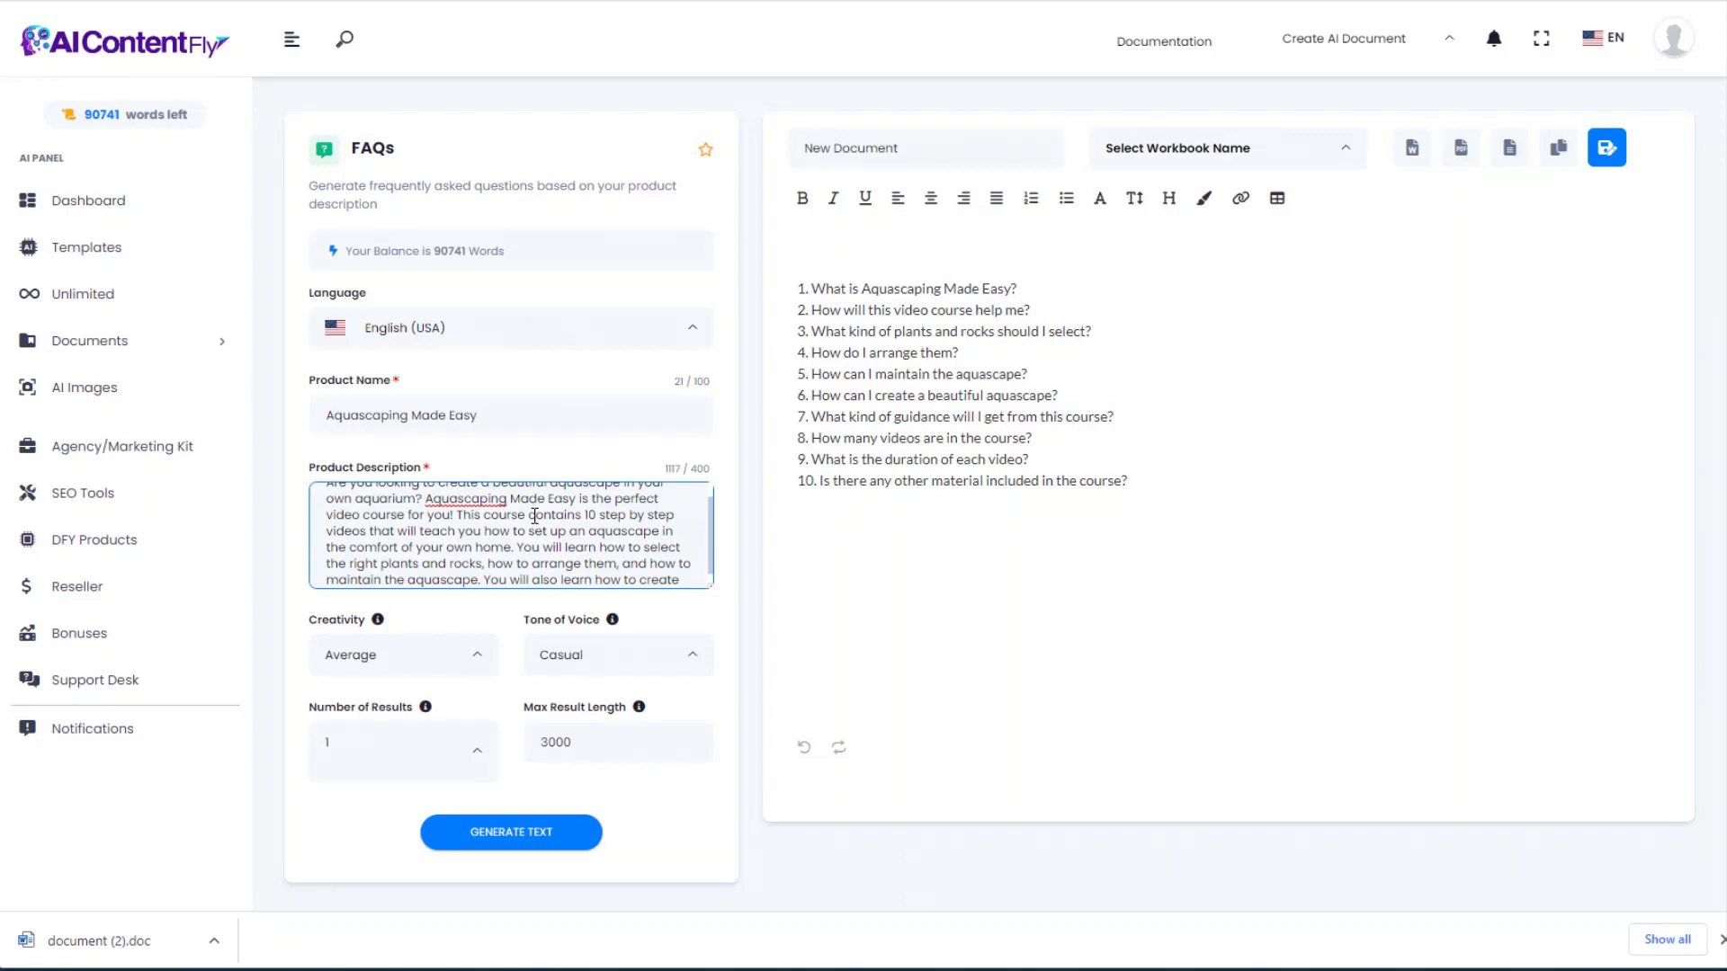
{"action": "left_click", "coordinate": [931, 490]}
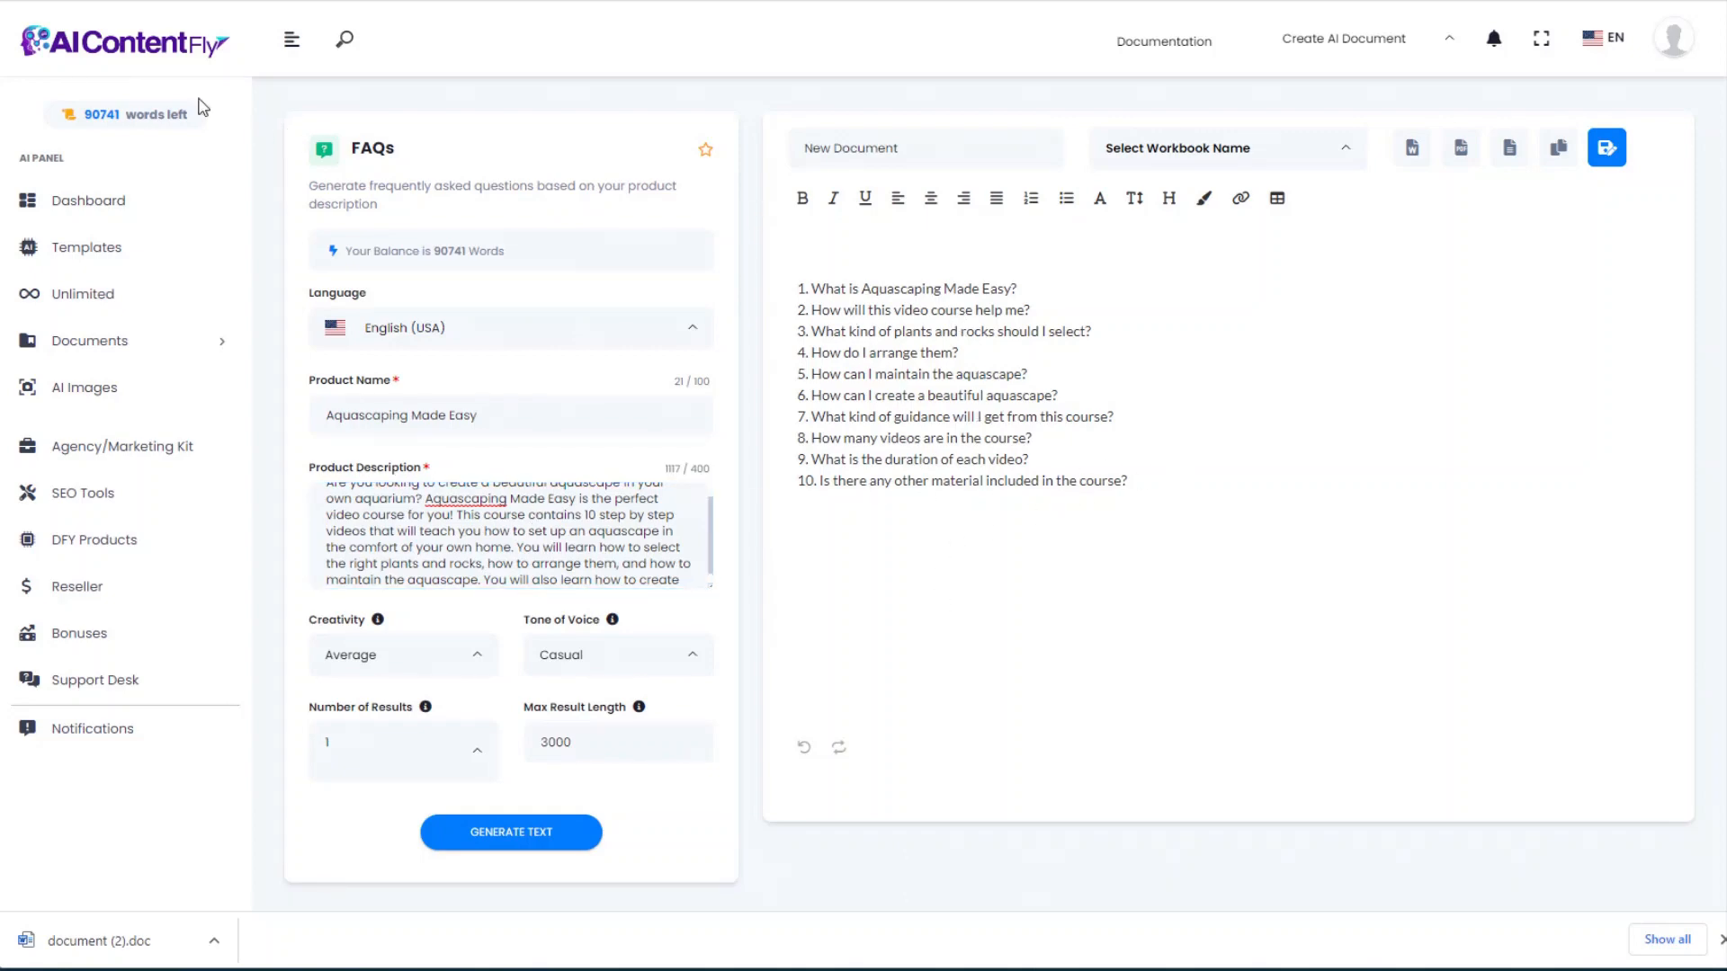
{"action": "key", "text": "alt+Left"}
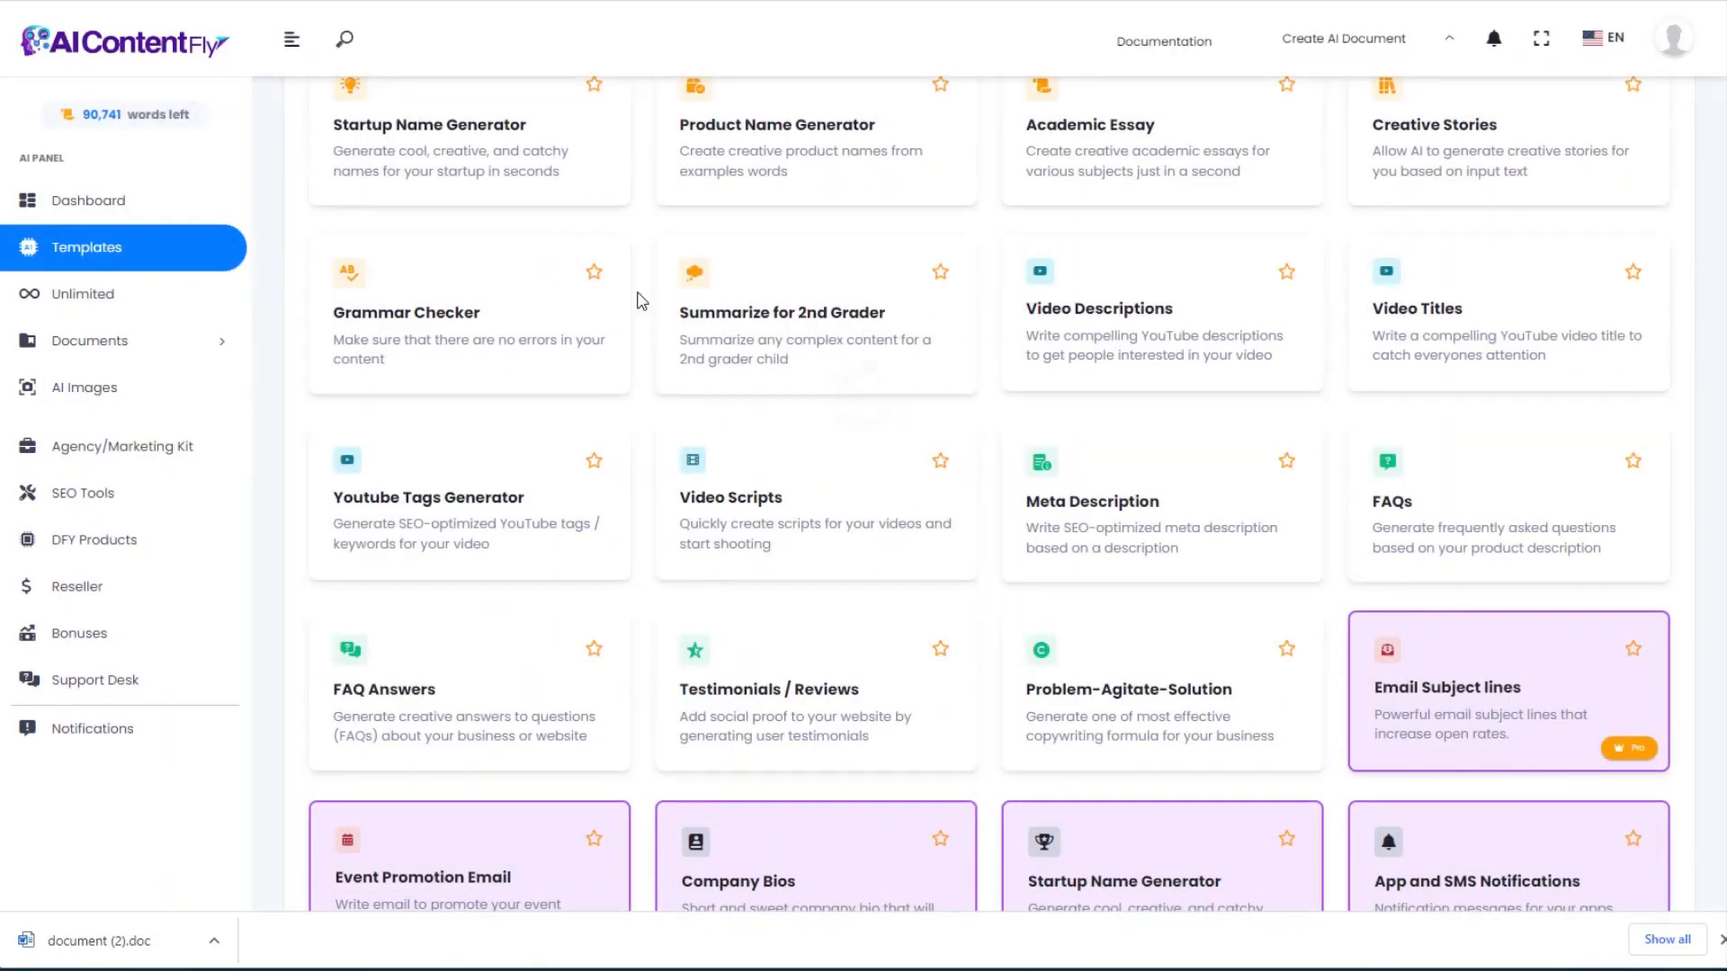
Step: Generate five testimonials for Aquascaping Made Easy from the pasted name and description, then go back
{"action": "left_click", "coordinate": [762, 697]}
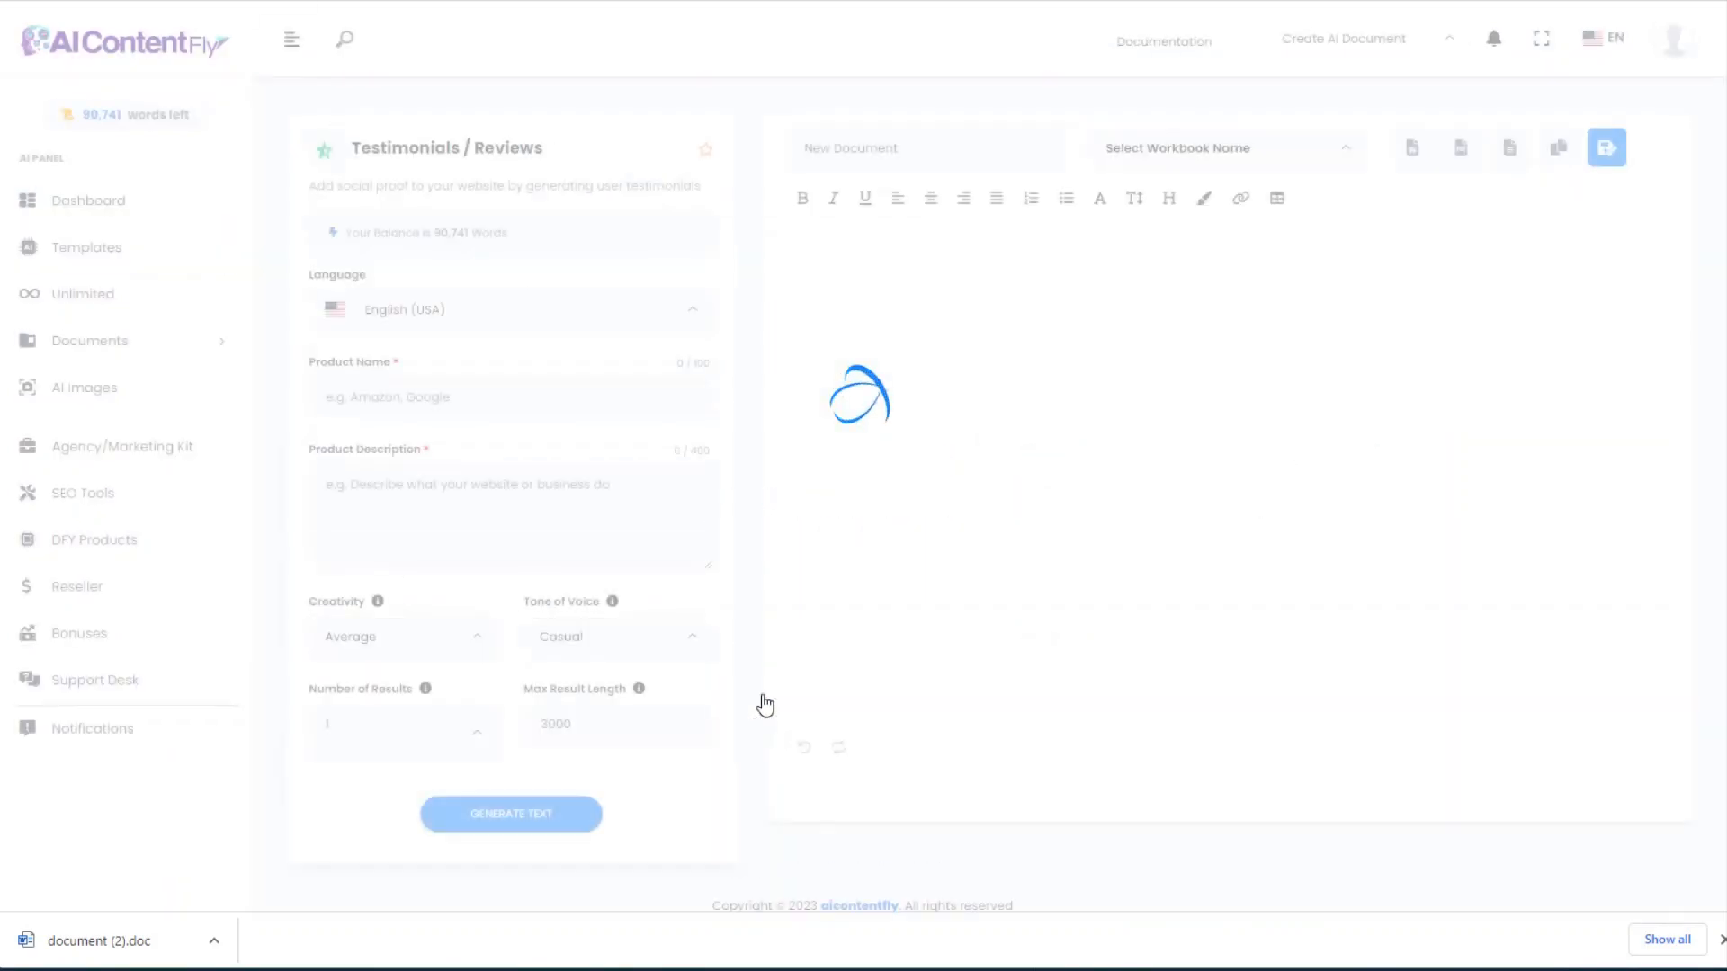
{"action": "left_click", "coordinate": [401, 397]}
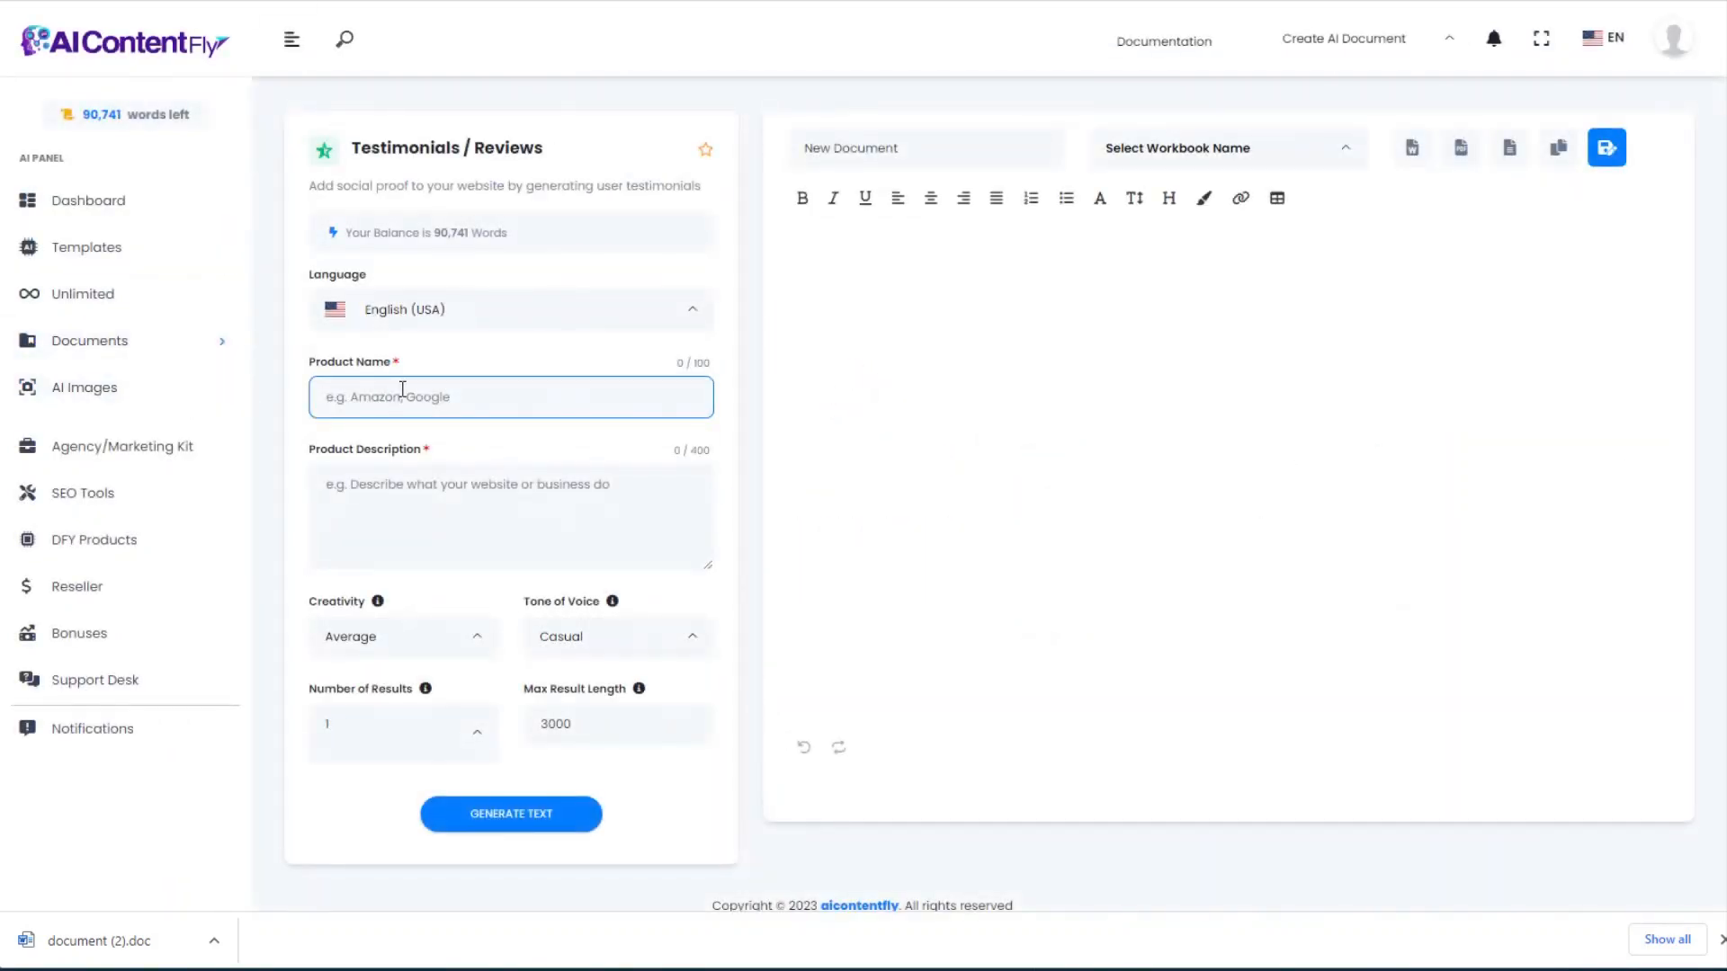
{"action": "type", "text": "Aquascaping Made Easy"}
{"action": "left_click", "coordinate": [435, 501]}
{"action": "key", "text": "ctrl+v"}
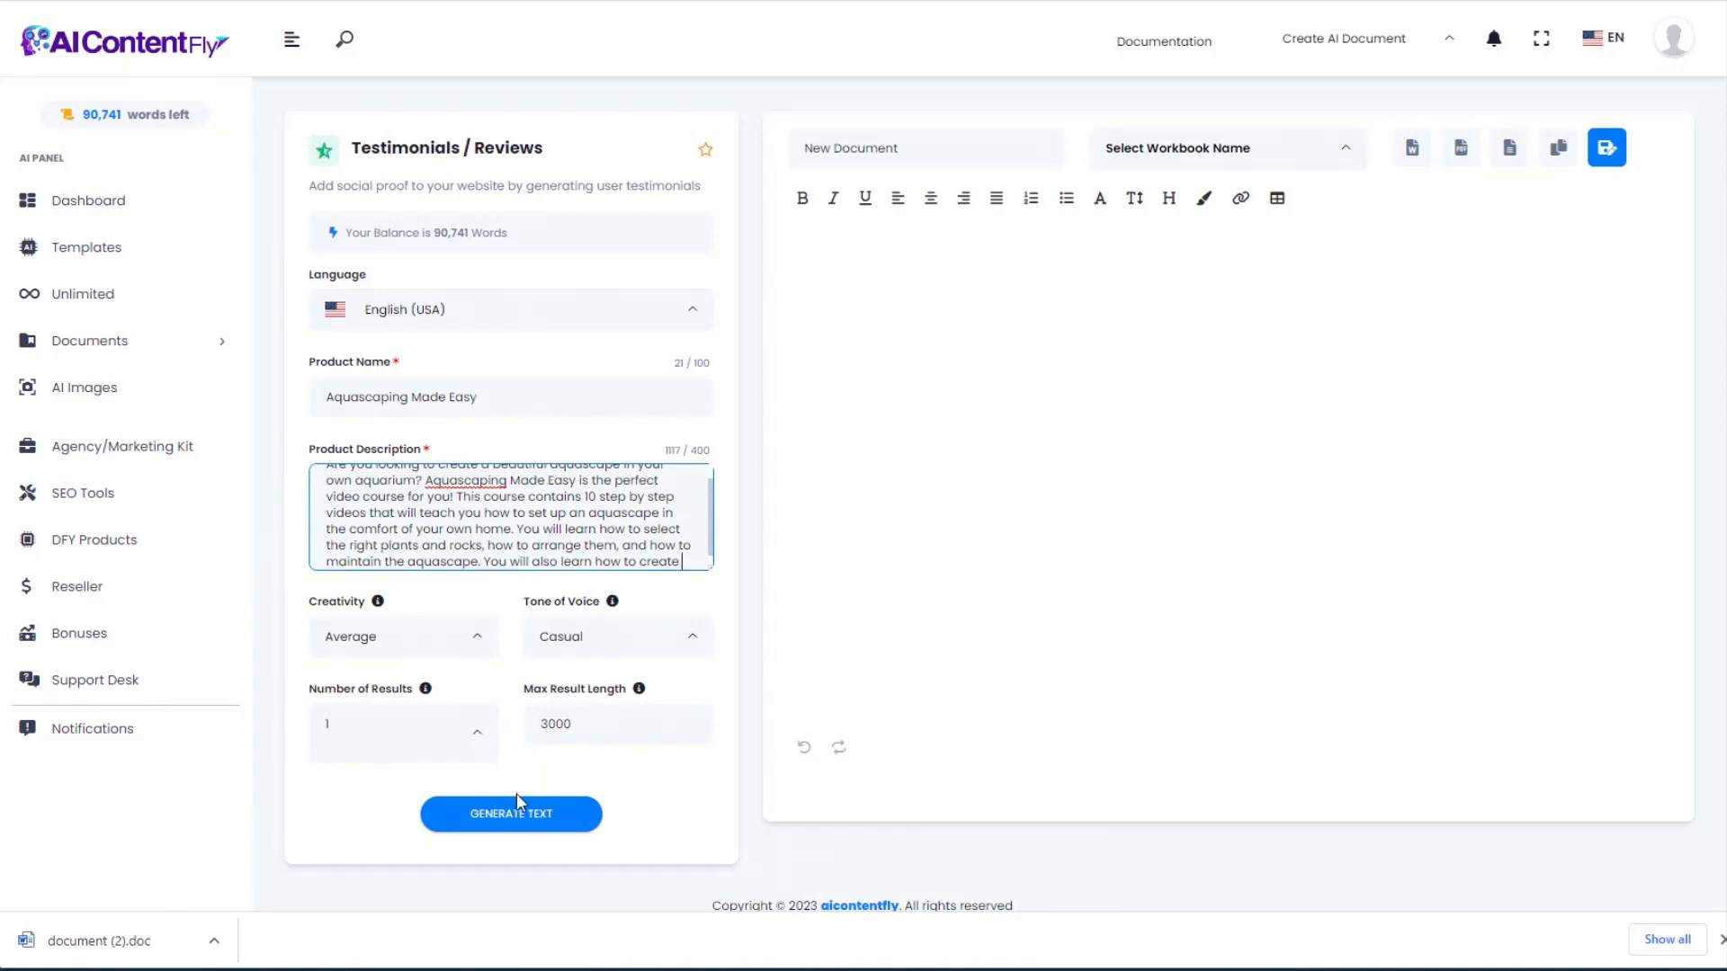
{"action": "left_click", "coordinate": [521, 824]}
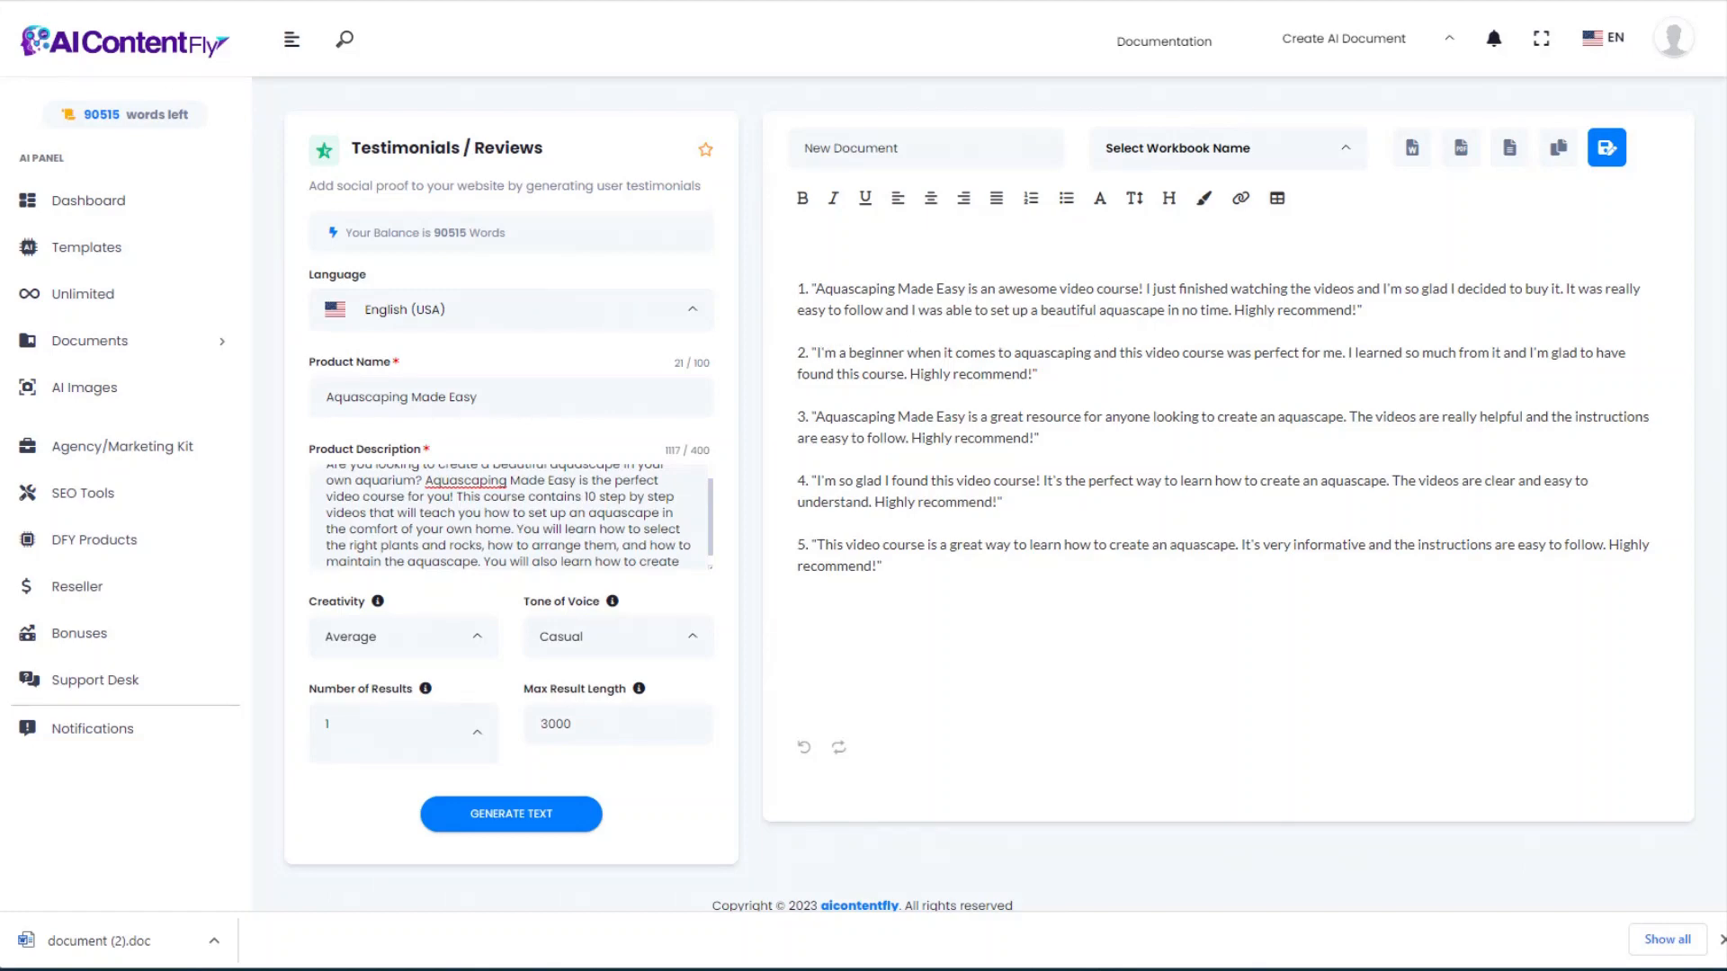
{"action": "key", "text": "alt+Left"}
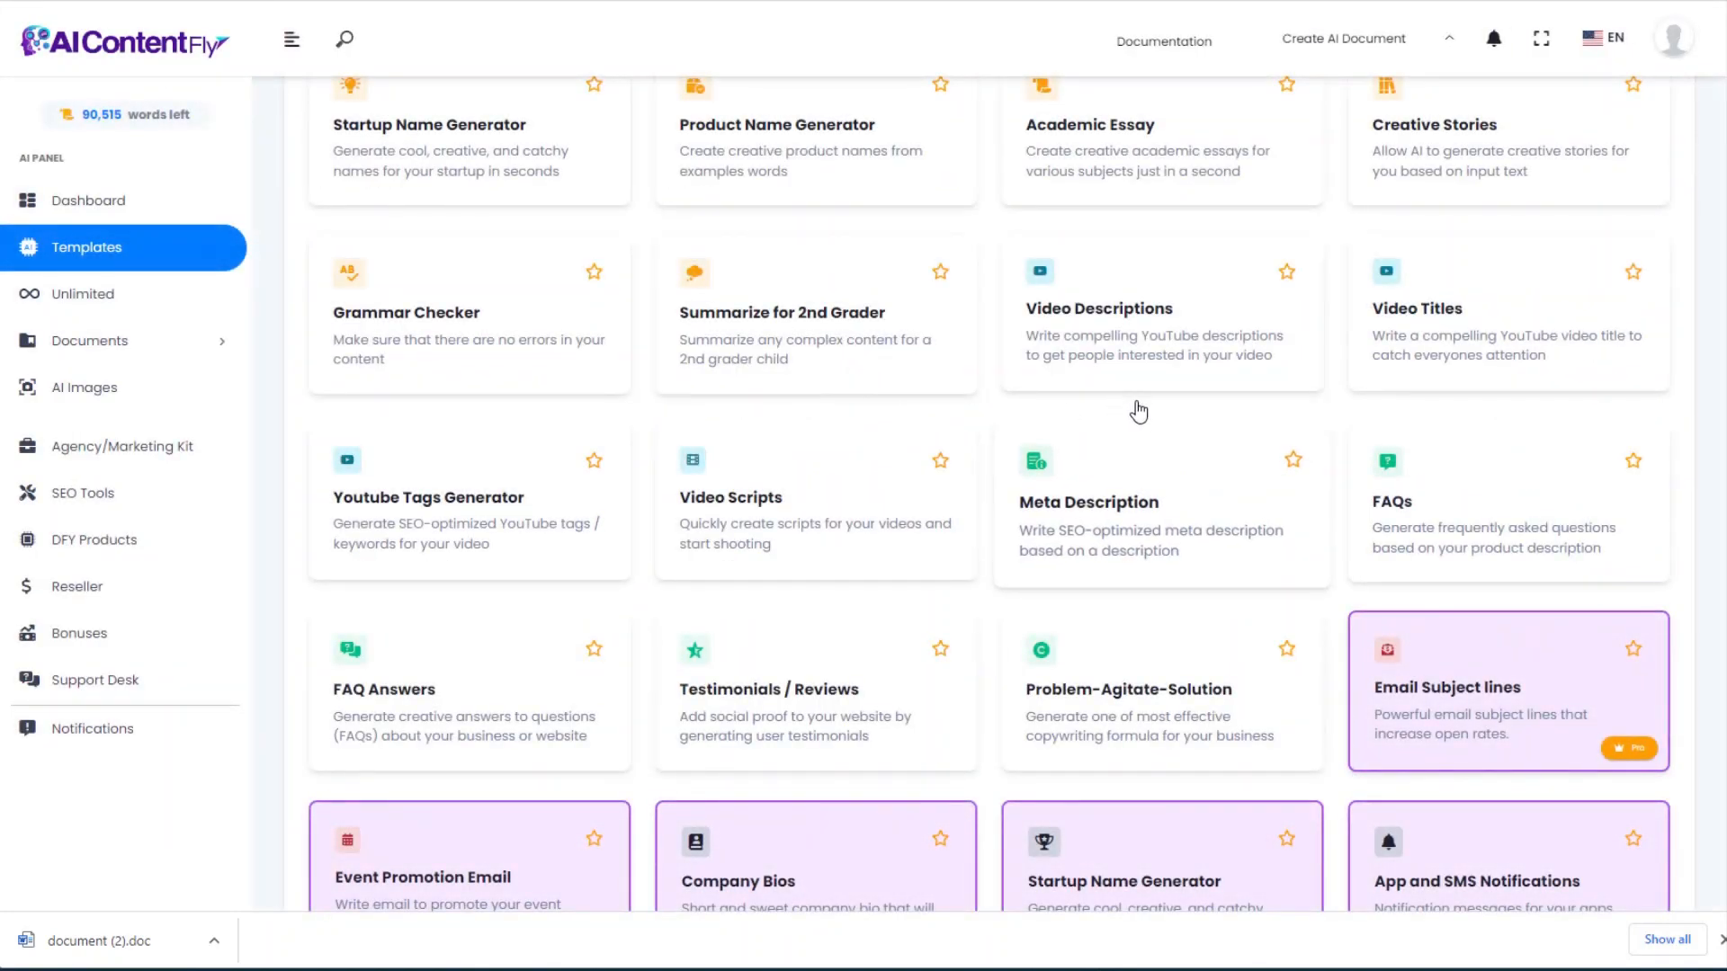
Step: Generate a Problem-Agitate-Solution pitch for Aquascaping Made Easy from the pasted name, description and second audience suggestion
{"action": "left_click", "coordinate": [1119, 710]}
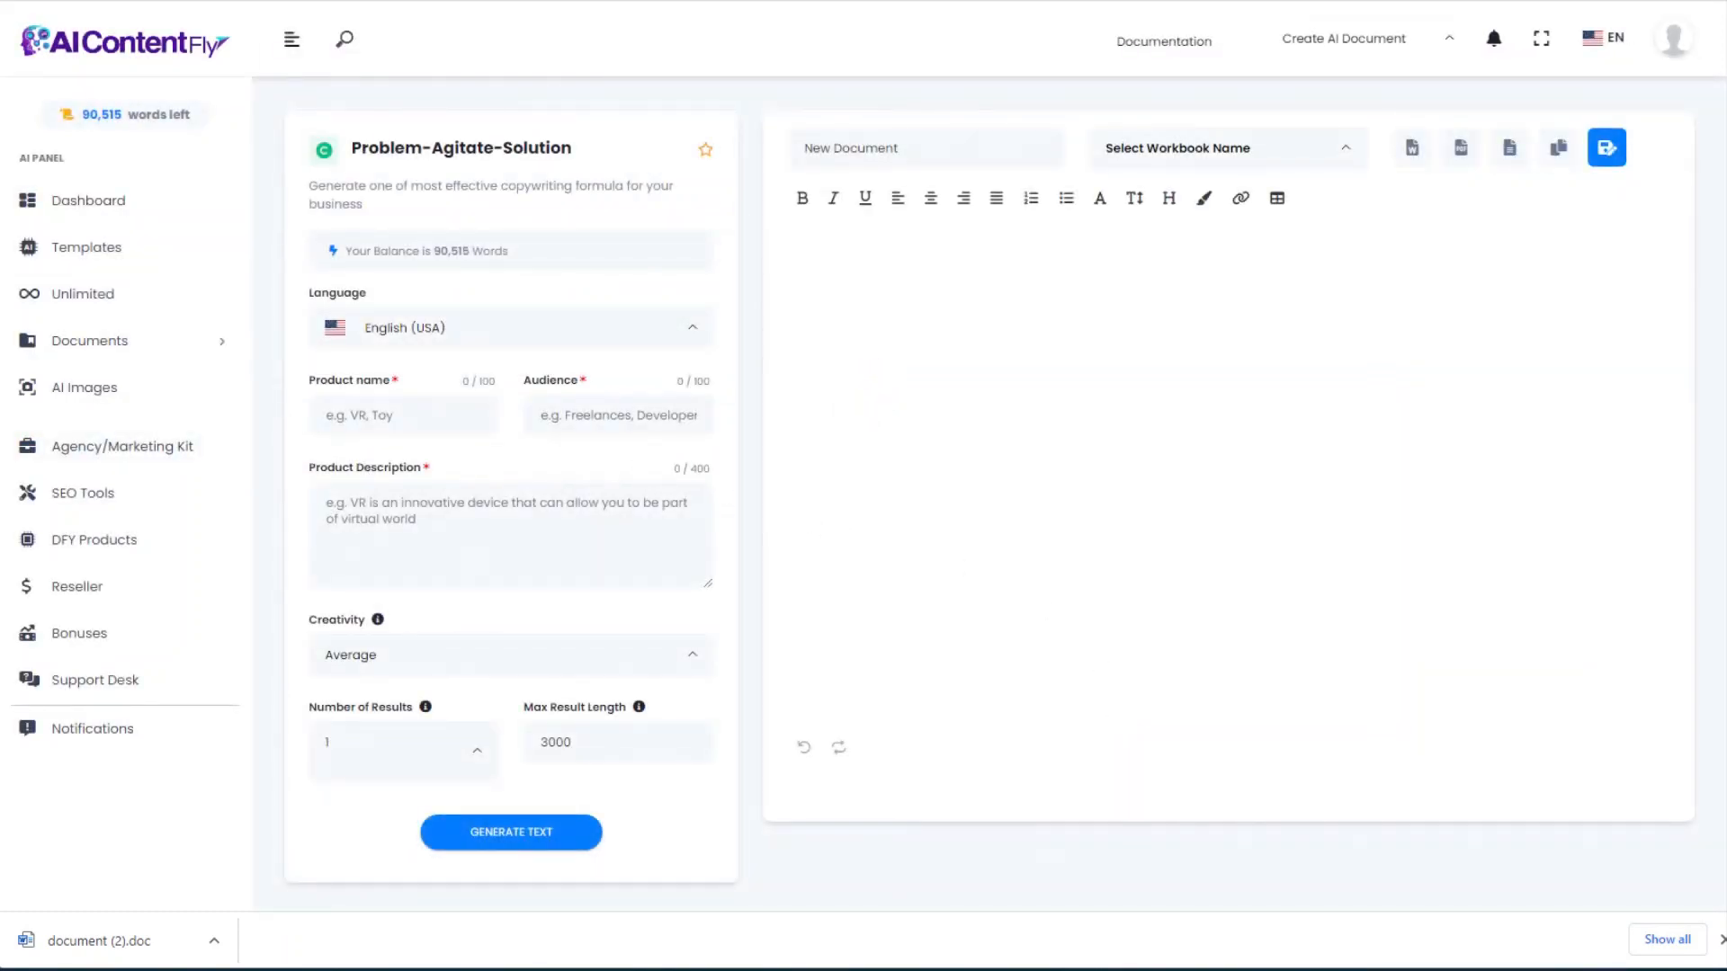
{"action": "left_click", "coordinate": [436, 409]}
{"action": "type", "text": "Aquascaping Made Easy"}
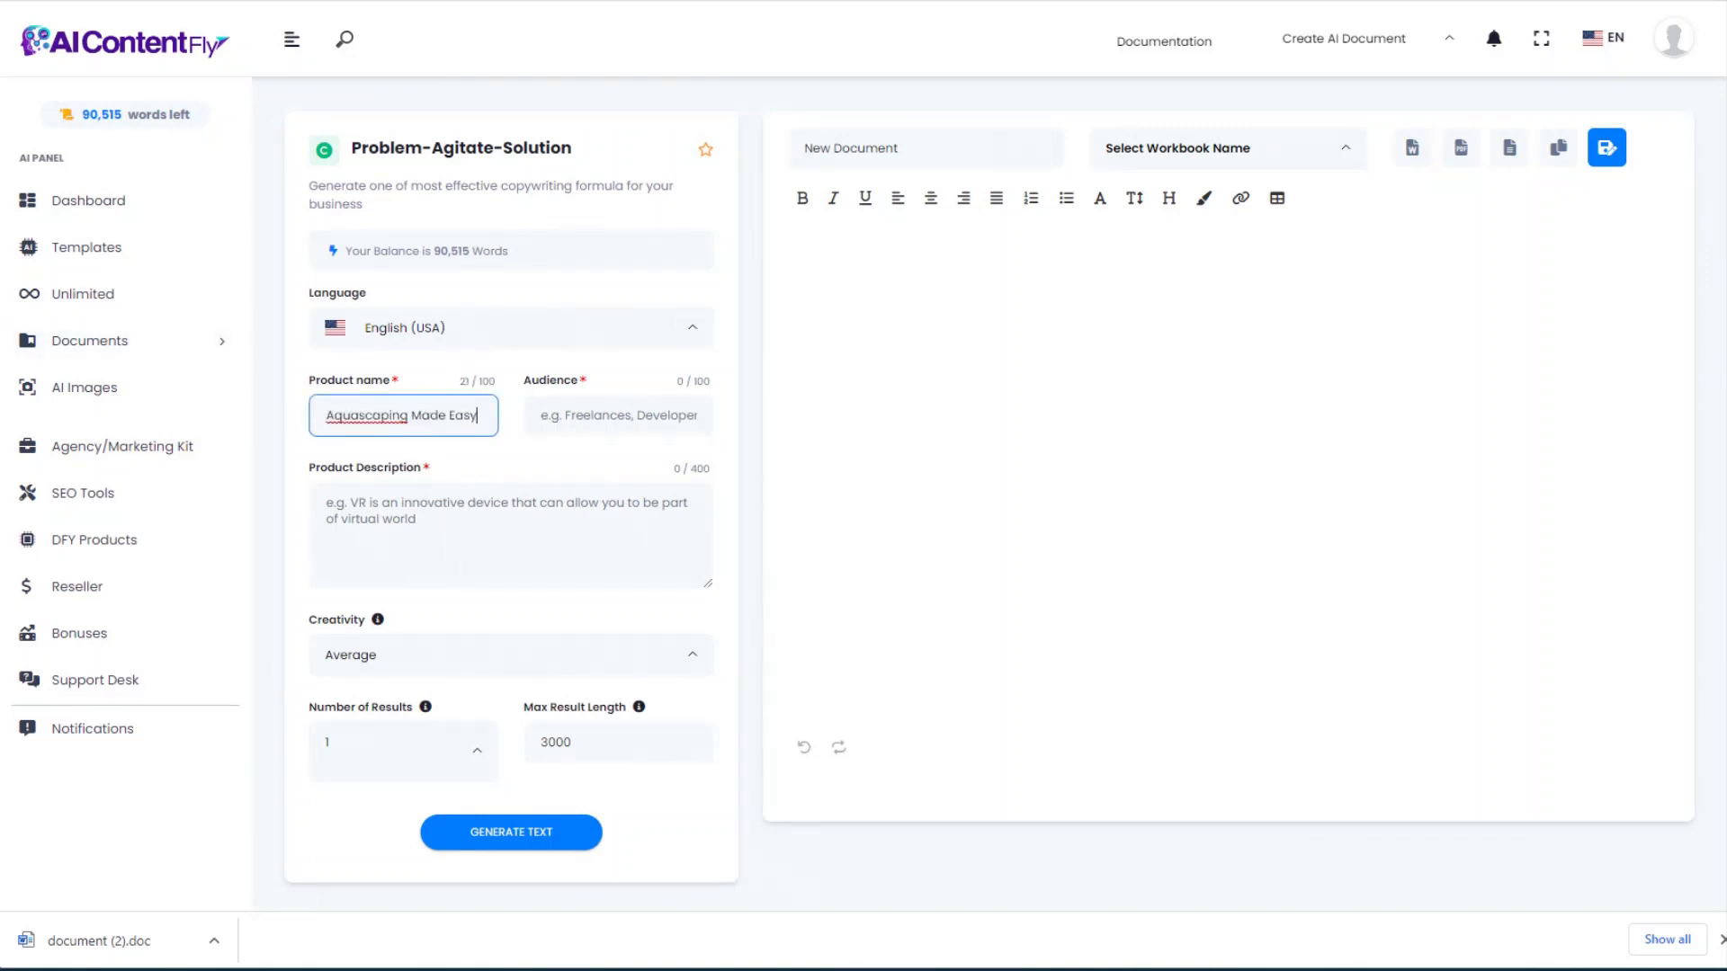
{"action": "left_click", "coordinate": [328, 539]}
{"action": "key", "text": "ctrl+v"}
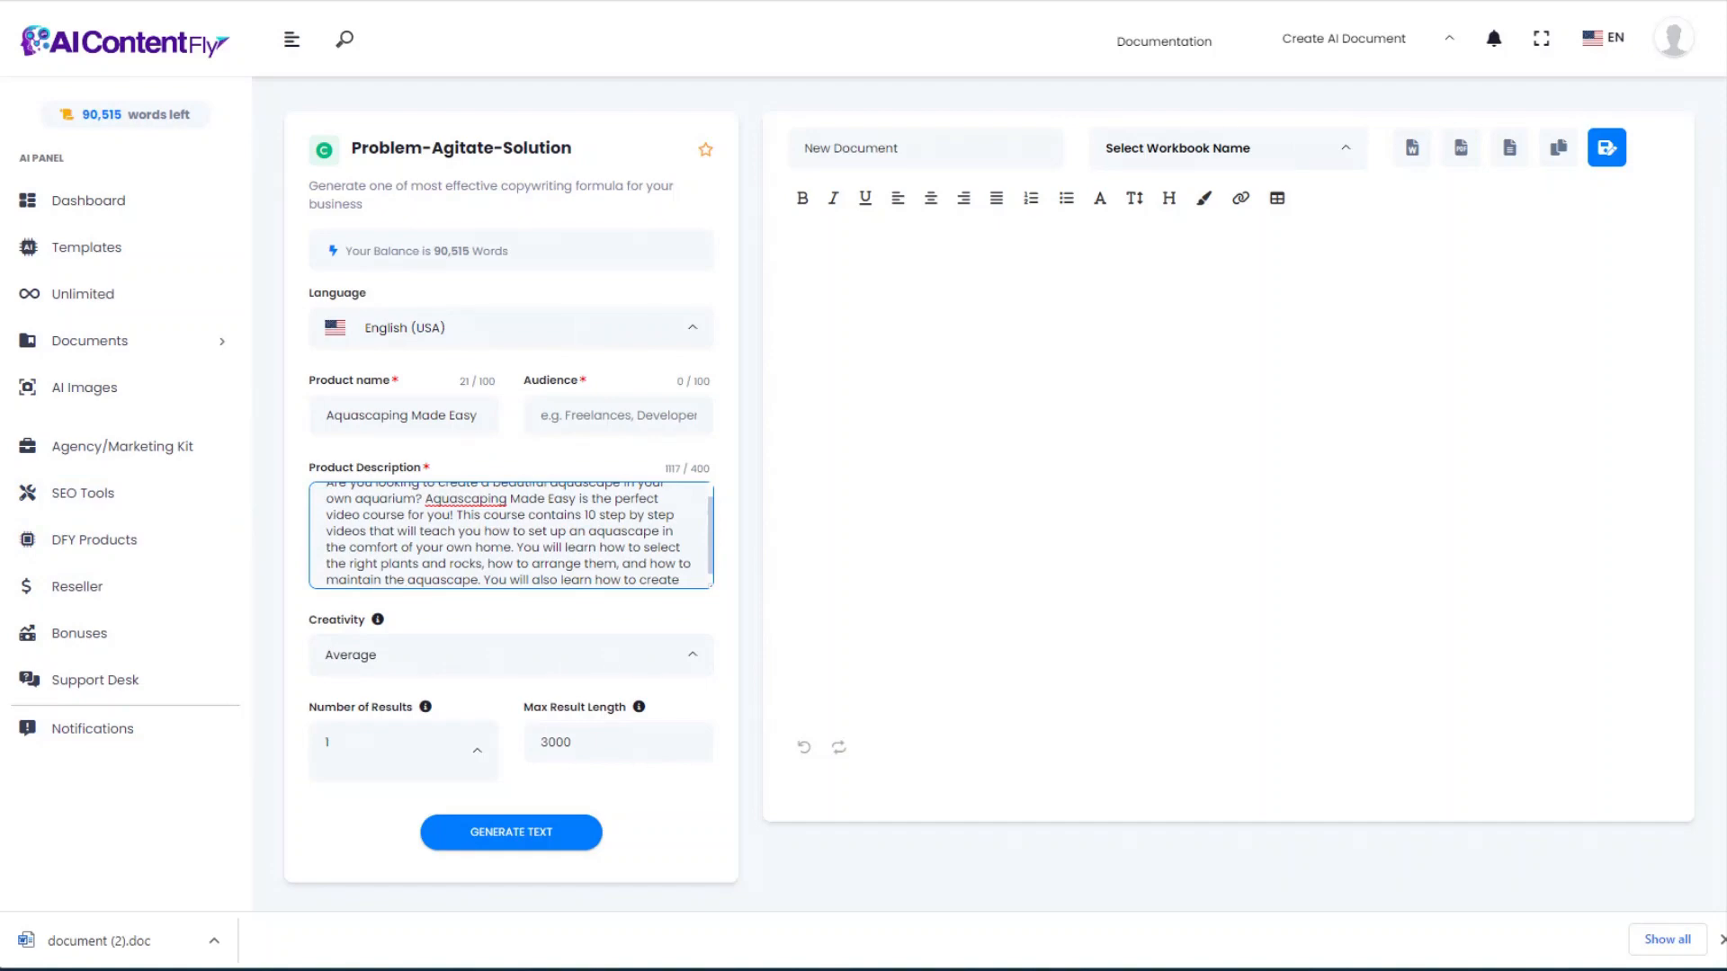
{"action": "left_click", "coordinate": [618, 415]}
{"action": "left_click", "coordinate": [769, 504]}
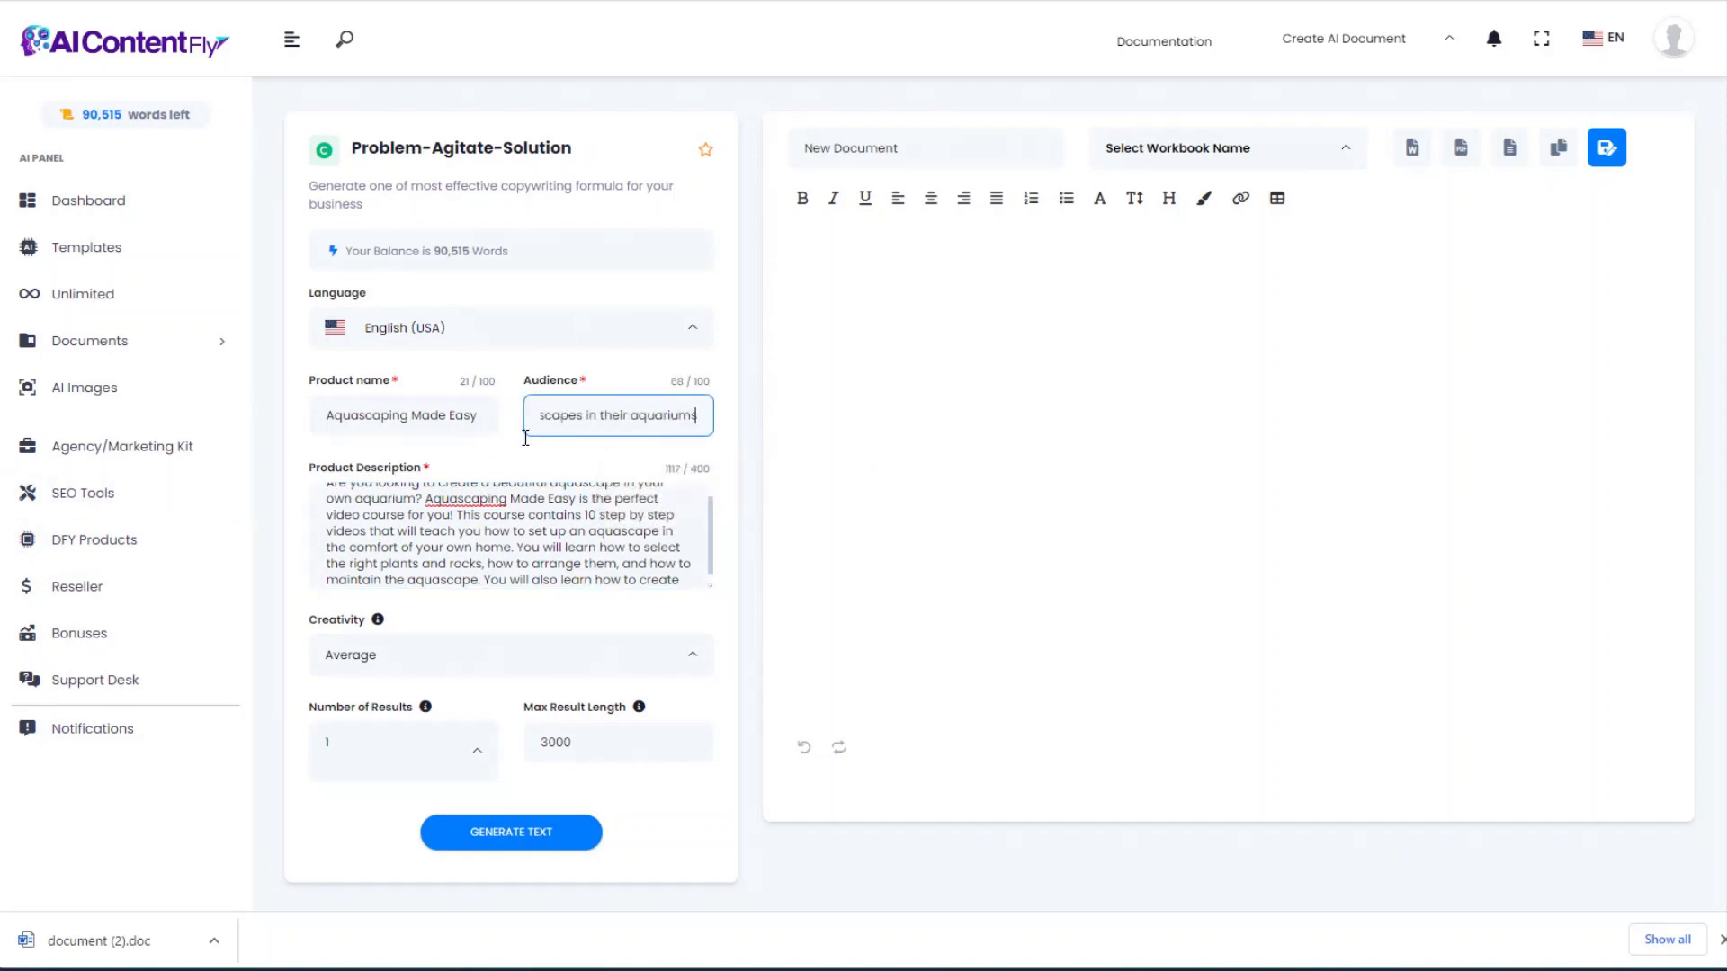
{"action": "left_click", "coordinate": [526, 827]}
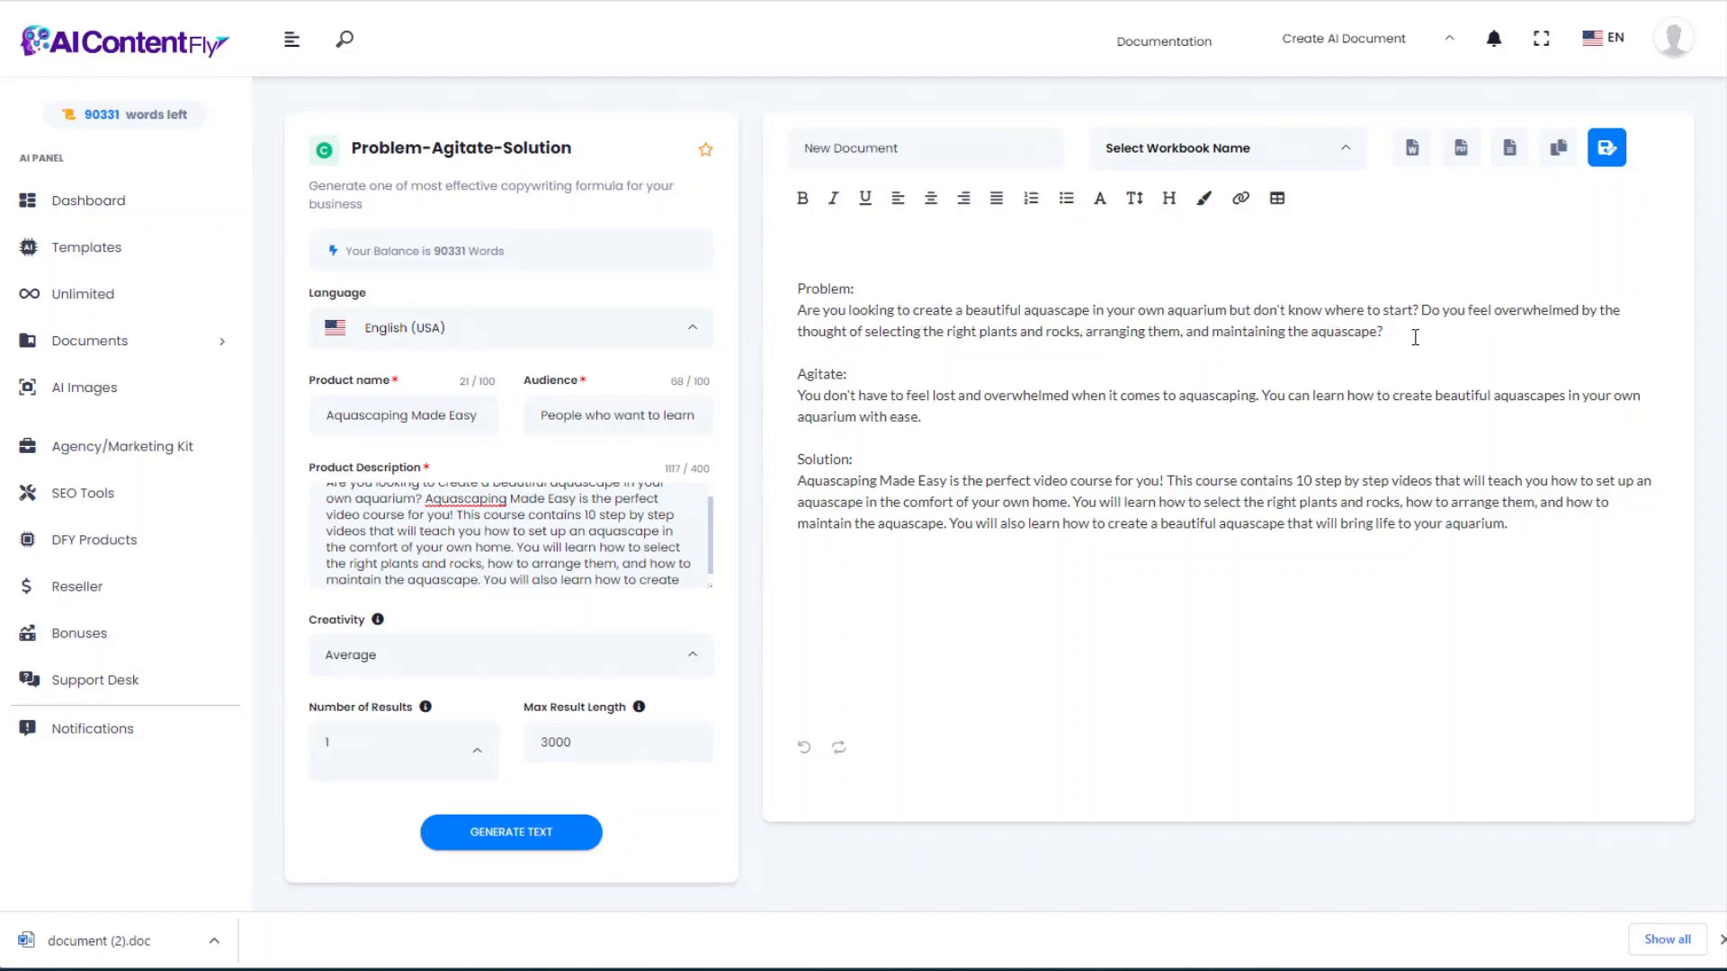
Step: Review the generated Problem paragraph, then go back to the templates gallery
{"action": "left_click_drag", "start_coordinate": [1445, 339], "coordinate": [787, 313]}
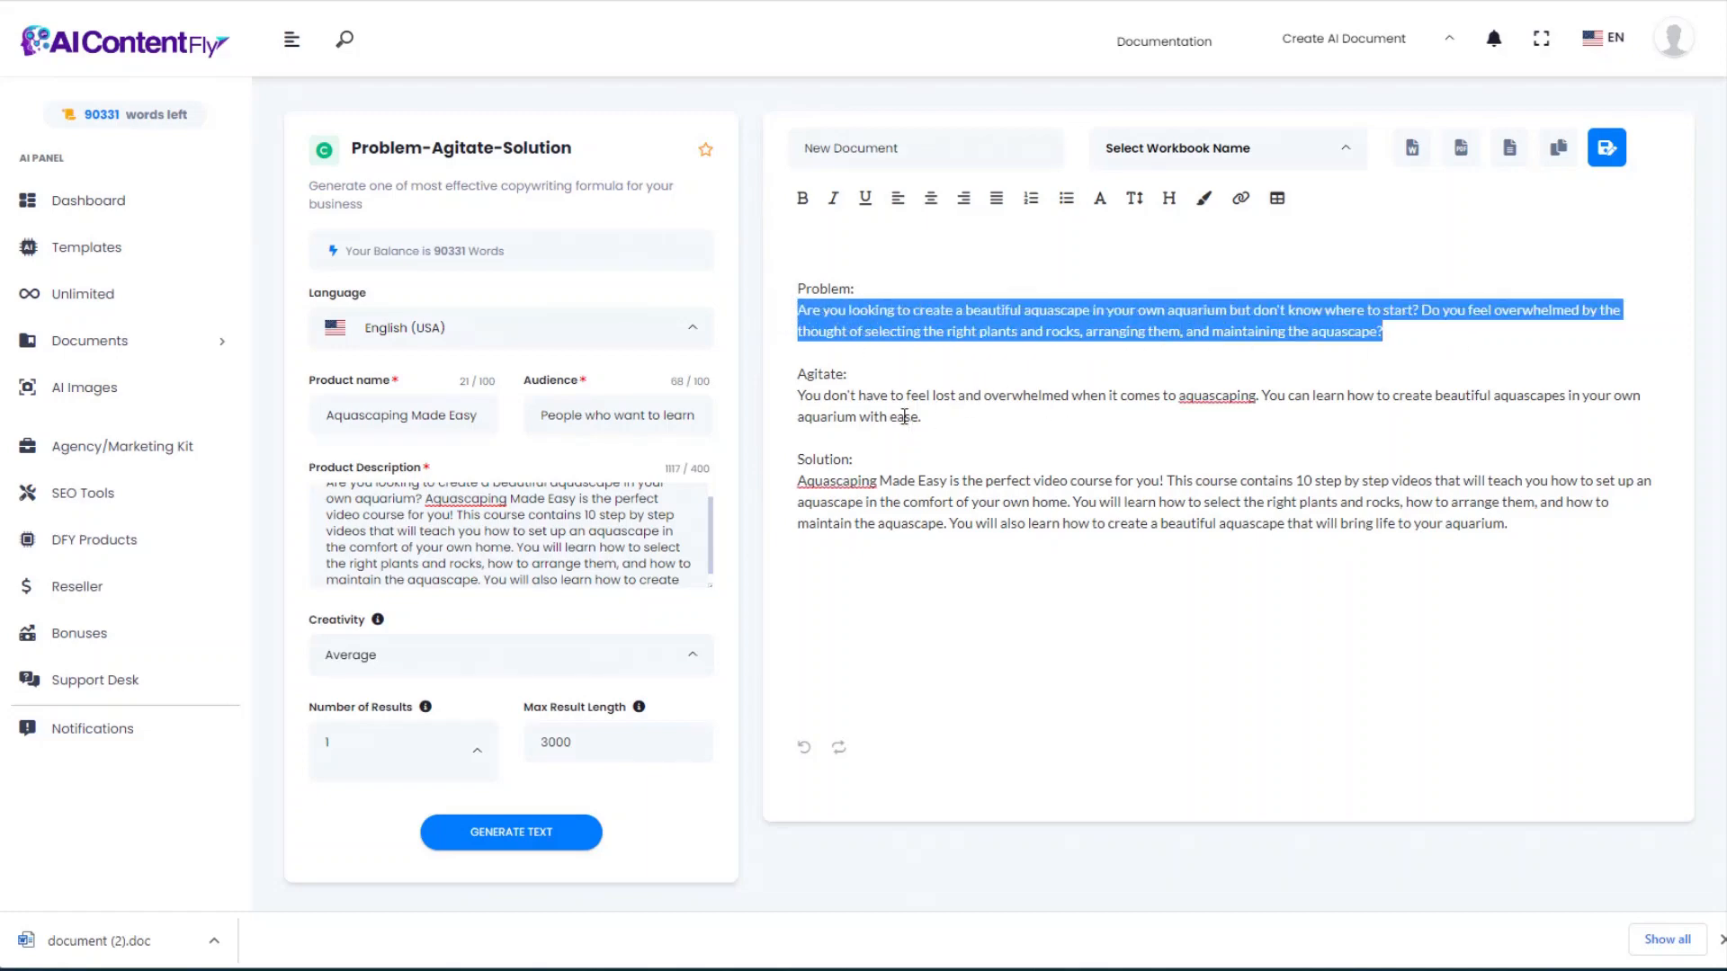
{"action": "left_click", "coordinate": [986, 425]}
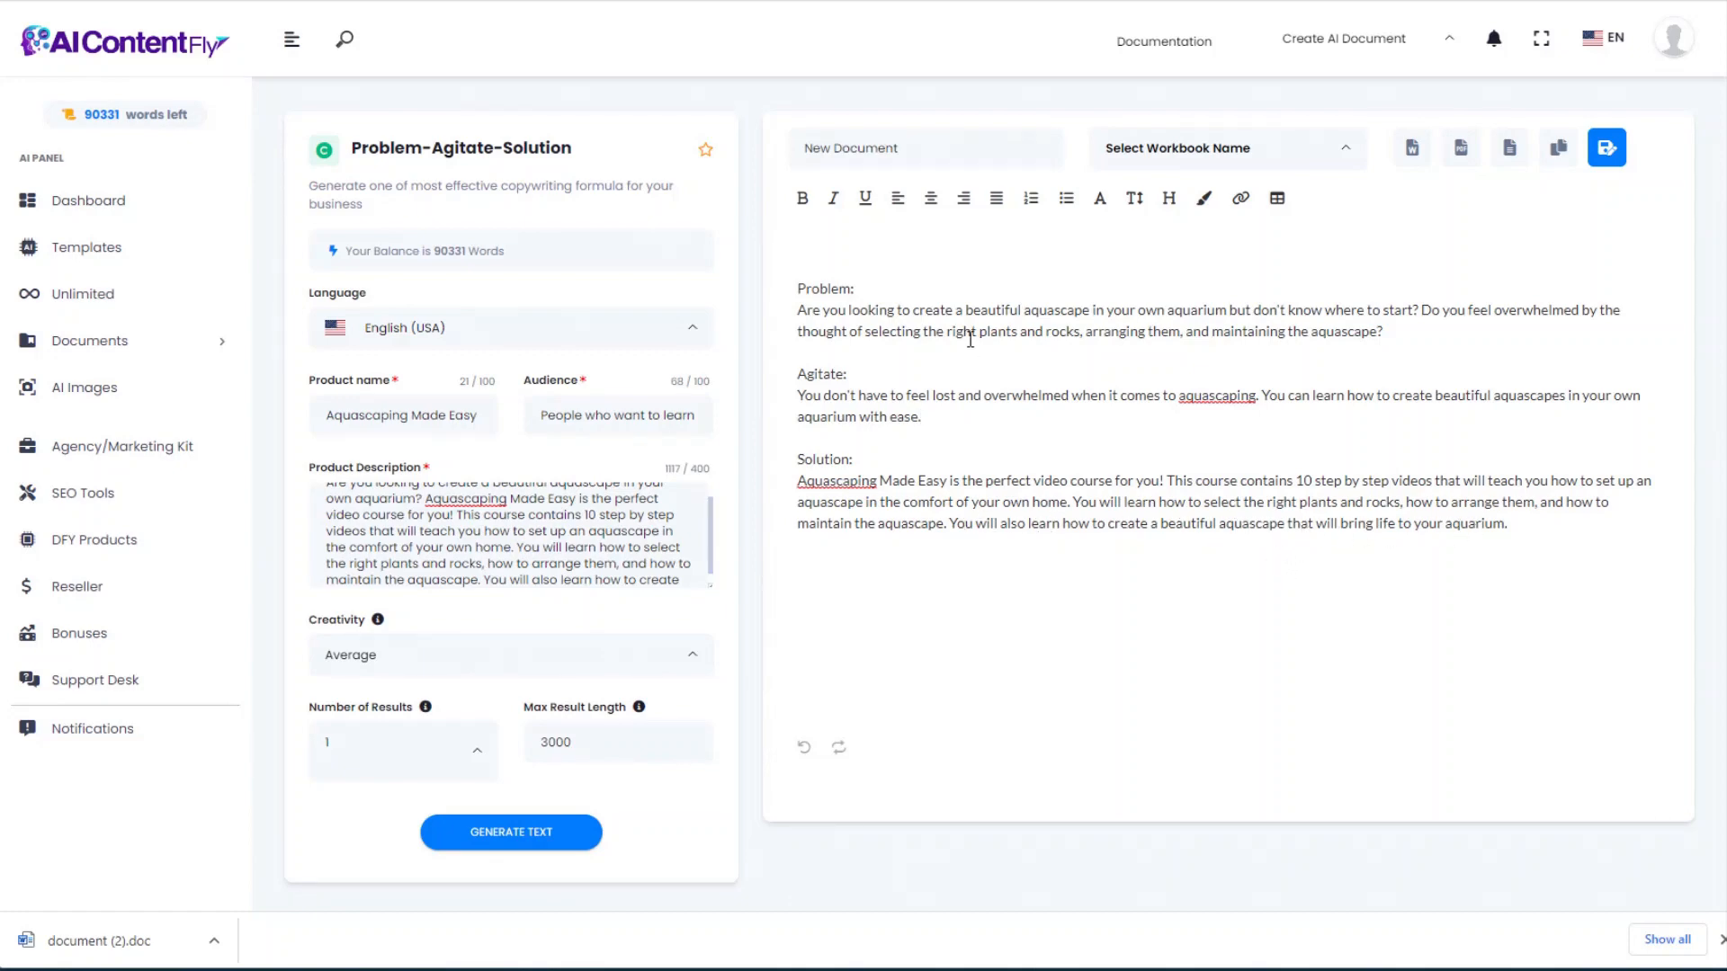
{"action": "scroll", "coordinate": [976, 459], "scroll_direction": "down", "scroll_amount": 2}
{"action": "scroll", "coordinate": [978, 476], "scroll_direction": "up", "scroll_amount": 2}
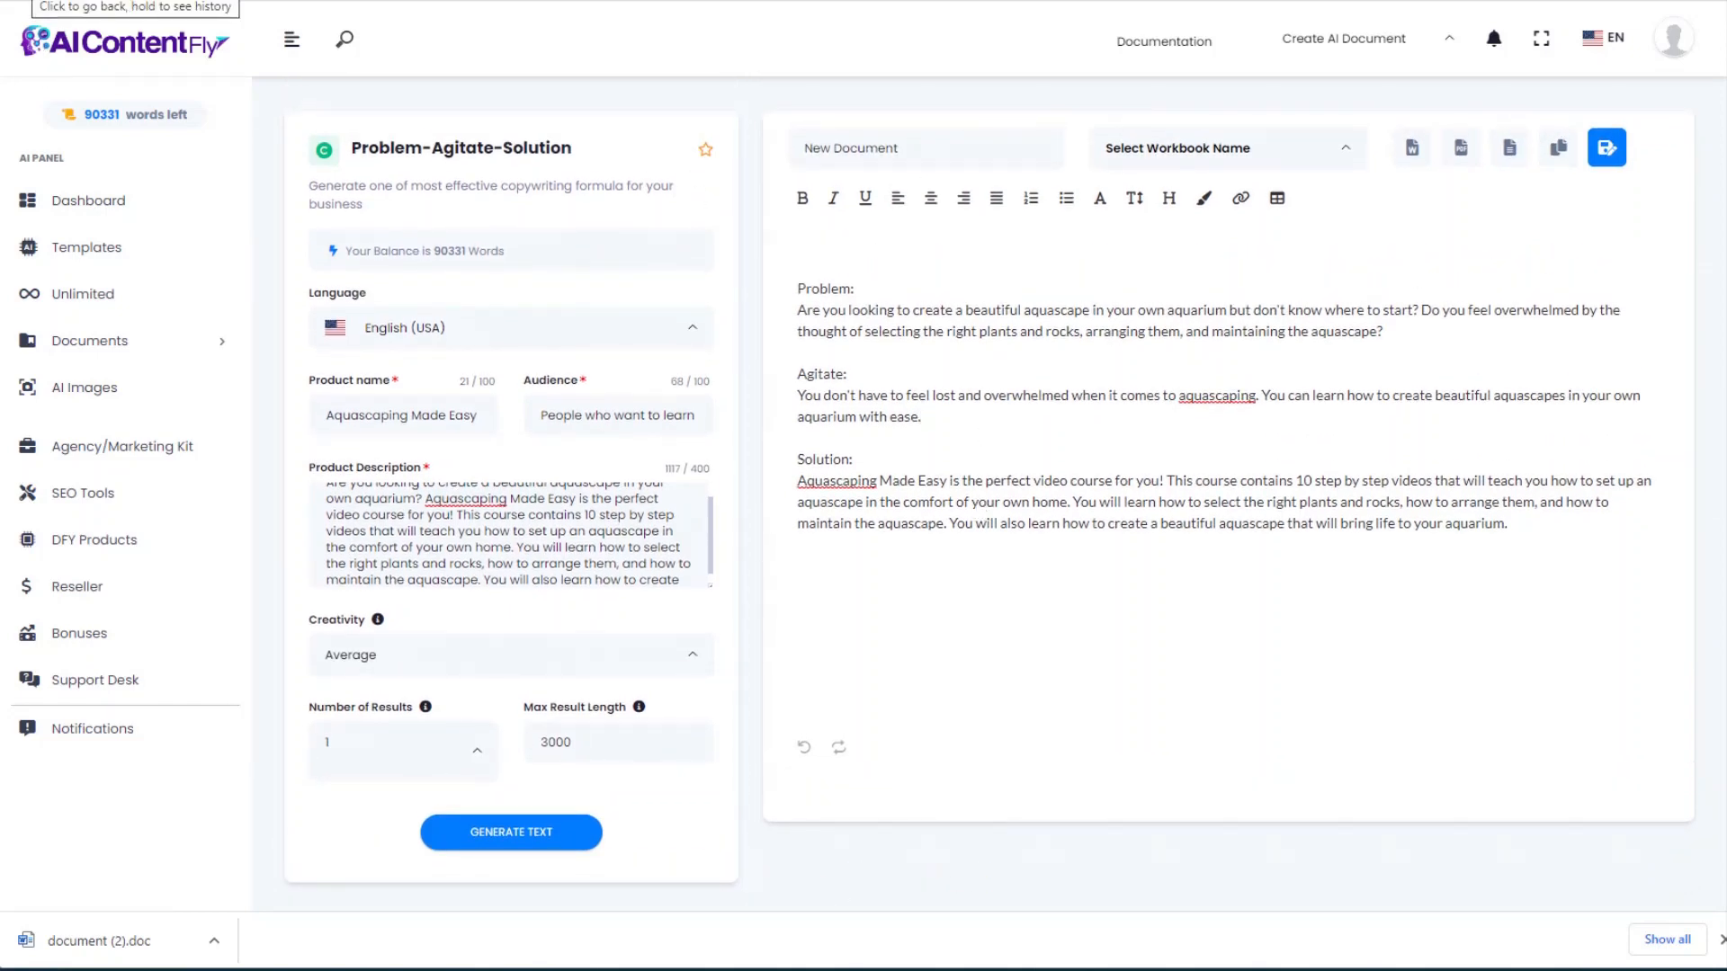
{"action": "key", "text": "alt+Left"}
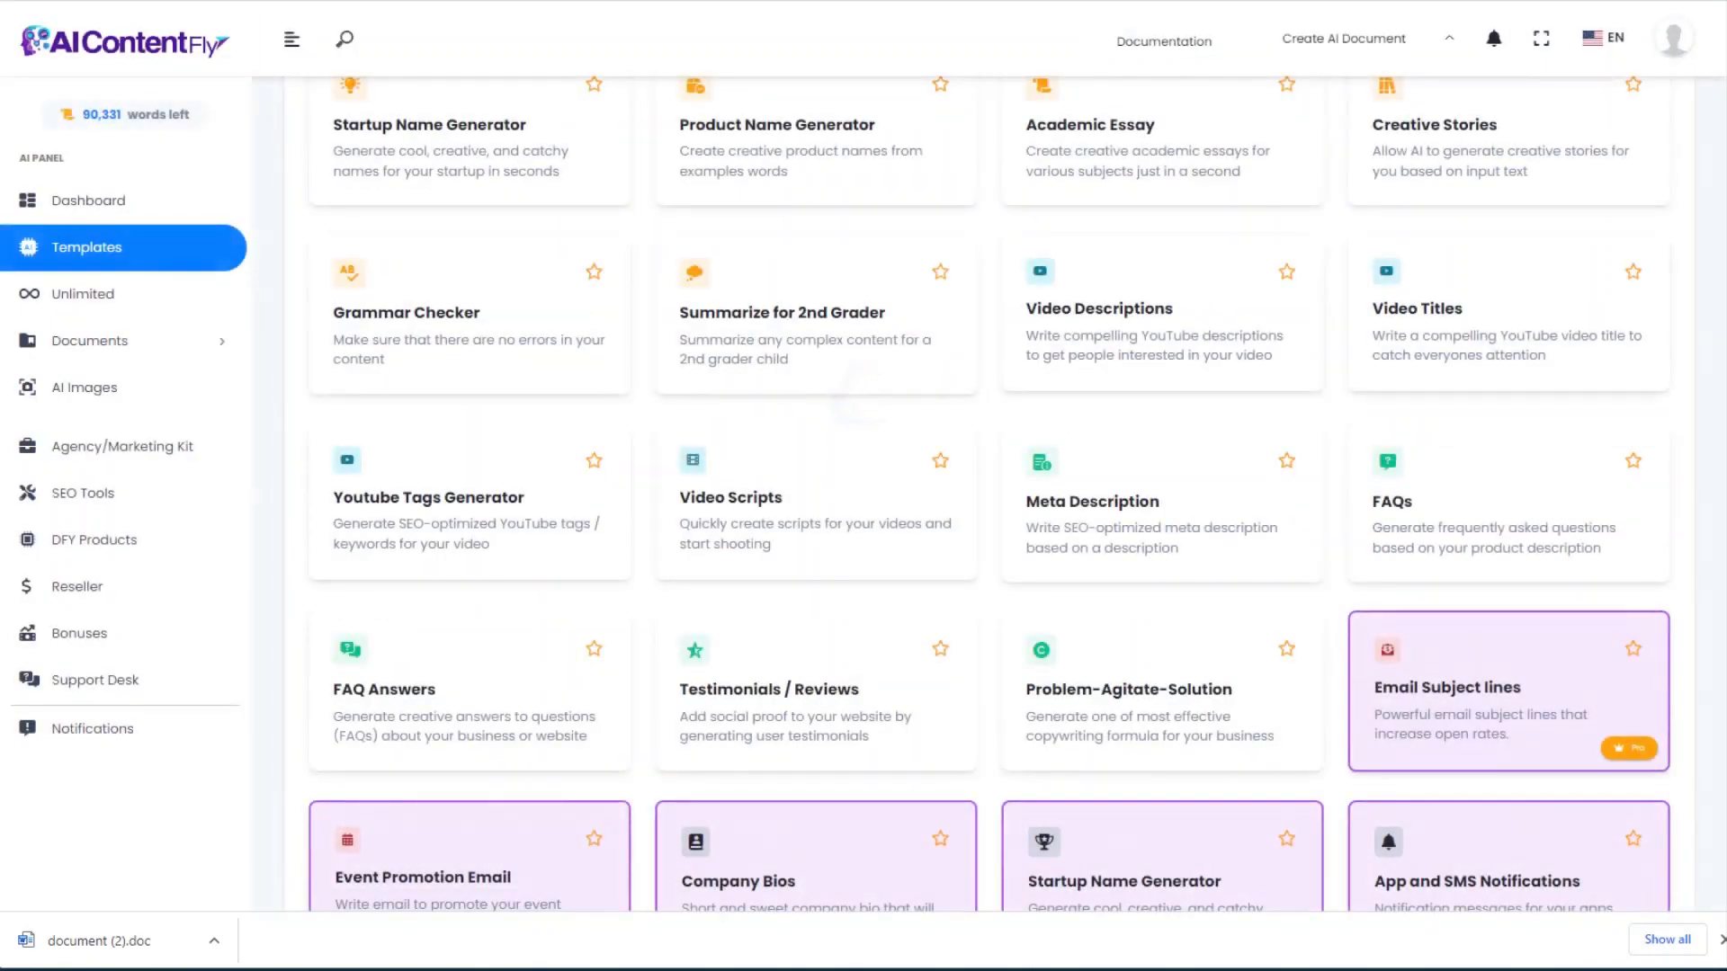
Step: Generate a 1024x1024 AI image named 'aquascape' from the pasted aquascaping description
{"action": "mouse_move", "coordinate": [1724, 403]}
{"action": "left_mouse_down"}
{"action": "mouse_move", "coordinate": [1724, 705]}
{"action": "mouse_move", "coordinate": [1724, 364]}
{"action": "mouse_move", "coordinate": [1724, 379]}
{"action": "left_mouse_up"}
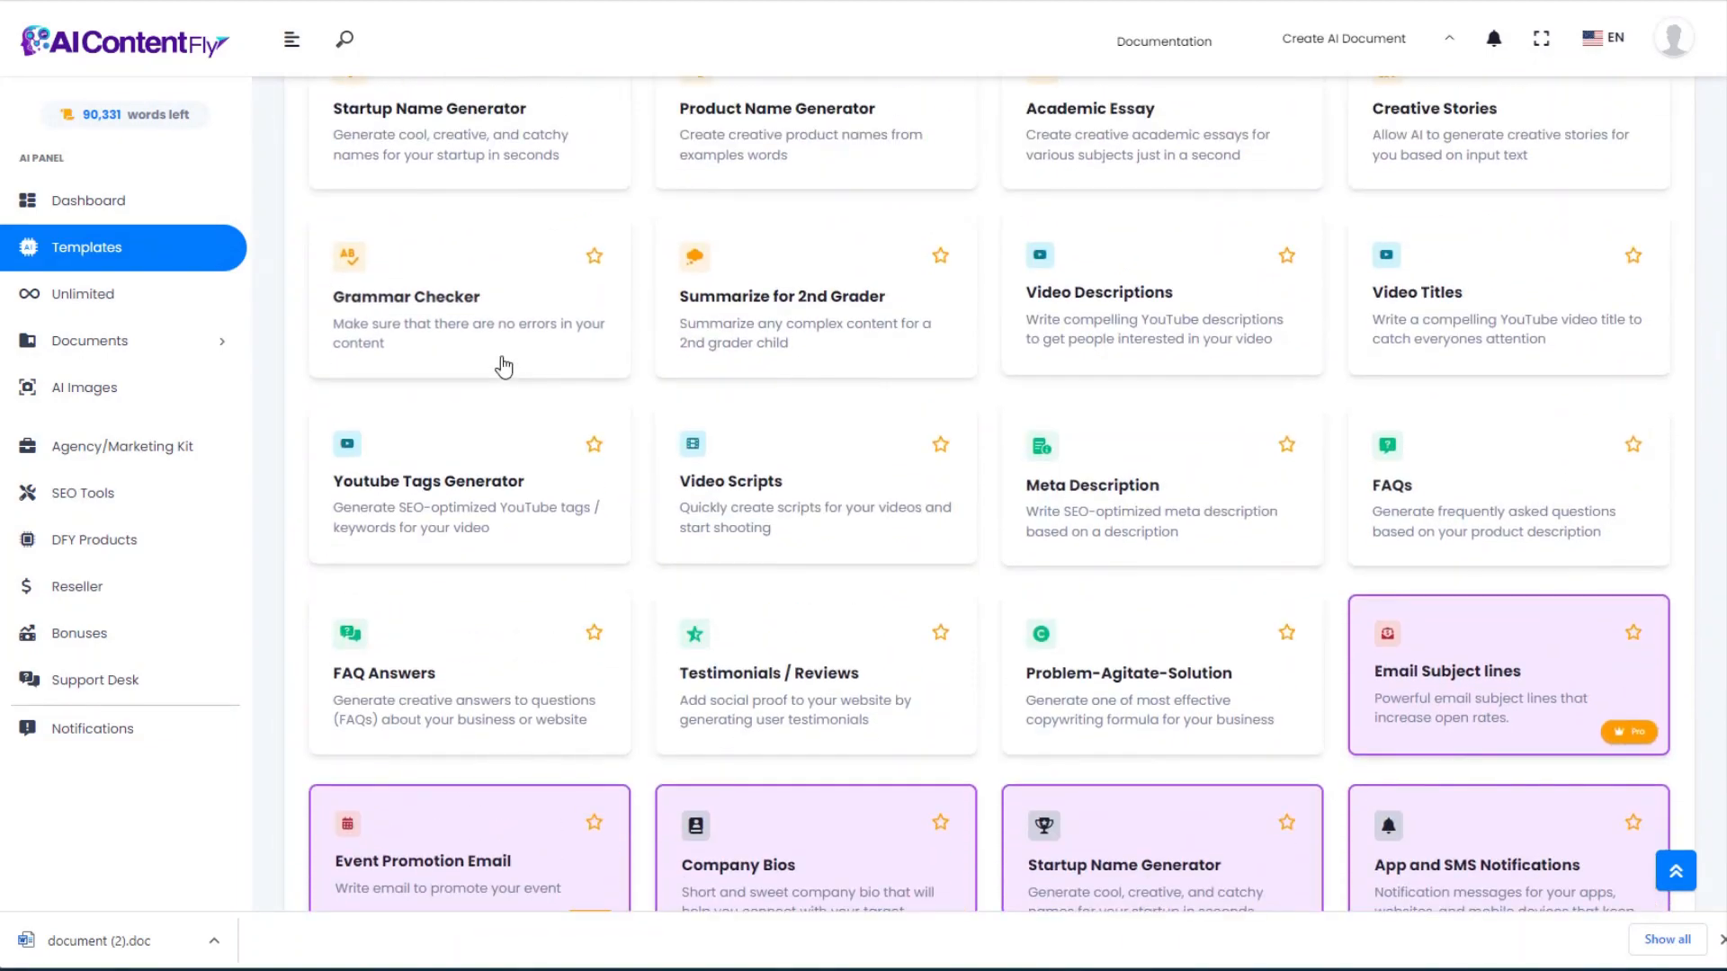
{"action": "left_click", "coordinate": [99, 393]}
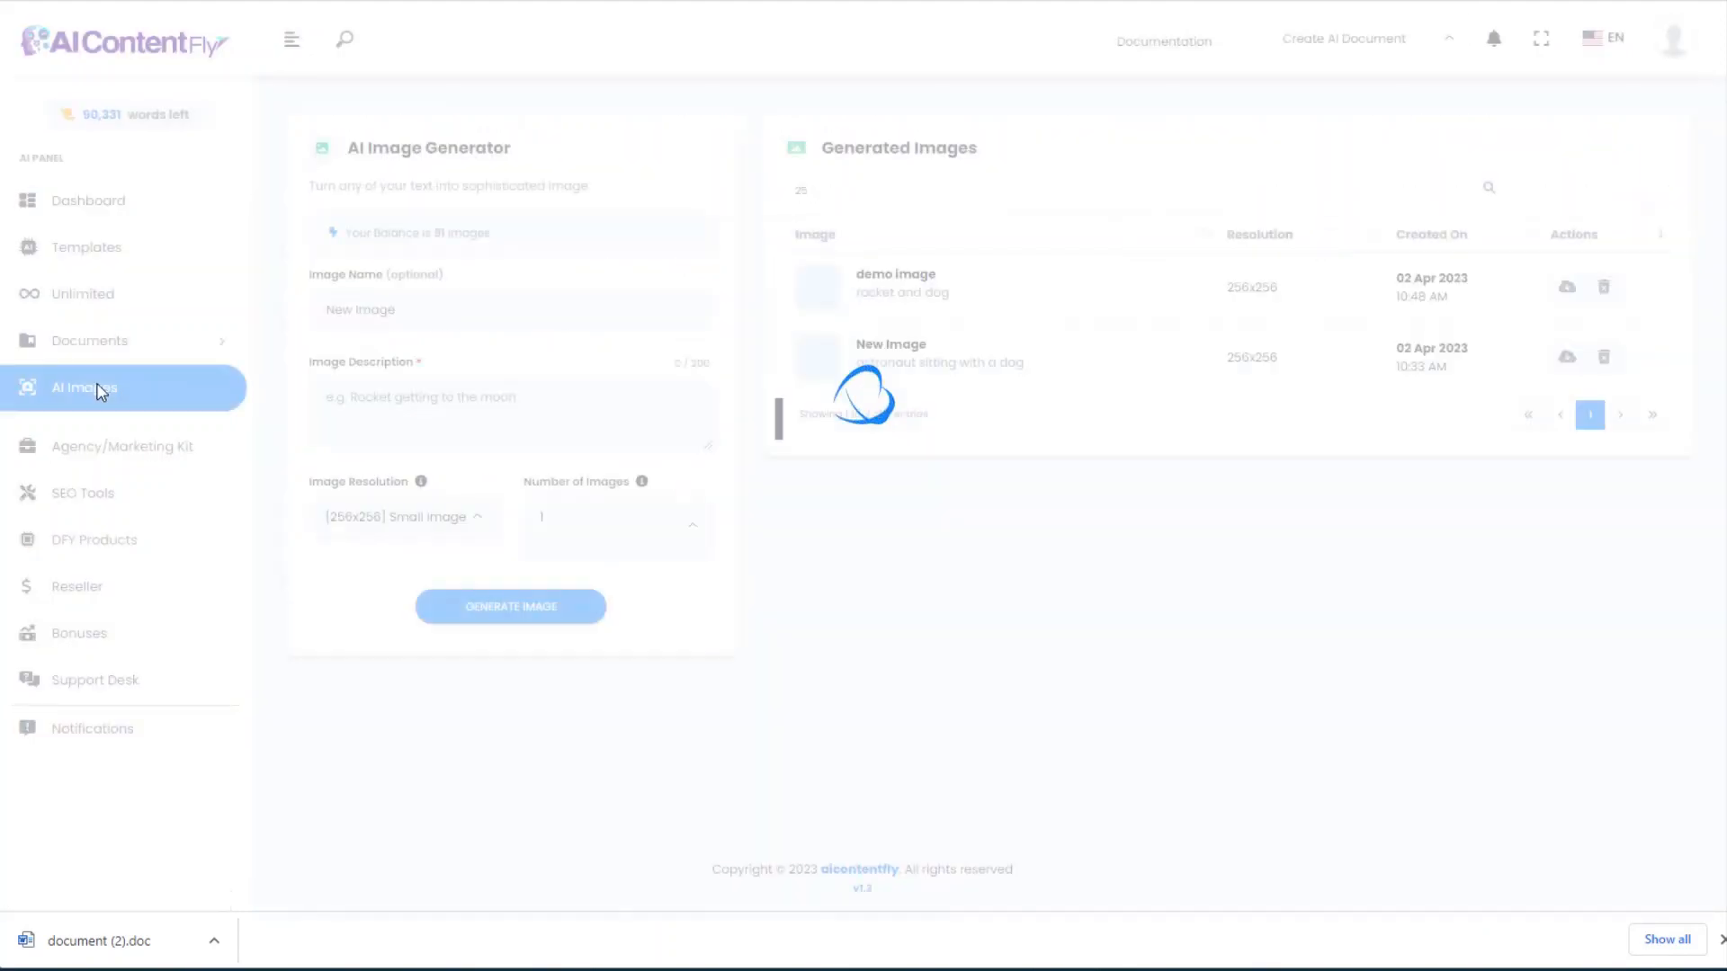
{"action": "left_click", "coordinate": [437, 300]}
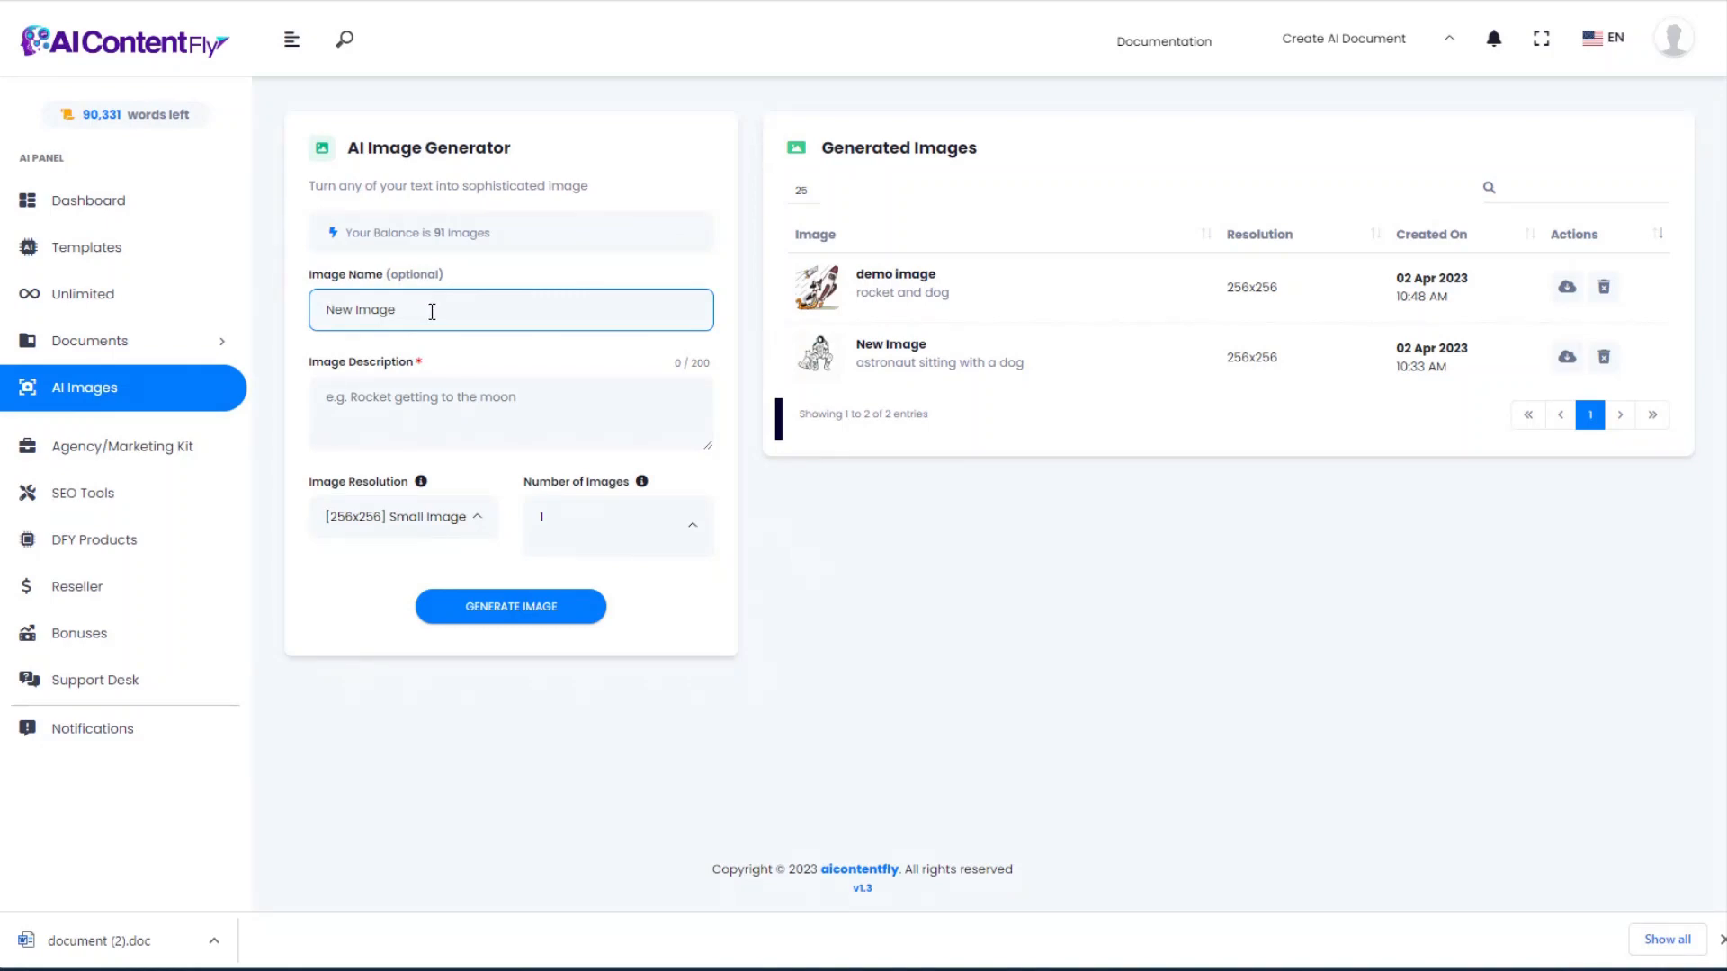
{"action": "left_click_drag", "start_coordinate": [431, 311], "coordinate": [268, 318]}
{"action": "type", "text": "aquascape"}
{"action": "left_click", "coordinate": [390, 417]}
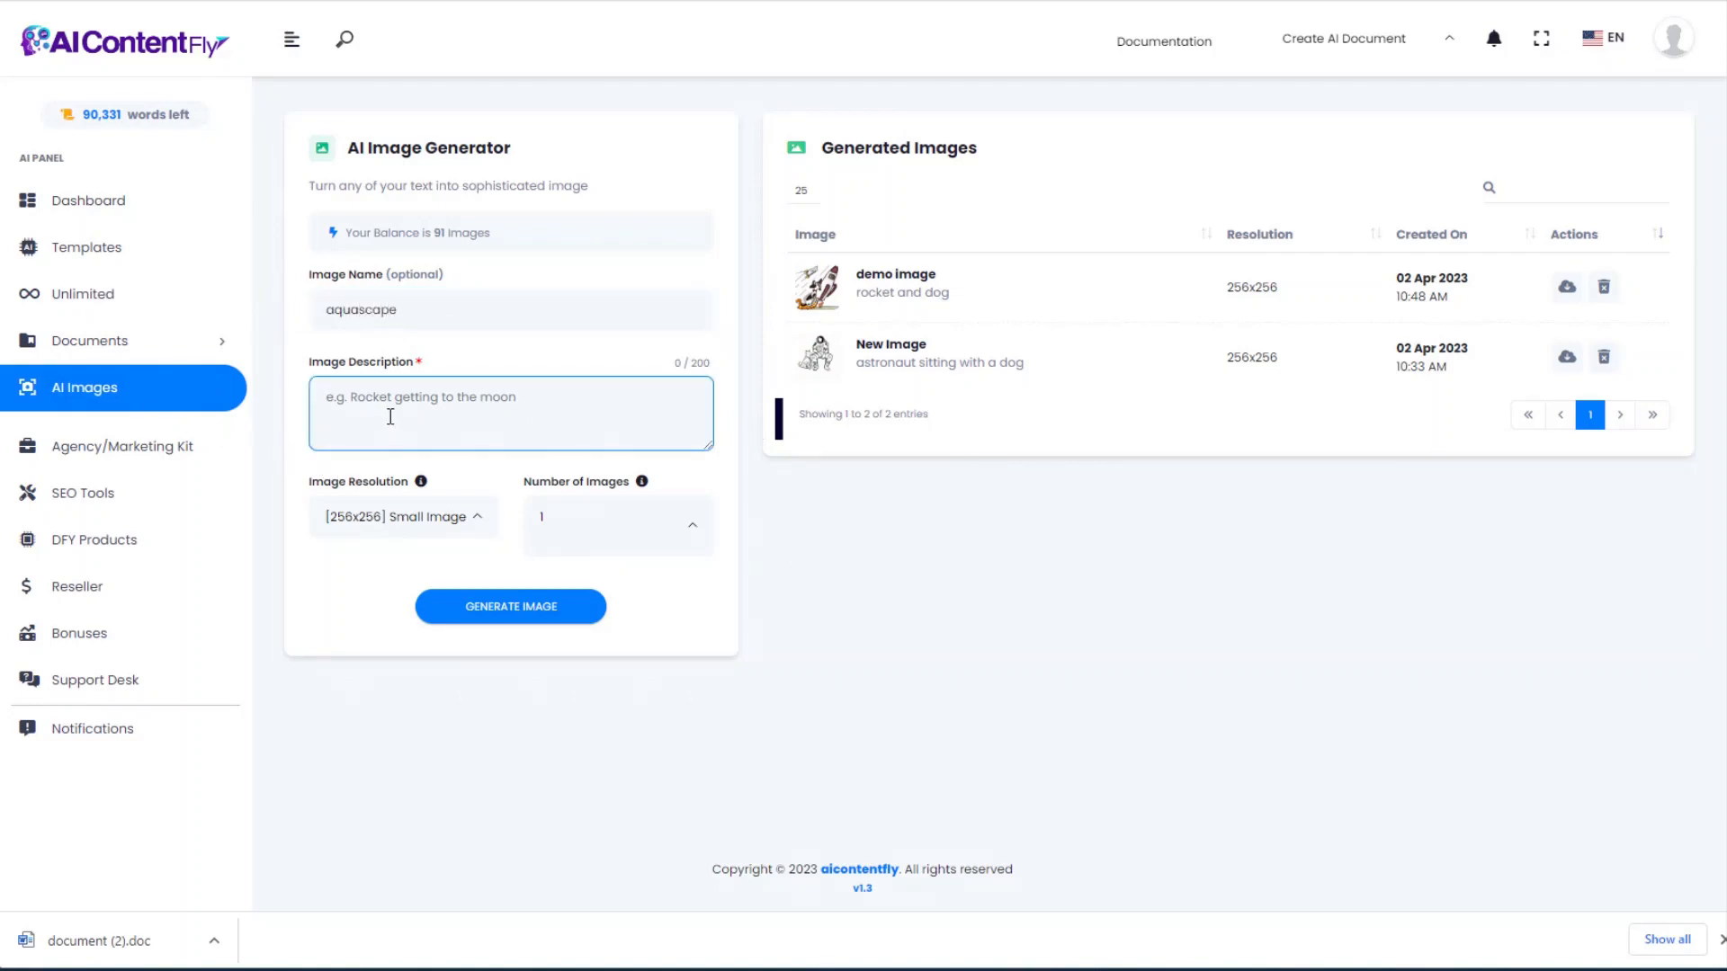
{"action": "type", "text": "aquarium with beautiful aquascaping, colorful, extremely detailed, 8k resolution, hyperrealistic, beautiful aquatic plants, professional photo"}
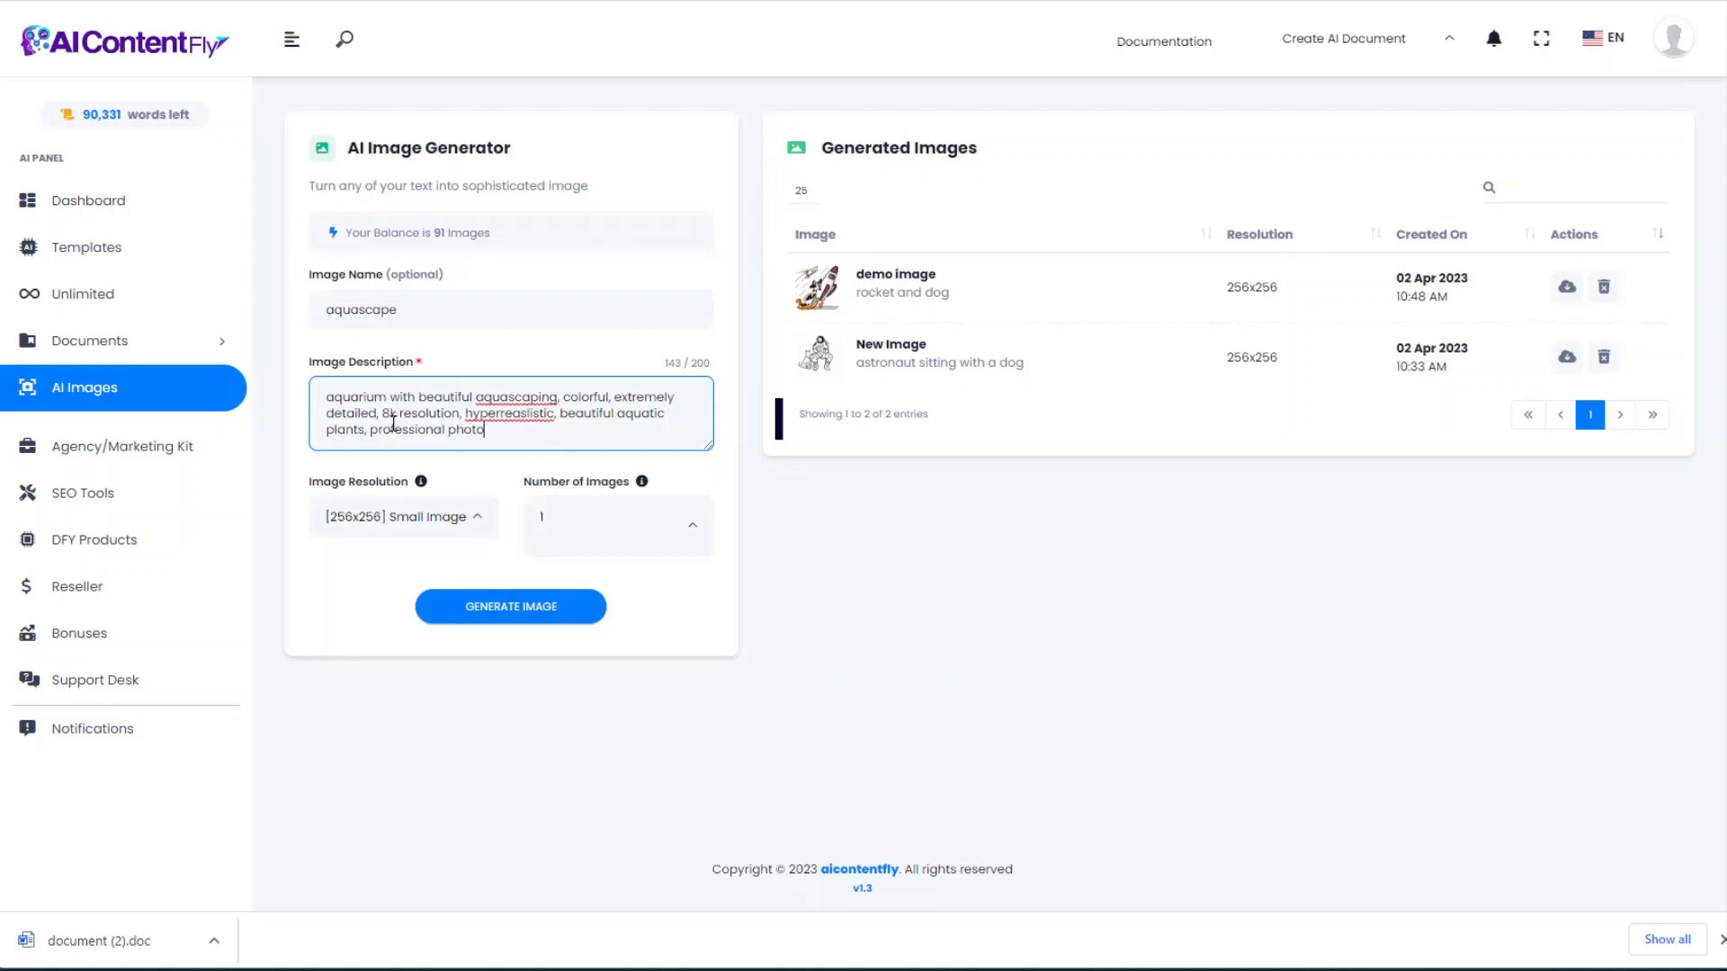
{"action": "left_click", "coordinate": [436, 526]}
{"action": "left_click", "coordinate": [378, 680]}
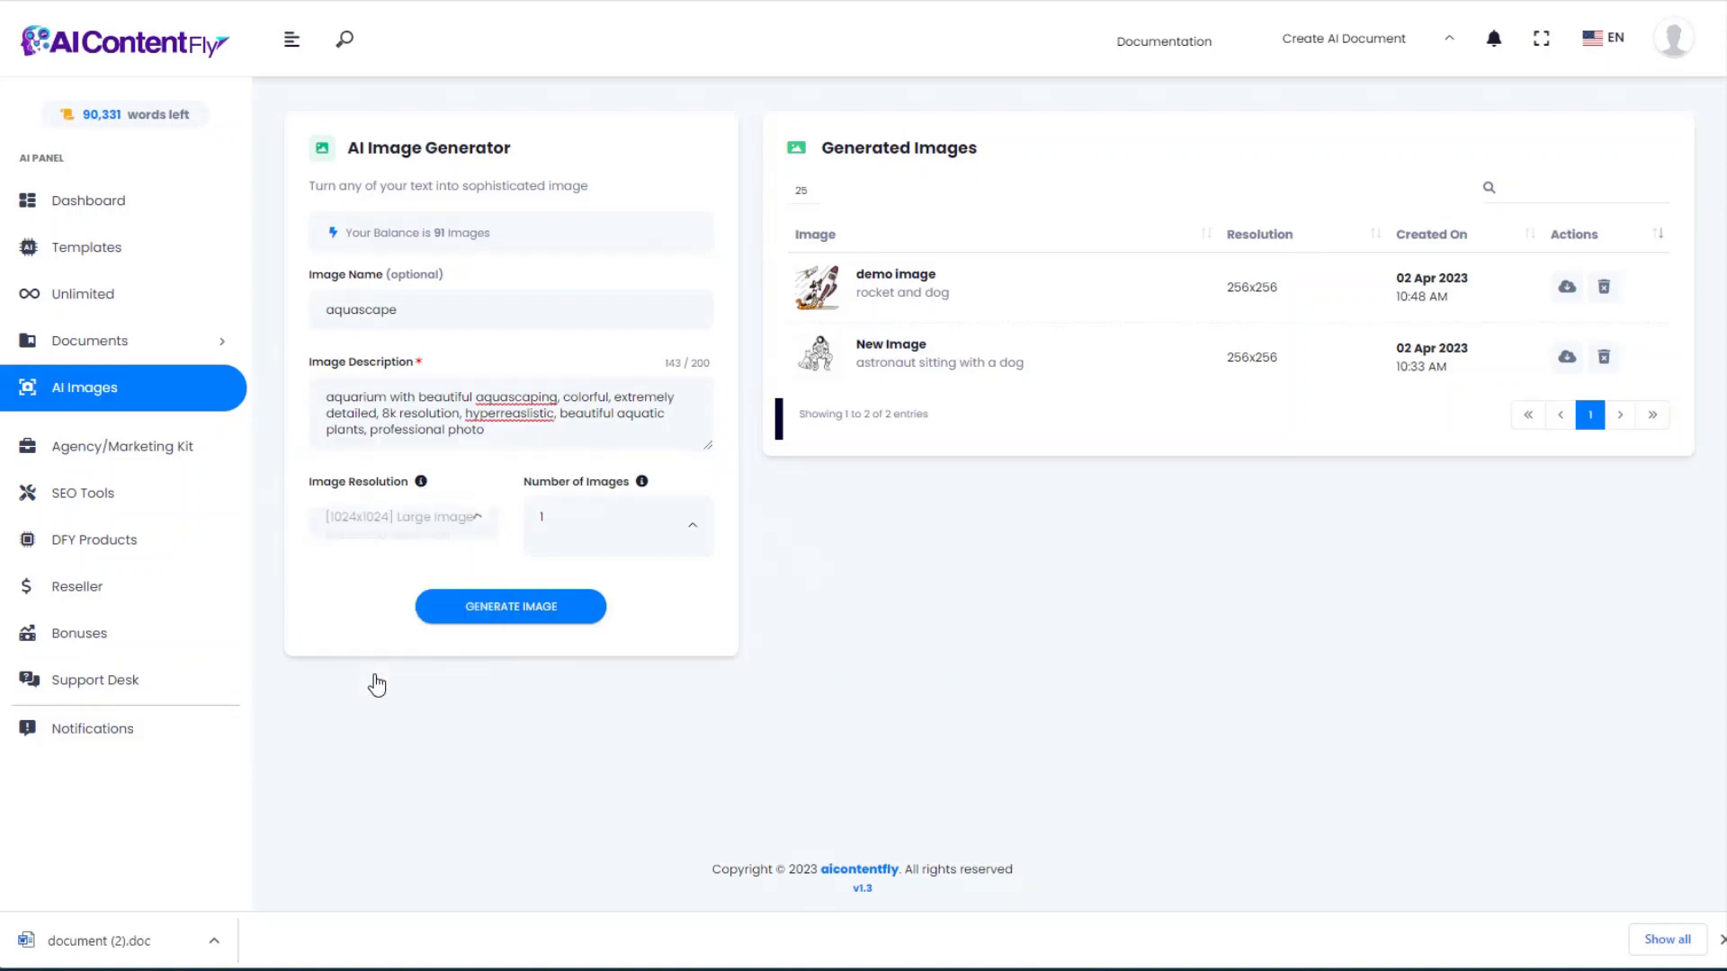
{"action": "left_click", "coordinate": [511, 609]}
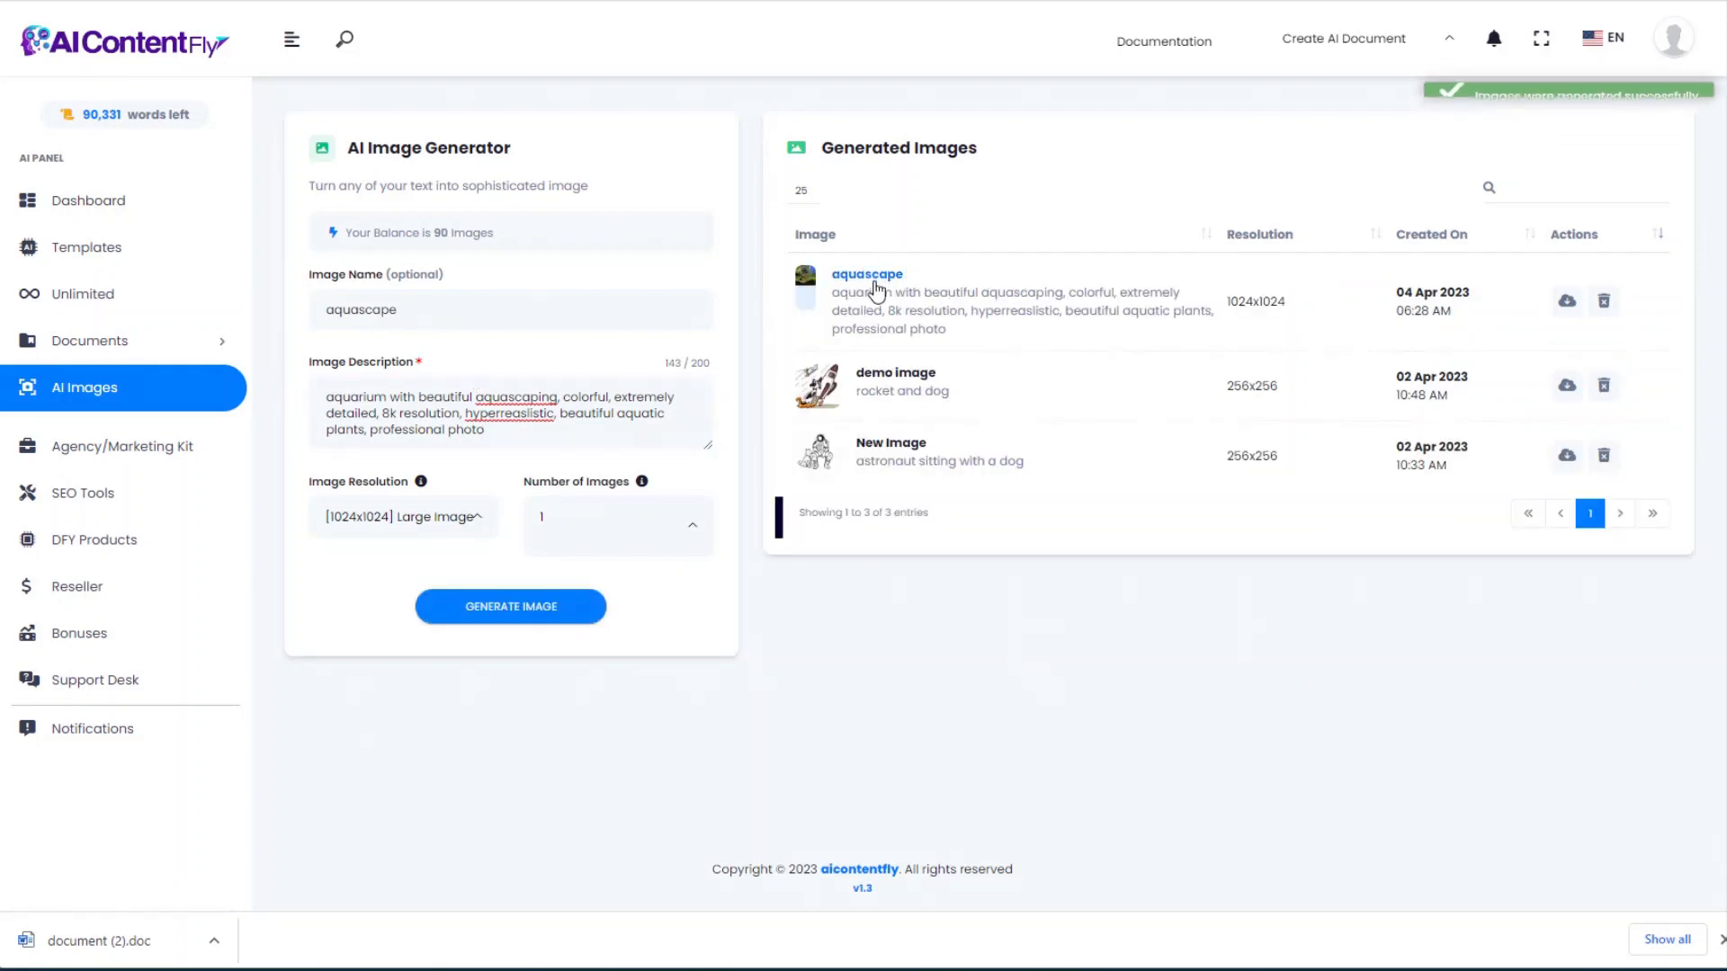
Step: View the aquascape image full size, download it as download.png, and close the viewer
{"action": "left_click", "coordinate": [874, 276]}
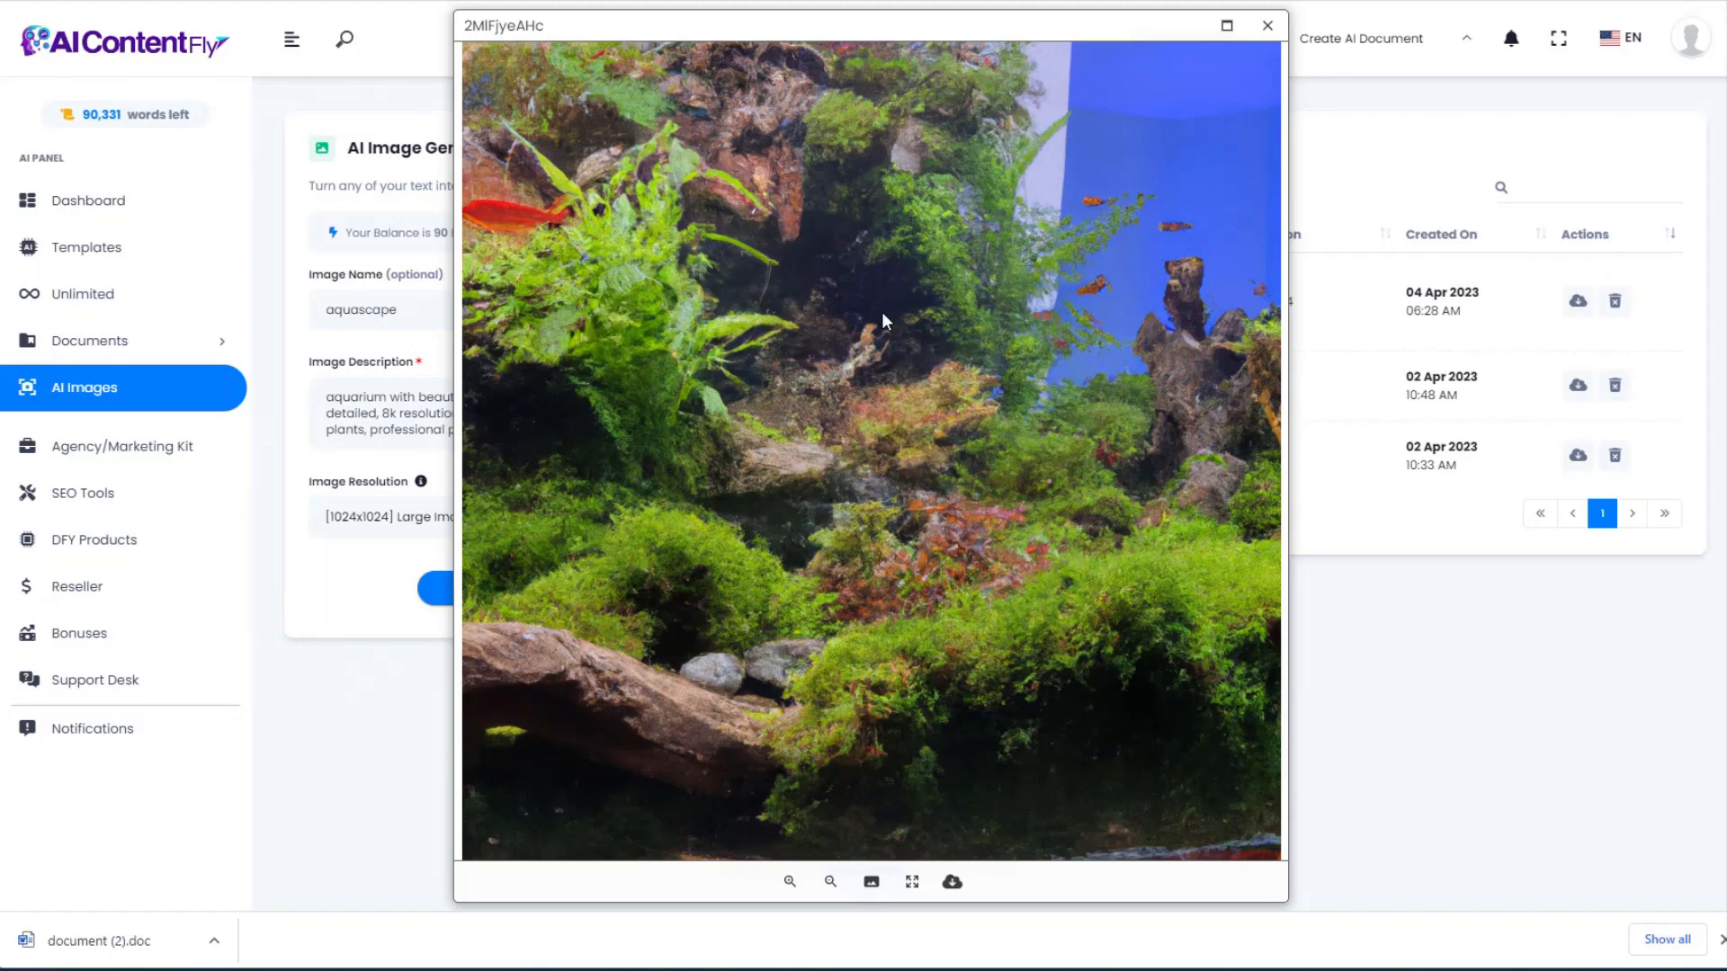
{"action": "left_click", "coordinate": [952, 883]}
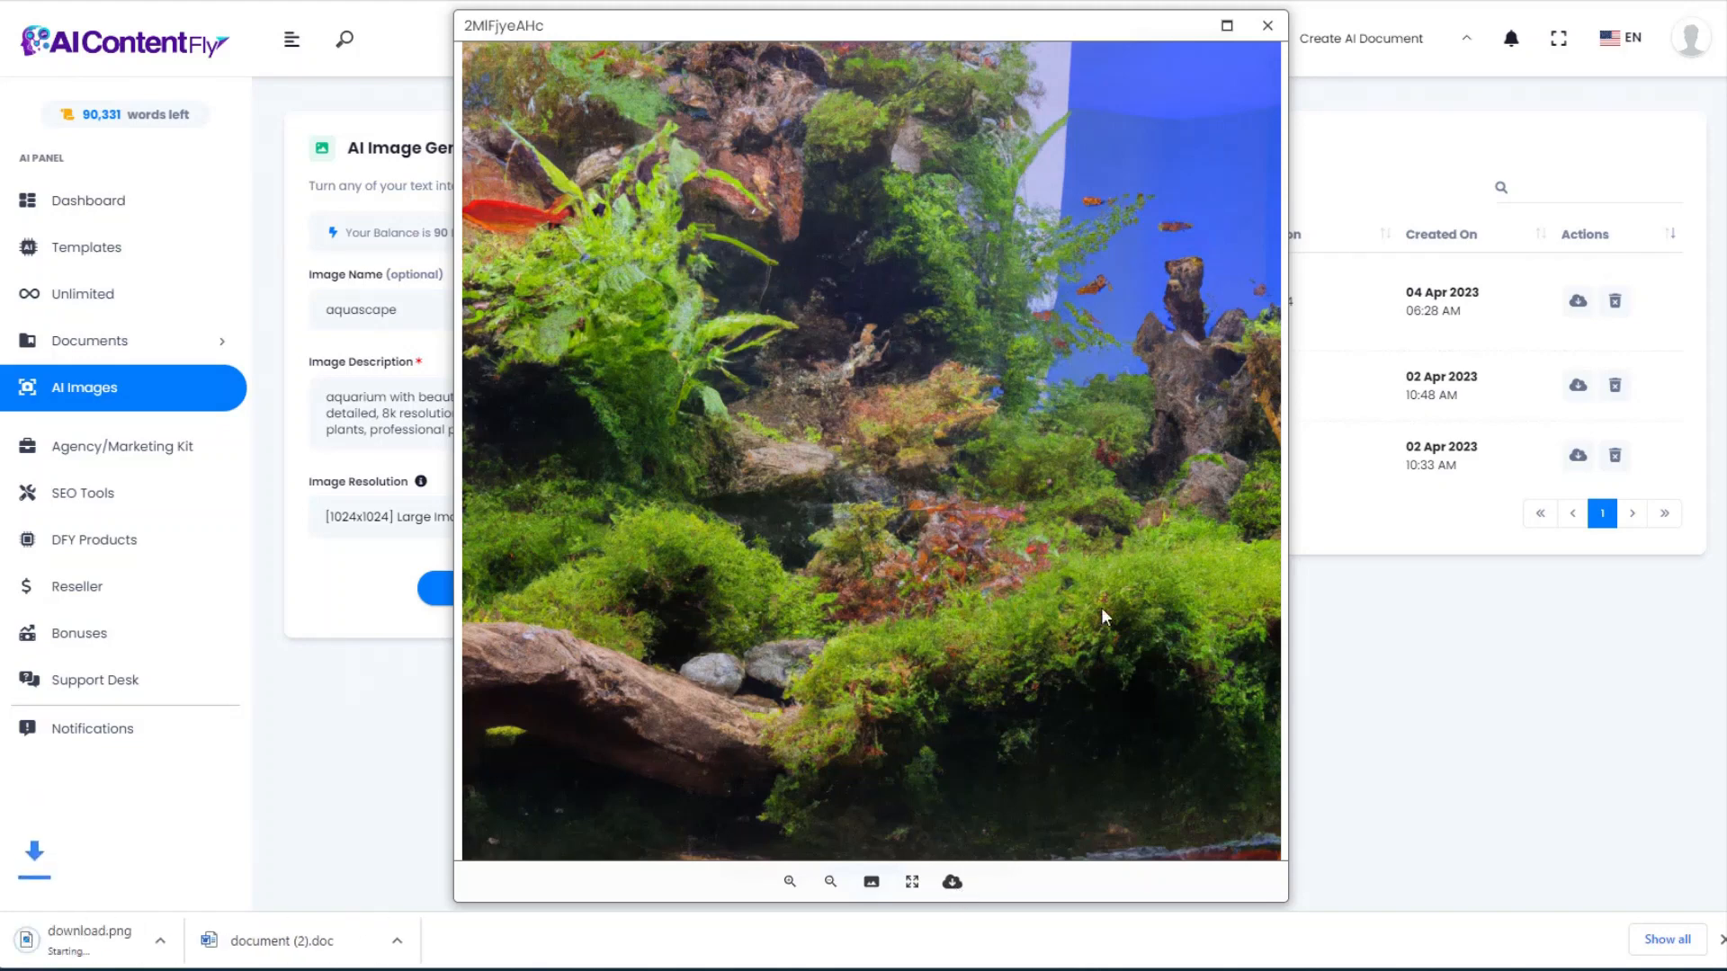
{"action": "left_click", "coordinate": [1267, 27]}
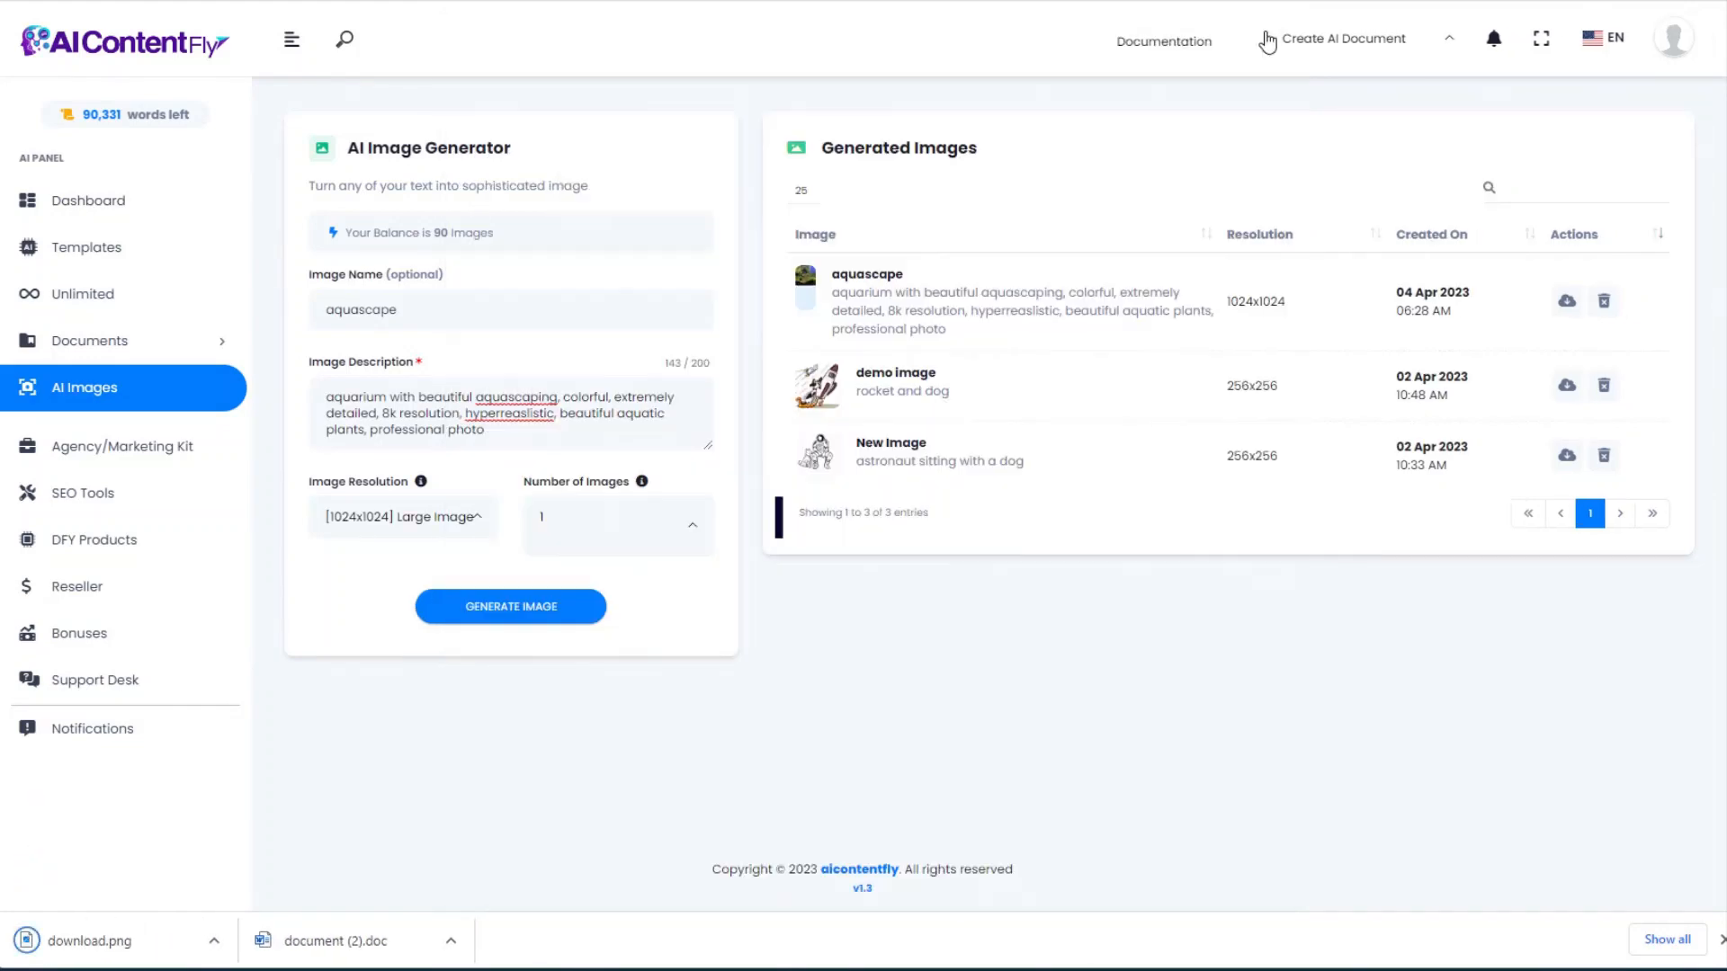
Step: Generate a watercolor-style aquascape image and download it as download (1).png
{"action": "left_click", "coordinate": [525, 423]}
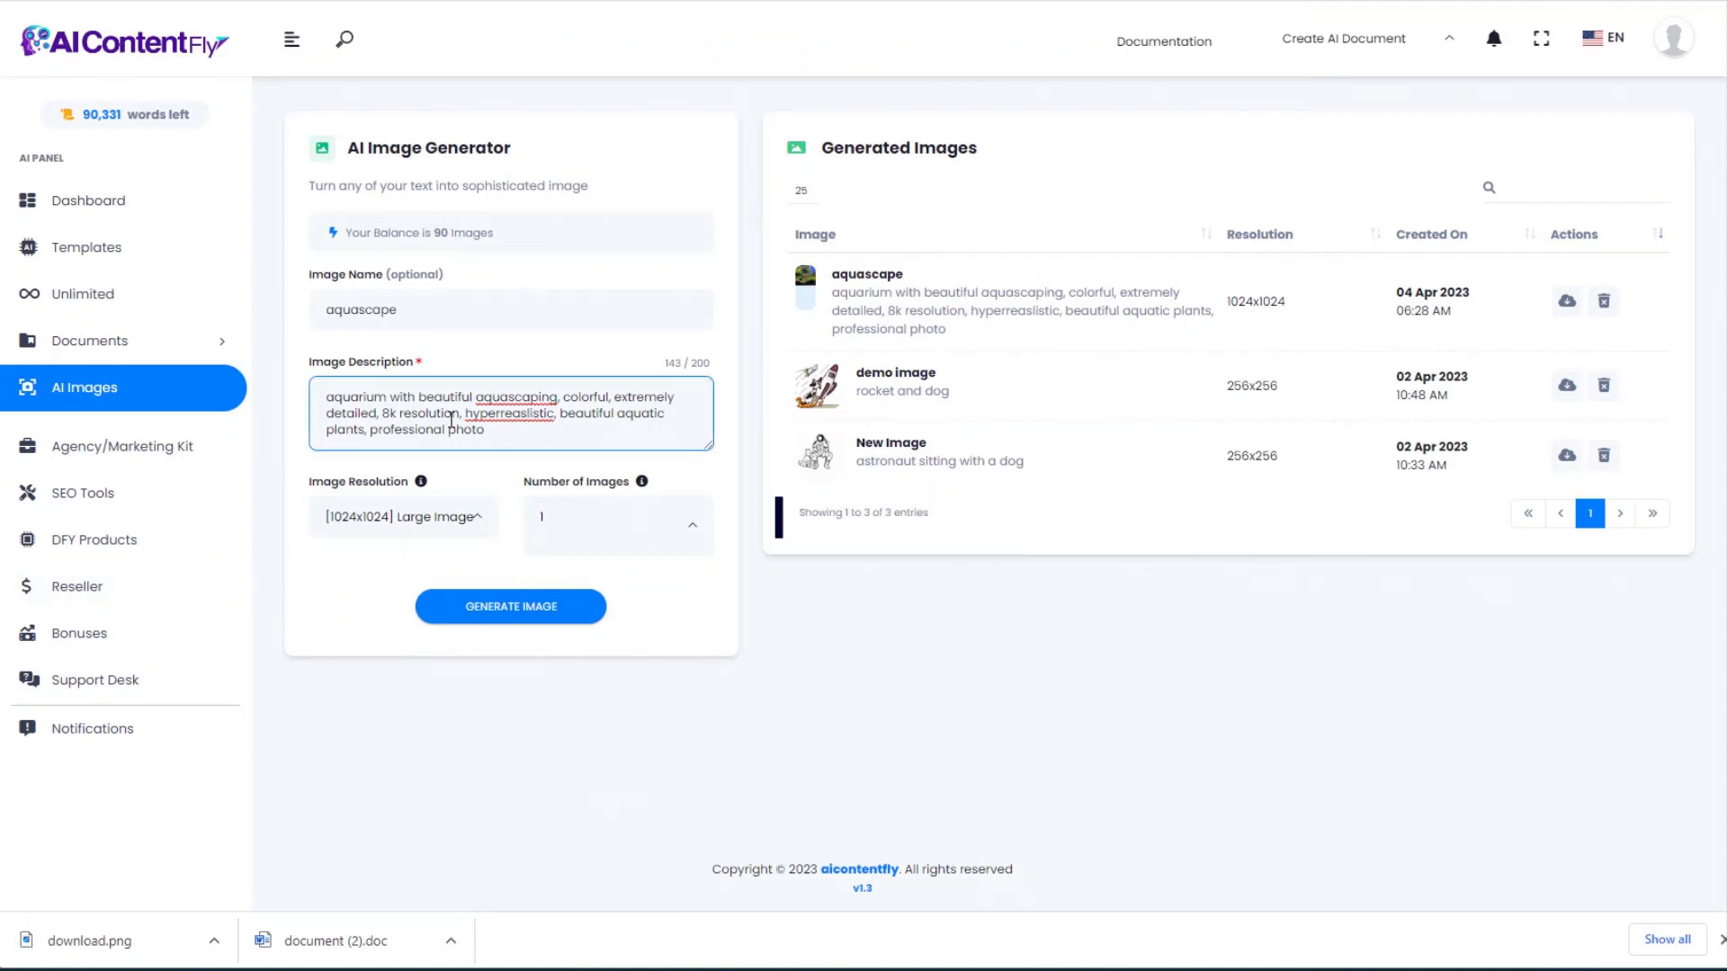
{"action": "key", "text": "ctrl+a"}
{"action": "key", "text": "ctrl+v"}
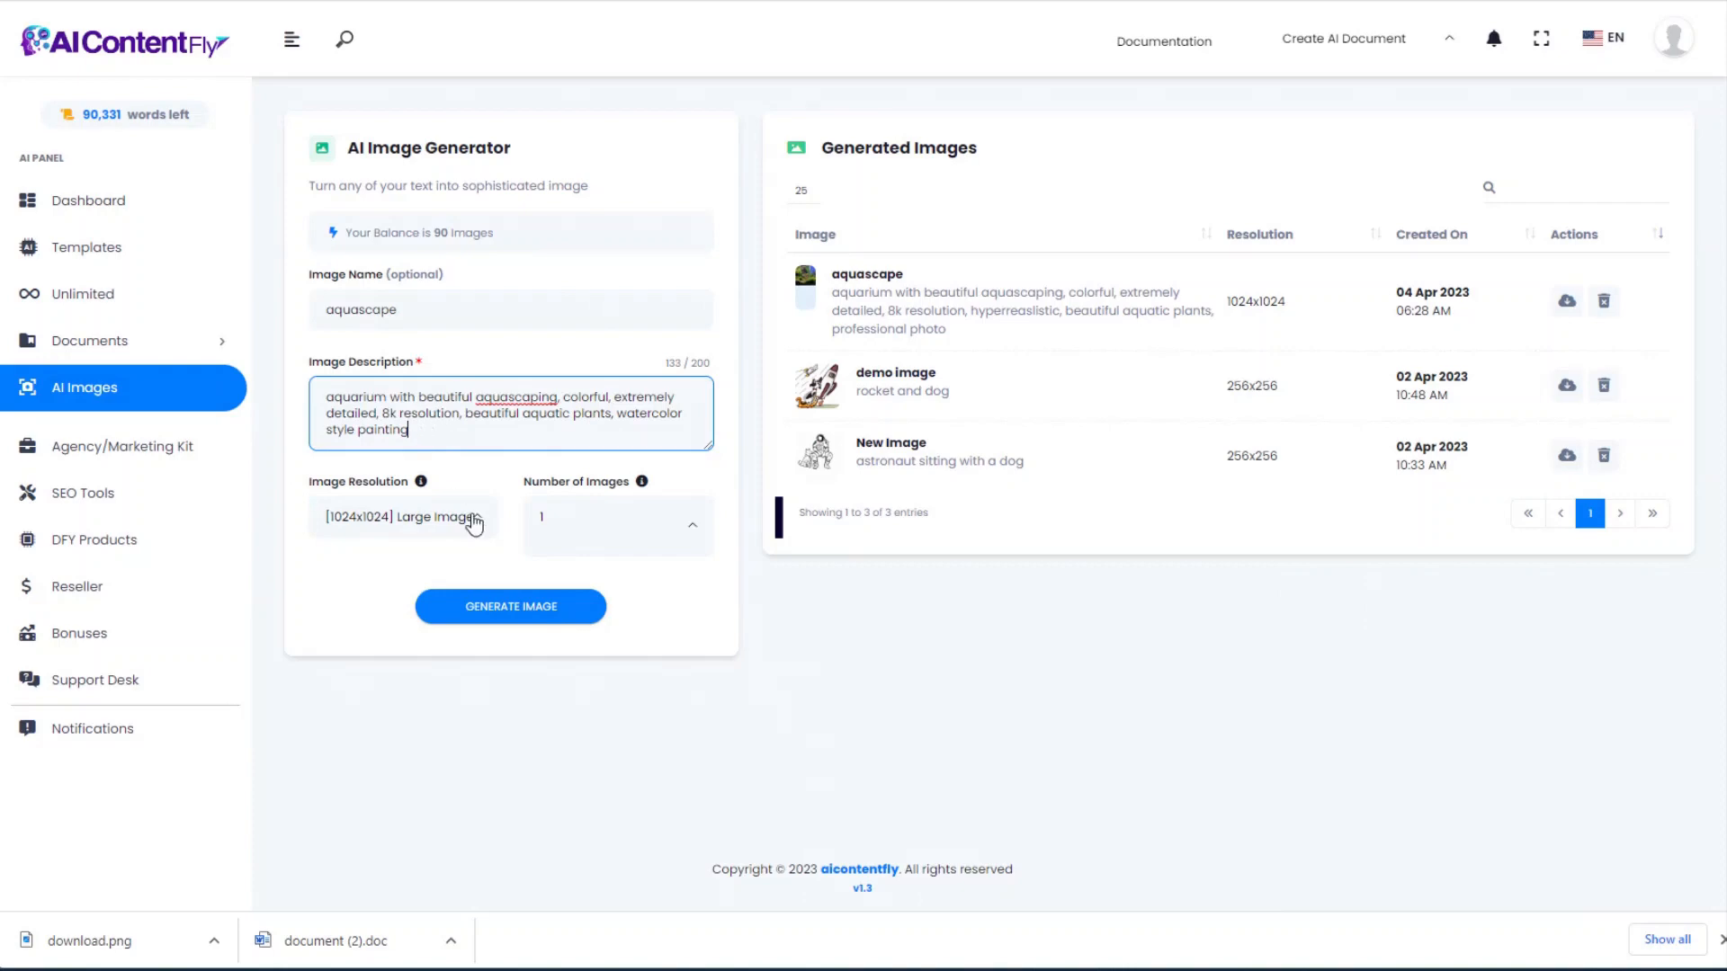
{"action": "left_click", "coordinate": [515, 608]}
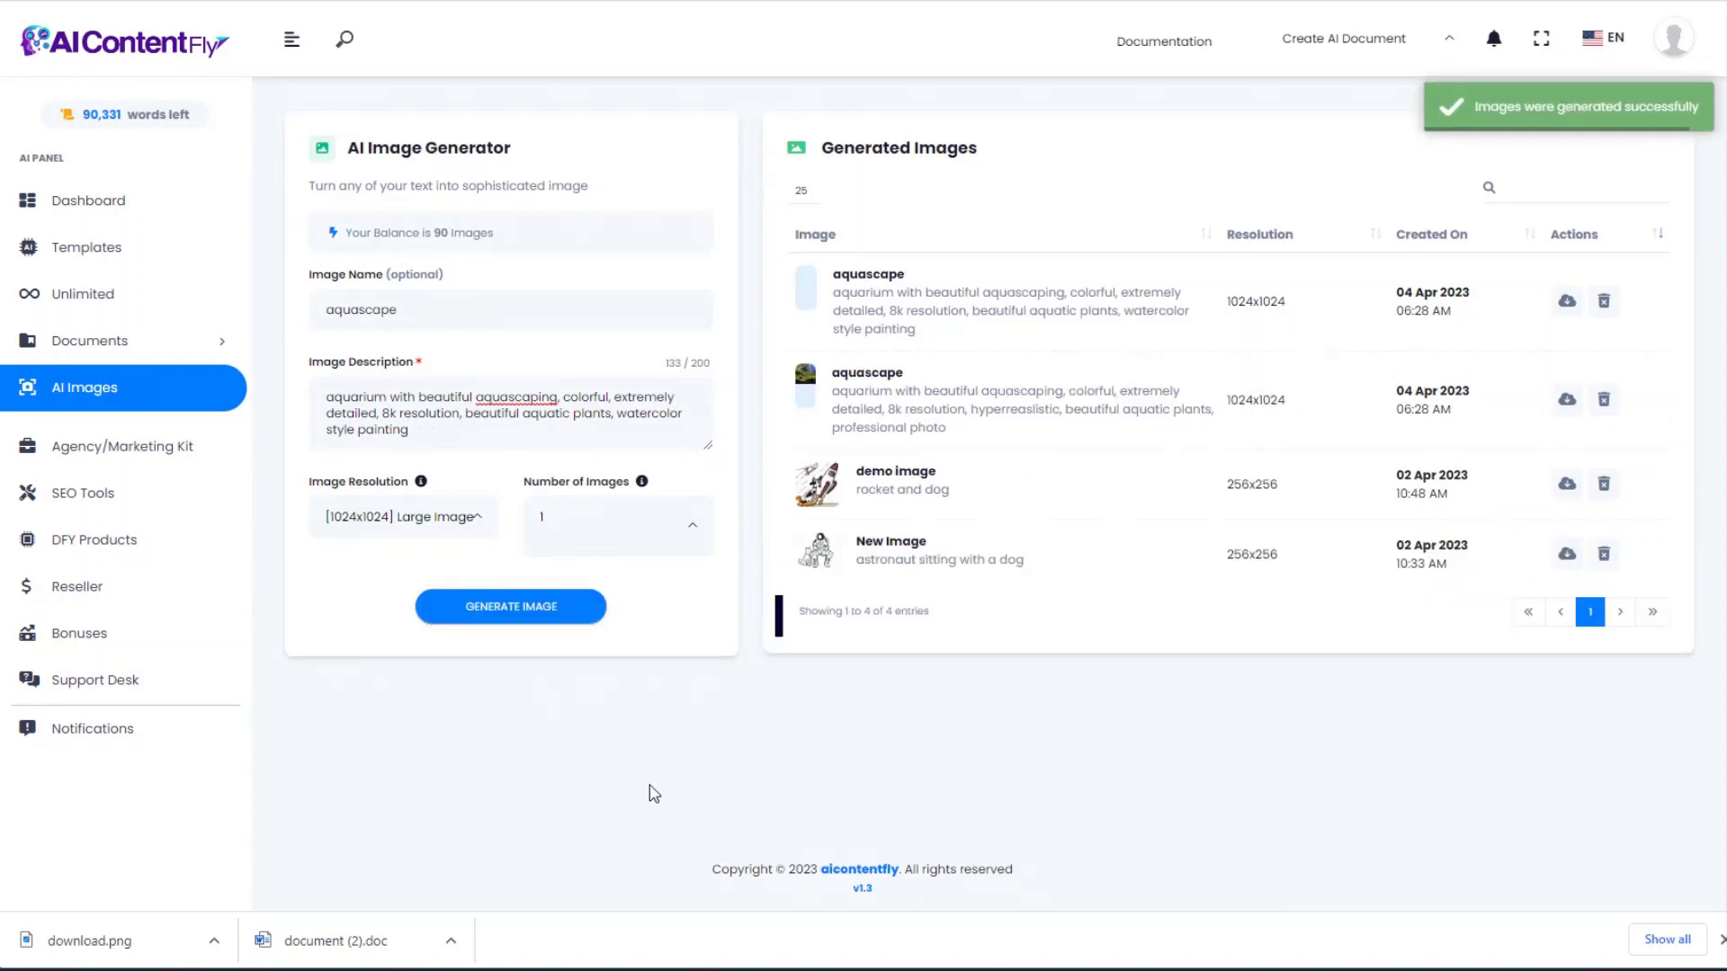
{"action": "left_click", "coordinate": [872, 276]}
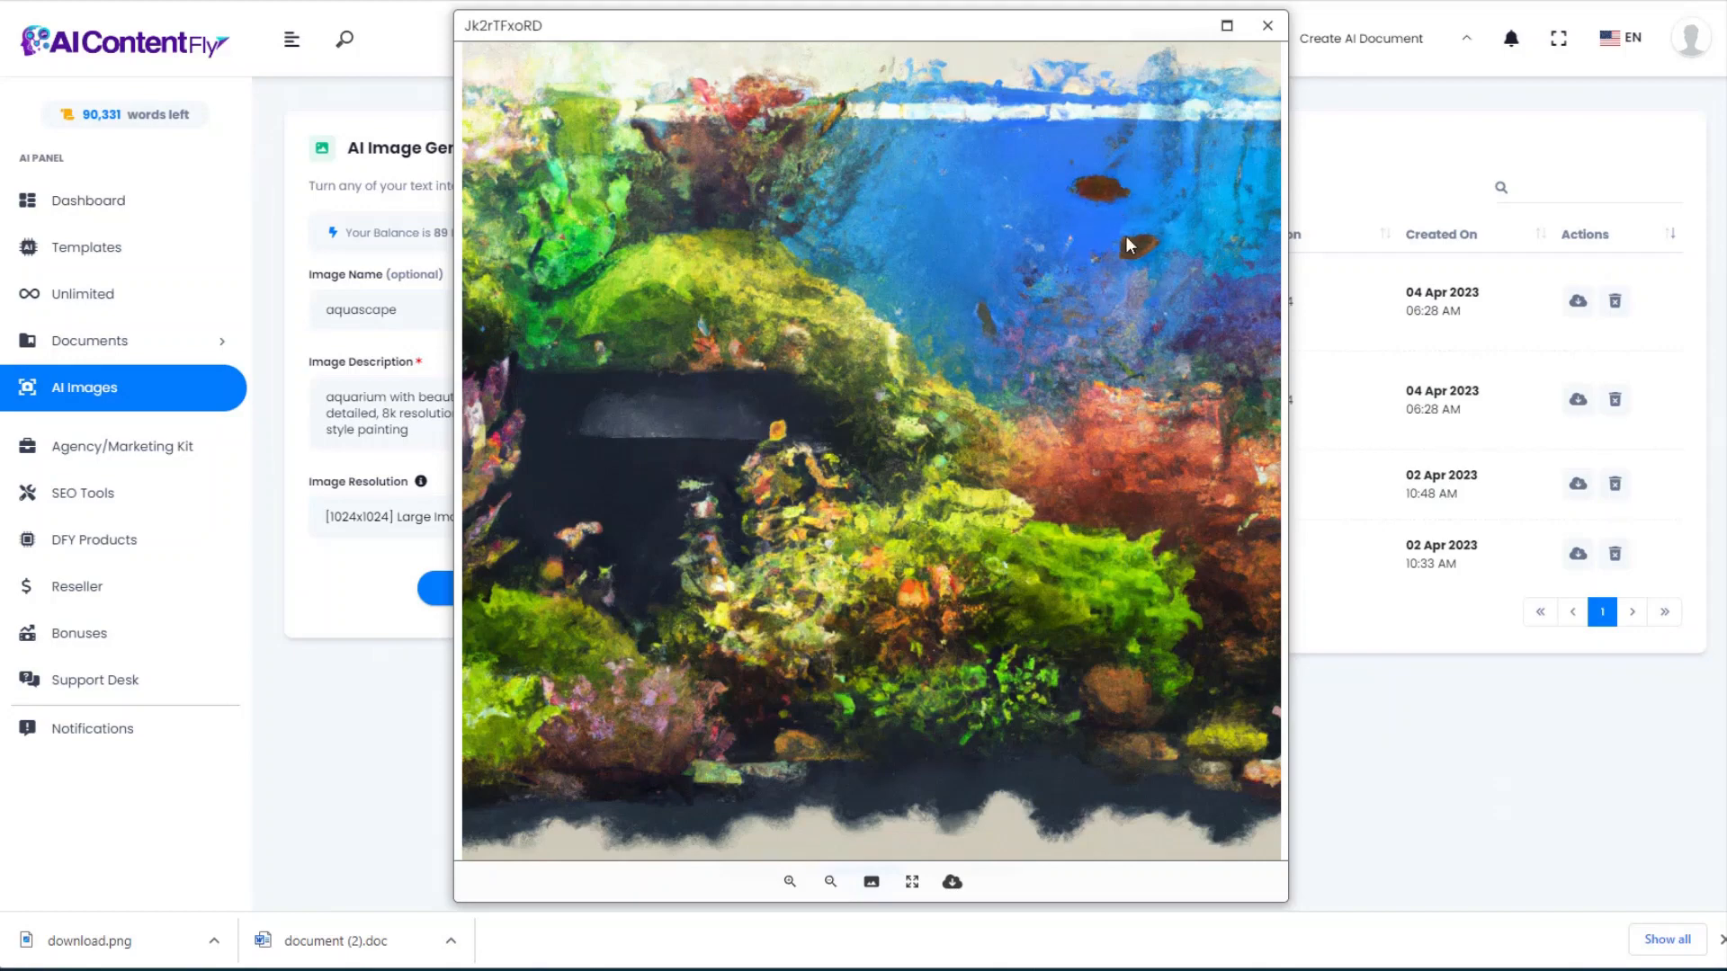
{"action": "left_click", "coordinate": [952, 881]}
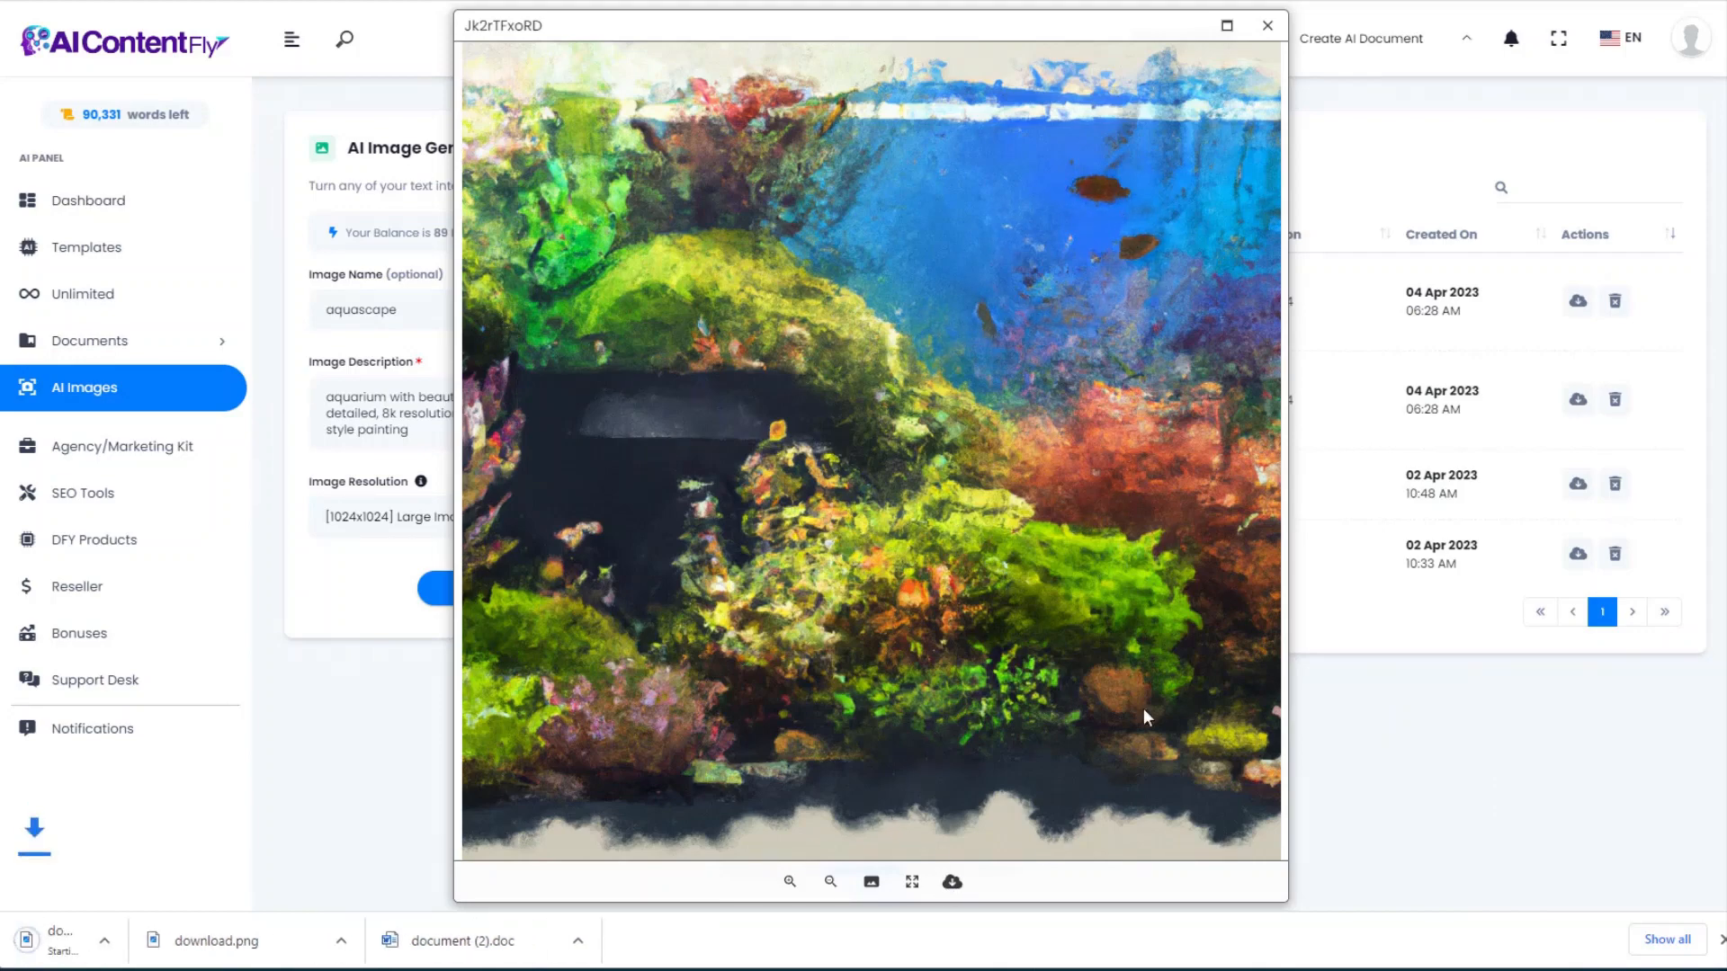
{"action": "left_click", "coordinate": [1267, 25]}
Step: Generate a Monet oil-painting aquascape image from a new description and download it as download (2).png
{"action": "left_click_drag", "start_coordinate": [410, 430], "coordinate": [208, 379]}
{"action": "type", "text": "aquarium with beautiful aquascaping, colorful, 8k resolution, beautiful aquatic plants, in the style of monet impressionist oil painting"}
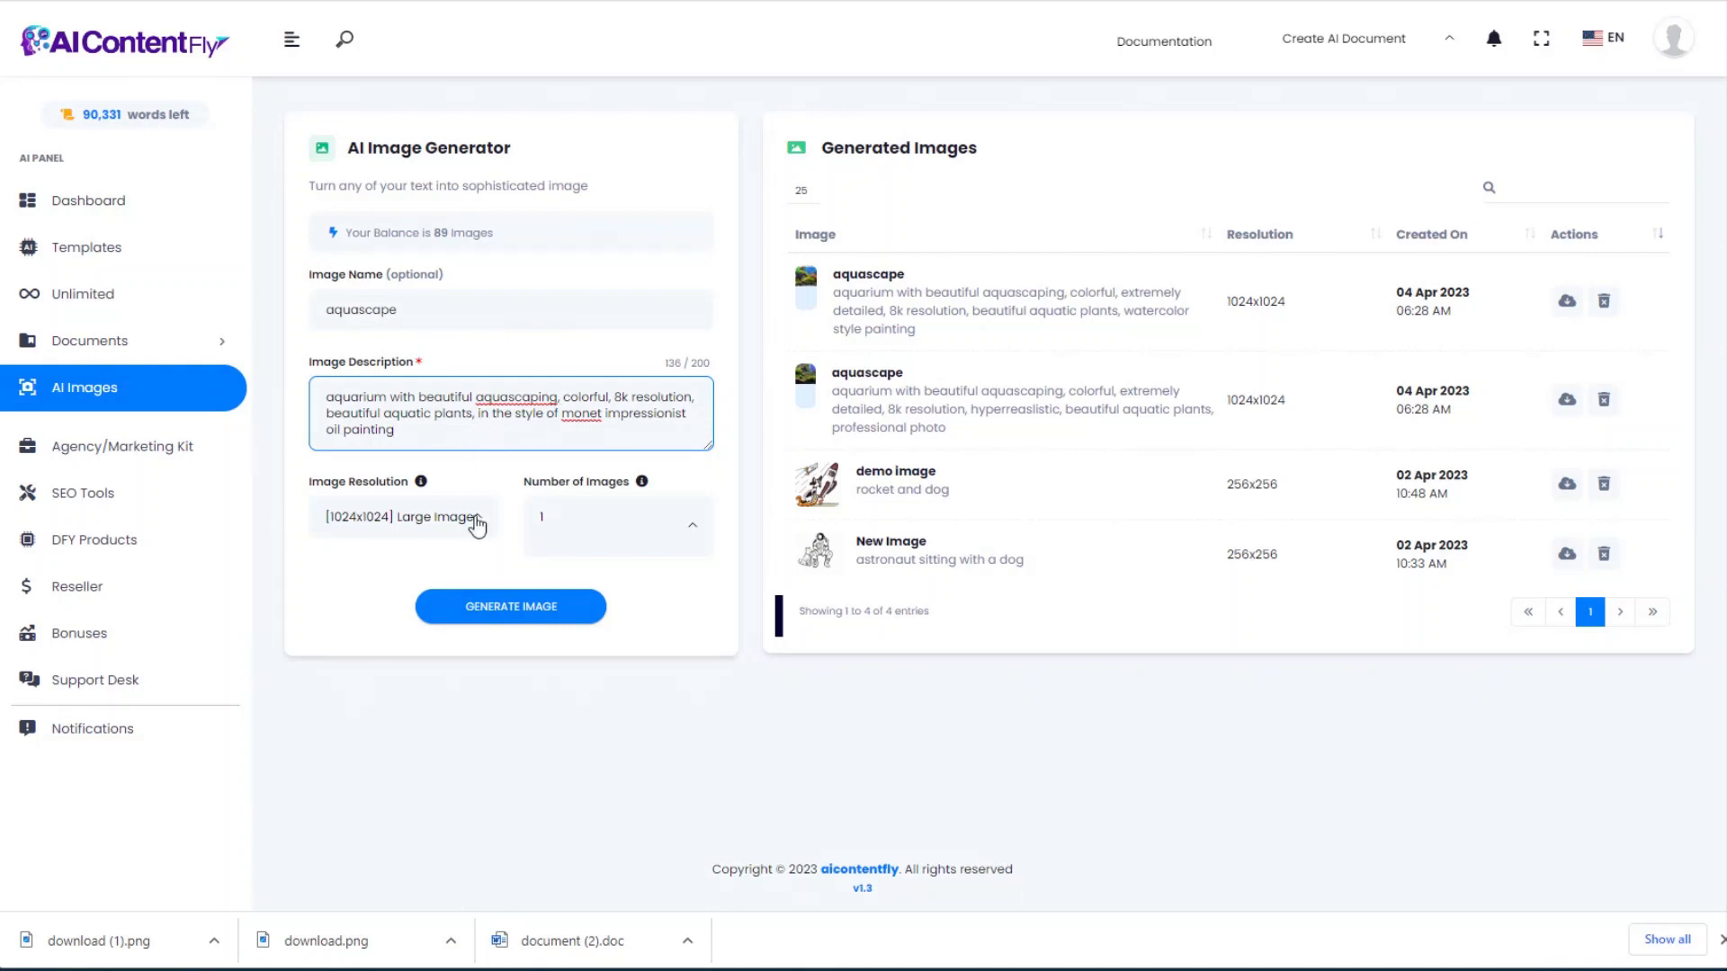
{"action": "left_click", "coordinate": [506, 610]}
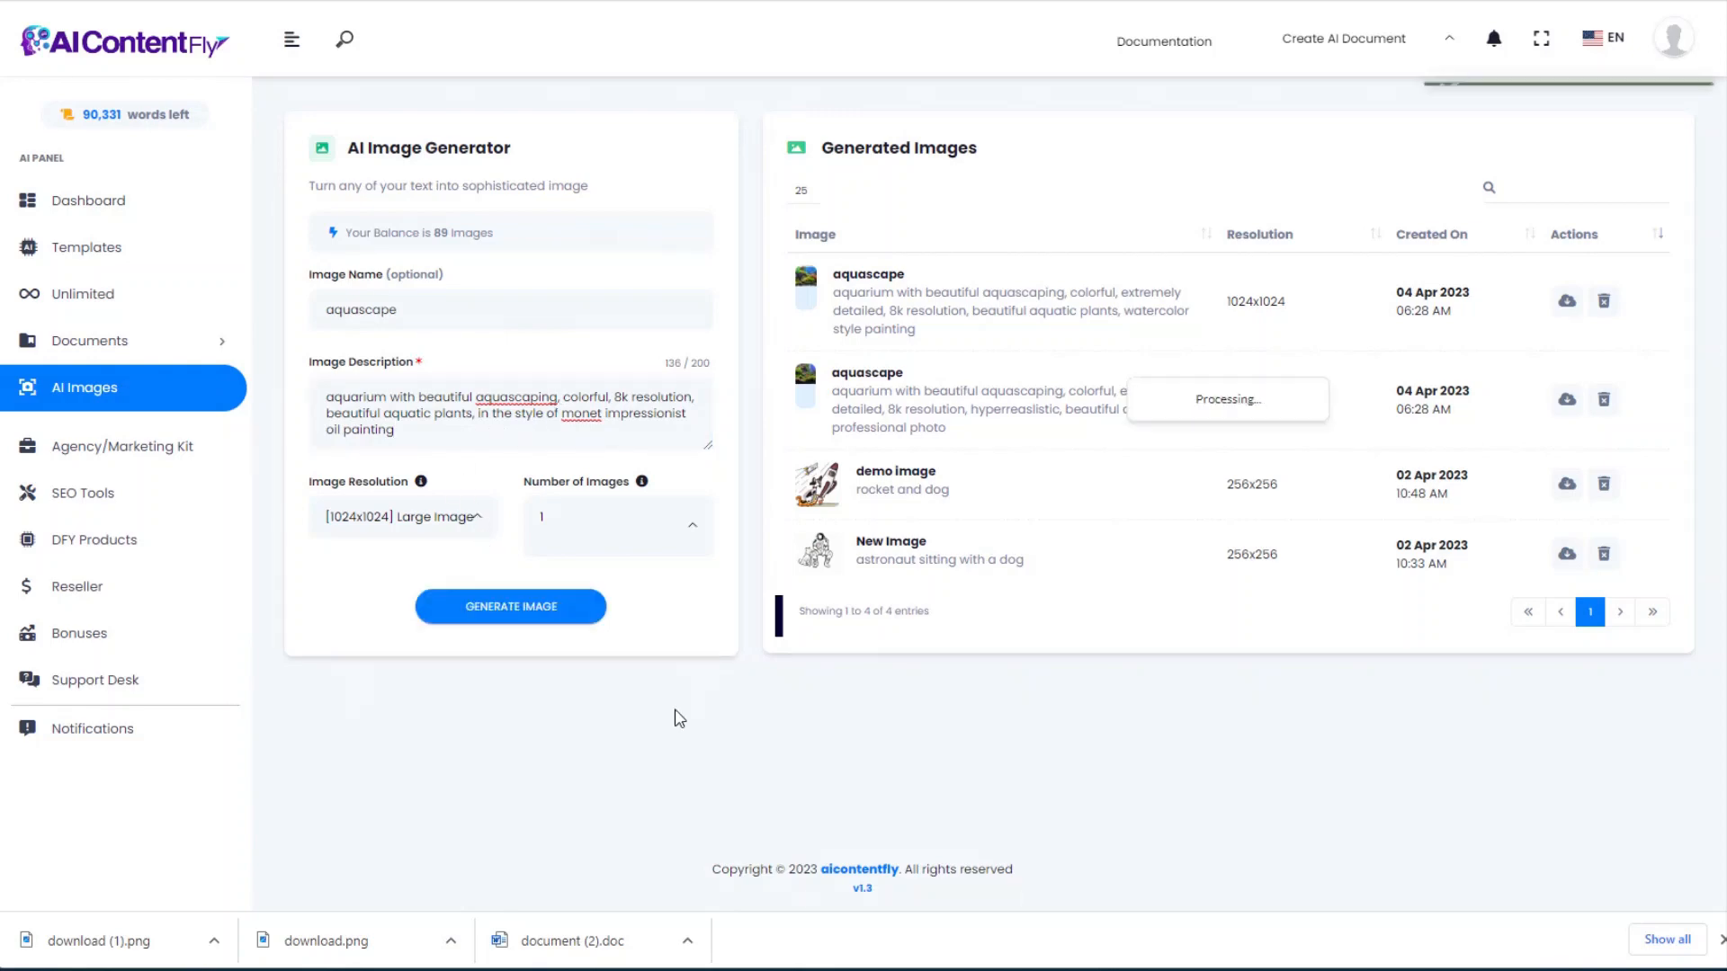
{"action": "left_click", "coordinate": [877, 278]}
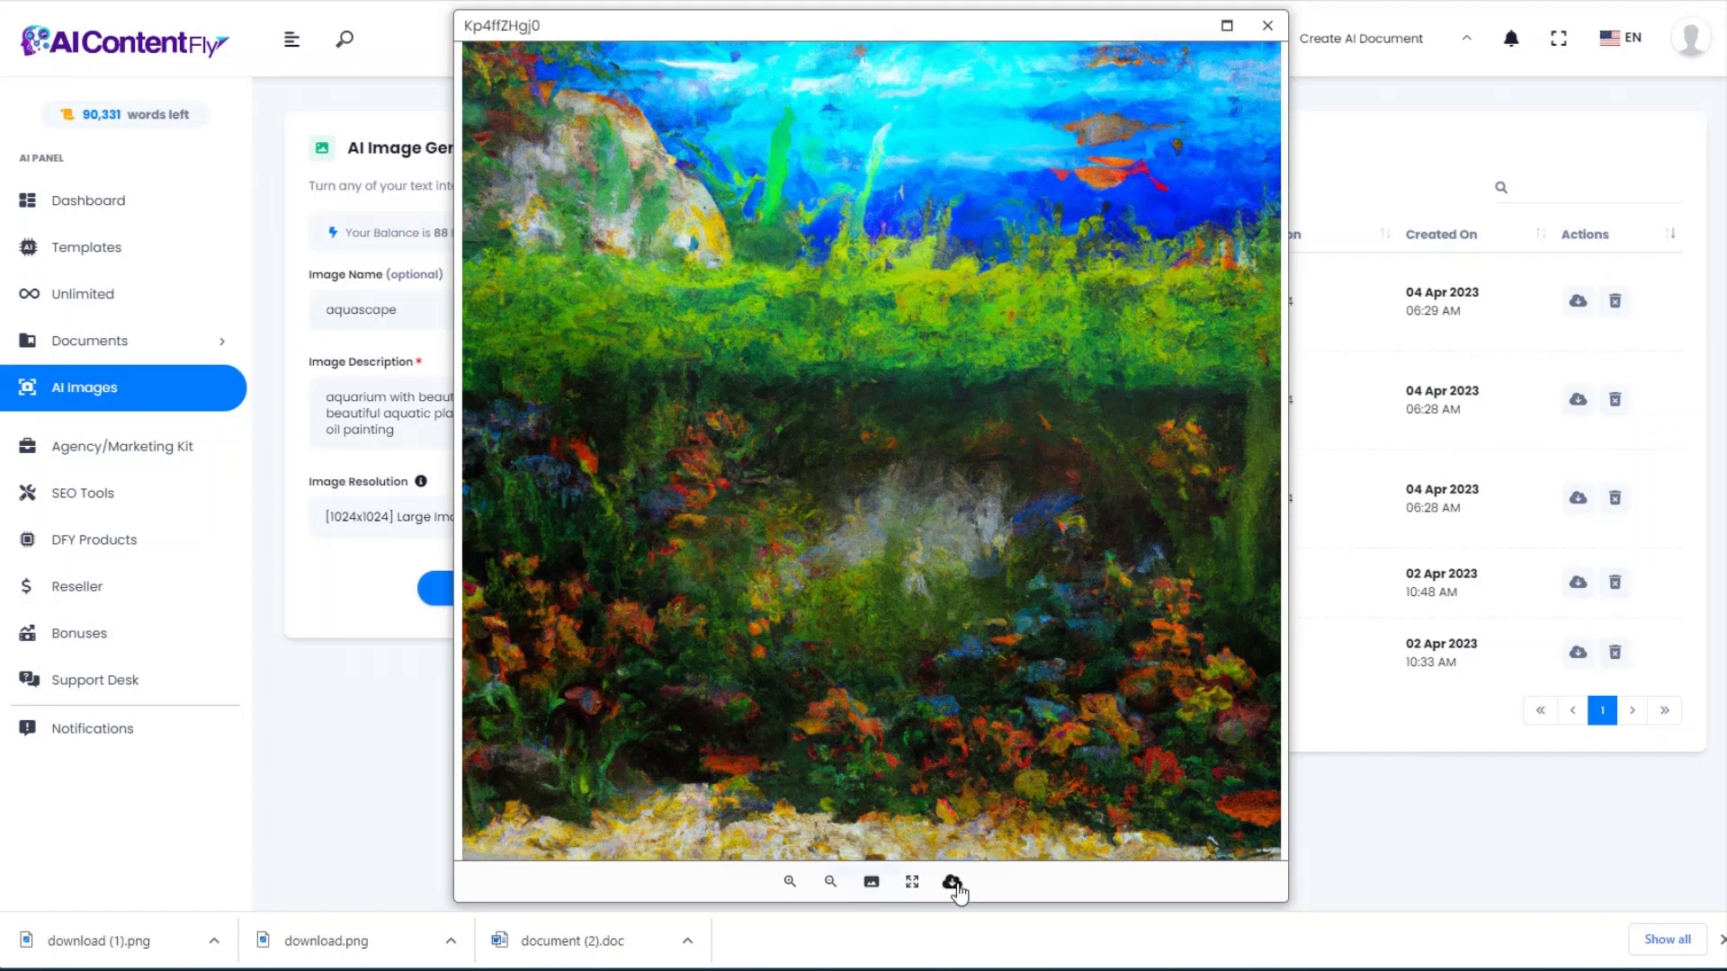
{"action": "left_click", "coordinate": [952, 884]}
{"action": "left_click", "coordinate": [1268, 27]}
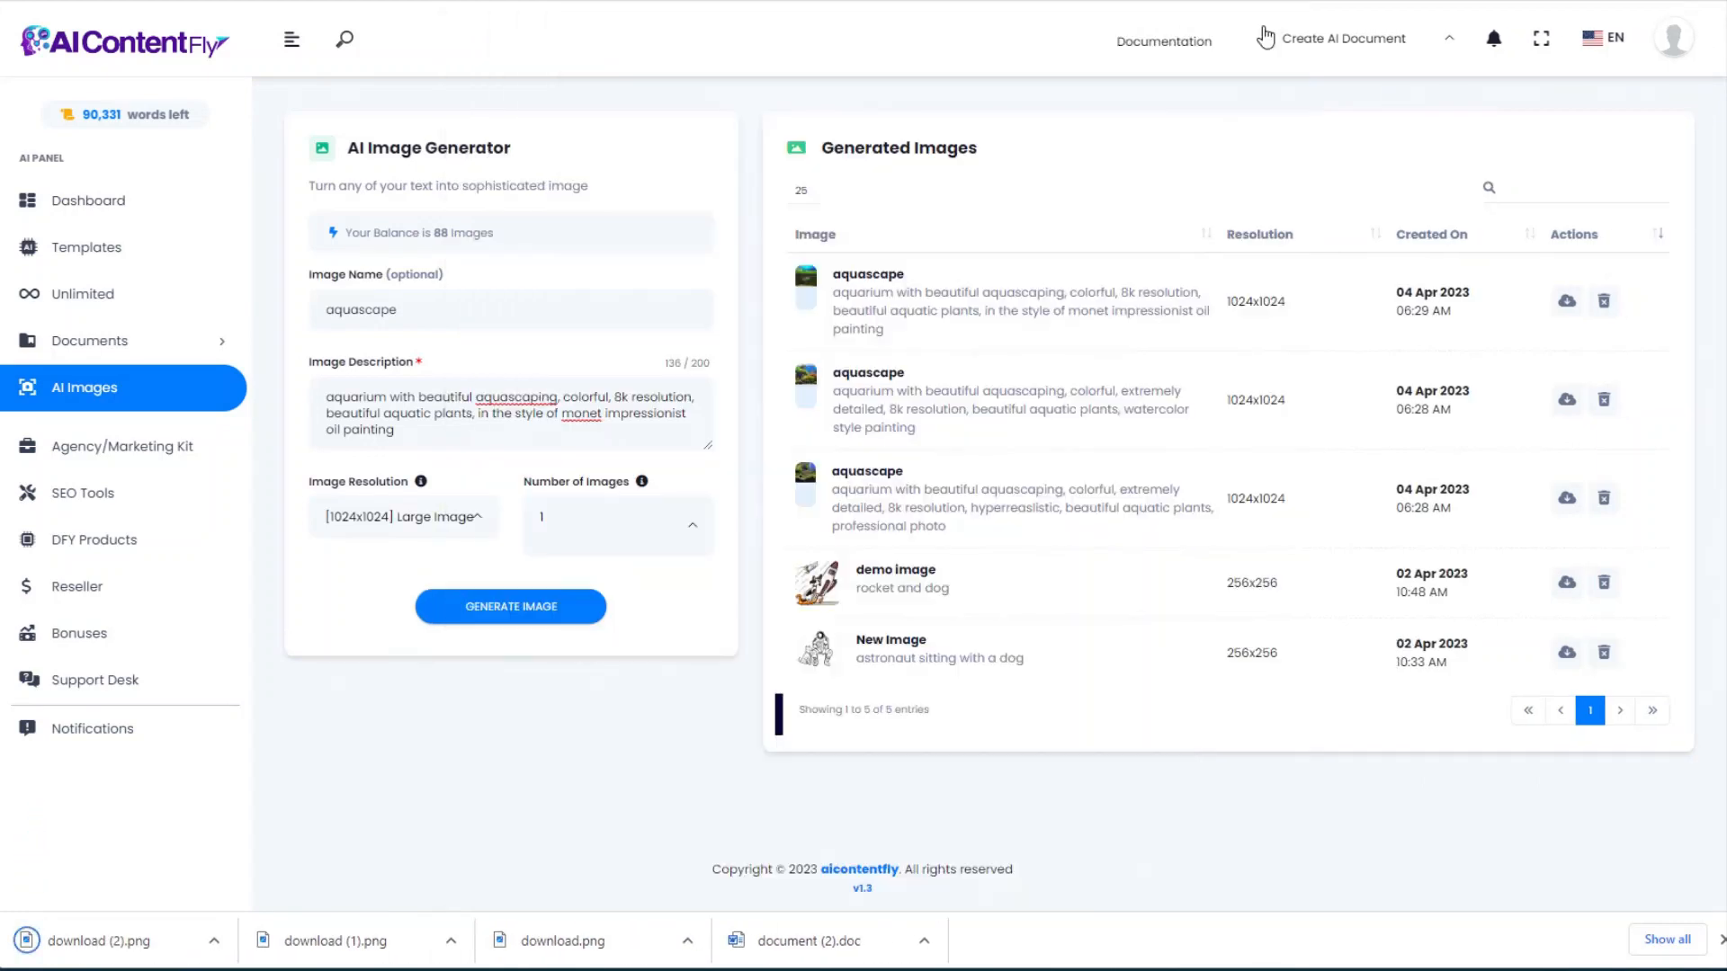
Step: Generate a happy crab-in-an-aquarium illustration and download it as download (3).png
{"action": "left_click_drag", "start_coordinate": [415, 433], "coordinate": [275, 372]}
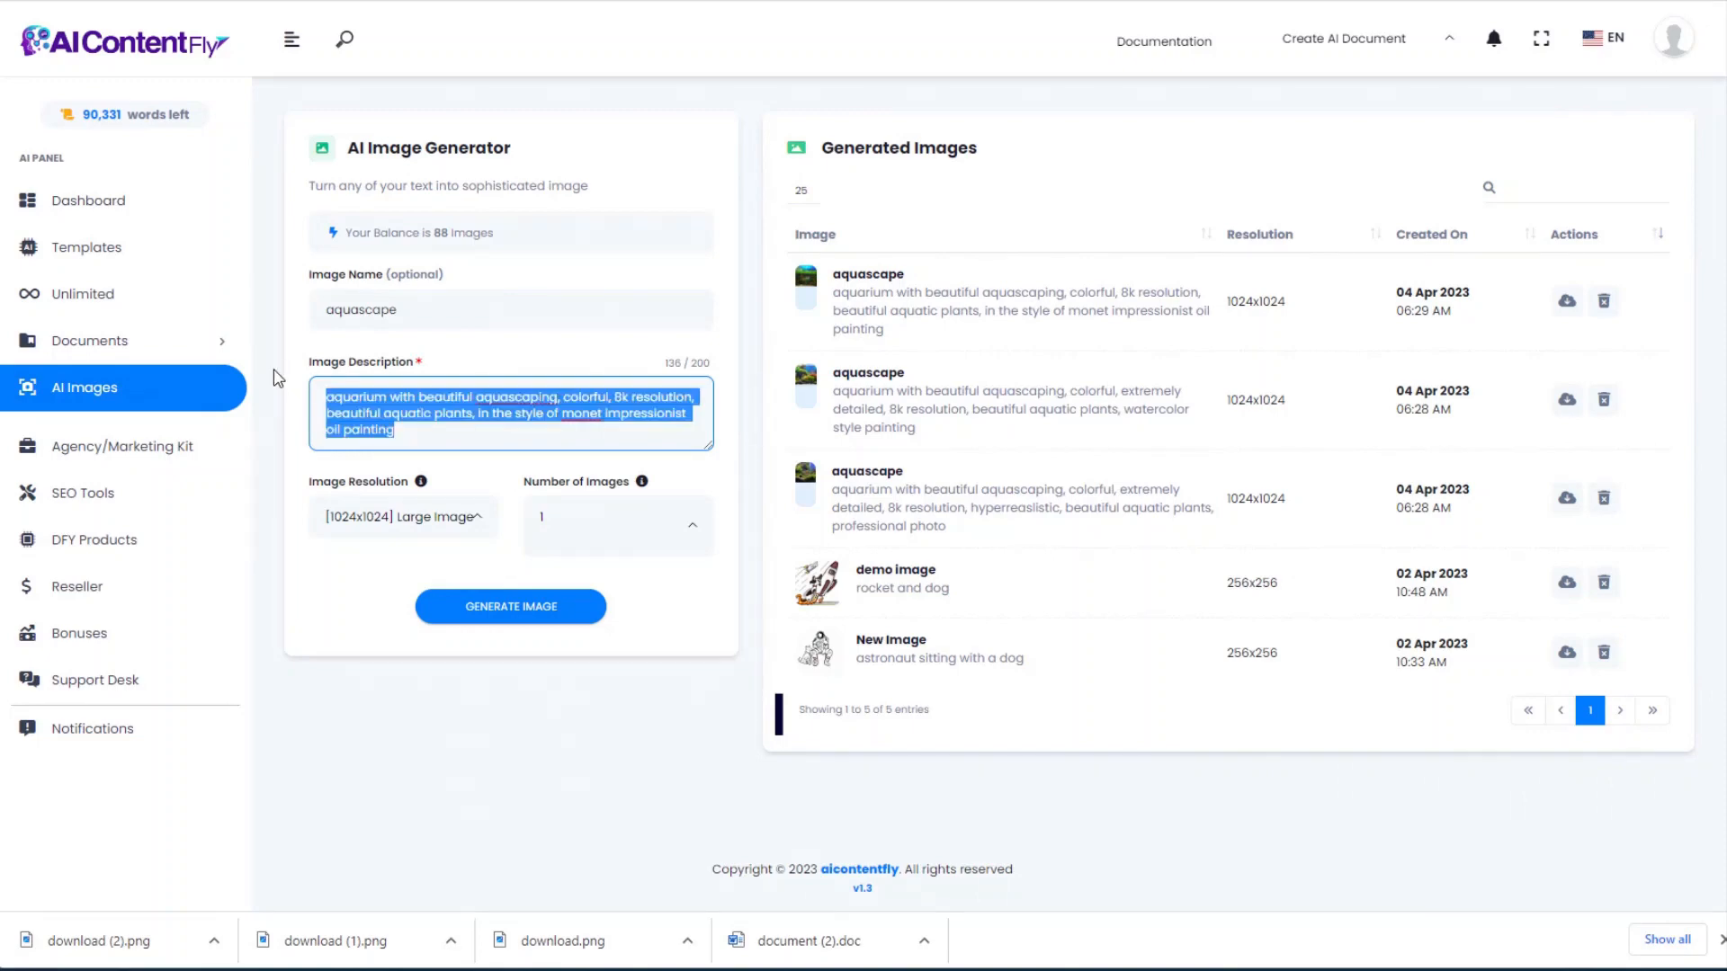
{"action": "type", "text": "children's book illustration of a happy crab living in an aquarium, with aquascape plants in aquarium, colorful, painting style"}
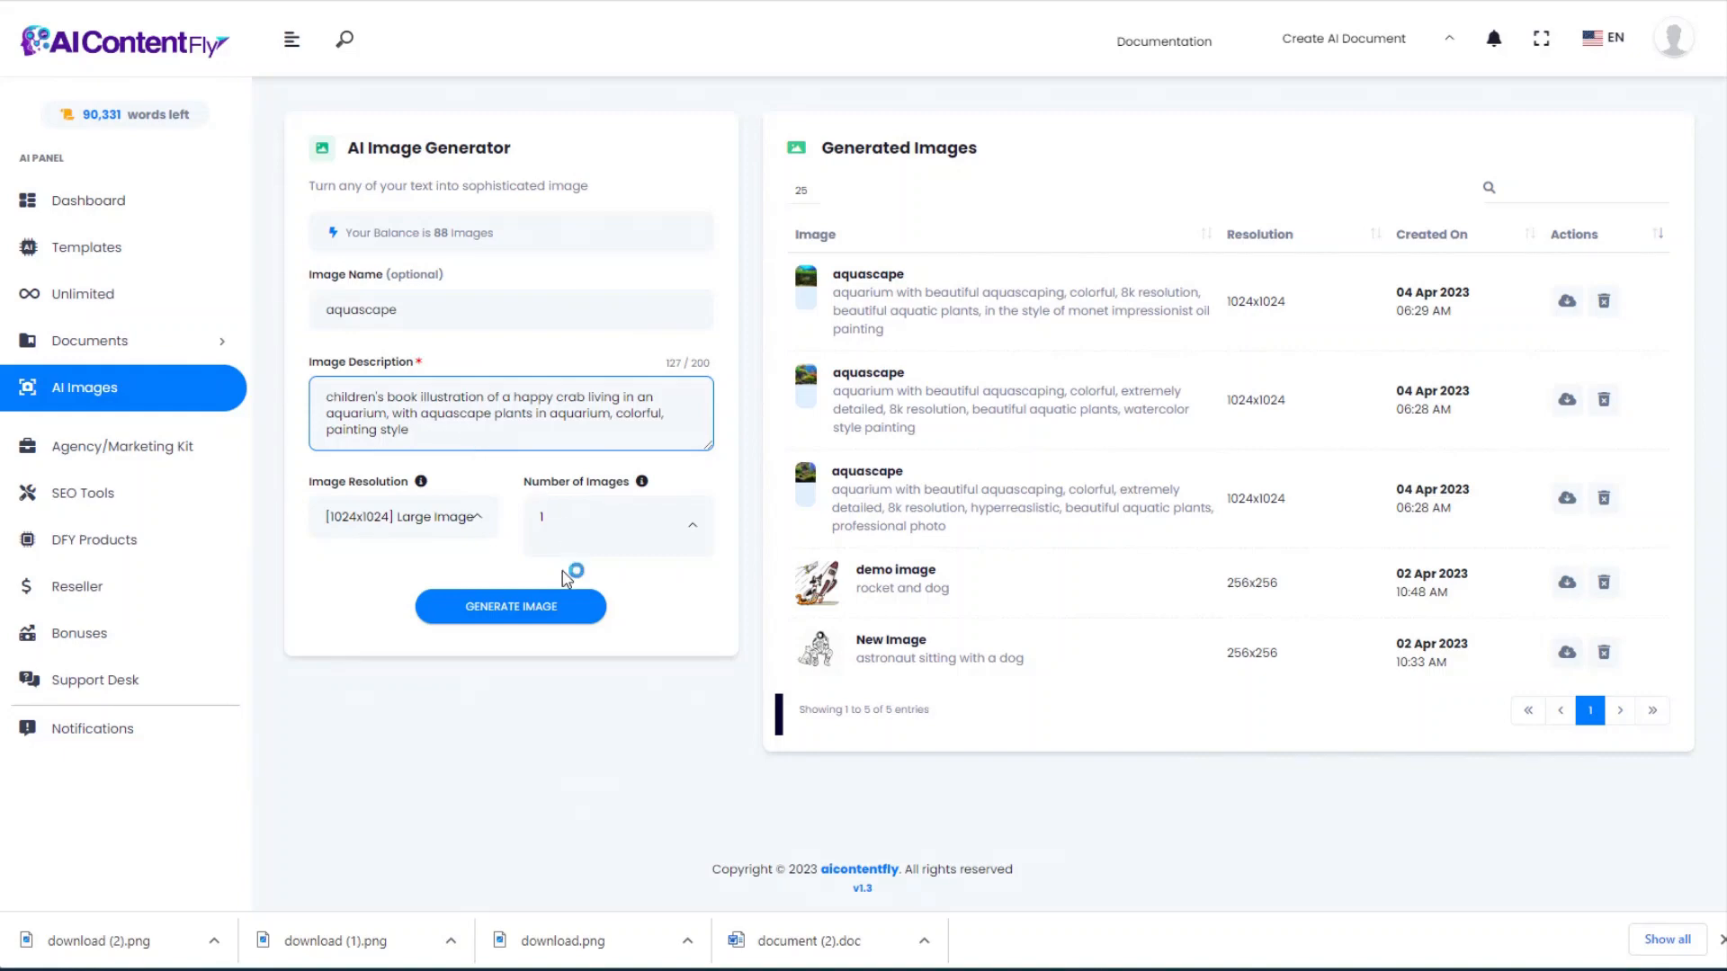
{"action": "left_click", "coordinate": [519, 609]}
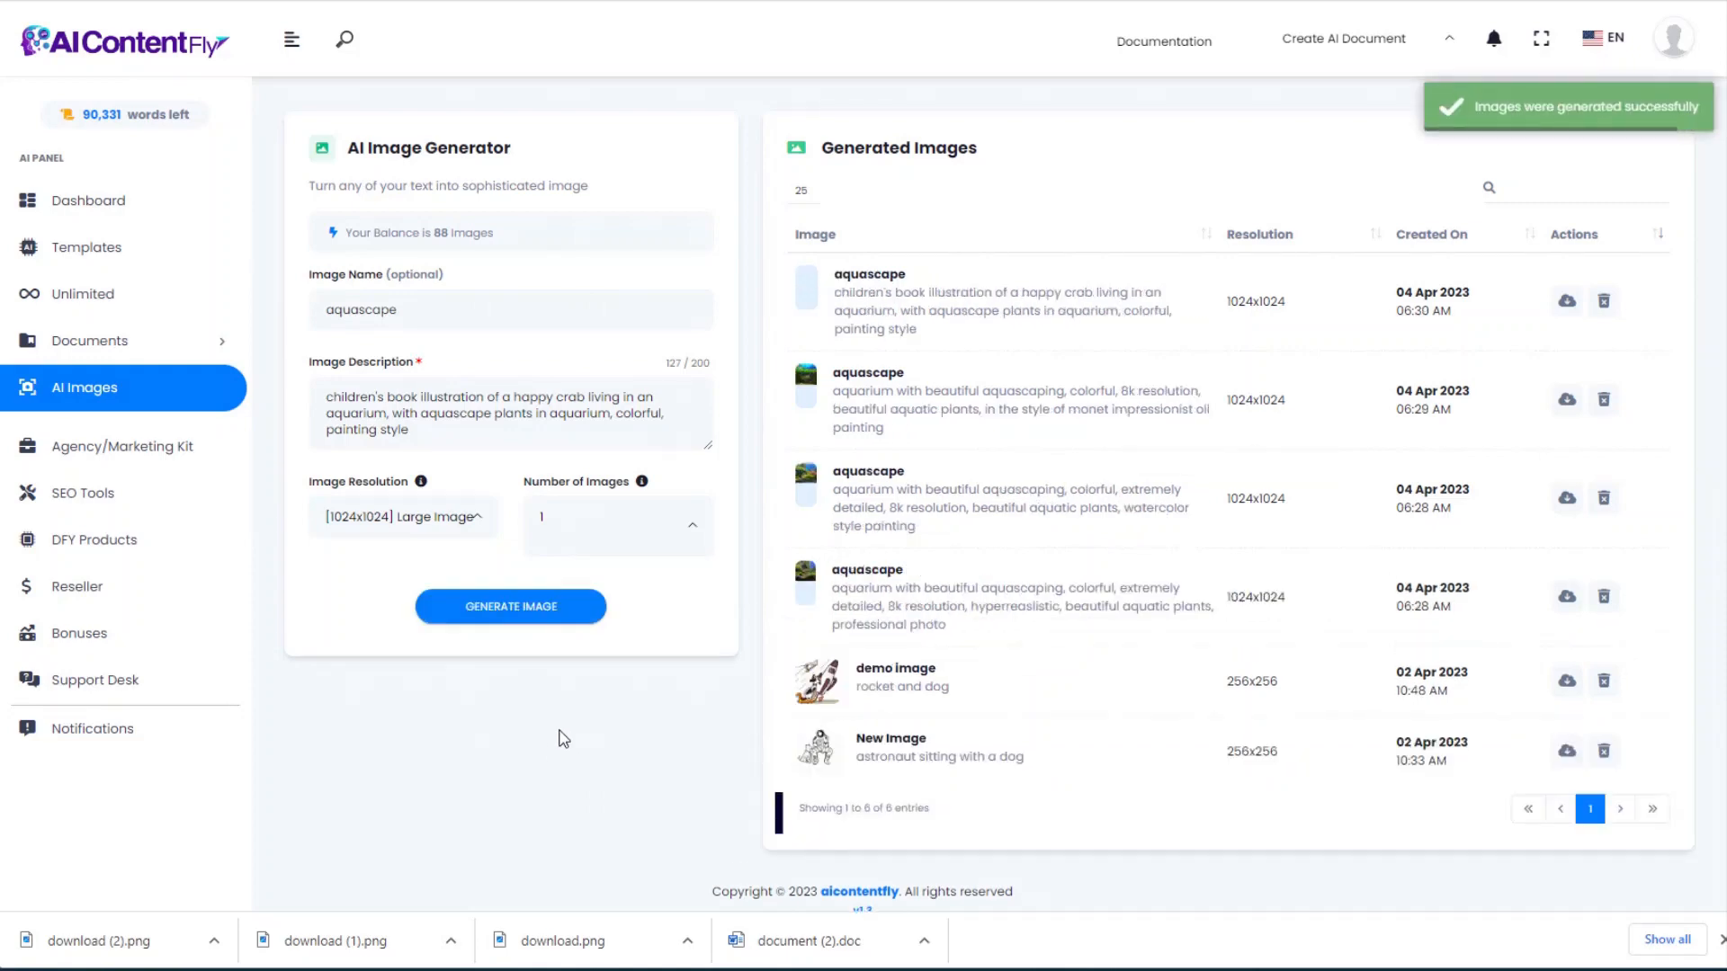
{"action": "left_click", "coordinate": [708, 435]}
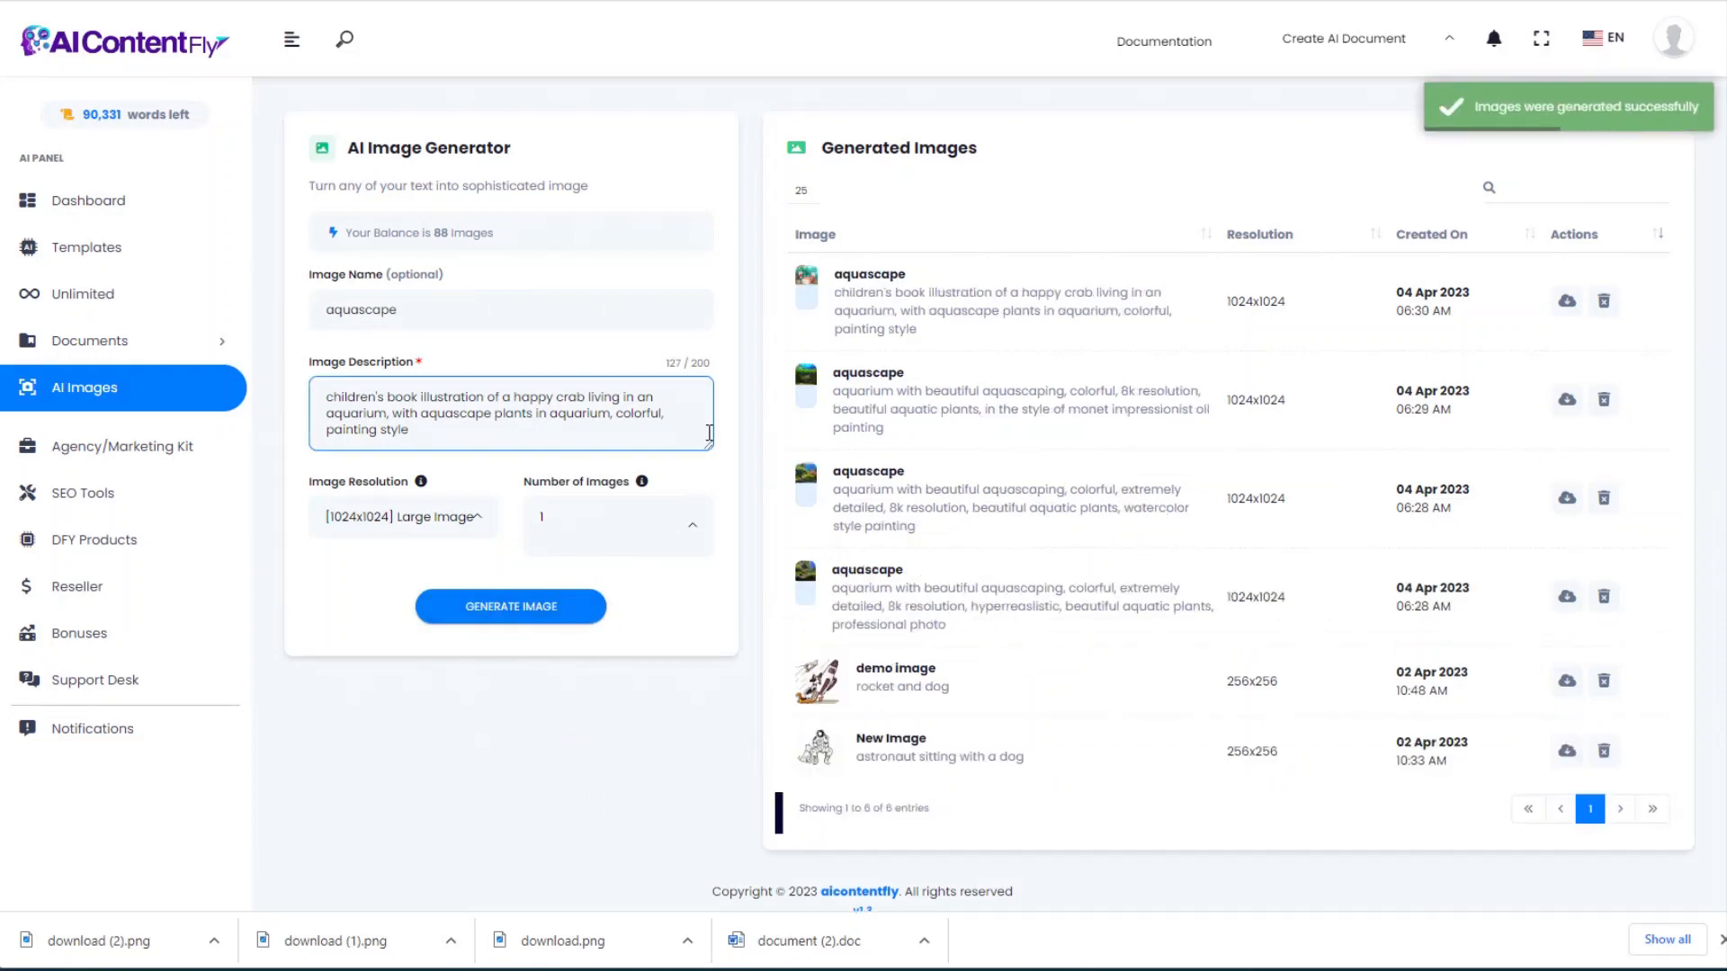
{"action": "left_click", "coordinate": [885, 277]}
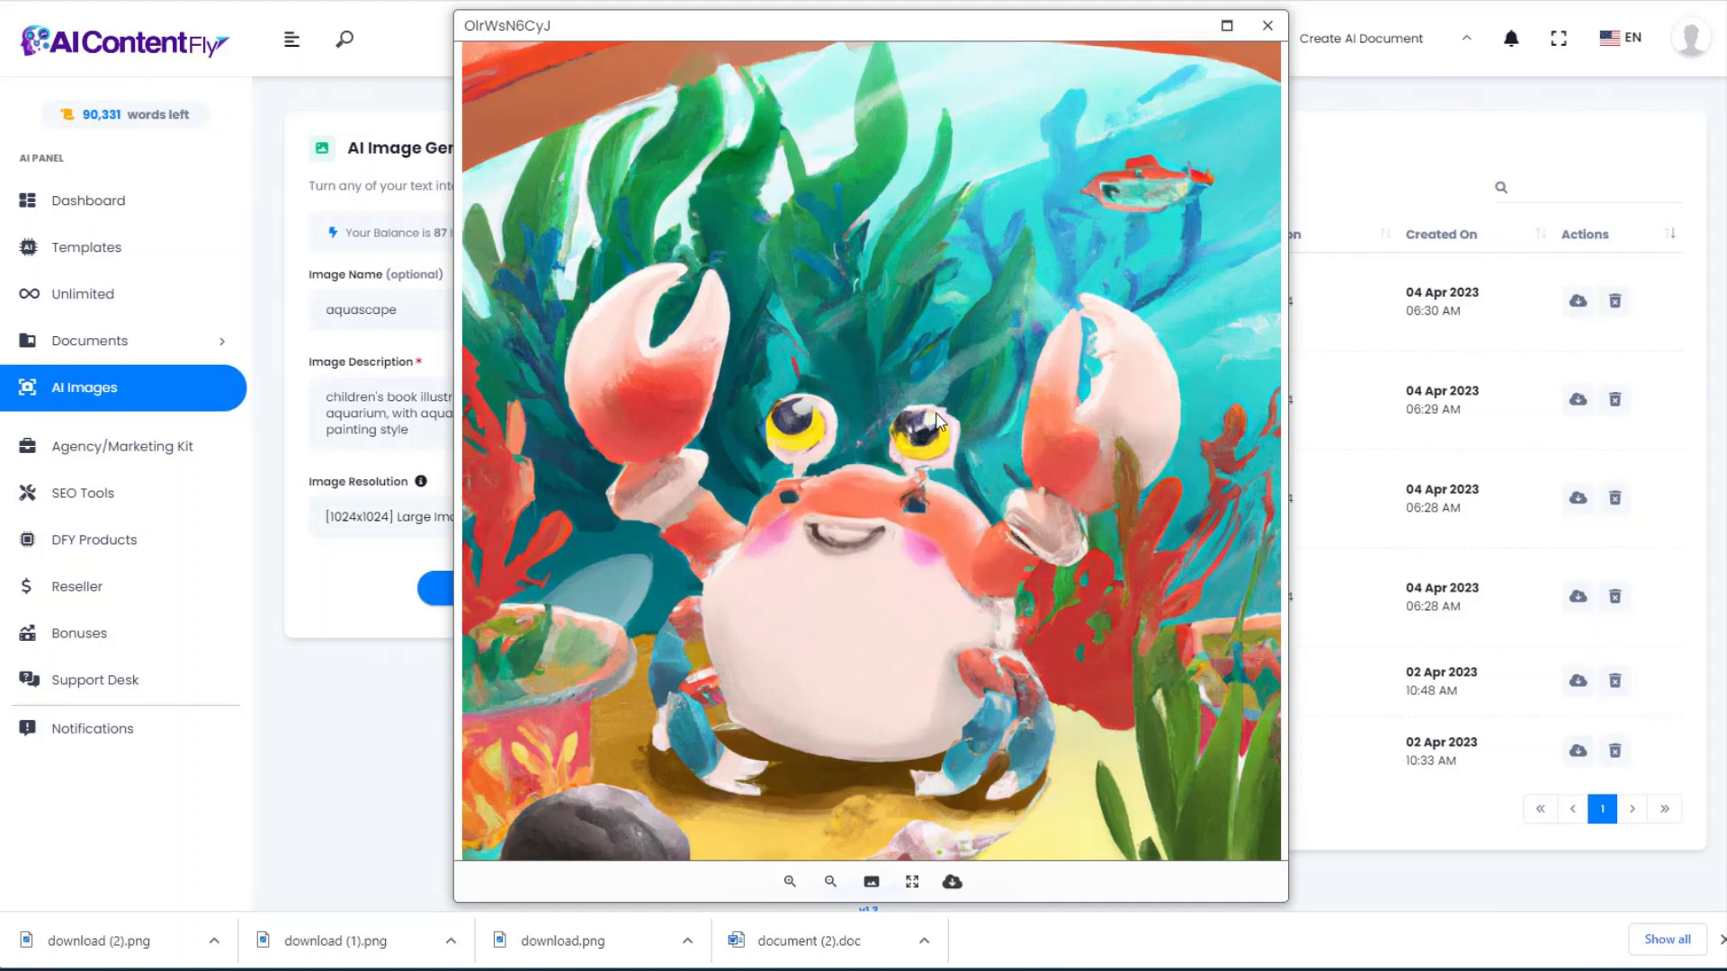
{"action": "left_click", "coordinate": [951, 884]}
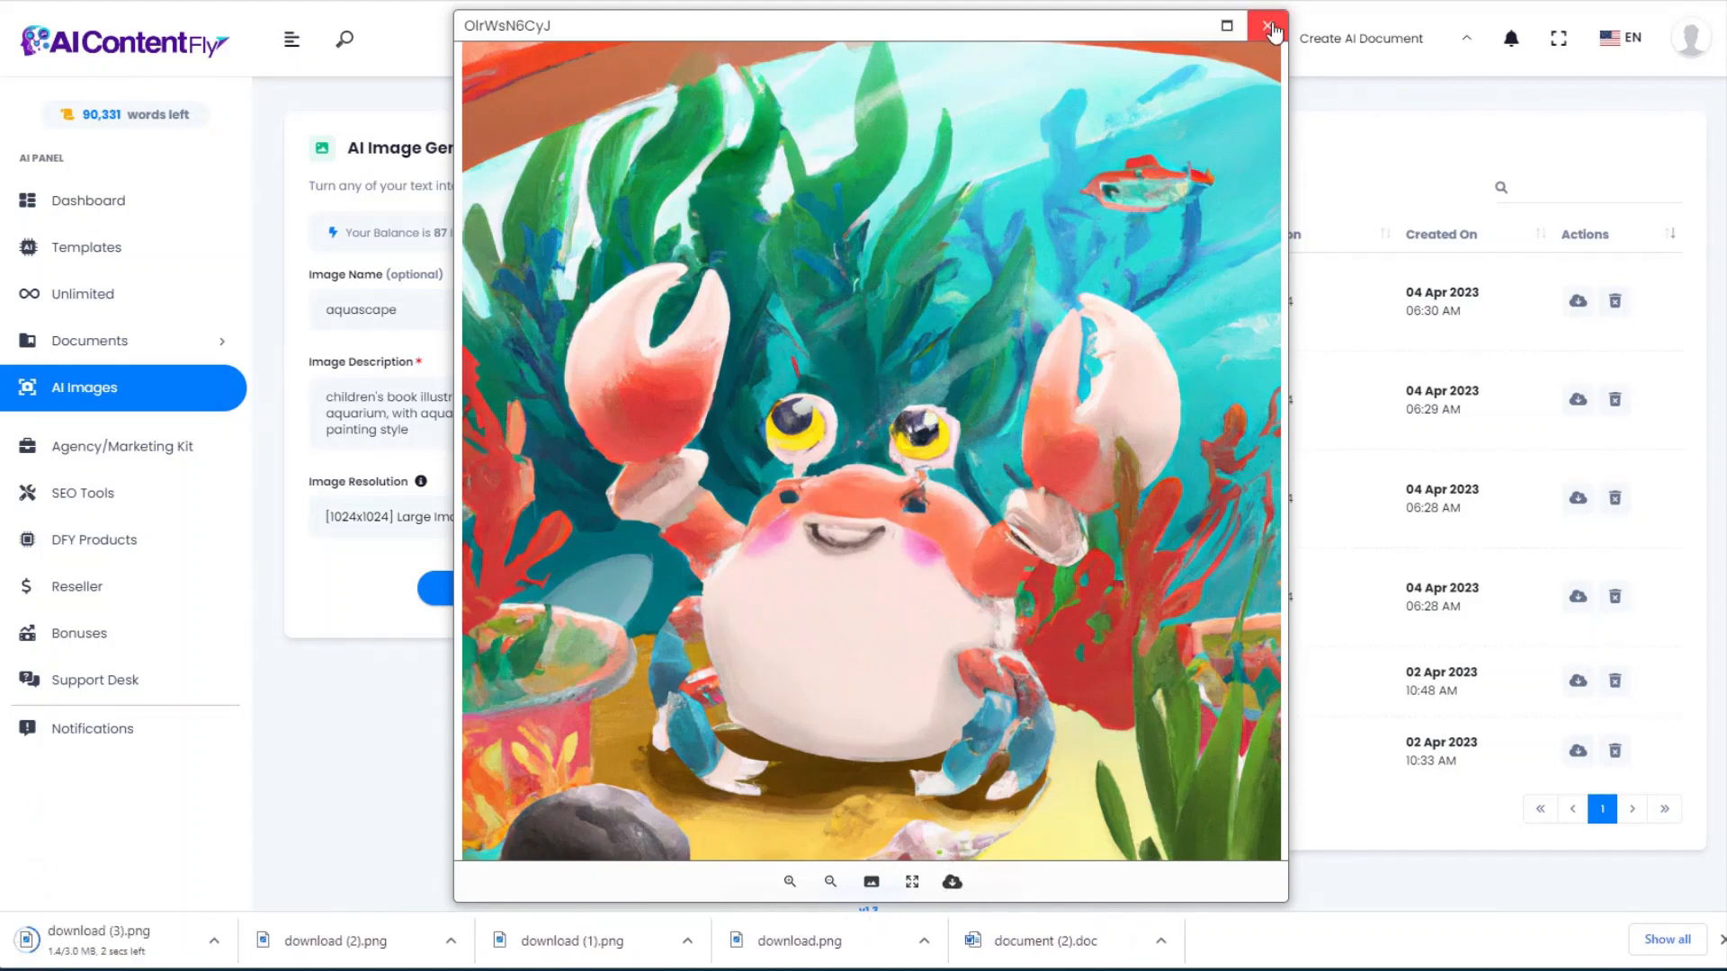
{"action": "left_click", "coordinate": [1268, 25]}
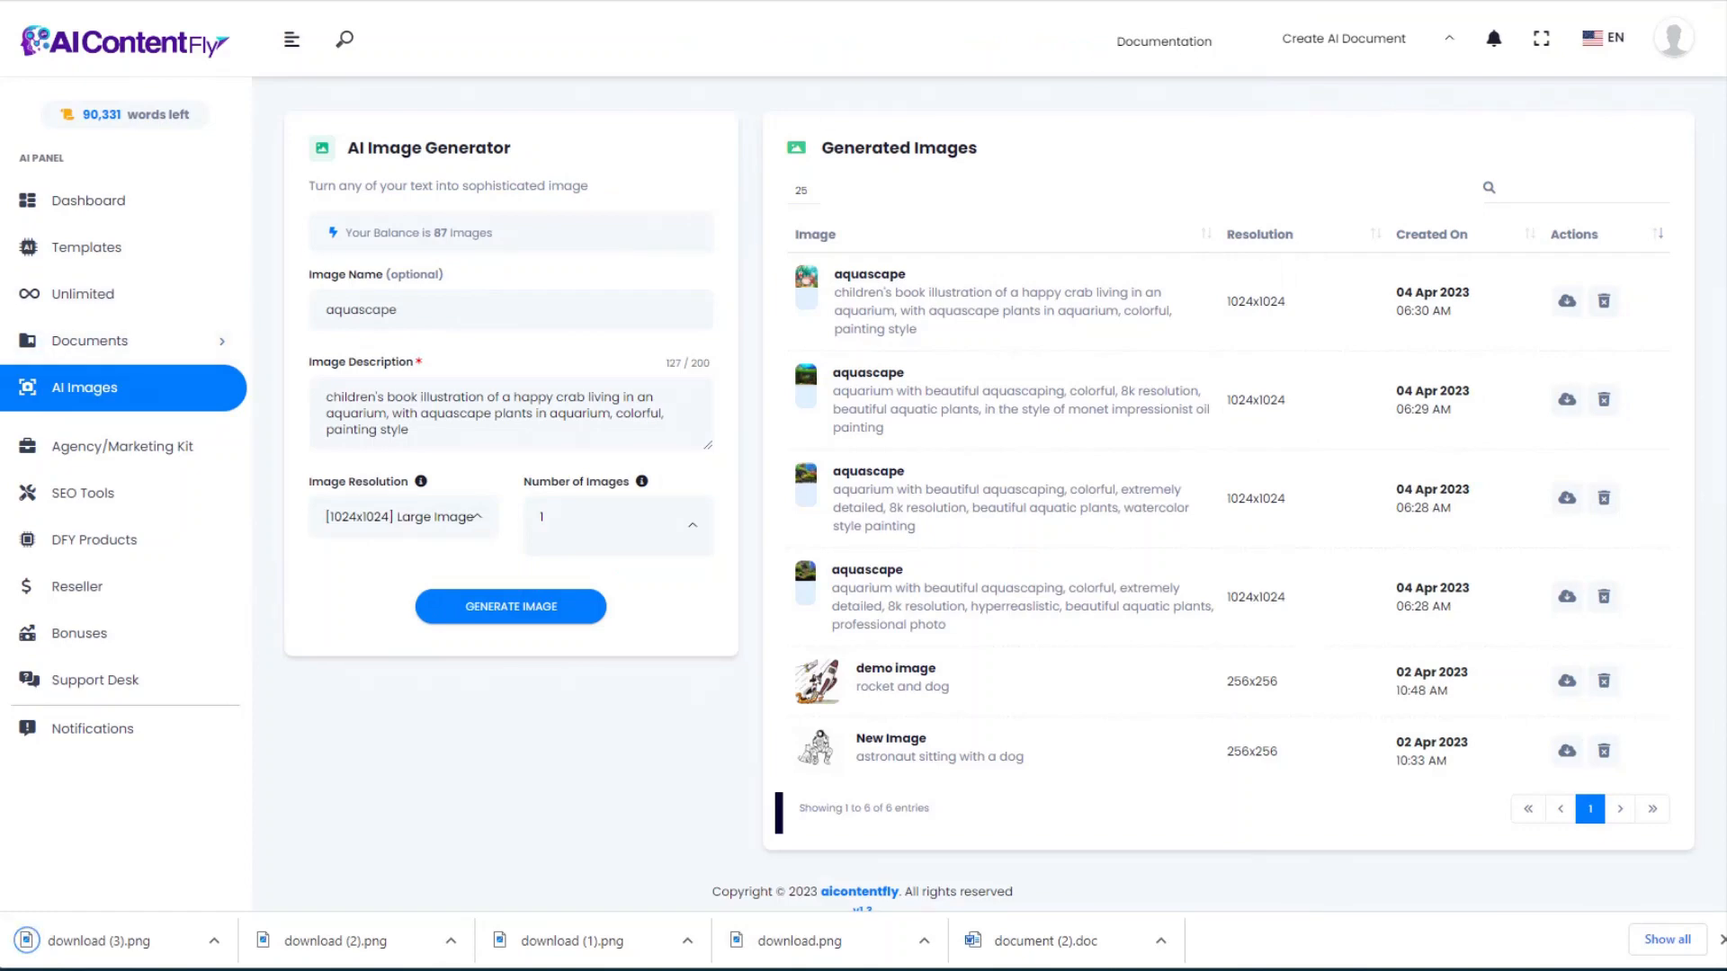
Step: Generate a tap-dancing crab on a kitchen counter illustration and download it as download (4).png
{"action": "left_click", "coordinate": [629, 406]}
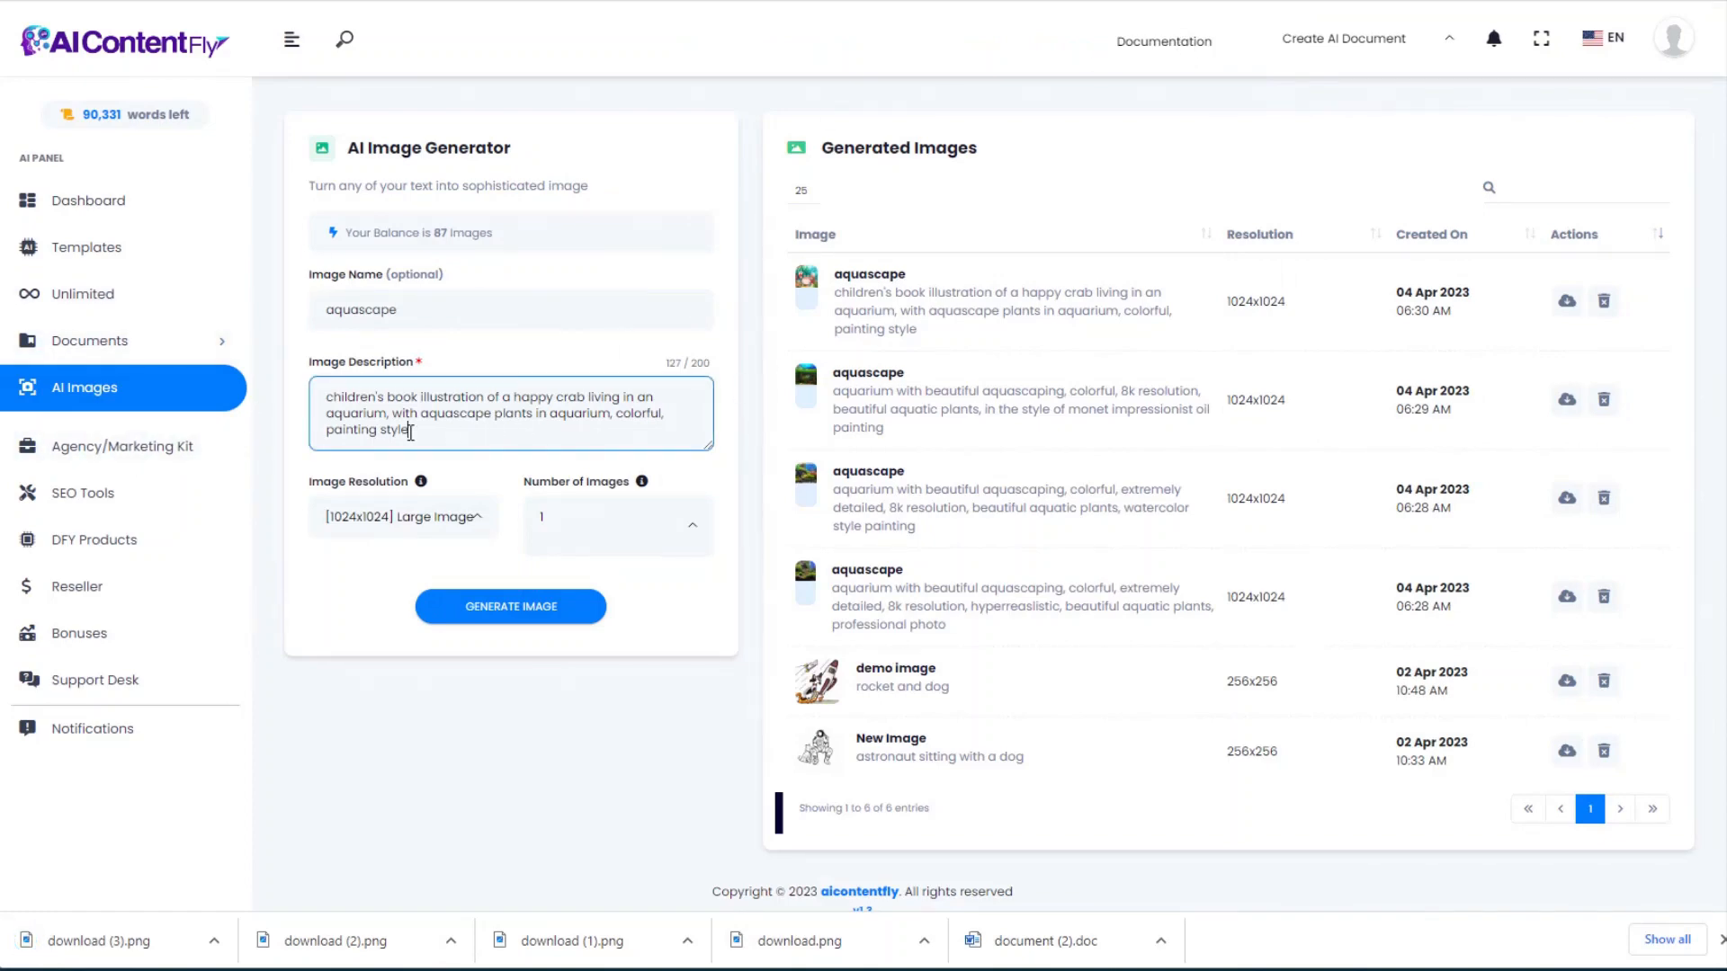
{"action": "left_click_drag", "start_coordinate": [410, 432], "coordinate": [261, 394]}
{"action": "type", "text": "children's book illustration of a happy crab tap dancing on a kitchen counter, colorful, painting style"}
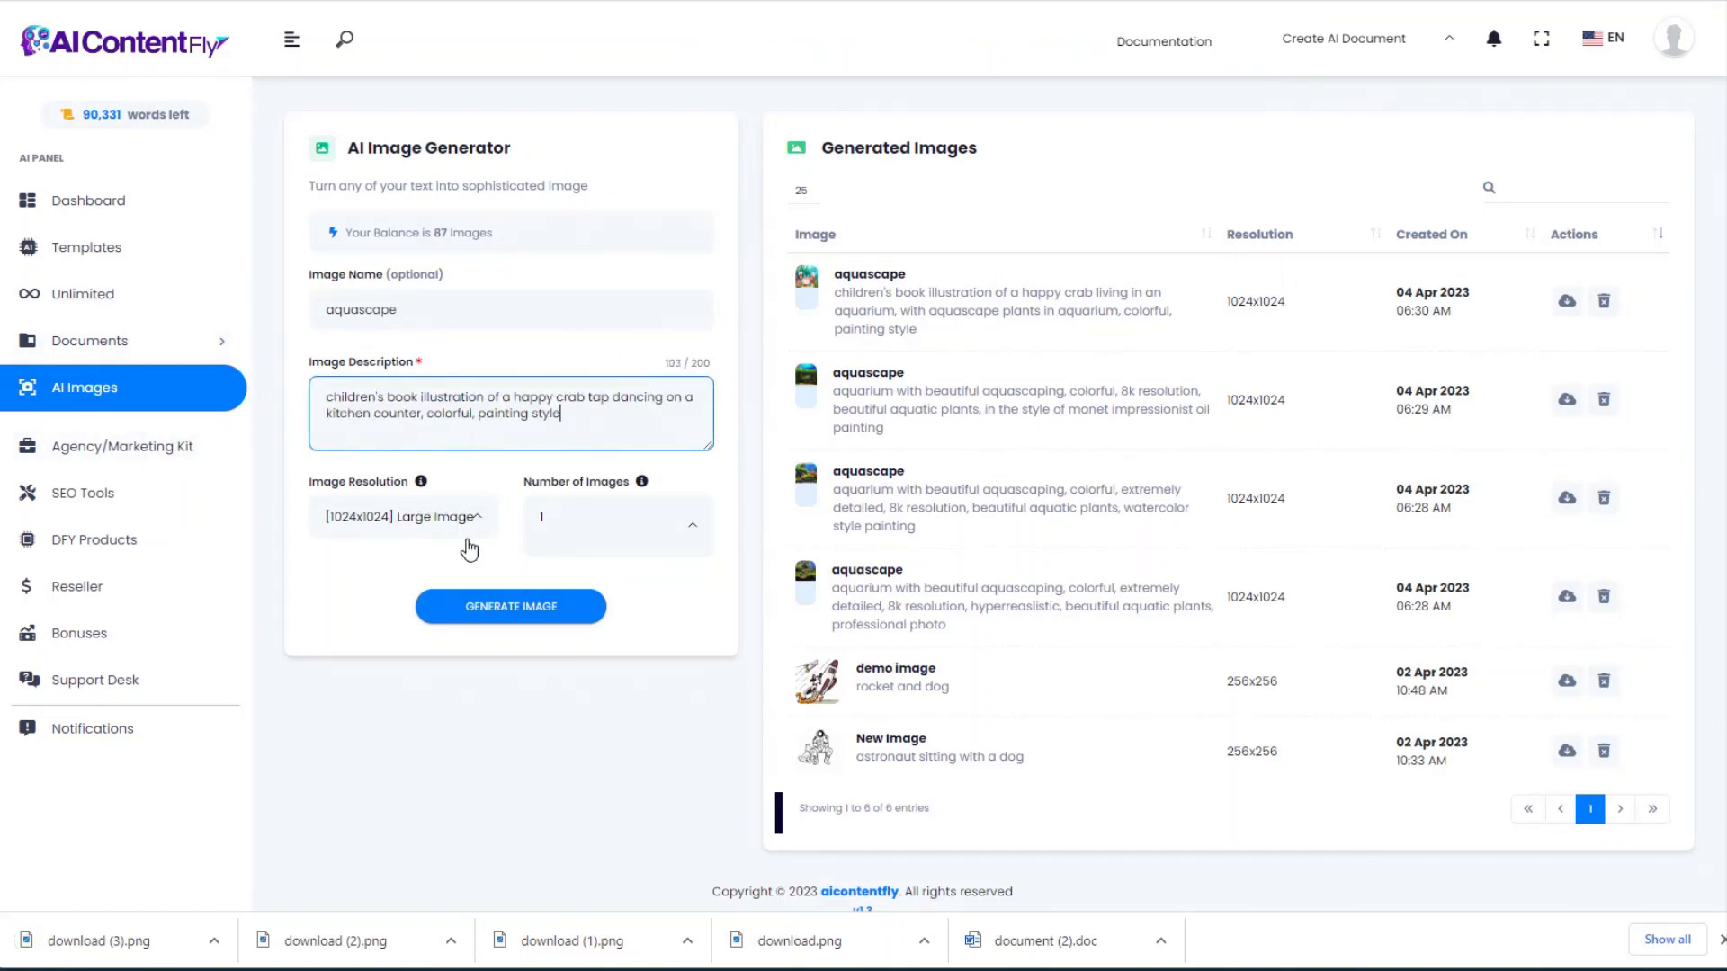
{"action": "left_click", "coordinate": [516, 605]}
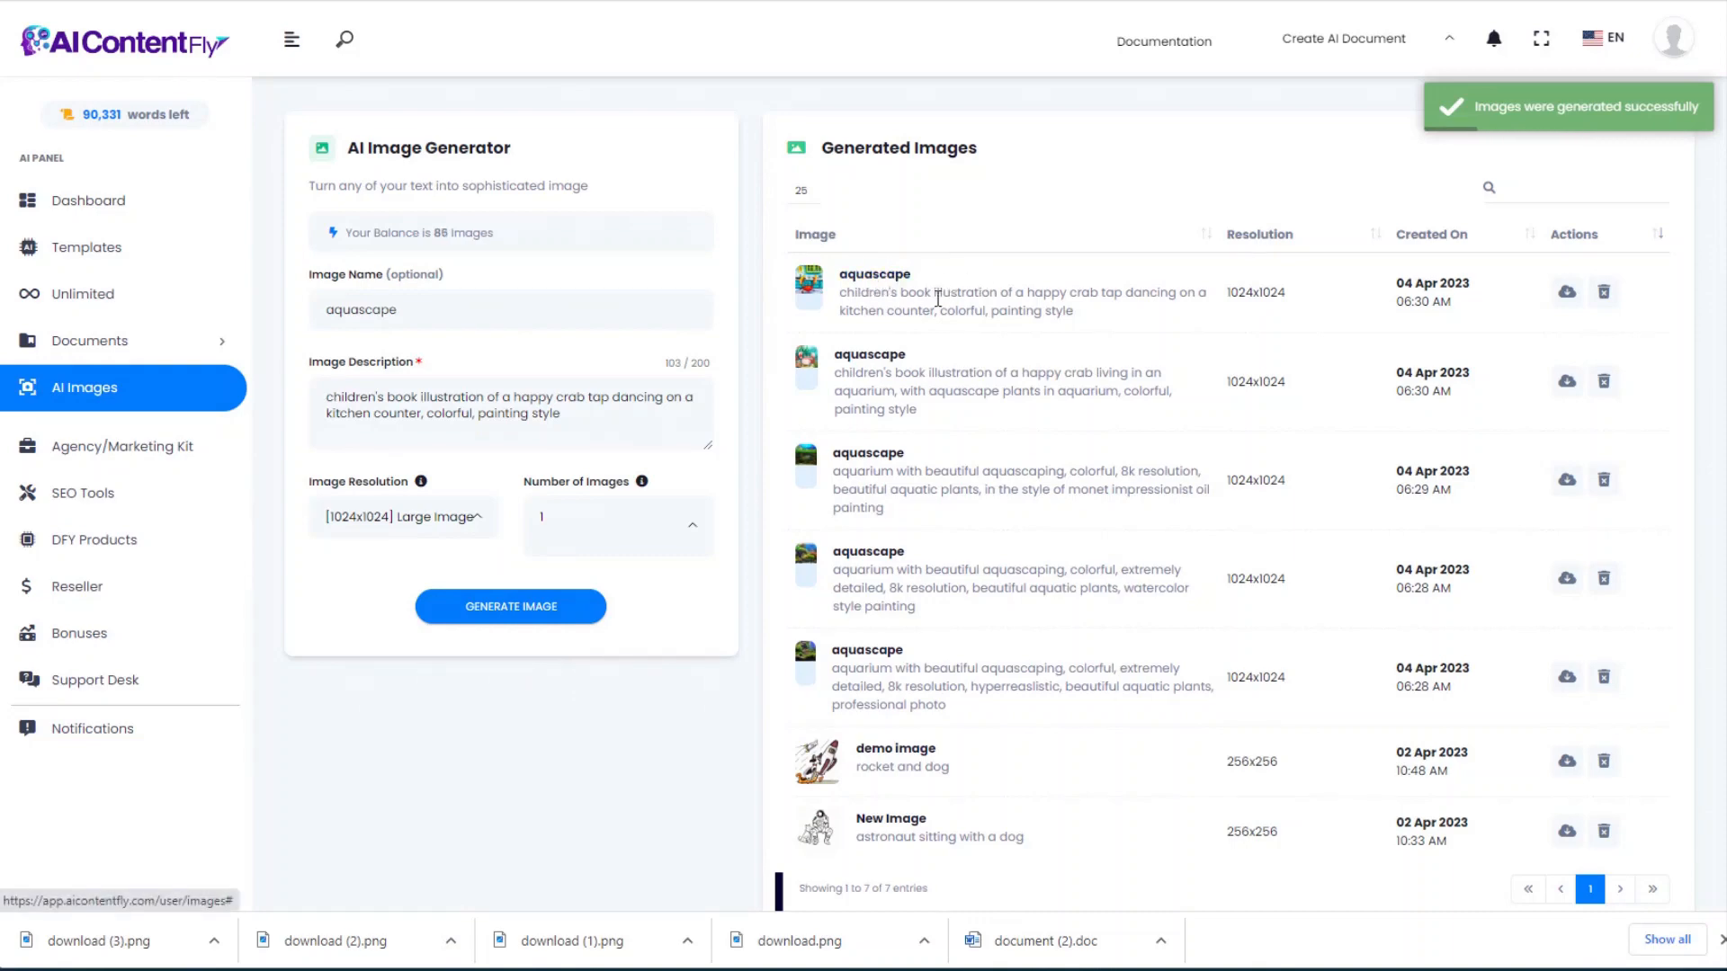
{"action": "left_click", "coordinate": [874, 277]}
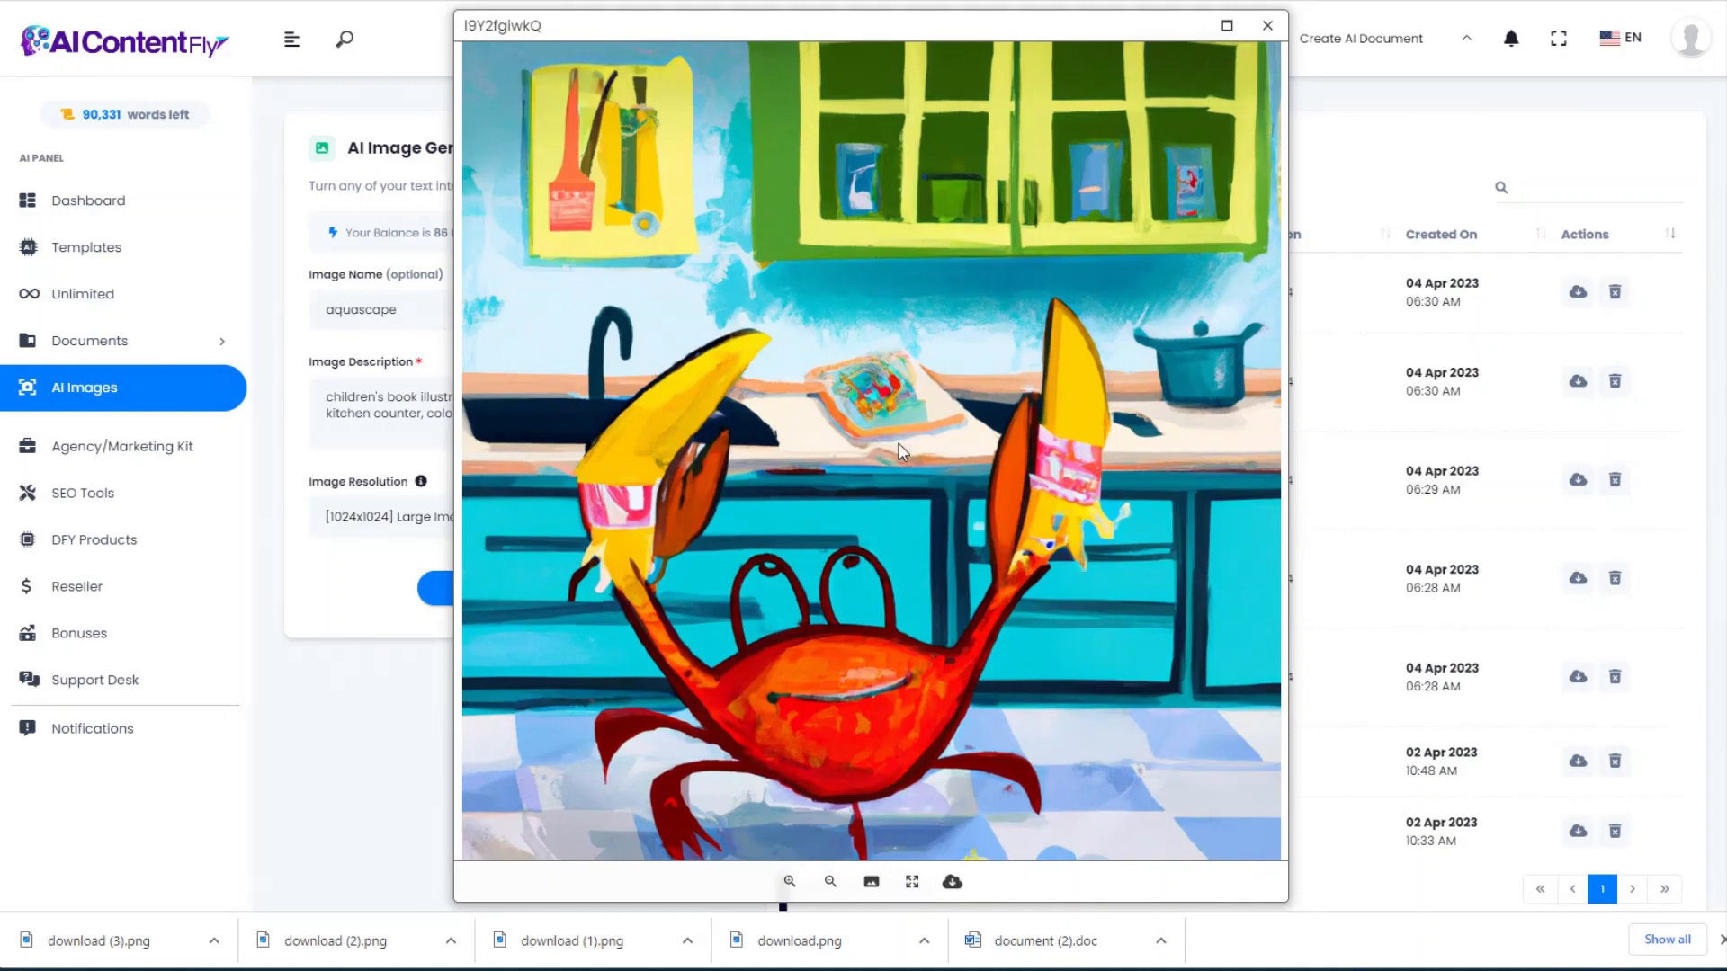
{"action": "right_click", "coordinate": [964, 405]}
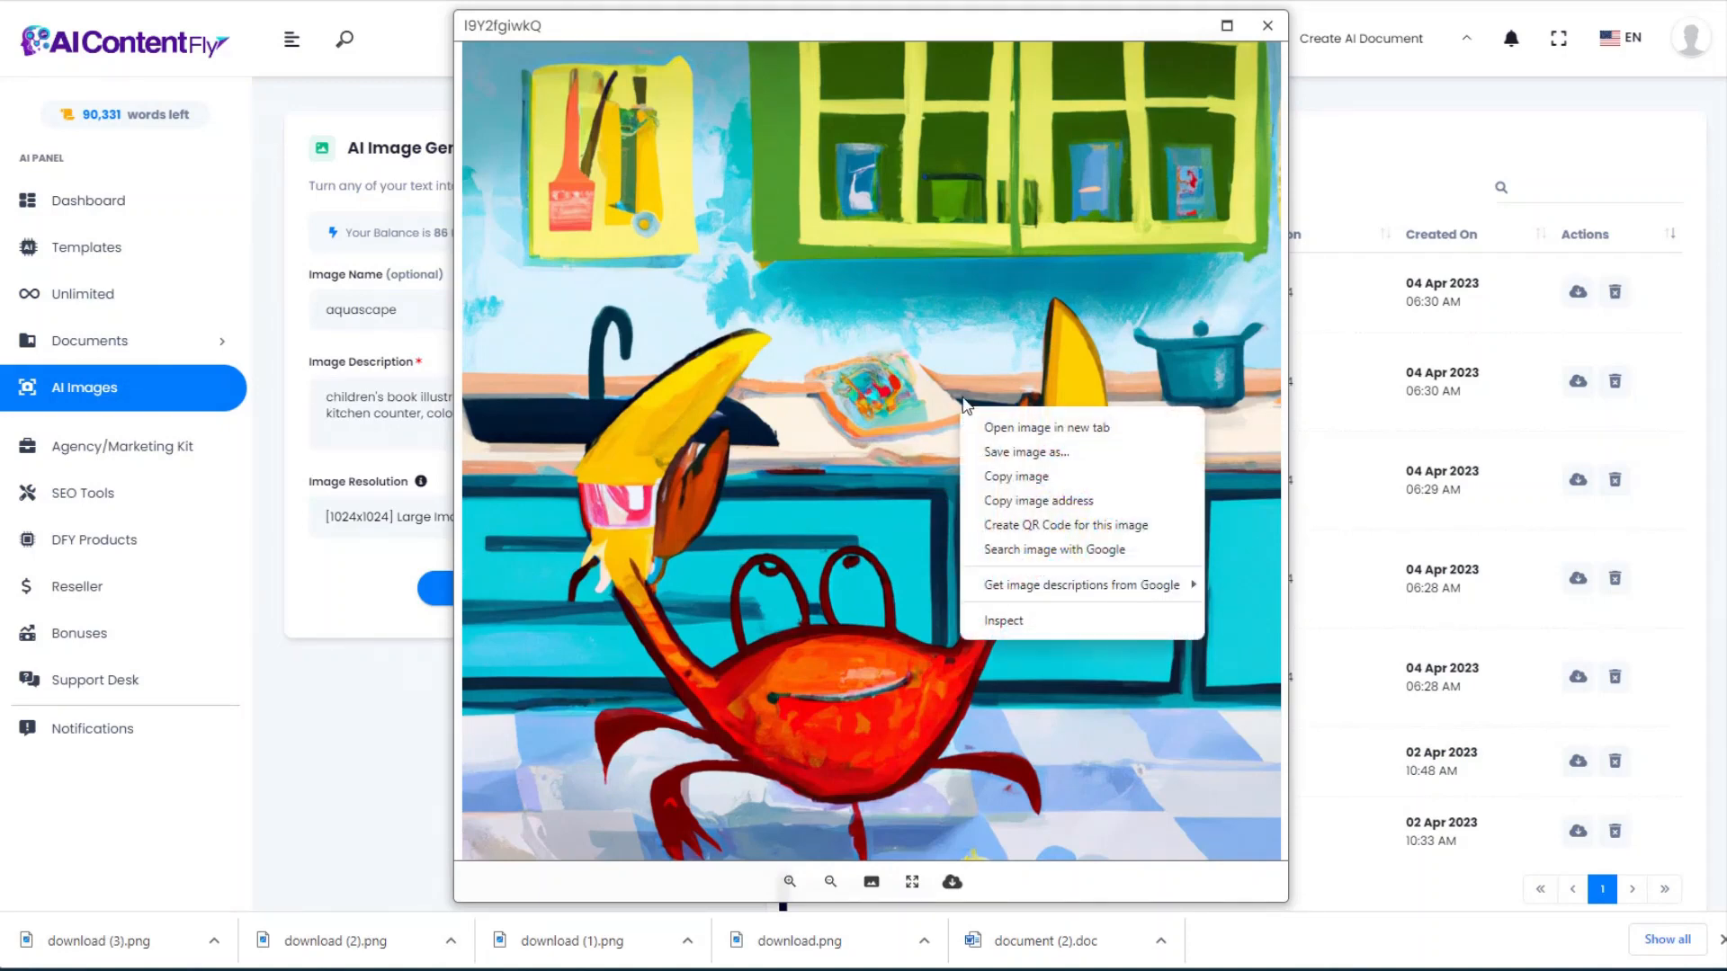
{"action": "left_click", "coordinate": [952, 881]}
{"action": "left_click", "coordinate": [1277, 32]}
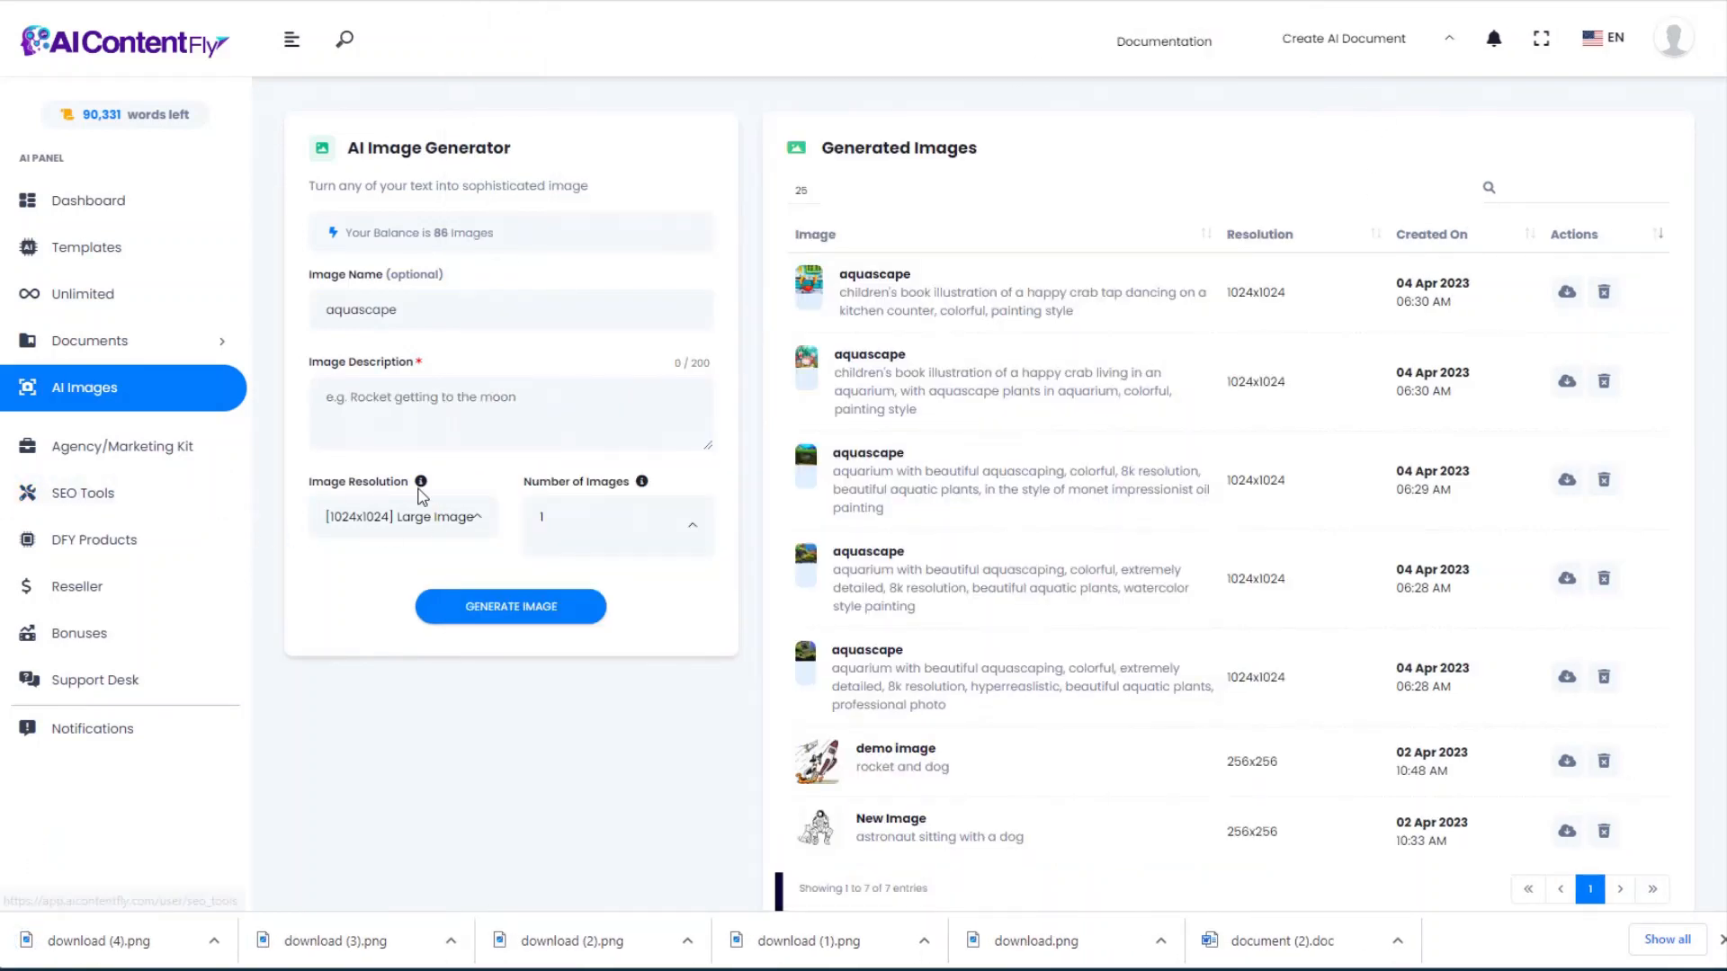
{"action": "left_click", "coordinate": [435, 411]}
{"action": "left_click", "coordinate": [415, 308]}
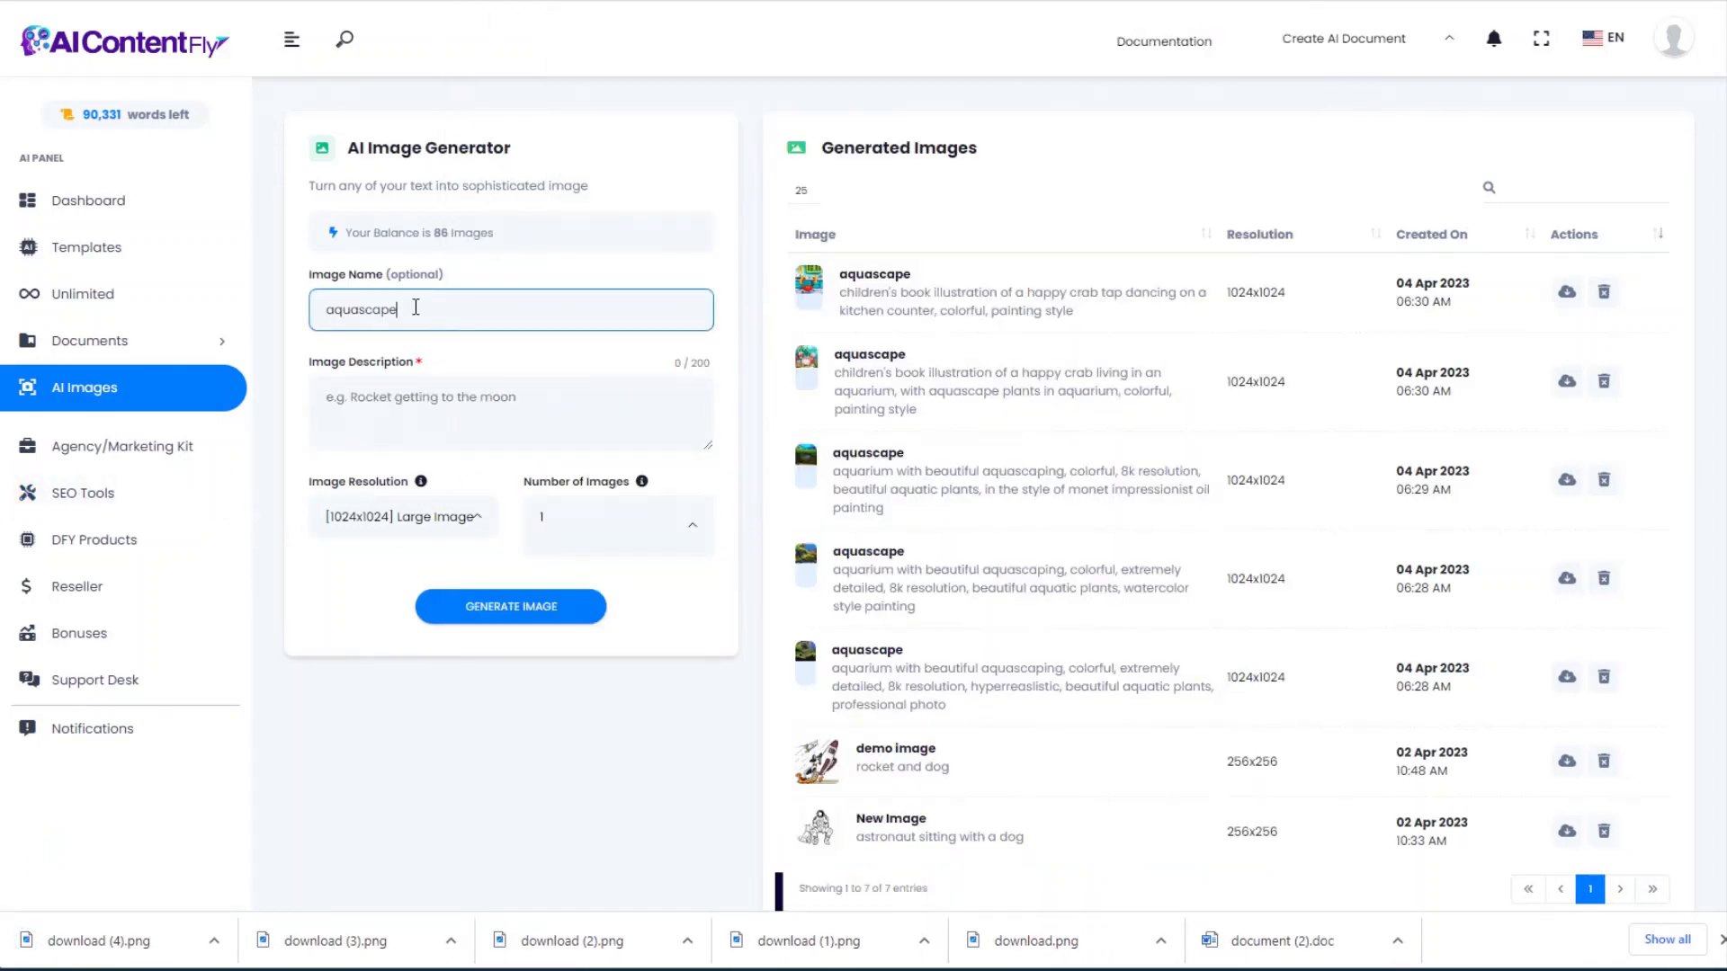
Step: Generate and preview a portrait image named 'face', then bring the Word story document forward
{"action": "double_click", "coordinate": [415, 308]}
{"action": "type", "text": "face"}
{"action": "left_click", "coordinate": [417, 396]}
{"action": "type", "text": "portrait stunningly beautiful alluring and attractive asian female maiden, brown eyes, depth of field, zeiss lens, detailed, symmetrical, centered, fashion photoshoot, extremely detailed, hyperreal"}
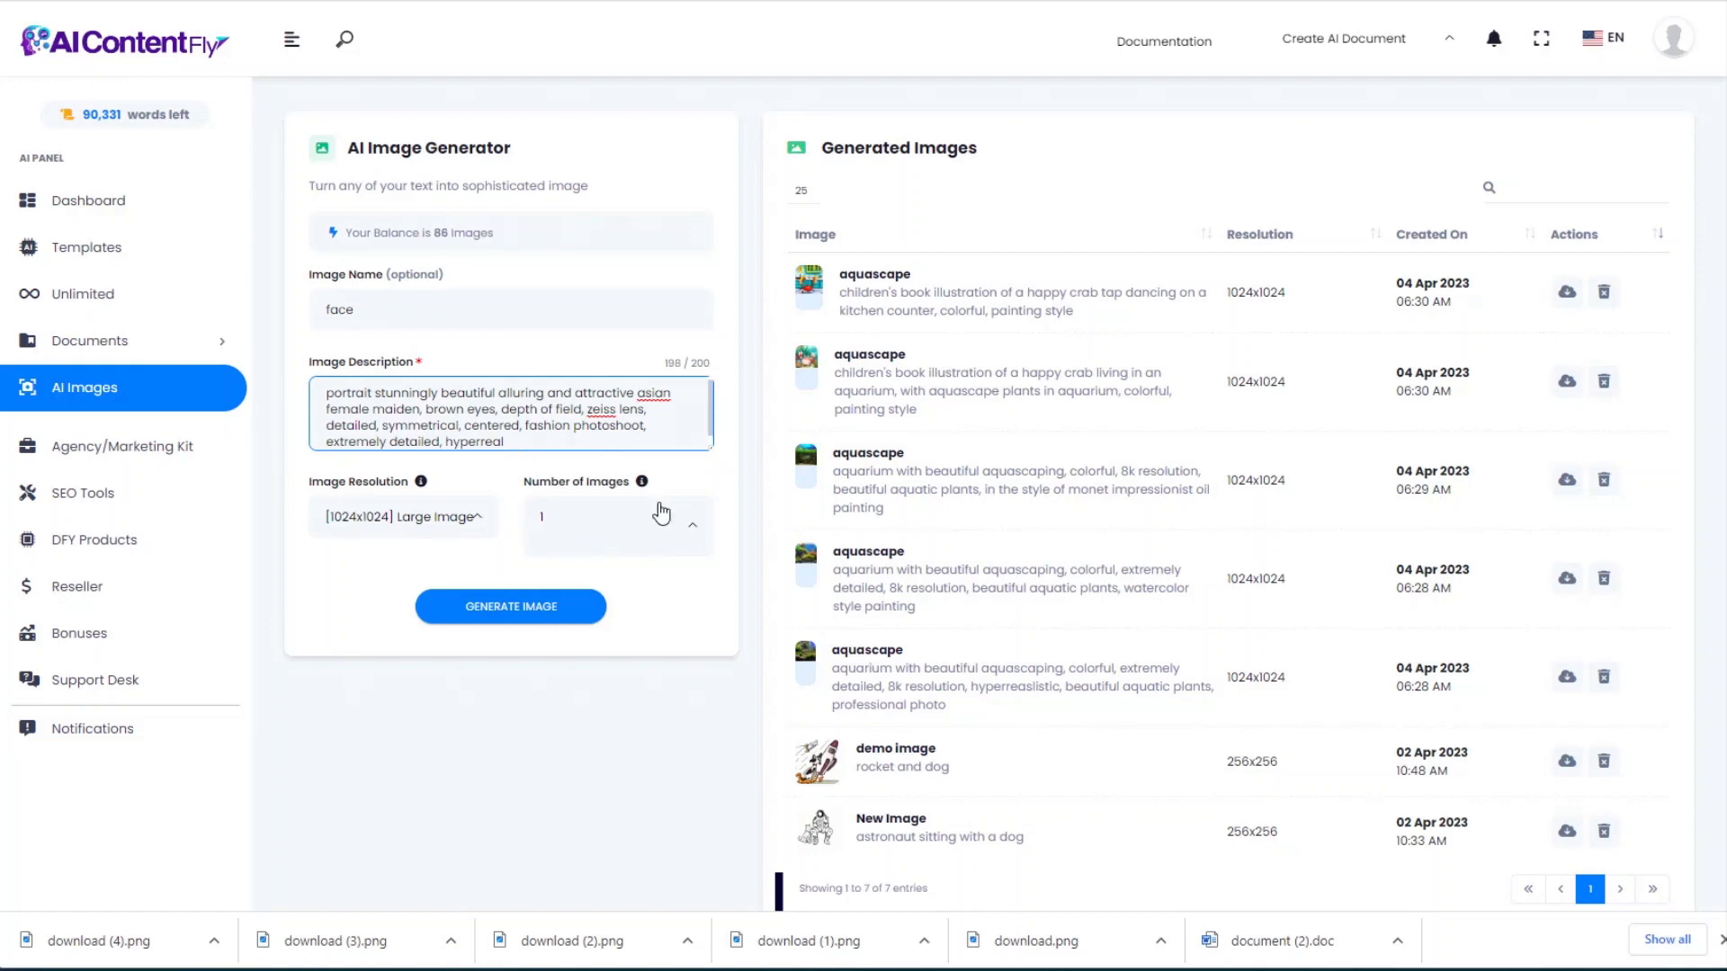
{"action": "left_click", "coordinate": [484, 611]}
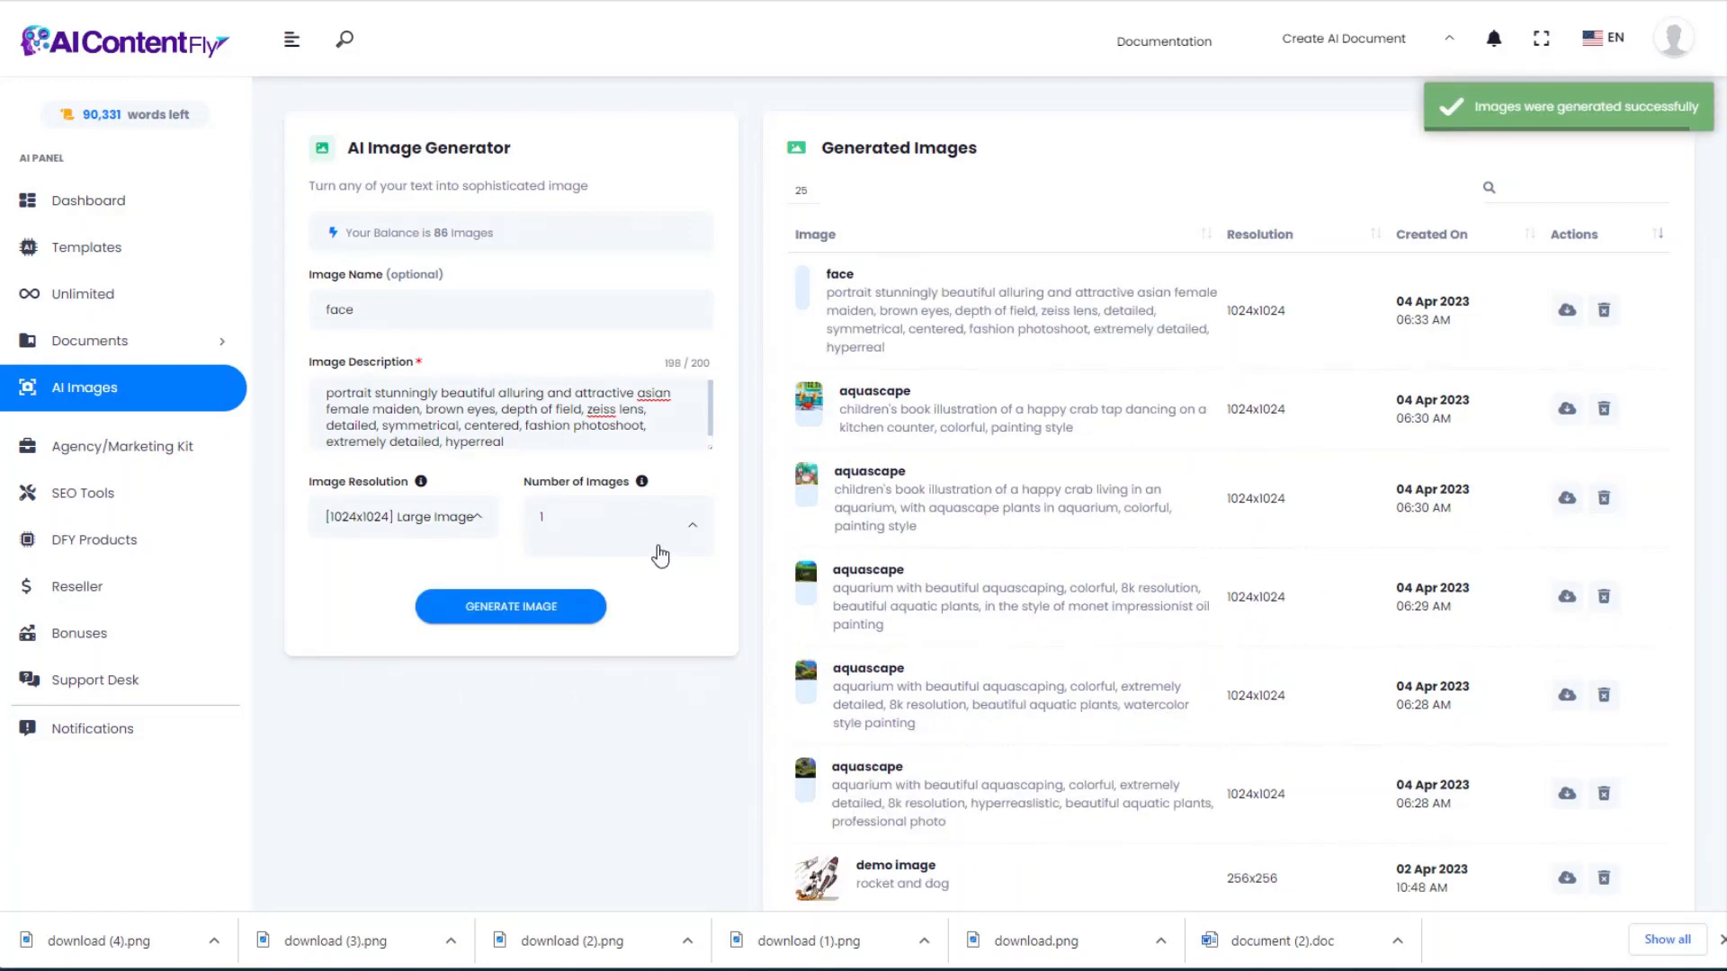
{"action": "left_click", "coordinate": [840, 277]}
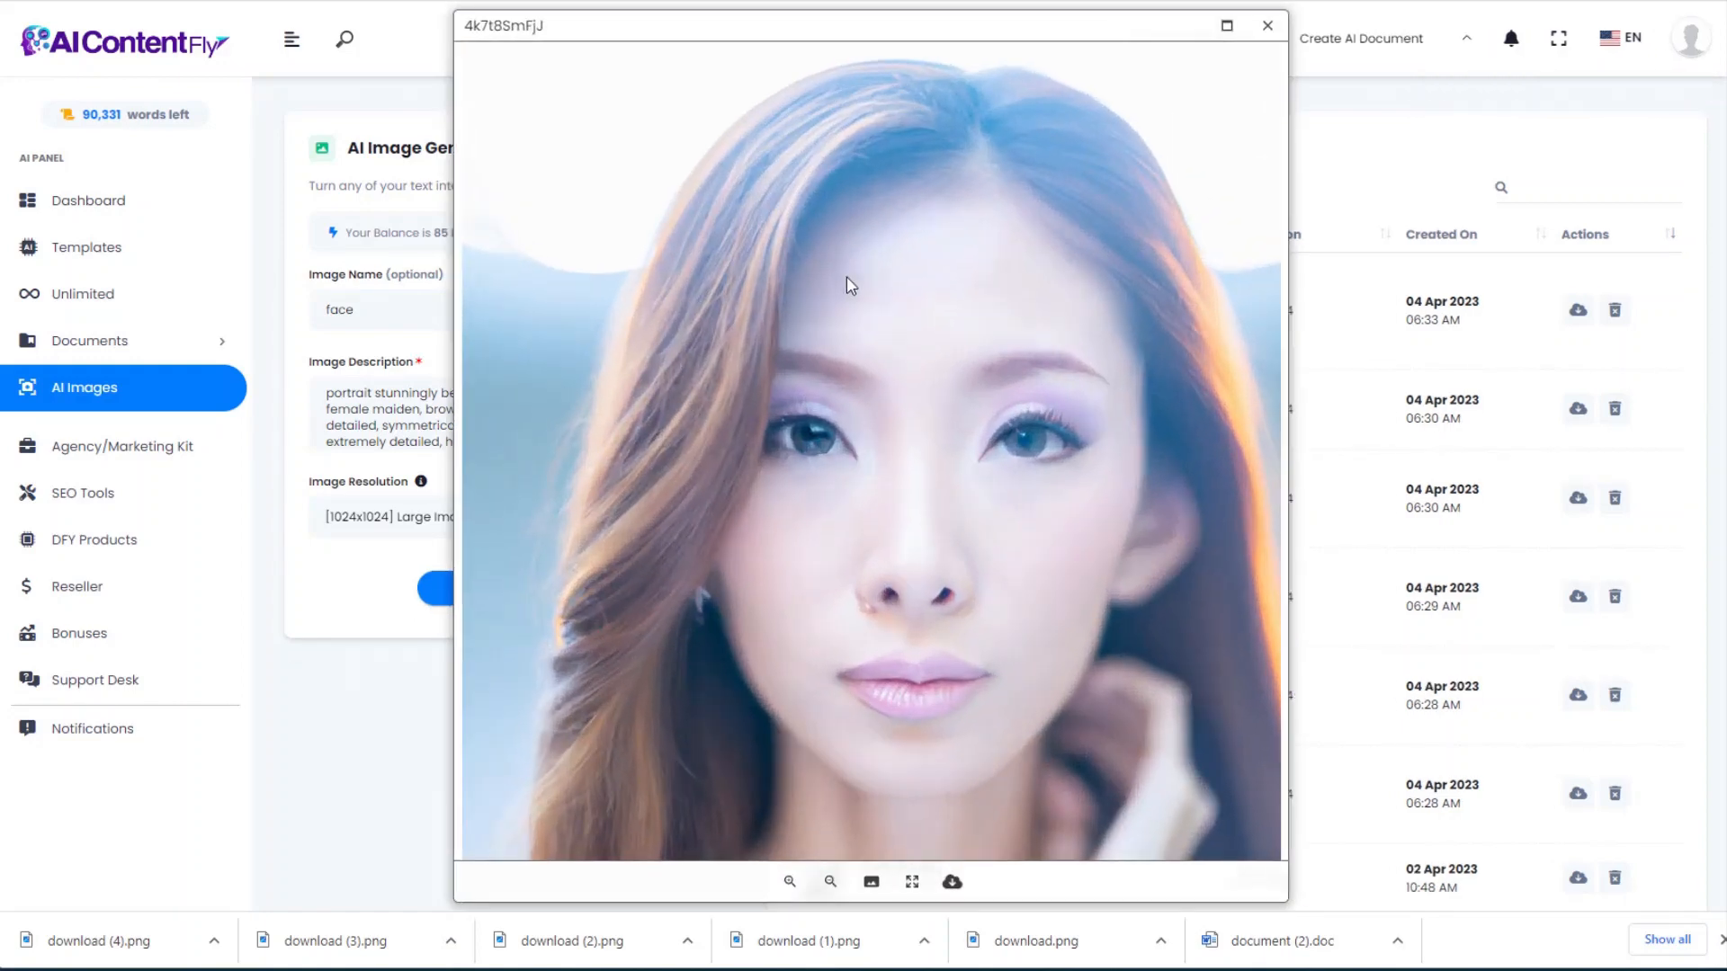
{"action": "left_click", "coordinate": [1268, 27]}
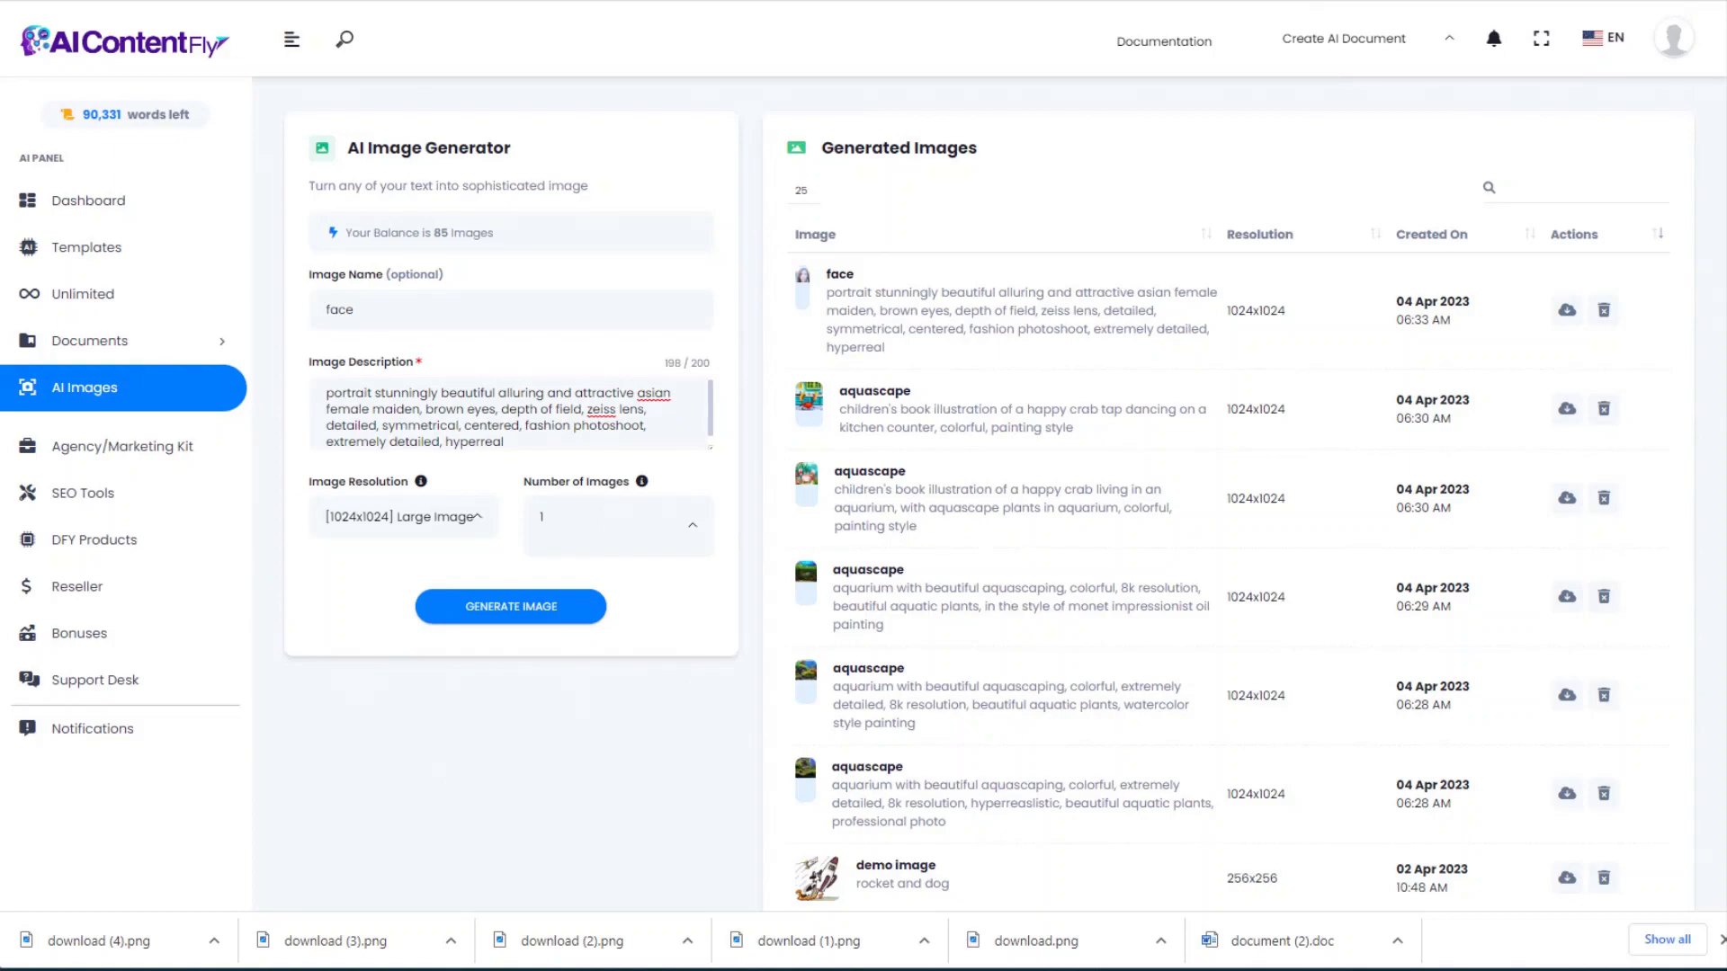
{"action": "left_click_drag", "start_coordinate": [0, 80], "coordinate": [1142, 27]}
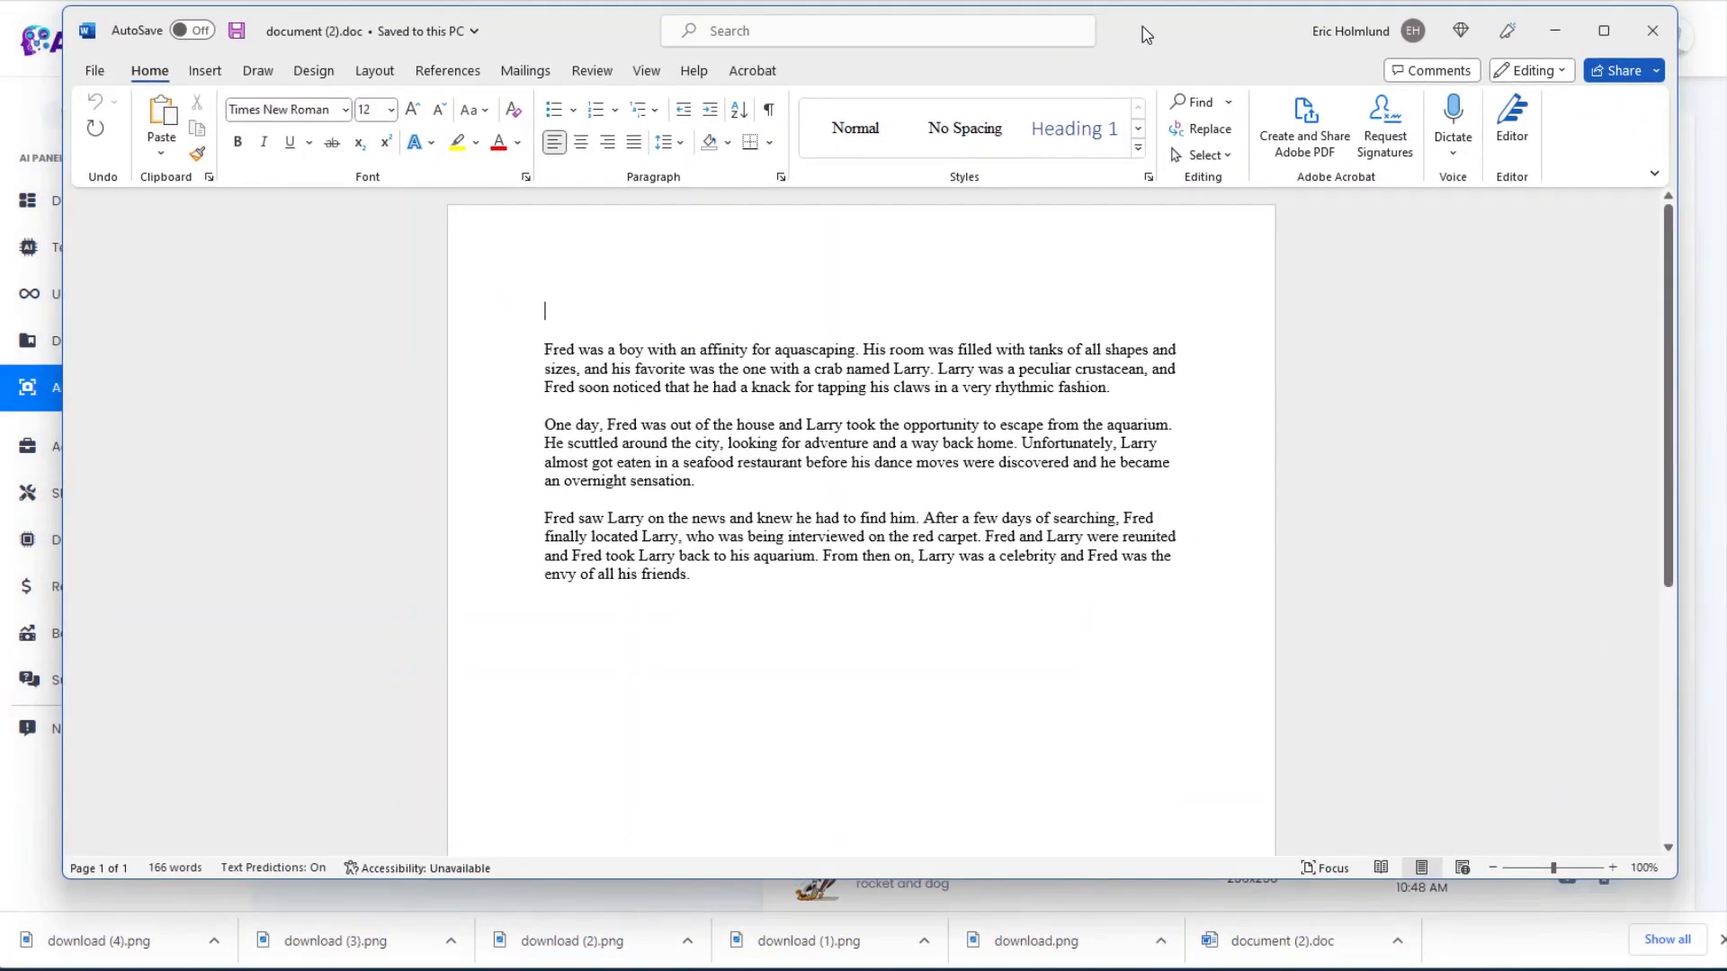
Step: Enlarge the three story paragraphs to 48 pt and switch to a whole-page view
{"action": "left_click_drag", "start_coordinate": [722, 576], "coordinate": [489, 339]}
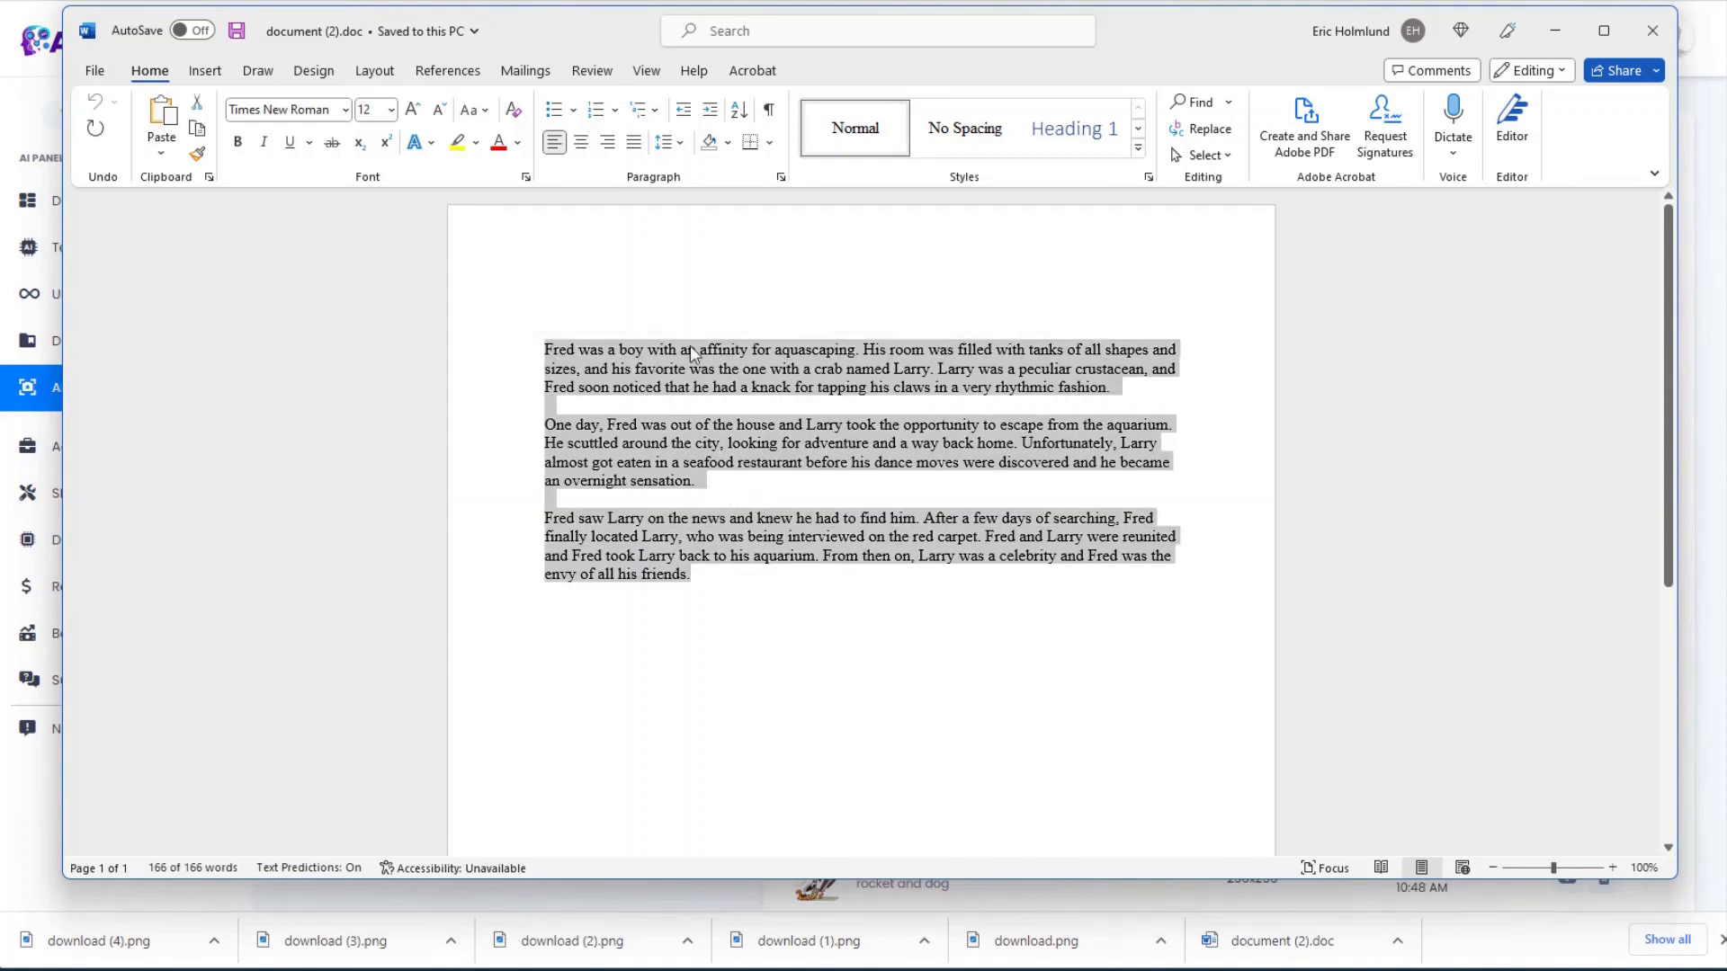
{"action": "left_click", "coordinate": [391, 110]}
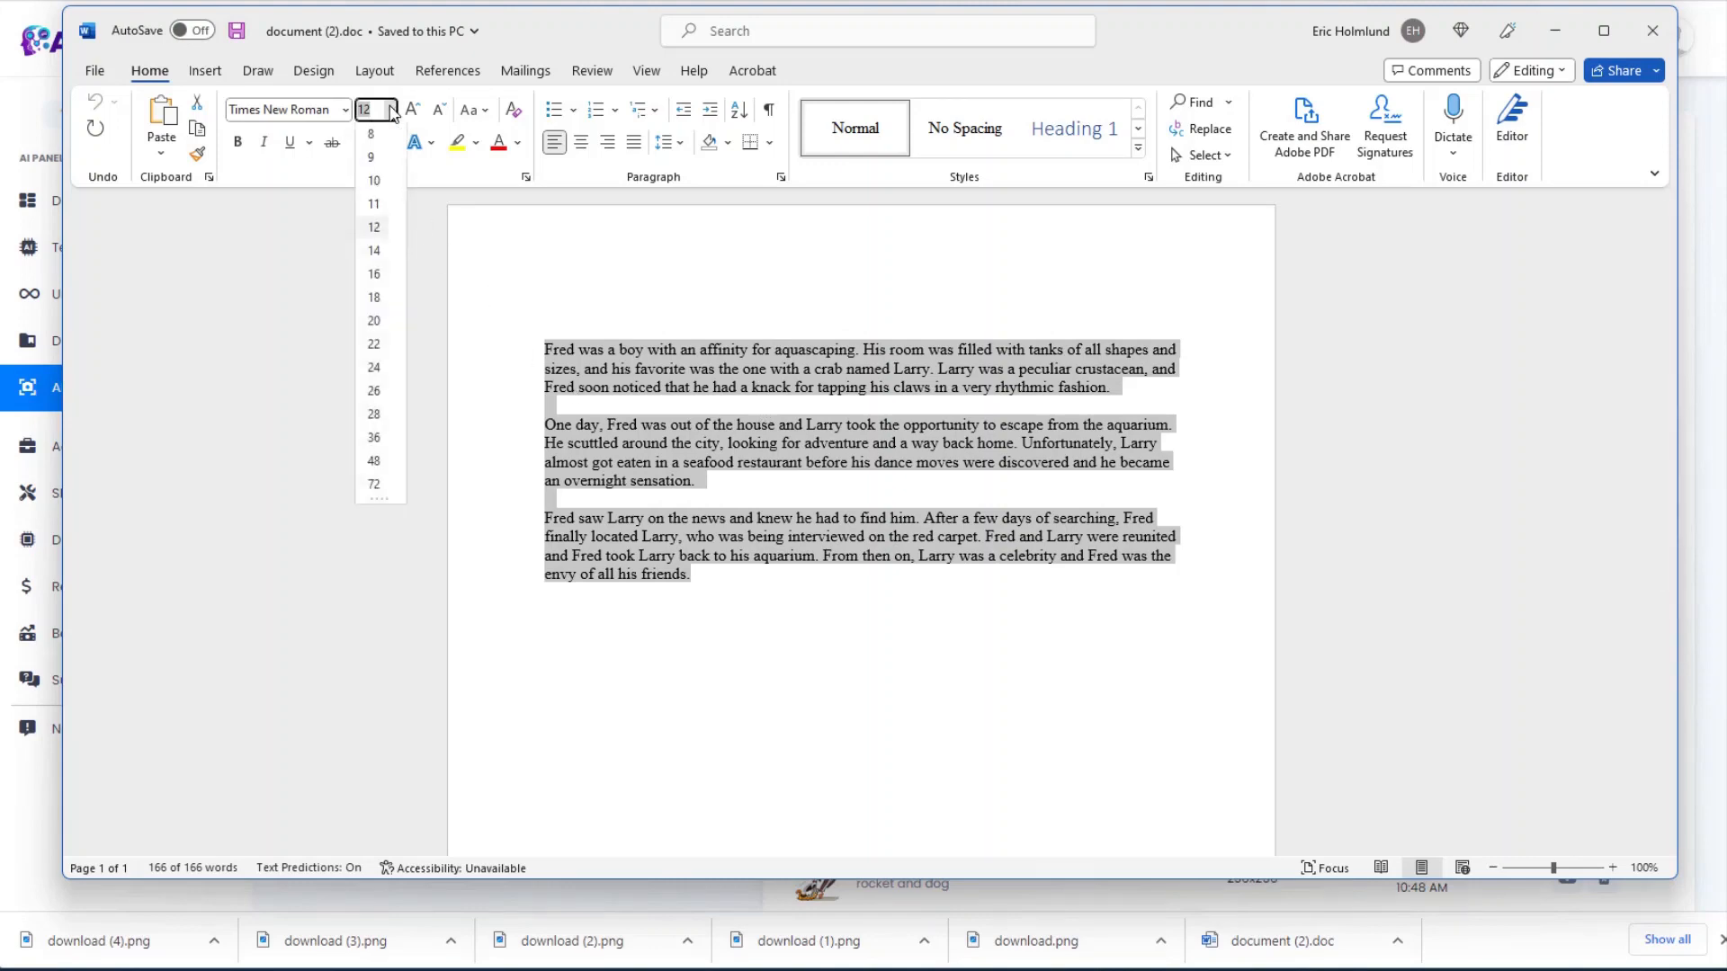
{"action": "left_click", "coordinate": [375, 465]}
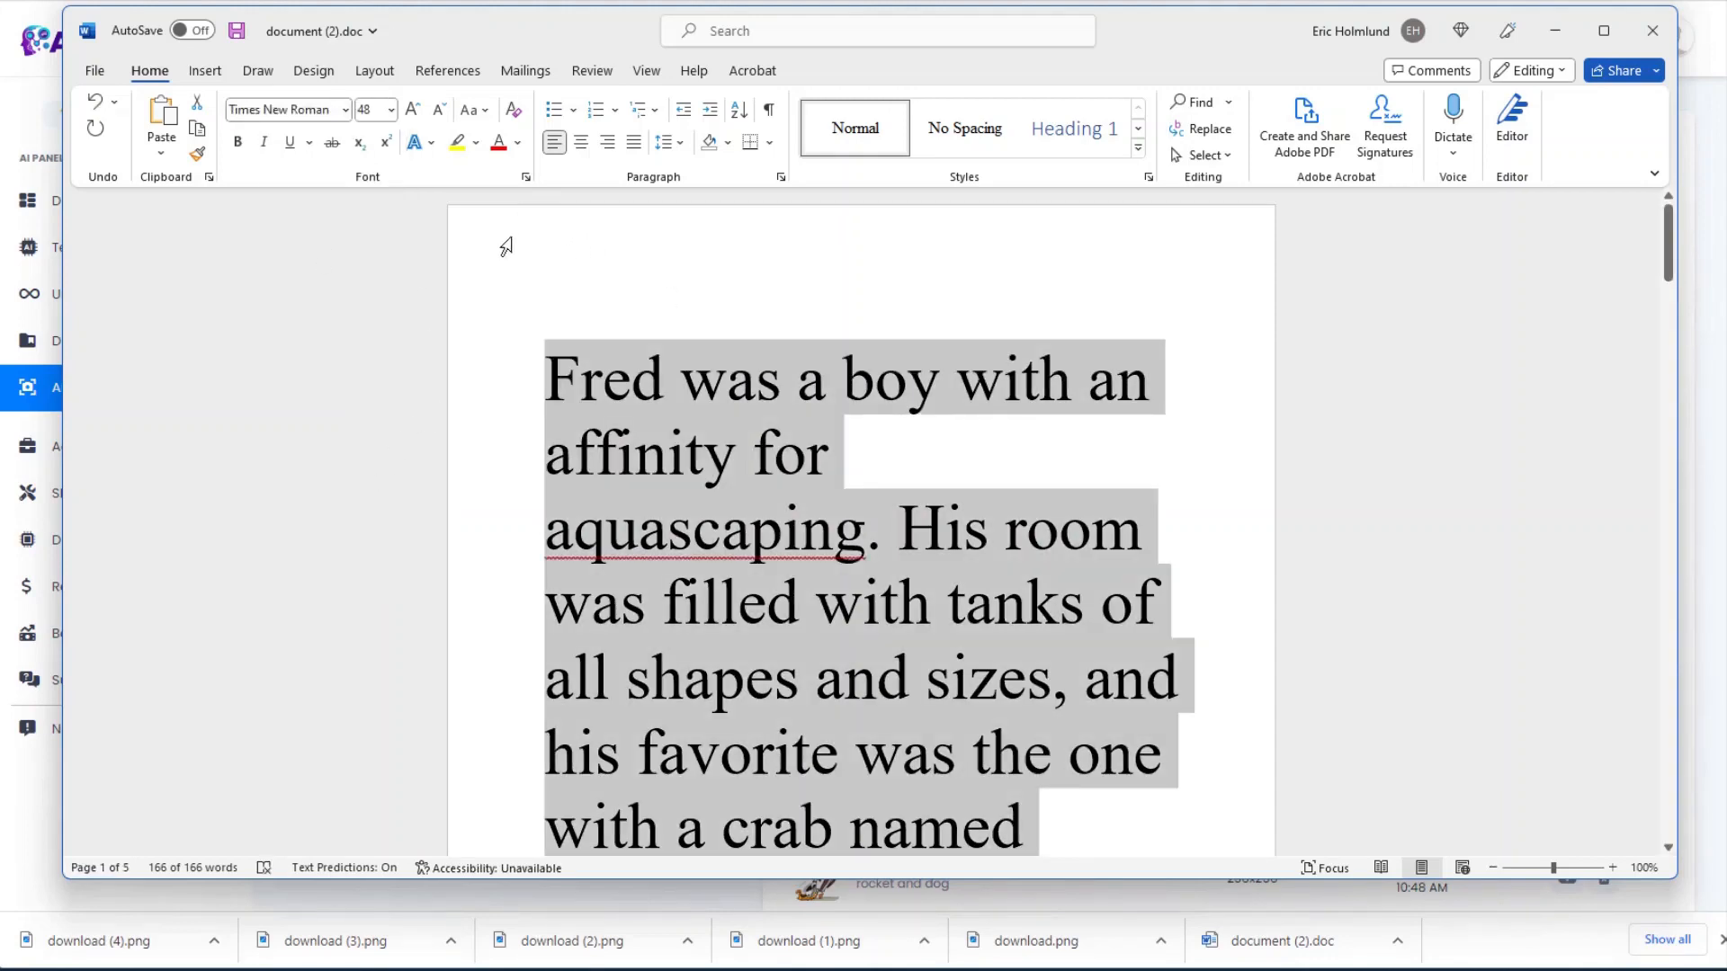
{"action": "left_click", "coordinate": [506, 245]}
{"action": "scroll", "coordinate": [693, 420], "scroll_direction": "down", "scroll_amount": 3}
{"action": "scroll", "coordinate": [693, 420], "scroll_direction": "up", "scroll_amount": 3}
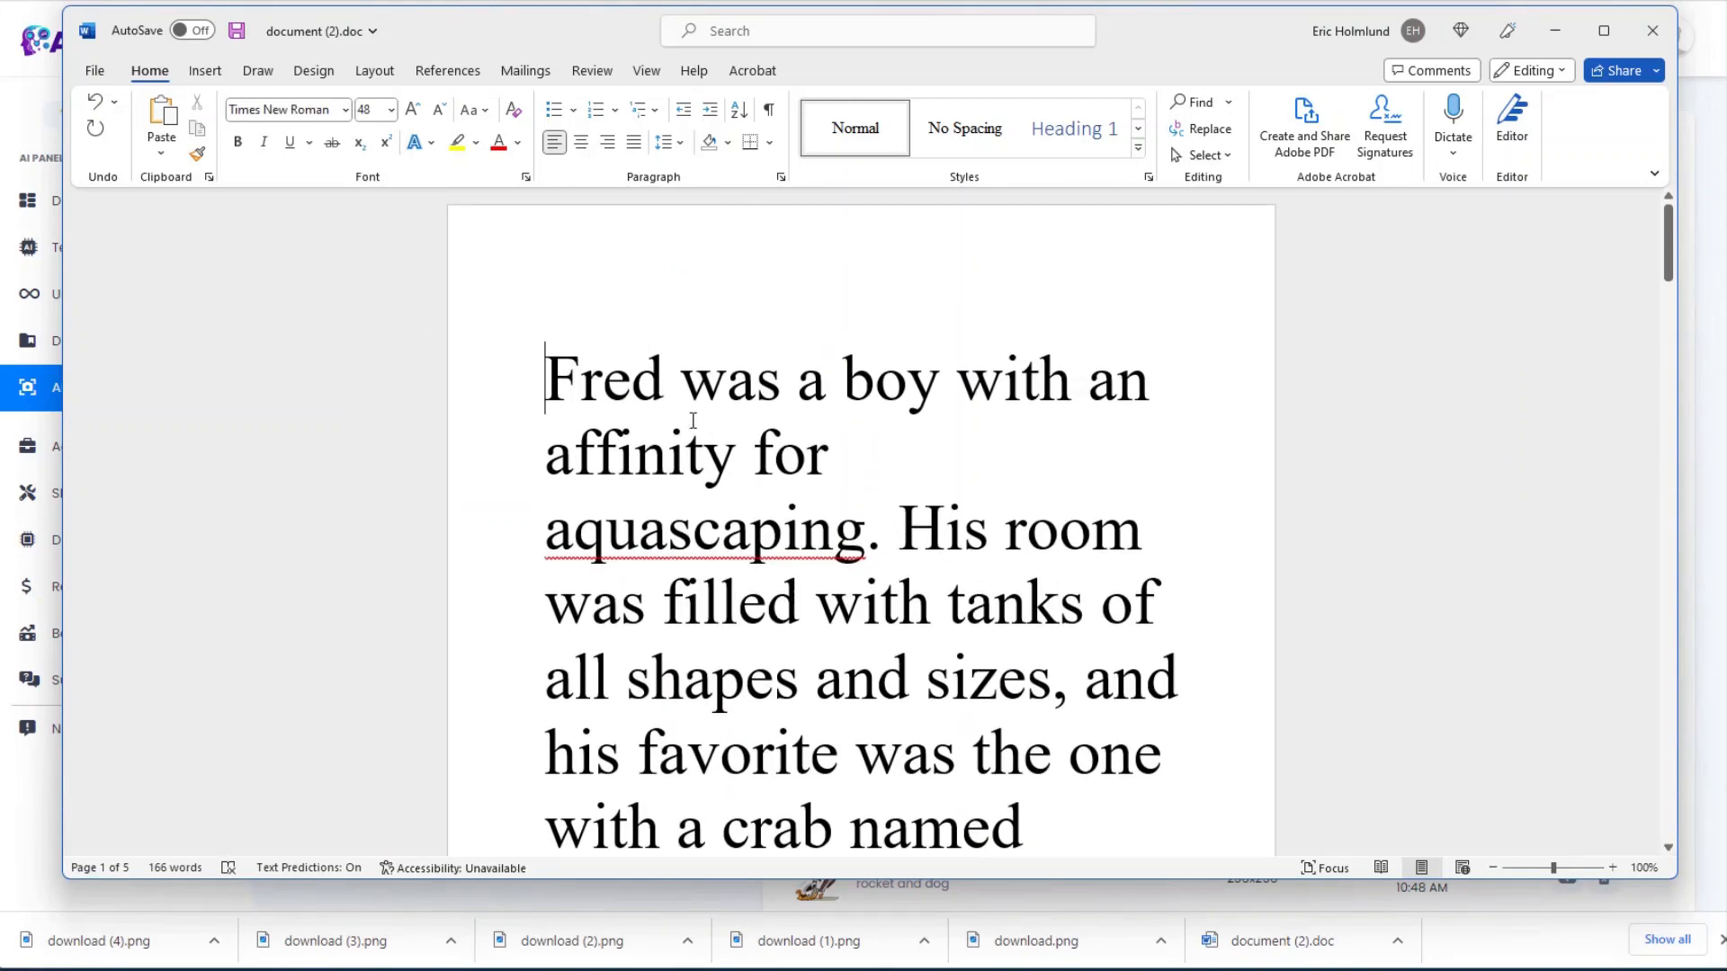
{"action": "key", "text": "Return"}
{"action": "key", "text": "Return"}
{"action": "key", "text": "Return"}
{"action": "key", "text": "Return"}
{"action": "key", "text": "Return"}
{"action": "scroll", "coordinate": [706, 431], "scroll_direction": "down", "scroll_amount": 3}
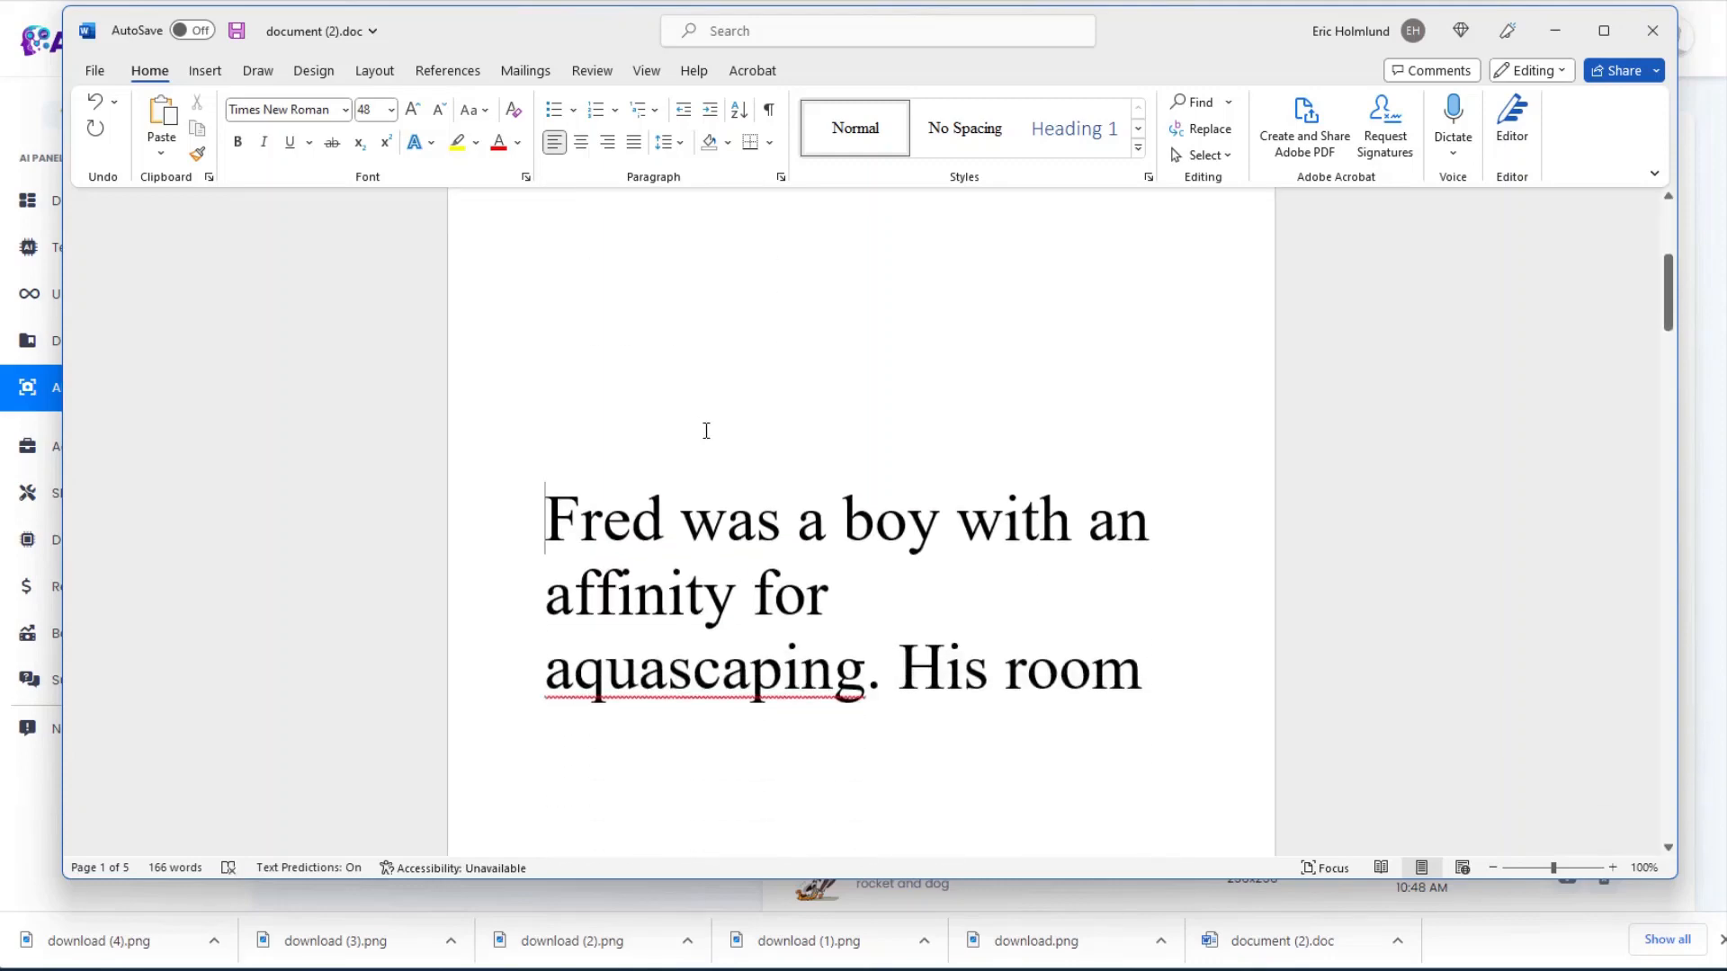
{"action": "scroll", "coordinate": [759, 415], "scroll_direction": "up", "scroll_amount": 5}
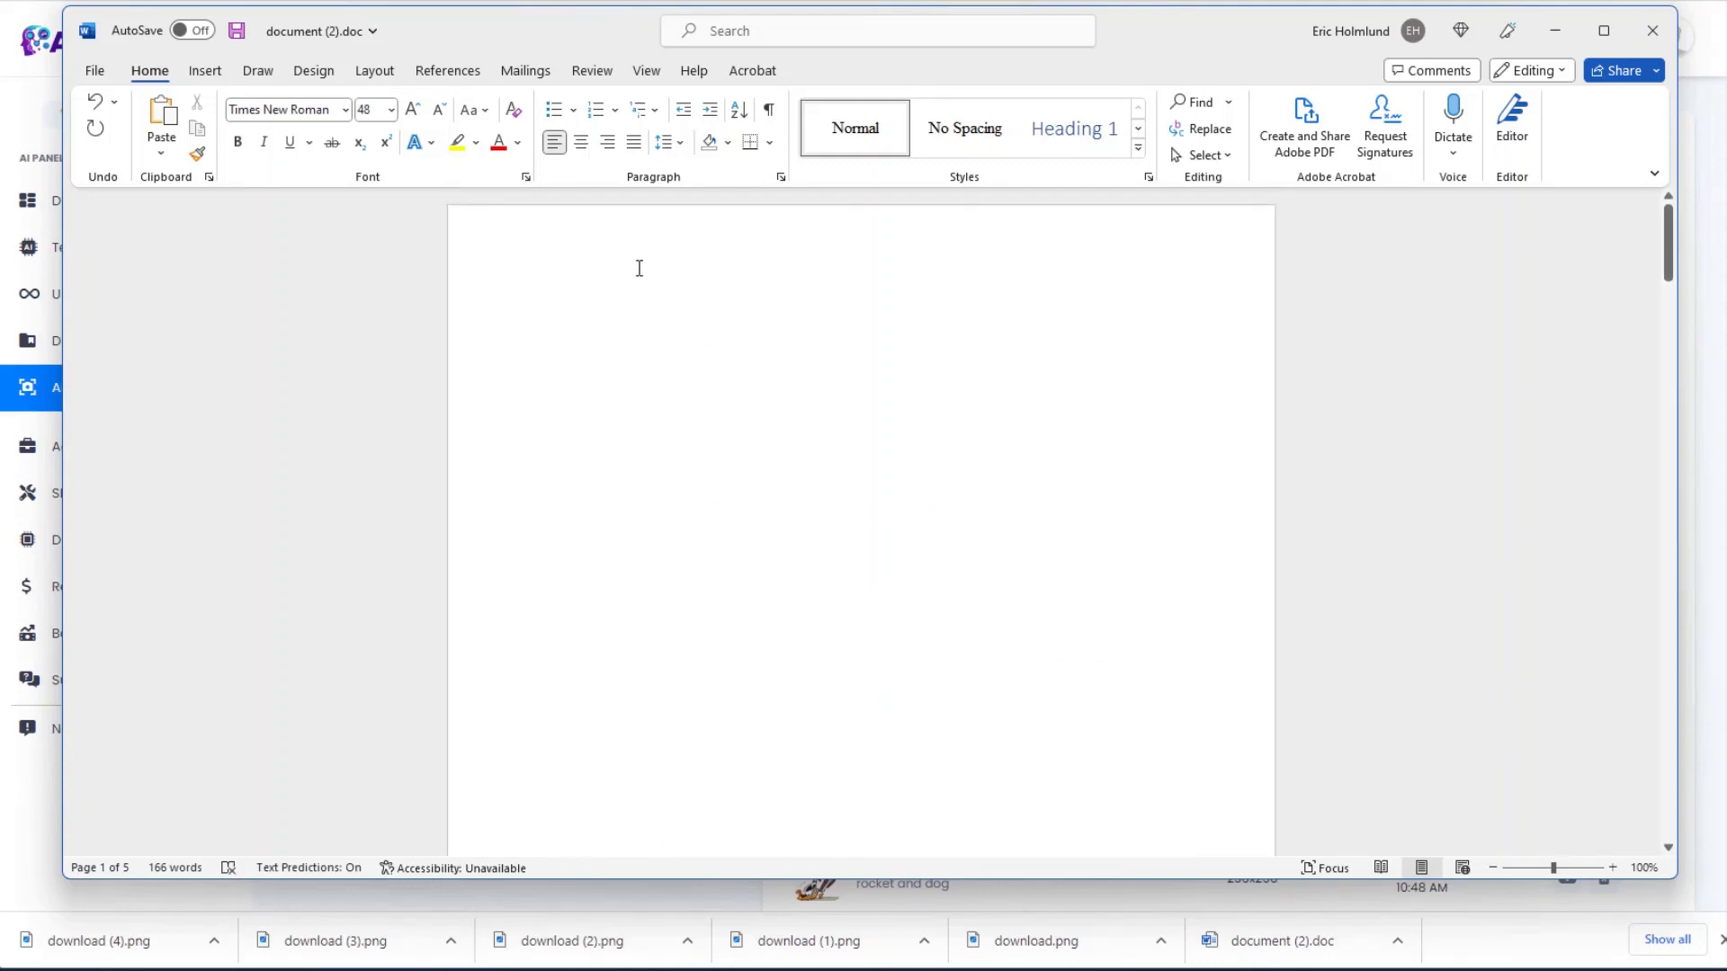
{"action": "scroll", "coordinate": [640, 268], "scroll_direction": "down", "scroll_amount": 1}
{"action": "left_click", "coordinate": [645, 70]}
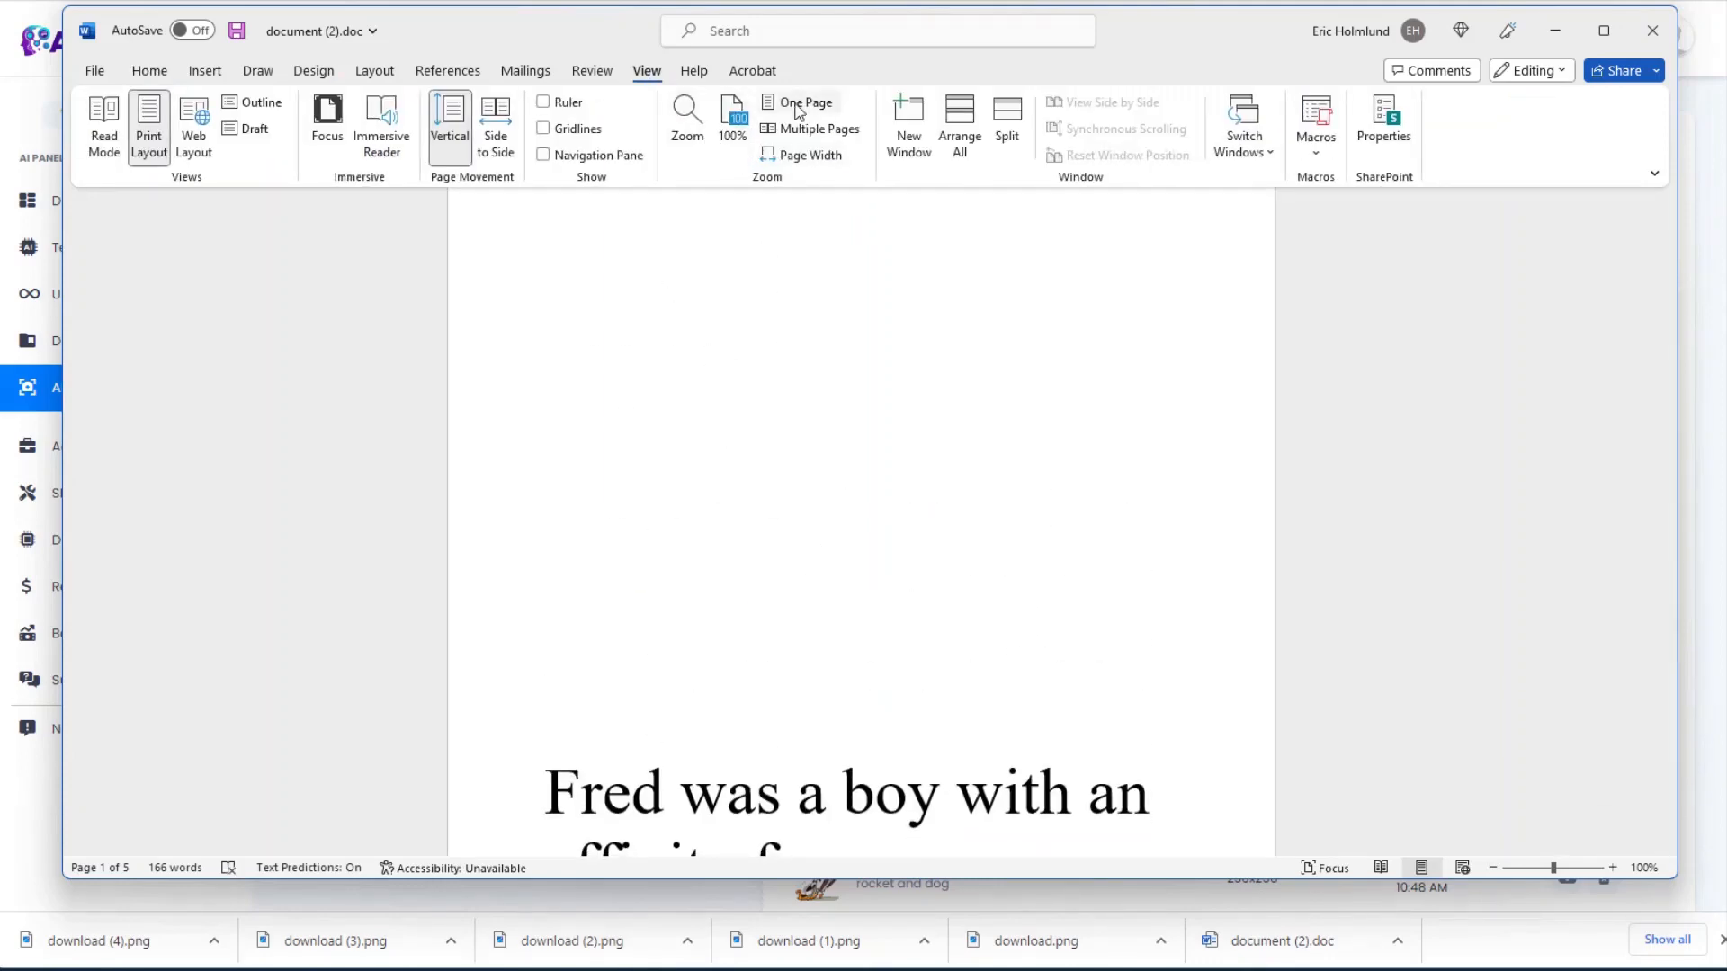
{"action": "left_click", "coordinate": [796, 104]}
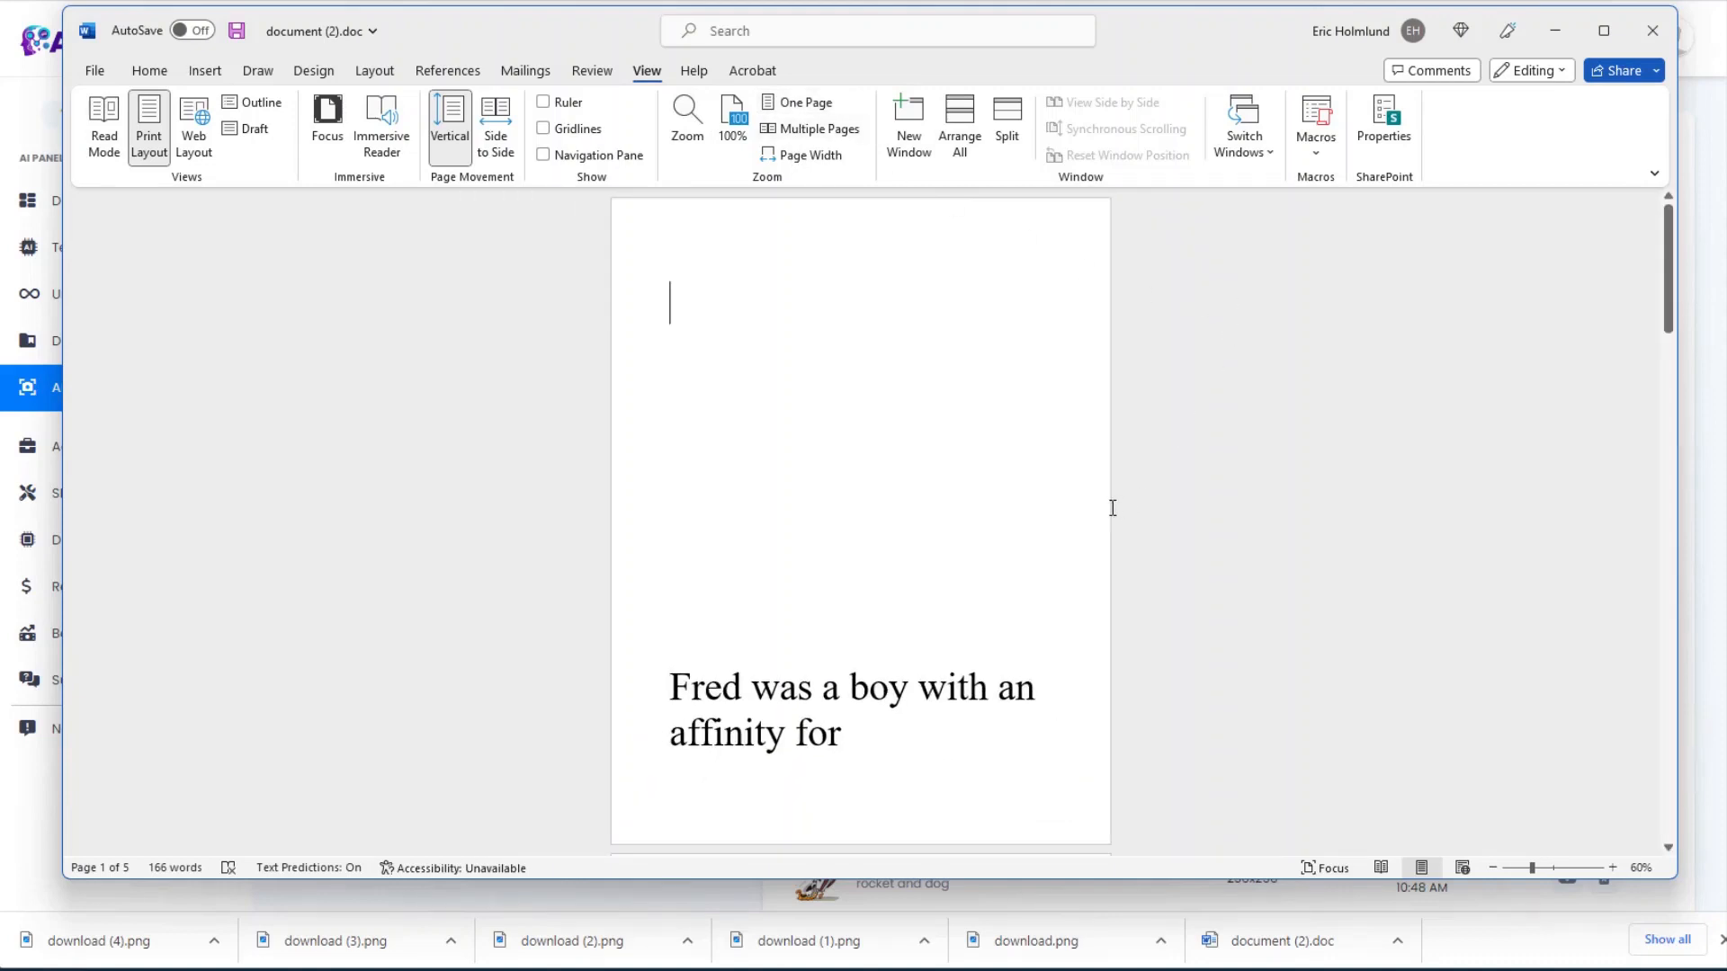
{"action": "left_click", "coordinate": [867, 626]}
{"action": "key", "text": "BackSpace"}
{"action": "key", "text": "BackSpace"}
{"action": "key", "text": "BackSpace"}
{"action": "key", "text": "BackSpace"}
{"action": "key", "text": "BackSpace"}
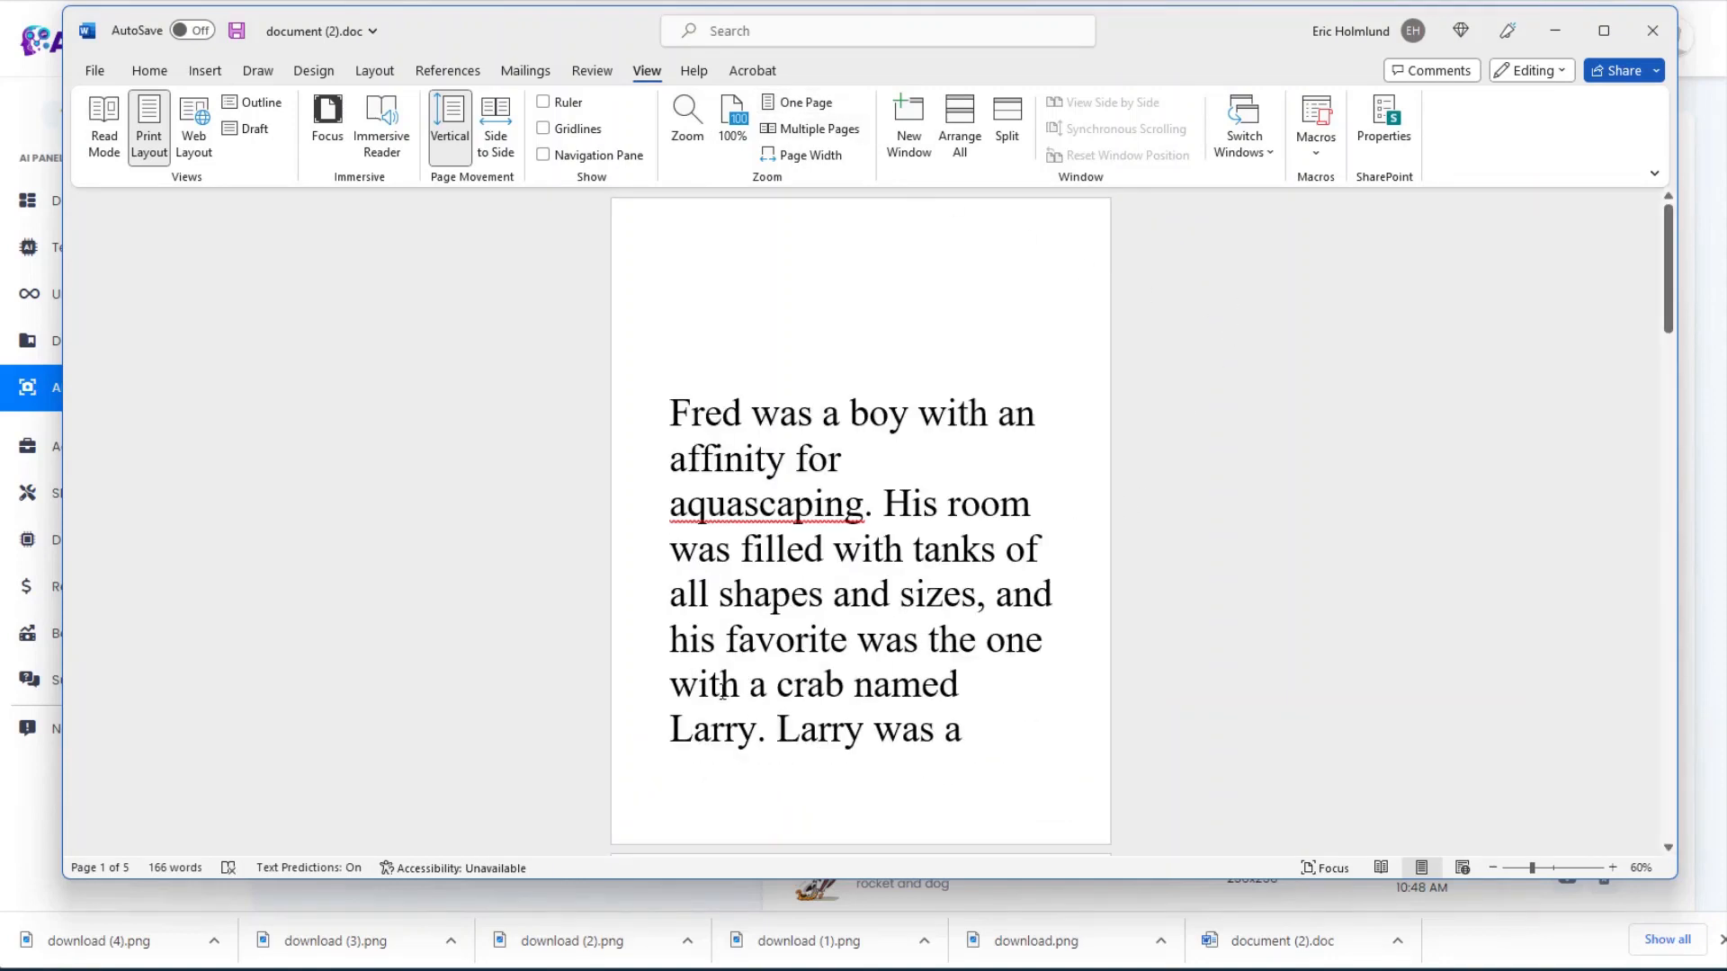
Step: Set the Fred paragraph to 28 pt, move Larry's paragraph to a new page, add space above Fred
{"action": "left_click_drag", "start_coordinate": [771, 730], "coordinate": [656, 401]}
{"action": "left_click", "coordinate": [149, 70]}
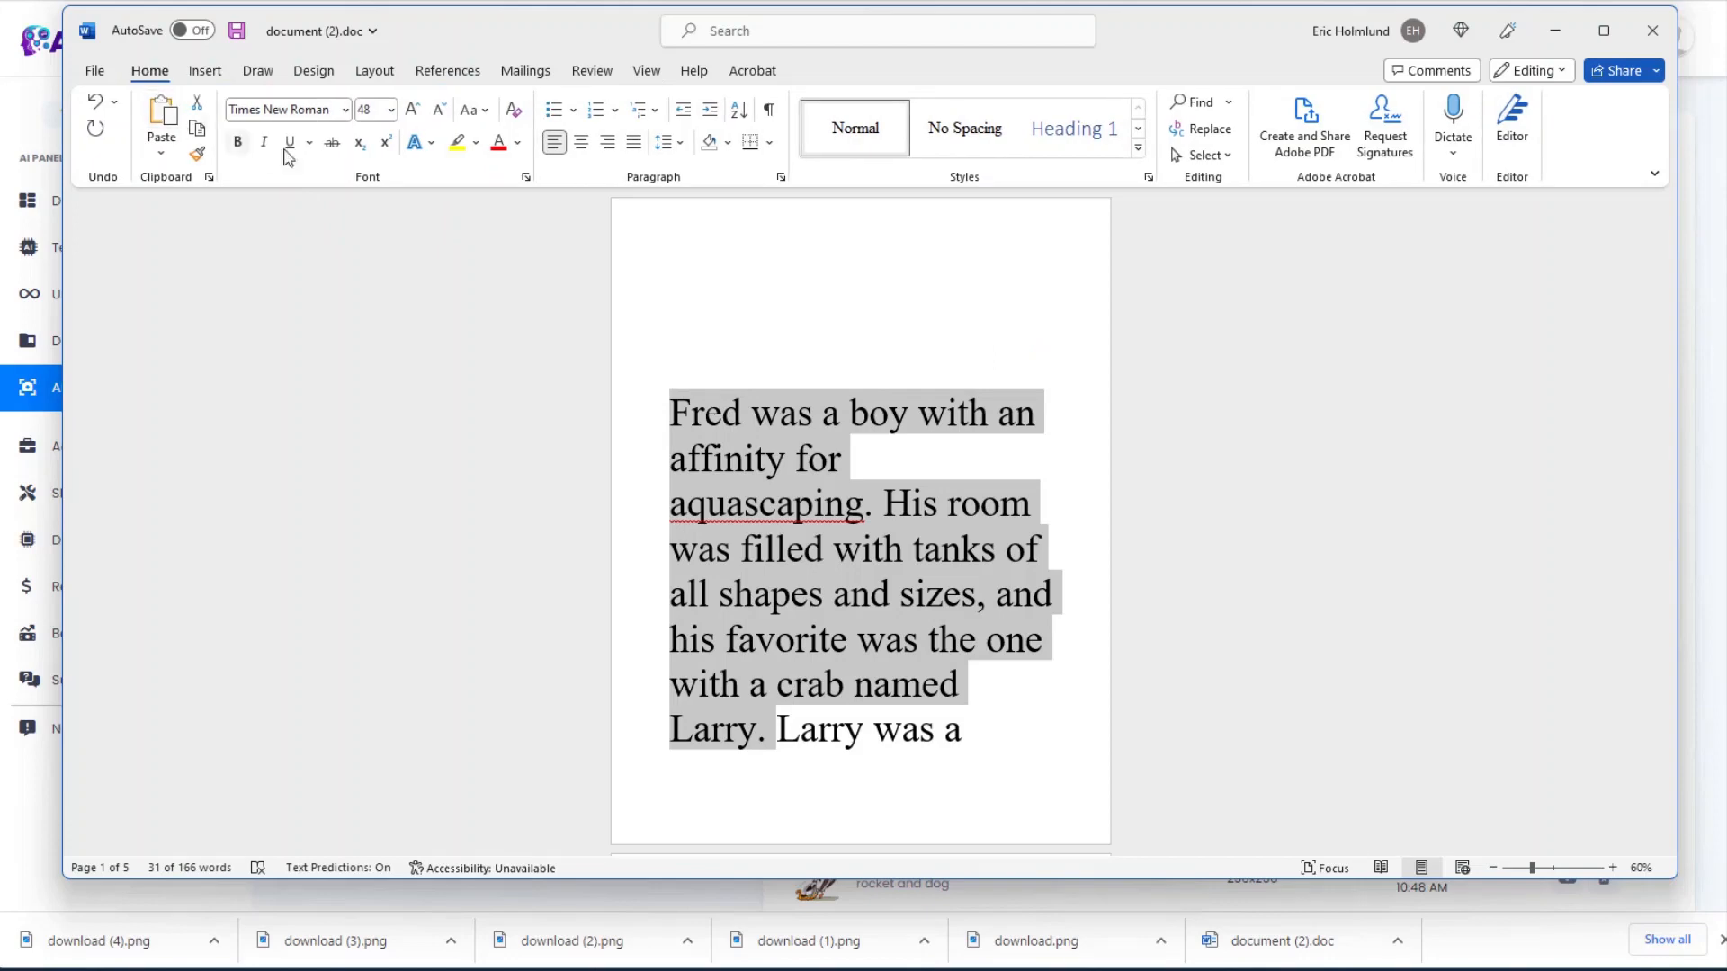
{"action": "left_click", "coordinate": [390, 108]}
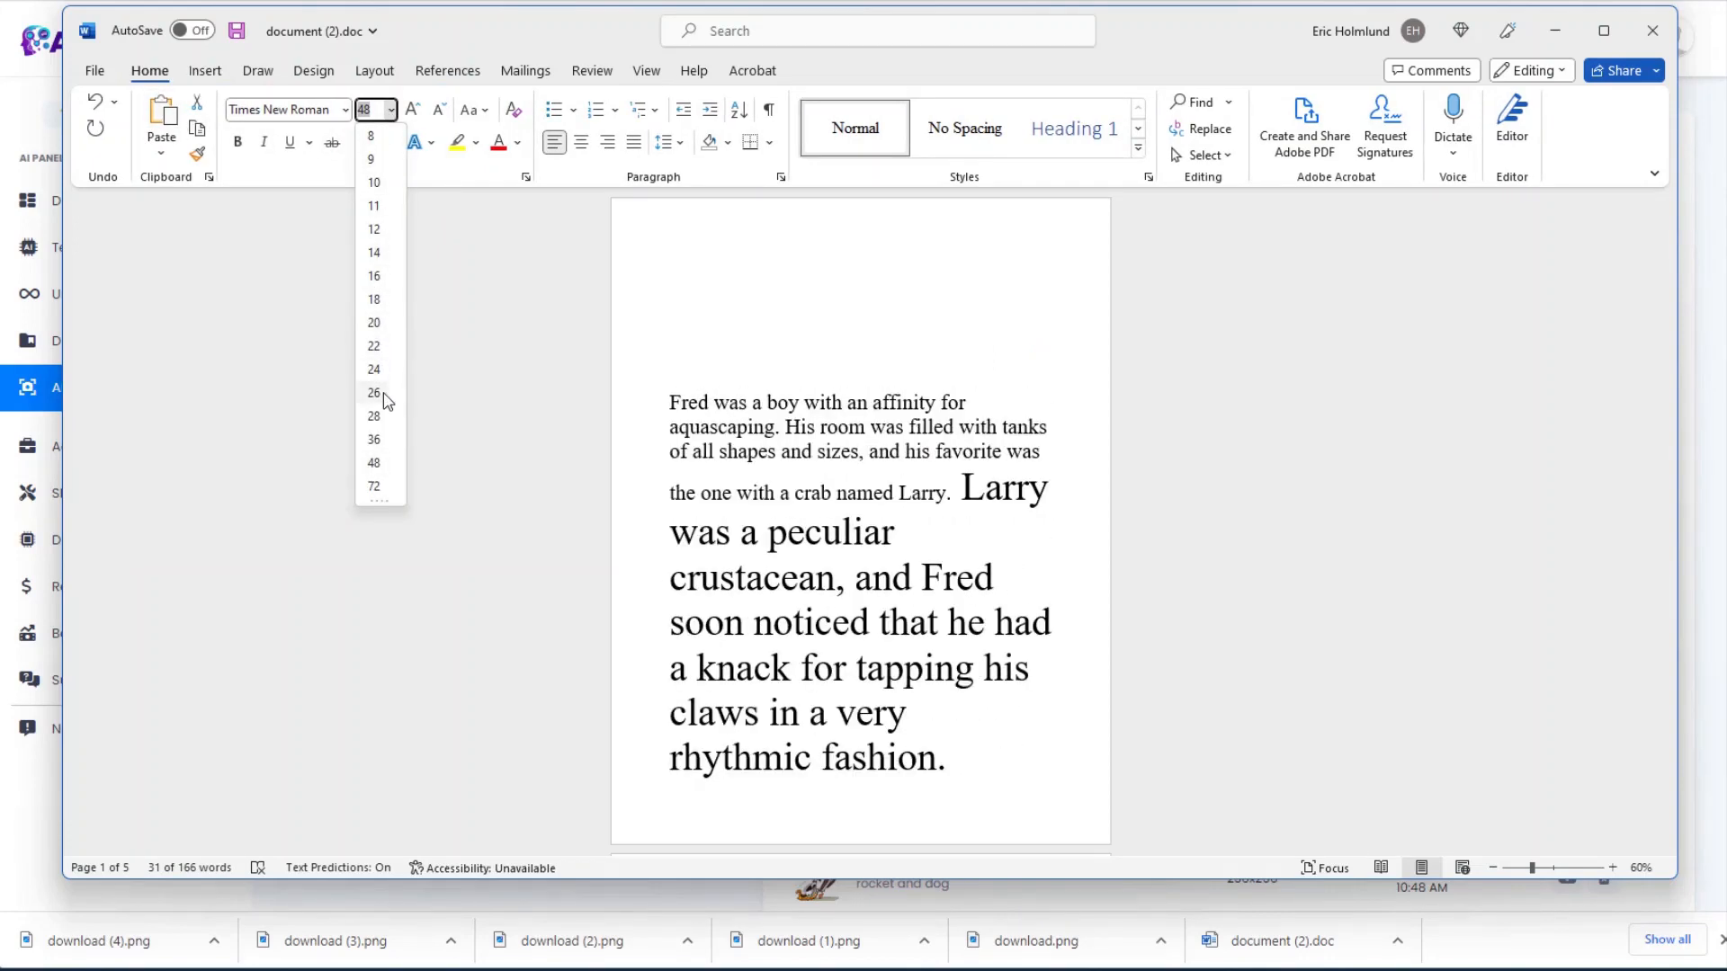
{"action": "left_click", "coordinate": [375, 416]}
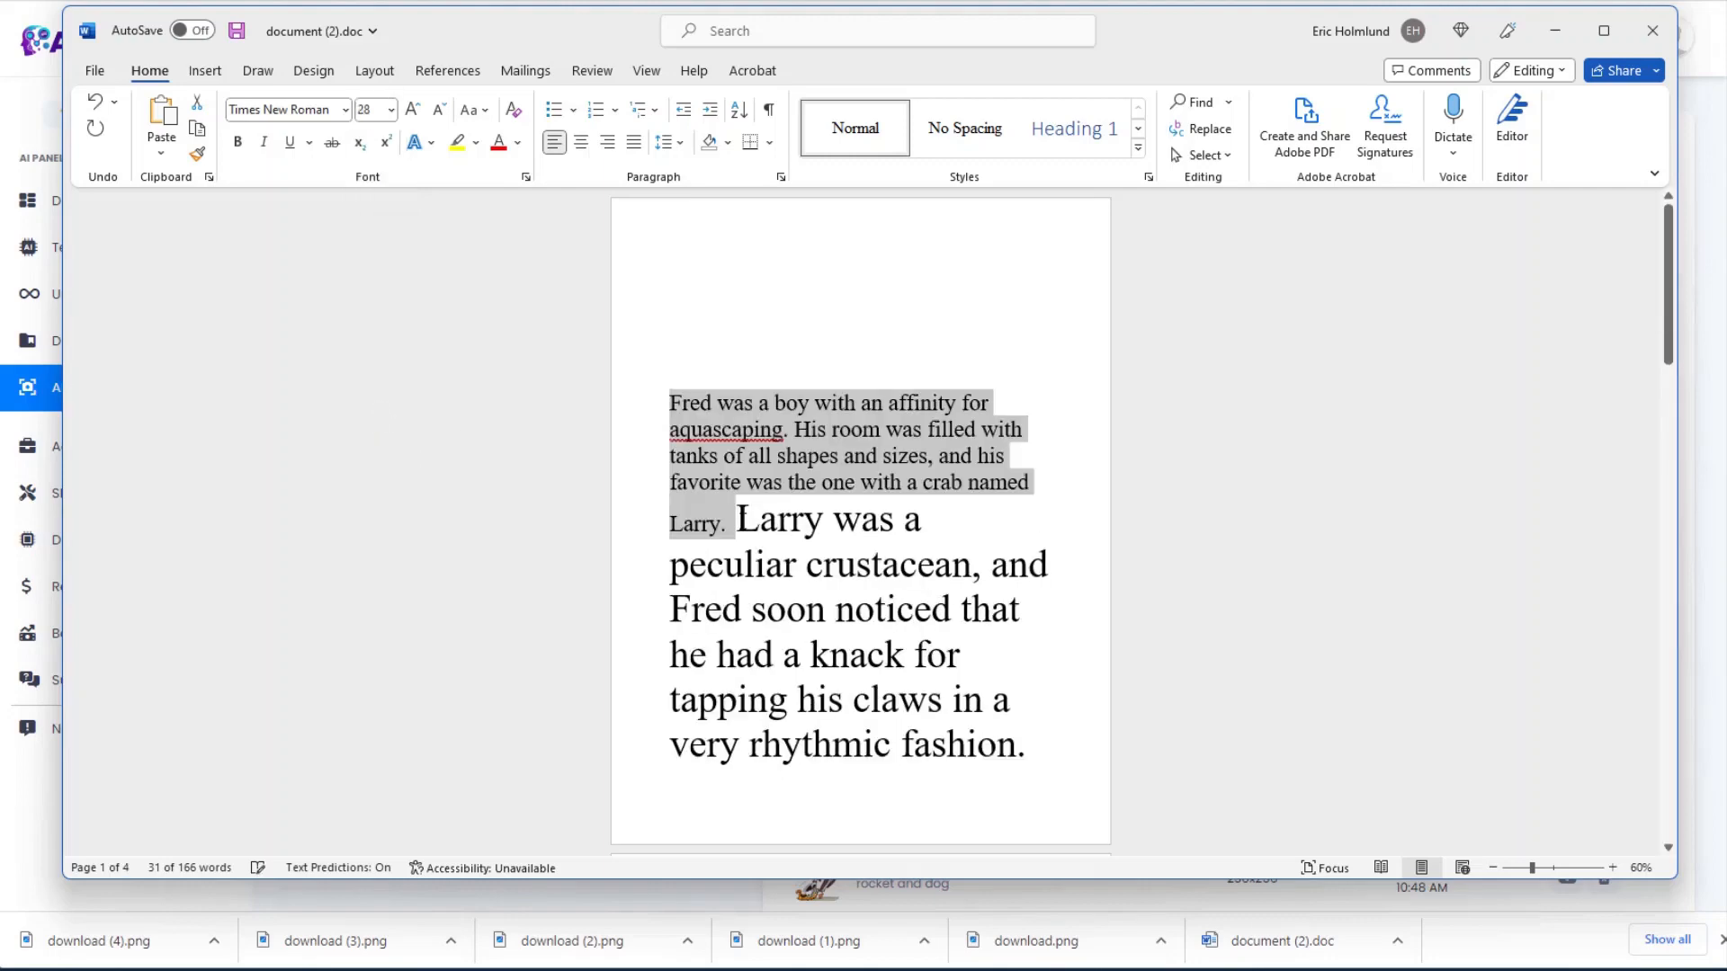
{"action": "key", "text": "Right"}
{"action": "key", "text": "Return"}
{"action": "key", "text": "Return"}
{"action": "key", "text": "Return"}
{"action": "key", "text": "Return"}
{"action": "key", "text": "Return"}
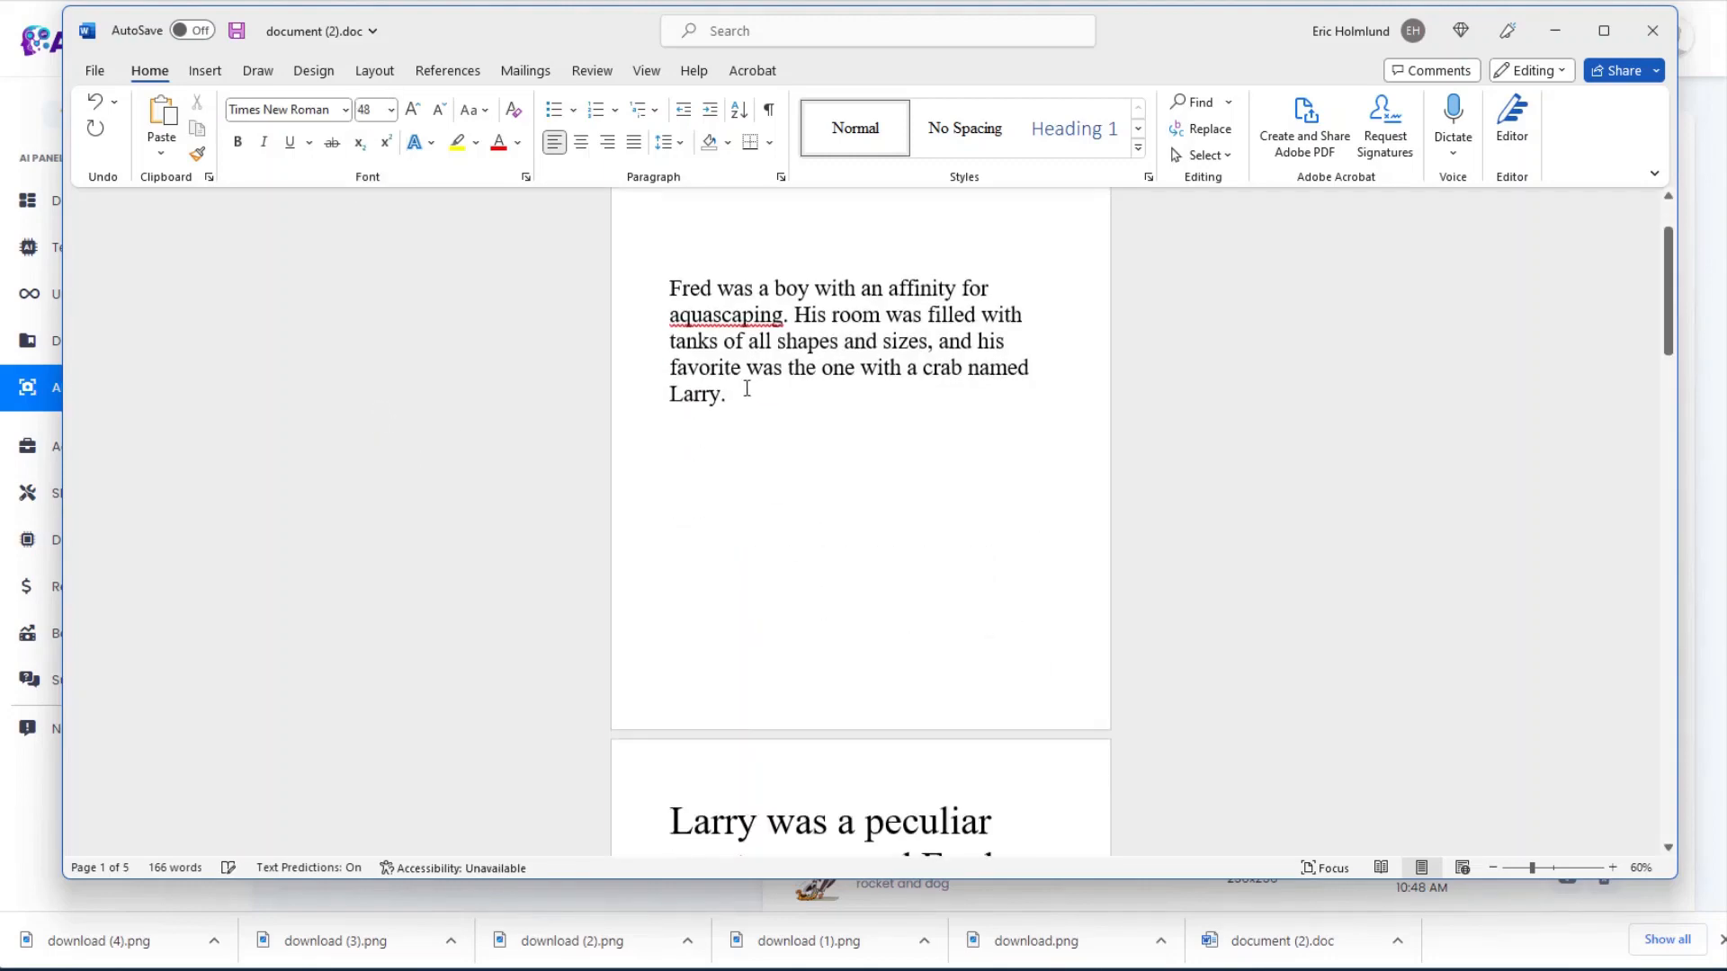
{"action": "left_click", "coordinate": [665, 298]}
{"action": "key", "text": "Return"}
{"action": "key", "text": "Return"}
{"action": "key", "text": "Return"}
{"action": "key", "text": "Return"}
{"action": "key", "text": "Return"}
{"action": "key", "text": "Return"}
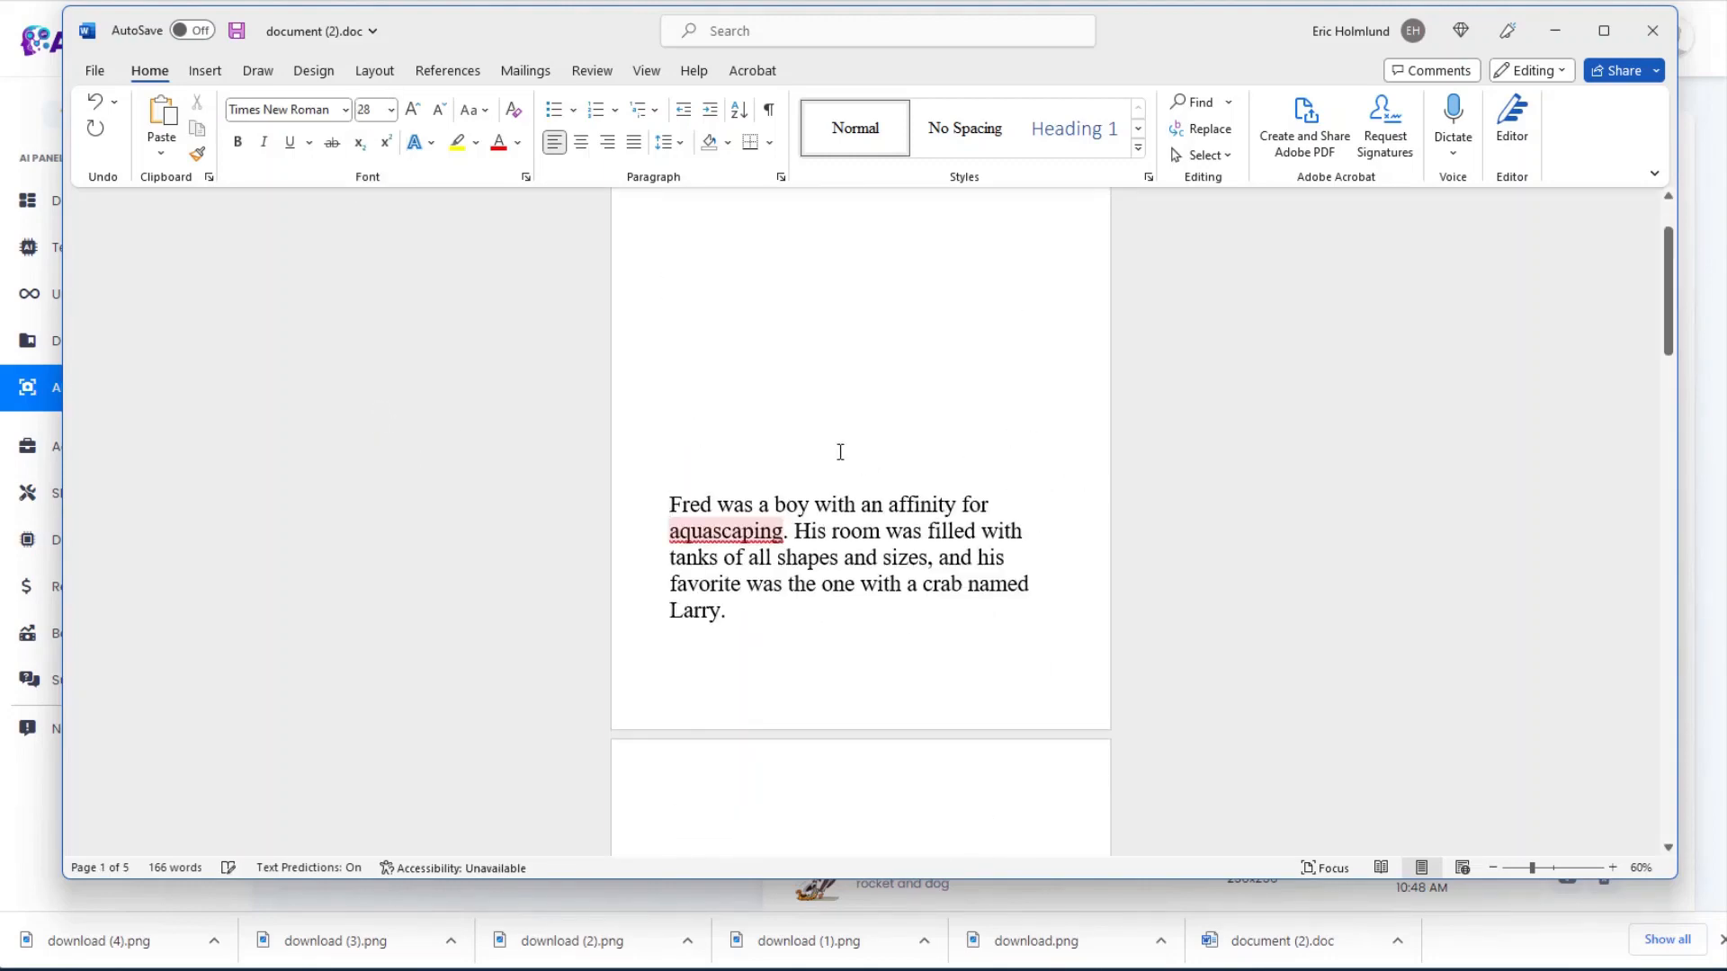
{"action": "scroll", "coordinate": [840, 451], "scroll_direction": "up", "scroll_amount": 2}
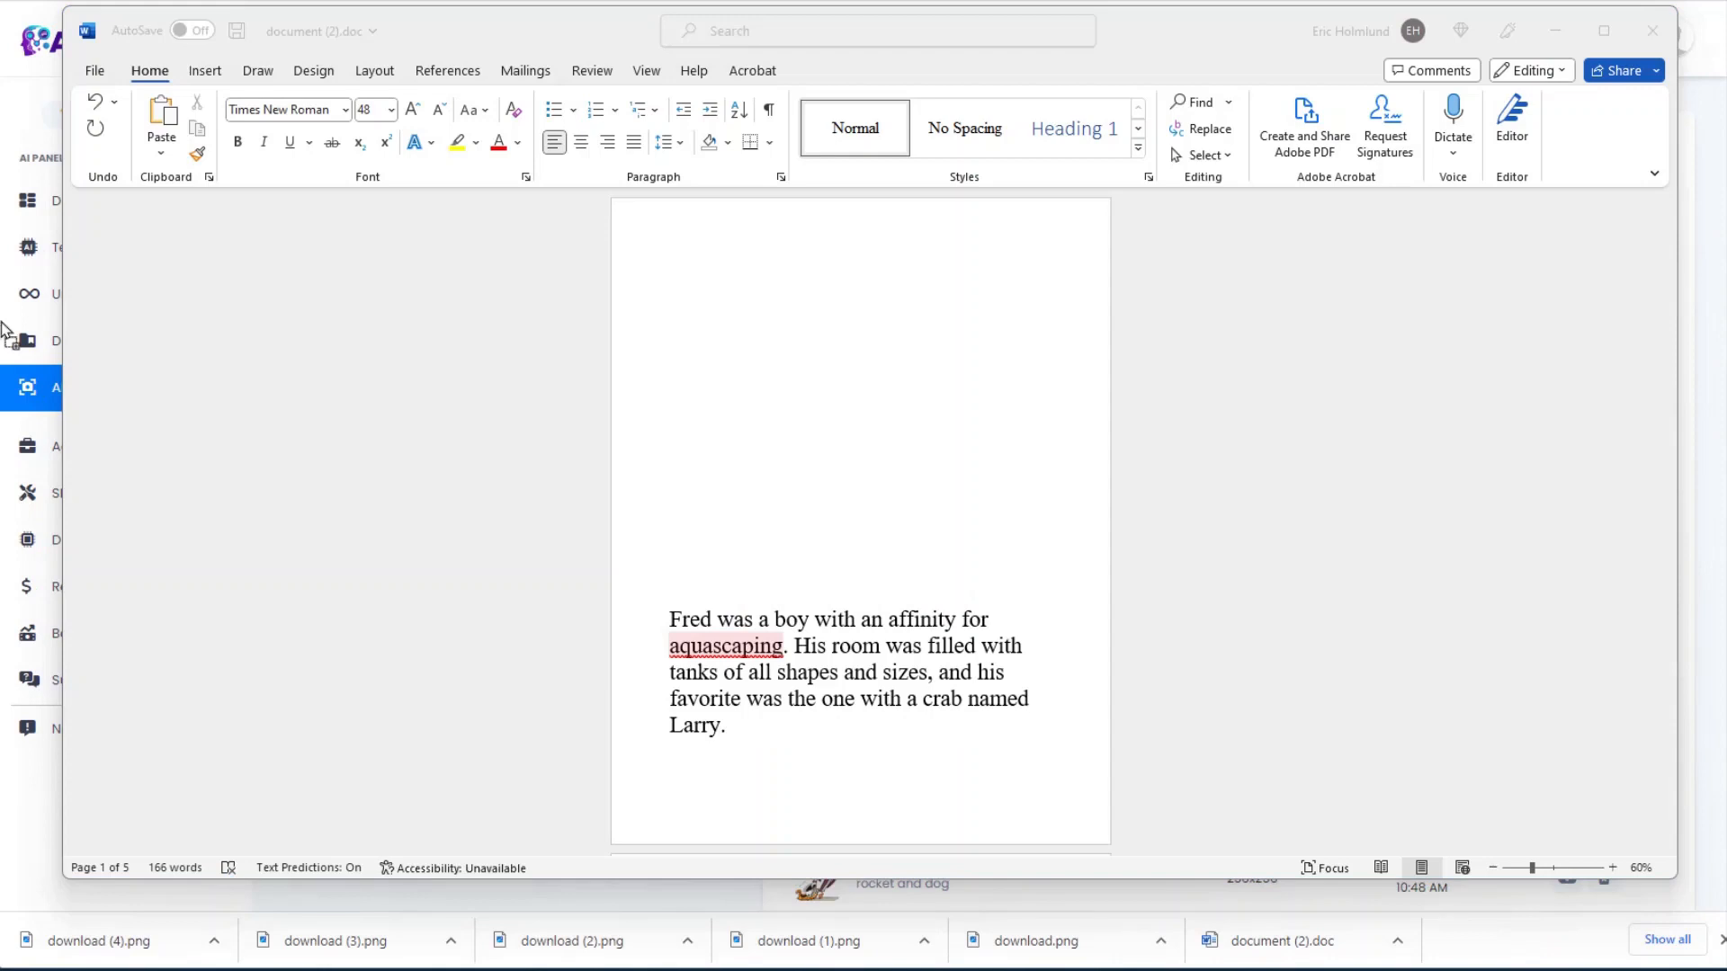
{"action": "left_click_drag", "start_coordinate": [3, 324], "coordinate": [775, 355]}
Step: Delete the blank lines between the aquarium crab picture and the opening text
{"action": "left_click", "coordinate": [802, 385]}
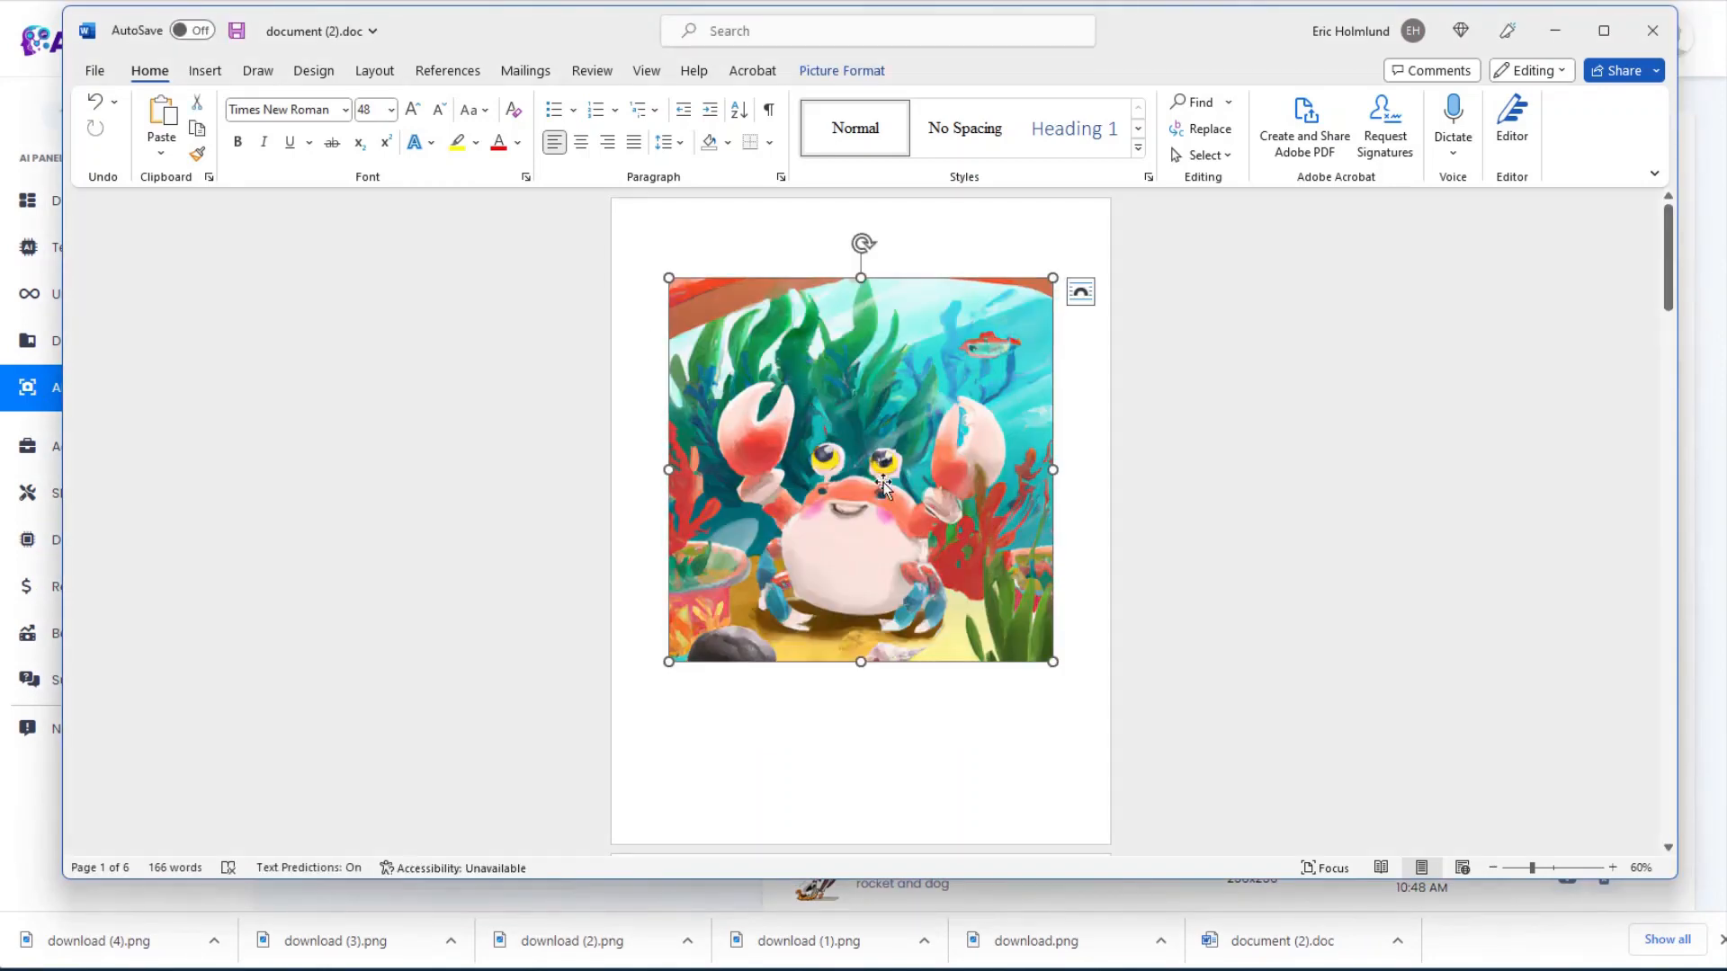
{"action": "scroll", "coordinate": [713, 420], "scroll_direction": "down", "scroll_amount": 3}
{"action": "left_click", "coordinate": [713, 420]}
{"action": "key", "text": "Delete"}
{"action": "key", "text": "Delete"}
{"action": "key", "text": "Delete"}
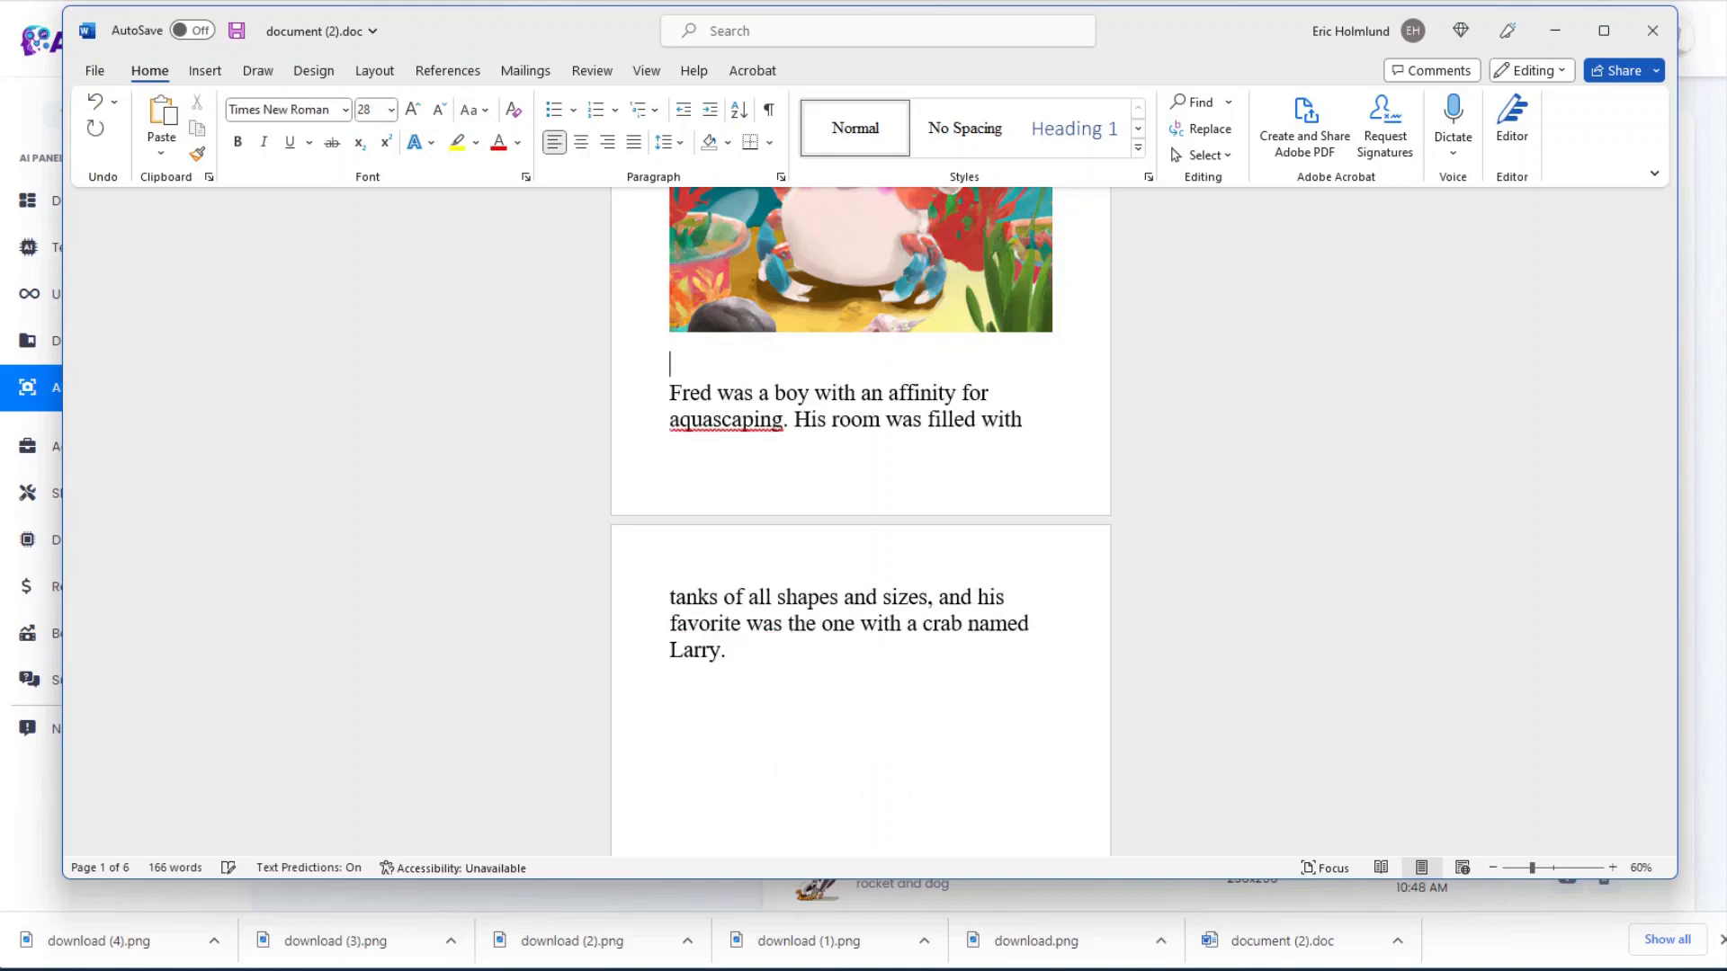
{"action": "key", "text": "Delete"}
Step: Set custom page margins of 0.3"
{"action": "left_click", "coordinate": [374, 71]}
{"action": "left_click", "coordinate": [117, 155]}
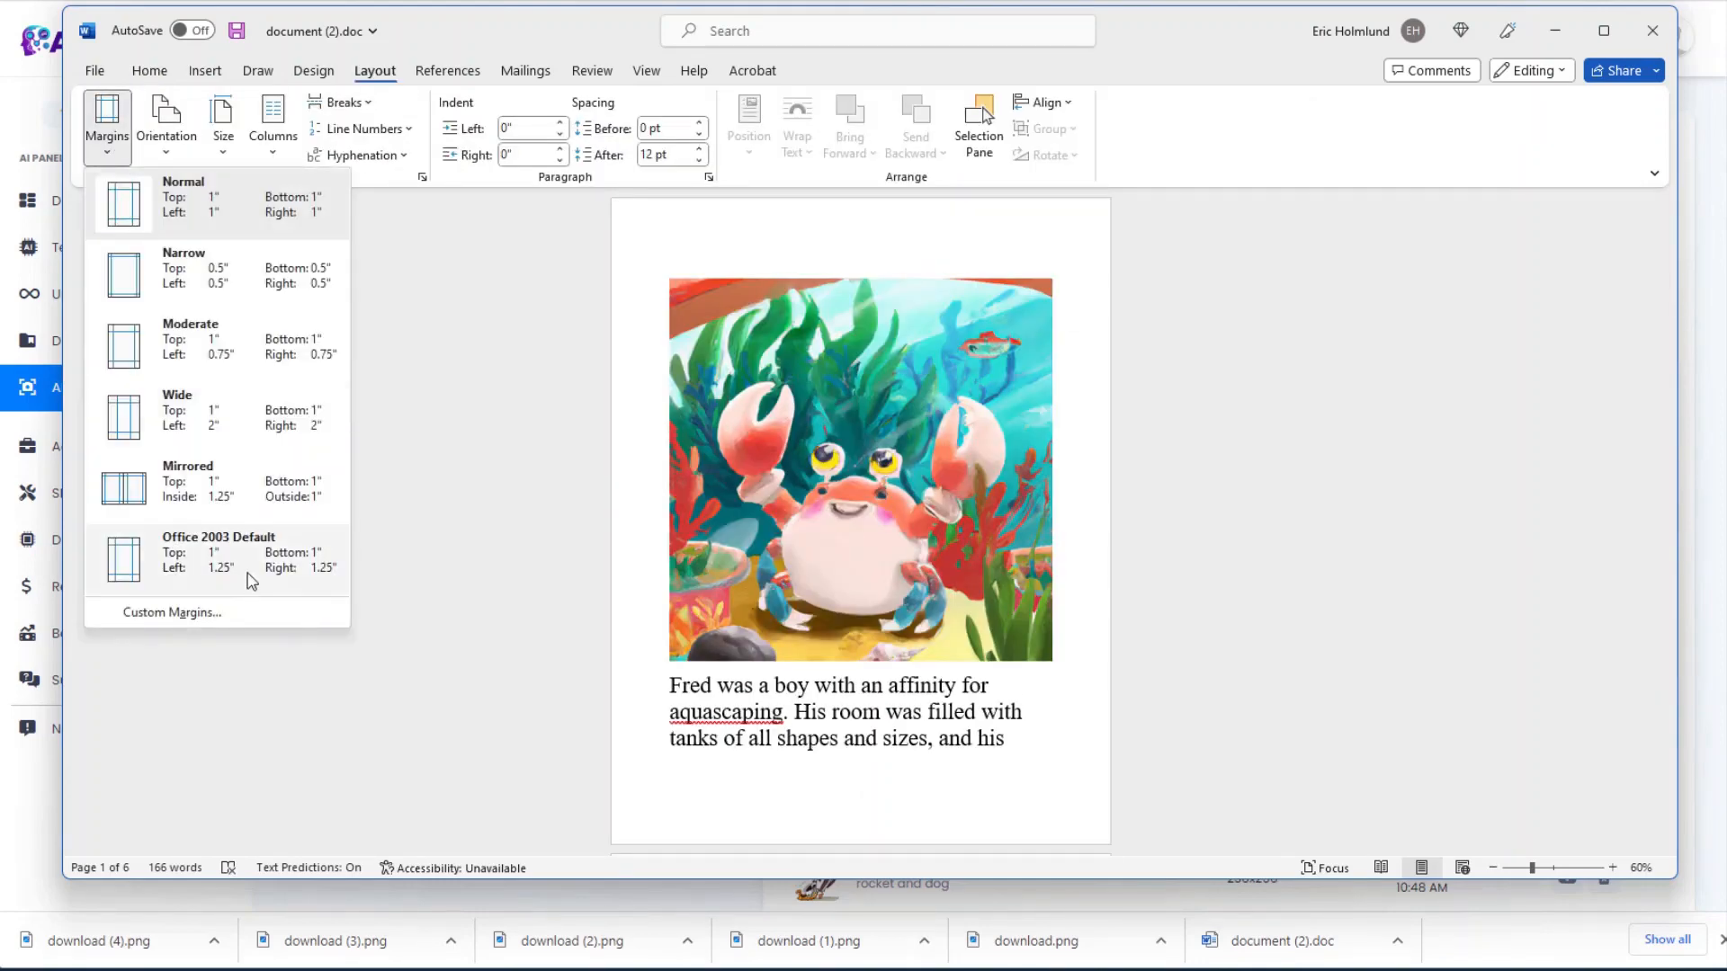
{"action": "left_click", "coordinate": [234, 612]}
{"action": "left_click", "coordinate": [826, 257]}
{"action": "left_click", "coordinate": [826, 257]}
{"action": "left_click", "coordinate": [826, 281]}
{"action": "left_click", "coordinate": [969, 688]}
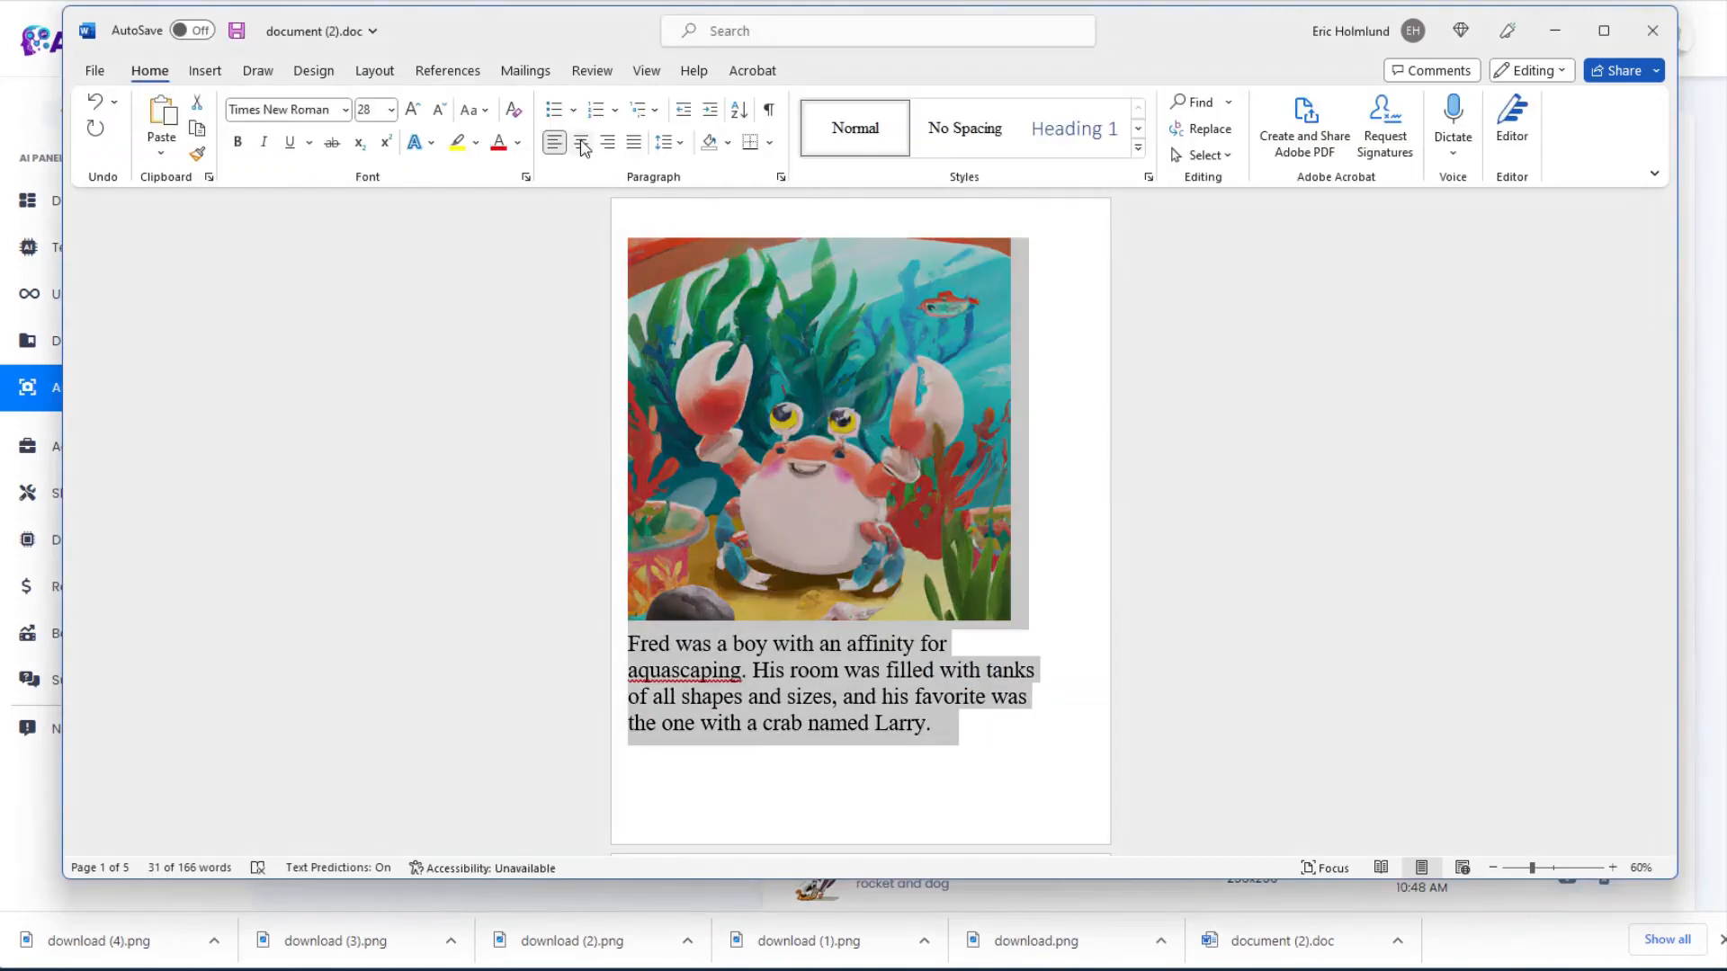
Step: Center the opening paragraph and enlarge the crab picture slightly
{"action": "key", "text": "ctrl+e"}
{"action": "left_click", "coordinate": [1030, 617]}
{"action": "left_click_drag", "start_coordinate": [1046, 634], "coordinate": [1037, 611]}
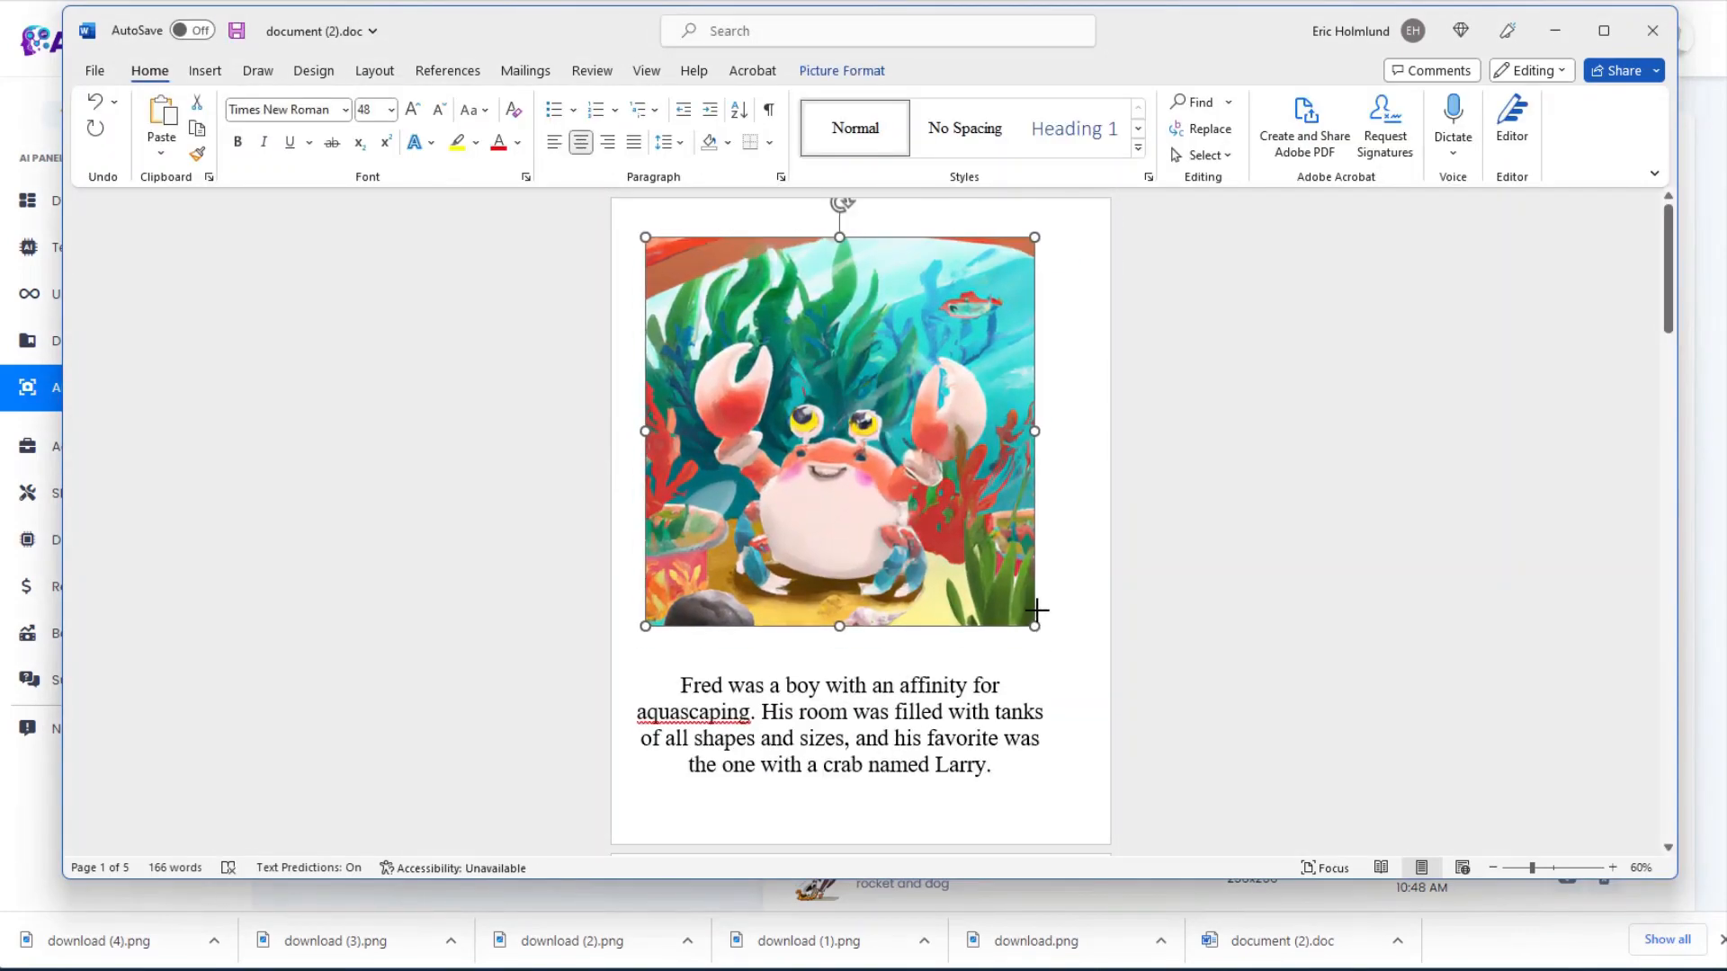
{"action": "left_click", "coordinate": [1036, 716]}
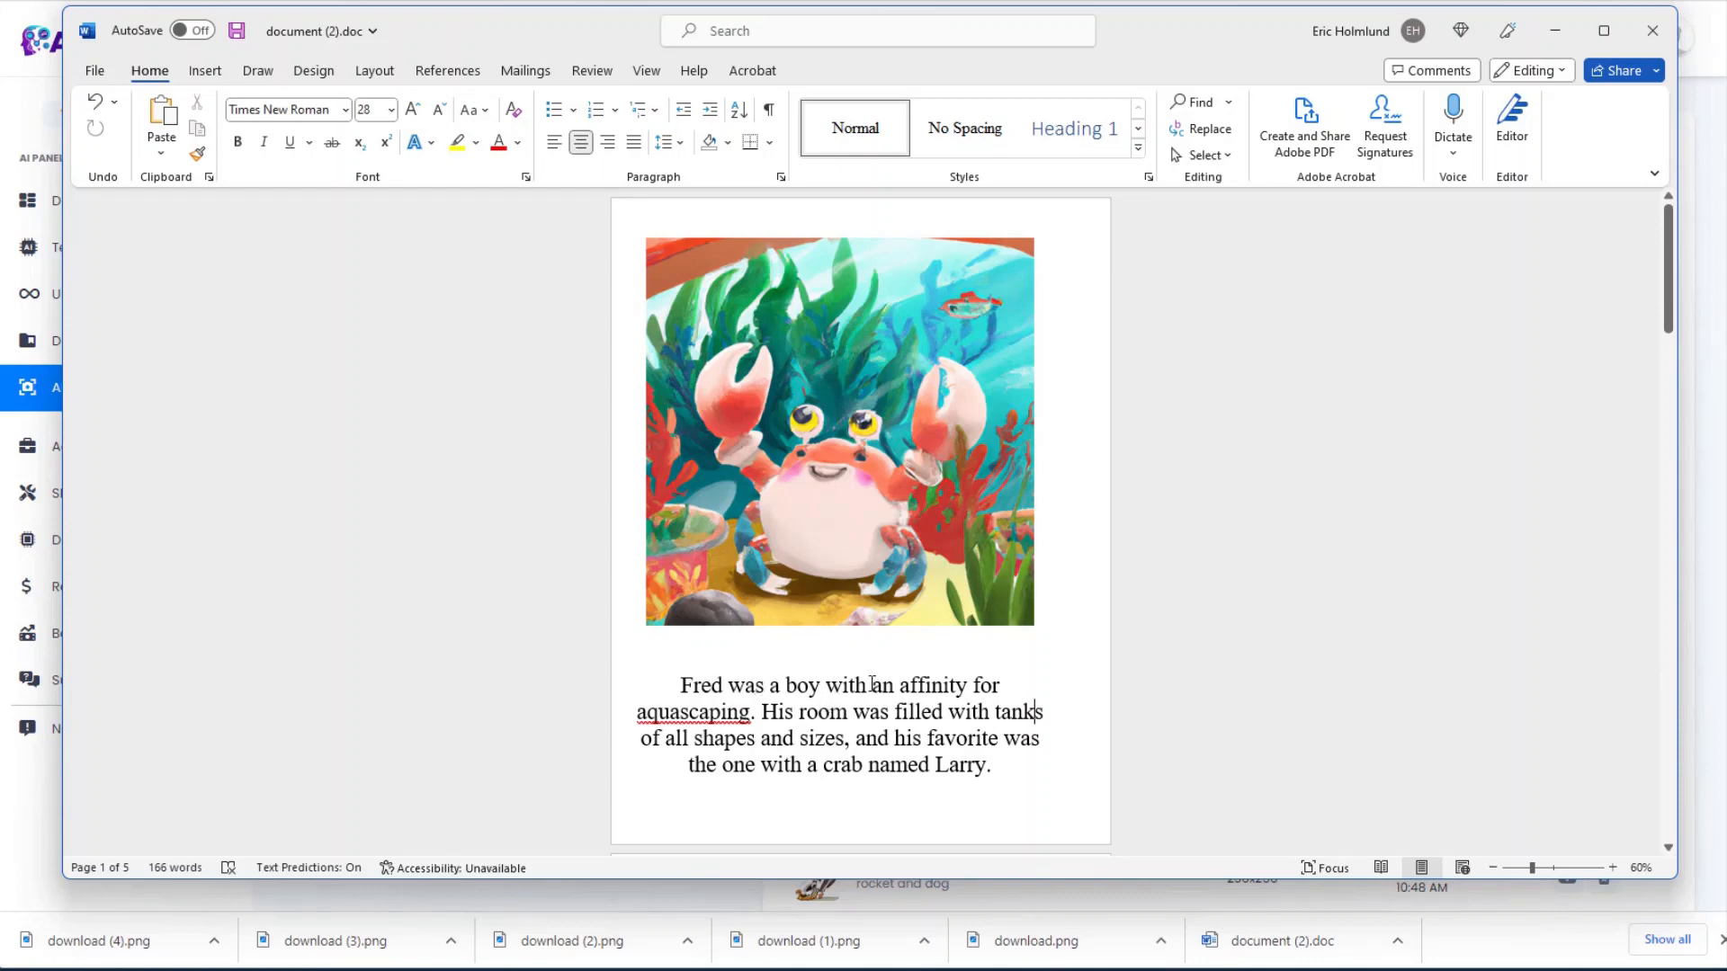
Step: Reword 'an affinity for' to 'who loved' in the opening sentence
{"action": "left_click_drag", "start_coordinate": [871, 686], "coordinate": [1000, 683]}
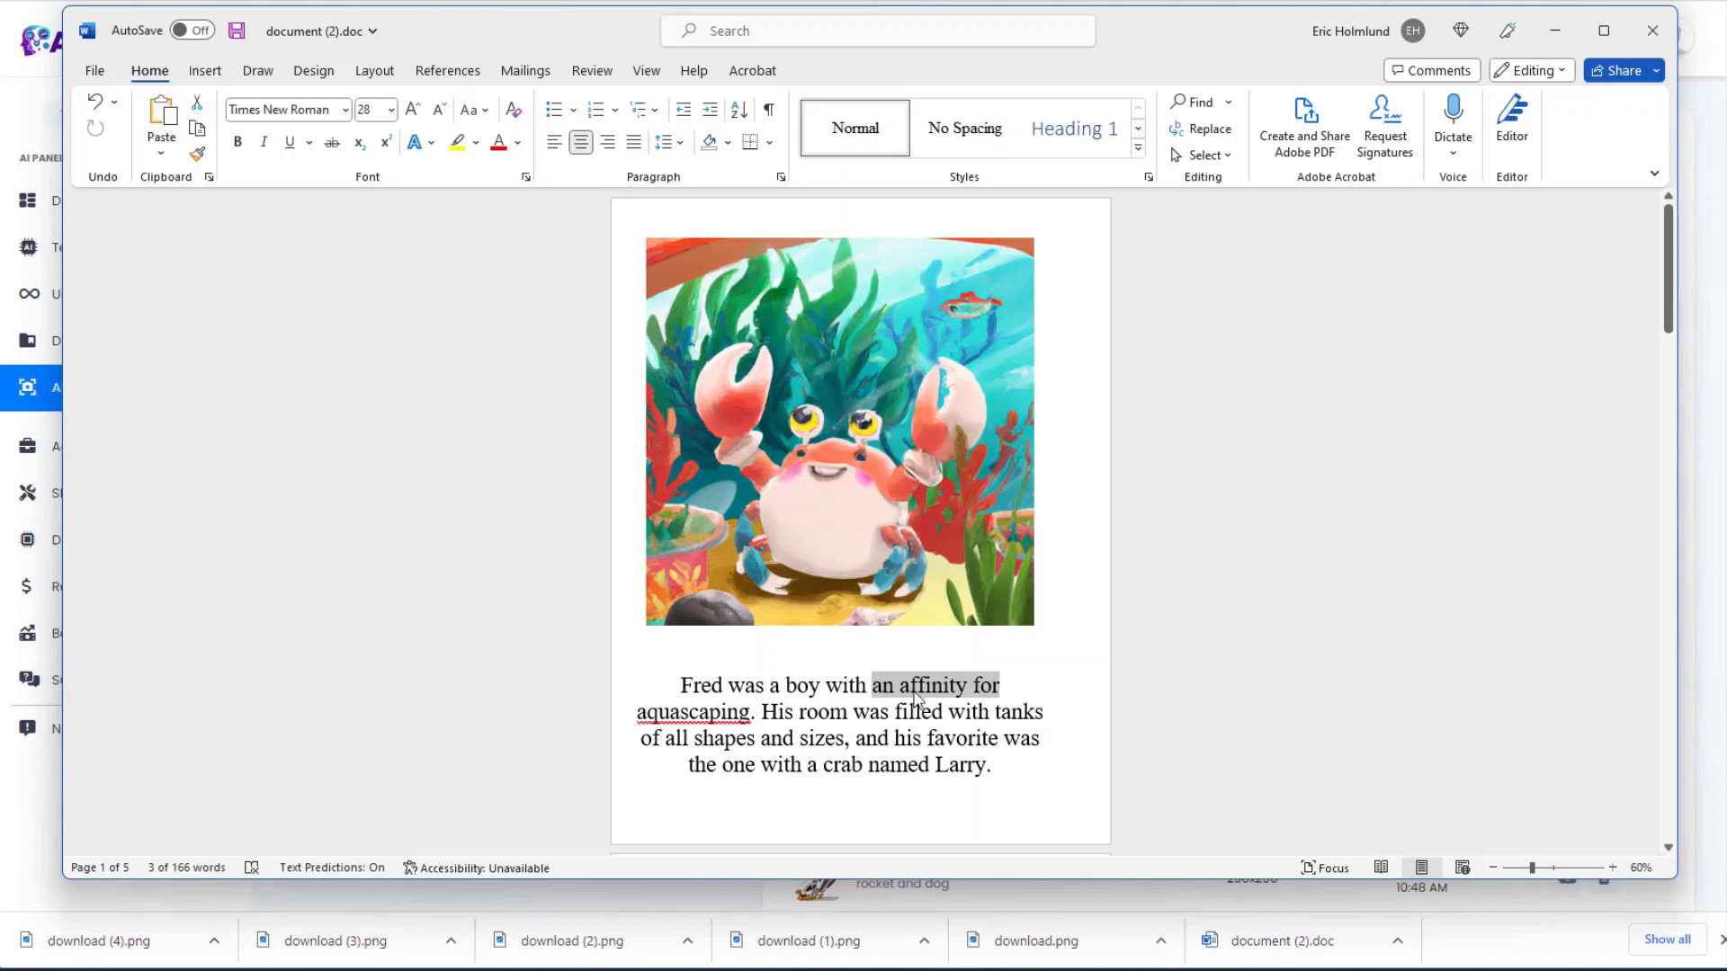
{"action": "key", "text": "BackSpace"}
{"action": "key", "text": "BackSpace"}
{"action": "key", "text": "BackSpace"}
{"action": "key", "text": "BackSpace"}
{"action": "key", "text": "BackSpace"}
{"action": "type", "text": "who loved"}
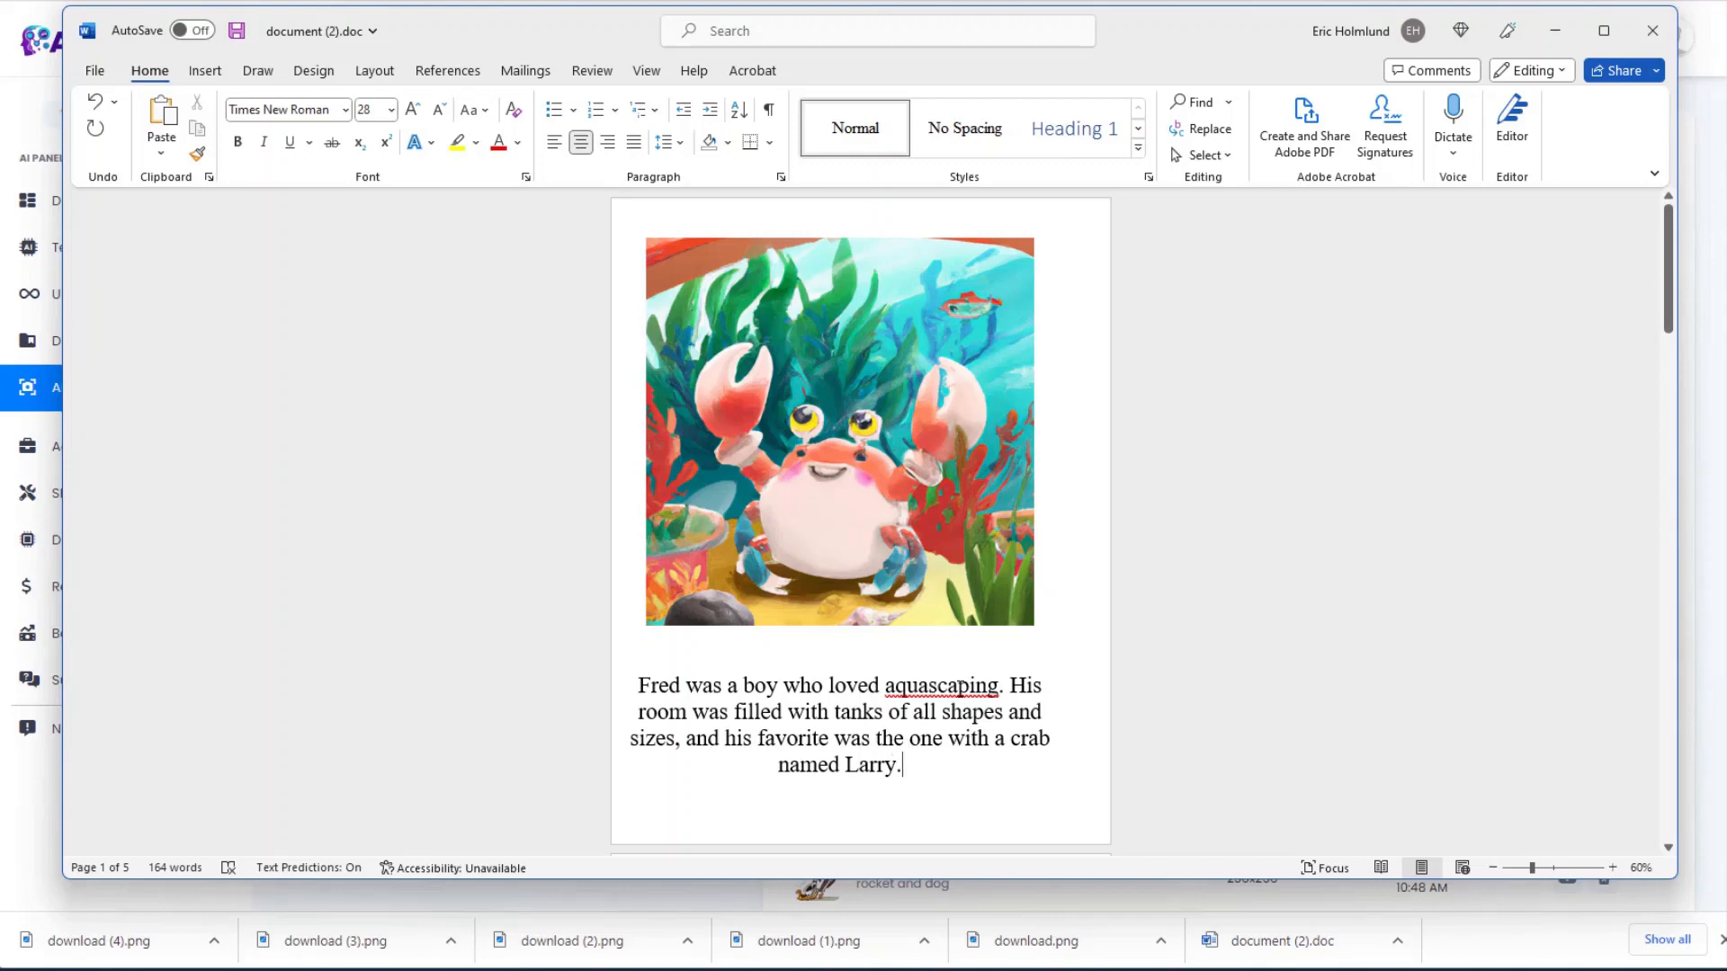
{"action": "scroll", "coordinate": [932, 740], "scroll_direction": "down", "scroll_amount": 3}
{"action": "left_click_drag", "start_coordinate": [1666, 328], "coordinate": [1657, 510]}
Step: Push the 'Unfortunately' paragraph onto the next page and make it 36 pt
{"action": "left_click", "coordinate": [630, 555]}
{"action": "key", "text": "Return"}
{"action": "key", "text": "Return"}
{"action": "key", "text": "Return"}
{"action": "key", "text": "Return"}
{"action": "key", "text": "Return"}
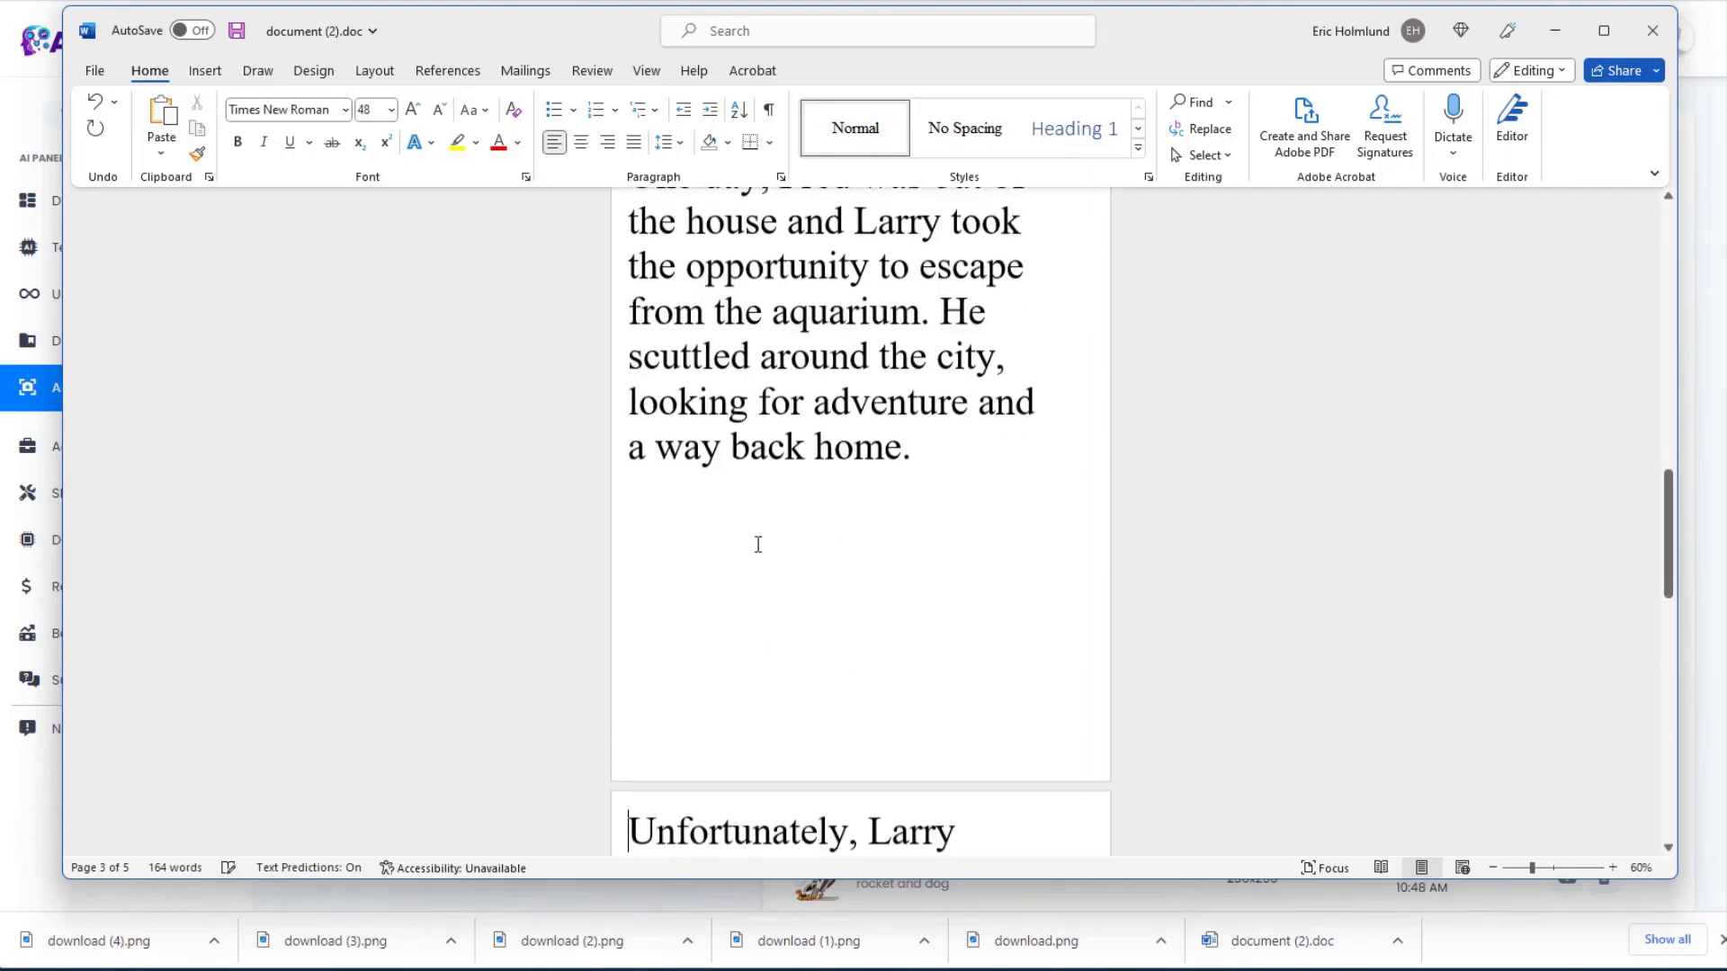
{"action": "key", "text": "Return"}
{"action": "key", "text": "Return"}
{"action": "key", "text": "Return"}
{"action": "key", "text": "Return"}
{"action": "key", "text": "Return"}
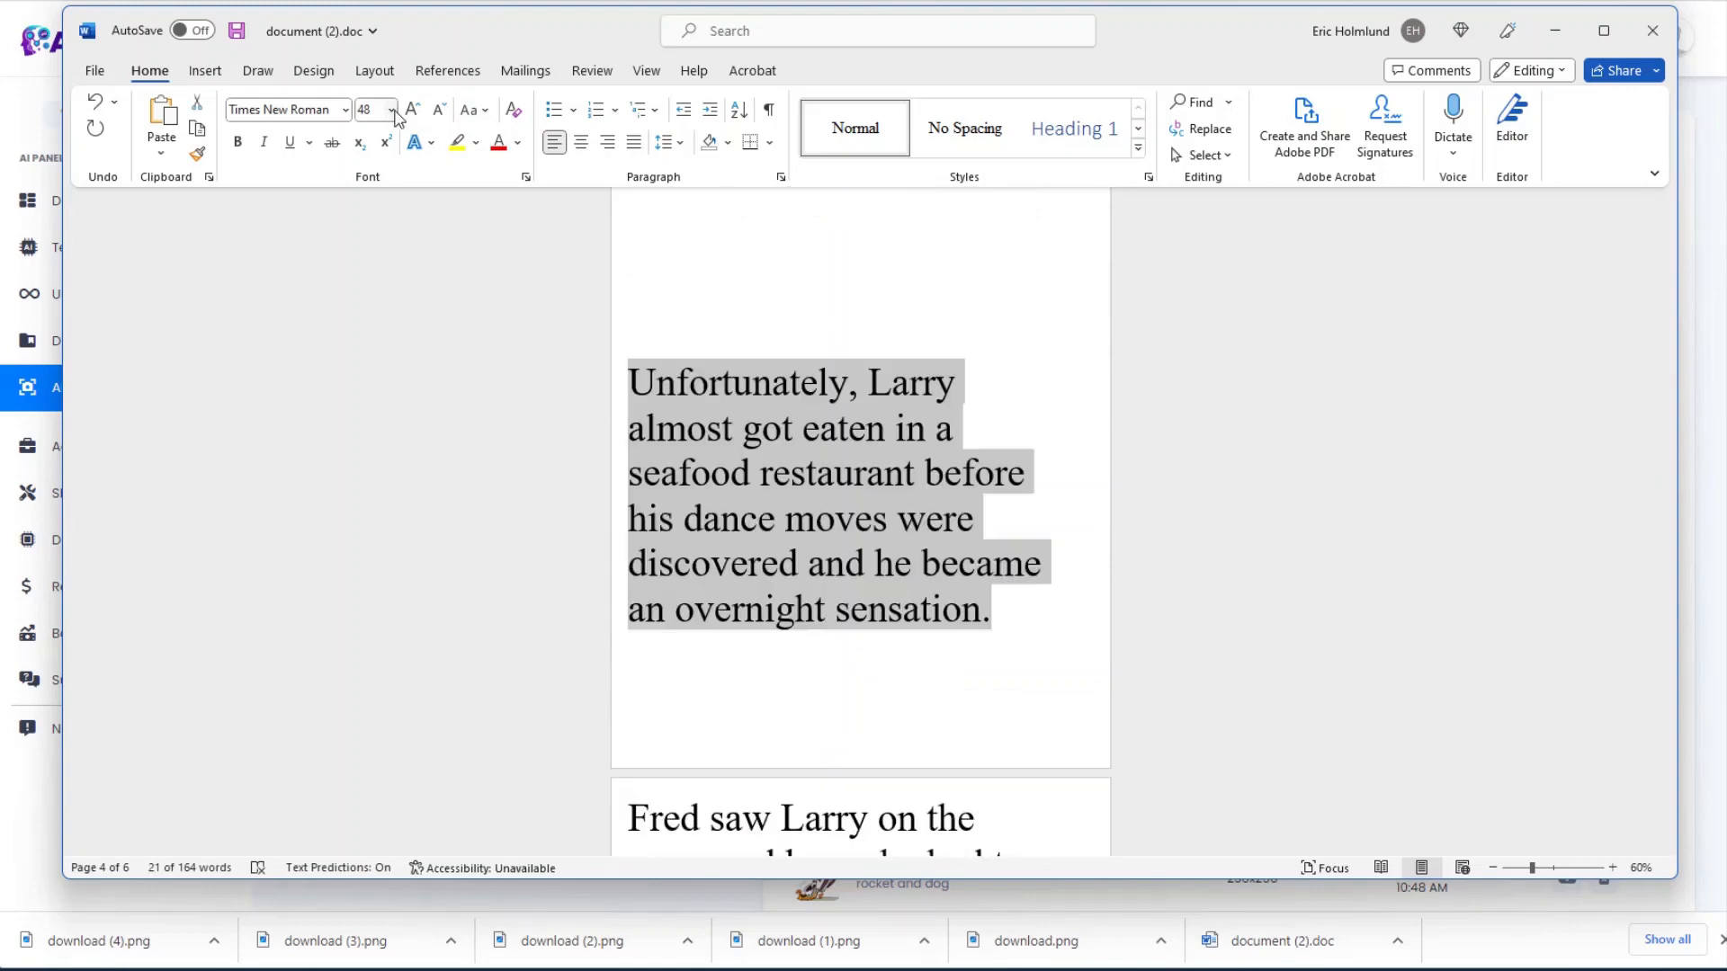
{"action": "left_click", "coordinate": [392, 111]}
{"action": "left_click", "coordinate": [374, 439]}
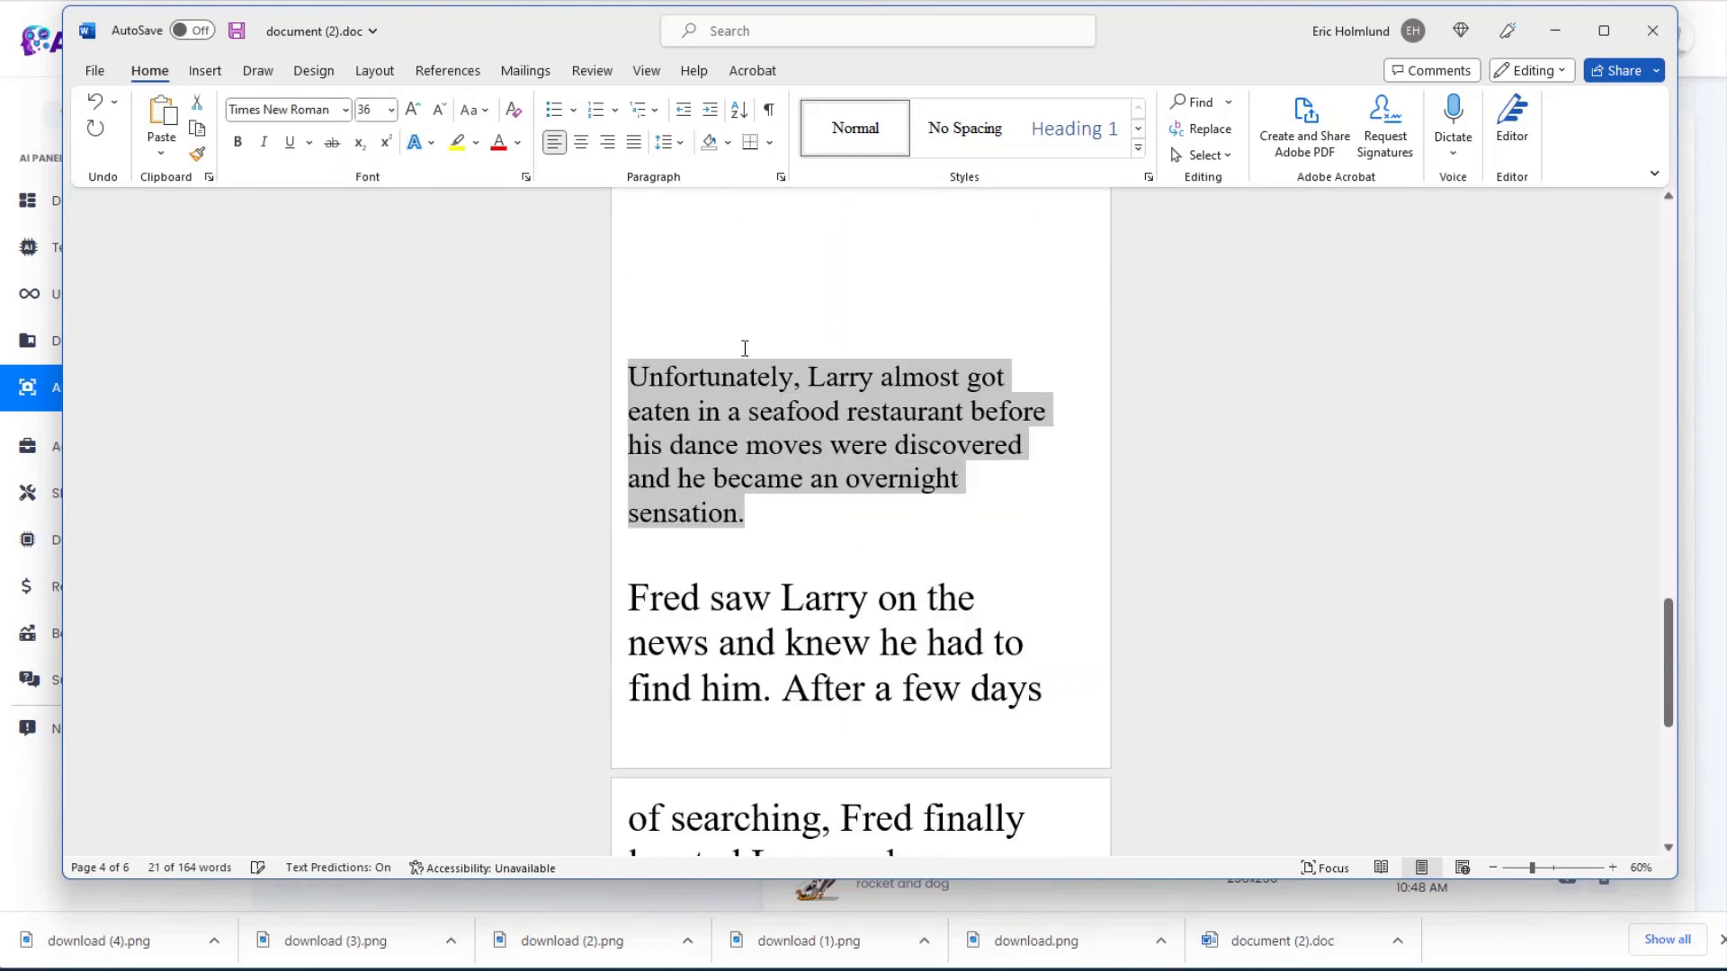
Step: Place the kitchen crab picture above the Larry paragraph and set the paragraph to 28 pt
{"action": "left_click", "coordinate": [739, 335]}
{"action": "key", "text": "Return"}
{"action": "key", "text": "Return"}
{"action": "key", "text": "Return"}
{"action": "key", "text": "Return"}
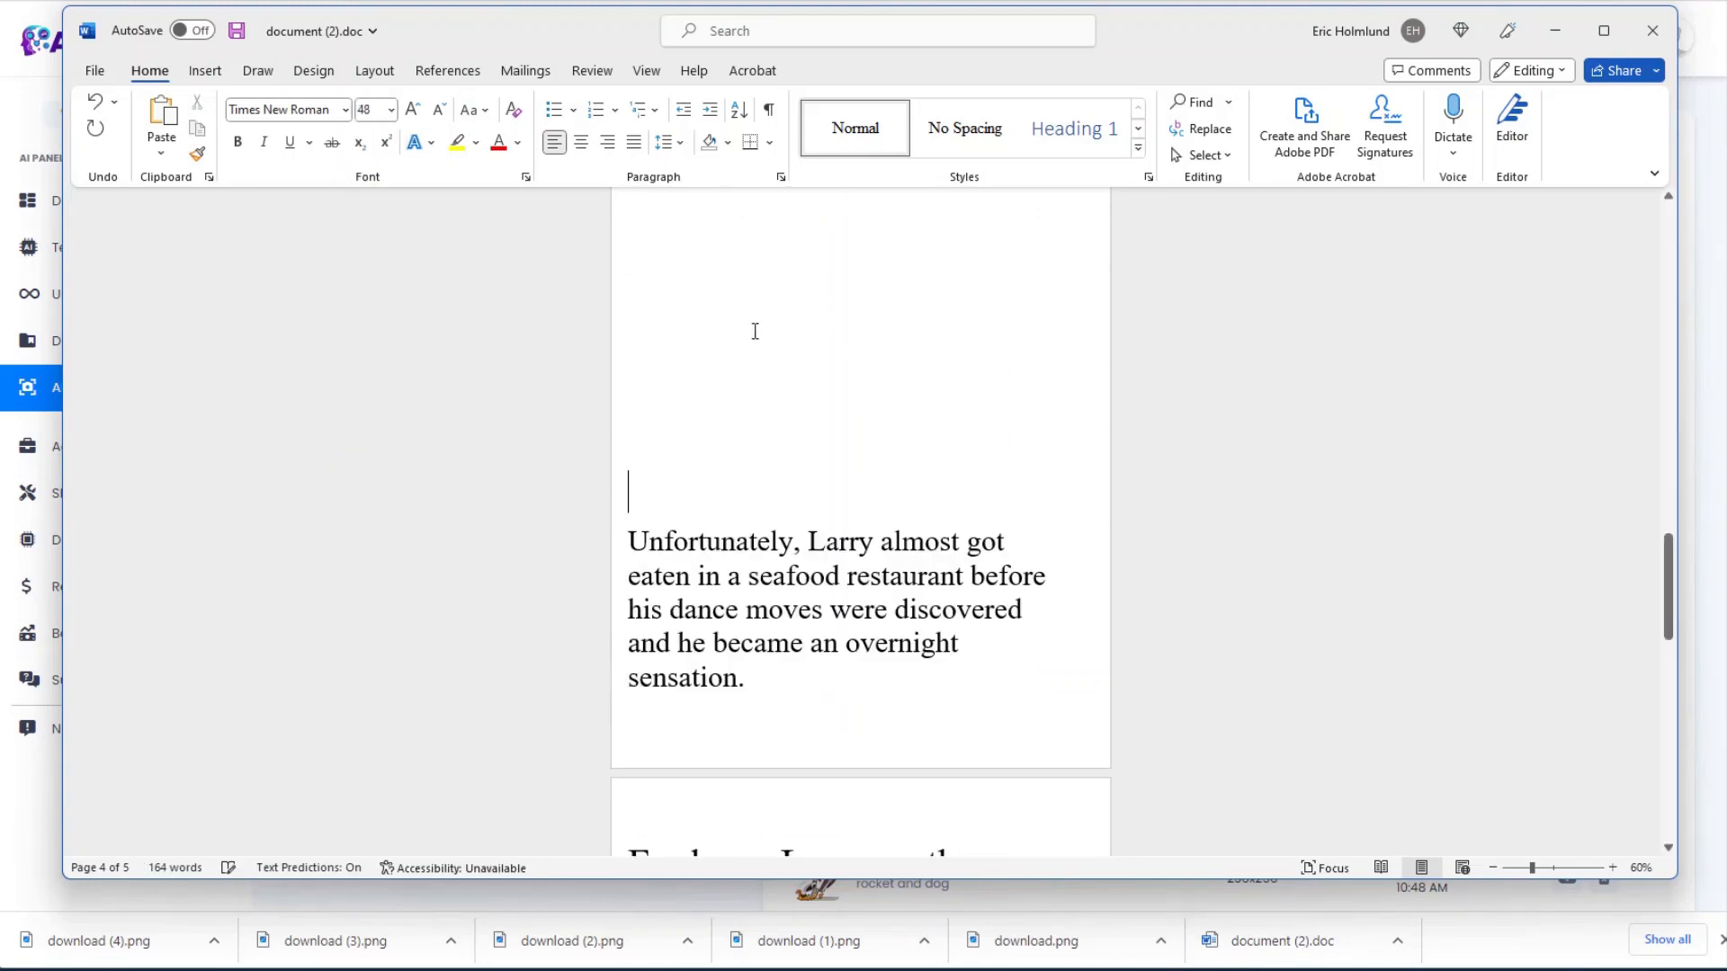
{"action": "left_click_drag", "start_coordinate": [841, 439], "coordinate": [841, 439]}
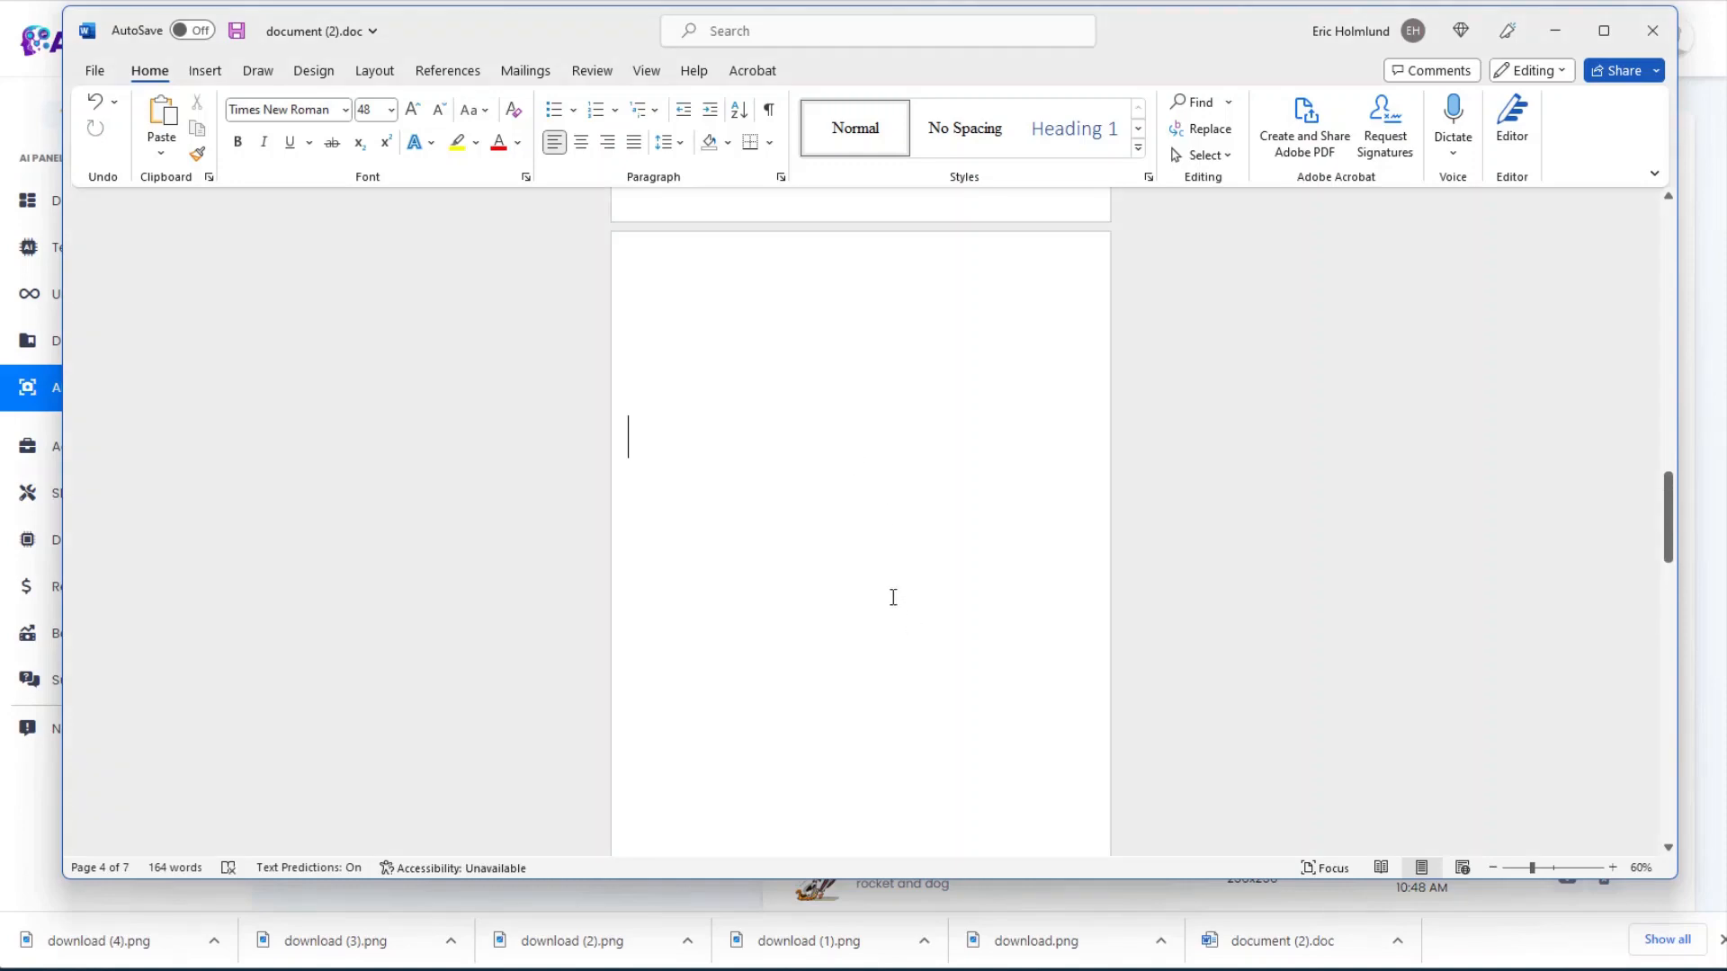
{"action": "scroll", "coordinate": [886, 710], "scroll_direction": "down", "scroll_amount": 3}
{"action": "scroll", "coordinate": [887, 713], "scroll_direction": "down", "scroll_amount": 5}
{"action": "left_click_drag", "start_coordinate": [628, 643], "coordinate": [873, 881]}
{"action": "scroll", "coordinate": [809, 782], "scroll_direction": "down", "scroll_amount": 2}
{"action": "left_click", "coordinate": [390, 109]}
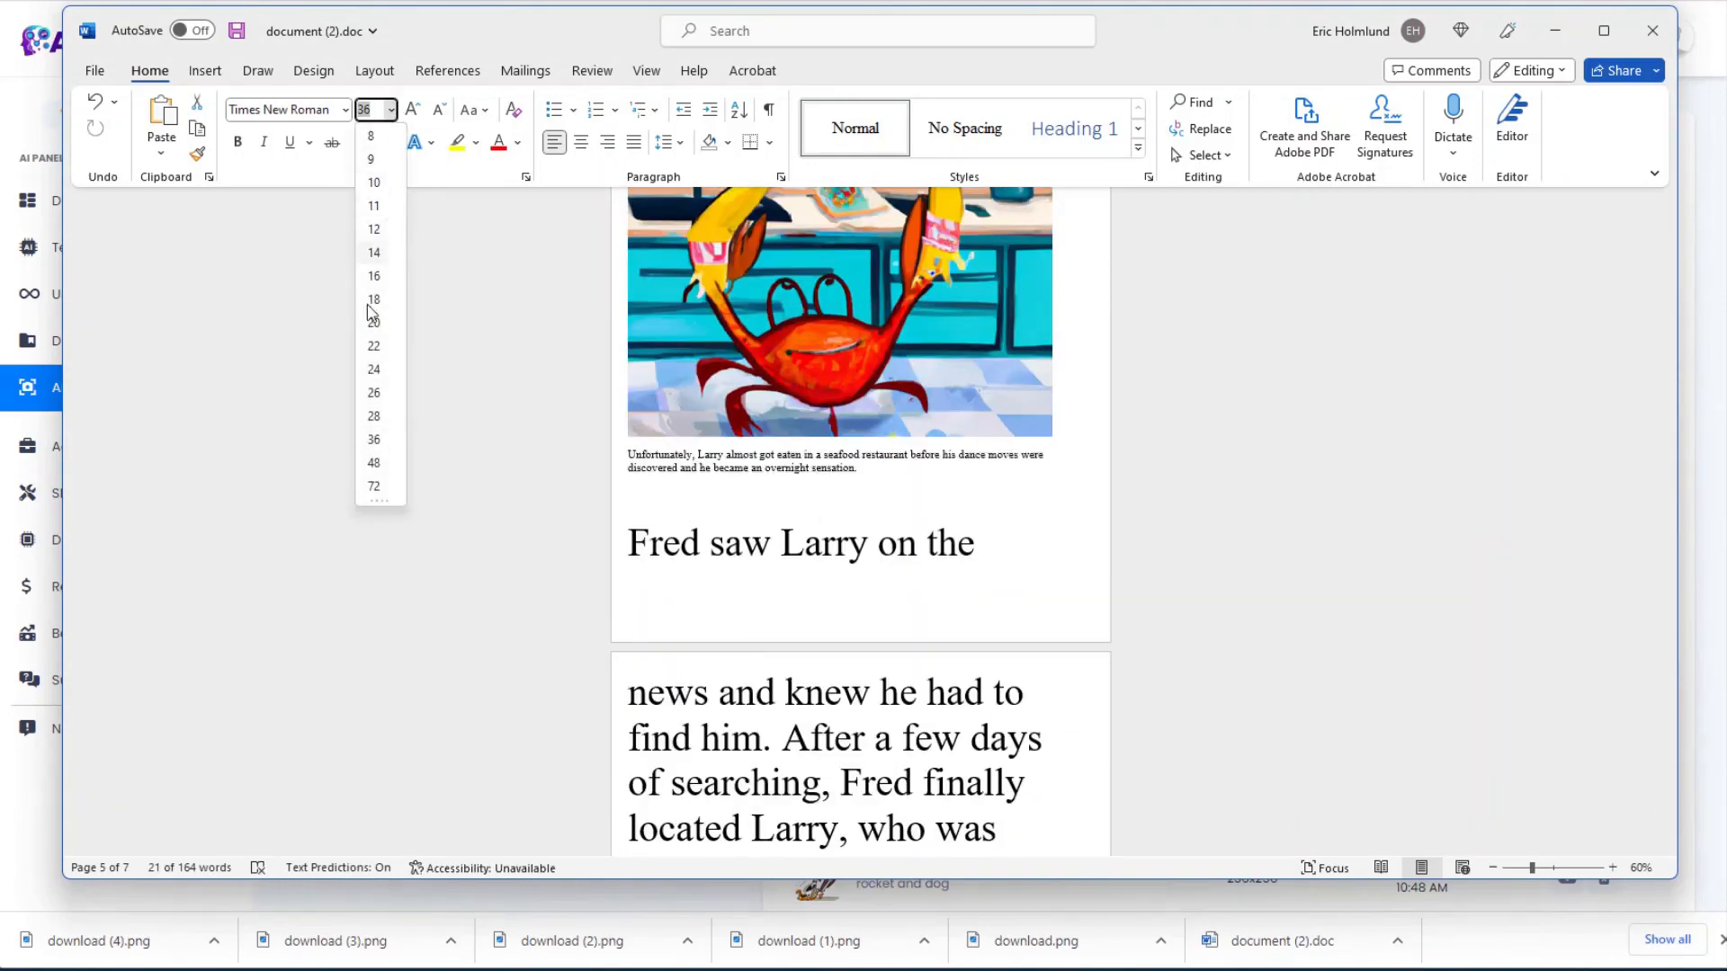
{"action": "left_click", "coordinate": [374, 415]}
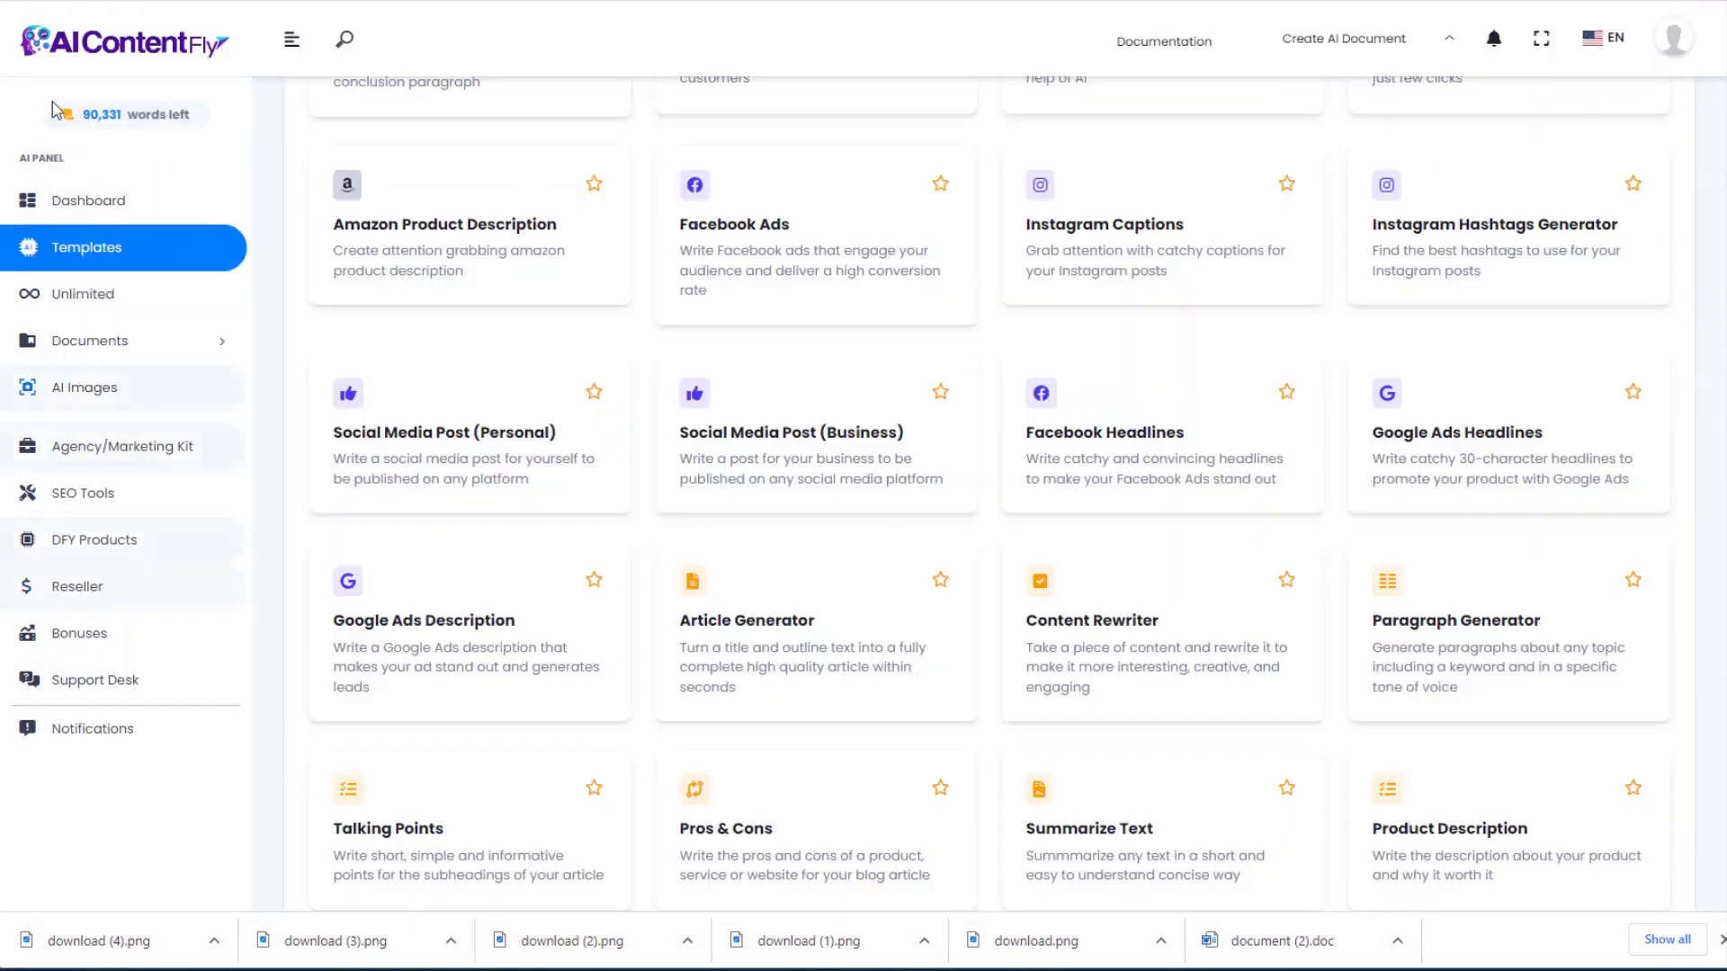
{"action": "scroll", "coordinate": [401, 374], "scroll_direction": "up", "scroll_amount": 6}
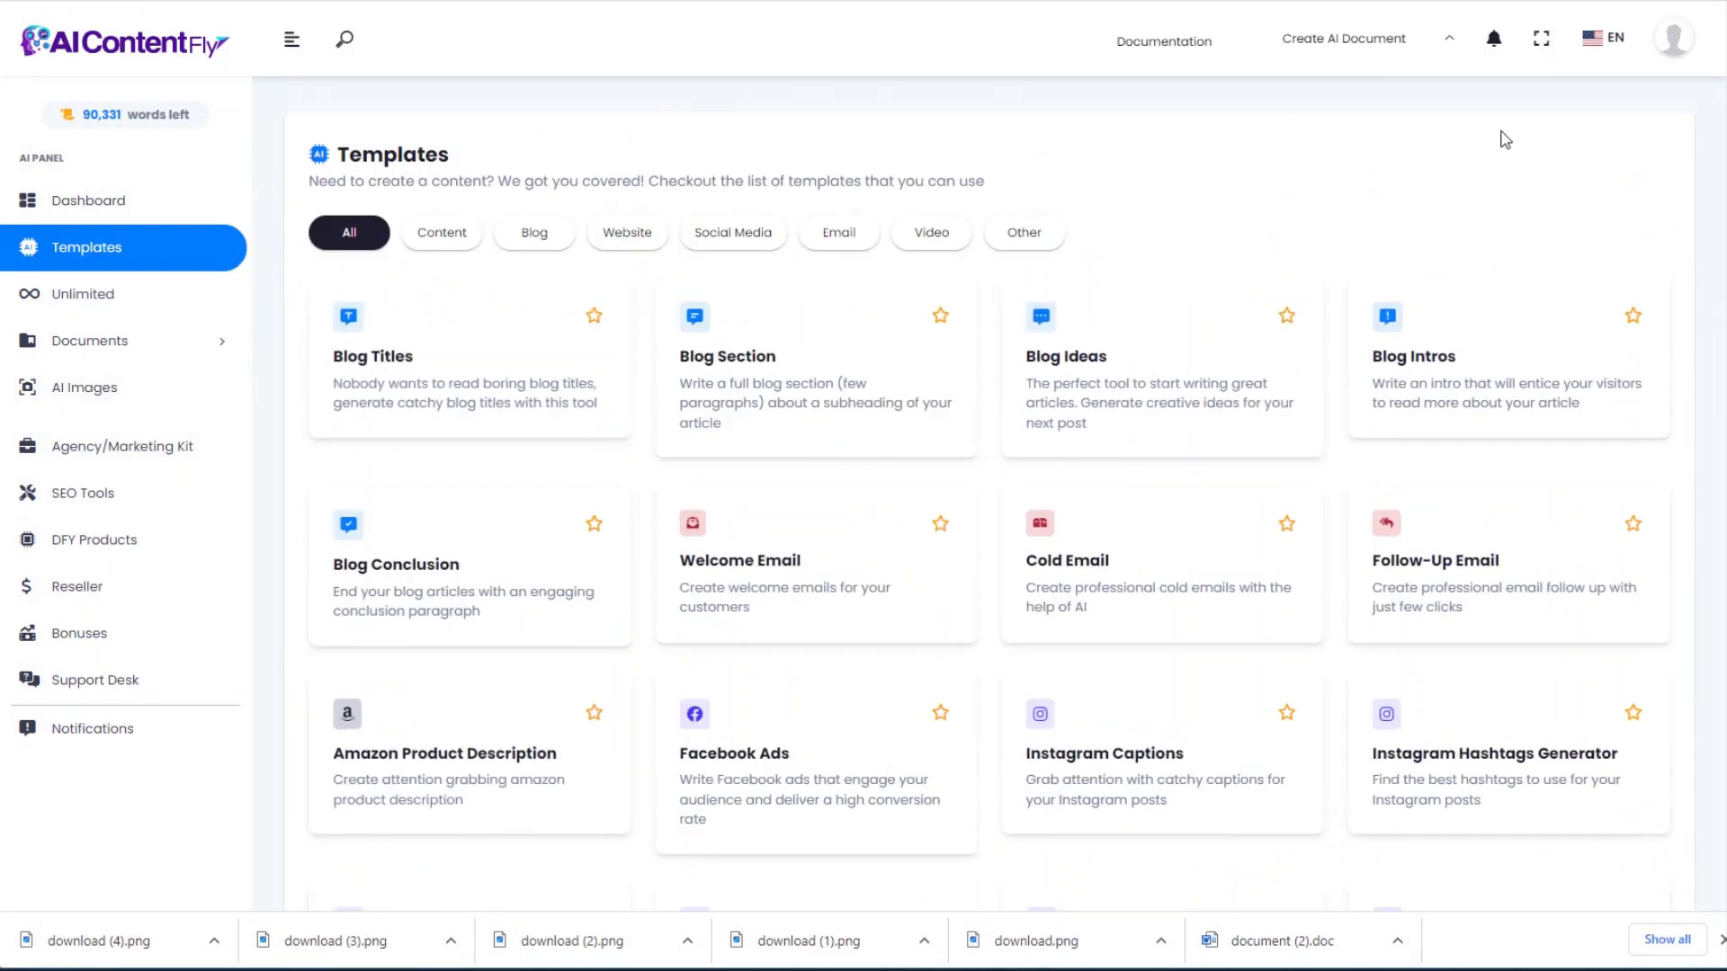
{"action": "scroll", "coordinate": [1702, 503], "scroll_direction": "down", "scroll_amount": 15}
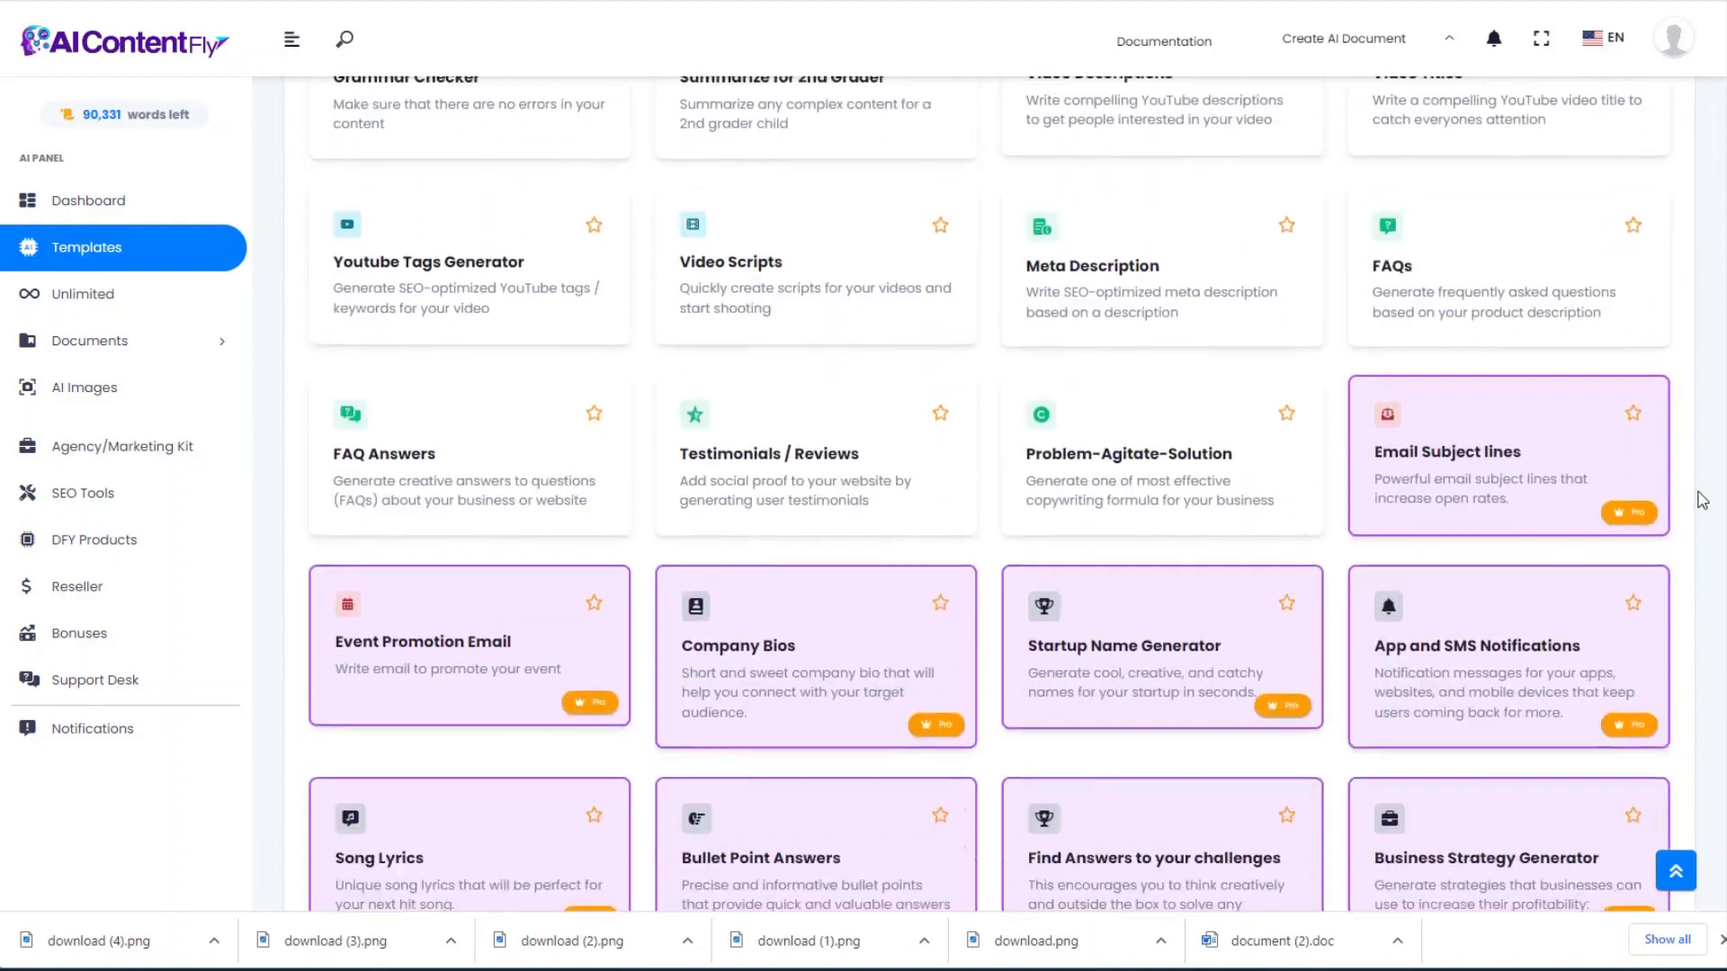
{"action": "scroll", "coordinate": [1702, 504], "scroll_direction": "down", "scroll_amount": 9}
{"action": "scroll", "coordinate": [1709, 704], "scroll_direction": "up", "scroll_amount": 20}
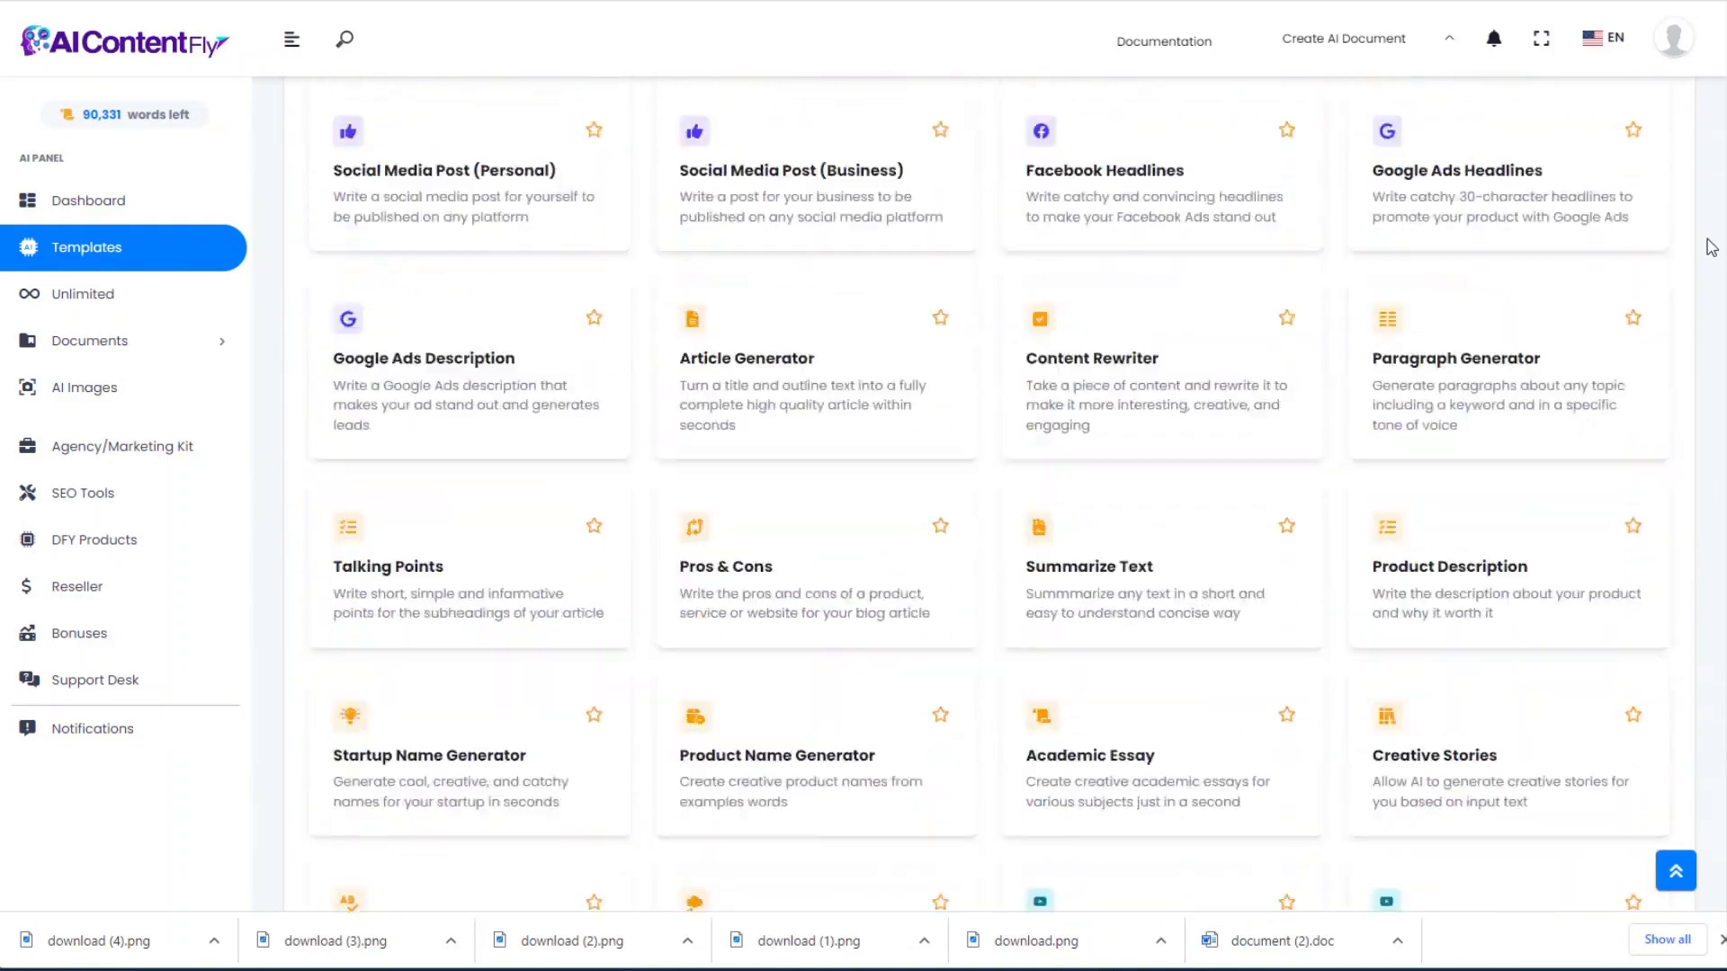
{"action": "scroll", "coordinate": [1722, 126], "scroll_direction": "up", "scroll_amount": 2}
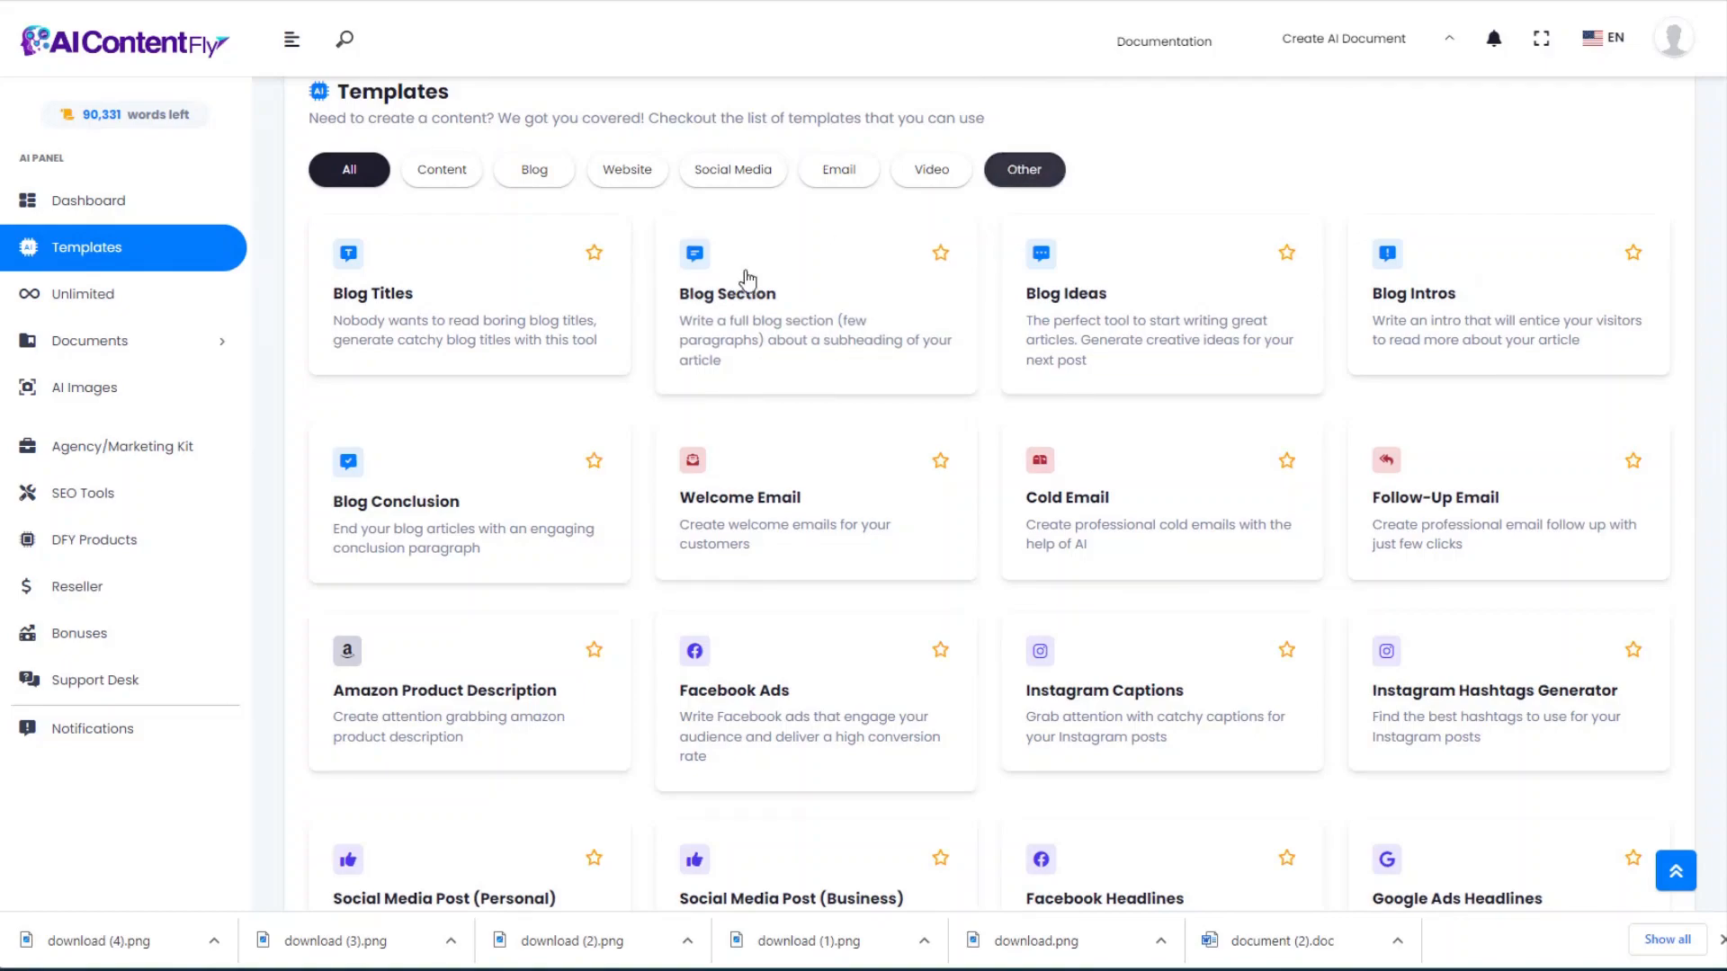
{"action": "scroll", "coordinate": [693, 441], "scroll_direction": "down", "scroll_amount": 5}
{"action": "scroll", "coordinate": [692, 441], "scroll_direction": "down", "scroll_amount": 6}
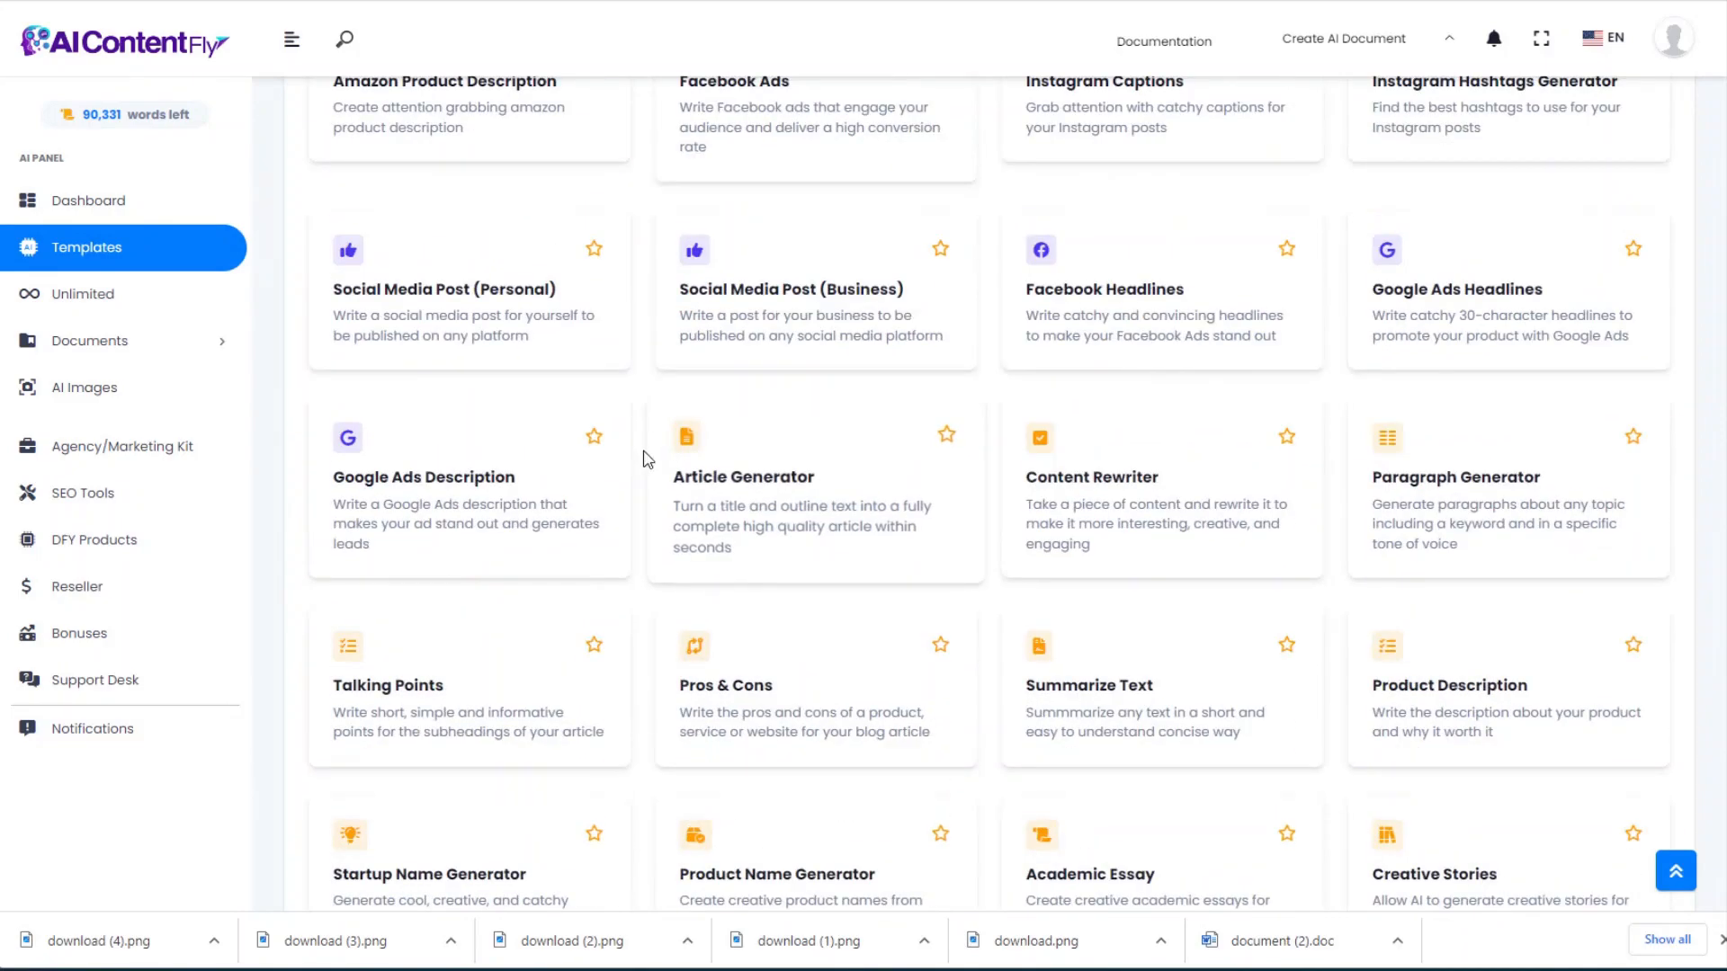
{"action": "scroll", "coordinate": [927, 486], "scroll_direction": "down", "scroll_amount": 3}
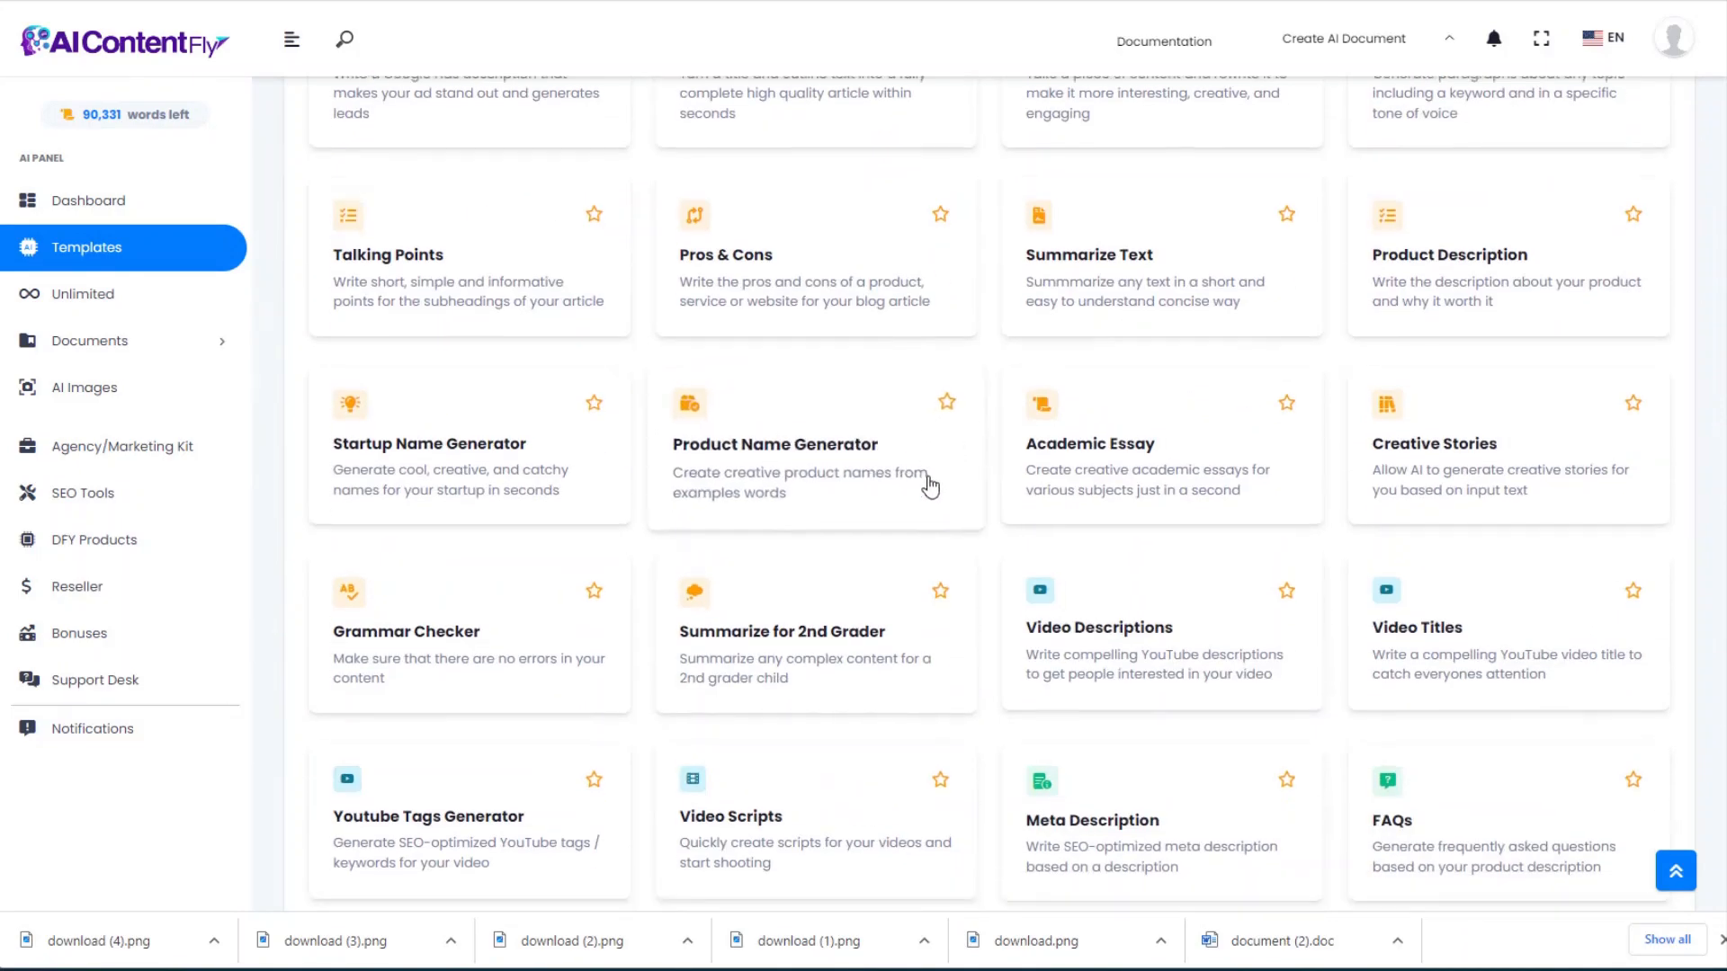
{"action": "scroll", "coordinate": [926, 503], "scroll_direction": "up", "scroll_amount": 3}
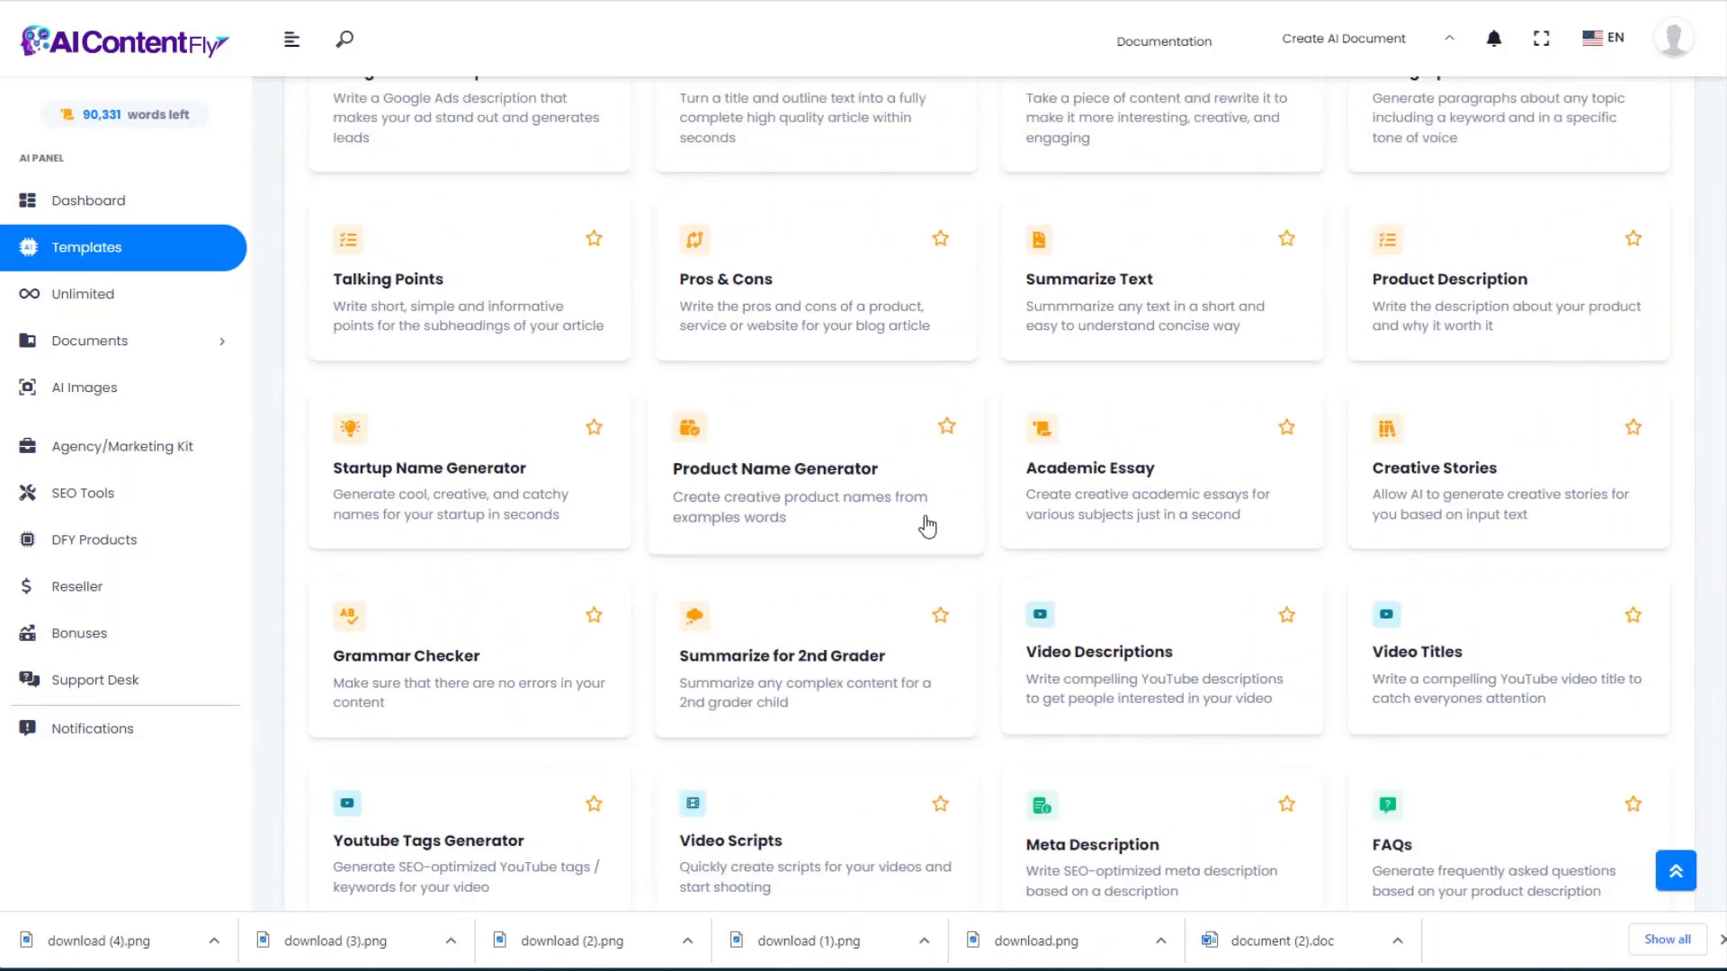
{"action": "scroll", "coordinate": [930, 539], "scroll_direction": "up", "scroll_amount": 4}
Step: Open the Article Generator template, leaving its language as English (USA)
{"action": "left_click", "coordinate": [754, 398]}
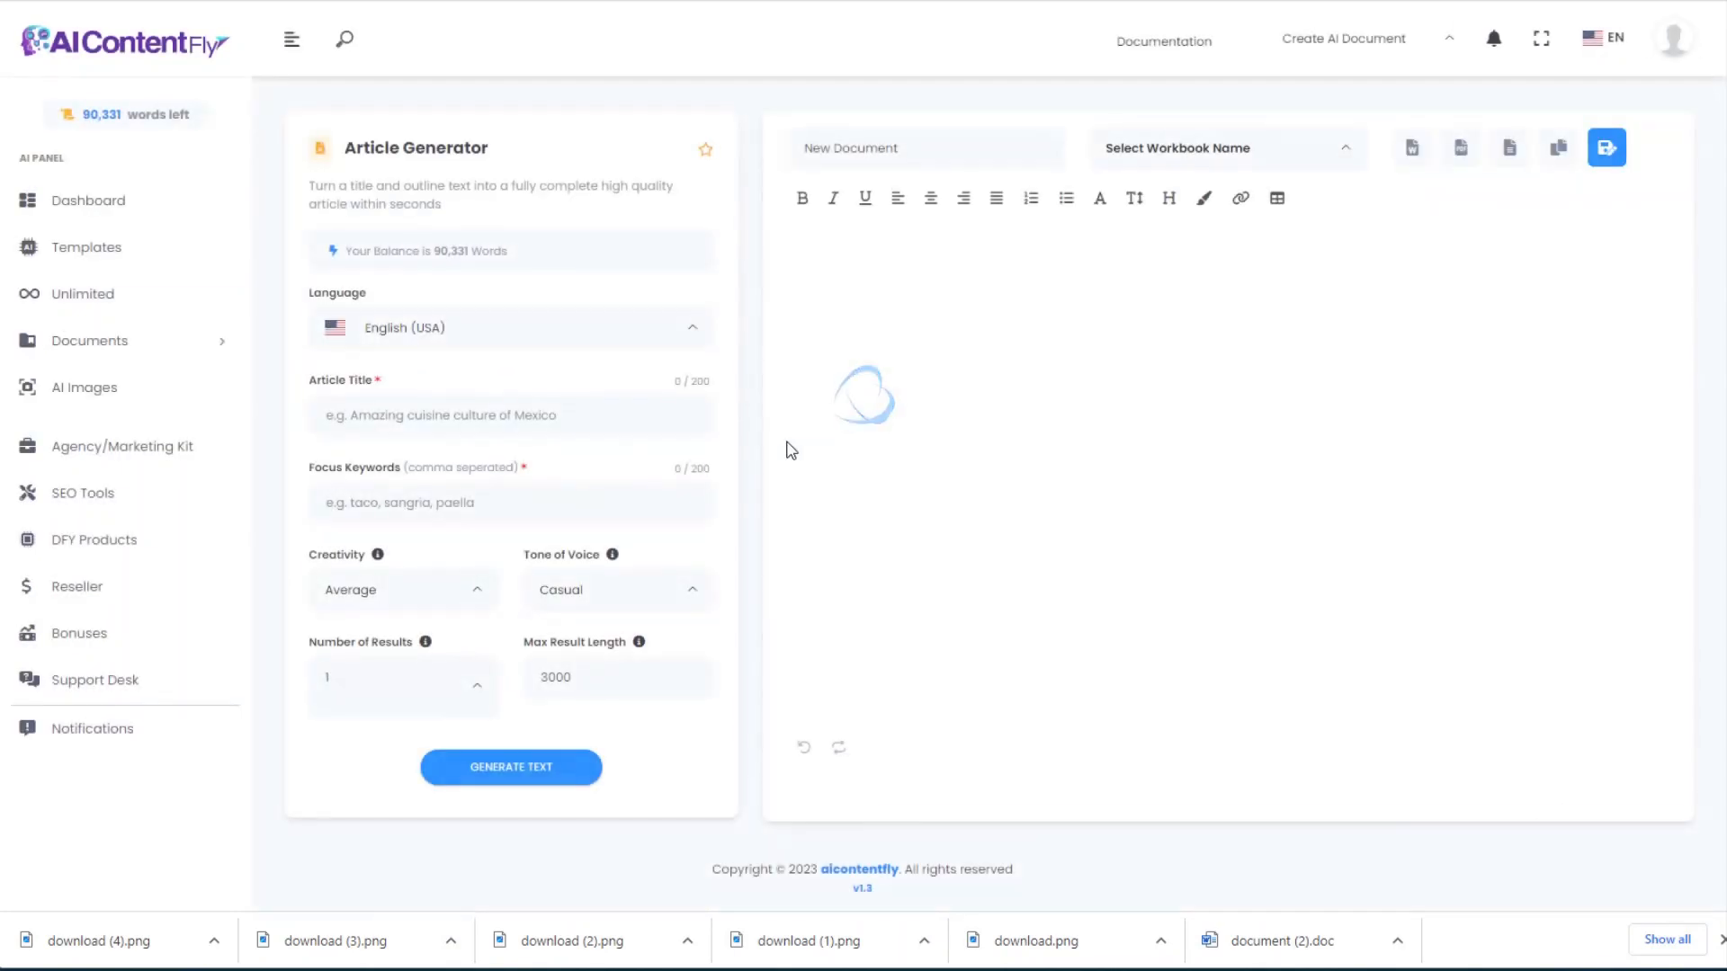
{"action": "left_click", "coordinate": [535, 334]}
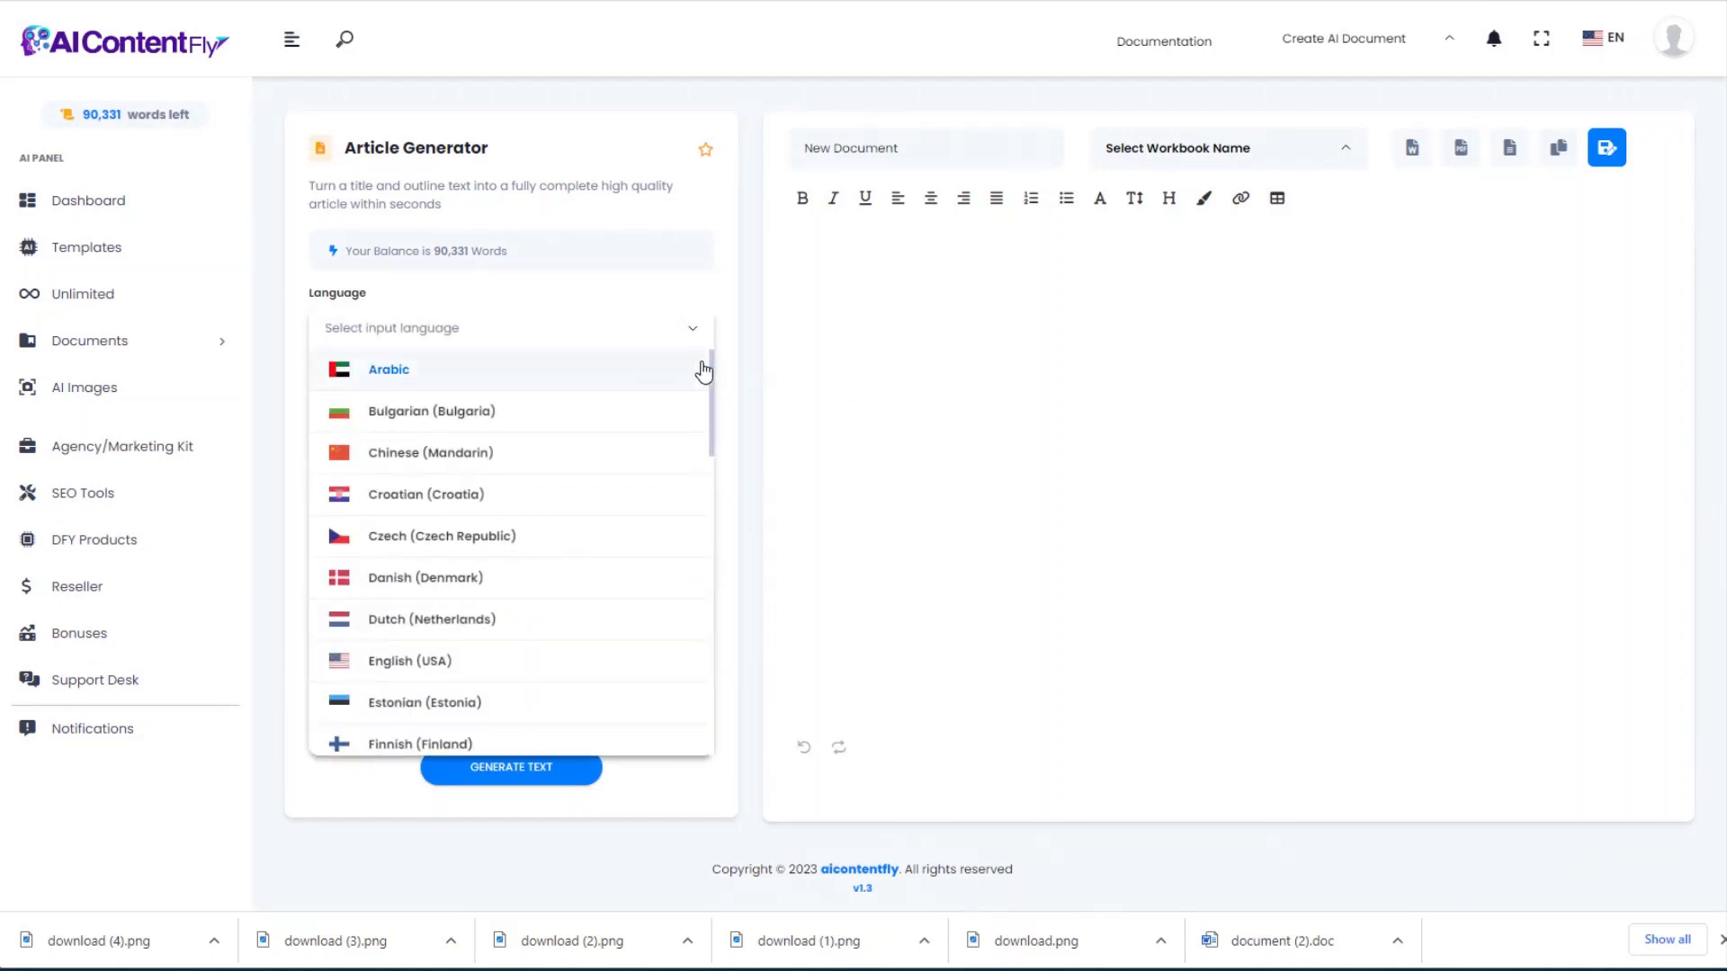
{"action": "mouse_move", "coordinate": [715, 367]}
{"action": "left_mouse_down"}
{"action": "mouse_move", "coordinate": [686, 590]}
{"action": "mouse_move", "coordinate": [702, 713]}
{"action": "mouse_move", "coordinate": [719, 358]}
{"action": "left_mouse_up"}
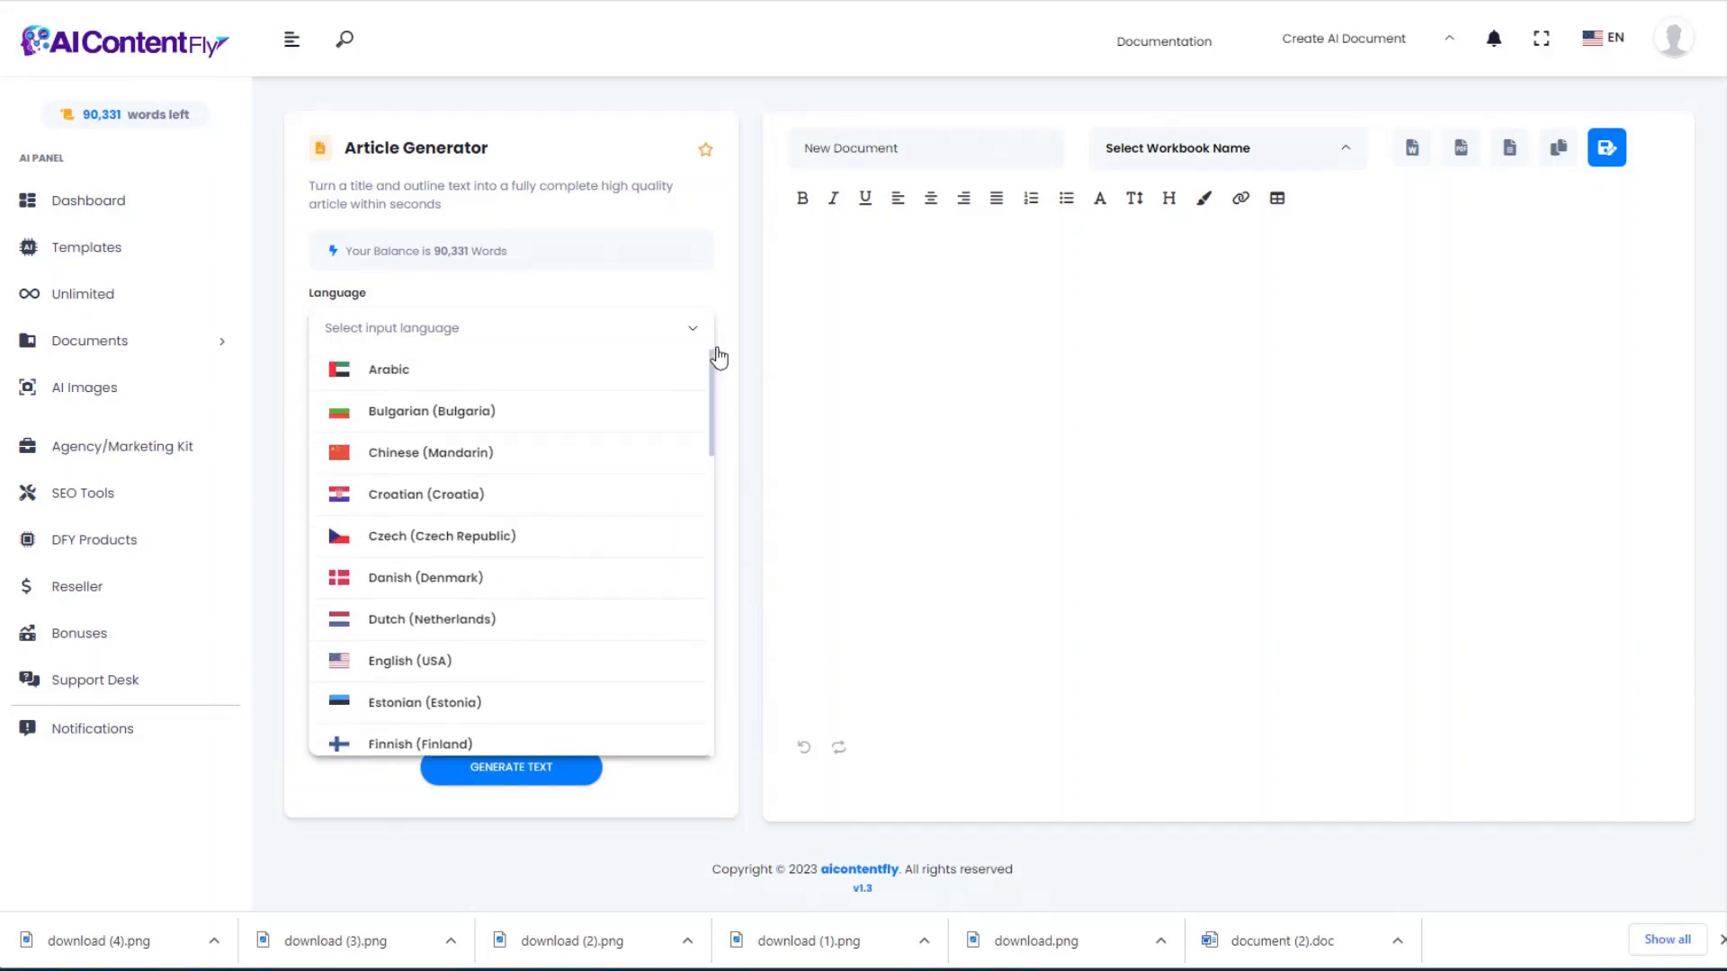
{"action": "left_click", "coordinate": [733, 323]}
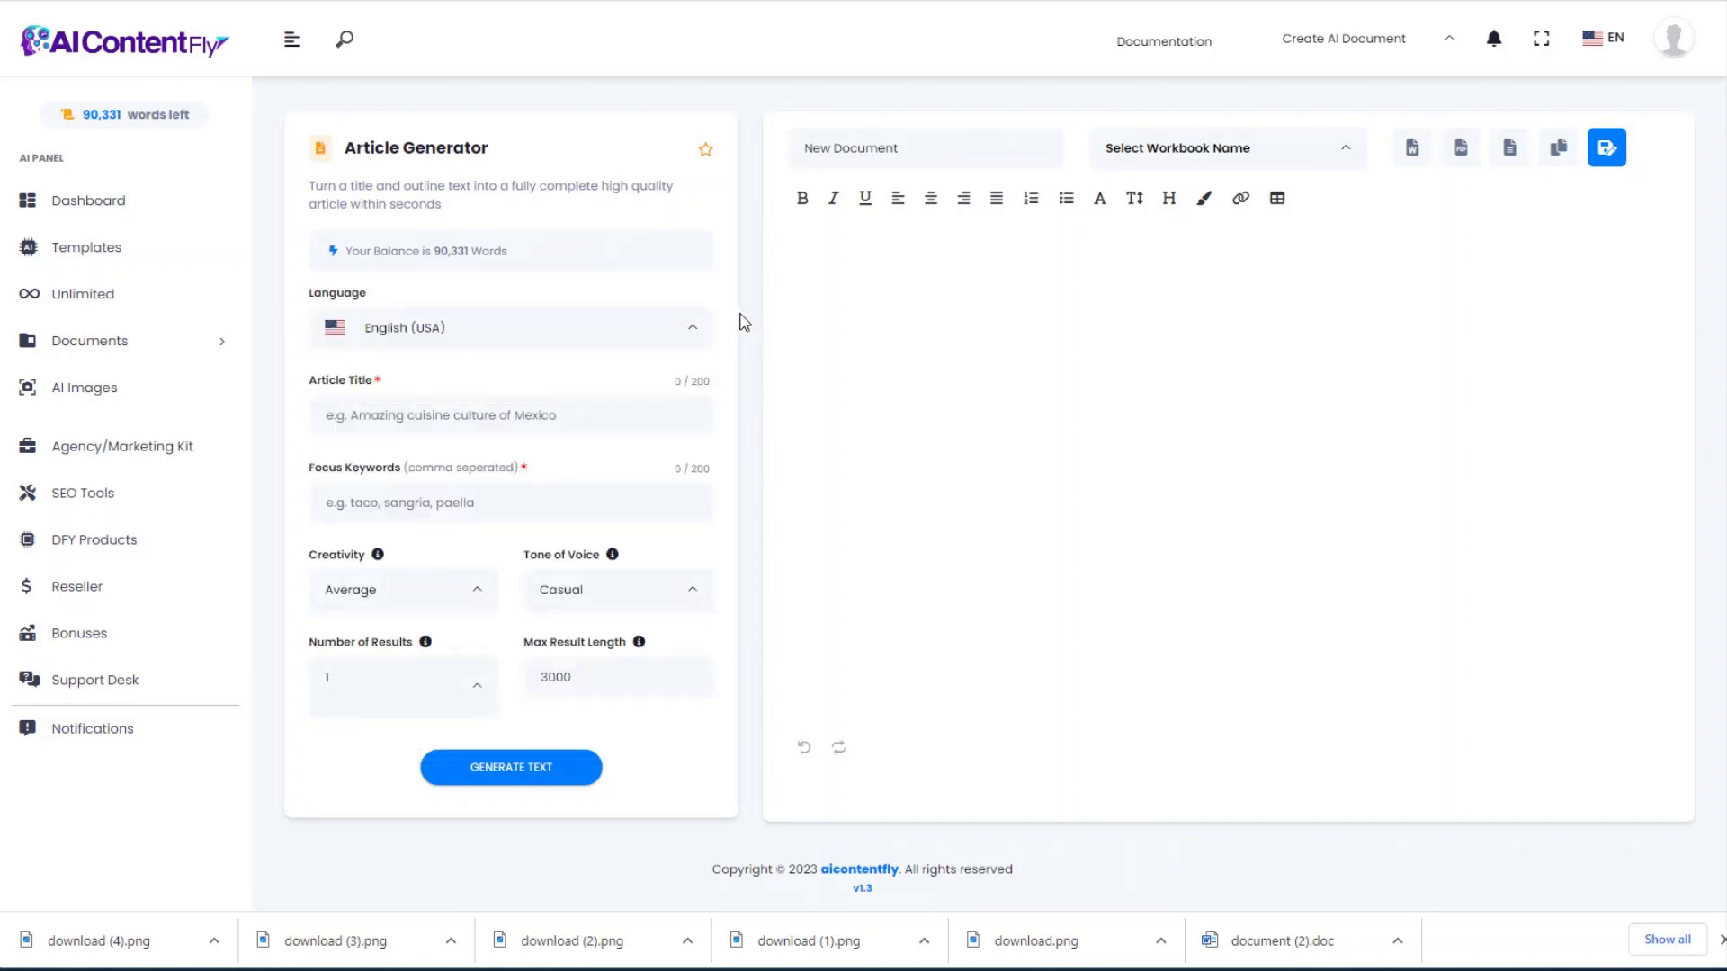